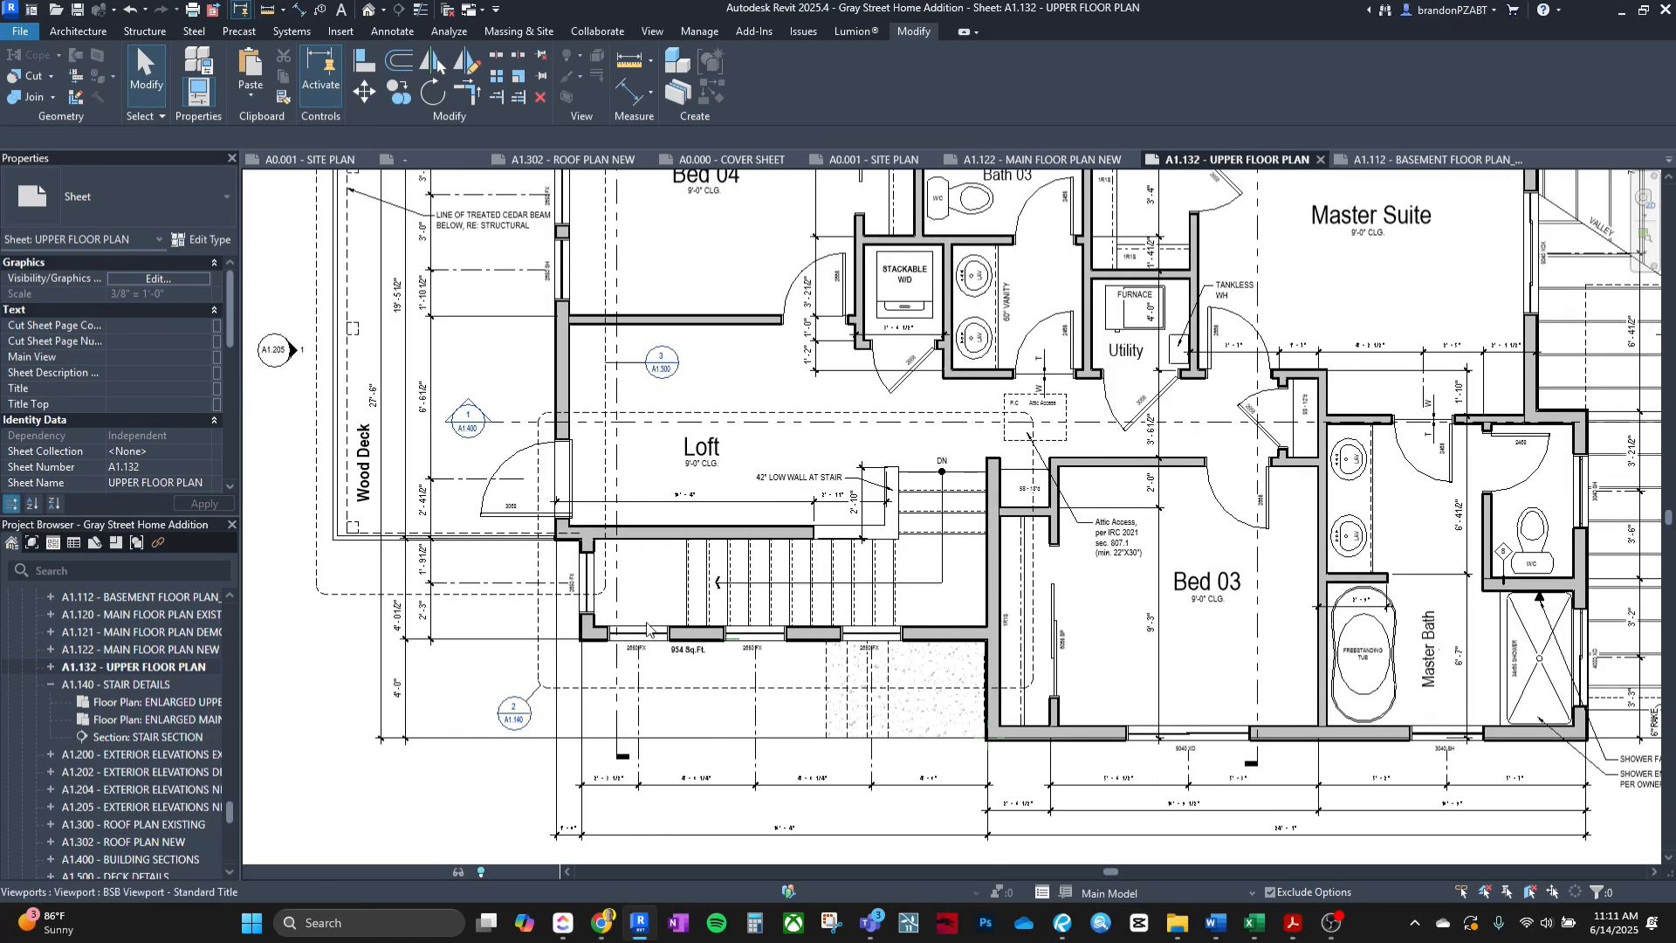
Compare the upper floor plan sheet A1.132 in Revit with the matching page of the construction documents PDF in Bluebeam Revu.
{"action": "middle_click_drag", "start_coordinate": [454, 532], "coordinate": [613, 574]}
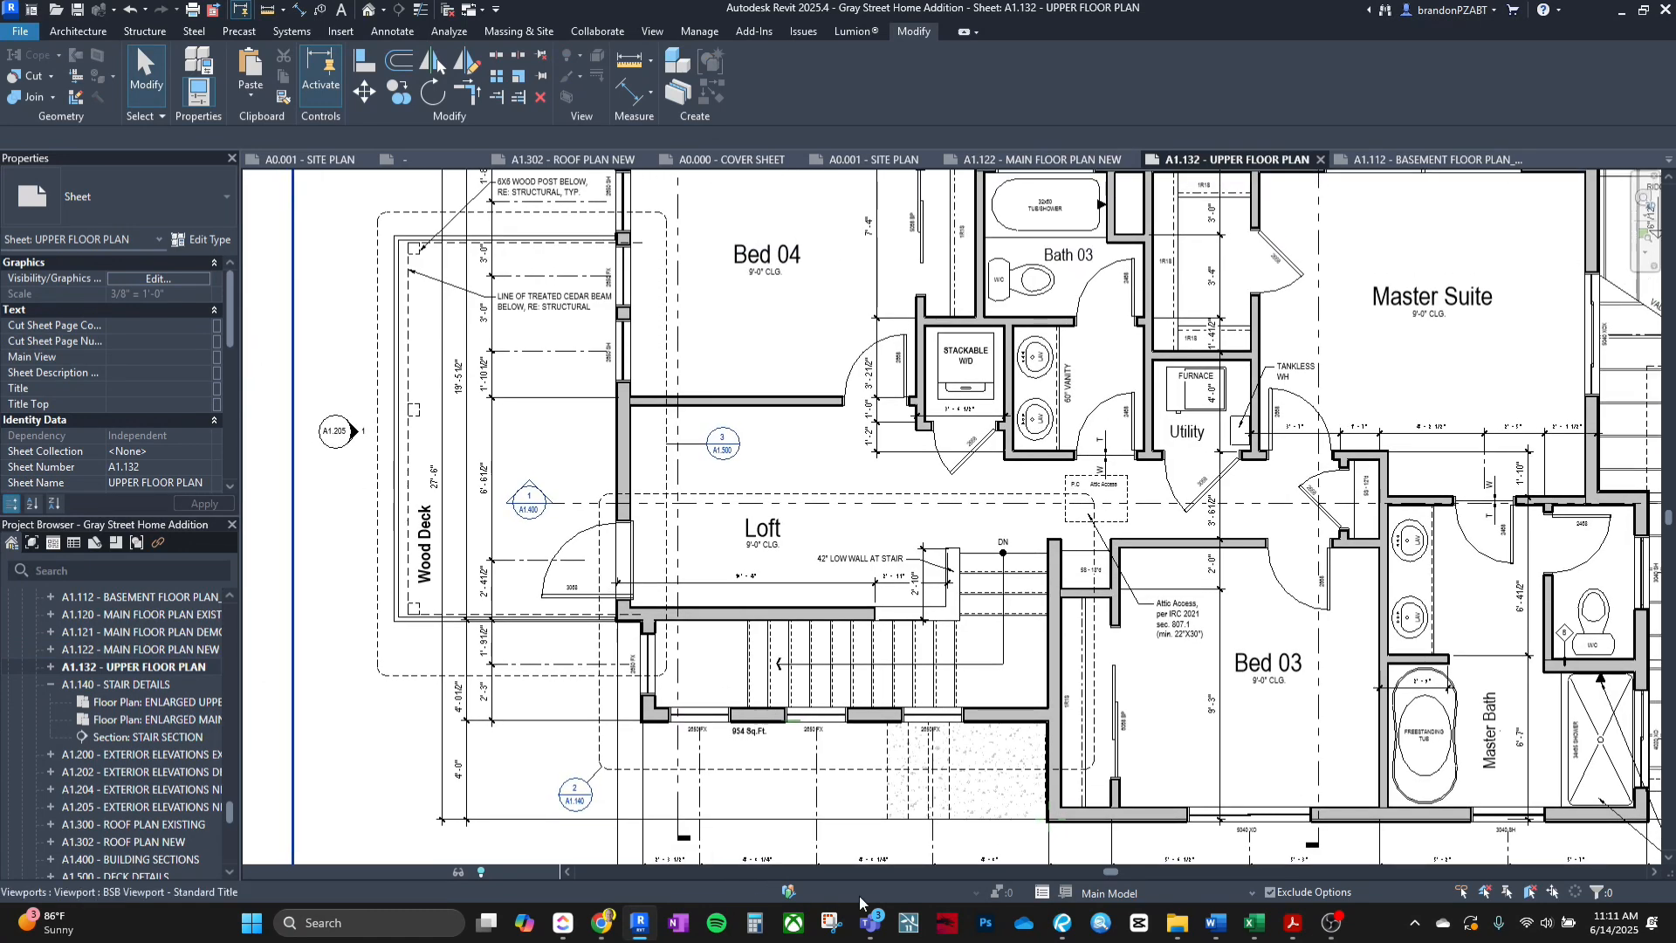
{"action": "left_click", "coordinate": [1063, 923]}
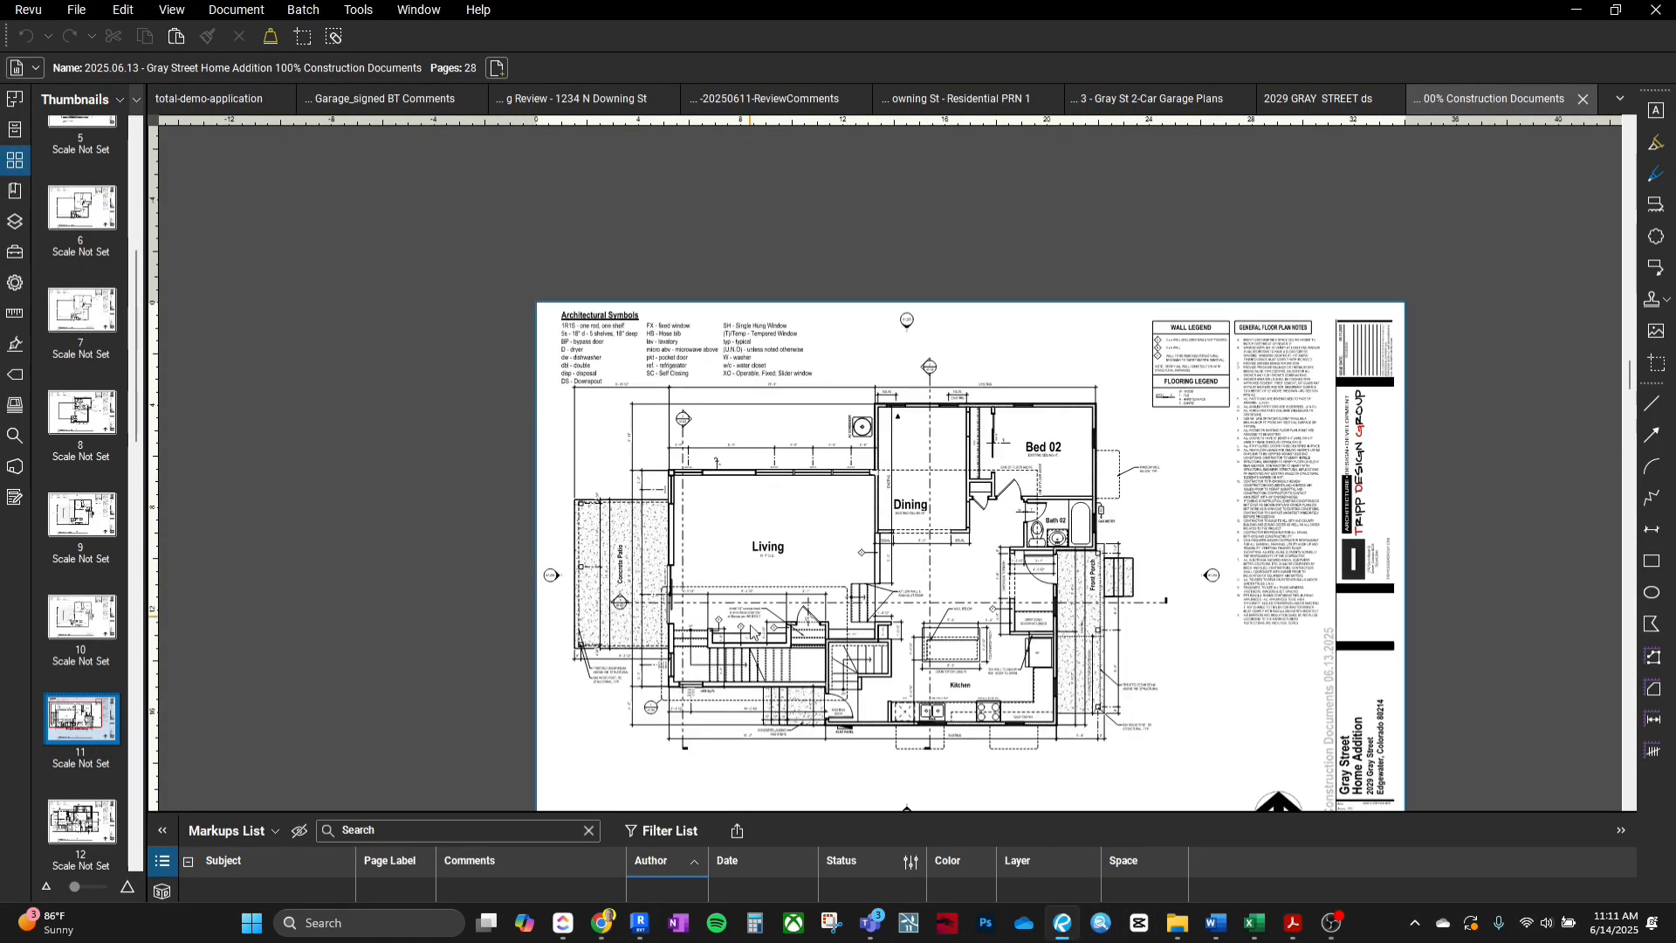
{"action": "middle_click_drag", "start_coordinate": [857, 744], "coordinate": [735, 644]}
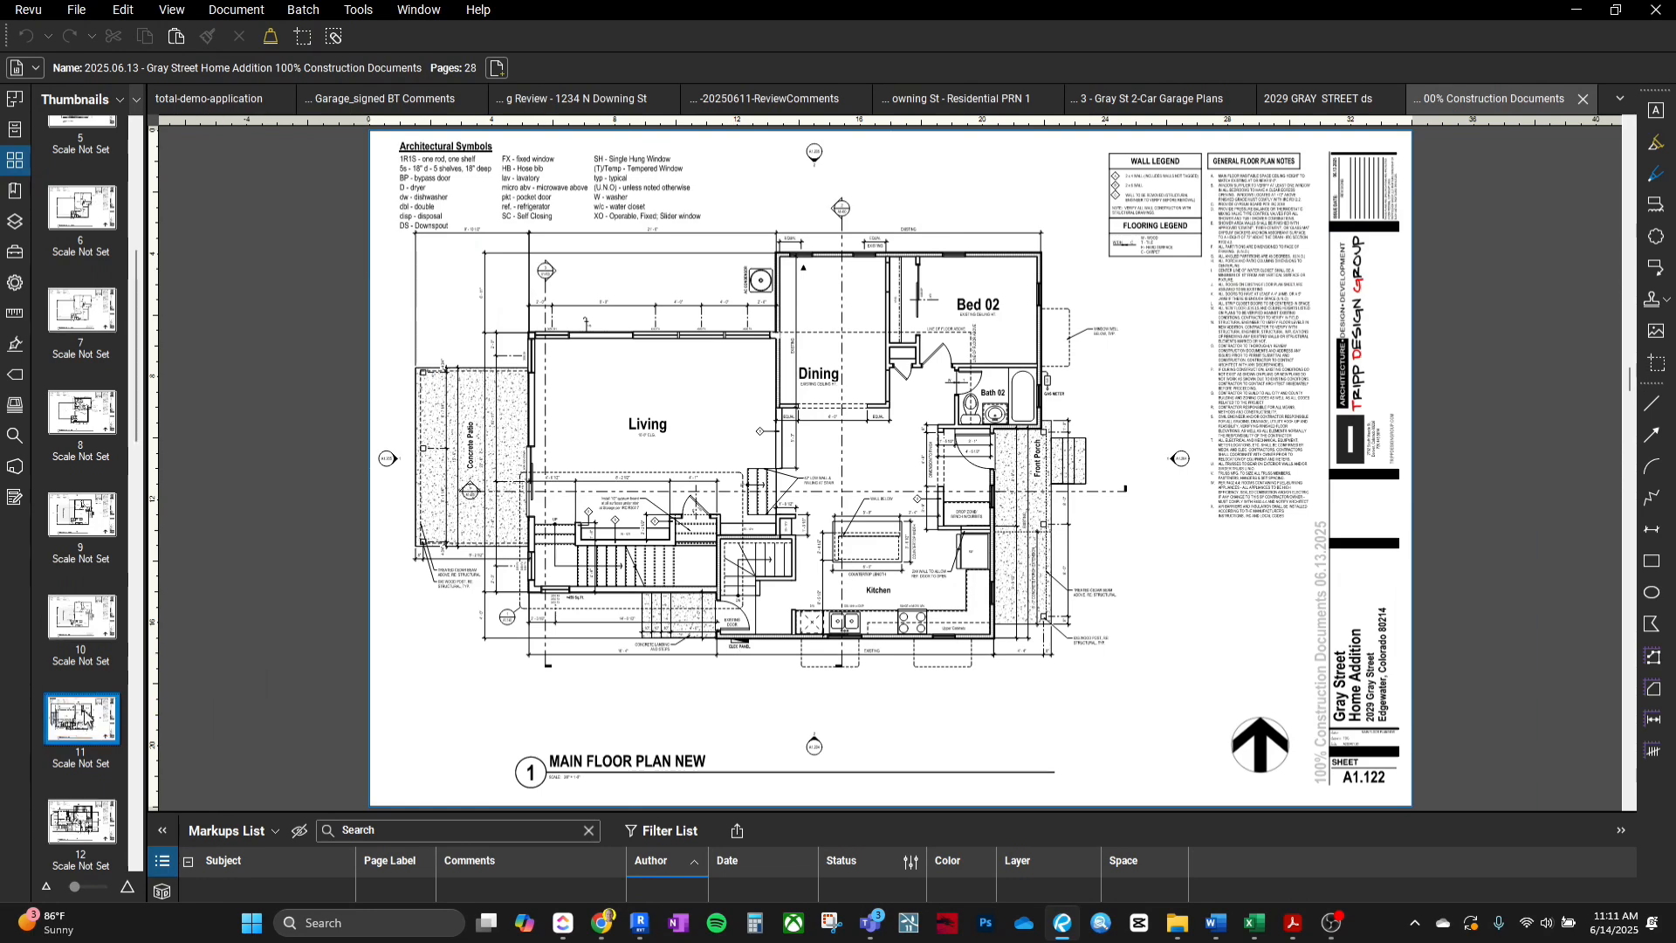
{"action": "key", "text": "Page_Down"}
{"action": "scroll", "coordinate": [403, 267], "scroll_direction": "up", "scroll_amount": 3}
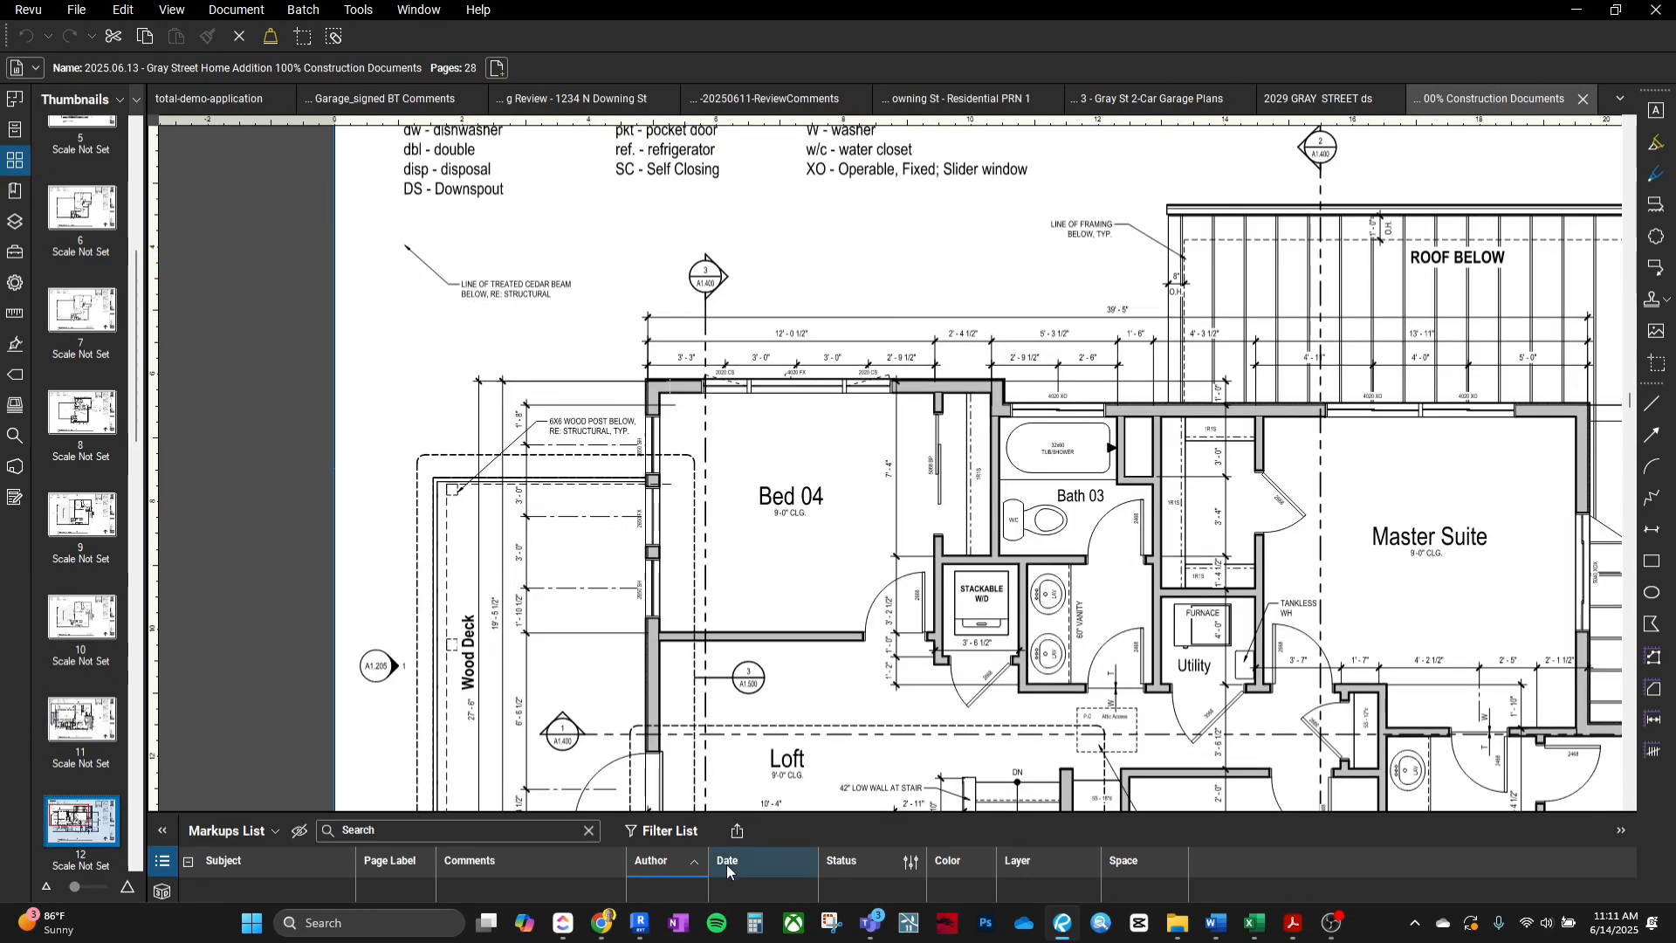
{"action": "left_click", "coordinate": [640, 922]}
{"action": "scroll", "coordinate": [609, 576], "scroll_direction": "down", "scroll_amount": 3}
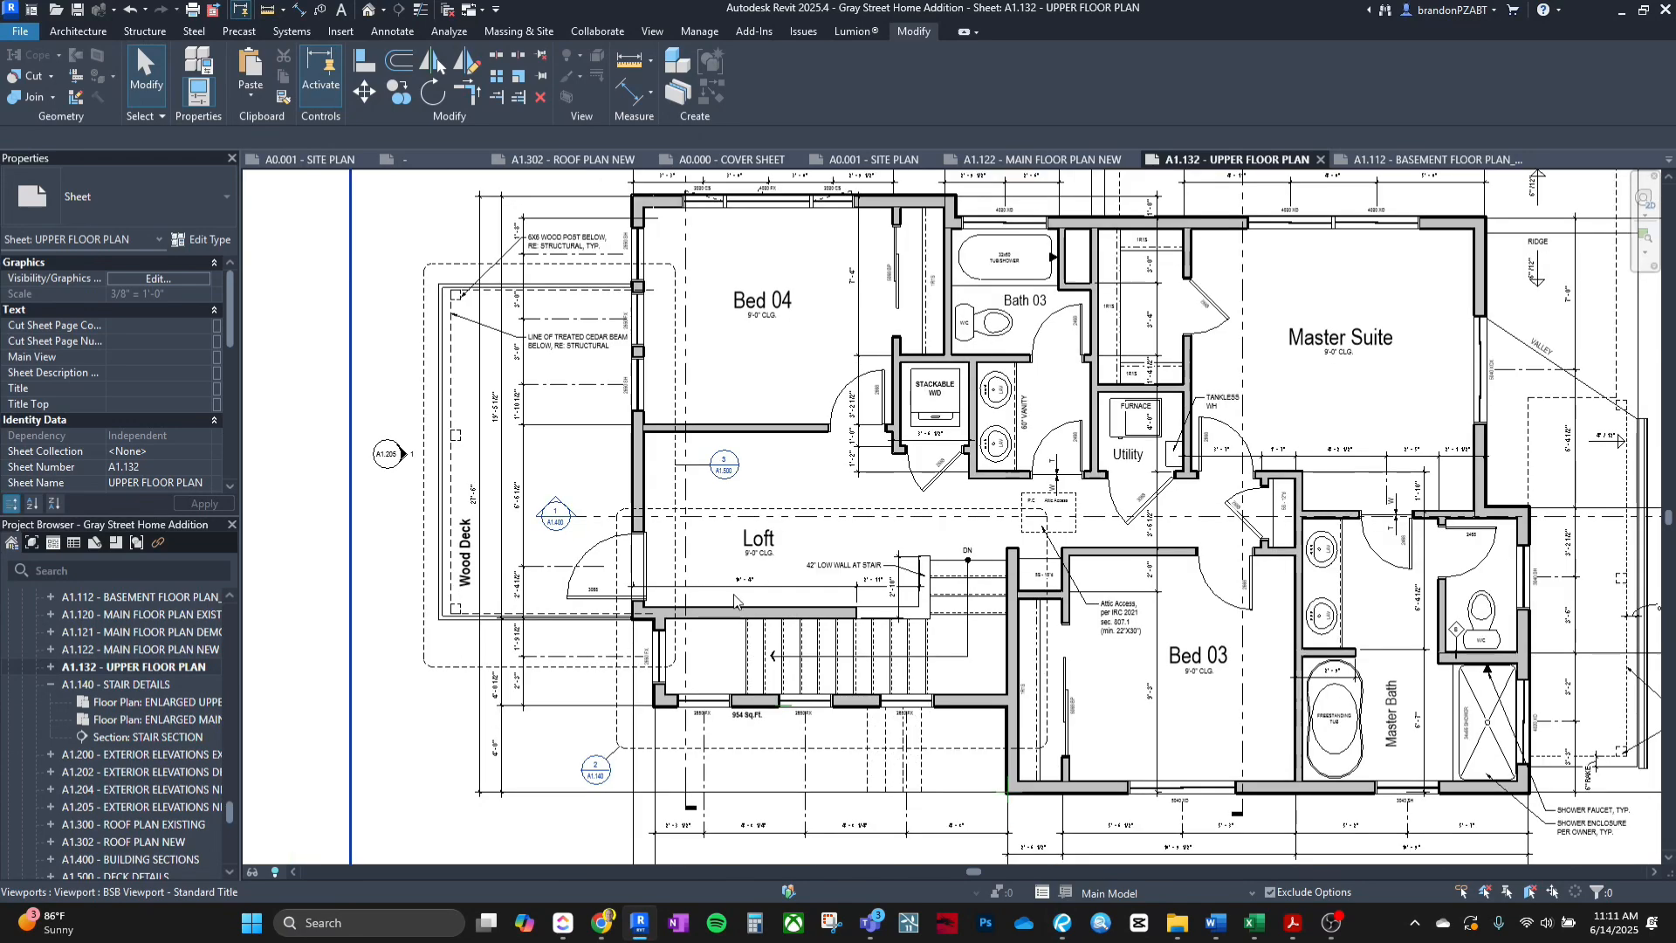
{"action": "scroll", "coordinate": [609, 576], "scroll_direction": "up", "scroll_amount": 3}
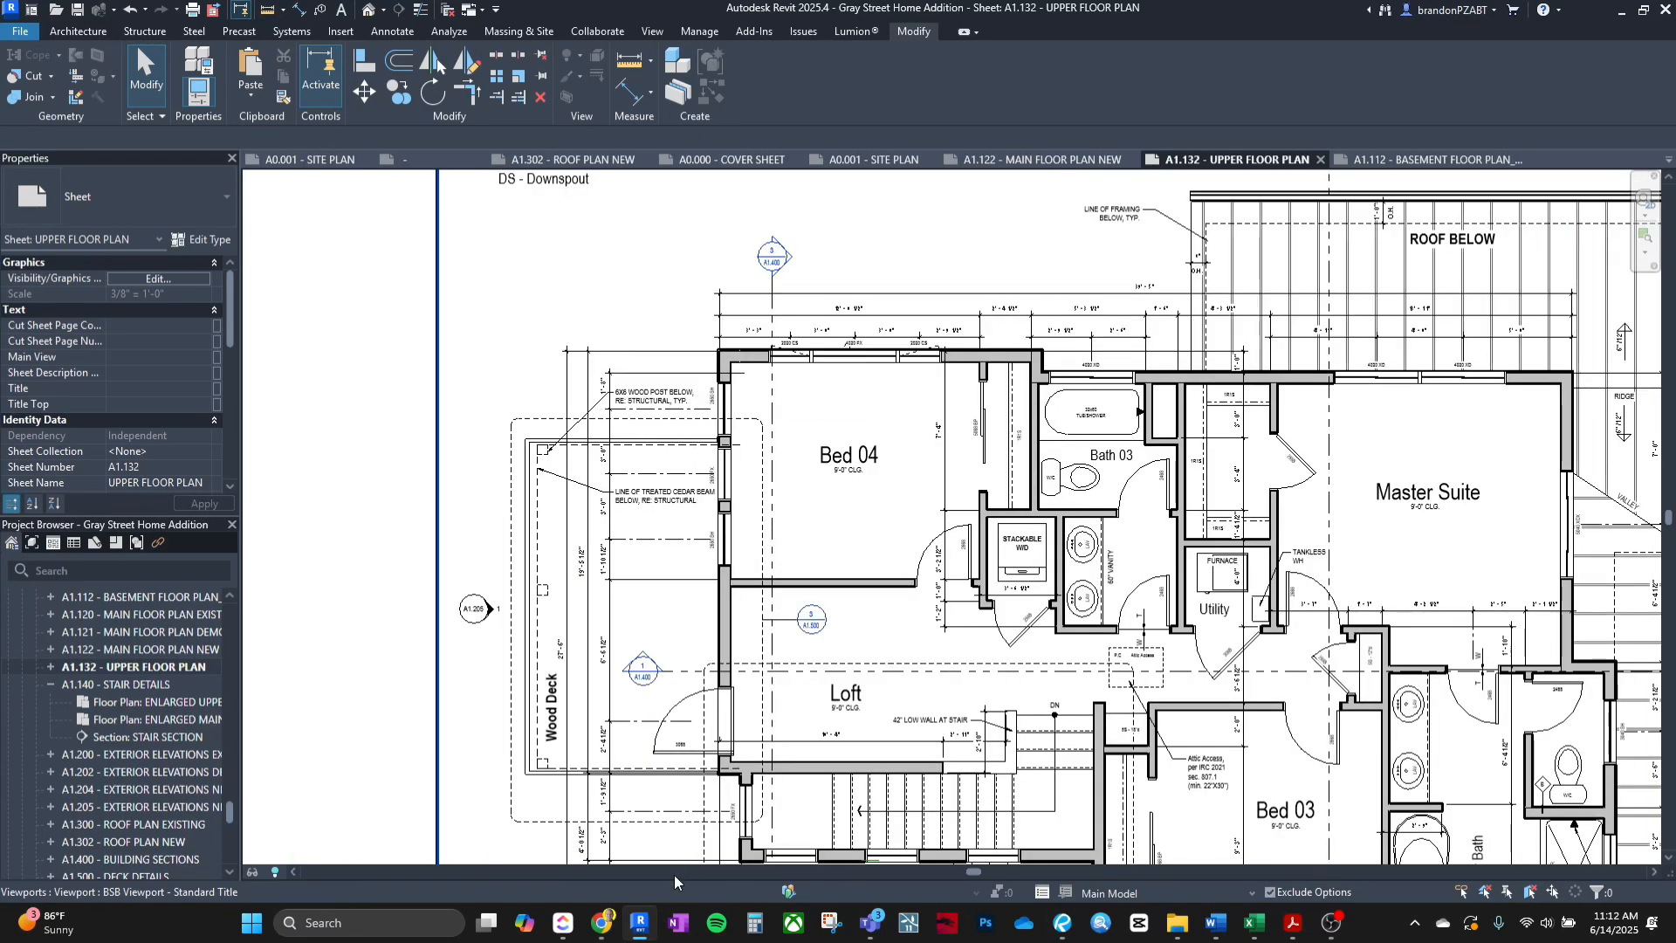
{"action": "key", "text": "alt+Tab"}
{"action": "scroll", "coordinate": [757, 661], "scroll_direction": "down", "scroll_amount": 4}
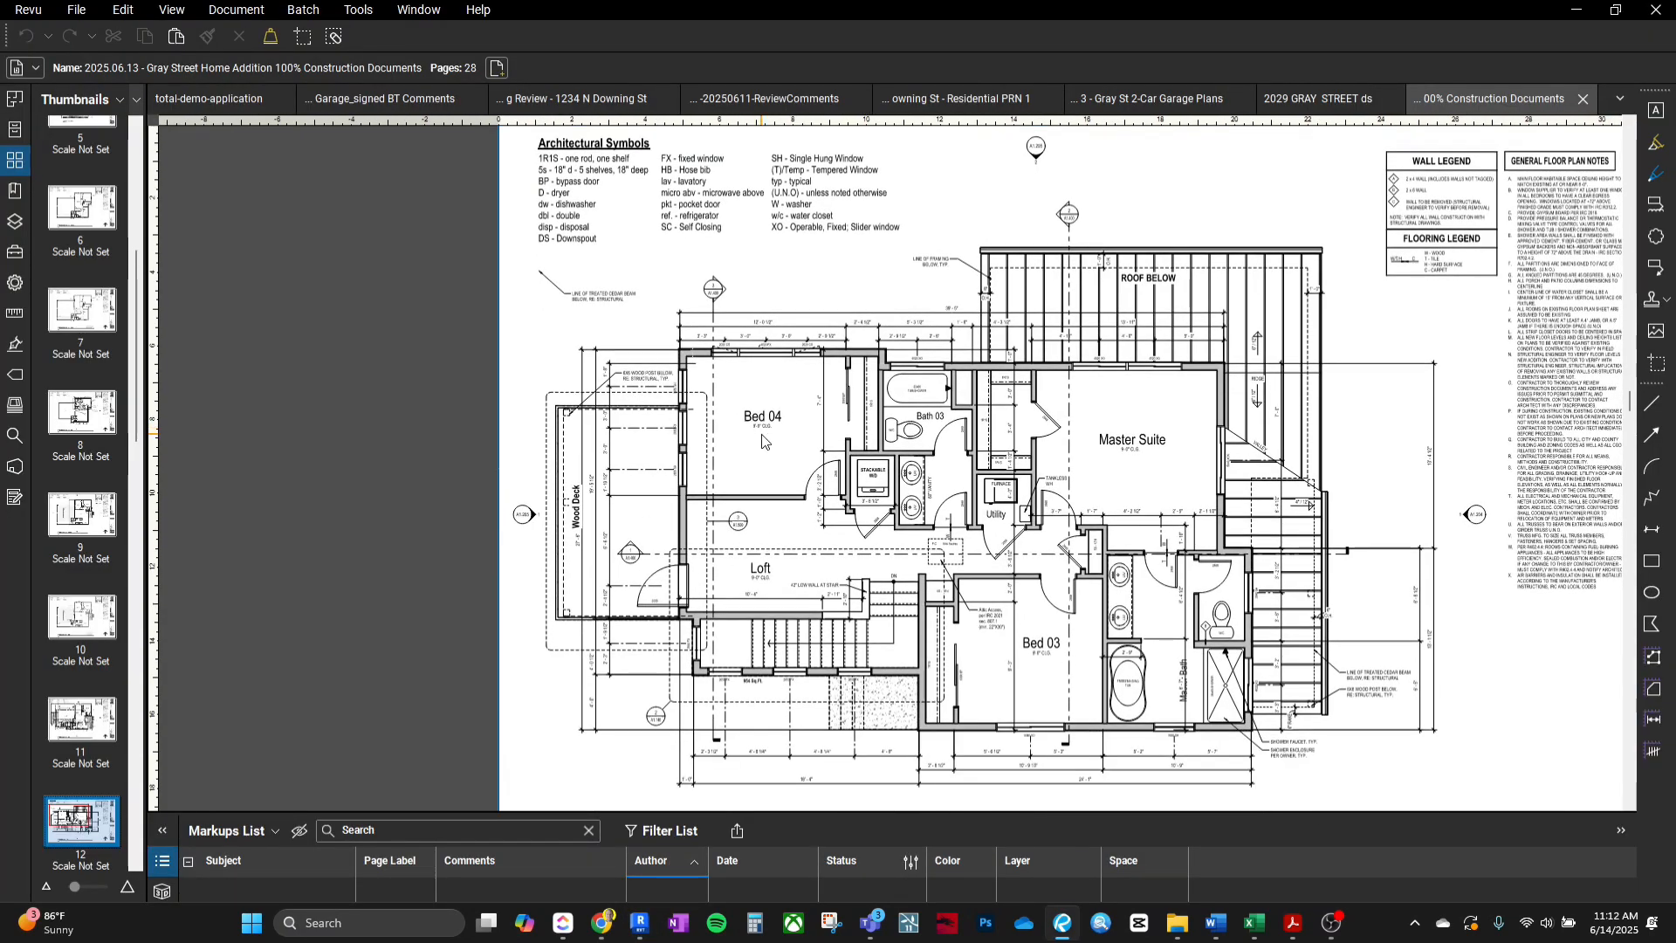
{"action": "scroll", "coordinate": [1035, 670], "scroll_direction": "up", "scroll_amount": 4}
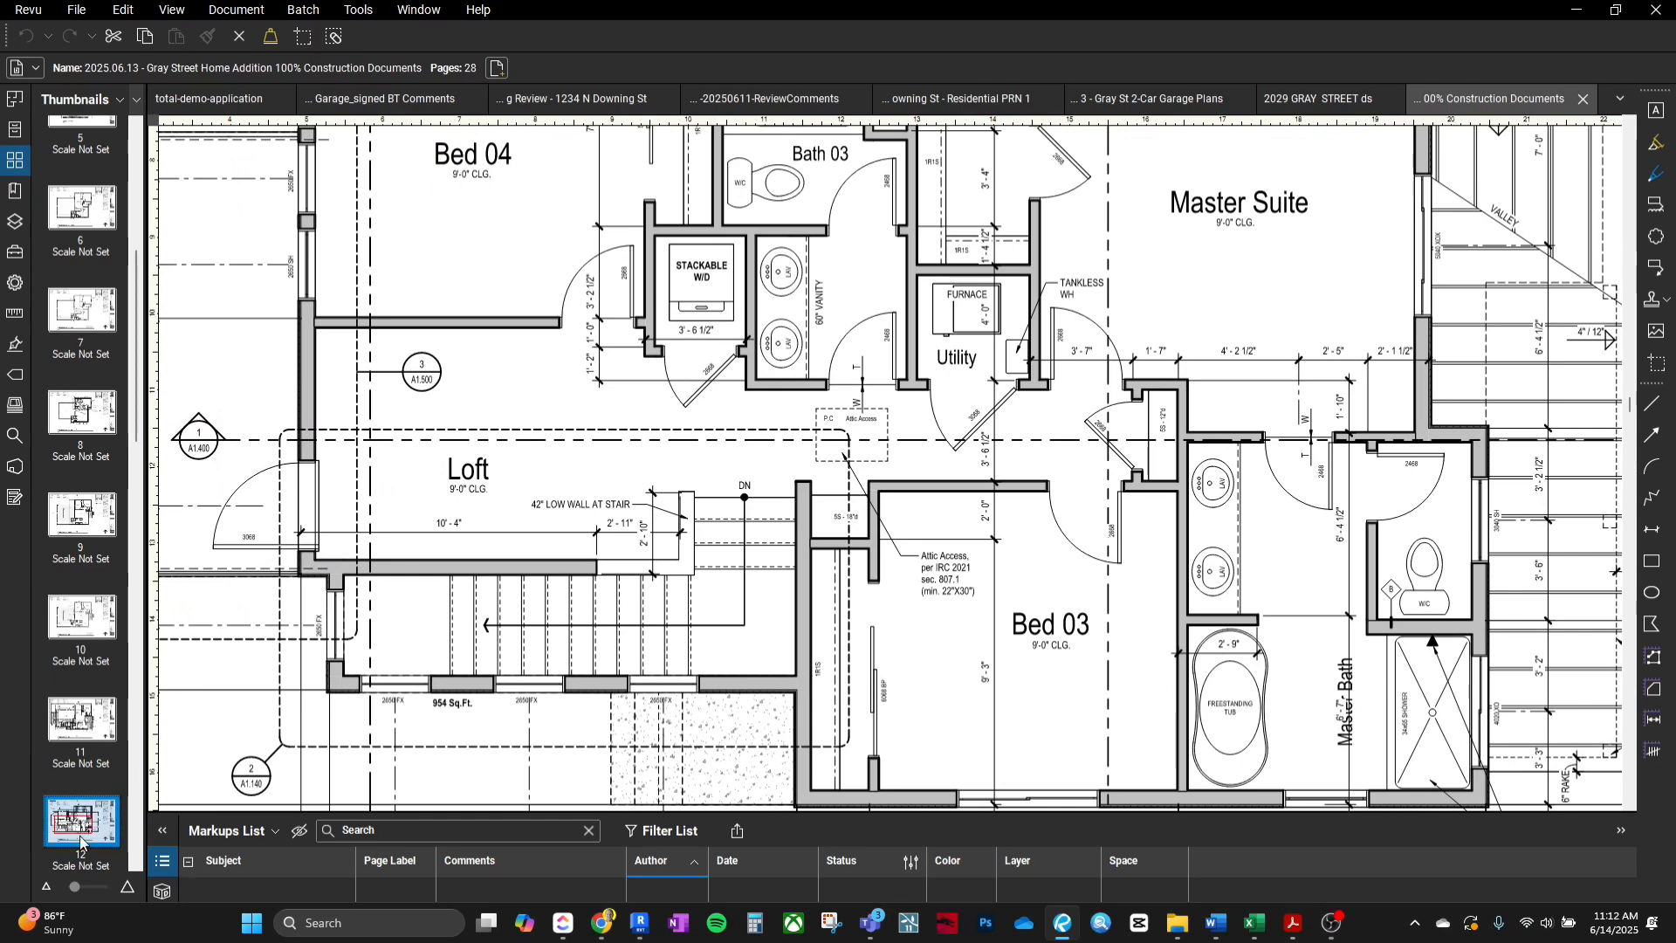
Review the stair section and both enlarged stair plans on the PDF's stair details page, A1.140.
{"action": "scroll", "coordinate": [94, 829], "scroll_direction": "down", "scroll_amount": 1}
{"action": "left_click", "coordinate": [95, 829]}
{"action": "scroll", "coordinate": [568, 502], "scroll_direction": "down", "scroll_amount": 3}
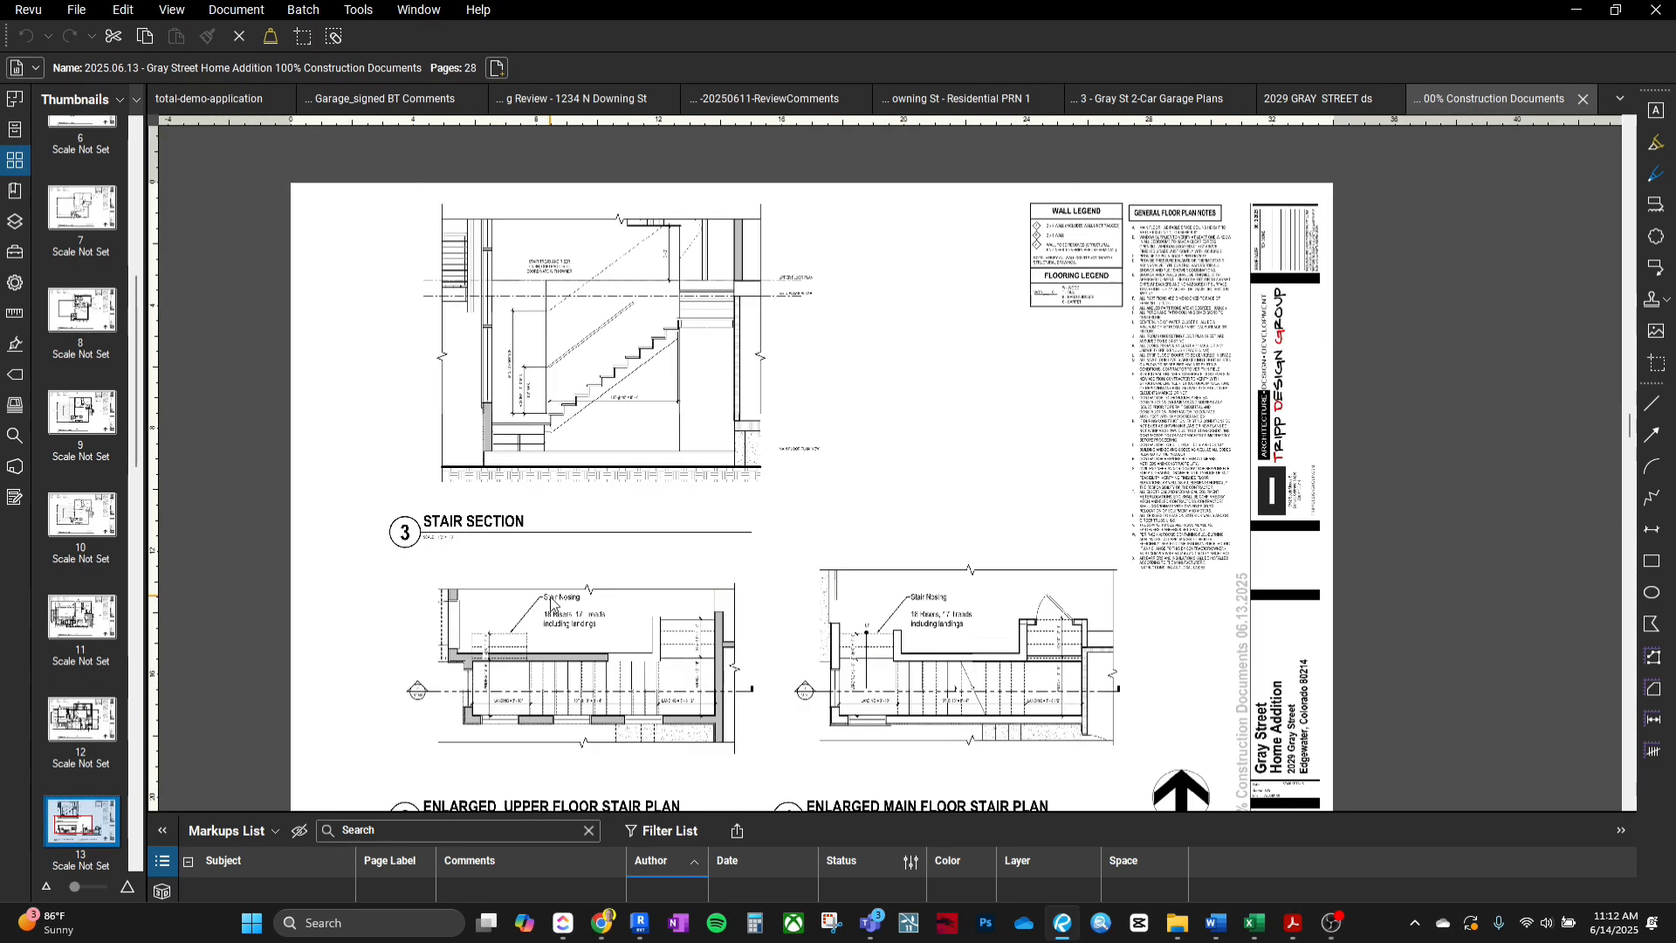
{"action": "scroll", "coordinate": [568, 502], "scroll_direction": "up", "scroll_amount": 4}
{"action": "scroll", "coordinate": [568, 502], "scroll_direction": "down", "scroll_amount": 2}
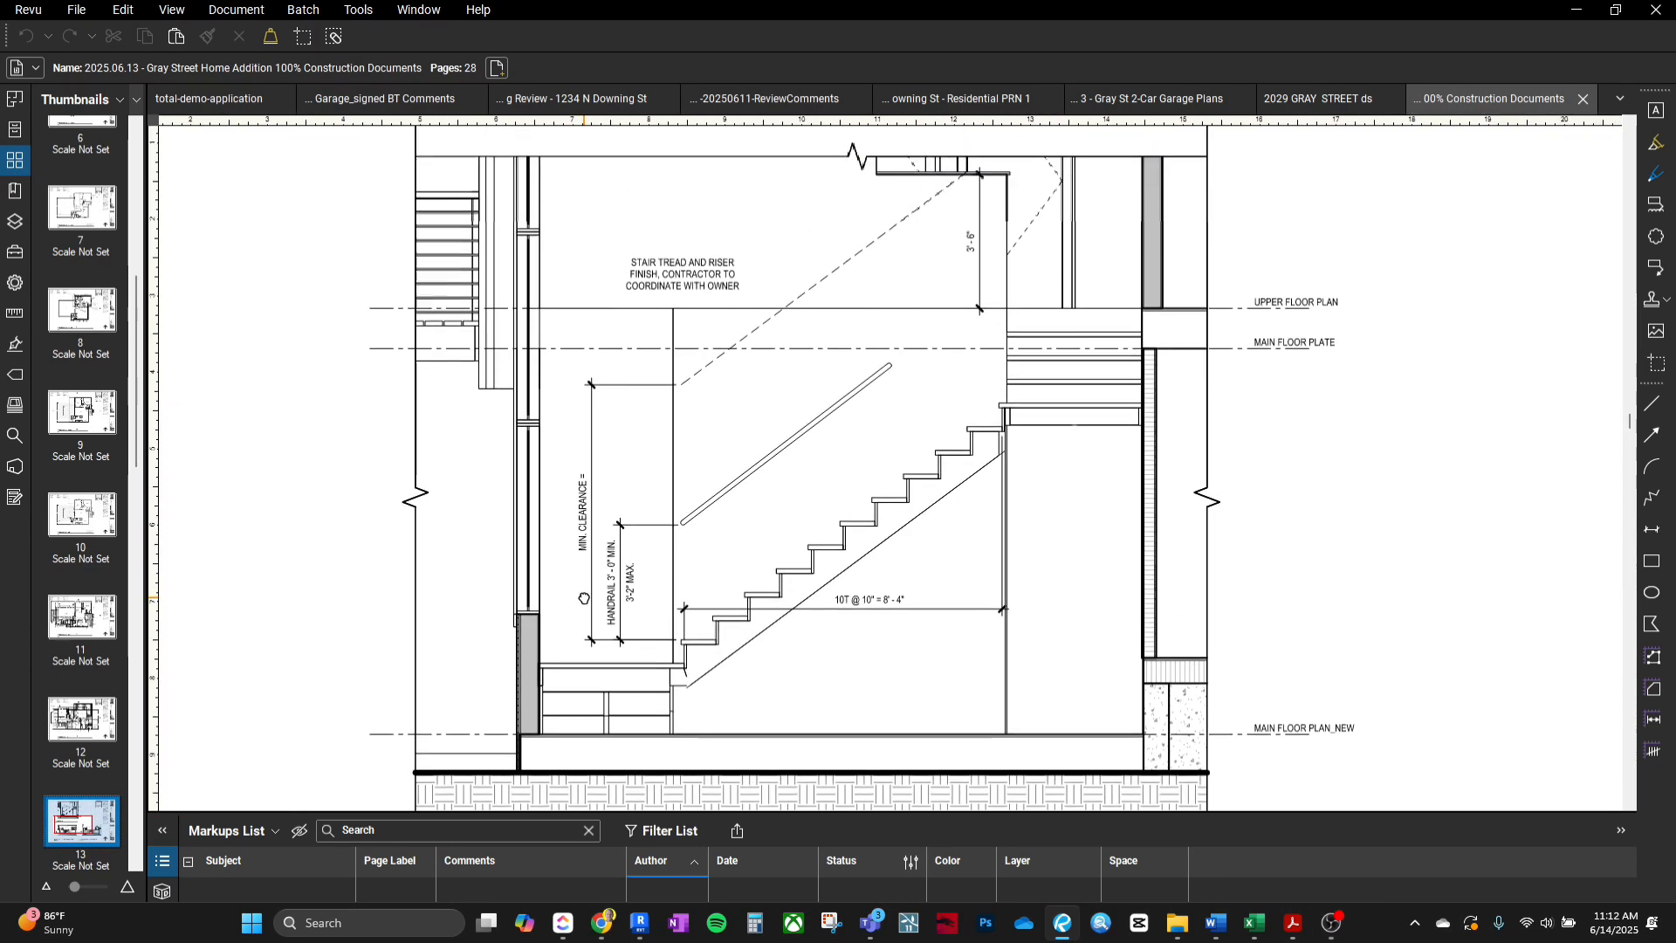
{"action": "scroll", "coordinate": [600, 559], "scroll_direction": "down", "scroll_amount": 6}
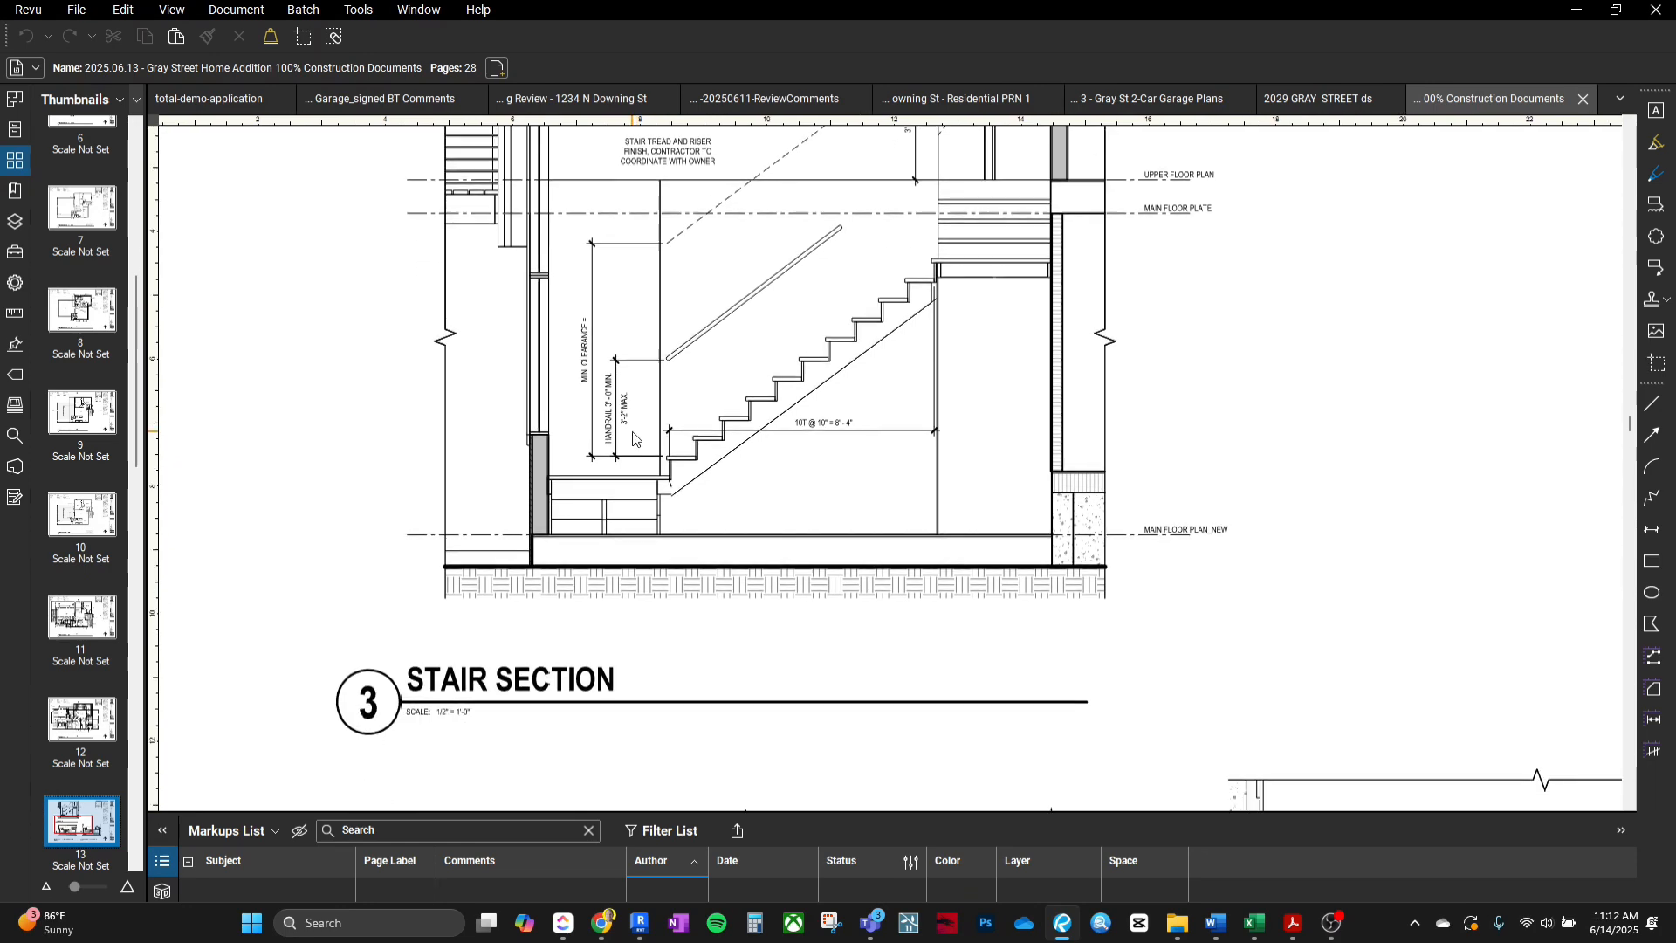
{"action": "mouse_move", "coordinate": [679, 616]}
{"action": "middle_mouse_down"}
{"action": "mouse_move", "coordinate": [648, 595]}
{"action": "mouse_move", "coordinate": [838, 642]}
{"action": "mouse_move", "coordinate": [781, 627]}
{"action": "middle_mouse_up"}
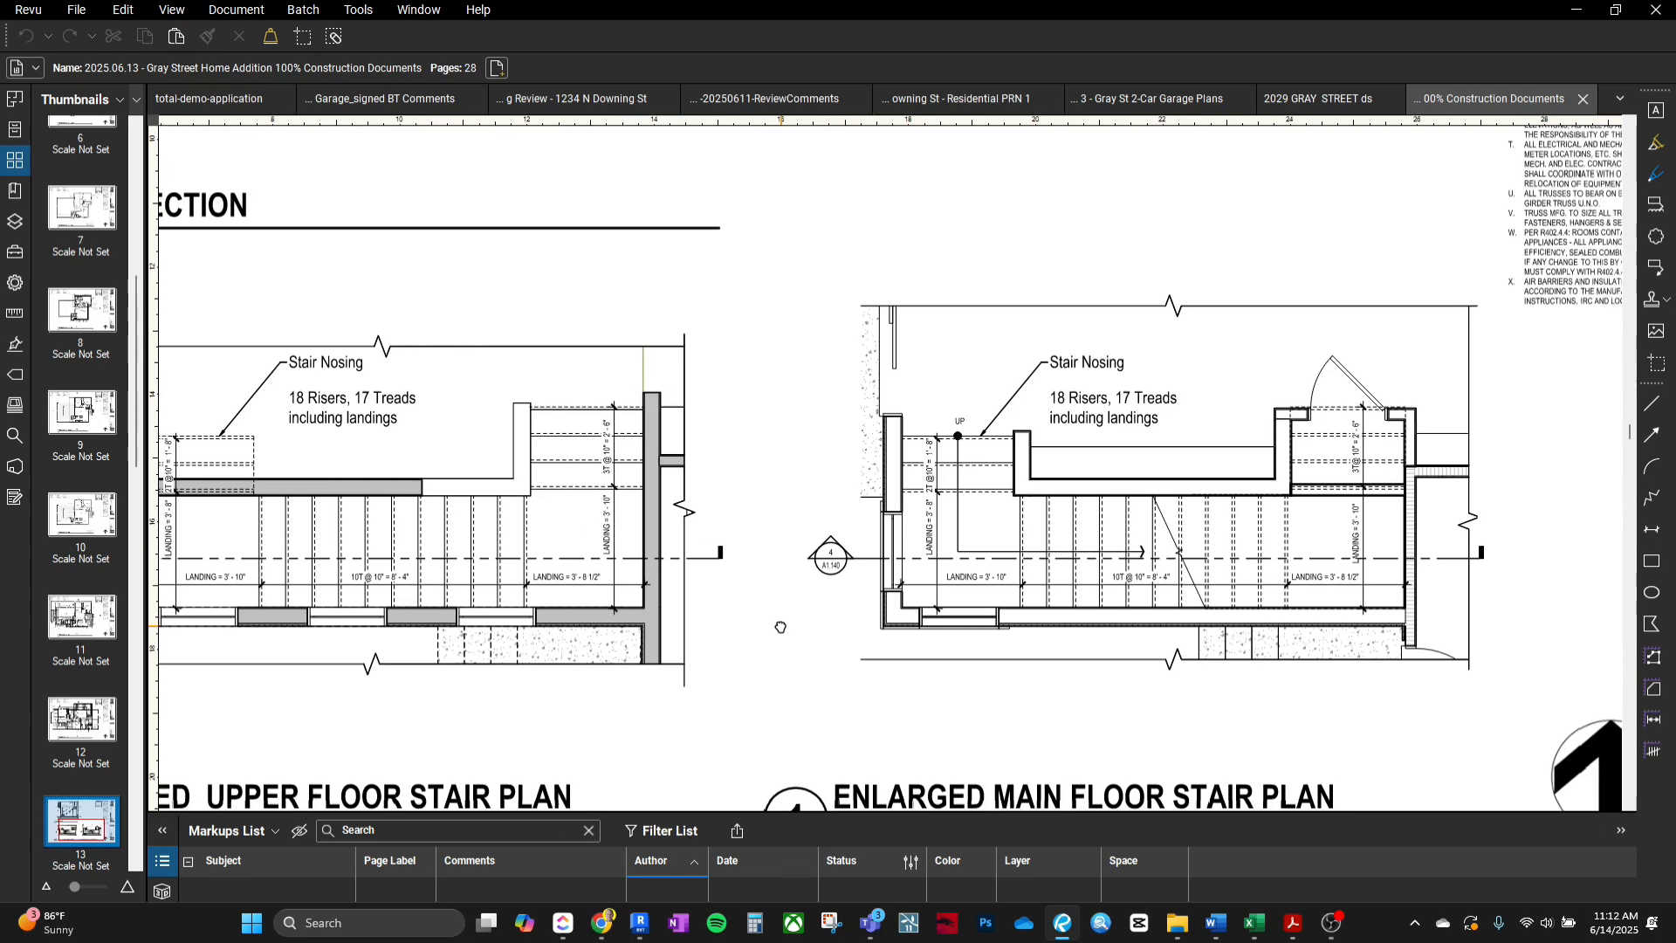
{"action": "scroll", "coordinate": [663, 650], "scroll_direction": "down", "scroll_amount": 4}
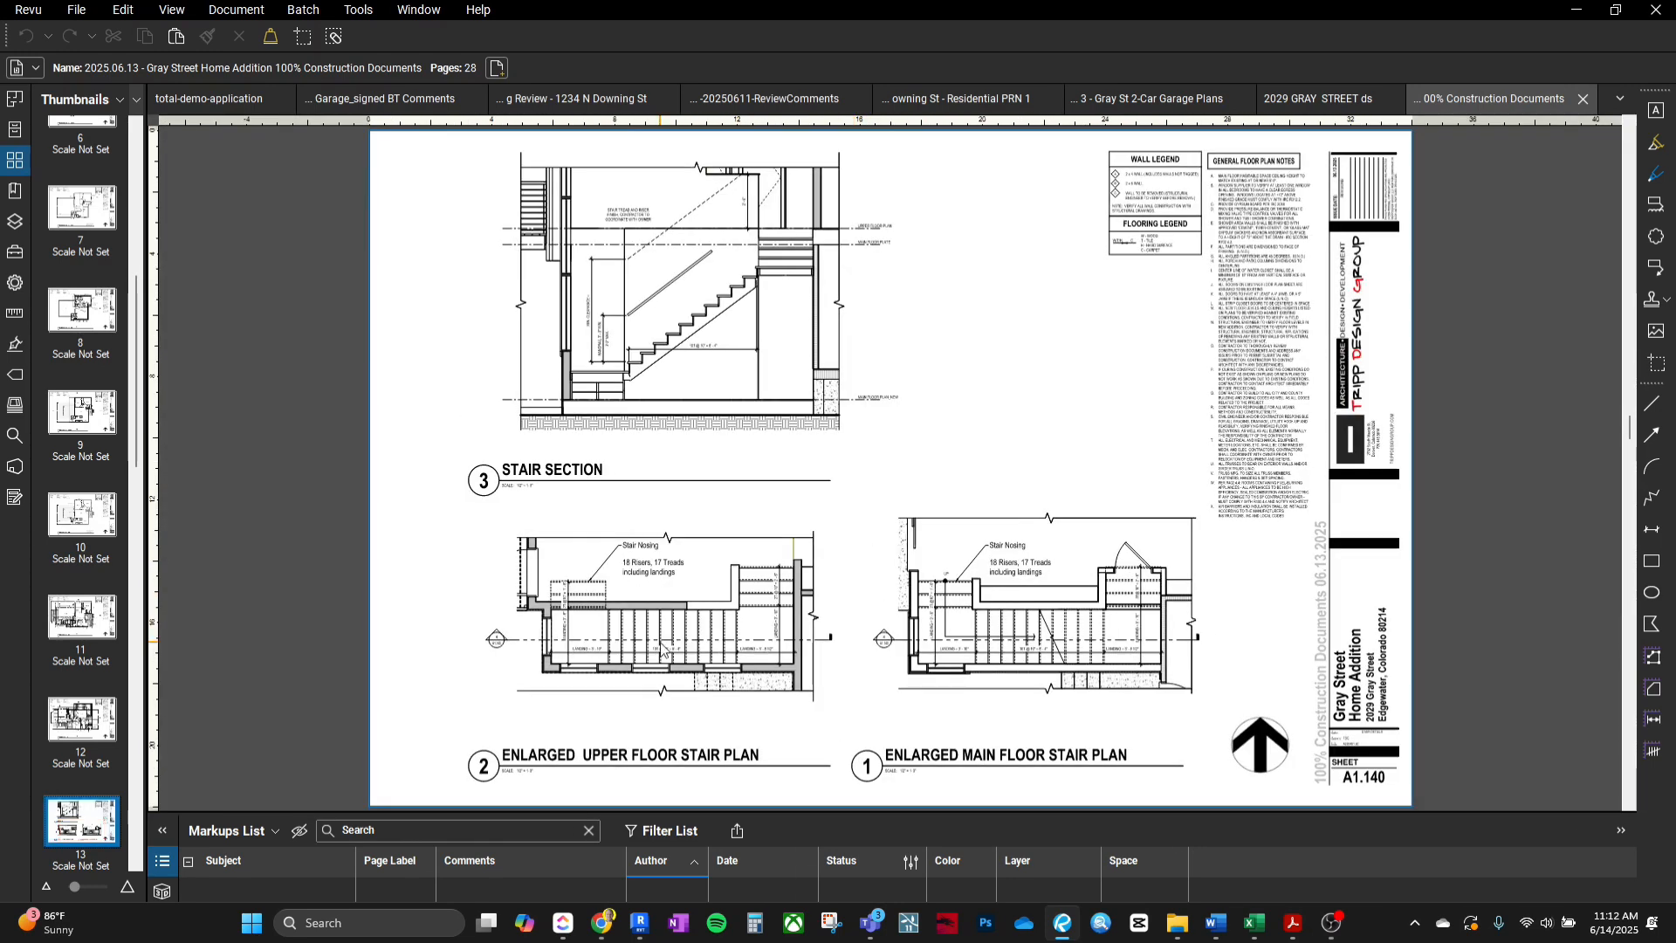
Review the existing exterior elevations on PDF page A1.200, checking the north, west and east elevations for leftover notes.
{"action": "scroll", "coordinate": [96, 832], "scroll_direction": "down", "scroll_amount": 1}
{"action": "left_click", "coordinate": [81, 825]}
{"action": "scroll", "coordinate": [657, 580], "scroll_direction": "up", "scroll_amount": 4}
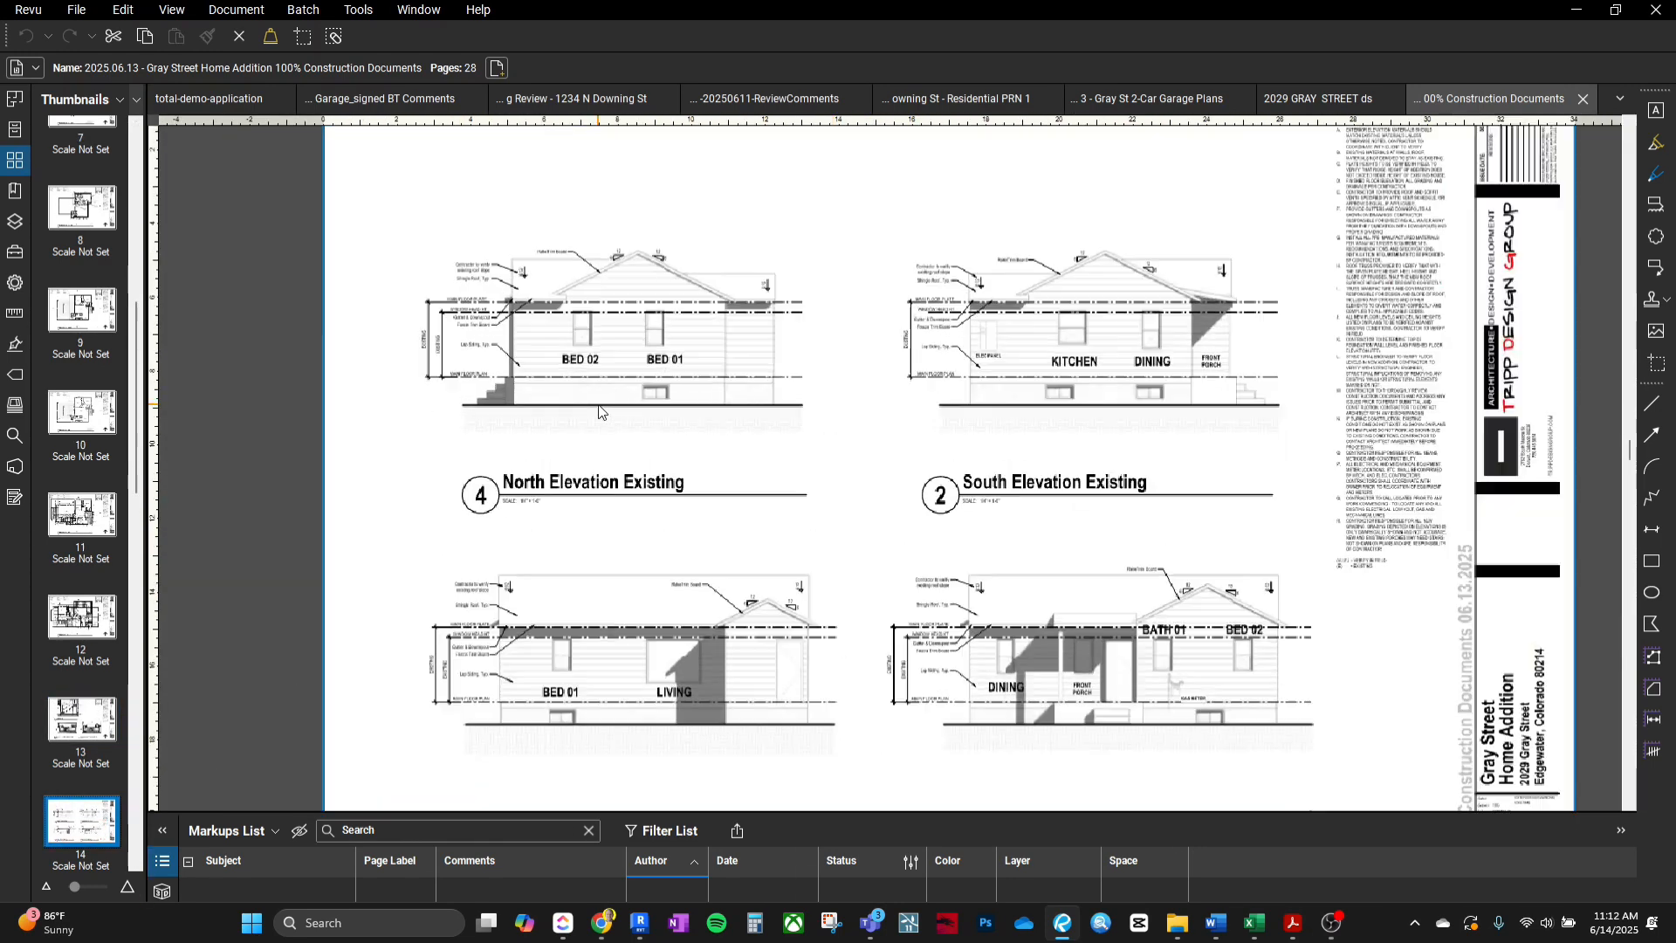
{"action": "scroll", "coordinate": [680, 584], "scroll_direction": "down", "scroll_amount": 1}
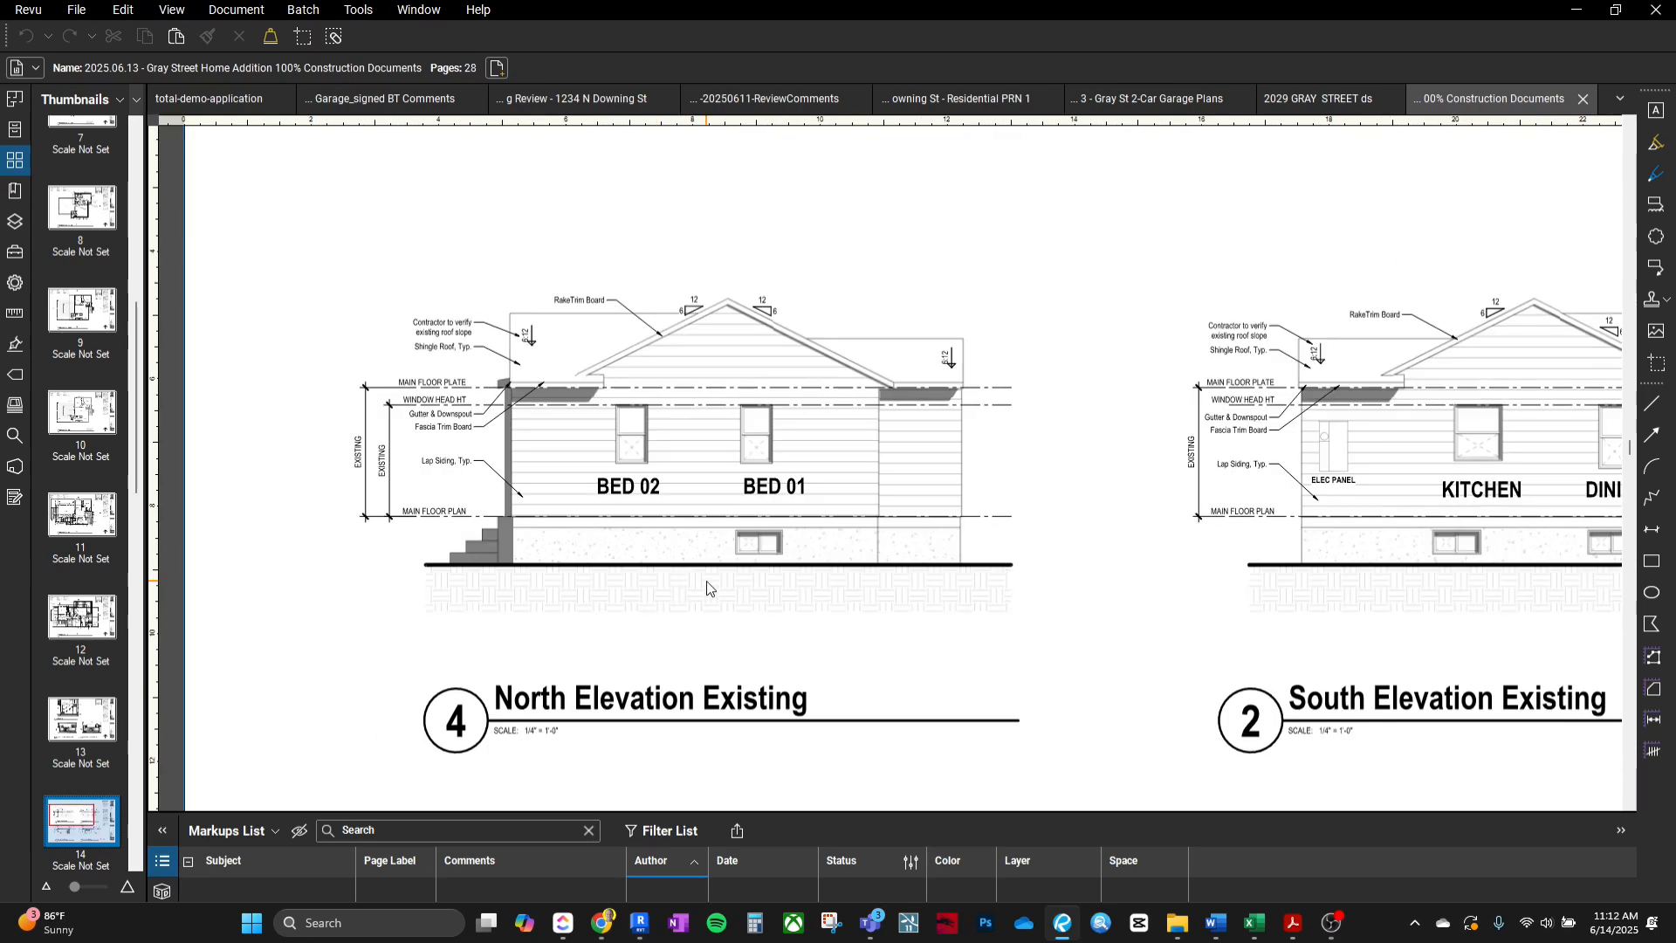
{"action": "scroll", "coordinate": [882, 628], "scroll_direction": "down", "scroll_amount": 2}
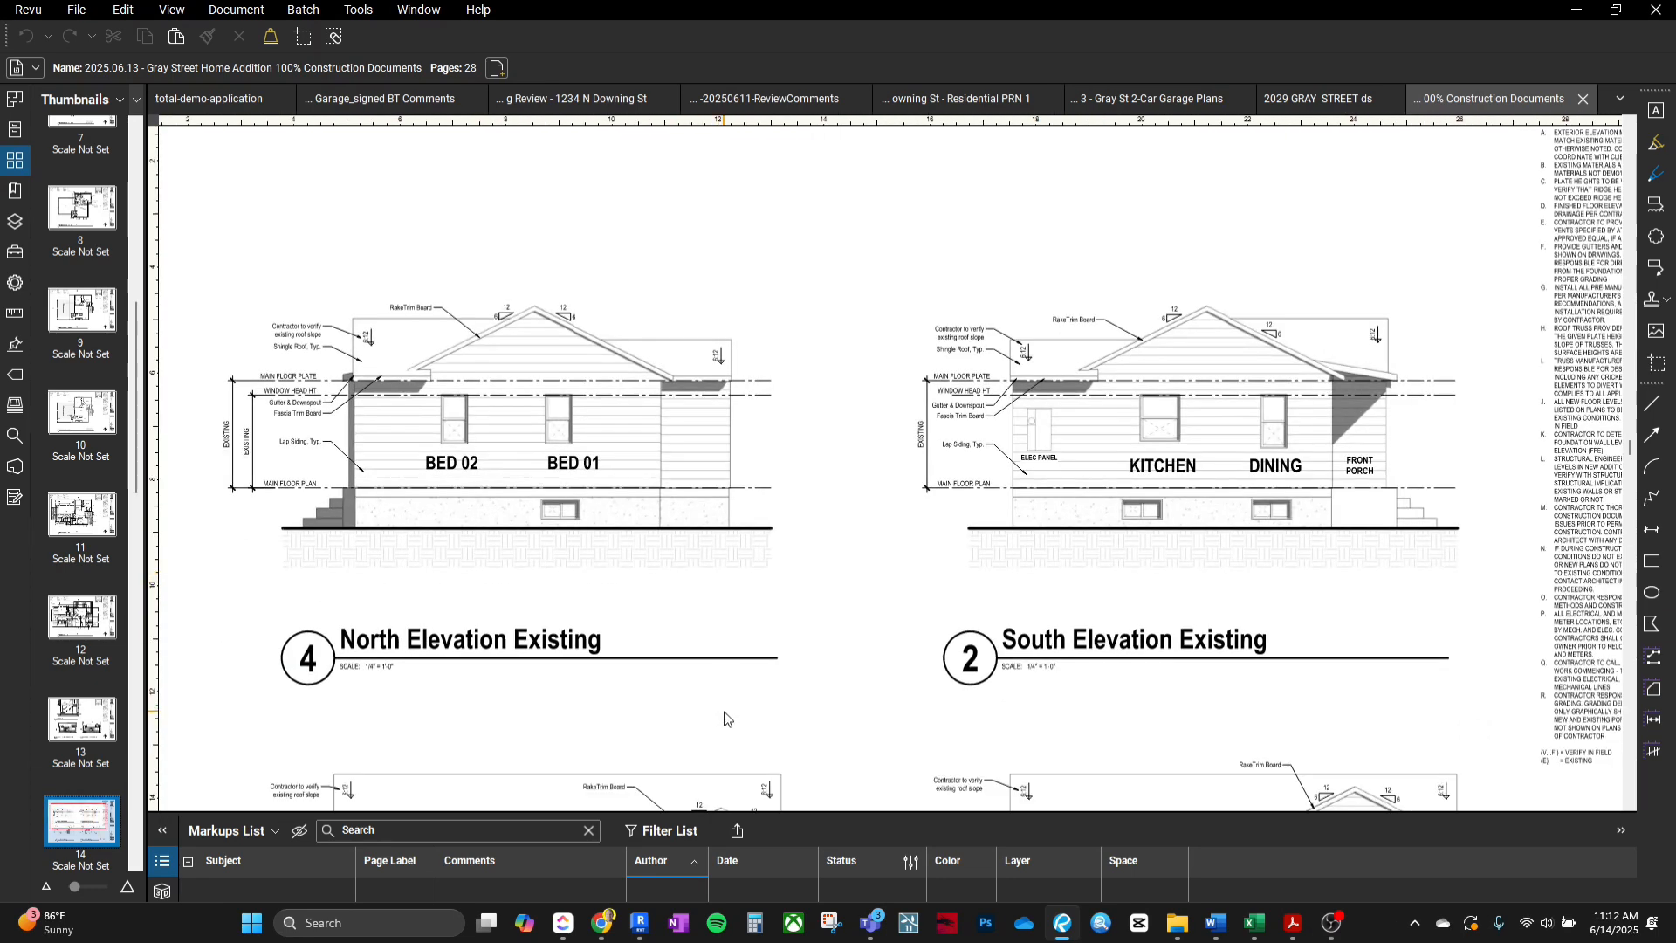
{"action": "scroll", "coordinate": [748, 580], "scroll_direction": "down", "scroll_amount": 1}
{"action": "scroll", "coordinate": [468, 683], "scroll_direction": "up", "scroll_amount": 2}
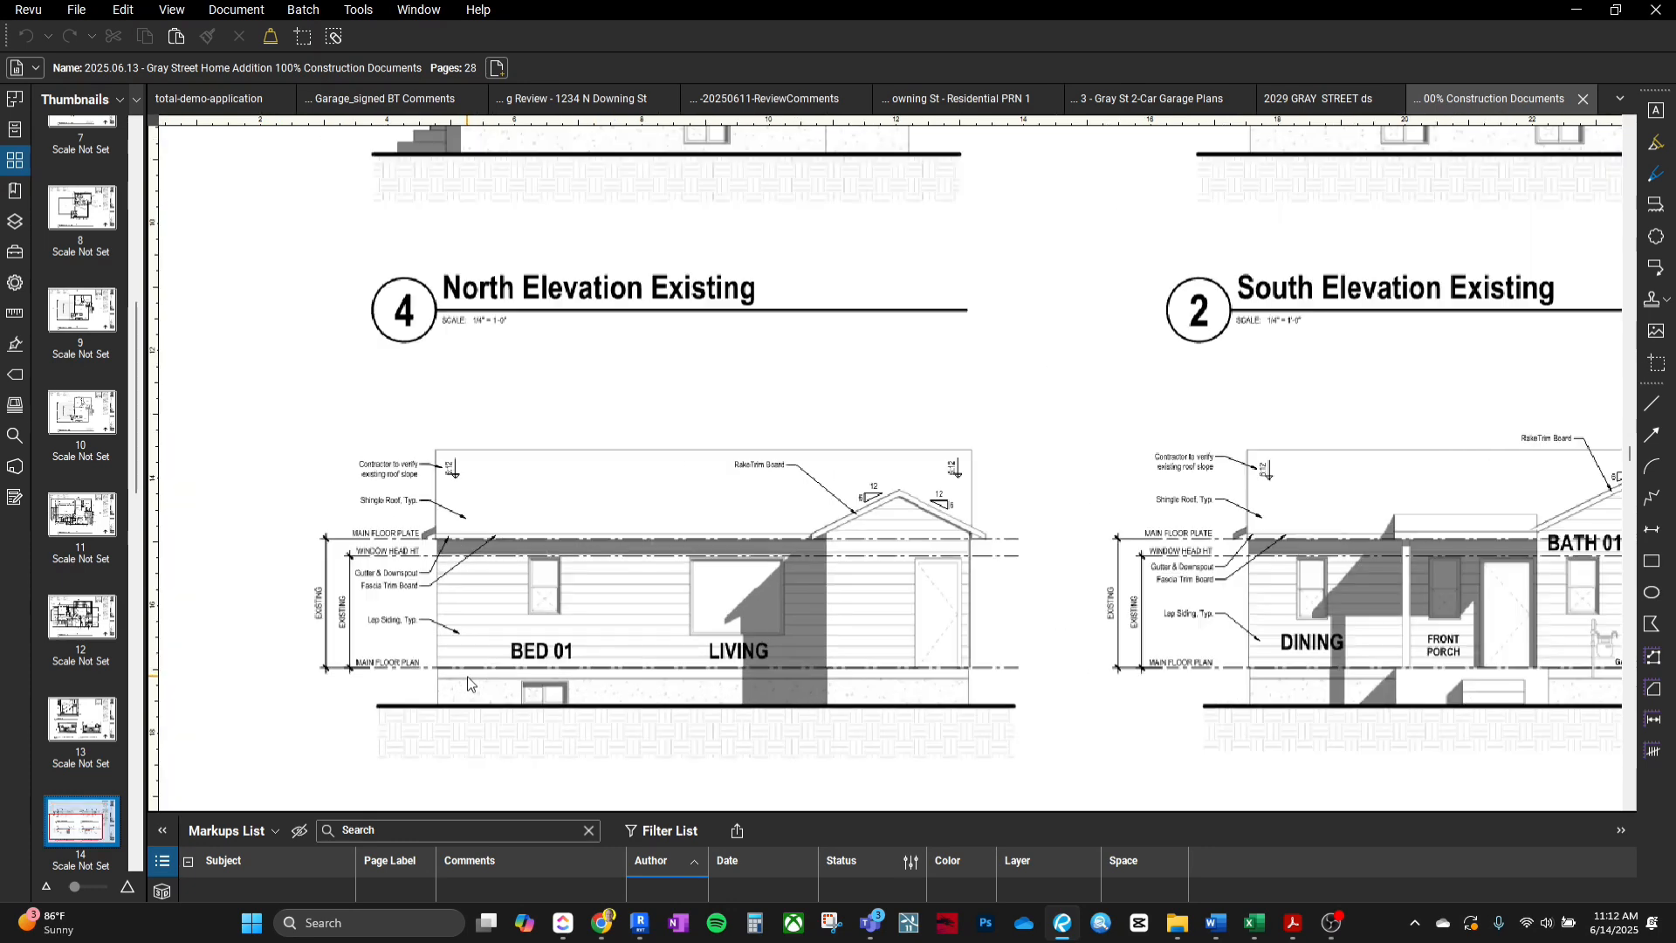
{"action": "scroll", "coordinate": [469, 684], "scroll_direction": "up", "scroll_amount": 3}
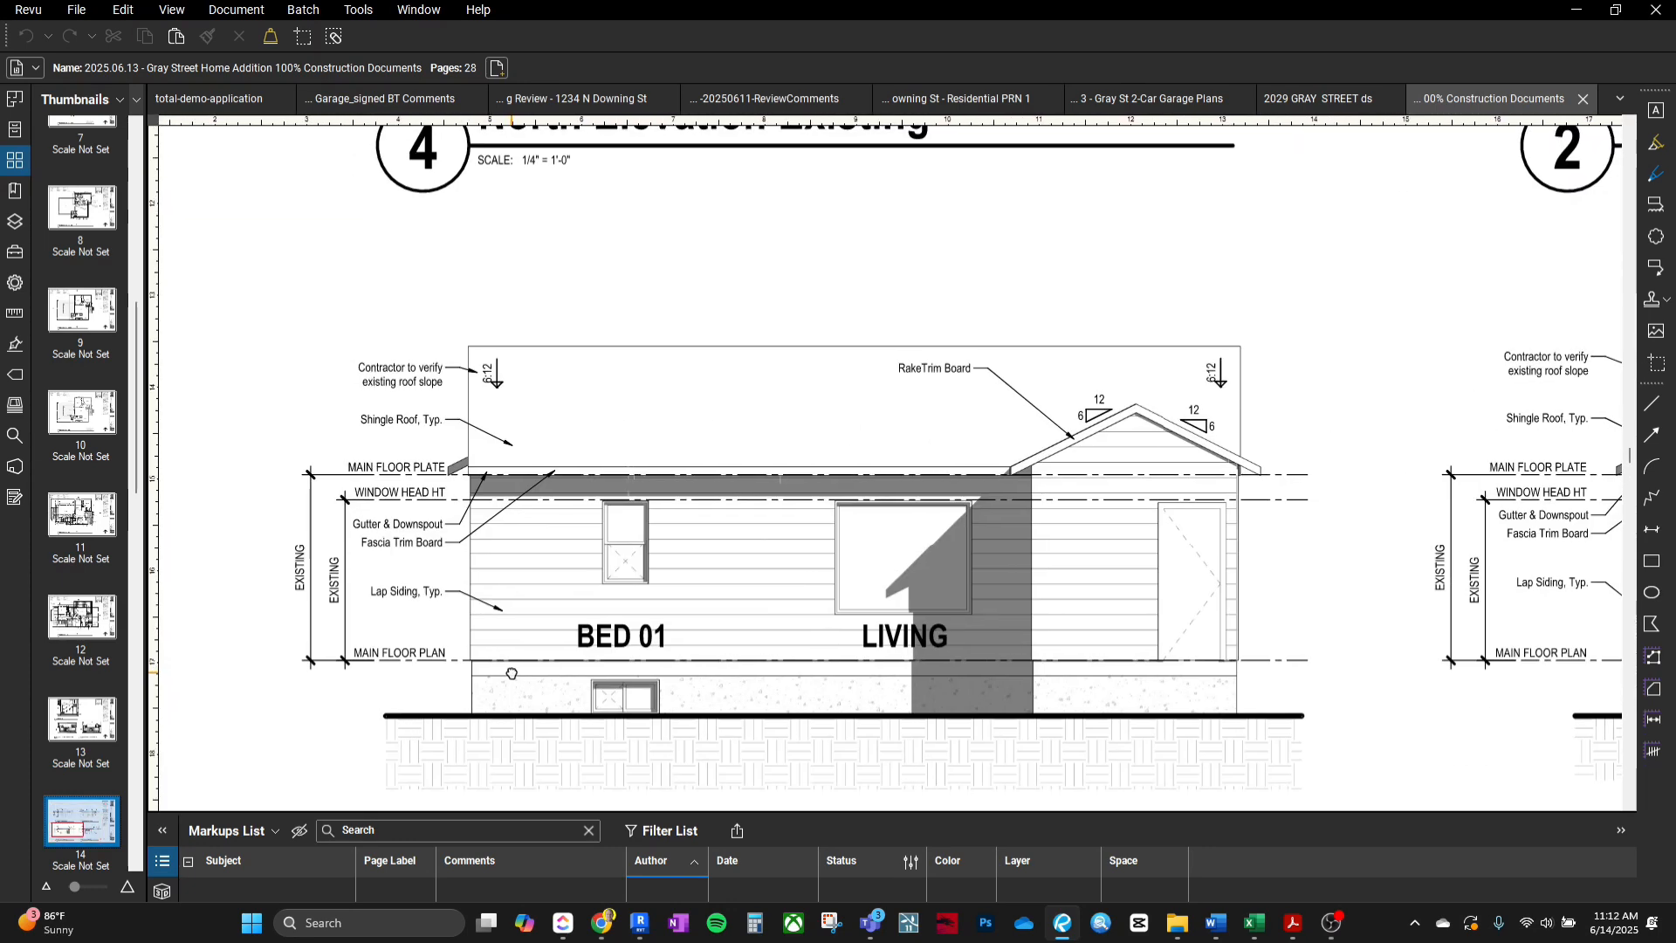
{"action": "scroll", "coordinate": [512, 674], "scroll_direction": "right", "scroll_amount": 6, "text": "shift"}
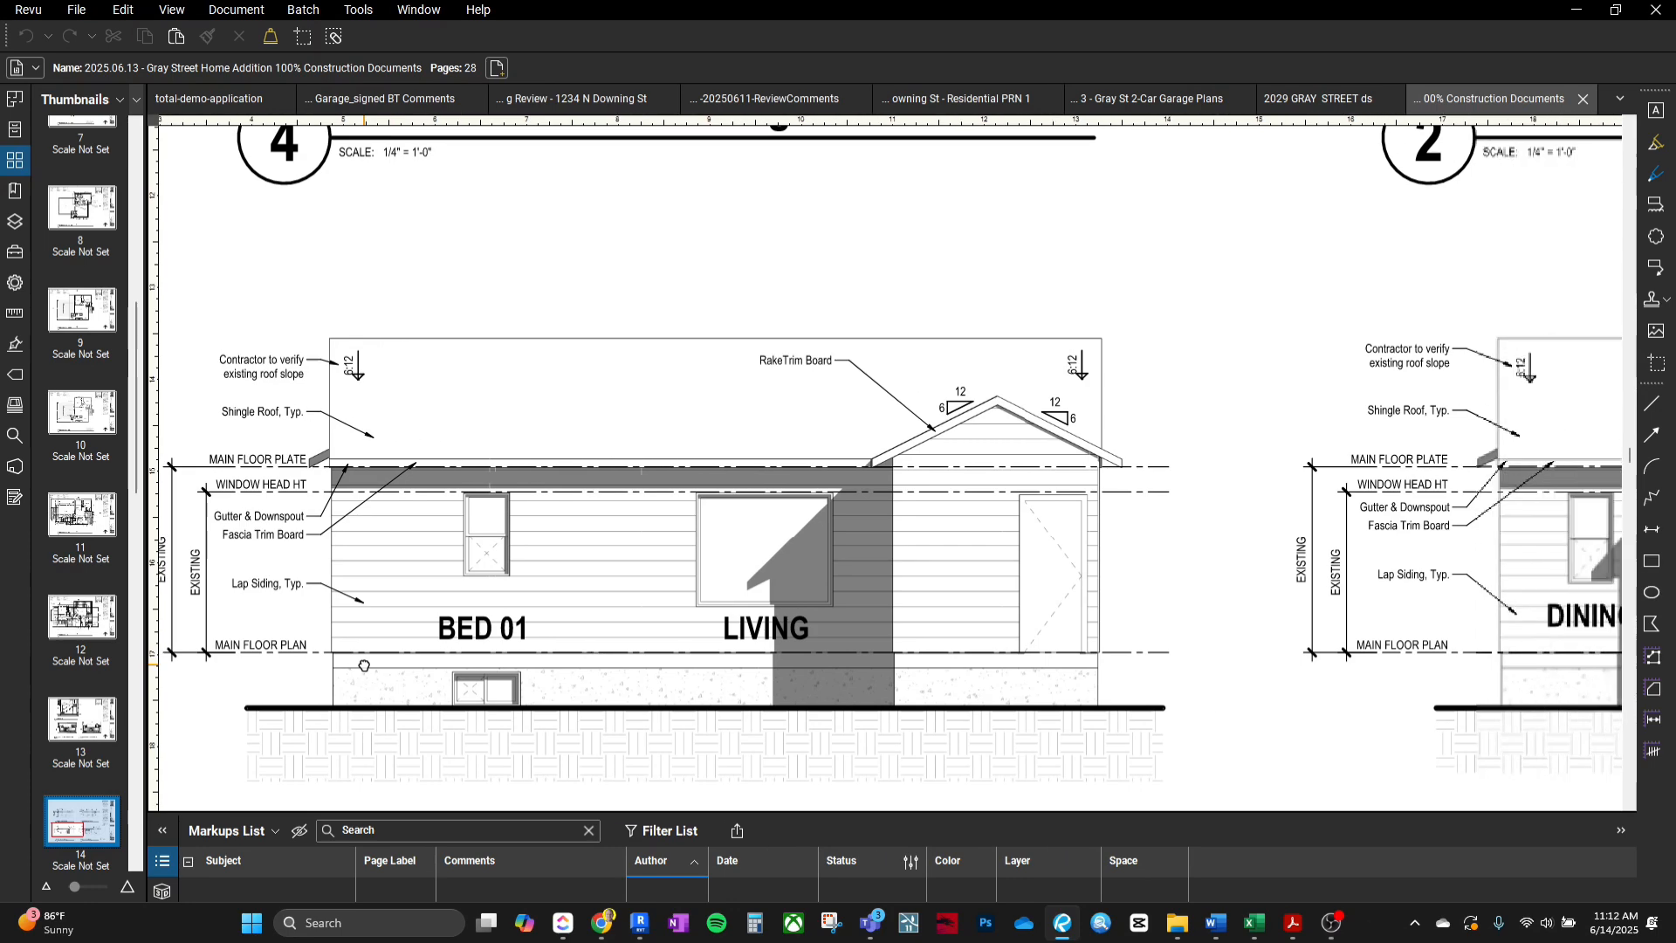
{"action": "left_click_drag", "start_coordinate": [1014, 724], "coordinate": [531, 698]}
{"action": "key", "text": "ctrl+0"}
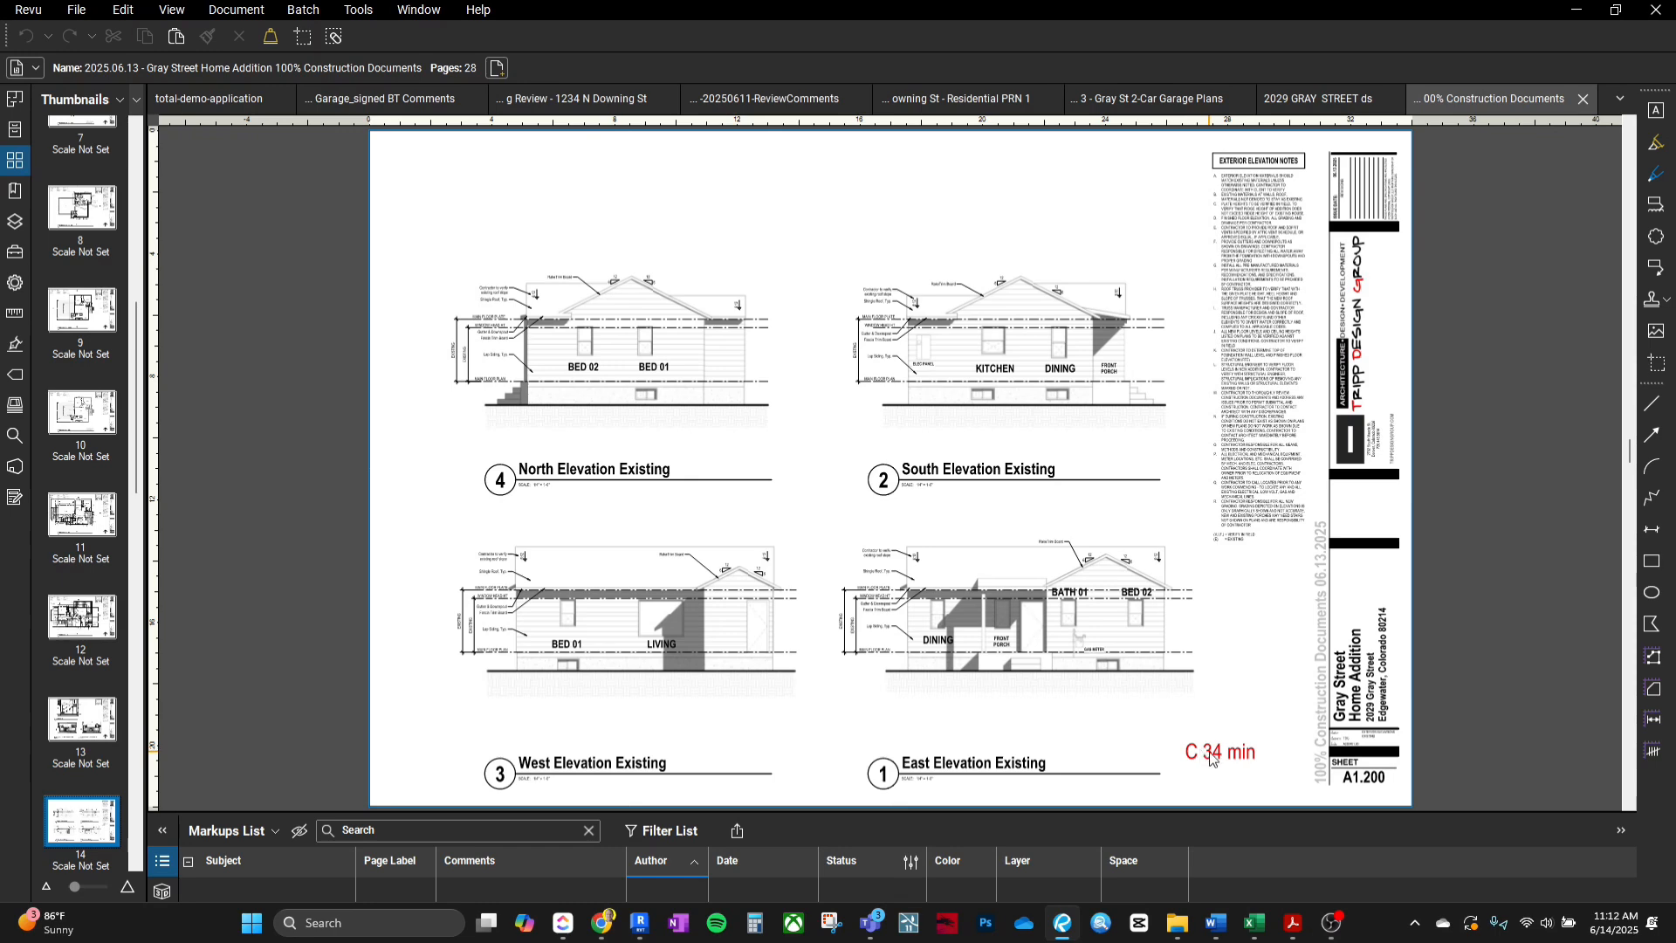
Switch to Revit, open the existing exterior elevations sheet A1.200 and delete the "C 34 min" text note.
{"action": "left_click", "coordinate": [641, 927]}
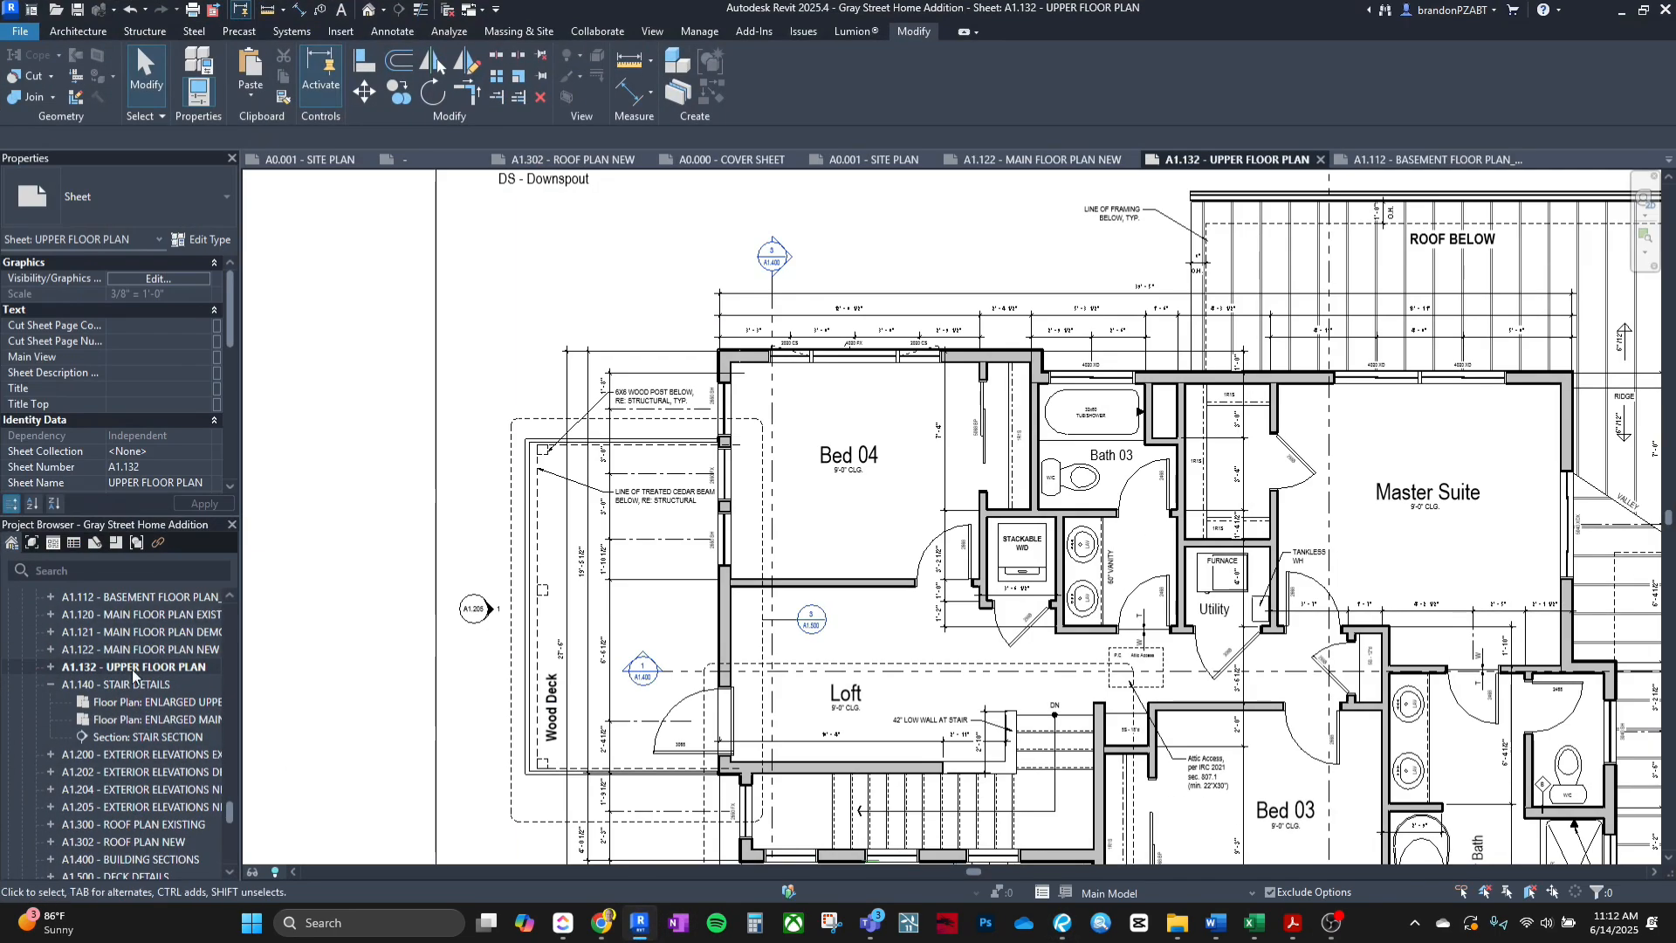
{"action": "double_click", "coordinate": [142, 756]}
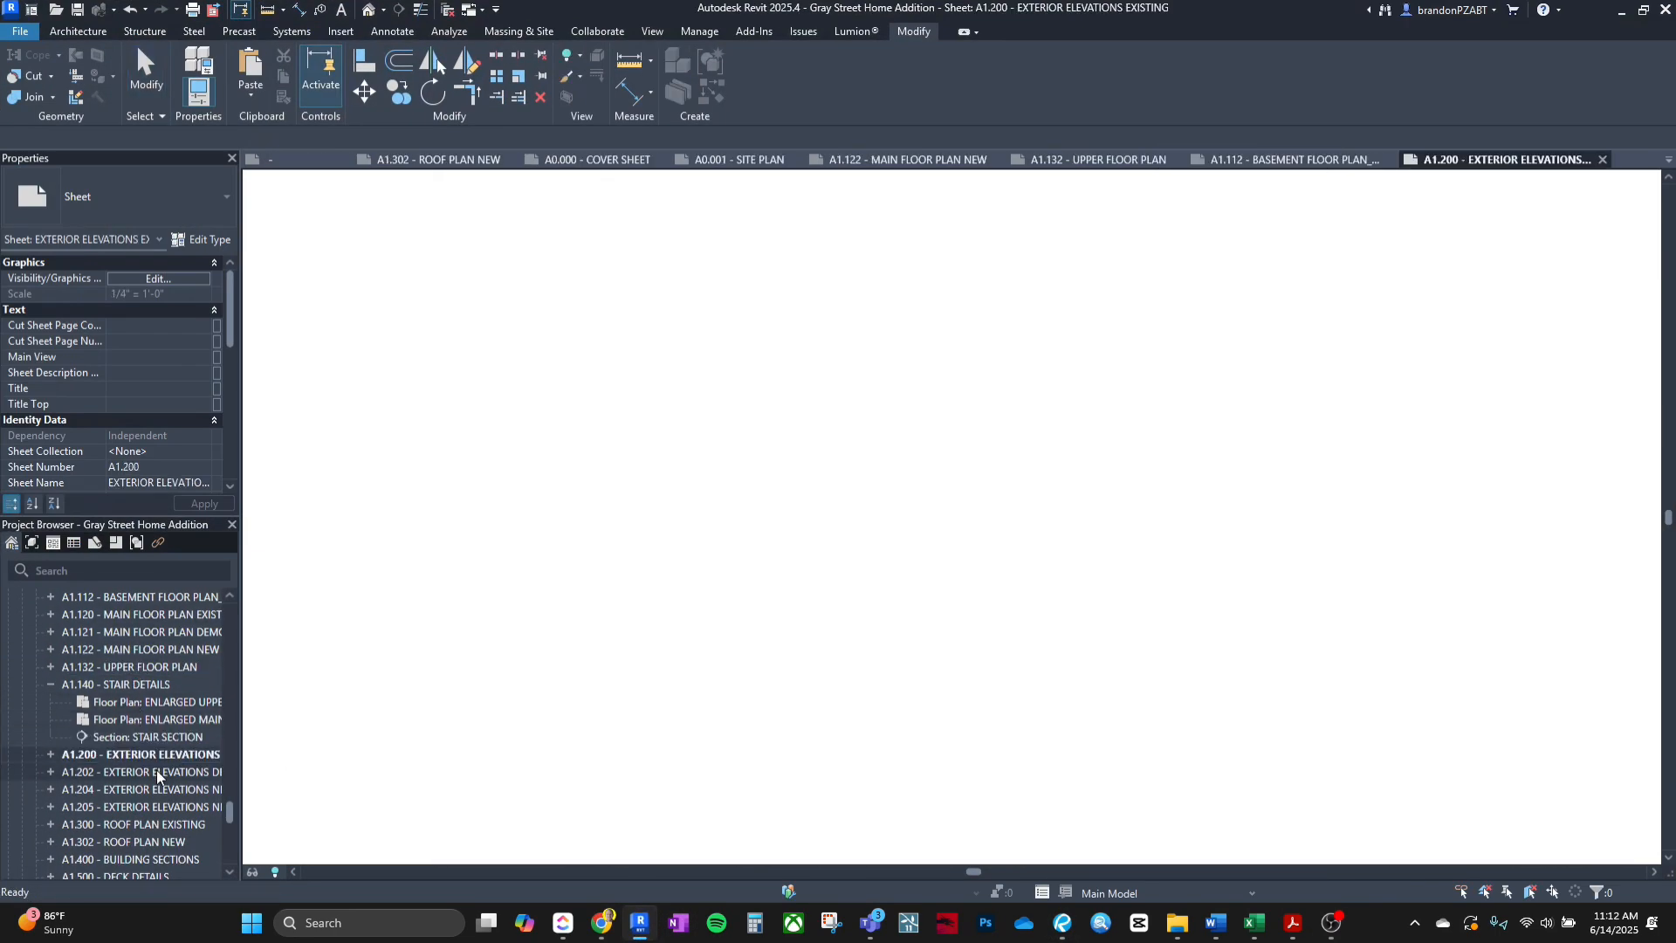
{"action": "left_click", "coordinate": [1231, 790]}
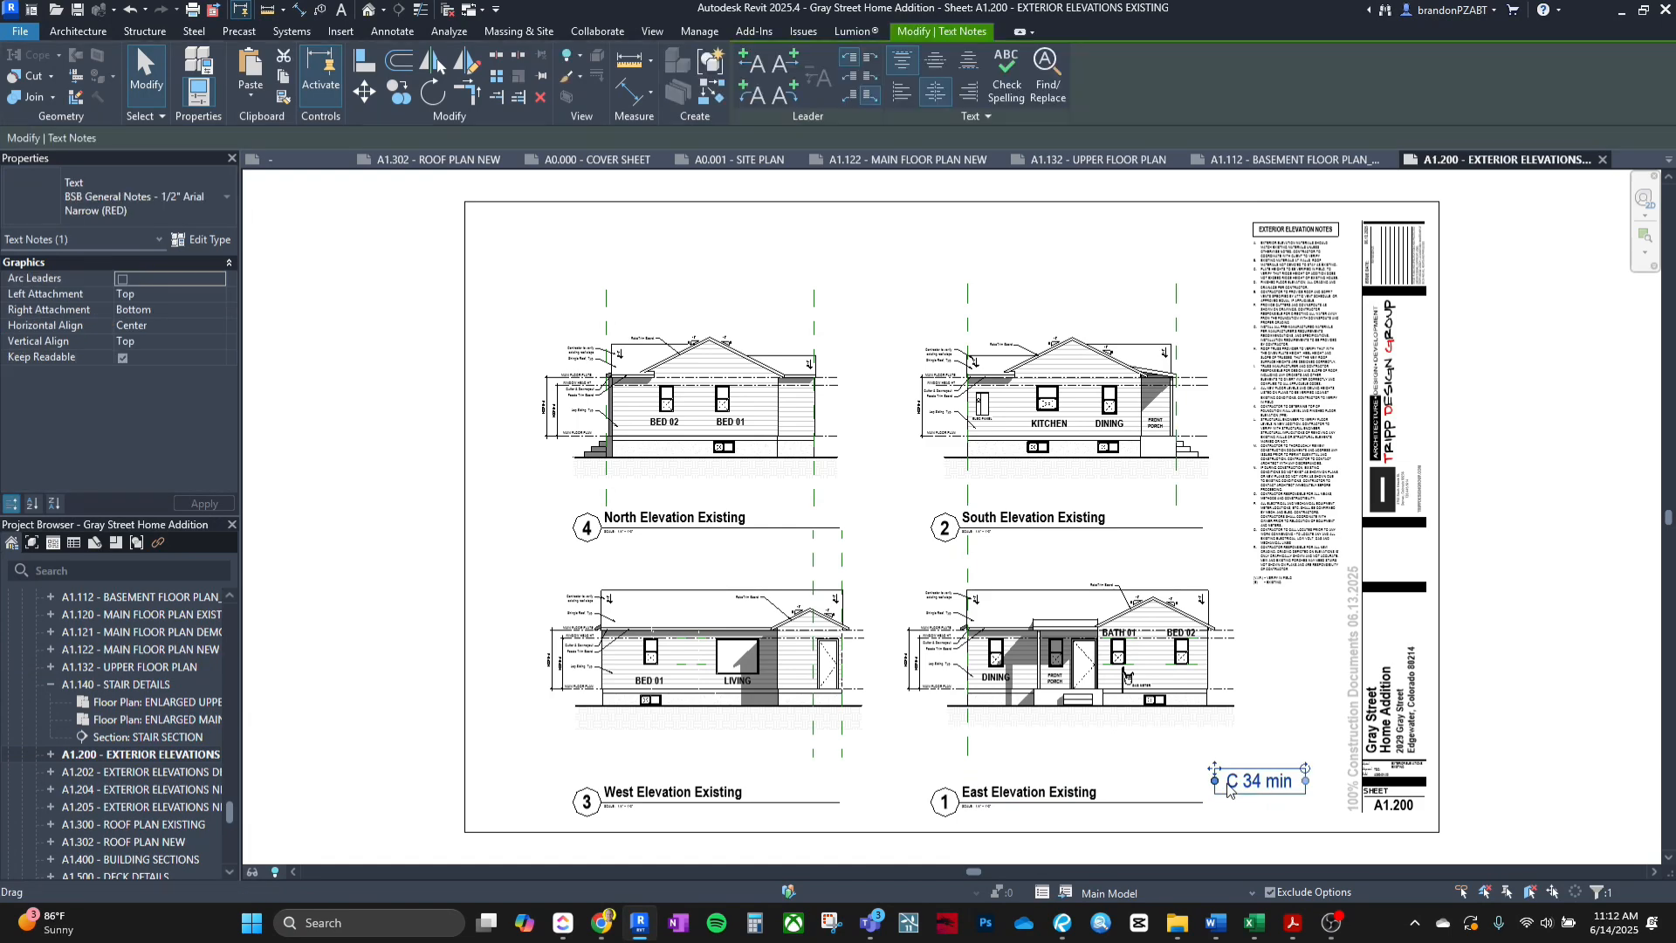
{"action": "key", "text": "Delete"}
Open demo elevations sheet A1.202, then switch to Bluebeam Revu and review the North and West Elevation Demo drawings on that PDF page.
{"action": "double_click", "coordinate": [194, 774]}
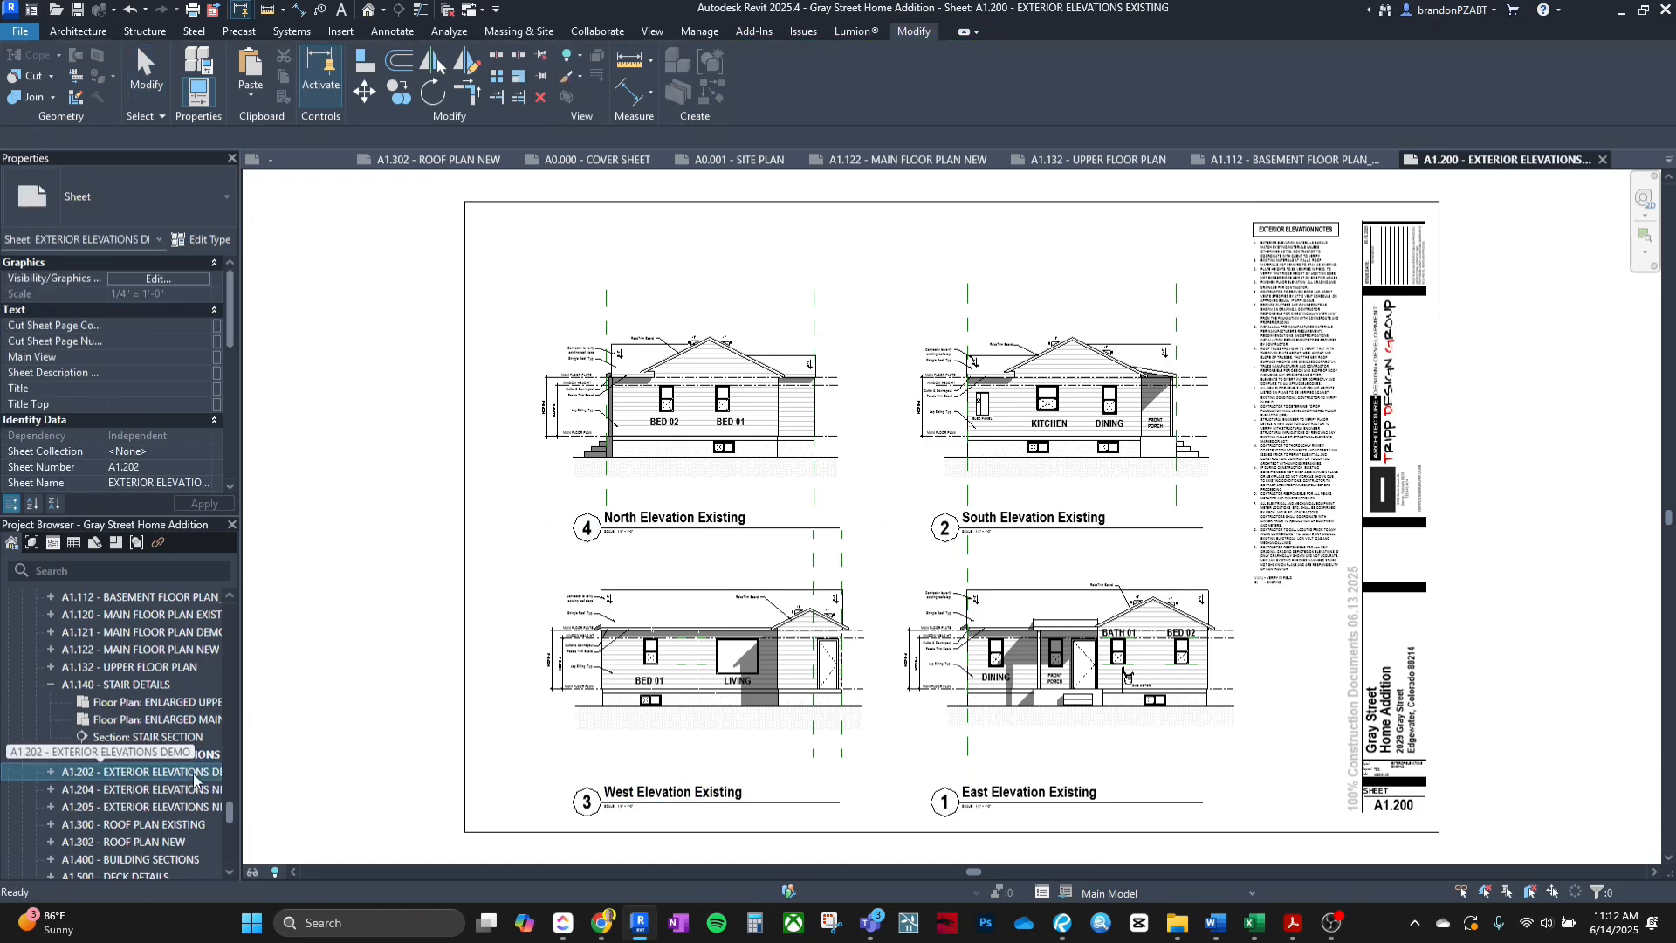
{"action": "left_click", "coordinate": [1067, 927]}
{"action": "left_click", "coordinate": [106, 834]}
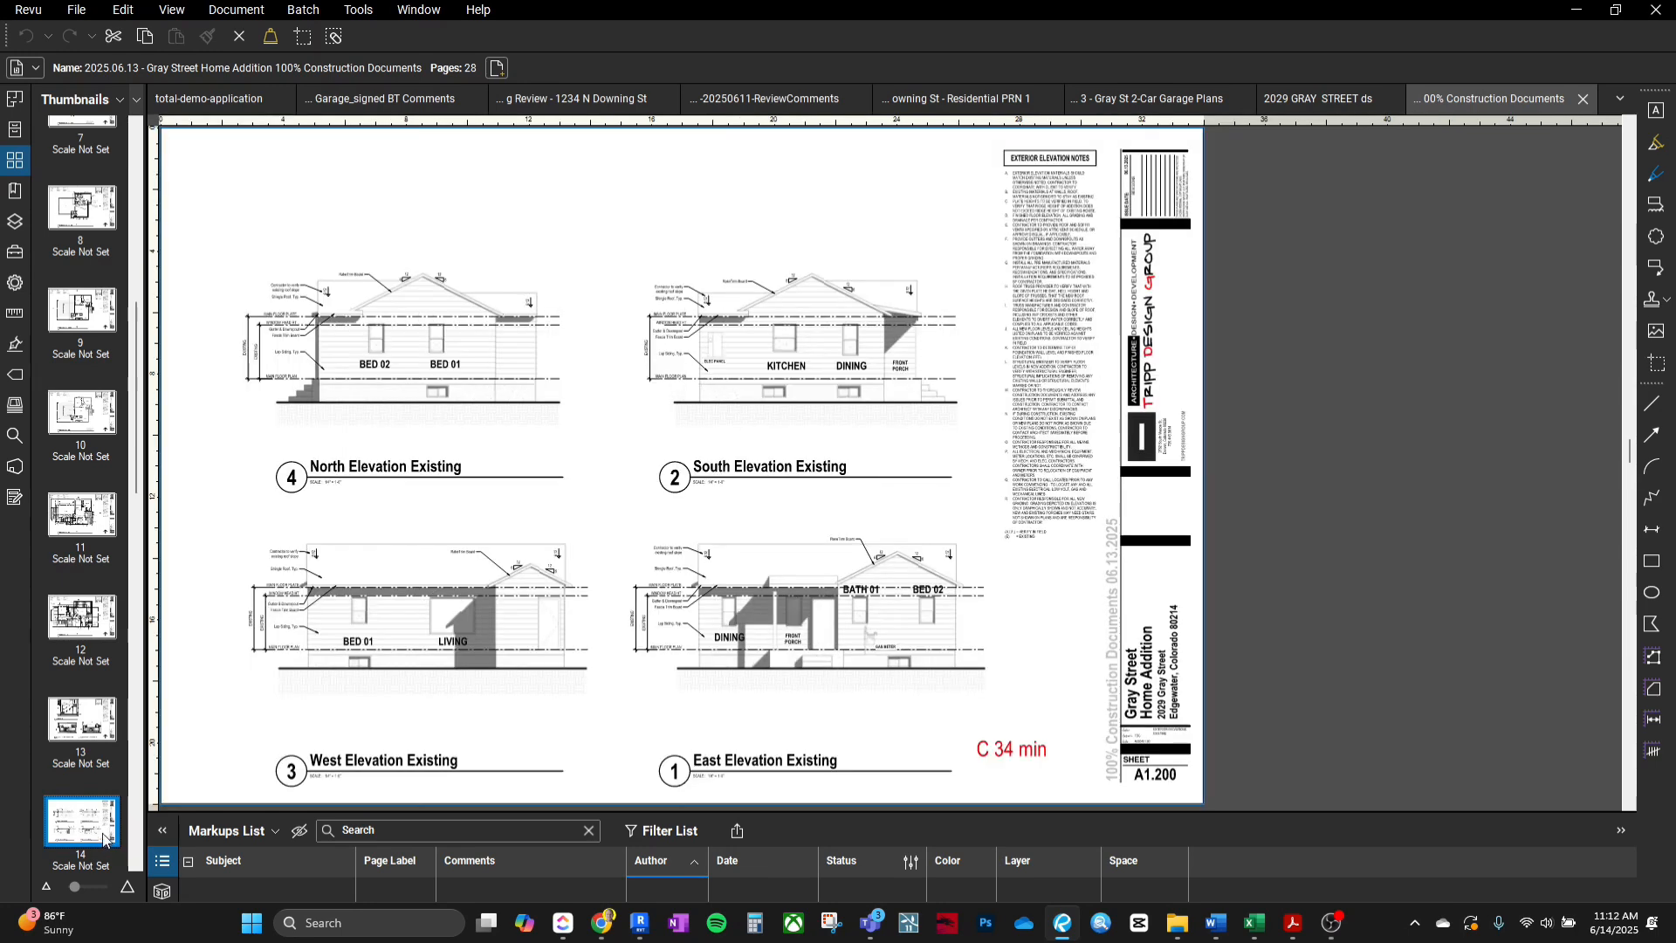
{"action": "key", "text": "Down"}
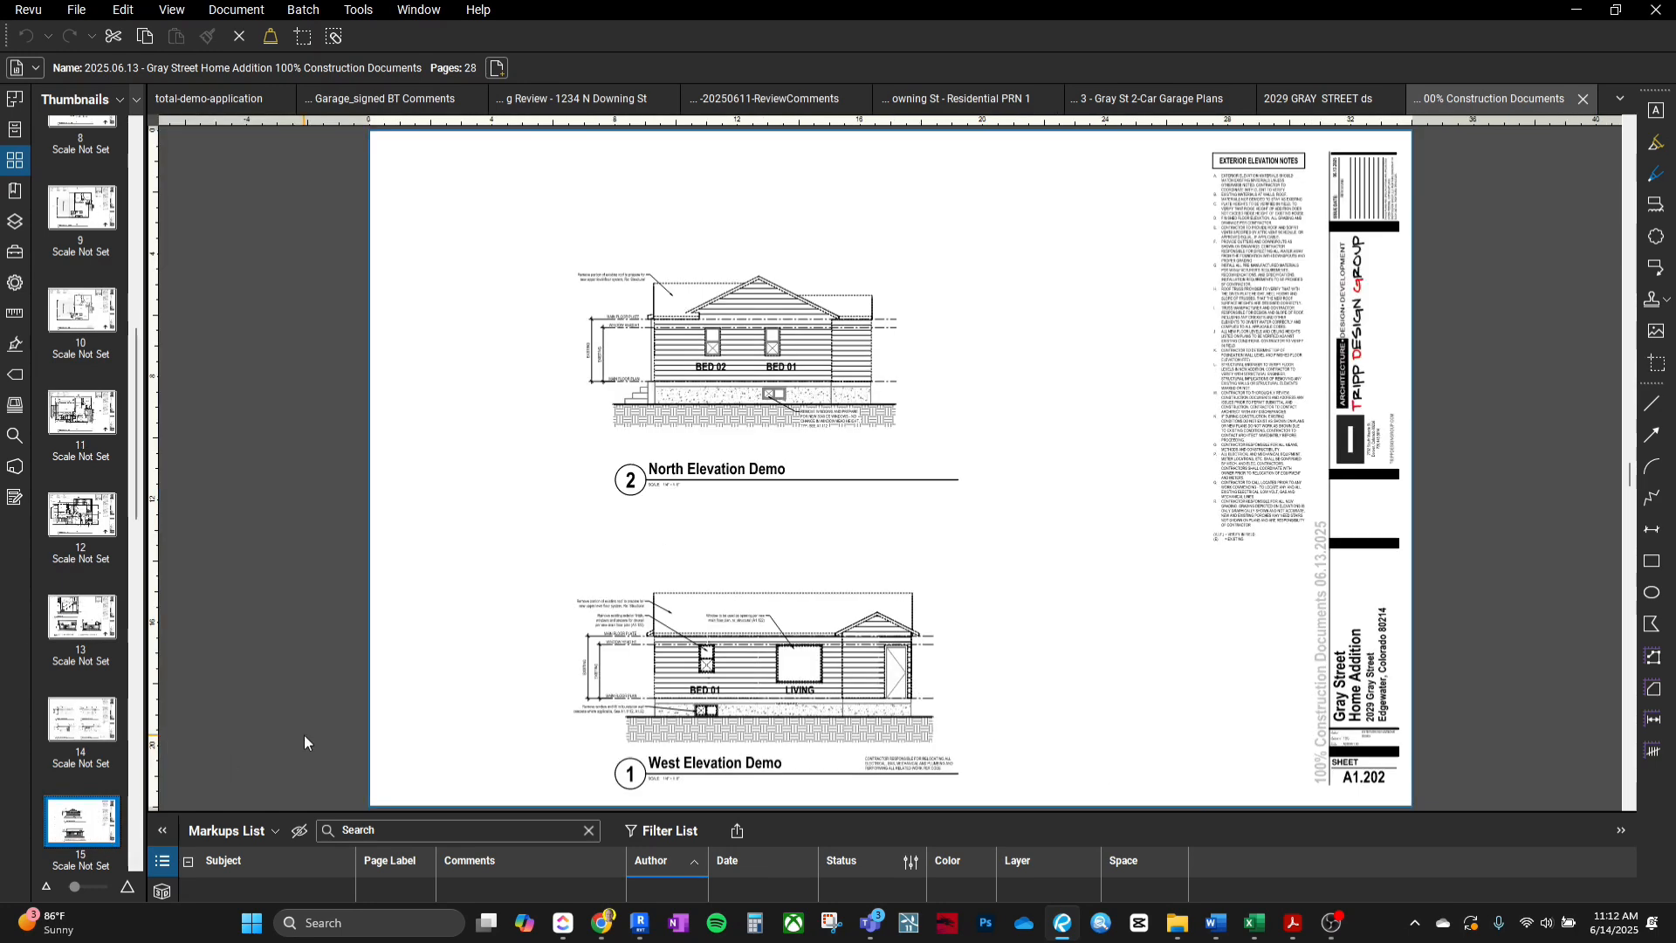
{"action": "scroll", "coordinate": [668, 767], "scroll_direction": "up", "scroll_amount": 4}
{"action": "scroll", "coordinate": [666, 763], "scroll_direction": "up", "scroll_amount": 2}
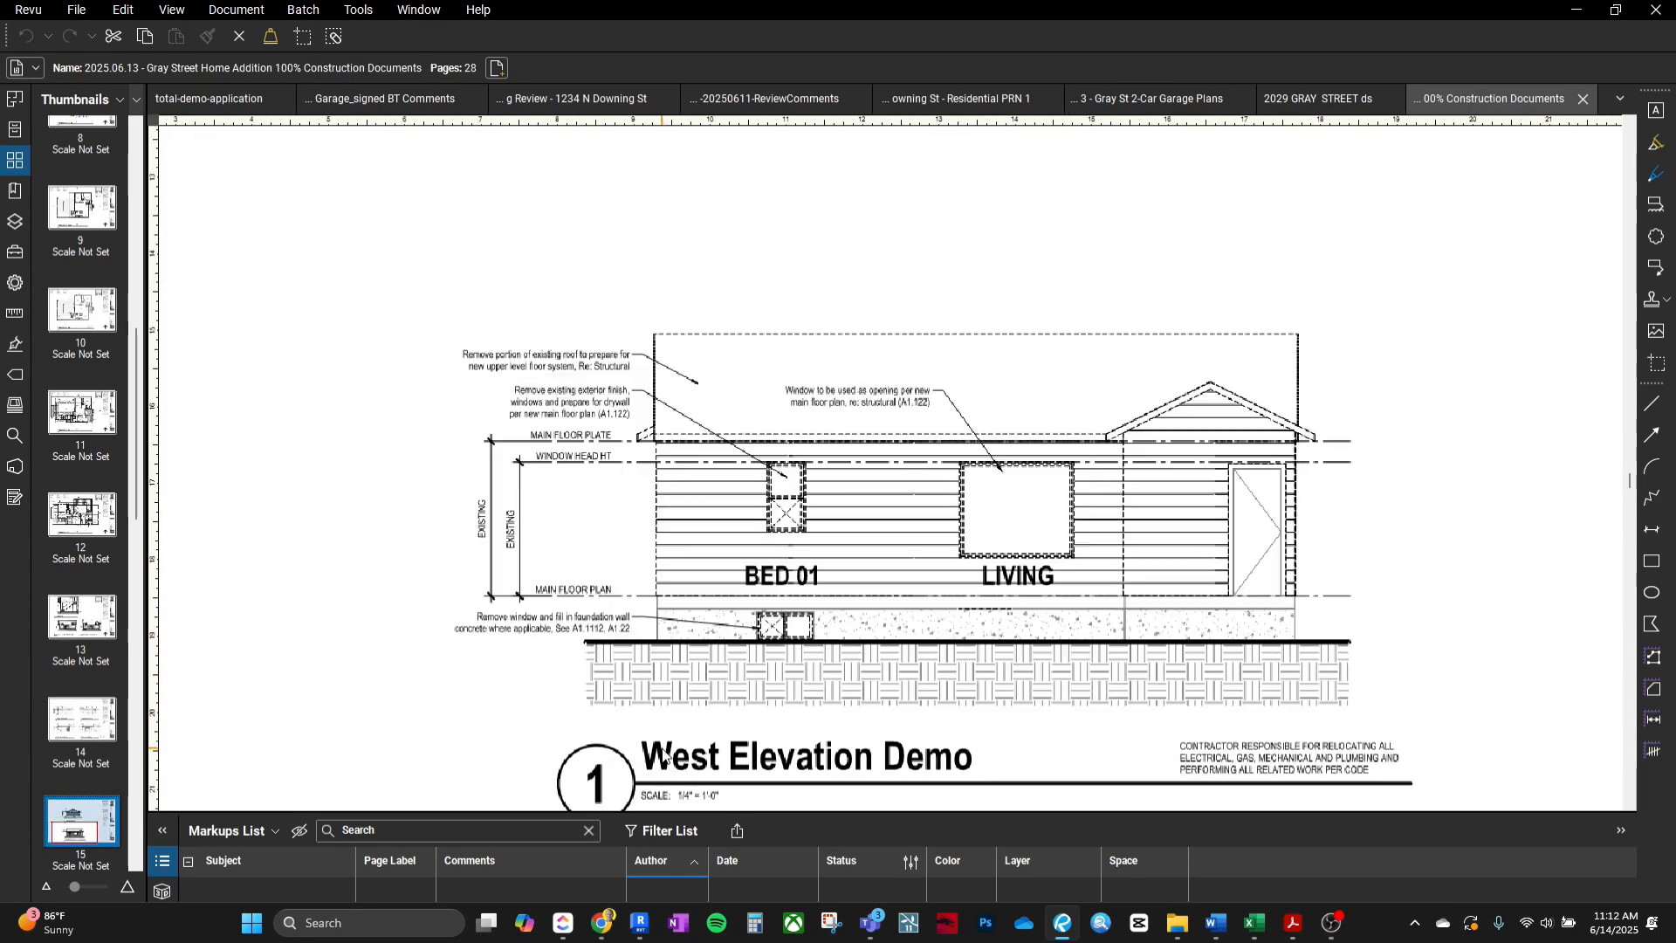
{"action": "scroll", "coordinate": [667, 744], "scroll_direction": "down", "scroll_amount": 3}
{"action": "scroll", "coordinate": [669, 494], "scroll_direction": "up", "scroll_amount": 3}
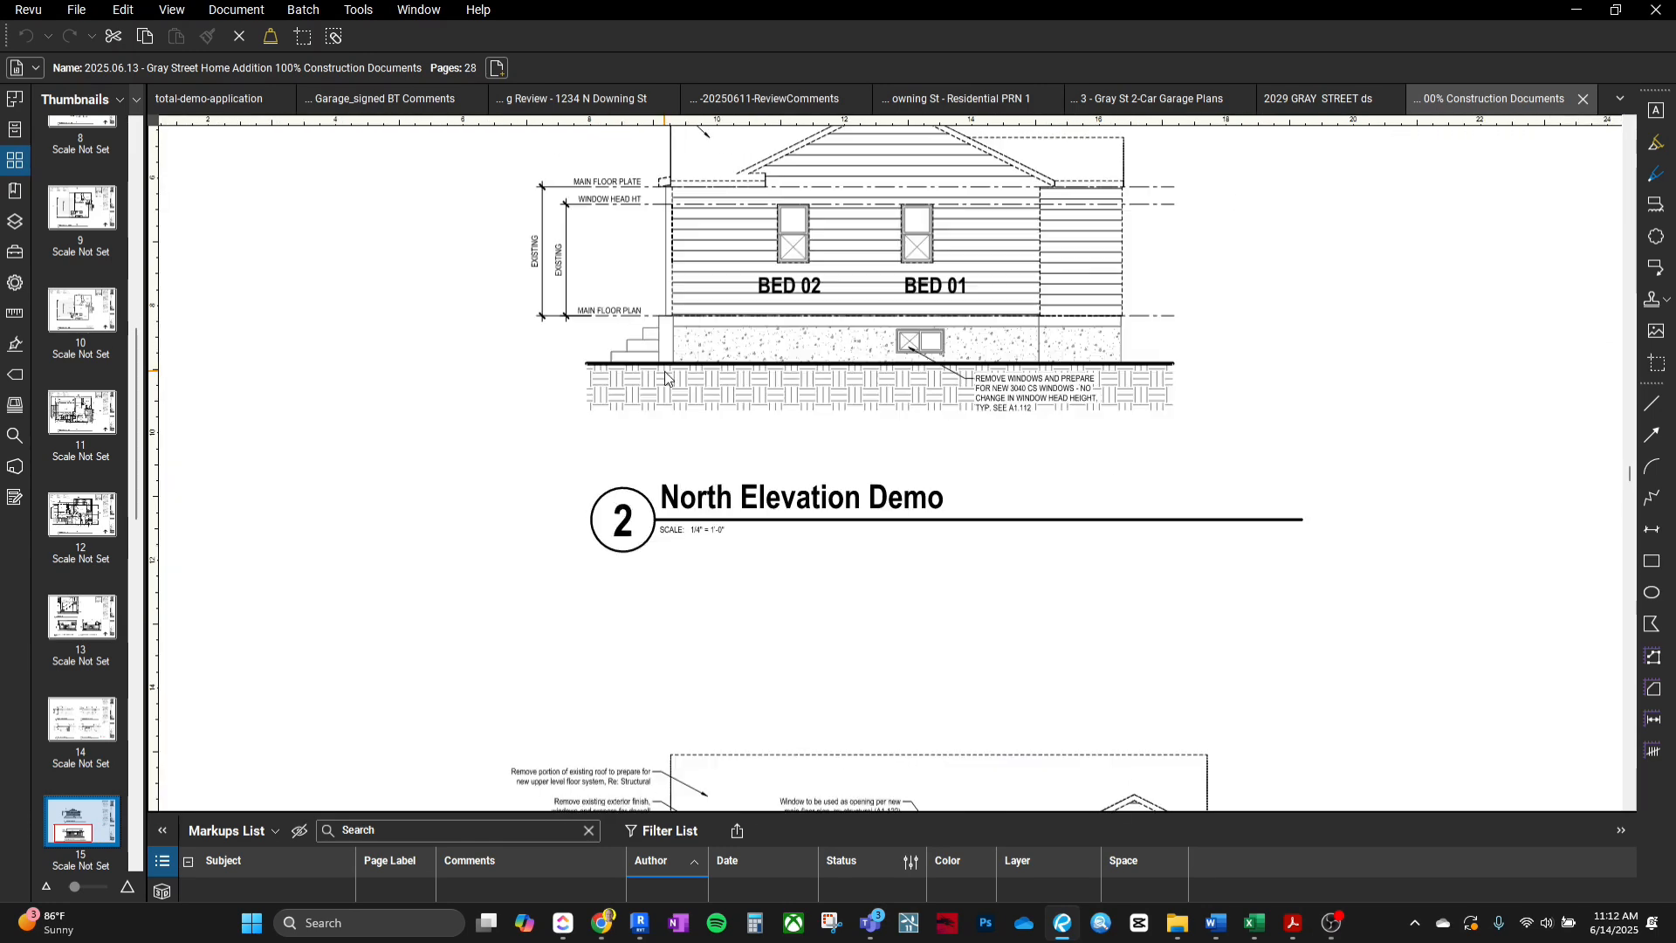
{"action": "scroll", "coordinate": [669, 494], "scroll_direction": "down", "scroll_amount": 2}
{"action": "scroll", "coordinate": [669, 494], "scroll_direction": "down", "scroll_amount": 2}
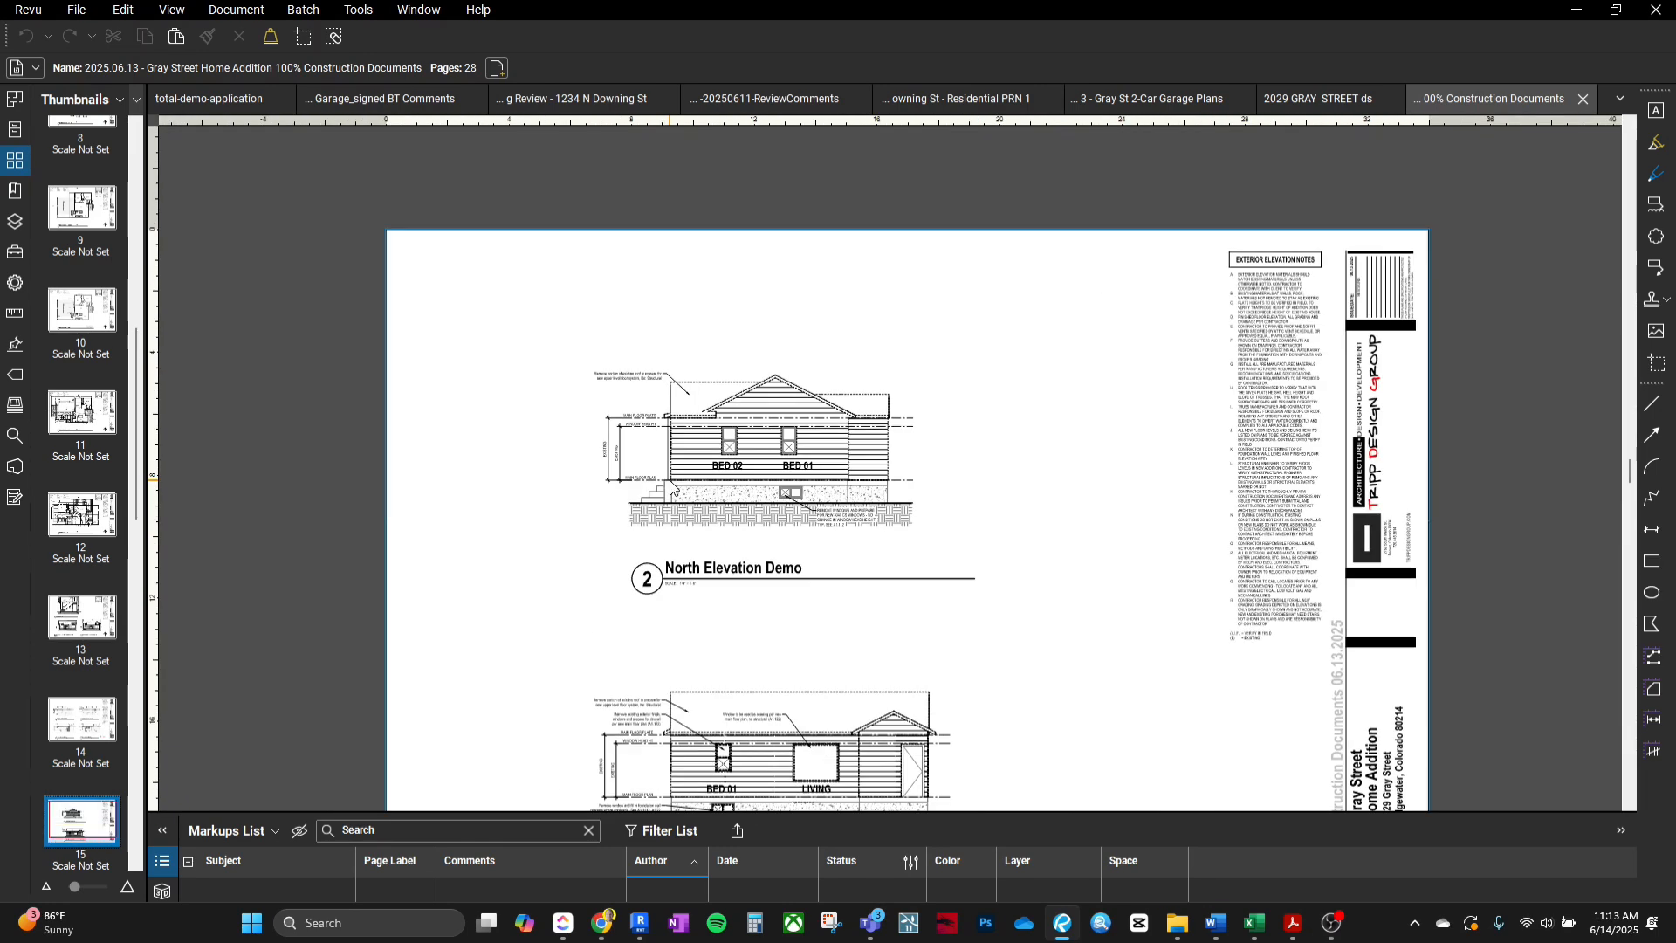
{"action": "scroll", "coordinate": [817, 524], "scroll_direction": "up", "scroll_amount": 4}
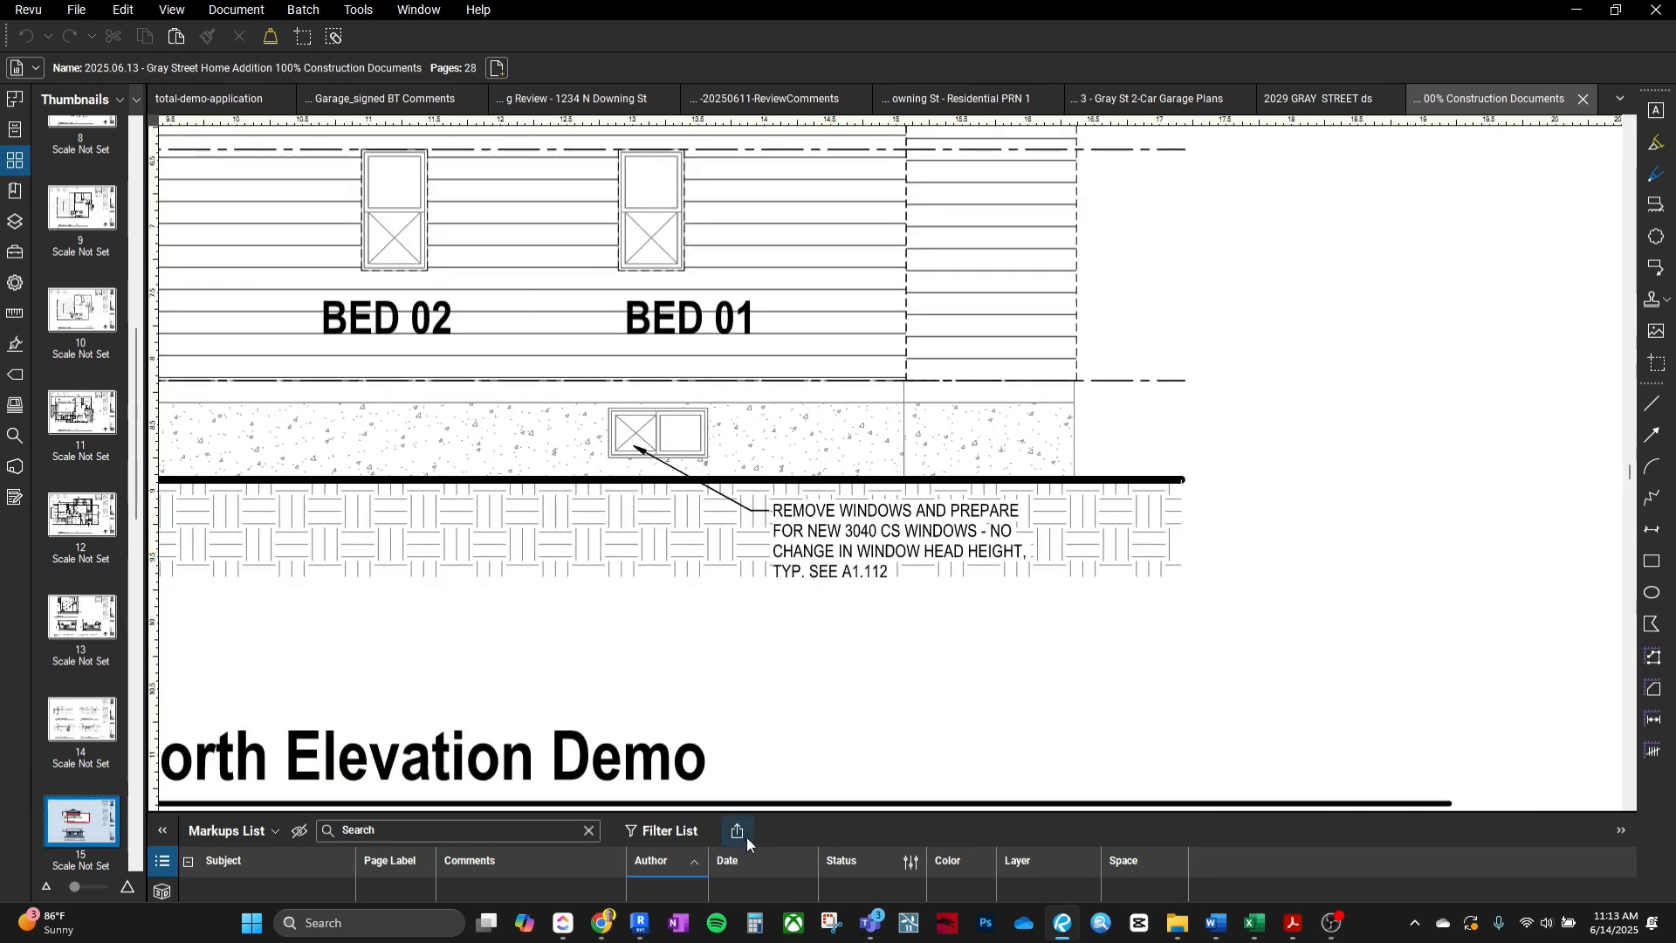
Switch back to Revit and bring up the North Elevation Demo on sheet A1.202.
{"action": "left_click", "coordinate": [641, 927]}
{"action": "double_click", "coordinate": [145, 792]}
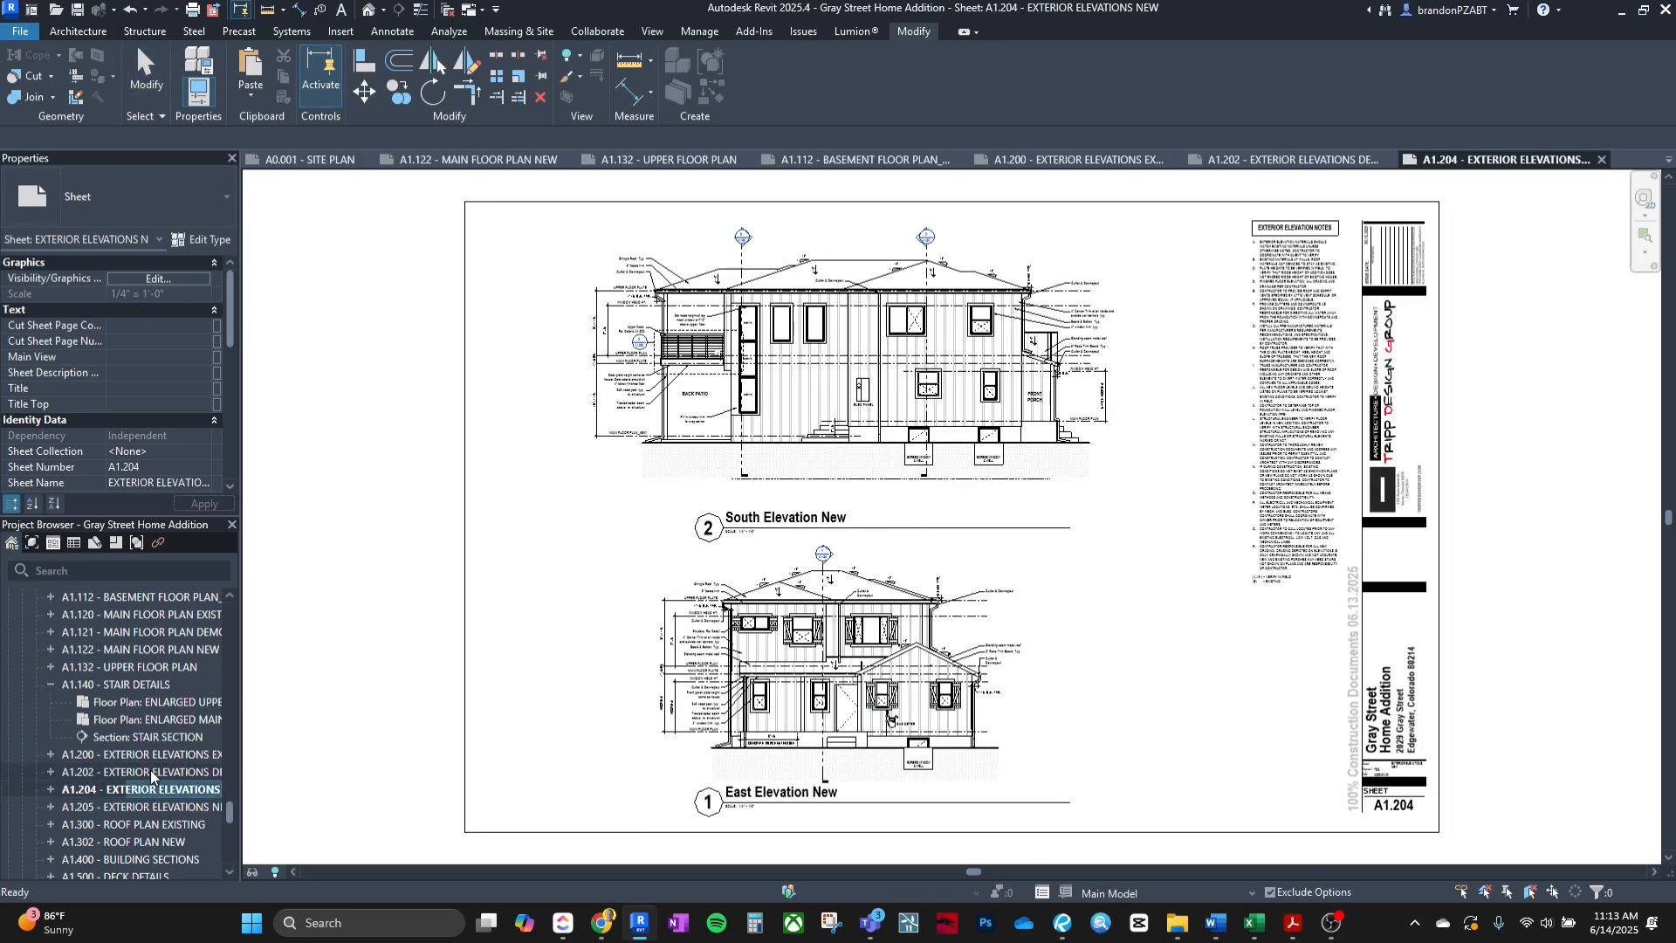
{"action": "double_click", "coordinate": [152, 773]}
{"action": "scroll", "coordinate": [881, 469], "scroll_direction": "up", "scroll_amount": 5}
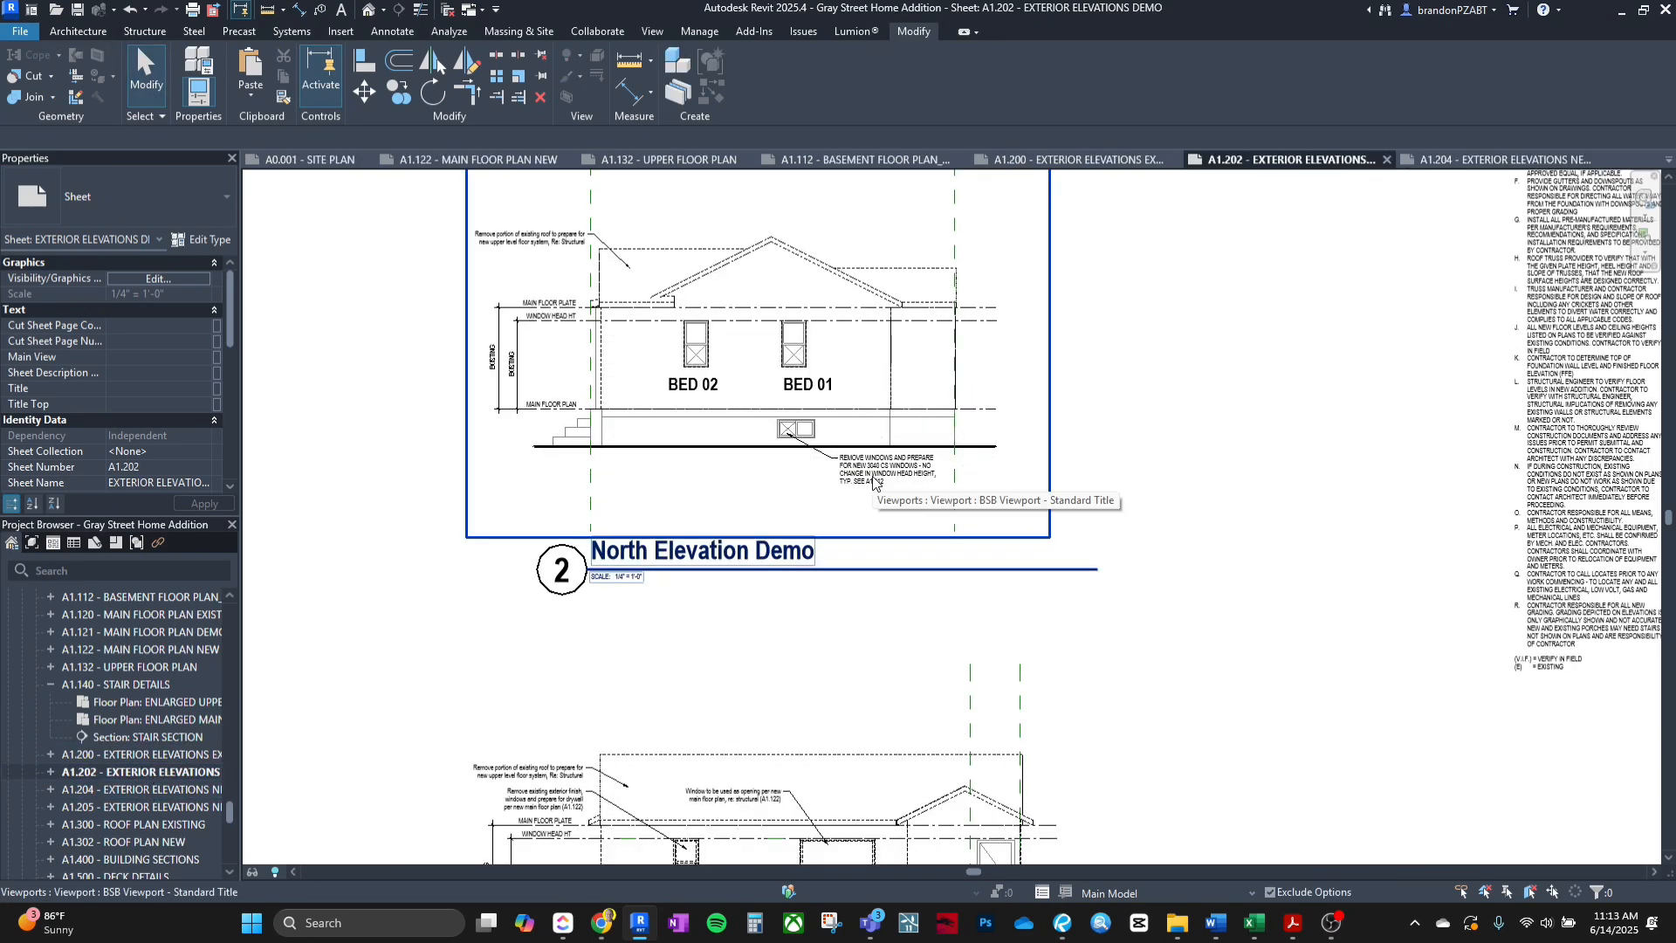
Activate the North Elevation Demo view and move the basement window-removal note, with its leader, below the ground hatch.
{"action": "left_click", "coordinate": [869, 467]}
{"action": "scroll", "coordinate": [869, 467], "scroll_direction": "up", "scroll_amount": 2}
{"action": "double_click", "coordinate": [869, 467]}
{"action": "left_click", "coordinate": [907, 463]}
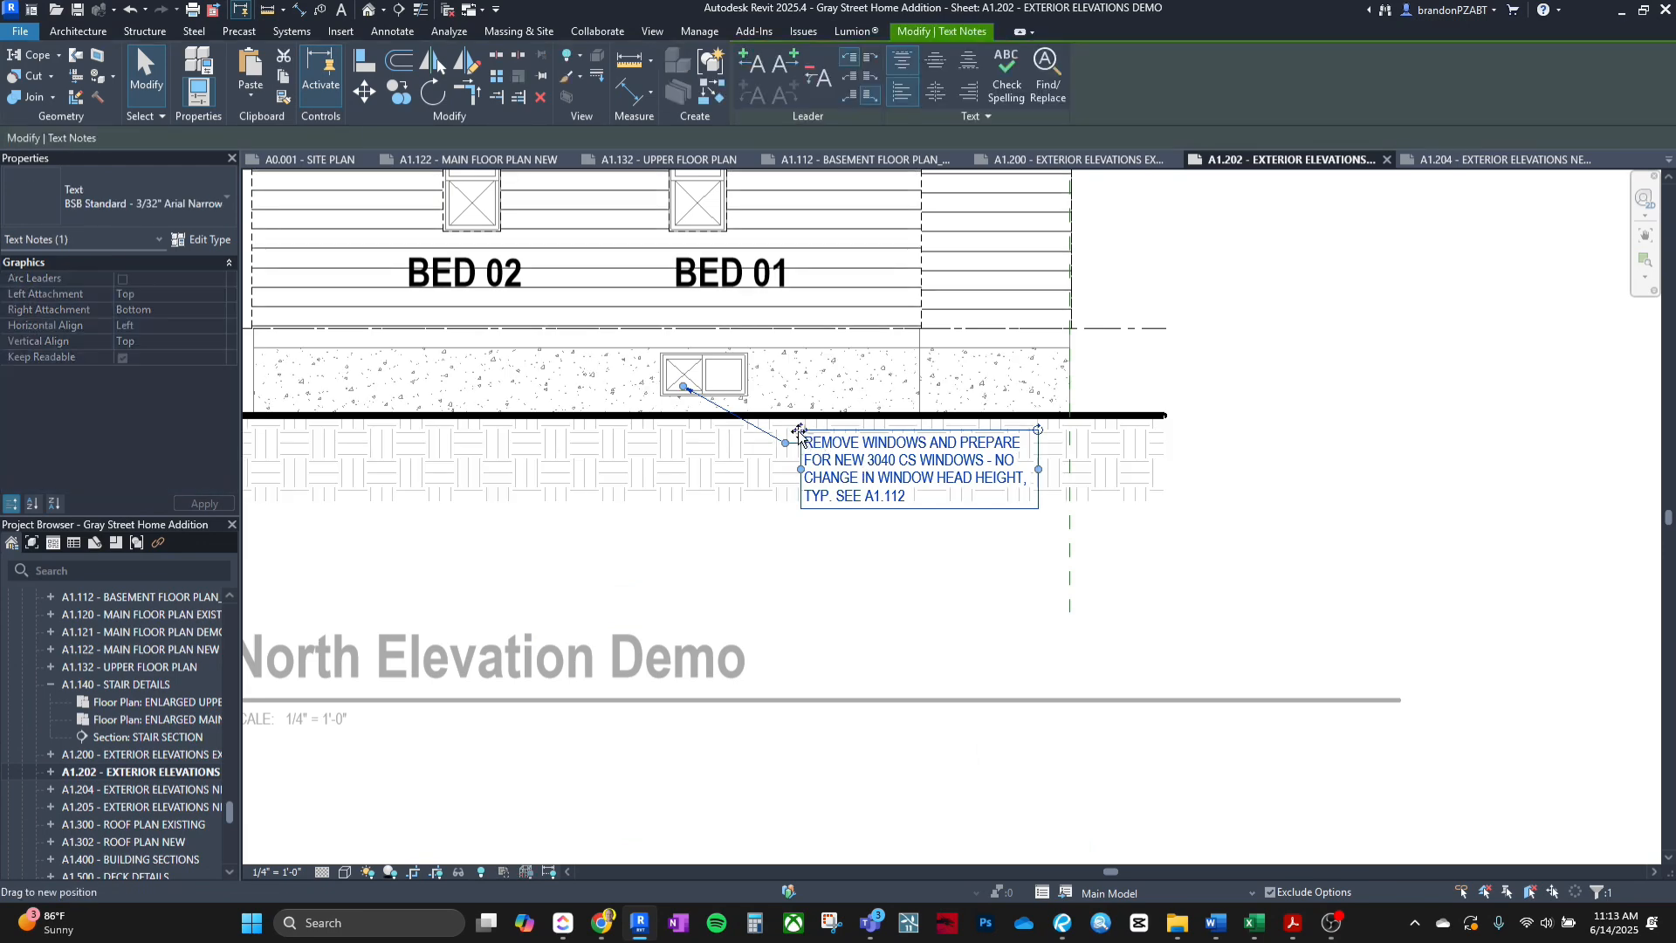
{"action": "left_click_drag", "start_coordinate": [803, 435], "coordinate": [779, 513], "text": "ctrl"}
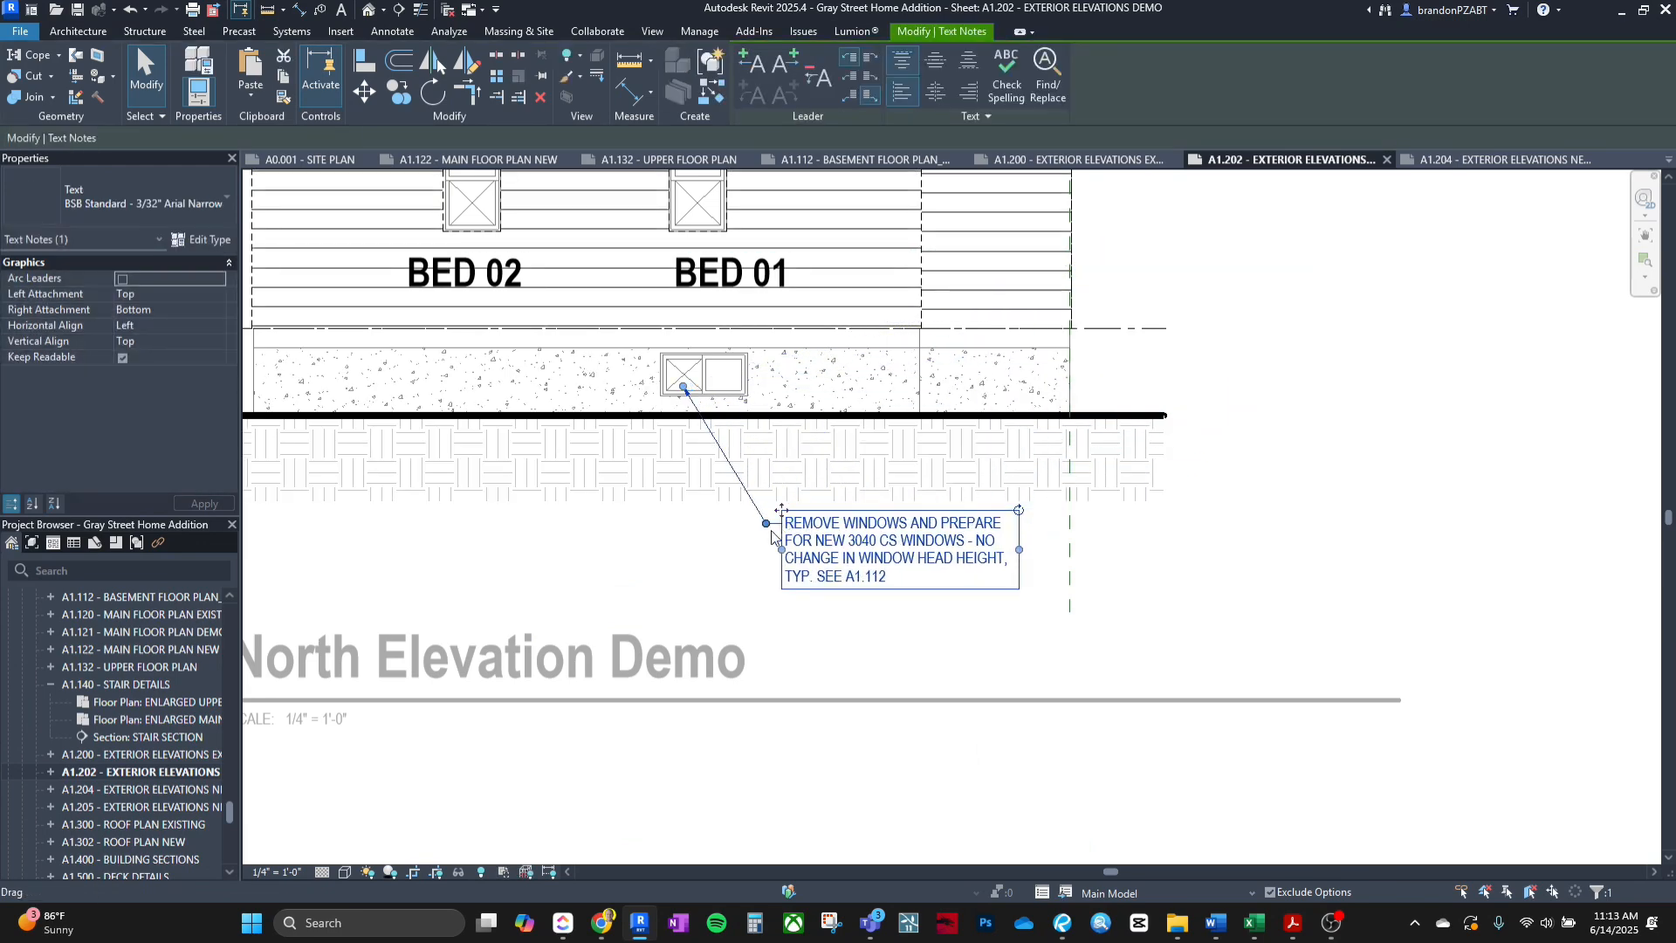
{"action": "left_click", "coordinate": [666, 587]}
{"action": "scroll", "coordinate": [875, 503], "scroll_direction": "down", "scroll_amount": 4}
{"action": "scroll", "coordinate": [838, 504], "scroll_direction": "up", "scroll_amount": 1}
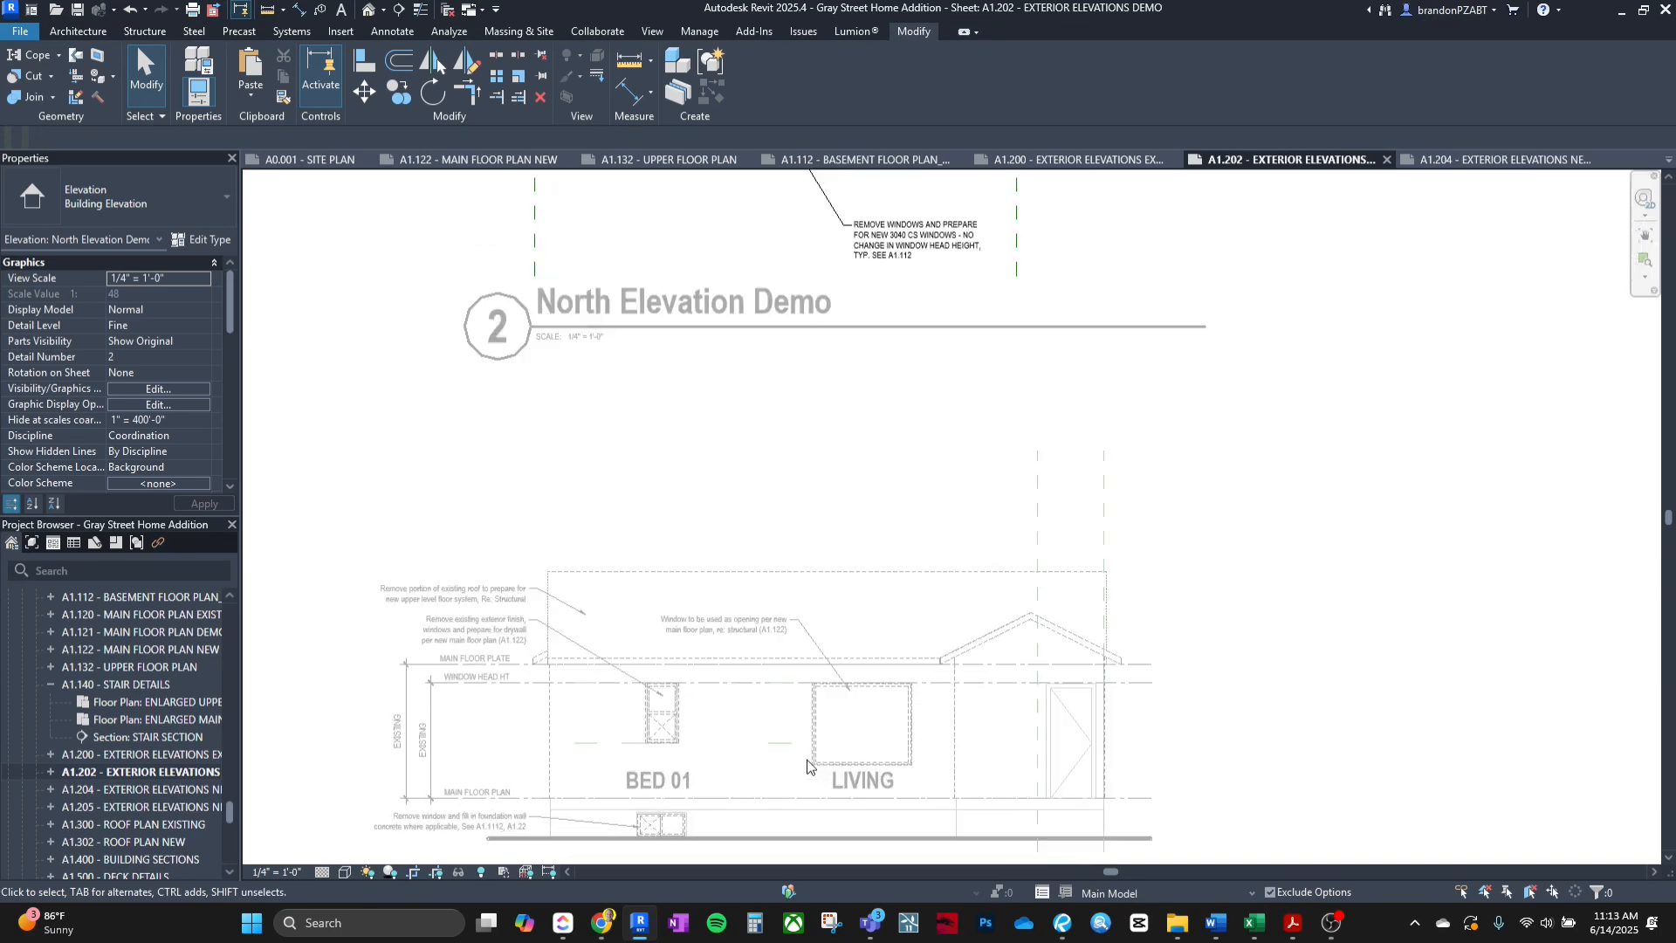
Deactivate the North Elevation Demo view and open the new exterior elevations sheet A1.204.
{"action": "double_click", "coordinate": [824, 506]}
{"action": "key", "text": "z"}
{"action": "key", "text": "f"}
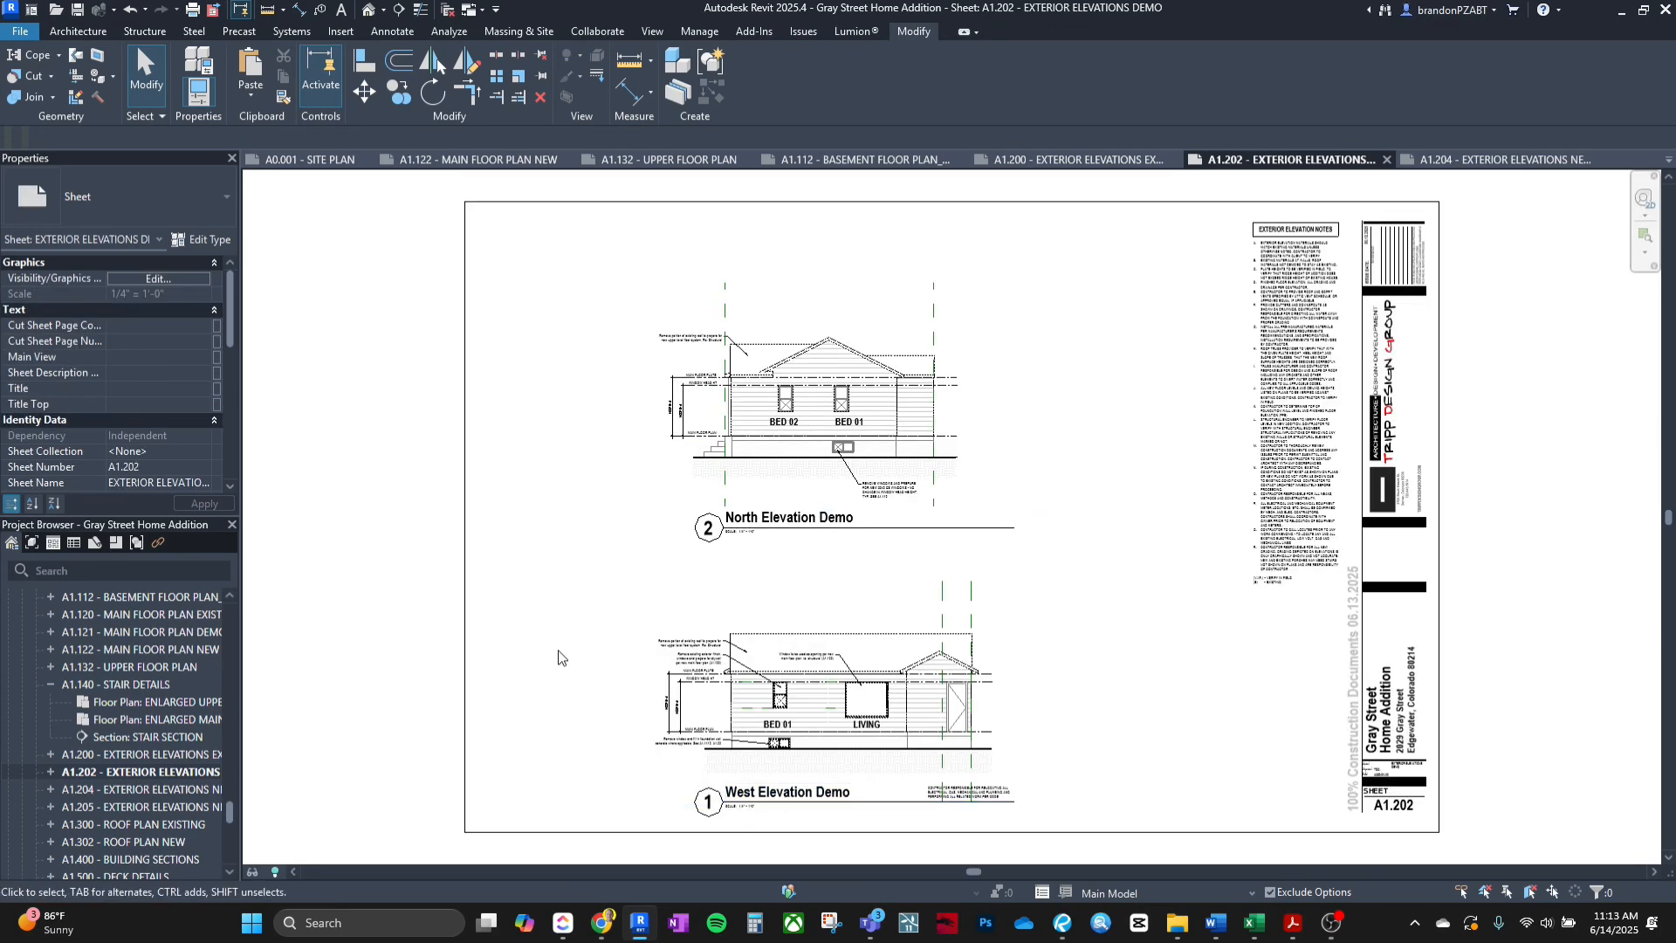
{"action": "double_click", "coordinate": [172, 791]}
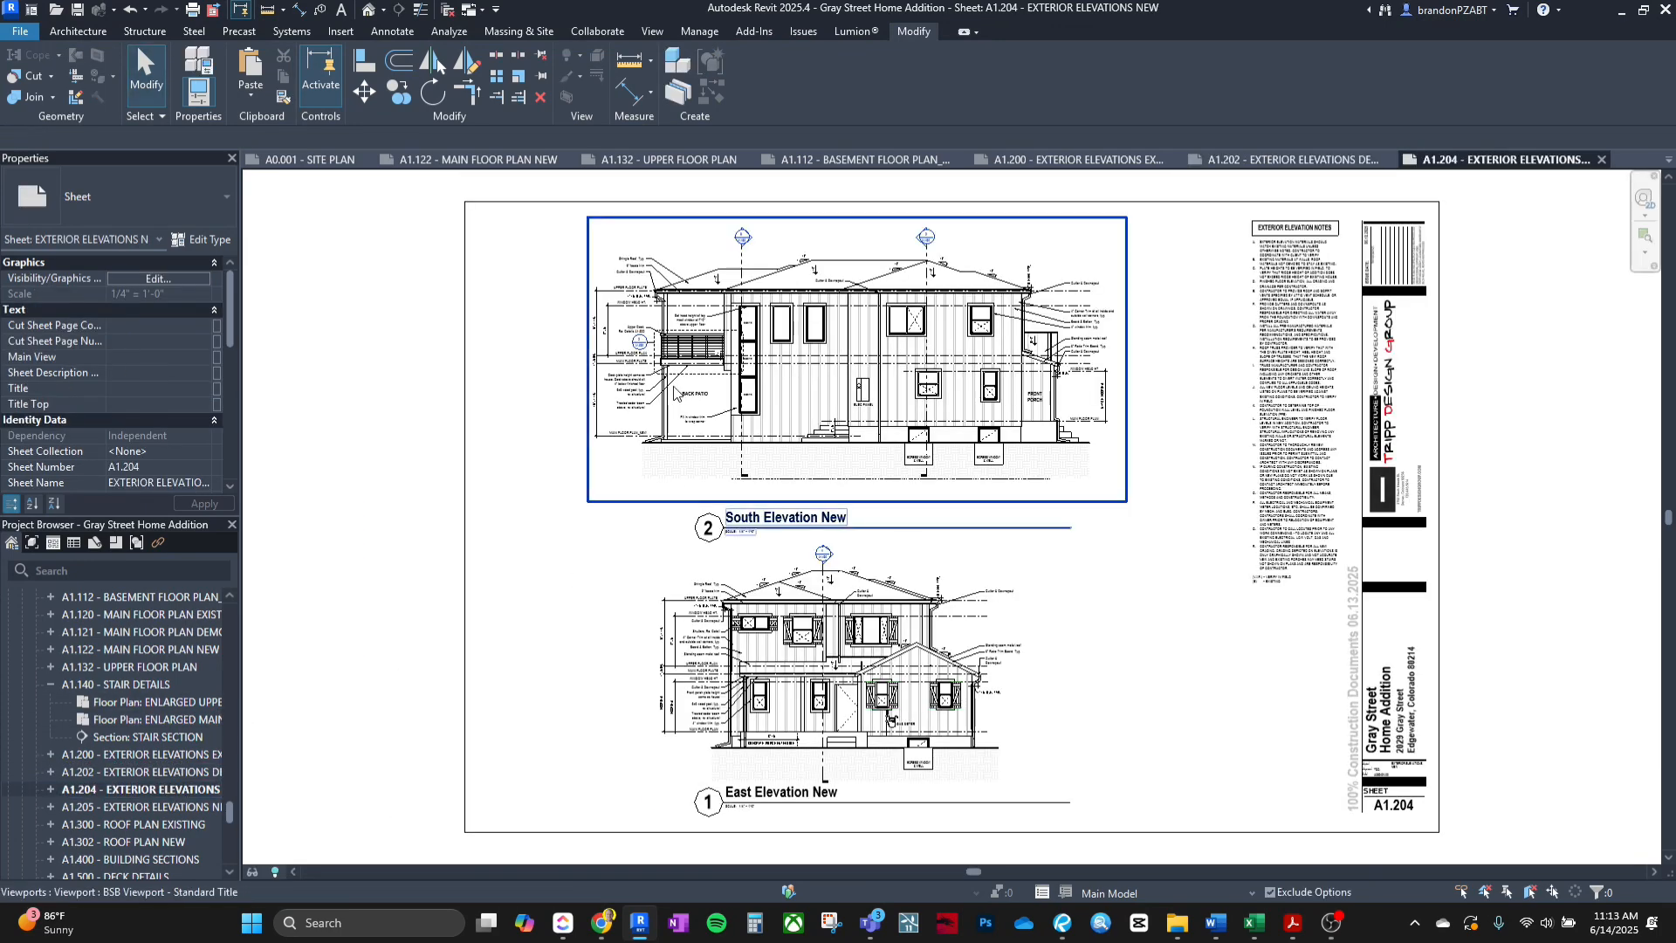
{"action": "scroll", "coordinate": [673, 389], "scroll_direction": "up", "scroll_amount": 4}
Switch to Bluebeam Revu, go to the A1.204 page and review the back patio, deck and window tags on South Elevation New.
{"action": "left_click", "coordinate": [1099, 923]}
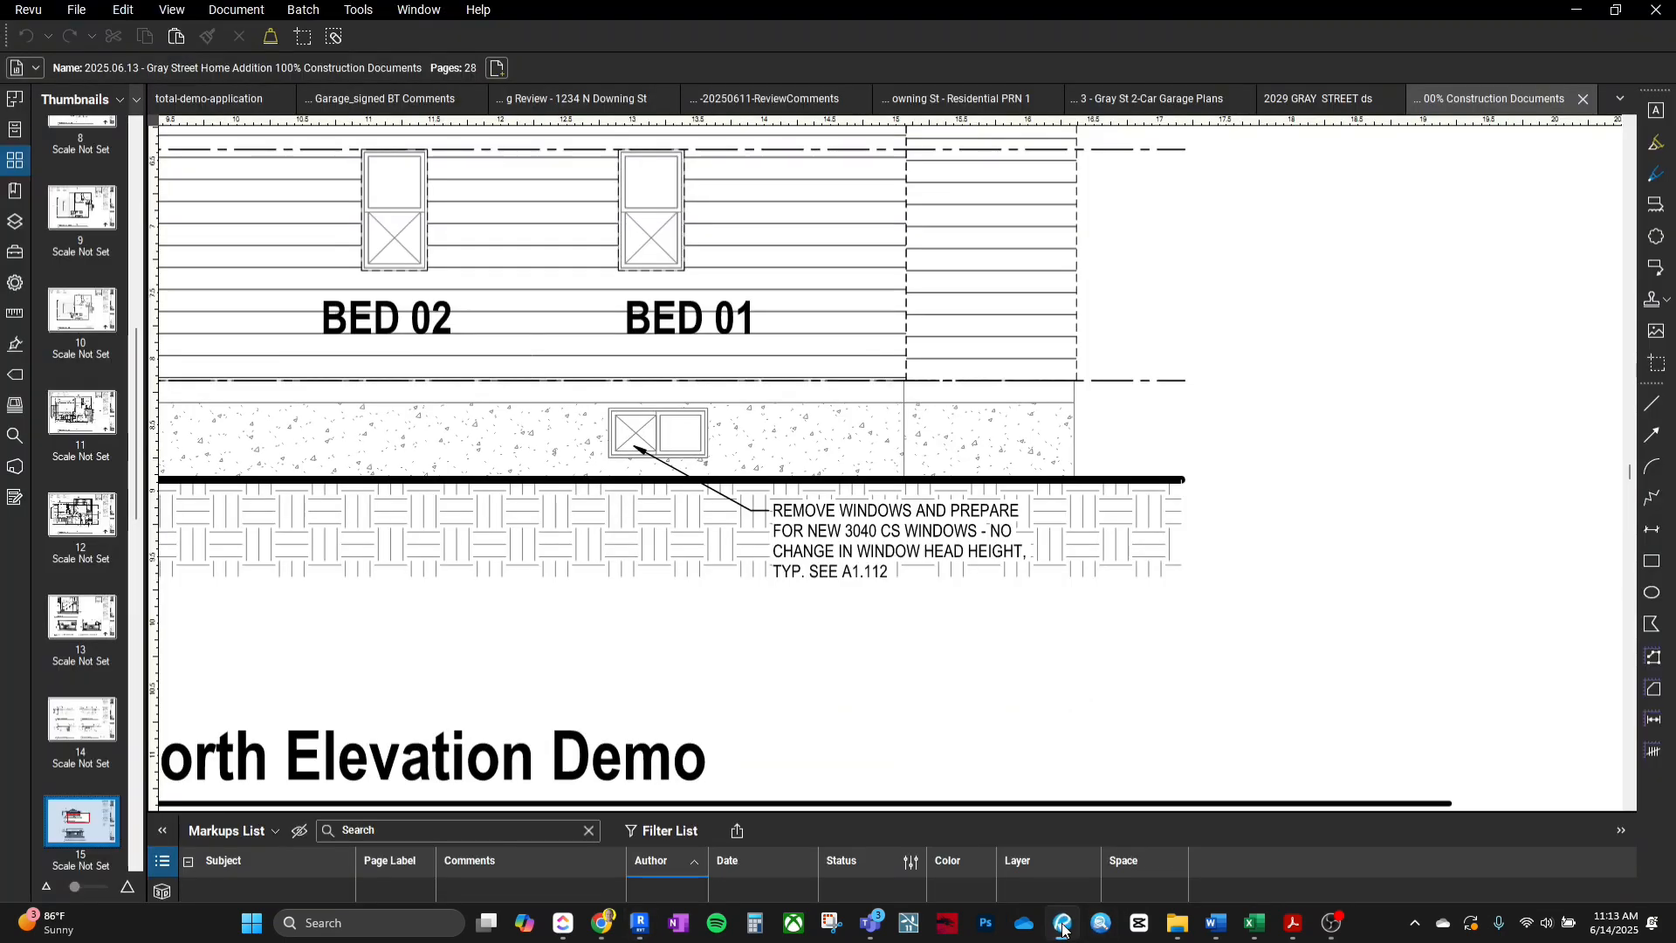
{"action": "scroll", "coordinate": [258, 706], "scroll_direction": "down", "scroll_amount": 6}
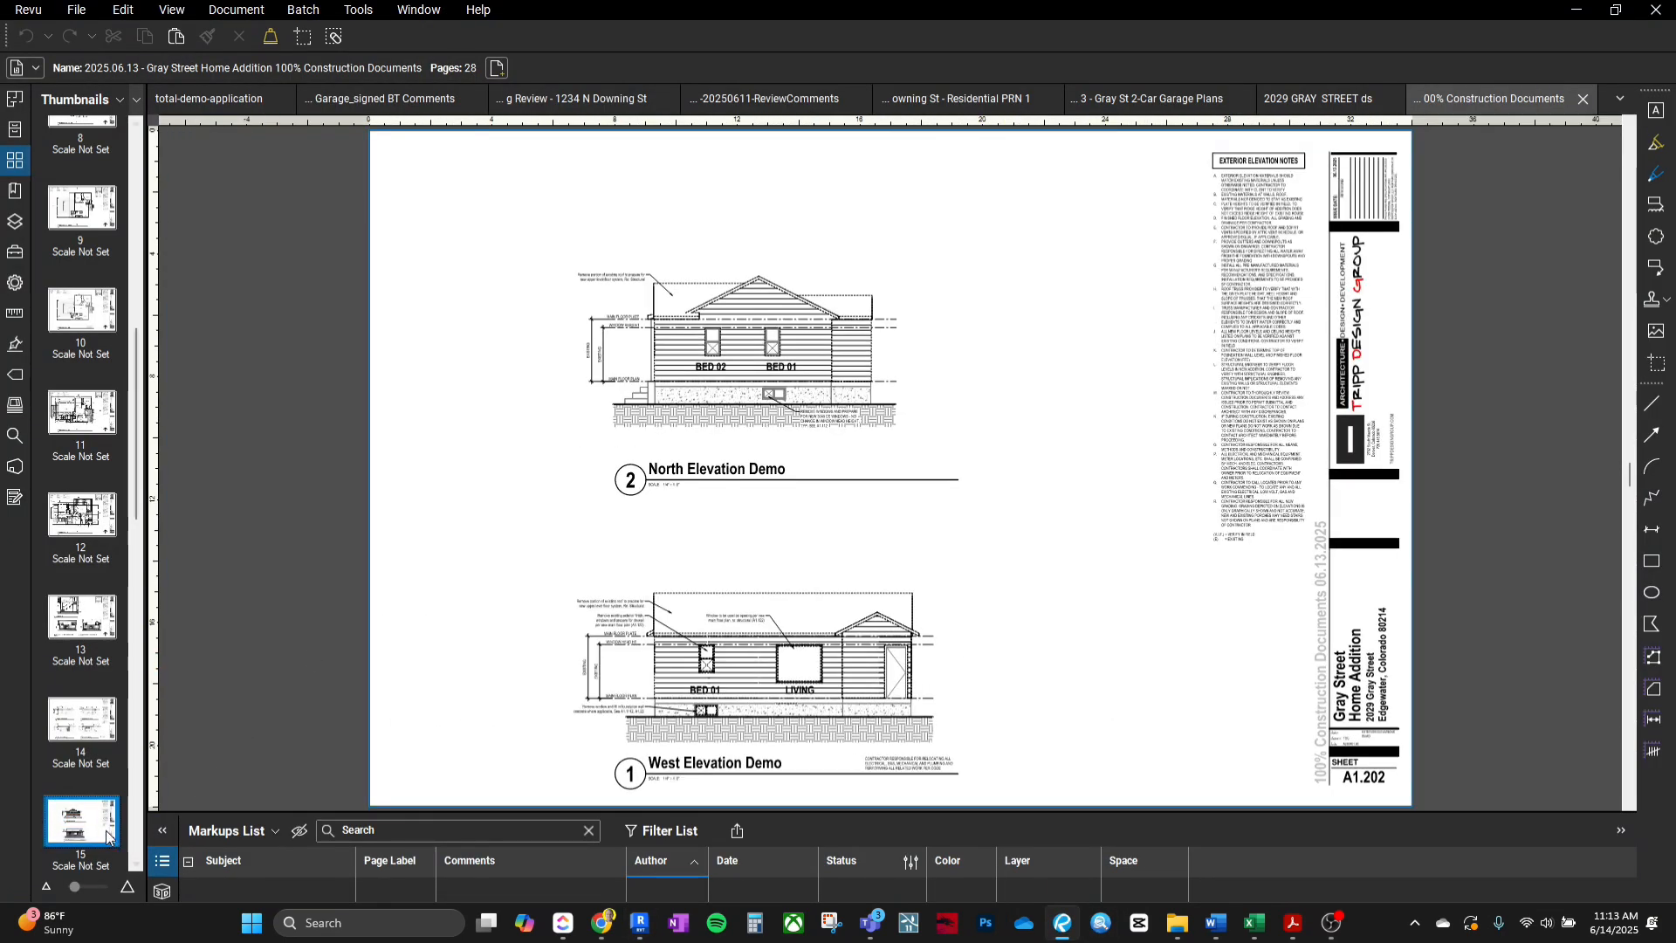
{"action": "scroll", "coordinate": [107, 836], "scroll_direction": "down", "scroll_amount": 1}
{"action": "left_click", "coordinate": [106, 836]}
{"action": "scroll", "coordinate": [561, 377], "scroll_direction": "up", "scroll_amount": 4}
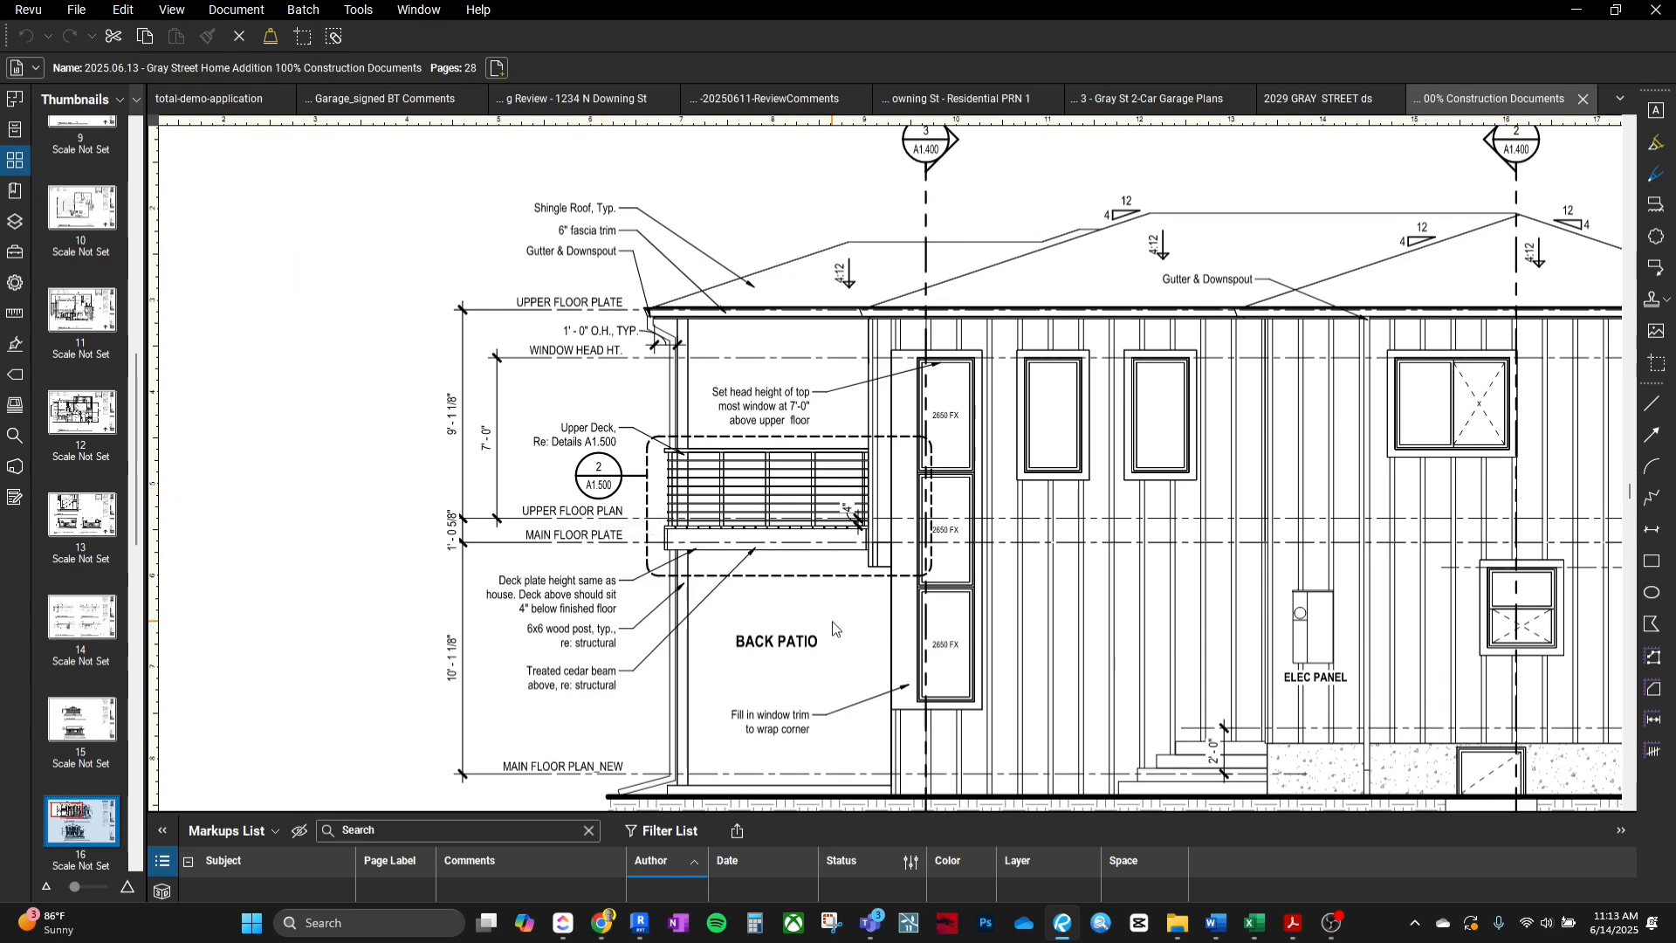
{"action": "left_click_drag", "start_coordinate": [838, 660], "coordinate": [799, 655]}
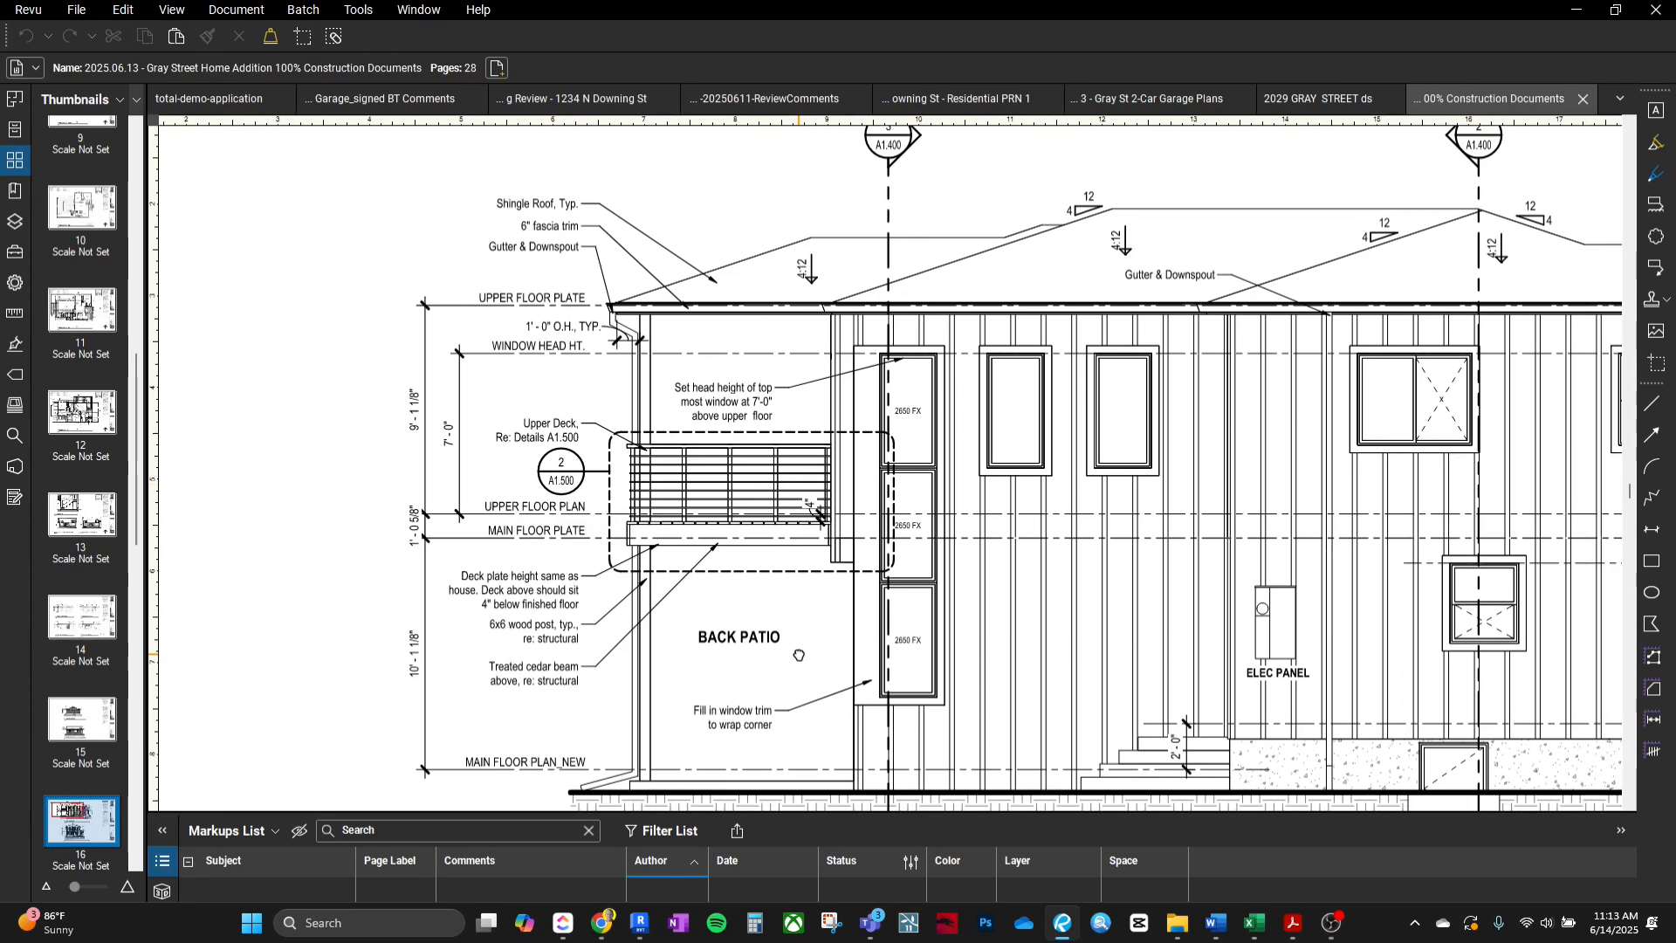
{"action": "scroll", "coordinate": [941, 497], "scroll_direction": "up", "scroll_amount": 5}
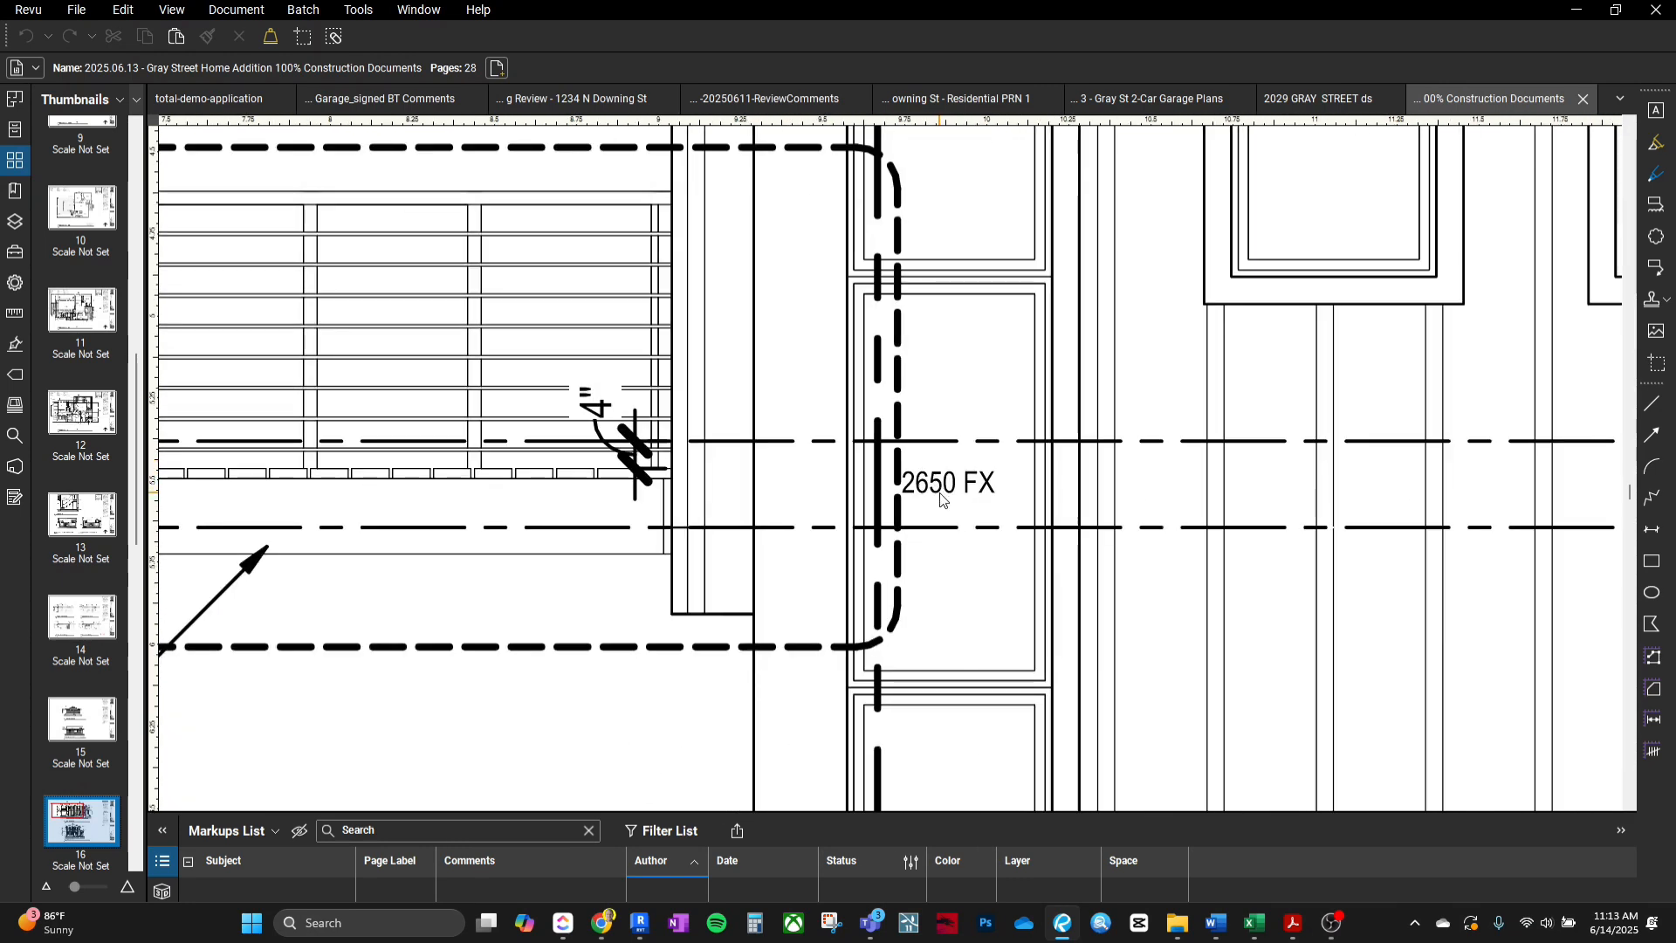
Switch to Revit, activate South Elevation New on sheet A1.204 and shift the three stacked 2650 FX window tags clear of the section line.
{"action": "left_click", "coordinate": [630, 921]}
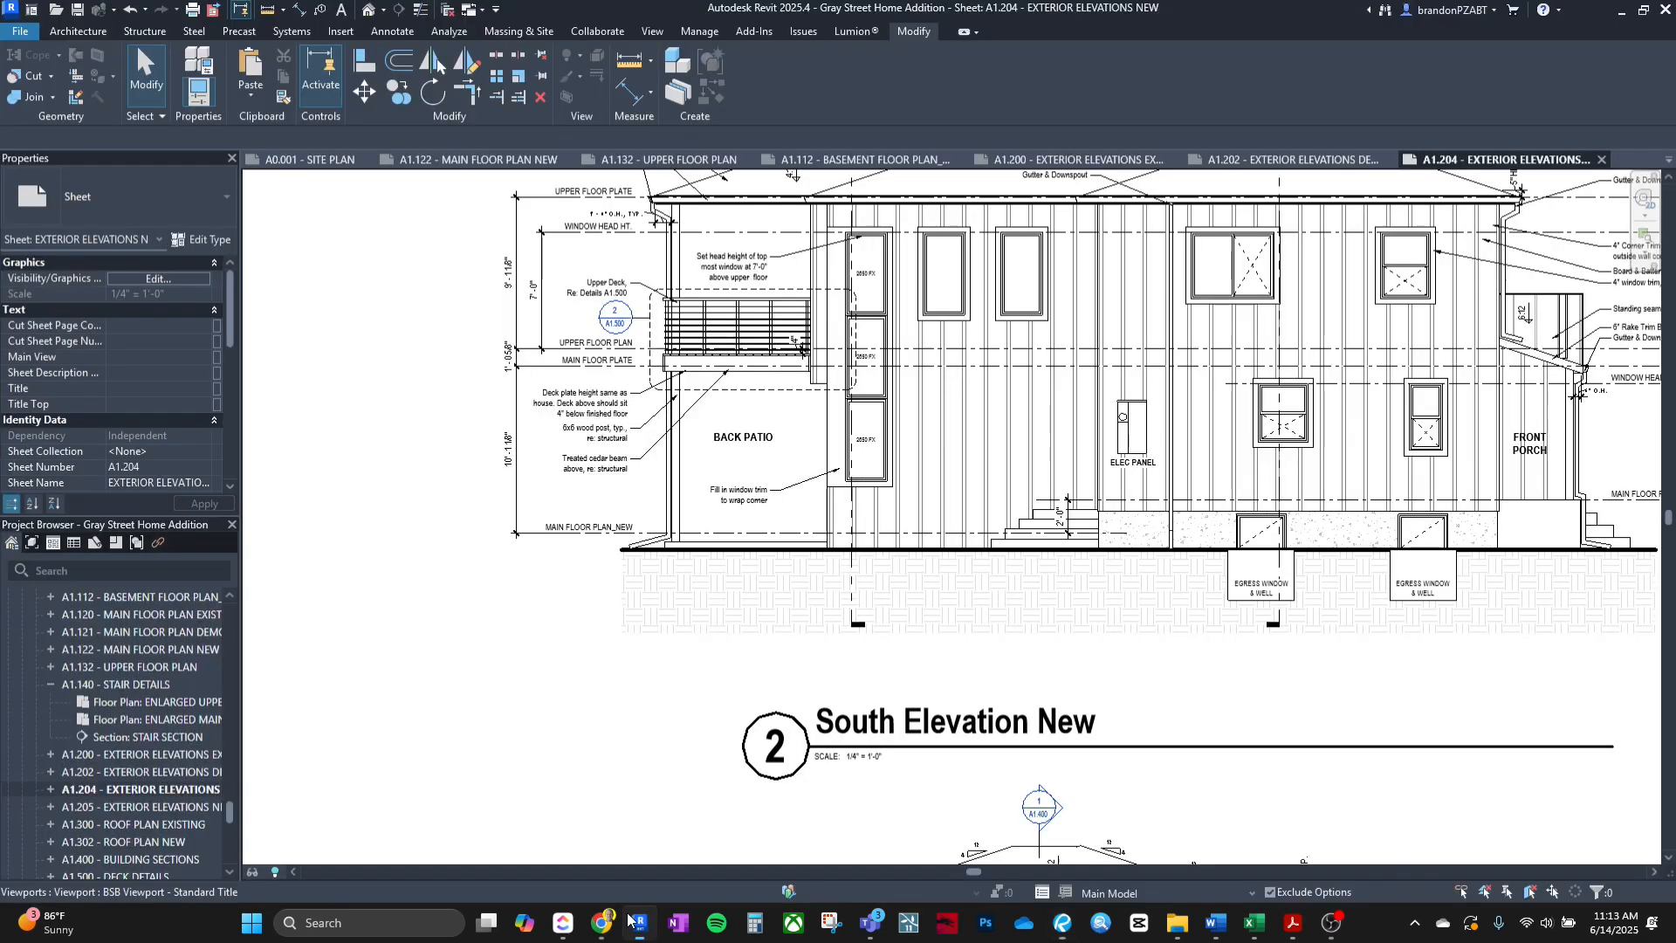
{"action": "double_click", "coordinate": [192, 805]}
{"action": "double_click", "coordinate": [194, 791]}
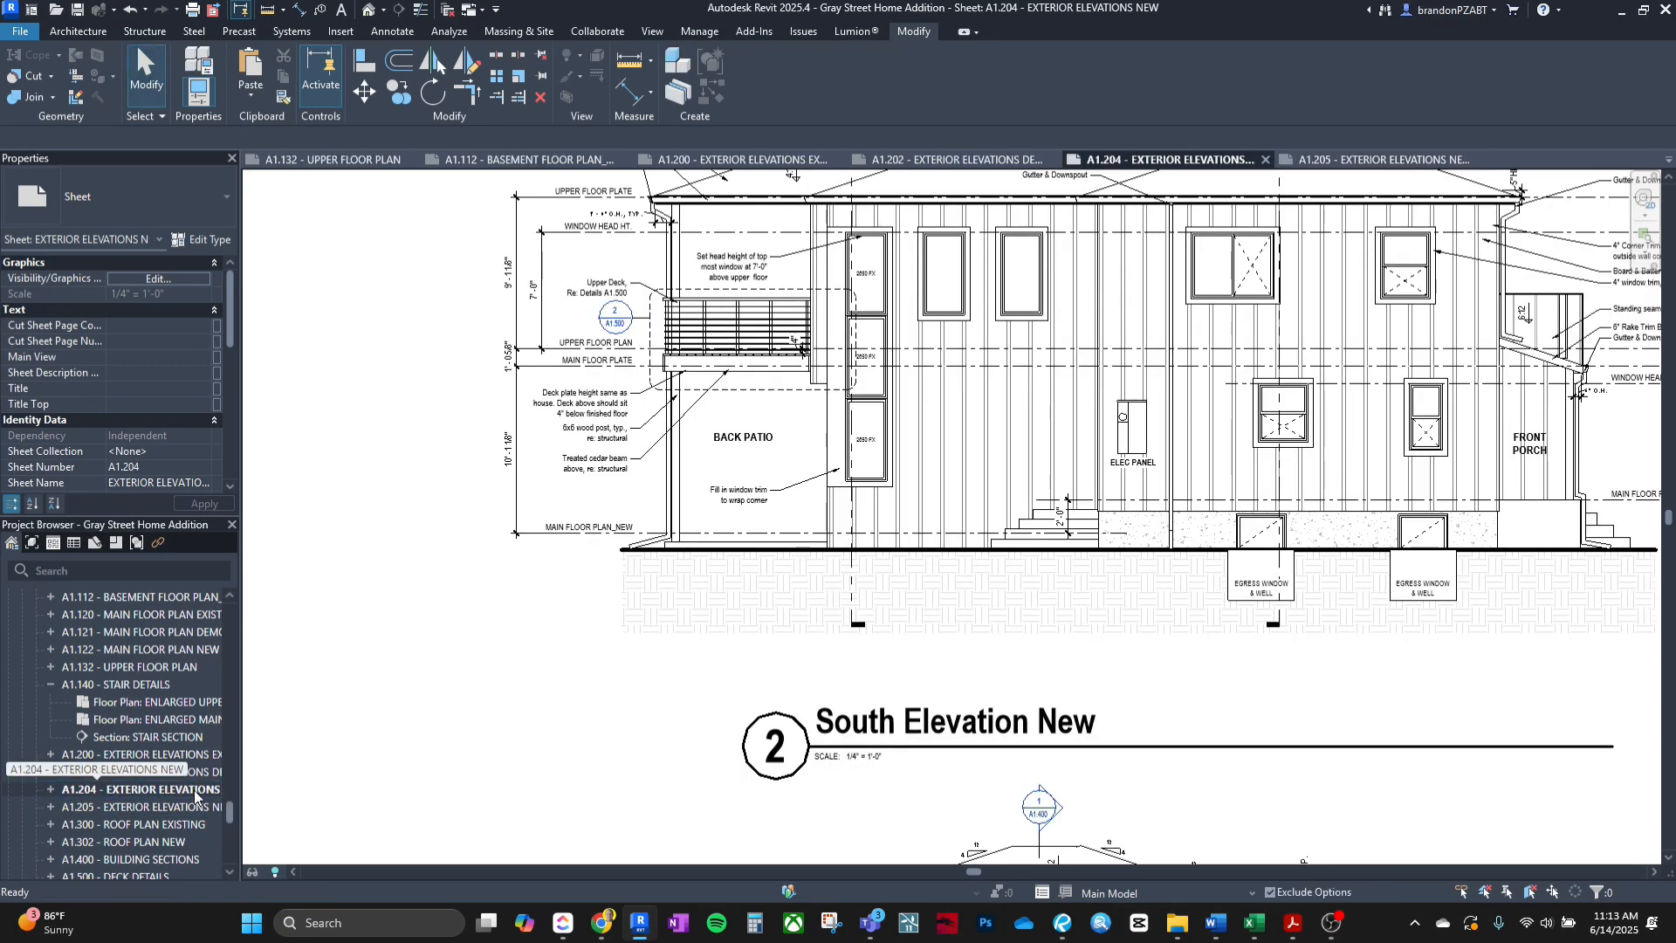
{"action": "scroll", "coordinate": [861, 384], "scroll_direction": "up", "scroll_amount": 5}
{"action": "left_click", "coordinate": [861, 384]}
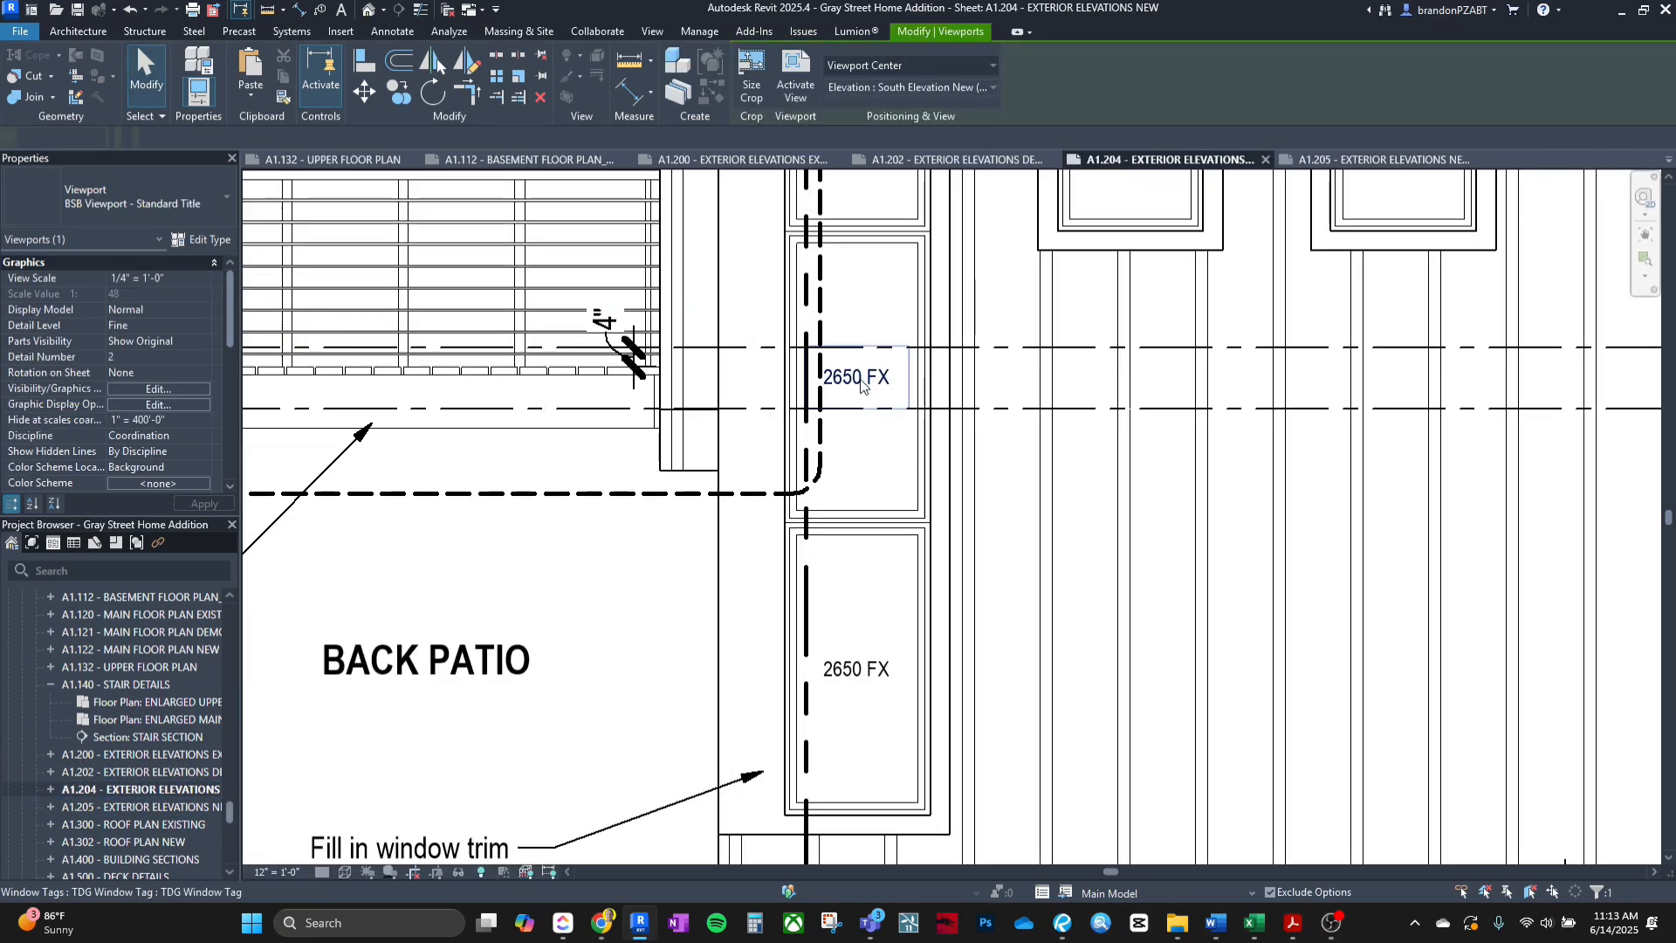
{"action": "double_click", "coordinate": [860, 384]}
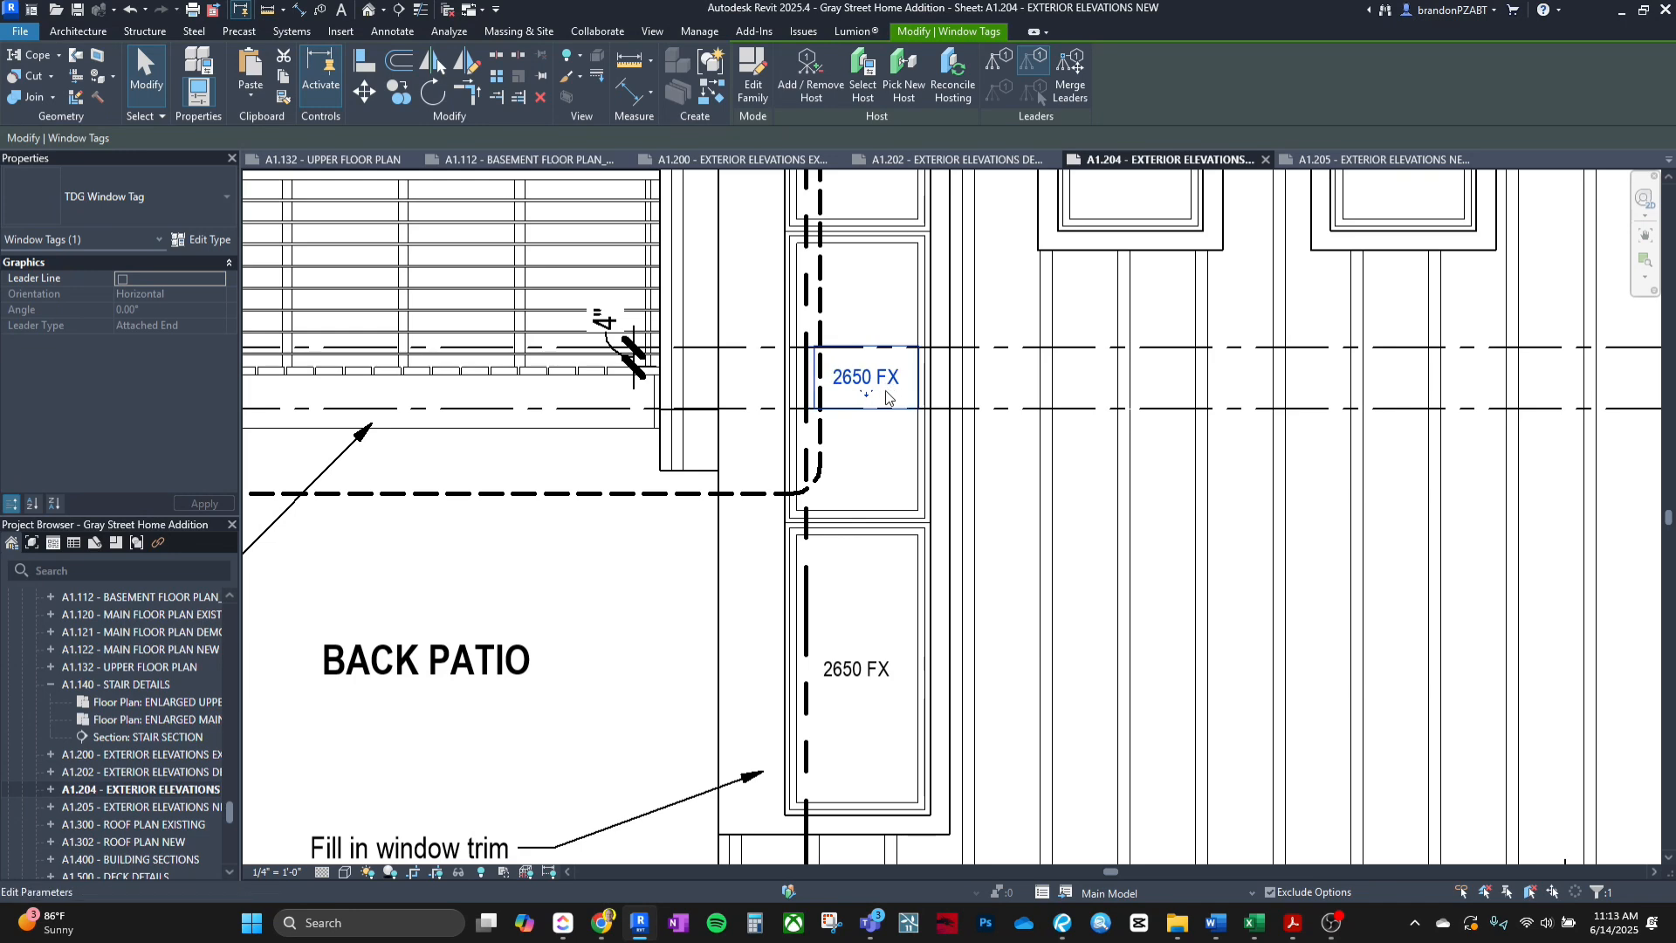
{"action": "scroll", "coordinate": [862, 672], "scroll_direction": "down", "scroll_amount": 2}
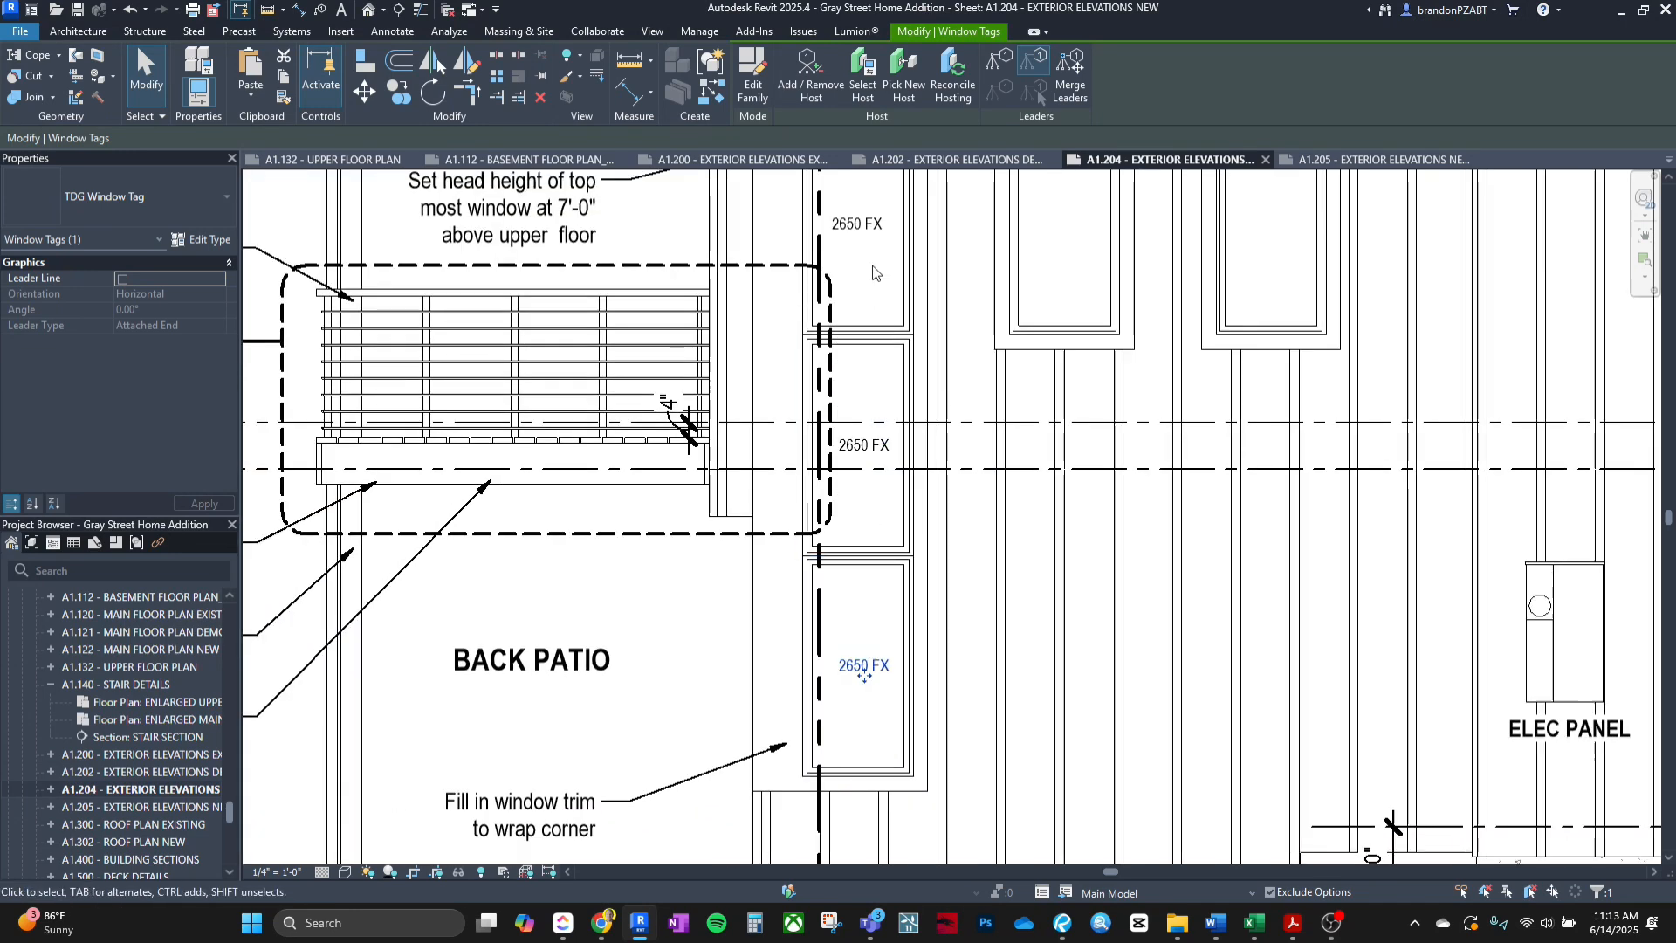
{"action": "scroll", "coordinate": [864, 419], "scroll_direction": "down", "scroll_amount": 5}
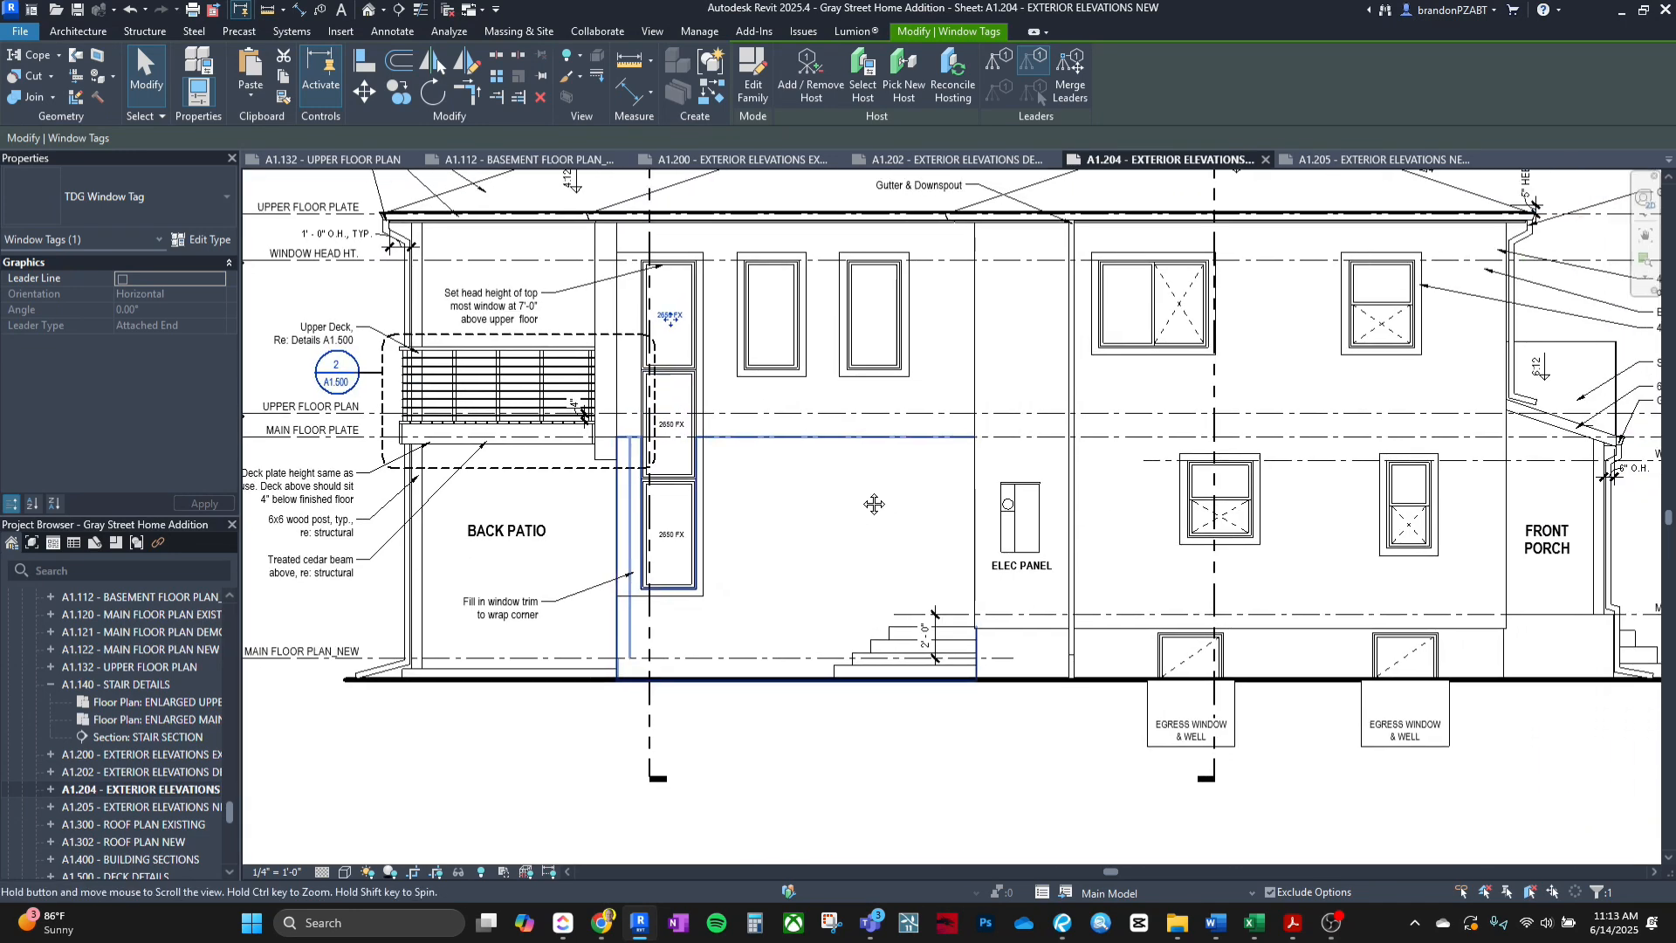
Switch to Bluebeam Revu and check the rest of South Elevation New, including the egress window notes.
{"action": "middle_click_drag", "start_coordinate": [1052, 603], "coordinate": [924, 617]}
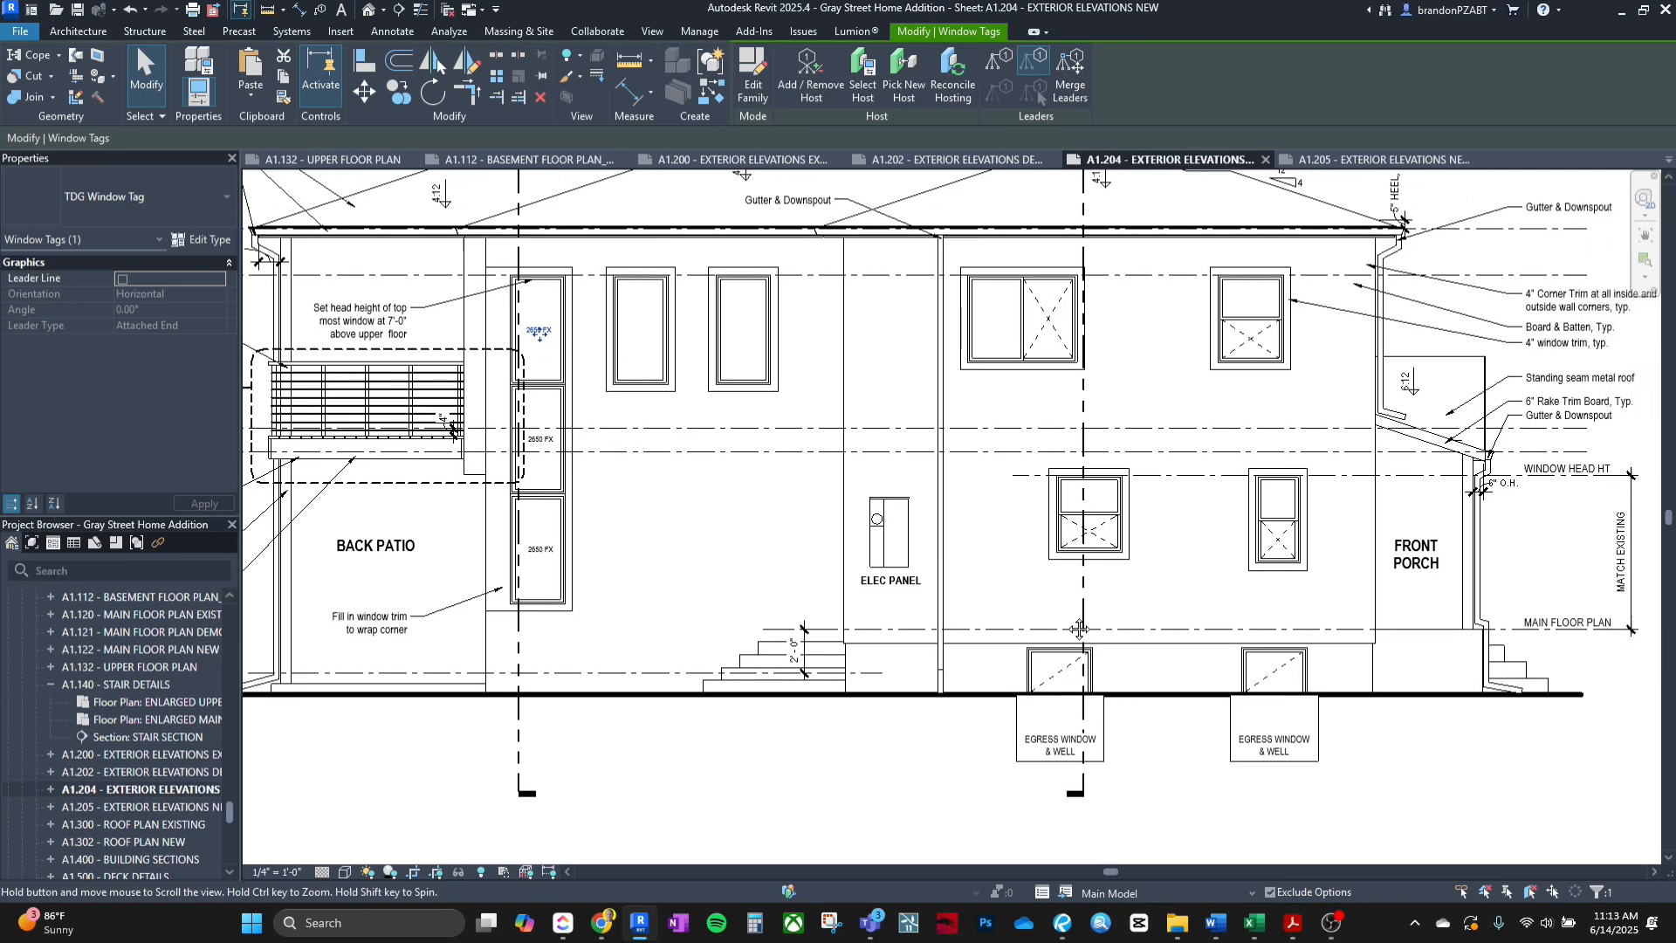
{"action": "left_click", "coordinate": [1062, 923]}
{"action": "scroll", "coordinate": [903, 544], "scroll_direction": "down", "scroll_amount": 5}
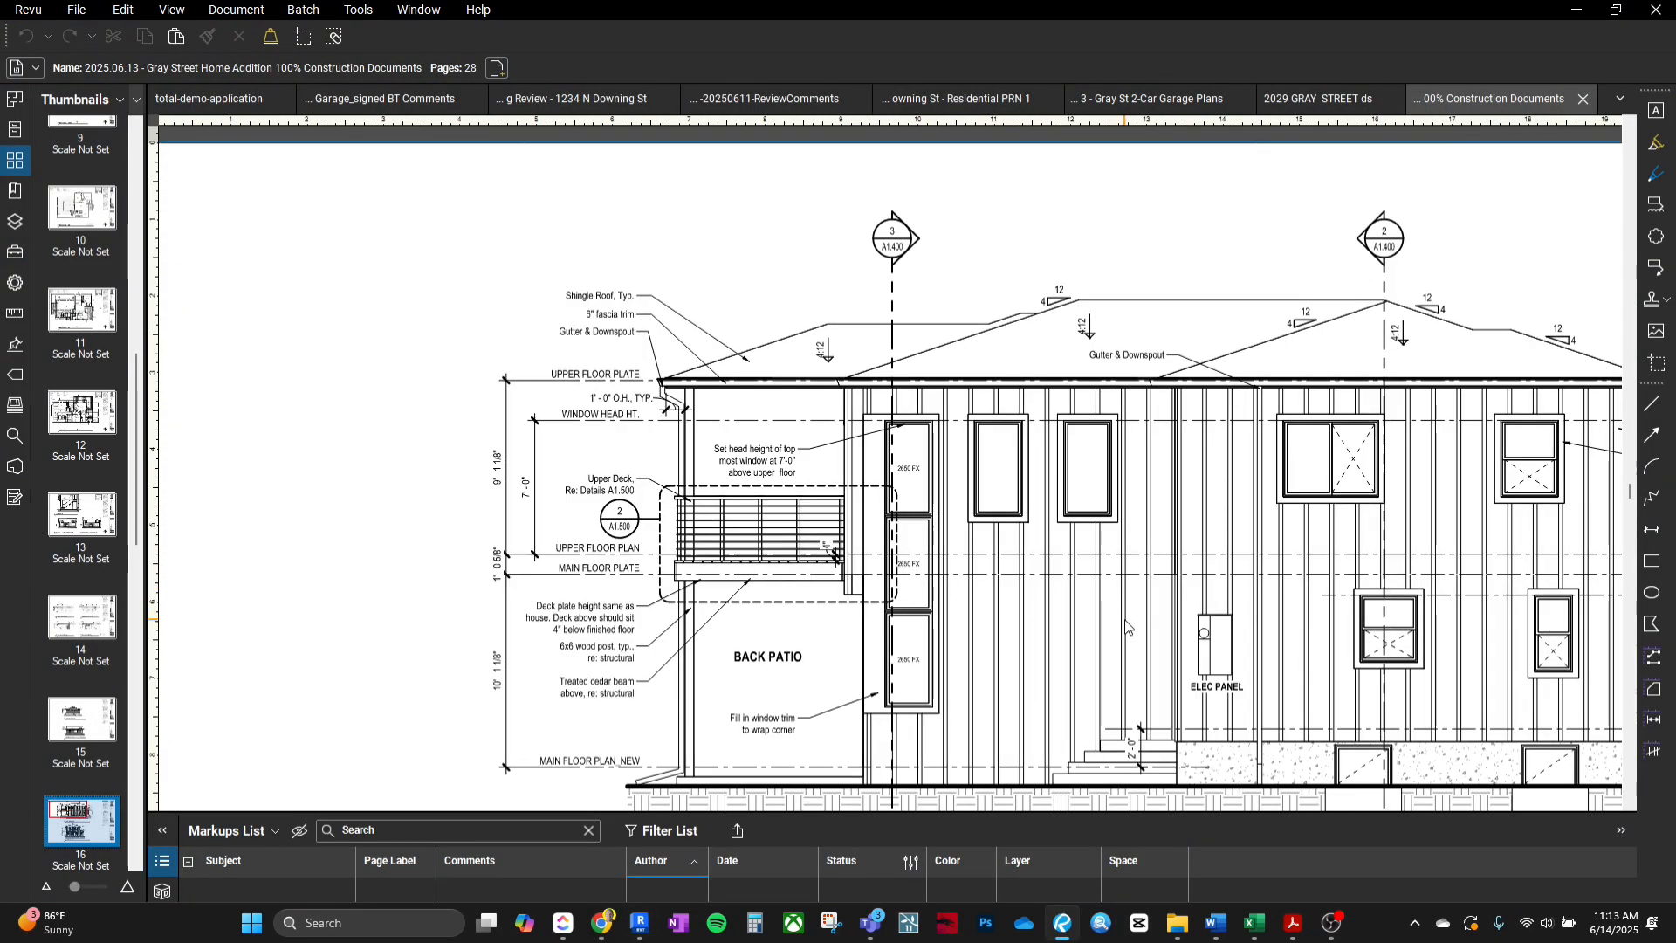
{"action": "middle_click_drag", "start_coordinate": [904, 545], "coordinate": [754, 486]}
Switch to Revit, narrow the "EGRESS WINDOW & WELL" note crossed by the section line to three lines and move it clear of that line.
{"action": "left_click", "coordinate": [638, 923]}
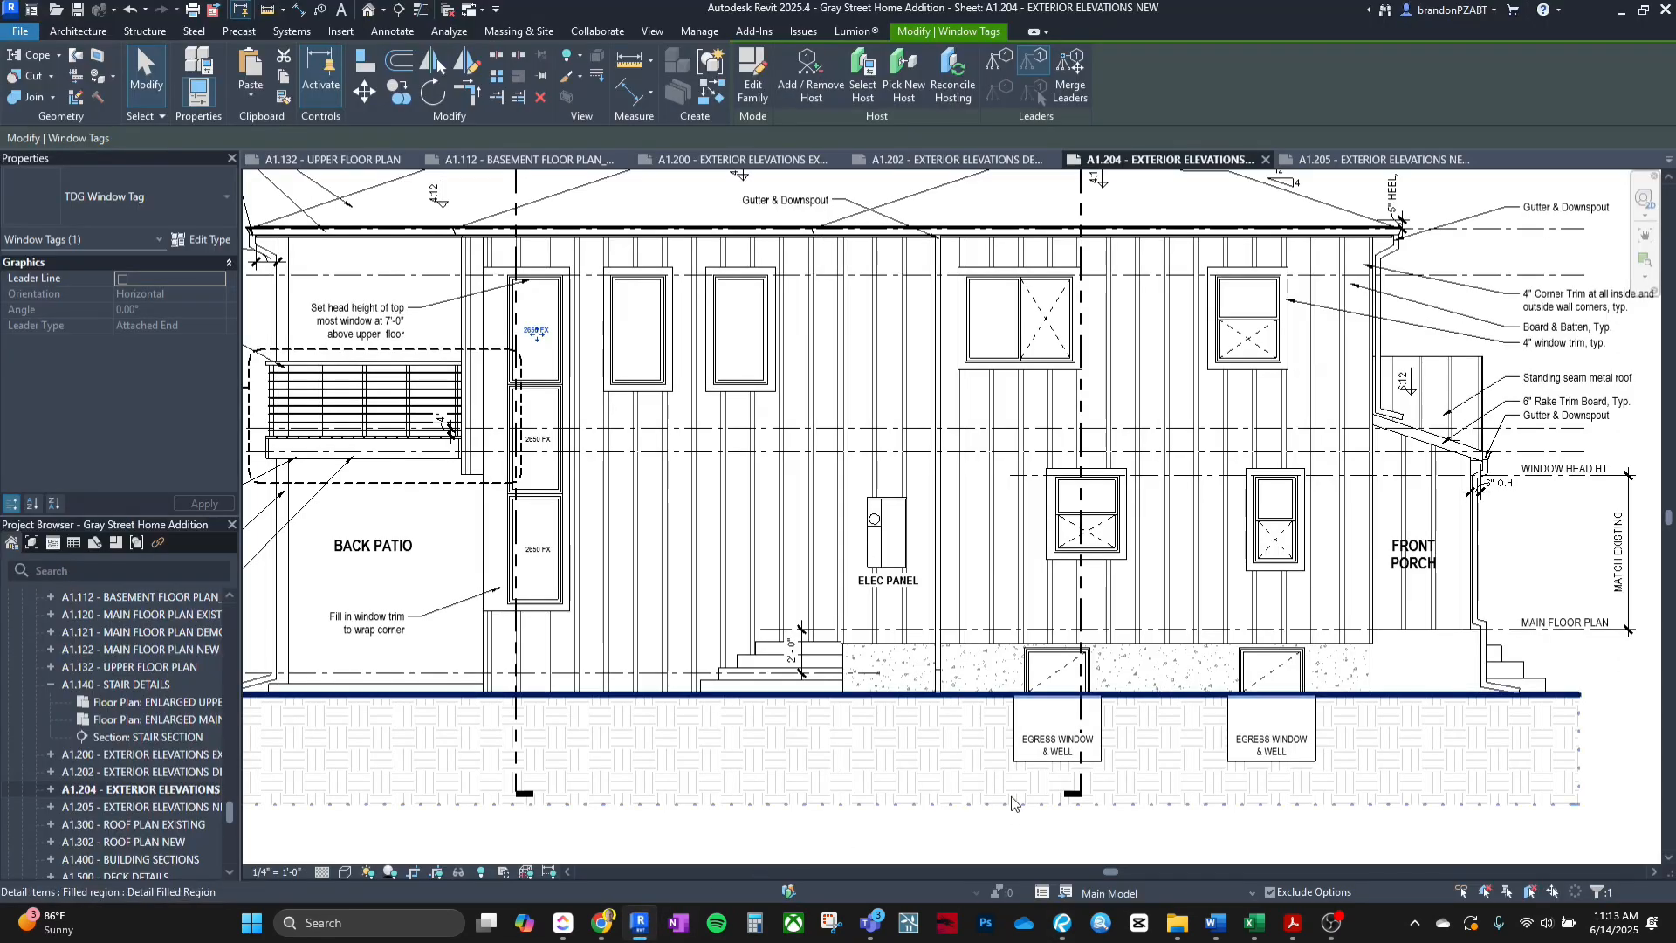
{"action": "scroll", "coordinate": [1048, 742], "scroll_direction": "up", "scroll_amount": 5}
{"action": "left_click", "coordinate": [1134, 740]}
{"action": "left_click_drag", "start_coordinate": [1165, 744], "coordinate": [1150, 742]}
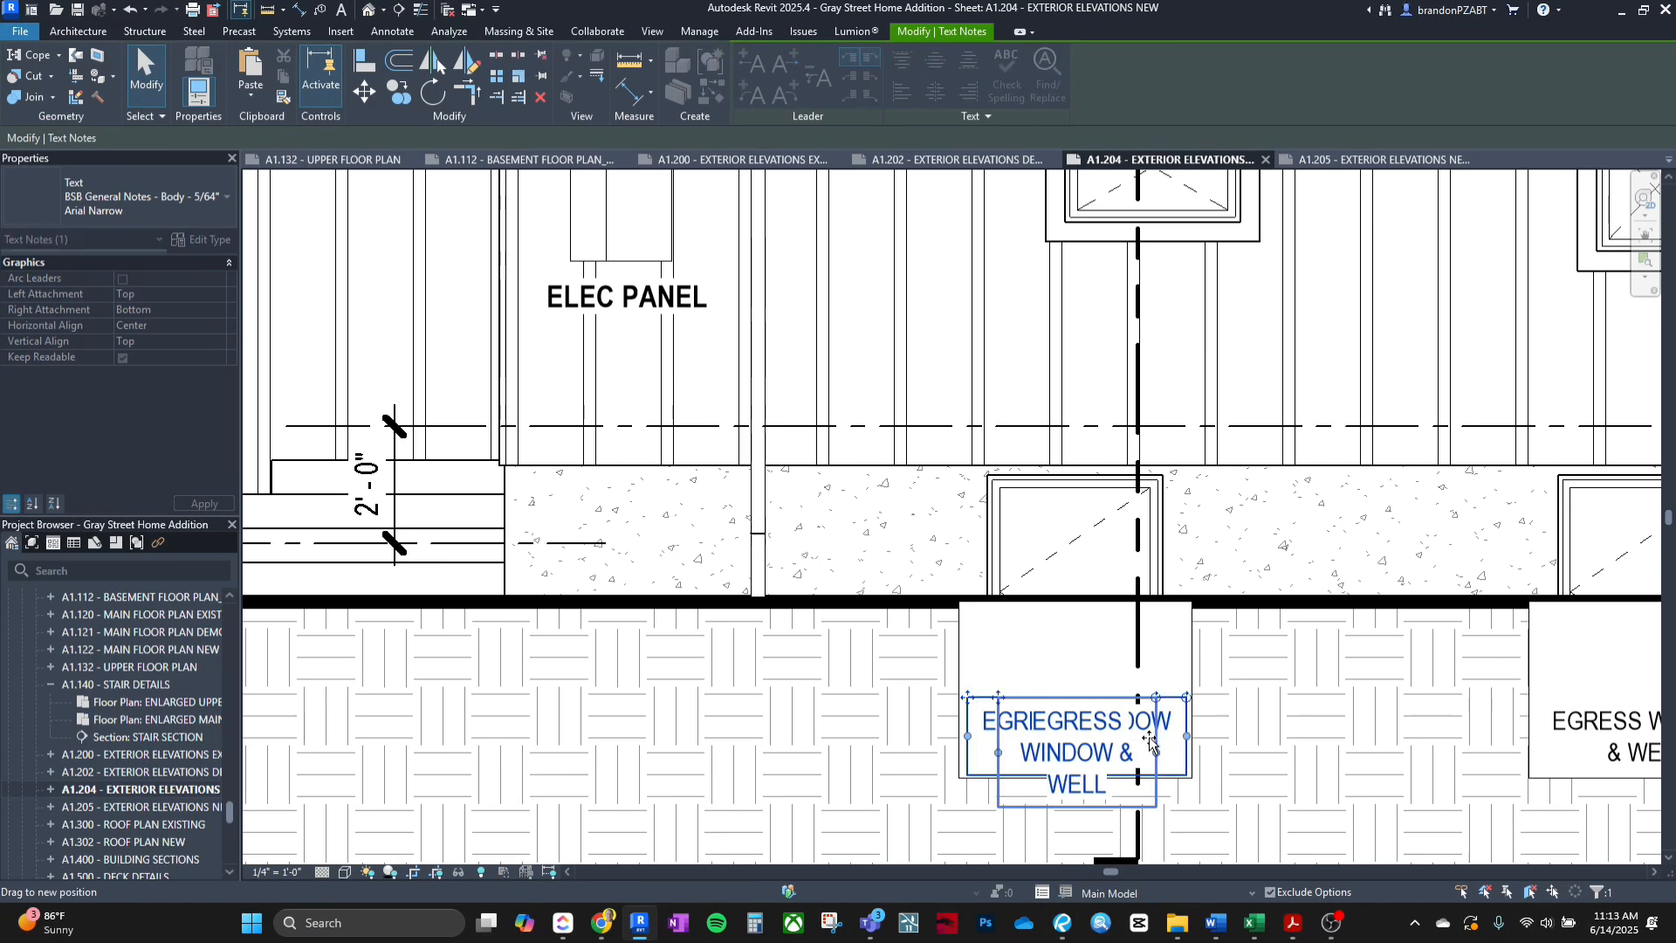
{"action": "left_click_drag", "start_coordinate": [989, 703], "coordinate": [944, 677], "text": "ctrl"}
{"action": "scroll", "coordinate": [1004, 716], "scroll_direction": "down", "scroll_amount": 5}
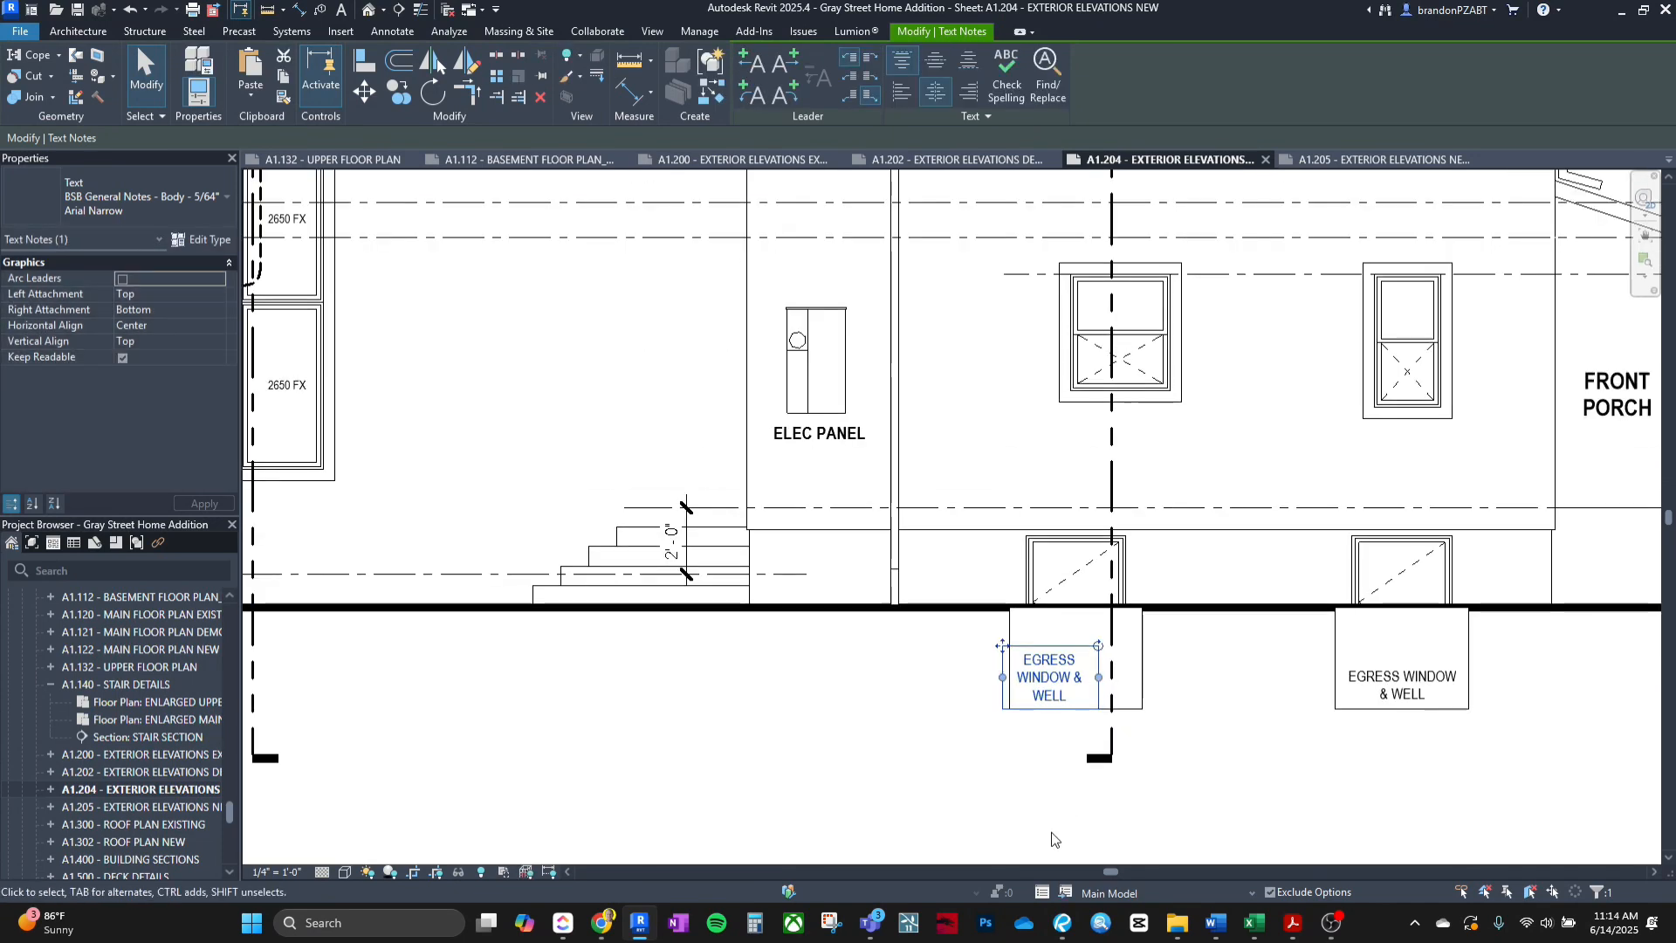
Switch to Bluebeam Revu and review the remaining notes on South Elevation New and all of East Elevation New on A1.204.
{"action": "left_click", "coordinate": [1062, 923]}
{"action": "scroll", "coordinate": [1257, 627], "scroll_direction": "up", "scroll_amount": 2}
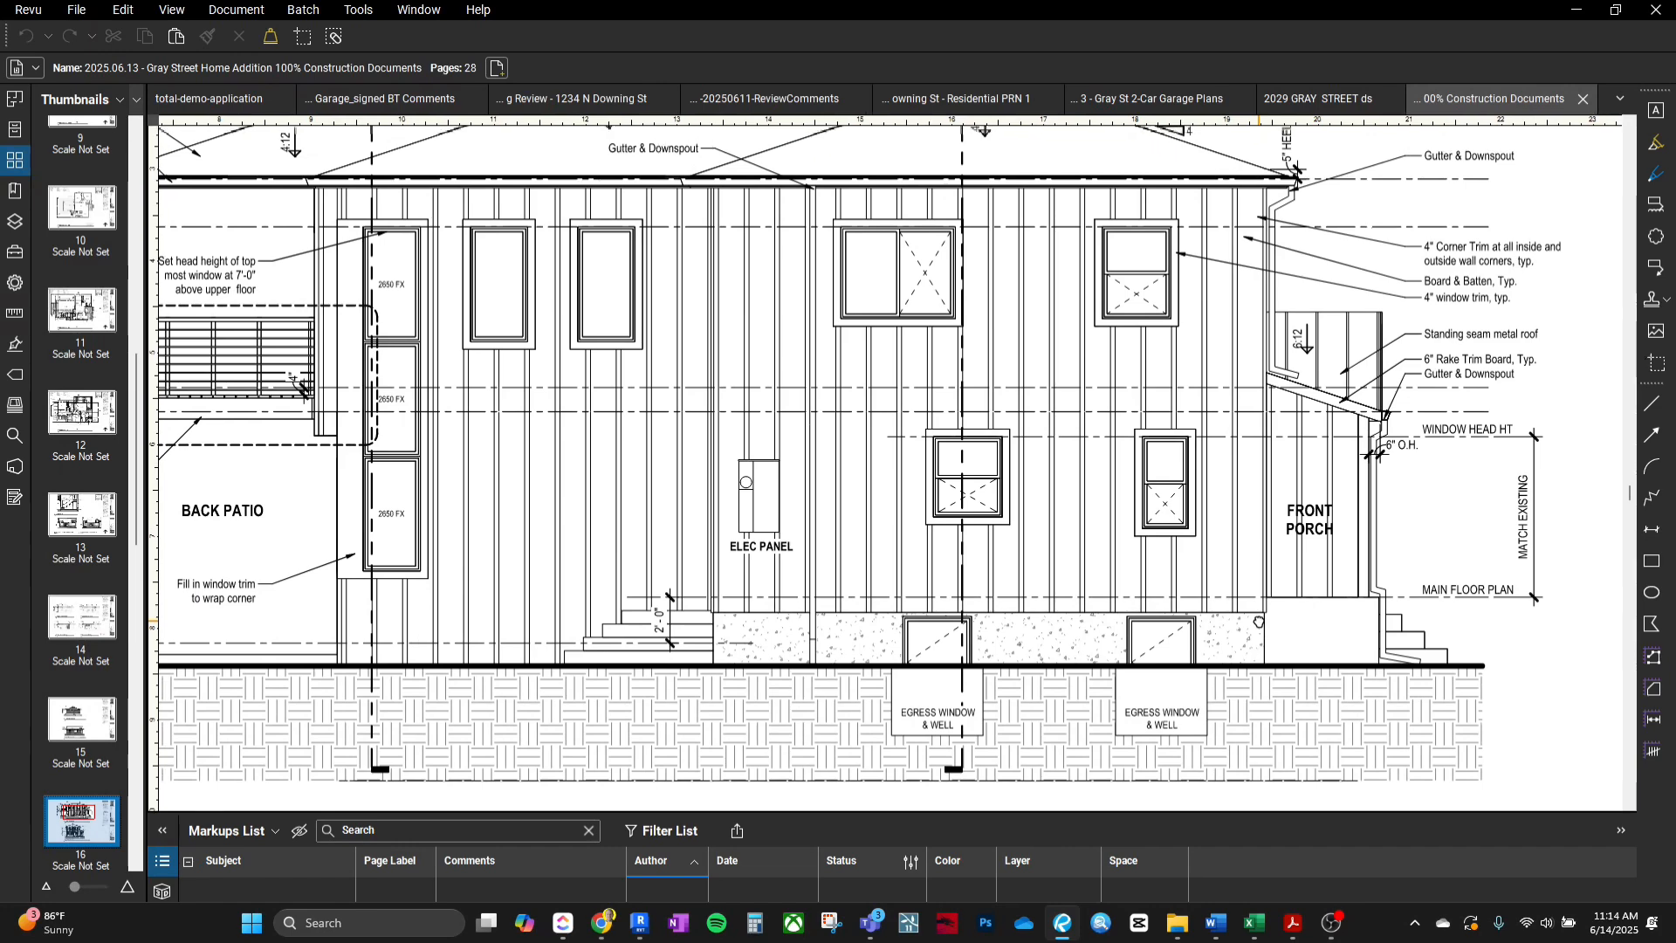
{"action": "mouse_move", "coordinate": [1253, 642]}
{"action": "middle_mouse_down"}
{"action": "mouse_move", "coordinate": [1313, 712]}
{"action": "mouse_move", "coordinate": [1401, 730]}
{"action": "middle_mouse_up"}
{"action": "scroll", "coordinate": [1401, 730], "scroll_direction": "down", "scroll_amount": 4}
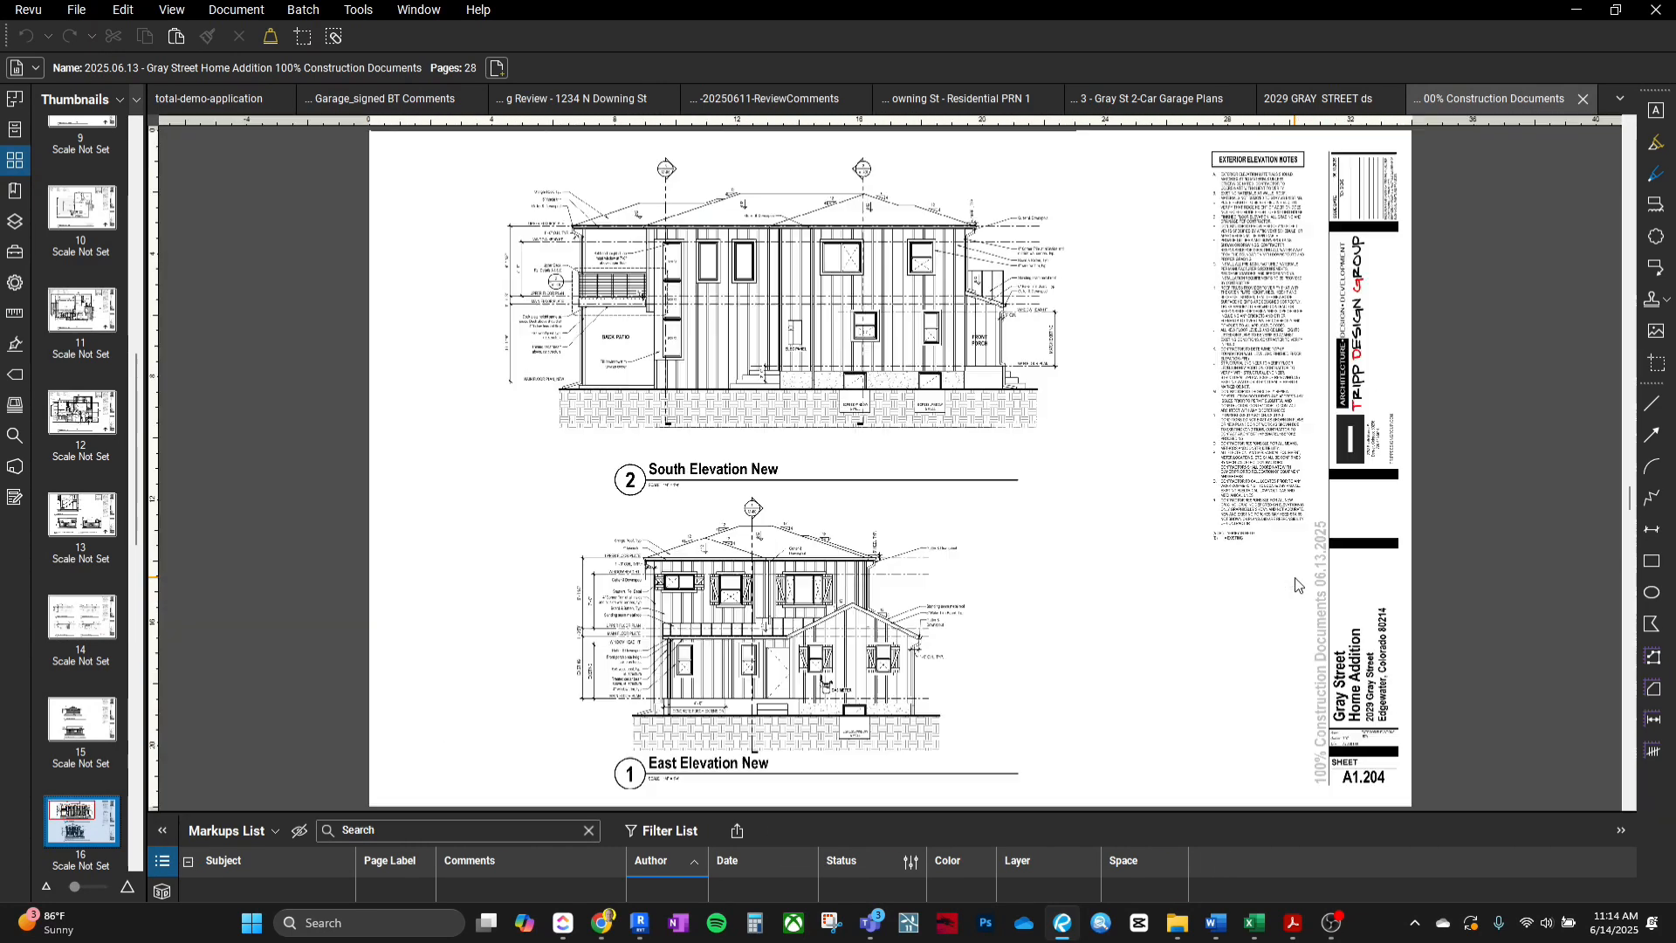
{"action": "scroll", "coordinate": [697, 684], "scroll_direction": "up", "scroll_amount": 3}
{"action": "scroll", "coordinate": [697, 683], "scroll_direction": "up", "scroll_amount": 2}
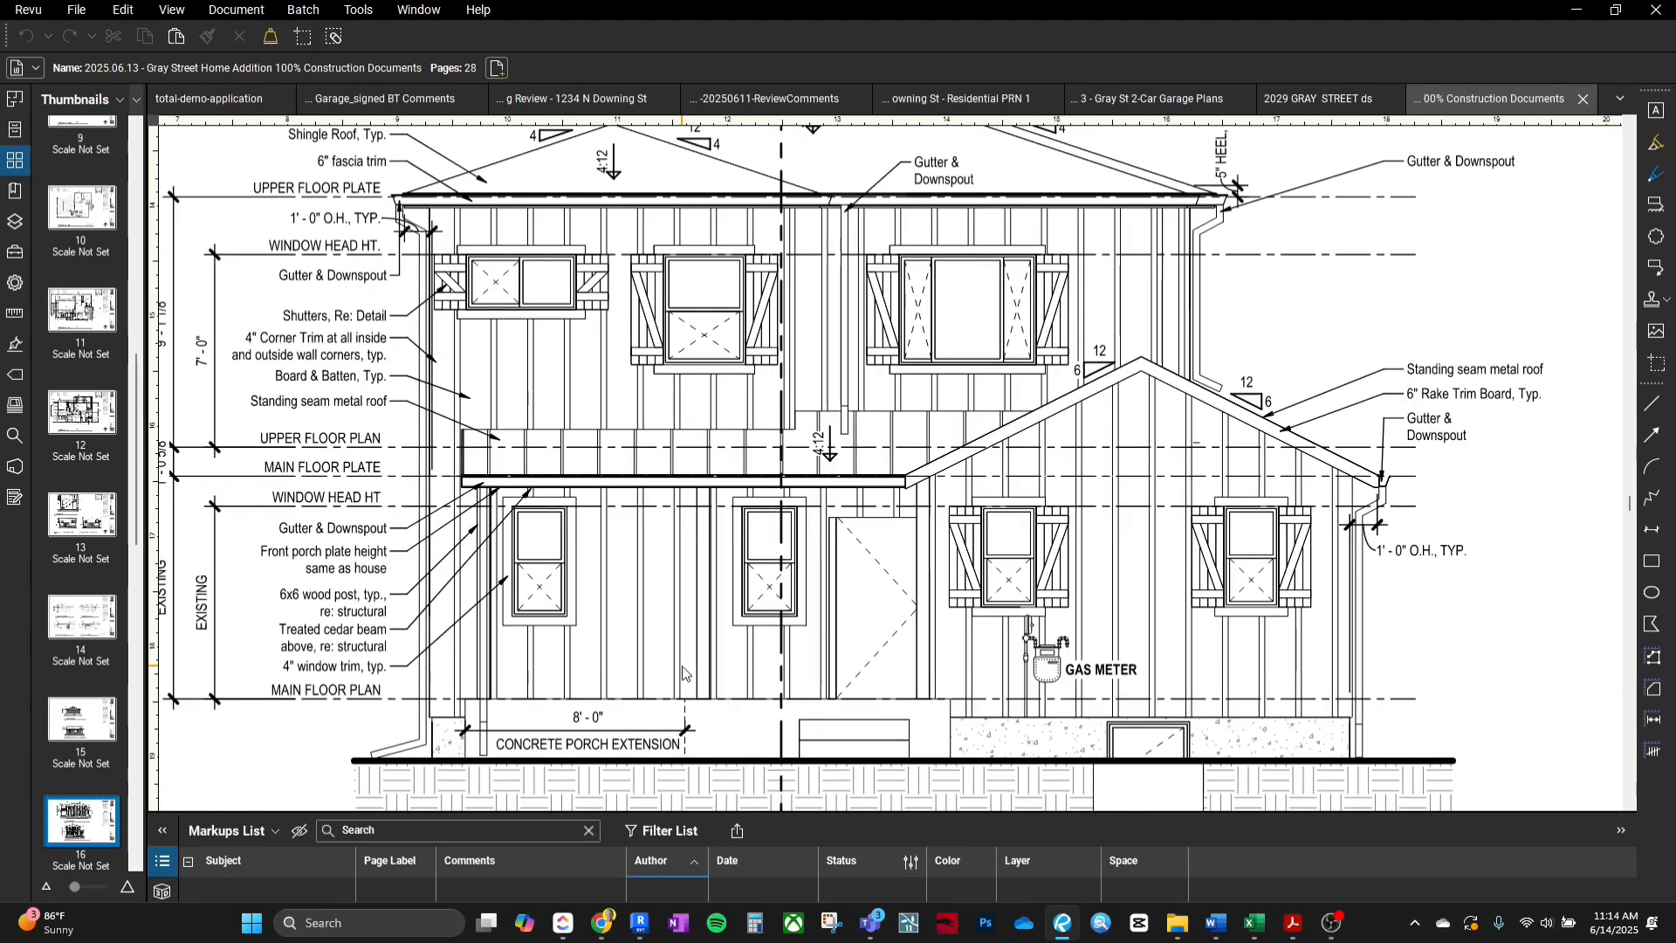
{"action": "mouse_move", "coordinate": [690, 667]}
{"action": "middle_mouse_down"}
{"action": "mouse_move", "coordinate": [726, 740]}
{"action": "mouse_move", "coordinate": [819, 833]}
{"action": "mouse_move", "coordinate": [879, 716]}
{"action": "mouse_move", "coordinate": [876, 788]}
{"action": "middle_mouse_up"}
{"action": "scroll", "coordinate": [877, 789], "scroll_direction": "down", "scroll_amount": 6}
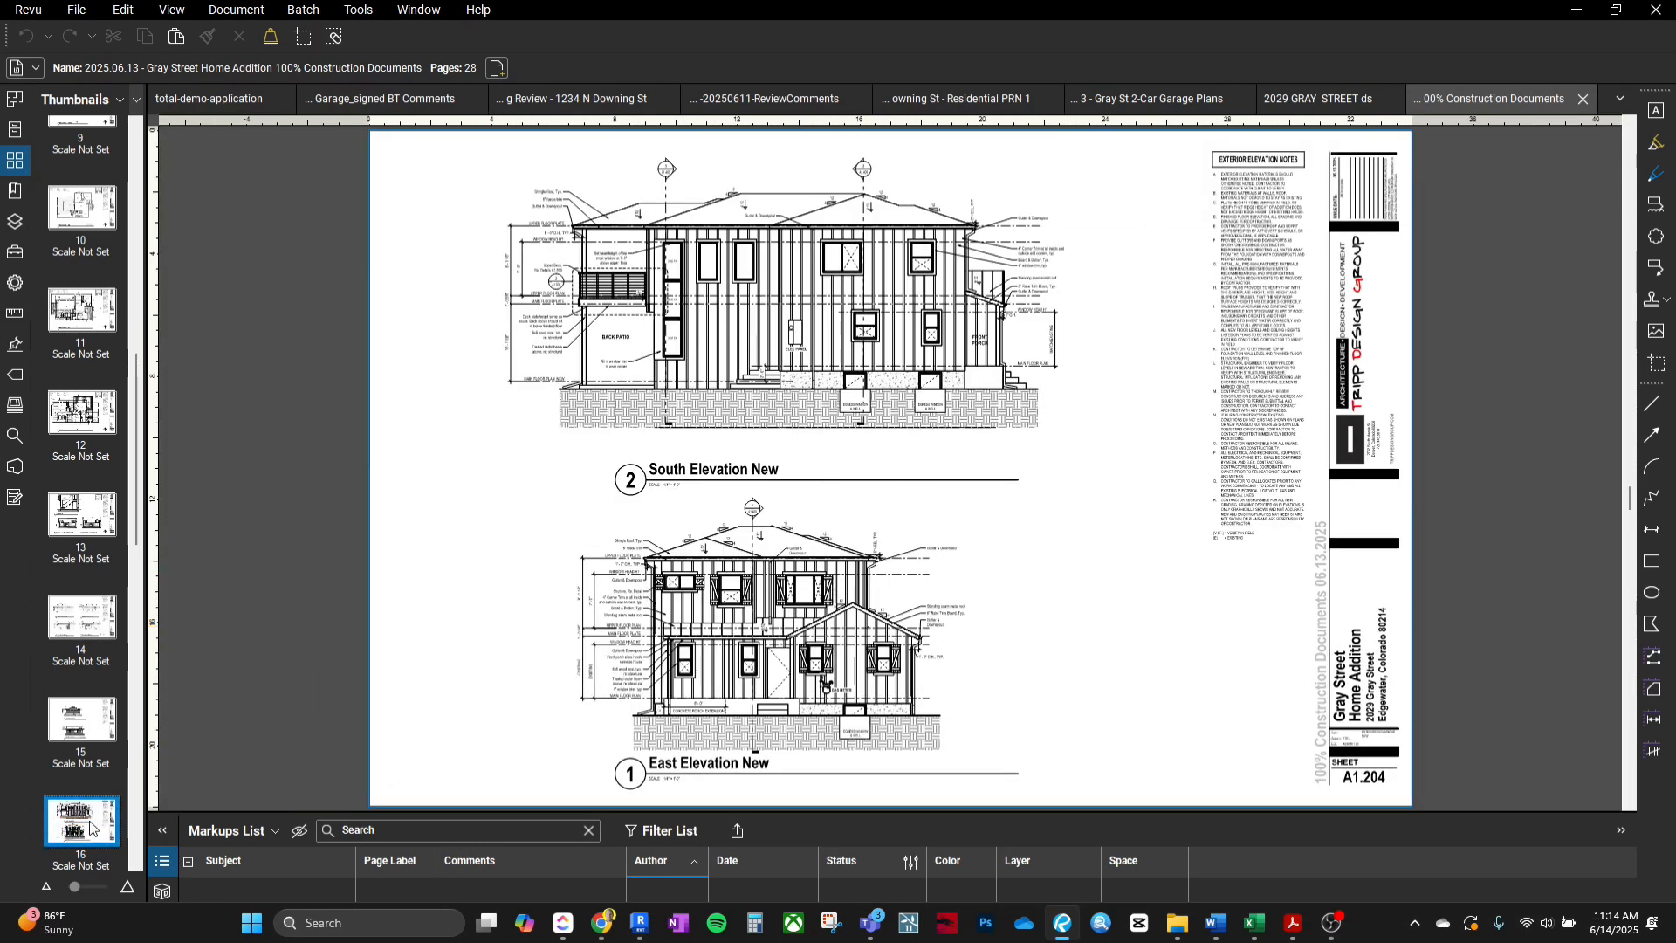
Go to the A1.205 page and review the notes, tags and dimensions on North Elevation New.
{"action": "key", "text": "Down"}
{"action": "scroll", "coordinate": [787, 264], "scroll_direction": "up", "scroll_amount": 5}
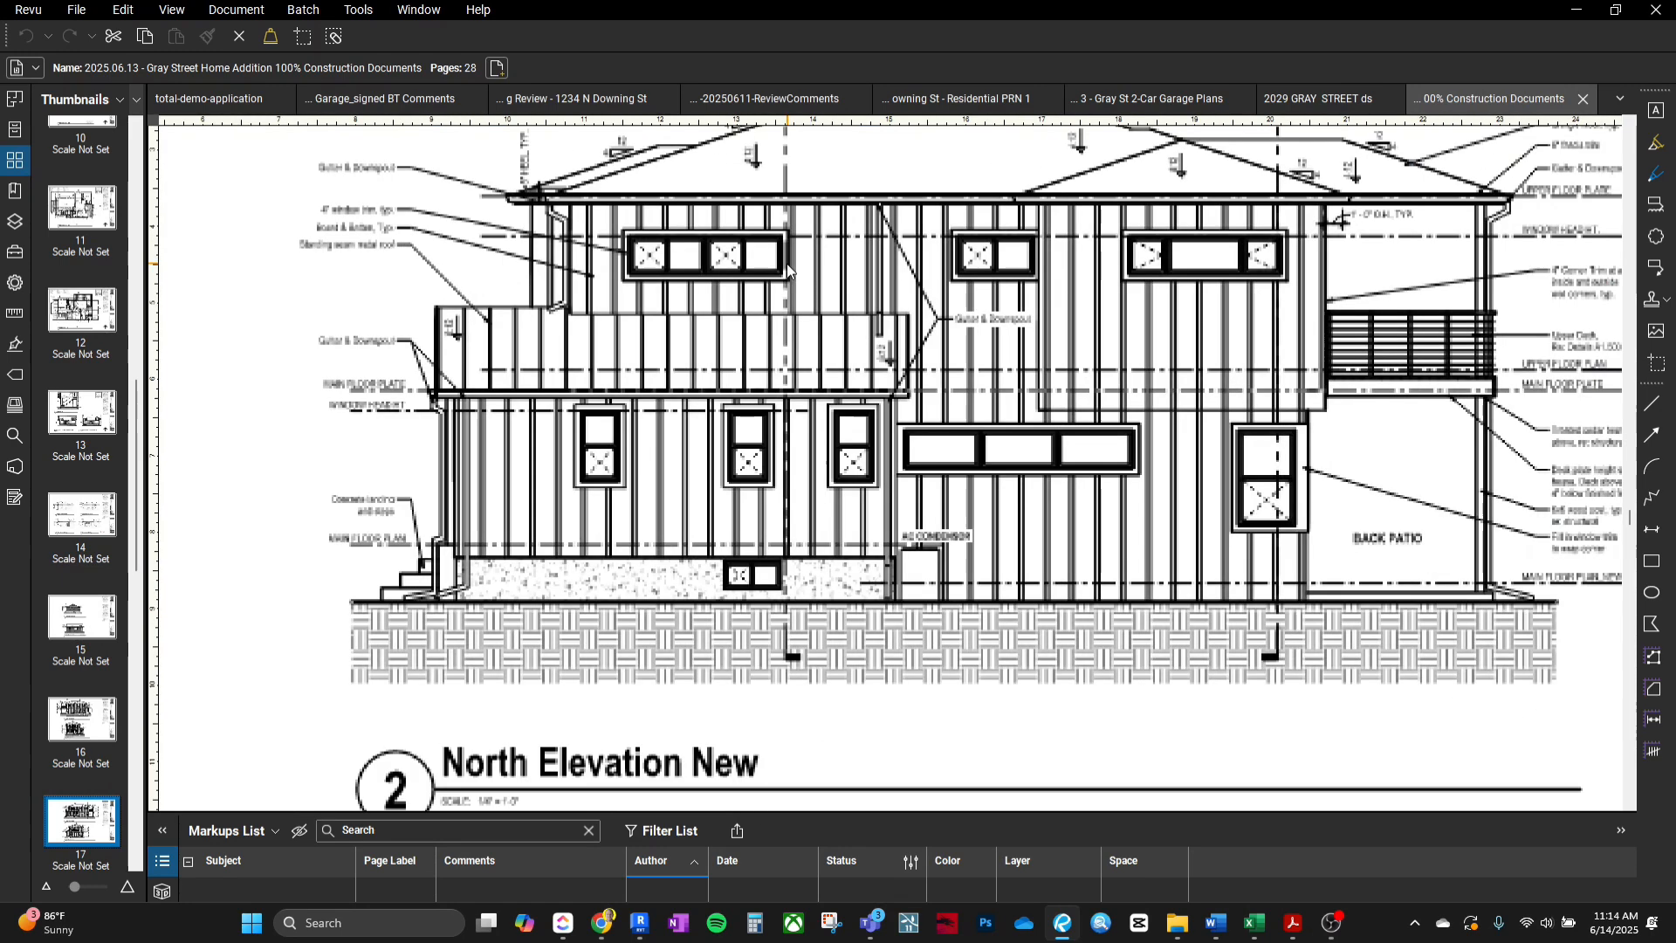
{"action": "middle_click_drag", "start_coordinate": [550, 439], "coordinate": [535, 496]}
{"action": "middle_click_drag", "start_coordinate": [961, 497], "coordinate": [811, 500]}
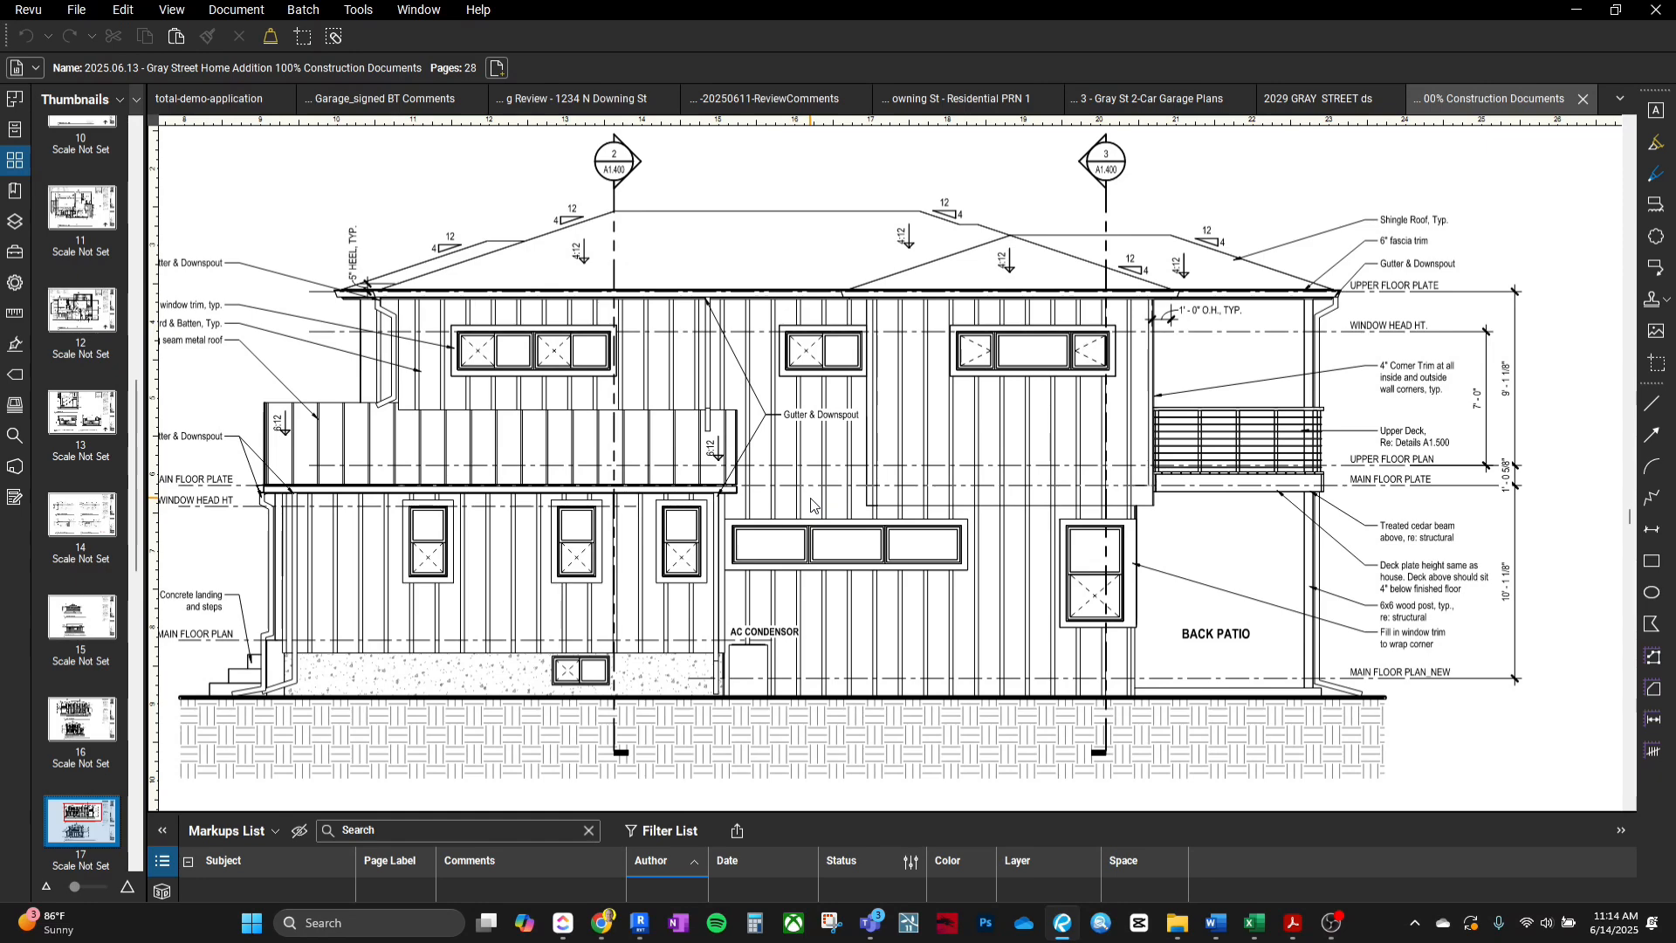
{"action": "scroll", "coordinate": [810, 498], "scroll_direction": "down", "scroll_amount": 5}
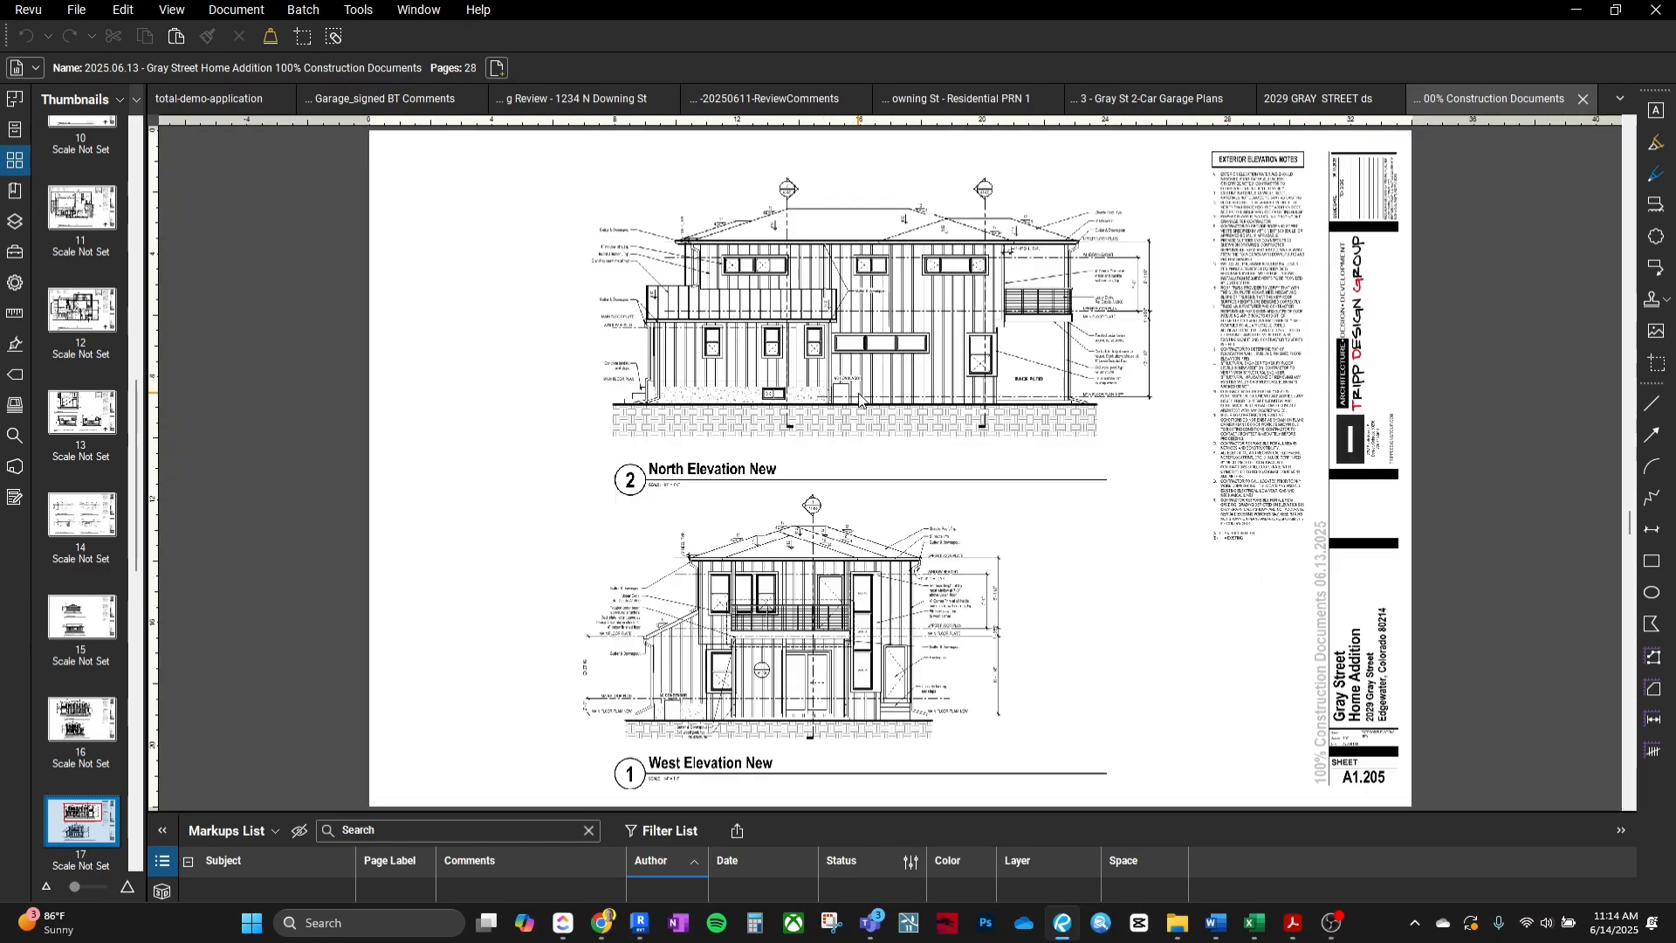
Review West Elevation New on A1.205, looking closely at the roof slope annotations near the ridge.
{"action": "scroll", "coordinate": [778, 638], "scroll_direction": "up", "scroll_amount": 5}
{"action": "scroll", "coordinate": [778, 638], "scroll_direction": "up", "scroll_amount": 1}
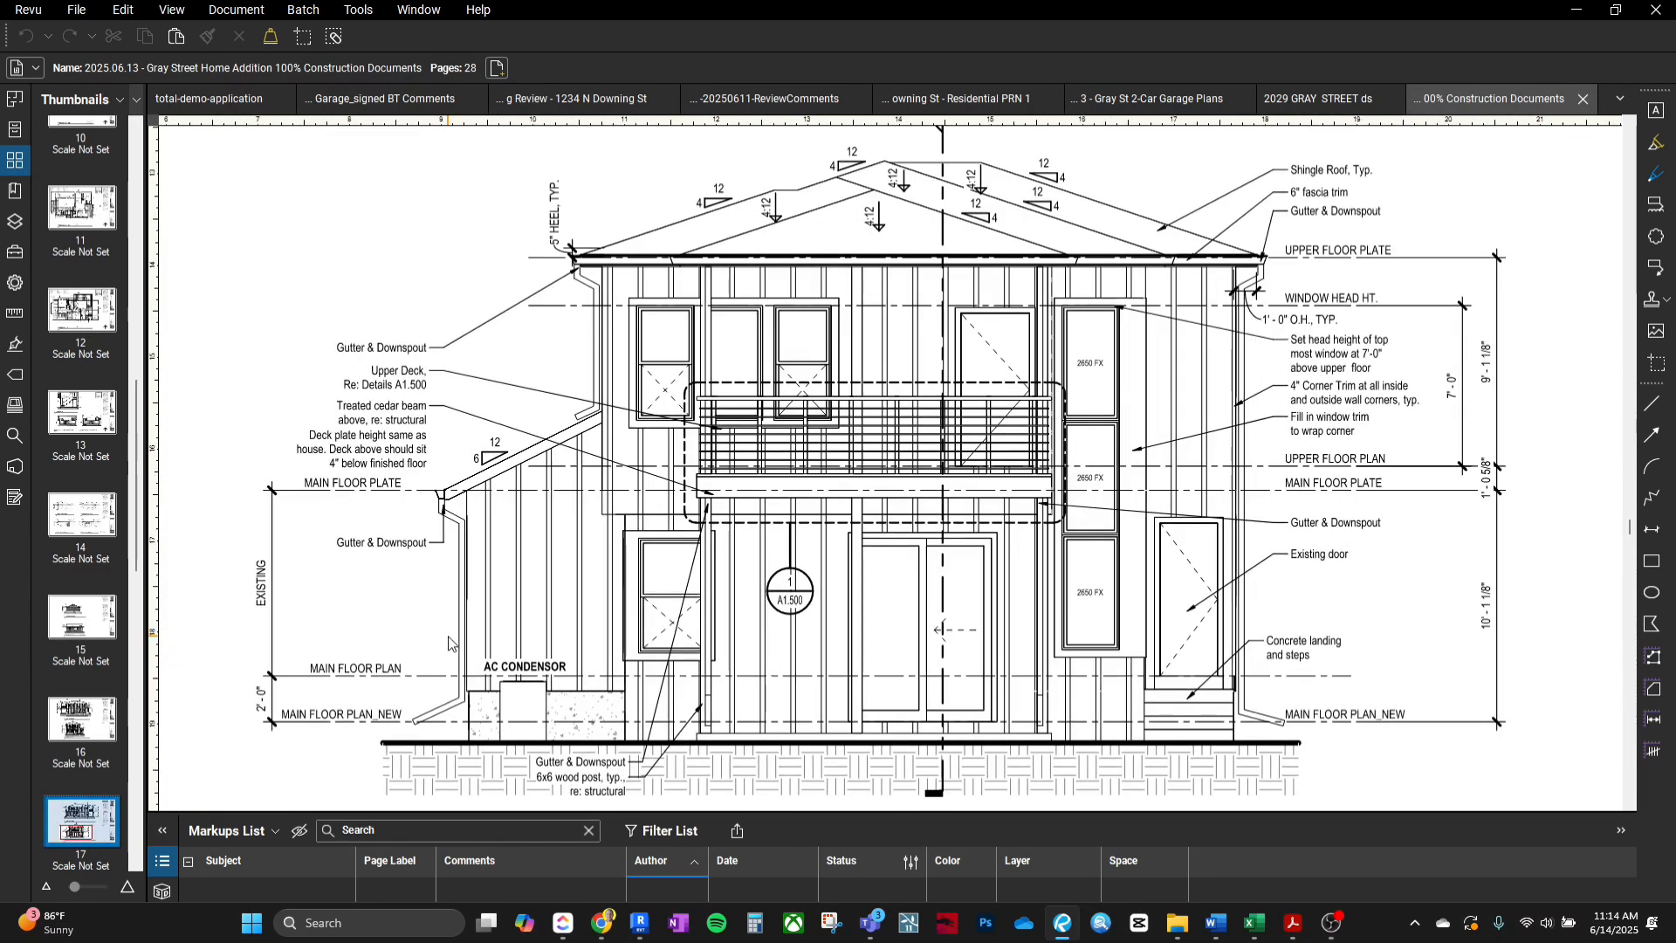
{"action": "middle_click_drag", "start_coordinate": [397, 631], "coordinate": [385, 640]}
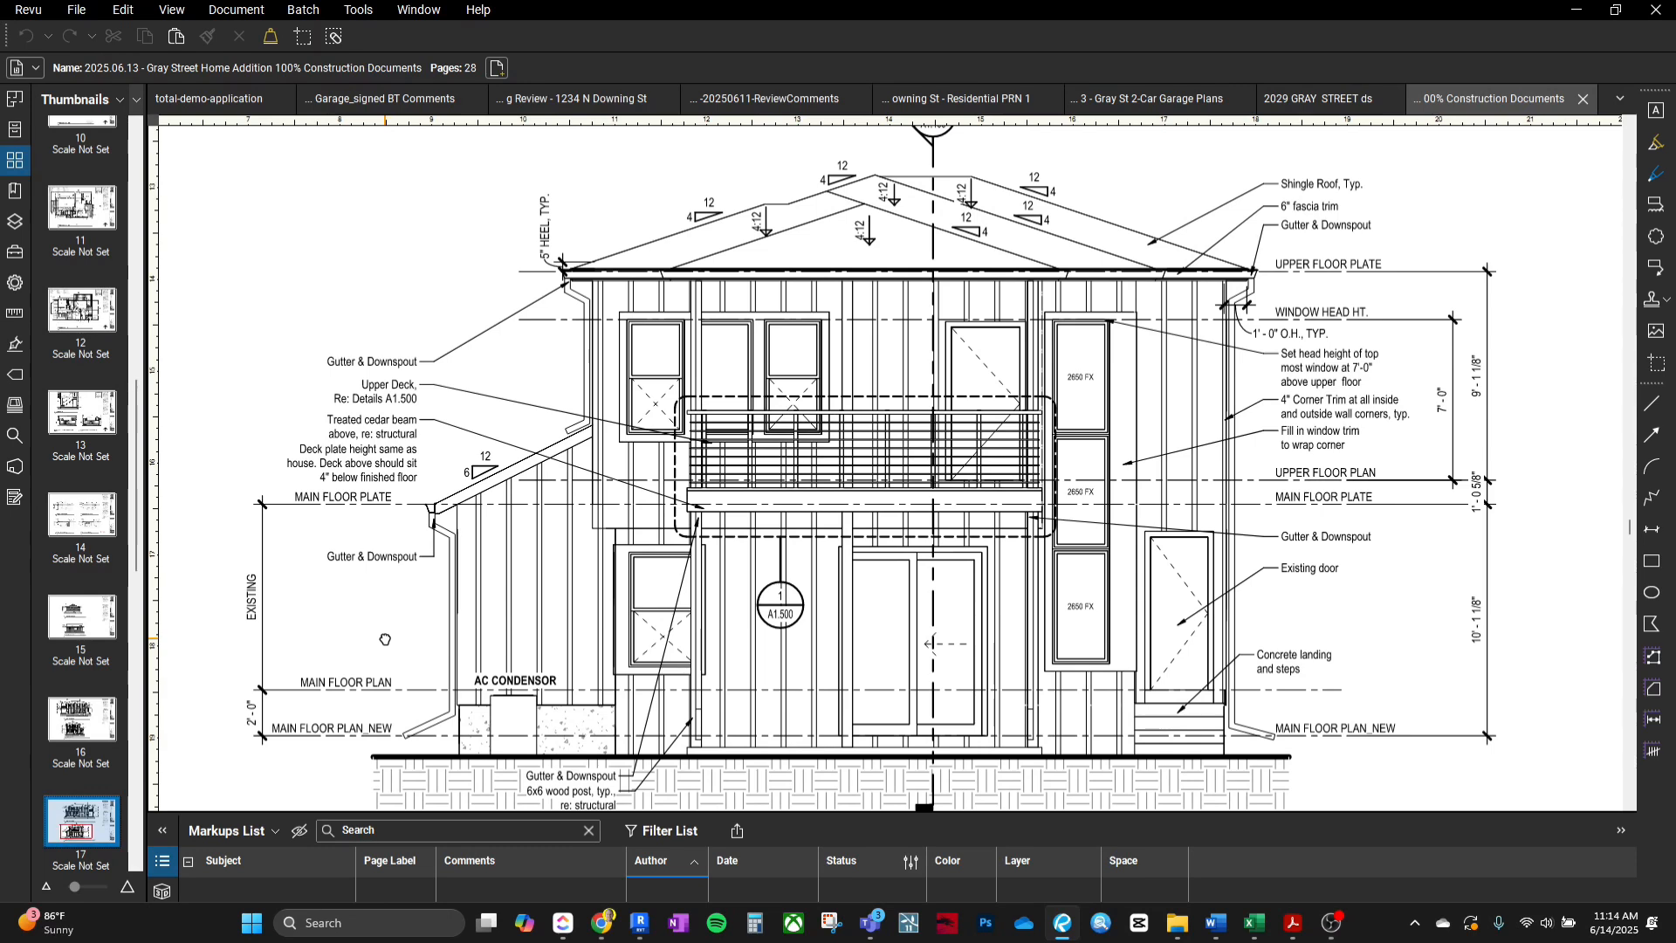
{"action": "middle_click_drag", "start_coordinate": [385, 640], "coordinate": [370, 679]}
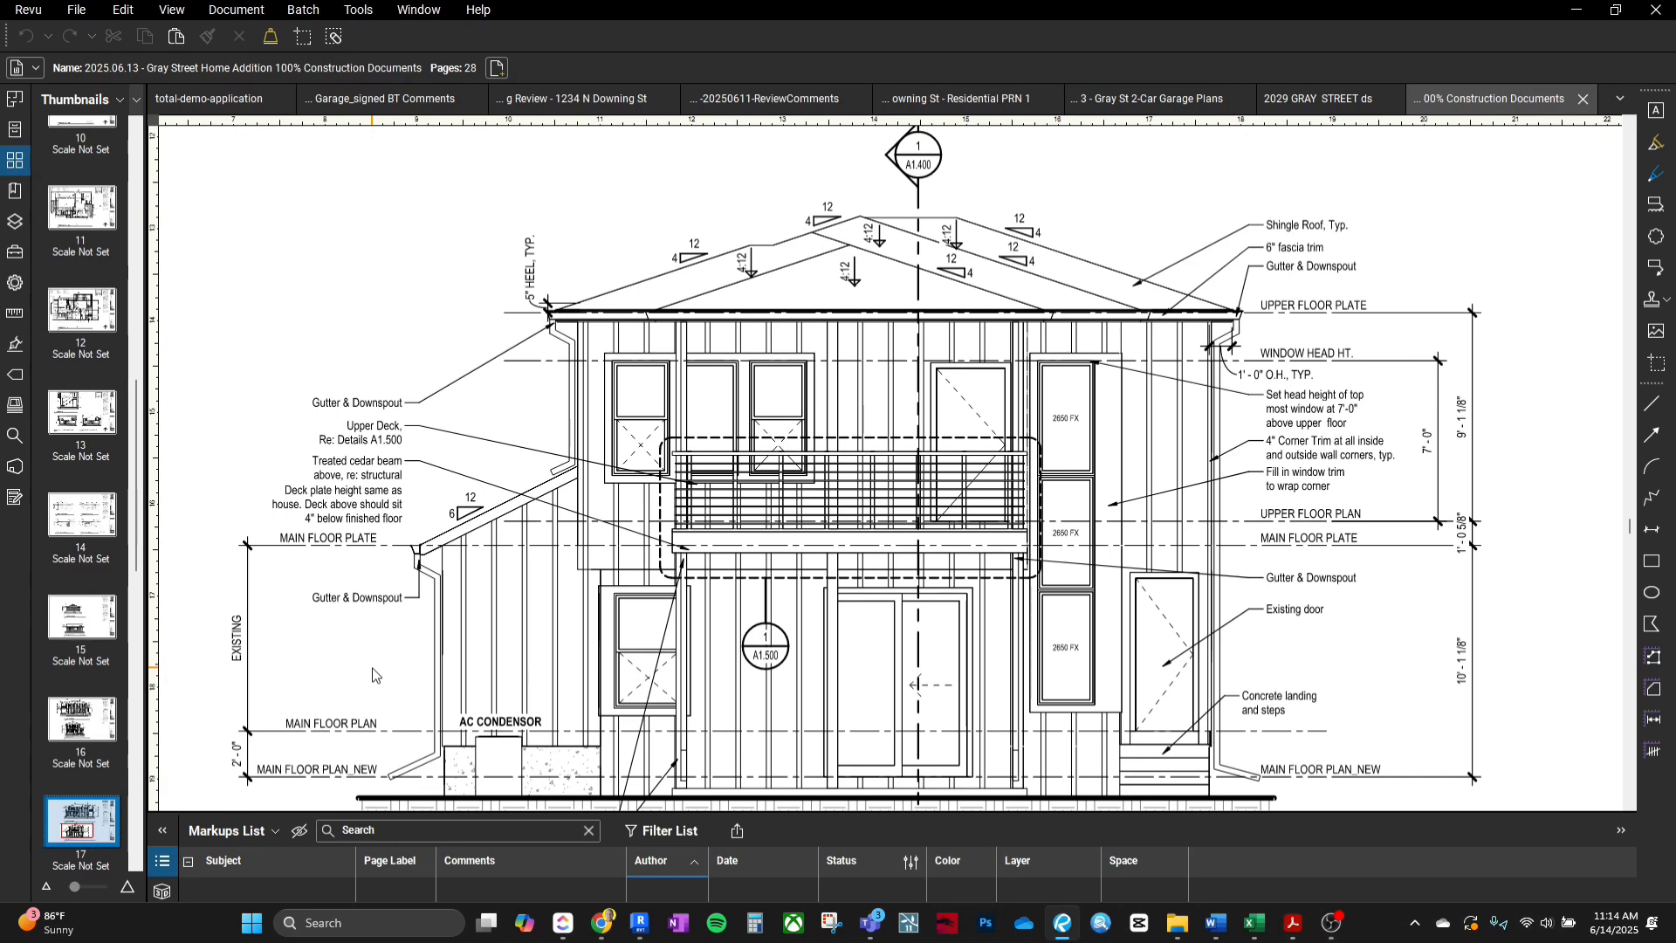
{"action": "scroll", "coordinate": [910, 402], "scroll_direction": "up", "scroll_amount": 5}
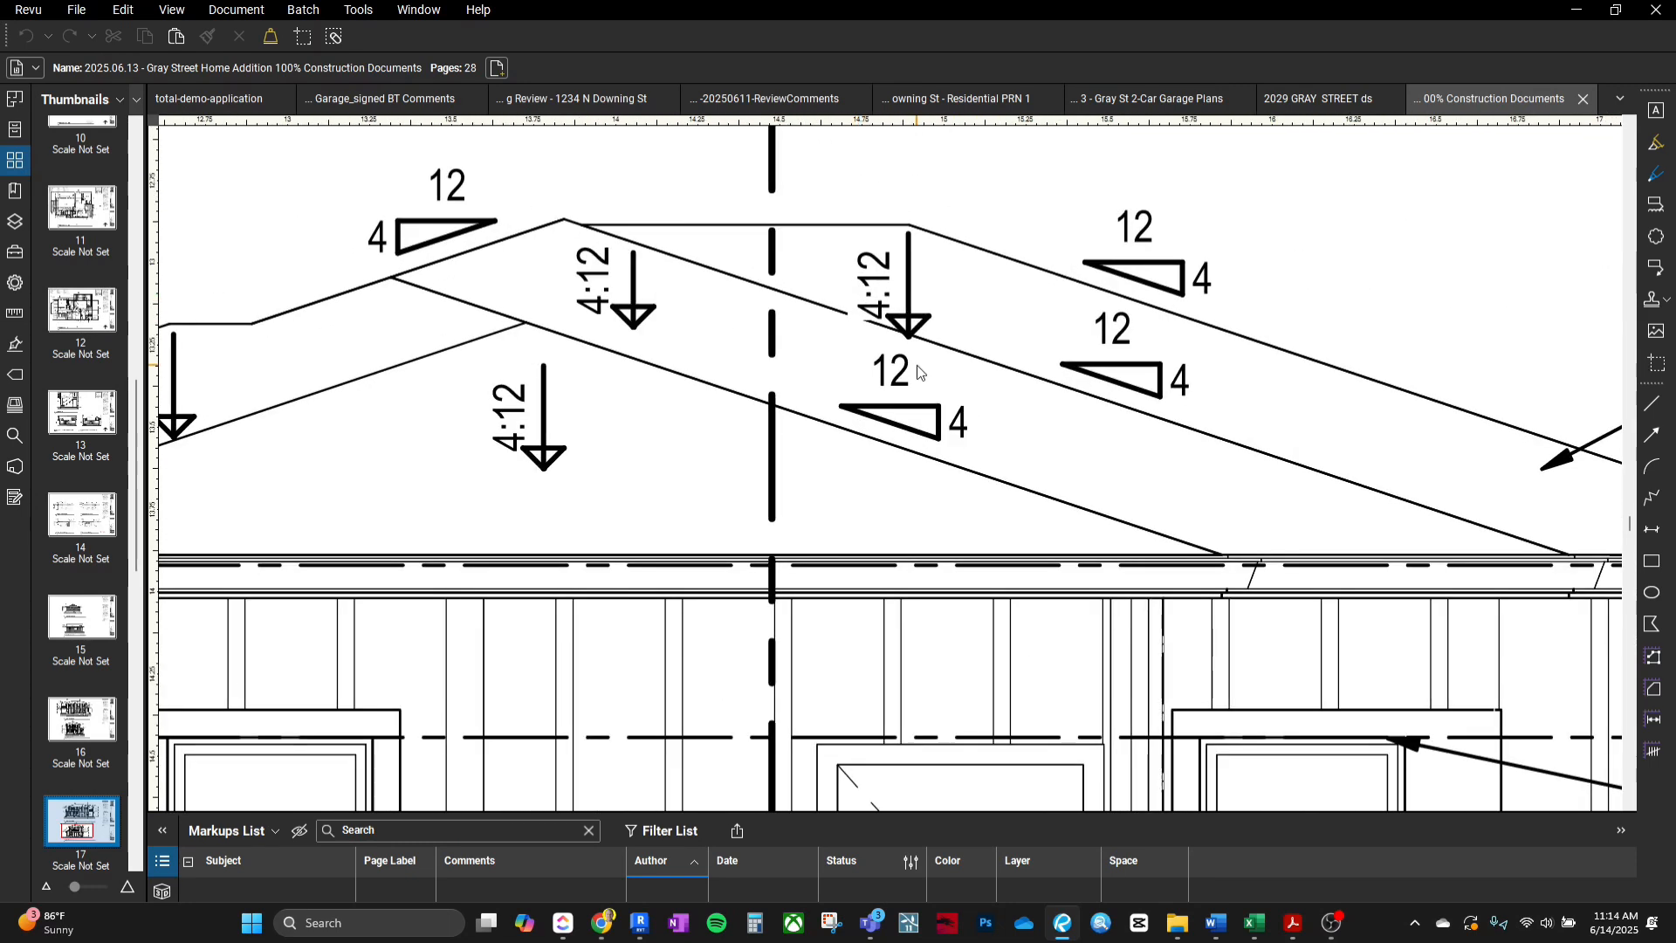
Switch to Revit, open sheet A1.205, activate West Elevation New and move the 4:12 spot slope beside the section line up off the roof line.
{"action": "key", "text": "alt+Tab"}
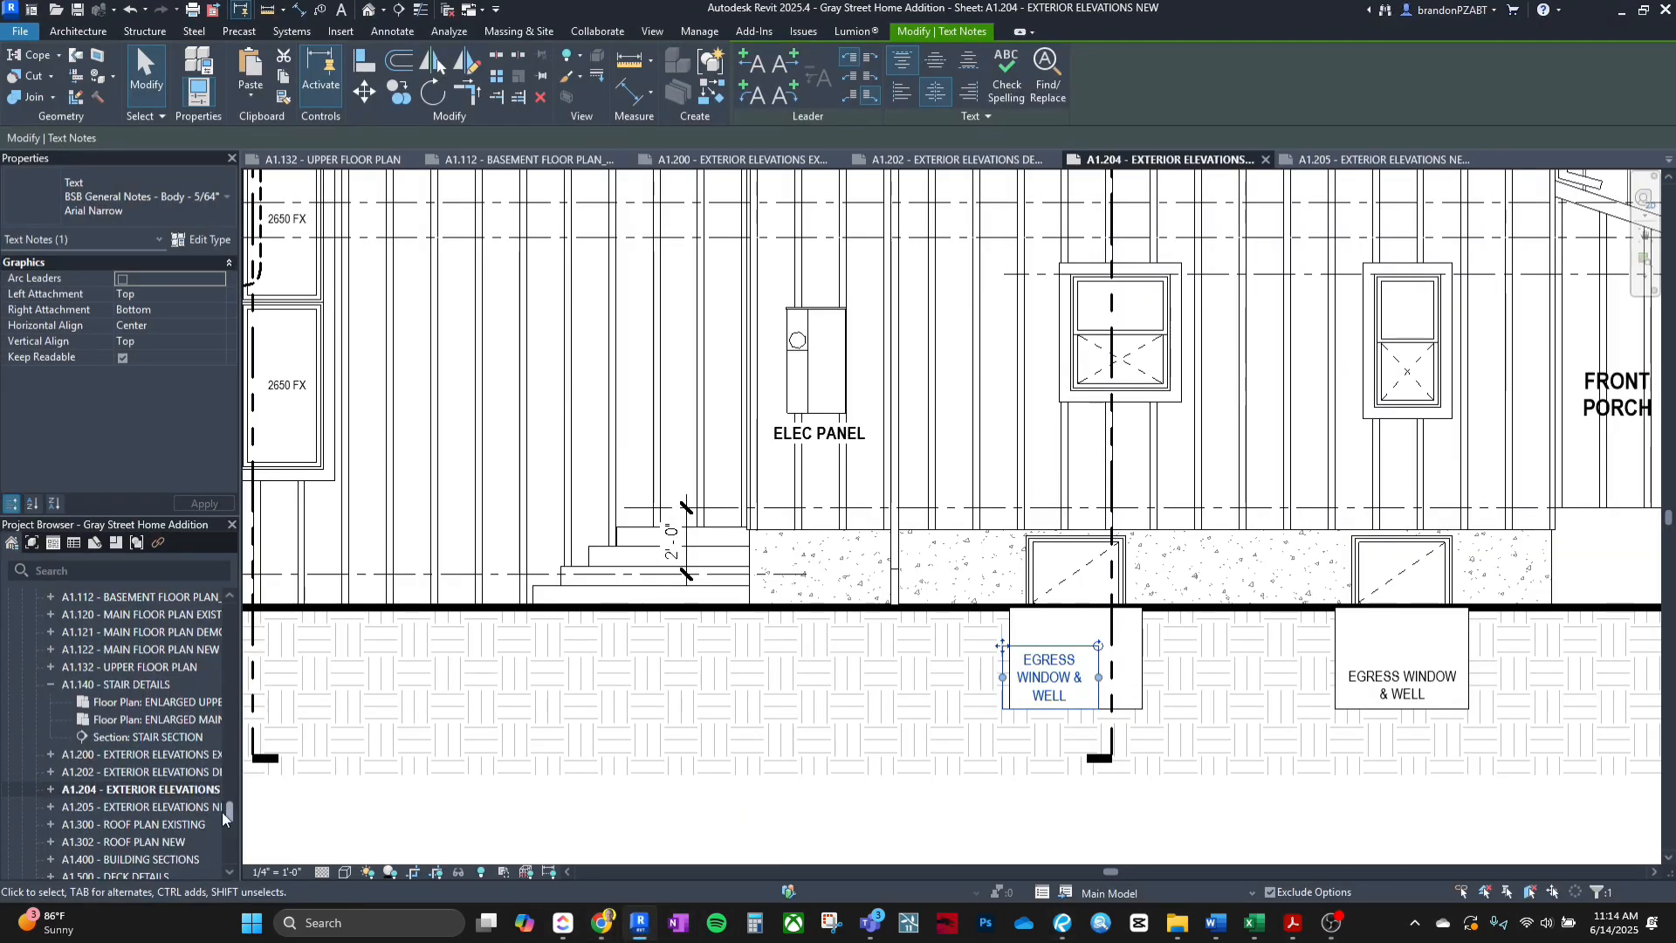
{"action": "double_click", "coordinate": [213, 809]}
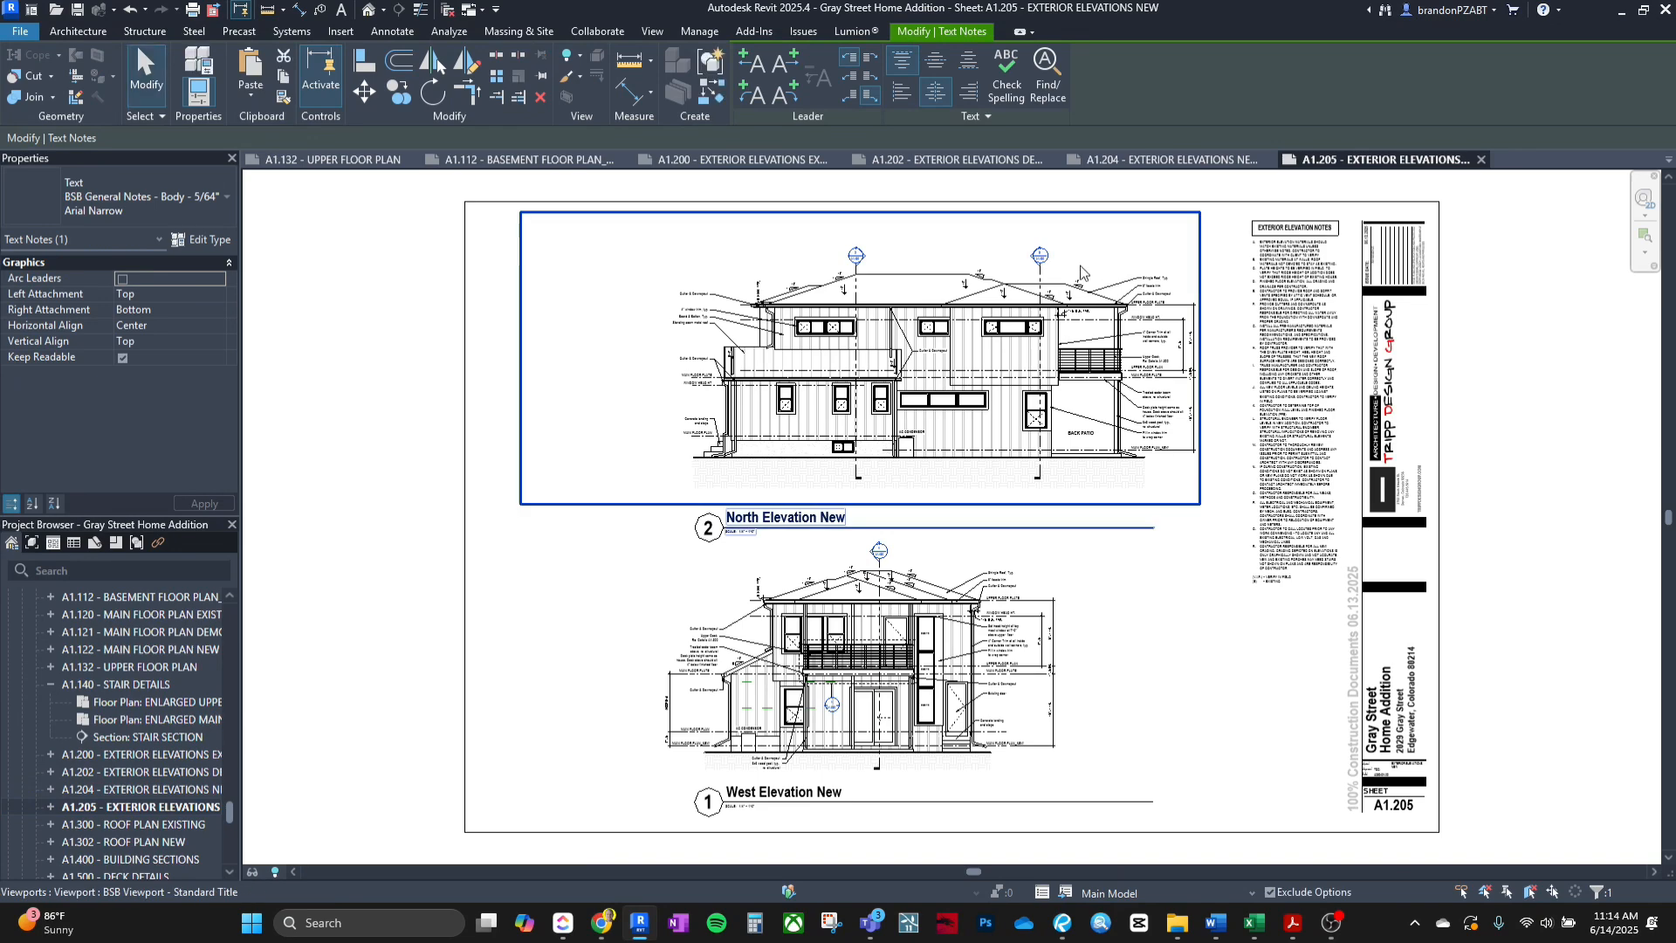
{"action": "scroll", "coordinate": [786, 633], "scroll_direction": "up", "scroll_amount": 8}
{"action": "left_click", "coordinate": [786, 633]}
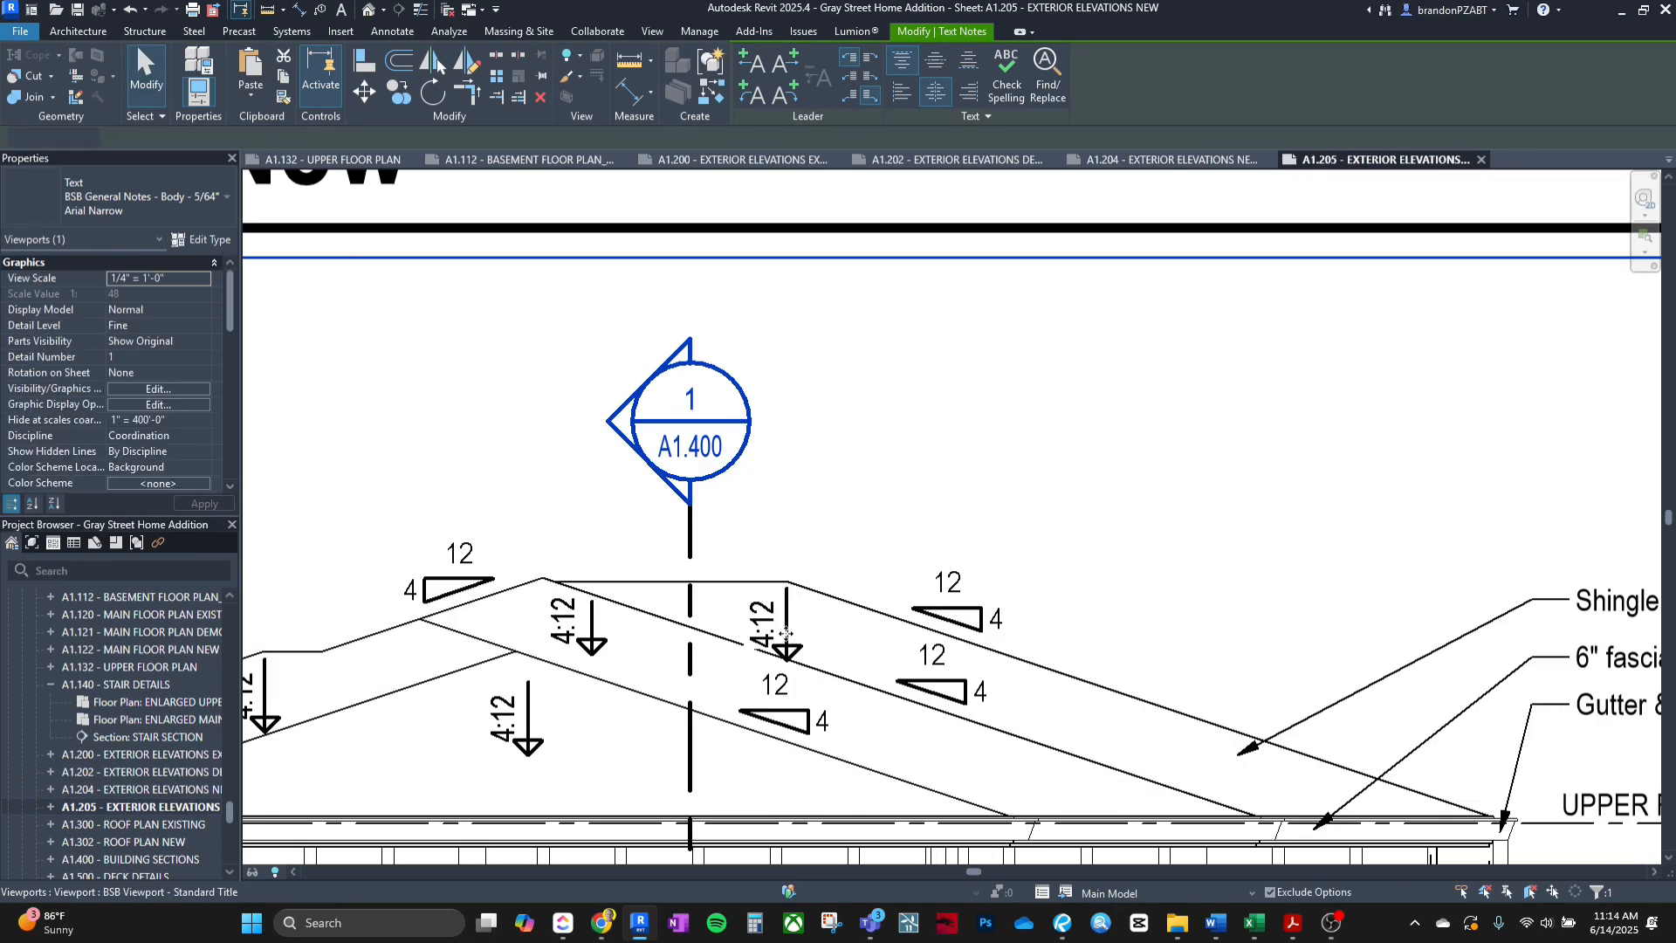
{"action": "double_click", "coordinate": [785, 633]}
{"action": "scroll", "coordinate": [785, 633], "scroll_direction": "up", "scroll_amount": 2}
{"action": "left_click", "coordinate": [786, 641]}
{"action": "left_click_drag", "start_coordinate": [792, 679], "coordinate": [796, 668]}
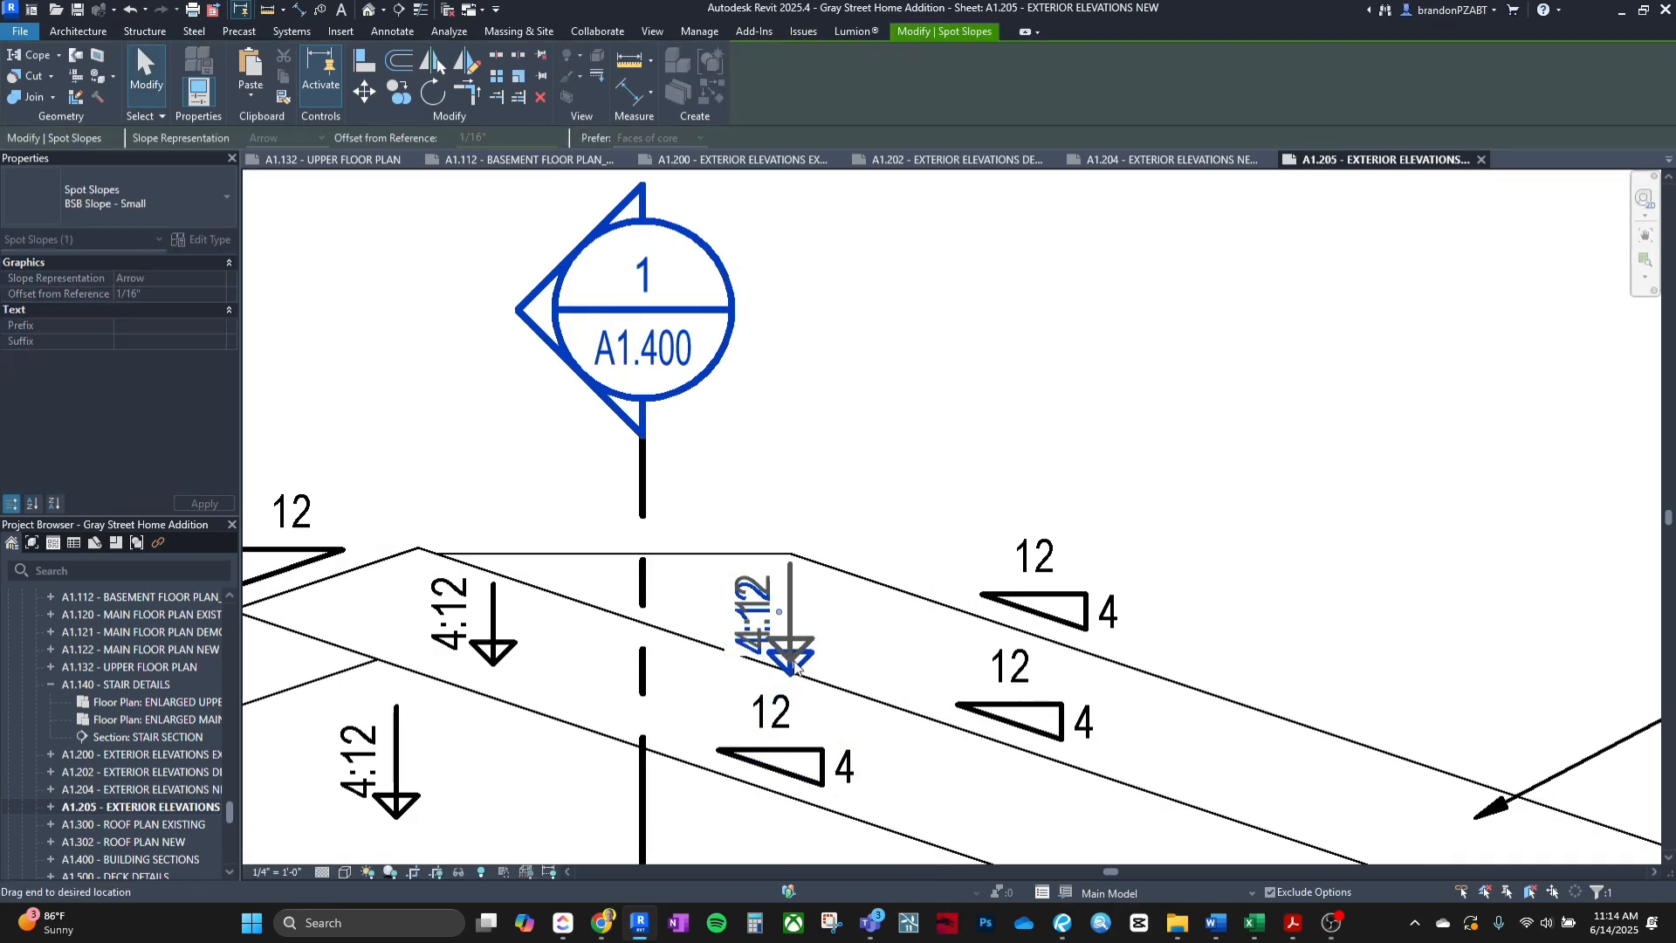
{"action": "left_click", "coordinate": [890, 464]}
{"action": "scroll", "coordinate": [909, 468], "scroll_direction": "down", "scroll_amount": 8}
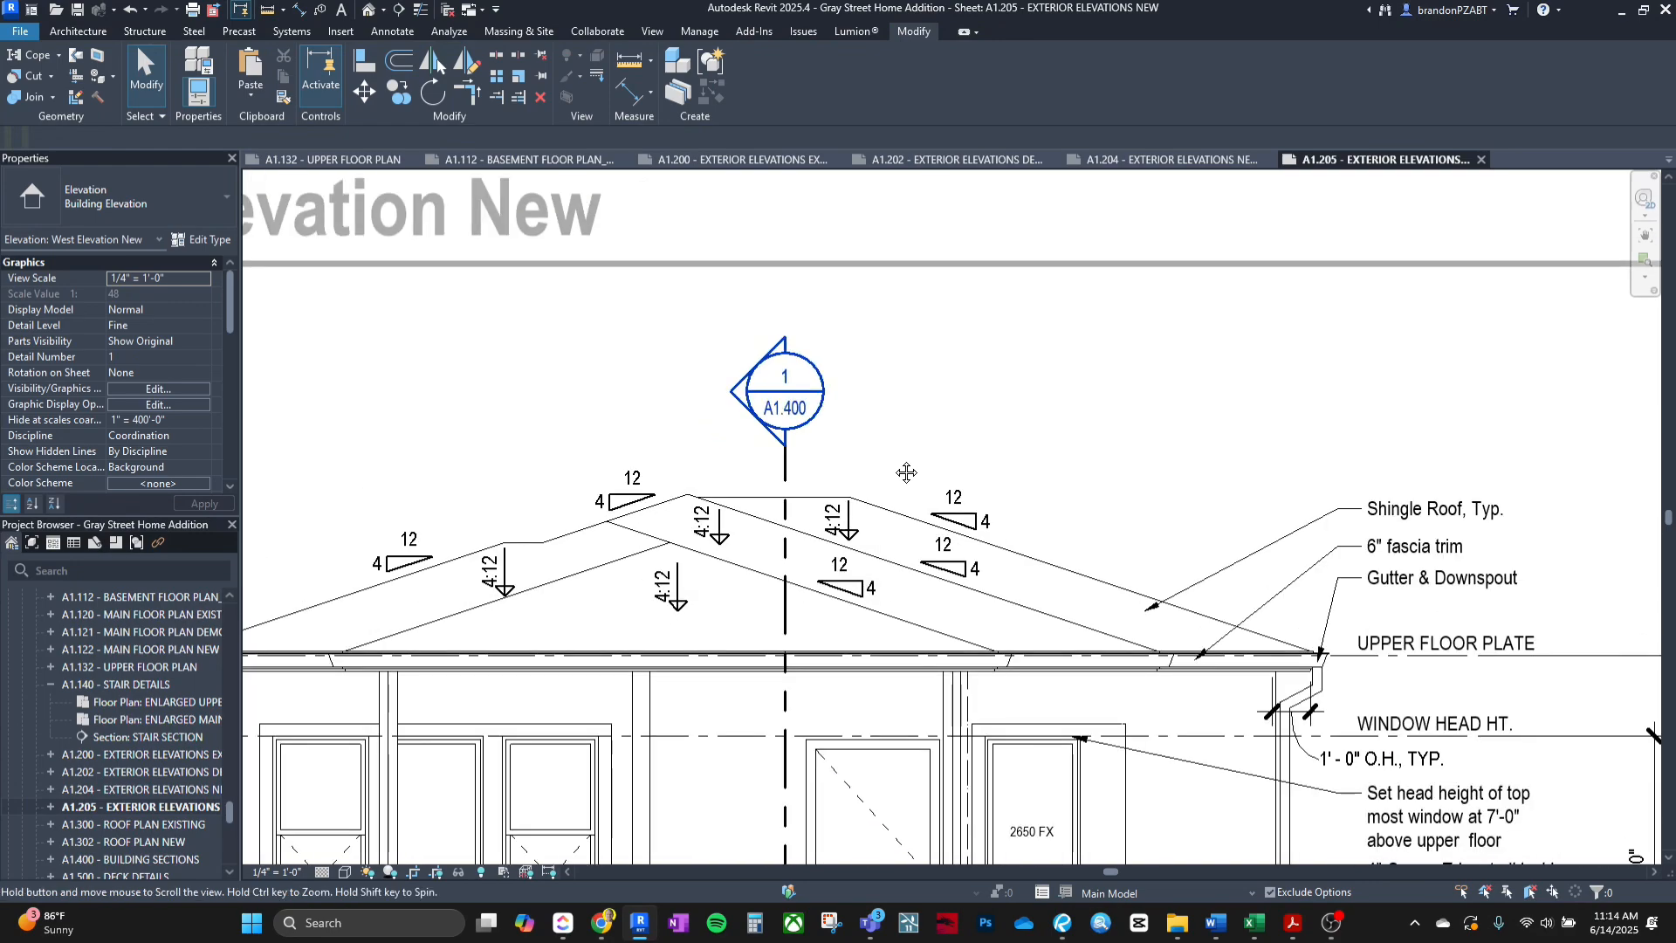
Switch to Bluebeam Revu and review the notes, tags and dimensions across the rest of West Elevation New on A1.205.
{"action": "left_click", "coordinate": [1058, 923]}
{"action": "scroll", "coordinate": [934, 341], "scroll_direction": "down", "scroll_amount": 3}
{"action": "scroll", "coordinate": [934, 341], "scroll_direction": "up", "scroll_amount": 2}
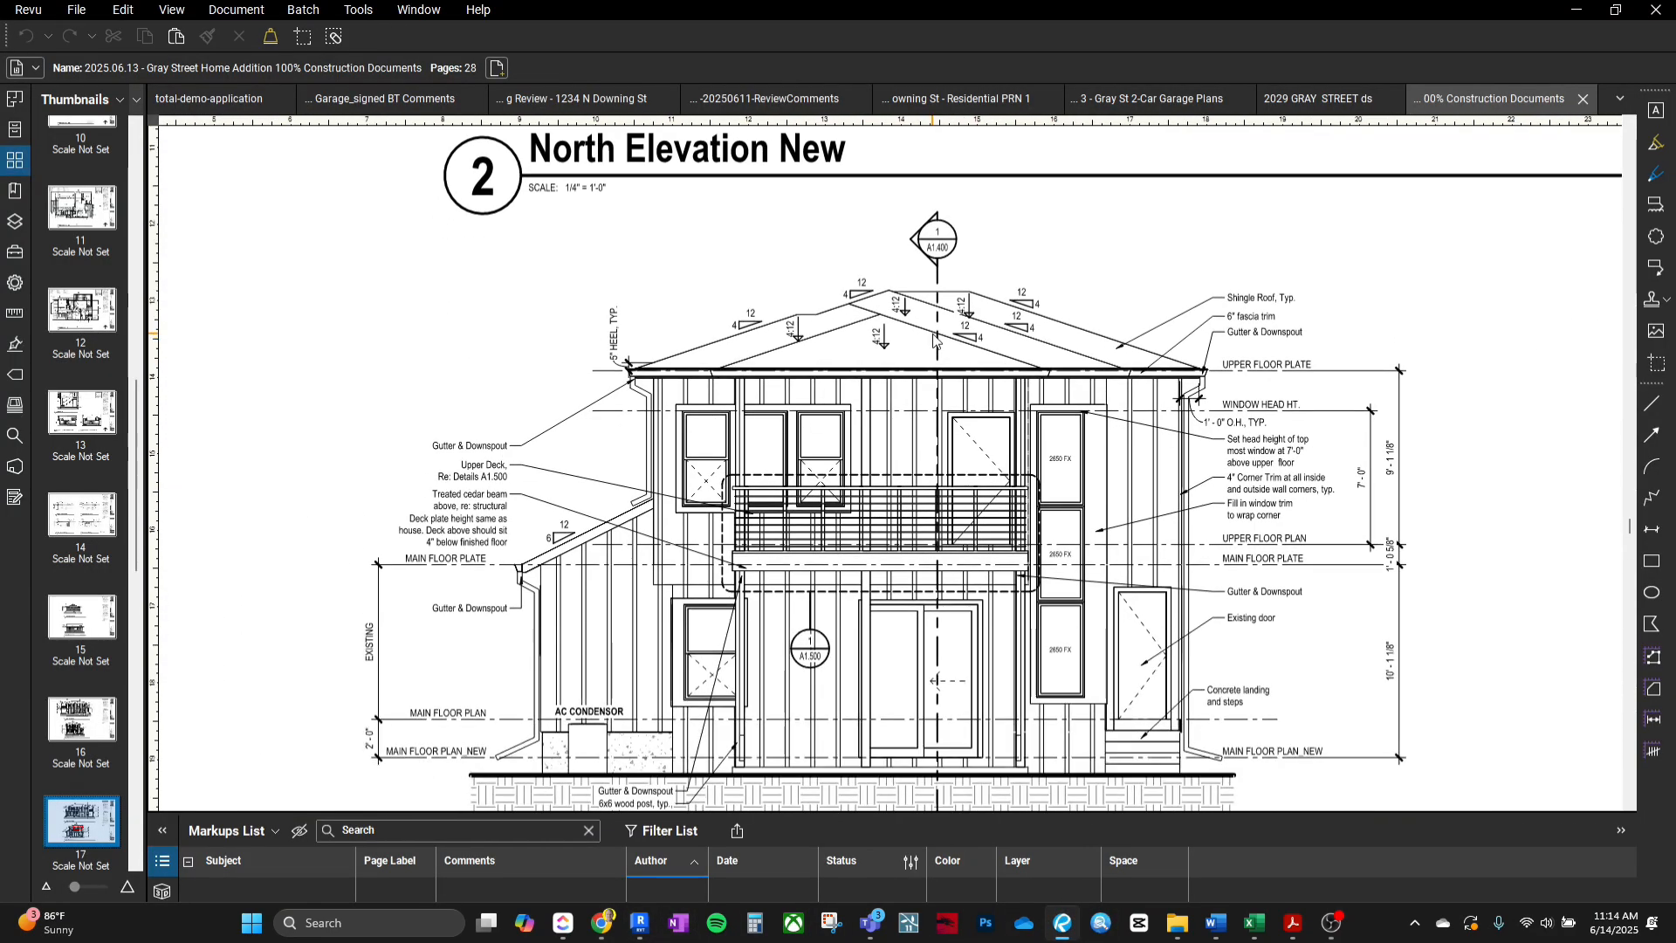
{"action": "scroll", "coordinate": [934, 340], "scroll_direction": "down", "scroll_amount": 3}
{"action": "middle_click_drag", "start_coordinate": [992, 408], "coordinate": [987, 554]}
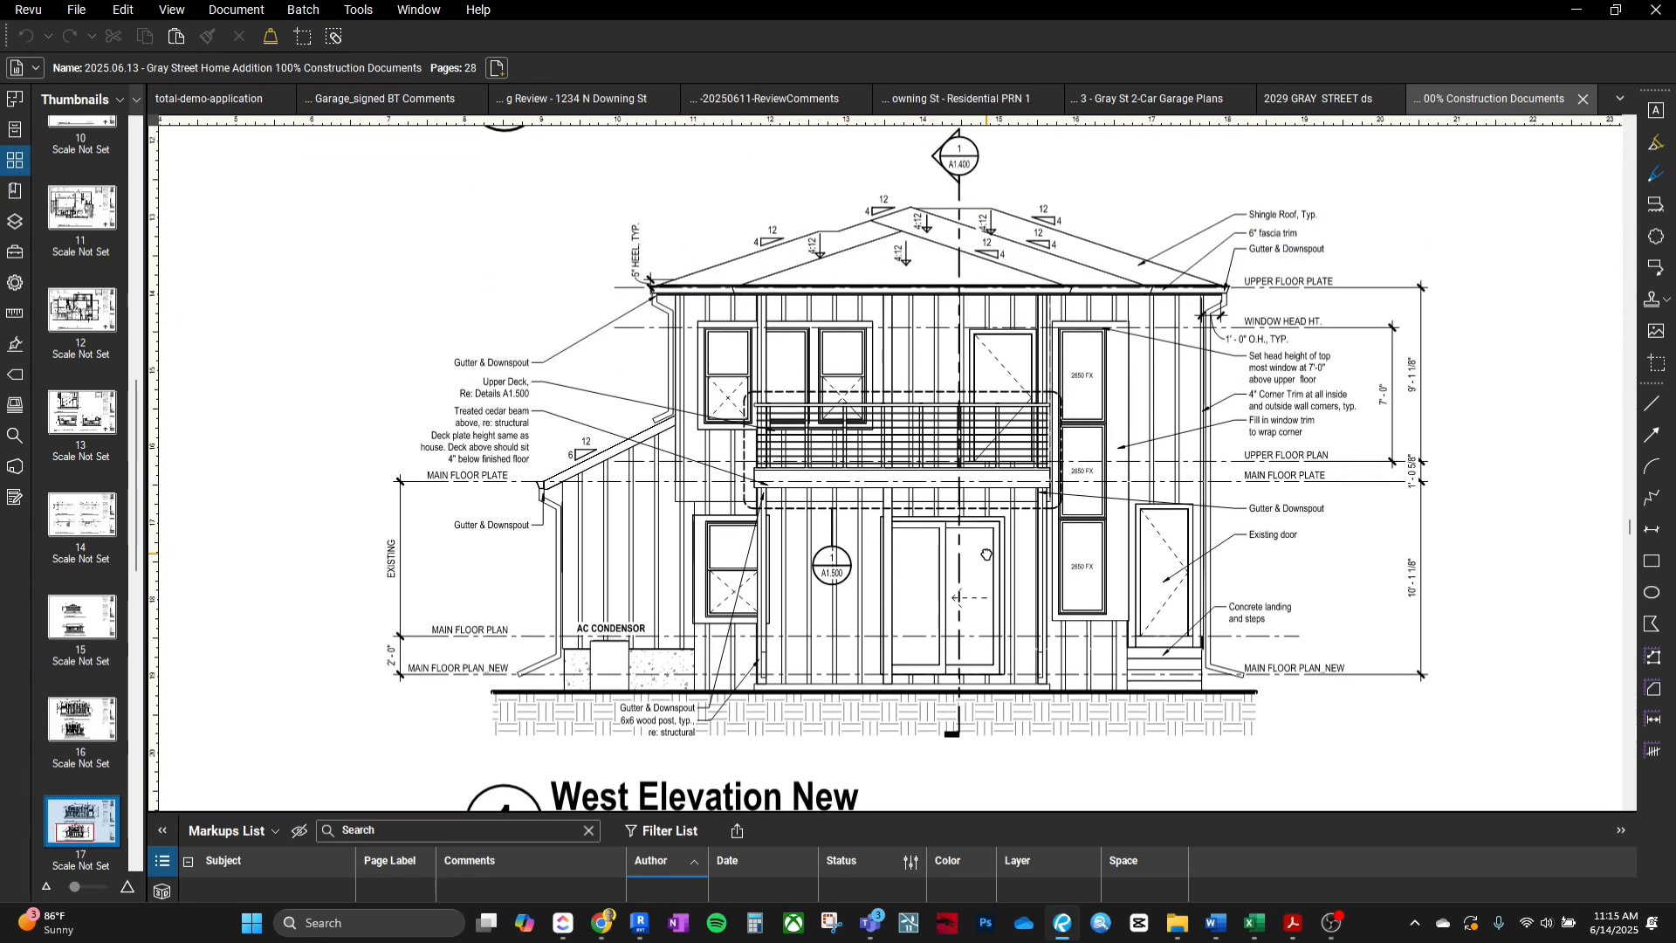
{"action": "scroll", "coordinate": [989, 562], "scroll_direction": "down", "scroll_amount": 4}
{"action": "scroll", "coordinate": [984, 548], "scroll_direction": "down", "scroll_amount": 3}
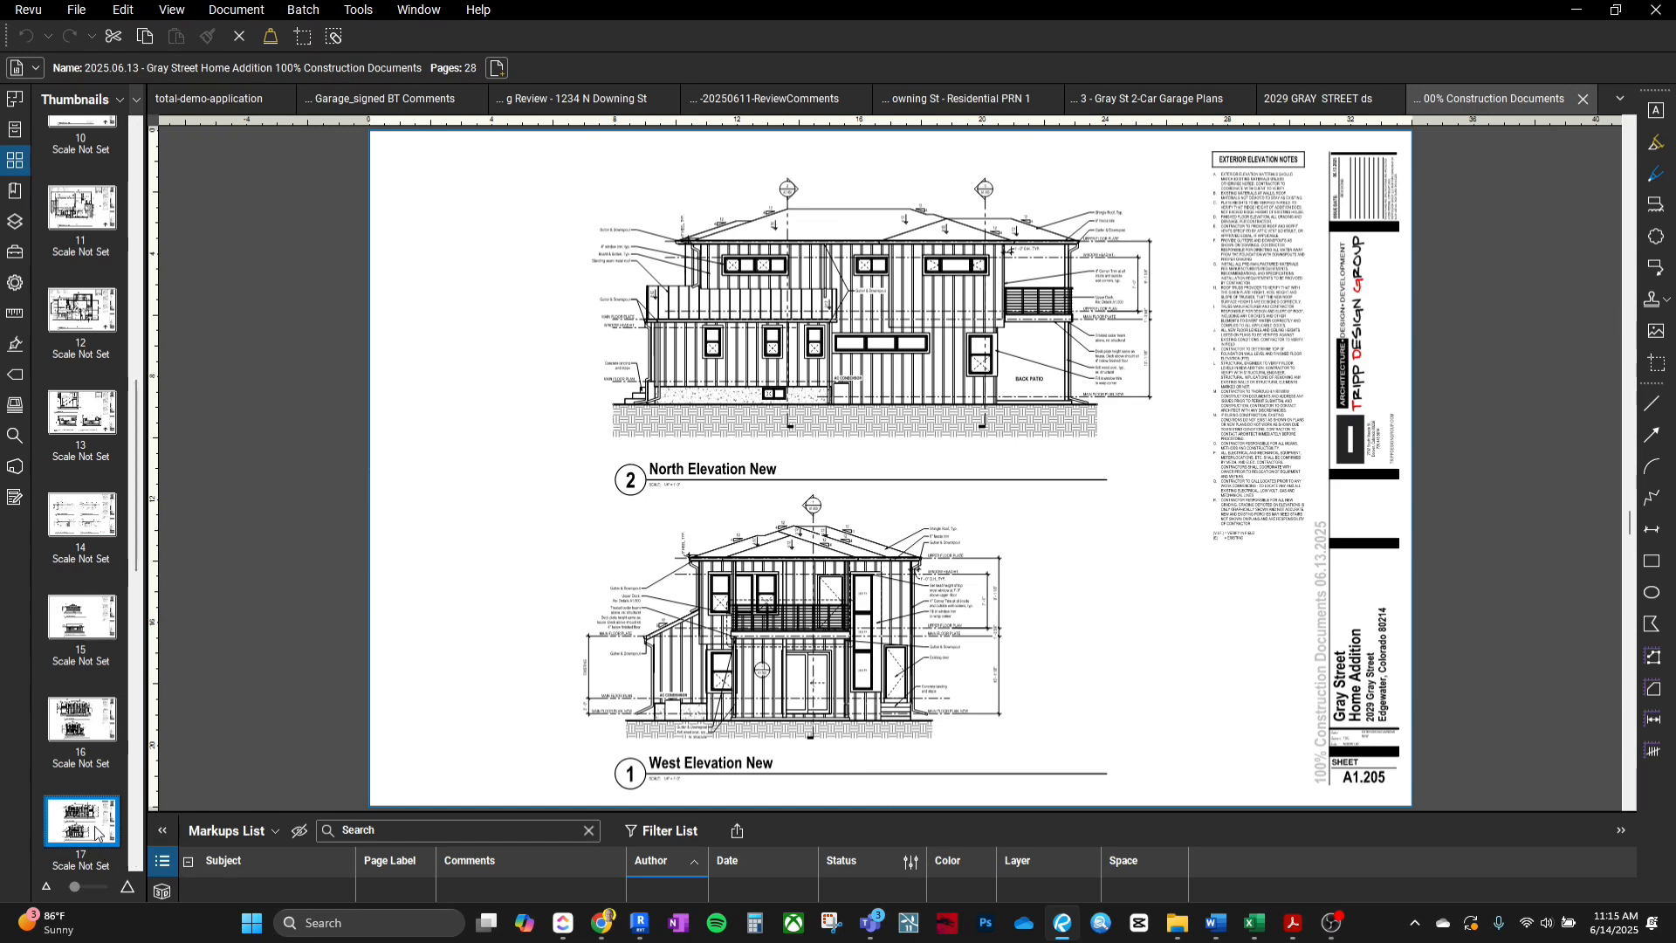
Go to the A1.300 page and review the slope, gutter and downspout annotations on Roof Plan New Existing.
{"action": "key", "text": "Down"}
{"action": "scroll", "coordinate": [697, 803], "scroll_direction": "up", "scroll_amount": 1}
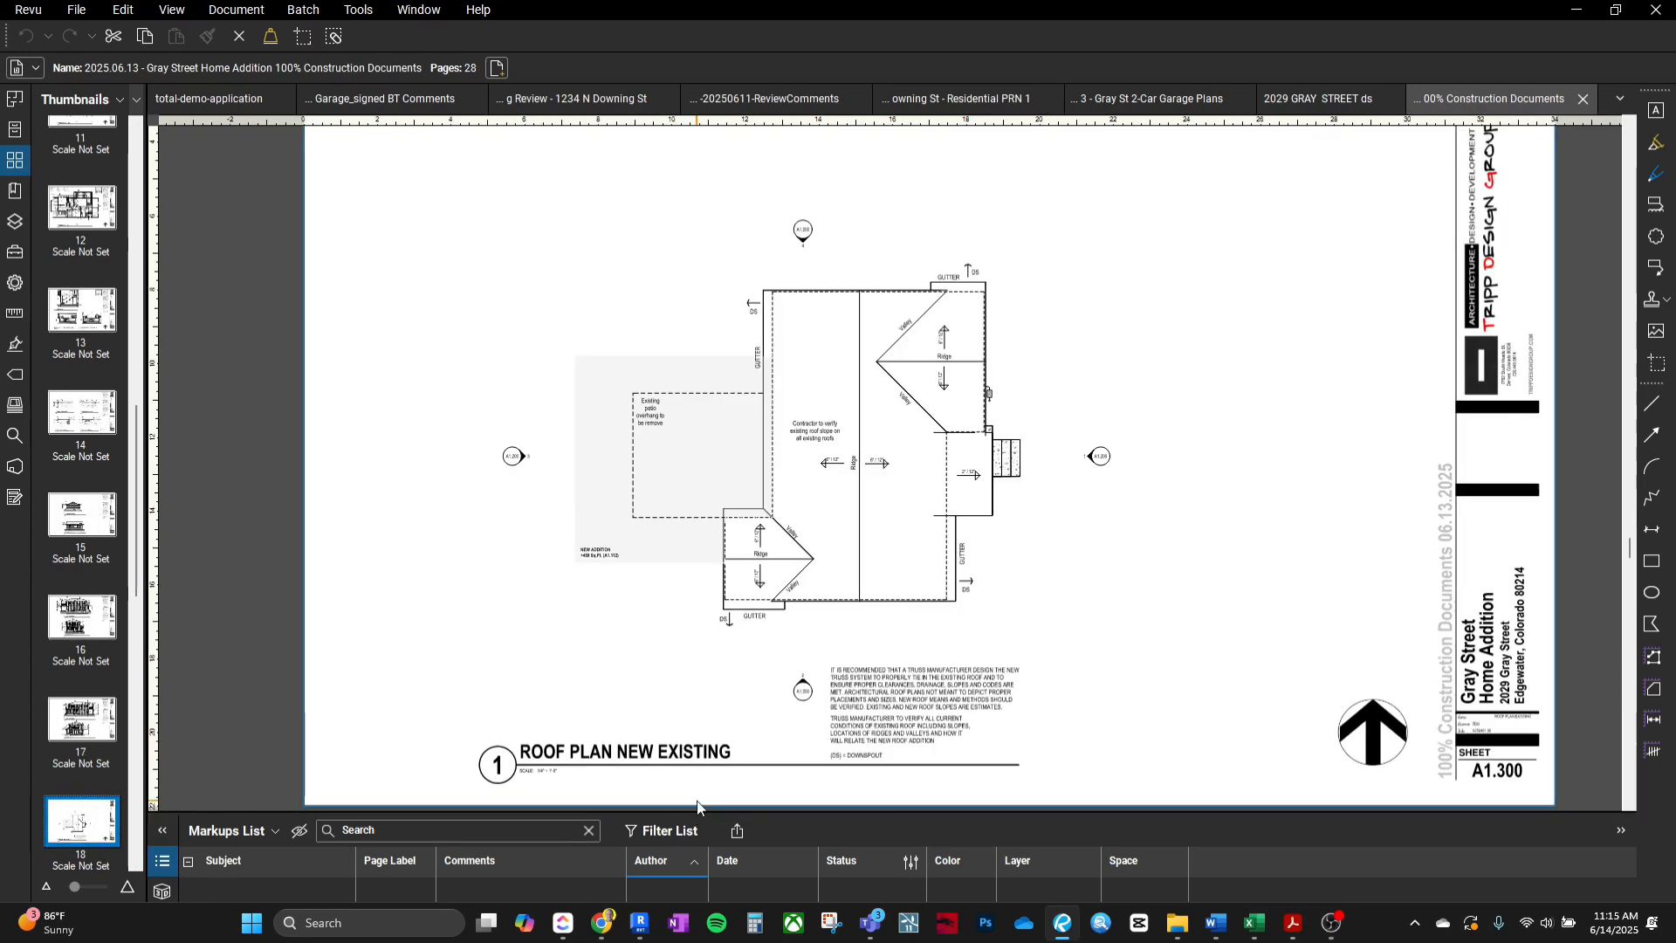
{"action": "scroll", "coordinate": [725, 686], "scroll_direction": "up", "scroll_amount": 1}
{"action": "scroll", "coordinate": [734, 649], "scroll_direction": "up", "scroll_amount": 1}
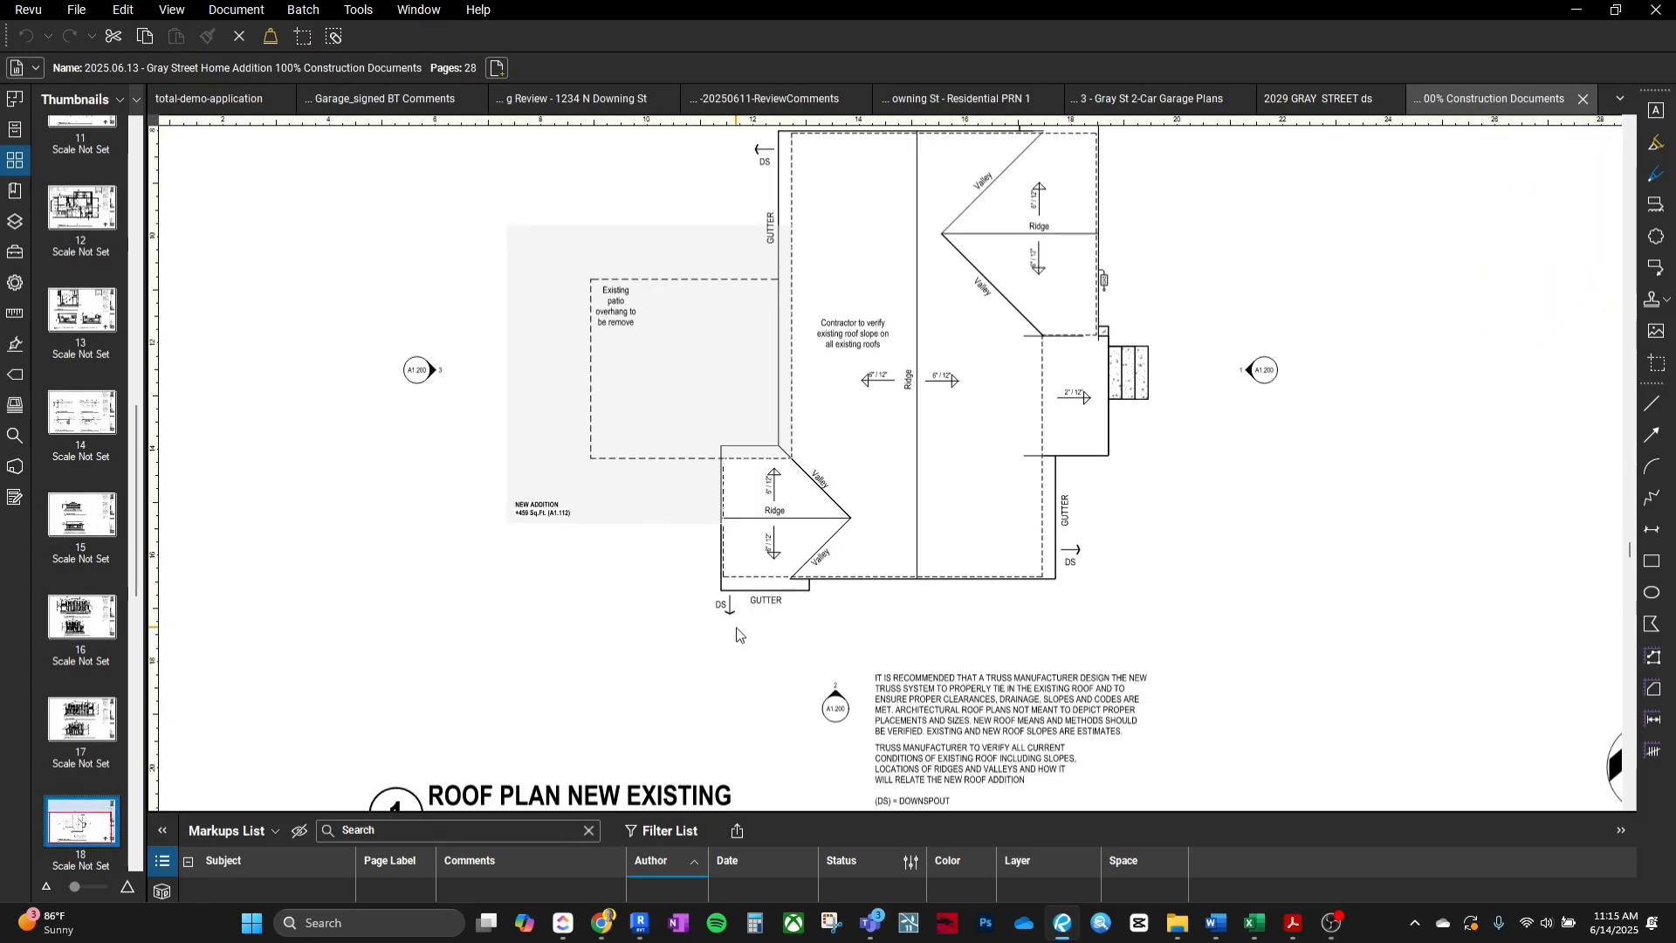
{"action": "middle_click_drag", "start_coordinate": [734, 649], "coordinate": [725, 694]}
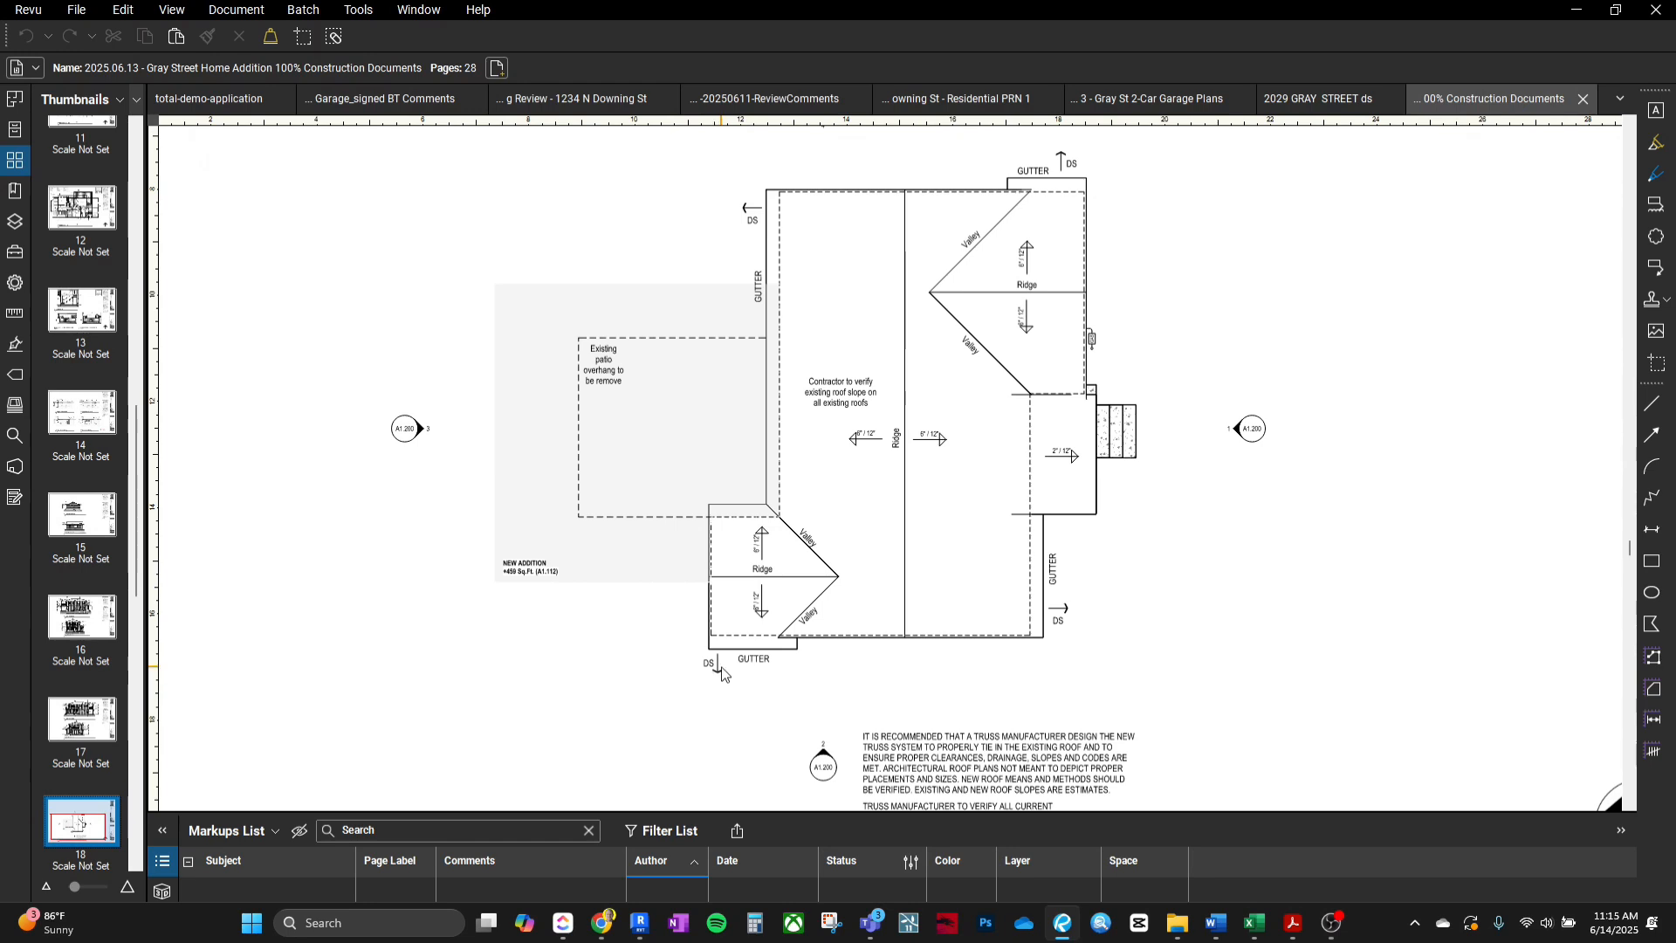
{"action": "scroll", "coordinate": [777, 618], "scroll_direction": "down", "scroll_amount": 3}
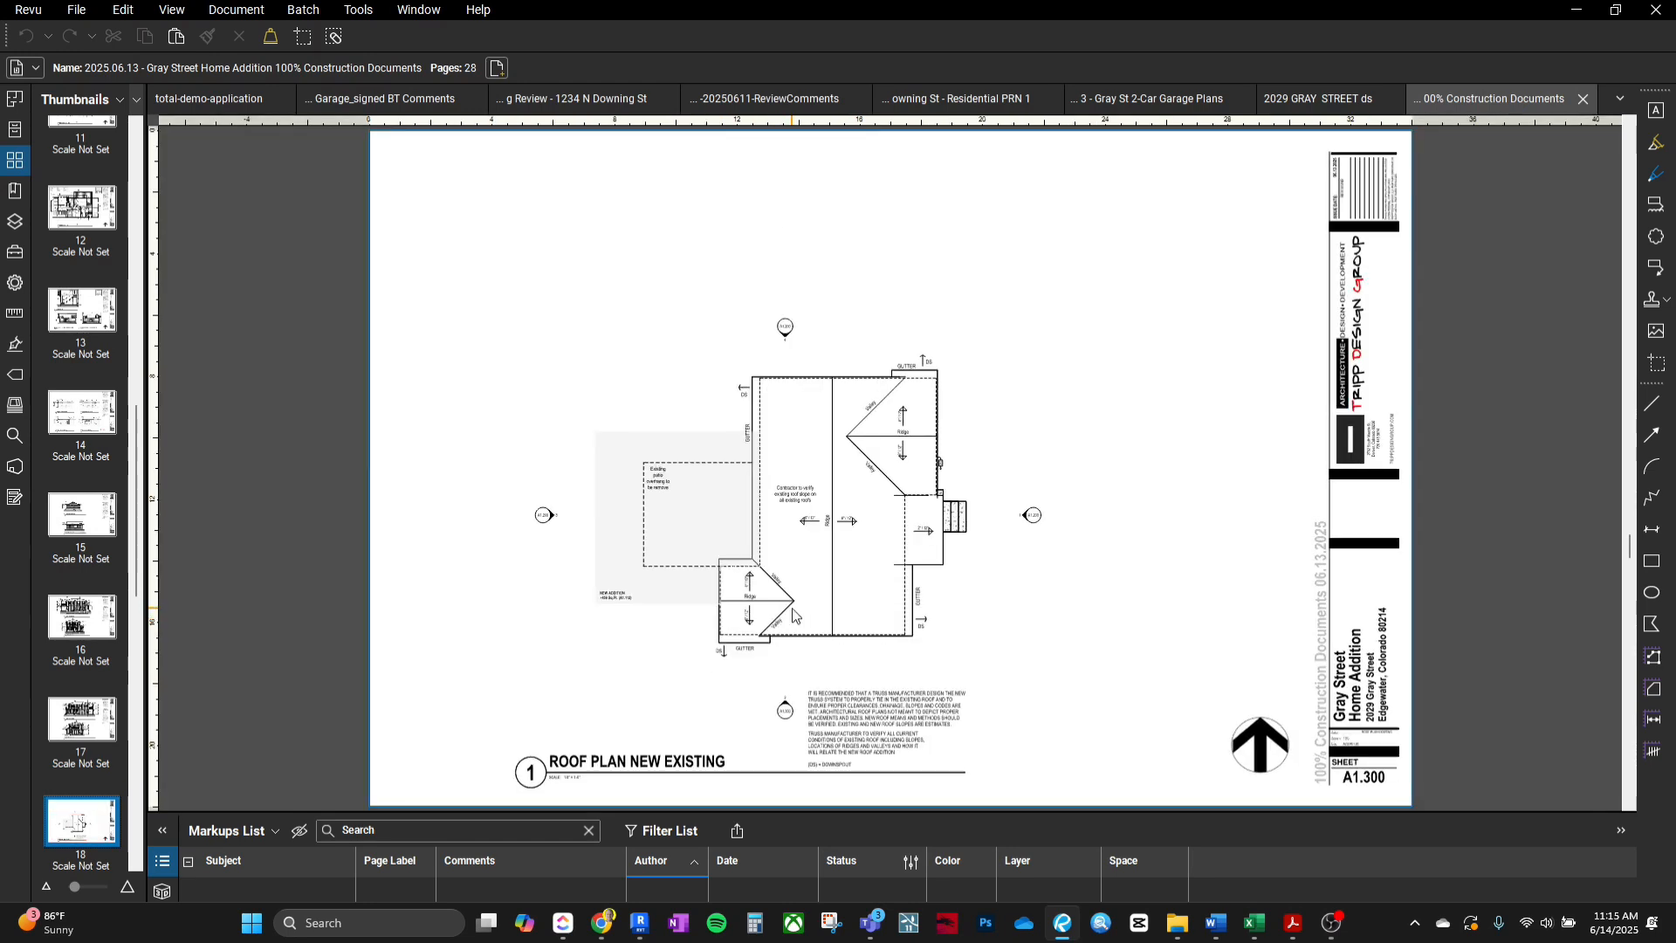
Page back through the elevation pages to A1.200, then forward again to compare them with roof plans A1.300 and A1.302.
{"action": "left_click", "coordinate": [98, 817]}
{"action": "key", "text": "Up"}
{"action": "key", "text": "Up"}
{"action": "key", "text": "Up"}
{"action": "key", "text": "Up"}
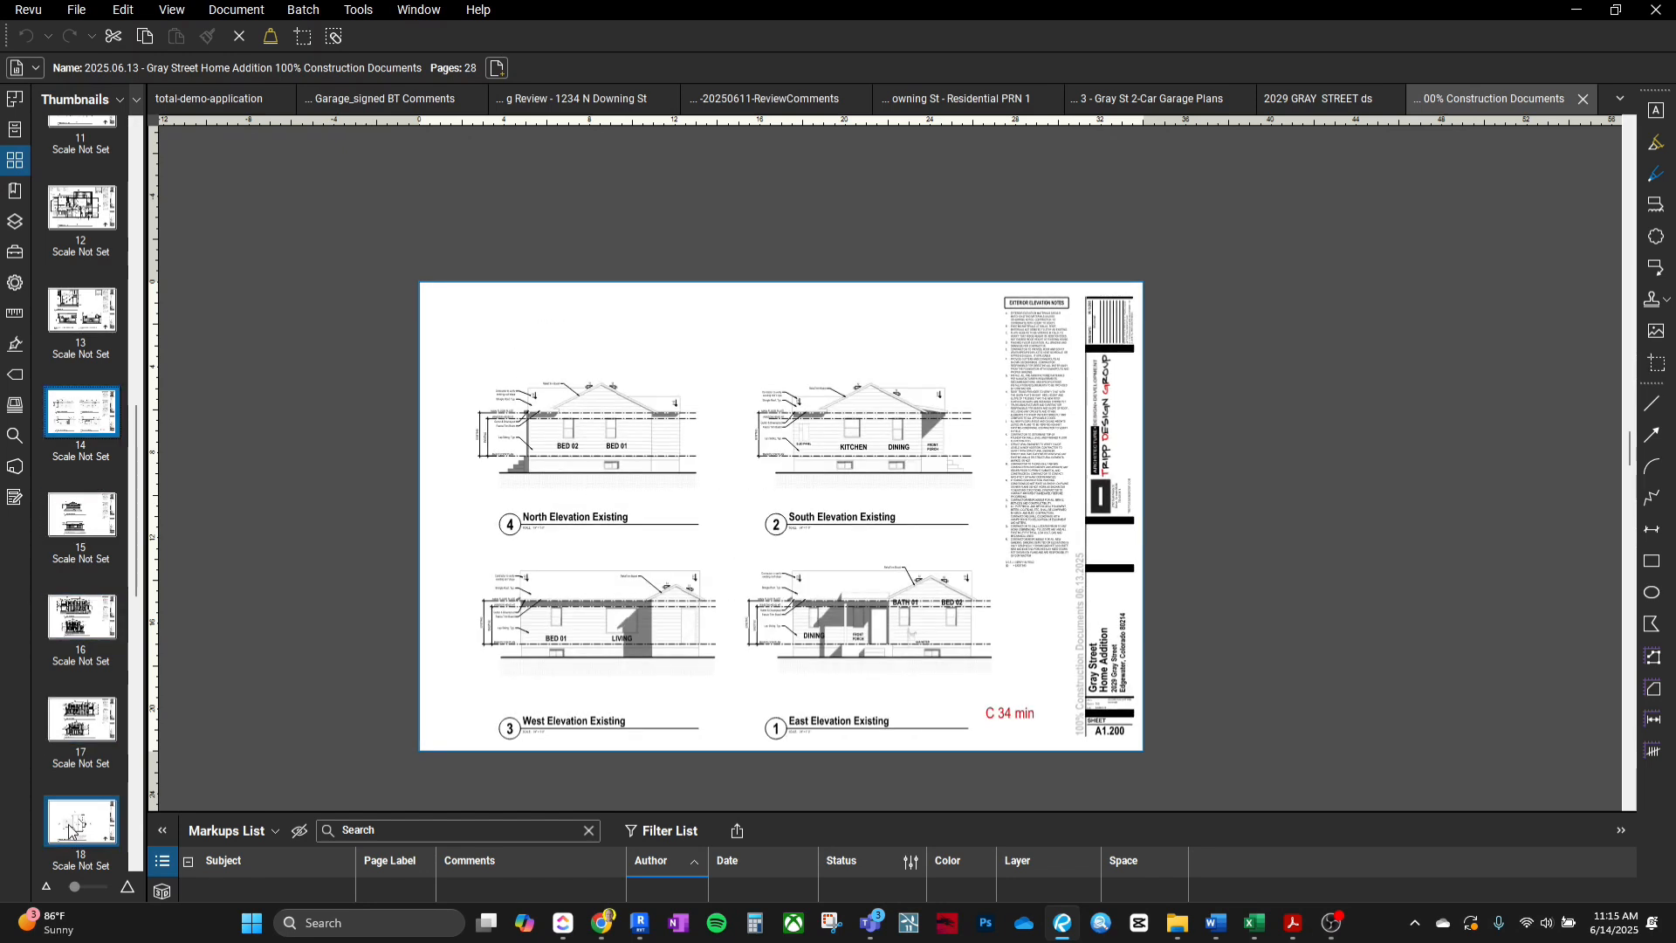
{"action": "key", "text": "Down"}
{"action": "key", "text": "Down"}
{"action": "key", "text": "Down"}
{"action": "key", "text": "Down"}
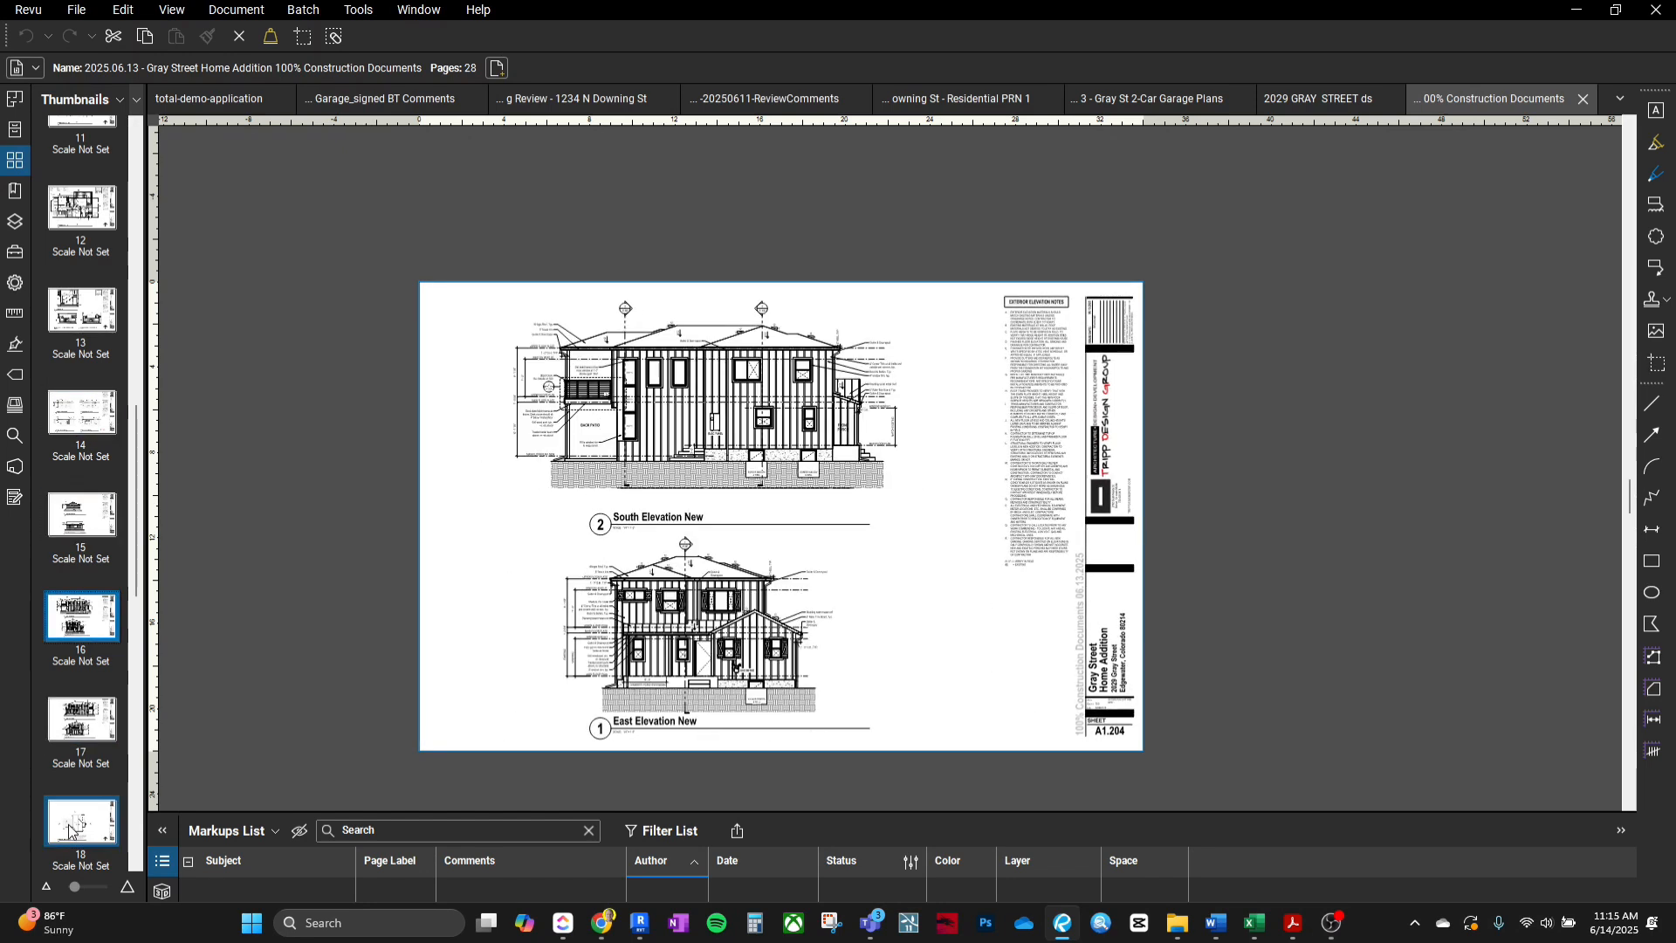
{"action": "key", "text": "Down"}
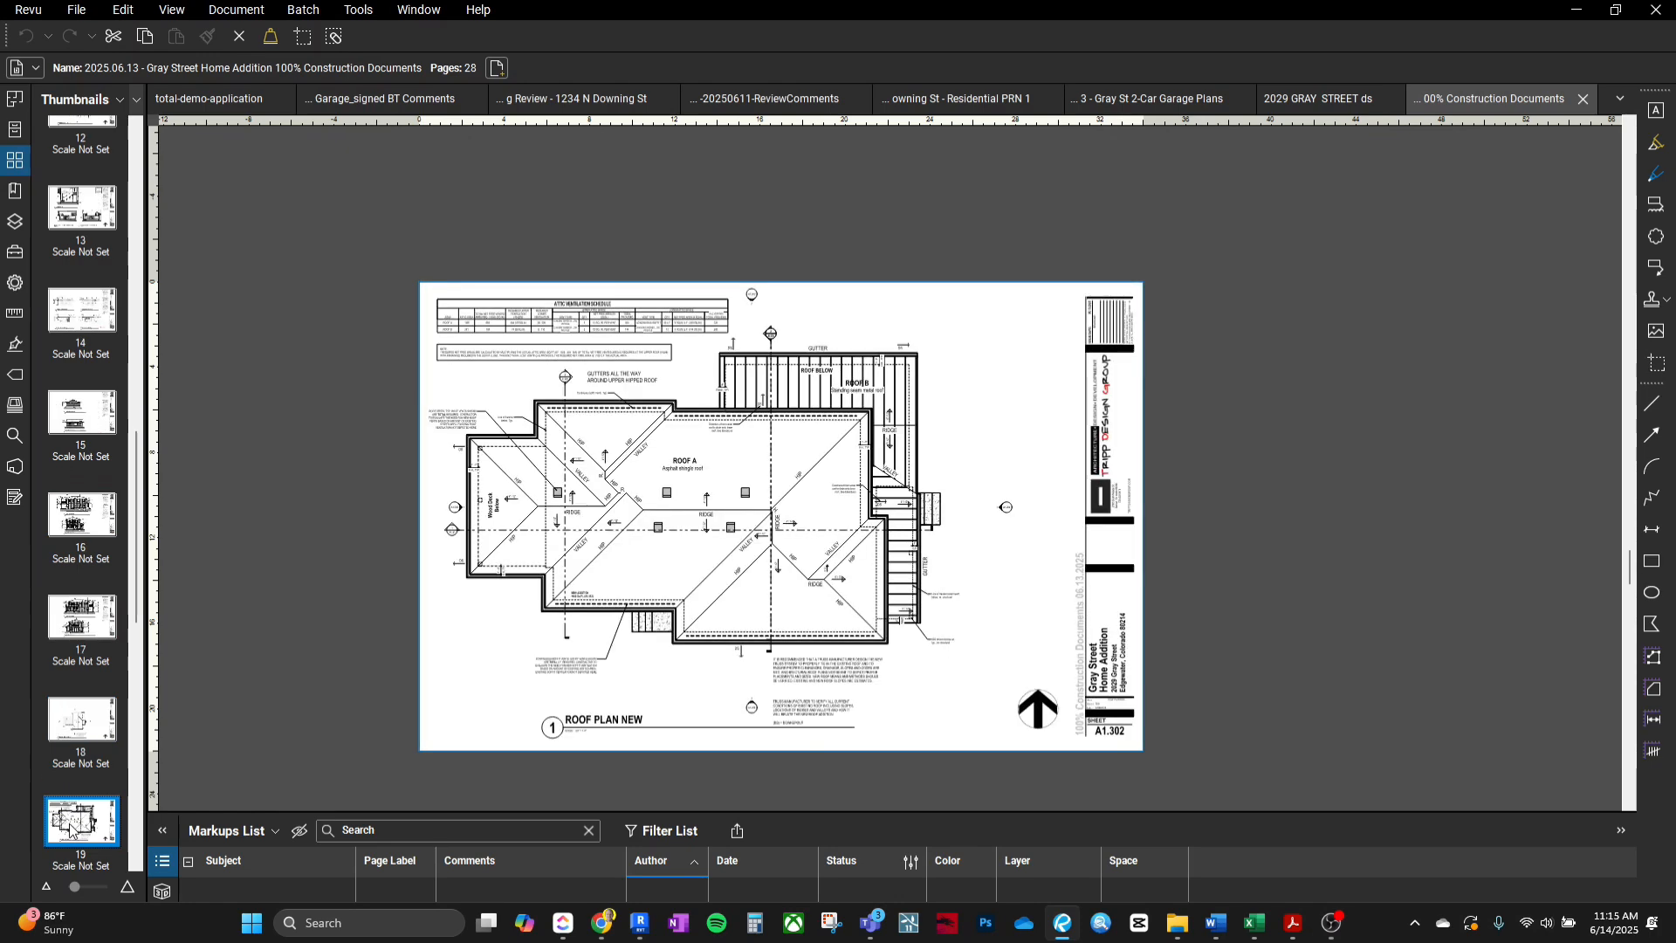
{"action": "key", "text": "Up"}
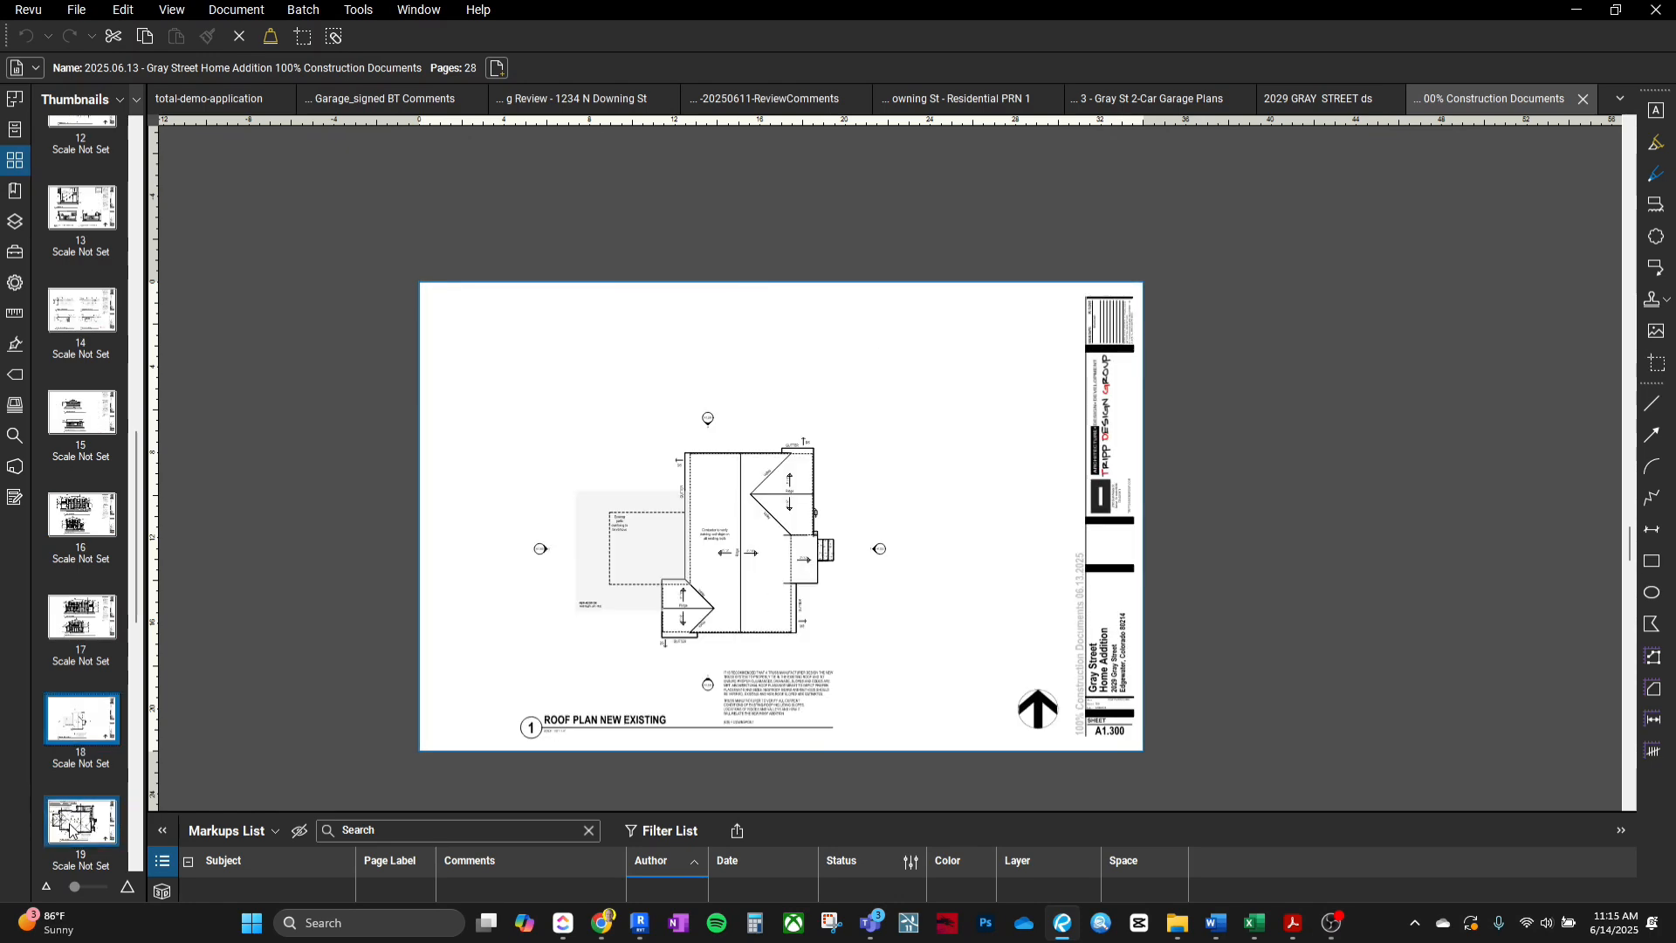
Go to the A1.302 page and review Roof Plan New, looking closely at the slope arrows around the Roof A ridge and section line.
{"action": "left_click", "coordinate": [70, 828]}
{"action": "scroll", "coordinate": [495, 542], "scroll_direction": "up", "scroll_amount": 6}
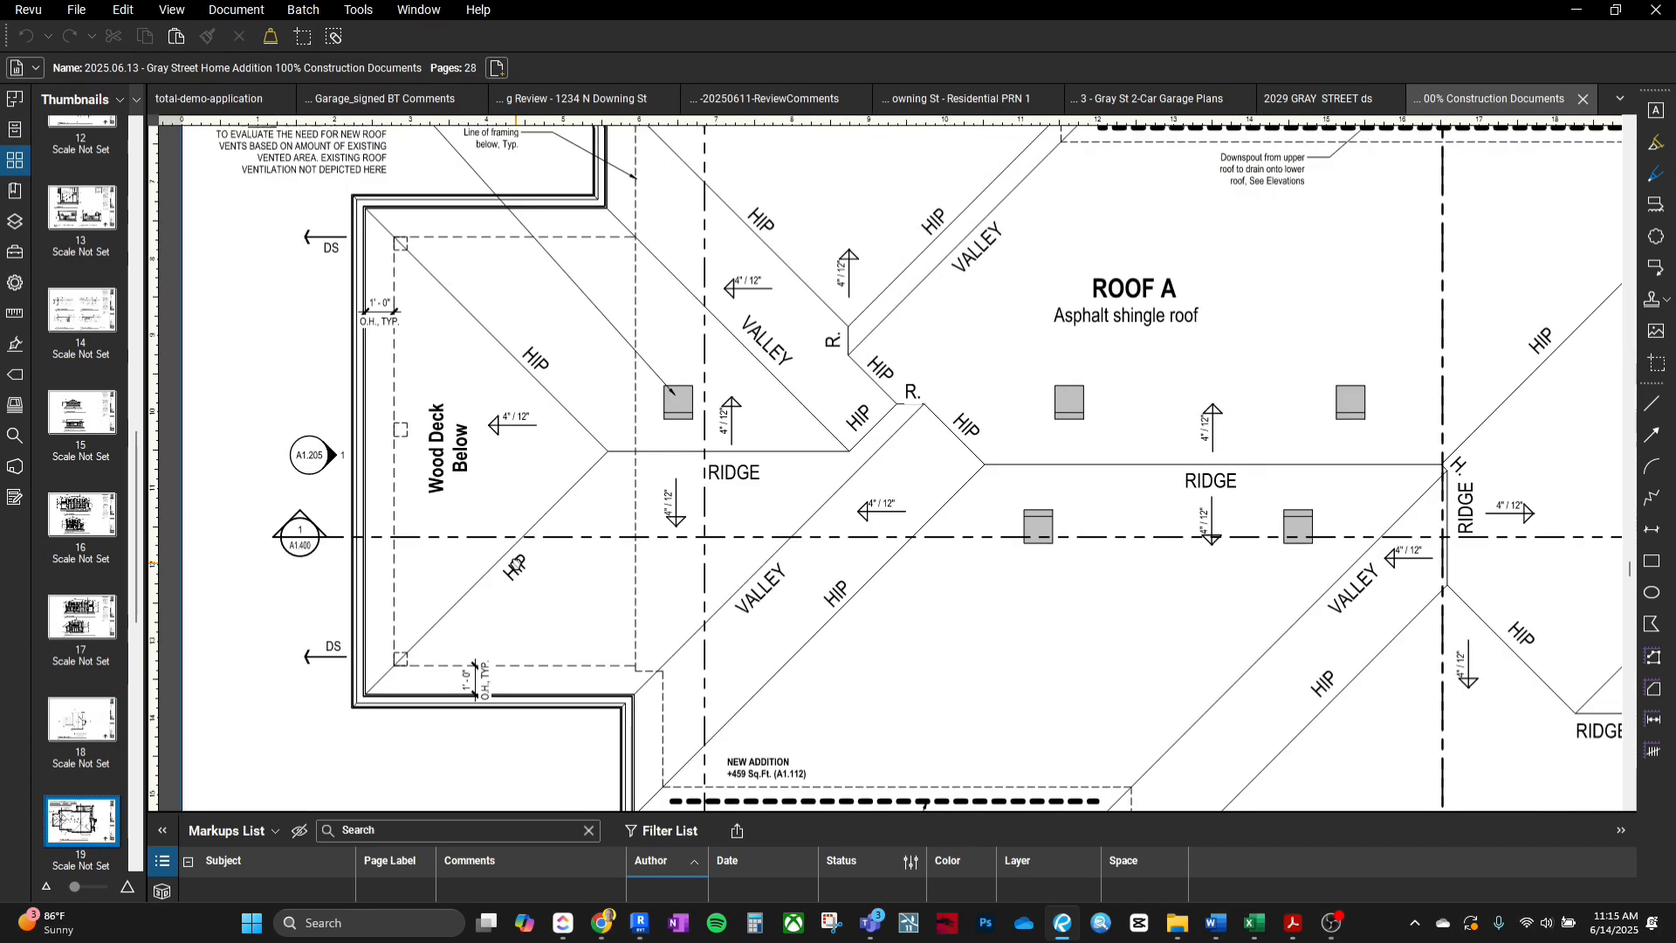
{"action": "scroll", "coordinate": [521, 569], "scroll_direction": "down", "scroll_amount": 1}
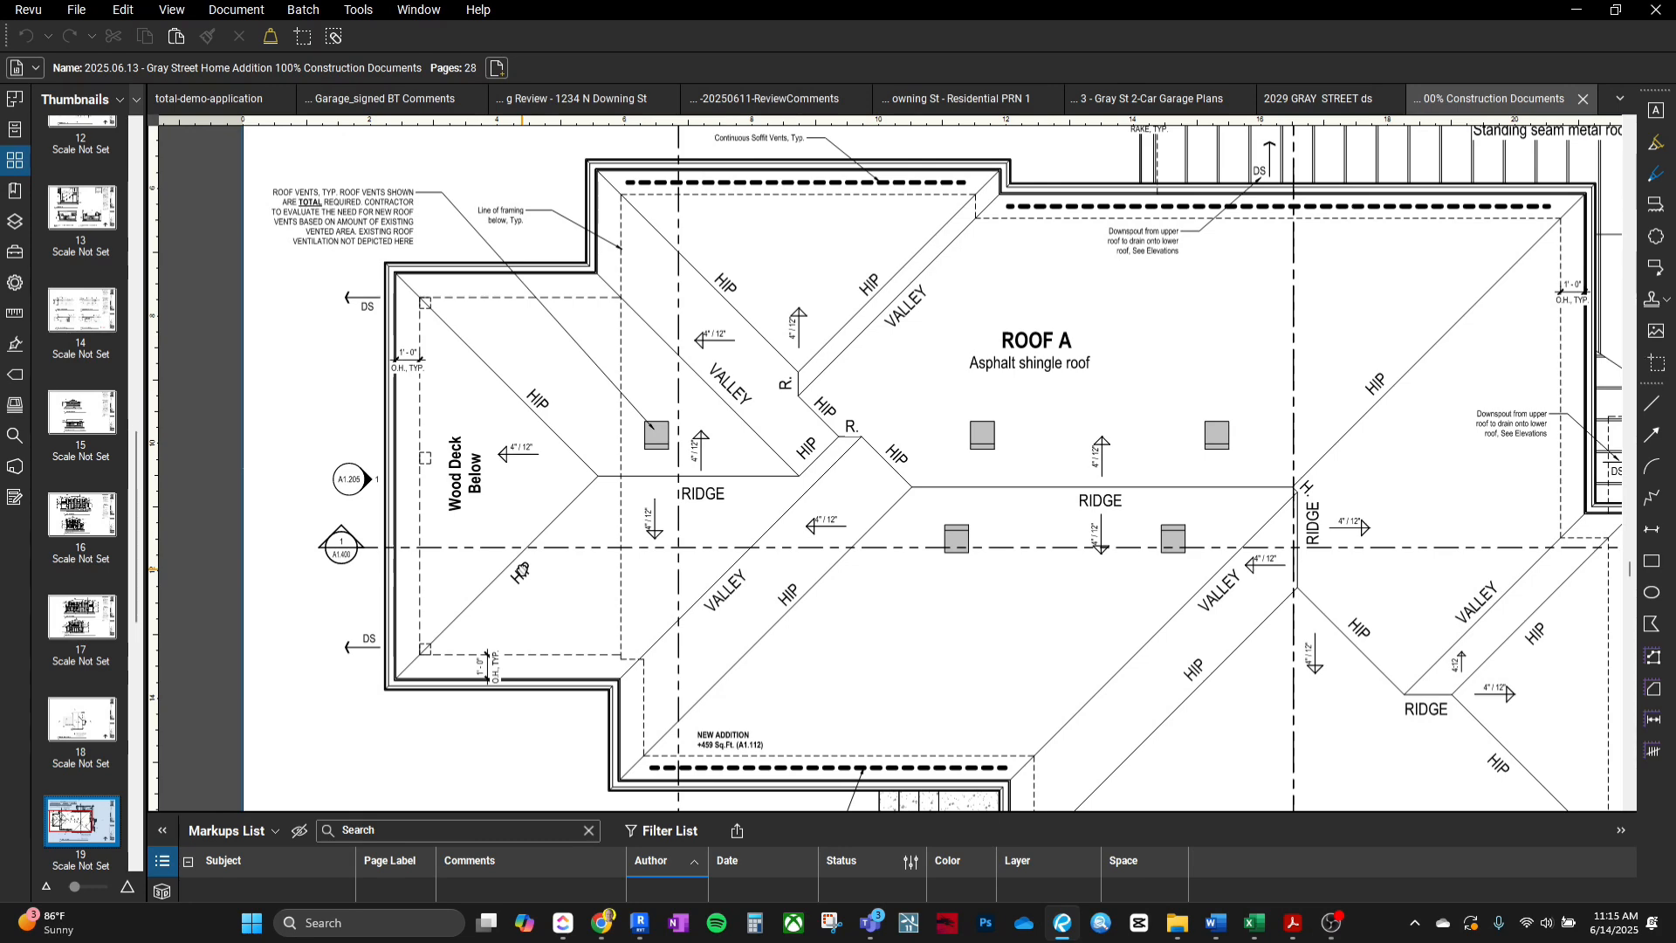
{"action": "scroll", "coordinate": [523, 577], "scroll_direction": "down", "scroll_amount": 1}
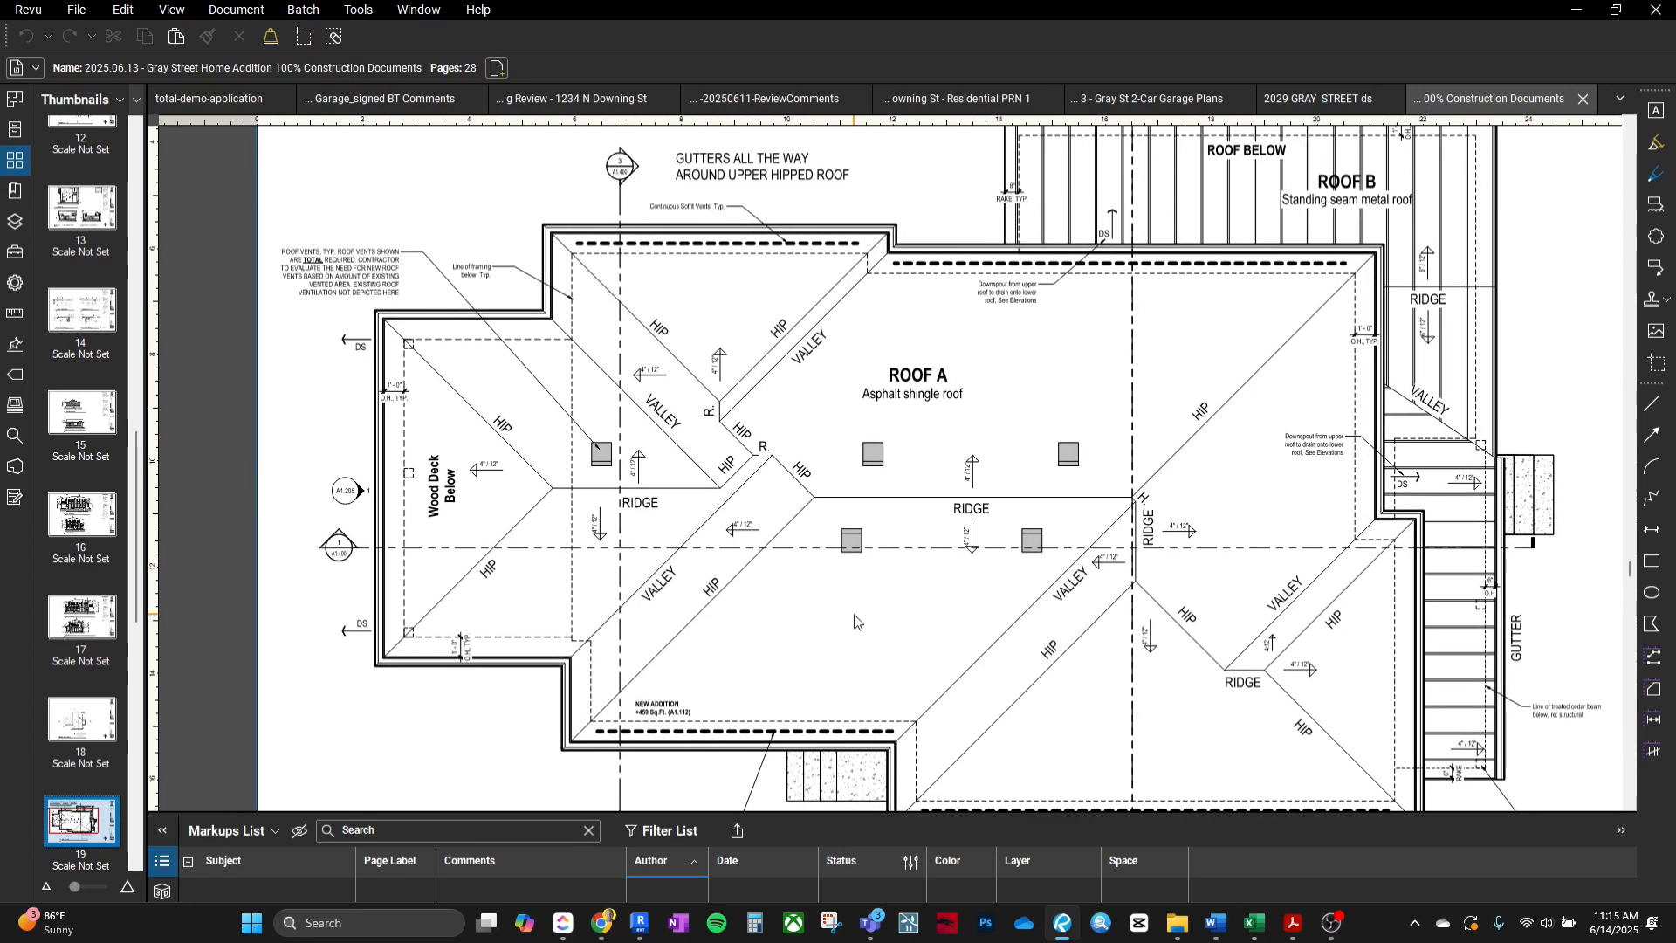
{"action": "scroll", "coordinate": [957, 578], "scroll_direction": "up", "scroll_amount": 4}
{"action": "scroll", "coordinate": [960, 576], "scroll_direction": "up", "scroll_amount": 1}
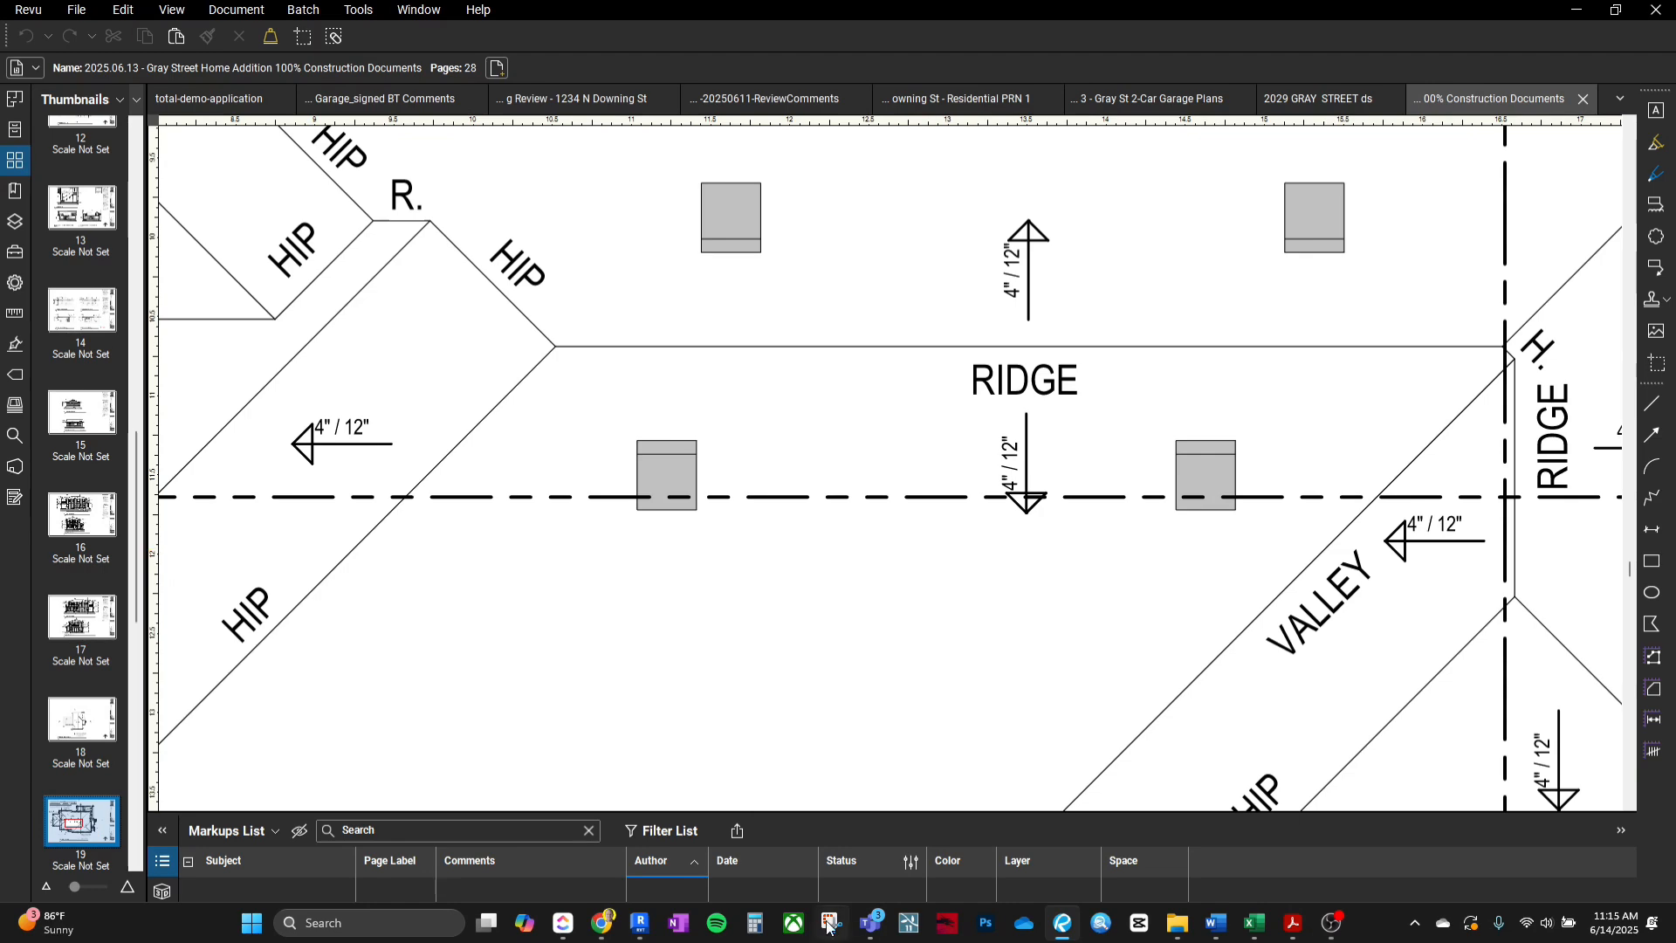
Switch to Revit, open sheet A1.302, activate Roof Plan New and move the 4"/12" spot slope below Roof A's central ridge up off the section line.
{"action": "left_click", "coordinate": [637, 924]}
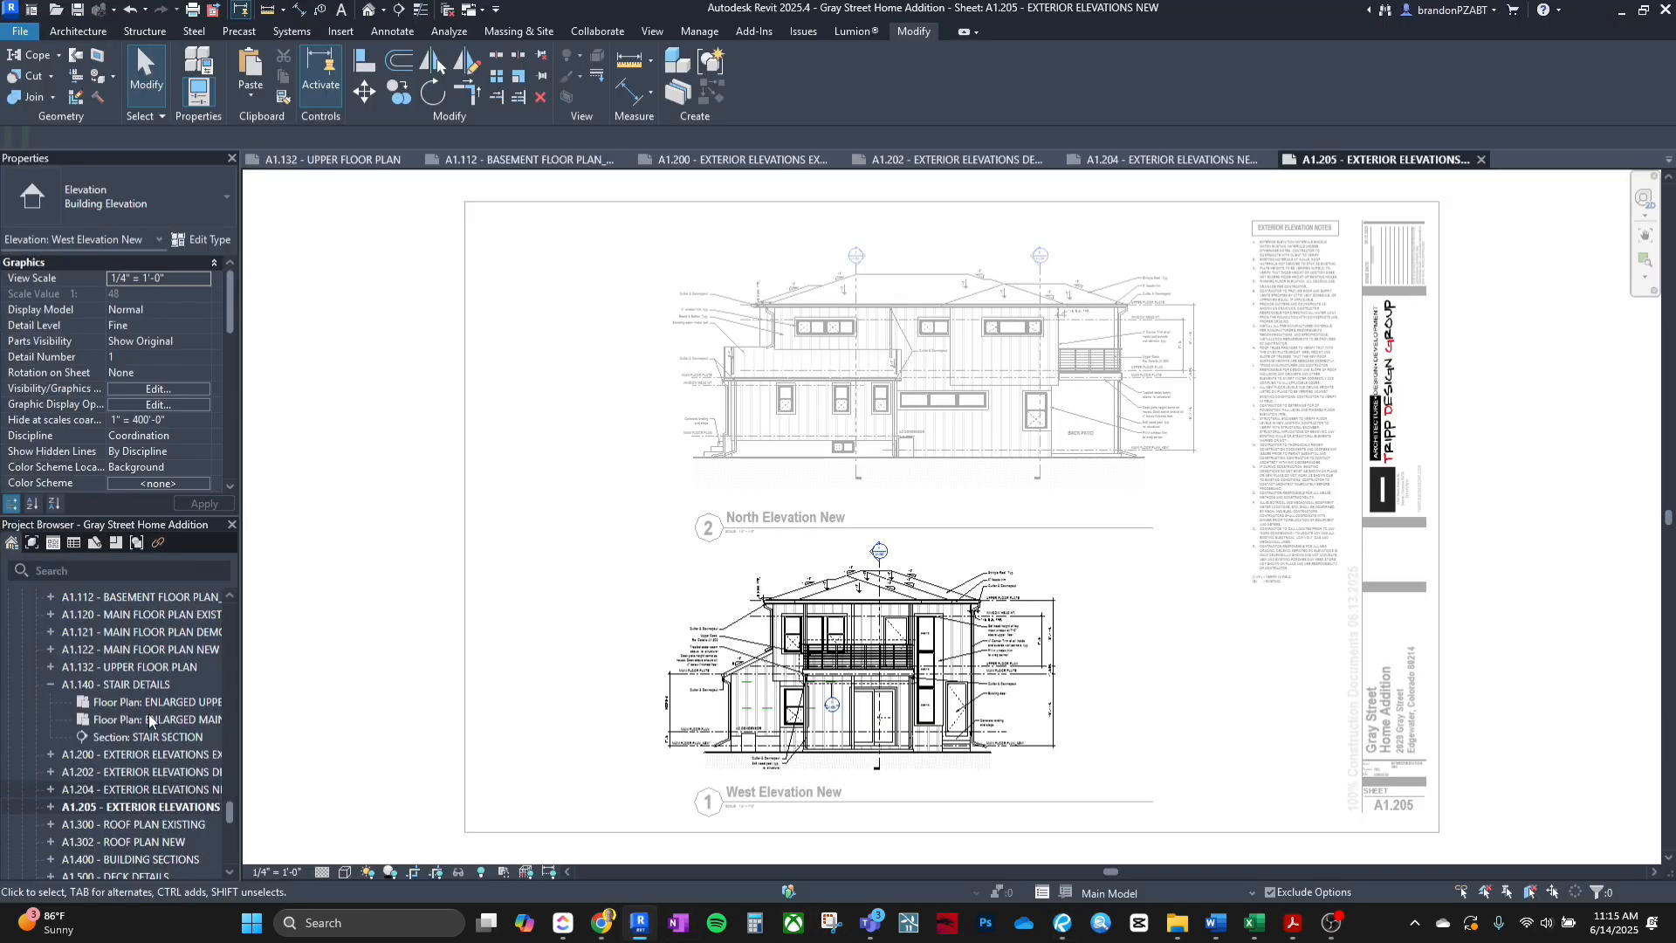
{"action": "double_click", "coordinate": [151, 842]}
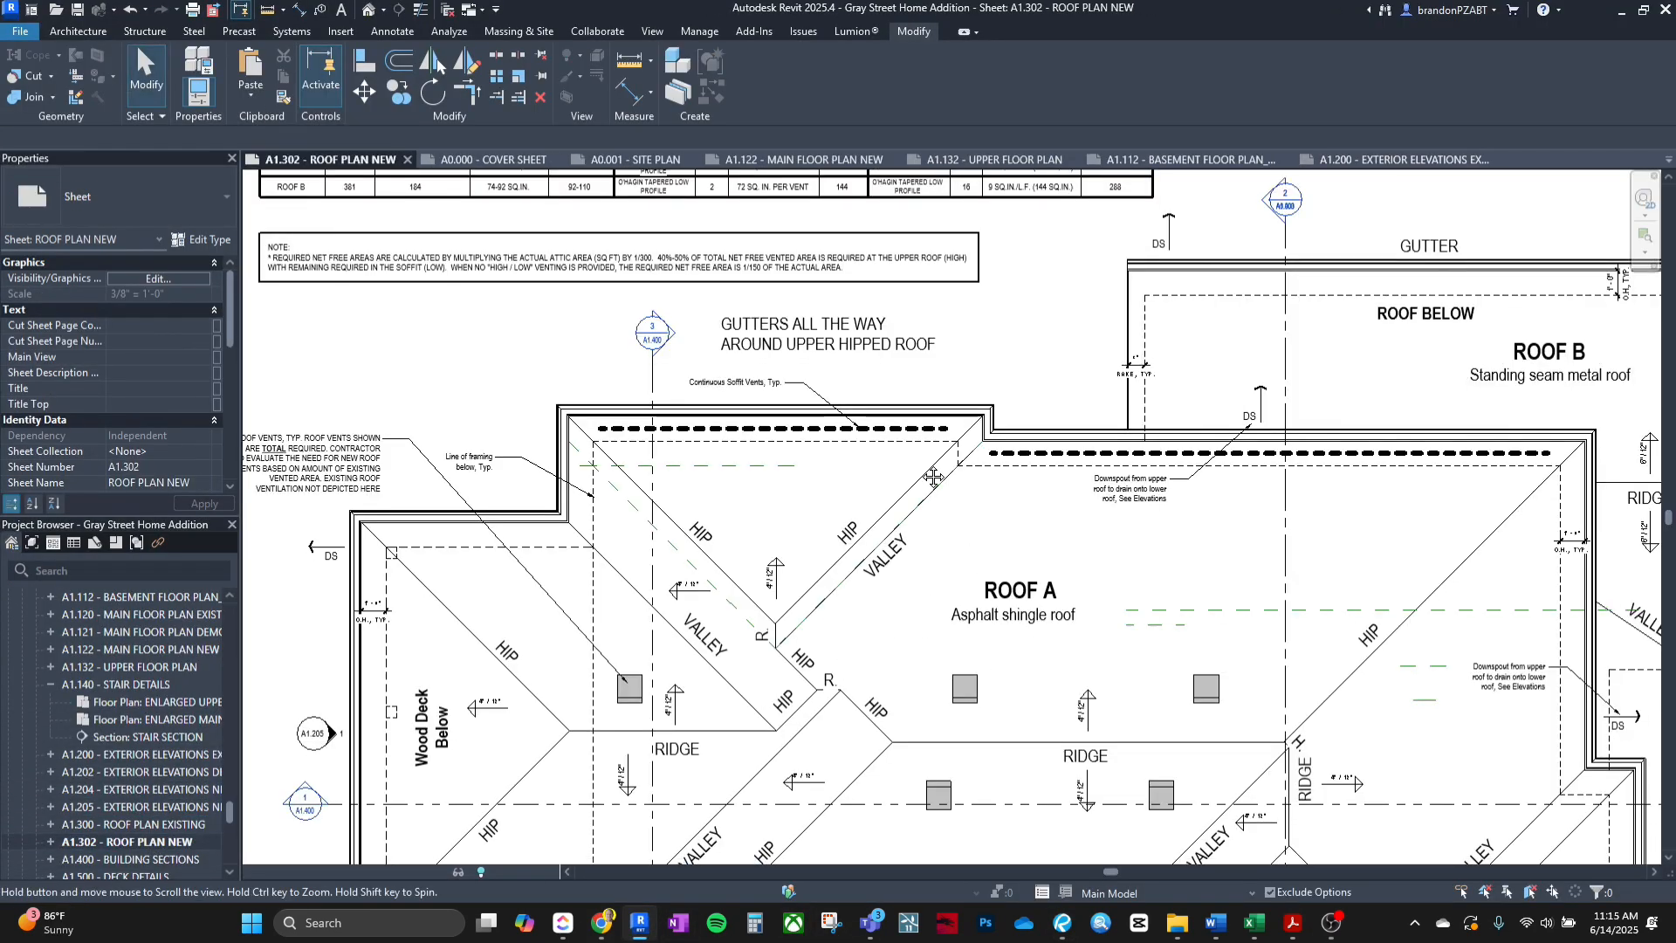
{"action": "scroll", "coordinate": [998, 627], "scroll_direction": "up", "scroll_amount": 3}
{"action": "double_click", "coordinate": [965, 506]}
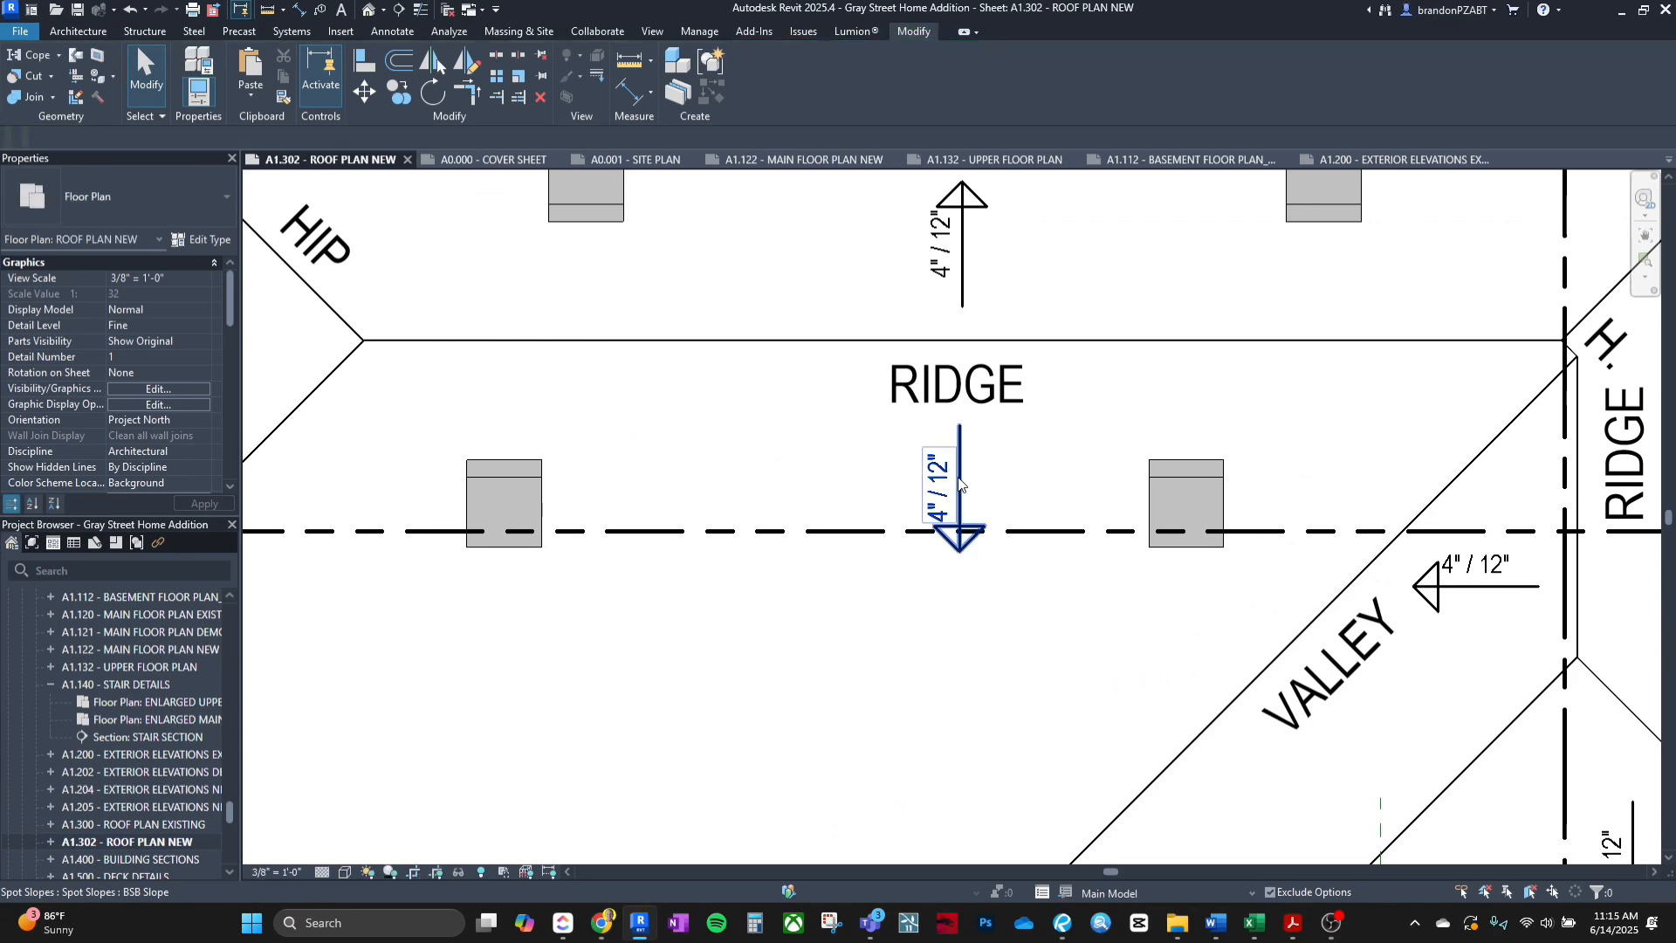
{"action": "left_click_drag", "start_coordinate": [960, 555], "coordinate": [959, 520]}
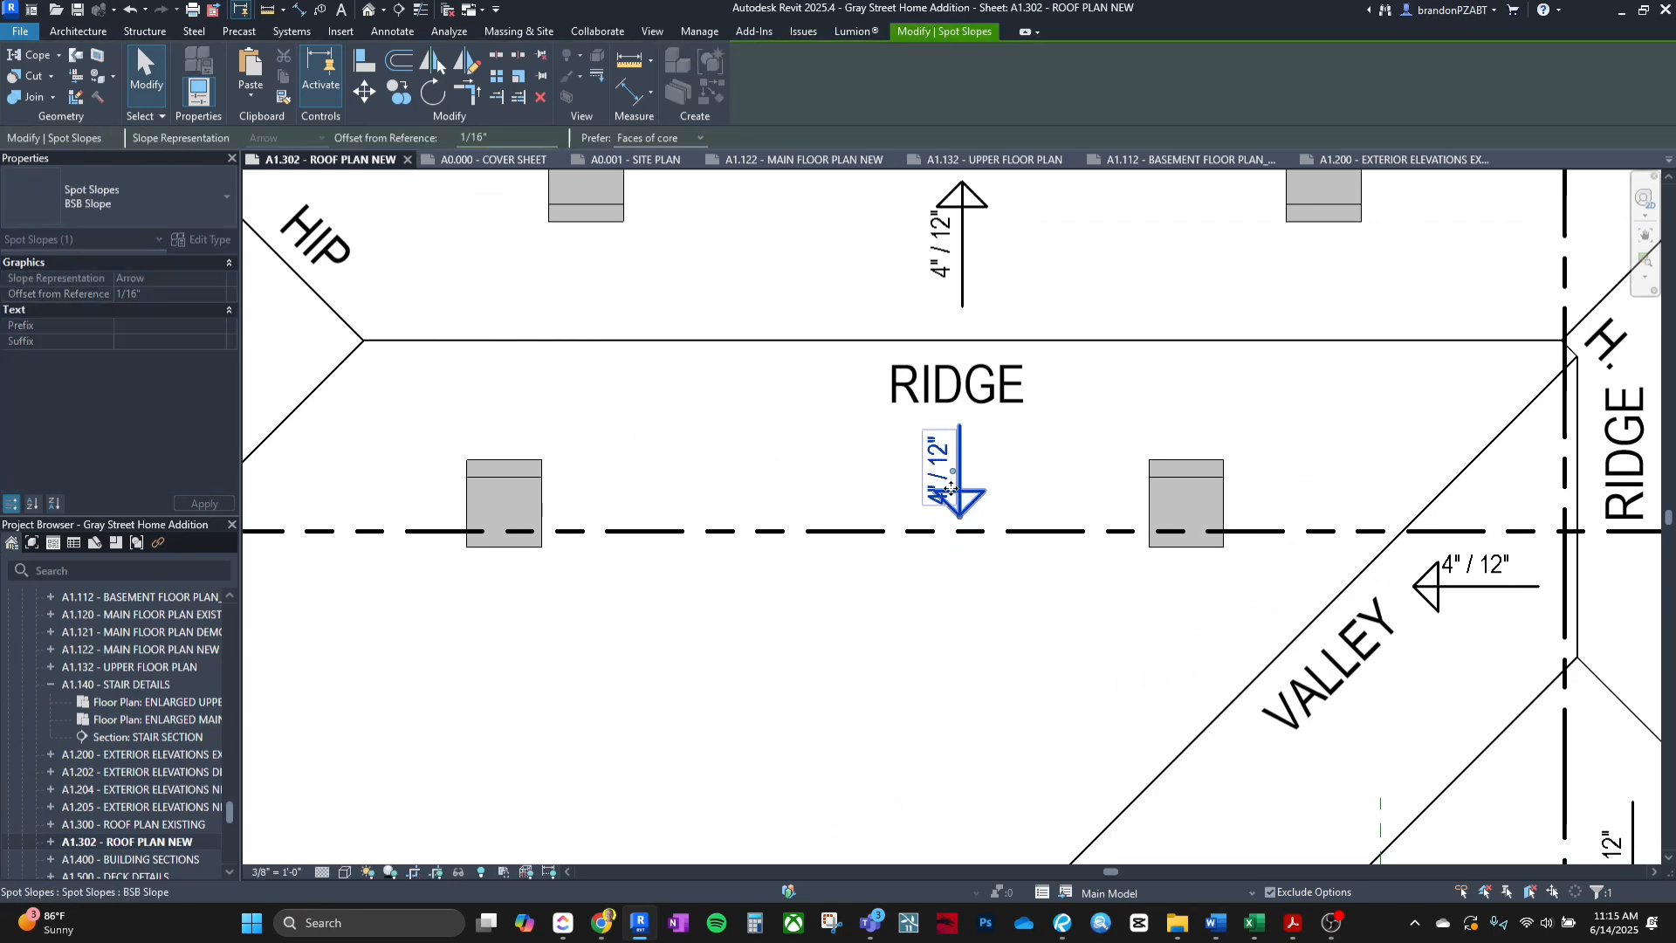
{"action": "scroll", "coordinate": [951, 489], "scroll_direction": "up", "scroll_amount": 2}
{"action": "left_click", "coordinate": [1006, 434]}
{"action": "scroll", "coordinate": [1048, 428], "scroll_direction": "down", "scroll_amount": 3}
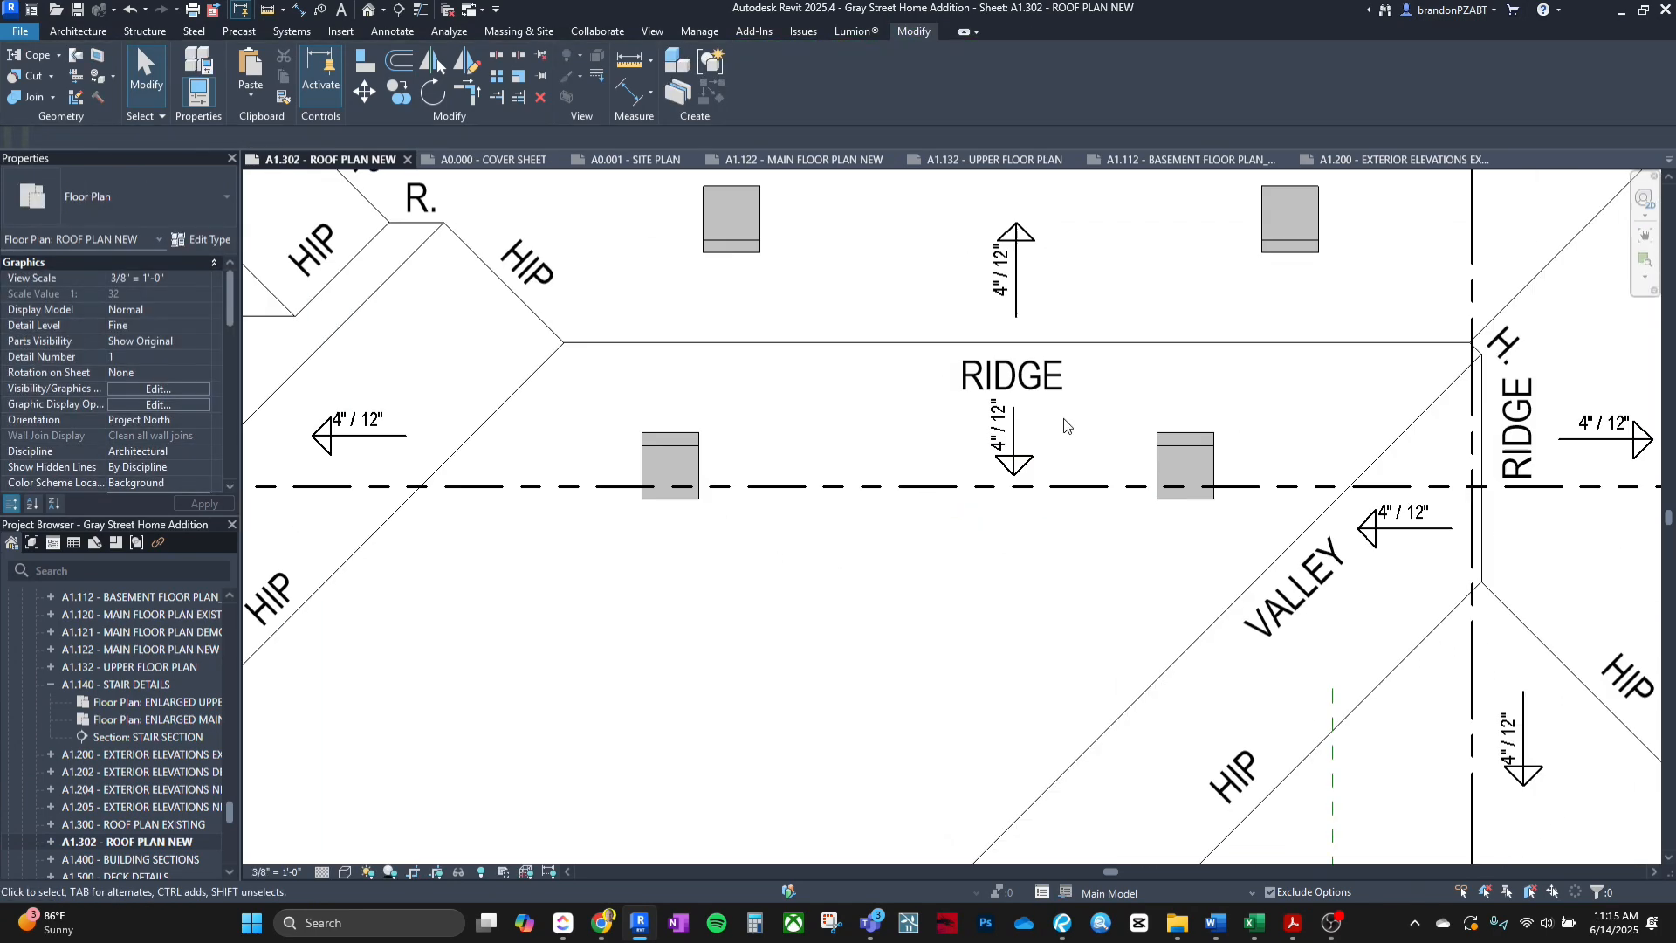
{"action": "scroll", "coordinate": [1202, 851], "scroll_direction": "down", "scroll_amount": 1}
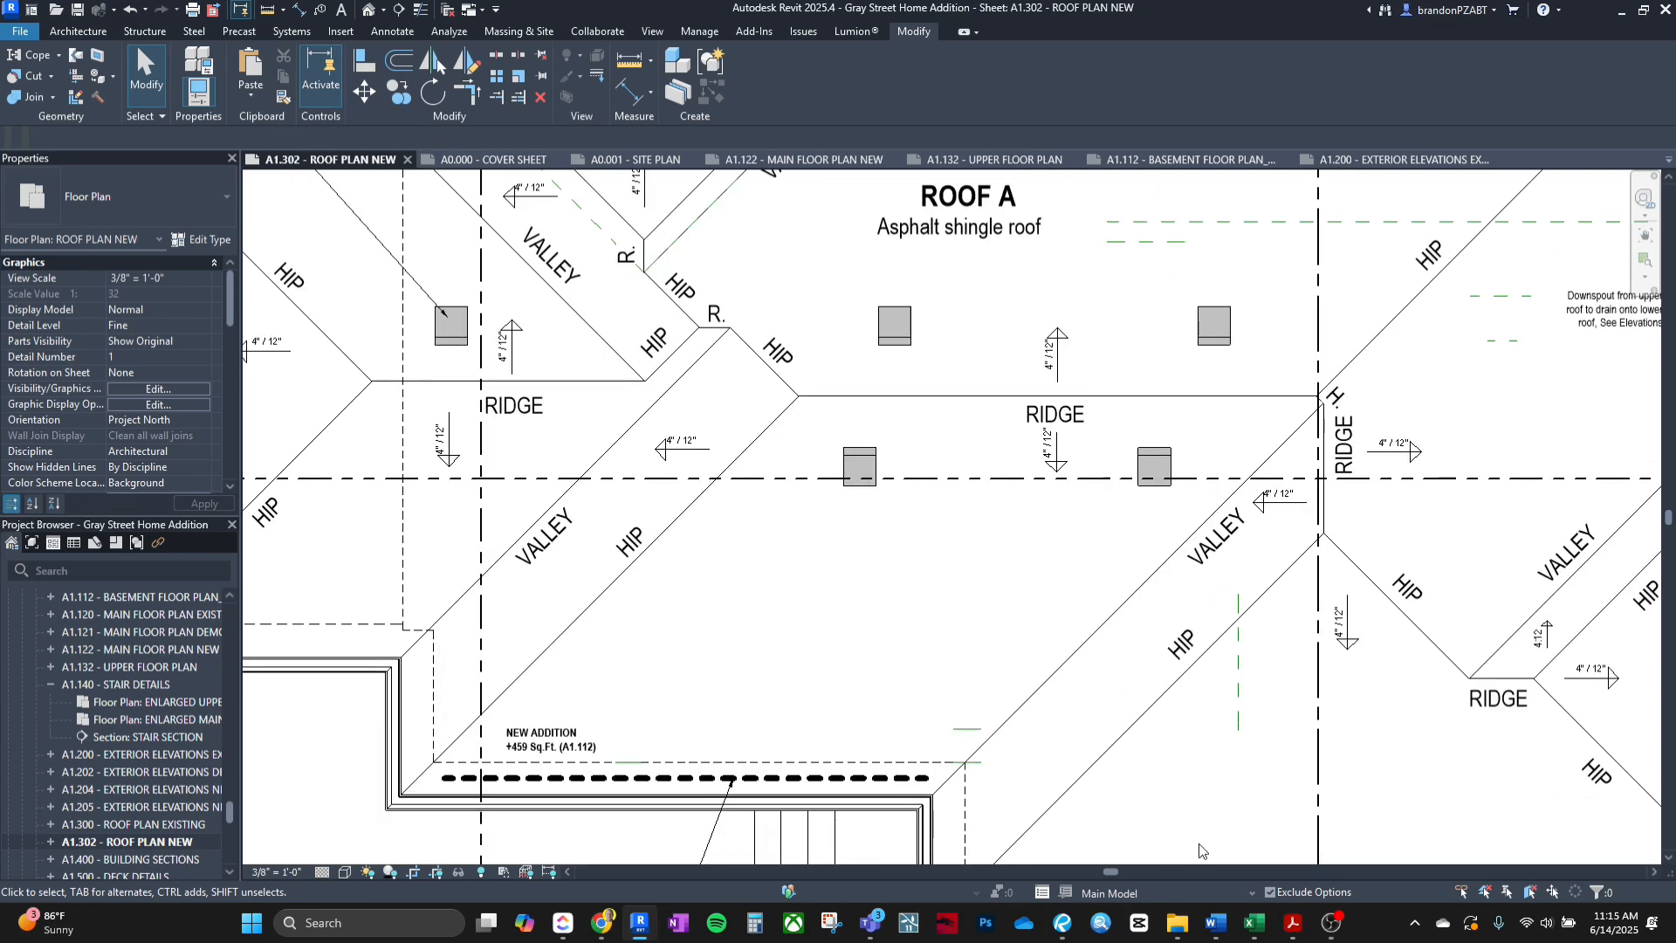
Switch to Bluebeam Revu and review the upper part of Roof Plan New on A1.302, inspecting the section 2 marker above Roof B.
{"action": "left_click", "coordinate": [1063, 921]}
{"action": "scroll", "coordinate": [1072, 638], "scroll_direction": "down", "scroll_amount": 4}
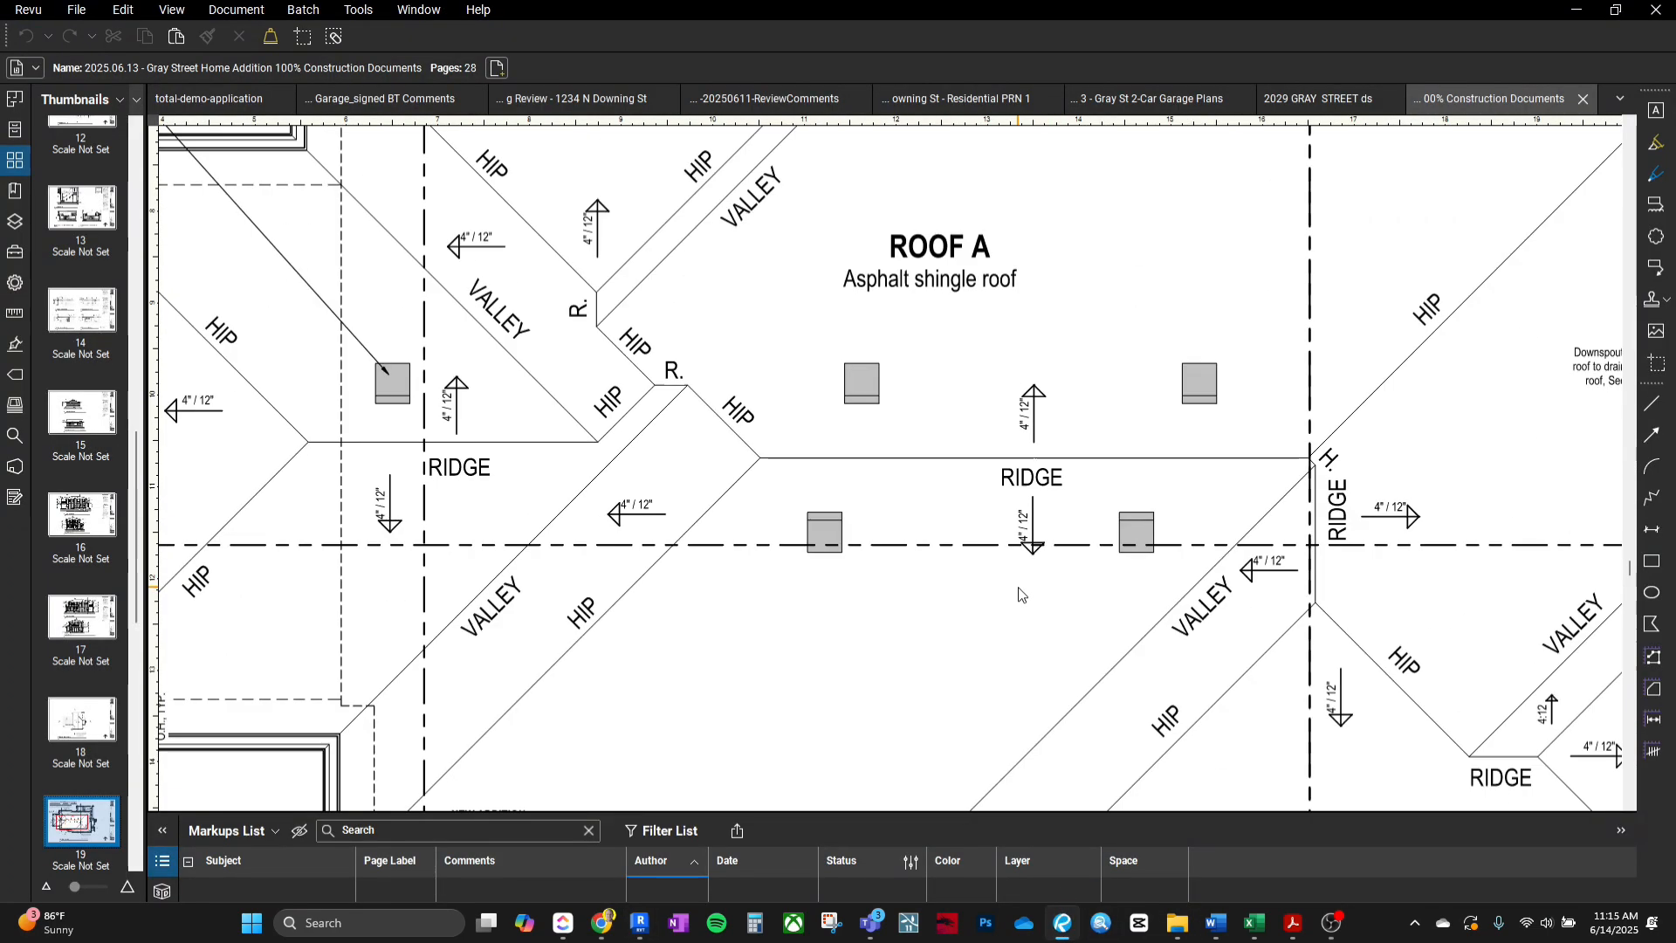
{"action": "middle_click_drag", "start_coordinate": [1001, 605], "coordinate": [978, 719]}
{"action": "middle_click_drag", "start_coordinate": [1100, 592], "coordinate": [1074, 611]}
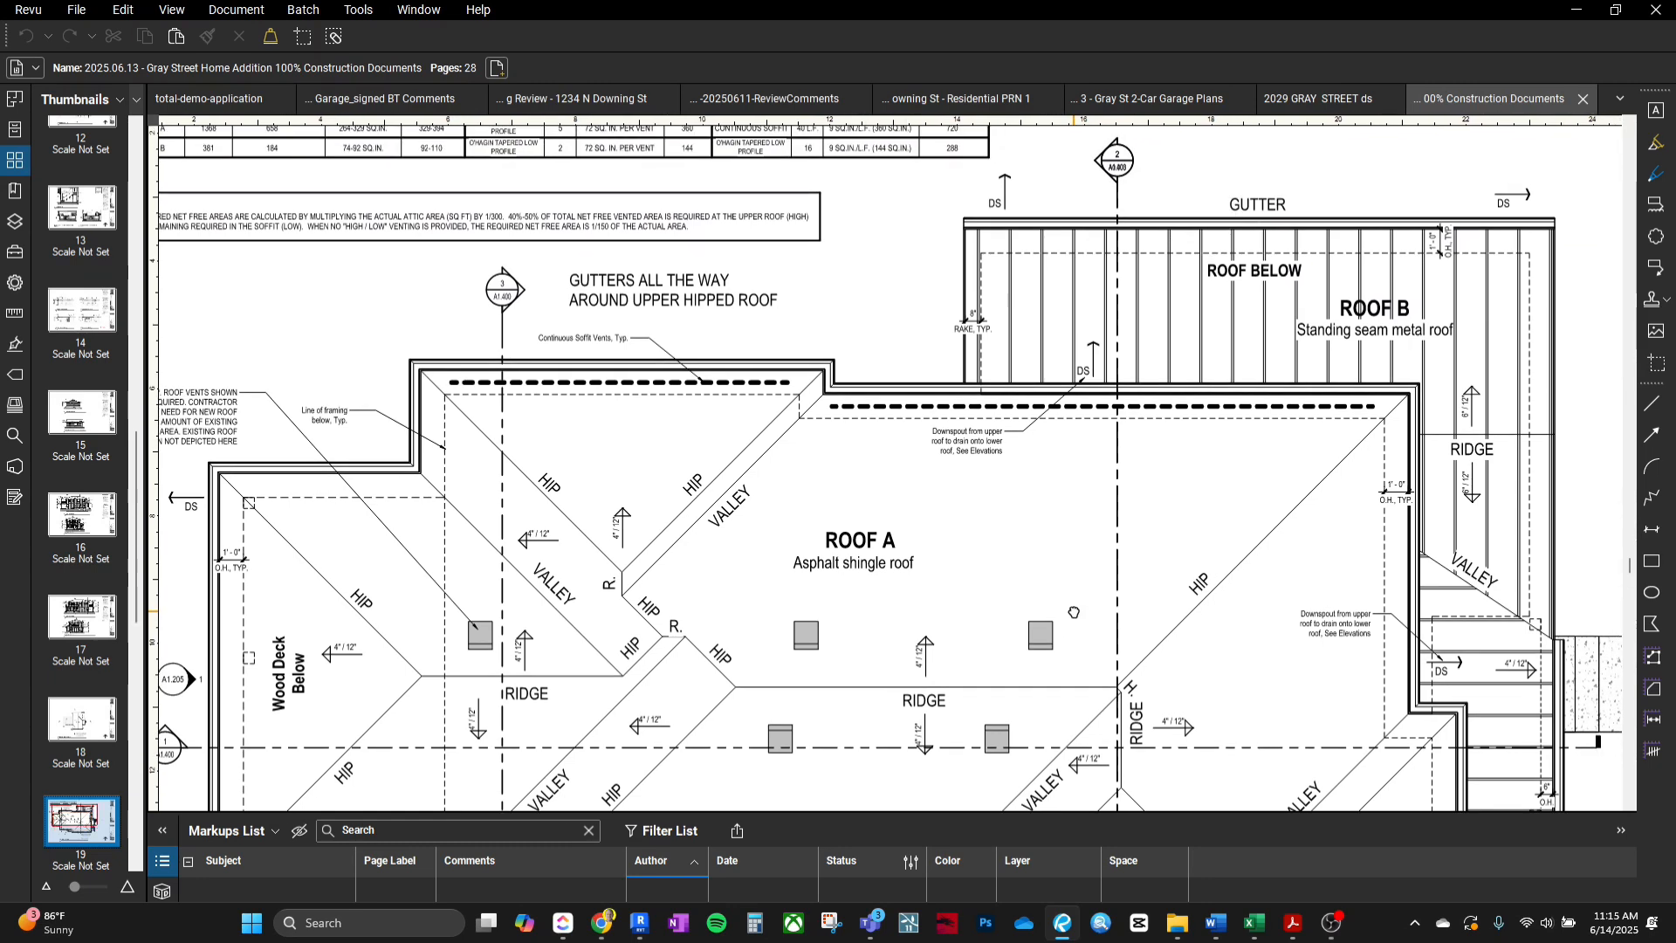
{"action": "scroll", "coordinate": [1160, 198], "scroll_direction": "up", "scroll_amount": 8}
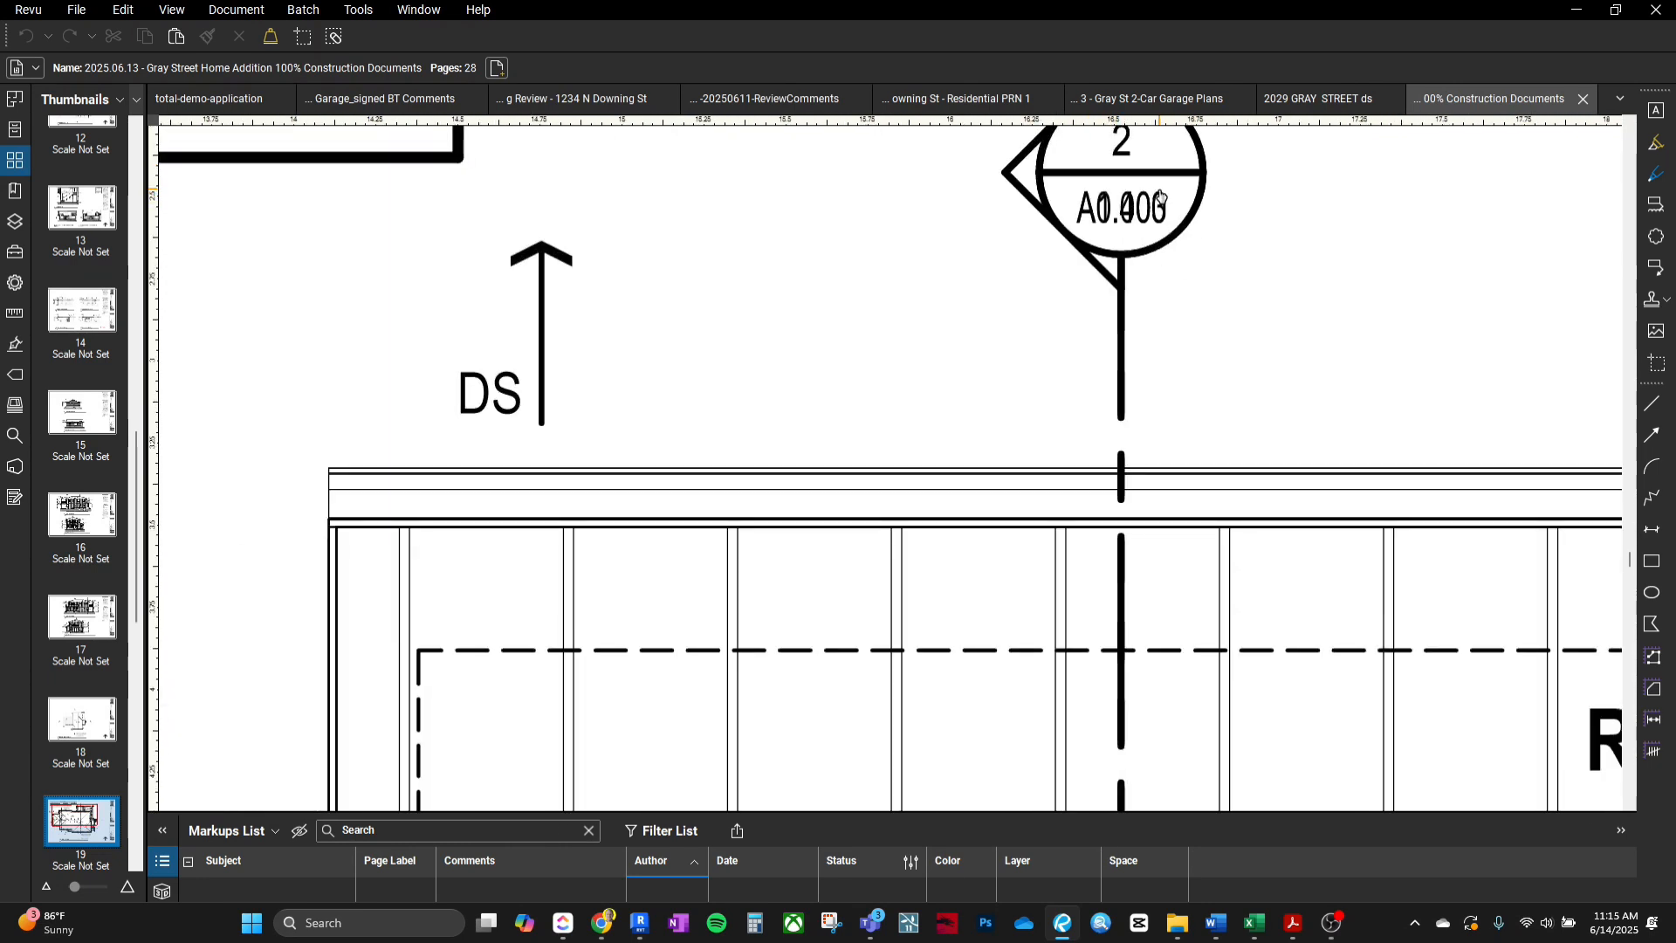
Switch to Revit and examine the section 2 marker above Roof B and the other section markers on Roof Plan New.
{"action": "left_click", "coordinate": [640, 923]}
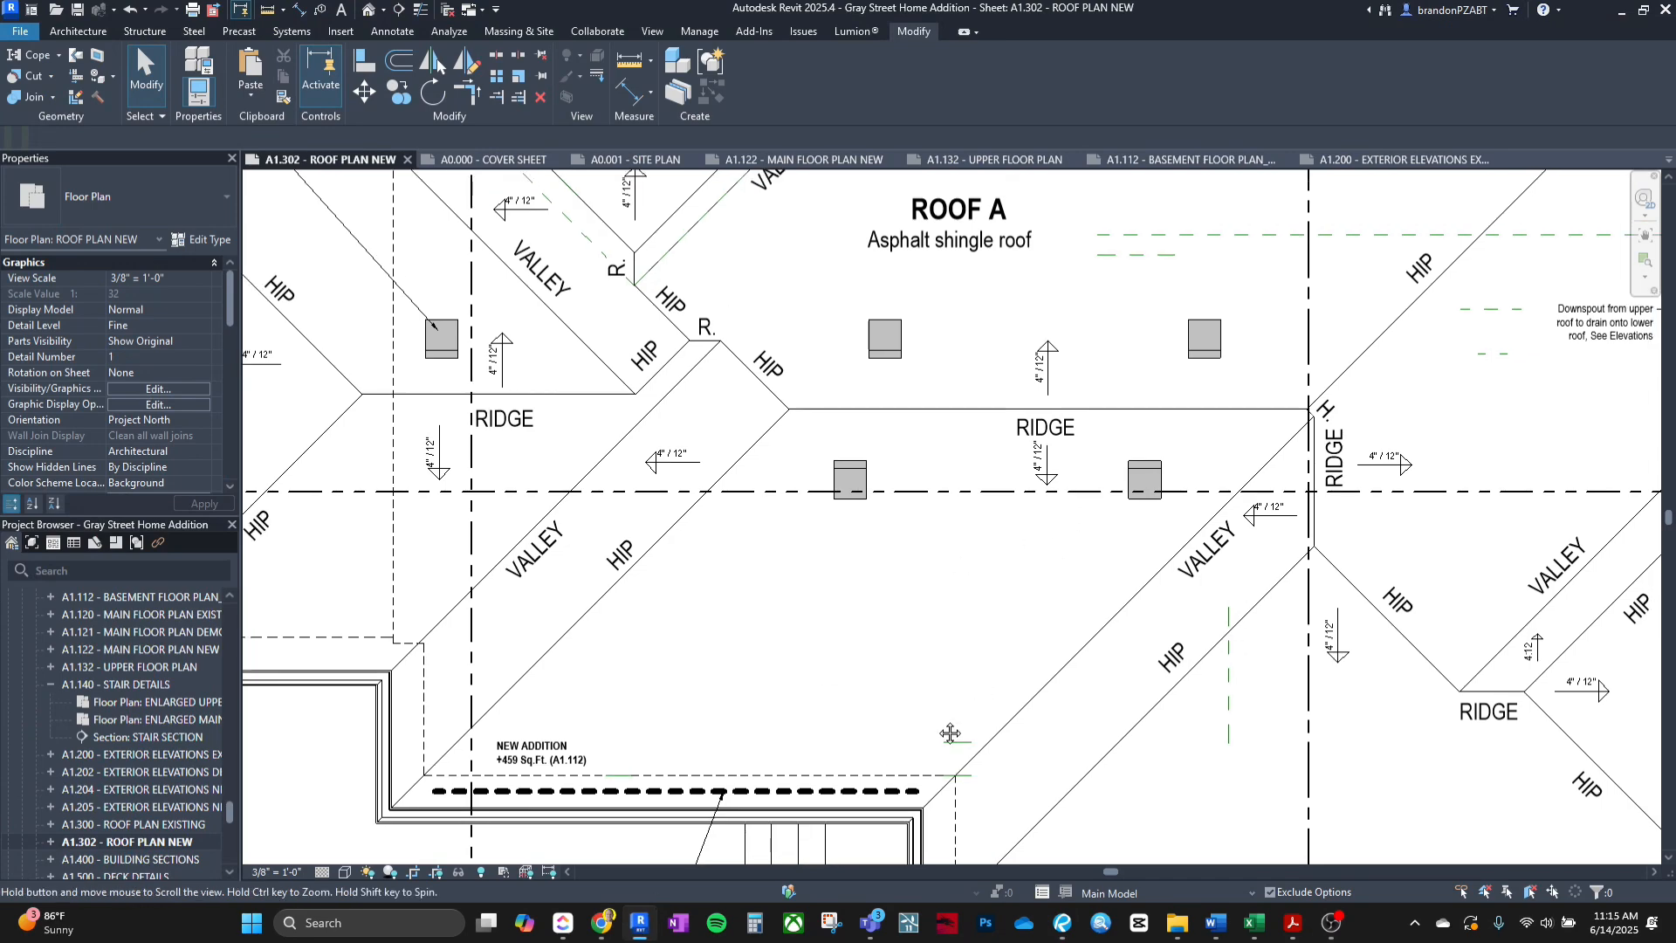
{"action": "scroll", "coordinate": [1013, 319], "scroll_direction": "down", "scroll_amount": 3}
{"action": "scroll", "coordinate": [1012, 319], "scroll_direction": "up", "scroll_amount": 5}
{"action": "scroll", "coordinate": [1012, 320], "scroll_direction": "up", "scroll_amount": 2}
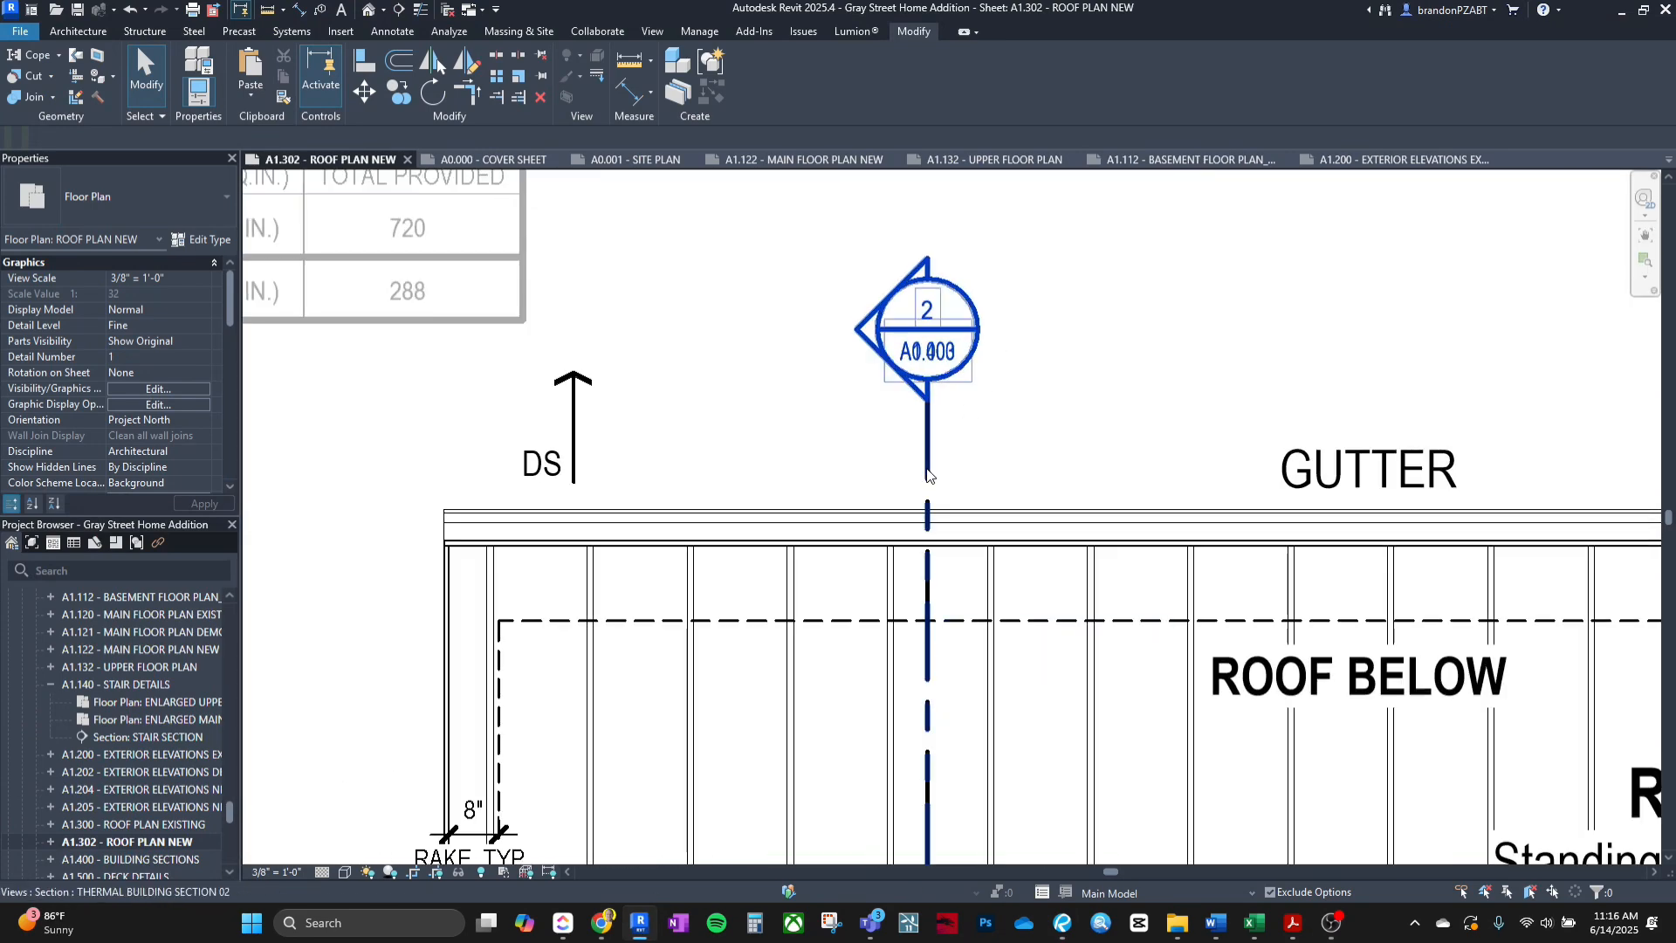
{"action": "left_click", "coordinate": [928, 474]}
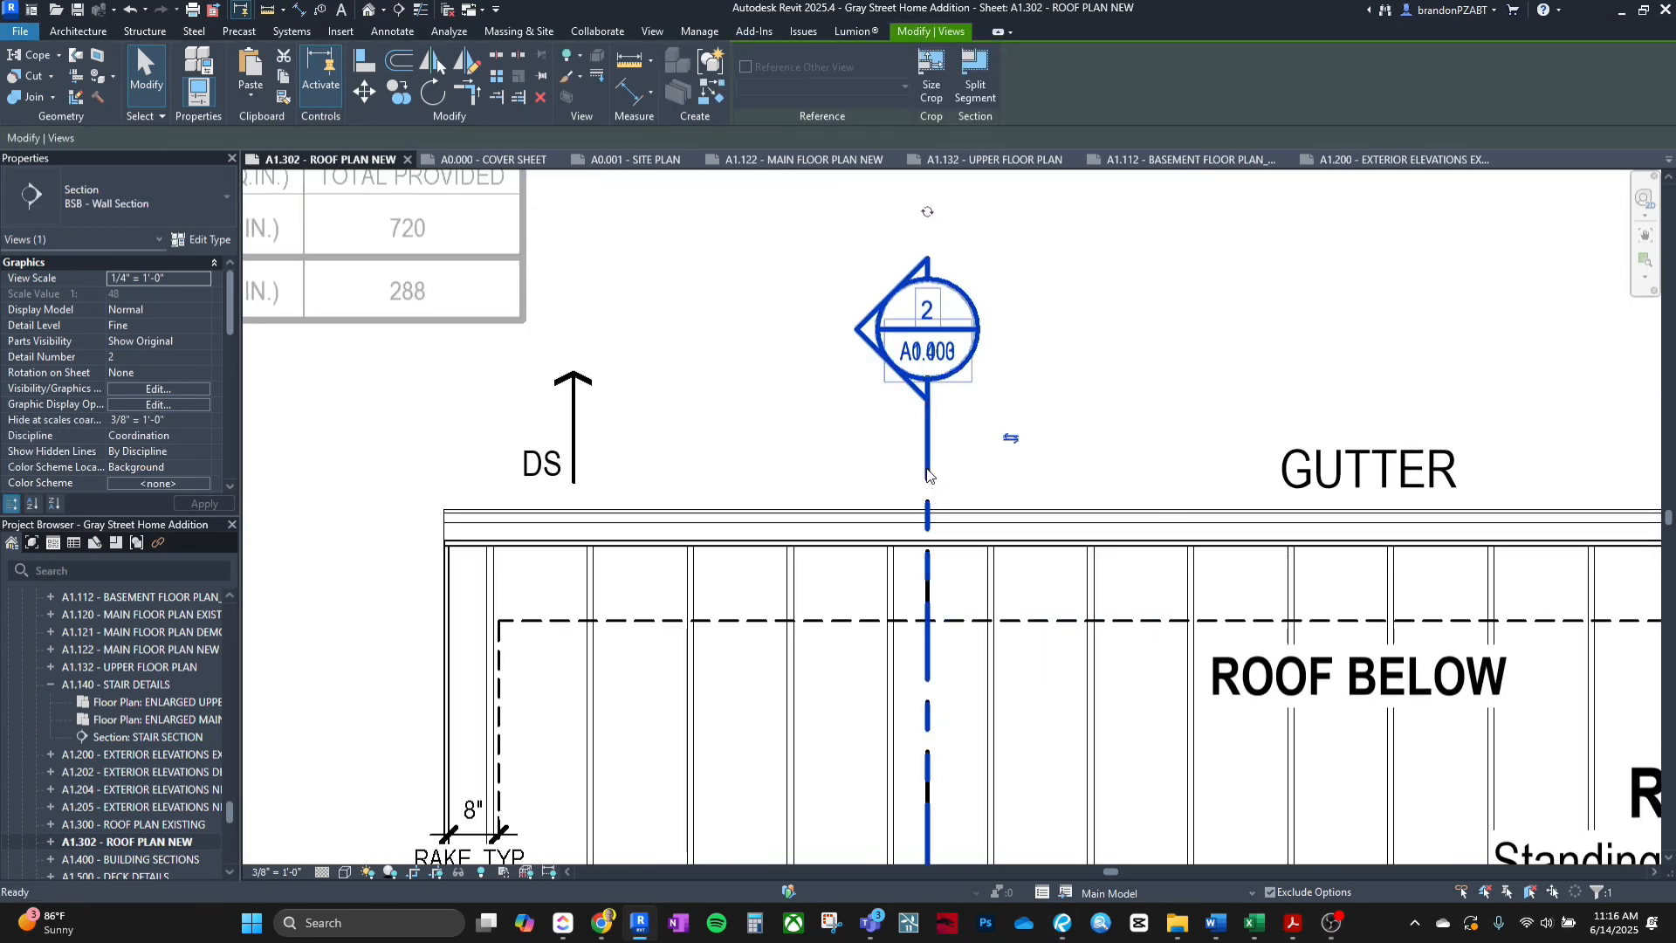
{"action": "left_click", "coordinate": [958, 442]}
{"action": "scroll", "coordinate": [1004, 410], "scroll_direction": "down", "scroll_amount": 6}
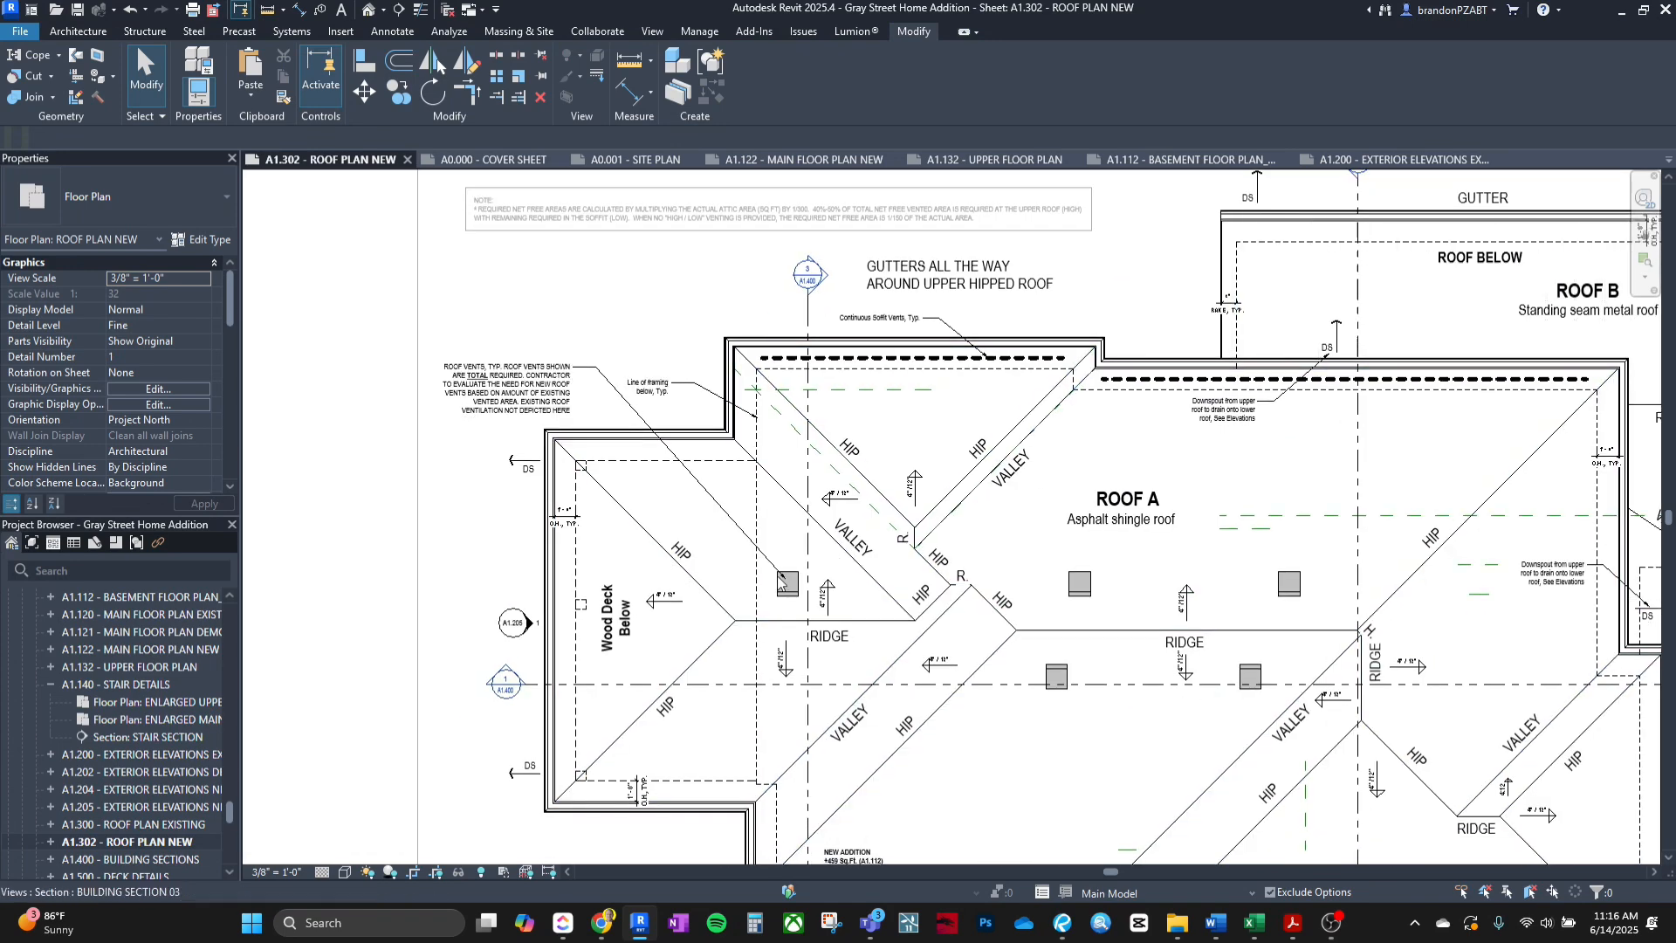
{"action": "scroll", "coordinate": [454, 725], "scroll_direction": "up", "scroll_amount": 3}
{"action": "scroll", "coordinate": [714, 817], "scroll_direction": "down", "scroll_amount": 3}
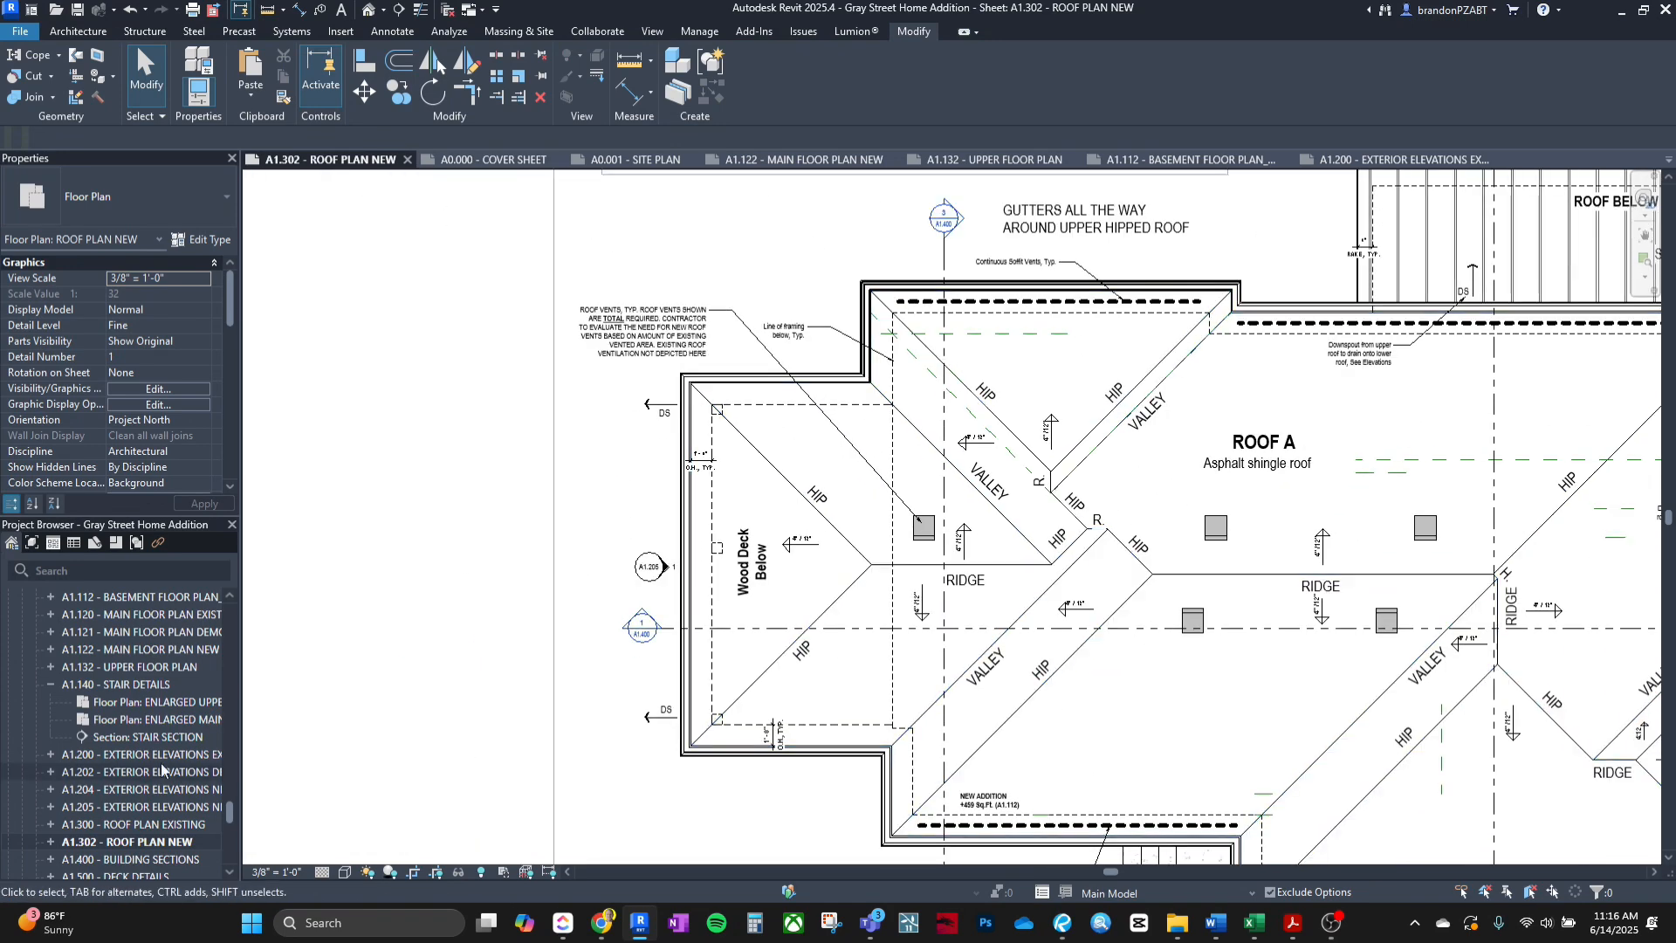
Open sheet A1.205 and check the section markers above North Elevation New and West Elevation New.
{"action": "double_click", "coordinate": [155, 825]}
{"action": "double_click", "coordinate": [150, 842]}
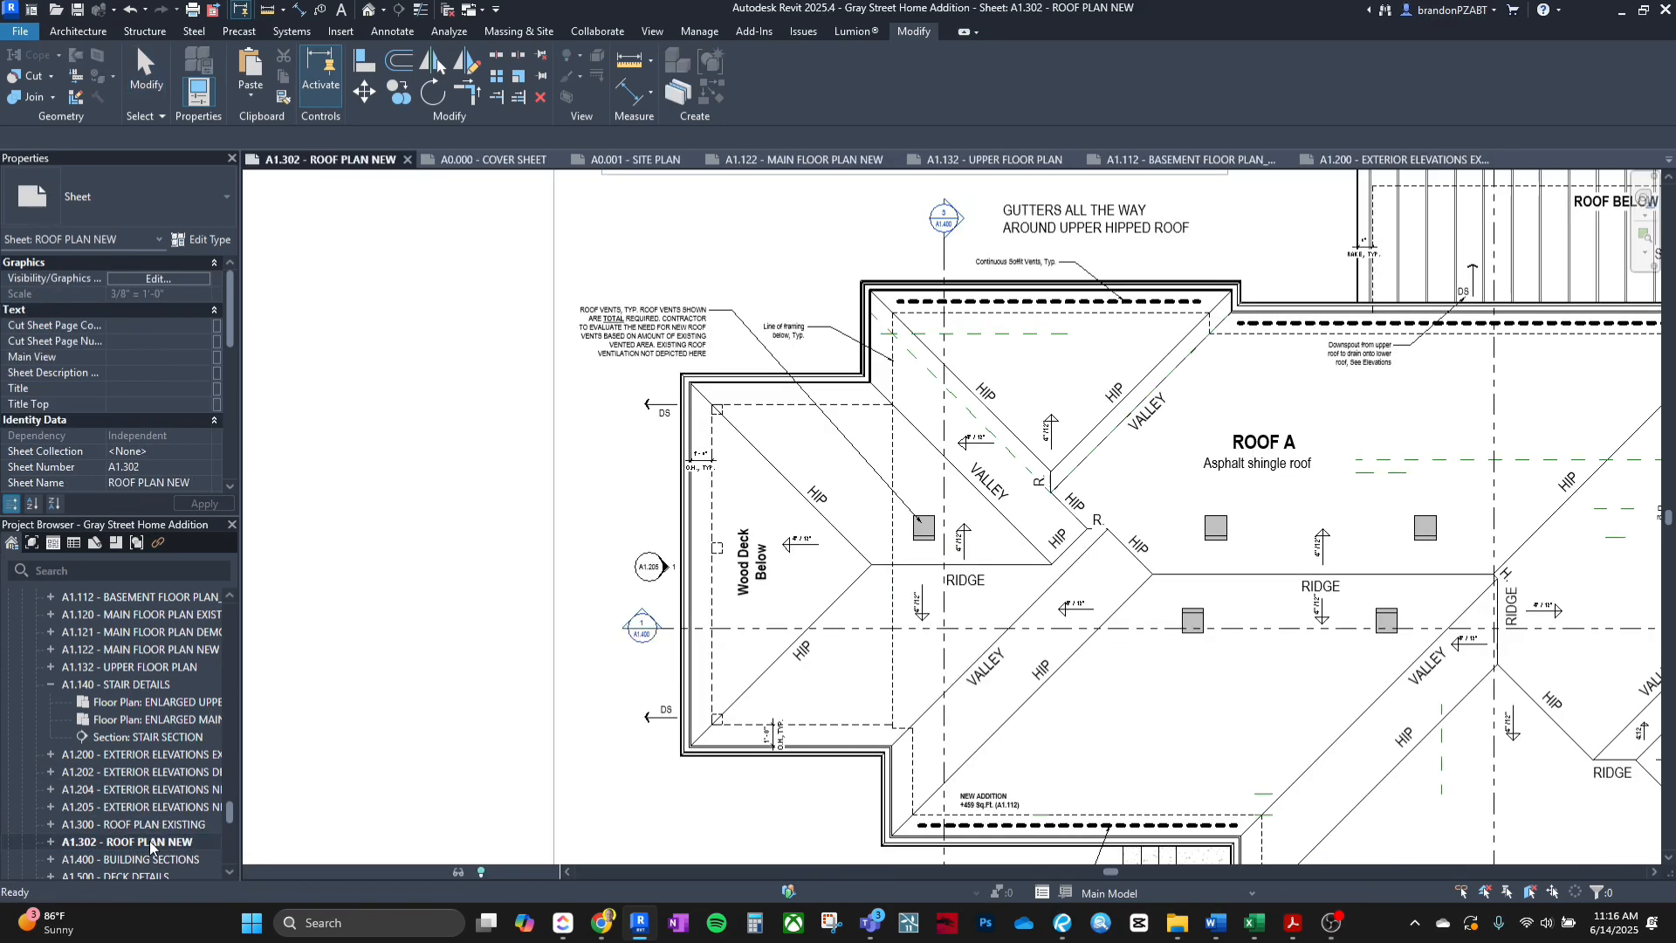
{"action": "double_click", "coordinate": [170, 808]}
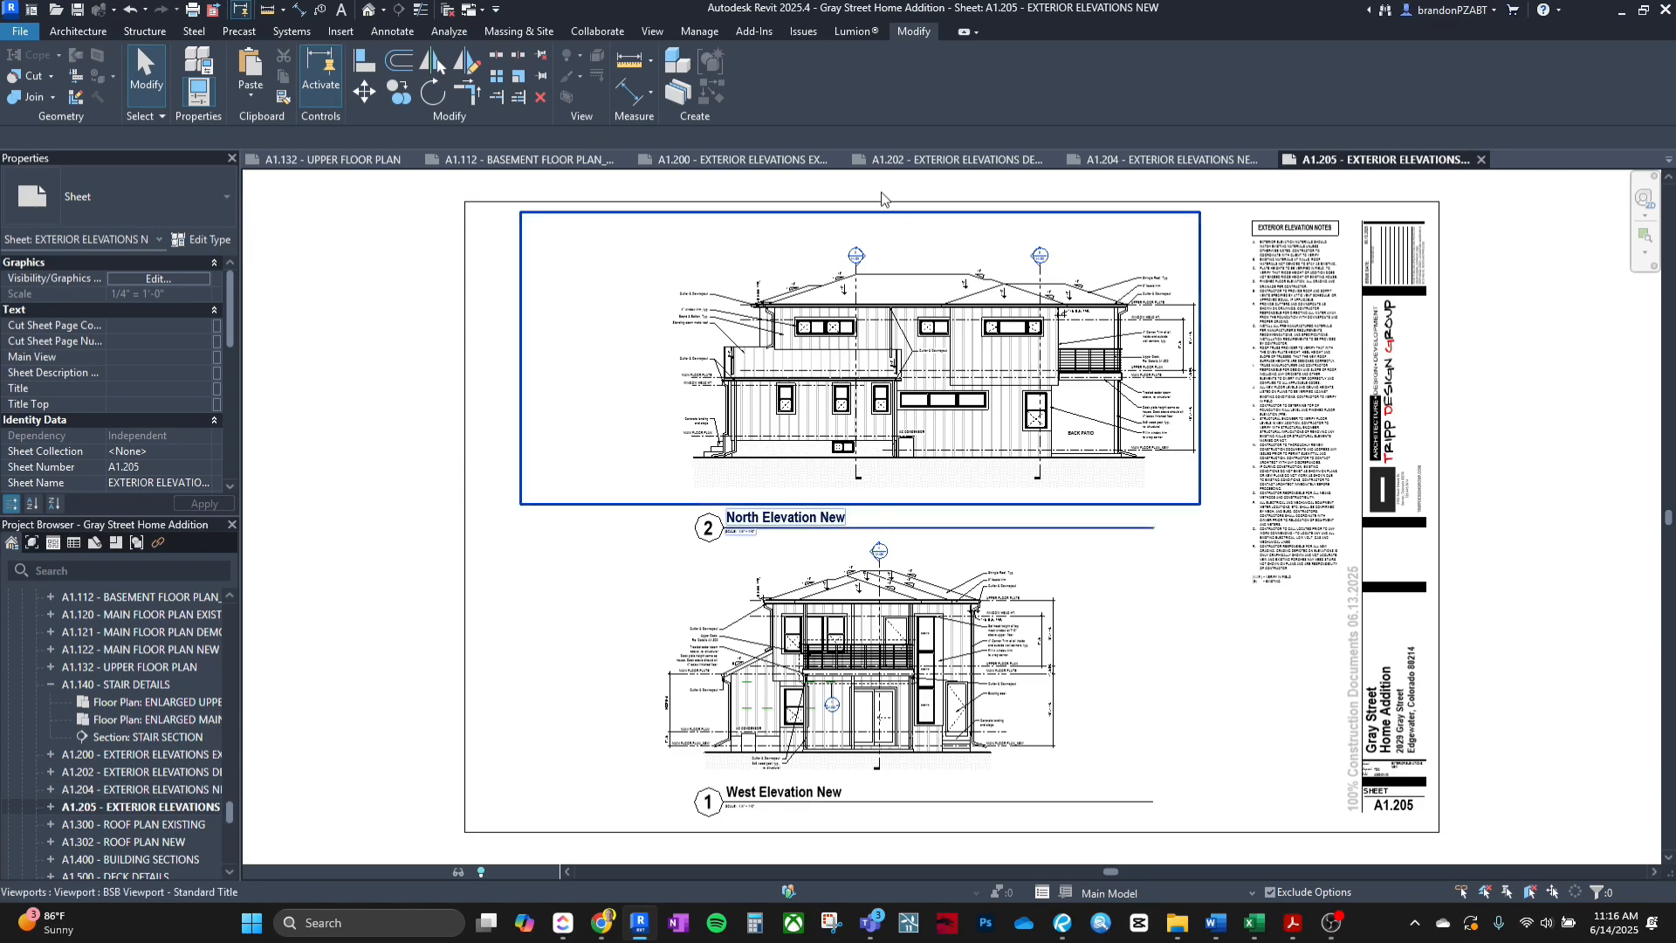
{"action": "scroll", "coordinate": [890, 304], "scroll_direction": "up", "scroll_amount": 3}
{"action": "scroll", "coordinate": [891, 304], "scroll_direction": "down", "scroll_amount": 3}
{"action": "middle_click_drag", "start_coordinate": [890, 611], "coordinate": [983, 458]}
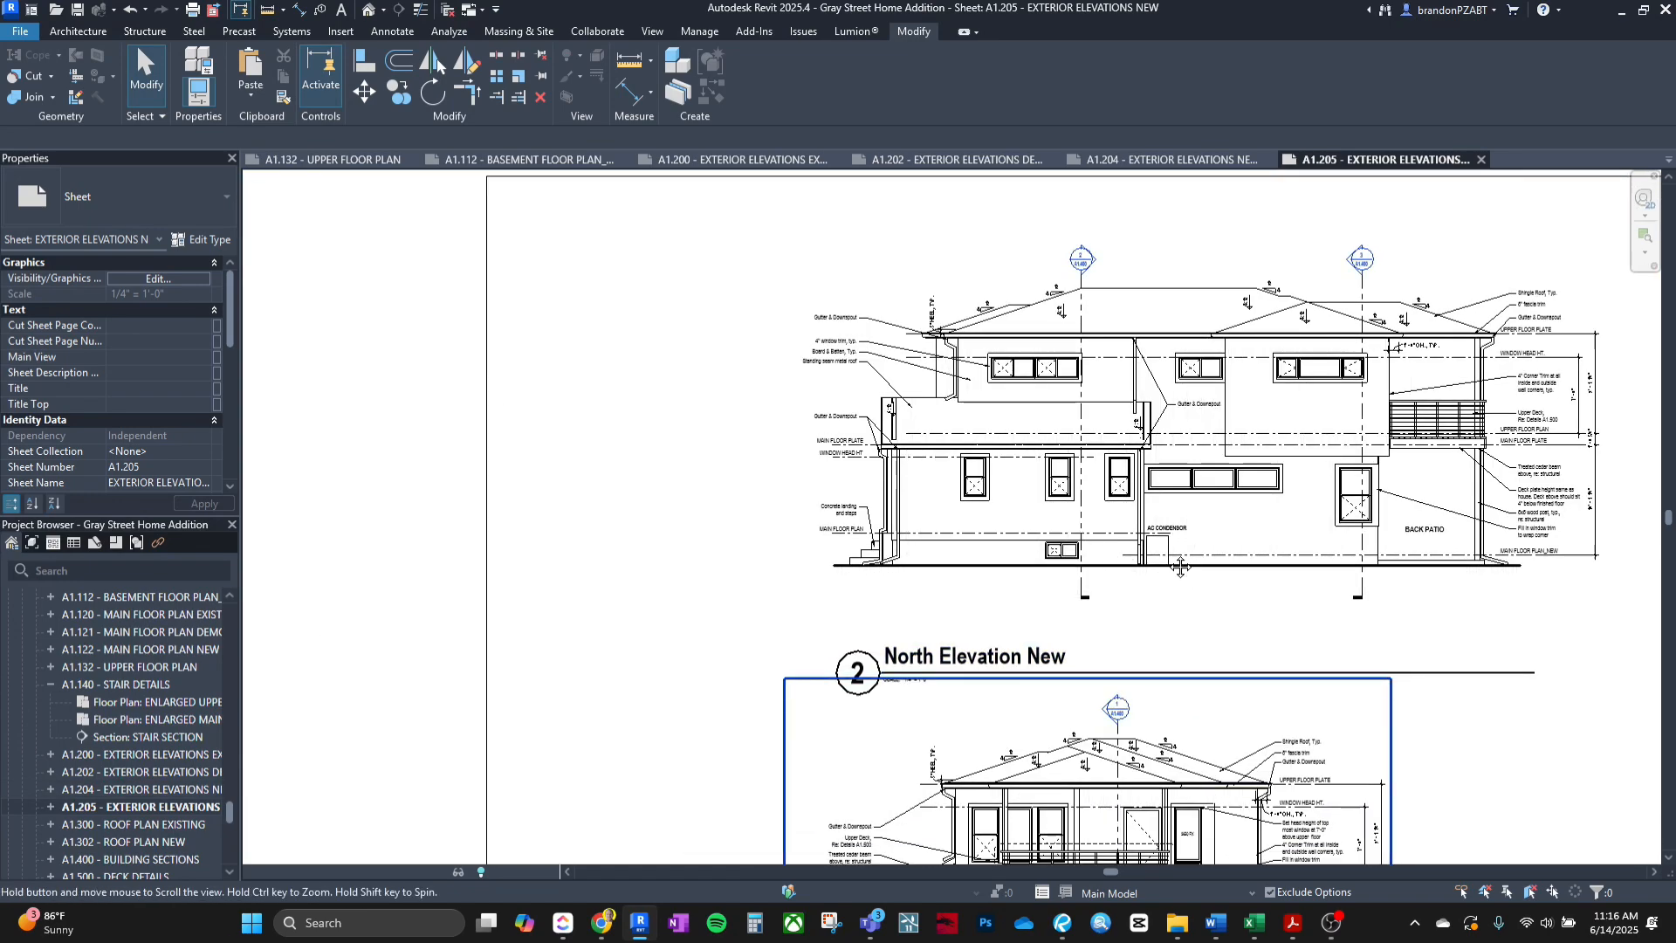
{"action": "scroll", "coordinate": [1127, 596], "scroll_direction": "up", "scroll_amount": 5}
{"action": "scroll", "coordinate": [1127, 596], "scroll_direction": "up", "scroll_amount": 2}
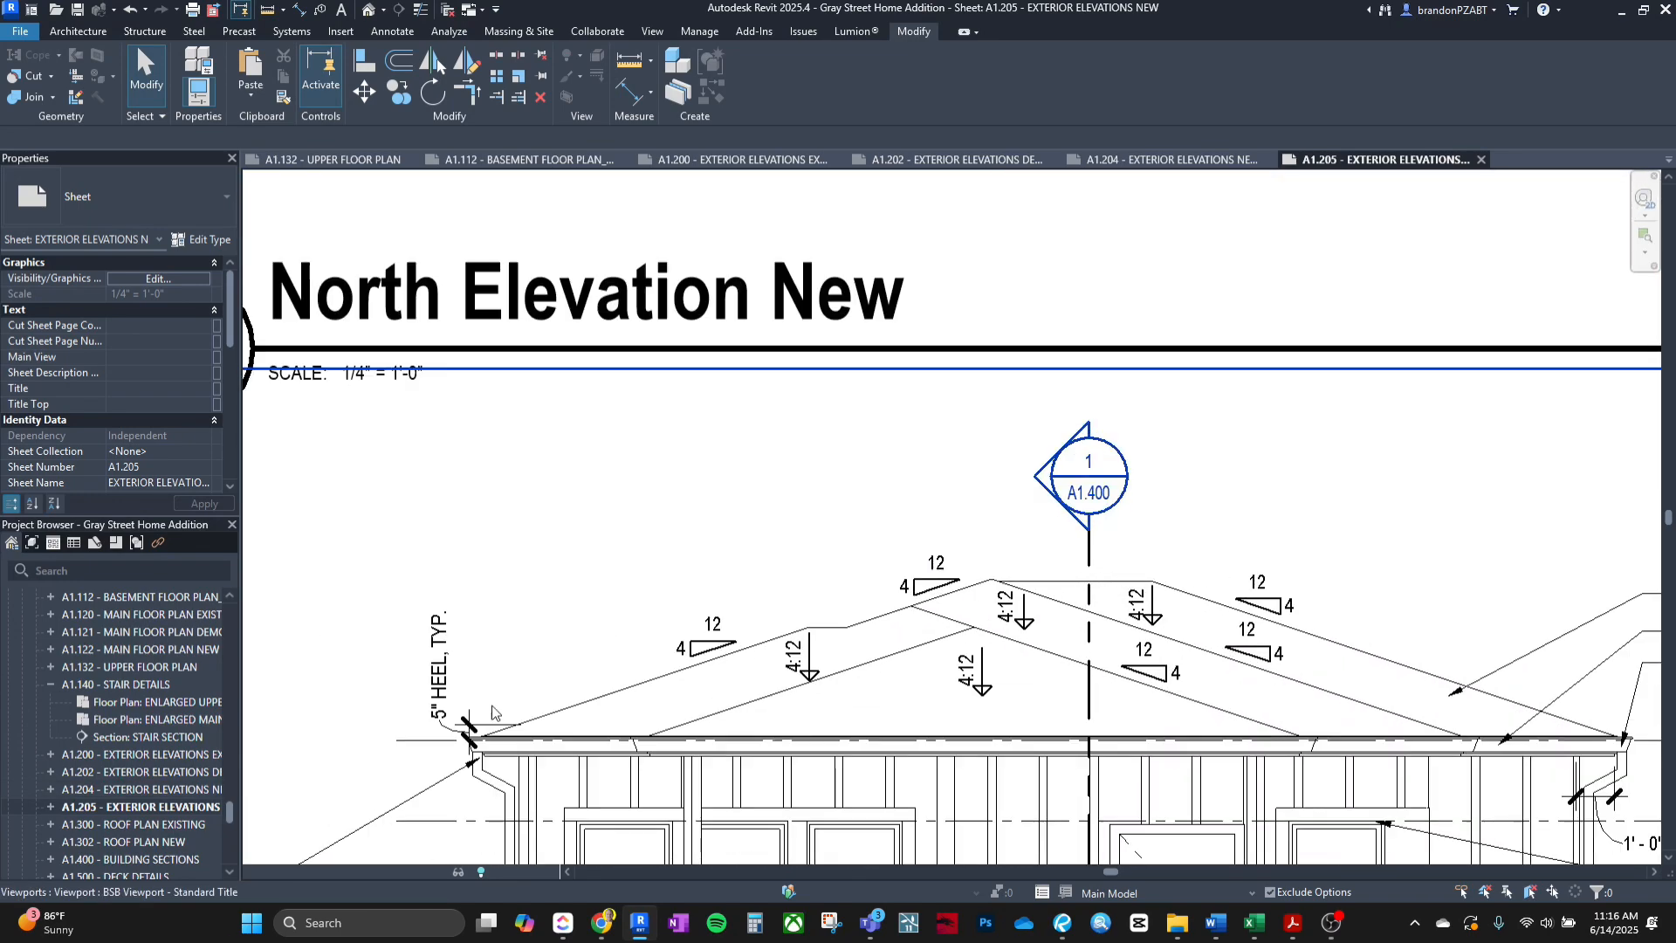
Open sheet A1.204 and check the section markers above South Elevation New.
{"action": "double_click", "coordinate": [154, 790]}
{"action": "scroll", "coordinate": [625, 611], "scroll_direction": "down", "scroll_amount": 4}
{"action": "scroll", "coordinate": [792, 399], "scroll_direction": "up", "scroll_amount": 5}
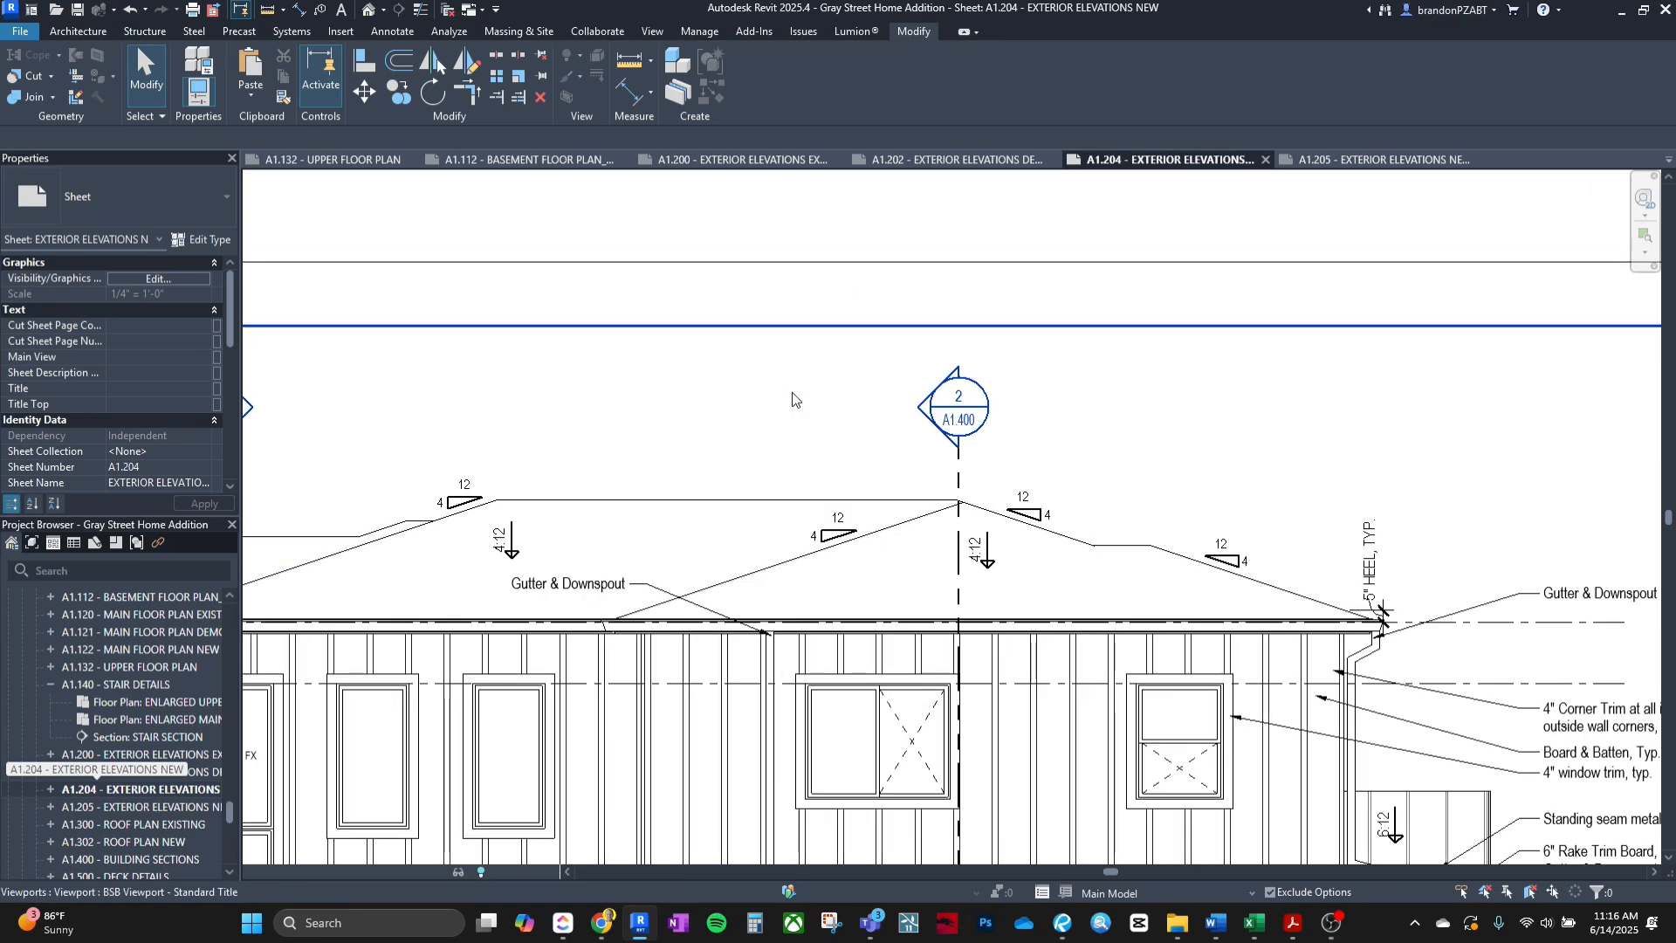
{"action": "scroll", "coordinate": [792, 399], "scroll_direction": "down", "scroll_amount": 3}
{"action": "scroll", "coordinate": [804, 455], "scroll_direction": "down", "scroll_amount": 2}
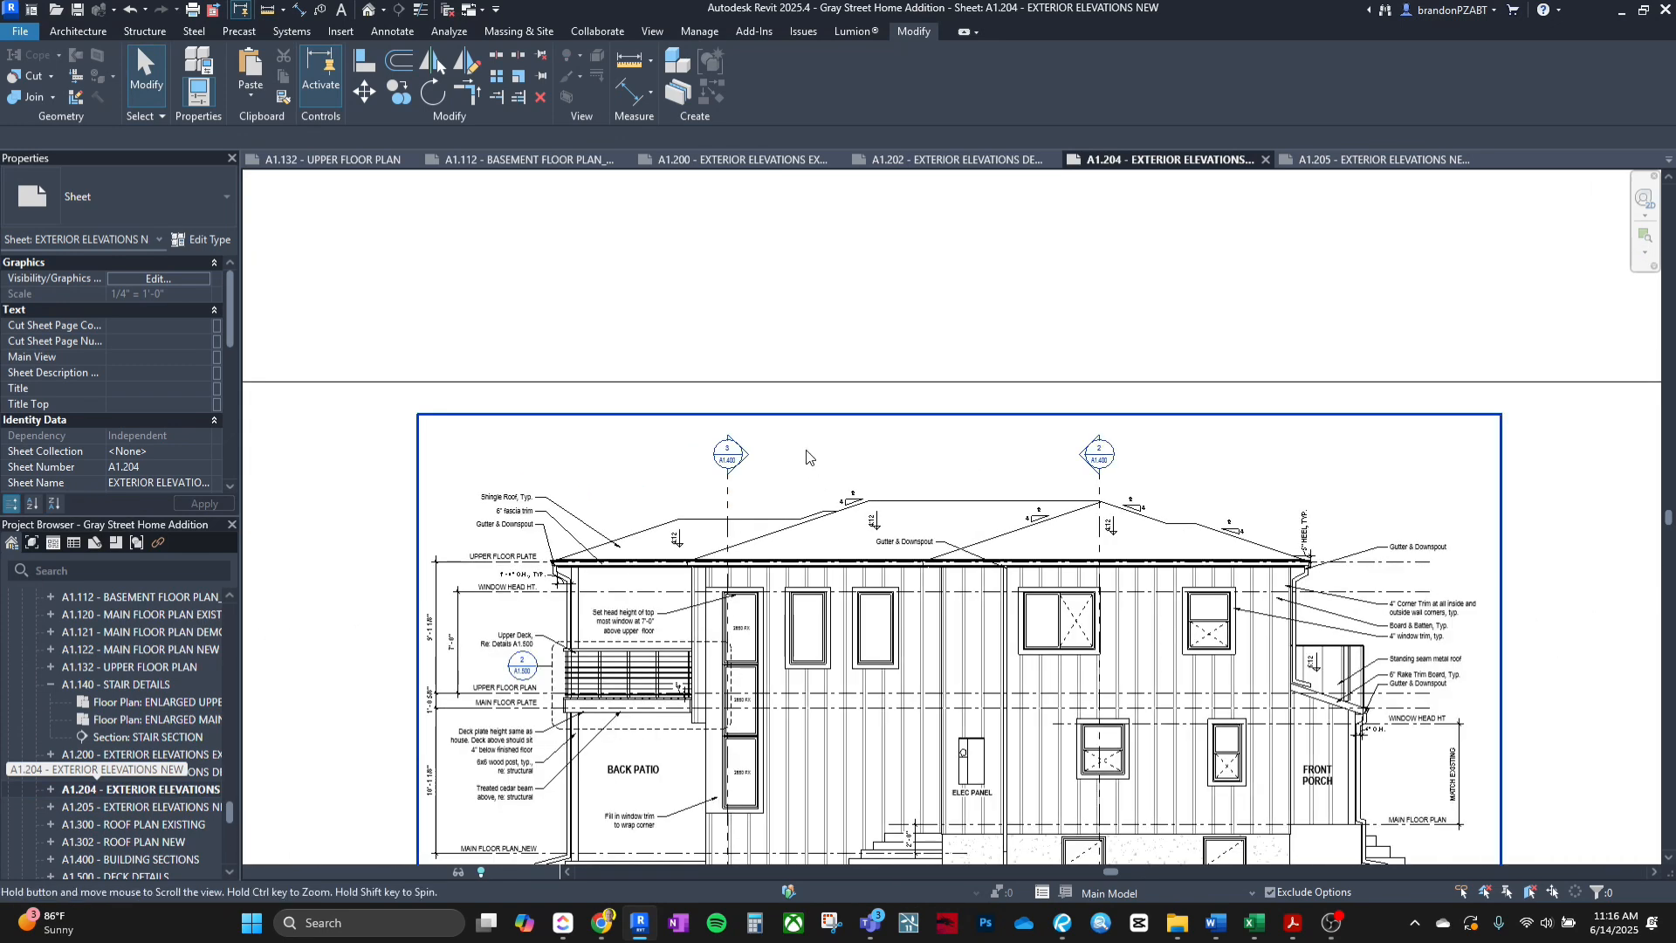
Open sheet A1.300, then sheet A1.302, and check the section lines and markers on Roof Plan New.
{"action": "middle_click", "coordinate": [806, 455]}
{"action": "double_click", "coordinate": [162, 825]}
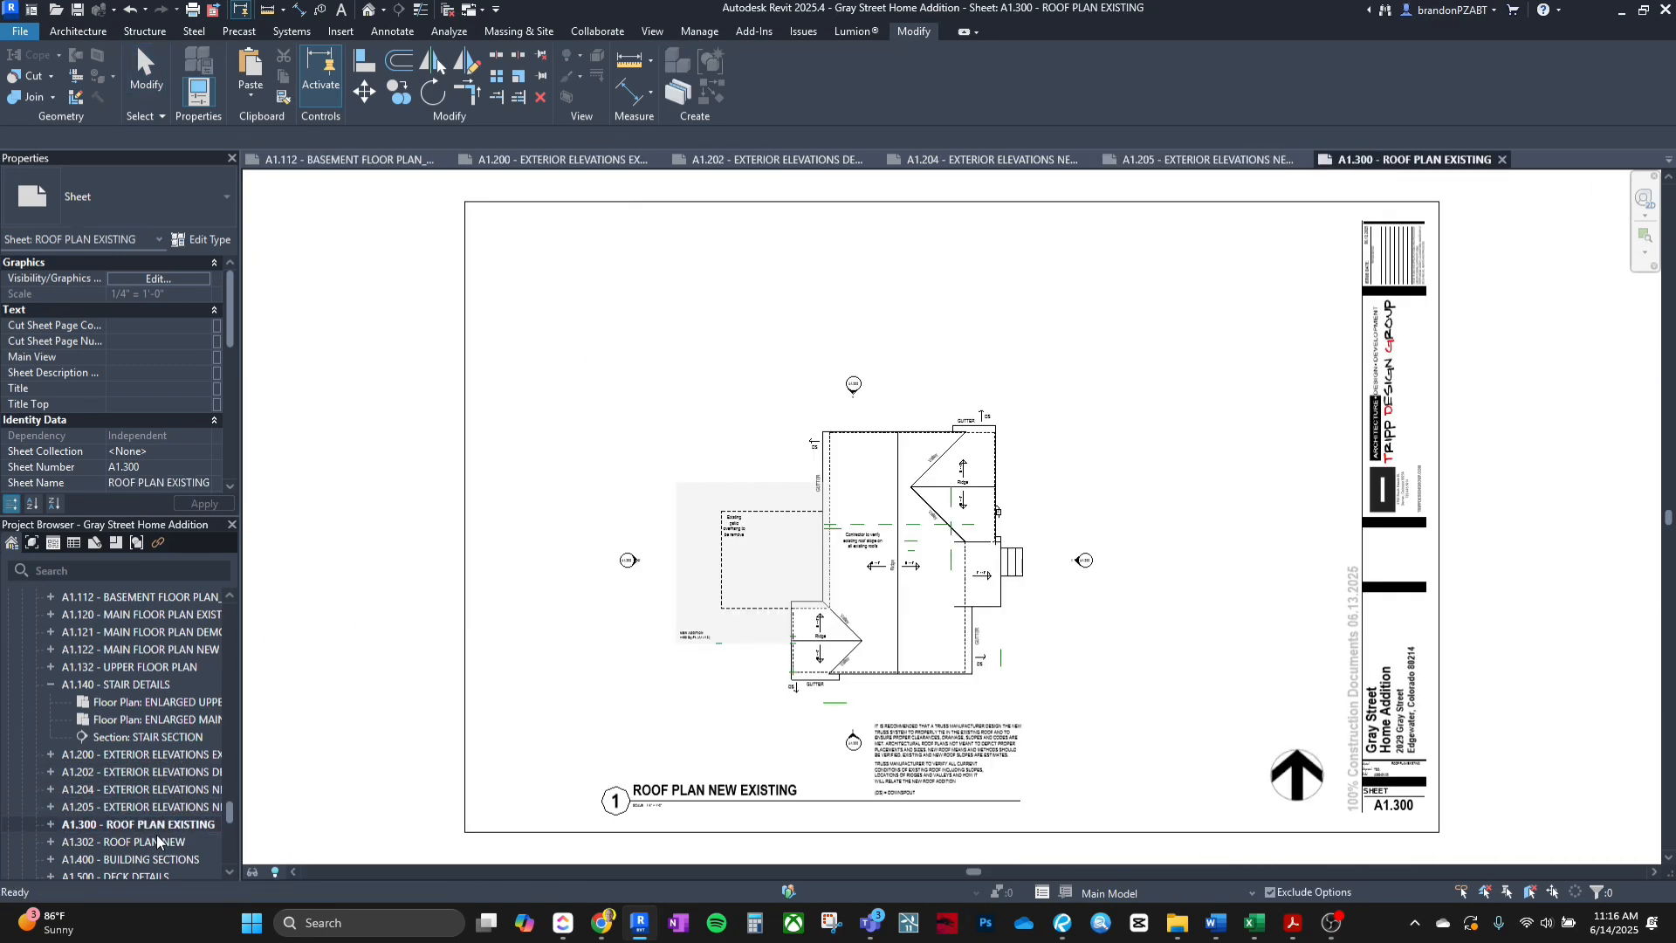
{"action": "double_click", "coordinate": [140, 842]}
{"action": "middle_click_drag", "start_coordinate": [873, 686], "coordinate": [802, 671]}
{"action": "scroll", "coordinate": [802, 671], "scroll_direction": "down", "scroll_amount": 3}
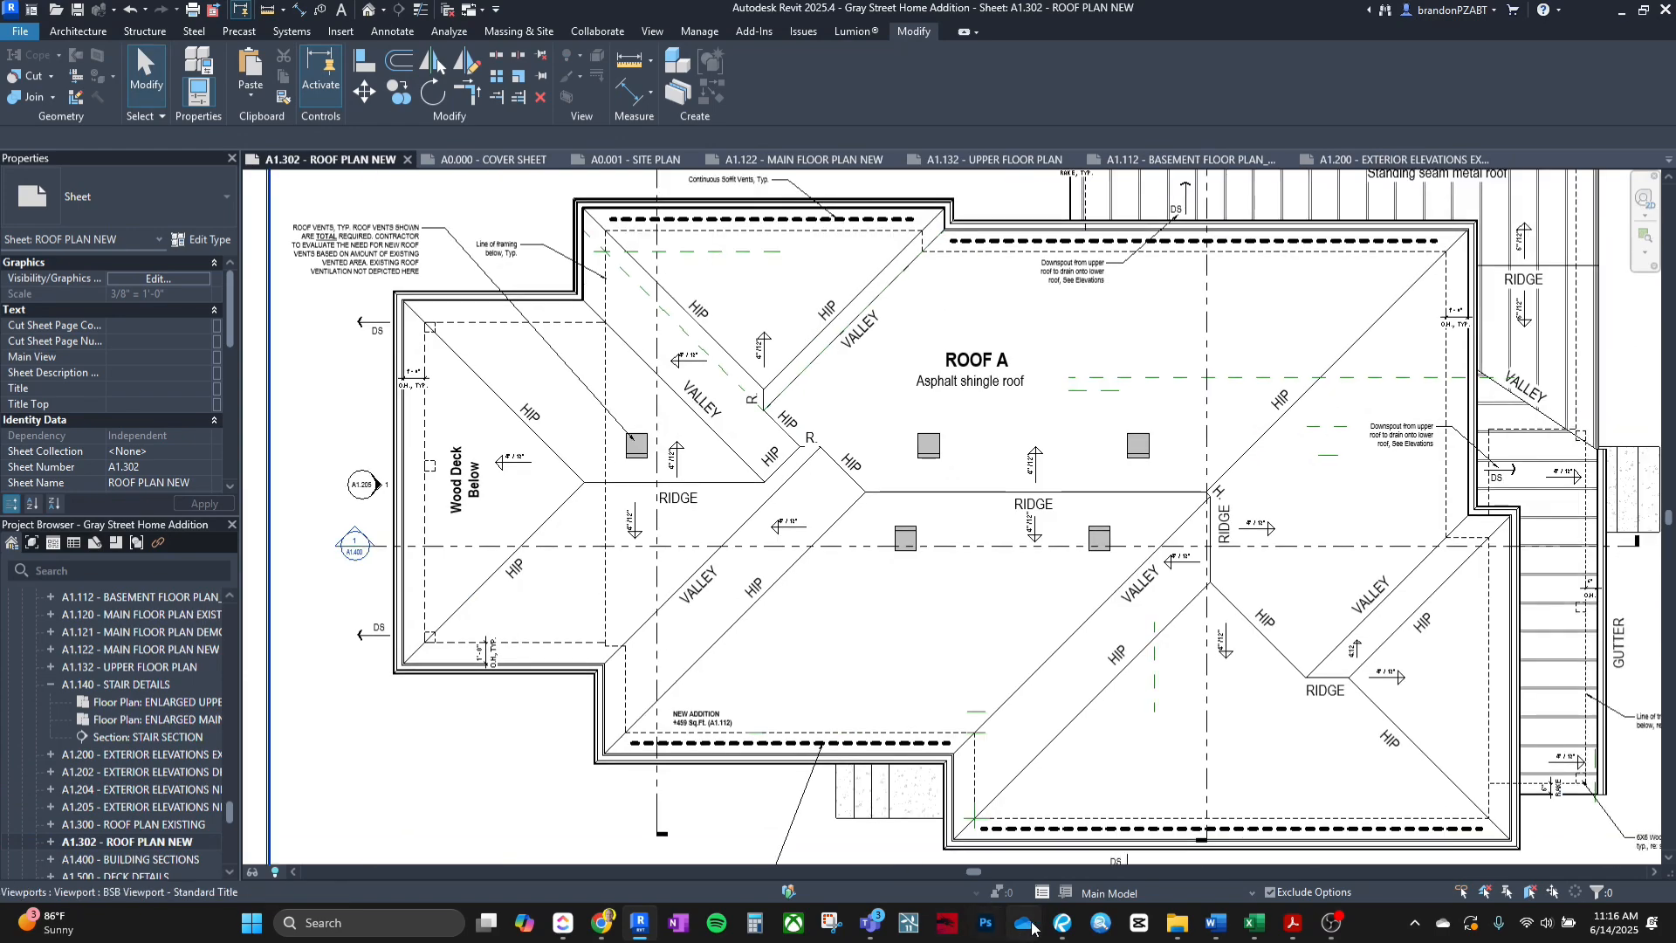
Switch to Bluebeam Revu and review all of Roof Plan New on A1.302, including section lines, slope arrows, ridges and notes.
{"action": "left_click", "coordinate": [1062, 922]}
{"action": "scroll", "coordinate": [1004, 644], "scroll_direction": "down", "scroll_amount": 4}
{"action": "scroll", "coordinate": [1004, 644], "scroll_direction": "down", "scroll_amount": 10}
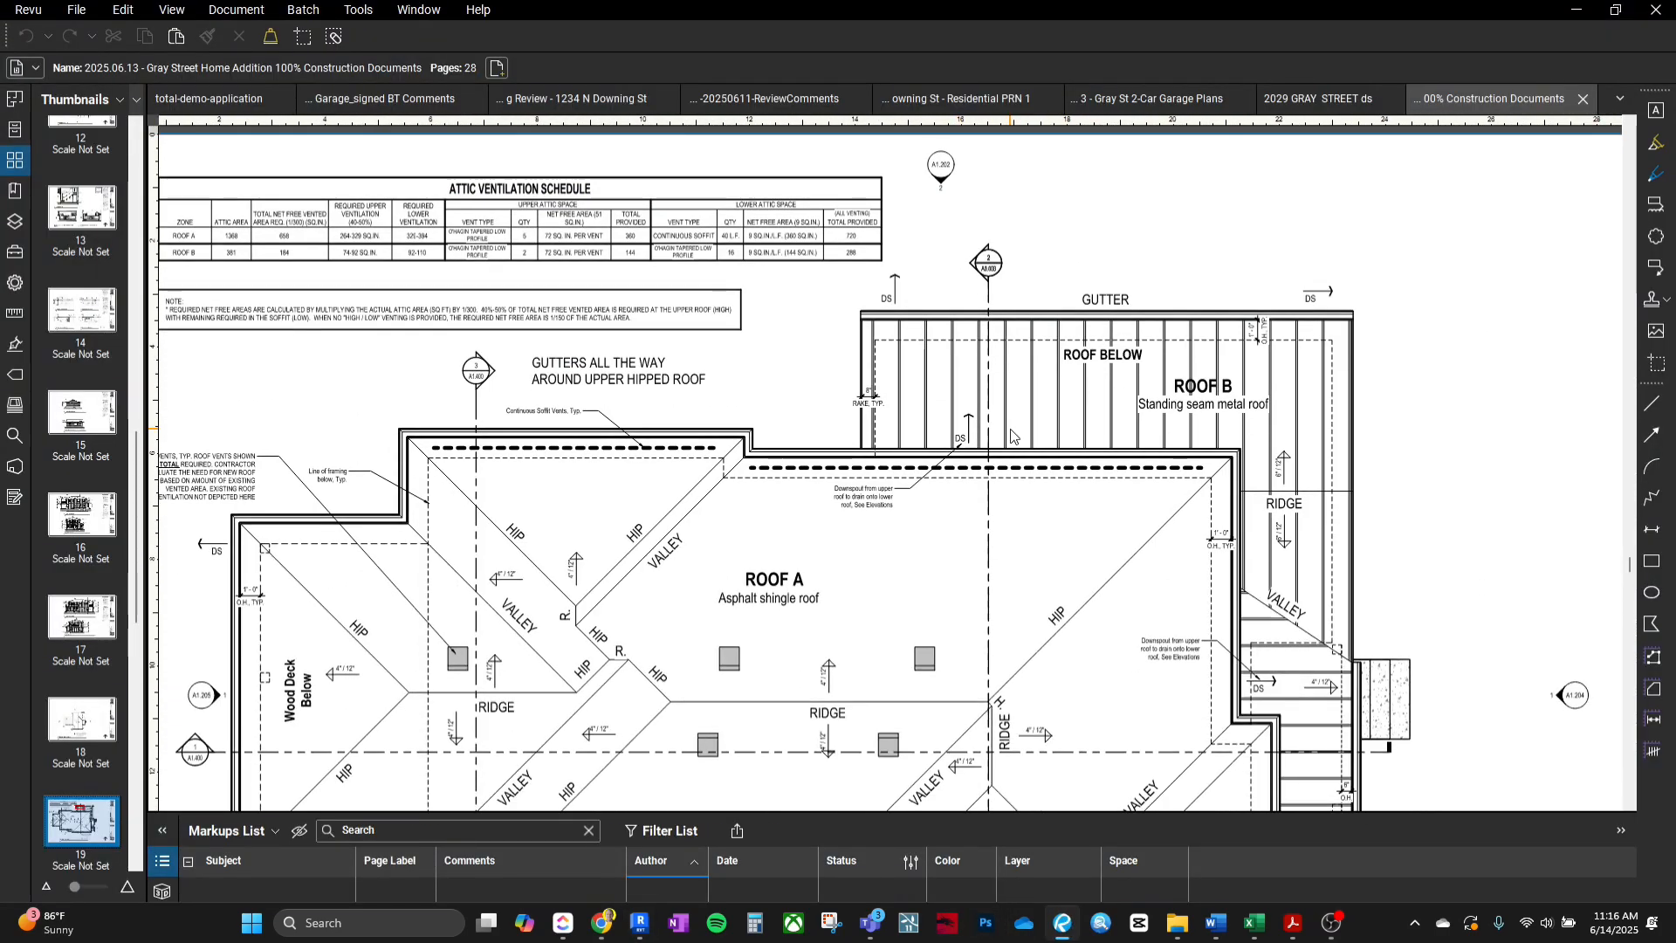
{"action": "scroll", "coordinate": [1191, 476], "scroll_direction": "up", "scroll_amount": 2, "text": "ctrl"}
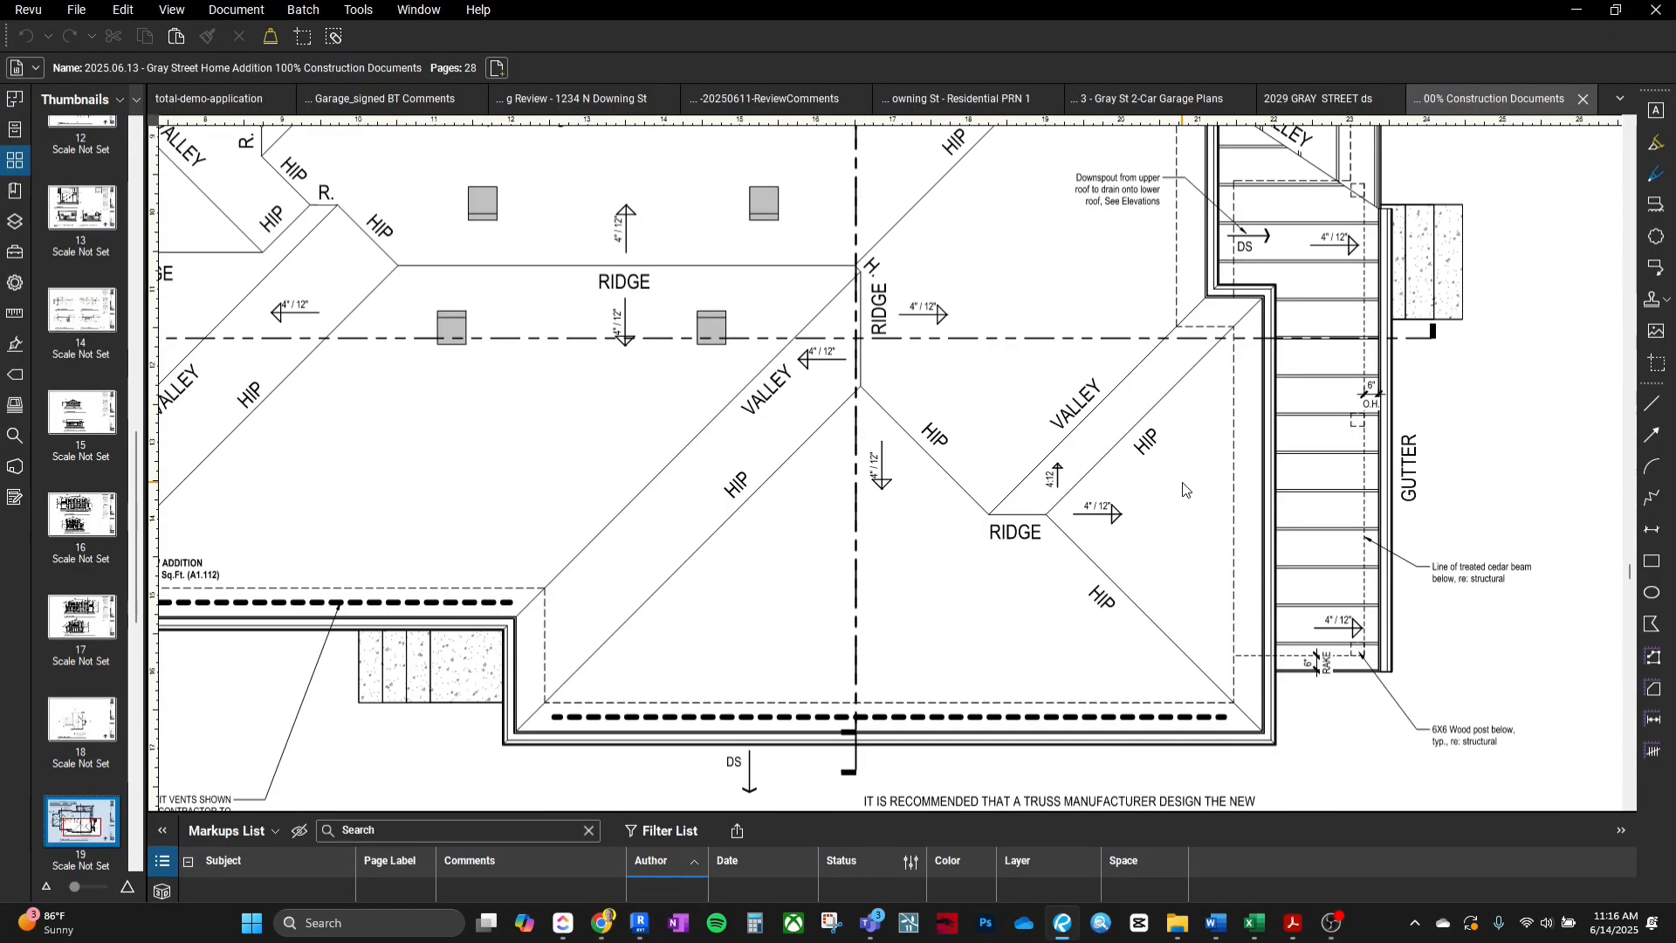
{"action": "scroll", "coordinate": [1196, 463], "scroll_direction": "down", "scroll_amount": 2}
{"action": "scroll", "coordinate": [1209, 411], "scroll_direction": "down", "scroll_amount": 1, "text": "ctrl"}
{"action": "scroll", "coordinate": [1214, 394], "scroll_direction": "down", "scroll_amount": 1, "text": "ctrl"}
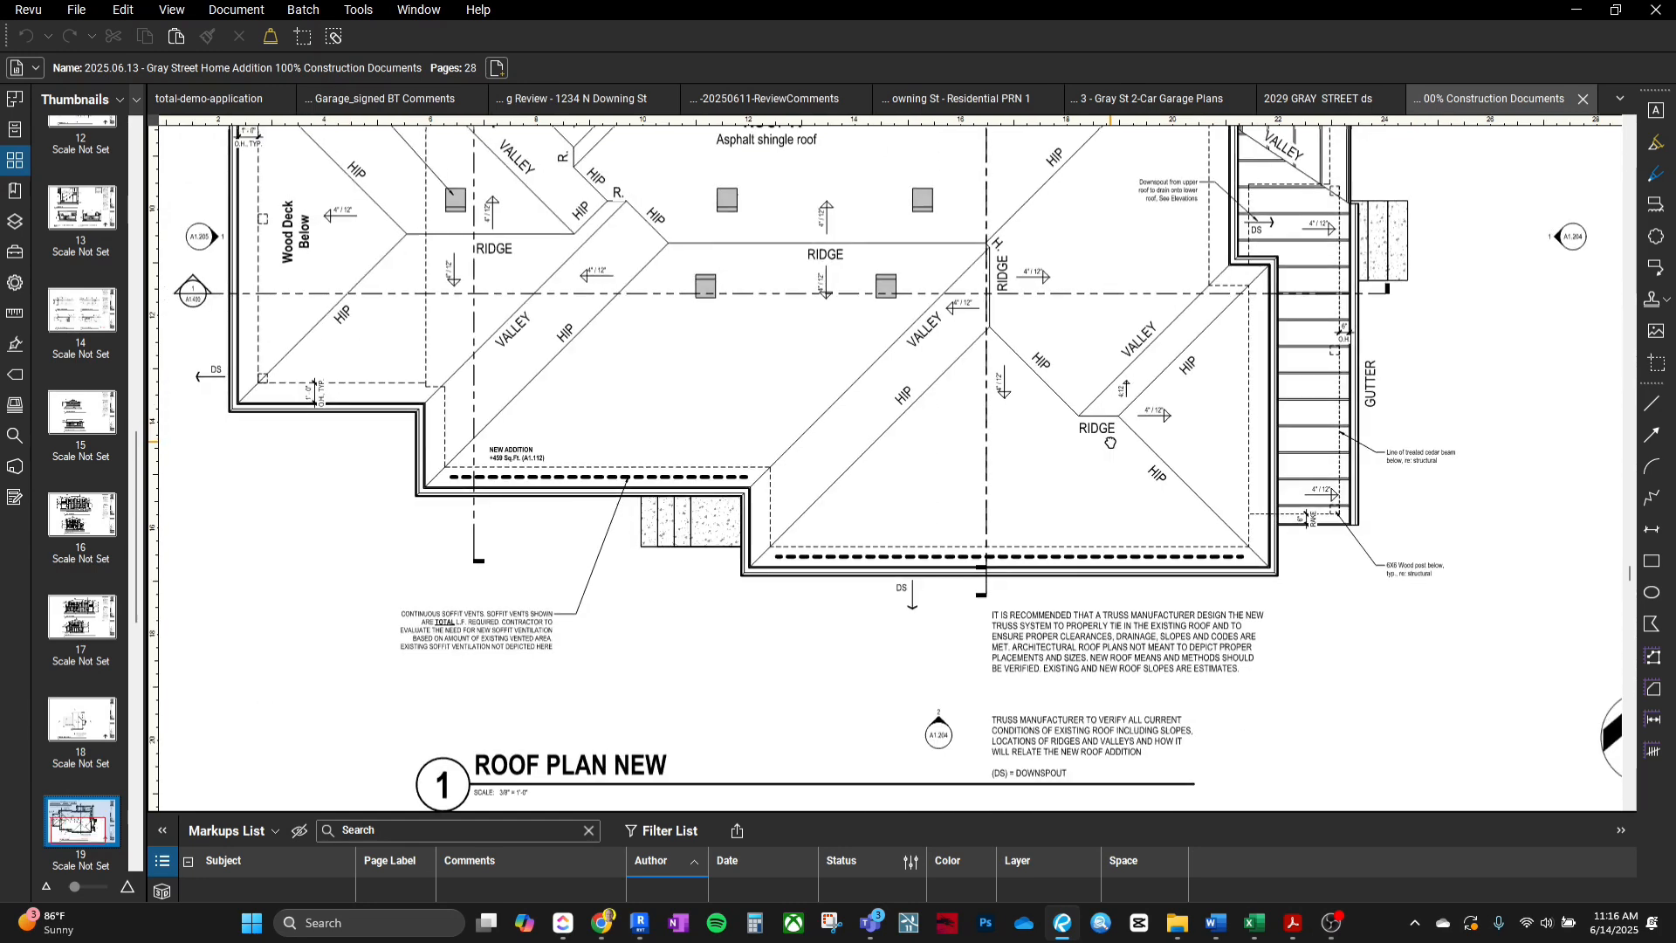
{"action": "scroll", "coordinate": [1135, 397], "scroll_direction": "up", "scroll_amount": 2}
{"action": "scroll", "coordinate": [1087, 398], "scroll_direction": "up", "scroll_amount": 3, "text": "ctrl"}
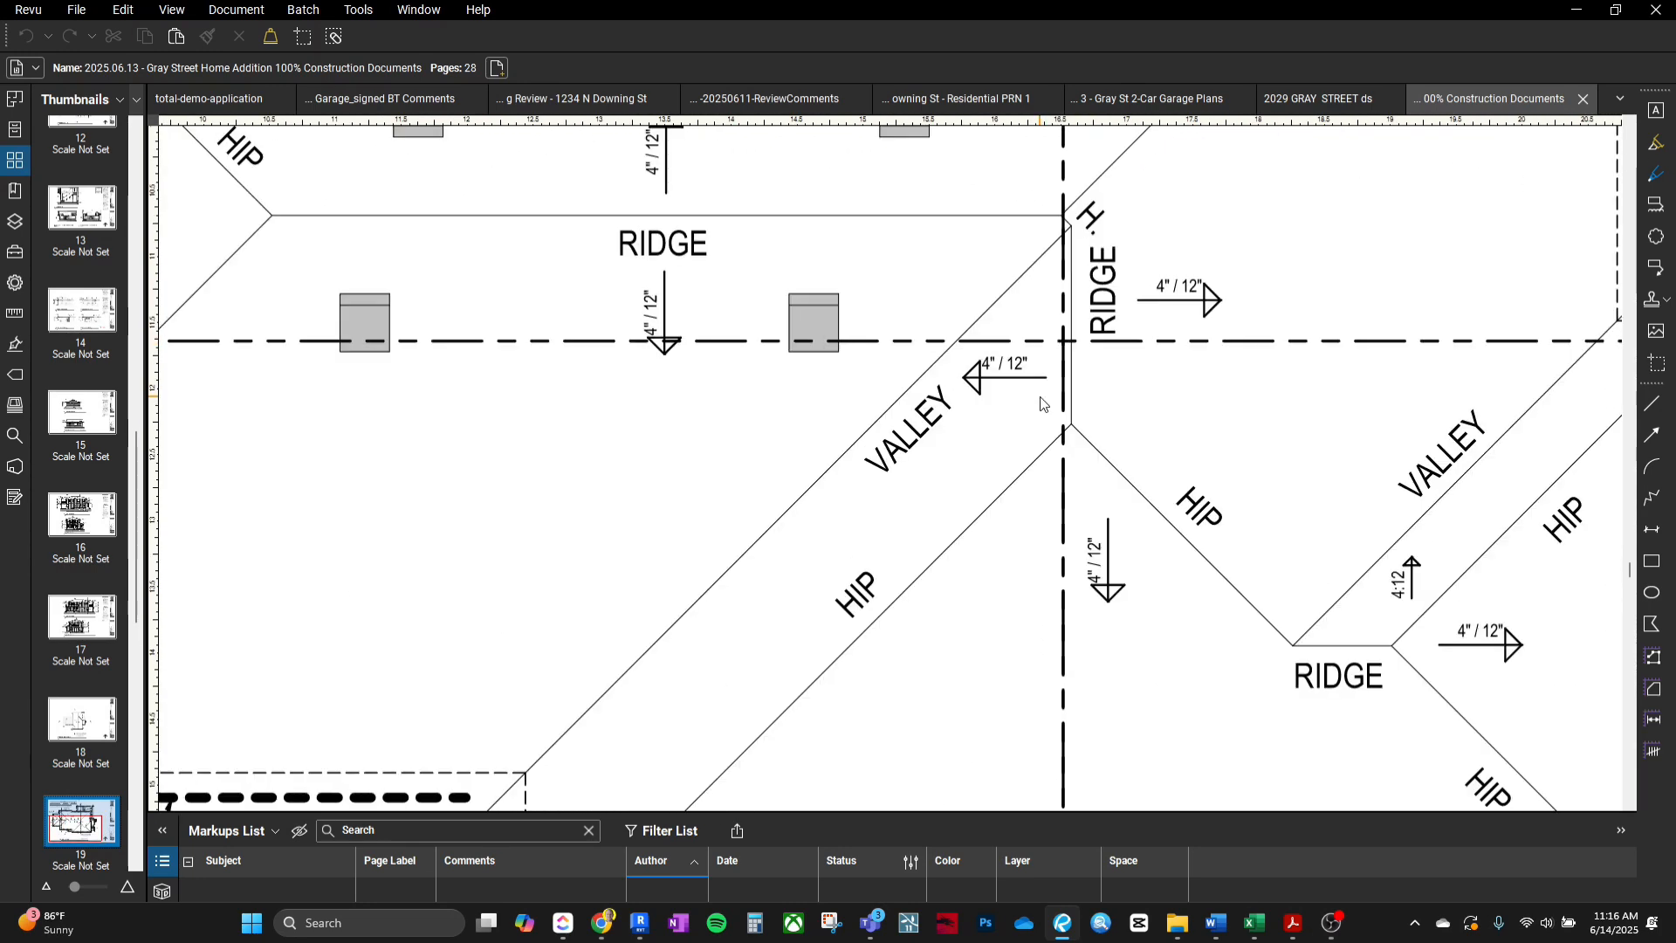
{"action": "scroll", "coordinate": [864, 489], "scroll_direction": "down", "scroll_amount": 3, "text": "ctrl"}
{"action": "scroll", "coordinate": [826, 468], "scroll_direction": "down", "scroll_amount": 3, "text": "ctrl"}
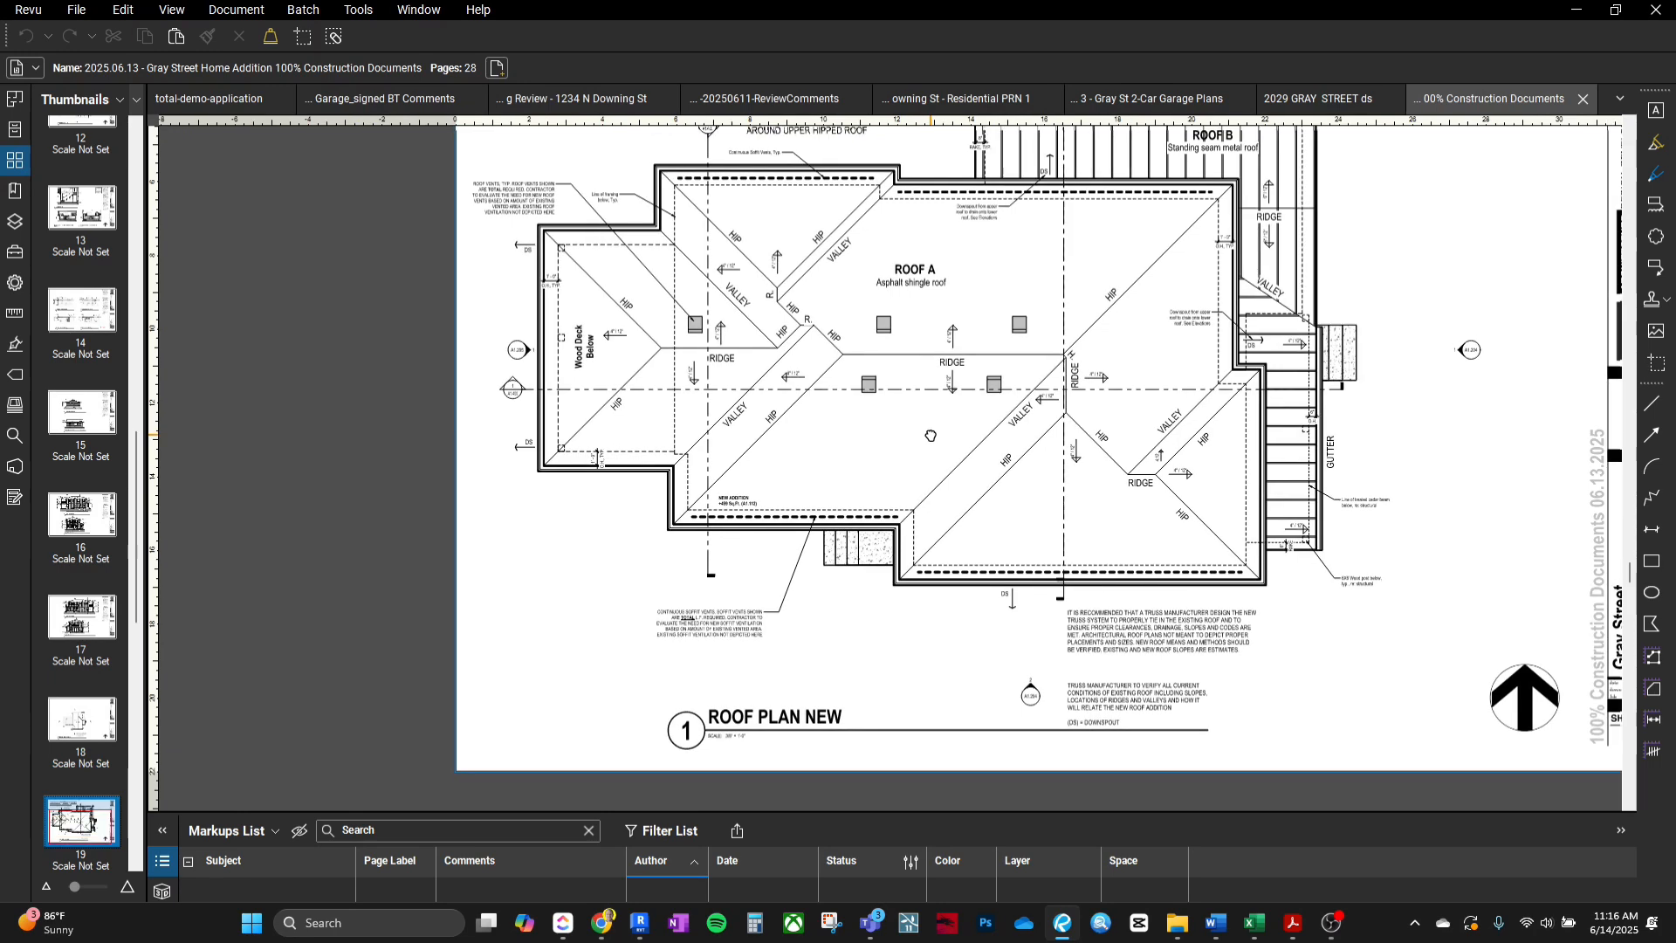
{"action": "middle_click_drag", "start_coordinate": [936, 436], "coordinate": [904, 524]}
{"action": "scroll", "coordinate": [900, 553], "scroll_direction": "down", "scroll_amount": 1, "text": "ctrl"}
{"action": "scroll", "coordinate": [900, 554], "scroll_direction": "down", "scroll_amount": 1, "text": "ctrl"}
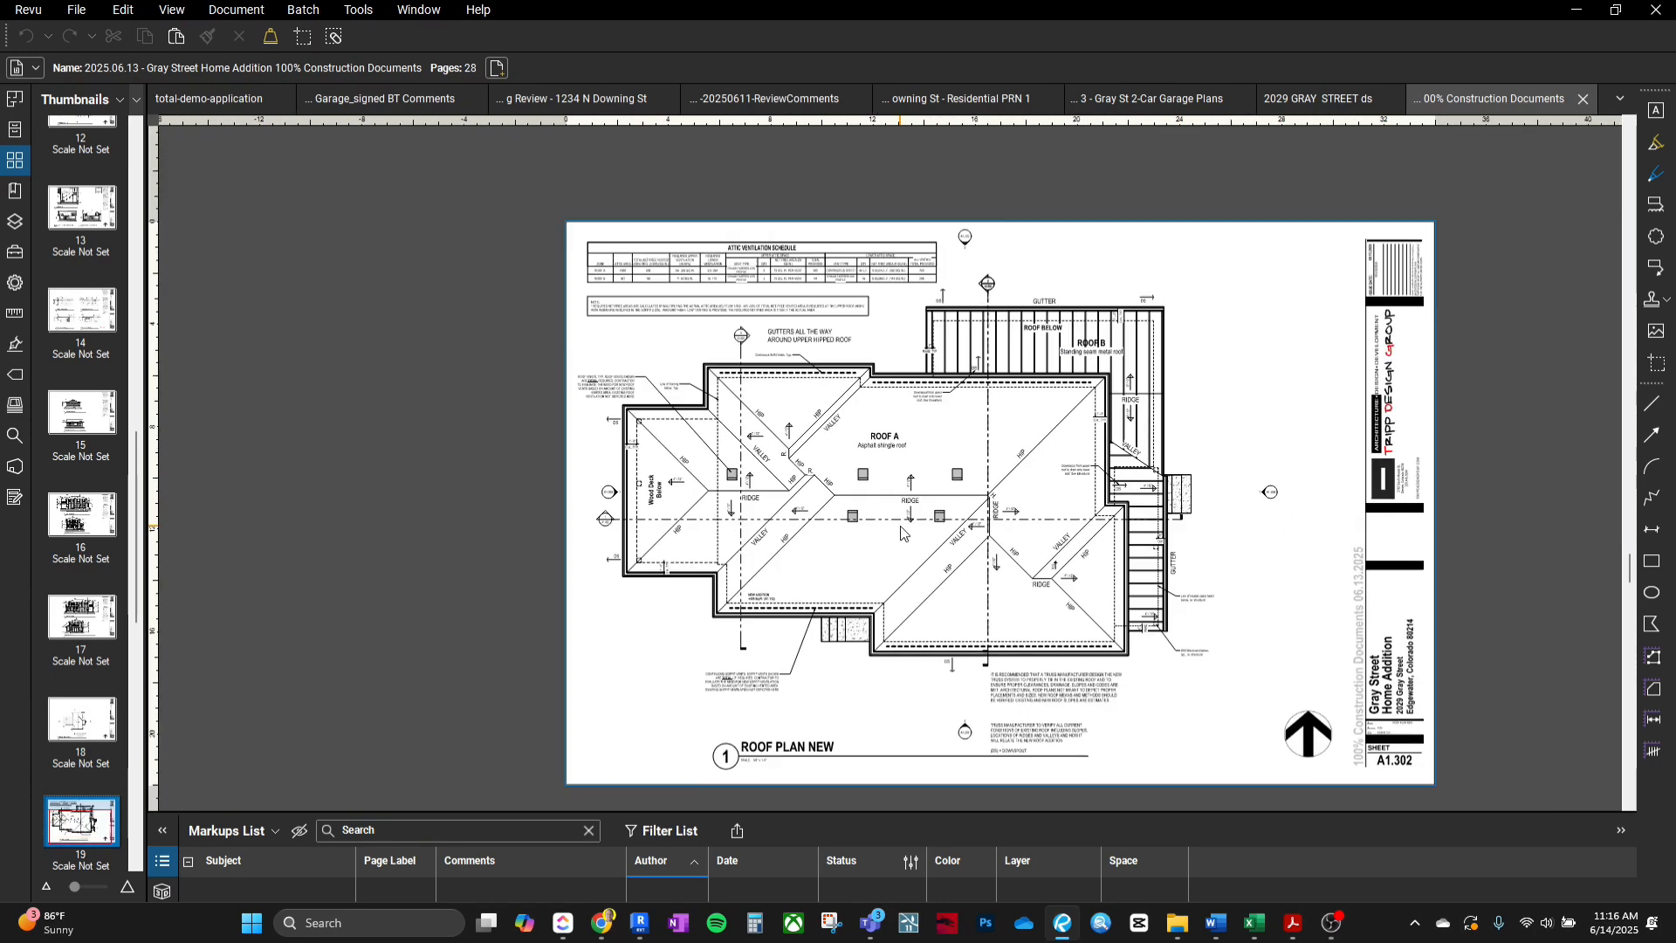
{"action": "scroll", "coordinate": [903, 534], "scroll_direction": "up", "scroll_amount": 1, "text": "ctrl"}
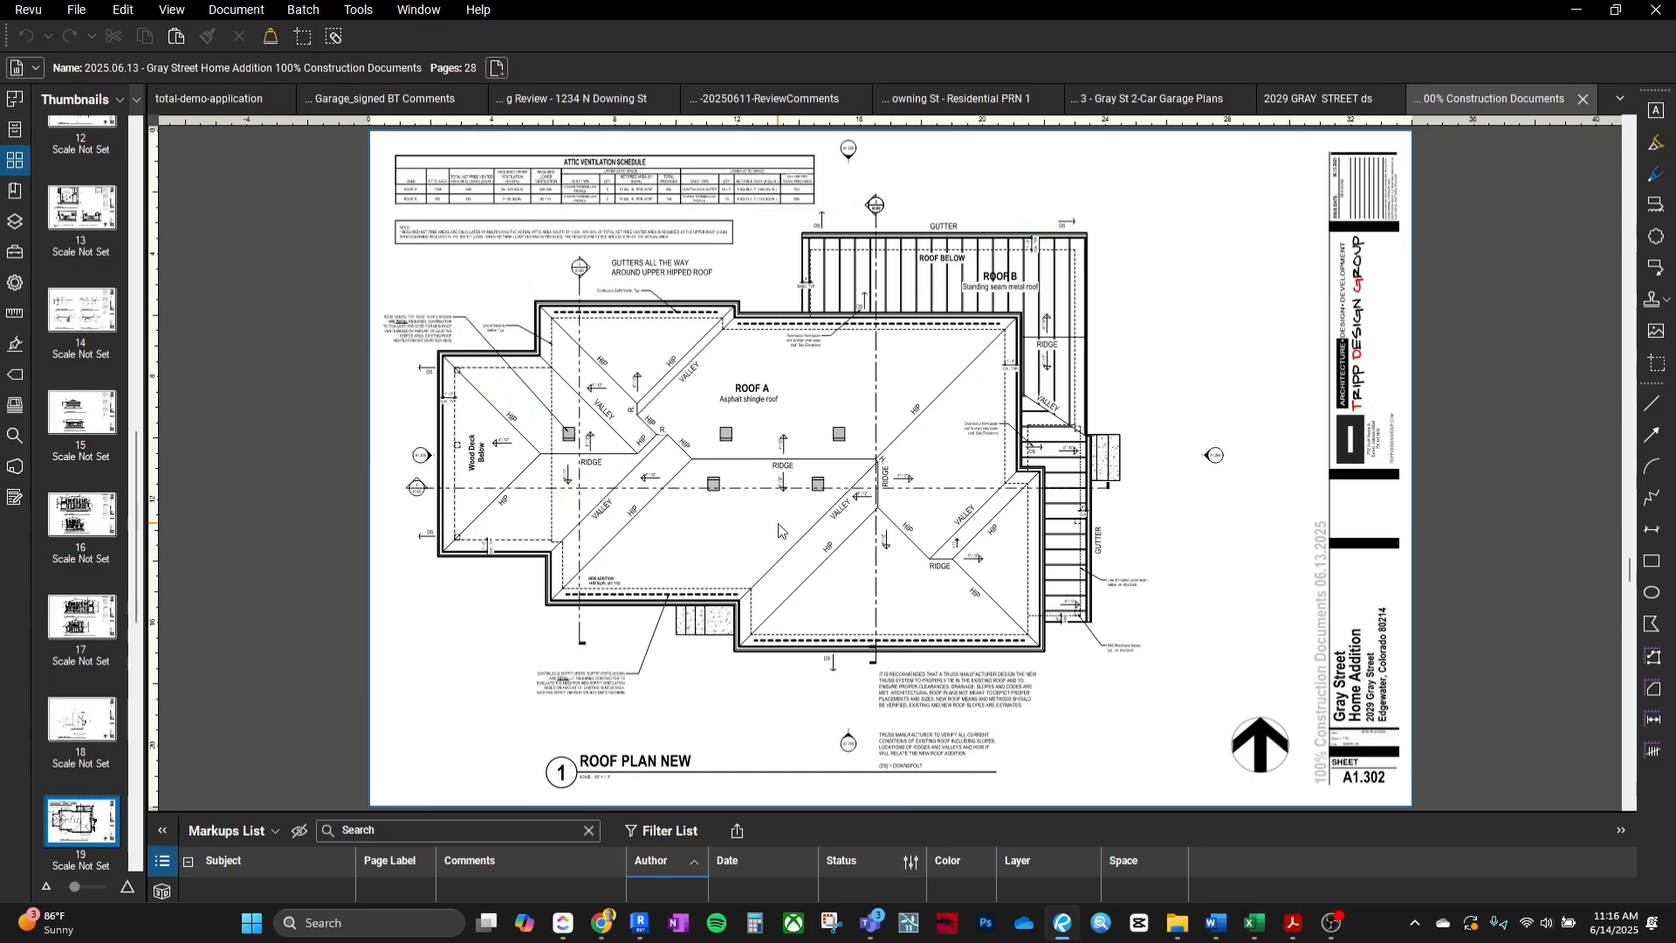
Go to the PDF page for sheet A1.400 and examine the crawl space in Building Section 03.
{"action": "key", "text": "Down"}
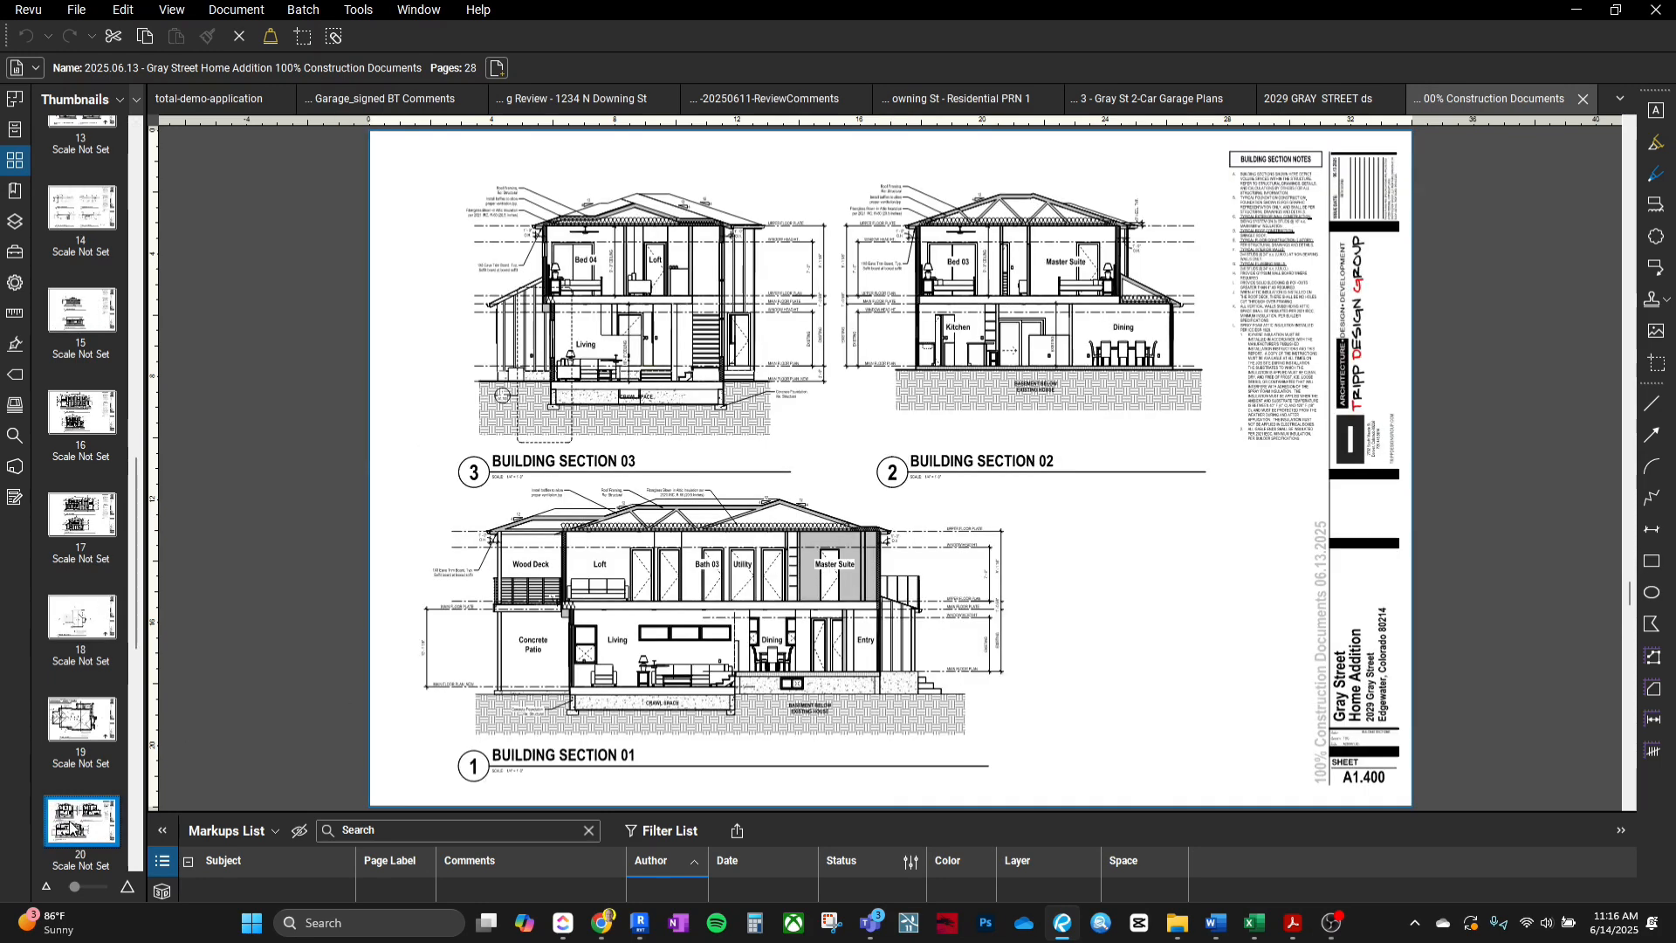
{"action": "scroll", "coordinate": [515, 288], "scroll_direction": "up", "scroll_amount": 3, "text": "ctrl"}
{"action": "middle_click_drag", "start_coordinate": [515, 289], "coordinate": [516, 384]}
{"action": "scroll", "coordinate": [870, 771], "scroll_direction": "up", "scroll_amount": 3, "text": "ctrl"}
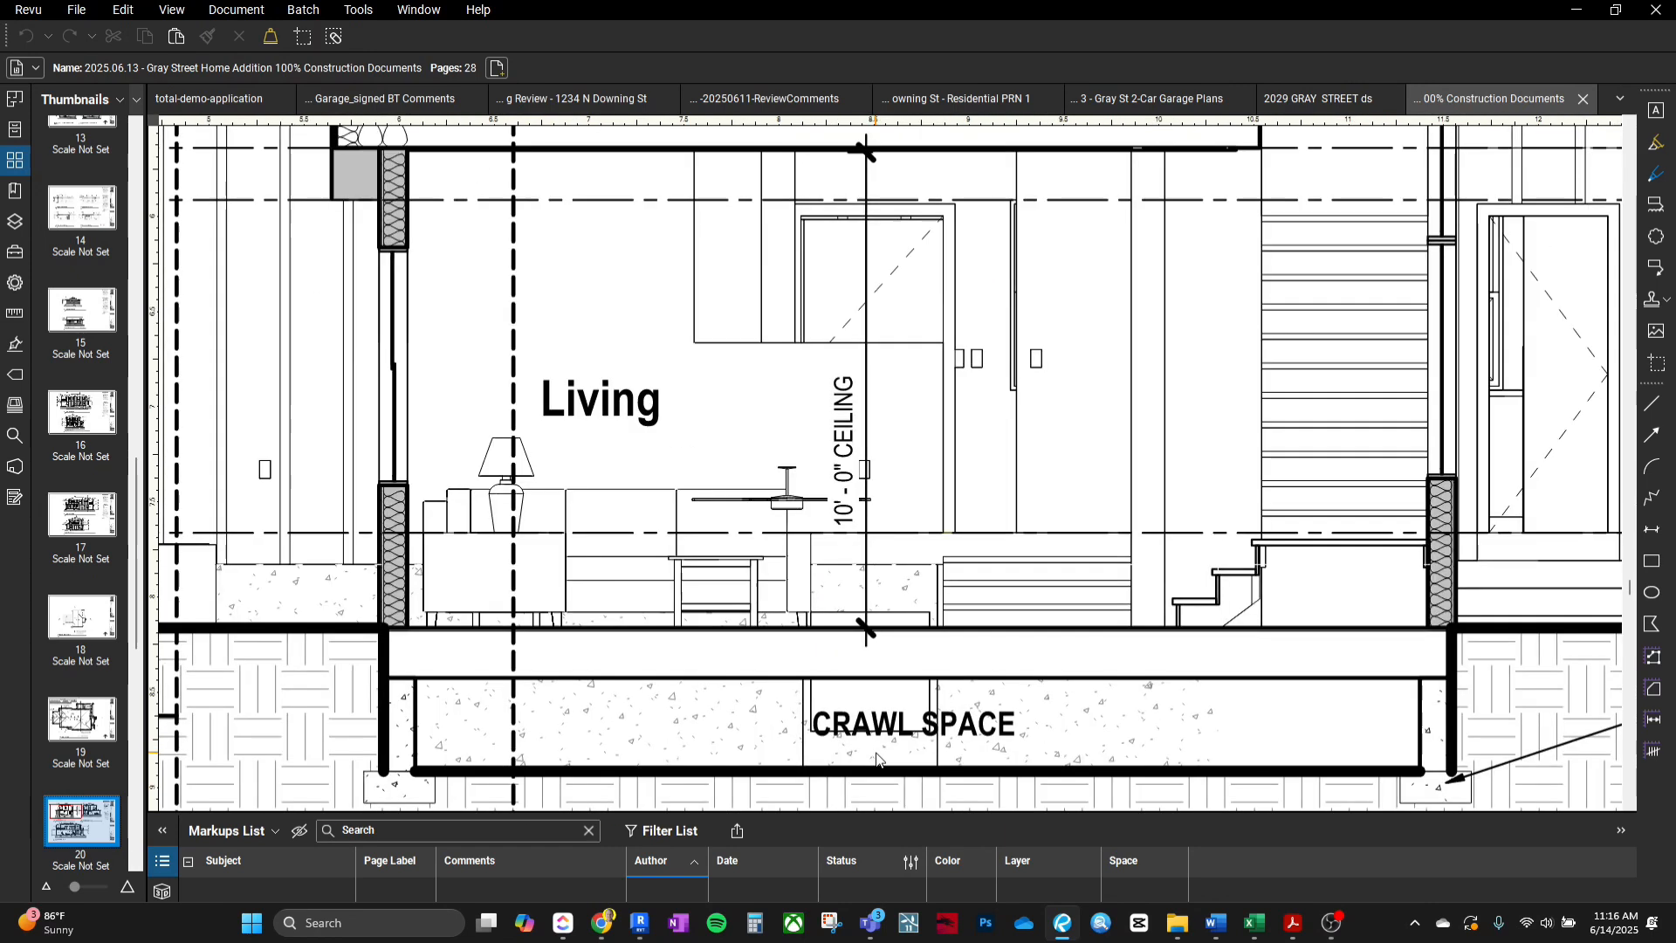
Switch to Revit, open sheet A1.400 - Building Sections and bring up the crawl space of Building Section 03.
{"action": "left_click", "coordinate": [641, 933]}
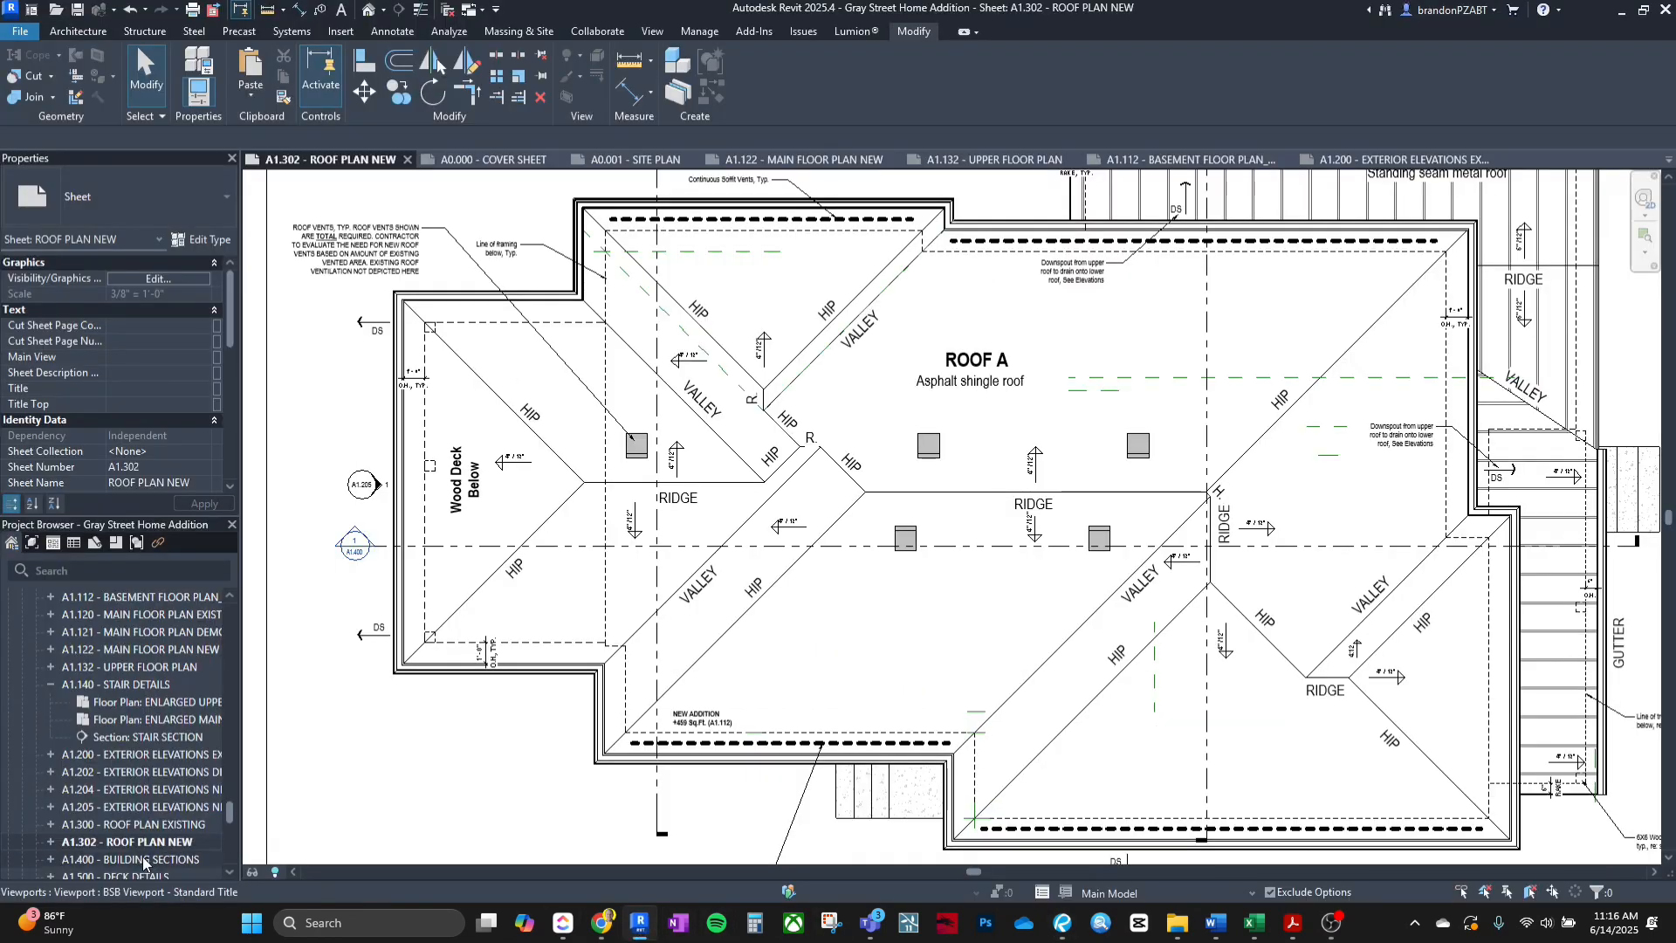
{"action": "scroll", "coordinate": [143, 856], "scroll_direction": "down", "scroll_amount": 3}
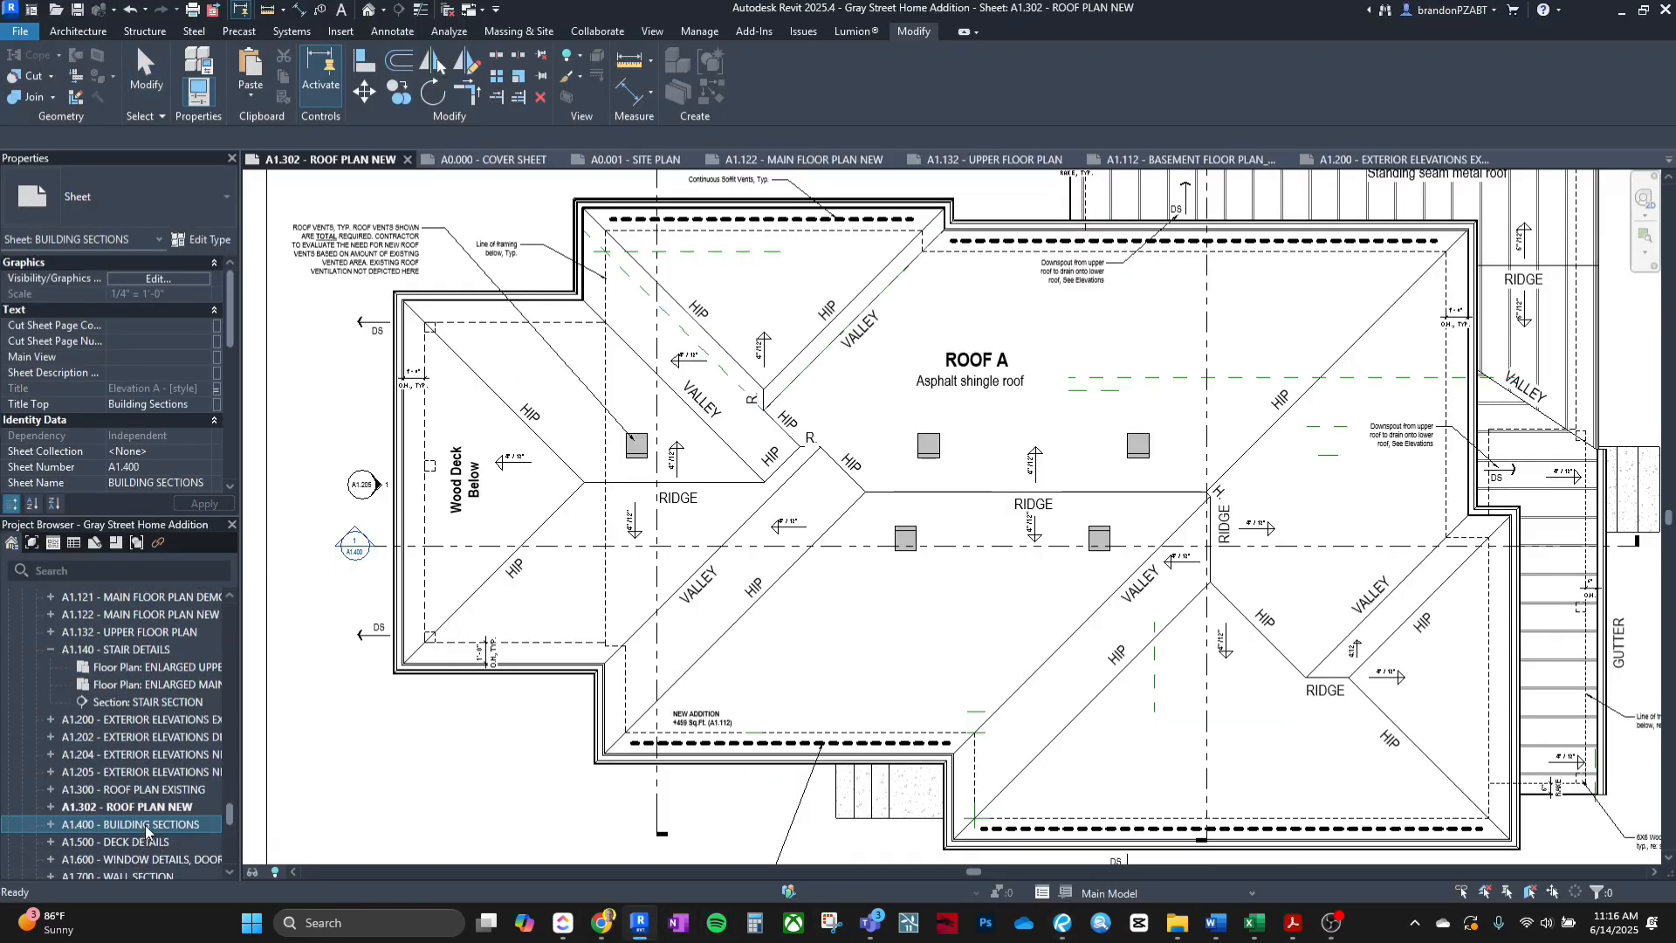
{"action": "double_click", "coordinate": [144, 824]}
{"action": "left_click", "coordinate": [708, 447]}
{"action": "scroll", "coordinate": [709, 447], "scroll_direction": "up", "scroll_amount": 5}
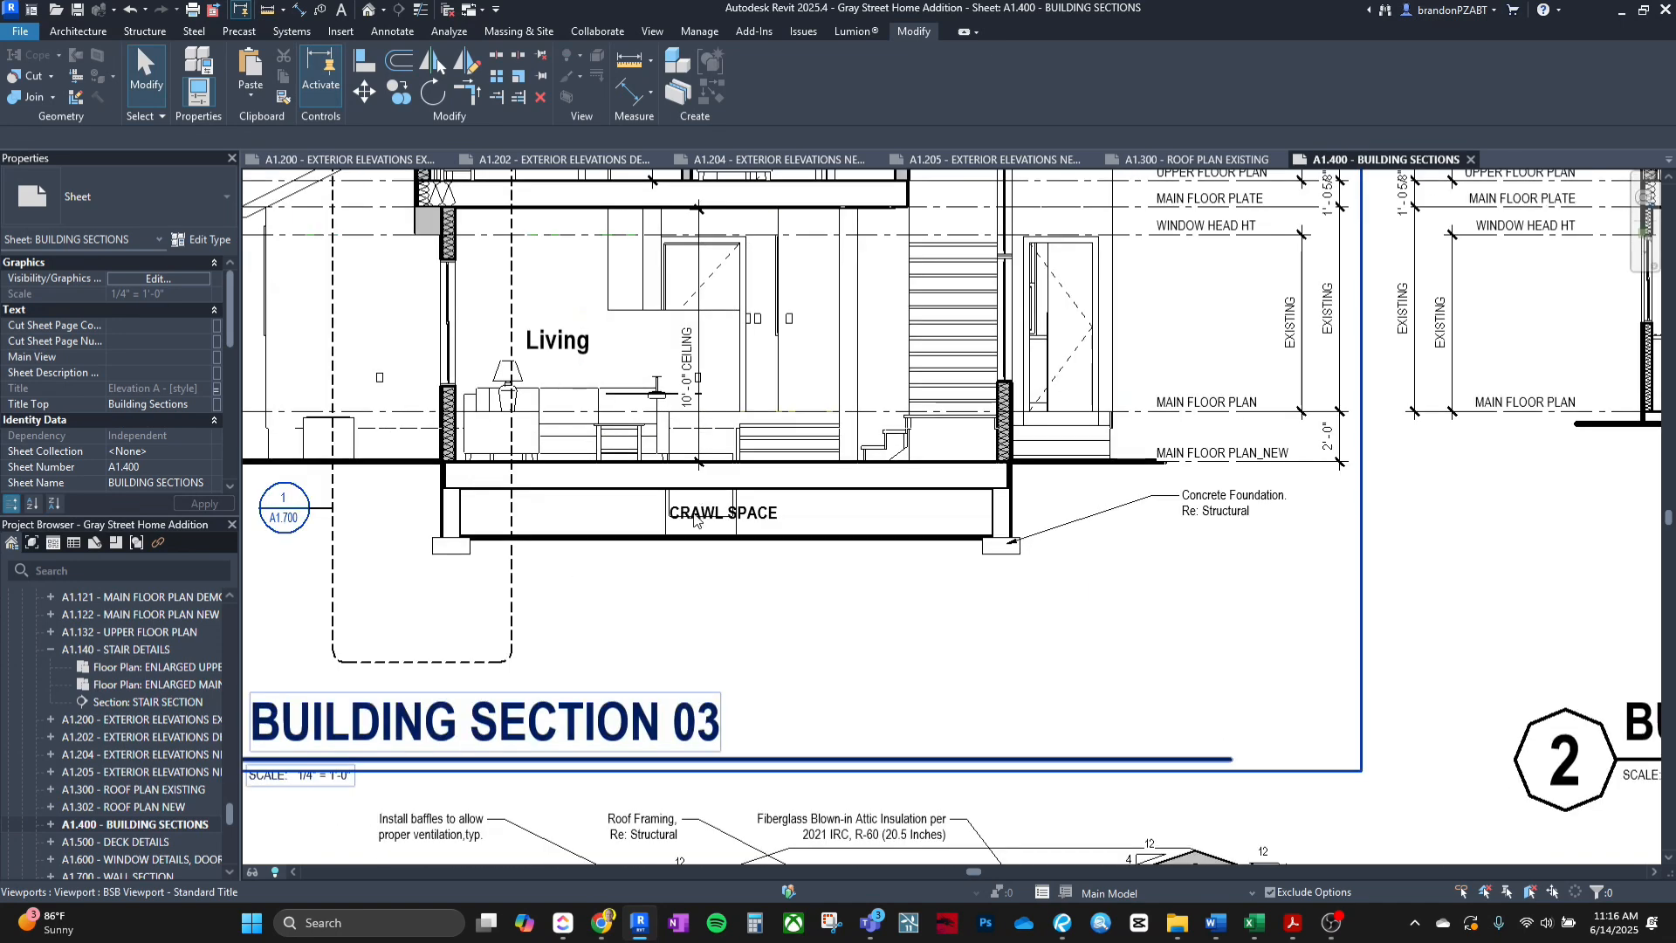
Move the CRAWL SPACE label in Building Section 03 toward the foundation wall beside the 1/A1.700 callout.
{"action": "left_click_drag", "start_coordinate": [706, 510], "coordinate": [536, 510]}
{"action": "left_click", "coordinate": [843, 551]}
{"action": "left_click", "coordinate": [881, 515]}
Try deleting the concrete walls shown behind the crawl space in Building Section 03.
{"action": "left_click", "coordinate": [713, 510]}
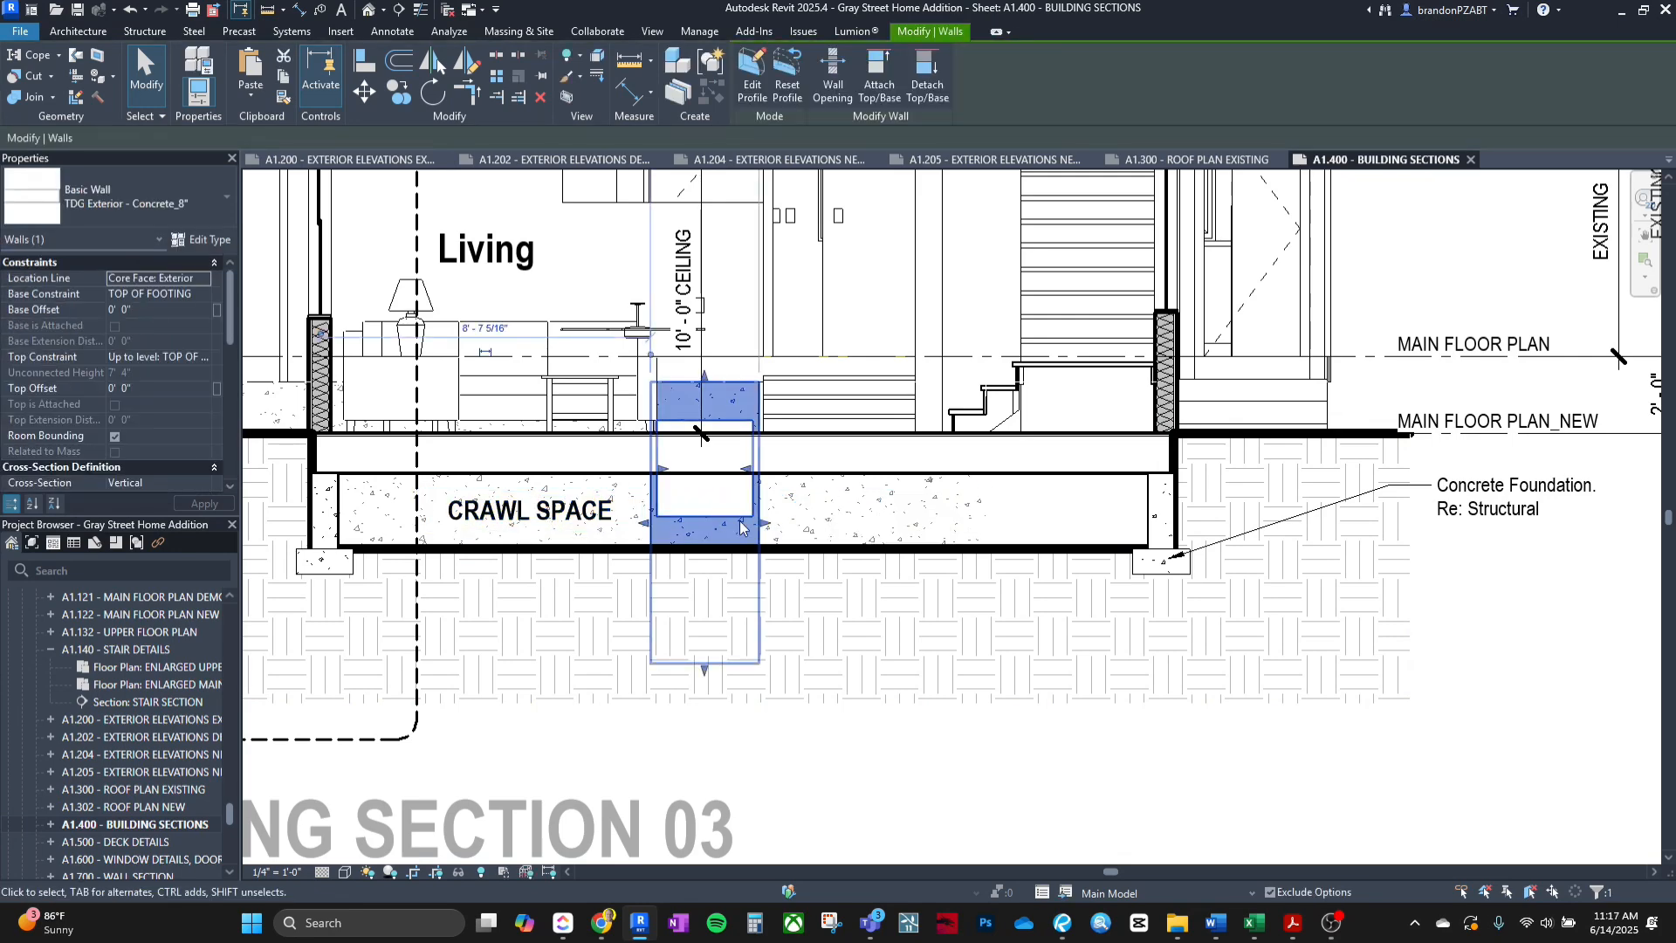
{"action": "left_click_drag", "start_coordinate": [740, 527], "coordinate": [848, 526]}
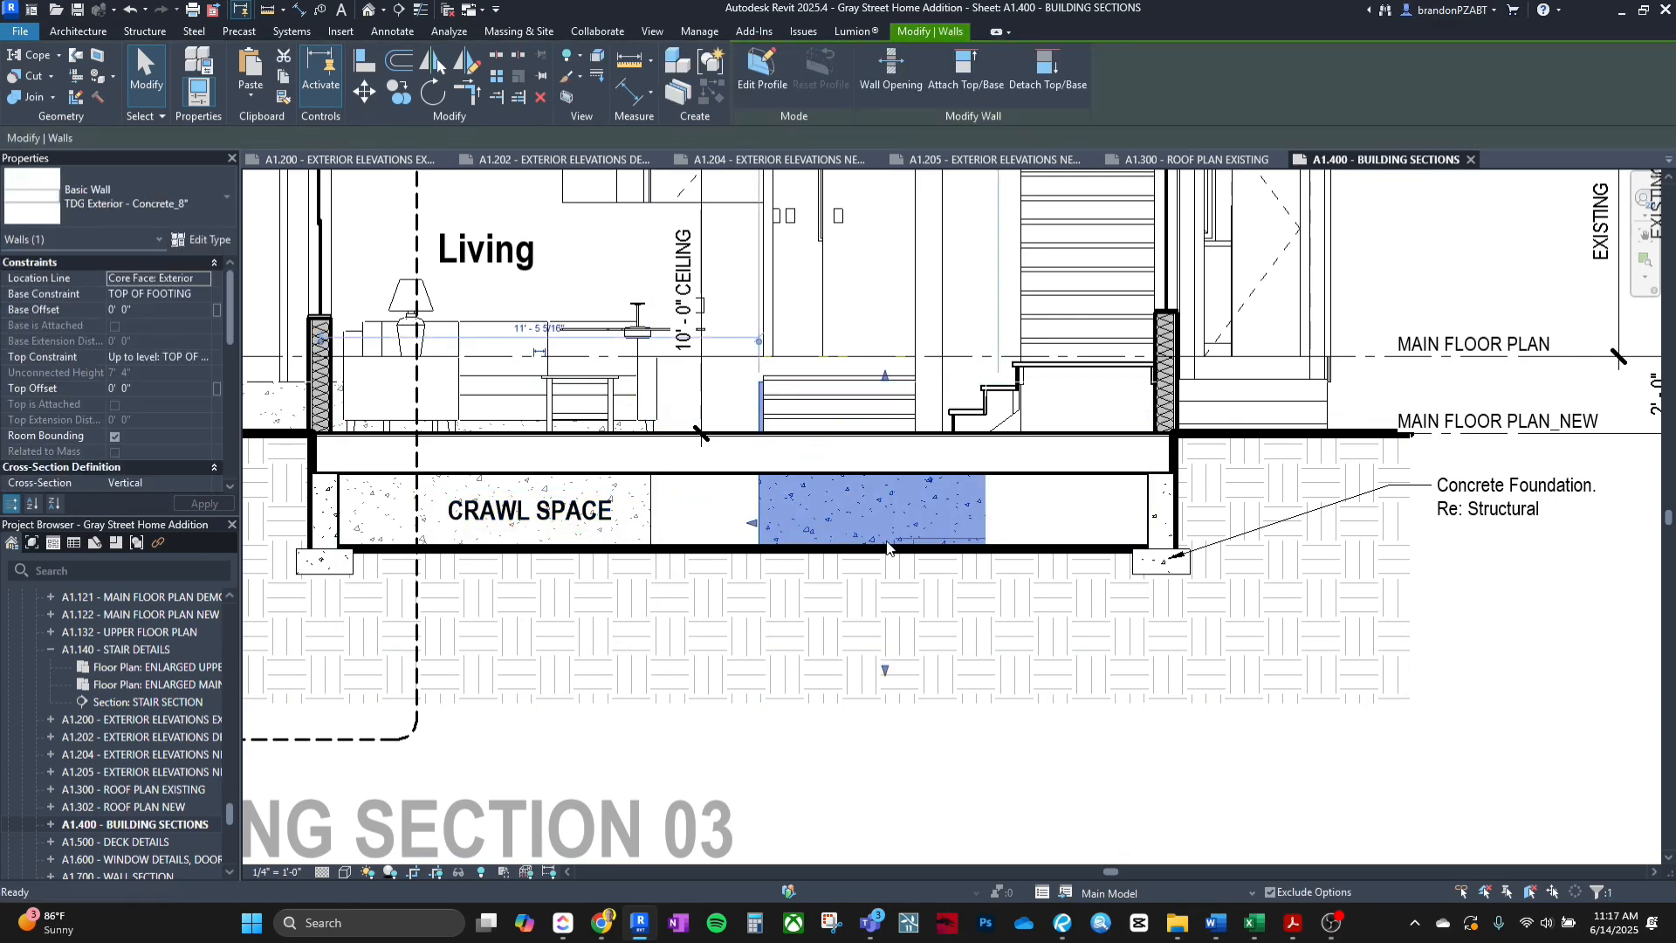
{"action": "key", "text": "Delete"}
{"action": "left_click", "coordinate": [661, 520]}
{"action": "key", "text": "Delete"}
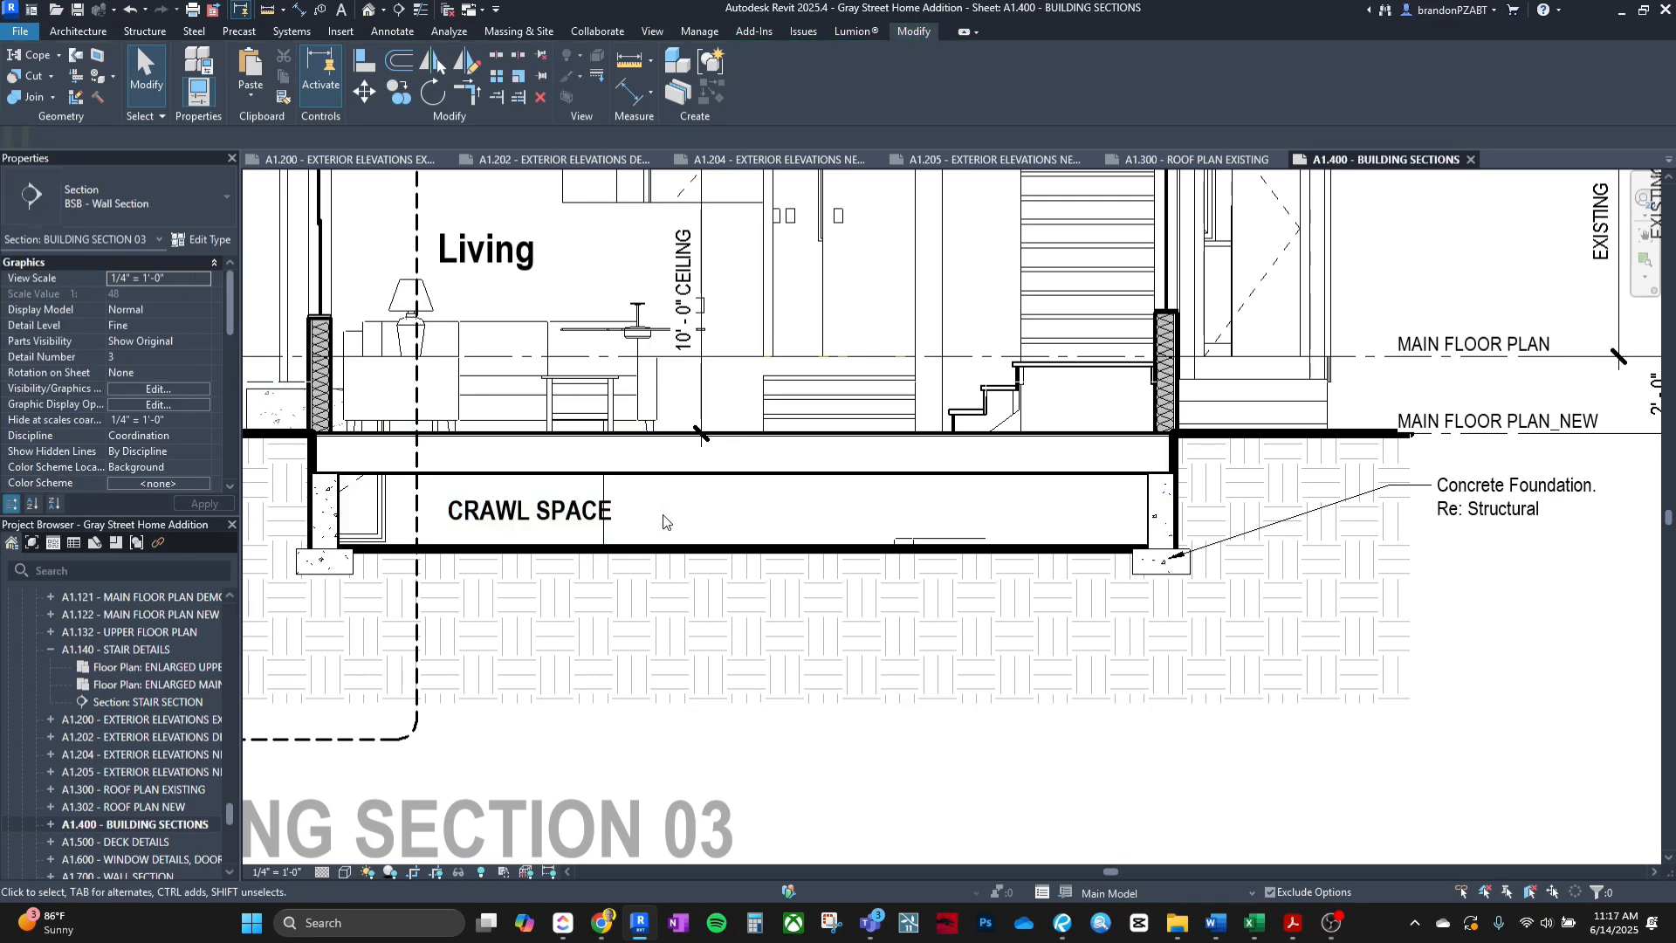
Examine the furniture and wall elements behind the crawl space in Building Section 03.
{"action": "left_click", "coordinate": [873, 548]}
{"action": "key", "text": "Escape"}
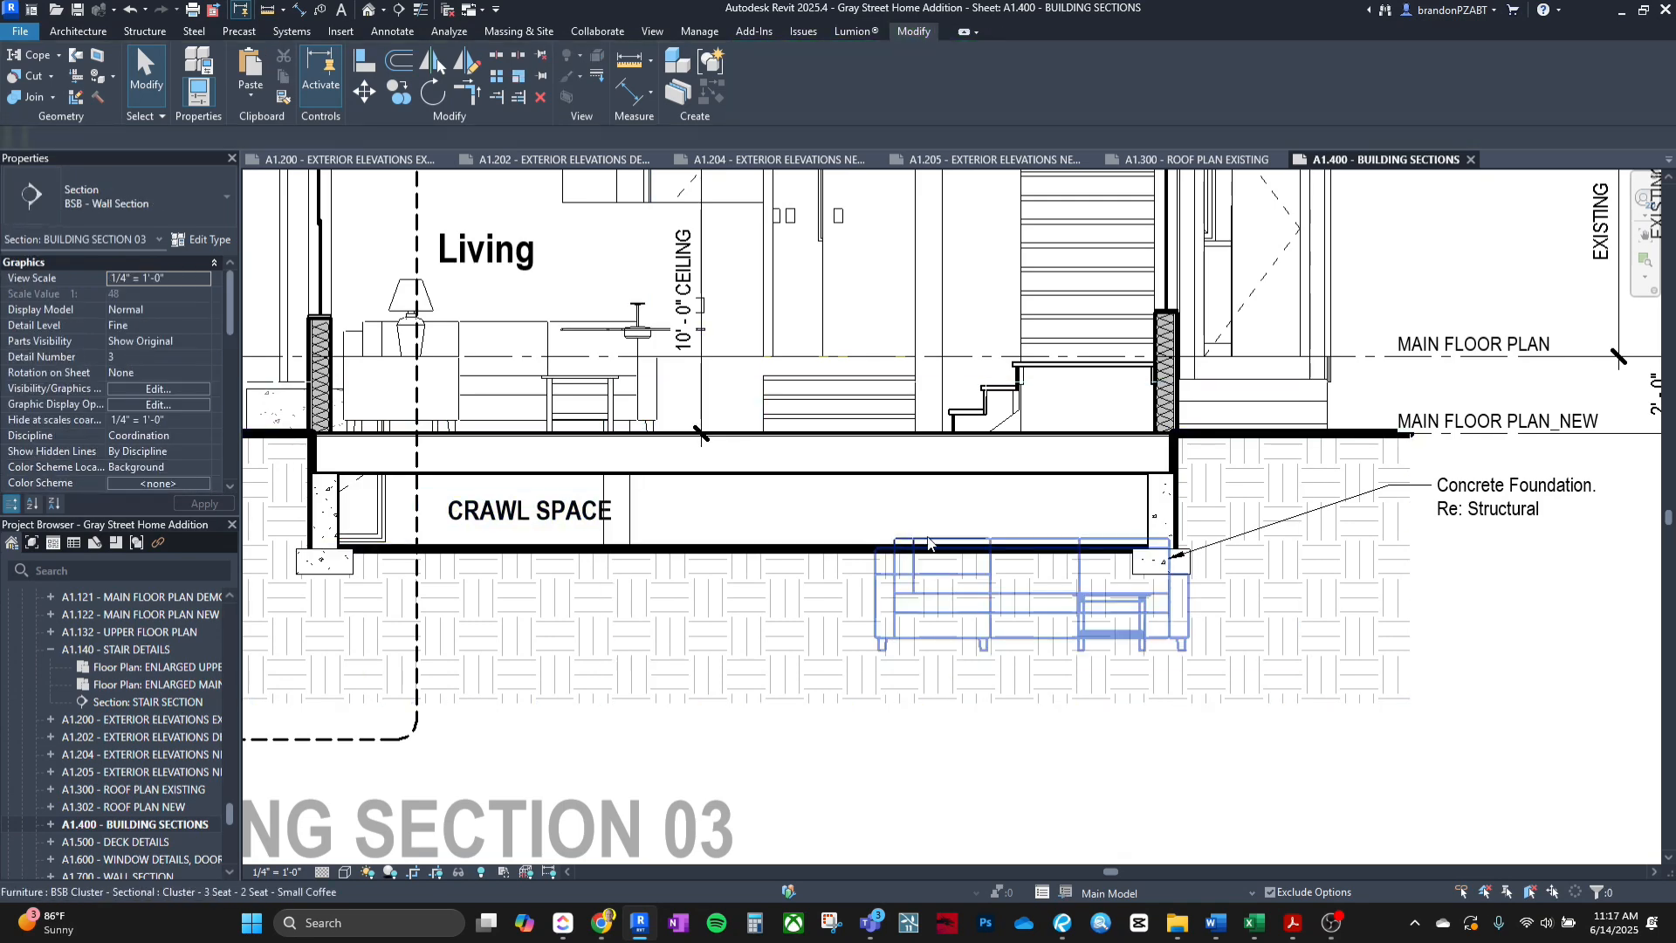
{"action": "middle_click_drag", "start_coordinate": [897, 546], "coordinate": [938, 550]}
{"action": "scroll", "coordinate": [673, 537], "scroll_direction": "up", "scroll_amount": 2}
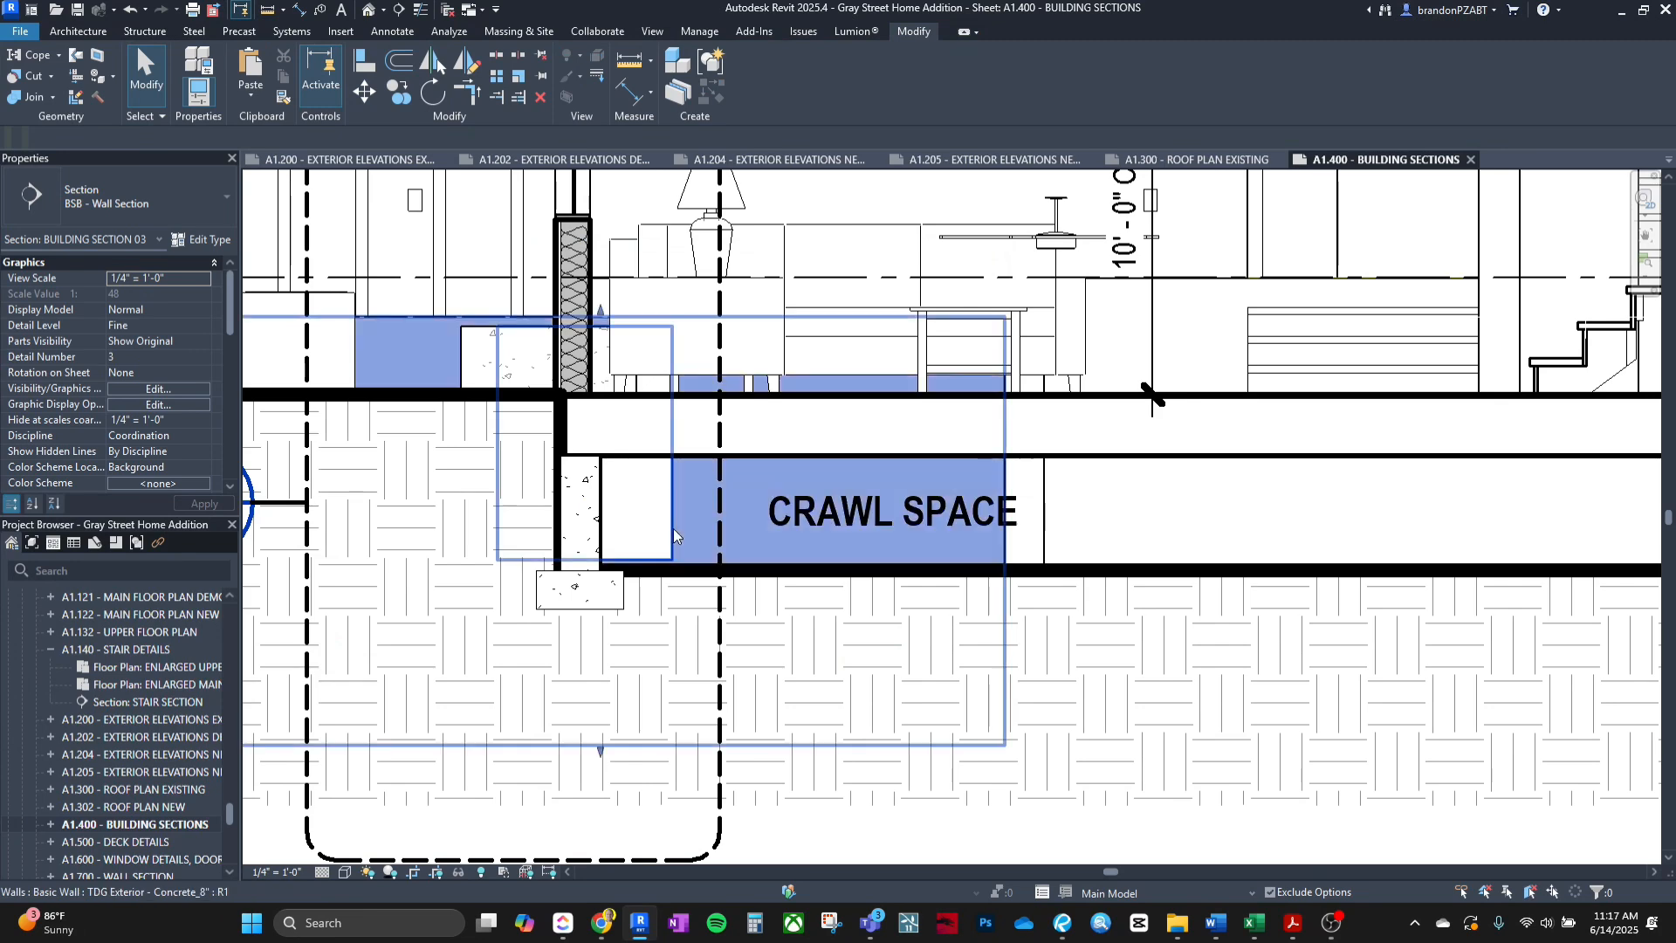
{"action": "left_click", "coordinate": [673, 535]}
{"action": "key", "text": "Escape"}
{"action": "scroll", "coordinate": [899, 539], "scroll_direction": "down", "scroll_amount": 2}
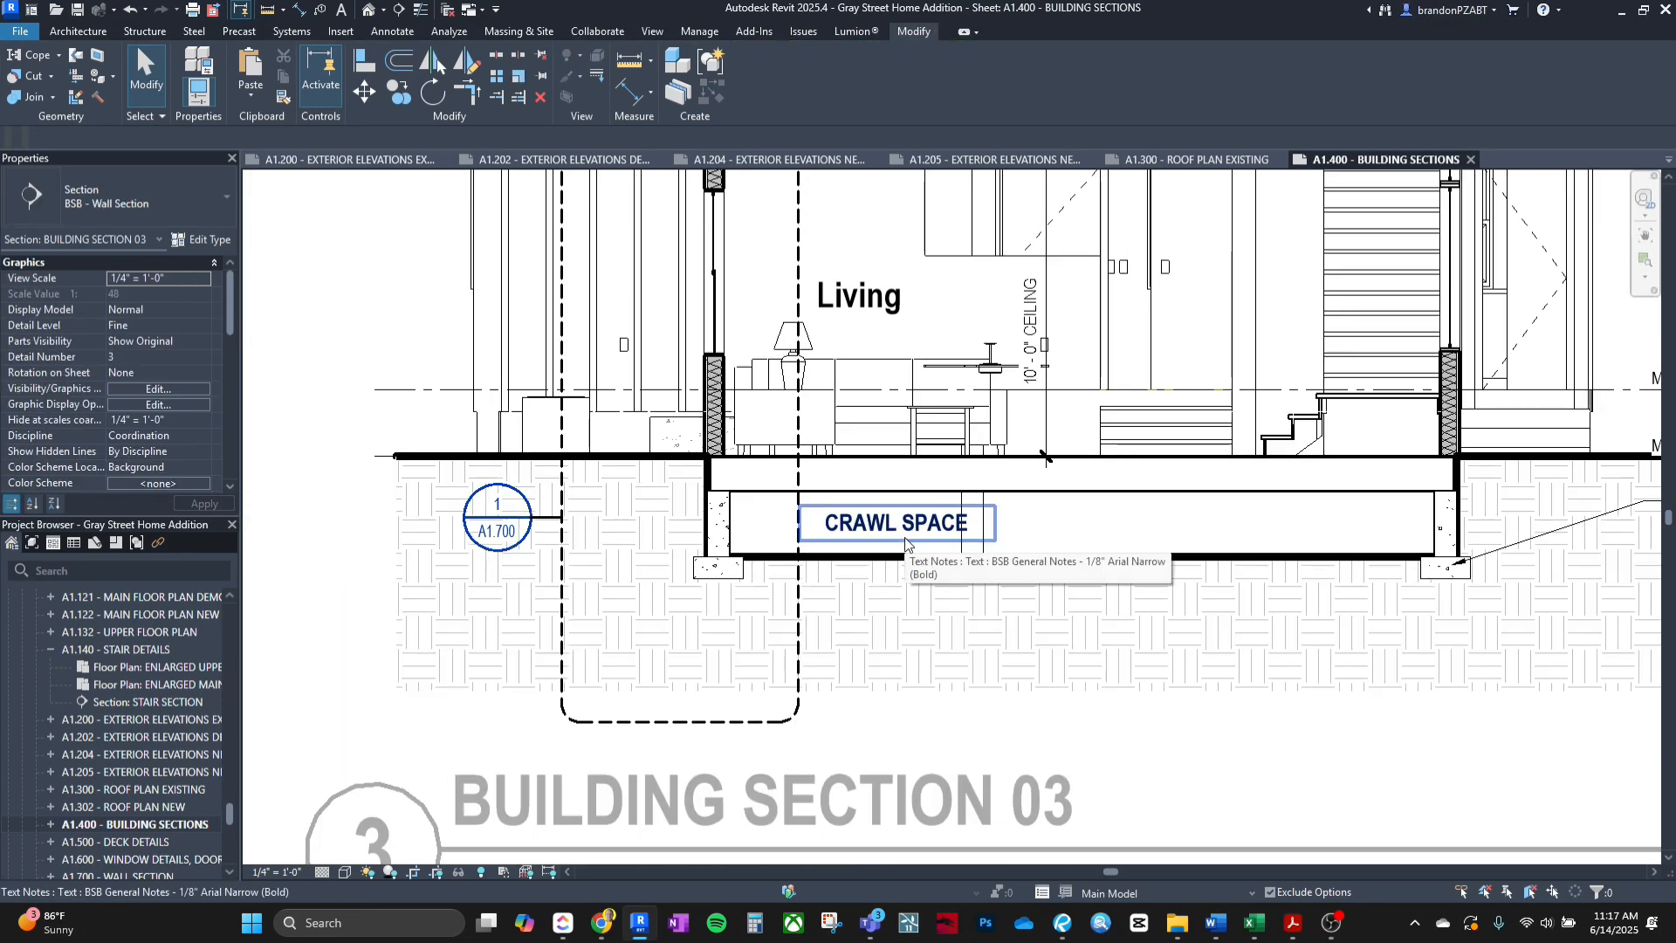
Undo the concrete wall deletions and the CRAWL SPACE label move in Building Section 03.
{"action": "scroll", "coordinate": [906, 542], "scroll_direction": "up", "scroll_amount": 2}
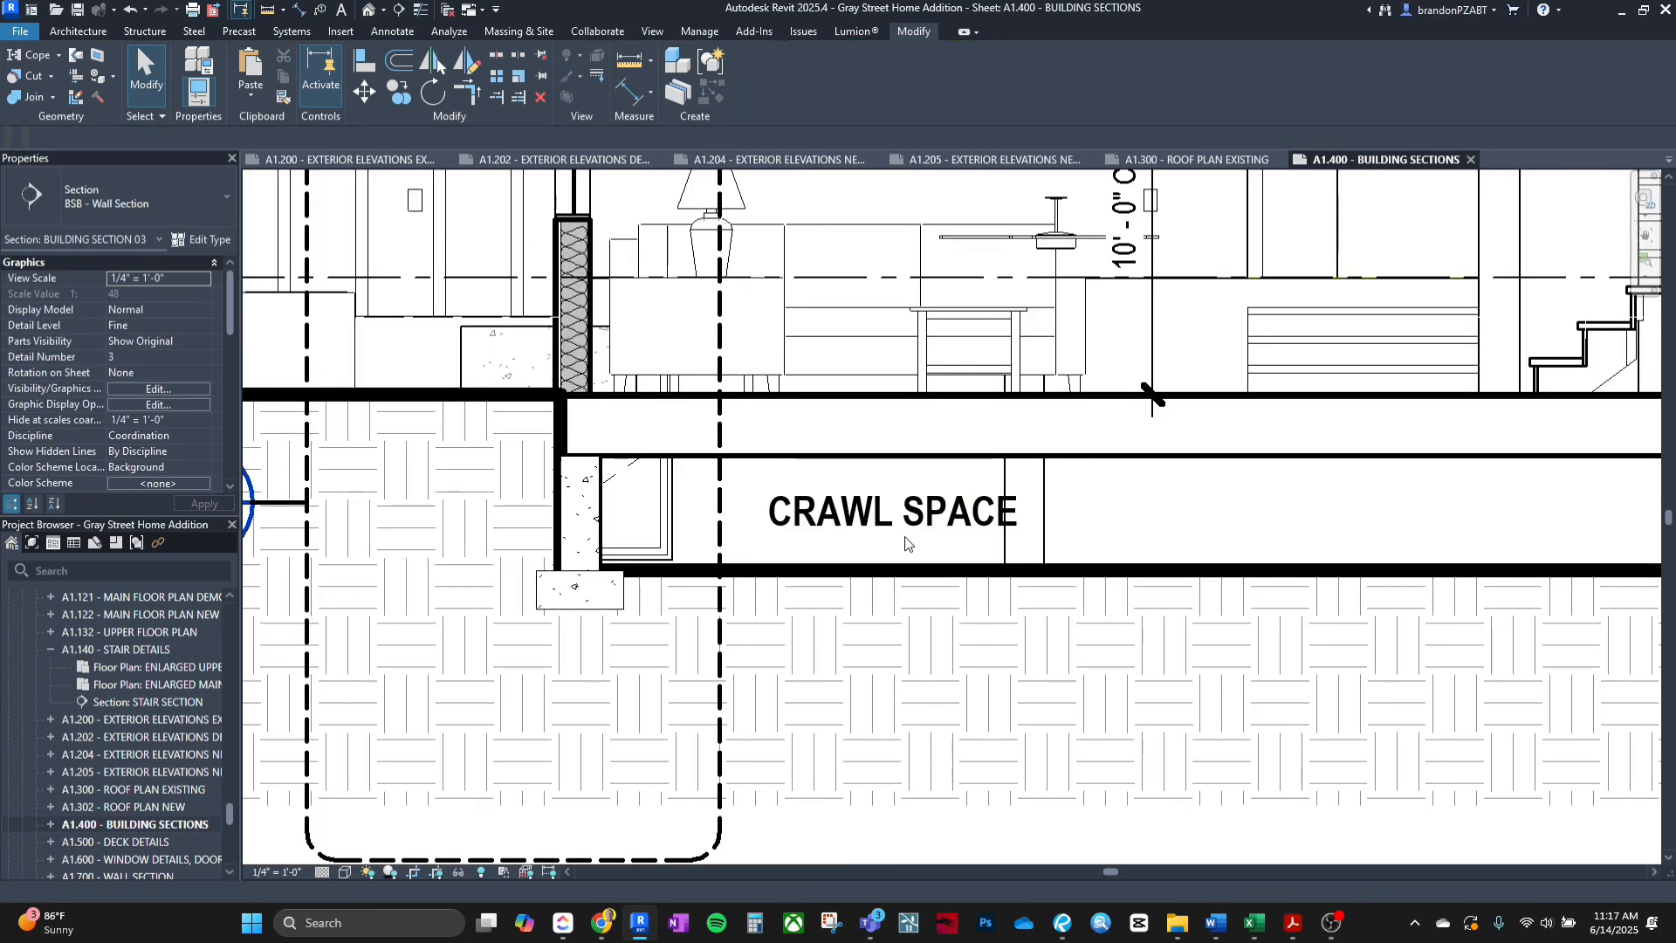
{"action": "scroll", "coordinate": [906, 542], "scroll_direction": "down", "scroll_amount": 1}
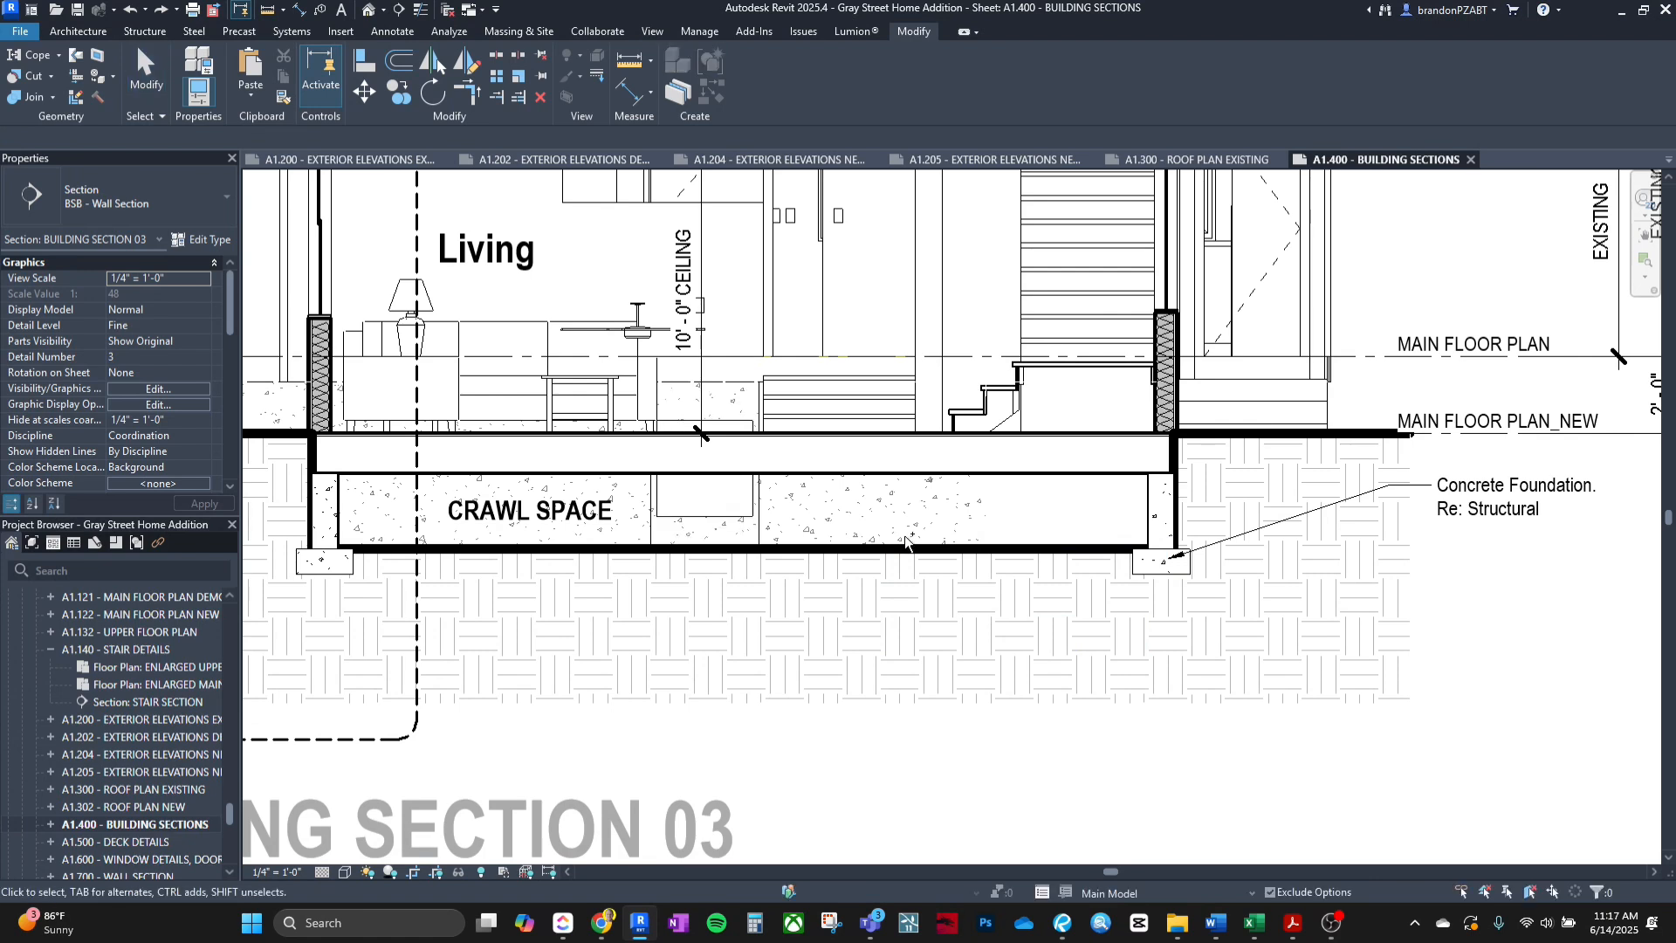
{"action": "key", "text": "ctrl+z"}
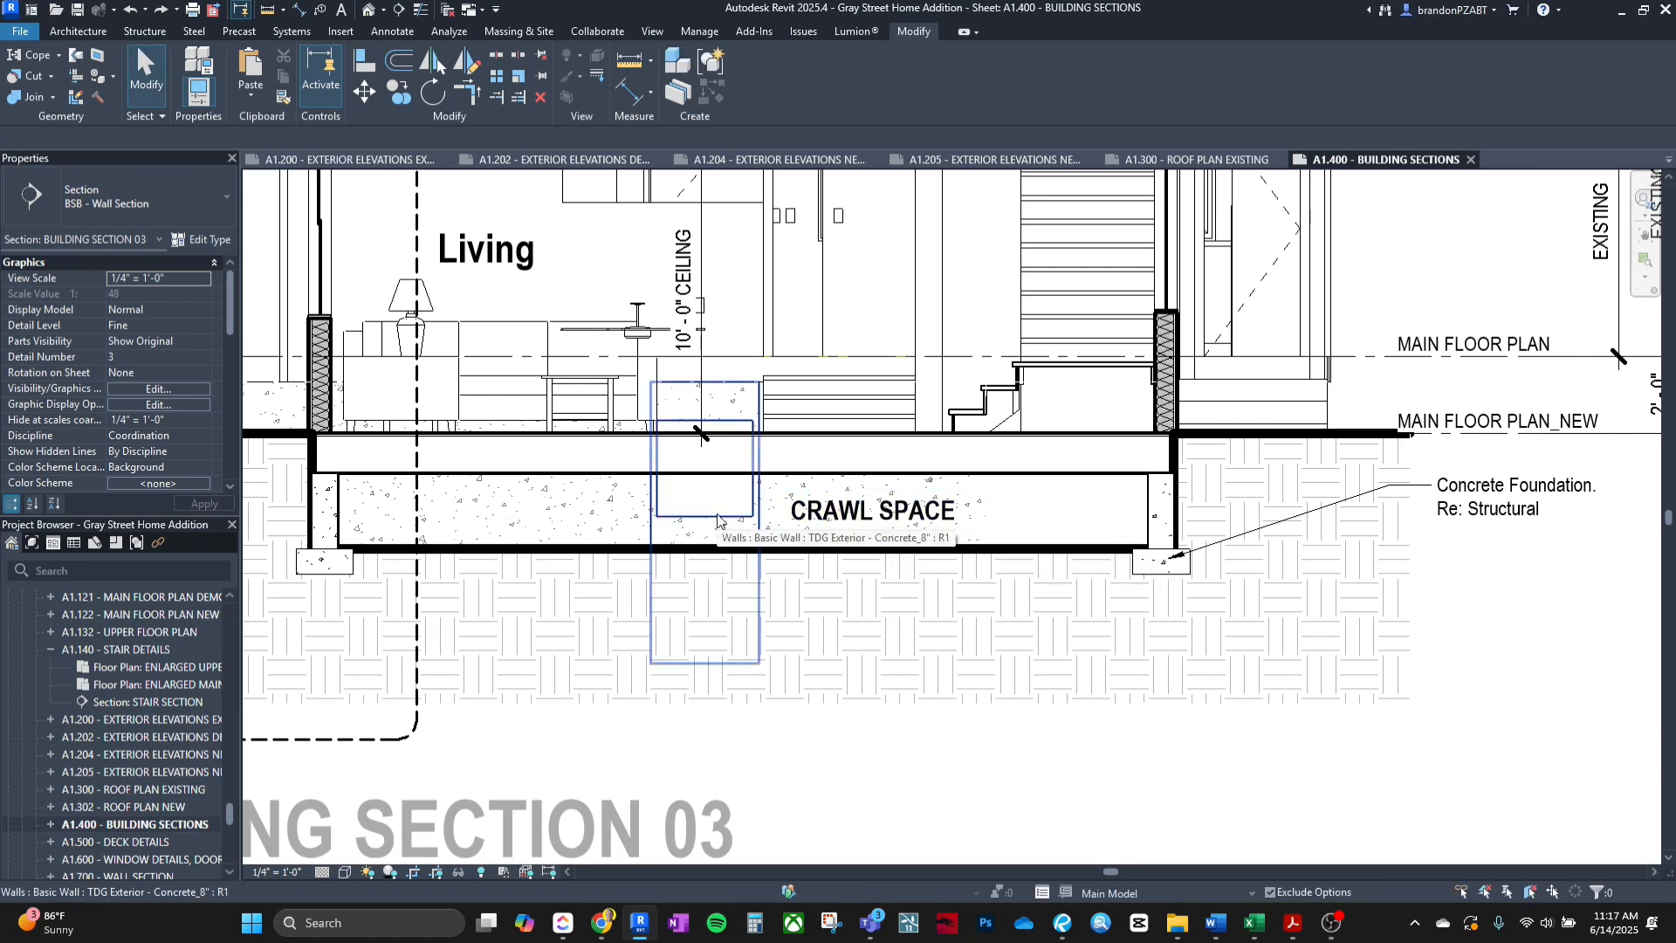
{"action": "middle_click_drag", "start_coordinate": [718, 521], "coordinate": [847, 541]}
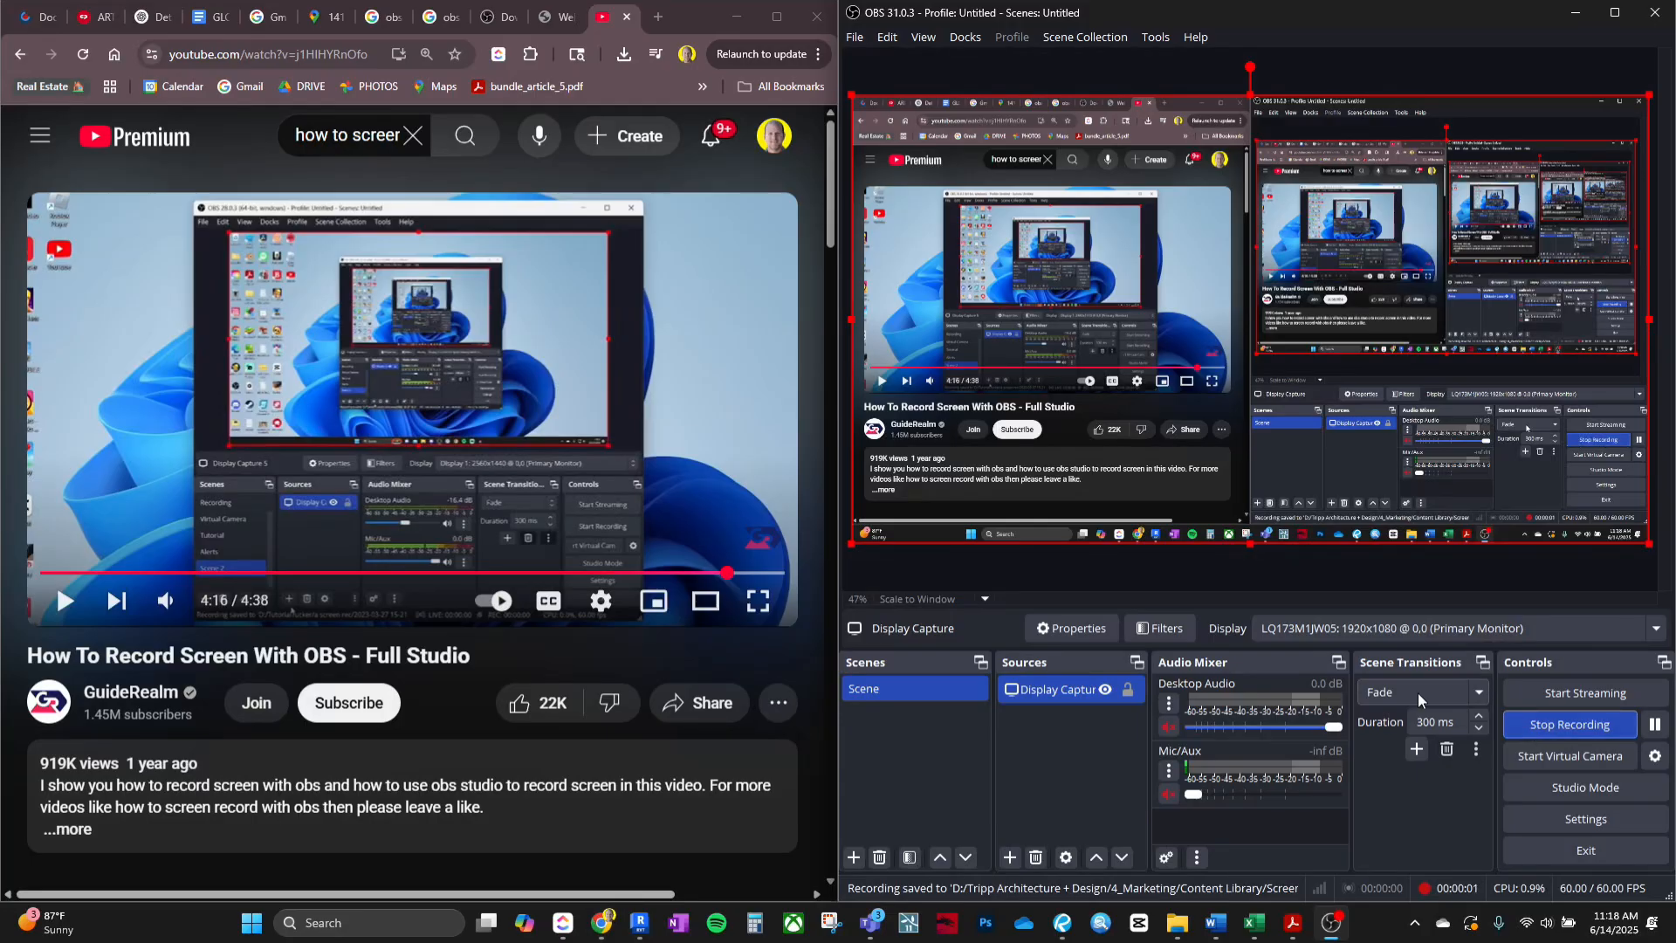
Return to Revit and move the CRAWL SPACE label clear of the wall outlines, beside the foundation wall below the stairs.
{"action": "left_click", "coordinate": [737, 17]}
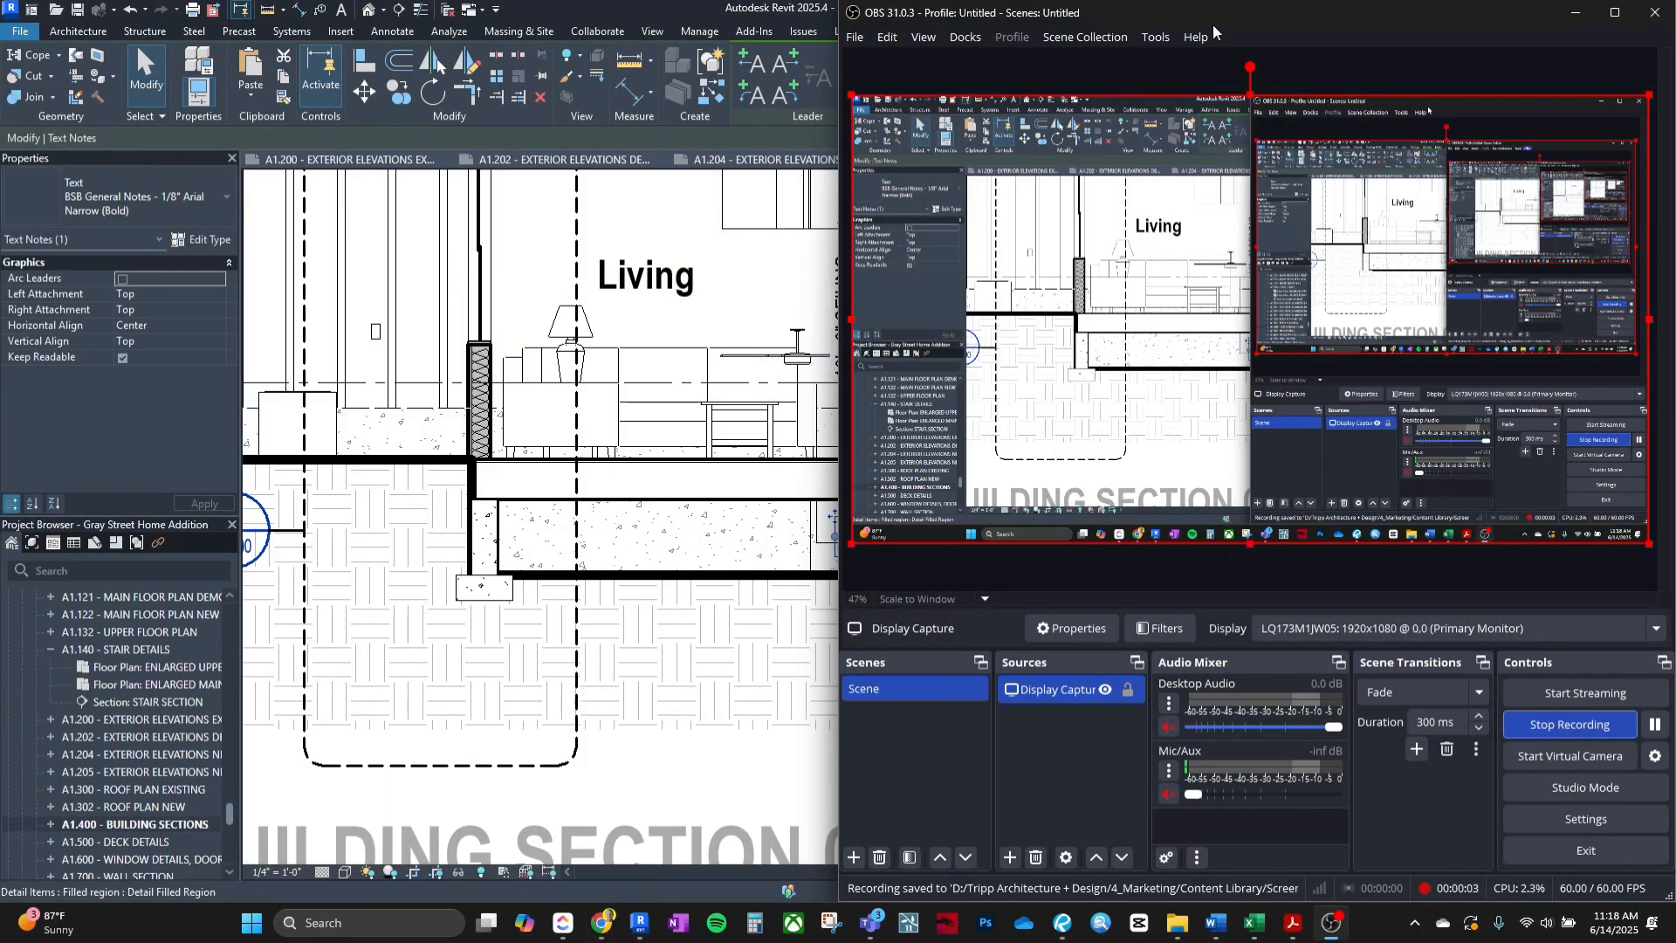
{"action": "left_click", "coordinate": [738, 225]}
{"action": "left_click", "coordinate": [886, 538]}
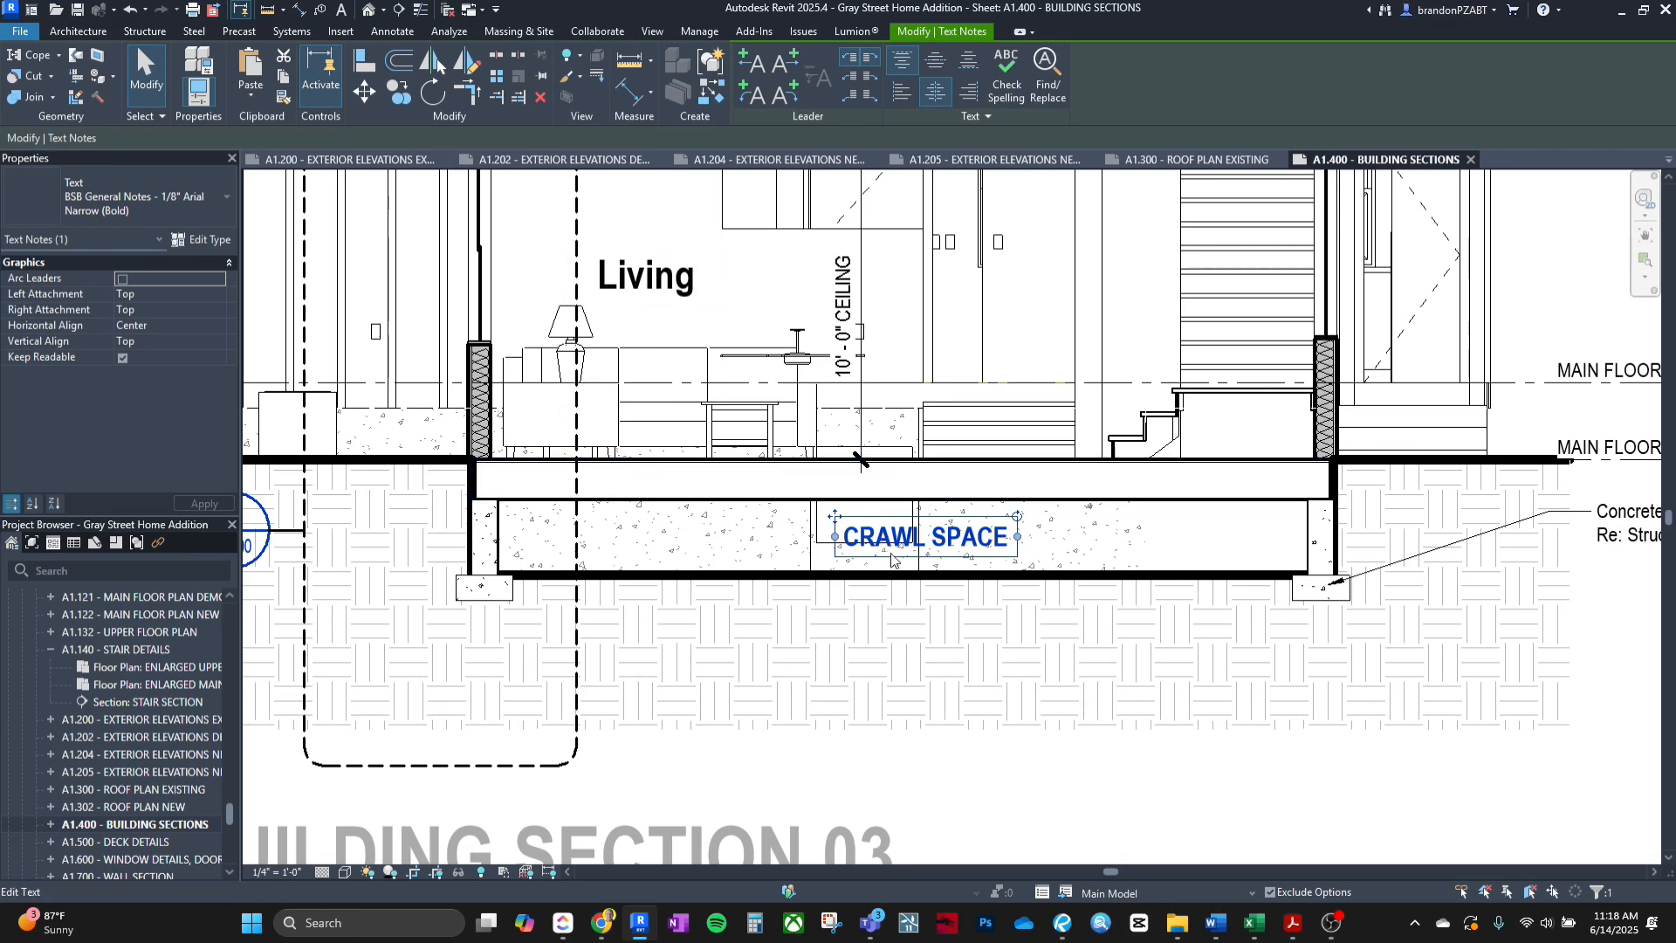
{"action": "left_click_drag", "start_coordinate": [830, 522], "coordinate": [1117, 526]}
{"action": "left_click", "coordinate": [1091, 528]}
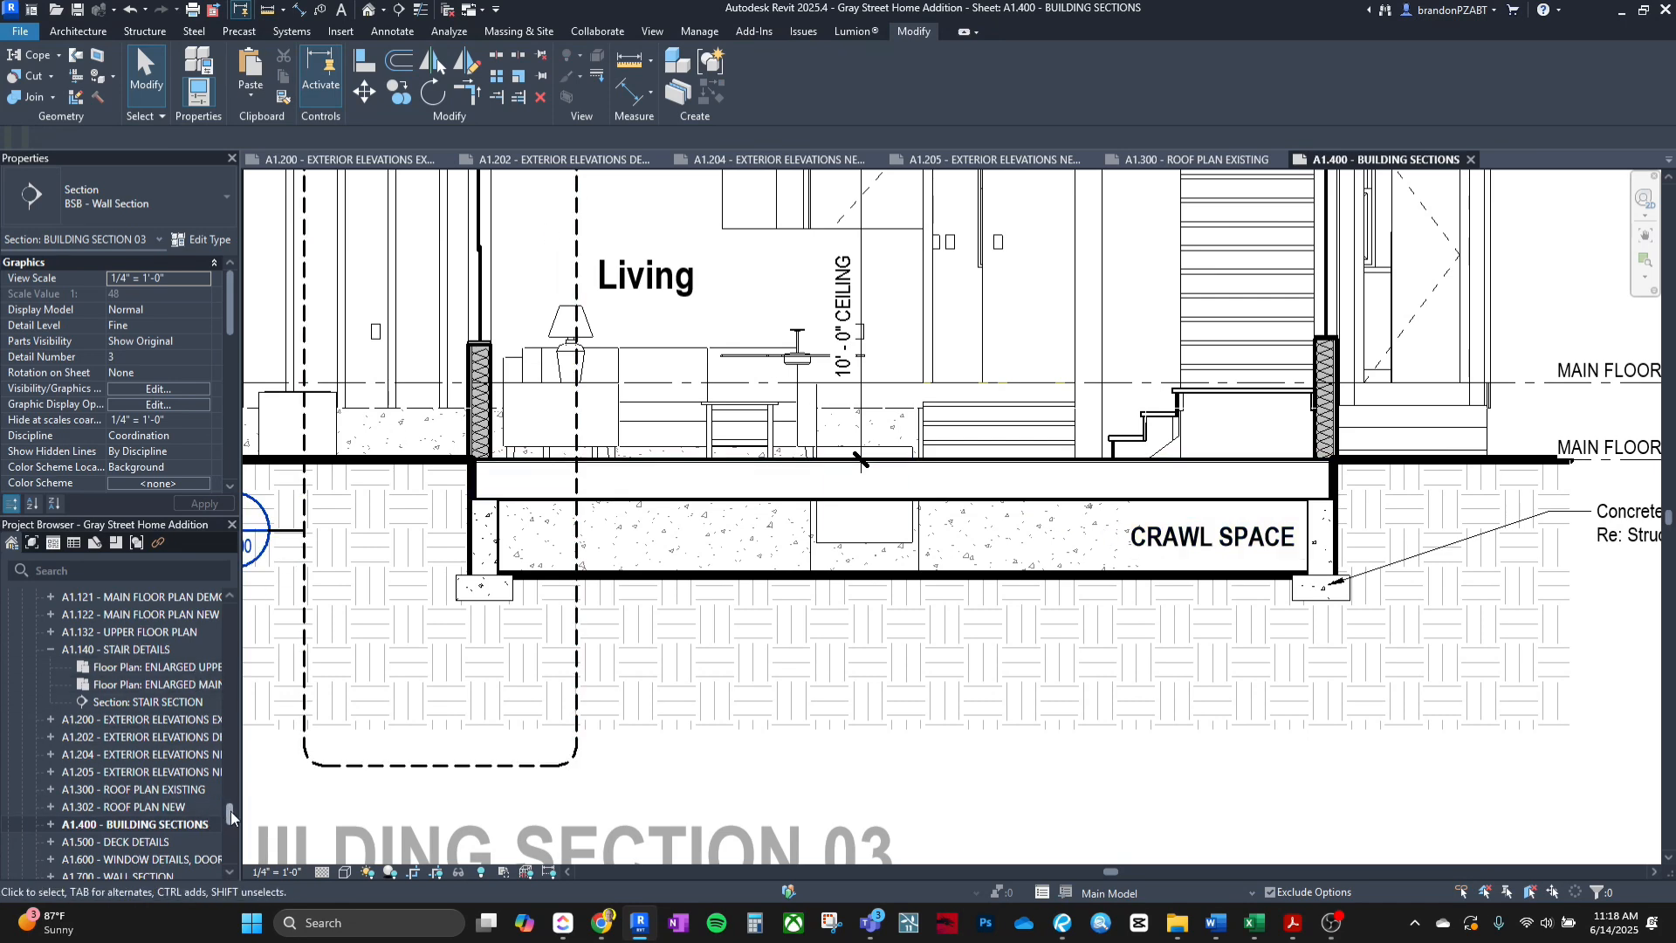
Open the NEW 3D view and inspect the concrete foundation walls on the front and back of the house.
{"action": "mouse_move", "coordinate": [230, 810]}
{"action": "left_mouse_down"}
{"action": "mouse_move", "coordinate": [220, 852]}
{"action": "mouse_move", "coordinate": [225, 790]}
{"action": "left_mouse_up"}
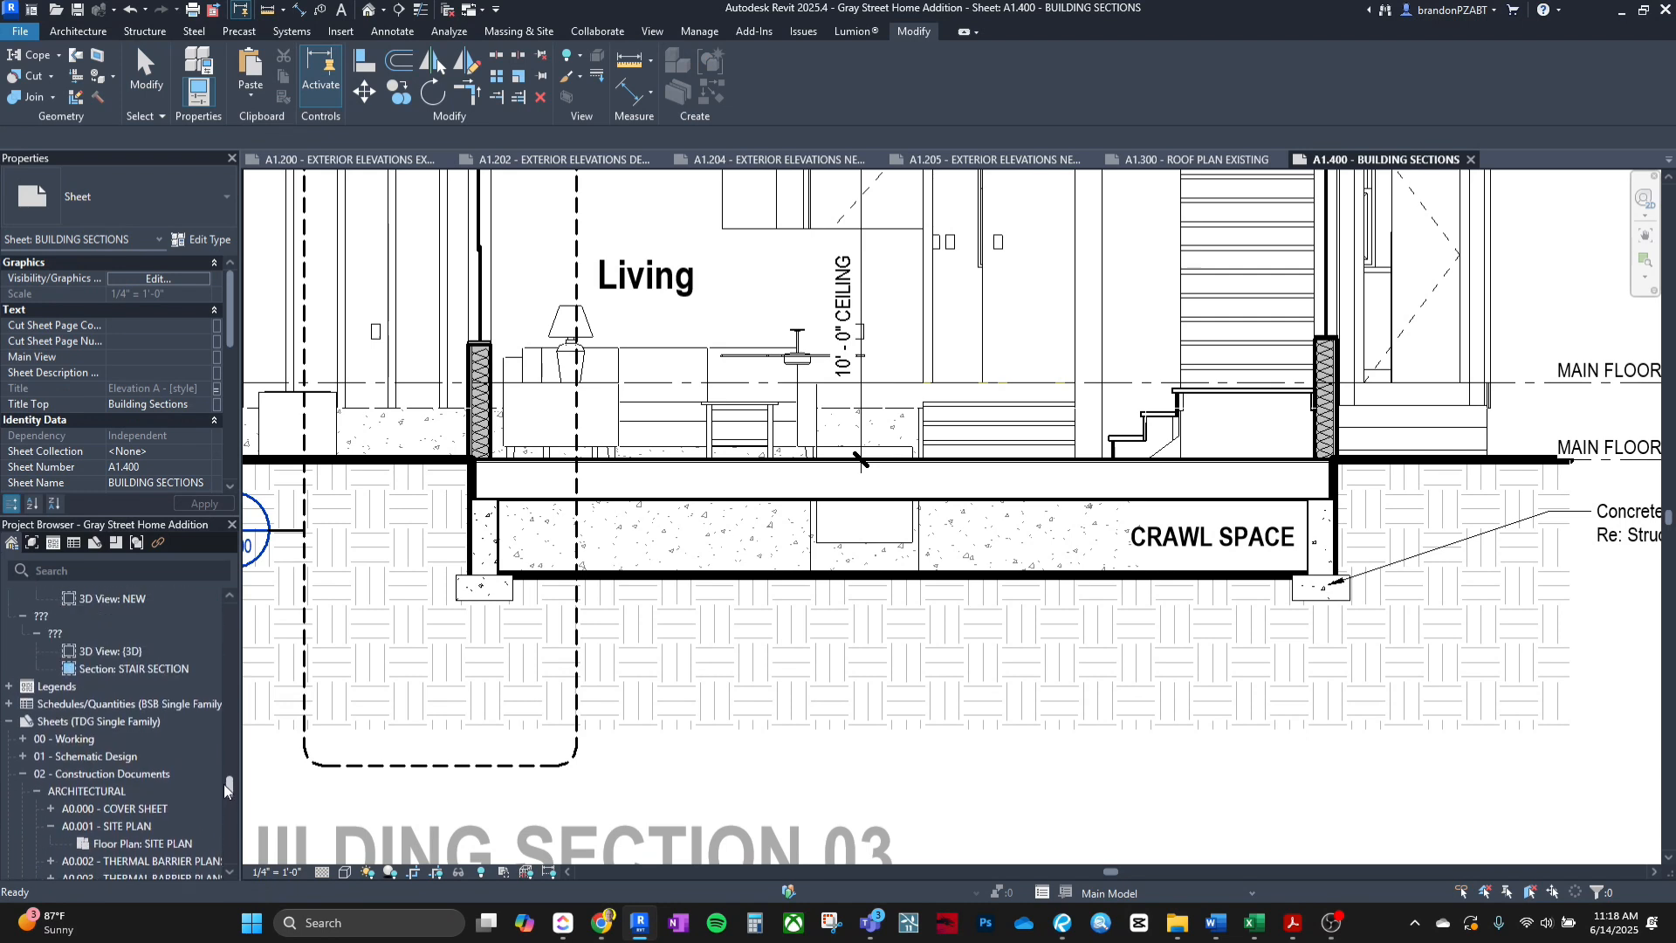
{"action": "scroll", "coordinate": [225, 789], "scroll_direction": "up", "scroll_amount": 1}
{"action": "double_click", "coordinate": [122, 657]}
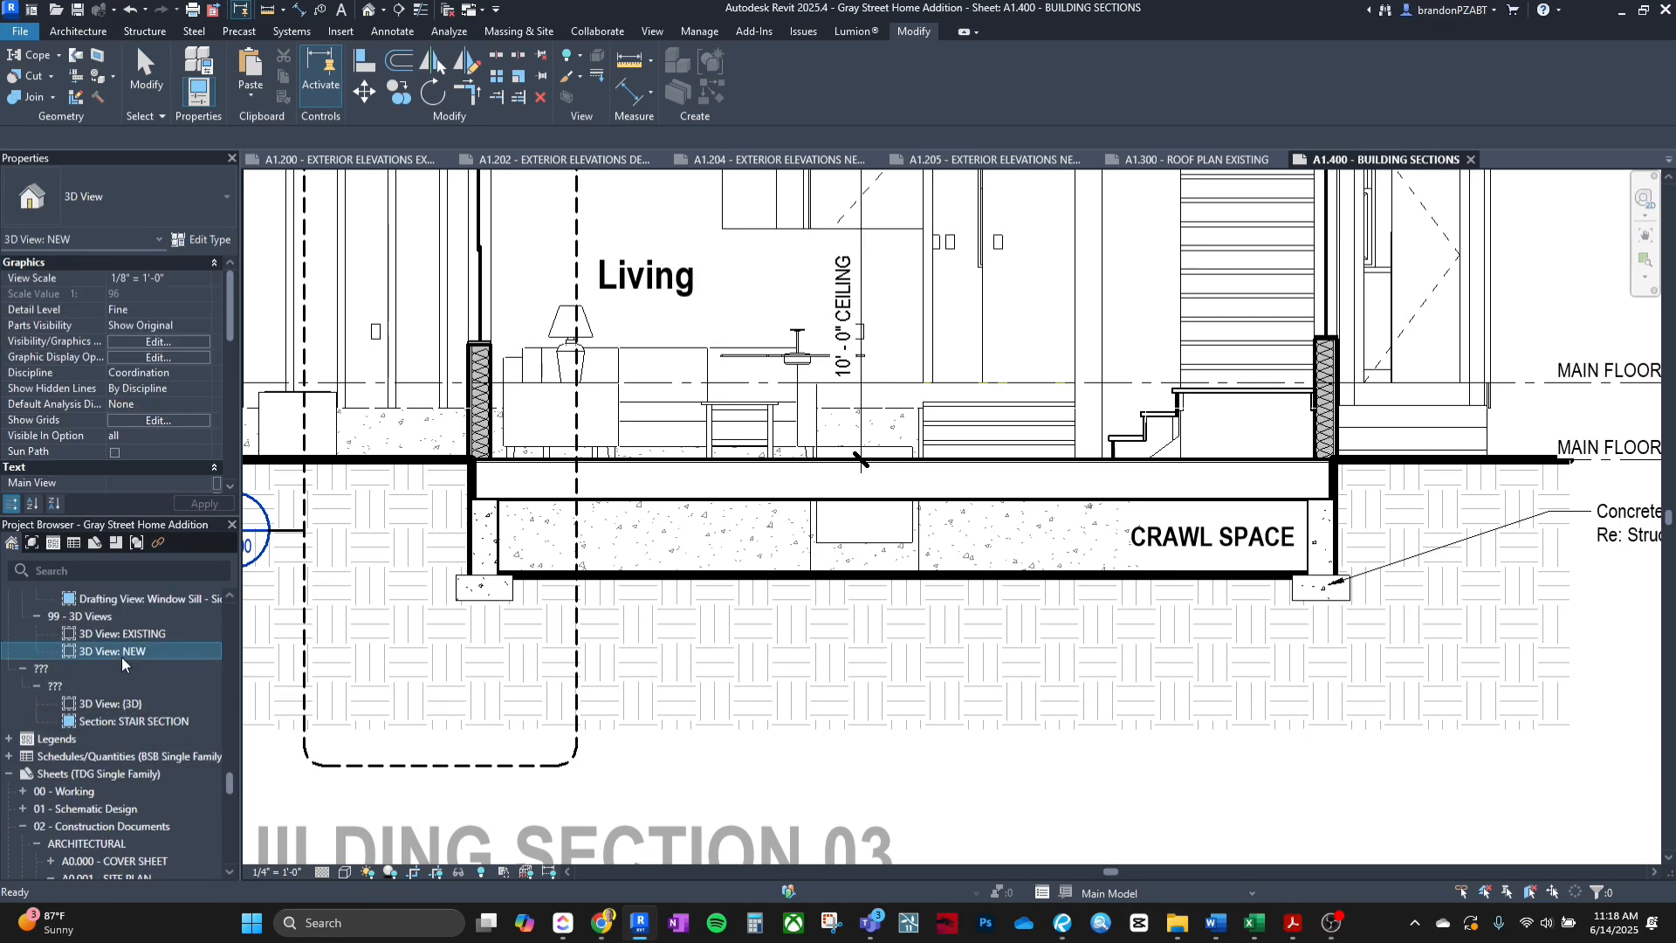
{"action": "scroll", "coordinate": [602, 375], "scroll_direction": "up", "scroll_amount": 4}
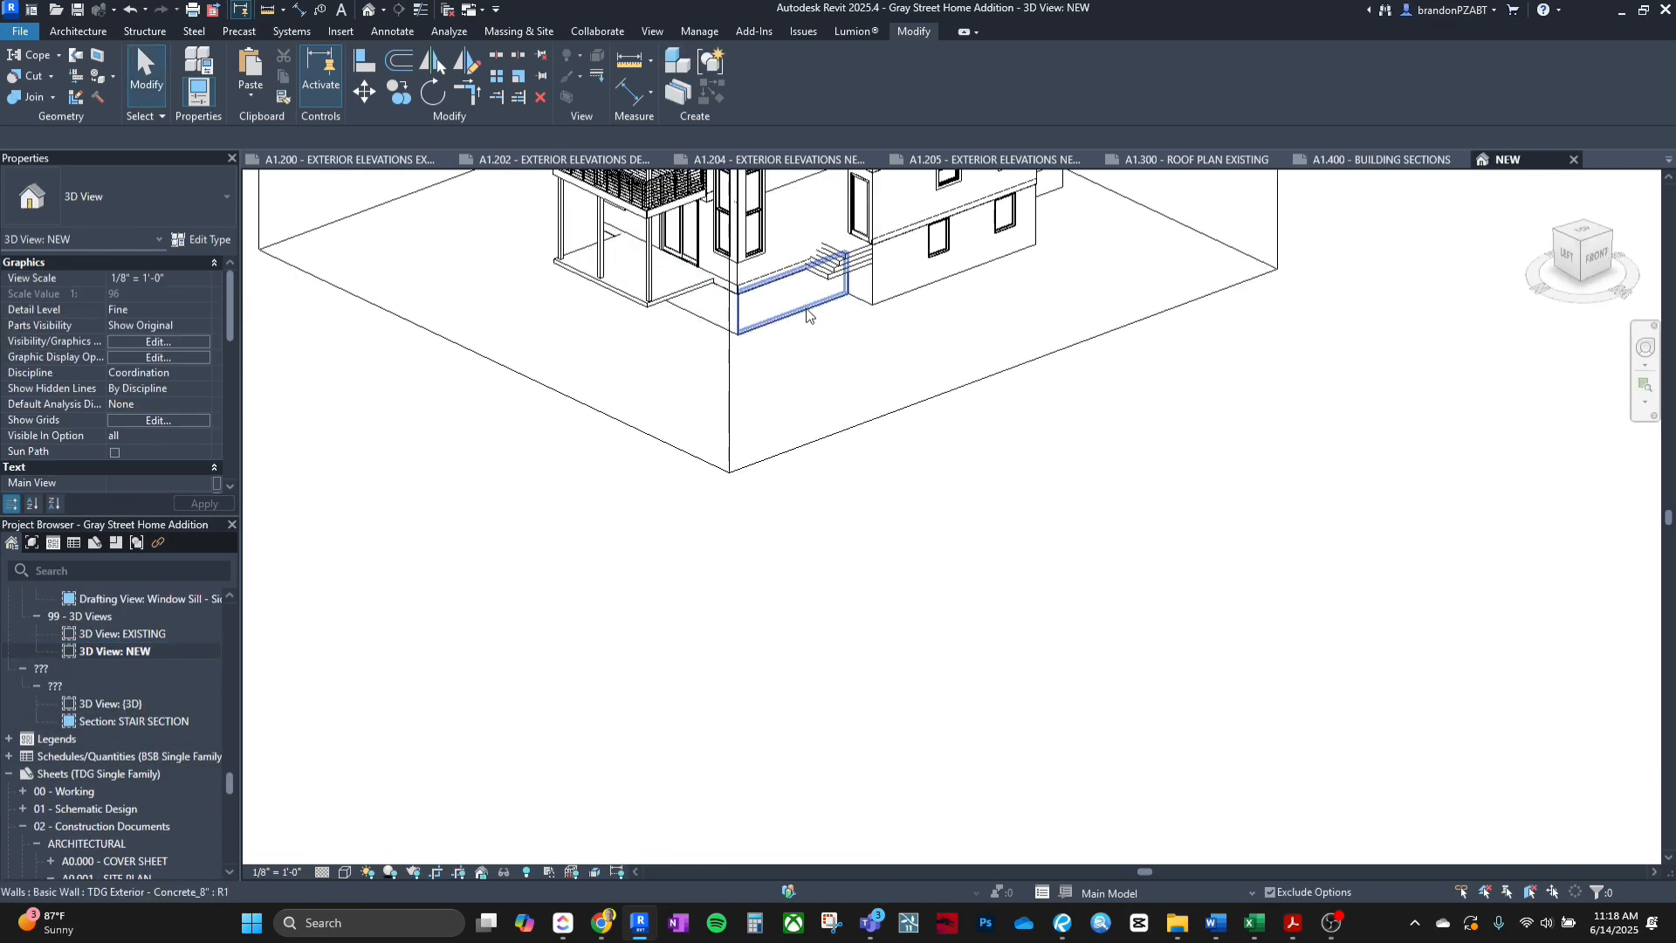
{"action": "left_click", "coordinate": [895, 306]}
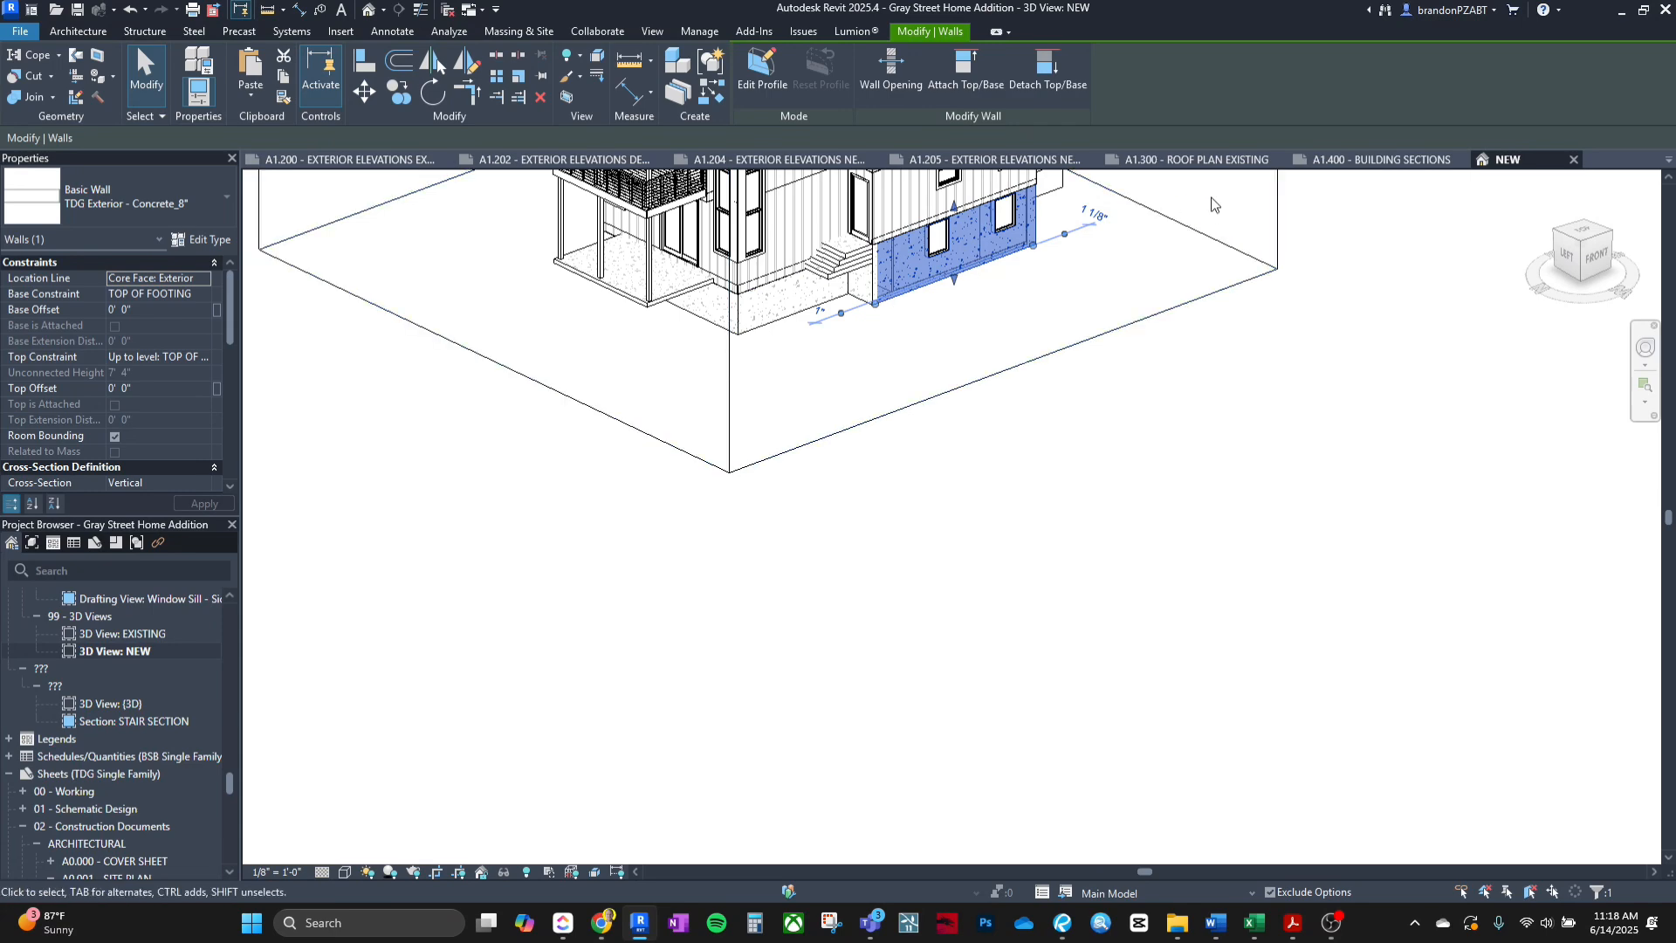
{"action": "left_click", "coordinate": [1360, 161]}
{"action": "left_click", "coordinate": [1511, 160]}
{"action": "middle_click_drag", "start_coordinate": [1369, 232], "coordinate": [1106, 352], "text": "shift"}
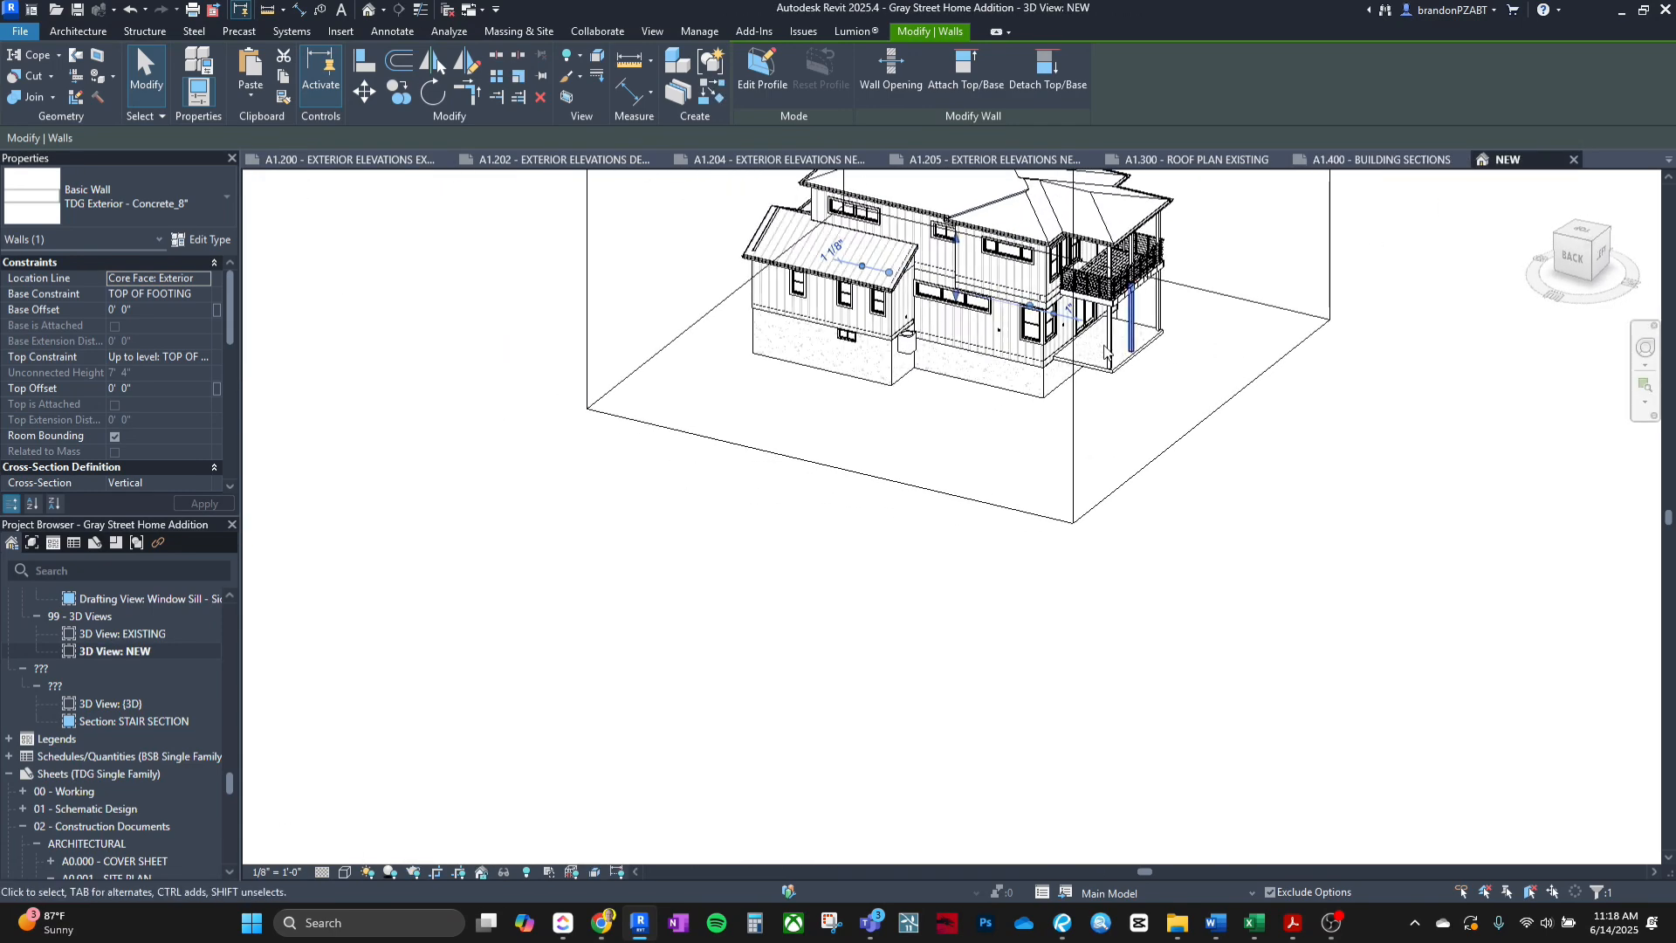
{"action": "left_click", "coordinate": [976, 377]}
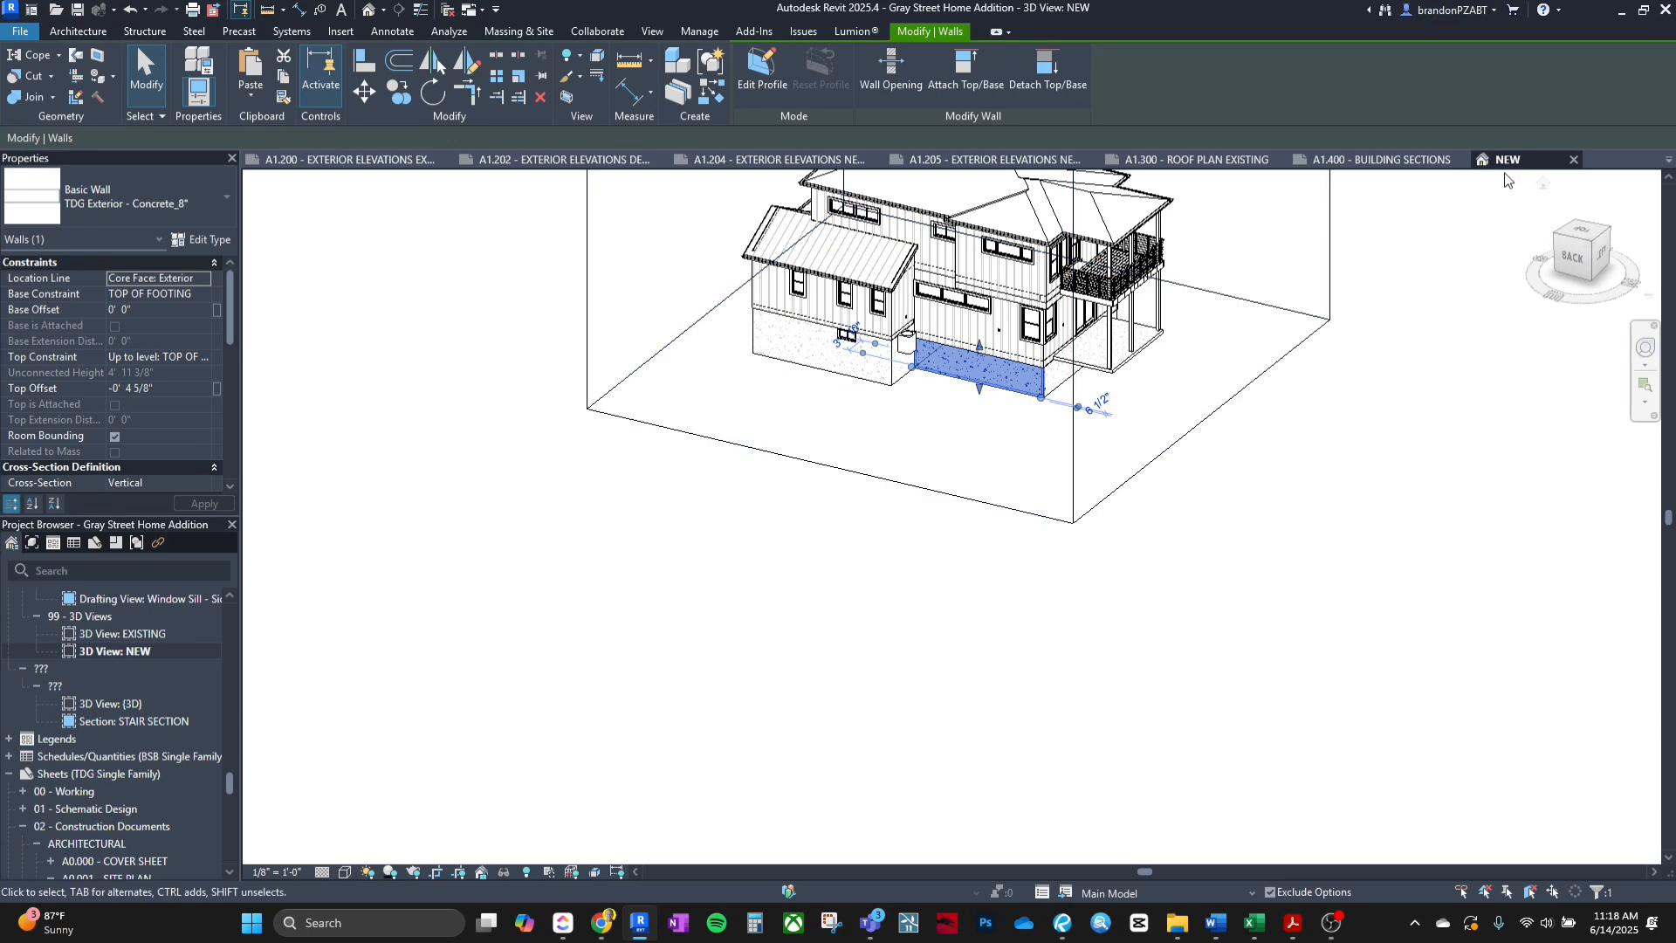
Return to sheet A1.400 and inspect the floor elements above the crawl space in Building Section 03.
{"action": "left_click", "coordinate": [642, 926]}
{"action": "left_click", "coordinate": [641, 926]}
{"action": "left_click", "coordinate": [1374, 164]}
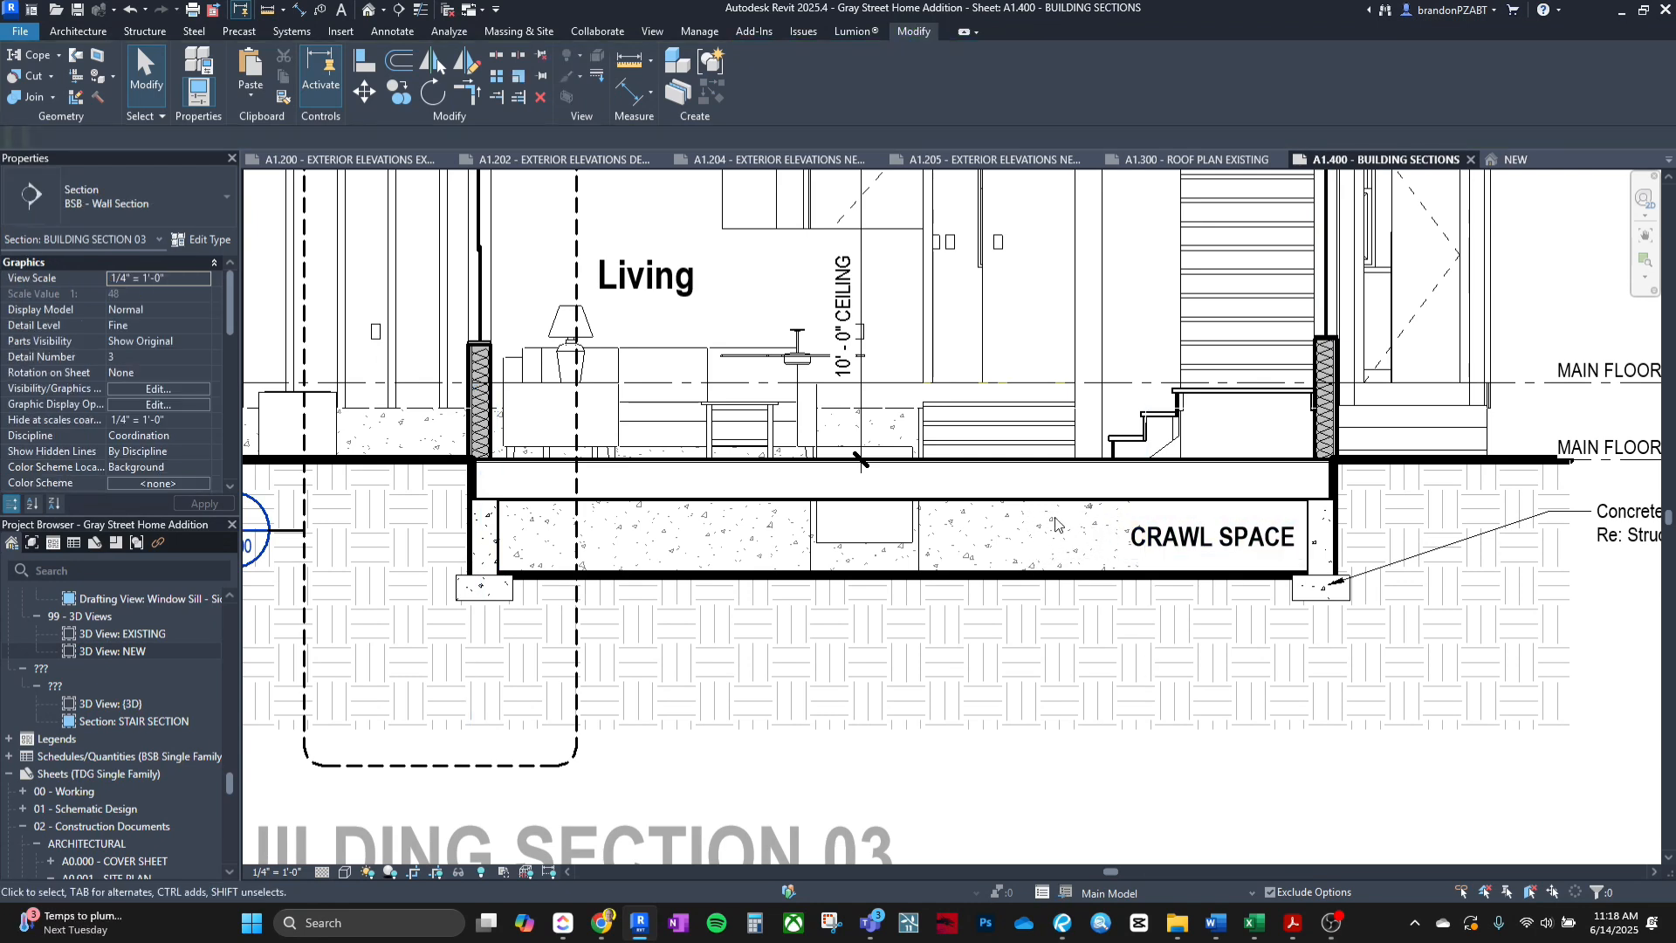
{"action": "left_click", "coordinate": [1048, 490]}
{"action": "key", "text": "Escape"}
{"action": "left_click", "coordinate": [1076, 494]}
{"action": "key", "text": "Escape"}
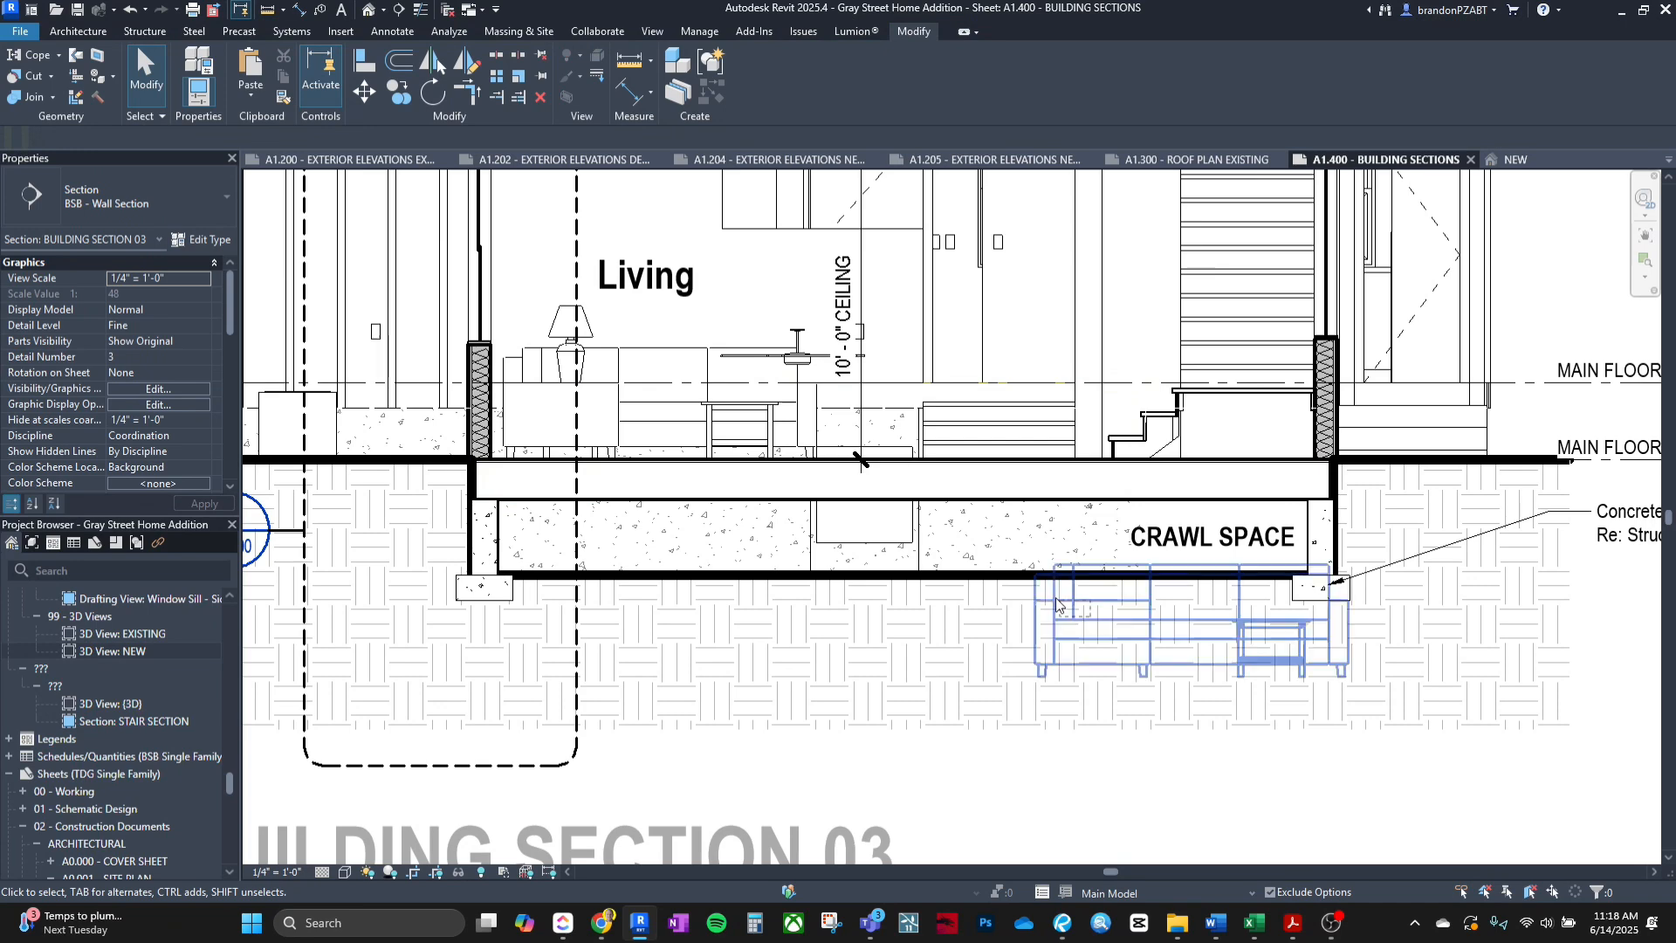
Select the elements around the crawl space in Building Section 03 and locate them in the NEW 3D view.
{"action": "key", "text": "Tab"}
{"action": "left_click", "coordinate": [944, 487]}
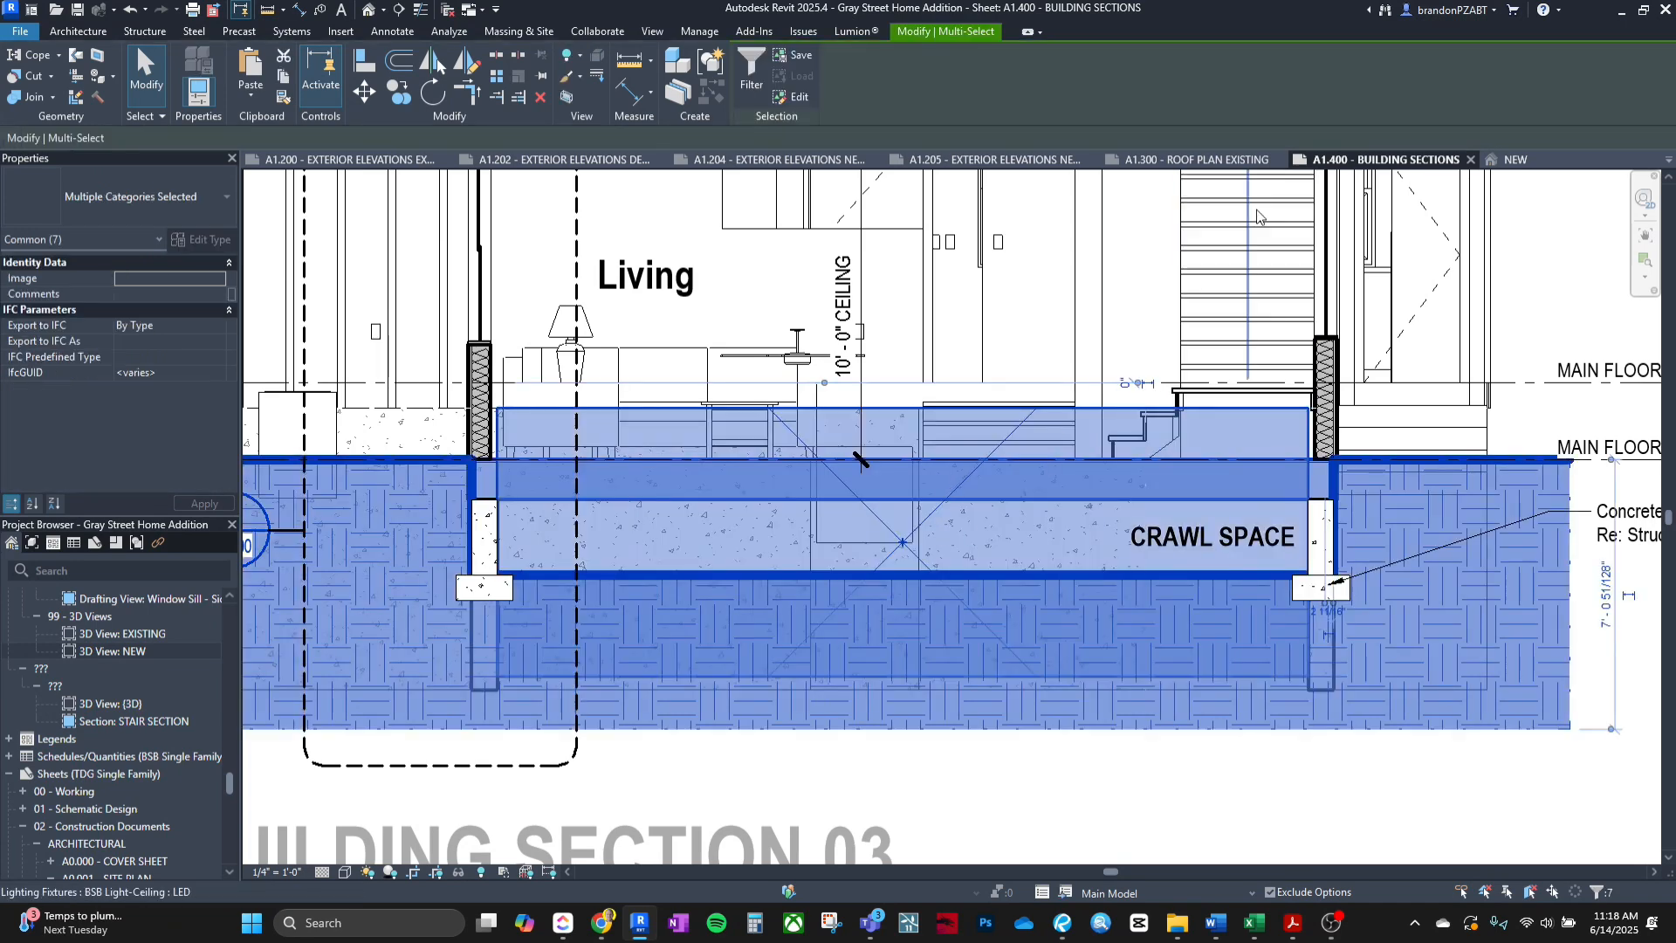
{"action": "left_click", "coordinate": [1505, 159]}
{"action": "middle_click_drag", "start_coordinate": [716, 397], "coordinate": [1118, 423], "text": "shift"}
{"action": "scroll", "coordinate": [909, 338], "scroll_direction": "up", "scroll_amount": 5}
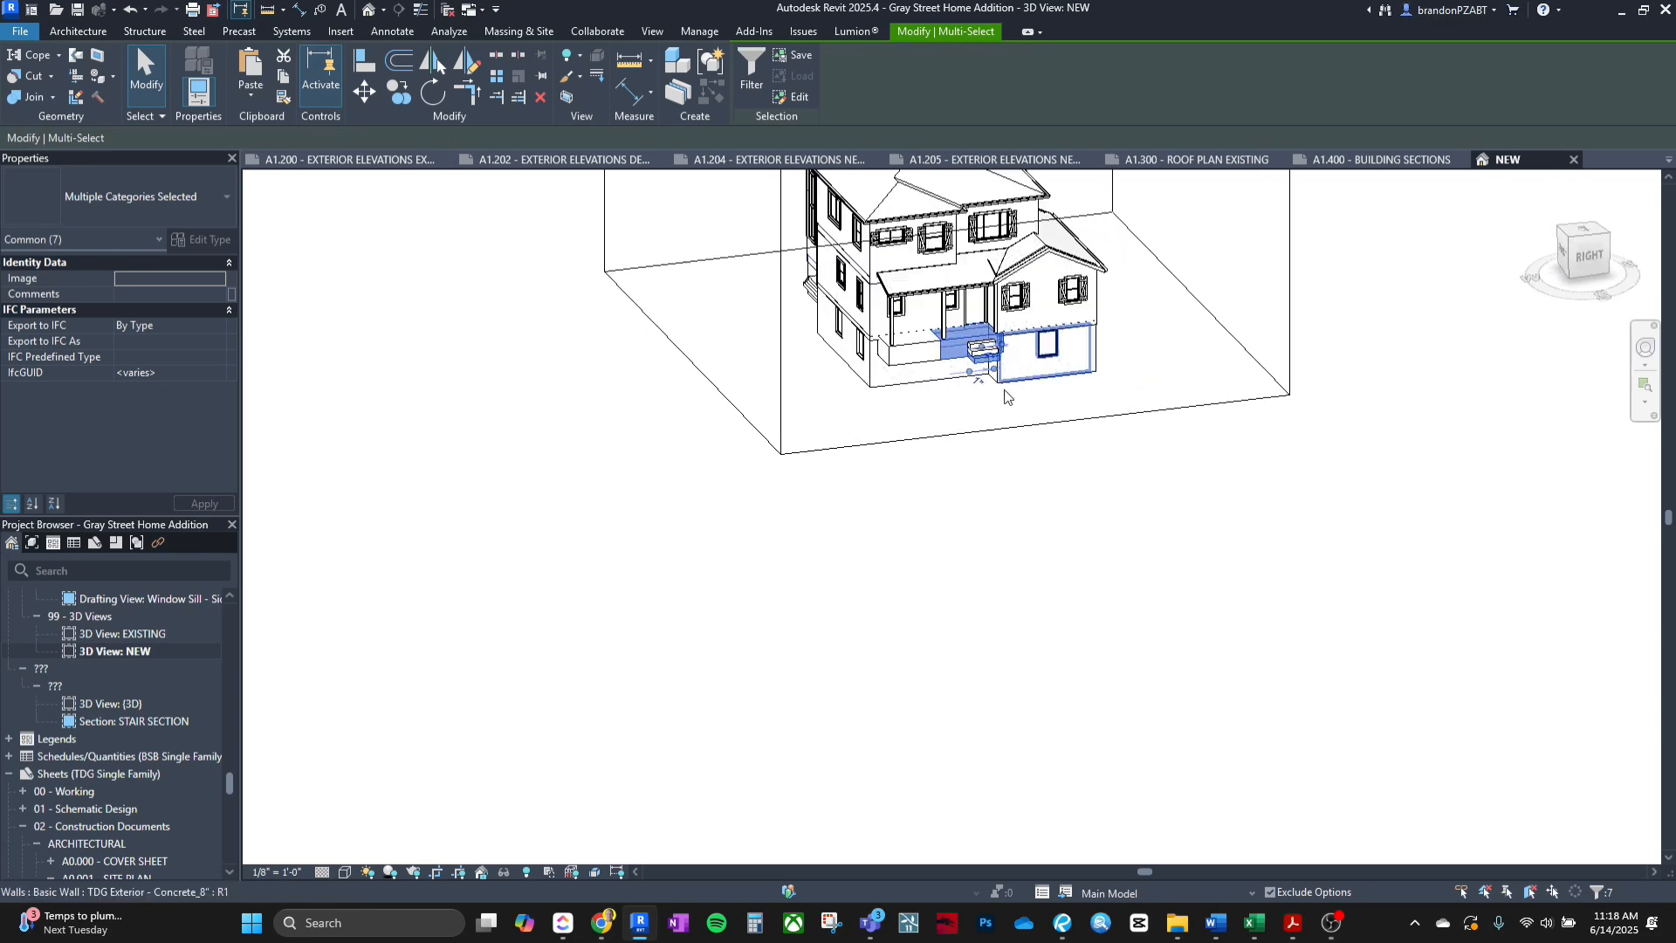
Clear the selection, pick the concrete porch slabs in the NEW 3D view, and check for them in Building Section 03.
{"action": "key", "text": "Escape"}
{"action": "left_click", "coordinate": [912, 301]}
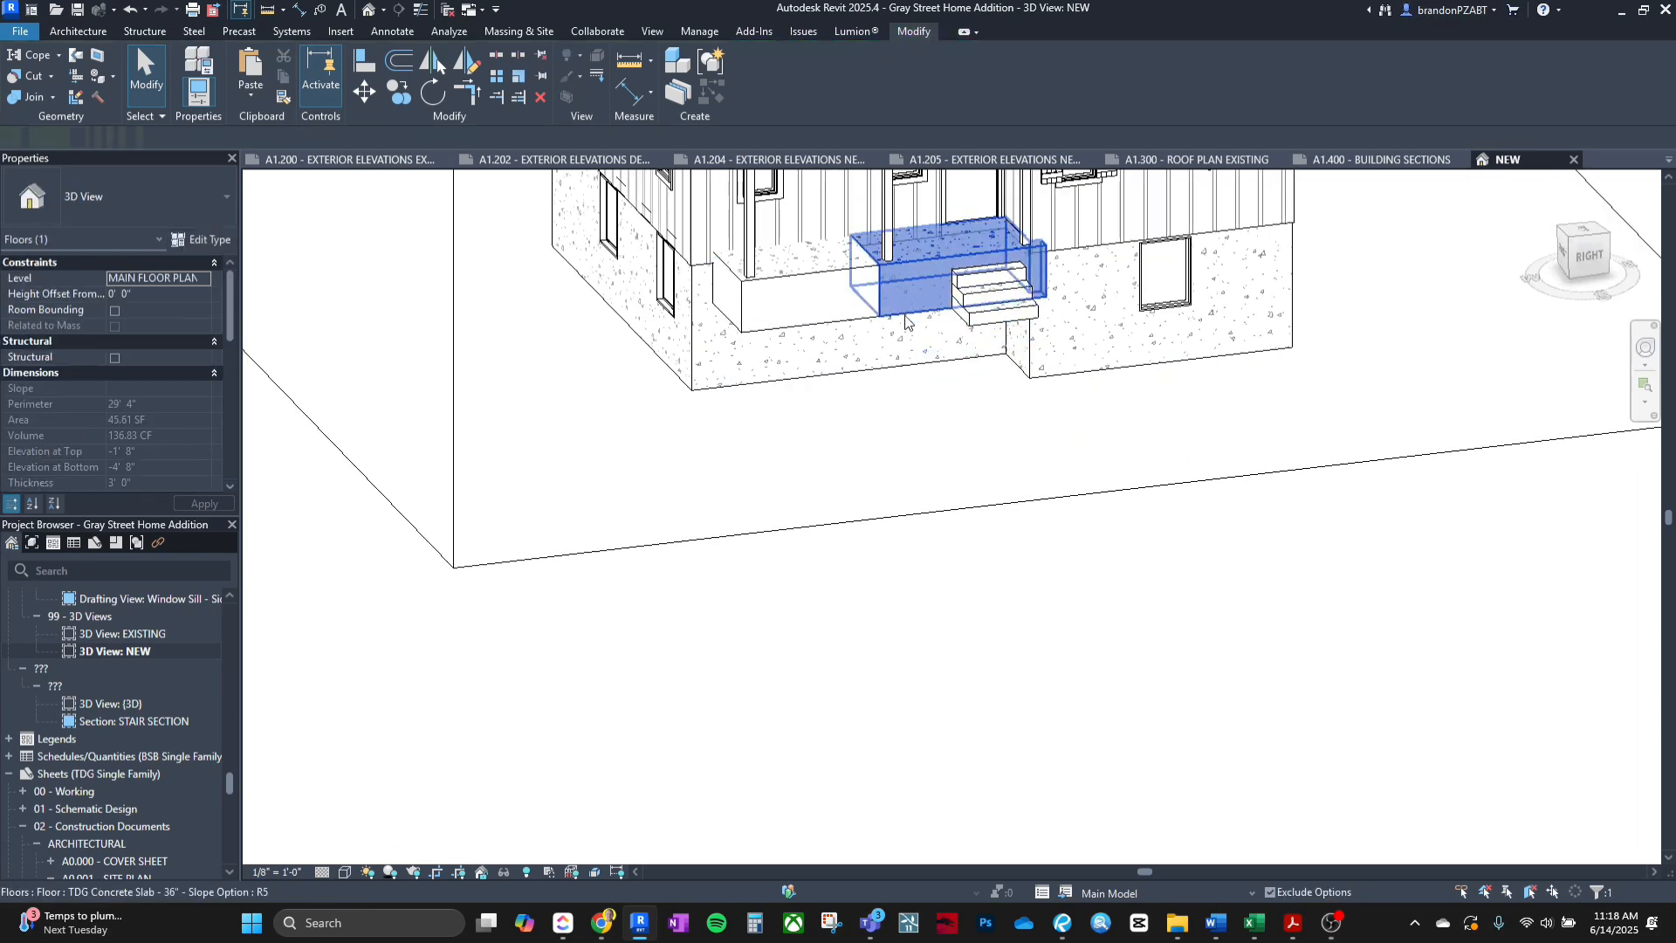
{"action": "left_click", "coordinate": [845, 321], "text": "ctrl"}
{"action": "left_click", "coordinate": [1429, 166]}
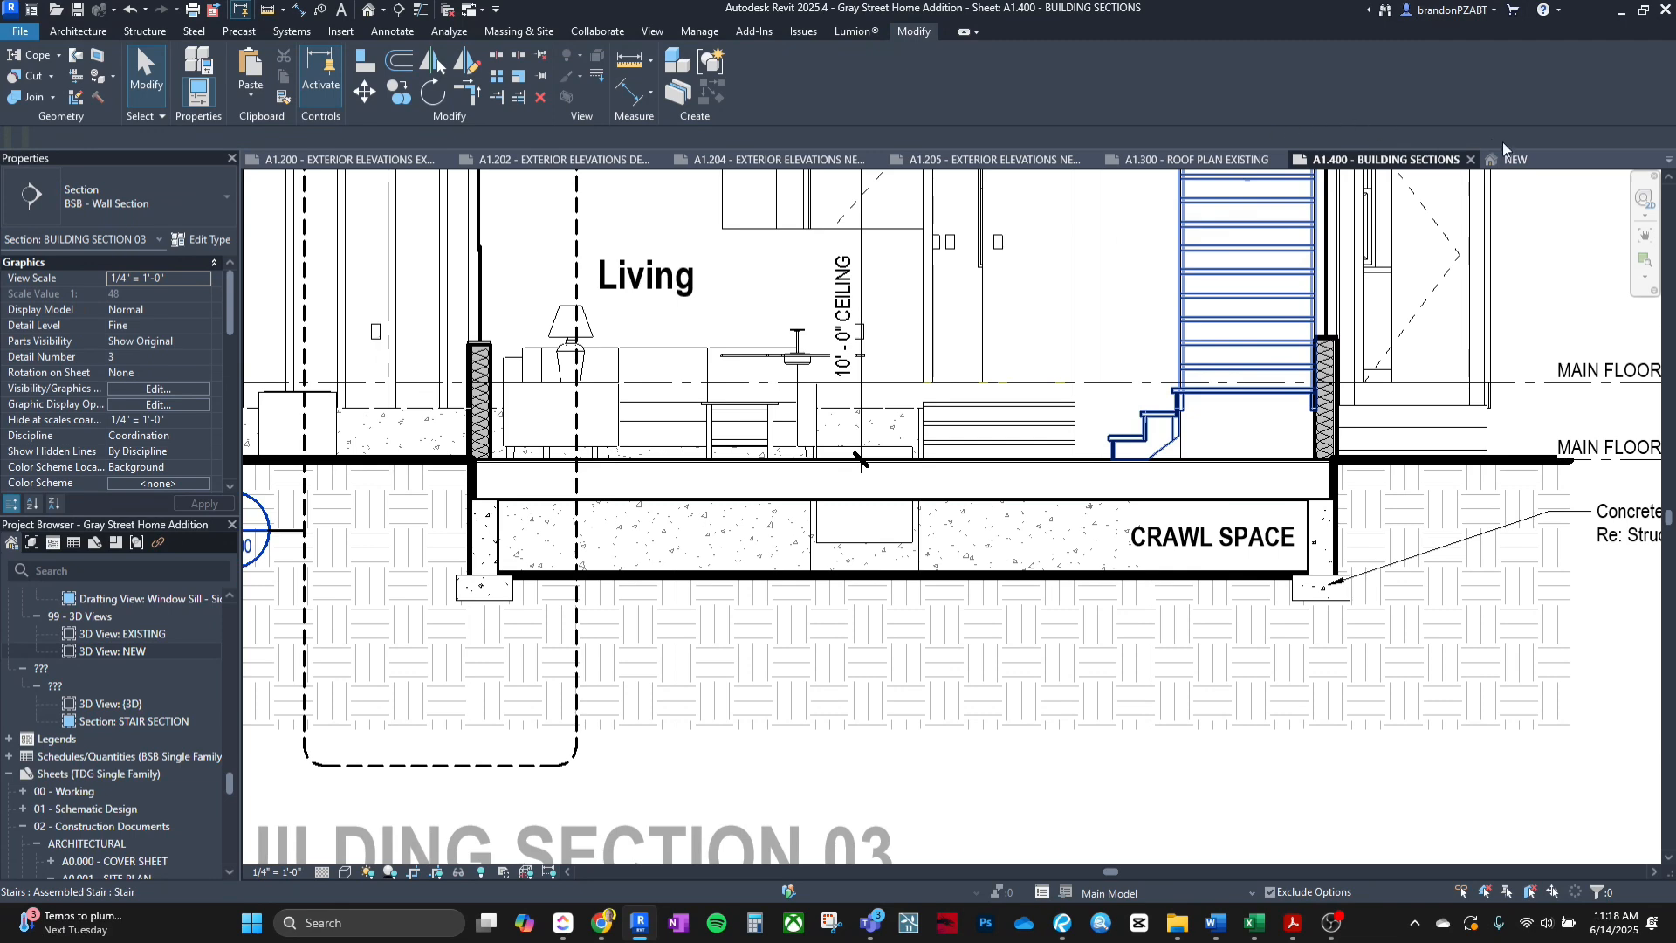
Select the concrete foundation wall with two tall windows in the NEW 3D view and check its position on sheet A1.400.
{"action": "left_click", "coordinate": [1514, 160]}
{"action": "left_click", "coordinate": [677, 384]}
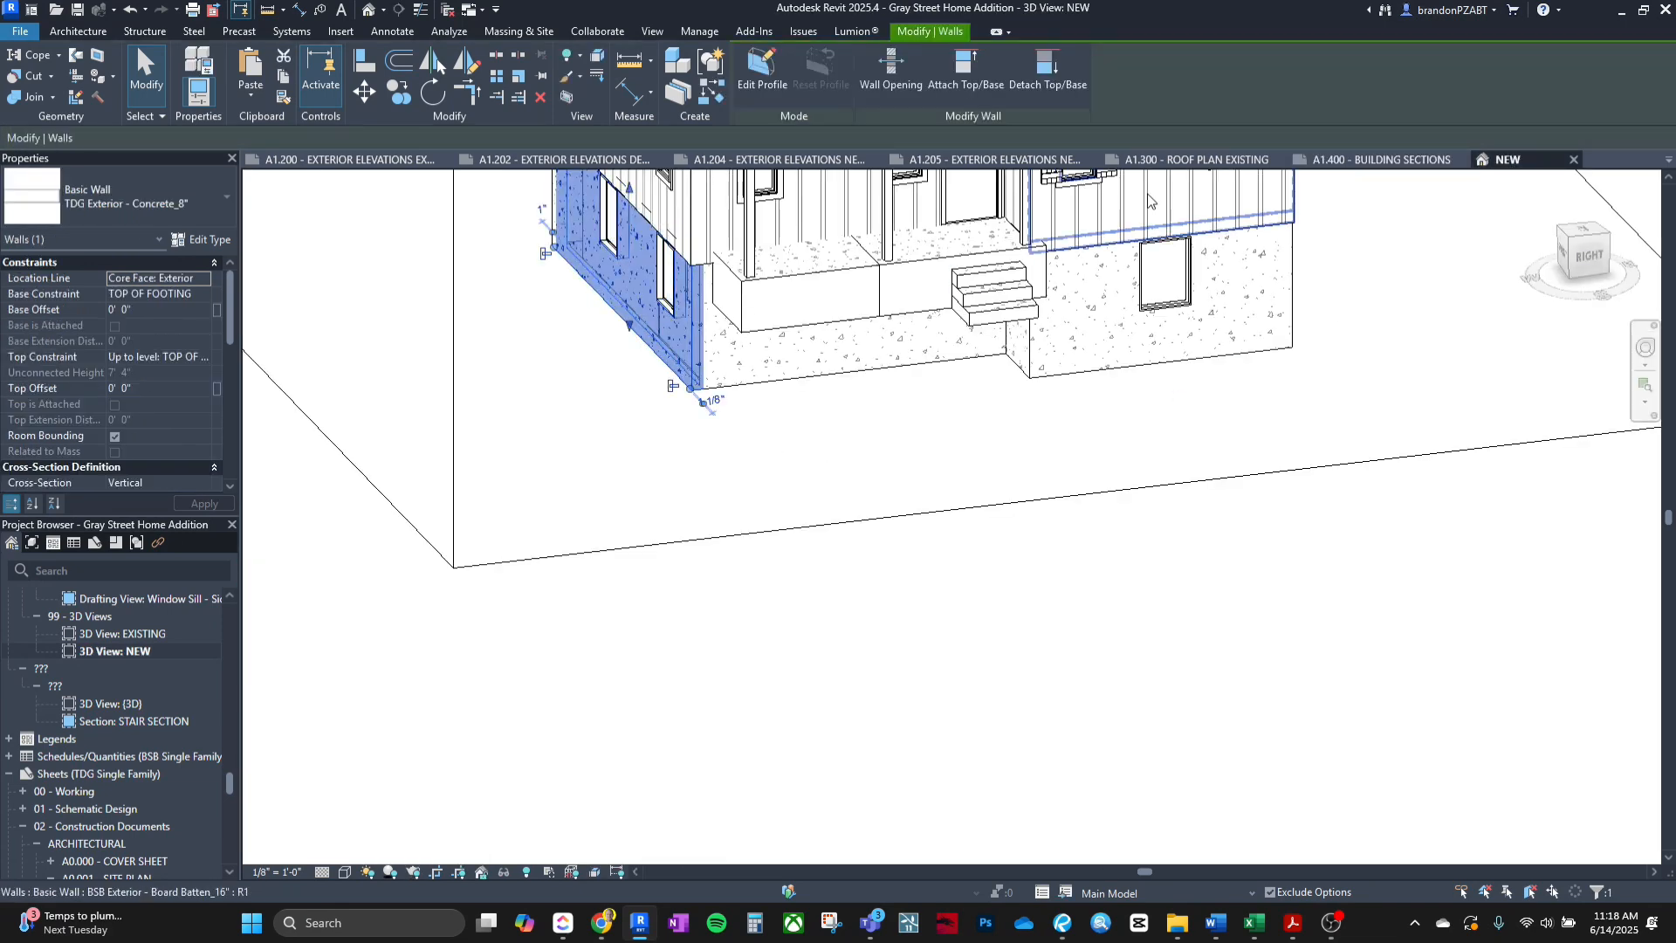
{"action": "left_click", "coordinate": [1409, 162]}
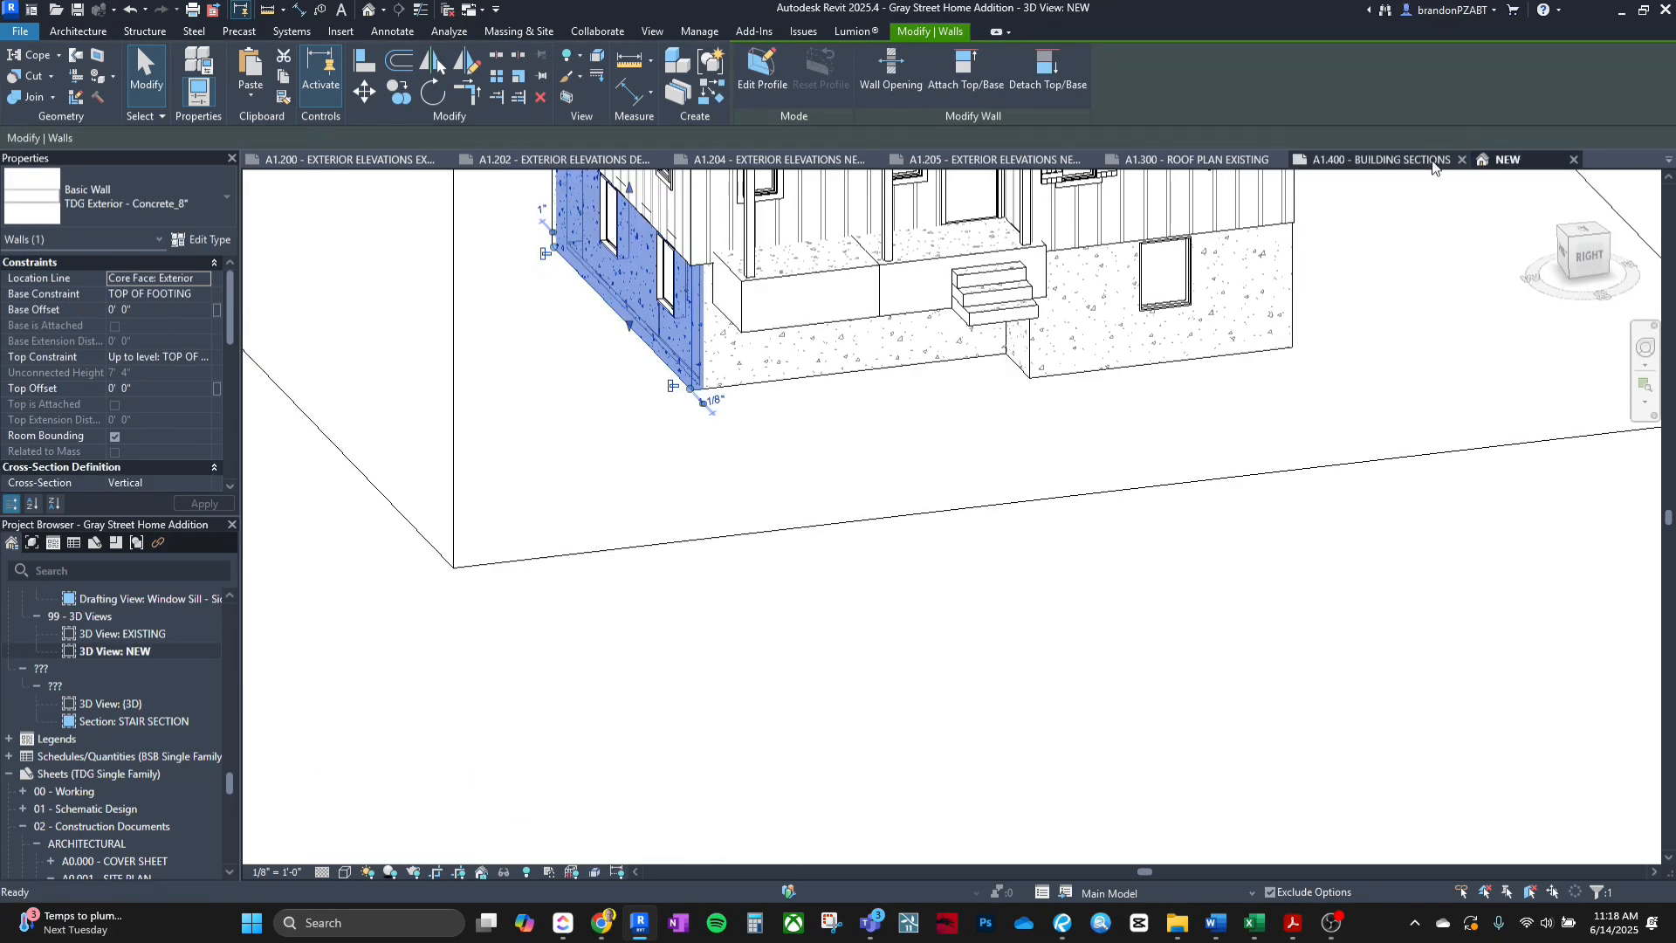
{"action": "left_click", "coordinate": [1381, 160]}
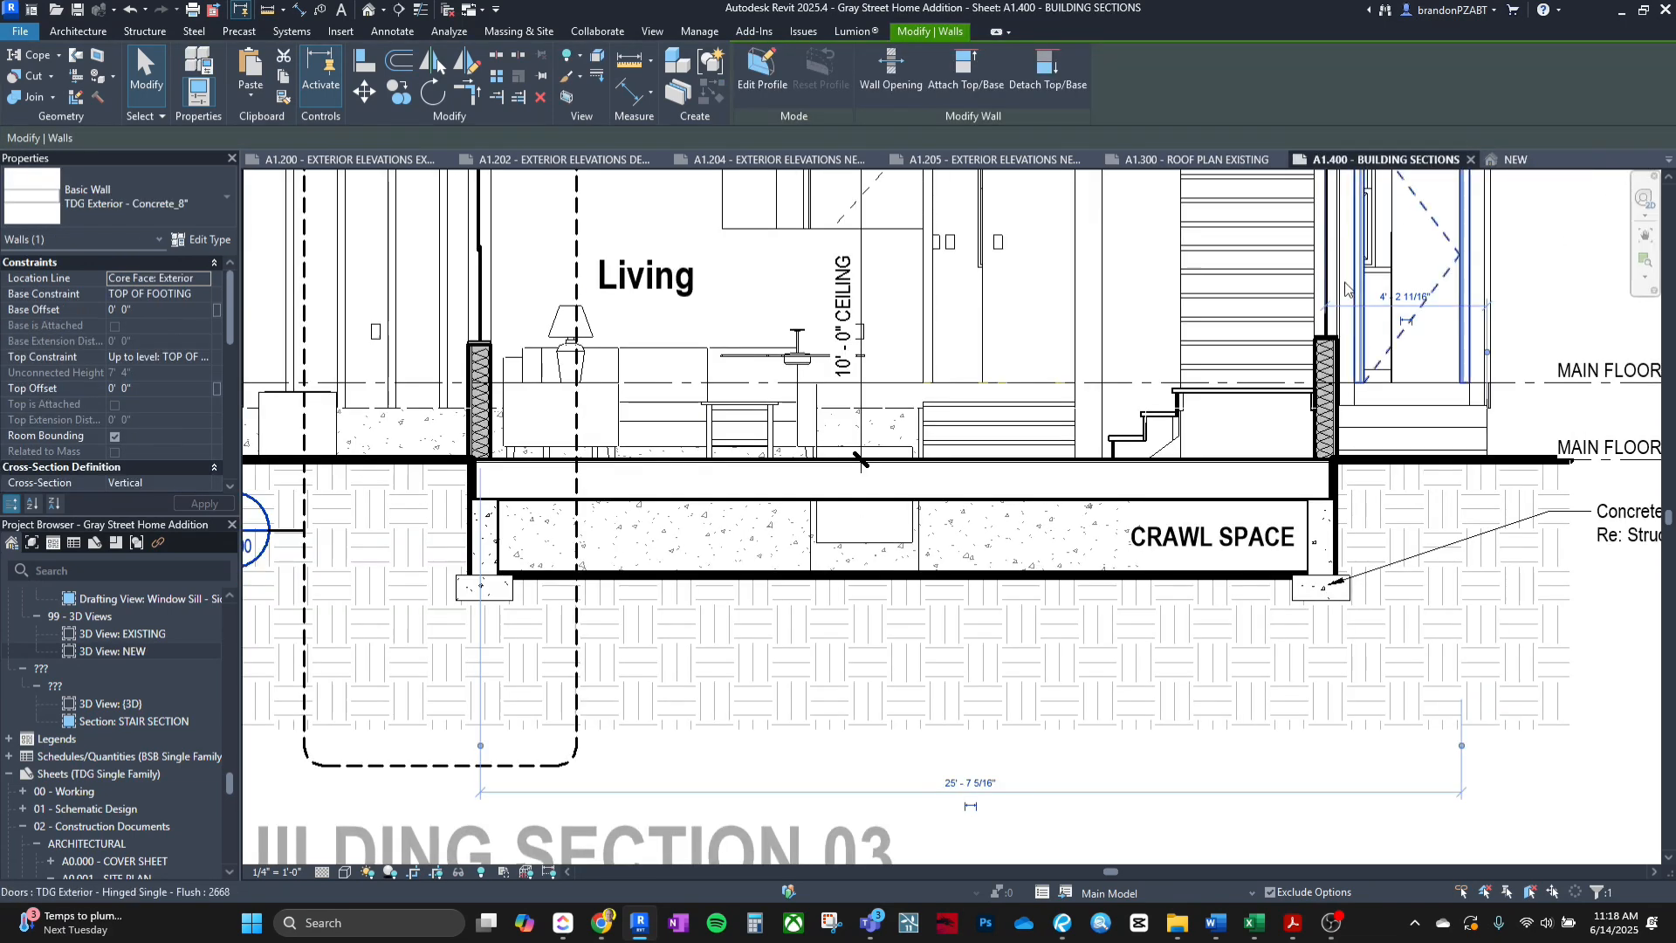
Select the concrete wall with the single window and its short return wall in 3D, and check them in Building Section 03.
{"action": "left_click", "coordinate": [1510, 160]}
{"action": "left_click", "coordinate": [1147, 359]}
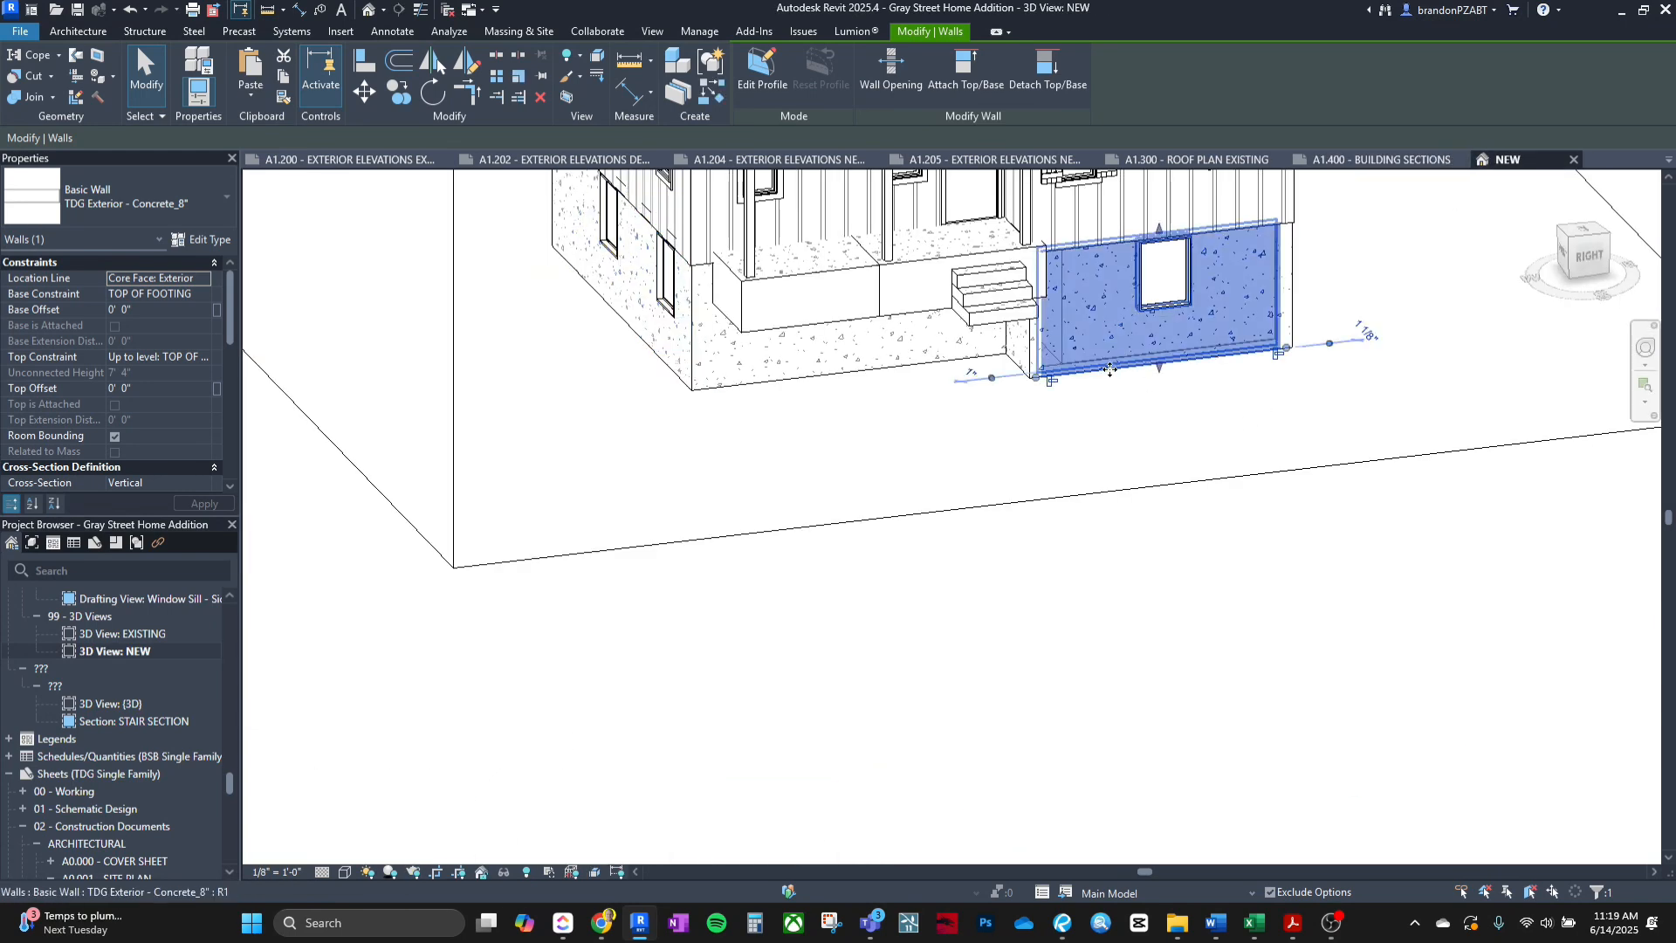
{"action": "left_click", "coordinate": [1017, 360], "text": "ctrl"}
{"action": "left_click", "coordinate": [1353, 159]}
{"action": "scroll", "coordinate": [1126, 537], "scroll_direction": "down", "scroll_amount": 5}
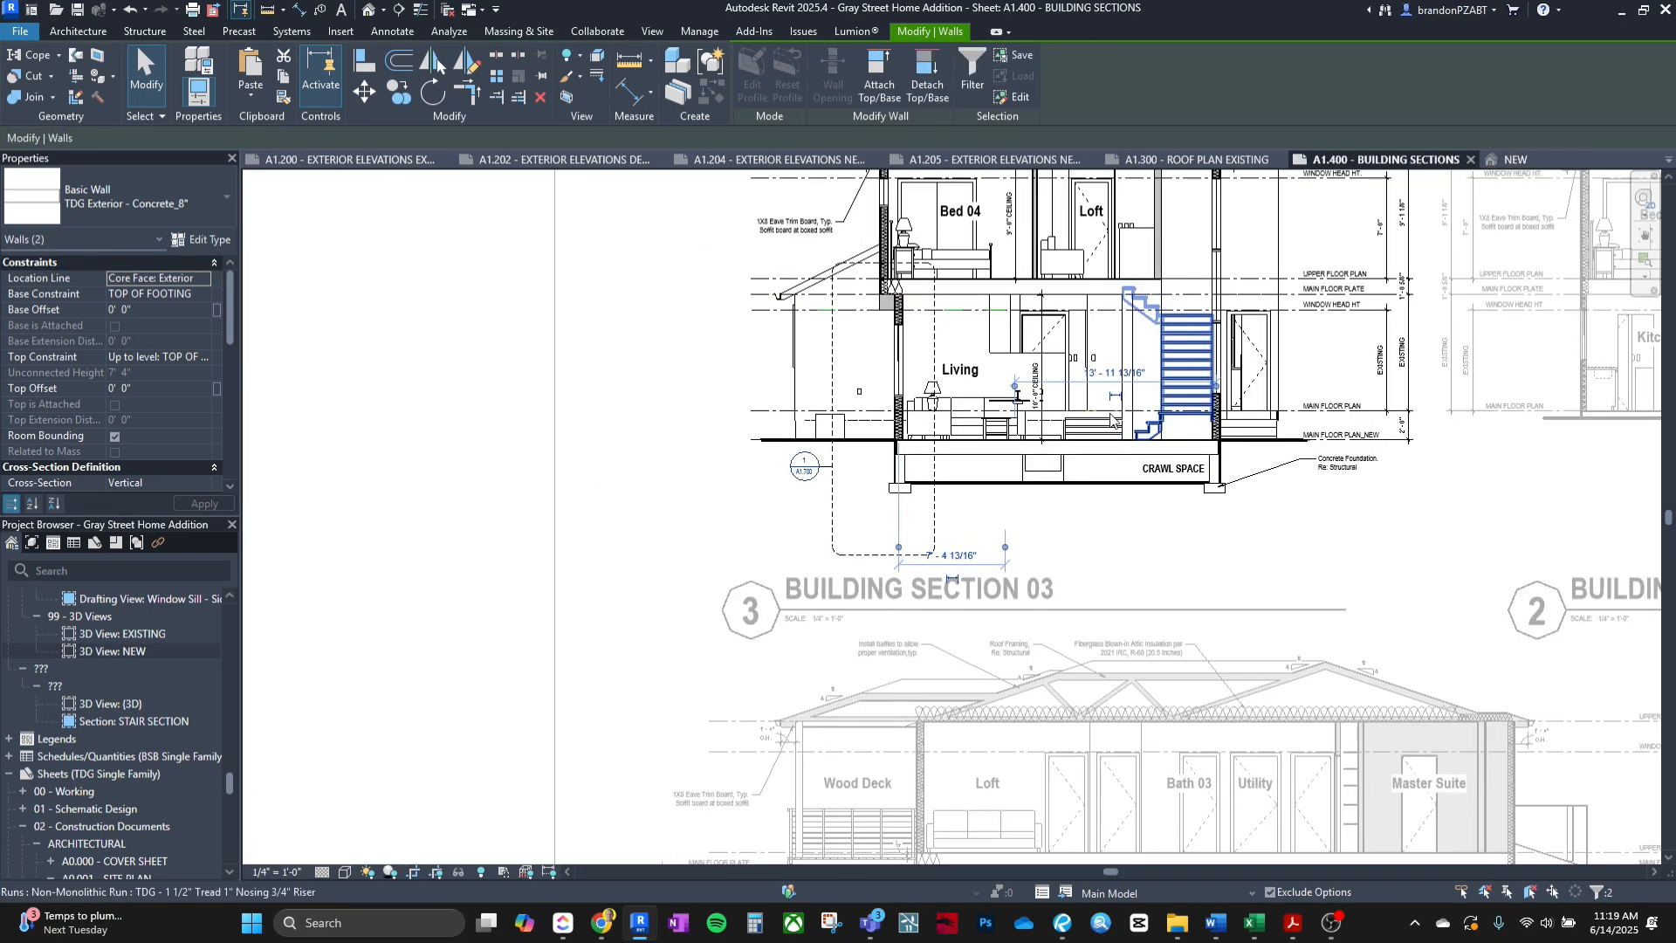
{"action": "left_click", "coordinate": [662, 534]}
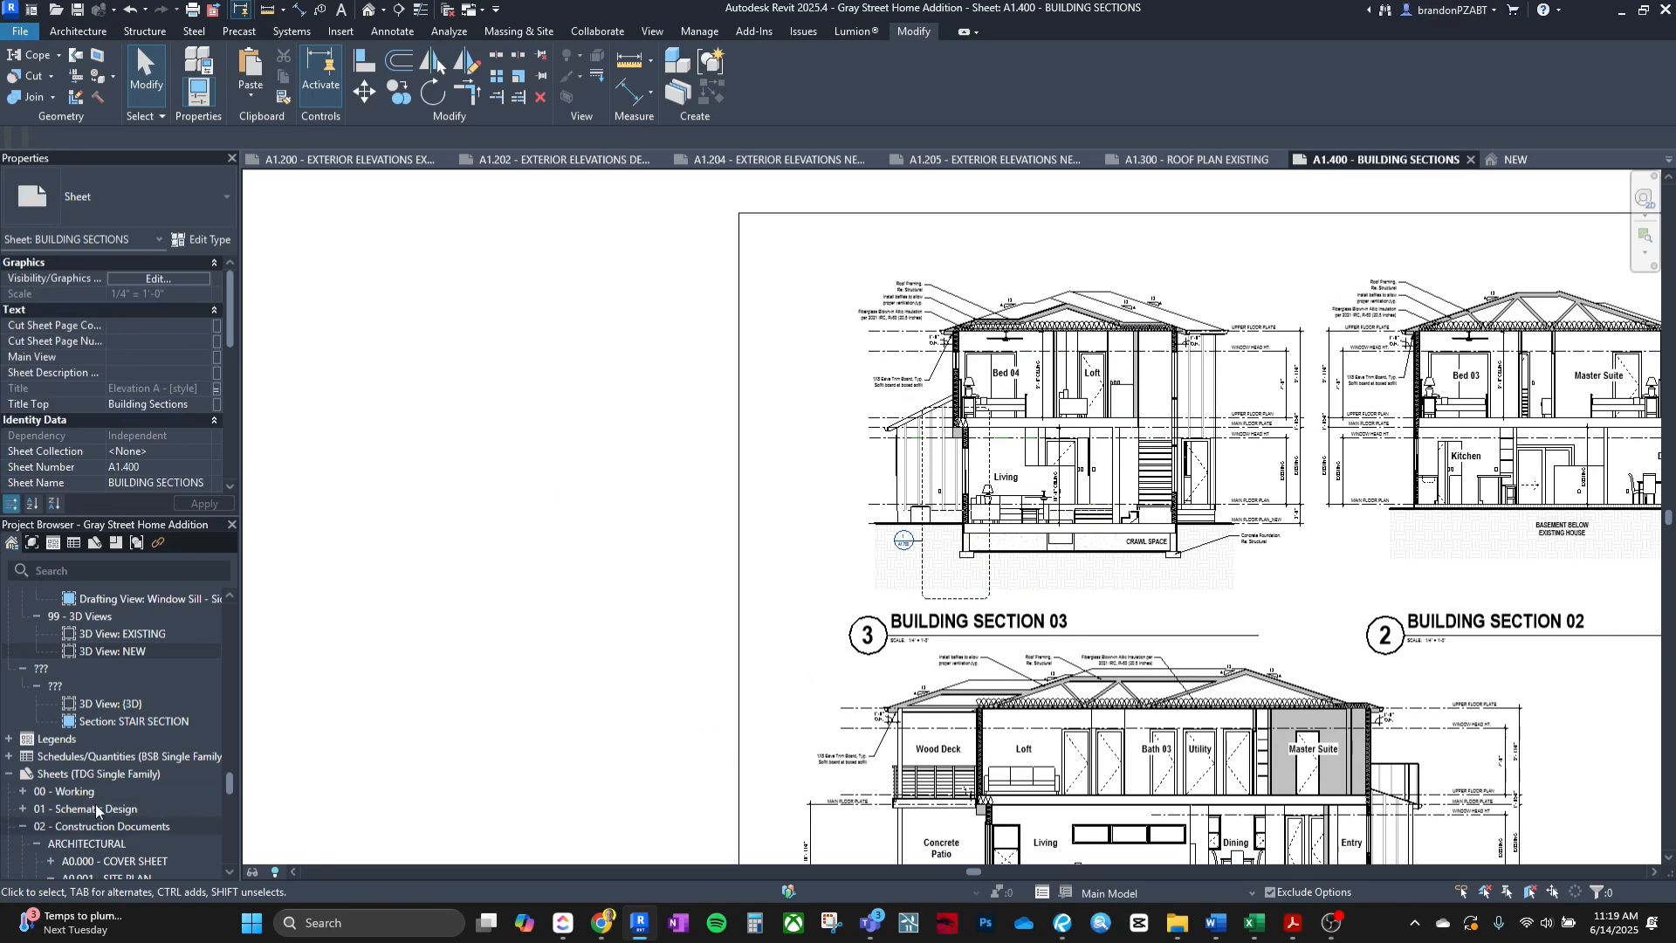
Open sheet A1.132 - UPPER FLOOR PLAN and examine where the Building Section 03 cut line runs.
{"action": "scroll", "coordinate": [111, 698], "scroll_direction": "up", "scroll_amount": 2}
{"action": "left_click_drag", "start_coordinate": [229, 774], "coordinate": [229, 804]}
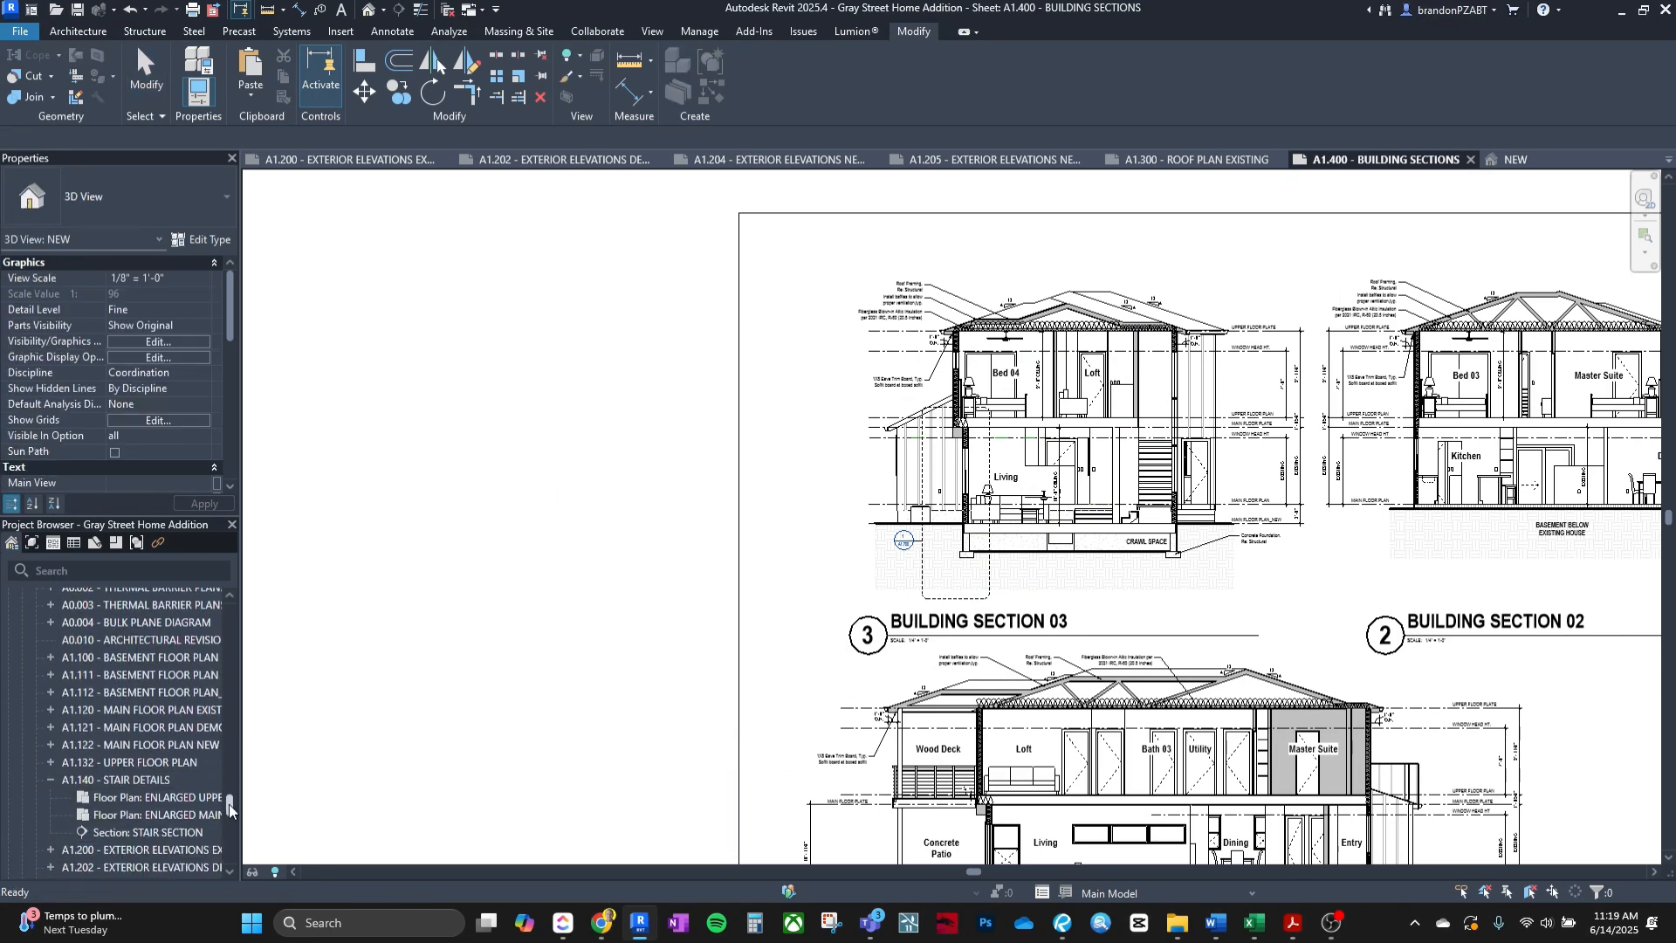
{"action": "double_click", "coordinate": [164, 761]}
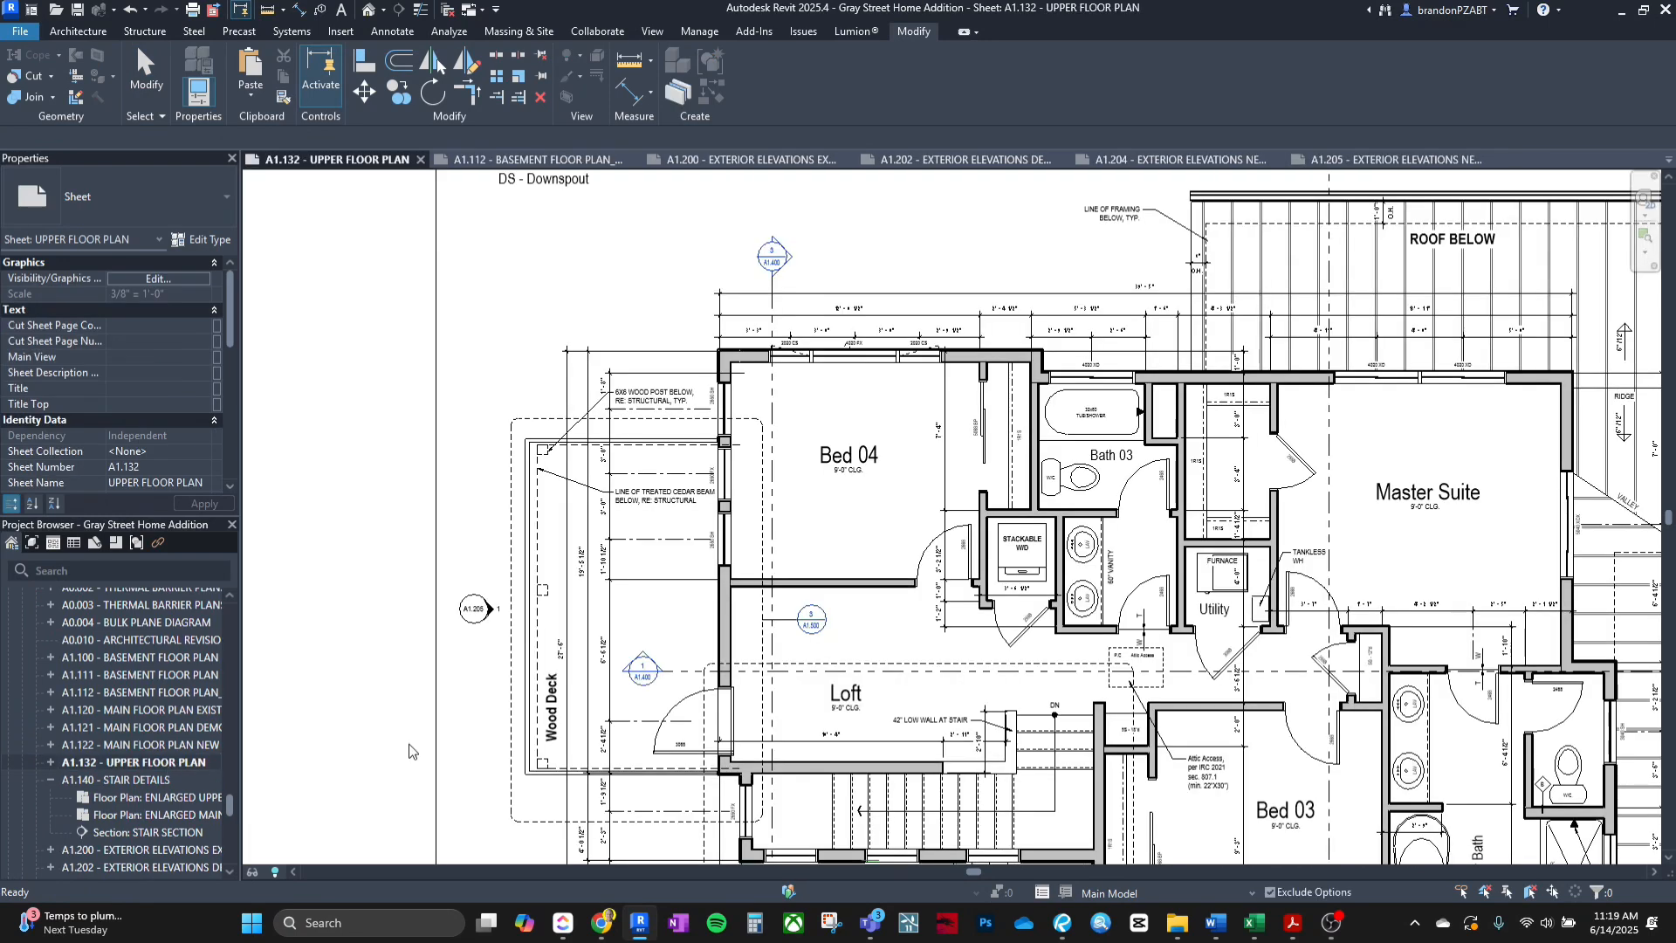
{"action": "scroll", "coordinate": [690, 672], "scroll_direction": "down", "scroll_amount": 2}
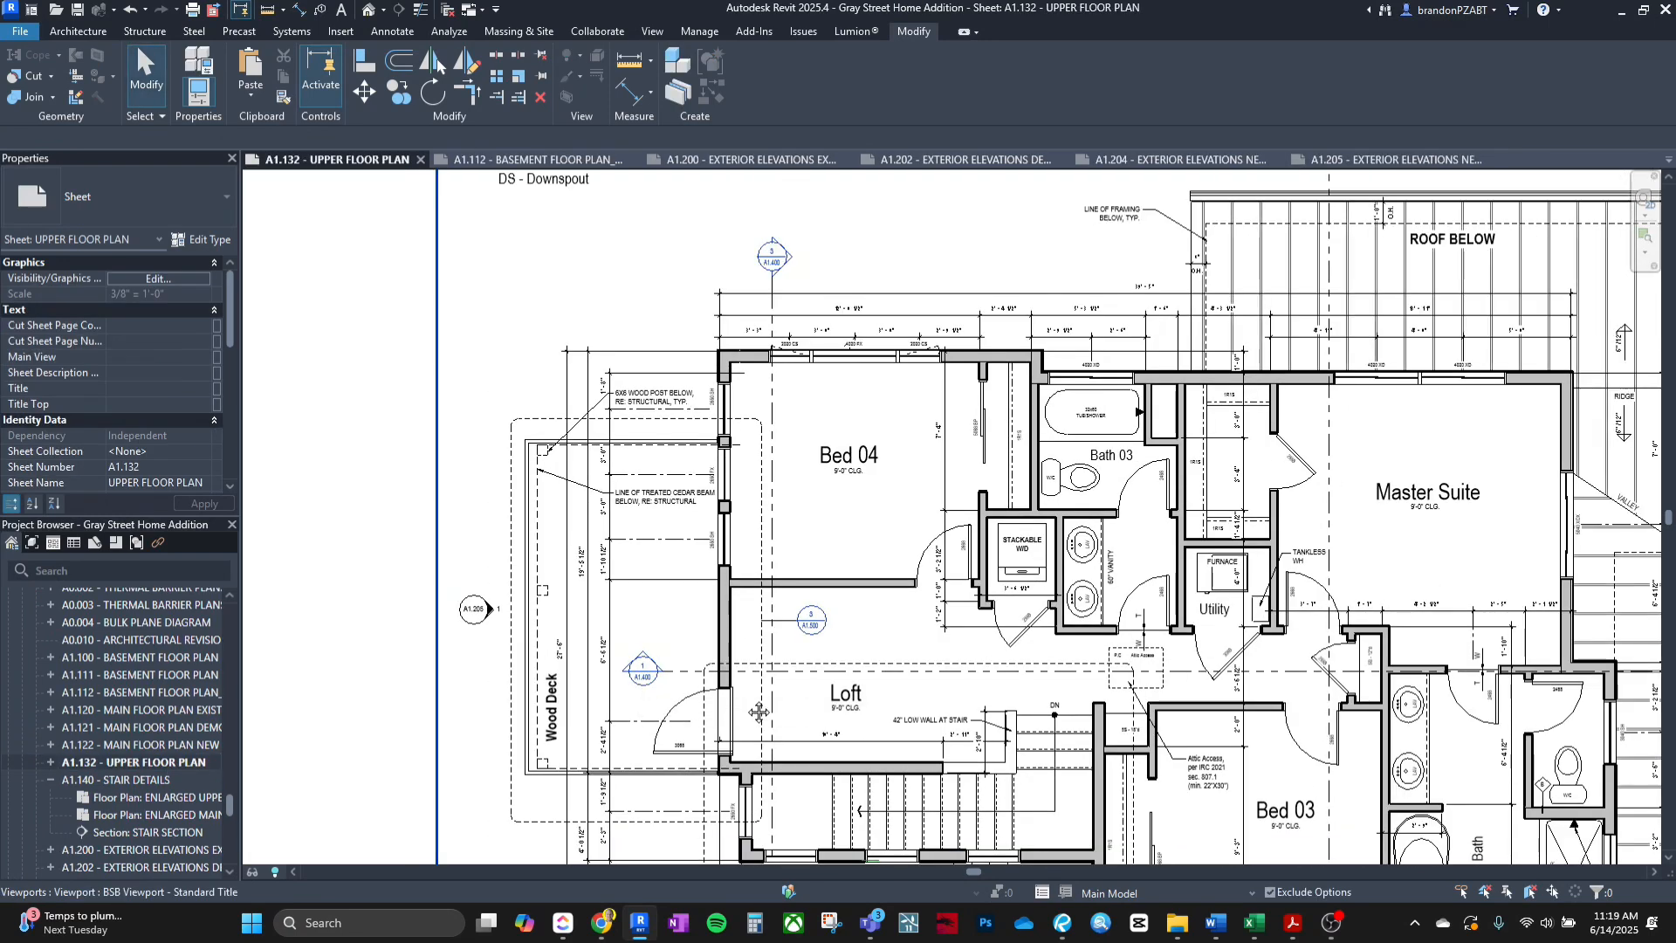
{"action": "scroll", "coordinate": [750, 648], "scroll_direction": "down", "scroll_amount": 2}
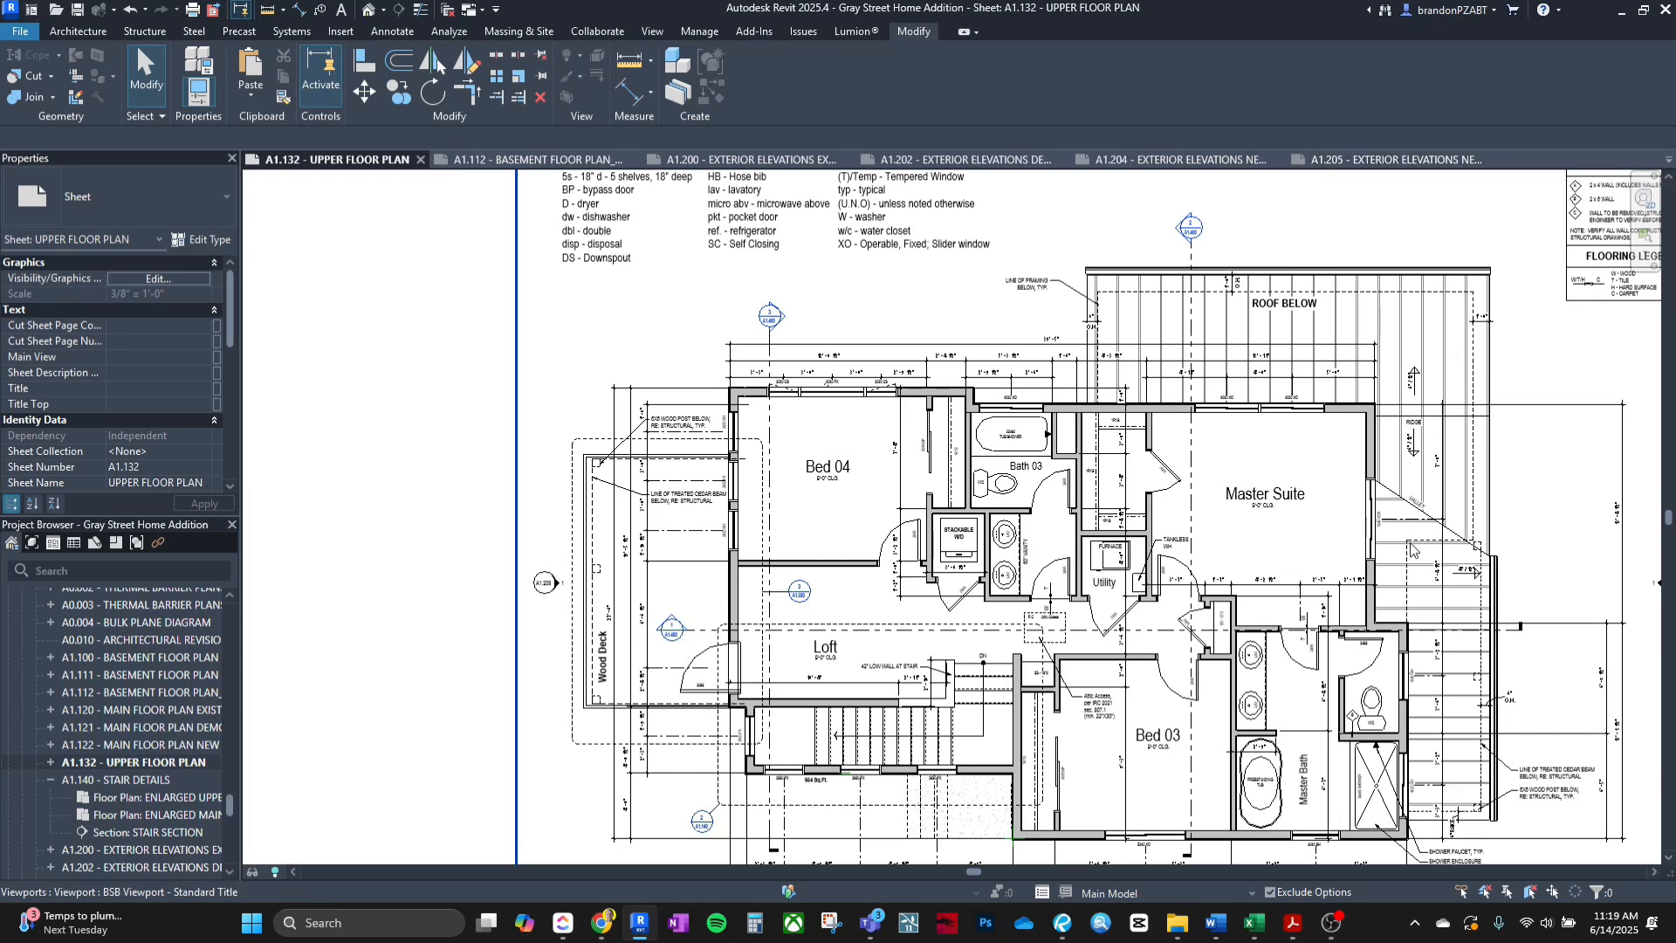
Select the exterior wall beside the Master Suite in the upper floor plan and look for it on elevation sheets A1.204 and A1.205.
{"action": "double_click", "coordinate": [1379, 586]}
{"action": "left_click", "coordinate": [1371, 578]}
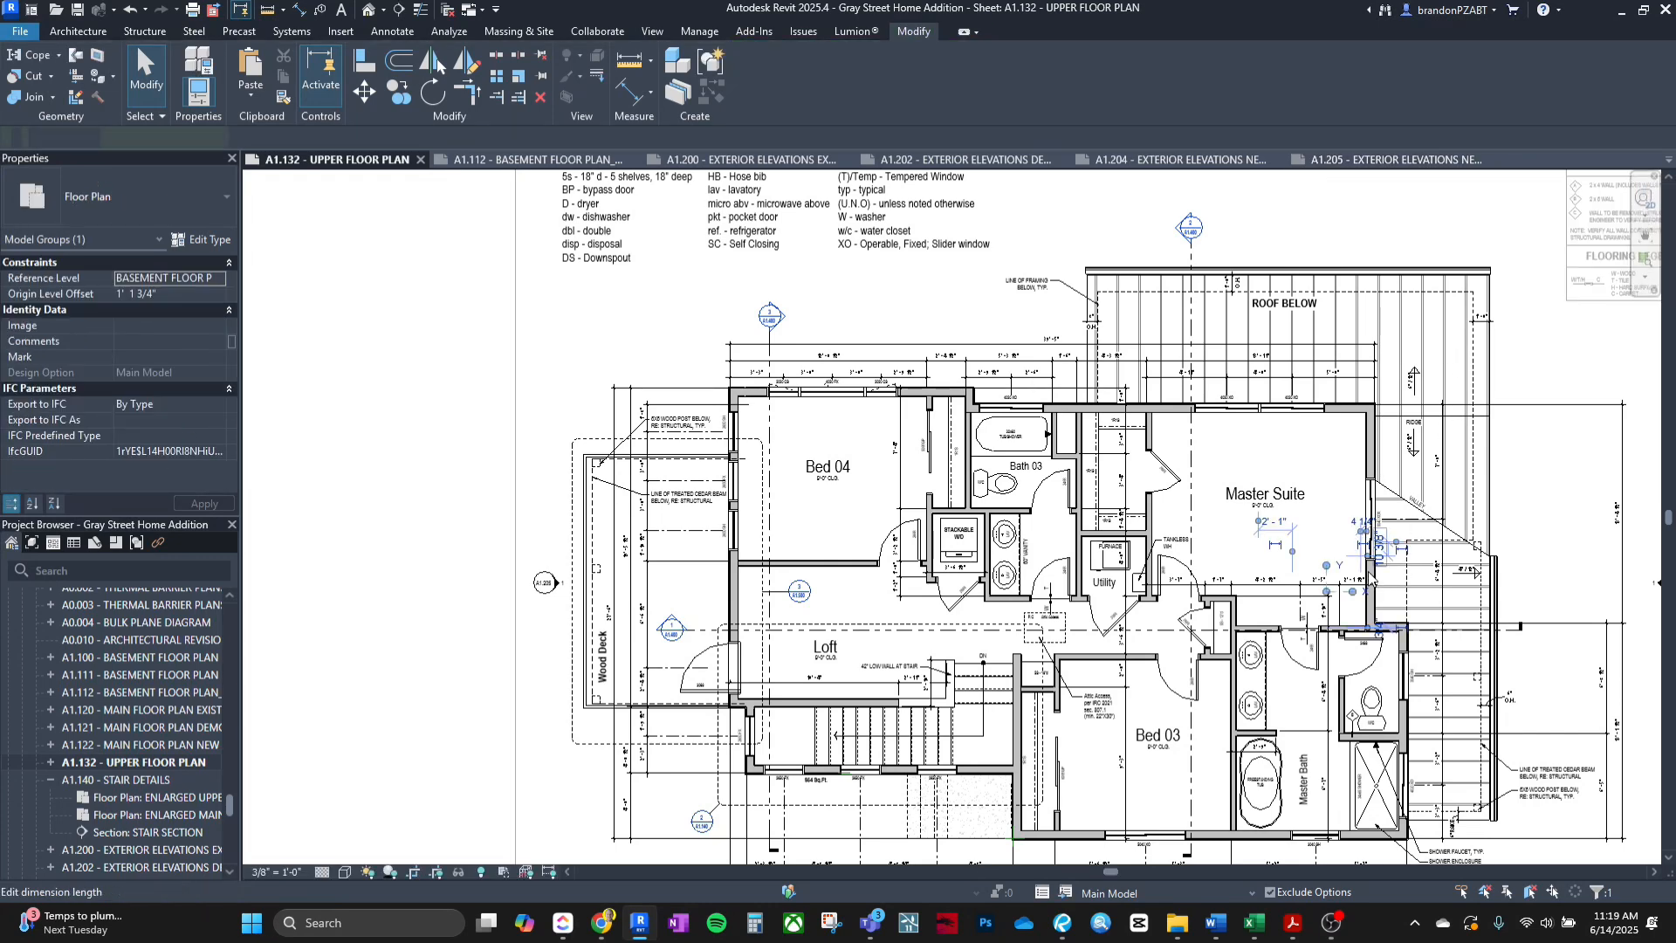
{"action": "left_click", "coordinate": [1371, 523]}
{"action": "scroll", "coordinate": [1357, 475], "scroll_direction": "up", "scroll_amount": 2}
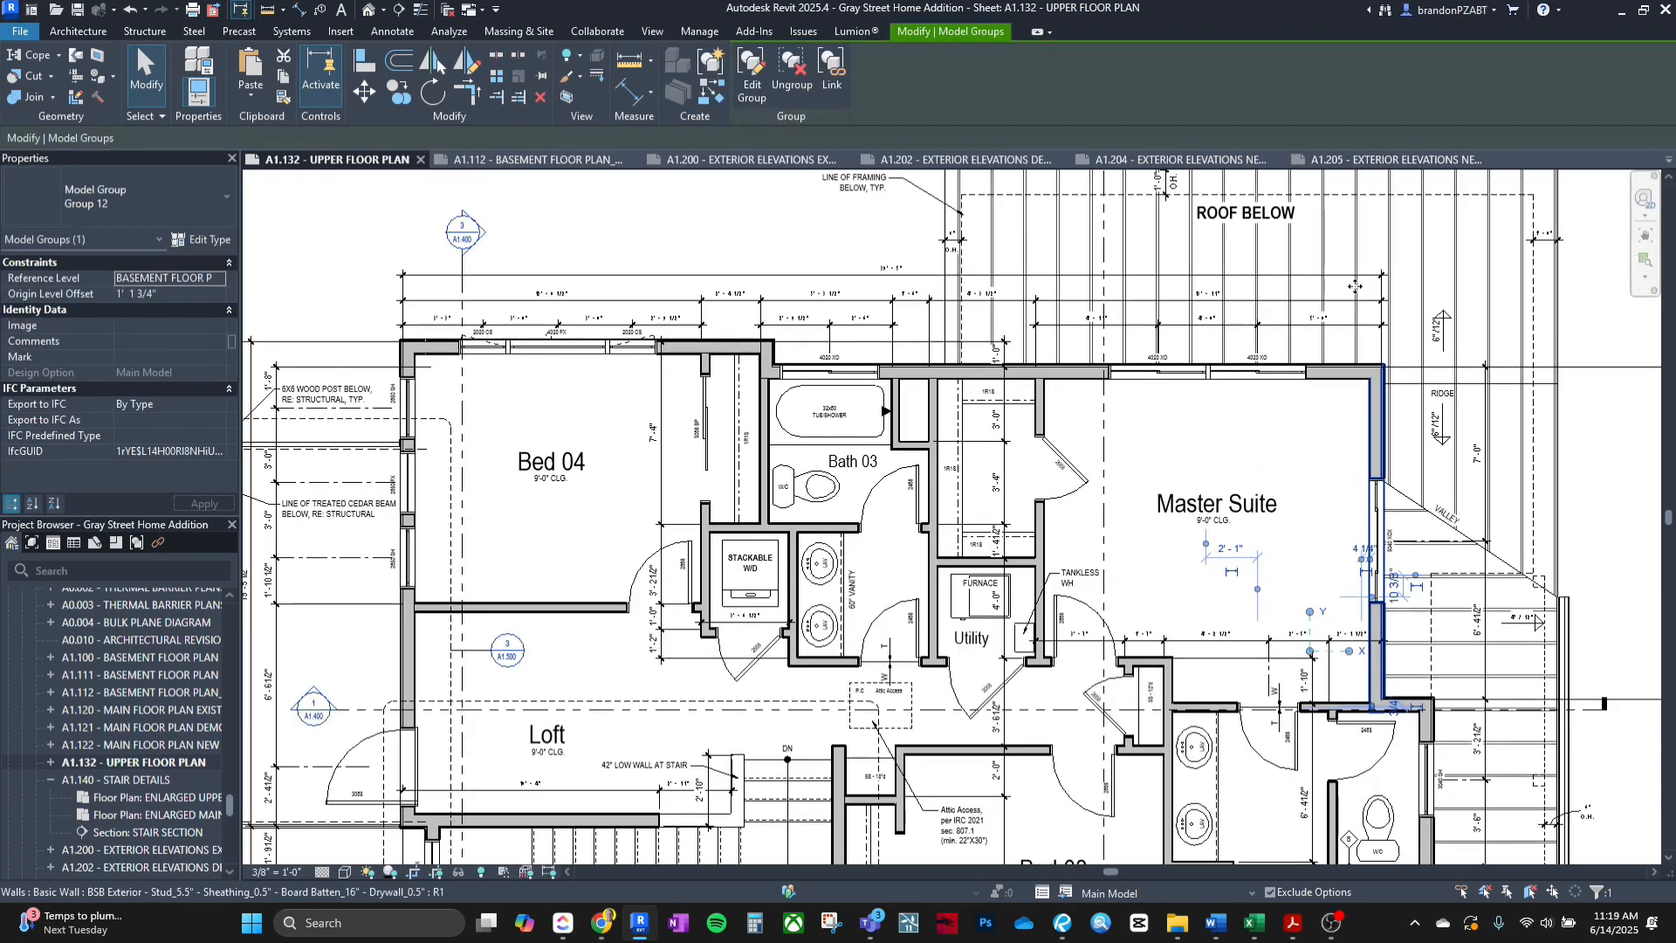
{"action": "left_click", "coordinate": [1220, 160]}
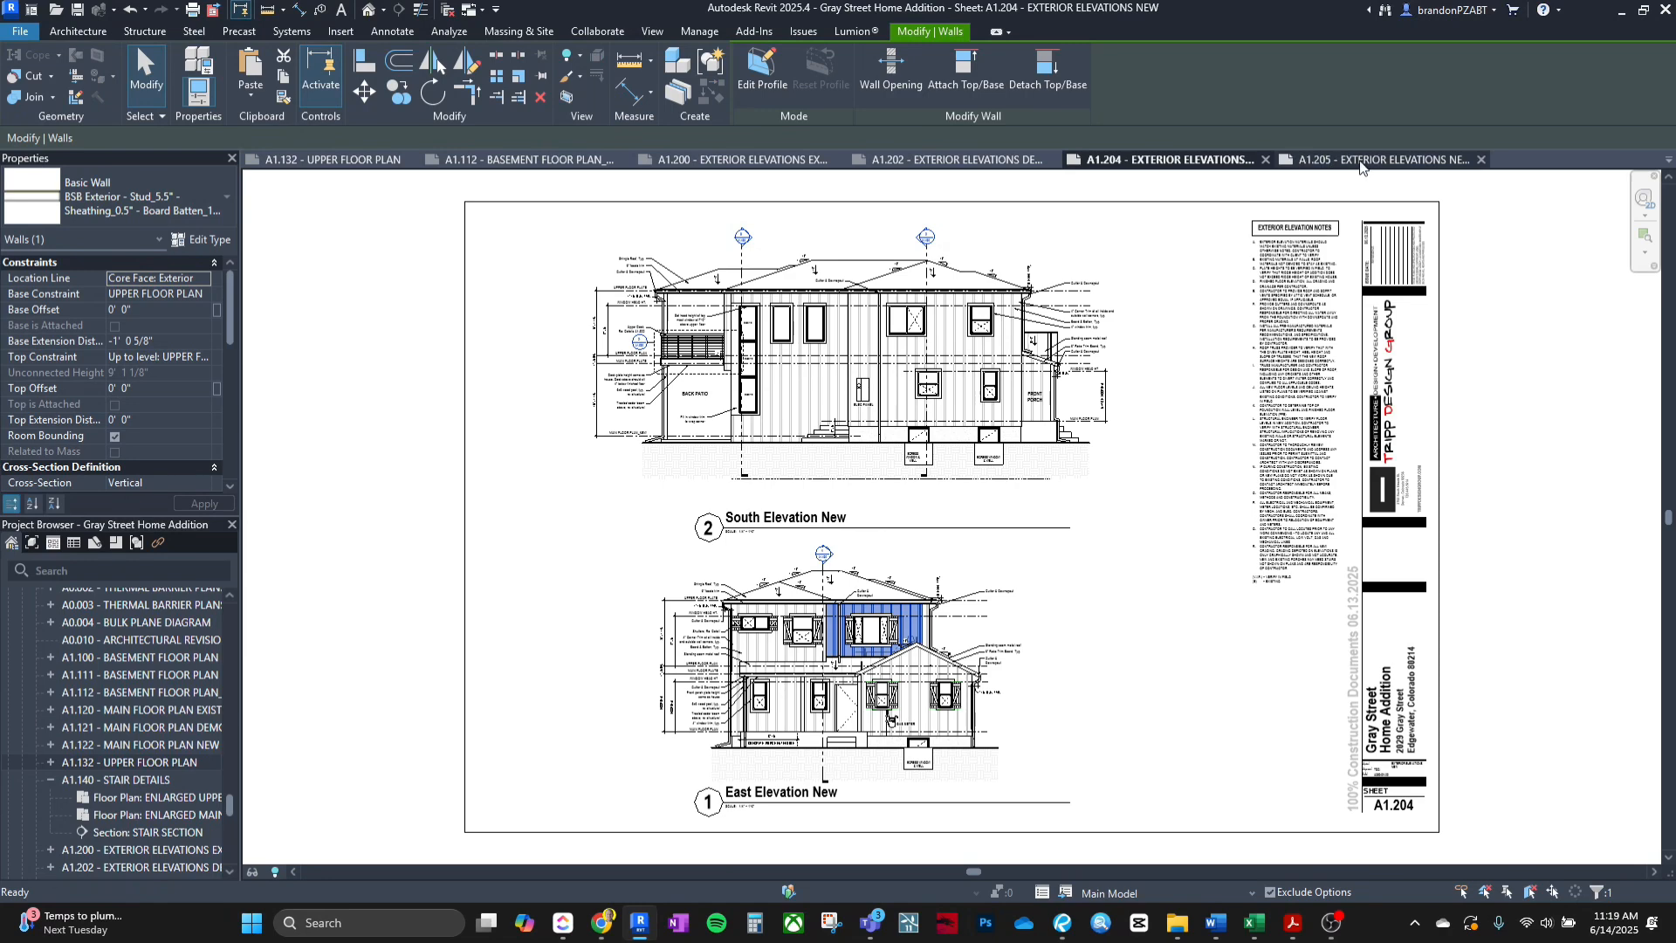
{"action": "left_click", "coordinate": [1361, 160]}
{"action": "scroll", "coordinate": [1091, 323], "scroll_direction": "down", "scroll_amount": 5}
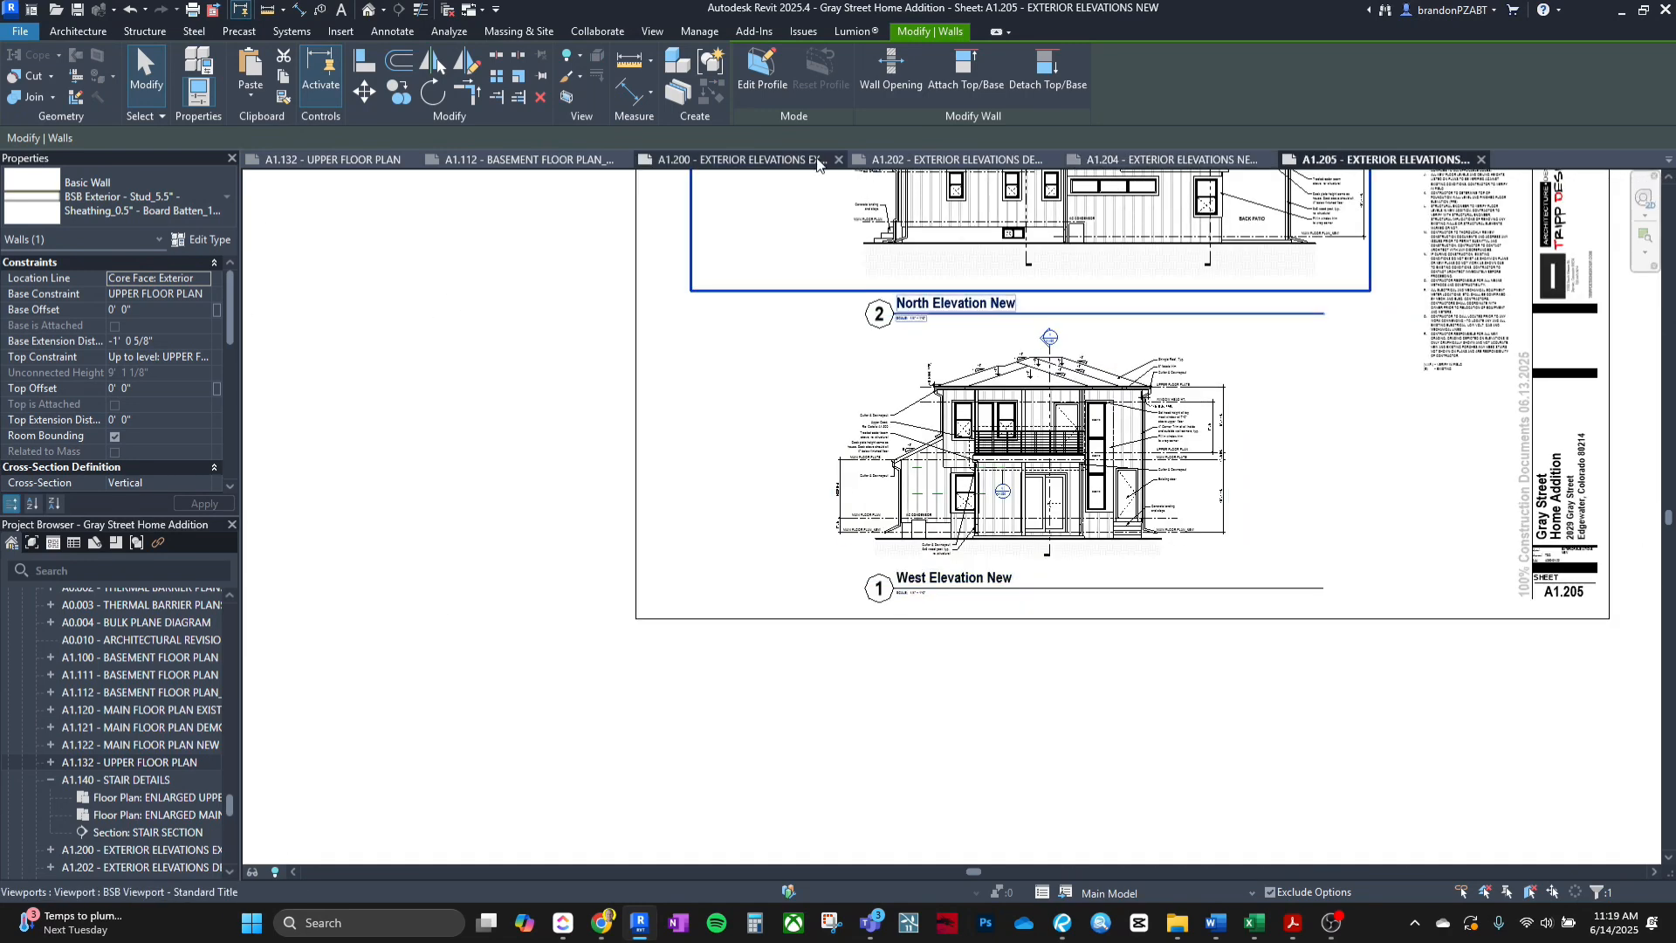
Close the open sheets A1.112, A1.200, A1.202, A1.122 and A1.132.
{"action": "left_click", "coordinate": [838, 161]}
{"action": "left_click", "coordinate": [960, 160]}
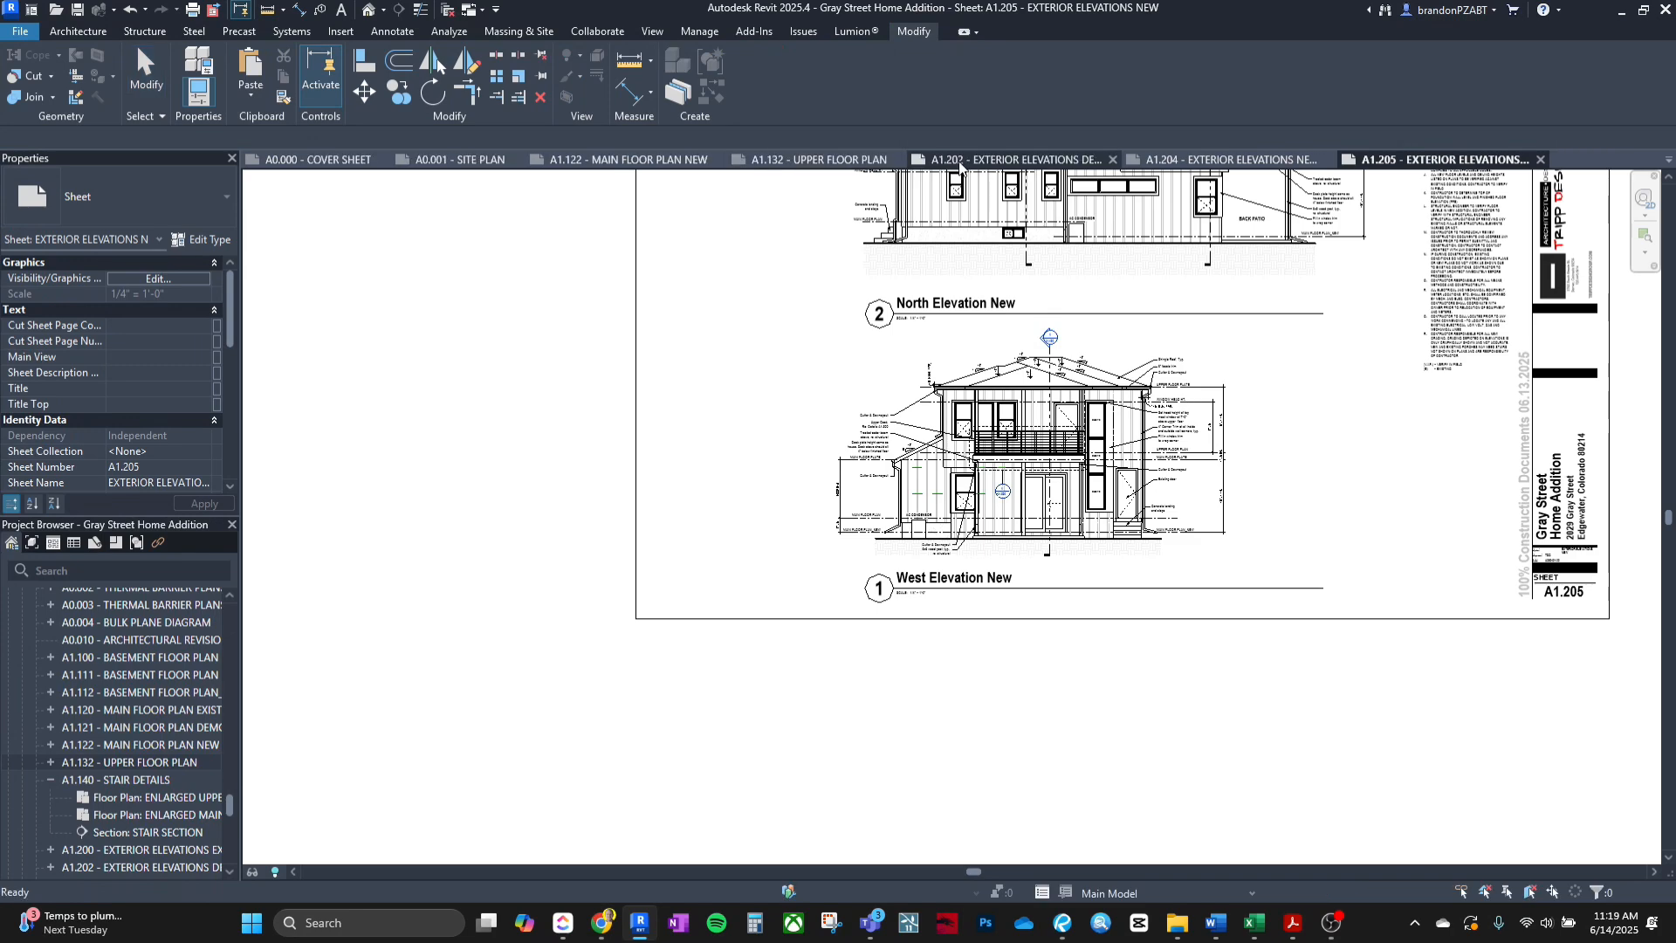
{"action": "left_click", "coordinate": [1252, 161]}
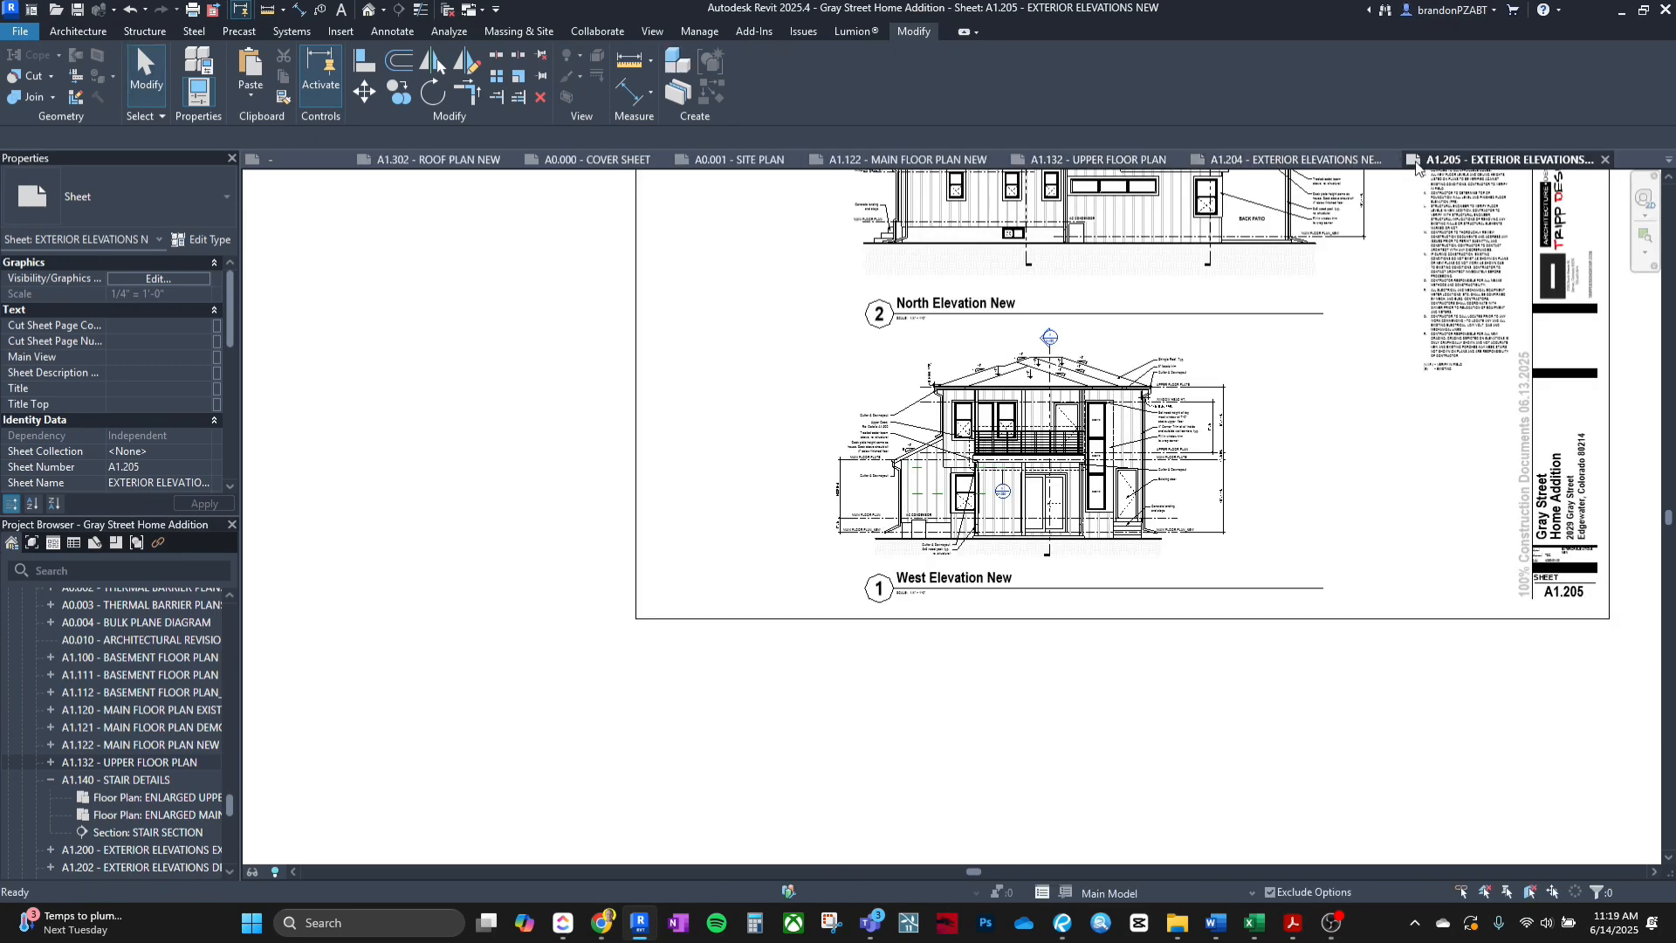
{"action": "left_click_drag", "start_coordinate": [733, 160], "coordinate": [297, 160]}
{"action": "left_click", "coordinate": [927, 161]}
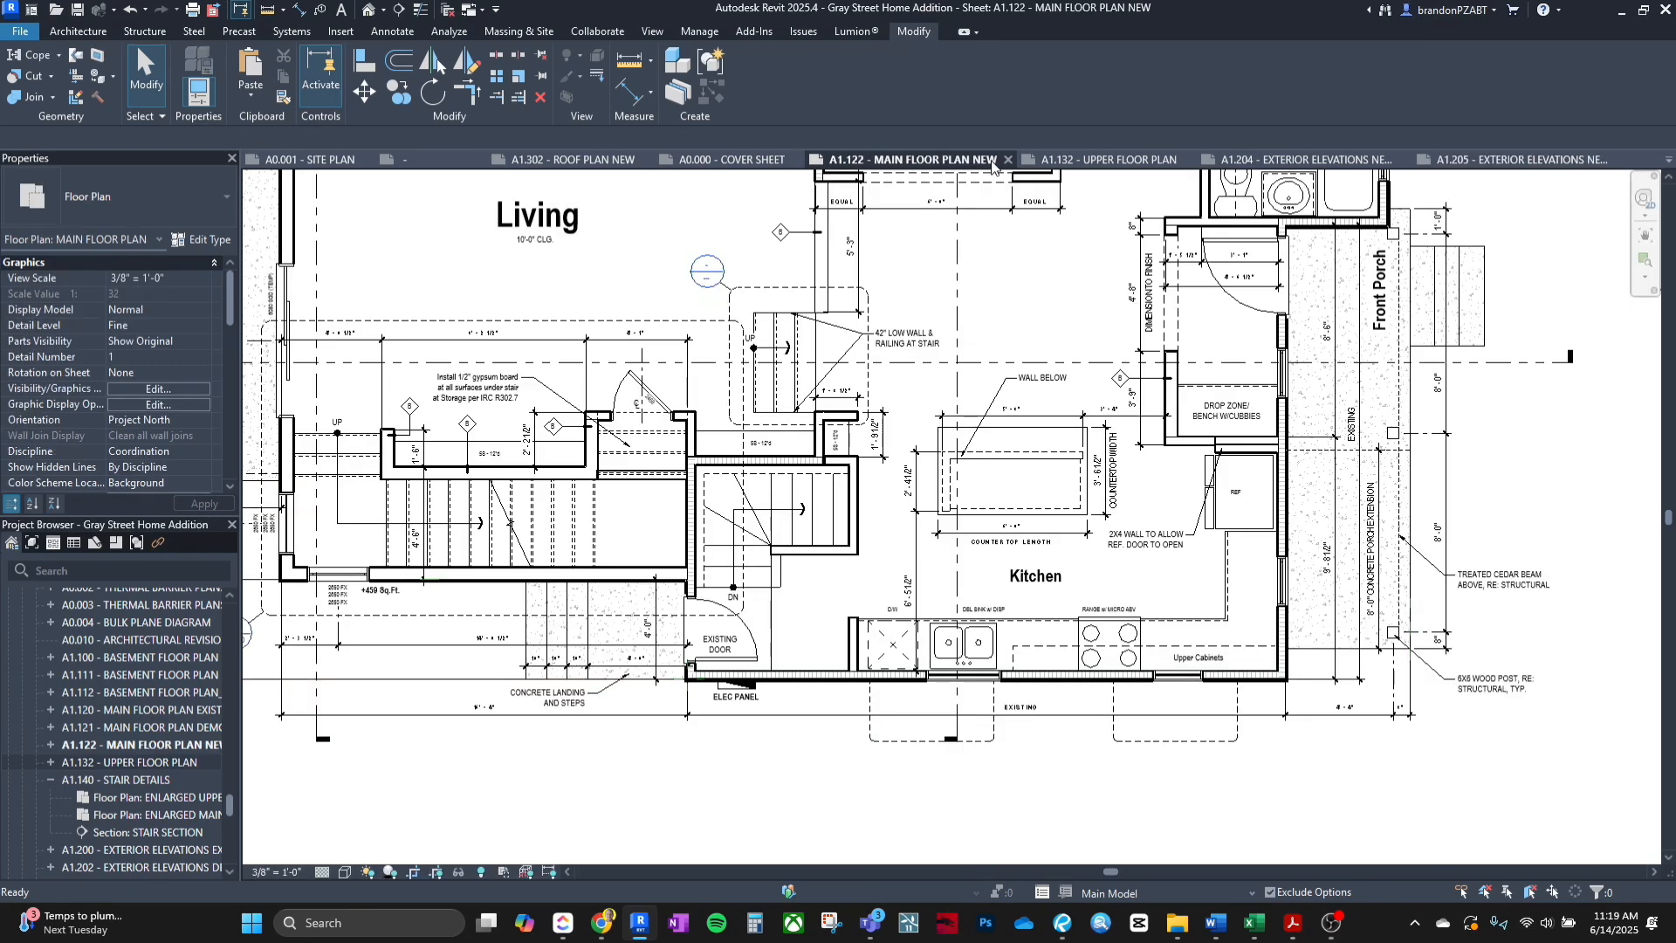
{"action": "left_click", "coordinate": [1008, 162]}
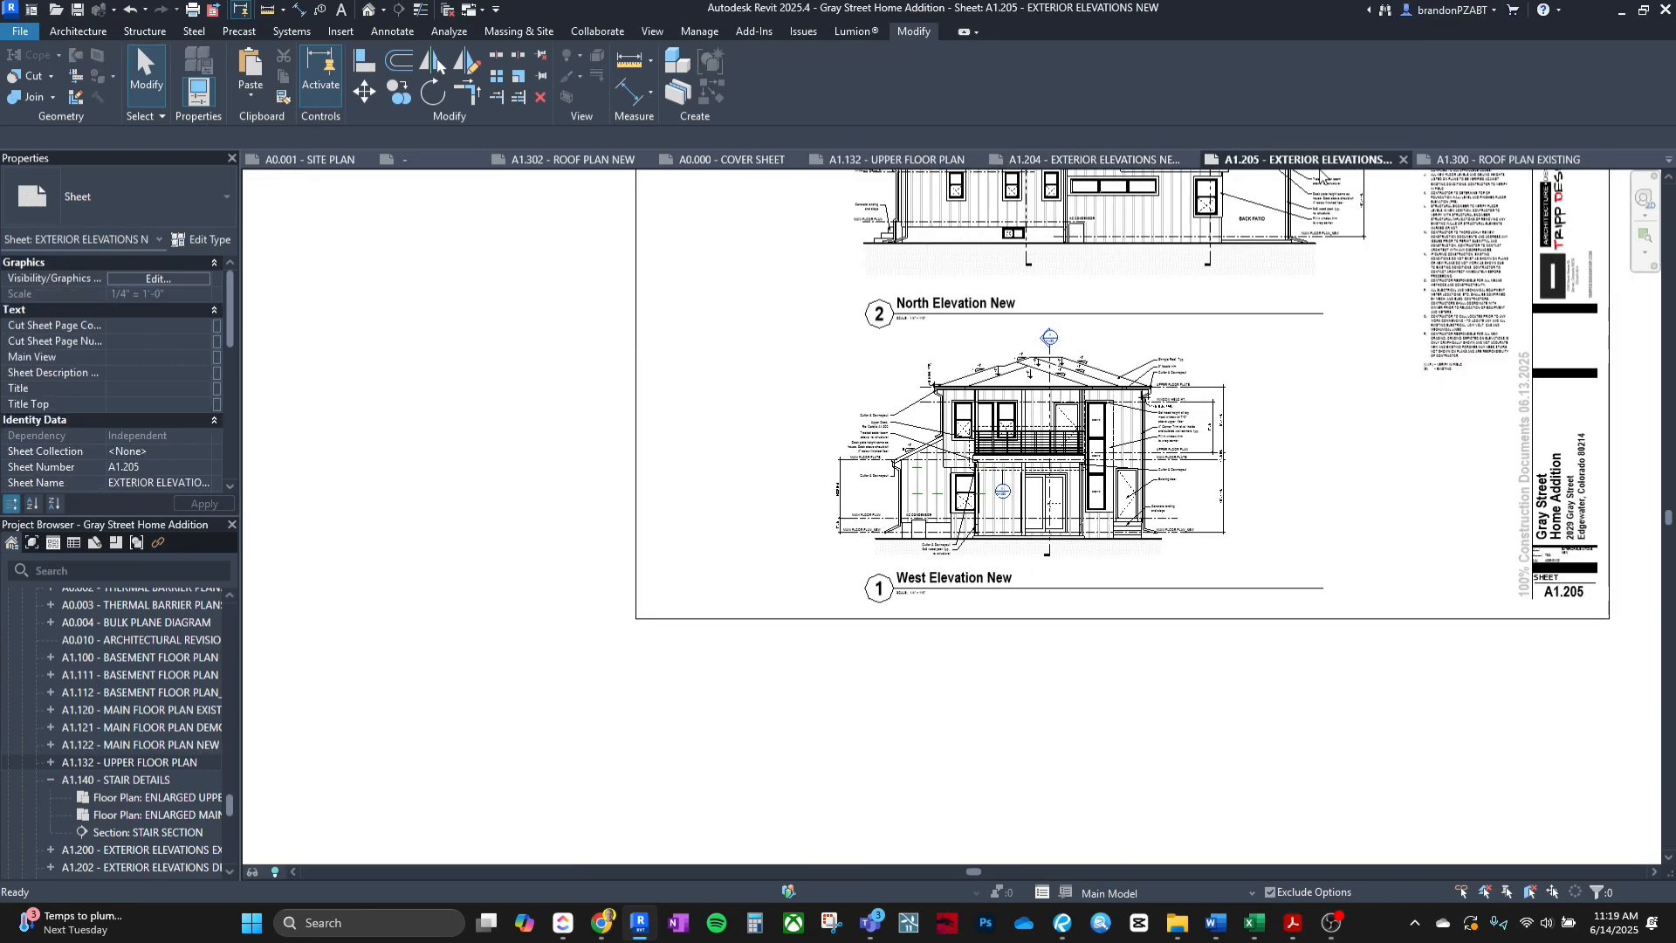
{"action": "left_click", "coordinate": [976, 160]}
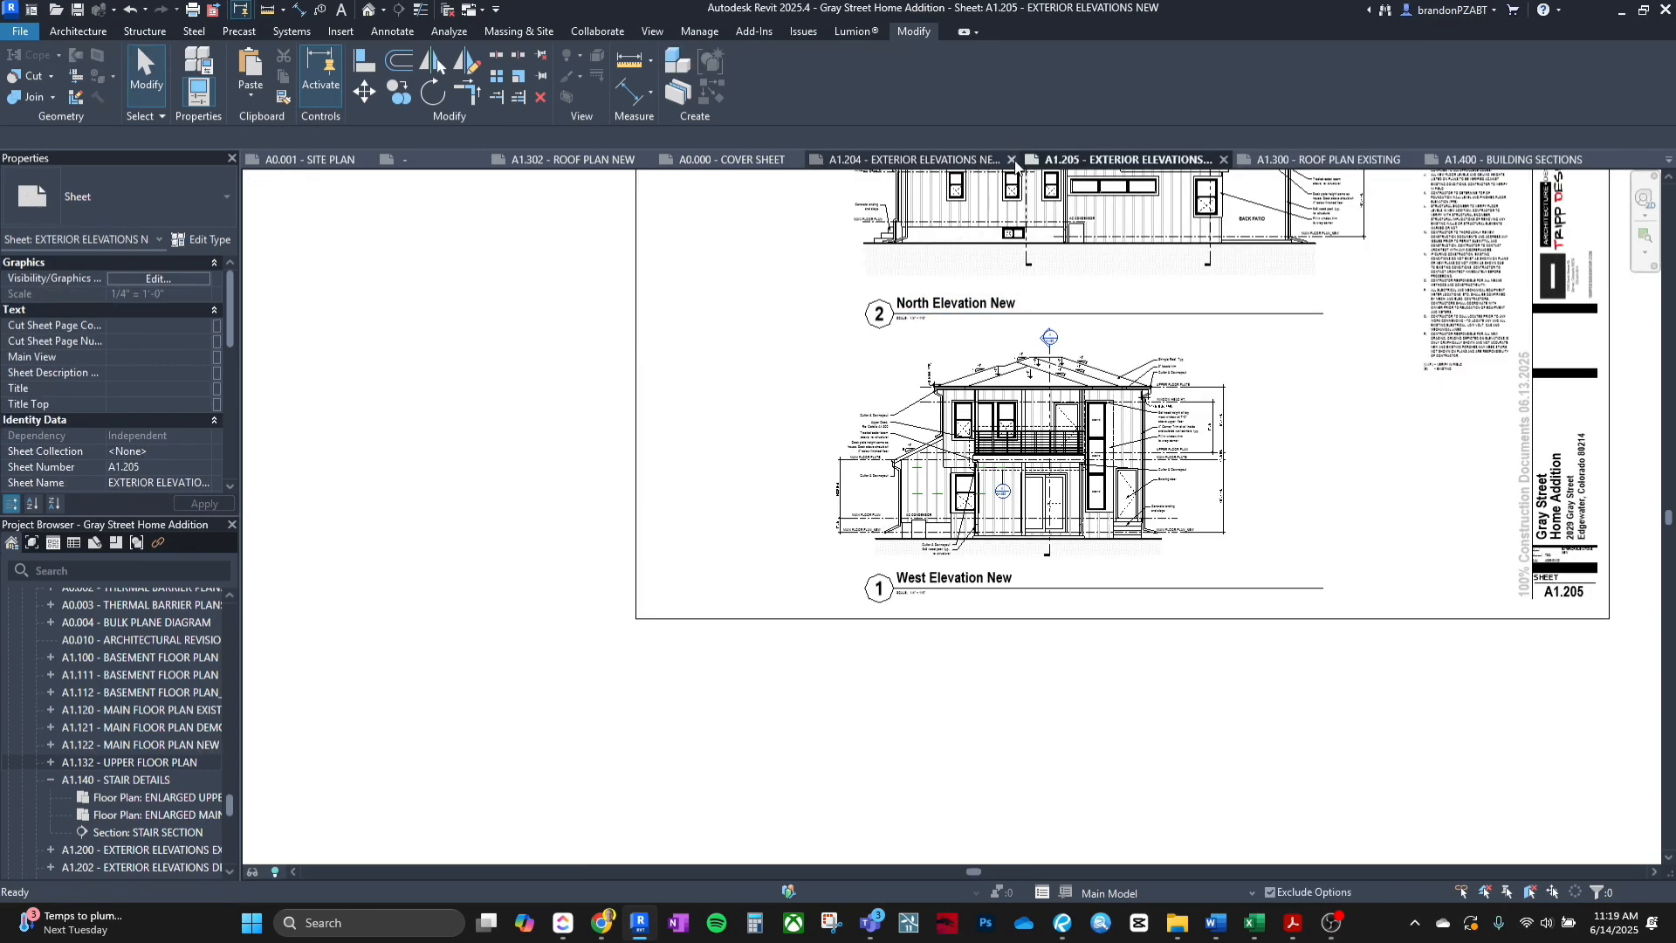
Return to sheet A1.400, activate Building Section 03 and select the concrete wall around the crawl space window.
{"action": "left_click", "coordinate": [1495, 160]}
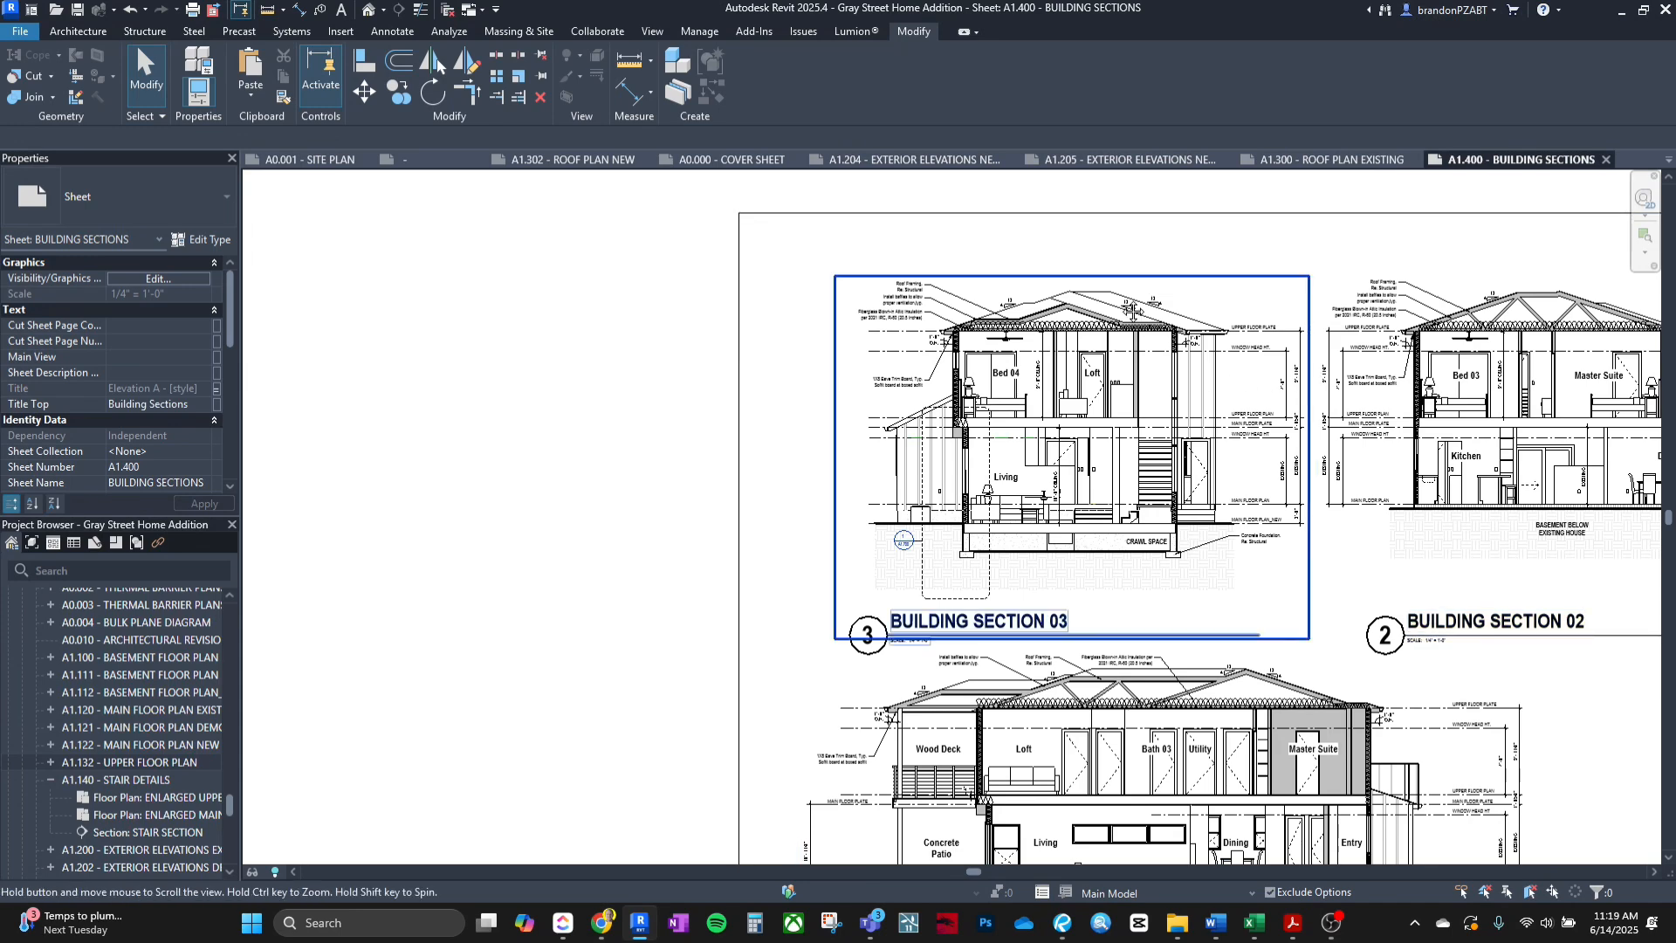
{"action": "middle_click_drag", "start_coordinate": [1198, 692], "coordinate": [1035, 591]}
{"action": "scroll", "coordinate": [938, 467], "scroll_direction": "up", "scroll_amount": 5}
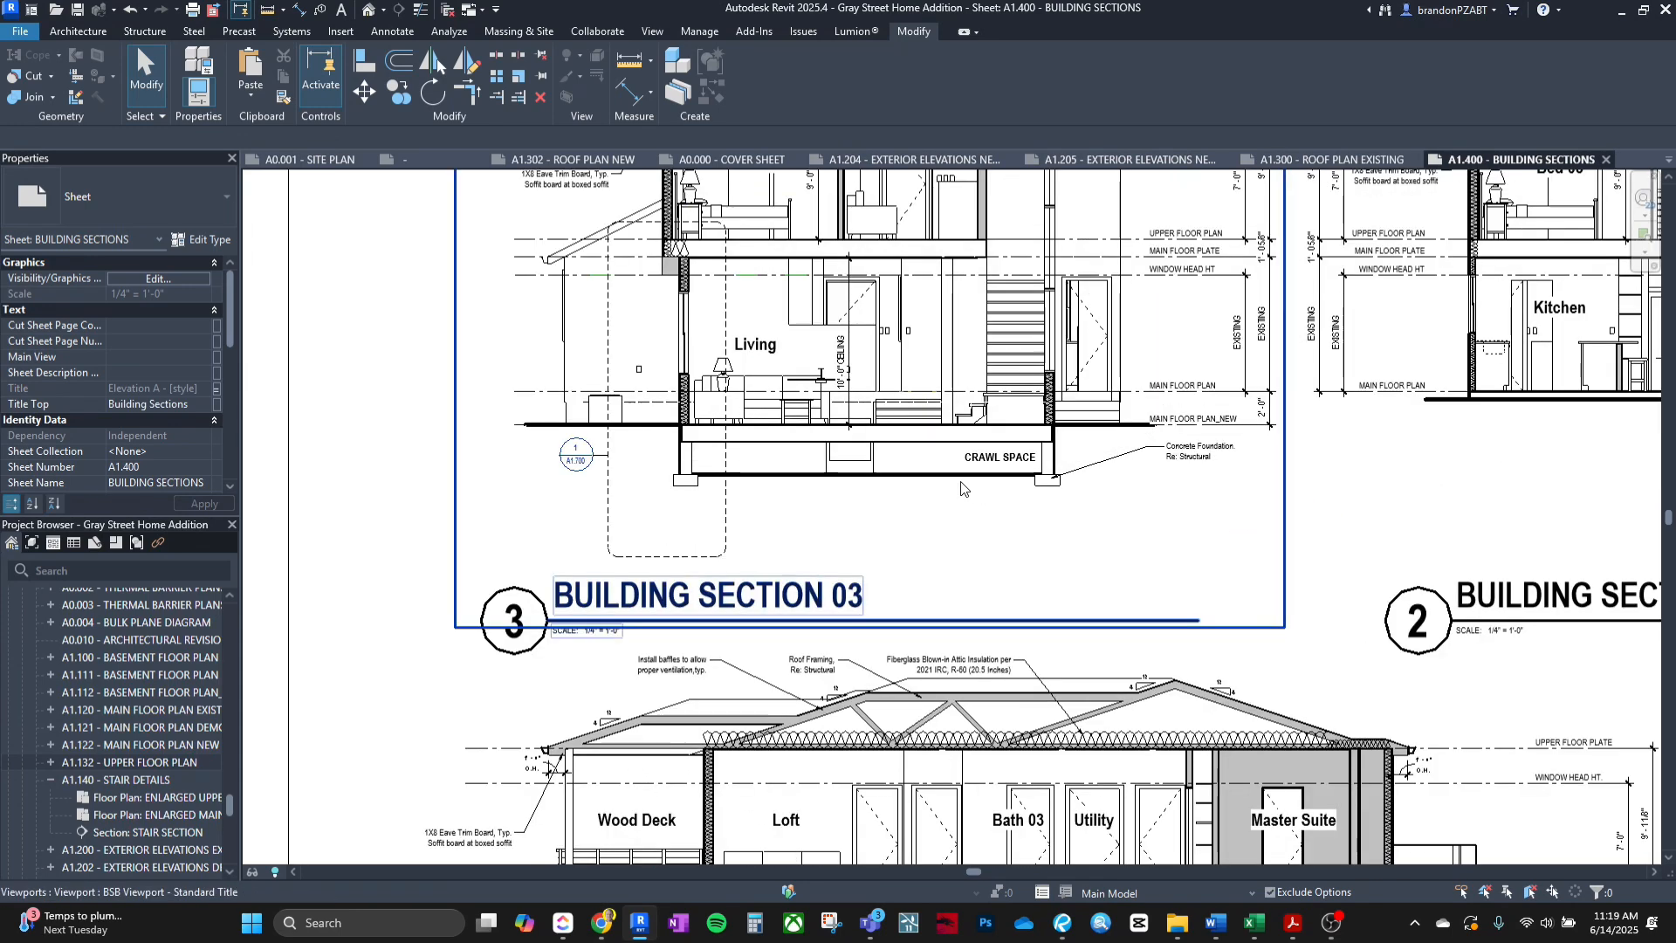
{"action": "double_click", "coordinate": [873, 457]}
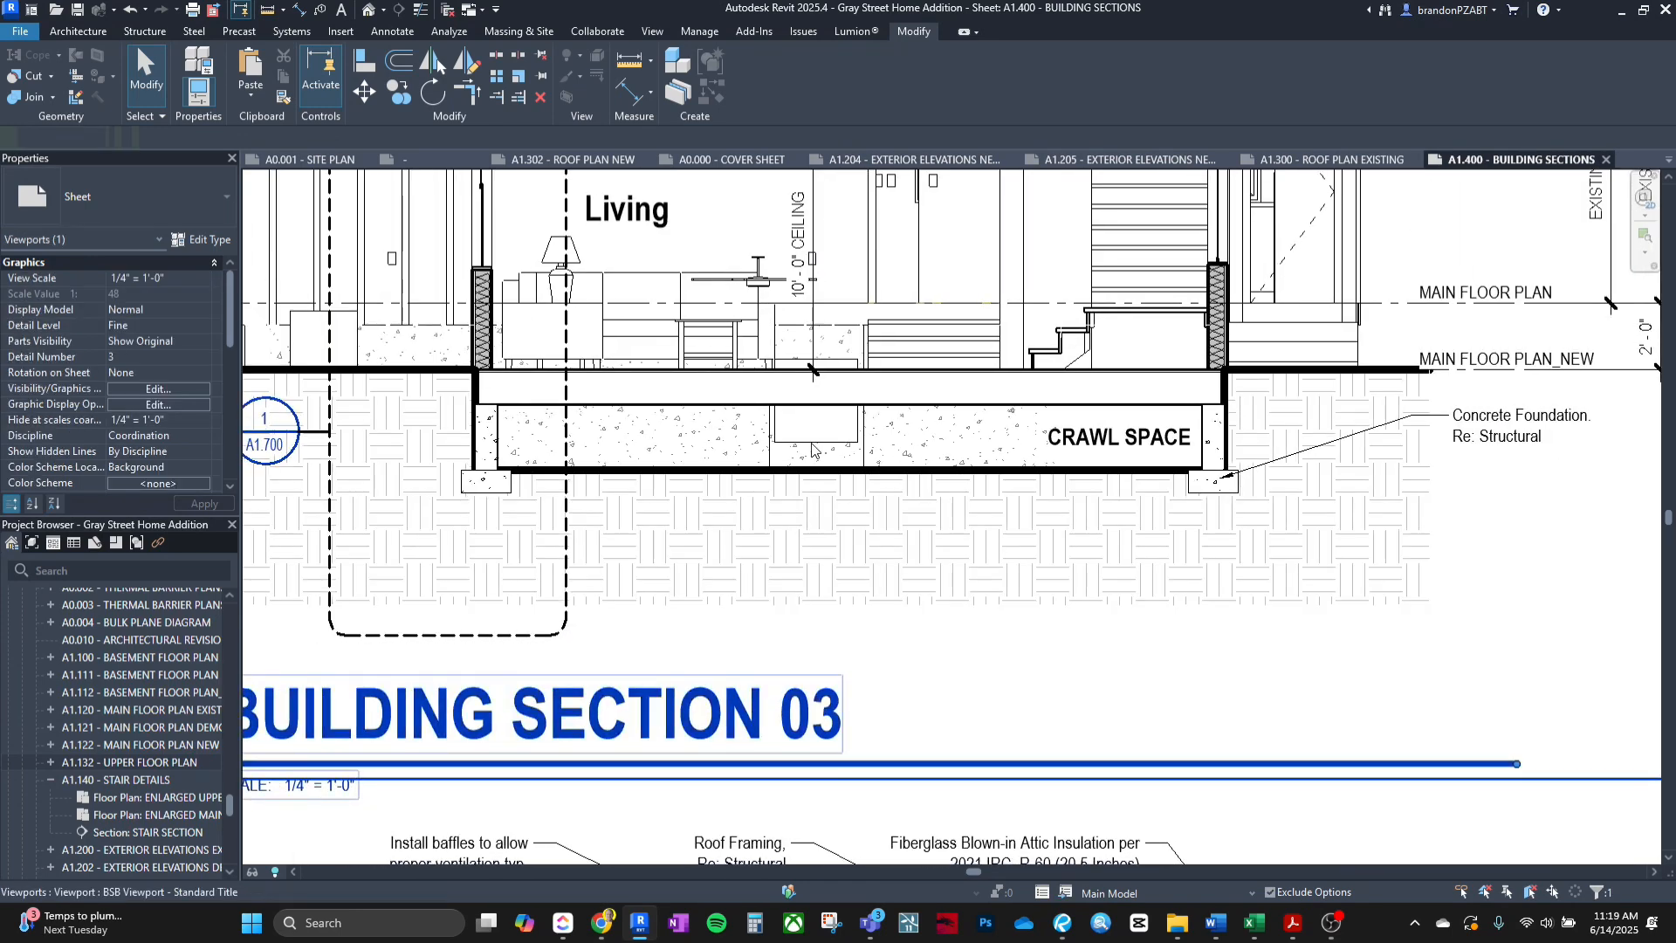
{"action": "left_click", "coordinate": [796, 452]}
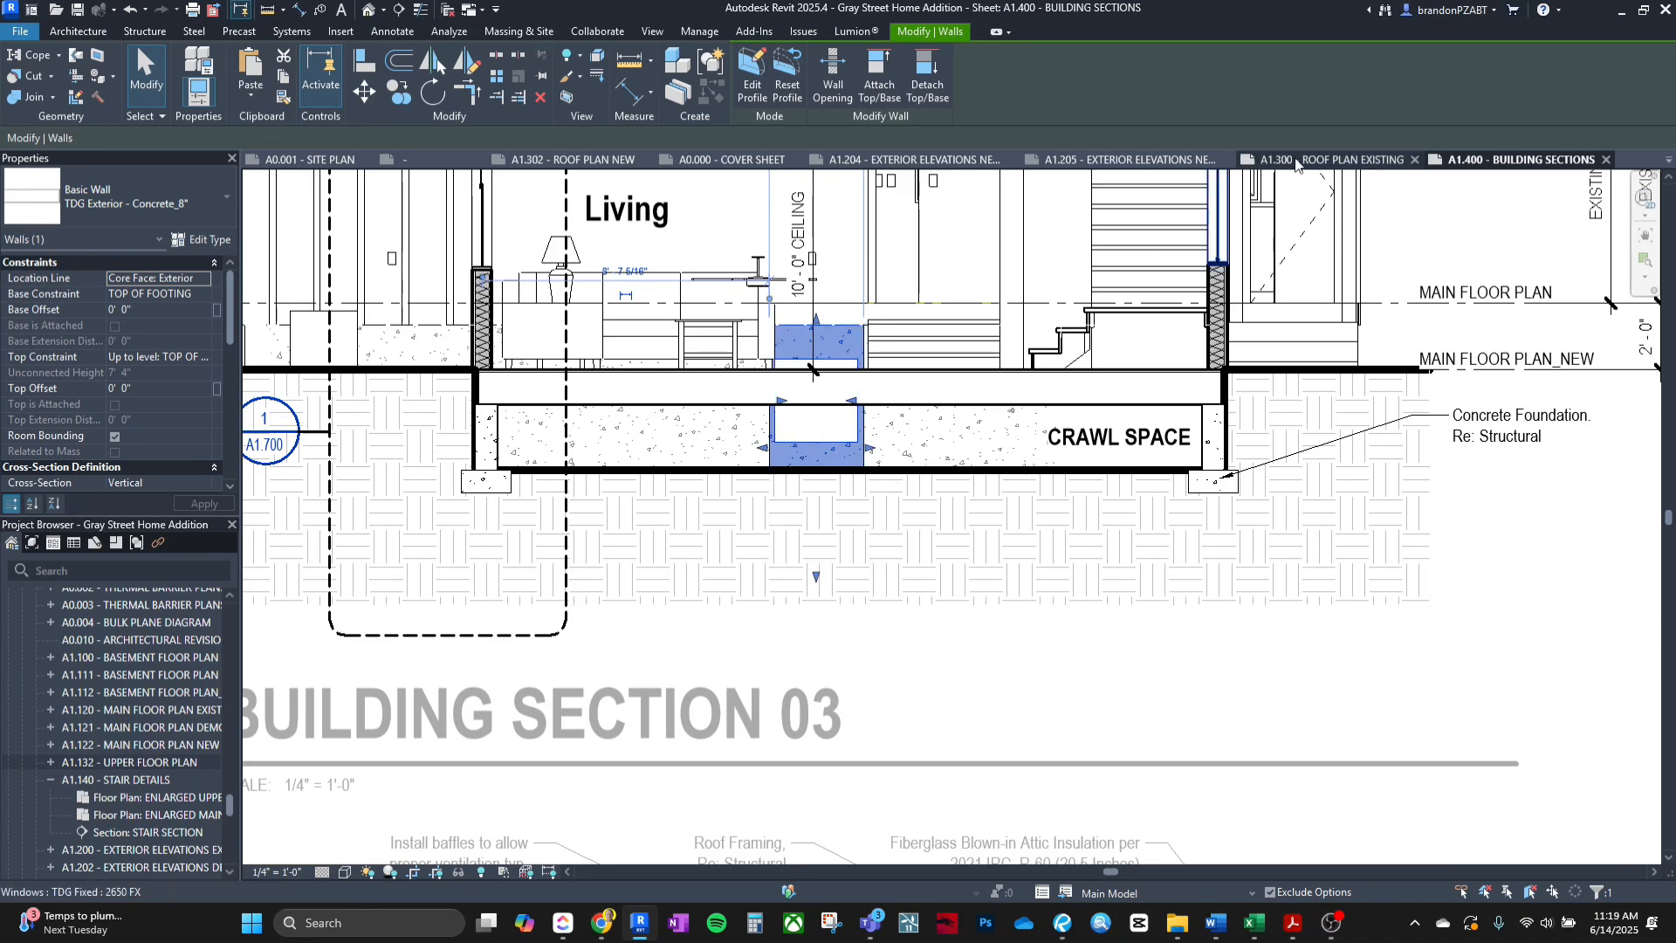
Close sheet A1.300 and open the NEW 3D view to inspect the house foundation.
{"action": "left_click", "coordinate": [1123, 161]}
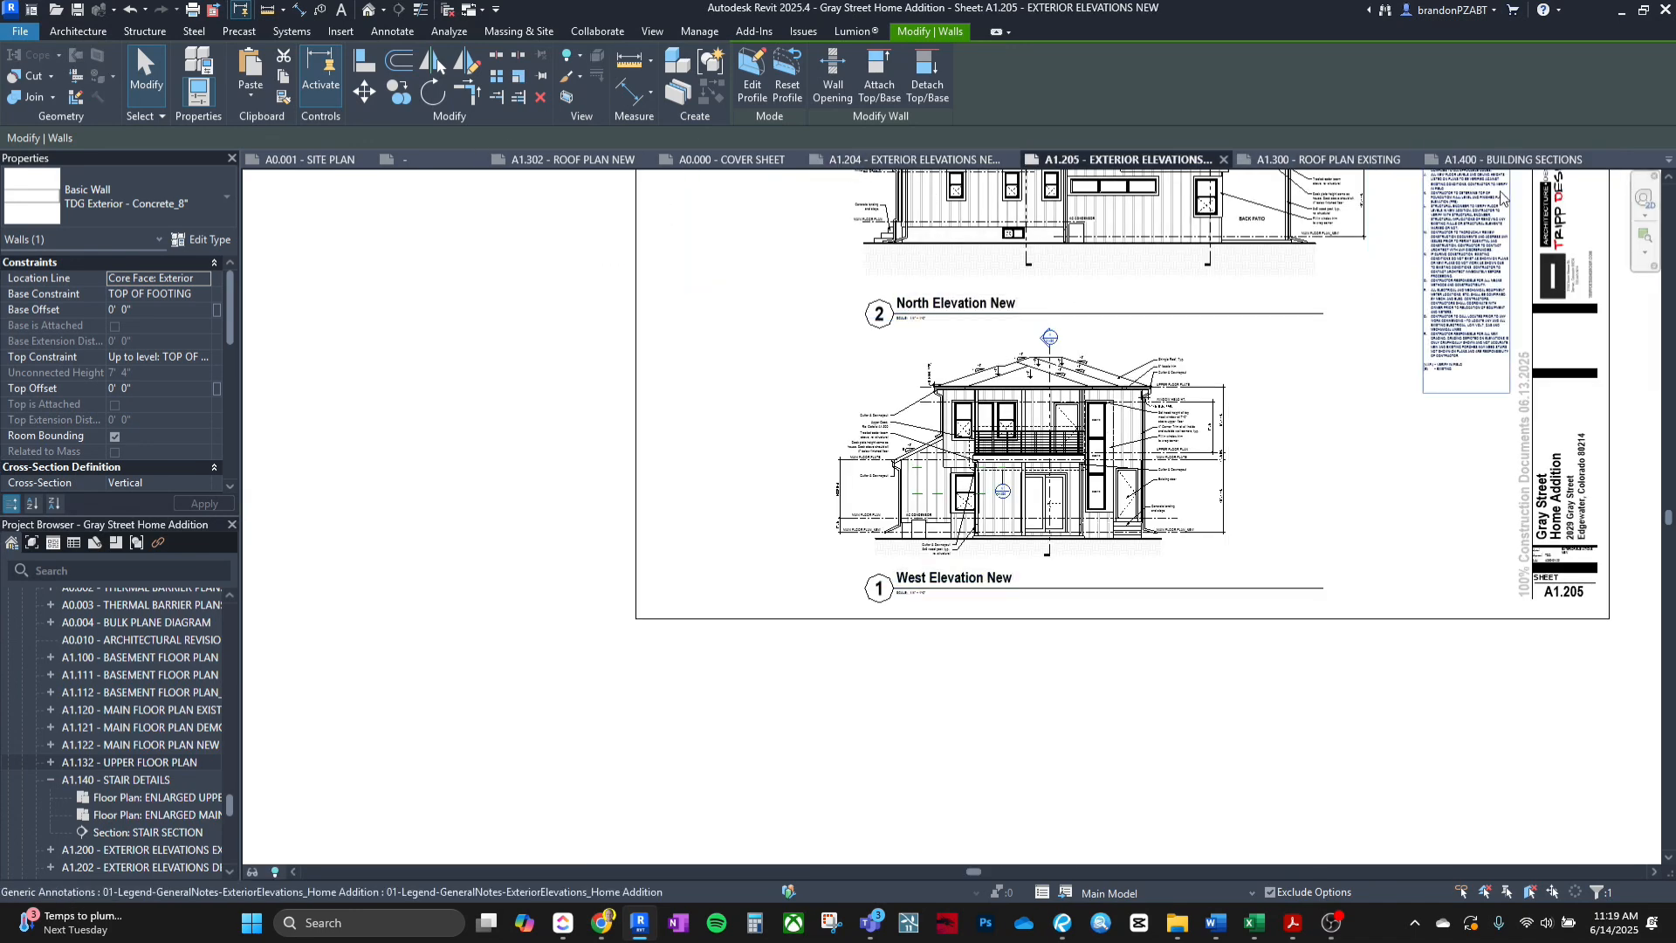
{"action": "left_click", "coordinate": [1407, 159]}
{"action": "left_click", "coordinate": [1447, 160]}
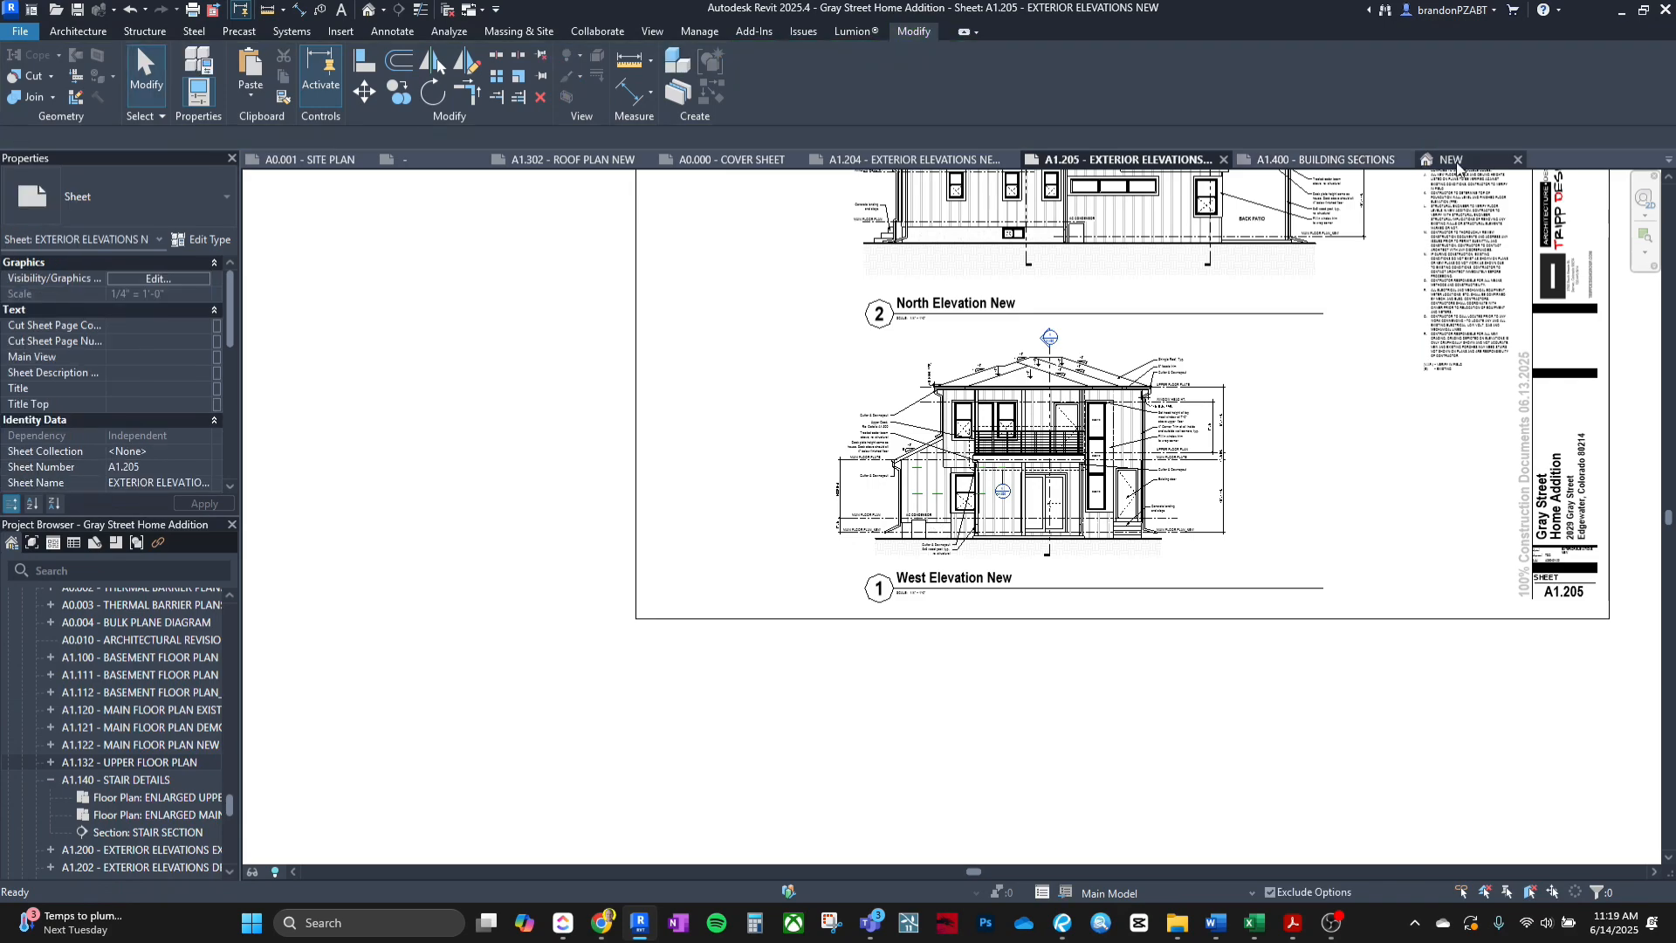
{"action": "scroll", "coordinate": [1407, 247], "scroll_direction": "down", "scroll_amount": 3}
{"action": "middle_click_drag", "start_coordinate": [1152, 535], "coordinate": [1310, 454]}
Reselect the concrete wall around the crawl space window in Building Section 03 and review its properties.
{"action": "left_click", "coordinate": [1327, 160]}
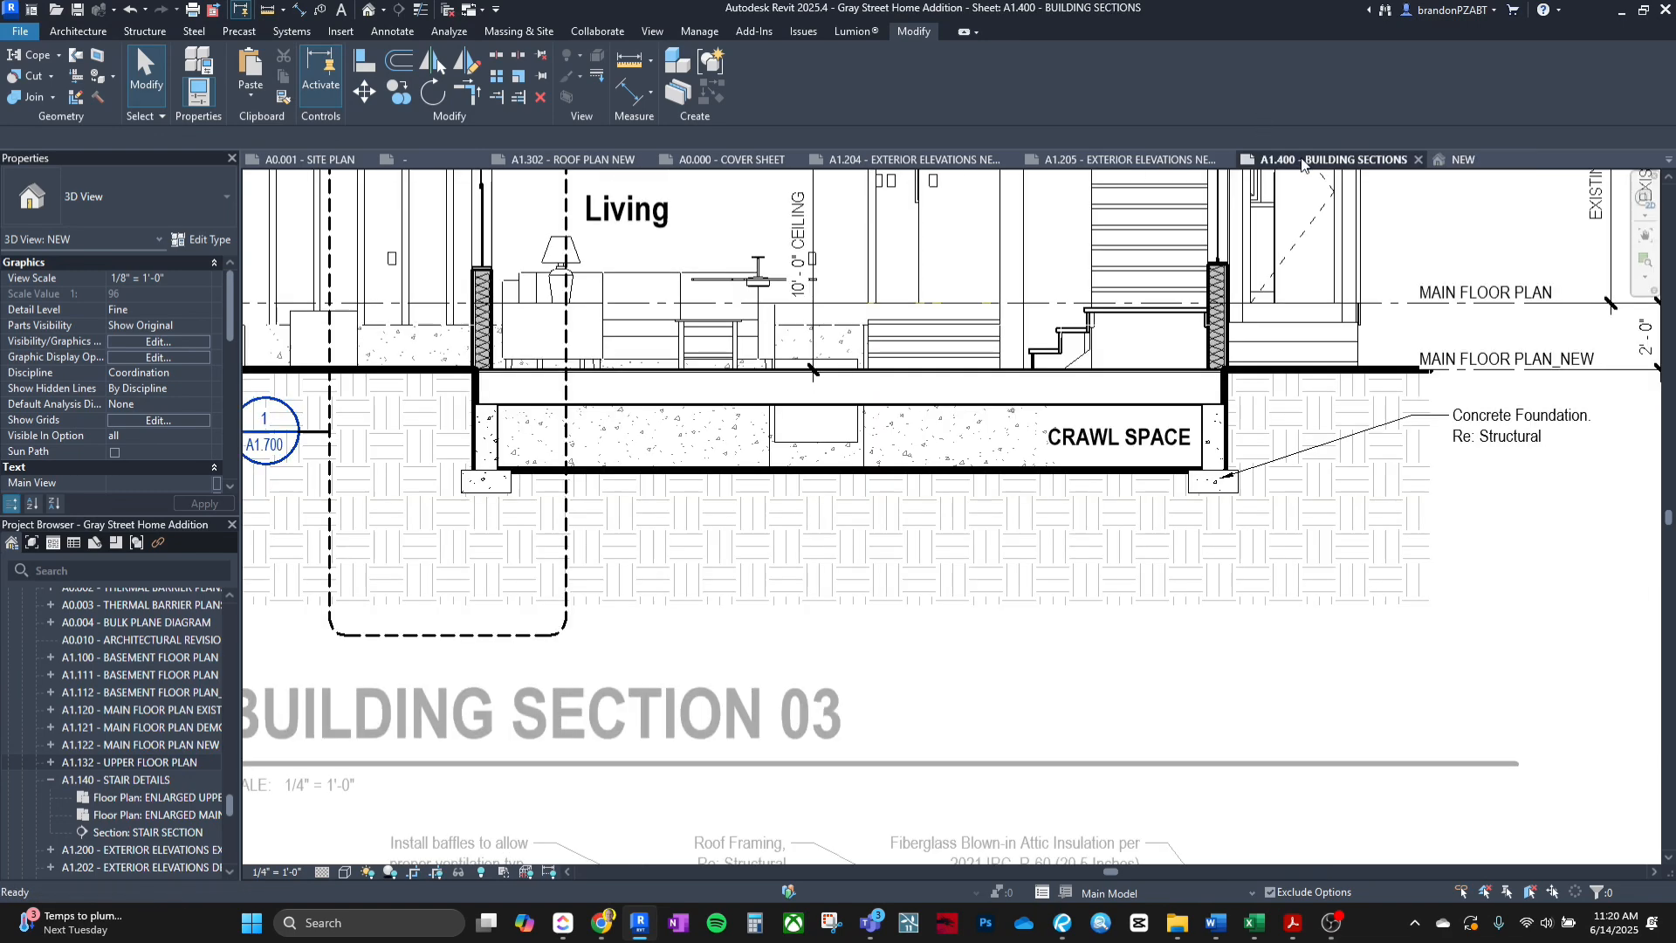
{"action": "left_click", "coordinate": [836, 452]}
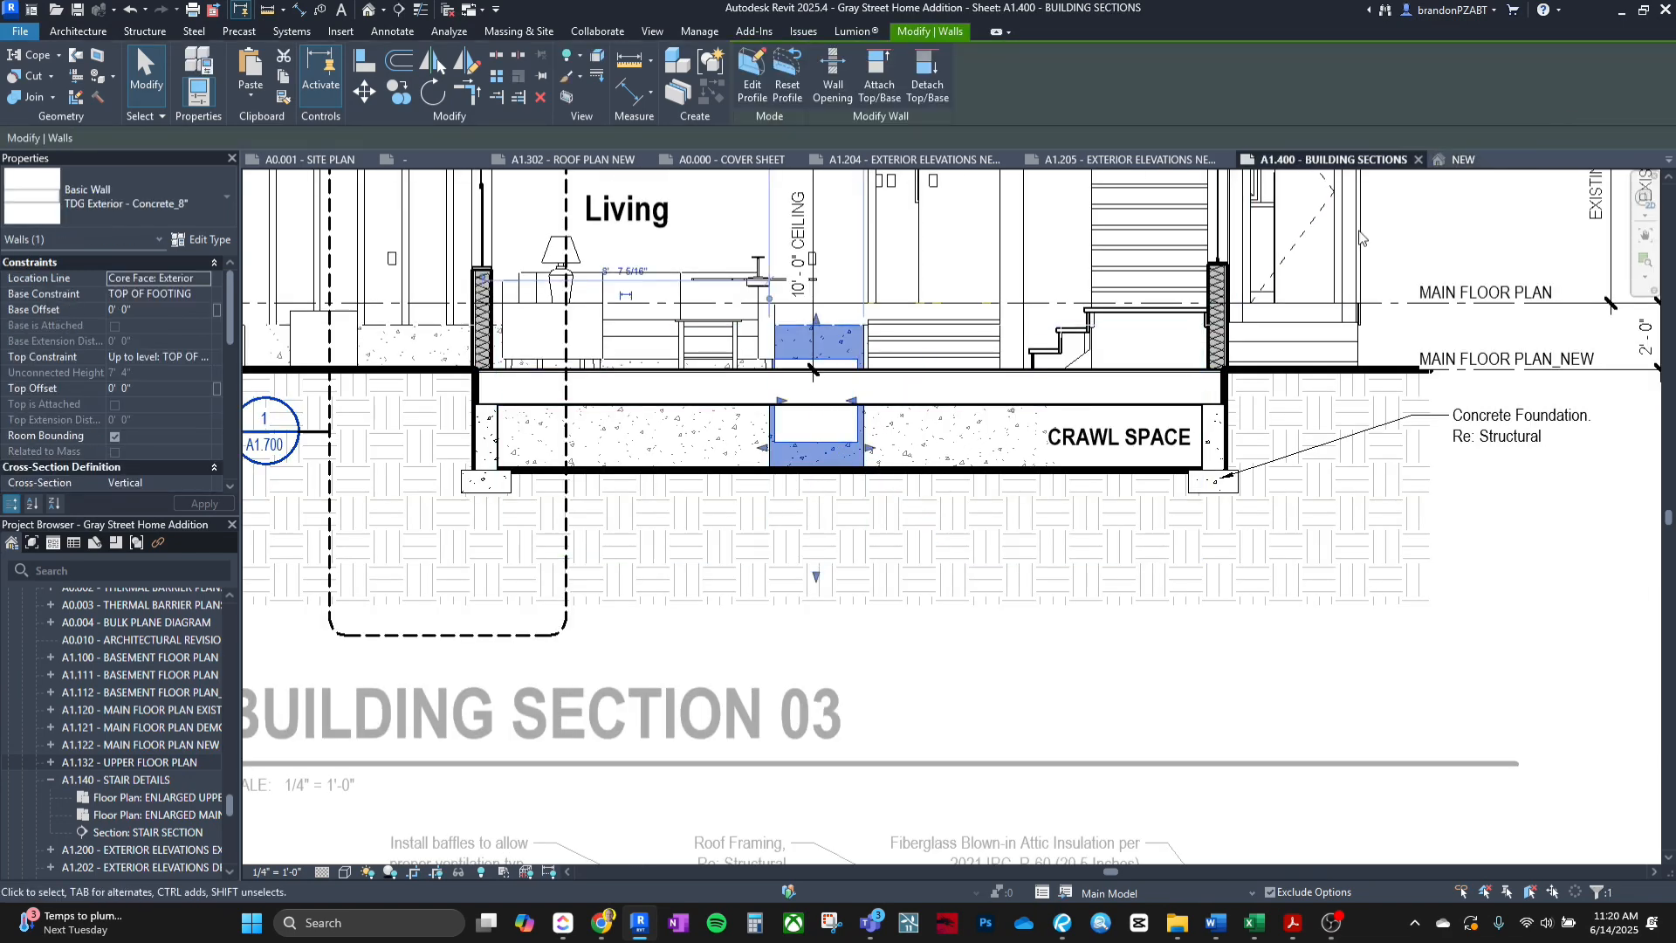
{"action": "scroll", "coordinate": [113, 375], "scroll_direction": "down", "scroll_amount": 8}
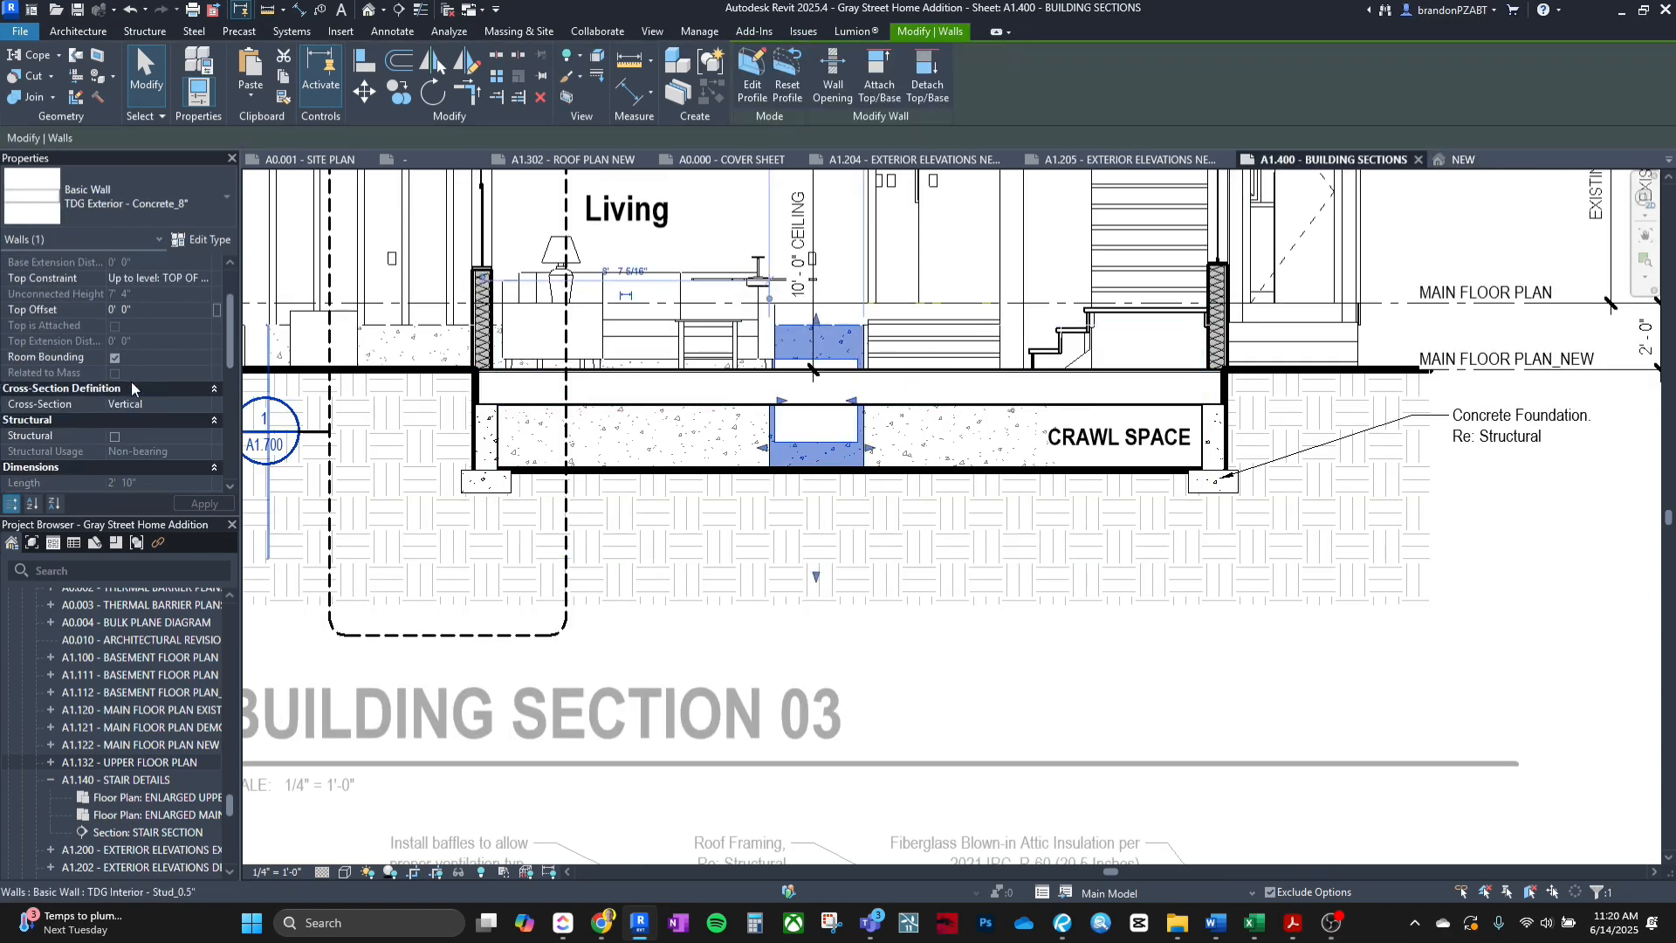
Locate the selected wall from below in the NEW 3D view and add the two adjoining concrete foundation walls to the selection.
{"action": "left_click", "coordinate": [1463, 160]}
{"action": "middle_click_drag", "start_coordinate": [1080, 501], "coordinate": [663, 576], "text": "shift"}
{"action": "scroll", "coordinate": [980, 441], "scroll_direction": "up", "scroll_amount": 5}
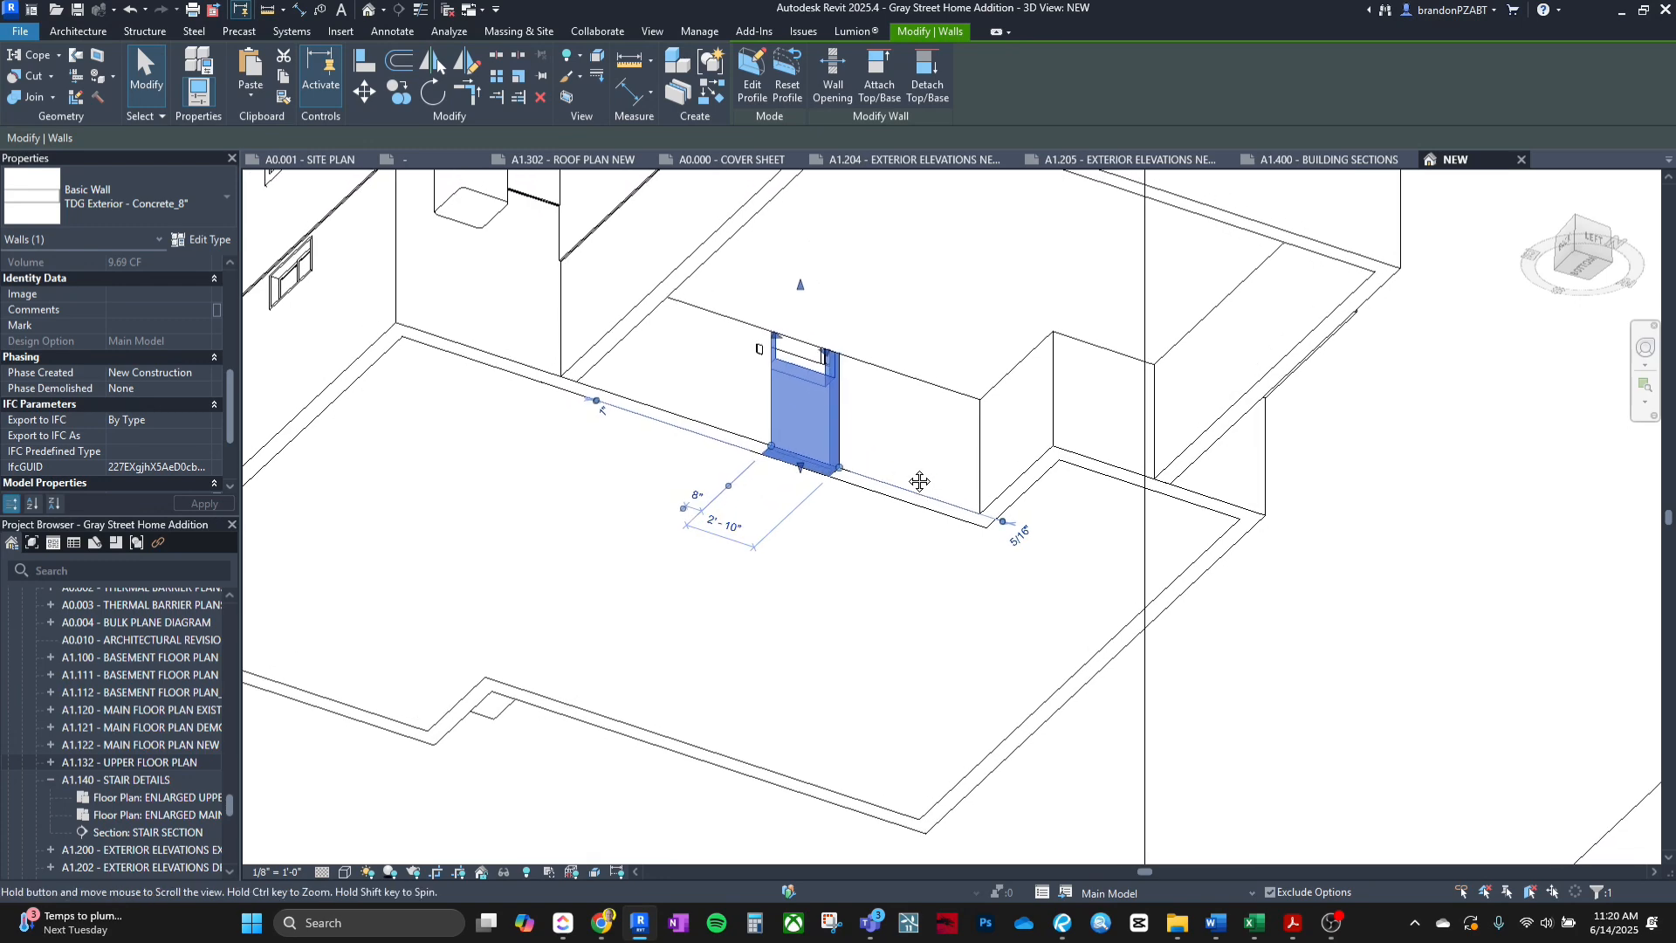
{"action": "left_click", "coordinate": [880, 515], "text": "ctrl"}
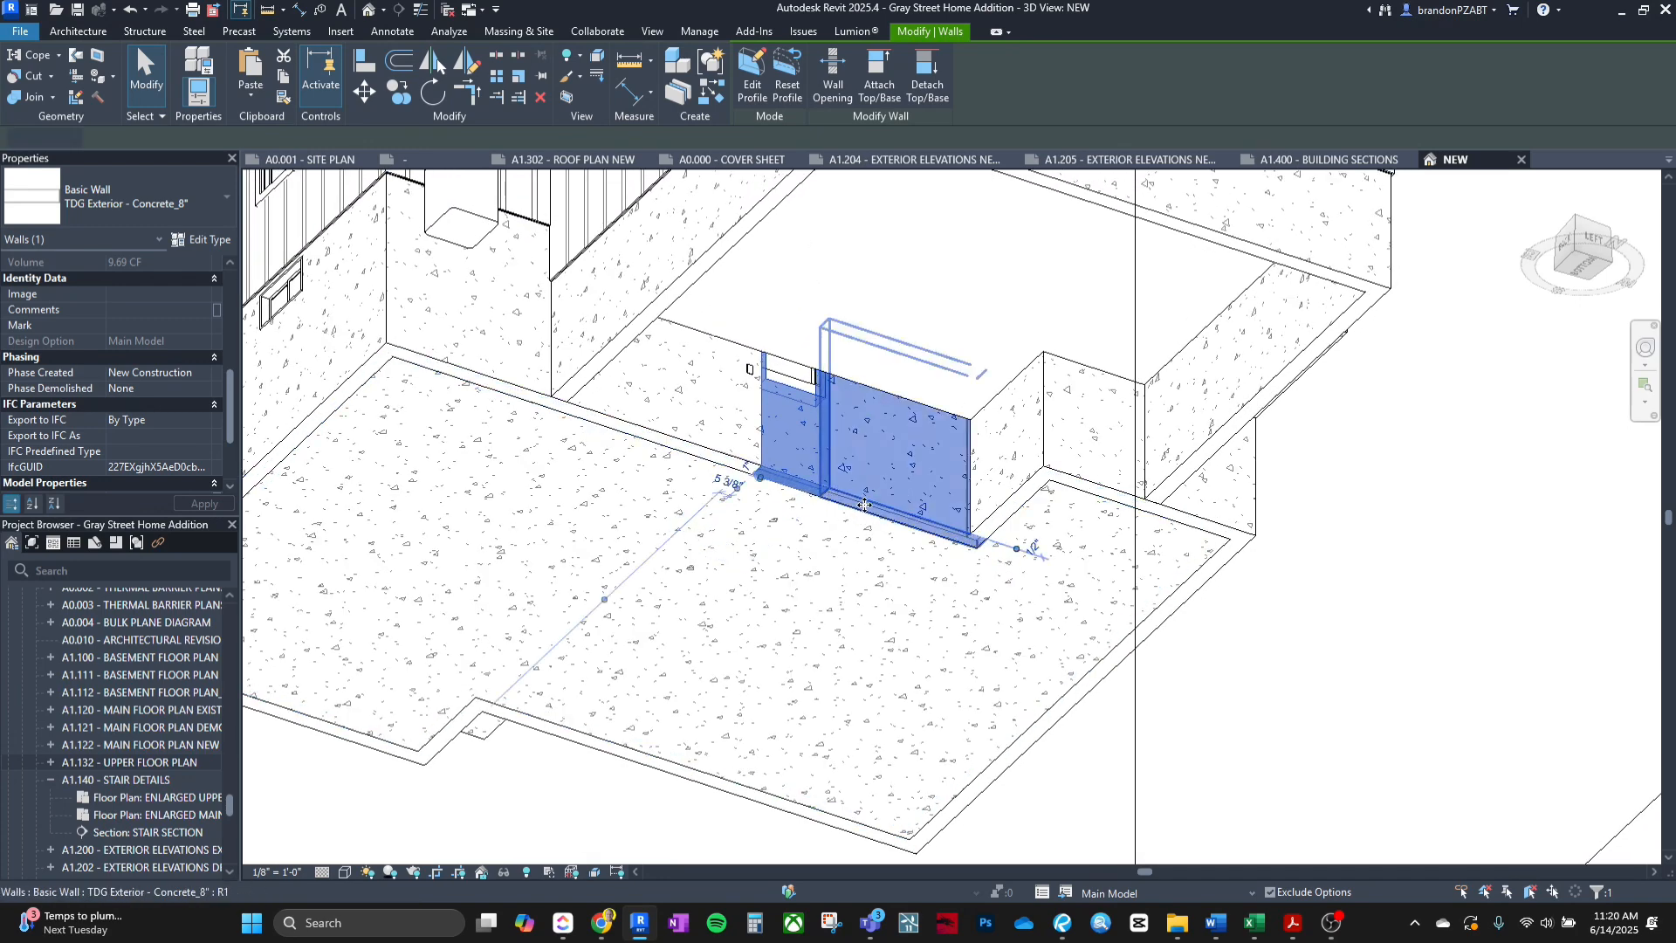
{"action": "left_click", "coordinate": [701, 451], "text": "ctrl"}
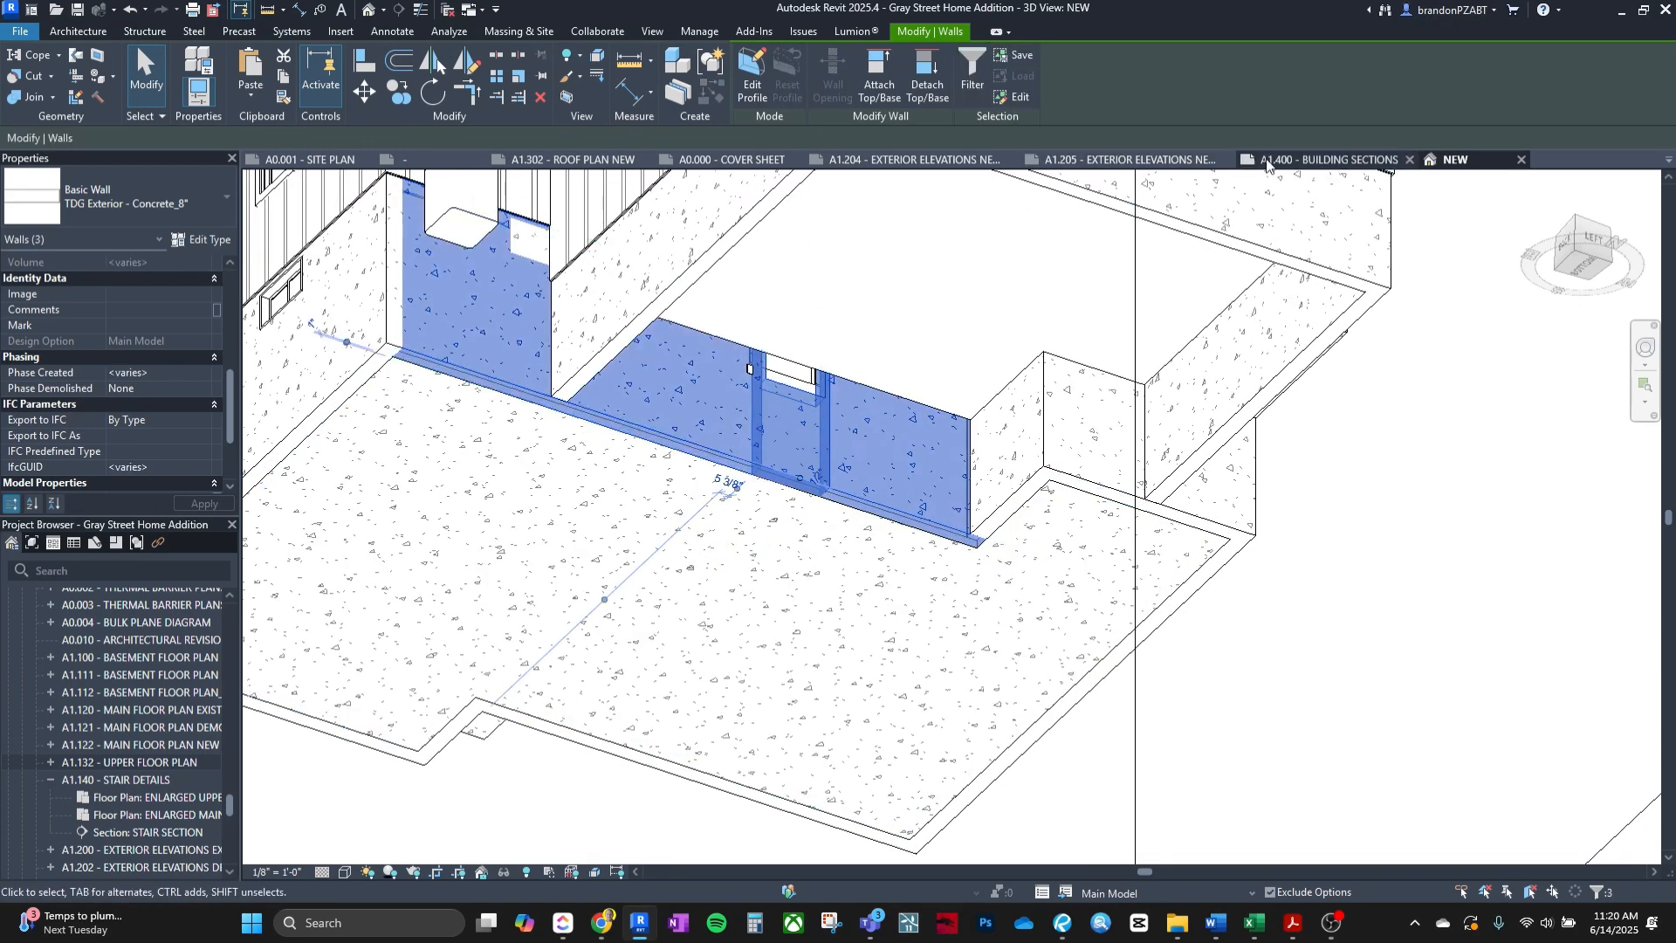
On sheet A1.400, override the three selected concrete walls in Building Section 03 with a white solid-fill foreground cut pattern.
{"action": "left_click", "coordinate": [1322, 158]}
{"action": "right_click", "coordinate": [972, 437]}
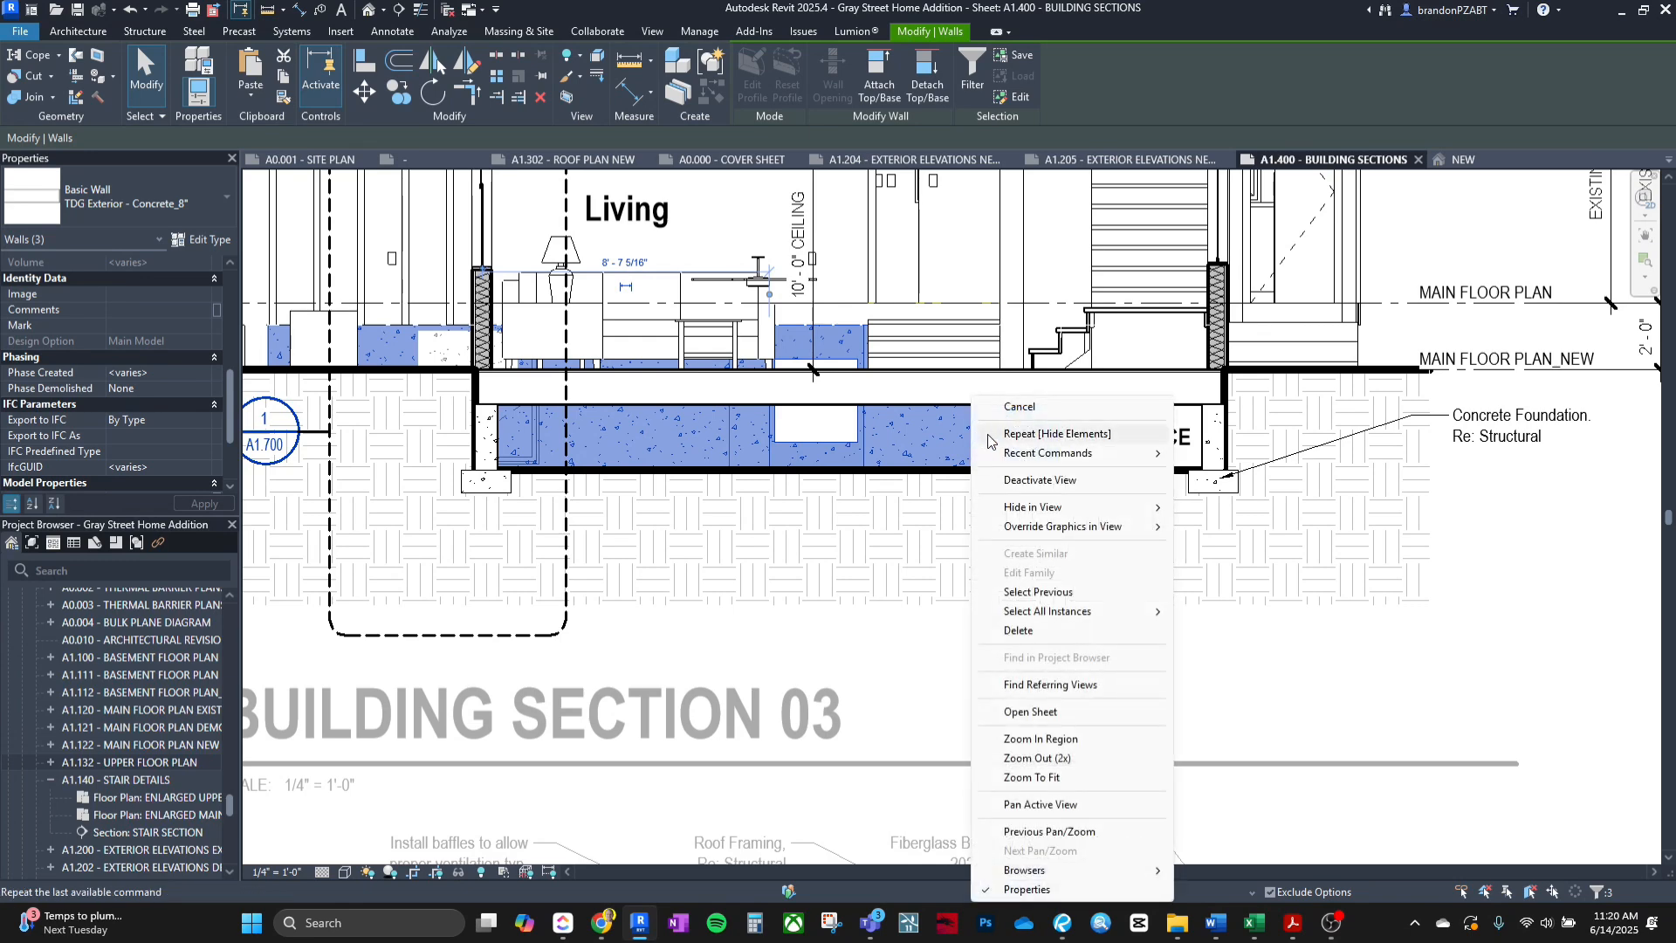
{"action": "mouse_move", "coordinate": [1030, 511]}
{"action": "left_click", "coordinate": [1239, 528]}
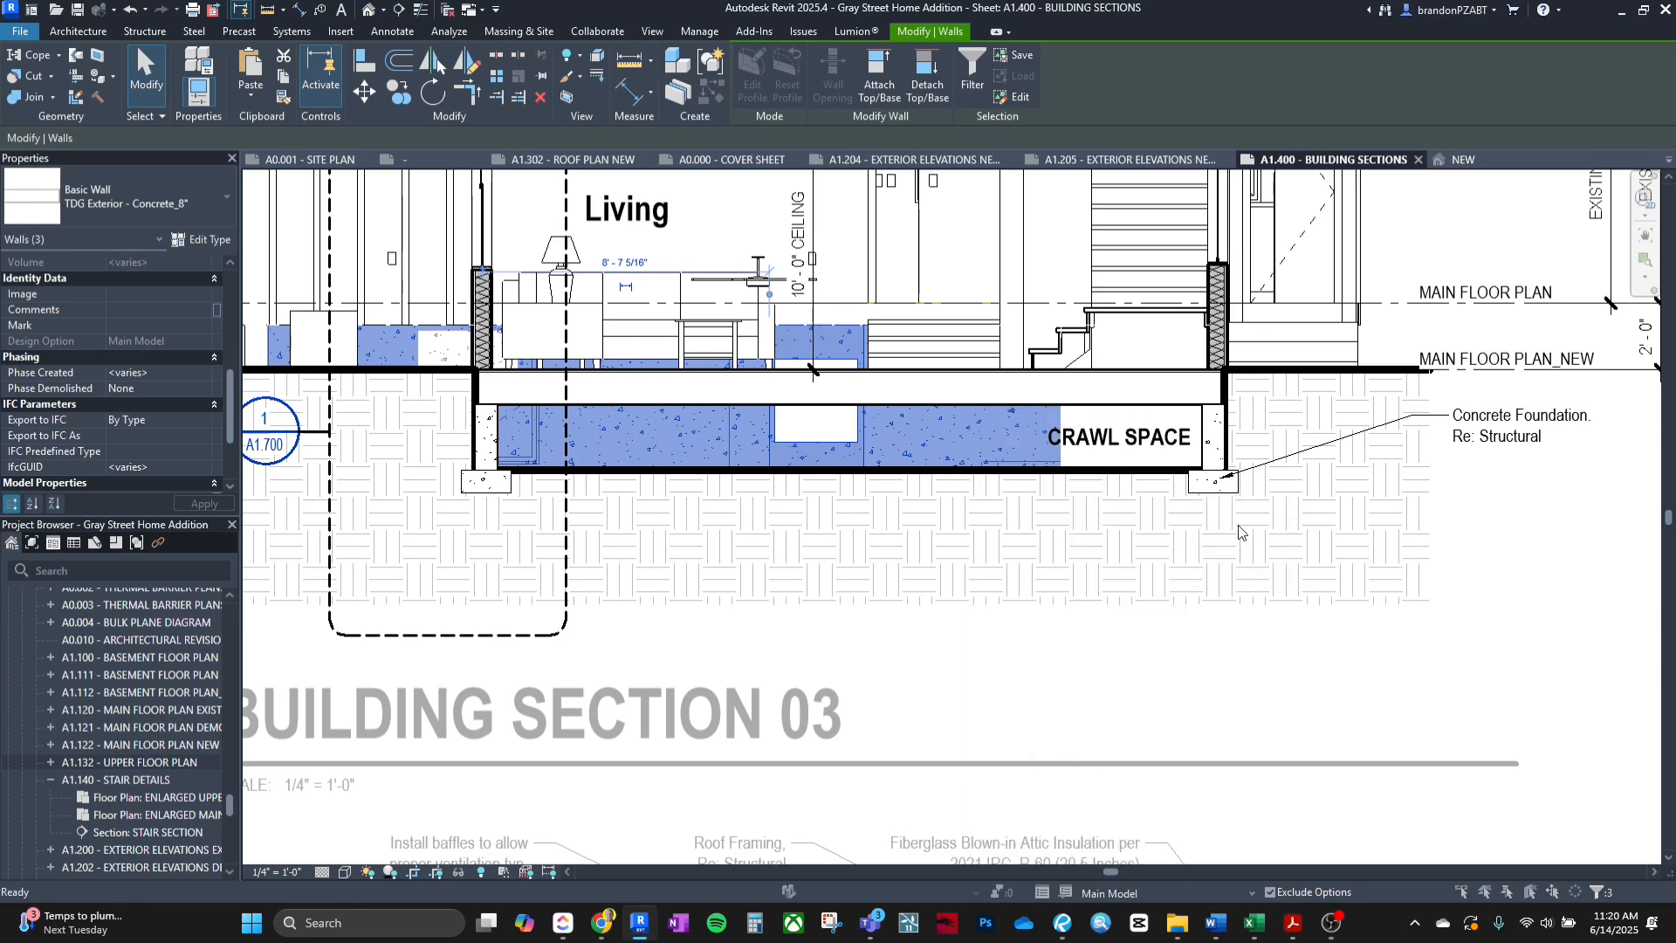
{"action": "left_click", "coordinate": [846, 304]}
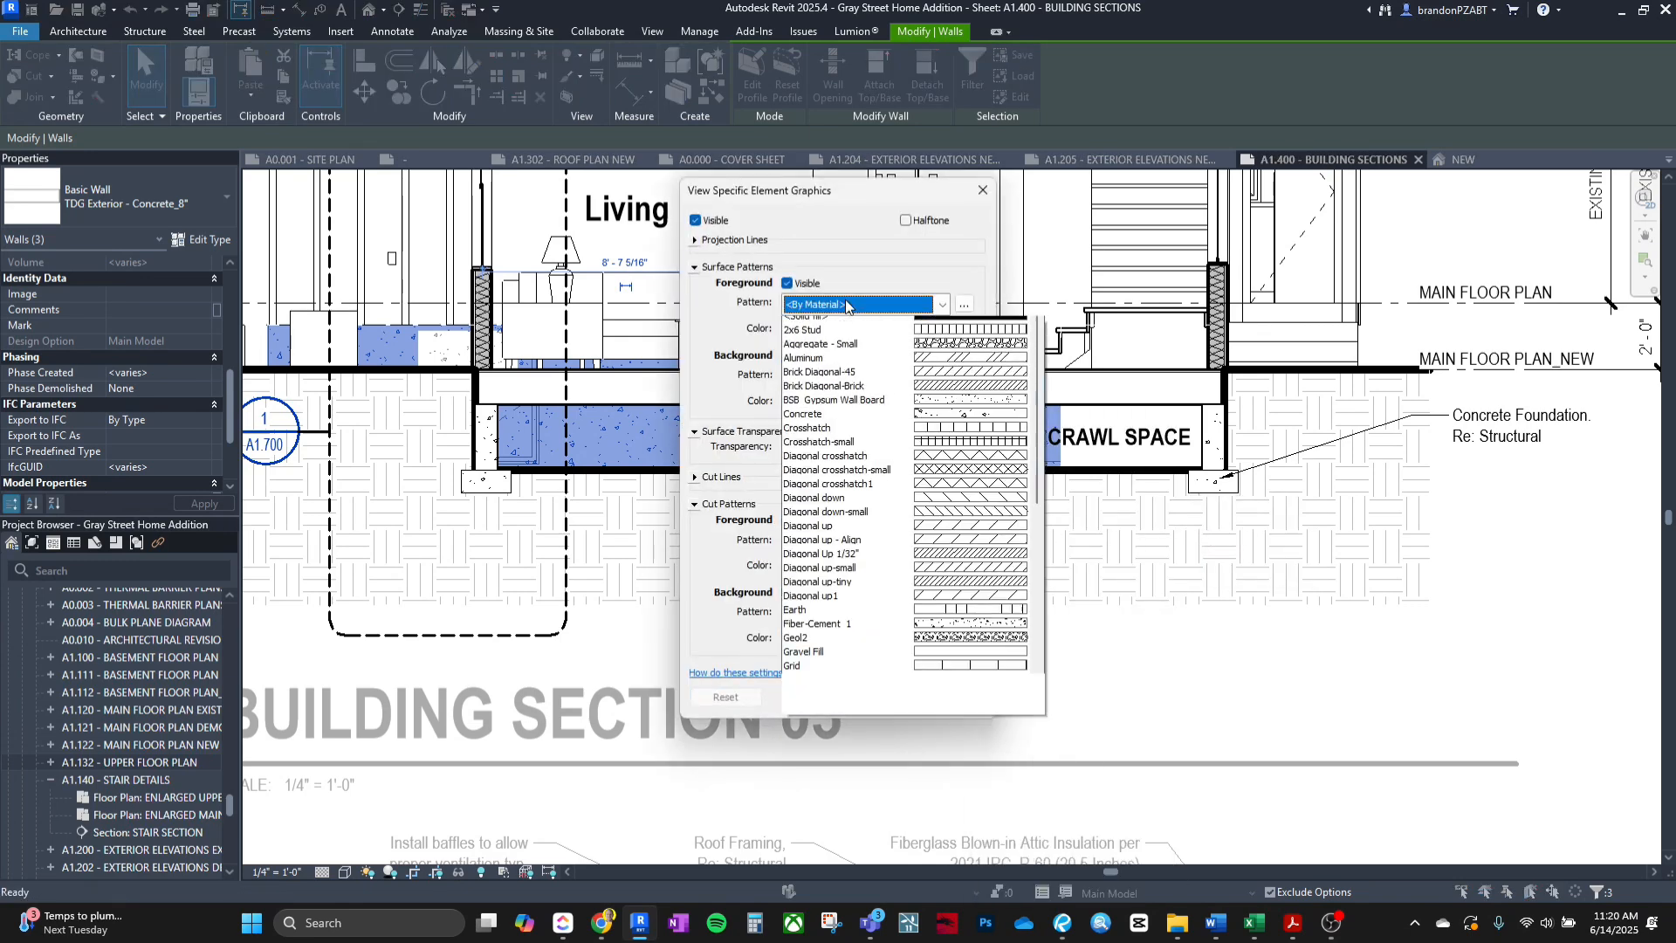
{"action": "left_click", "coordinate": [846, 304]}
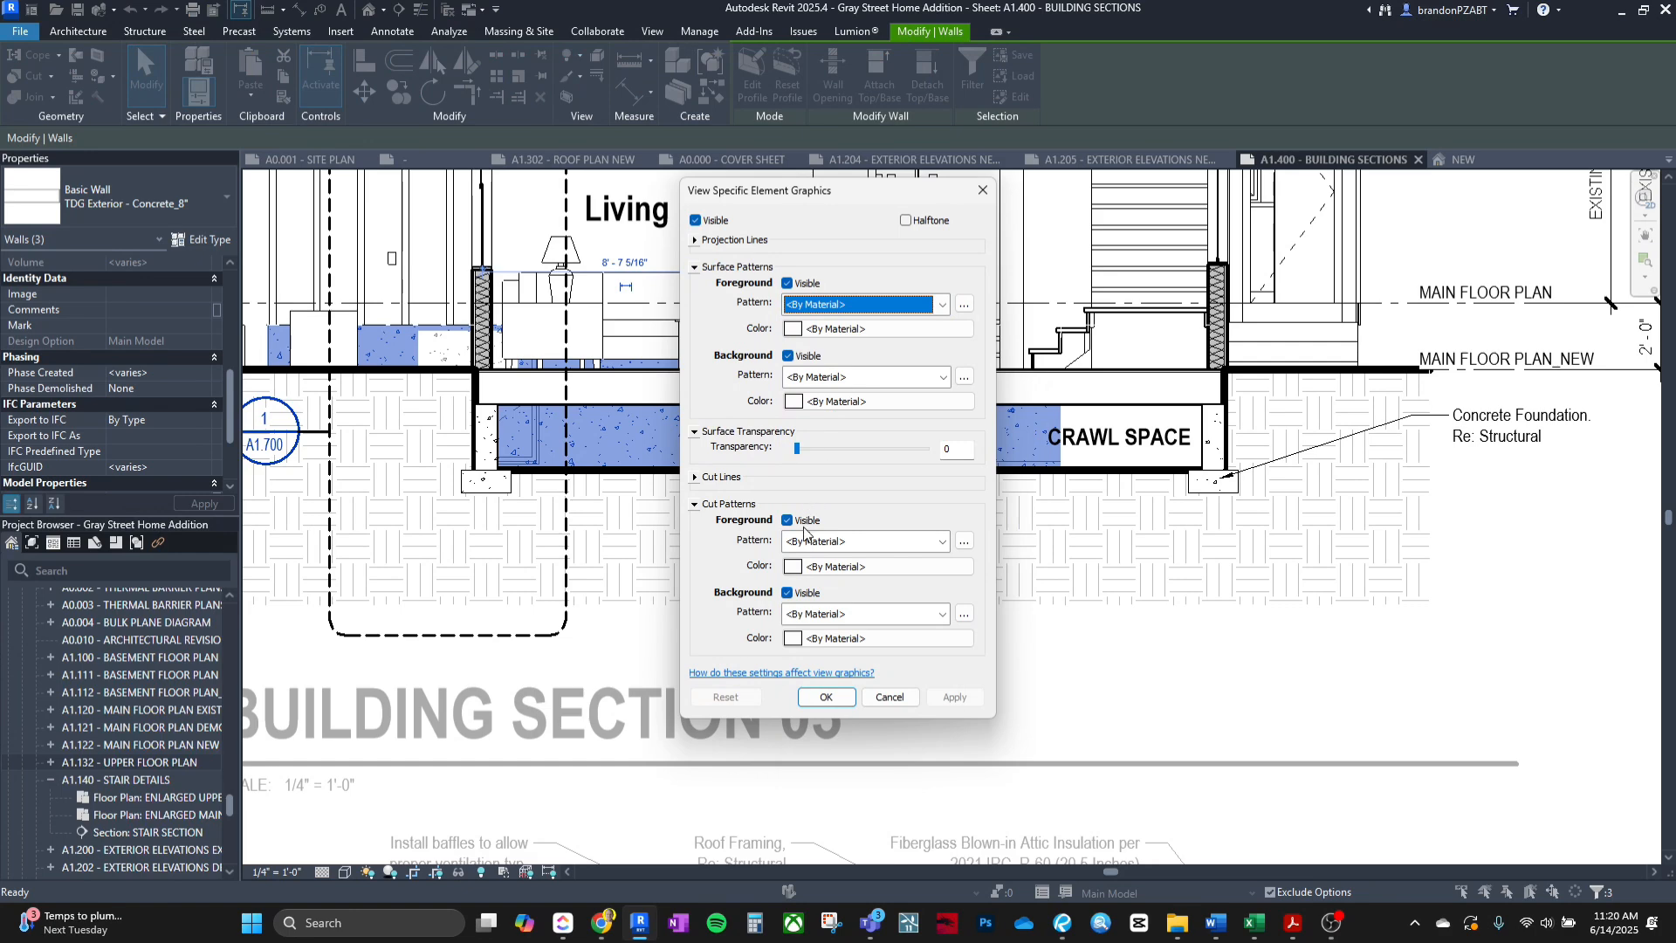
{"action": "left_click", "coordinate": [807, 541]}
{"action": "left_click", "coordinate": [838, 137]}
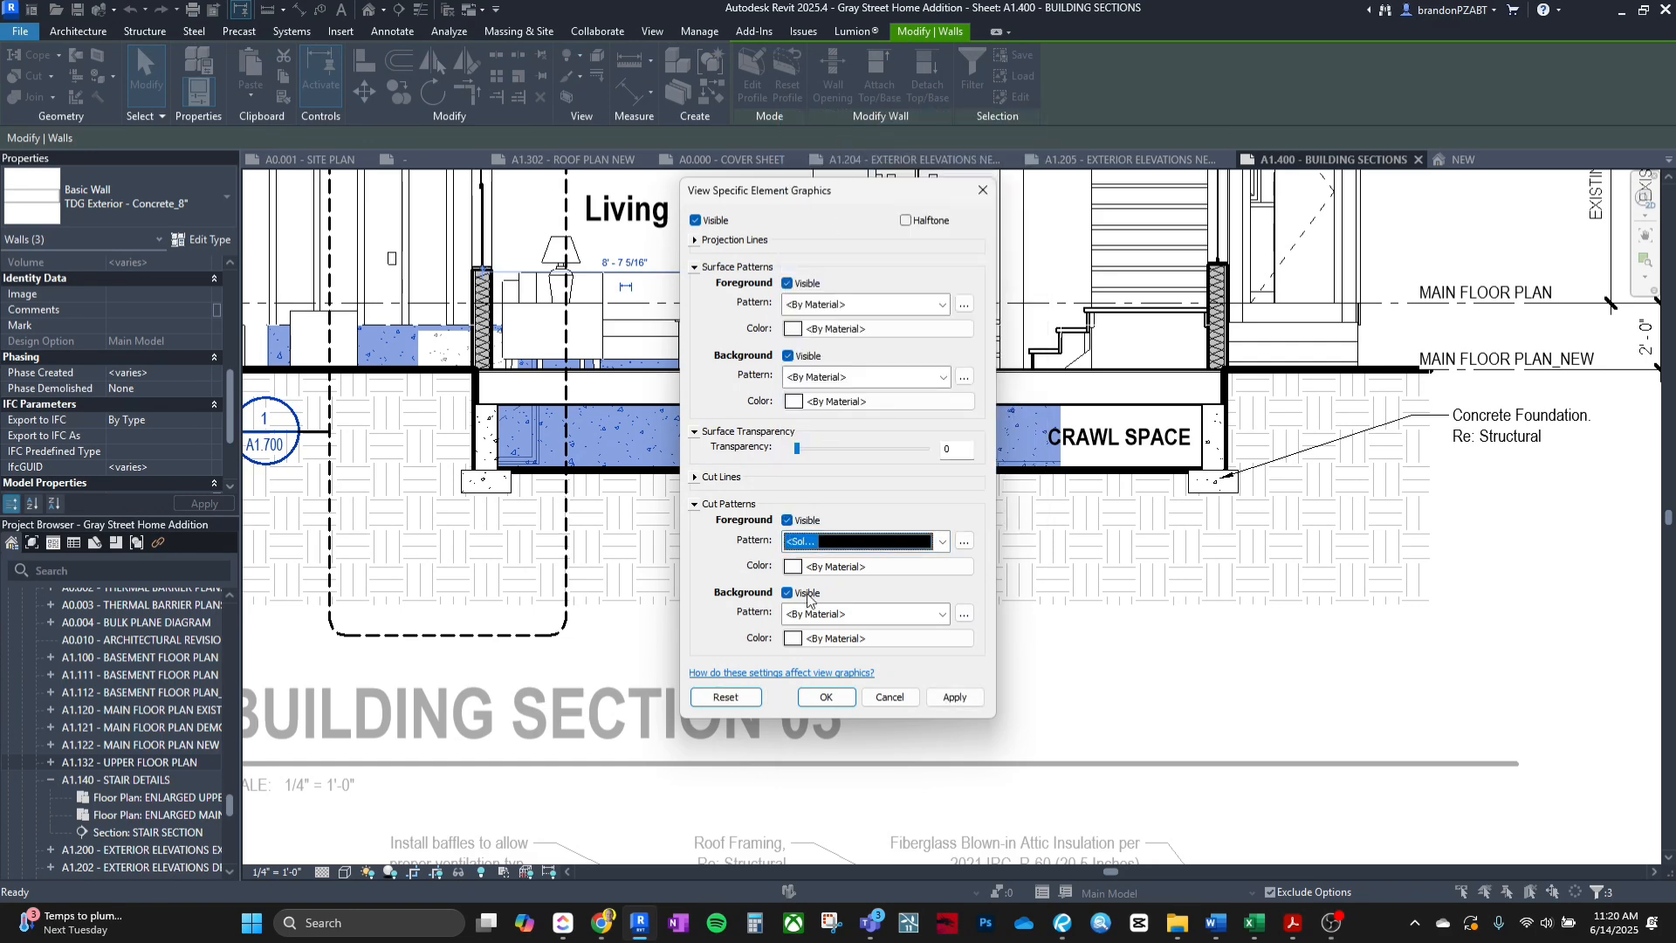
{"action": "left_click", "coordinate": [820, 567]}
{"action": "left_click", "coordinate": [788, 503]}
{"action": "left_click", "coordinate": [886, 604]}
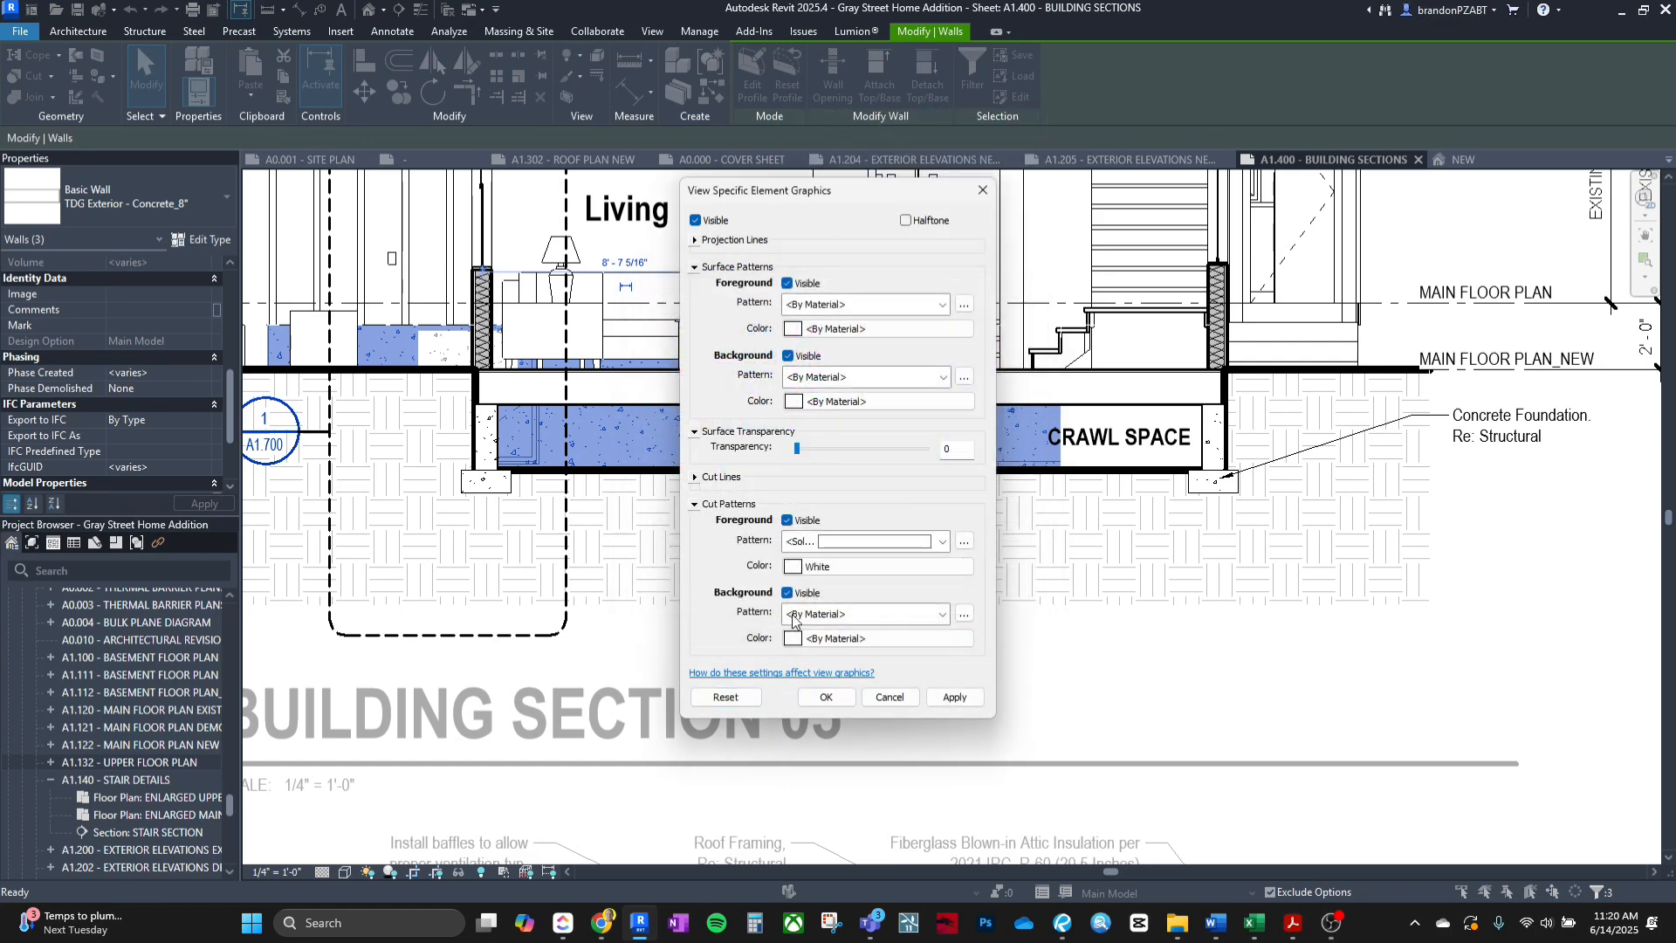
{"action": "left_click", "coordinate": [845, 701]}
Override the same three concrete walls' foreground surface pattern with a solid fill in white.
{"action": "right_click", "coordinate": [689, 430]}
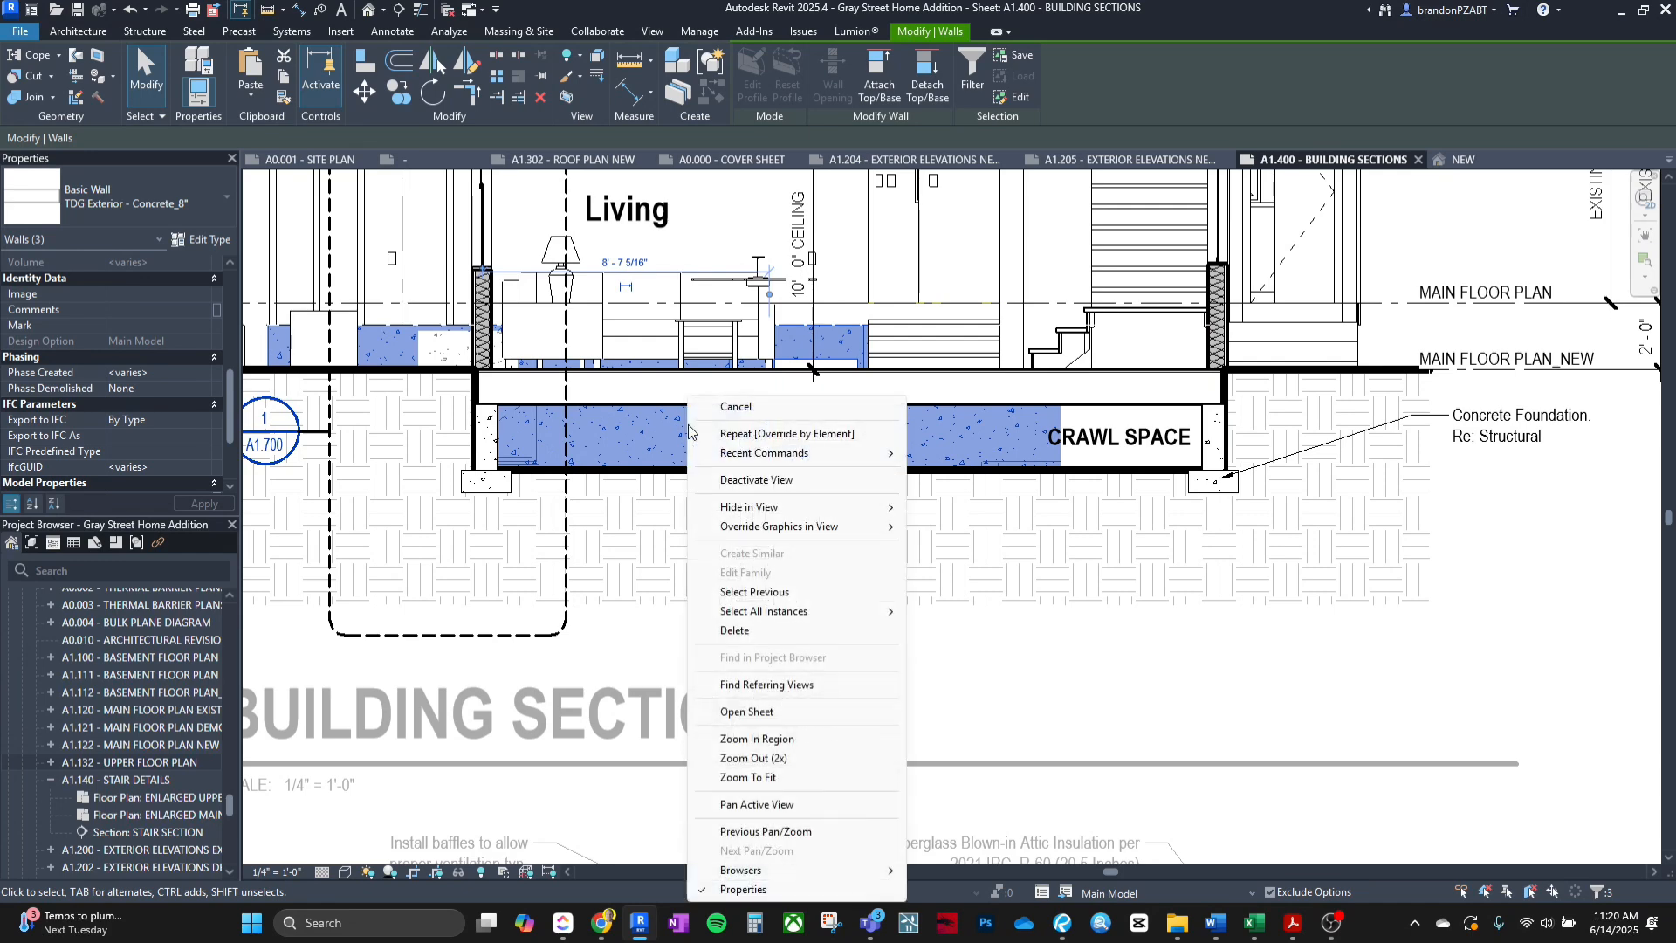
{"action": "left_click", "coordinate": [947, 521]}
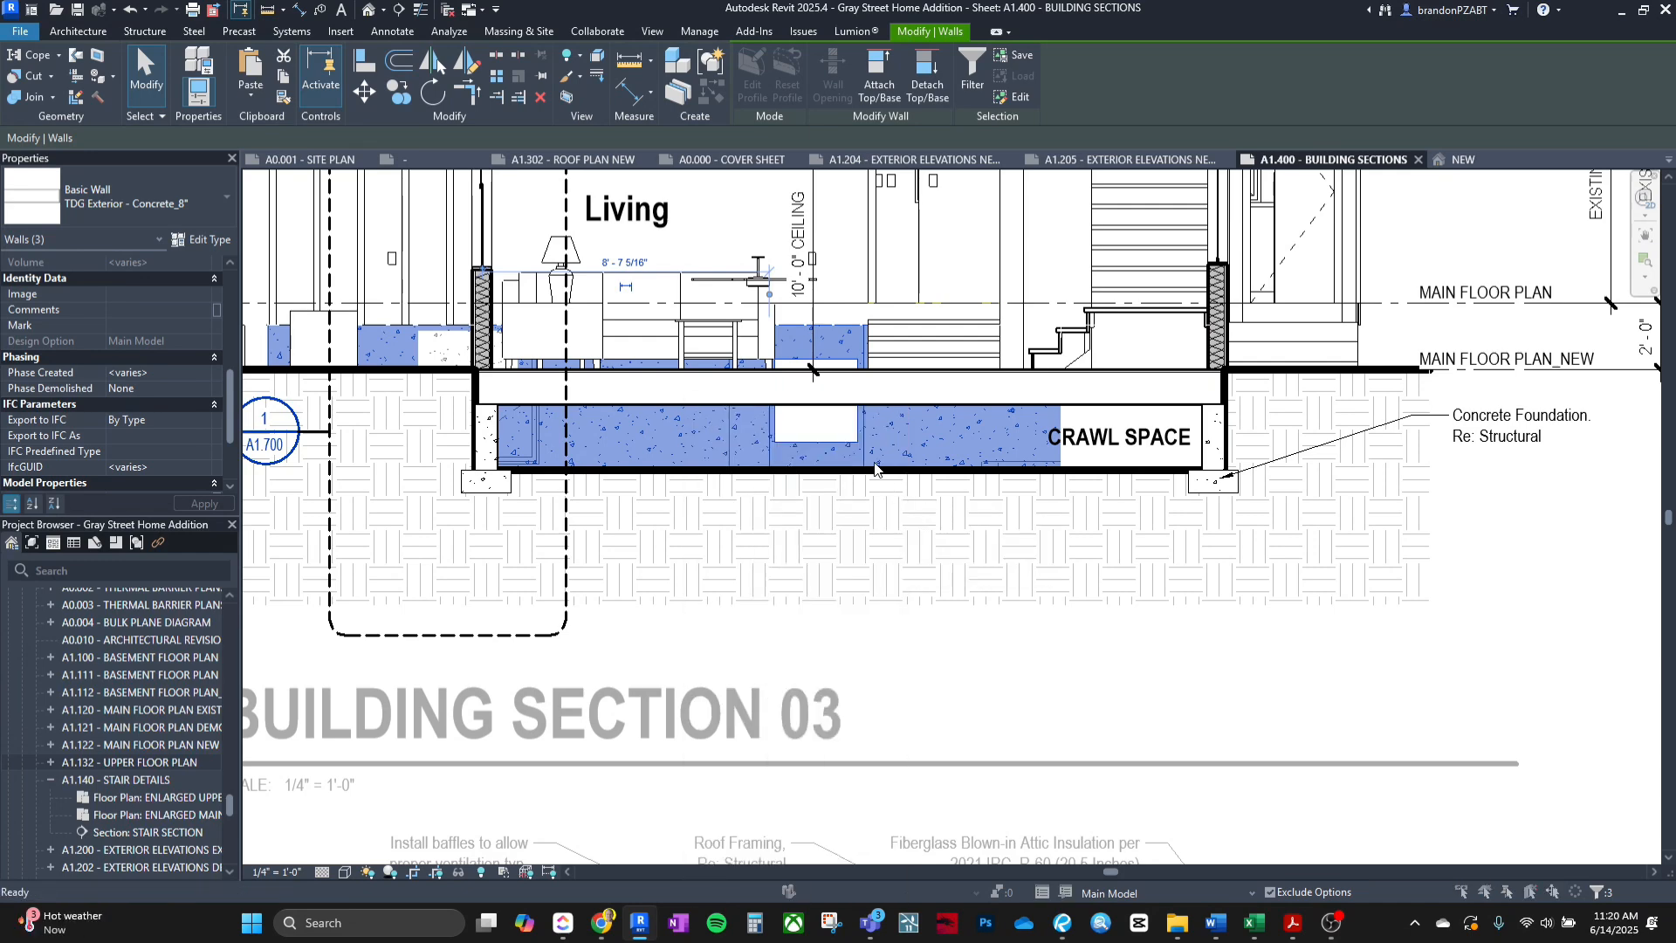
{"action": "left_click", "coordinate": [813, 306]}
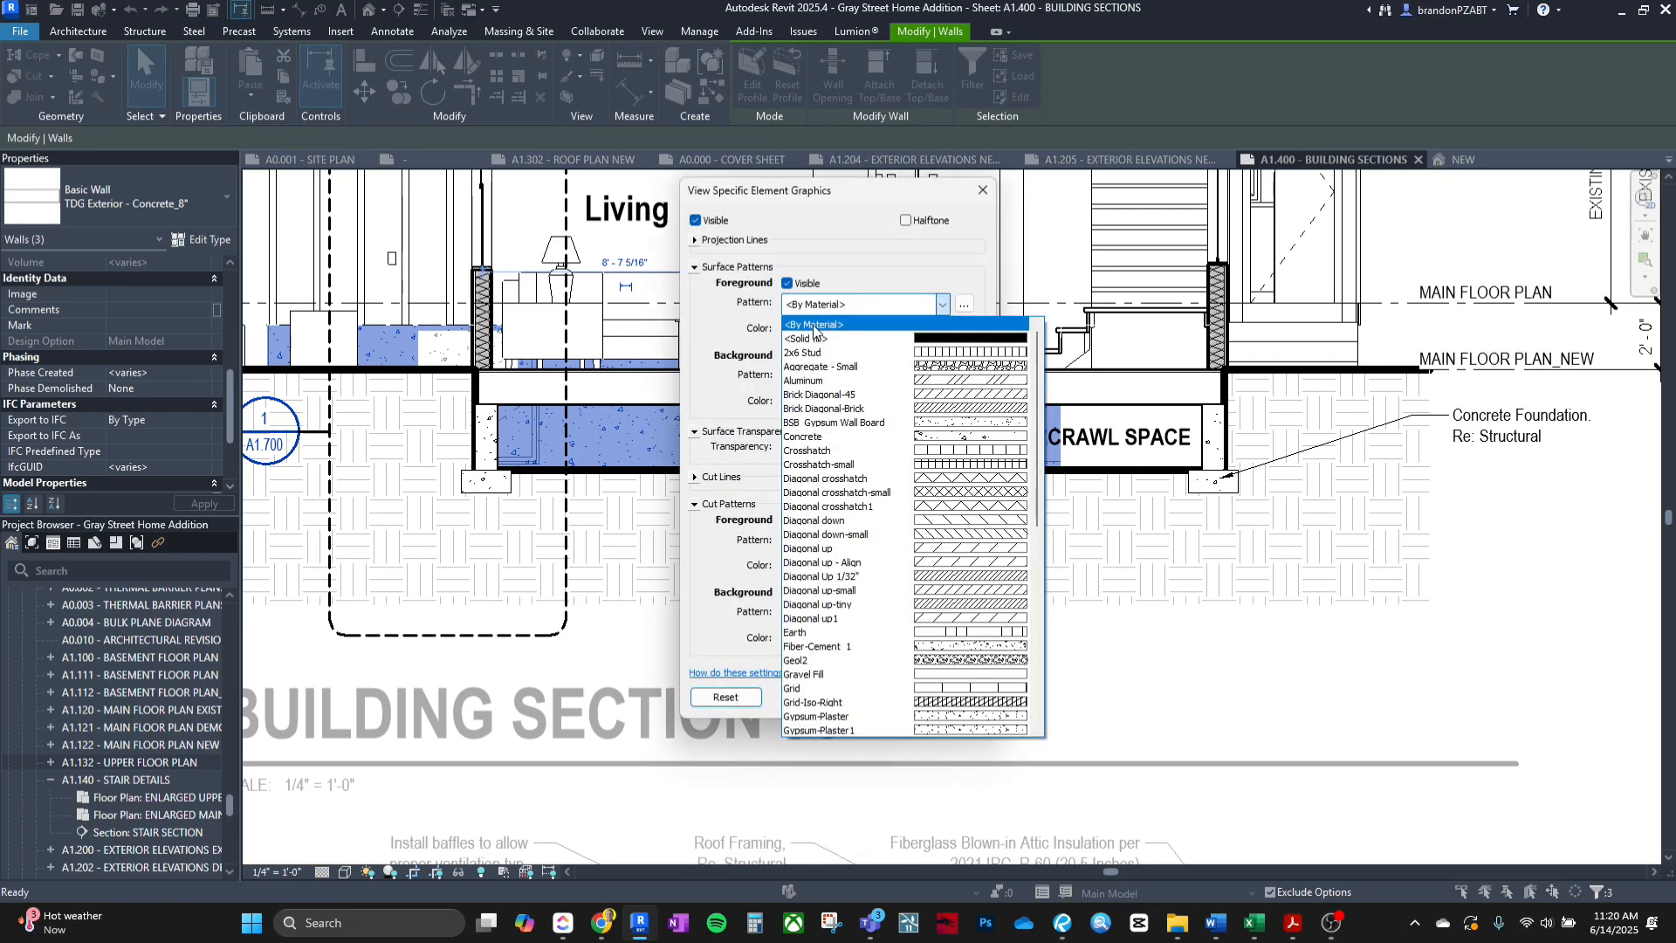
{"action": "left_click", "coordinate": [816, 349]}
{"action": "left_click", "coordinate": [882, 329]}
{"action": "left_click", "coordinate": [815, 490]}
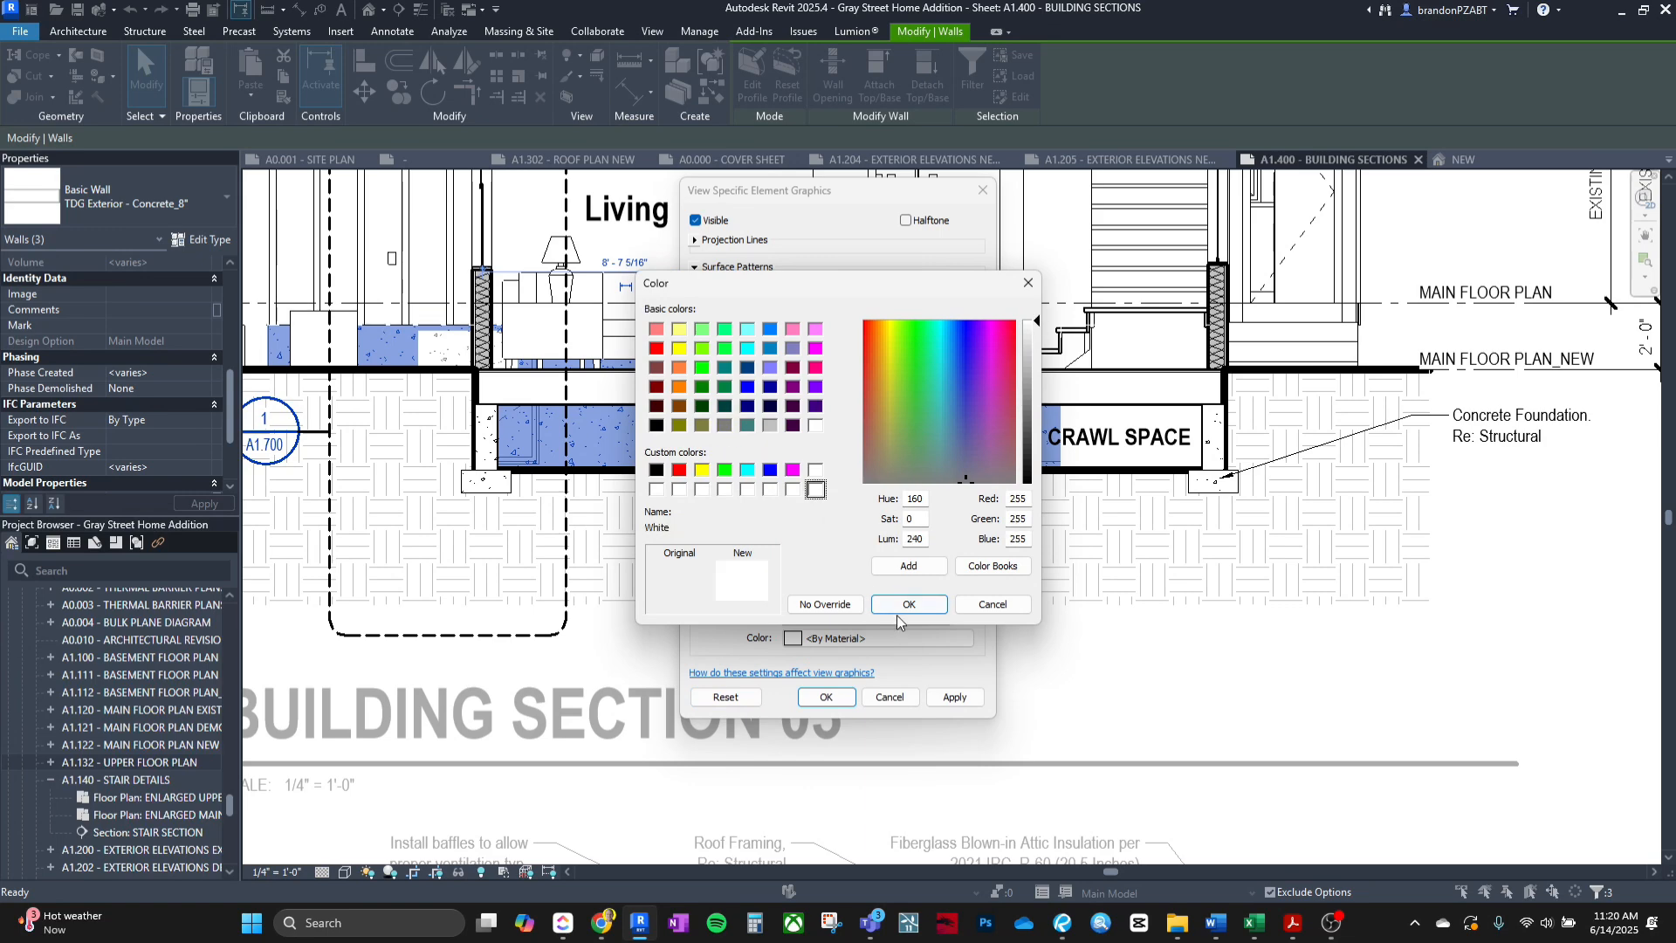
{"action": "left_click", "coordinate": [904, 607]}
{"action": "left_click", "coordinate": [826, 697]}
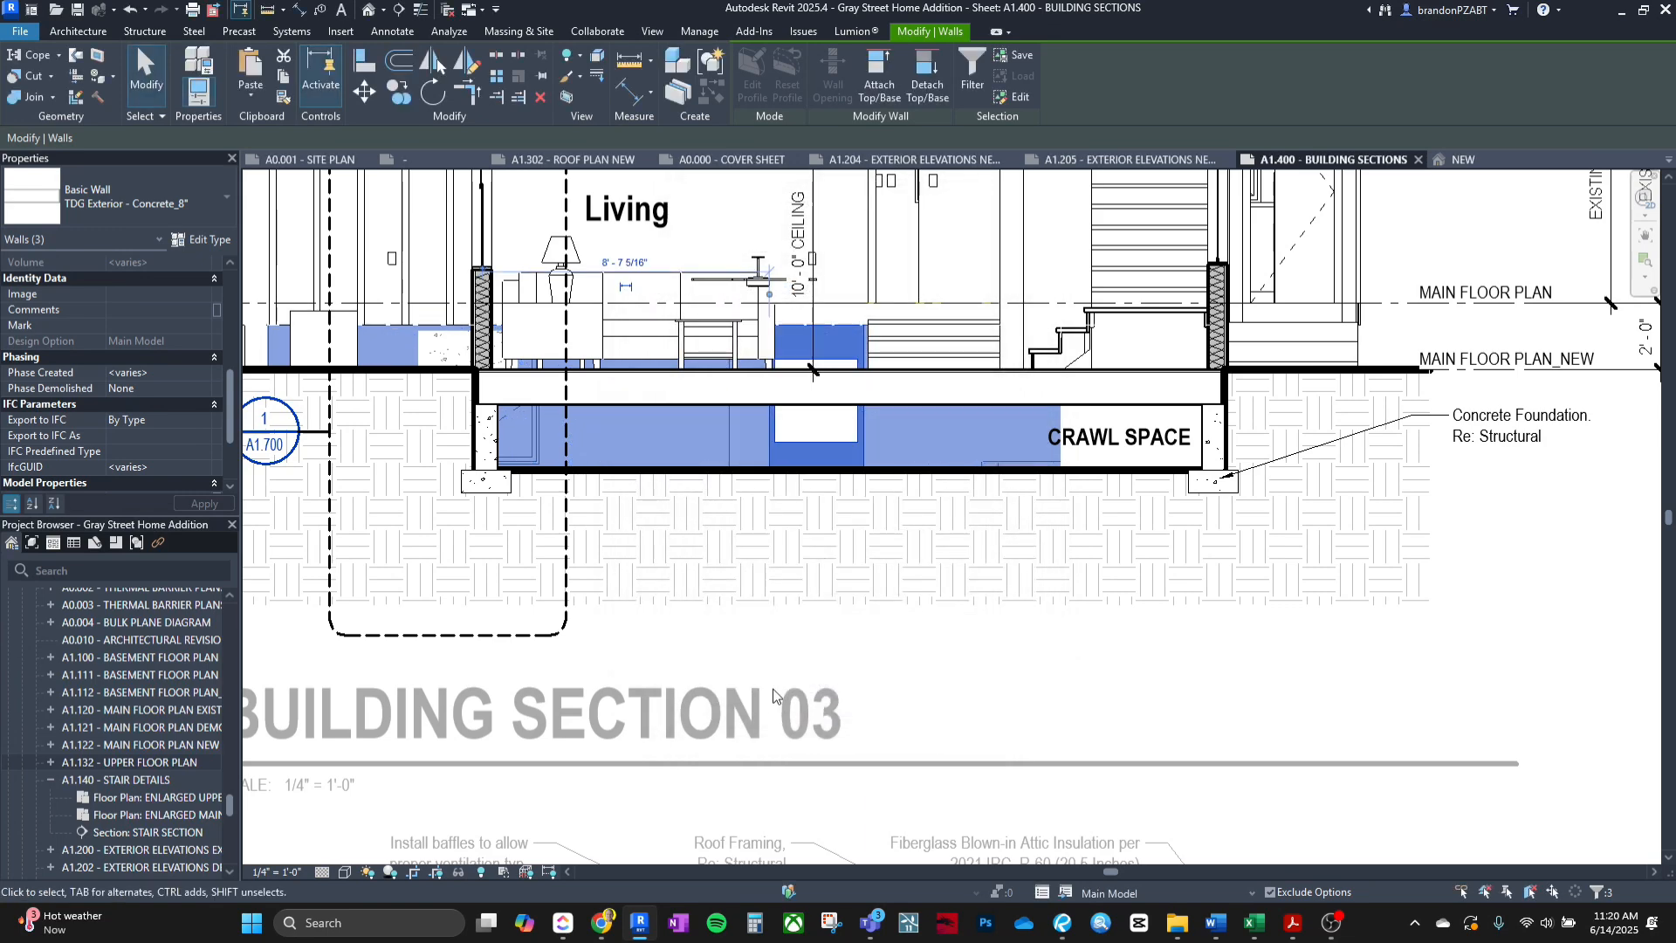
Examine the concrete wall around the crawl space window and the lines around the new main floor in Building Section 03.
{"action": "double_click", "coordinate": [783, 439]}
{"action": "scroll", "coordinate": [783, 439], "scroll_direction": "up", "scroll_amount": 3}
{"action": "left_click", "coordinate": [783, 439]}
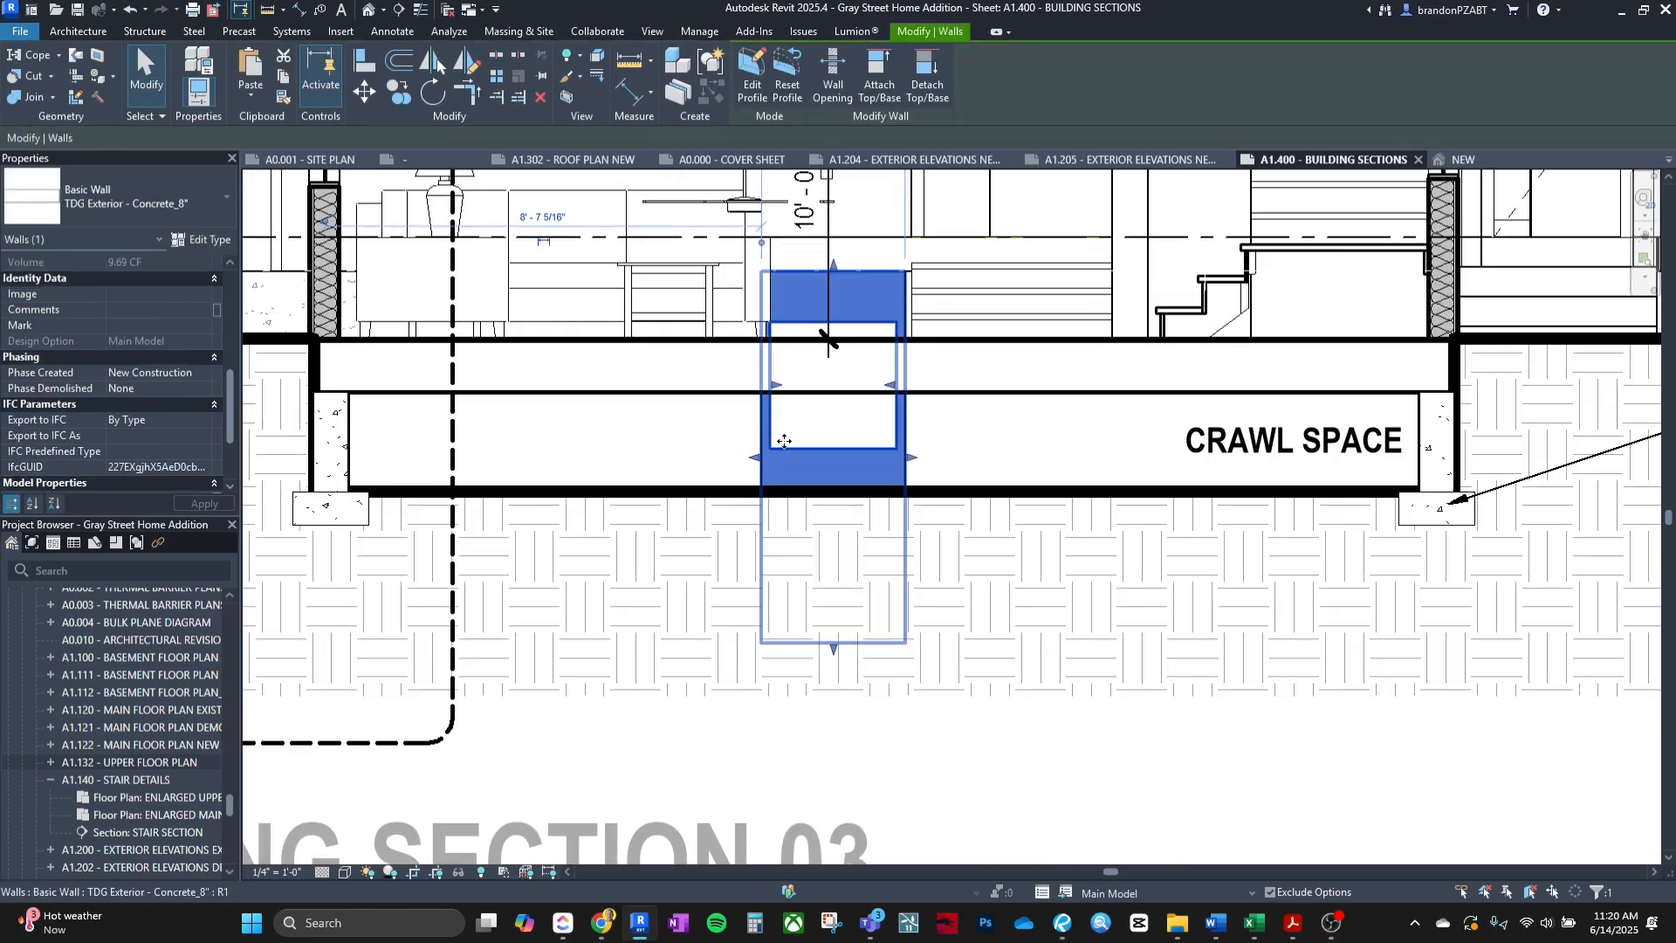
{"action": "key", "text": "Escape"}
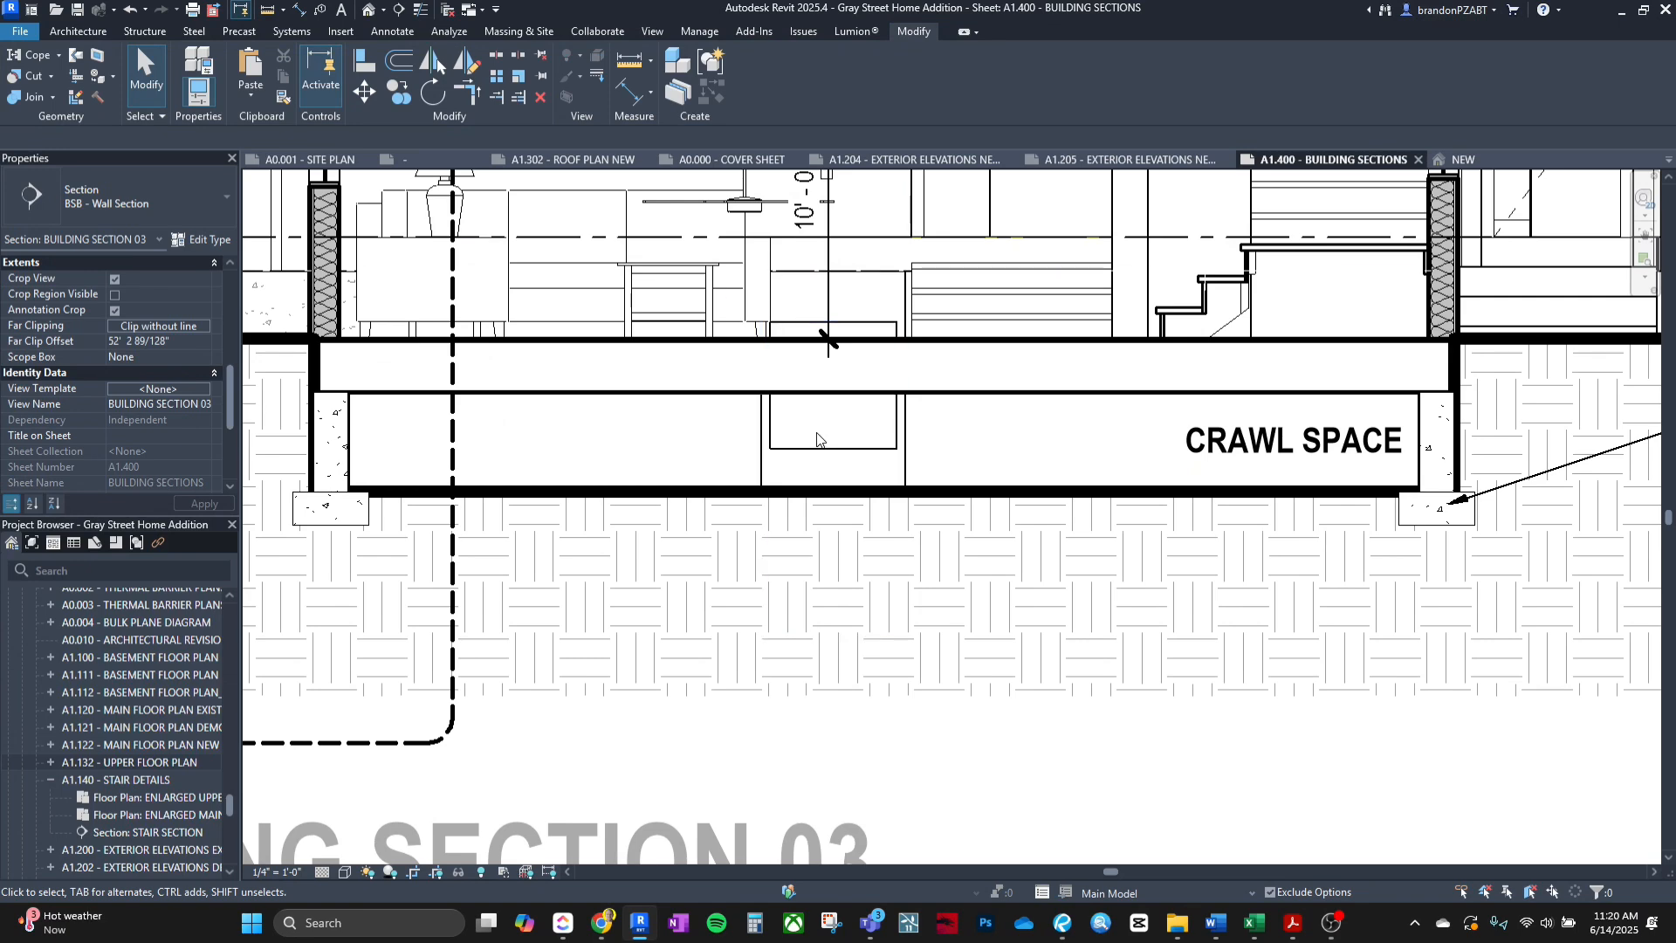
{"action": "scroll", "coordinate": [817, 438], "scroll_direction": "down", "scroll_amount": 2}
{"action": "left_click", "coordinate": [815, 348]}
{"action": "key", "text": "Escape"}
{"action": "scroll", "coordinate": [821, 523], "scroll_direction": "down", "scroll_amount": 2}
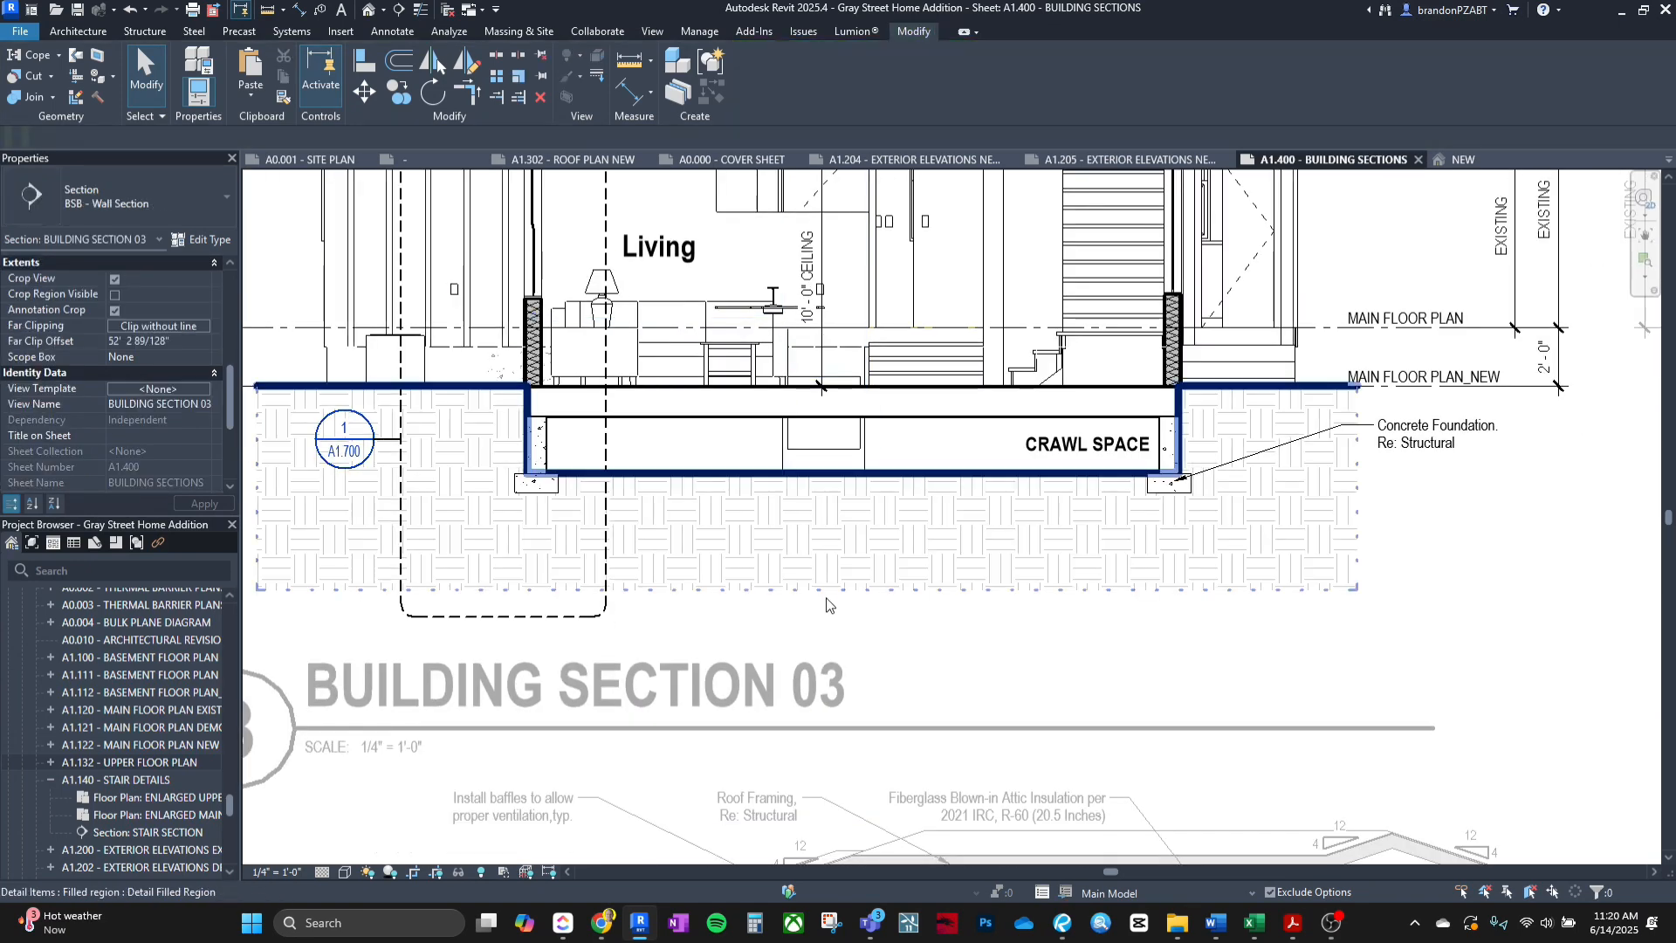
{"action": "scroll", "coordinate": [812, 463], "scroll_direction": "up", "scroll_amount": 1, "text": "ctrl"}
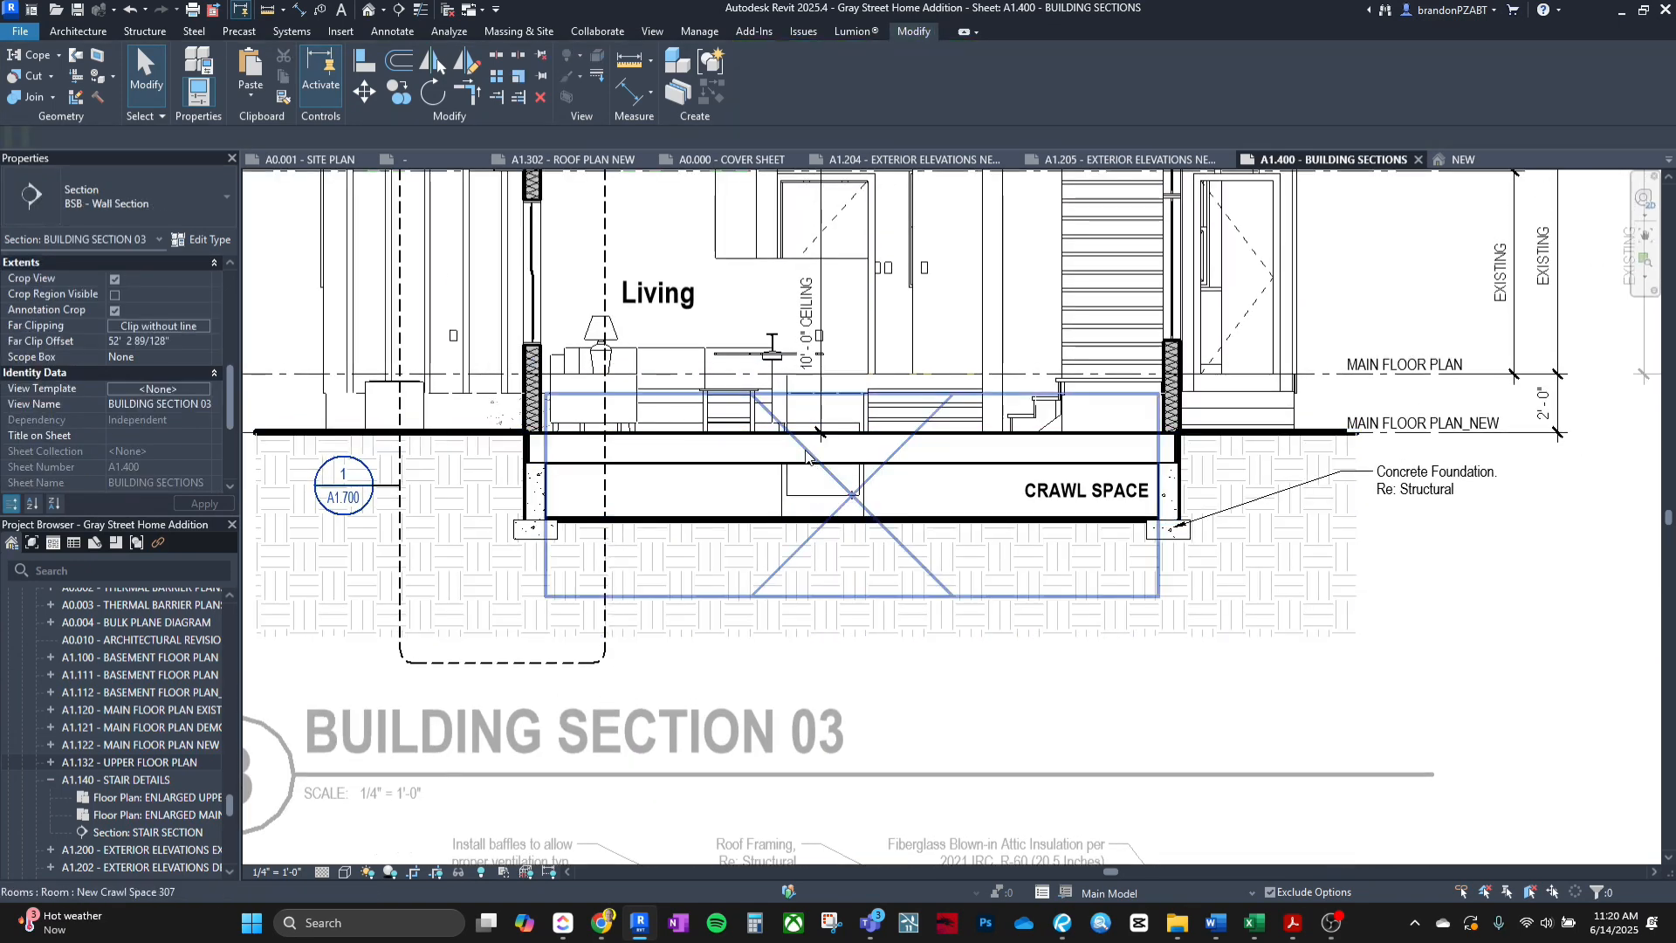
{"action": "scroll", "coordinate": [808, 445], "scroll_direction": "up", "scroll_amount": 1}
{"action": "scroll", "coordinate": [916, 445], "scroll_direction": "up", "scroll_amount": 1, "text": "ctrl"}
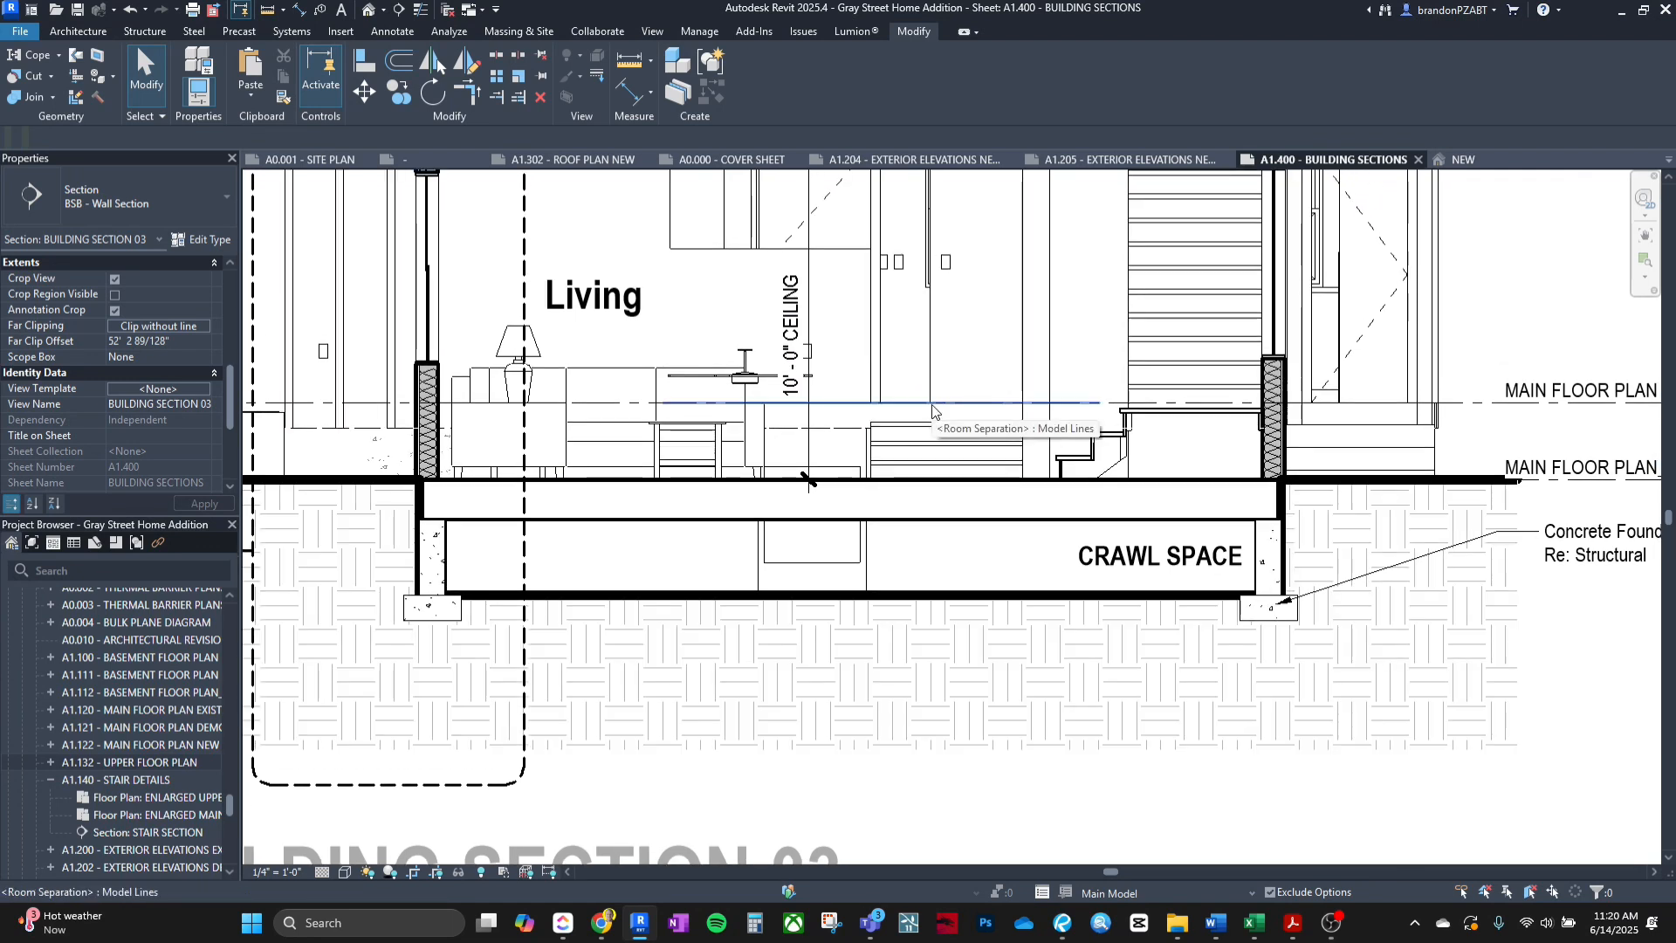
Use Linework with the Invisible Line style to hide the concrete slab edge behind the living room at the main floor level.
{"action": "key", "text": "l"}
{"action": "key", "text": "w"}
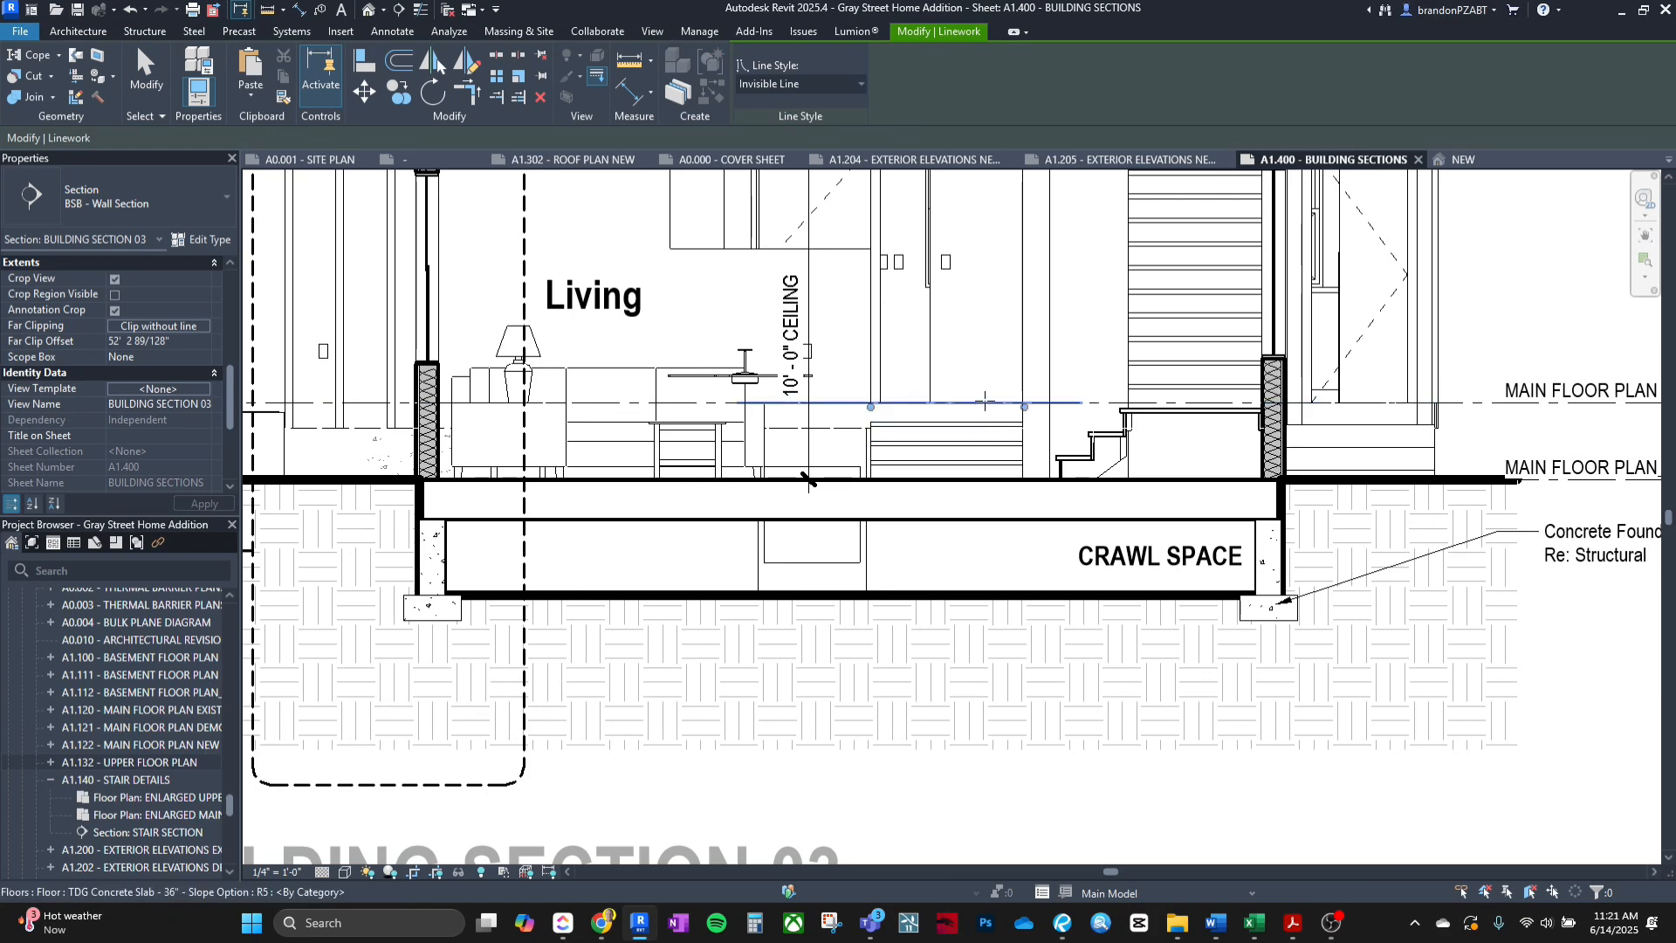
{"action": "scroll", "coordinate": [805, 481], "scroll_direction": "up", "scroll_amount": 1}
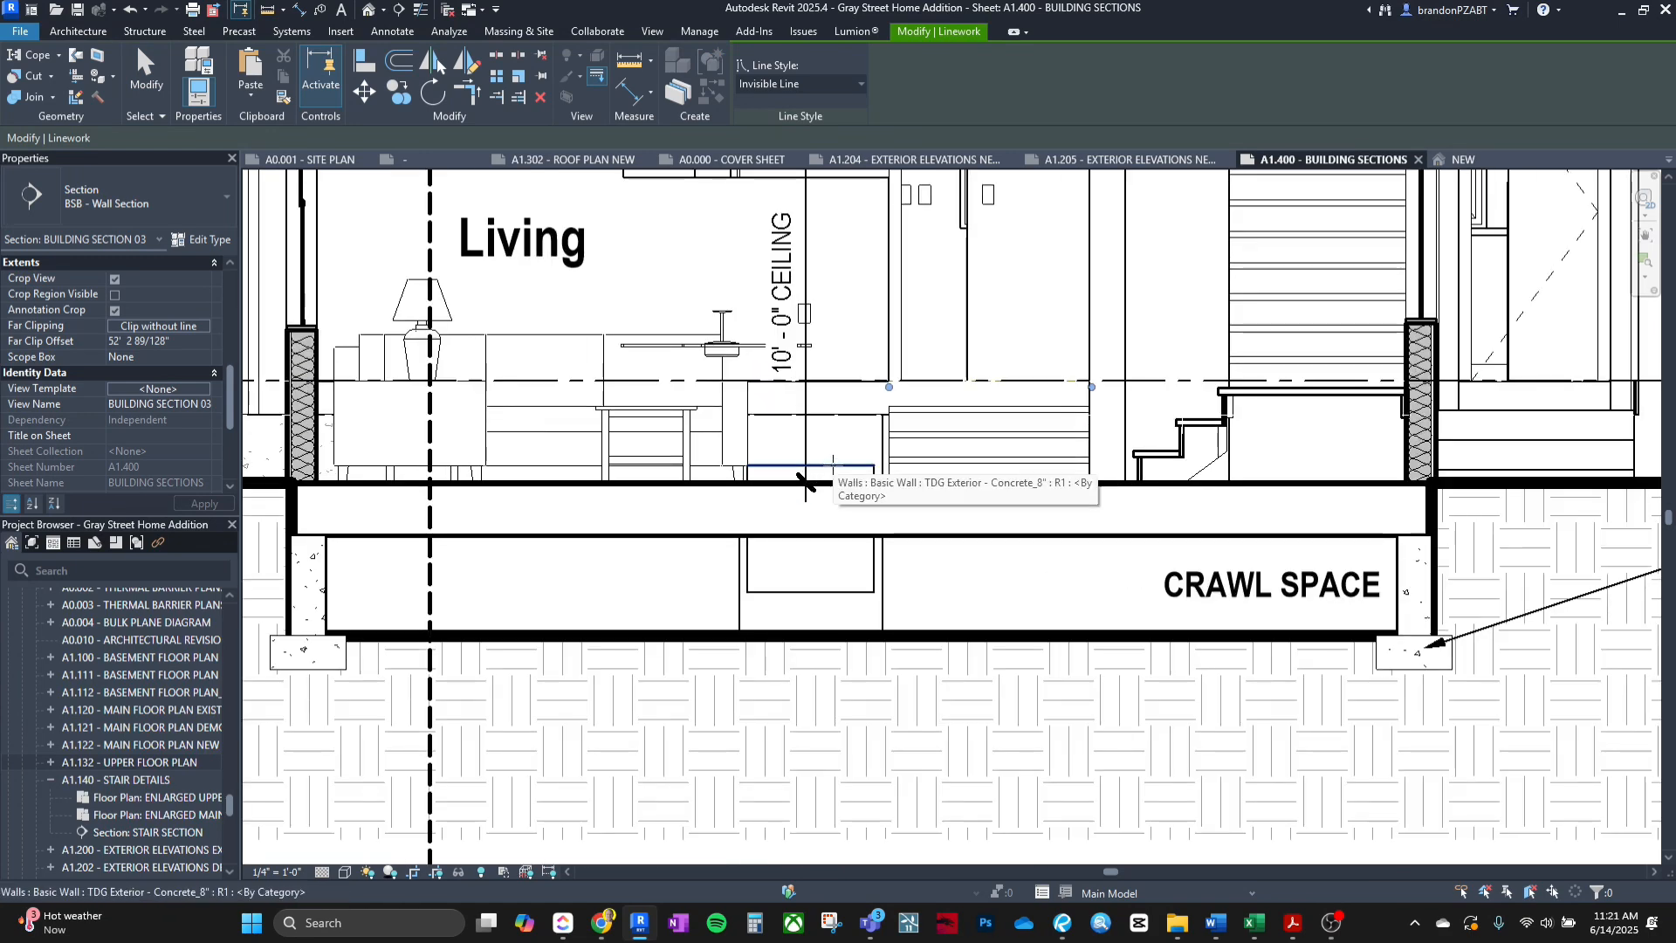
{"action": "key", "text": "Escape"}
Hide the crawl space window opening outline and the adjacent horizontal concrete wall line above the floor with invisible linework.
{"action": "key", "text": "Tab"}
{"action": "left_click", "coordinate": [804, 482]}
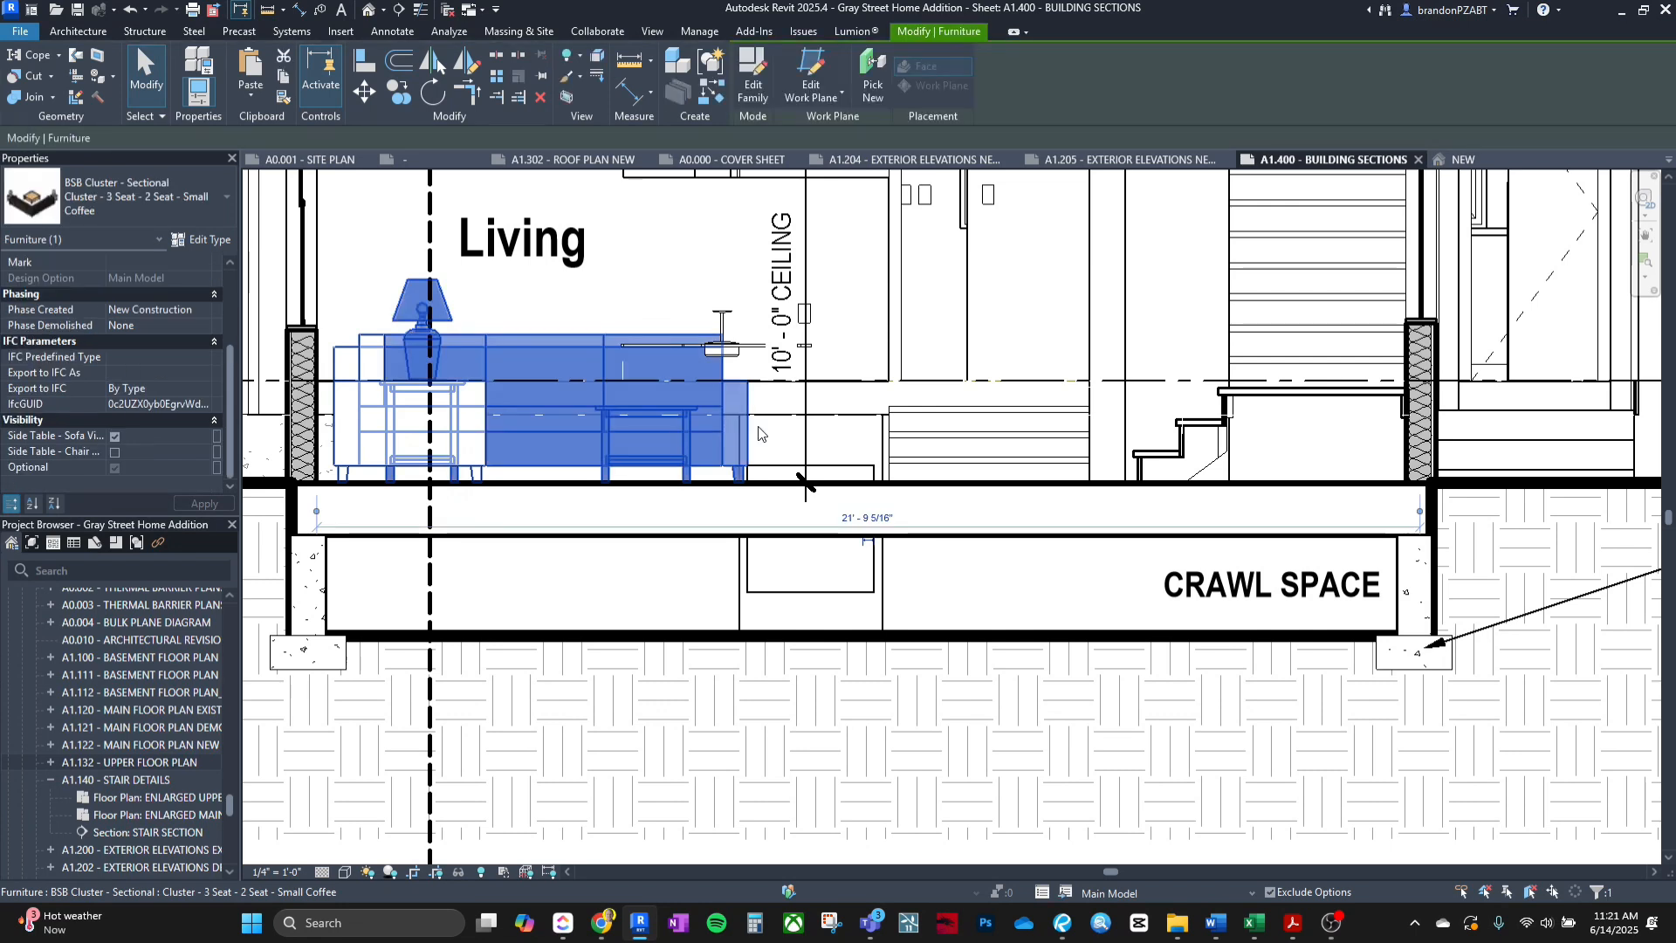
{"action": "key", "text": "Escape"}
{"action": "key", "text": "l"}
{"action": "key", "text": "w"}
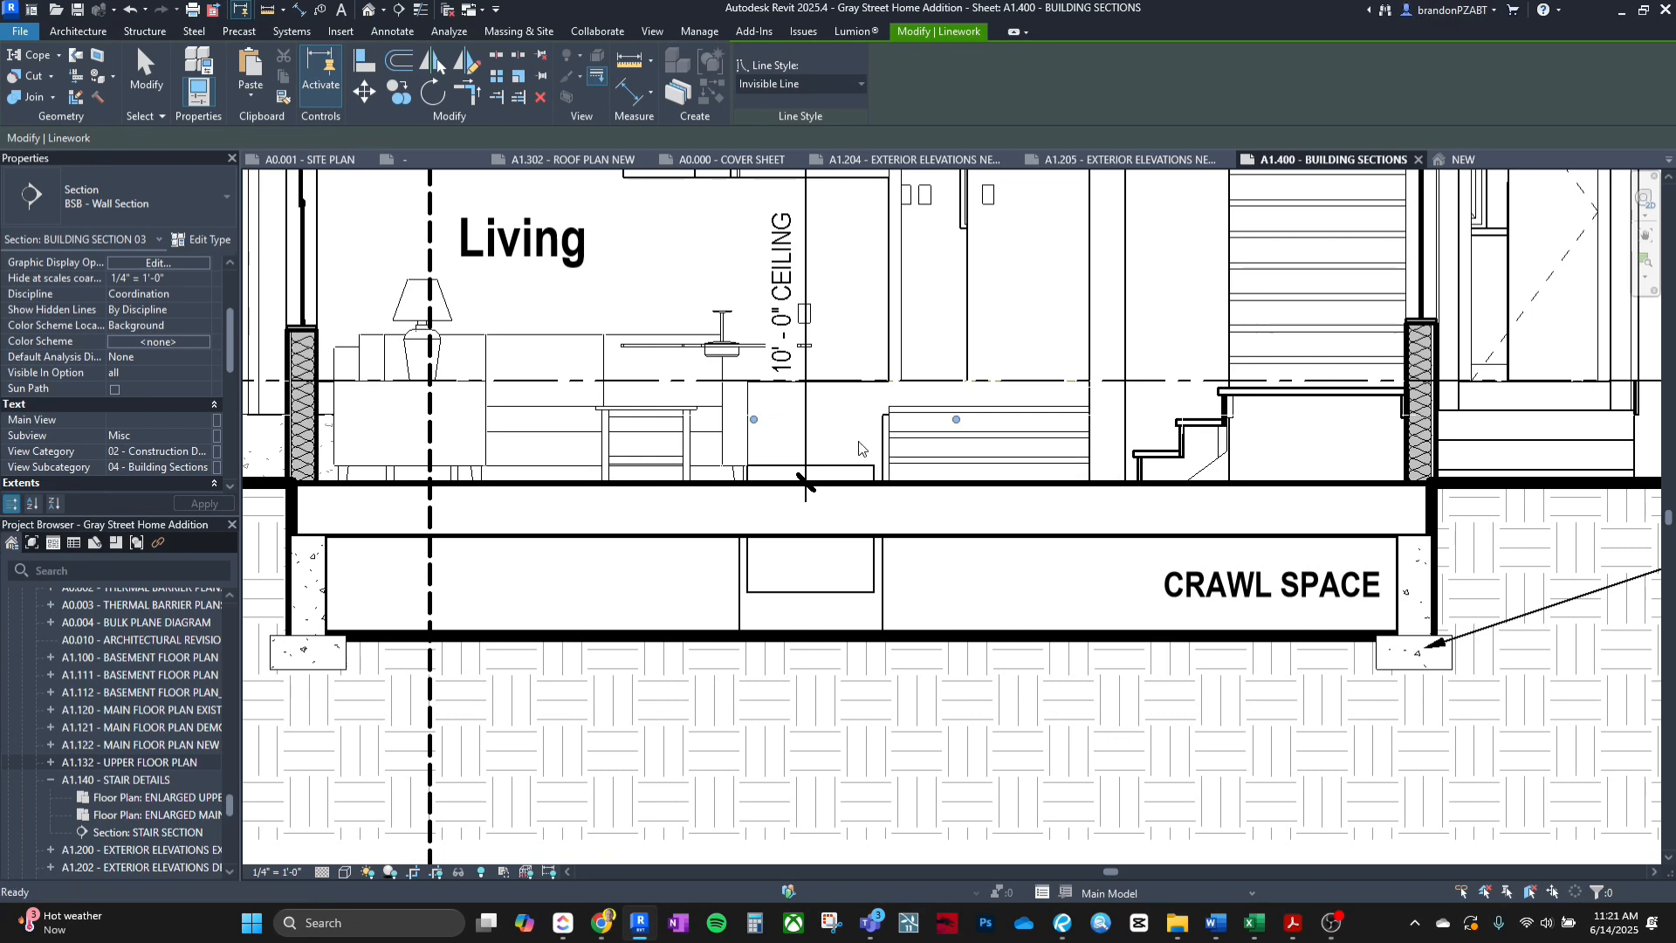
{"action": "key", "text": "Escape"}
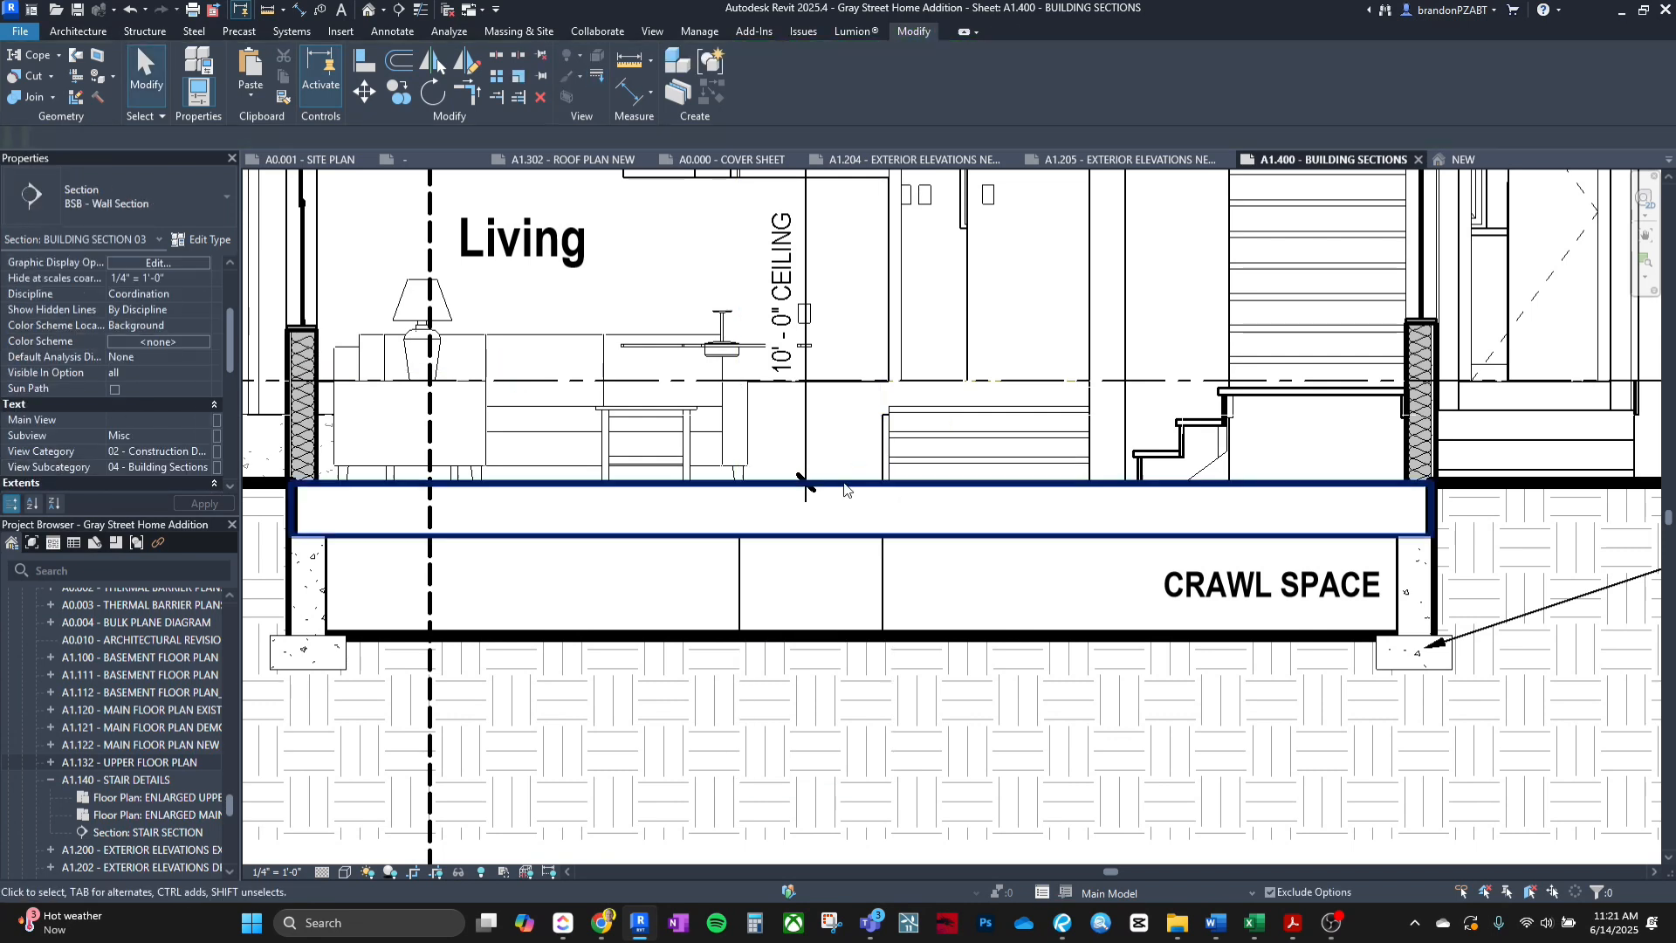
Identify the concrete wall beside the low stepped element, and hide its vertical edge and short top line with invisible linework.
{"action": "left_click", "coordinate": [877, 452]}
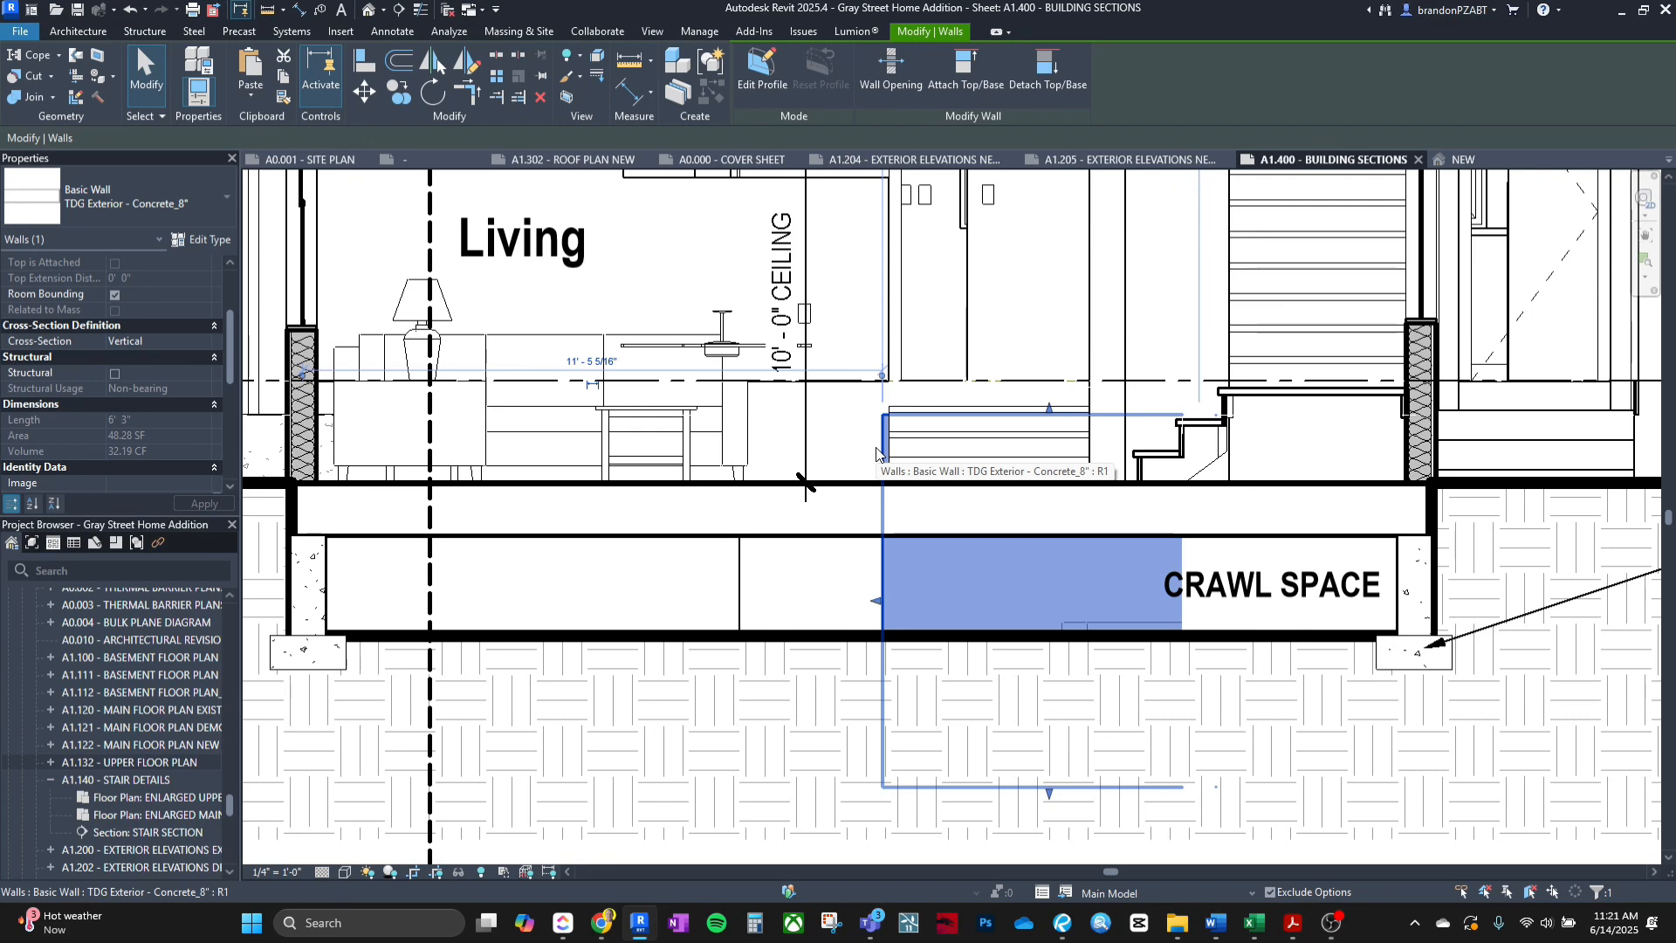
{"action": "key", "text": "Escape"}
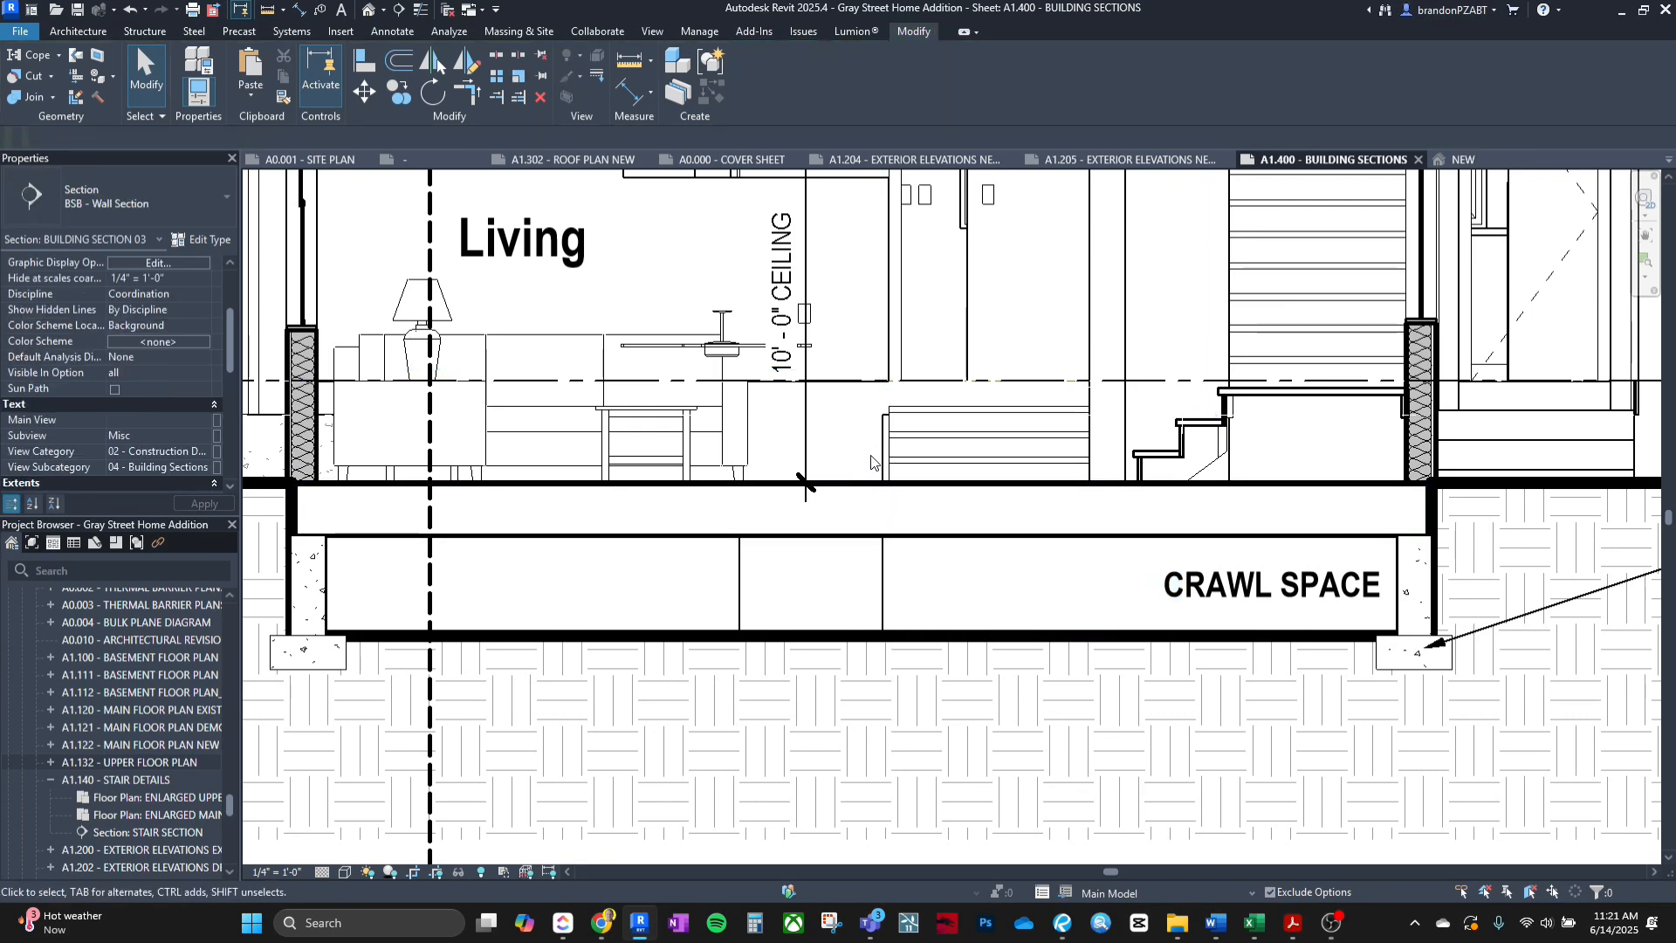
{"action": "key", "text": "l"}
{"action": "key", "text": "w"}
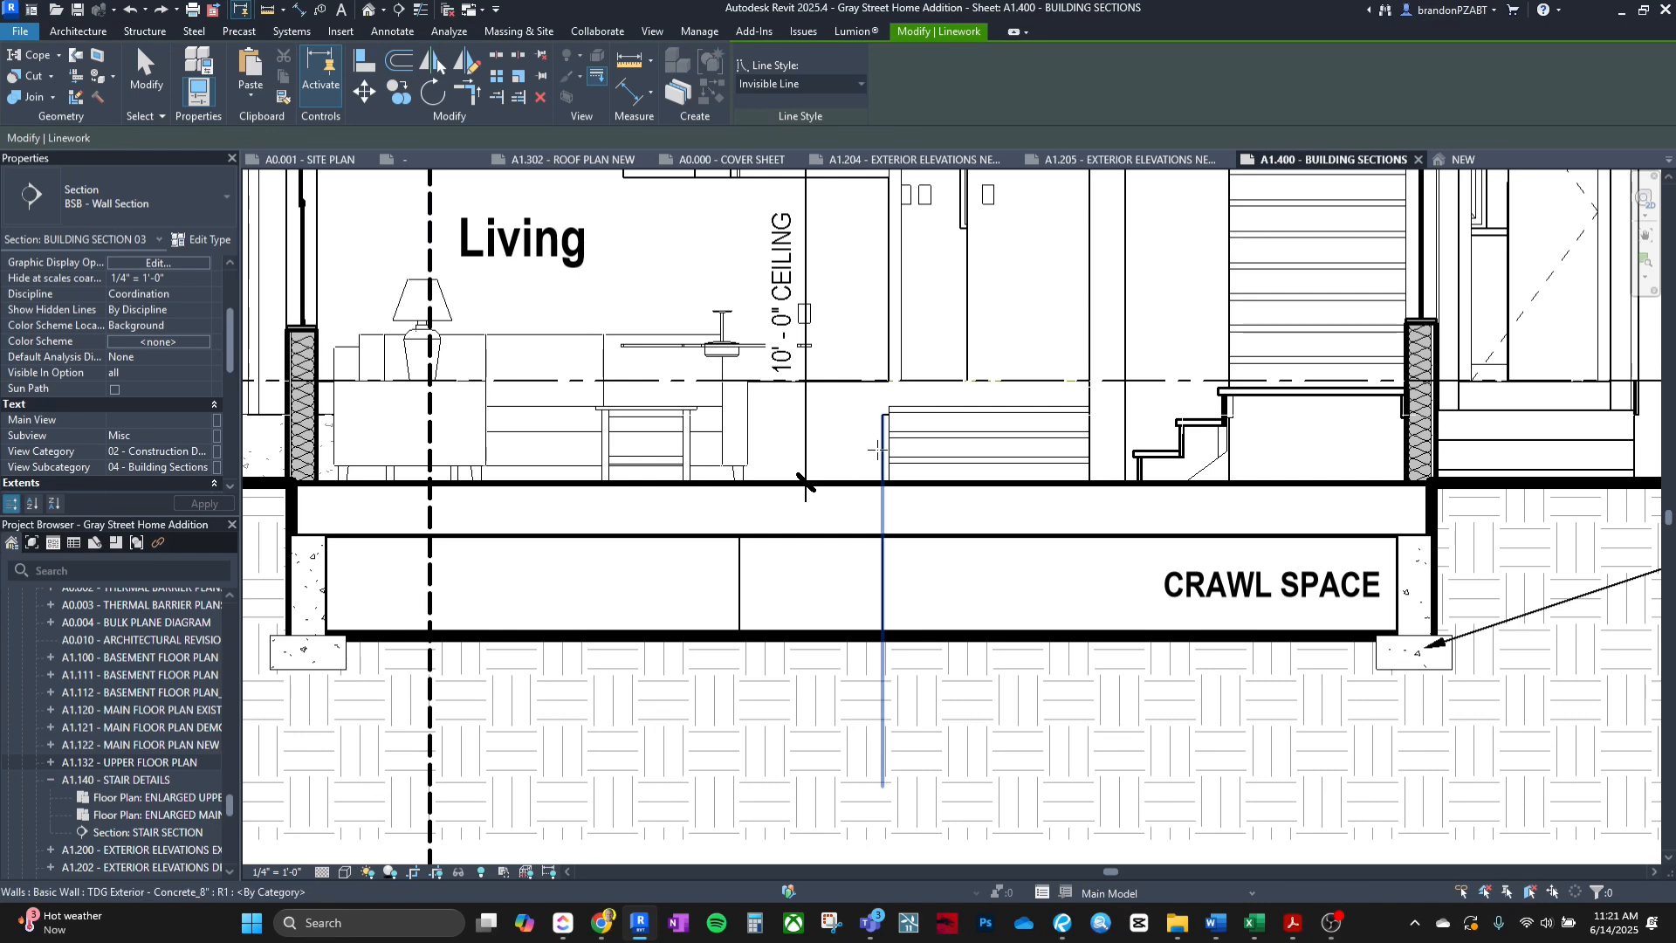
{"action": "scroll", "coordinate": [876, 450], "scroll_direction": "up", "scroll_amount": 5}
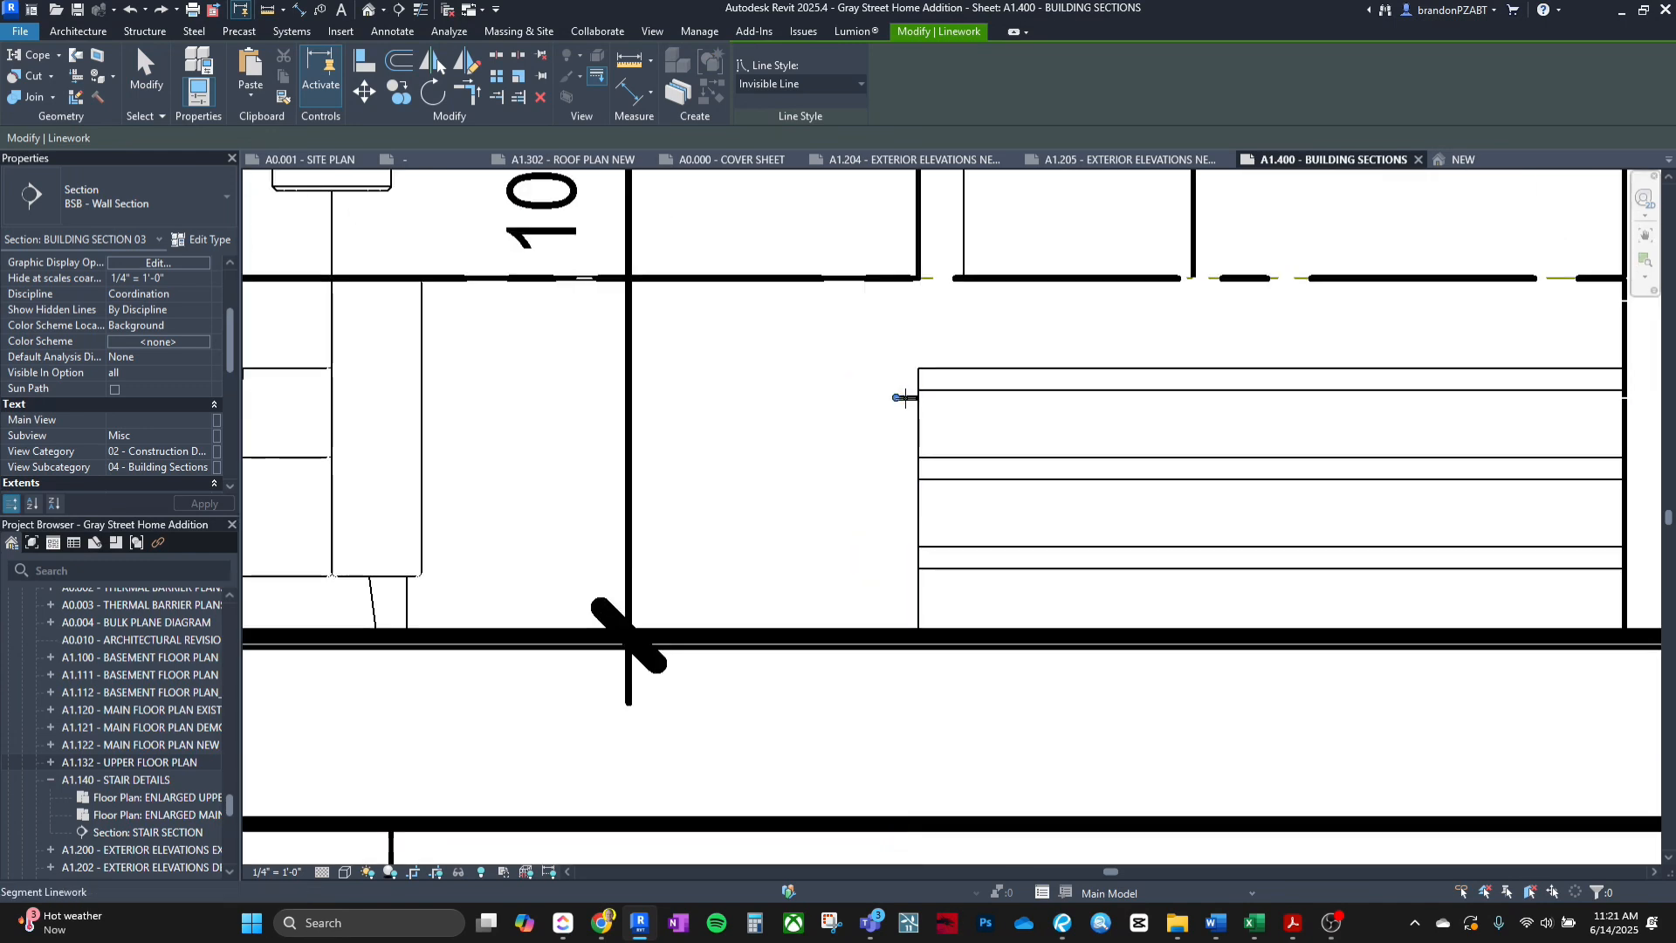
{"action": "scroll", "coordinate": [903, 397], "scroll_direction": "down", "scroll_amount": 3}
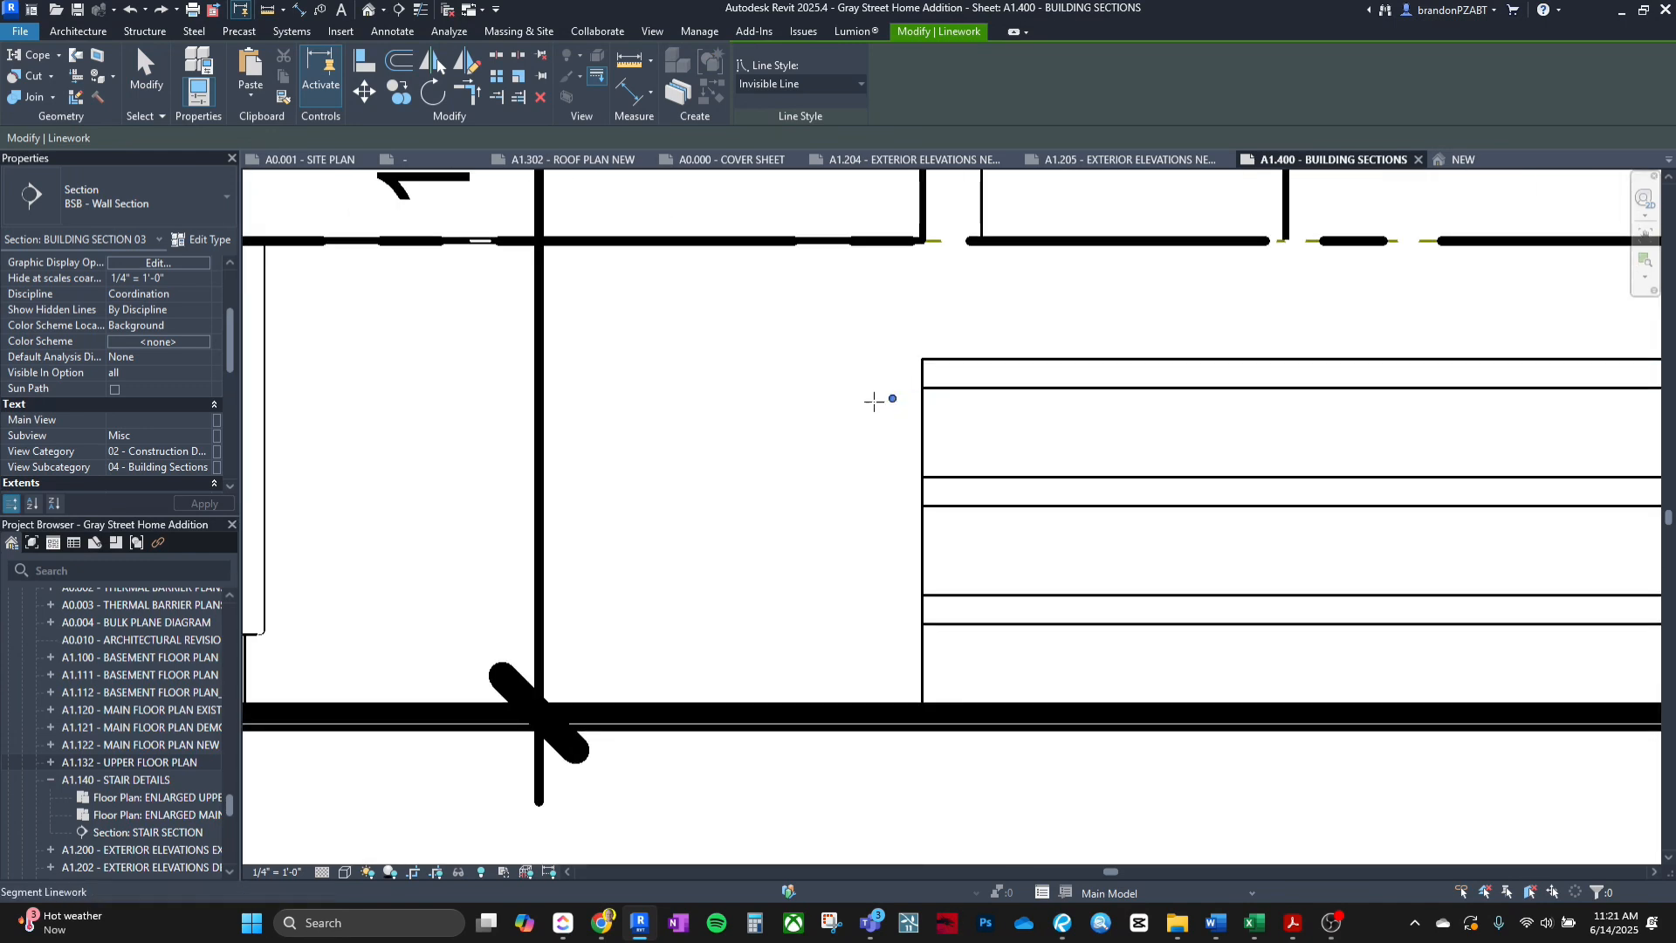
{"action": "scroll", "coordinate": [837, 423], "scroll_direction": "down", "scroll_amount": 3}
{"action": "key", "text": "Escape"}
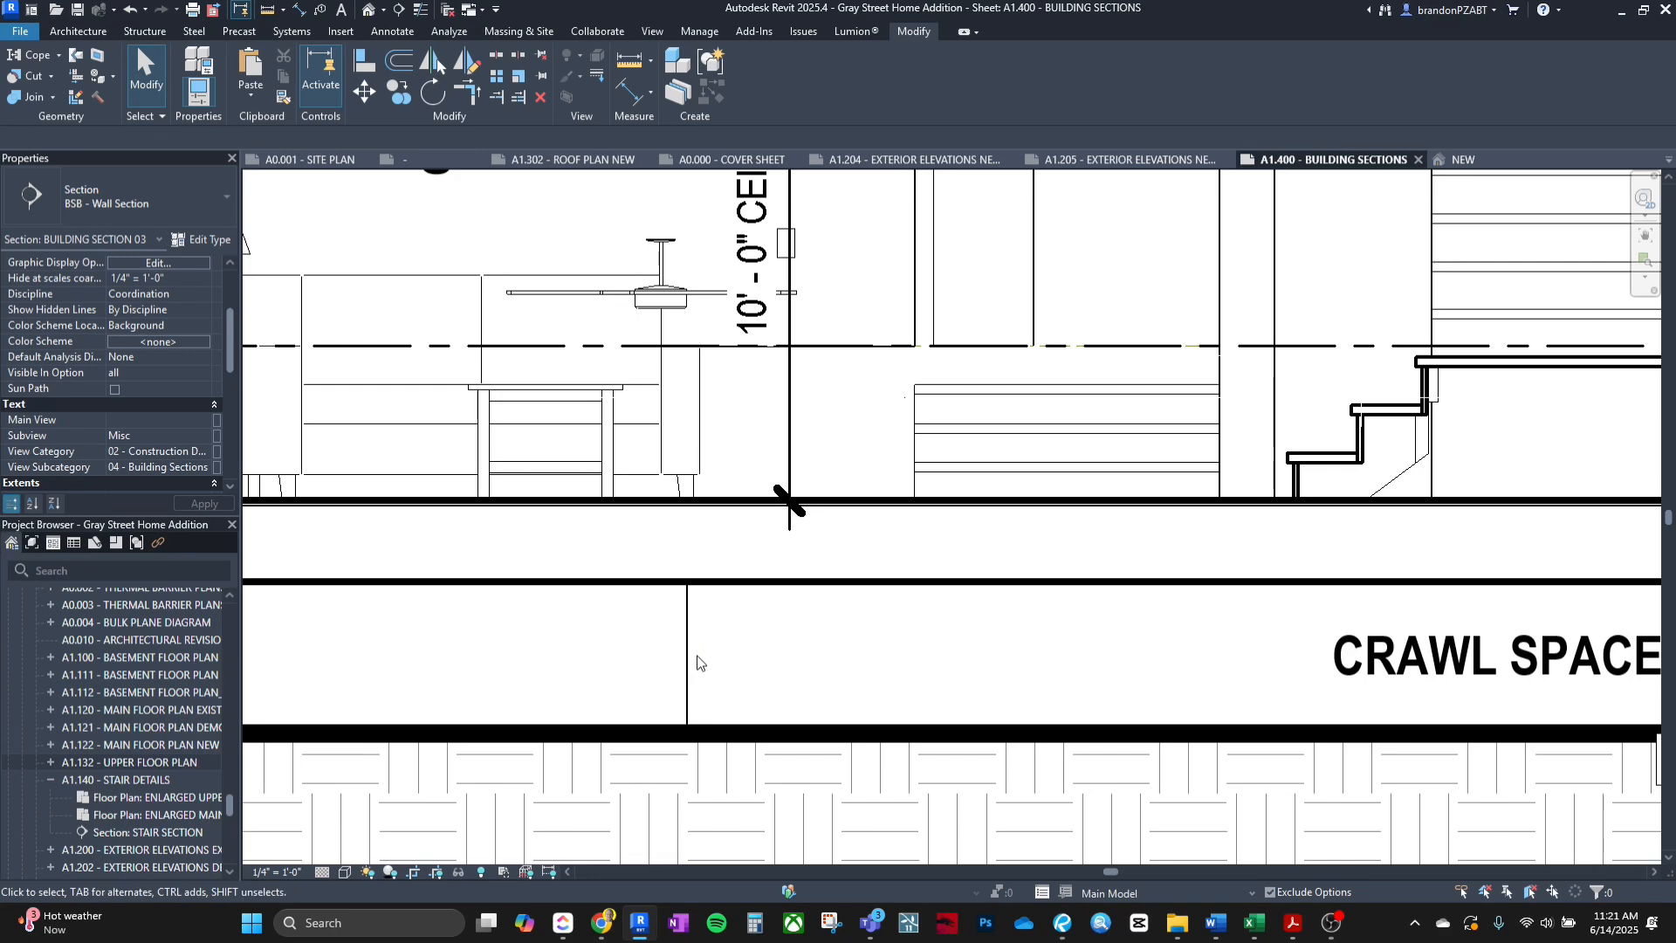
Hide the remaining vertical concrete wall edge in the crawl space with invisible linework.
{"action": "key", "text": "l"}
{"action": "key", "text": "w"}
{"action": "scroll", "coordinate": [778, 606], "scroll_direction": "down", "scroll_amount": 3}
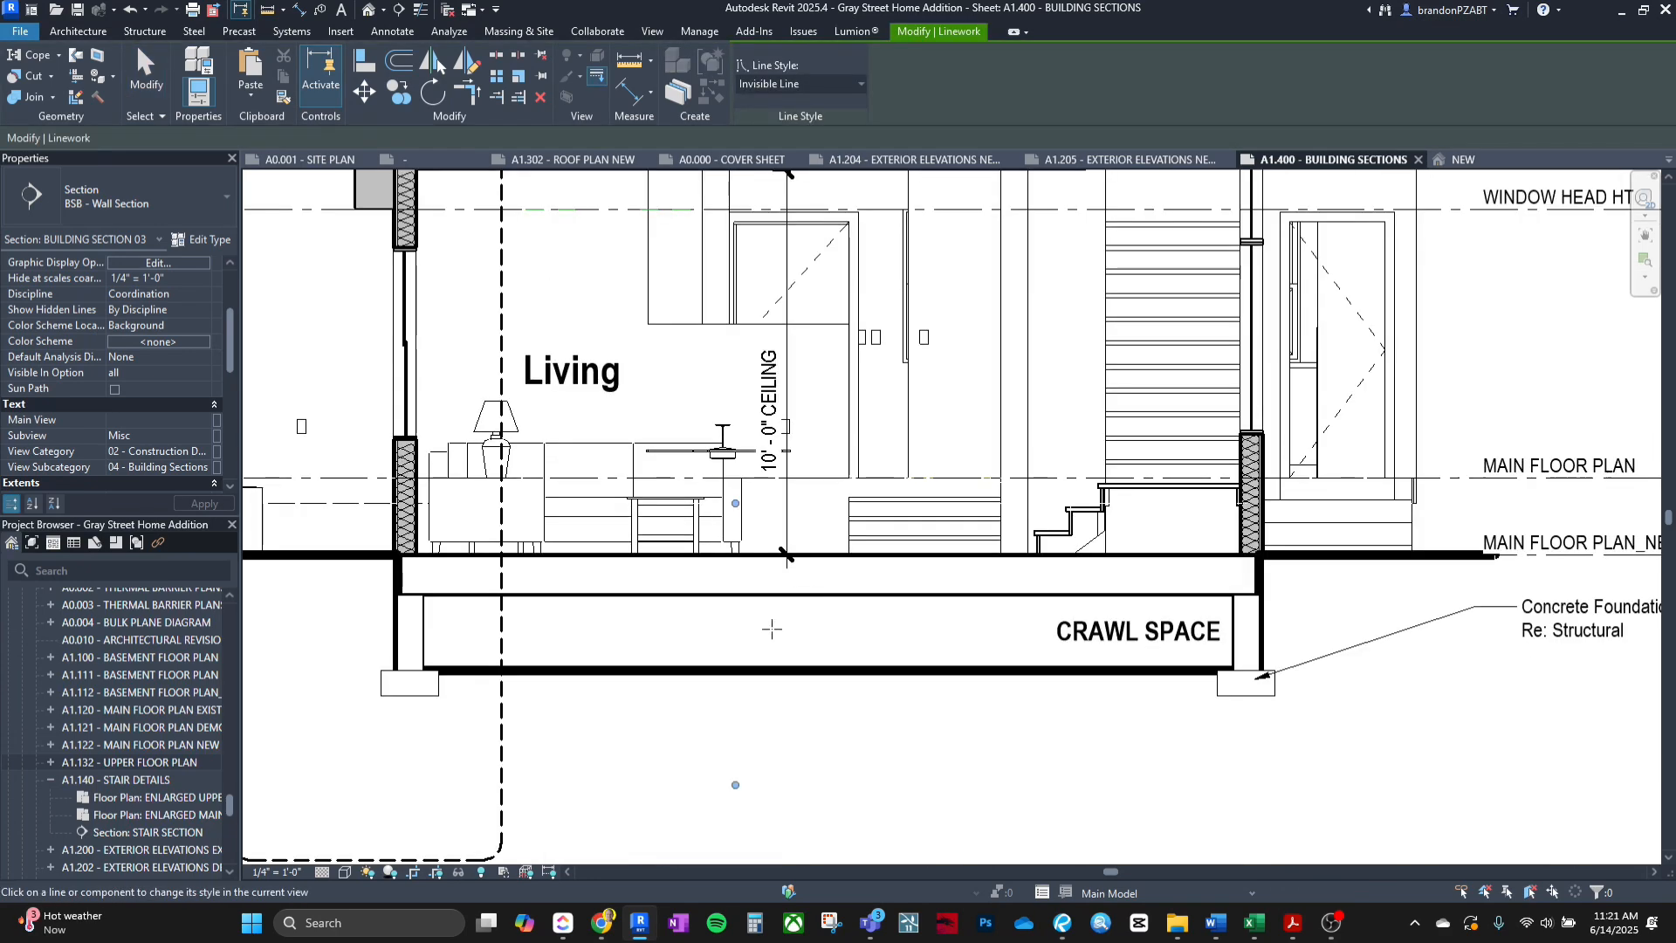
{"action": "key", "text": "Escape"}
{"action": "scroll", "coordinate": [732, 545], "scroll_direction": "up", "scroll_amount": 2}
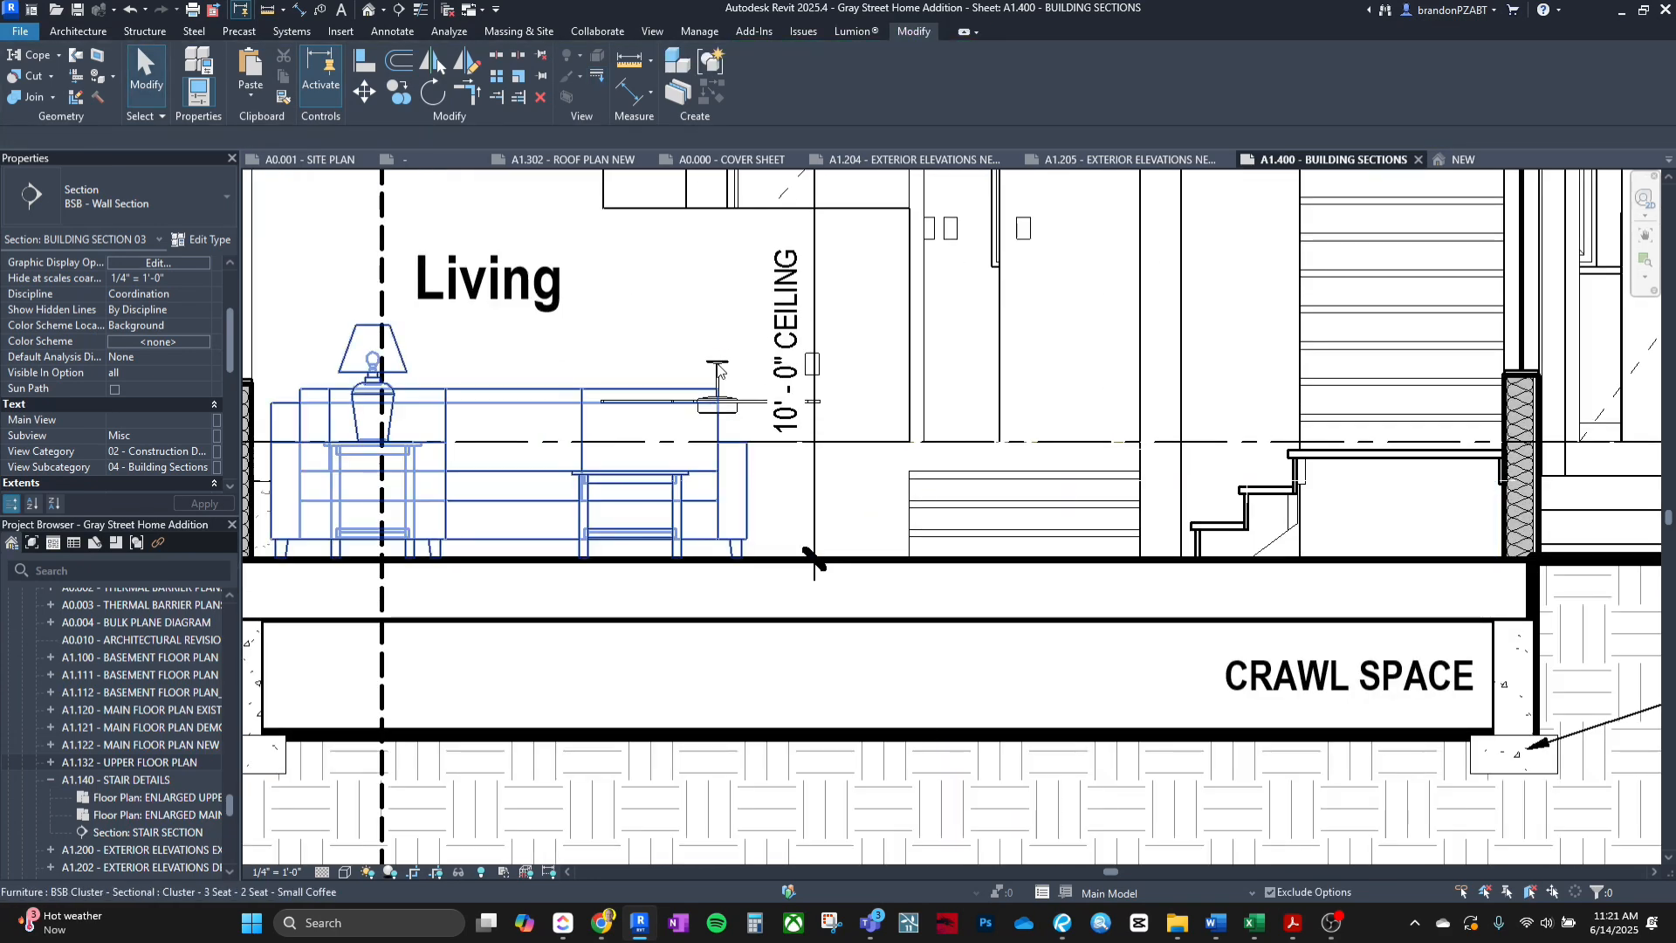
{"action": "scroll", "coordinate": [717, 370], "scroll_direction": "down", "scroll_amount": 5}
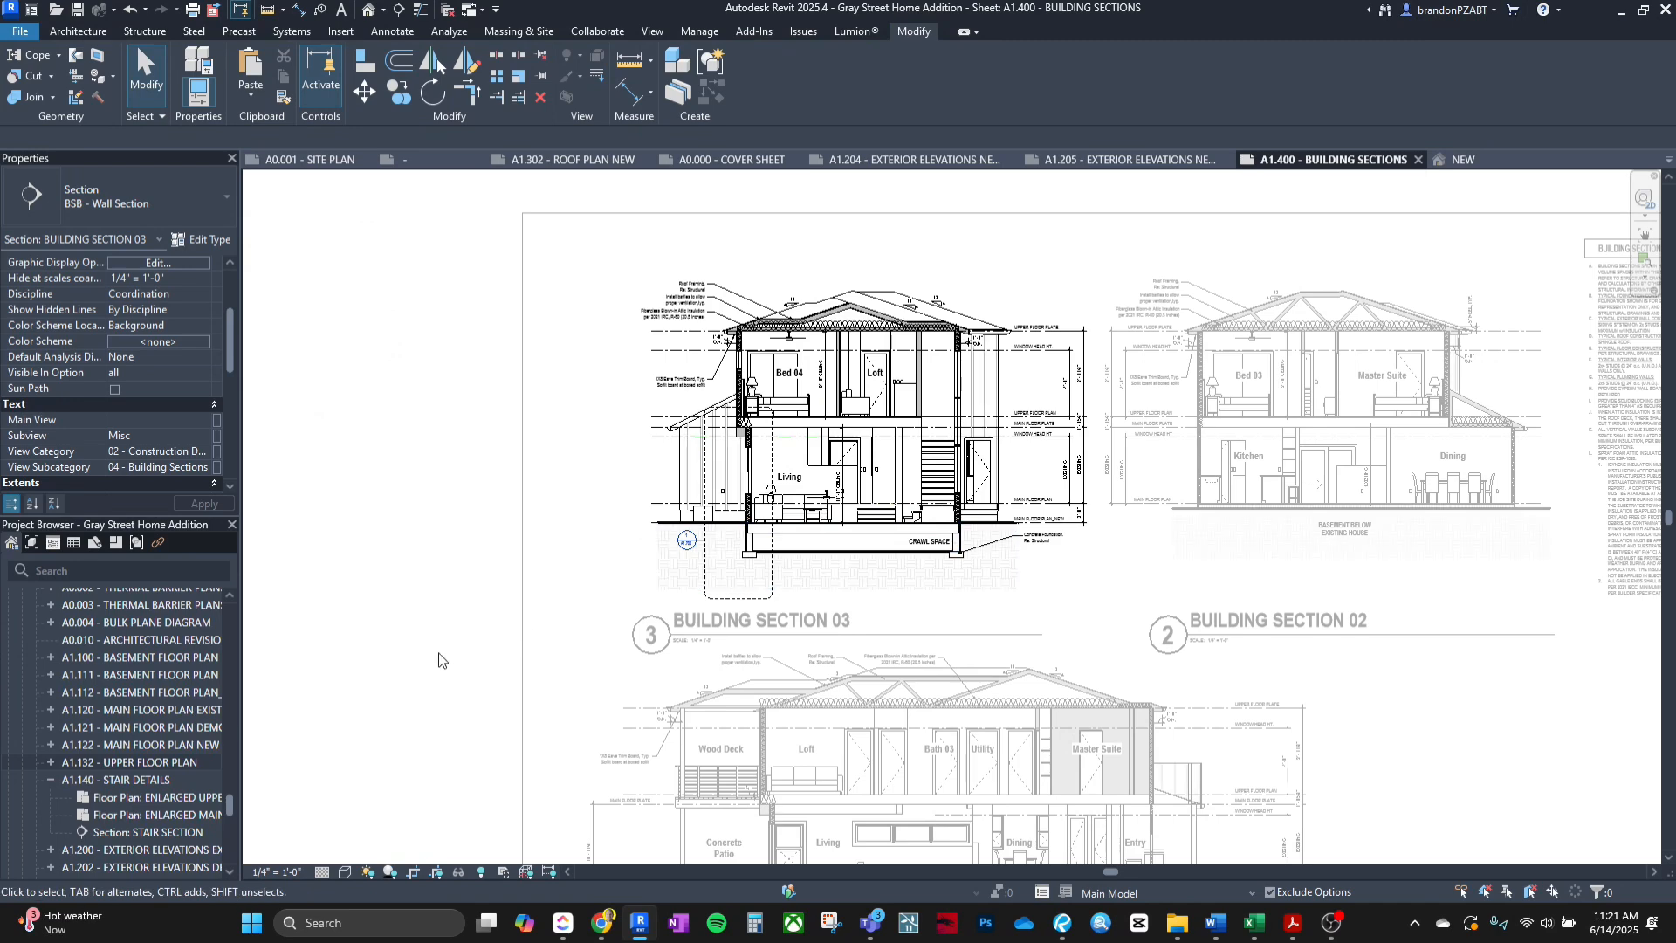
Hide the room separation lines, lighting fixtures and electrical fixtures in Building Section 03.
{"action": "left_click_drag", "start_coordinate": [436, 672], "coordinate": [1152, 238]}
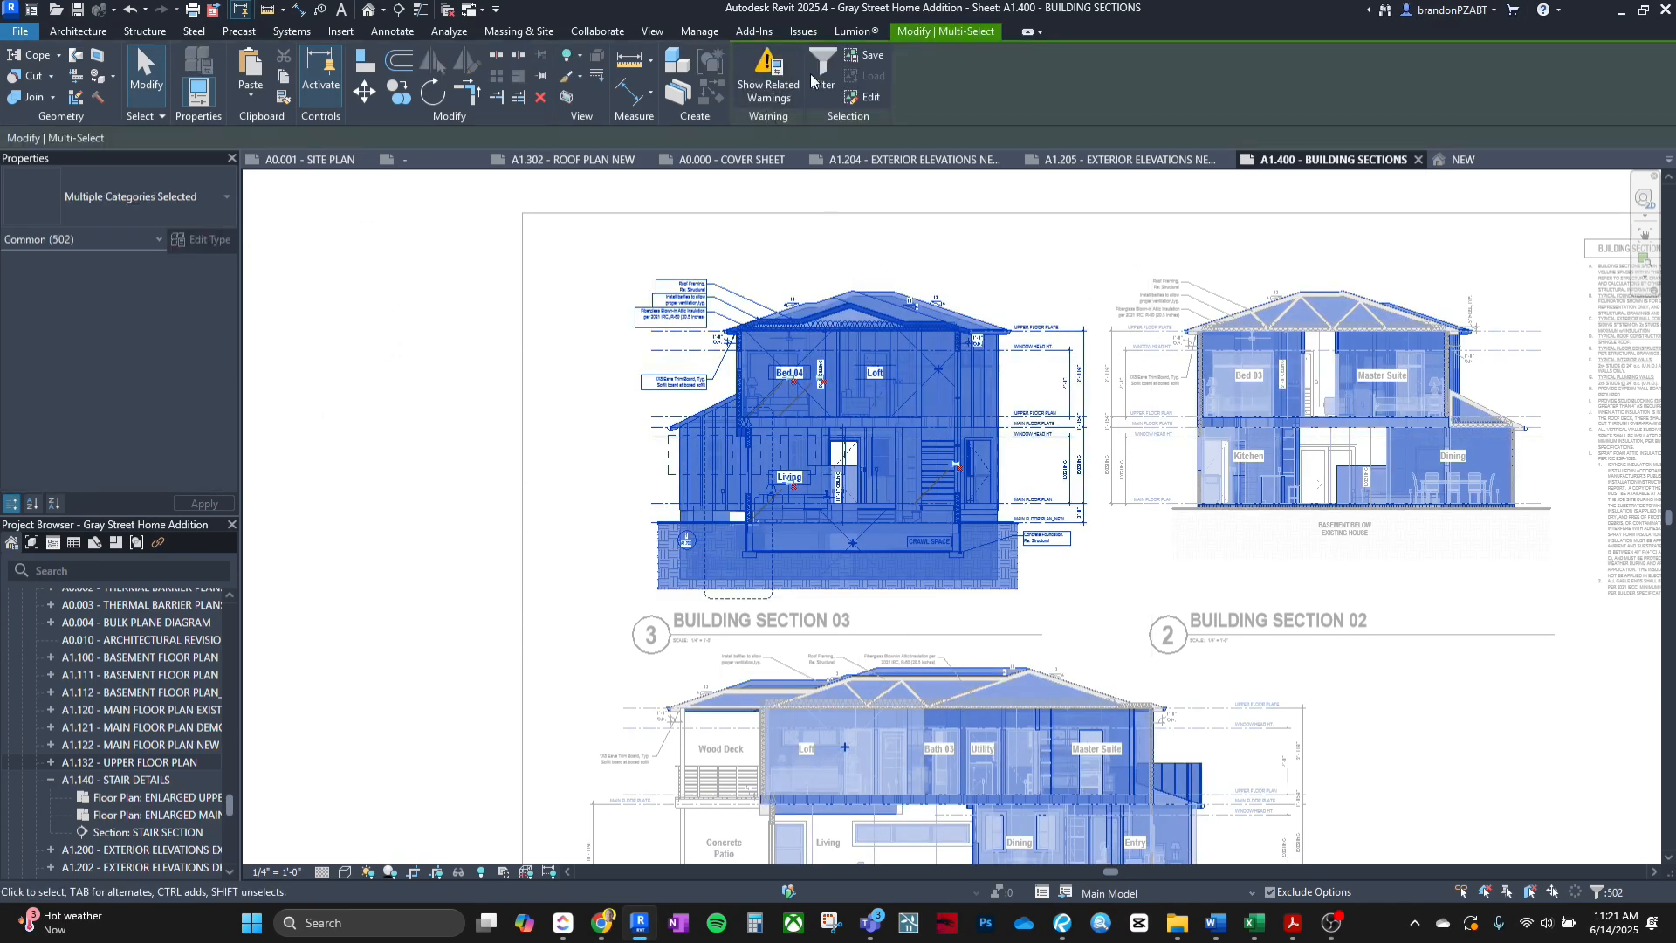
{"action": "left_click", "coordinate": [812, 80]}
{"action": "left_click", "coordinate": [743, 227]}
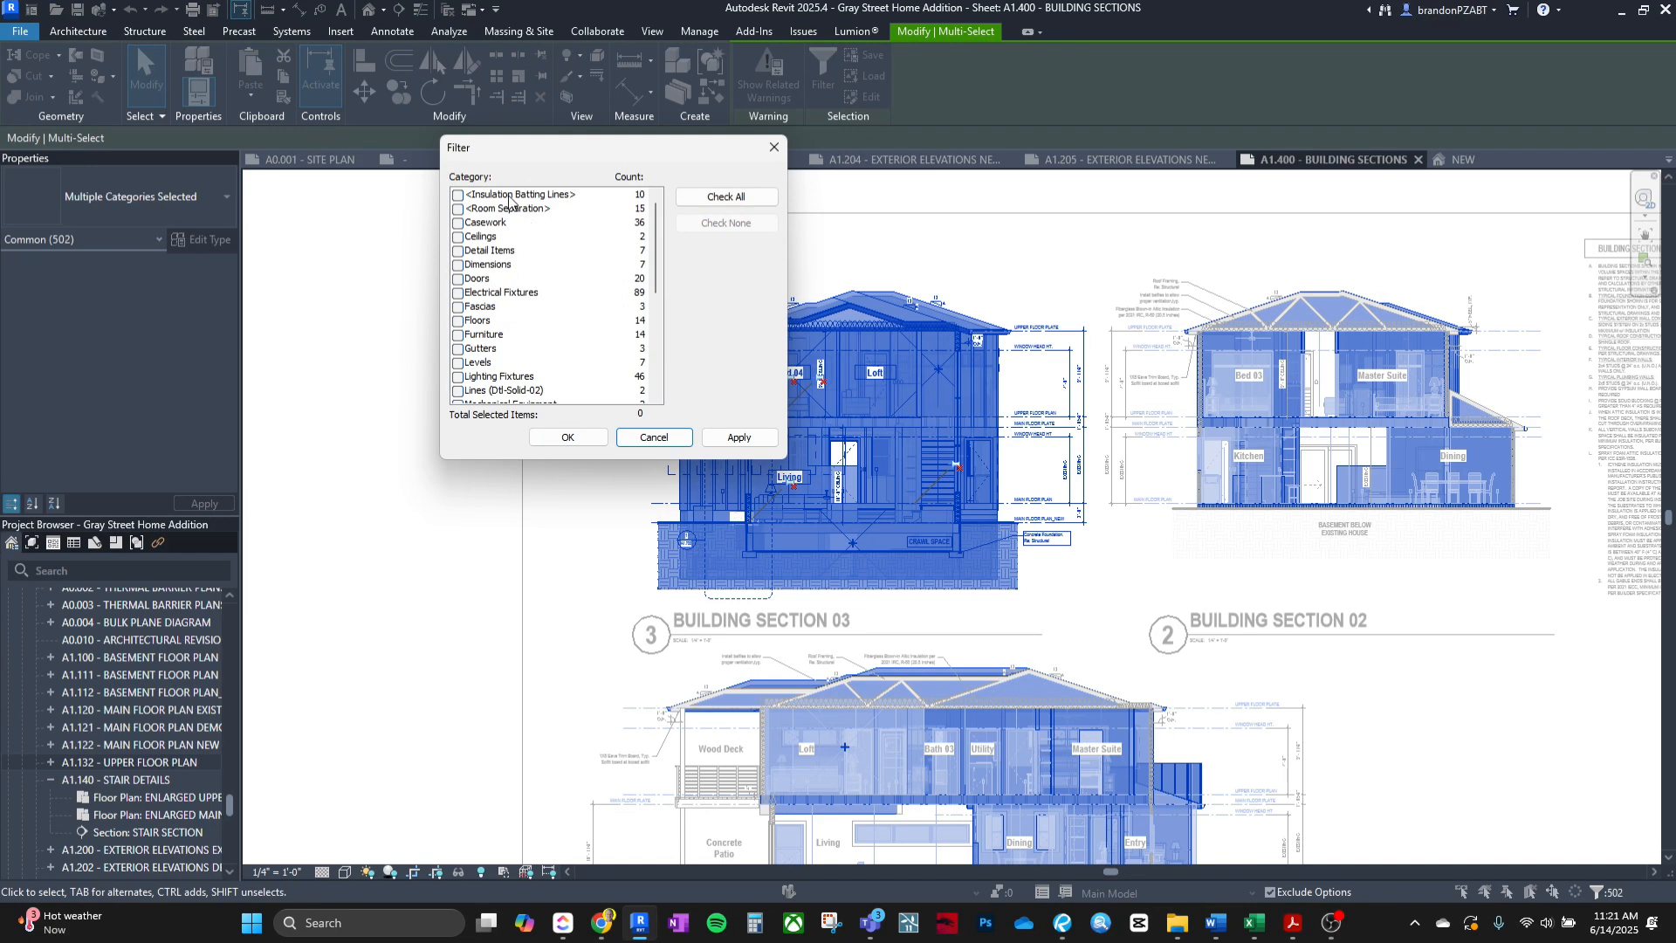
{"action": "left_click", "coordinate": [458, 210]}
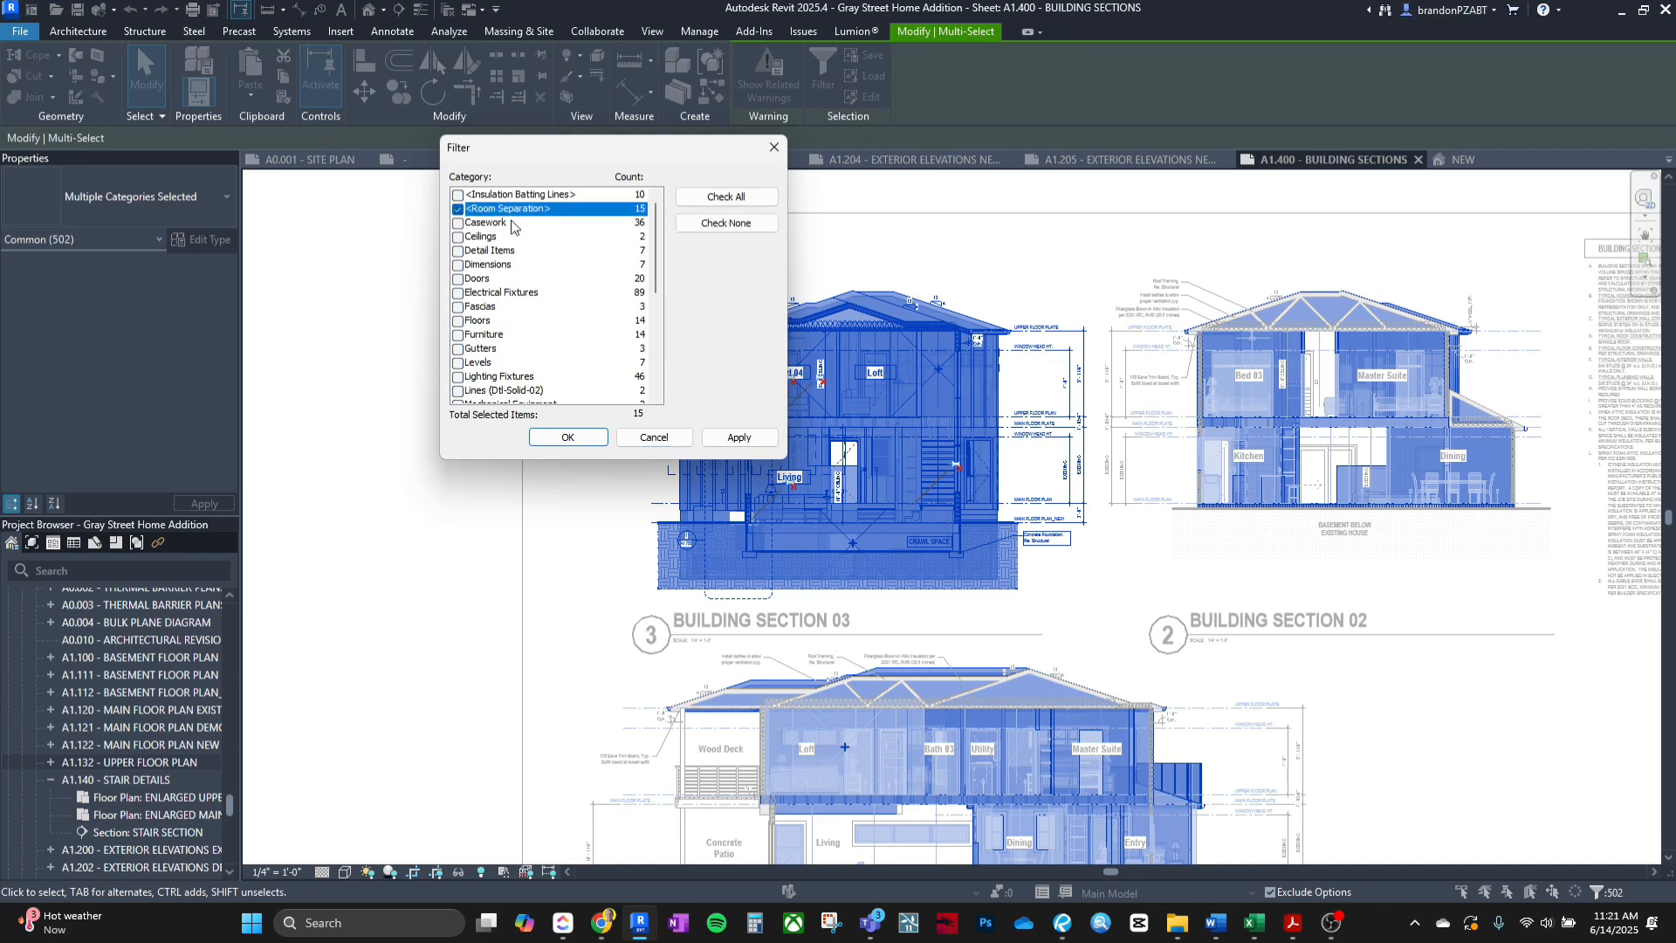
{"action": "scroll", "coordinate": [529, 300], "scroll_direction": "down", "scroll_amount": 1}
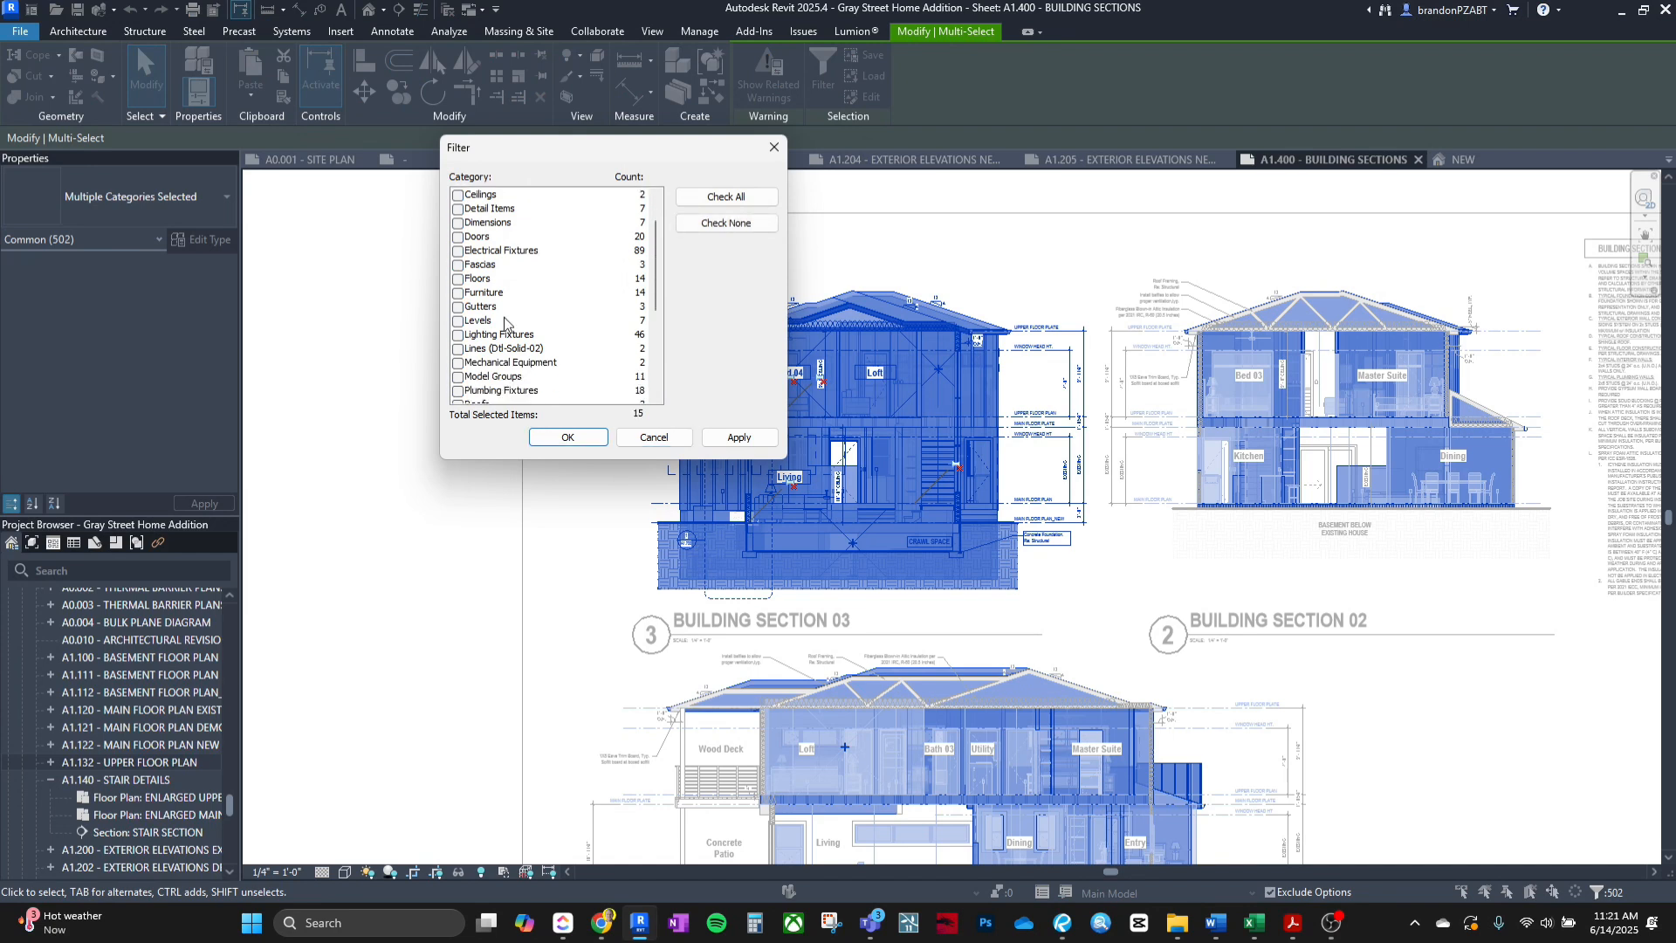
{"action": "left_click", "coordinate": [457, 335]}
{"action": "left_click", "coordinate": [458, 252]}
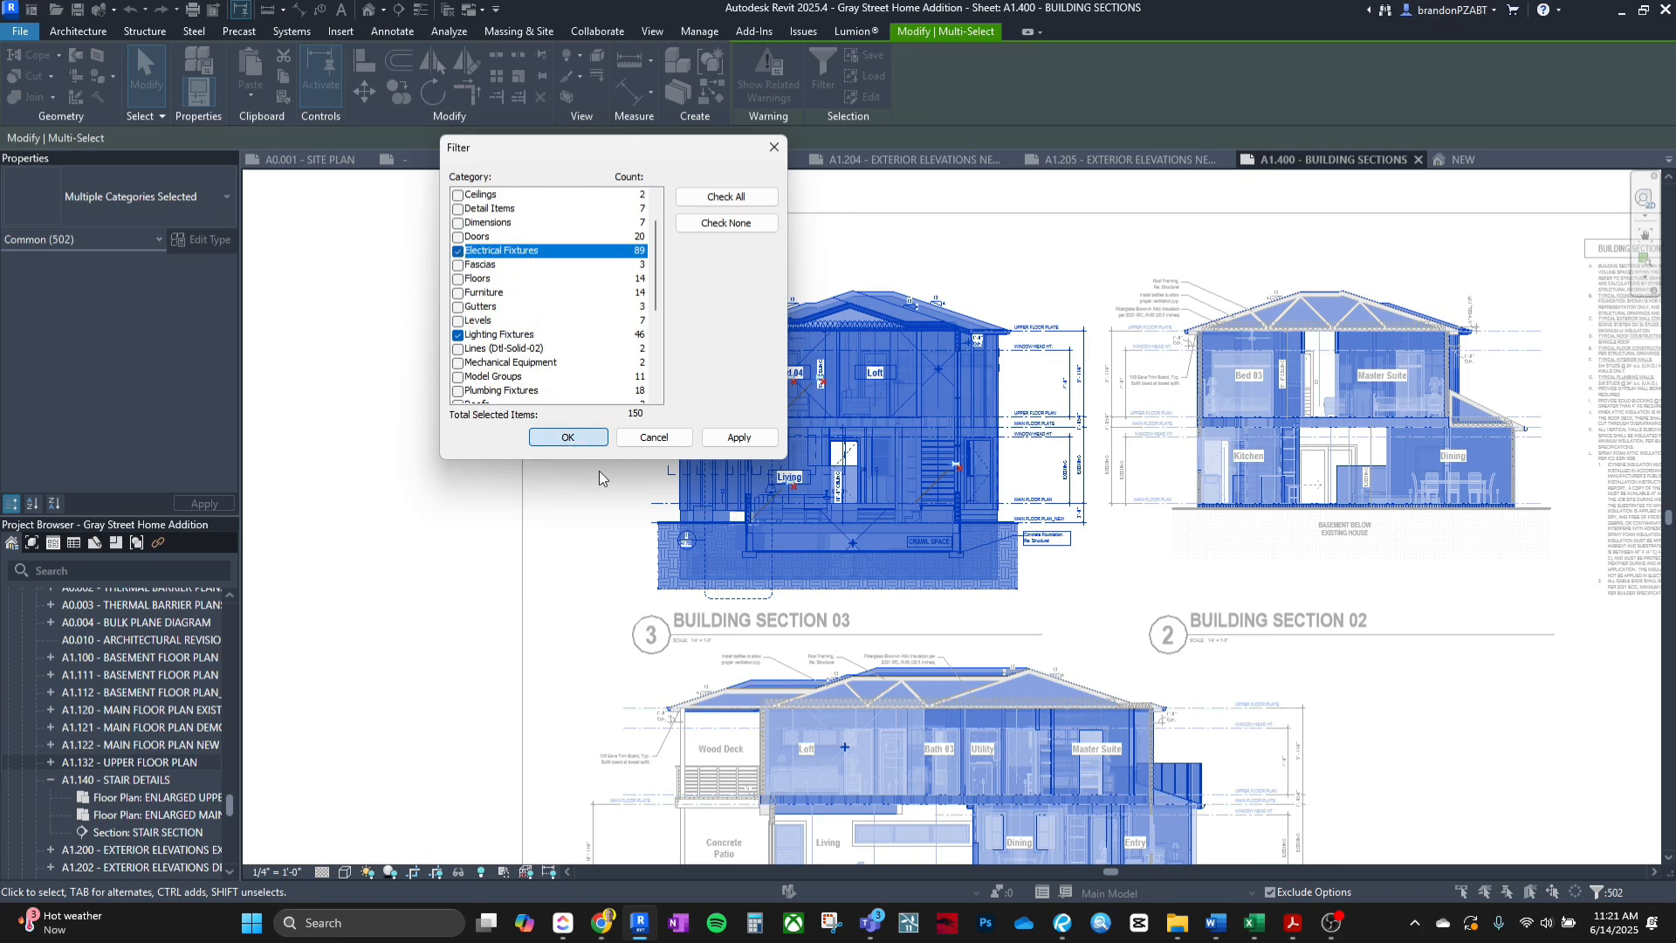
{"action": "key", "text": "Return"}
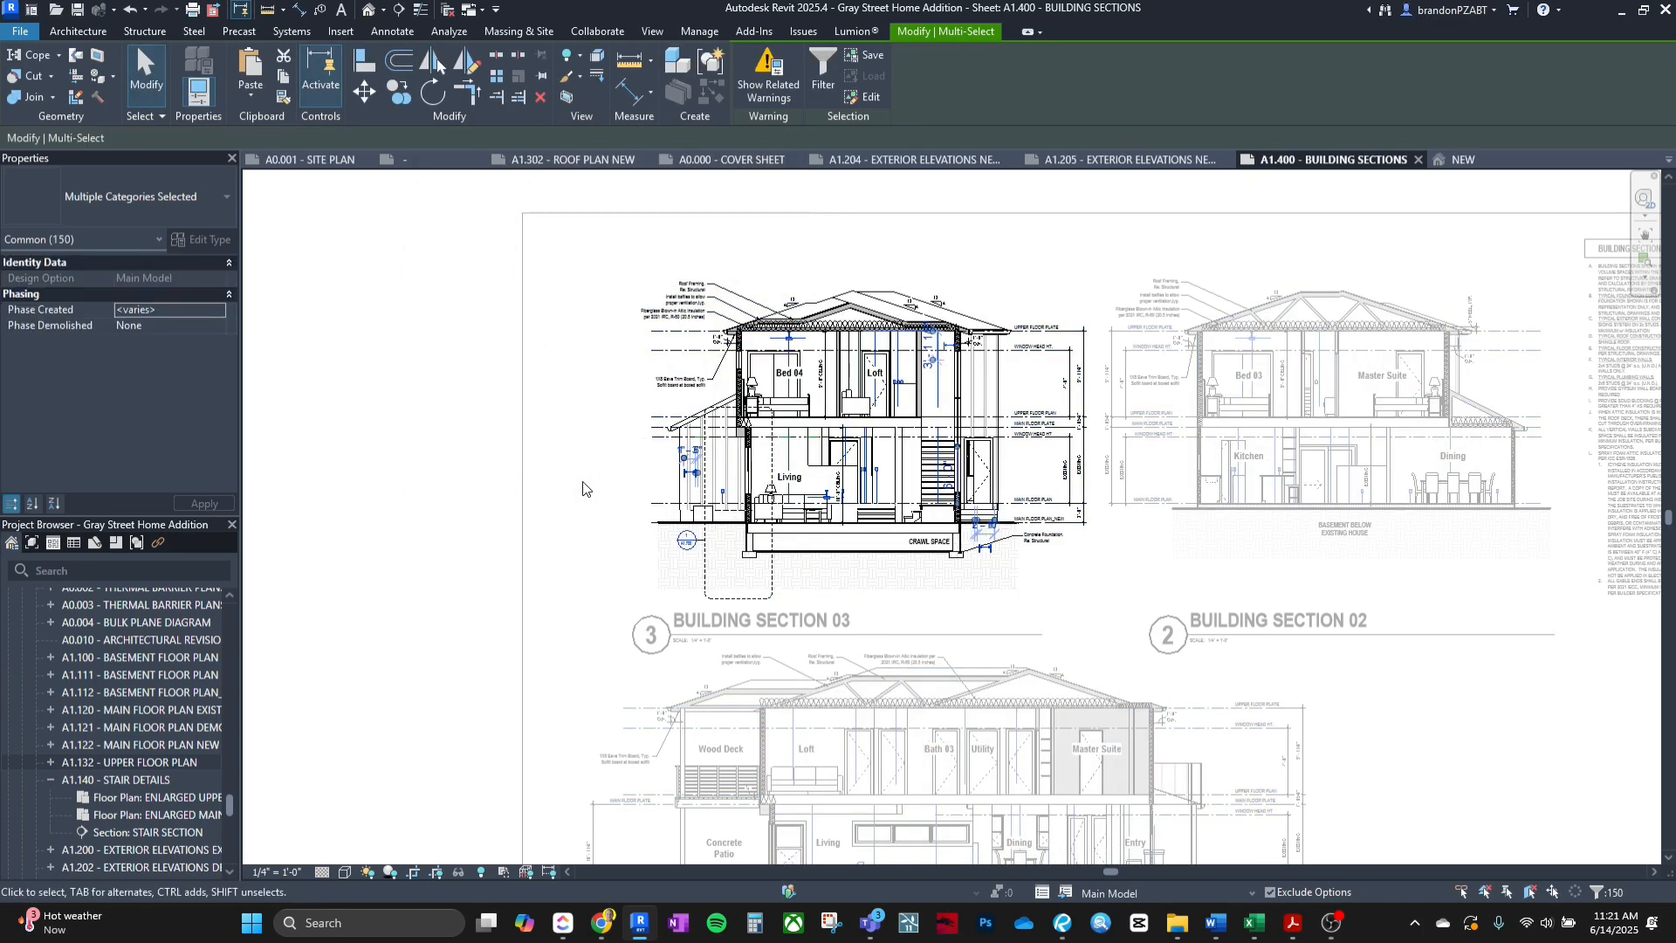
{"action": "left_click", "coordinate": [583, 488]}
Activate Building Section 02, hide its electrical and lighting fixtures, and return to the sheet.
{"action": "double_click", "coordinate": [1228, 438]}
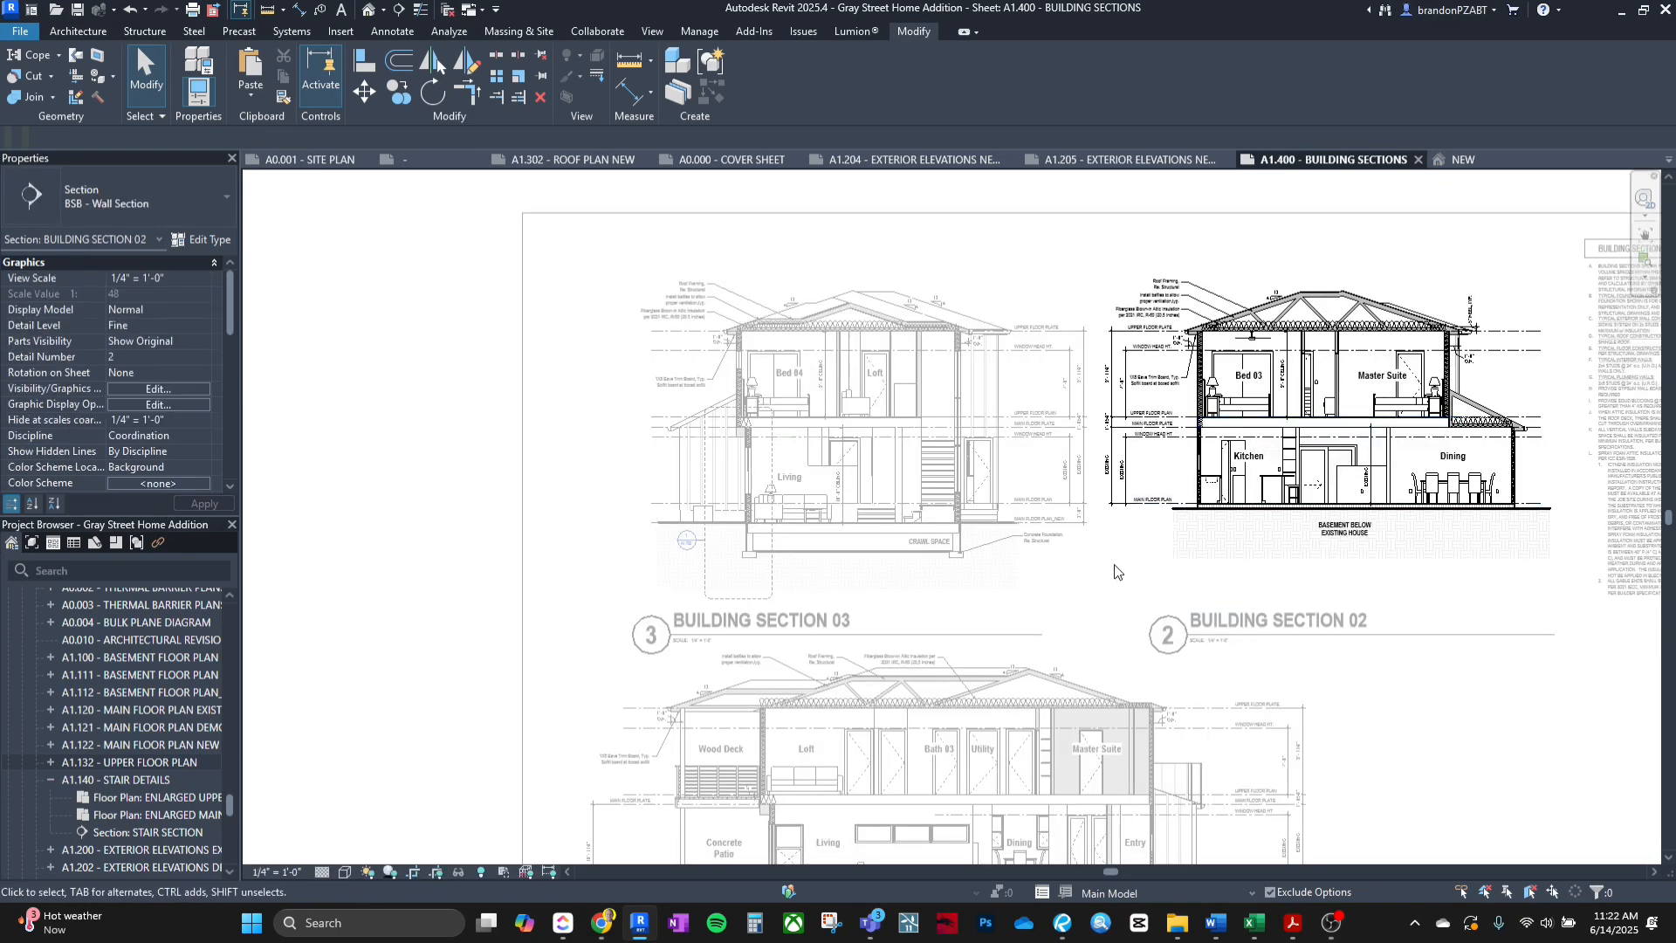
{"action": "left_click_drag", "start_coordinate": [1080, 590], "coordinate": [1563, 246]}
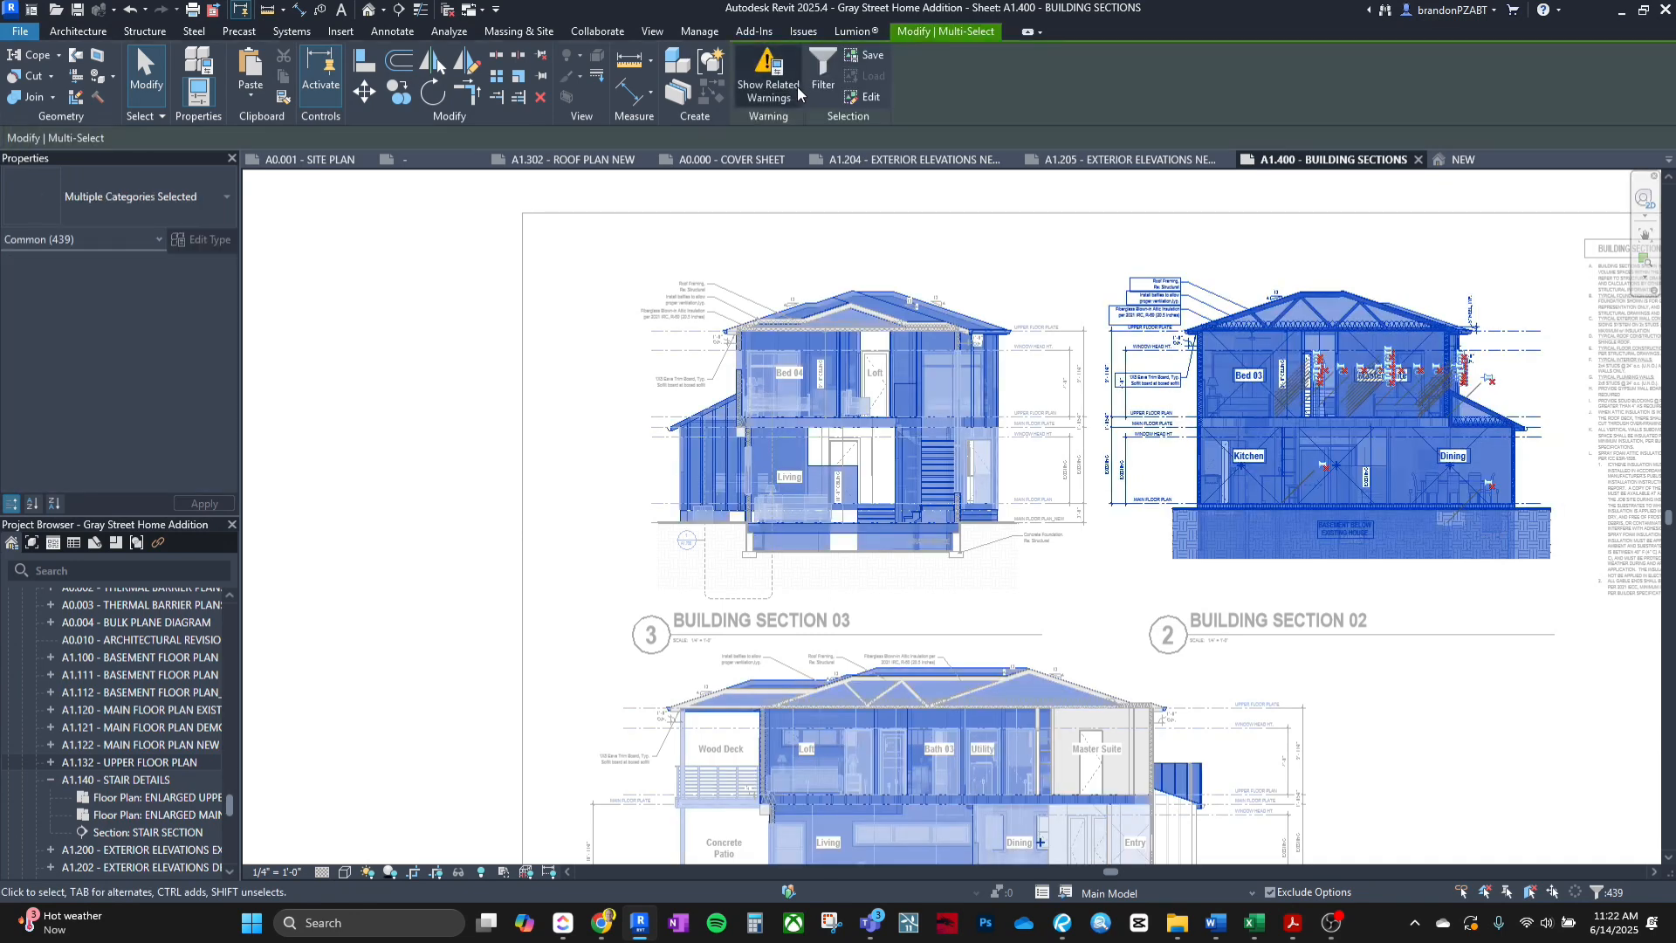
{"action": "left_click", "coordinate": [822, 77]}
{"action": "left_click", "coordinate": [769, 229]}
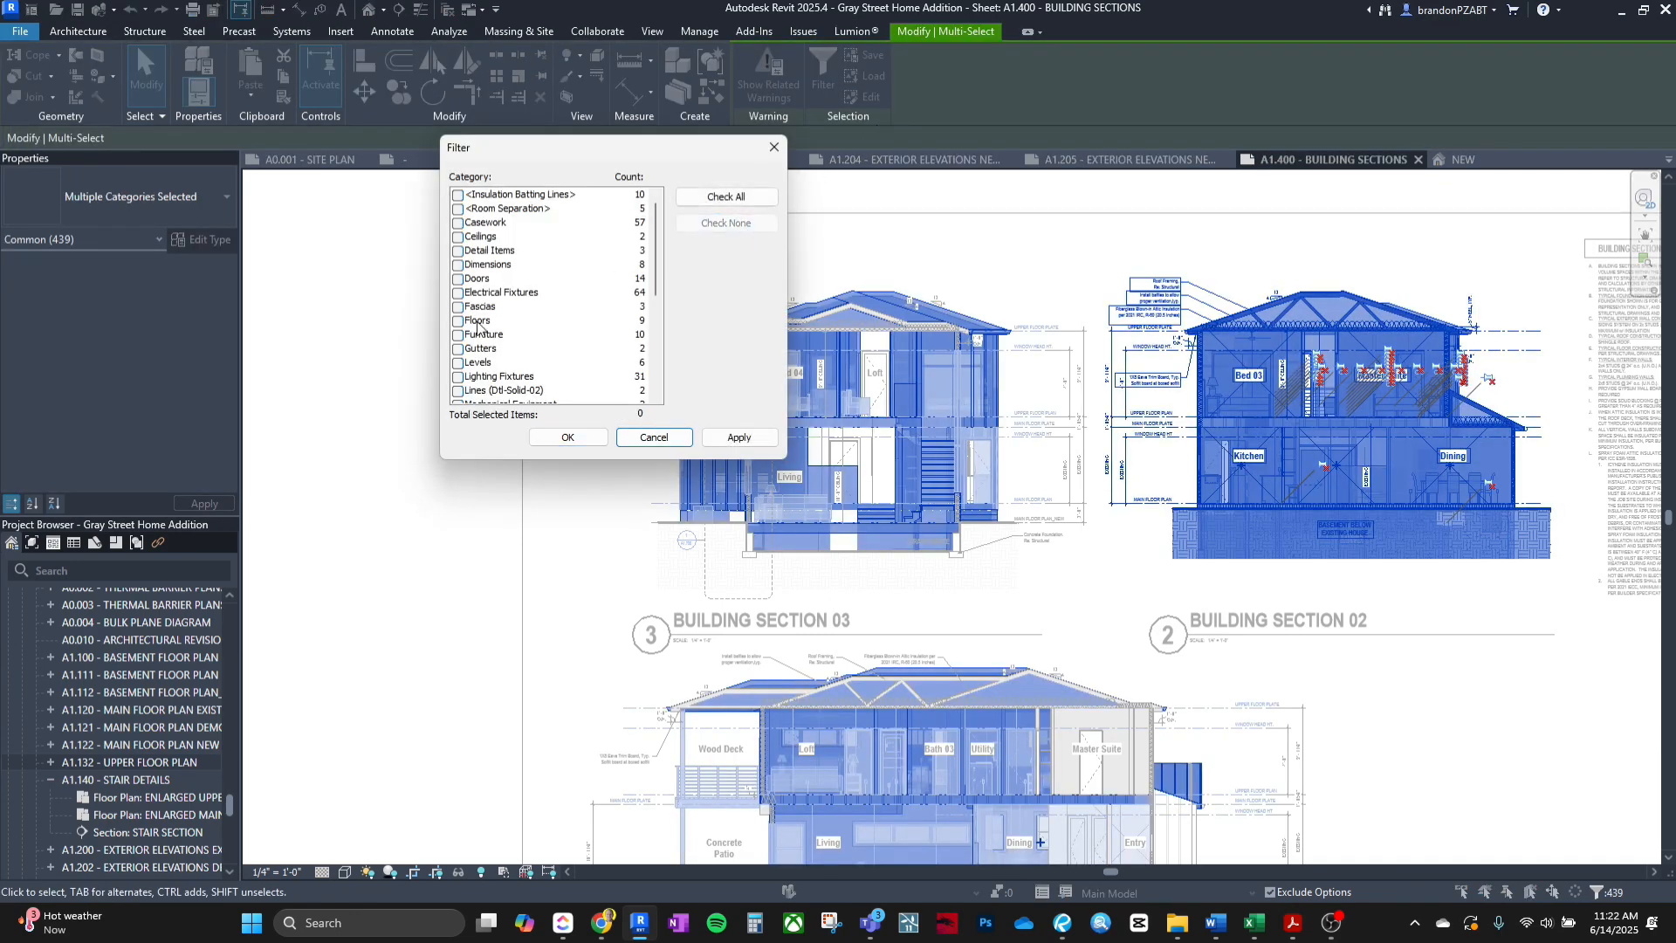
{"action": "left_click", "coordinate": [457, 295]}
{"action": "scroll", "coordinate": [497, 323], "scroll_direction": "down", "scroll_amount": 2}
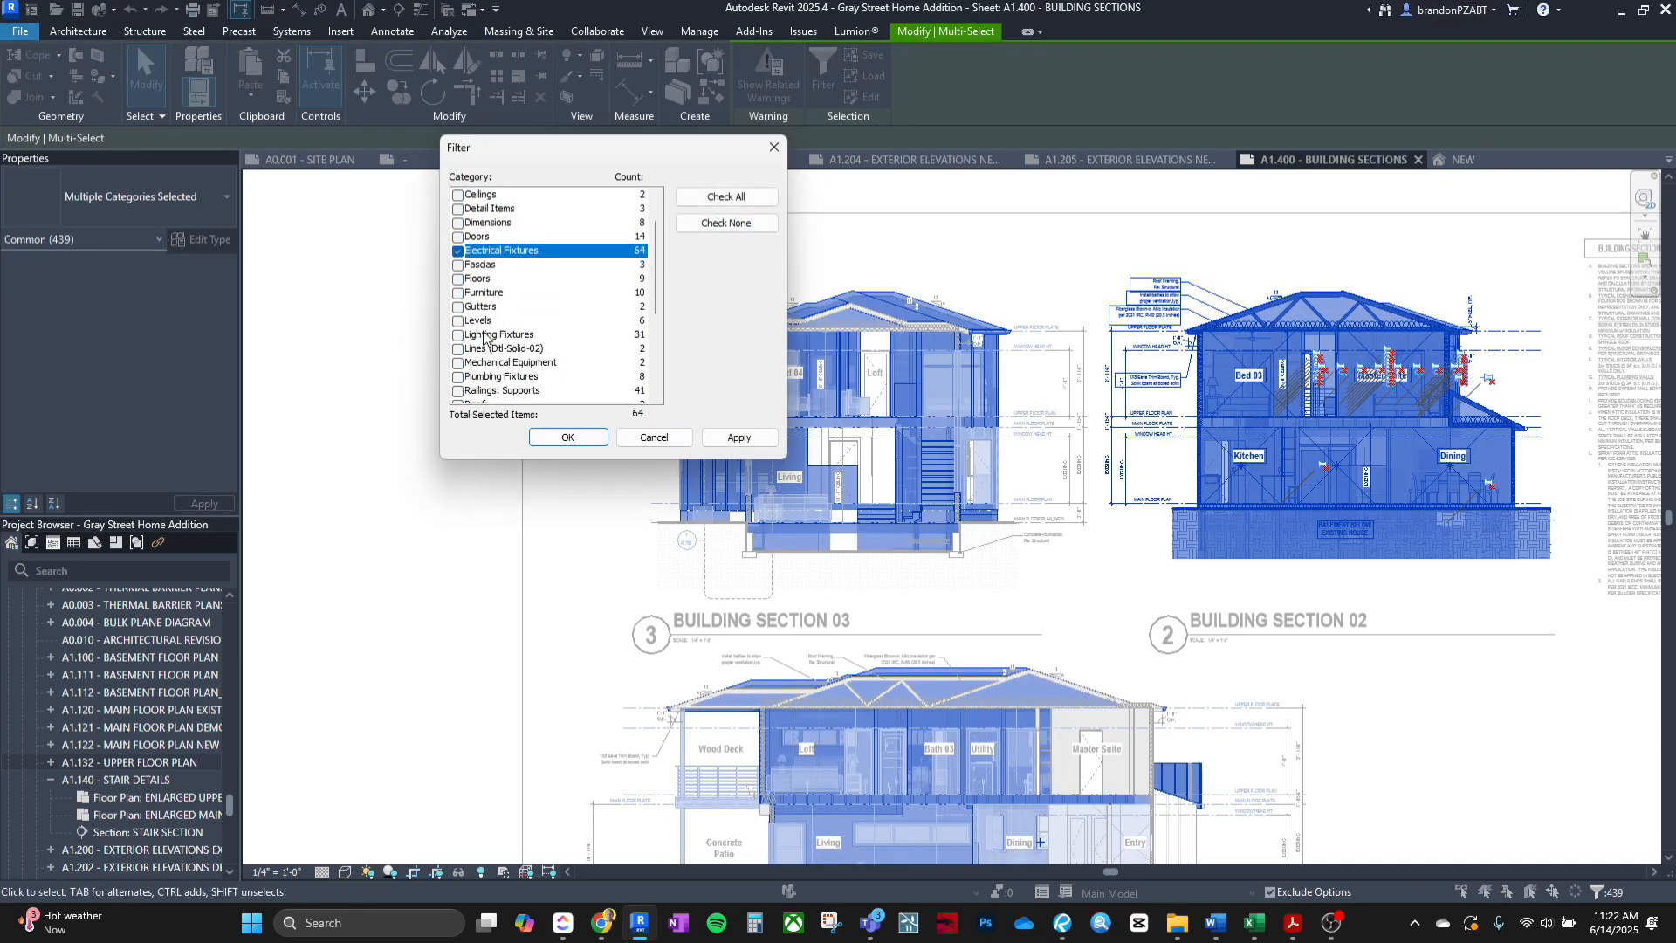
{"action": "left_click", "coordinate": [458, 294]}
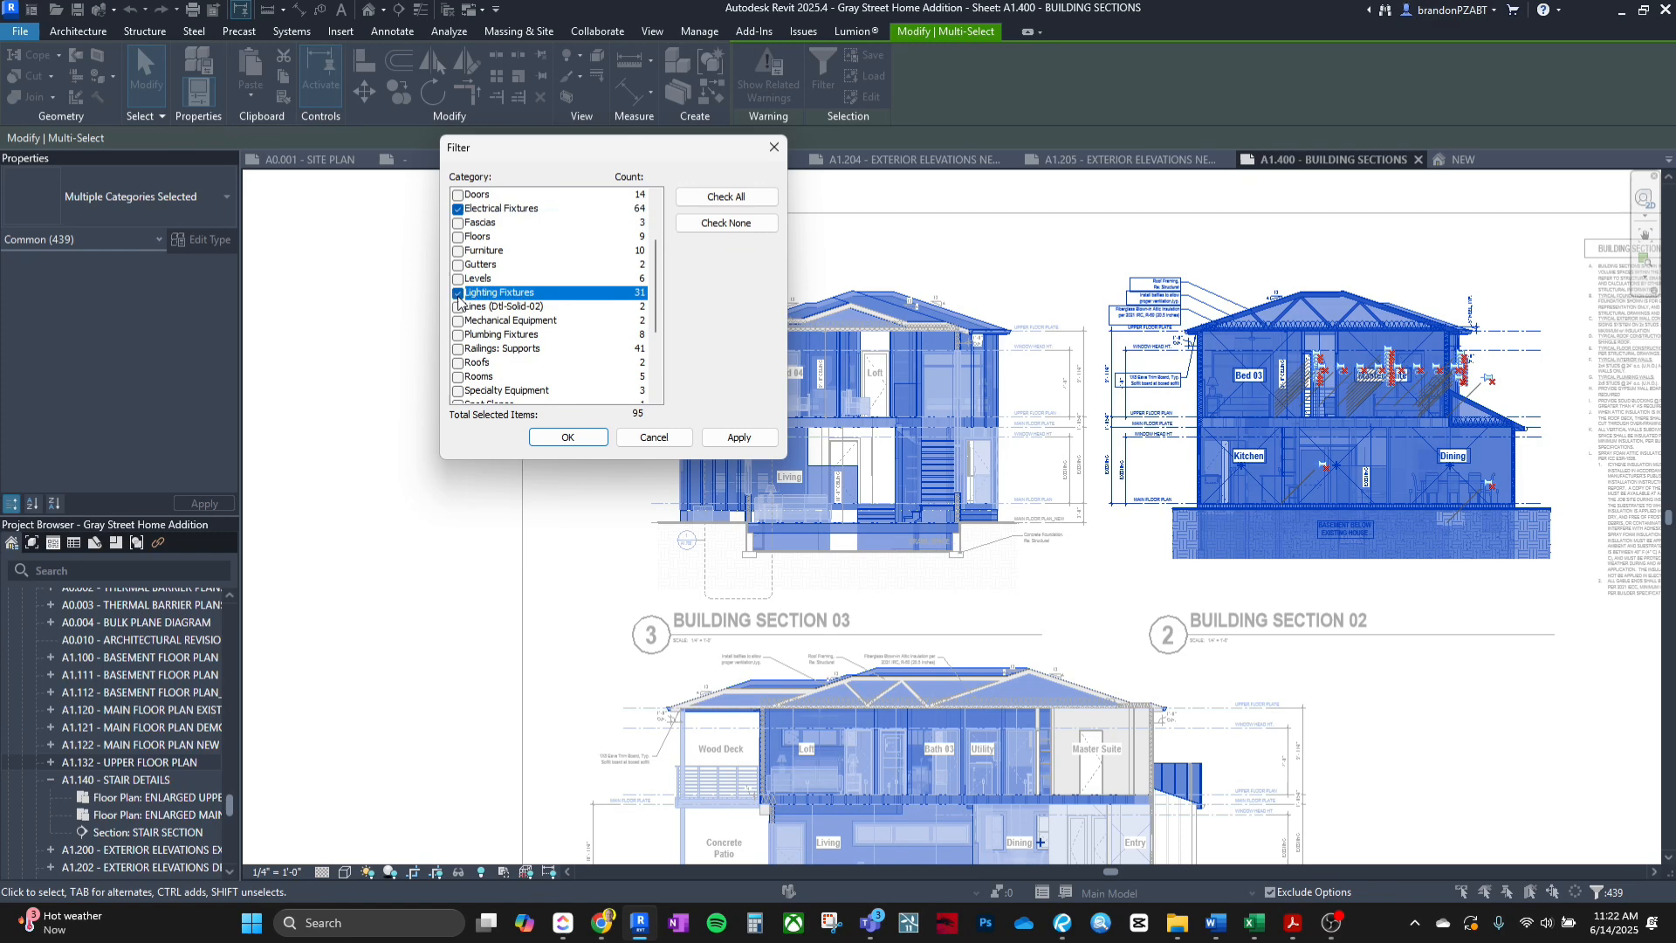
{"action": "left_click", "coordinate": [567, 438]}
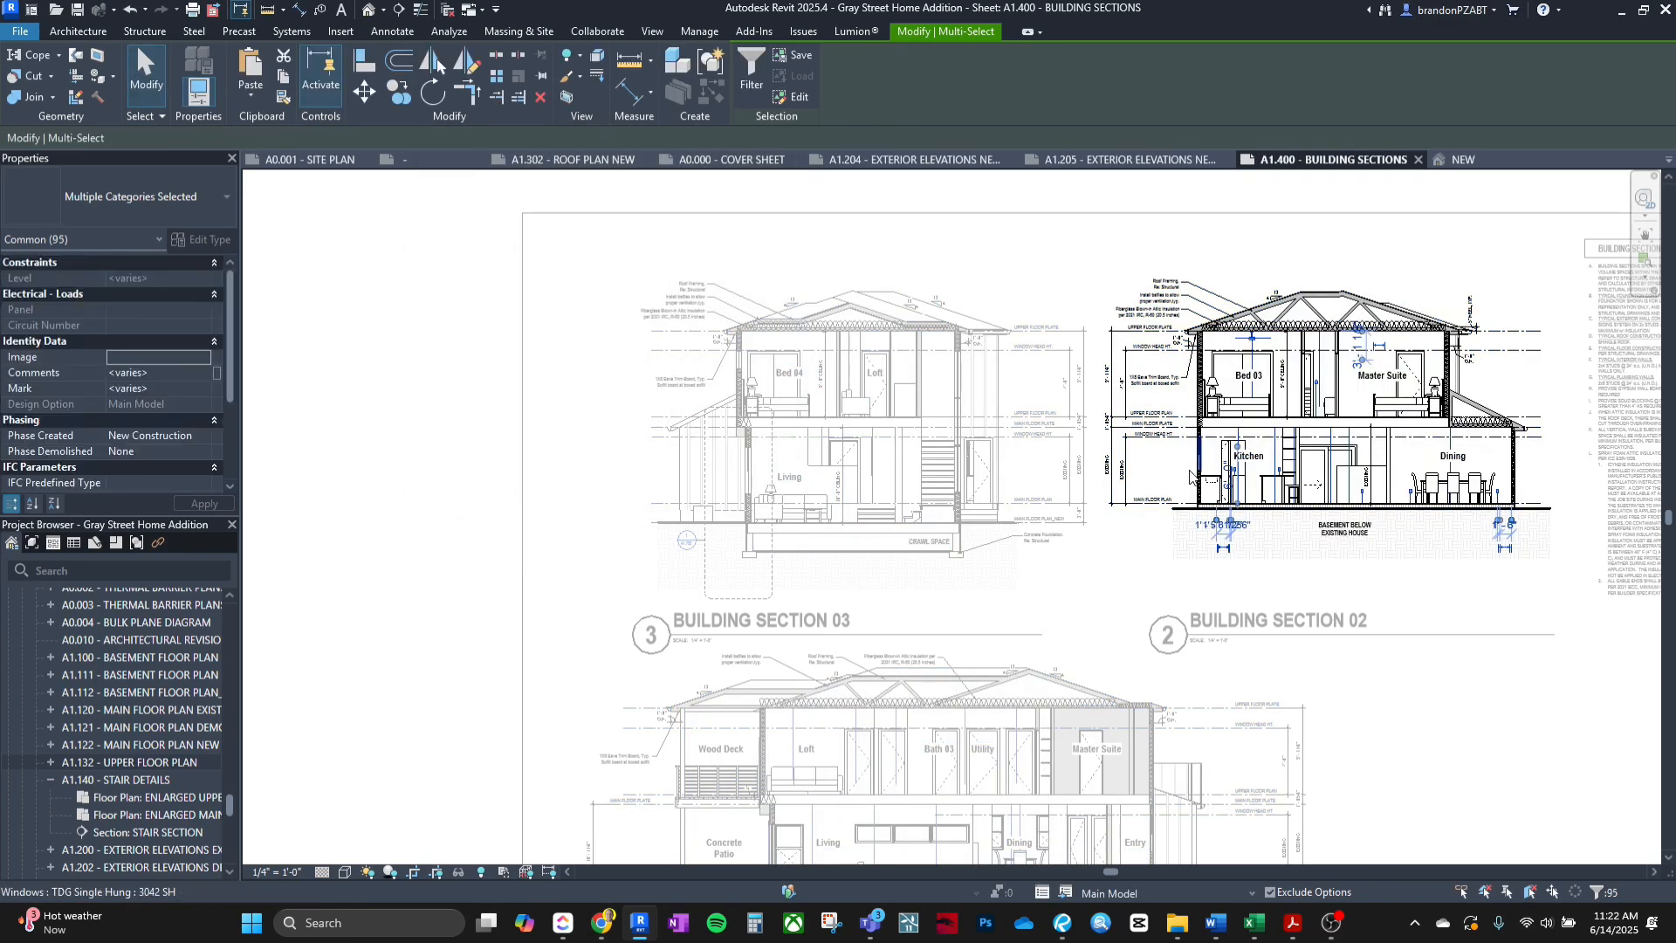
{"action": "key", "text": "Escape"}
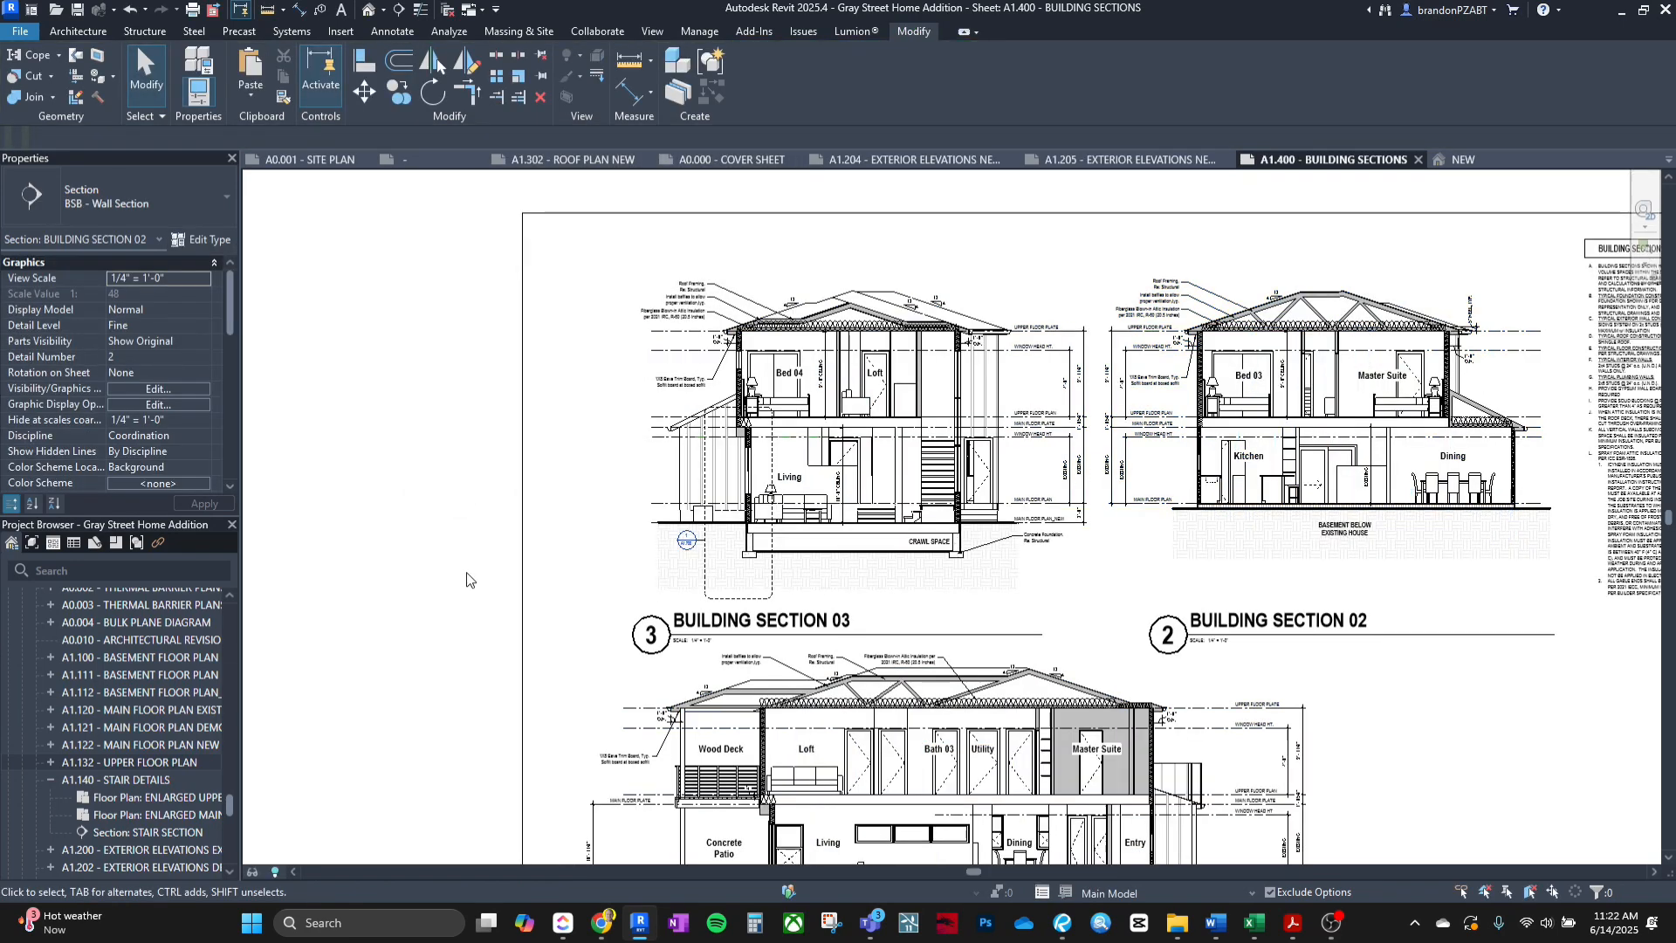
{"action": "left_click", "coordinate": [467, 579]}
Activate Building Section 01, filter its contents to electrical and lighting fixtures, hide them, and return to the sheet.
{"action": "middle_click_drag", "start_coordinate": [850, 801], "coordinate": [839, 614]}
{"action": "left_click_drag", "start_coordinate": [394, 833], "coordinate": [1400, 448]}
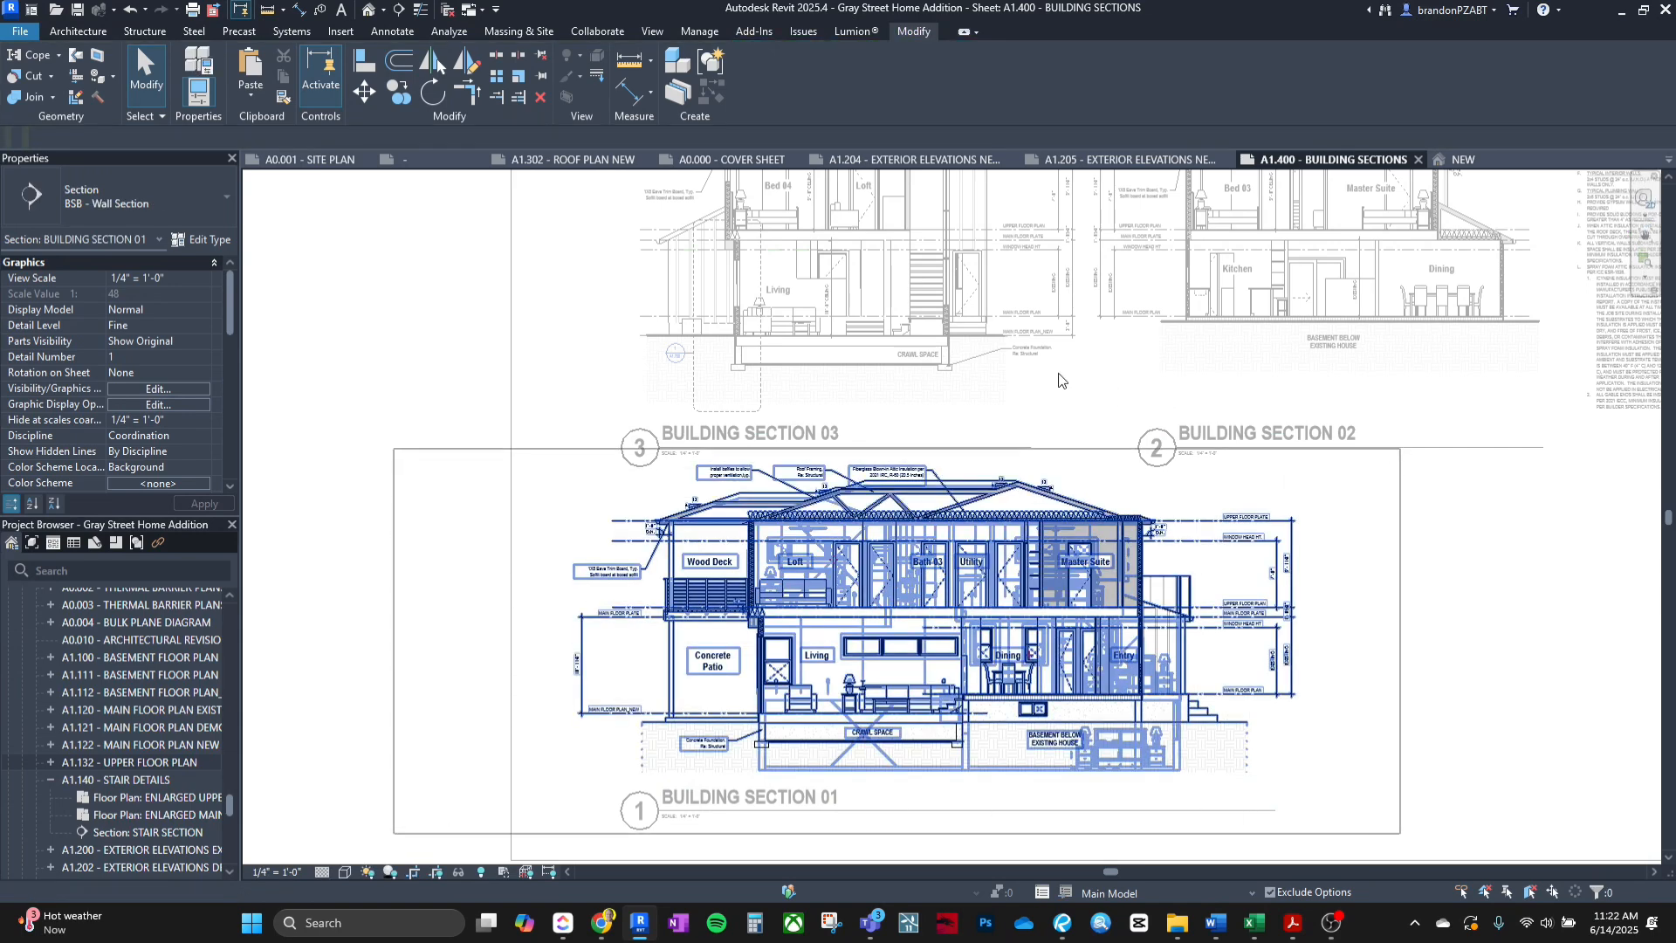
{"action": "left_click_drag", "start_coordinate": [914, 264], "coordinate": [810, 161]}
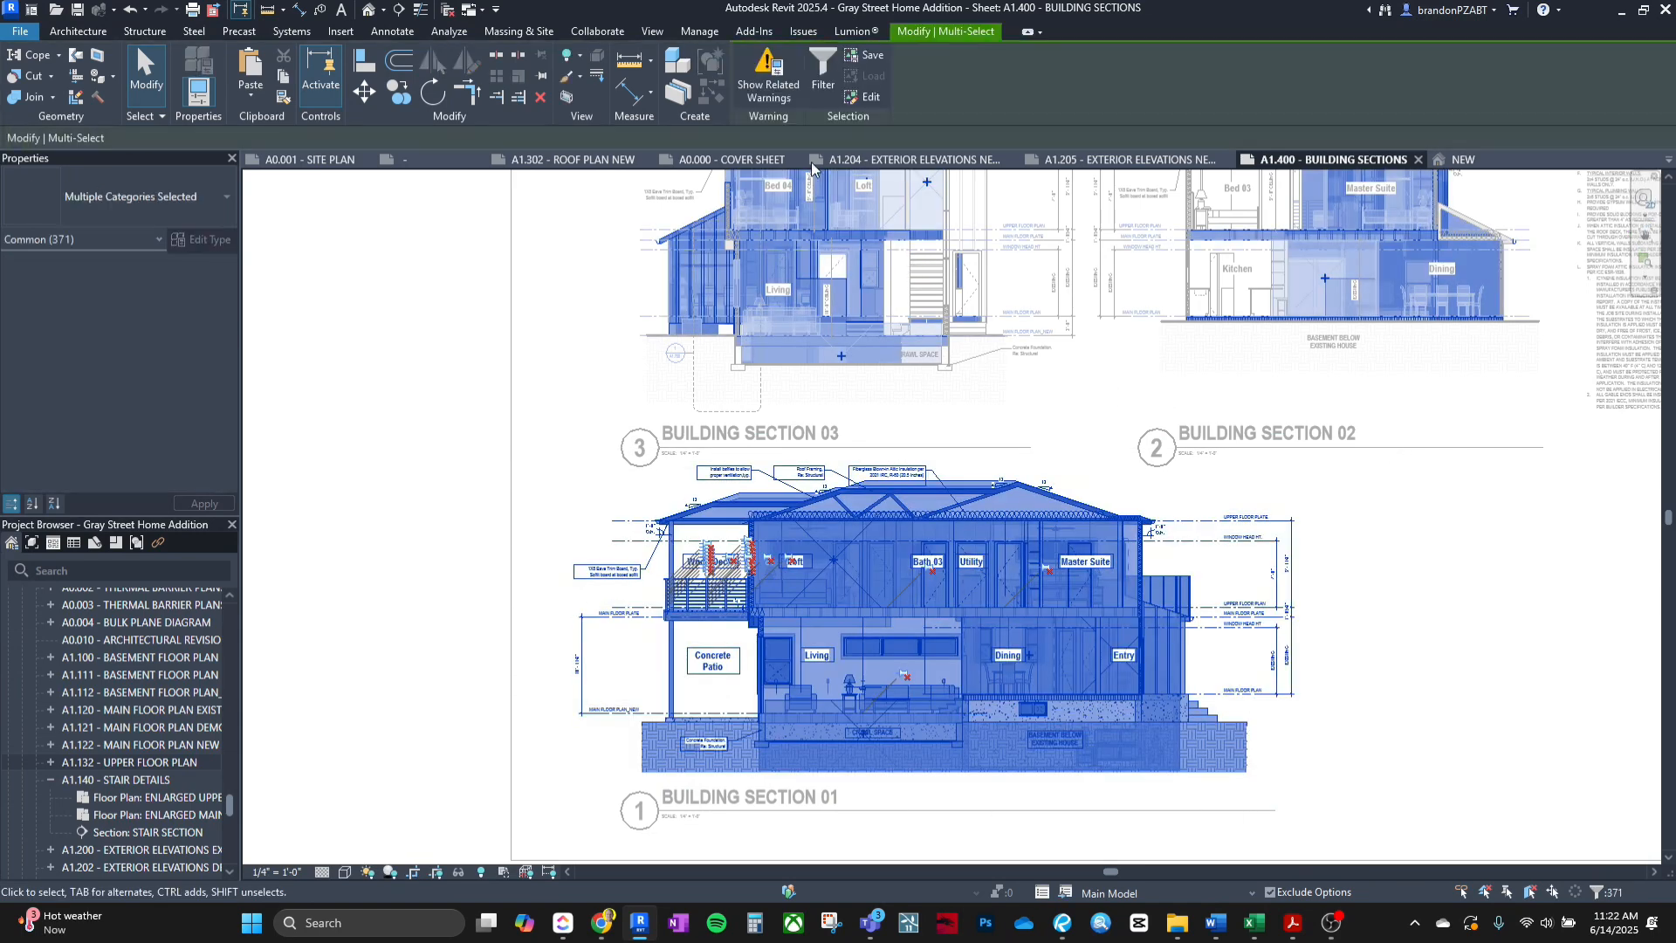
{"action": "left_click", "coordinate": [822, 78]}
{"action": "left_click", "coordinate": [728, 225]}
{"action": "left_click", "coordinate": [459, 295]}
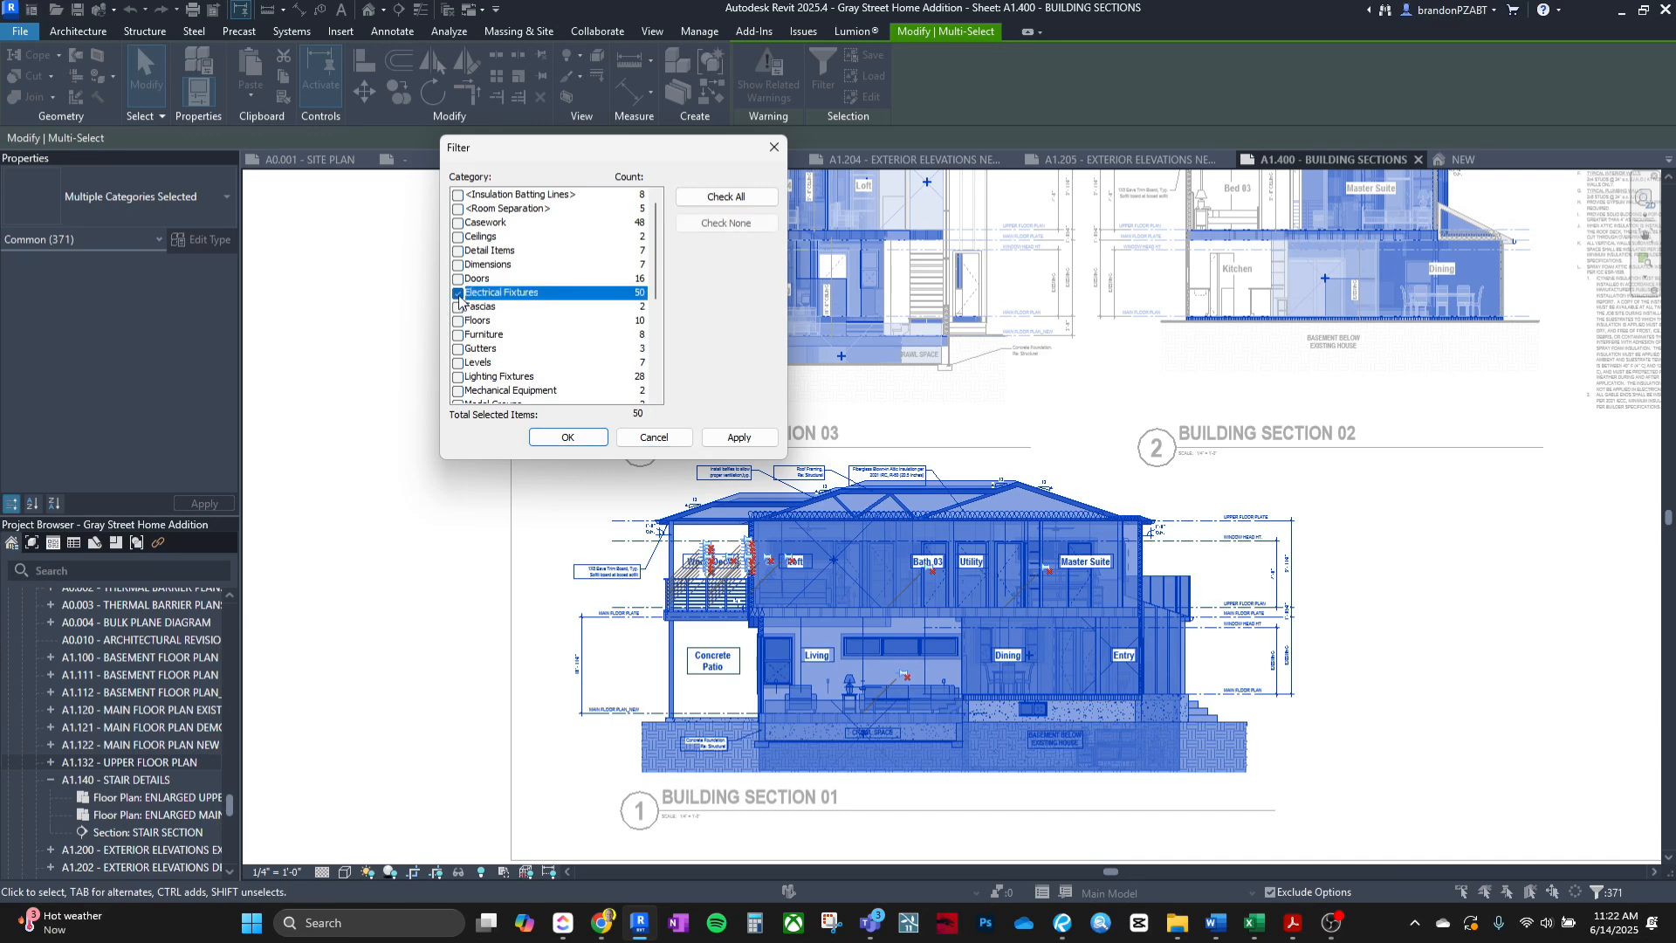
{"action": "left_click", "coordinate": [458, 378]}
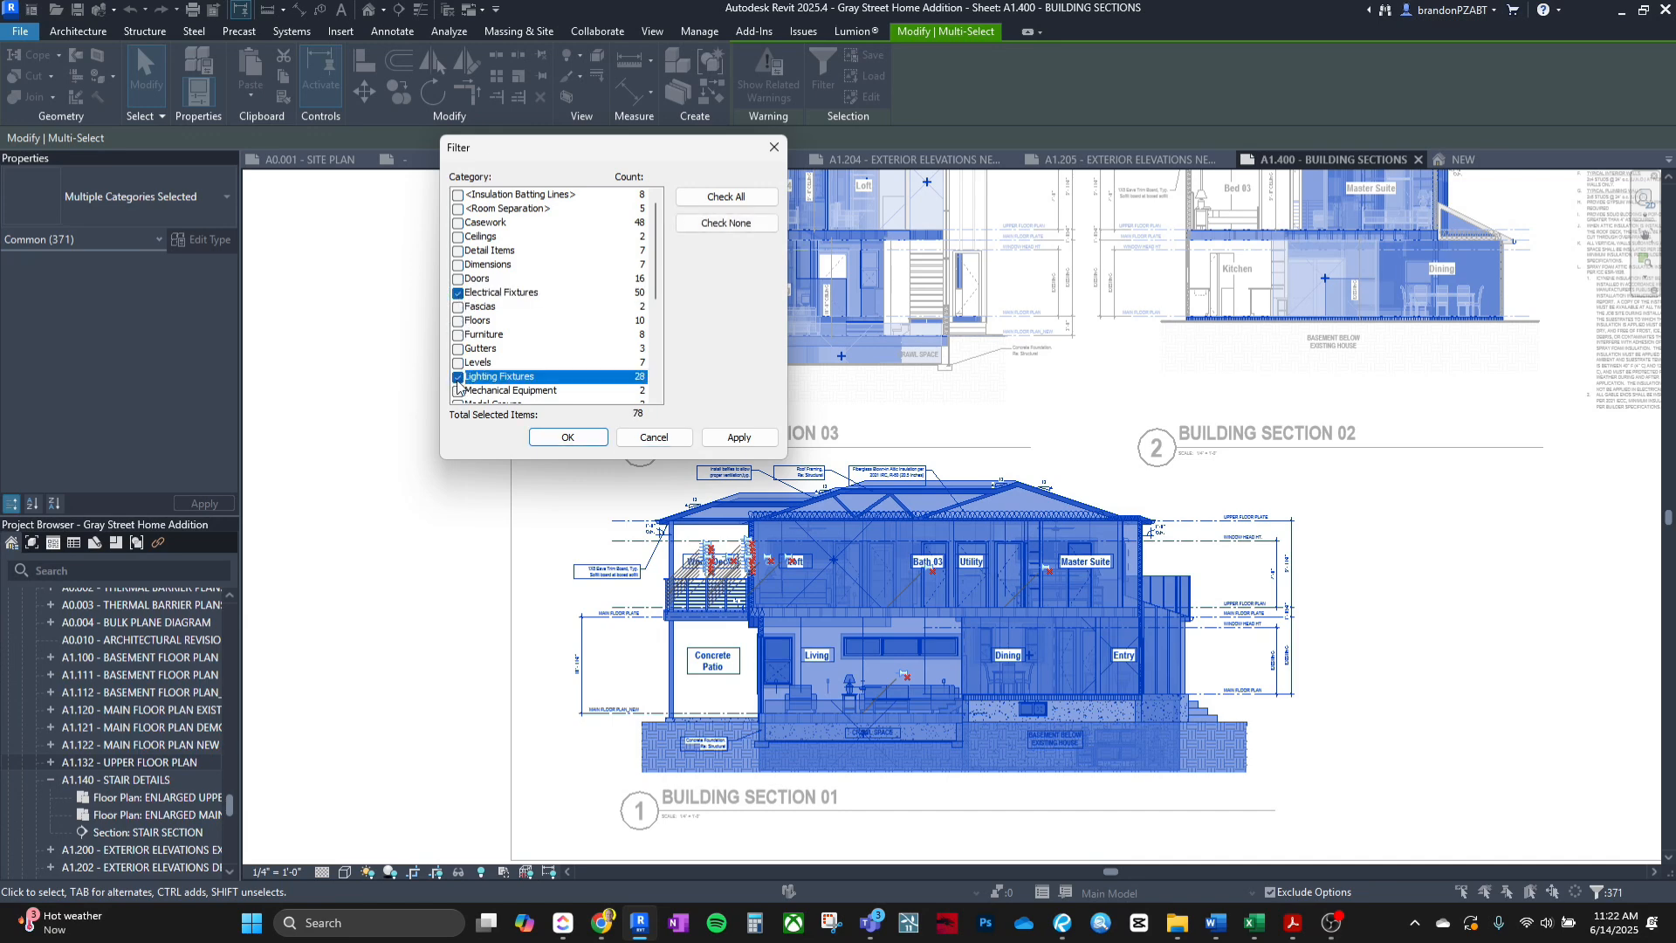
{"action": "left_click", "coordinate": [566, 438]}
{"action": "left_click", "coordinate": [392, 525]}
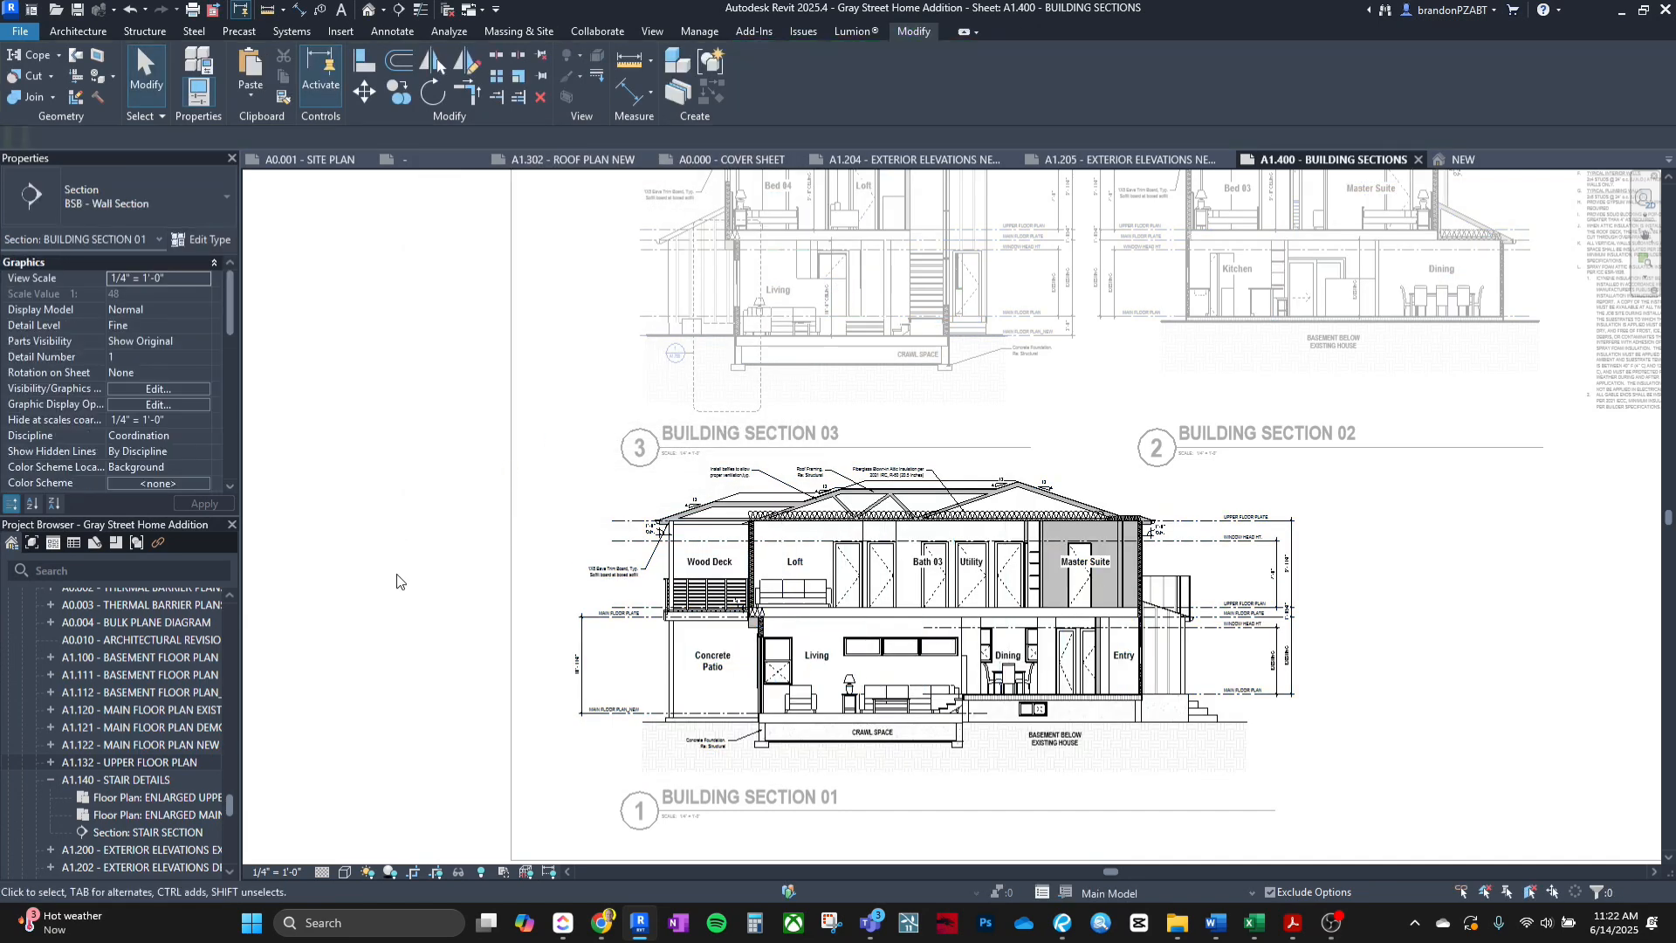
{"action": "double_click", "coordinate": [397, 580]}
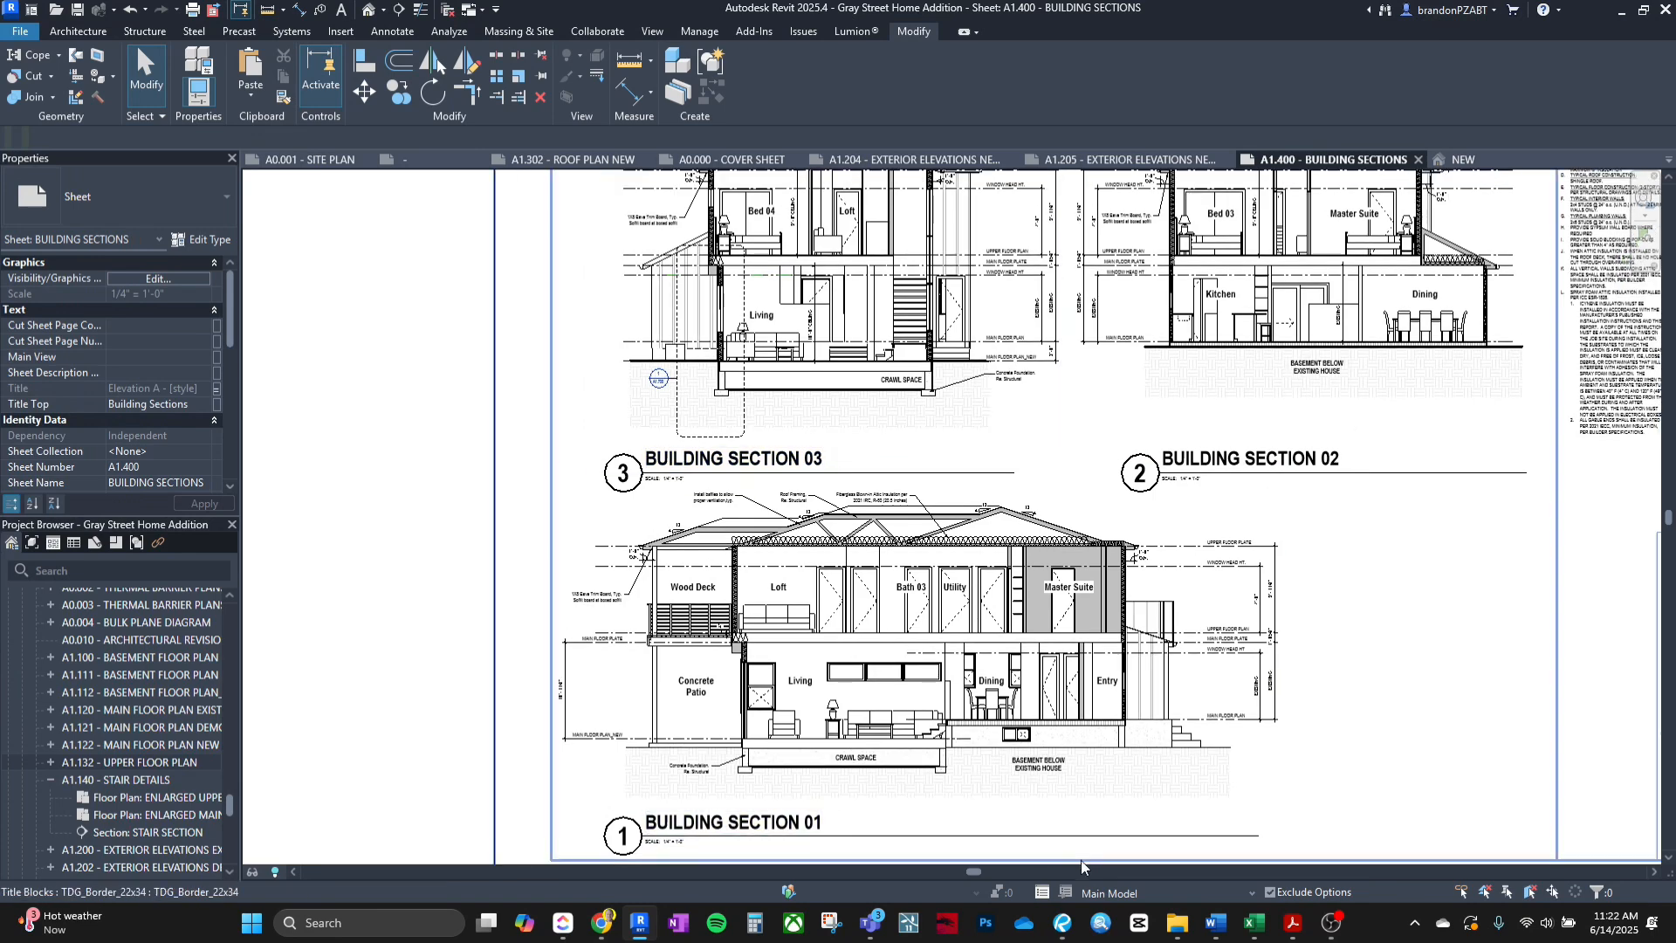
Switch to Bluebeam Revu to check the living room and crawl space in the PDF's Building Section 03, then return to Revit.
{"action": "left_click", "coordinate": [1062, 923]}
{"action": "scroll", "coordinate": [916, 463], "scroll_direction": "down", "scroll_amount": 2}
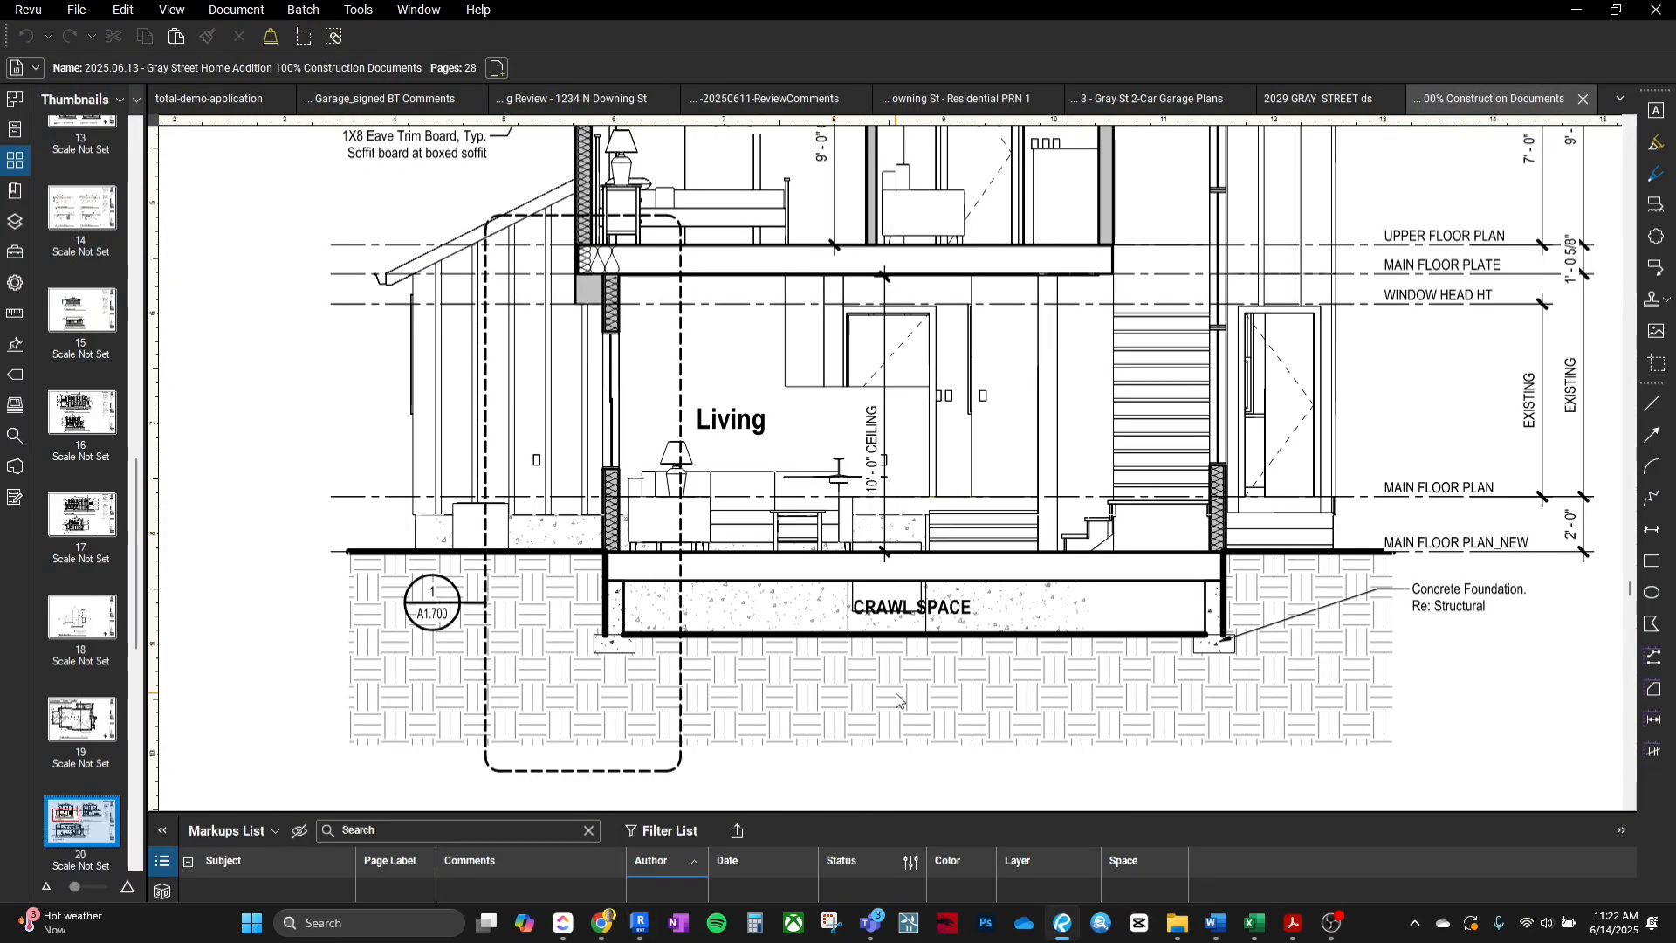
{"action": "left_click", "coordinate": [1048, 932]}
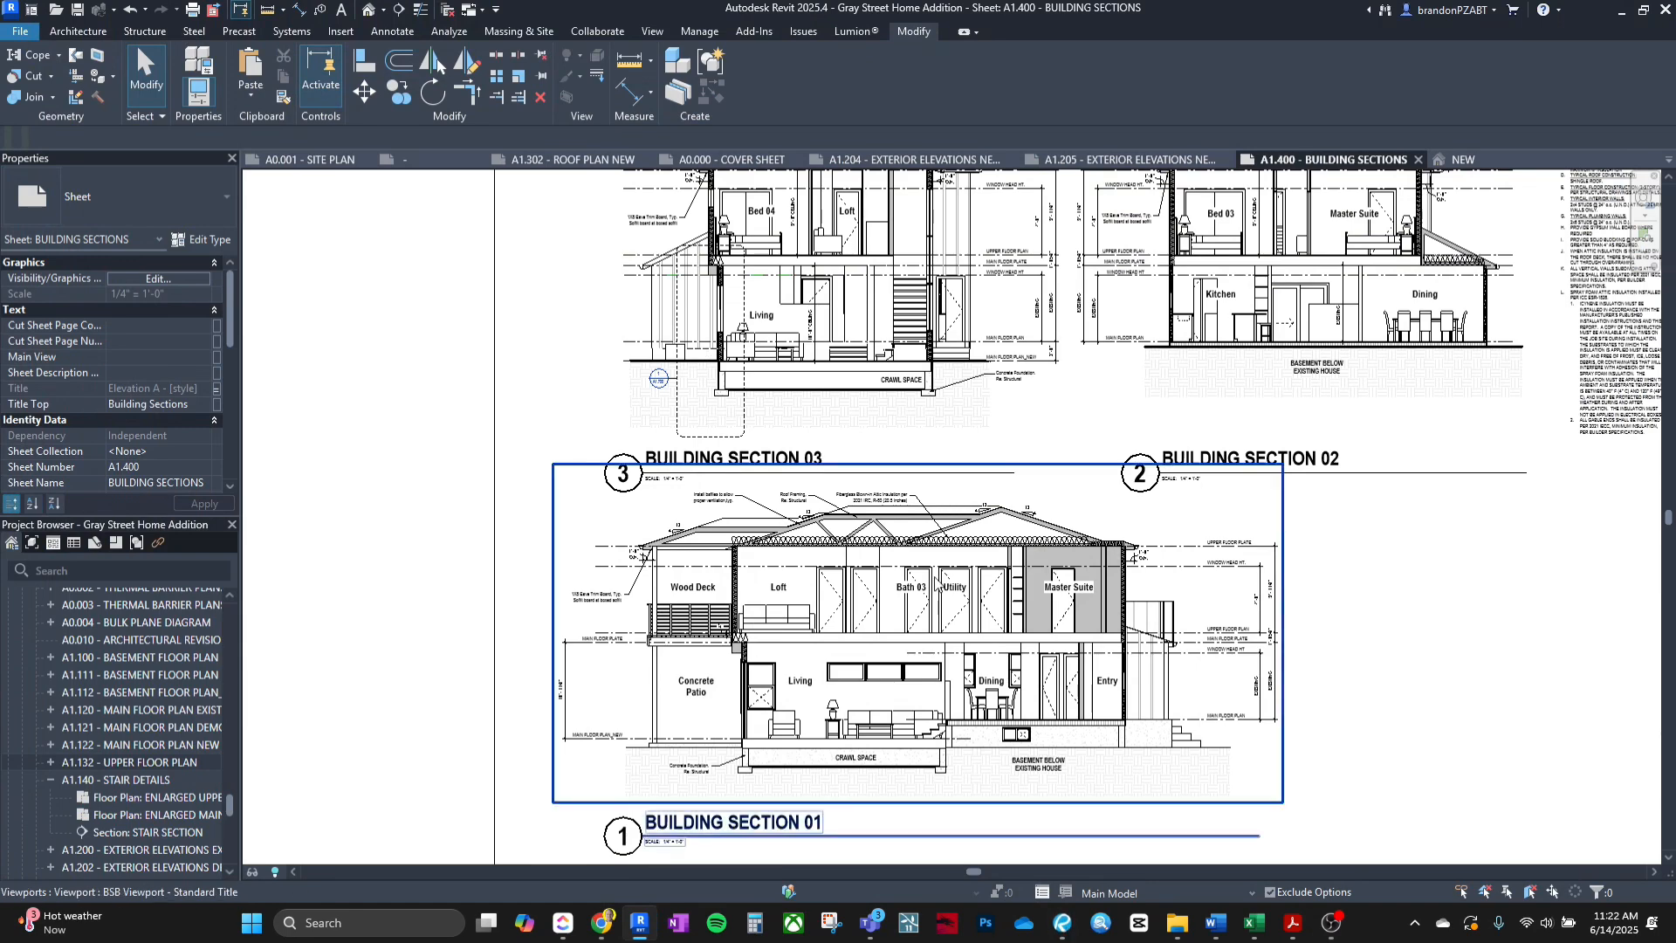
Activate Building Section 03 and use Linework with By Category to restore the hidden edge above the low stair run.
{"action": "middle_click_drag", "start_coordinate": [756, 301], "coordinate": [752, 419]}
{"action": "scroll", "coordinate": [752, 419], "scroll_direction": "up", "scroll_amount": 5}
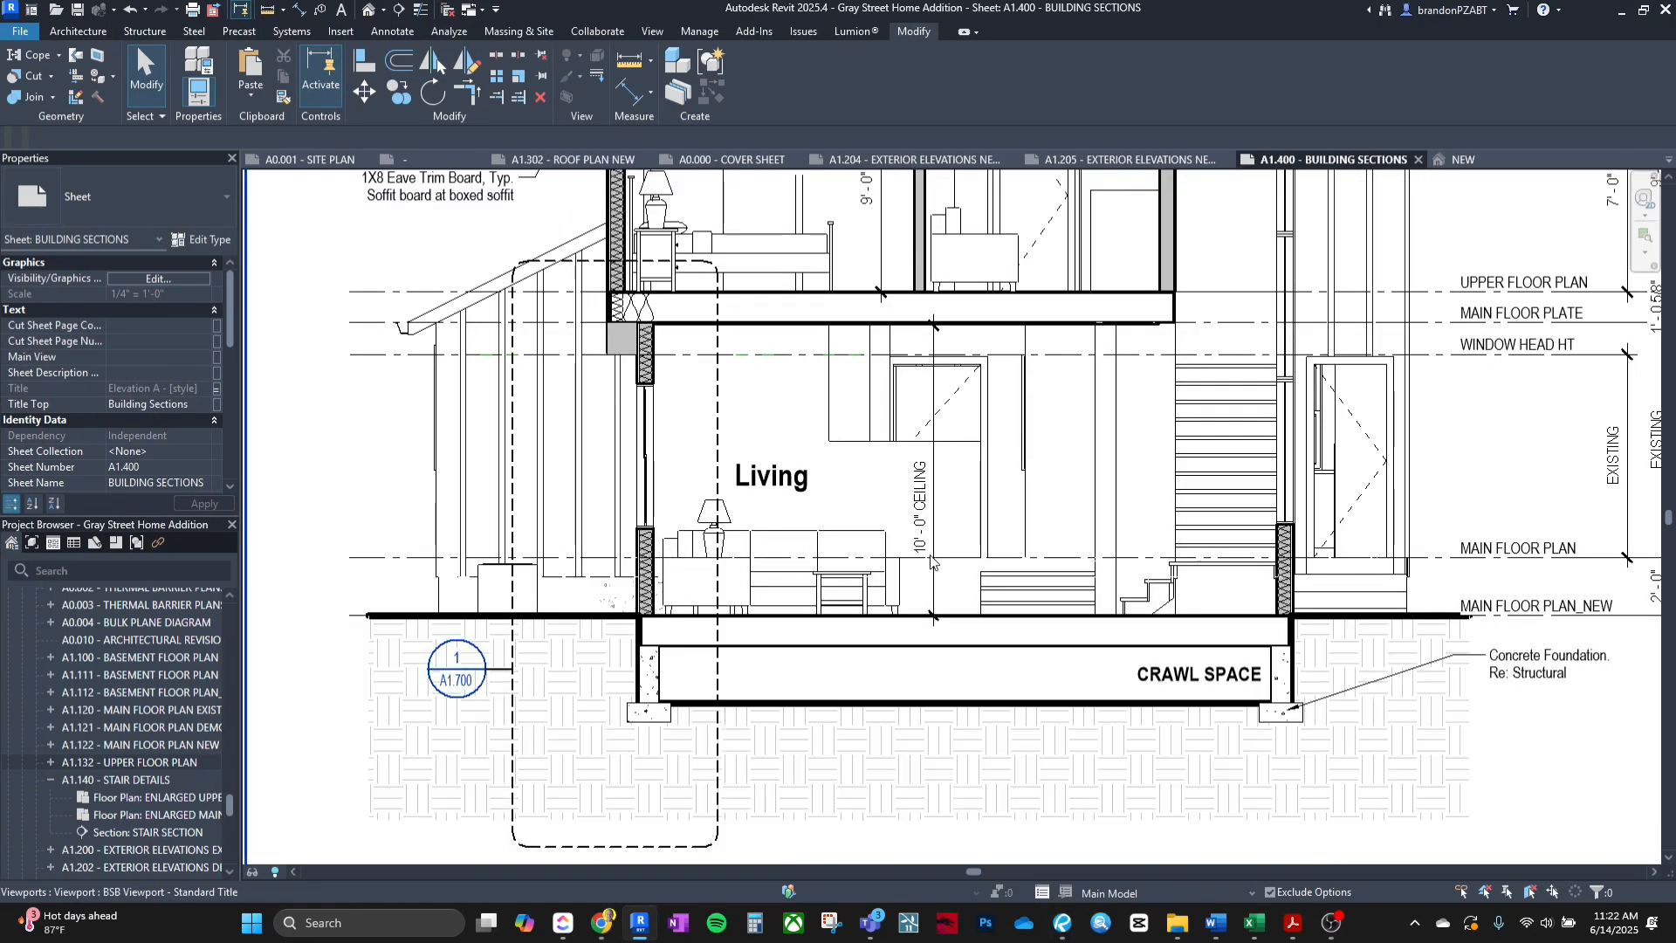
{"action": "scroll", "coordinate": [965, 588], "scroll_direction": "up", "scroll_amount": 3}
{"action": "left_click", "coordinate": [973, 565]}
{"action": "double_click", "coordinate": [973, 566]}
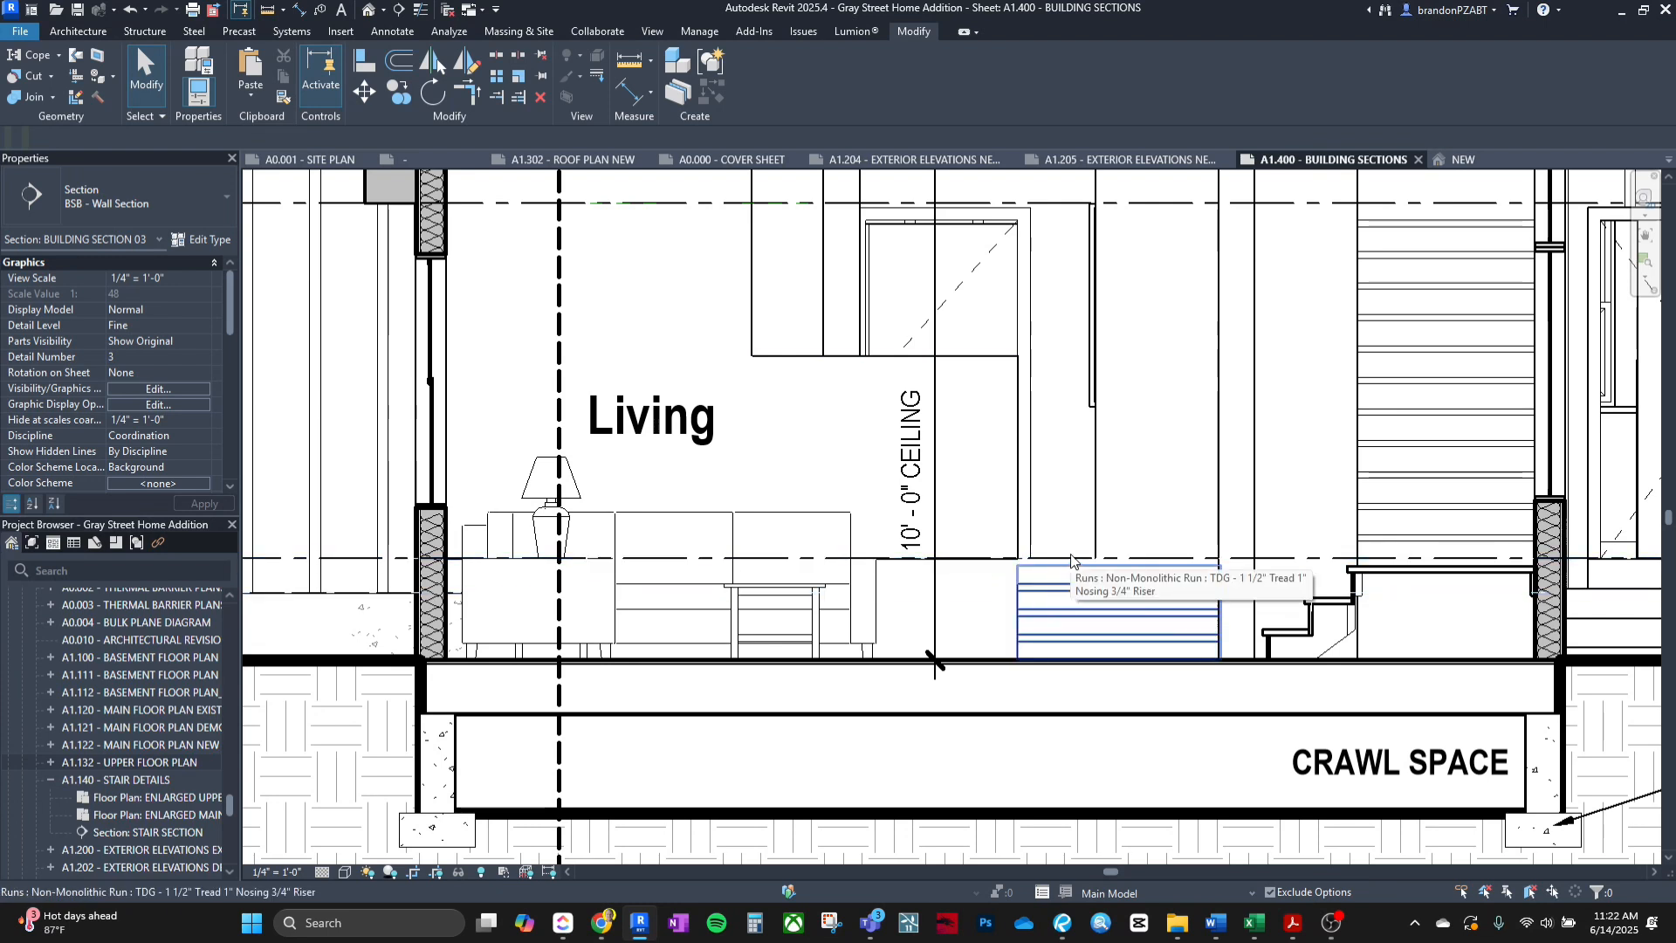
{"action": "key", "text": "l"}
{"action": "key", "text": "w"}
{"action": "left_click", "coordinate": [851, 83]}
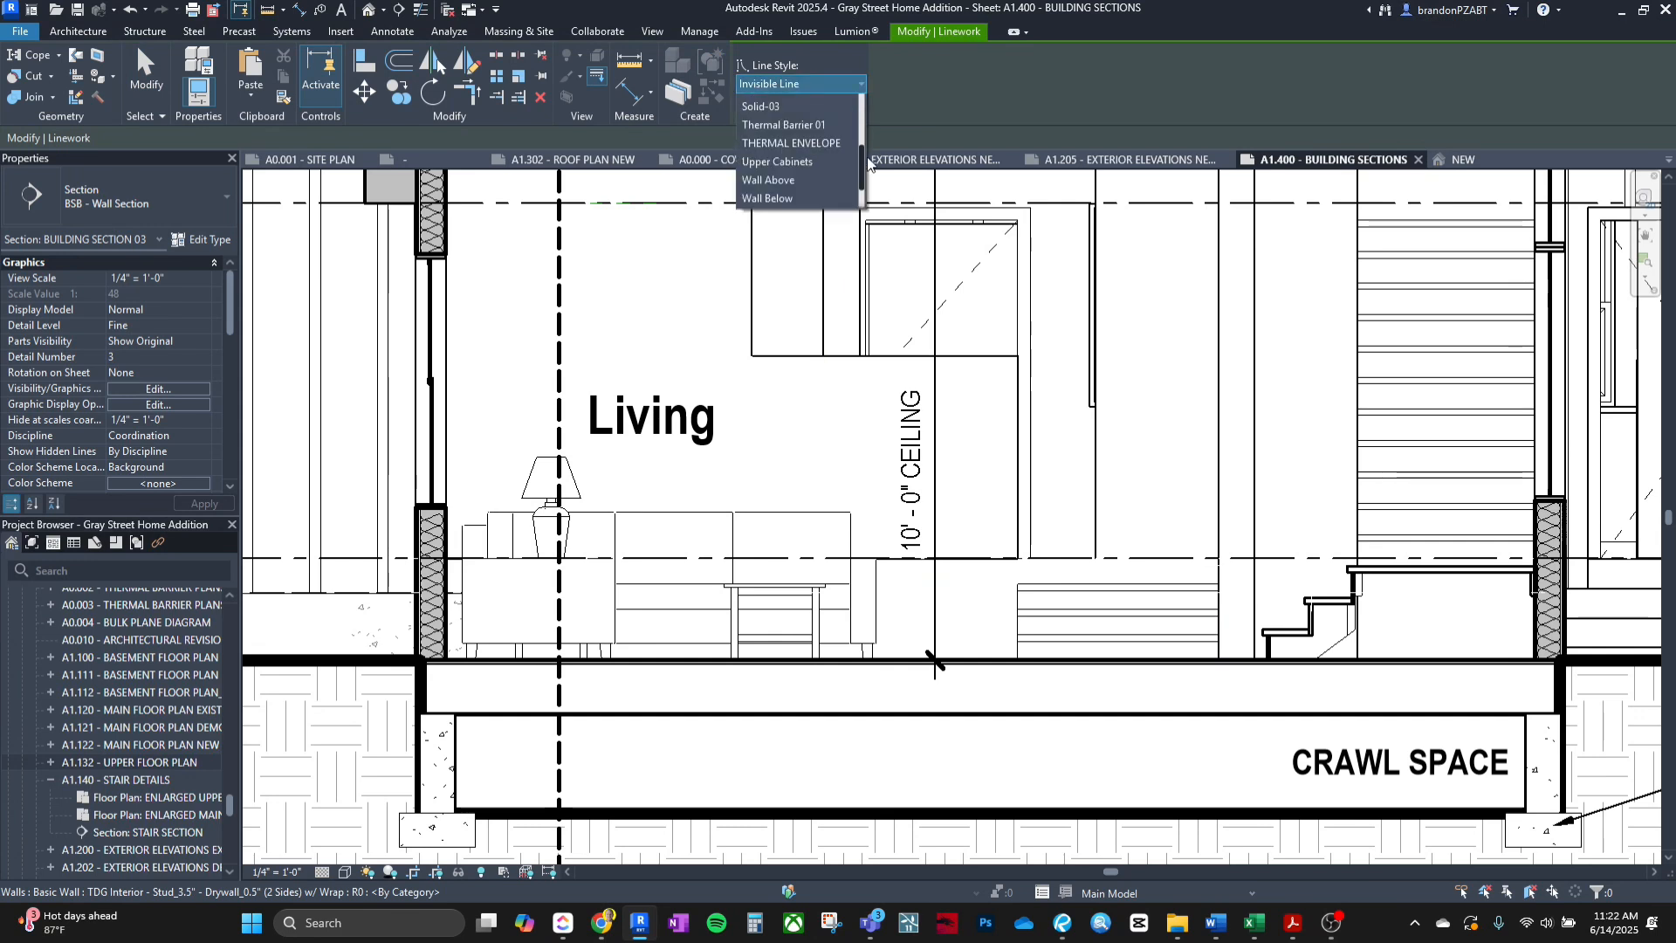
{"action": "left_click_drag", "start_coordinate": [863, 358], "coordinate": [869, 94]}
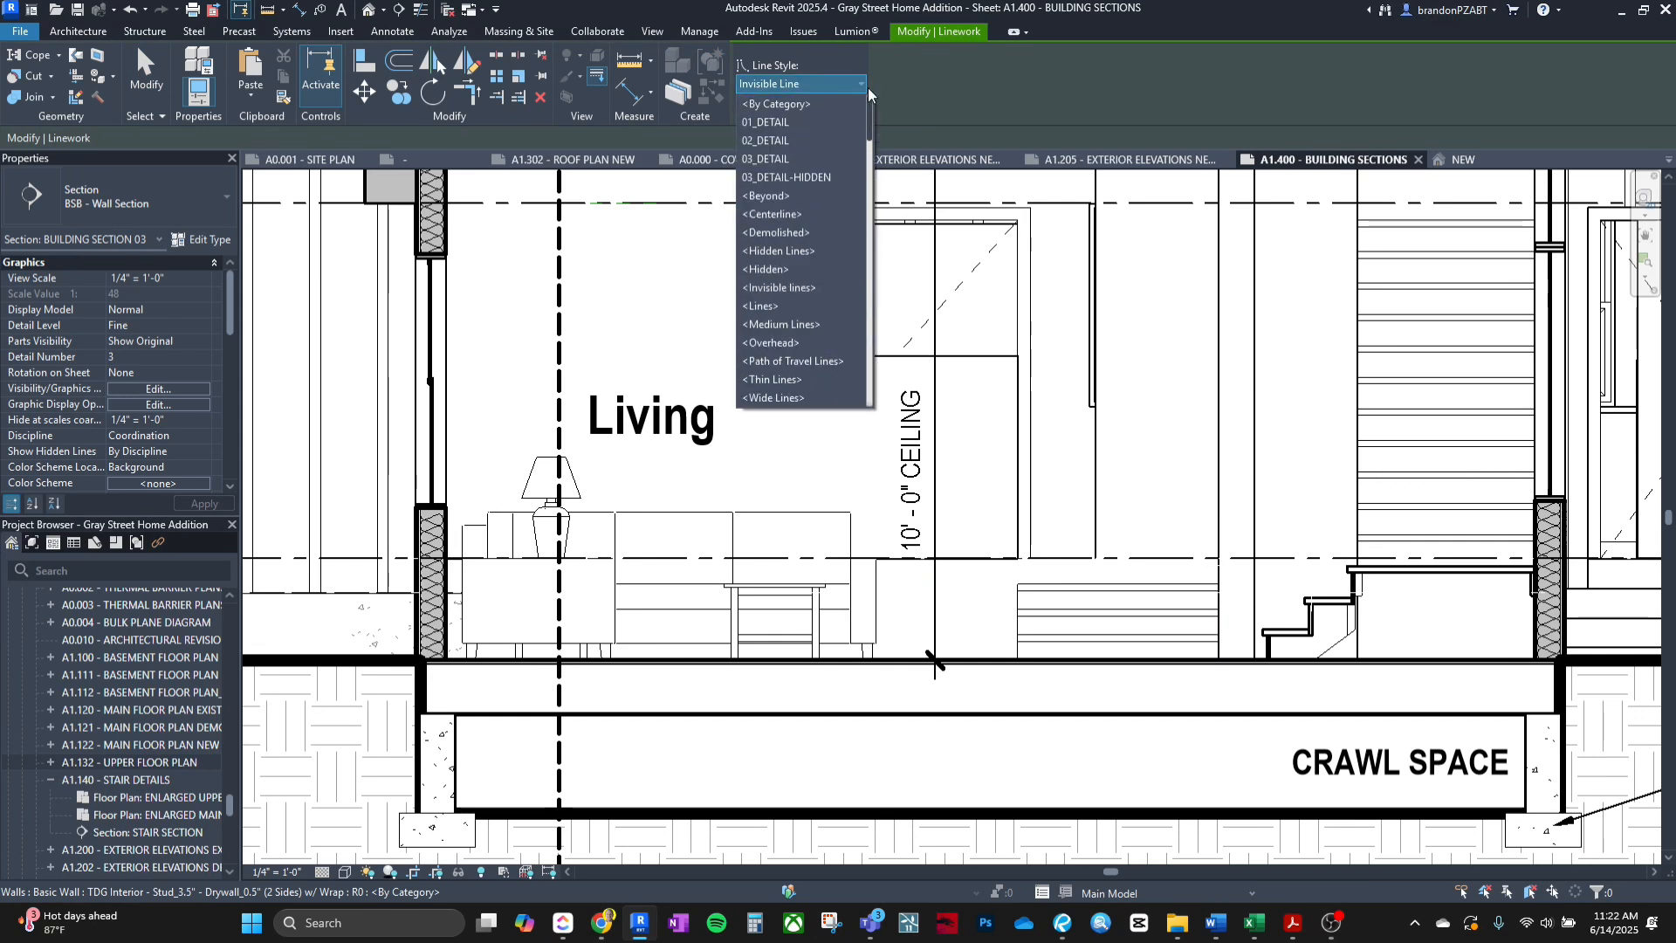
{"action": "left_click", "coordinate": [796, 102]}
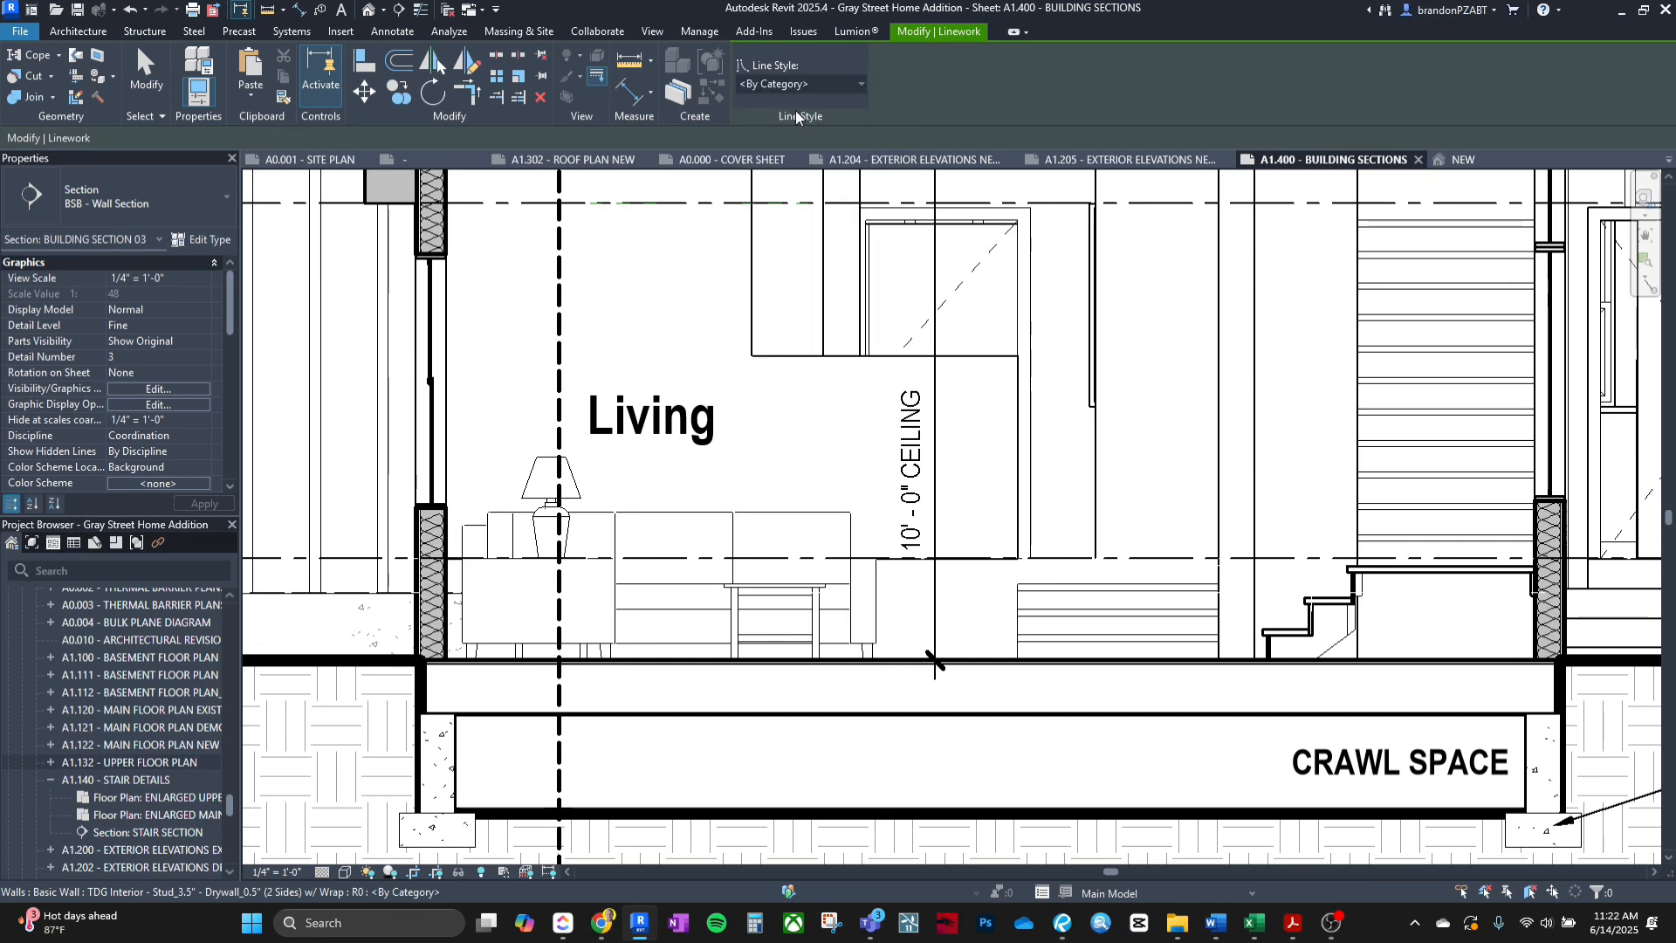
{"action": "left_click", "coordinate": [1160, 556]}
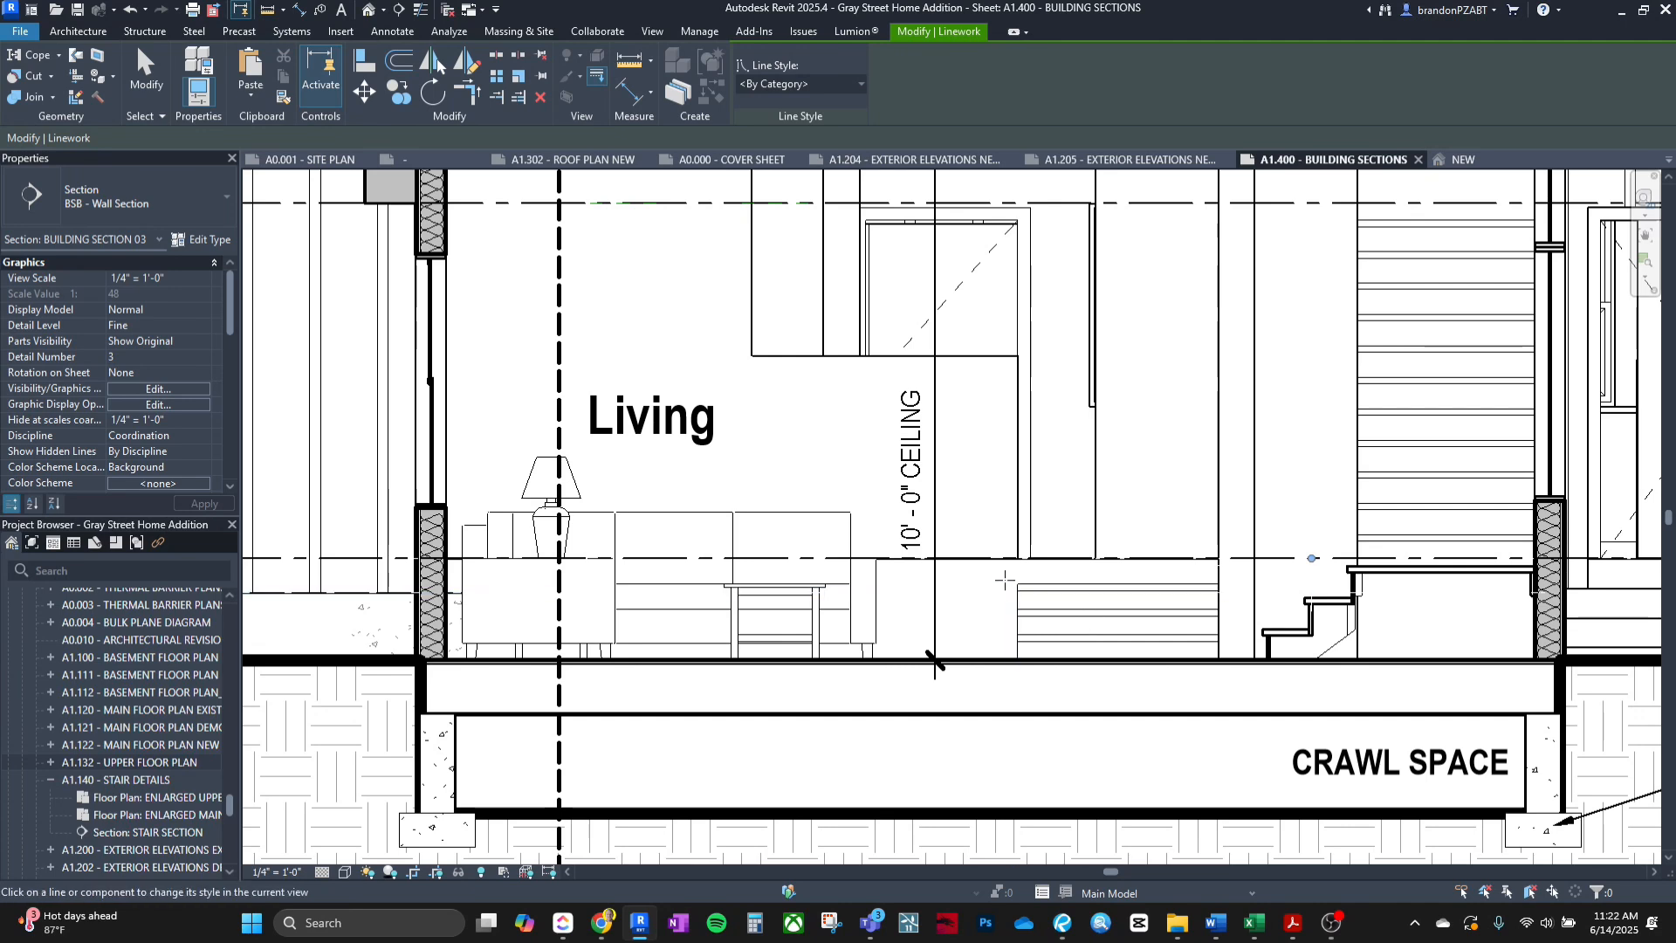
Apply By Category to the wall's bottom edge beside the ceiling dimension and extend its segment to the wall corner.
{"action": "scroll", "coordinate": [1066, 579], "scroll_direction": "down", "scroll_amount": 2}
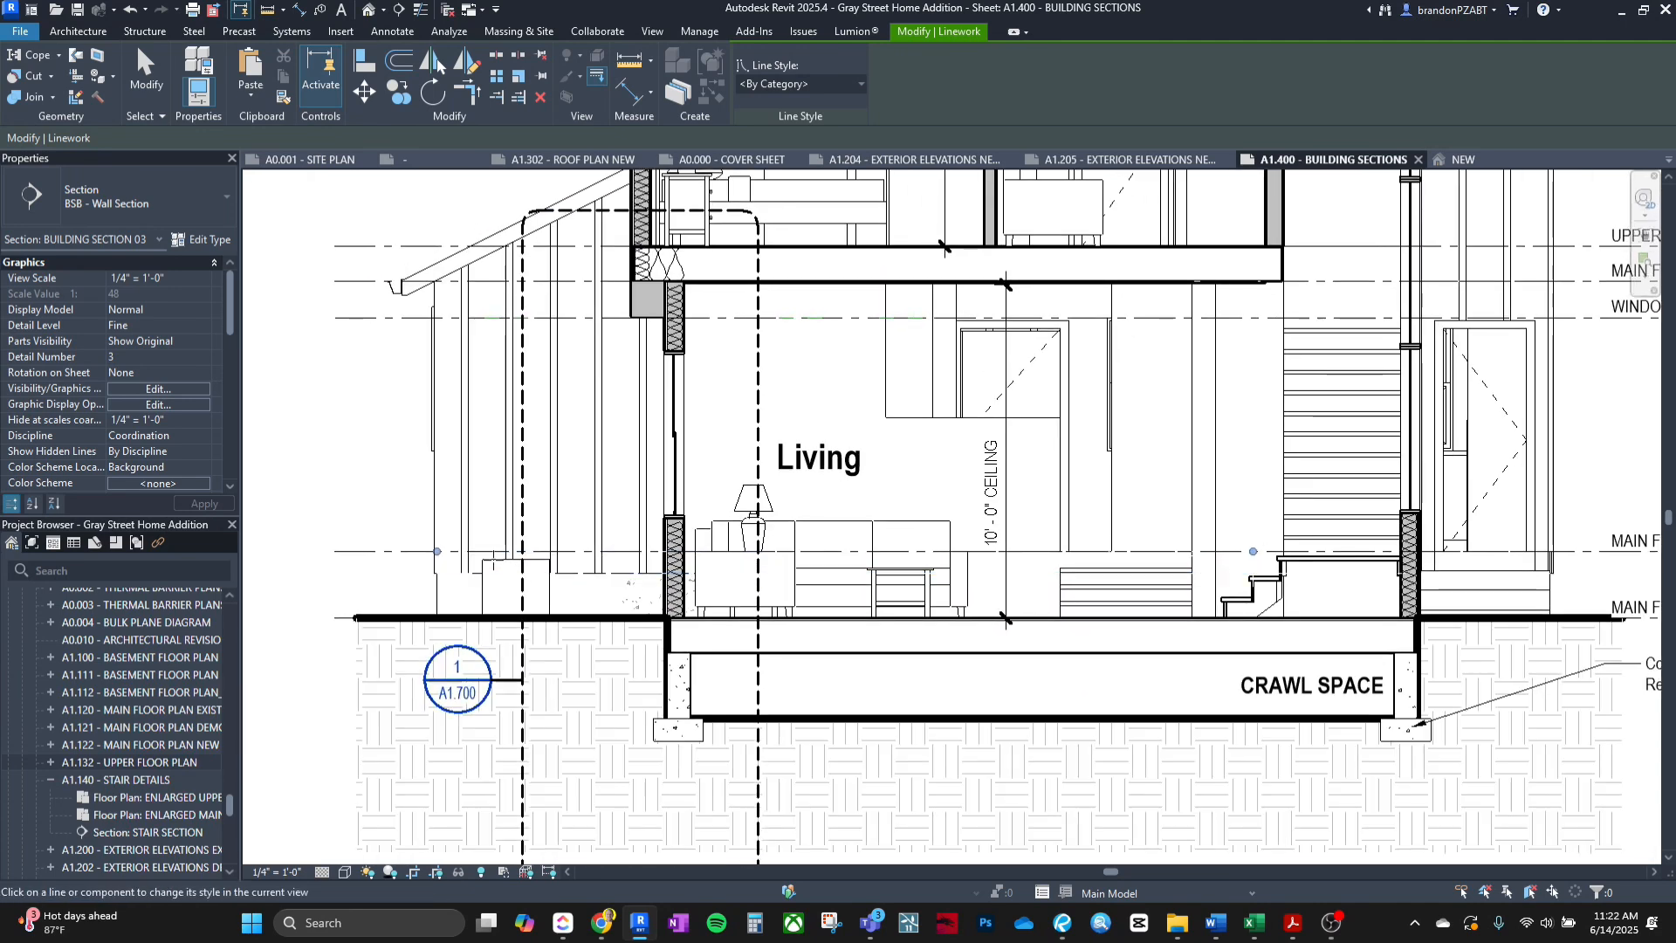
{"action": "left_click", "coordinate": [1045, 568]}
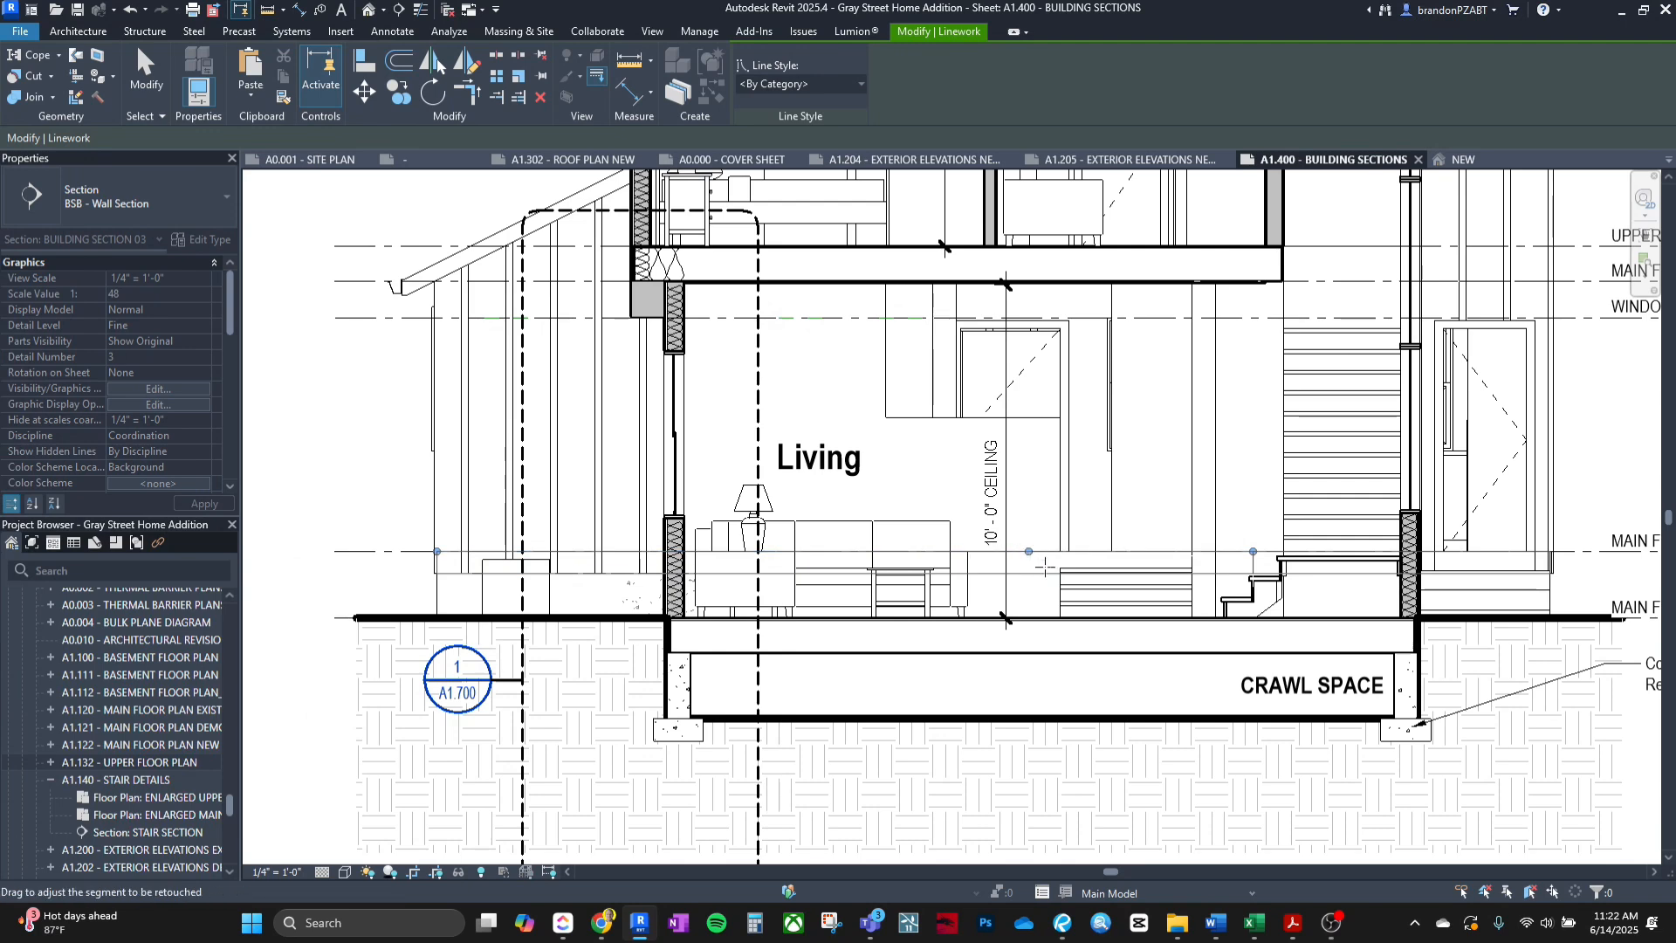
{"action": "left_click_drag", "start_coordinate": [1028, 551], "coordinate": [1060, 552]}
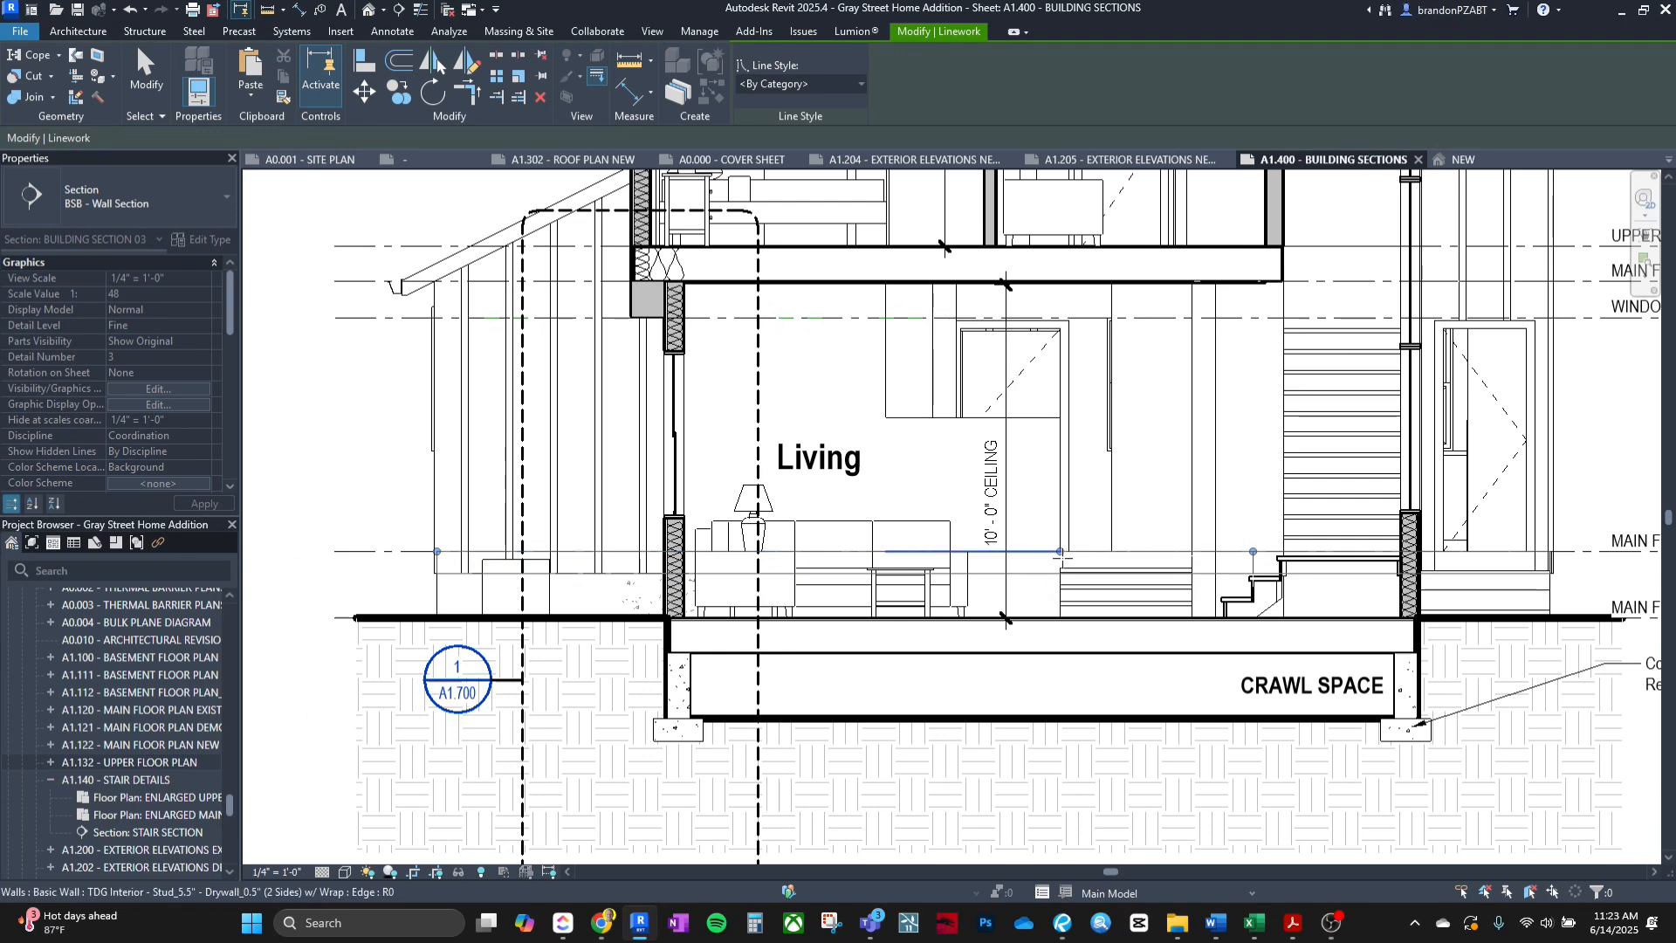
{"action": "key", "text": "Escape"}
Restore the floor edge lines near the main floor level to By Category, and hide the wall's short bottom edge with Invisible Line.
{"action": "scroll", "coordinate": [1027, 567], "scroll_direction": "up", "scroll_amount": 3}
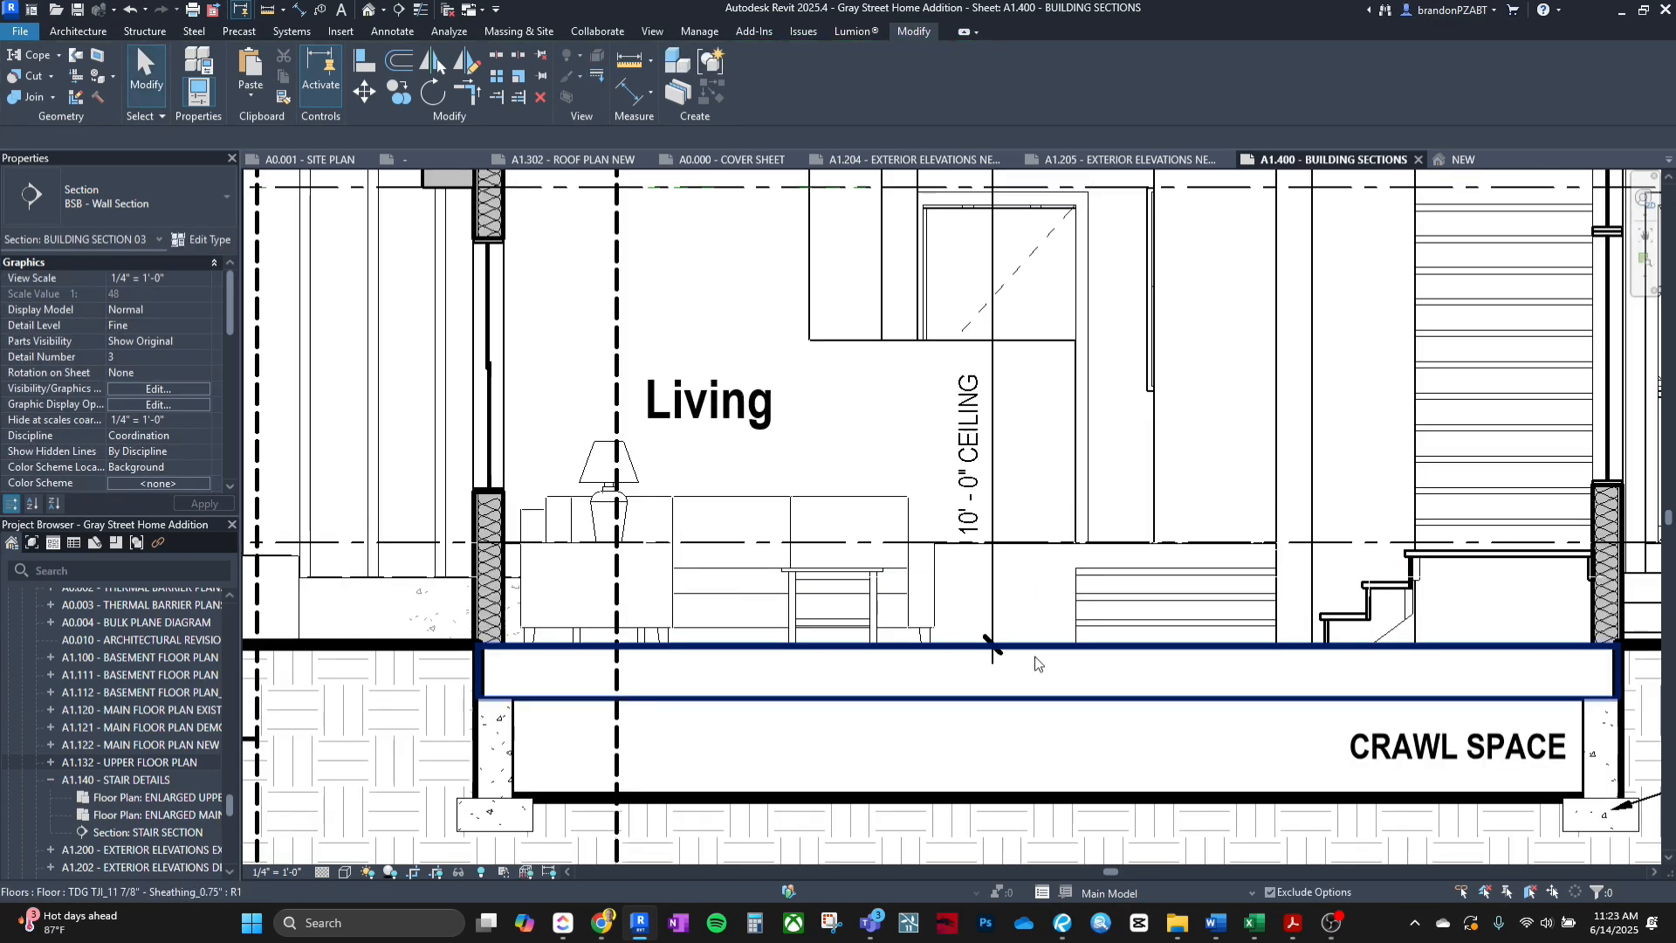
{"action": "scroll", "coordinate": [1026, 569], "scroll_direction": "up", "scroll_amount": 2}
{"action": "key", "text": "l"}
{"action": "key", "text": "w"}
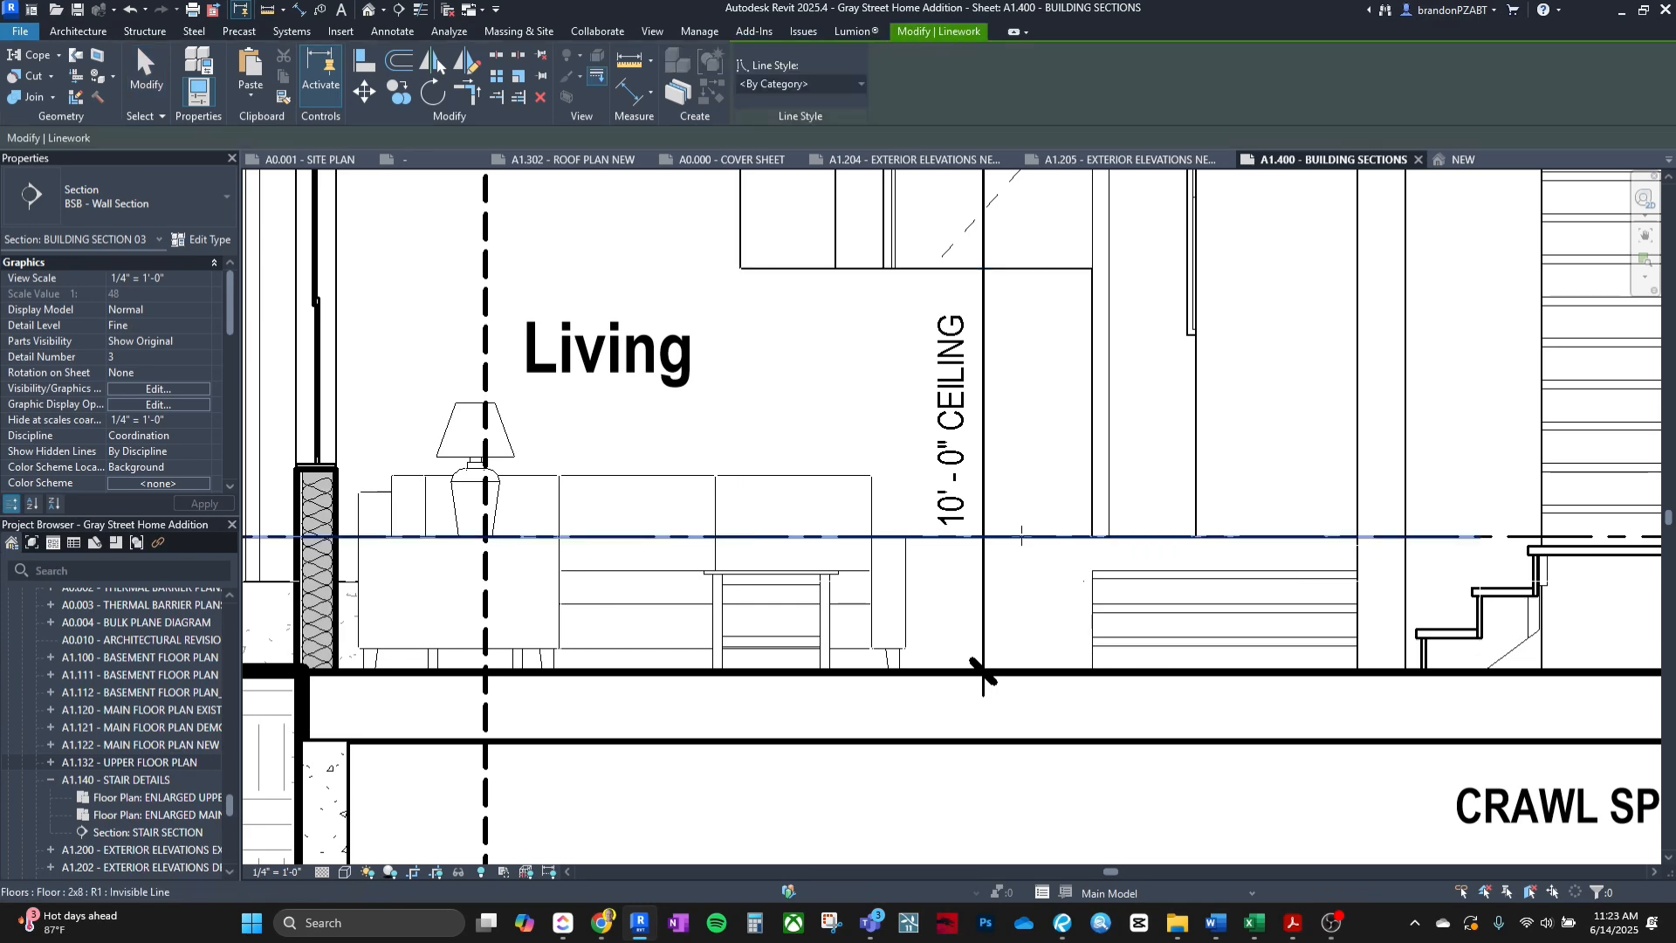
{"action": "scroll", "coordinate": [1021, 534], "scroll_direction": "down", "scroll_amount": 2}
{"action": "left_click", "coordinate": [1022, 535]}
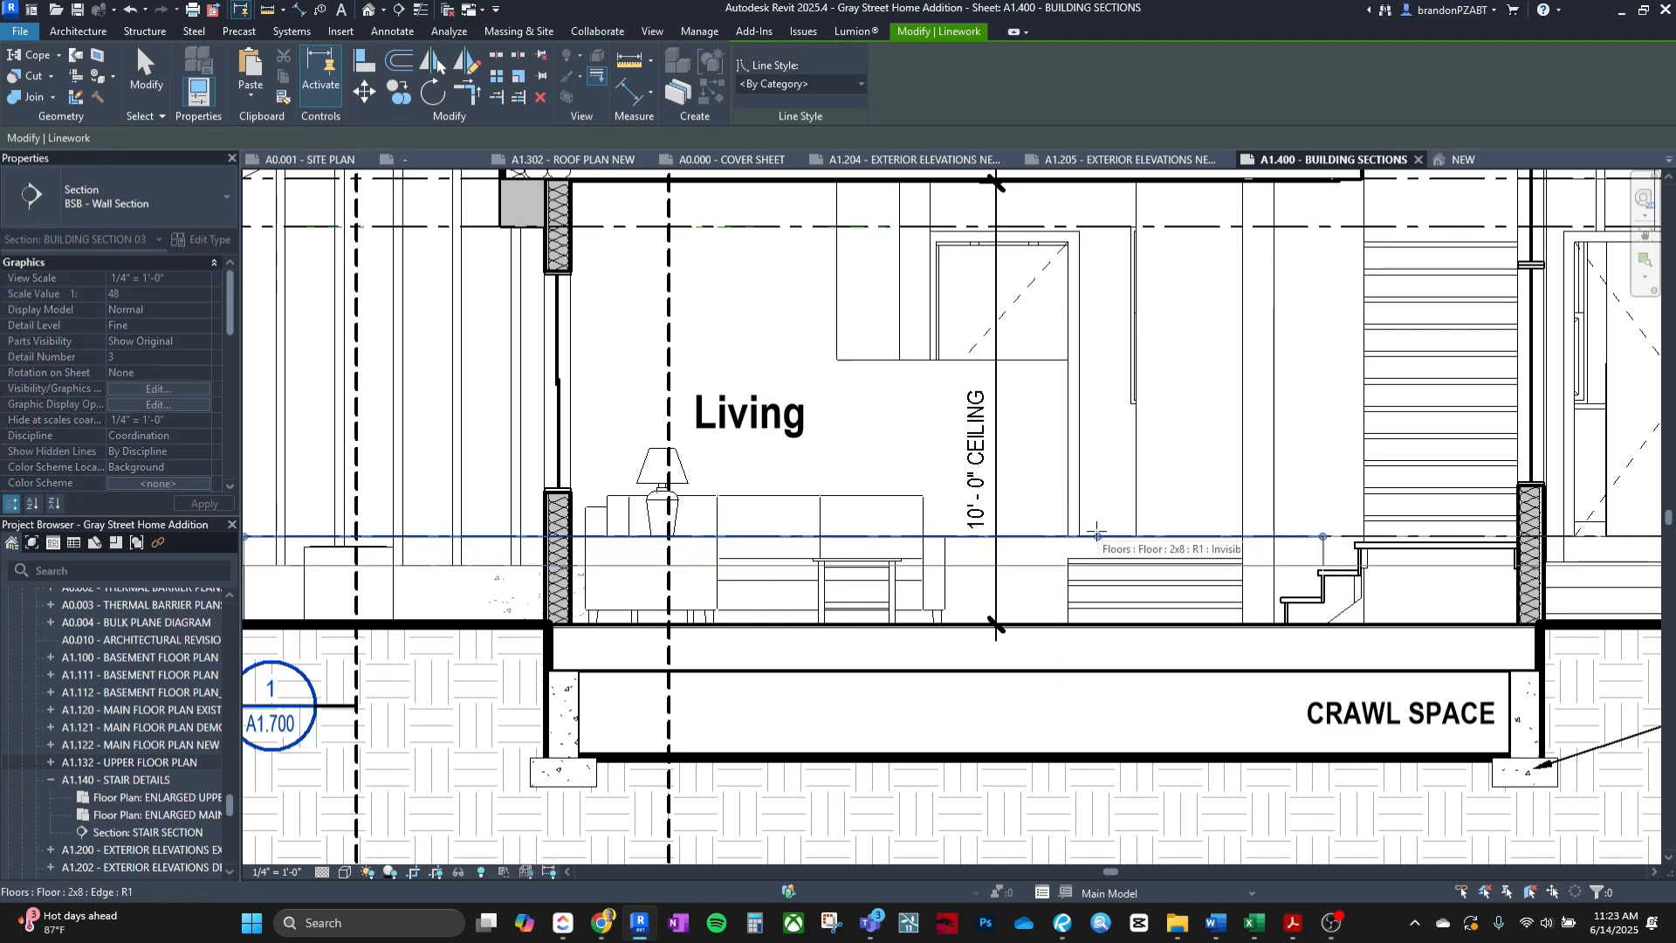
{"action": "left_click", "coordinate": [1056, 536]}
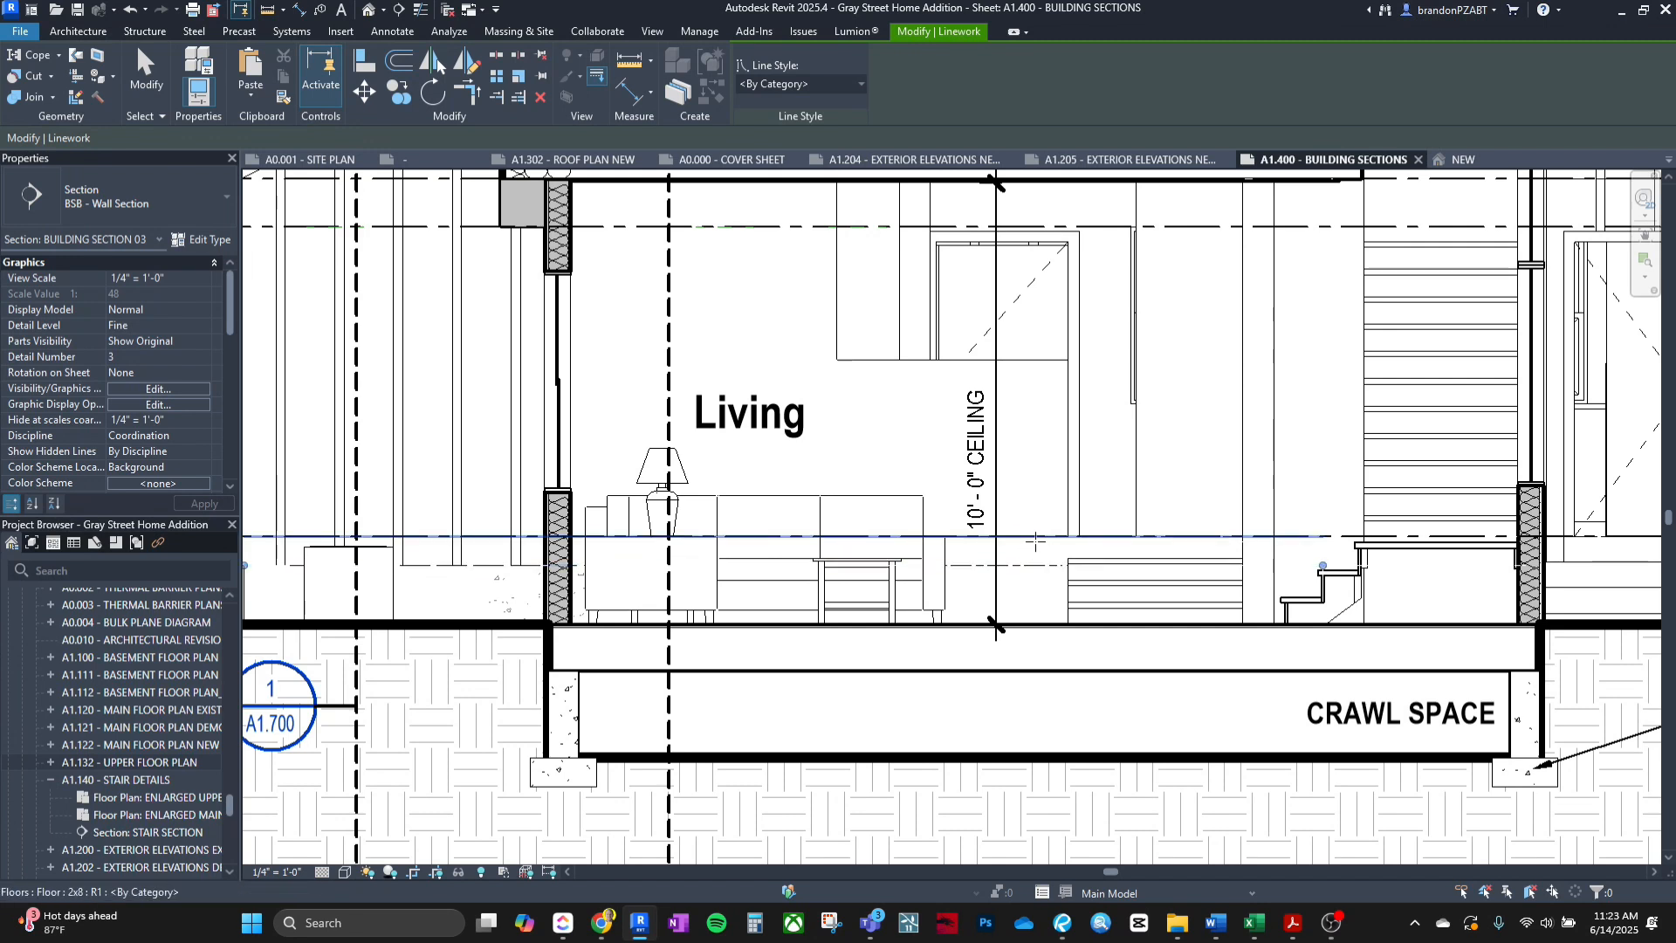
{"action": "left_click", "coordinate": [808, 83]}
{"action": "left_click", "coordinate": [772, 397]}
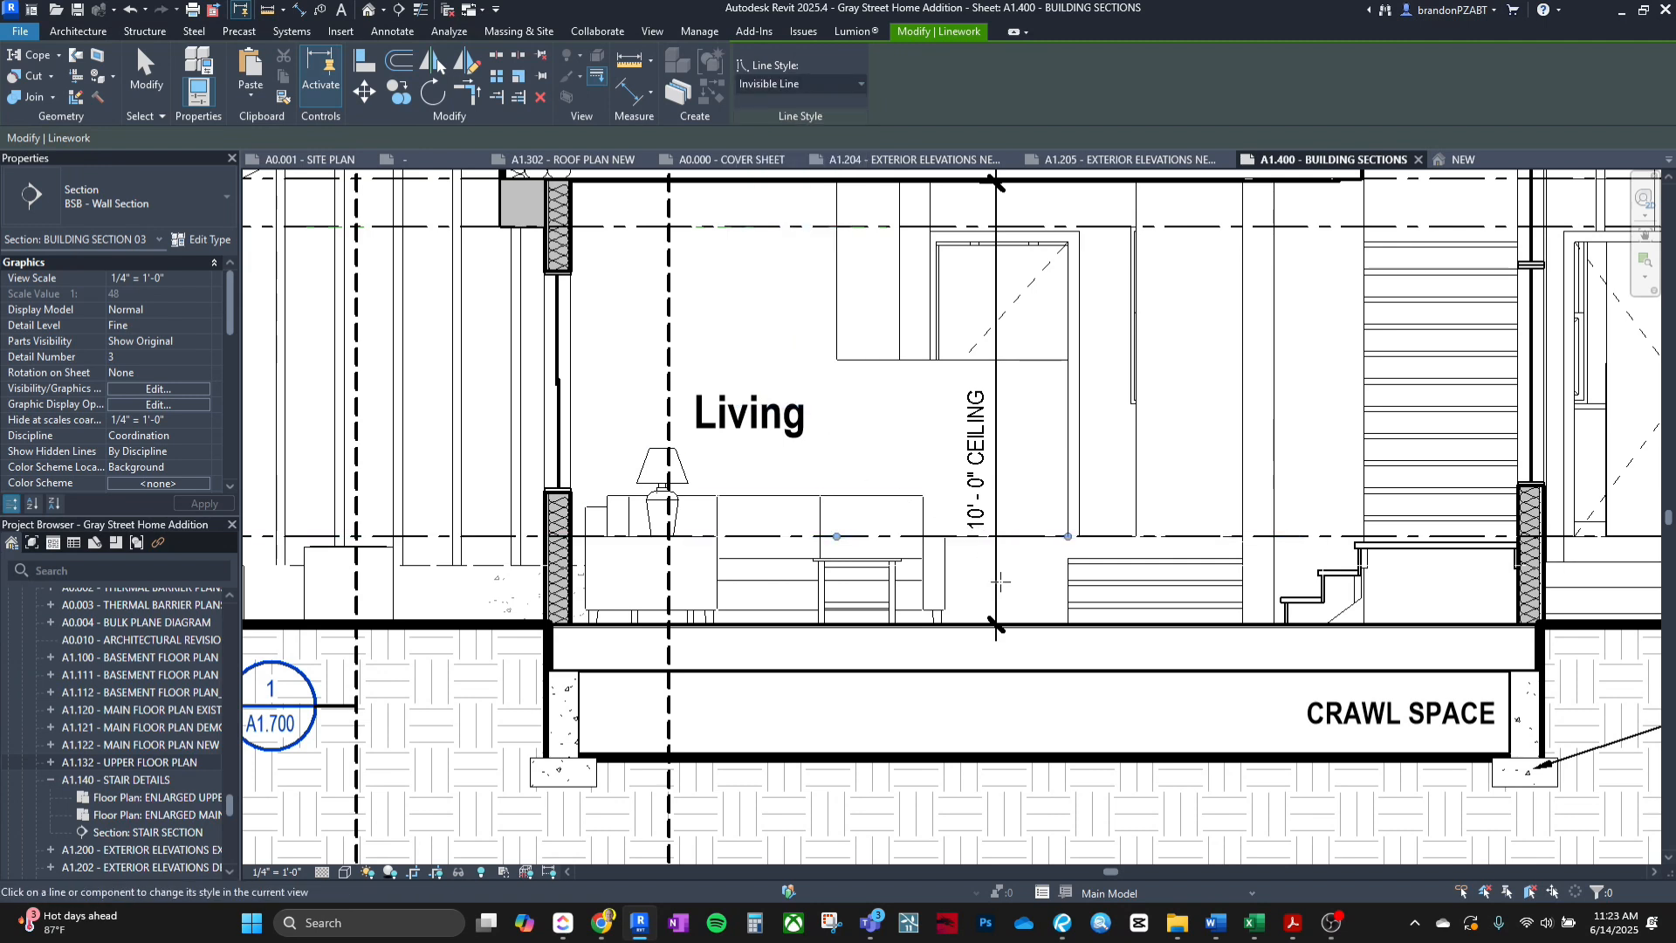
Hide the horizontal edge along the main floor level behind the living room furniture with Invisible Line, and finish Linework.
{"action": "left_click", "coordinate": [1012, 537]}
{"action": "left_click", "coordinate": [1045, 538]}
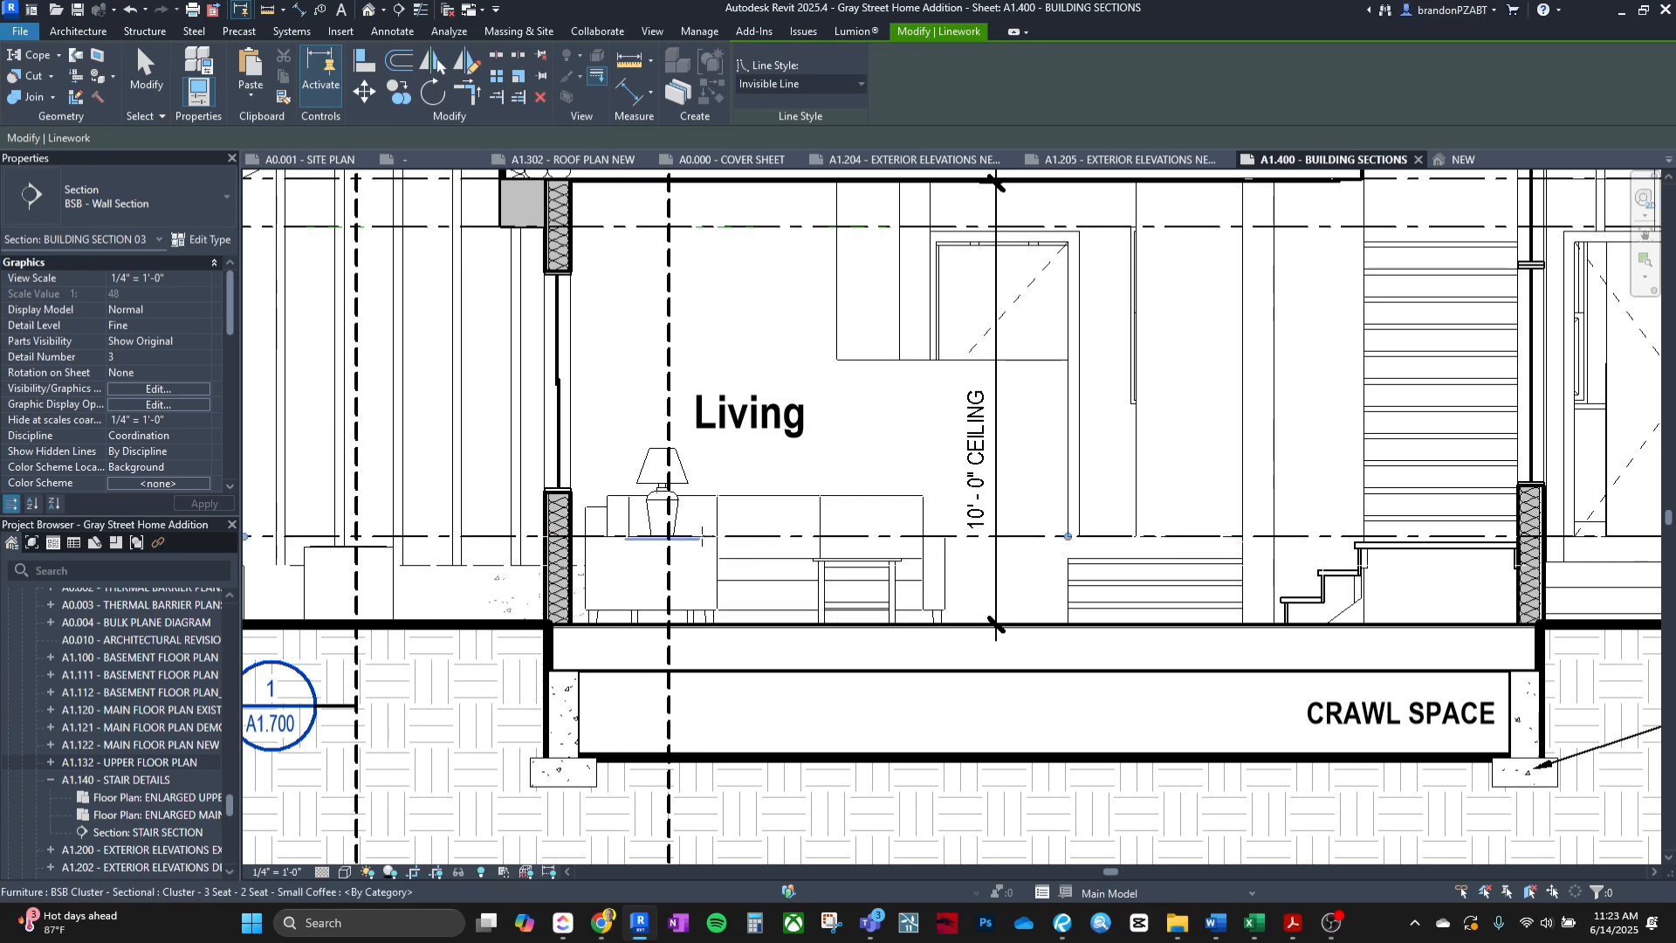
{"action": "scroll", "coordinate": [700, 538], "scroll_direction": "up", "scroll_amount": 4}
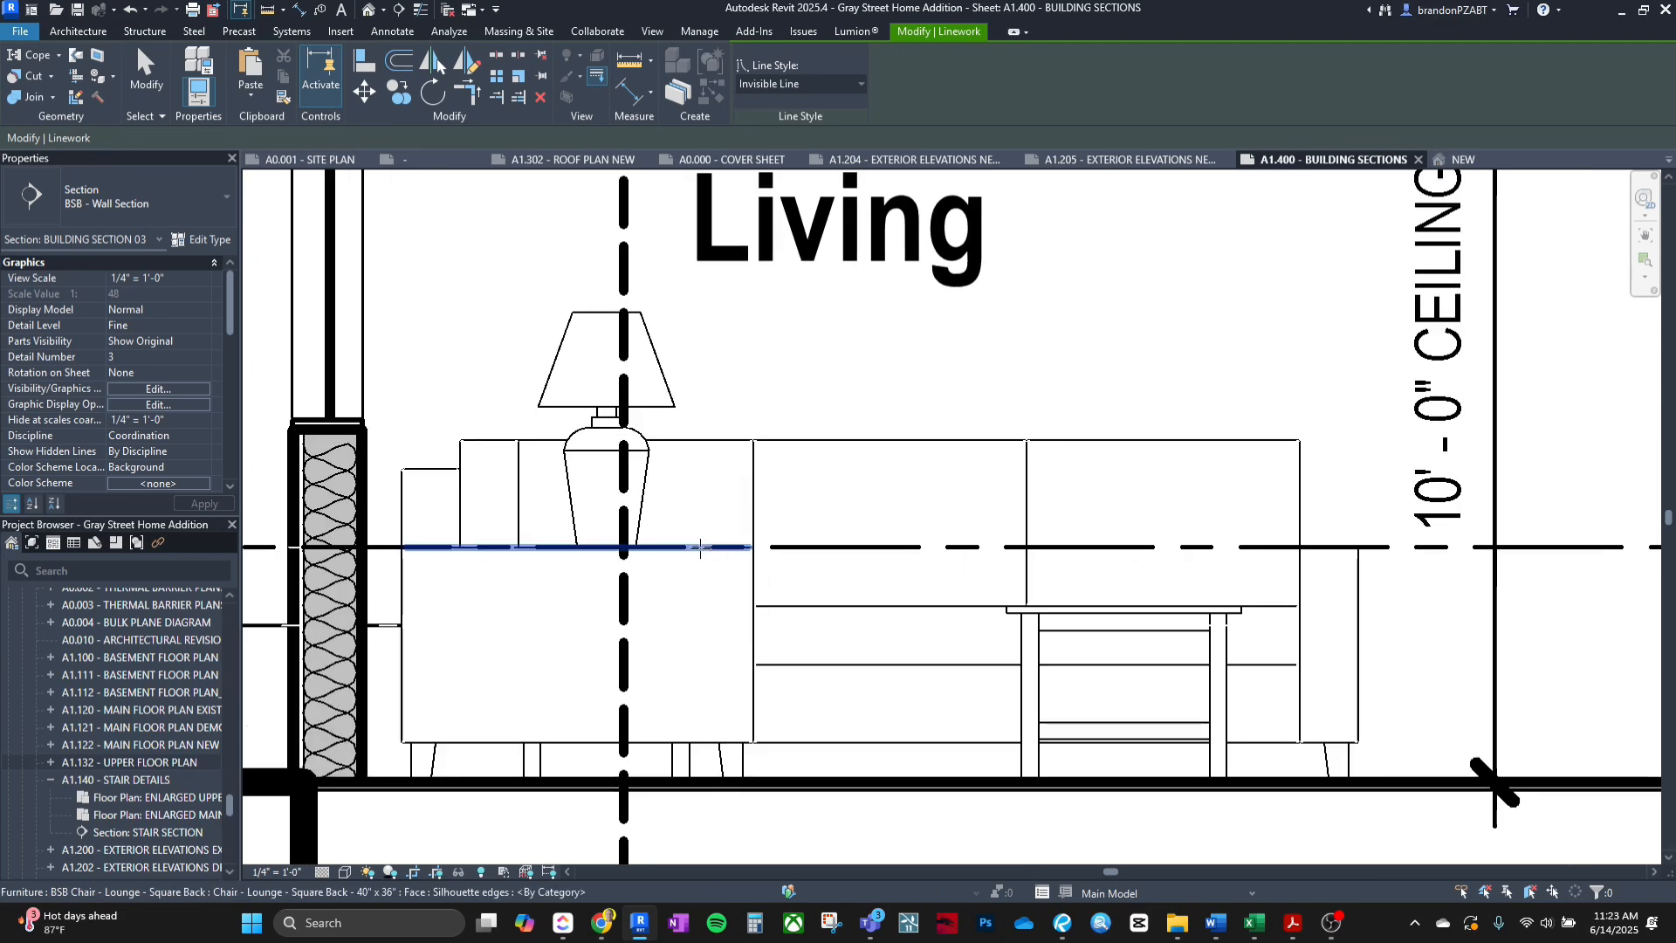
{"action": "scroll", "coordinate": [758, 506], "scroll_direction": "down", "scroll_amount": 4}
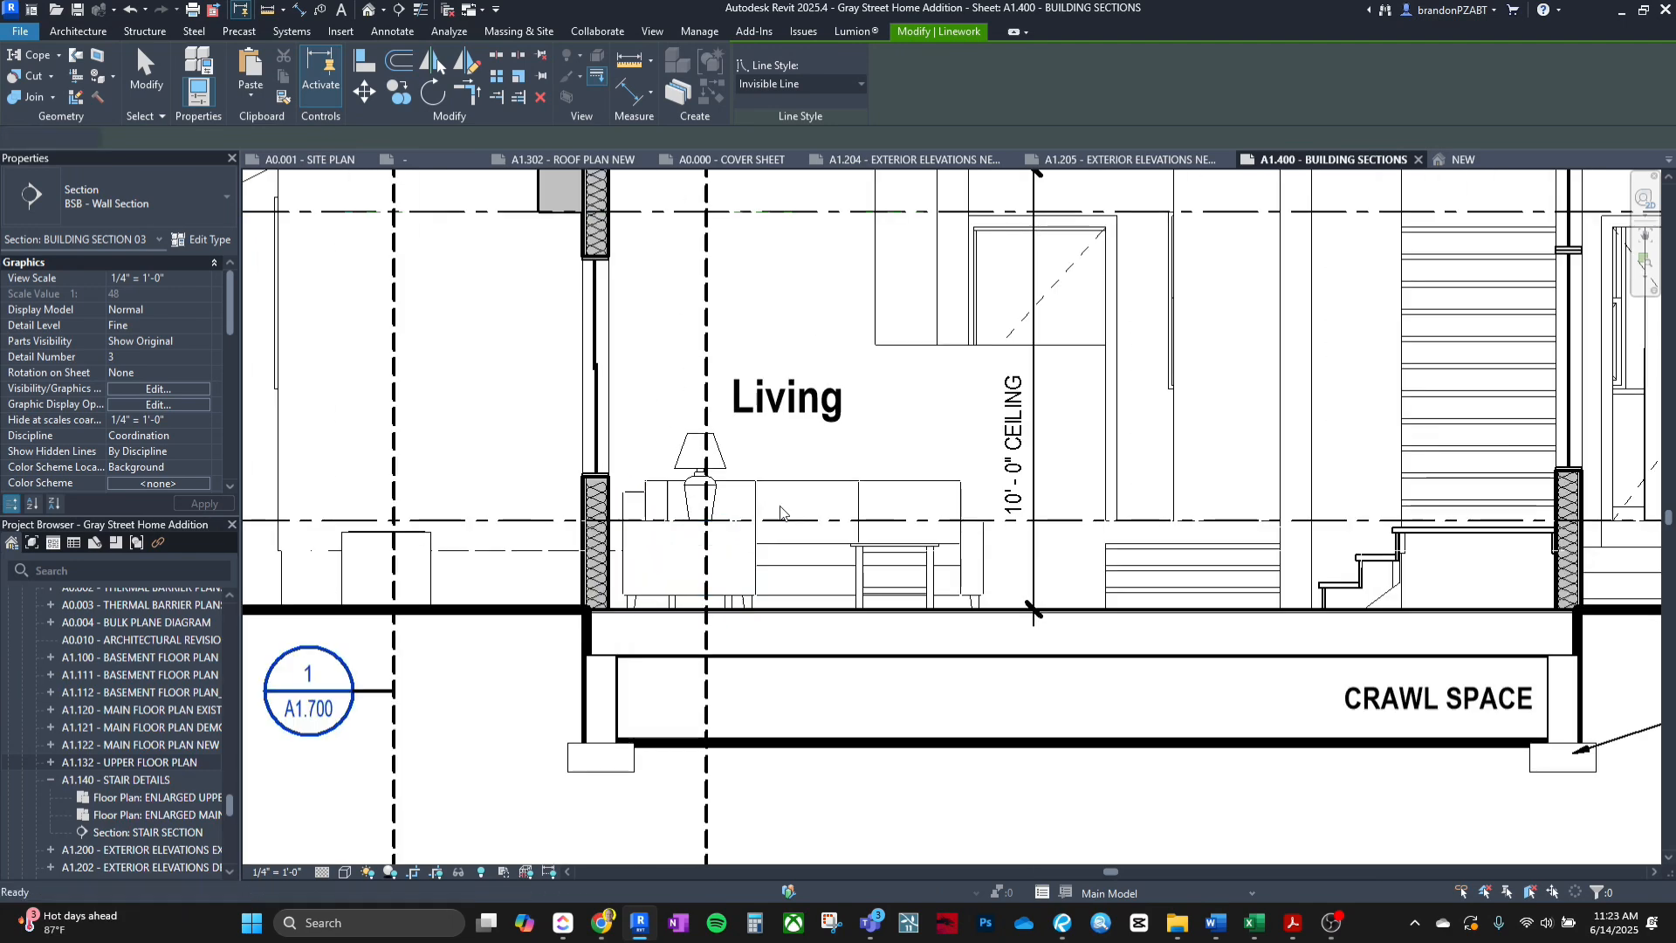
{"action": "key", "text": "Escape"}
{"action": "scroll", "coordinate": [838, 471], "scroll_direction": "down", "scroll_amount": 4}
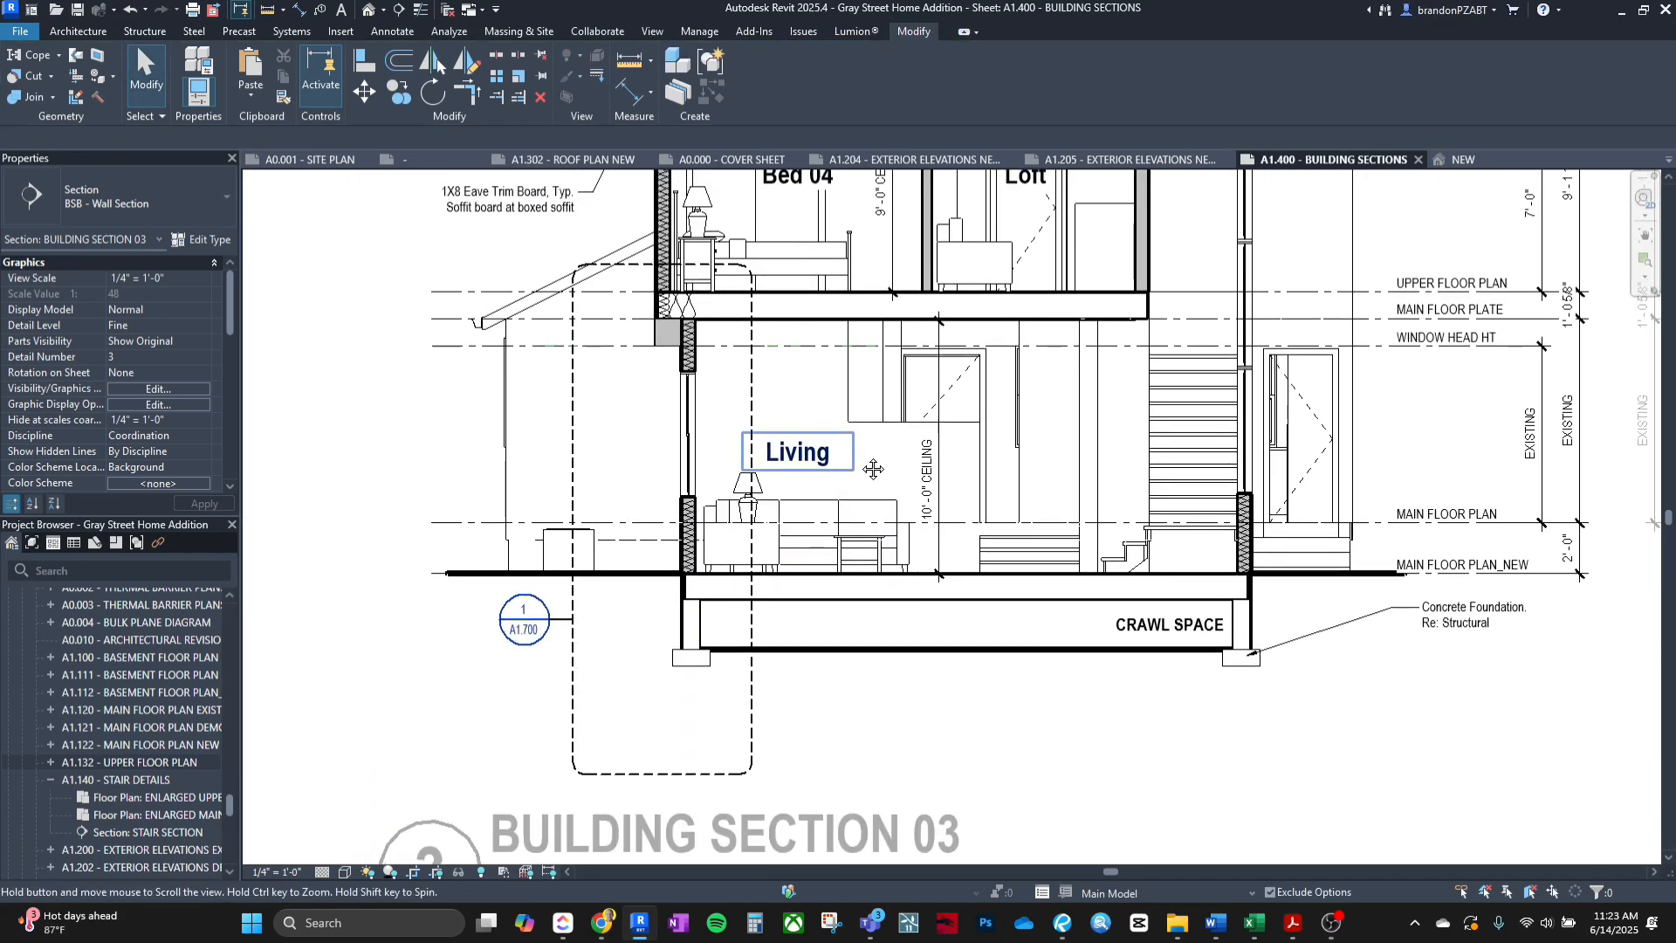
Hide the sink, countertop and L-shaped base cabinet showing behind the exterior door beside the stairs in Building Section 03.
{"action": "scroll", "coordinate": [992, 436], "scroll_direction": "up", "scroll_amount": 3}
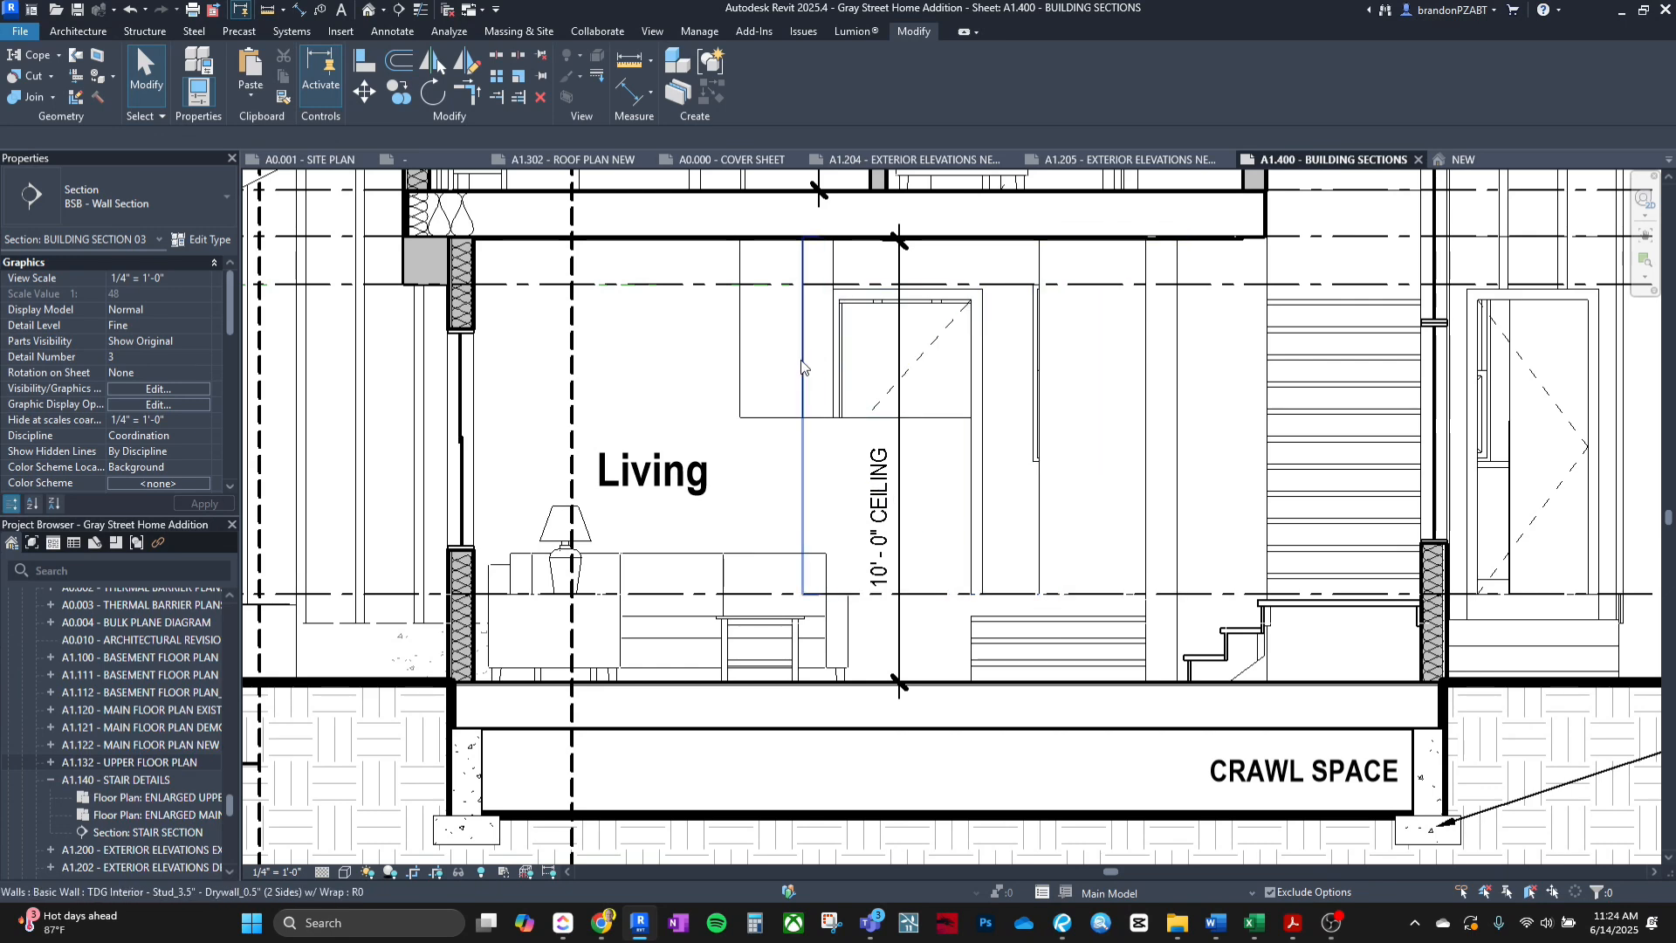
{"action": "scroll", "coordinate": [759, 385], "scroll_direction": "down", "scroll_amount": 2}
{"action": "scroll", "coordinate": [1126, 402], "scroll_direction": "up", "scroll_amount": 4}
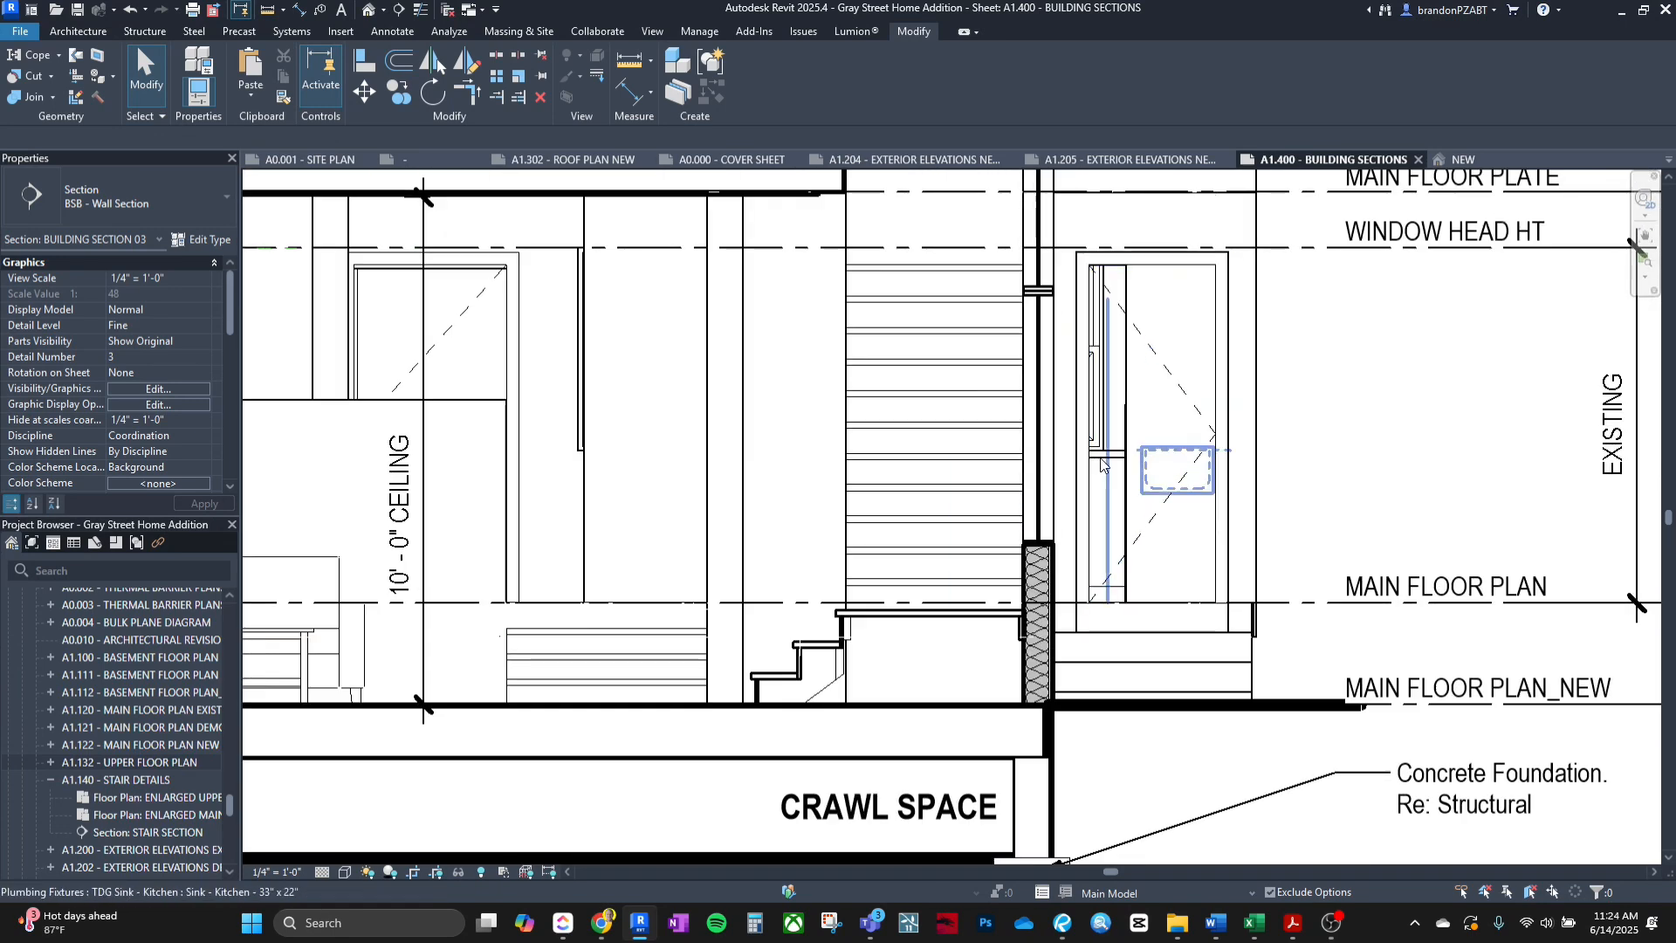
{"action": "scroll", "coordinate": [1113, 458], "scroll_direction": "up", "scroll_amount": 3}
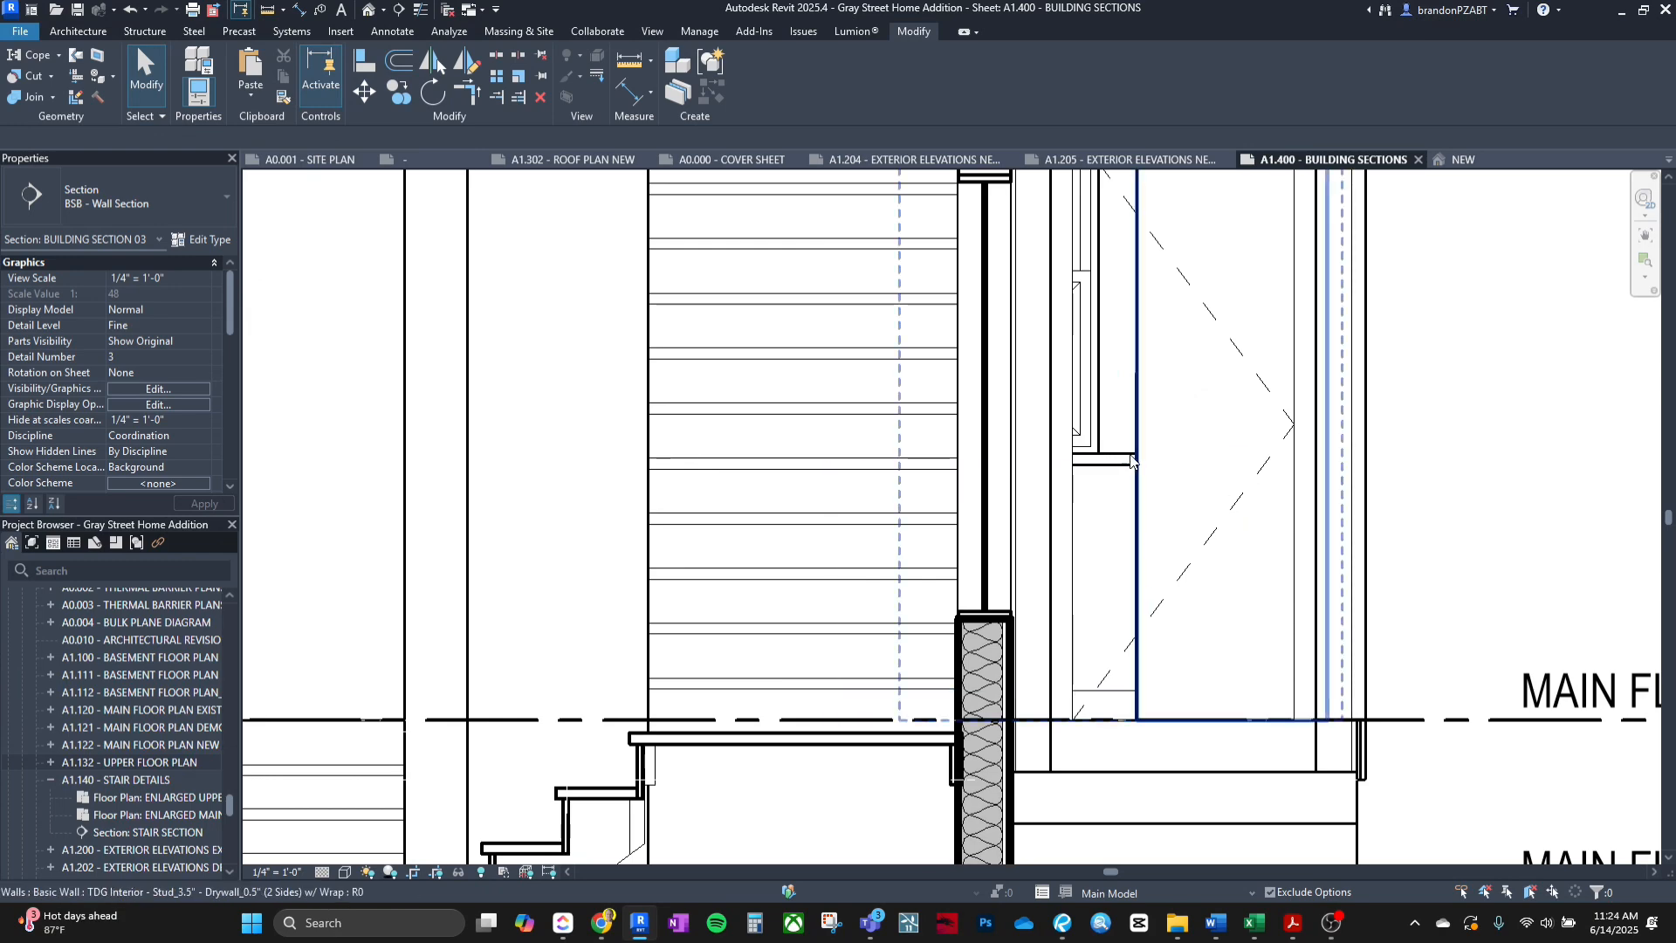
{"action": "left_click", "coordinate": [1137, 442]}
{"action": "key", "text": "Escape"}
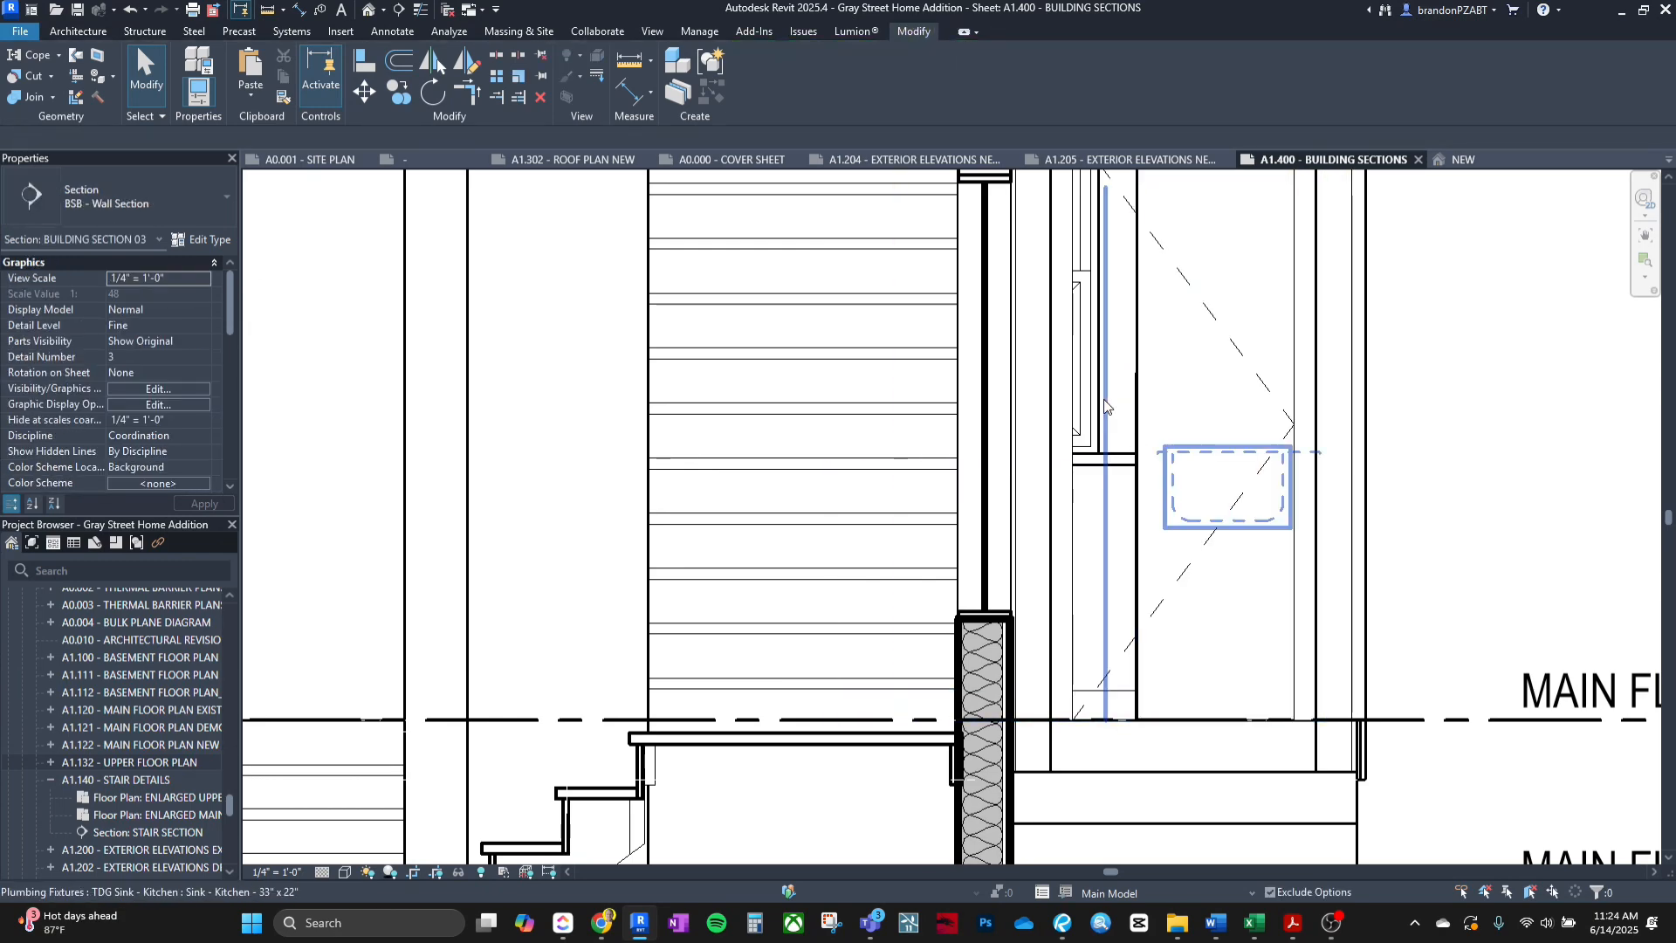
{"action": "left_click", "coordinate": [1097, 418]}
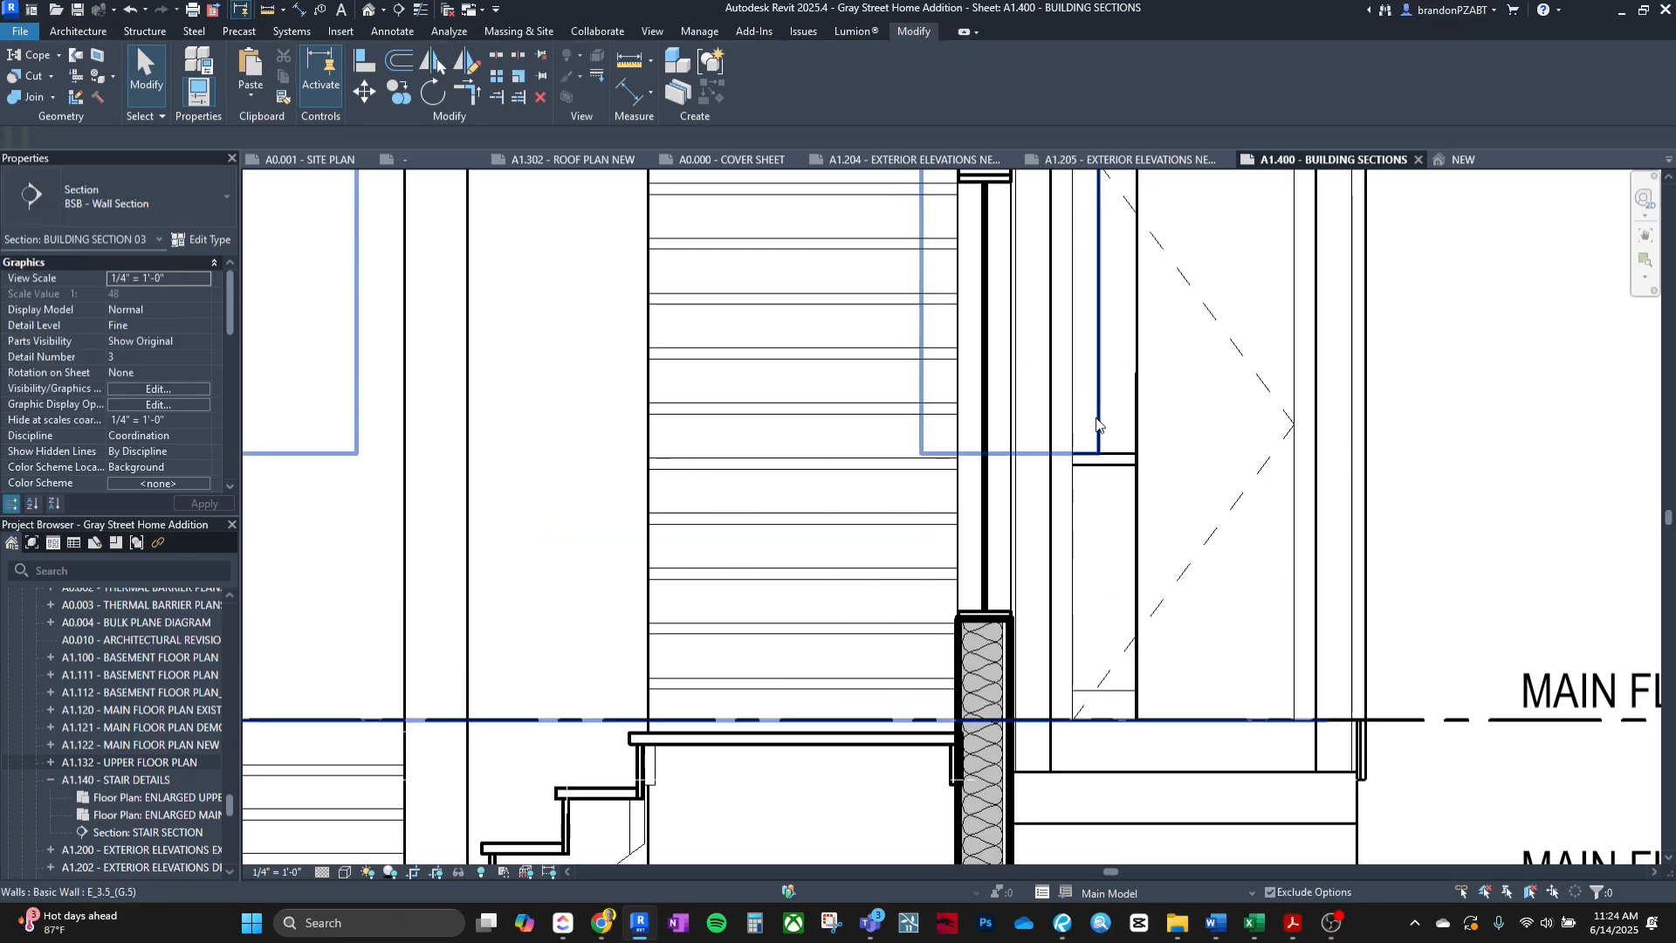
{"action": "key", "text": "Escape"}
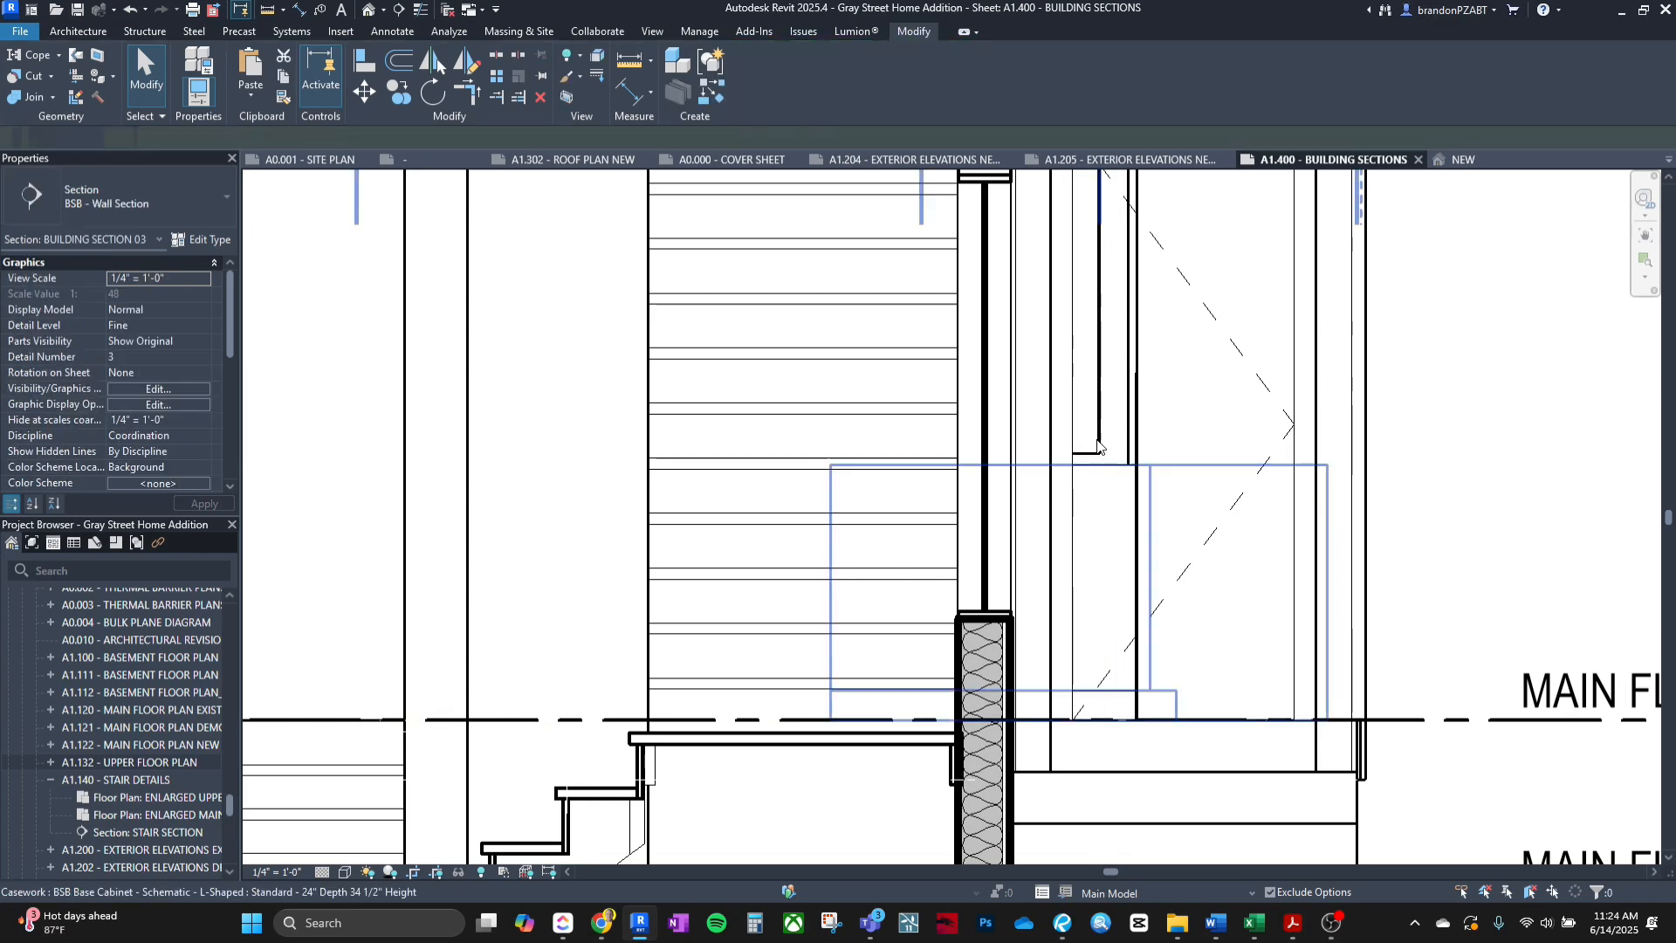
{"action": "left_click", "coordinate": [1099, 439]}
{"action": "key", "text": "Escape"}
{"action": "left_click", "coordinate": [1096, 454]}
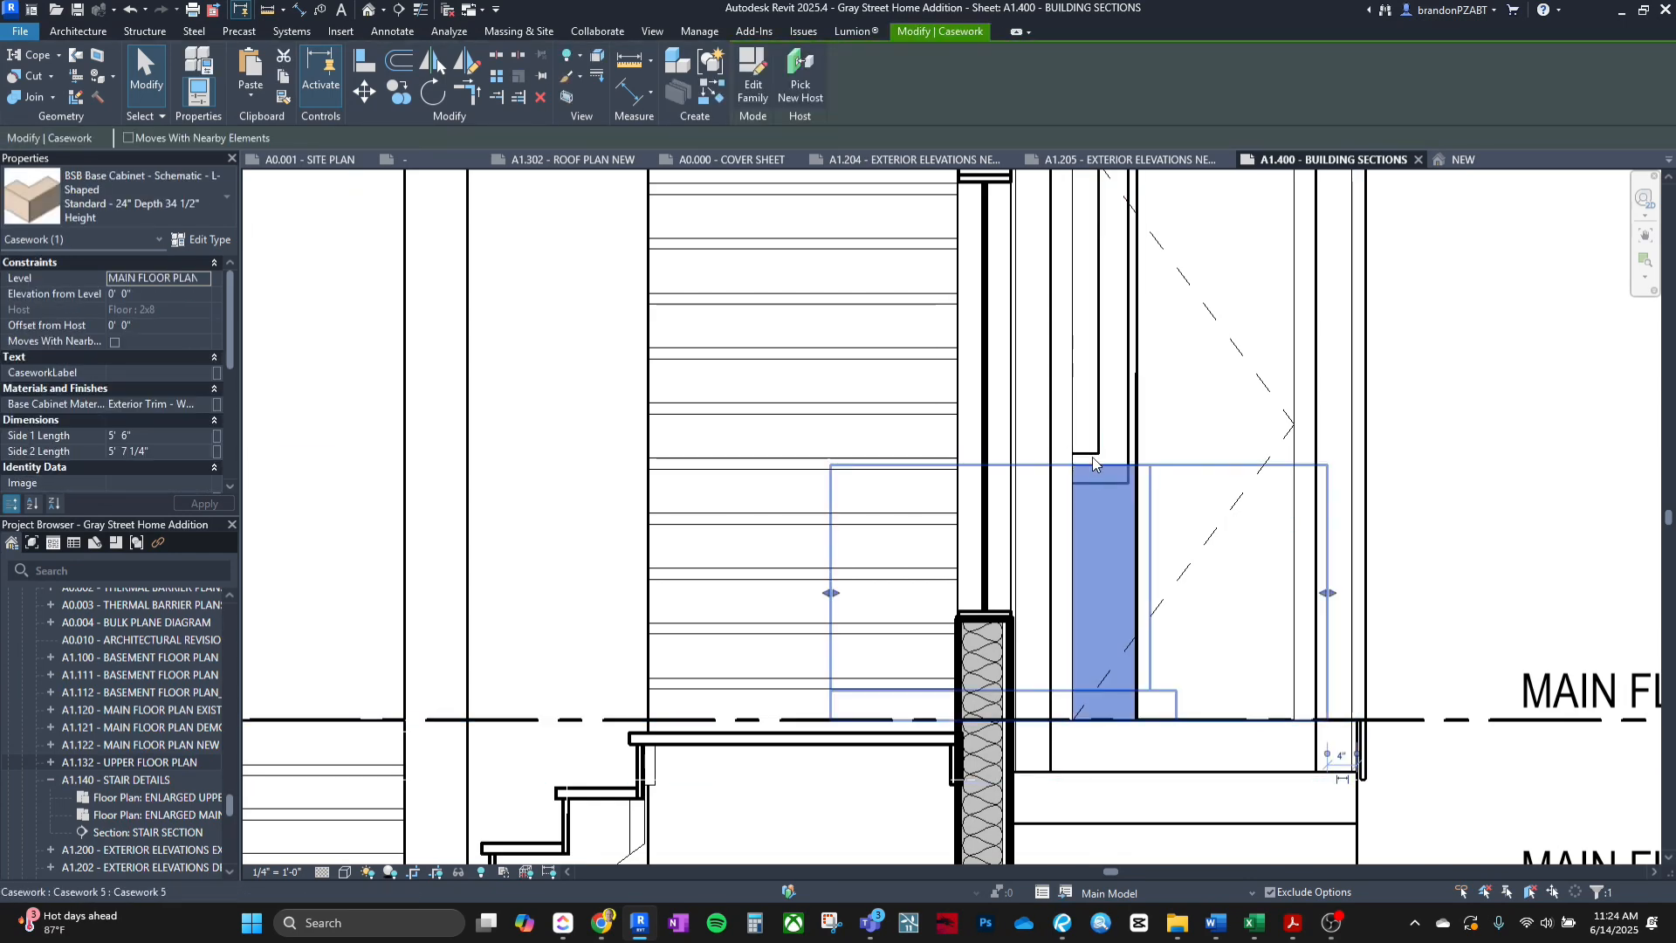
{"action": "key", "text": "Escape"}
Hide the interior stud wall, second countertop and remaining kitchen fixtures and casework behind the exterior door.
{"action": "left_click", "coordinate": [1114, 476]}
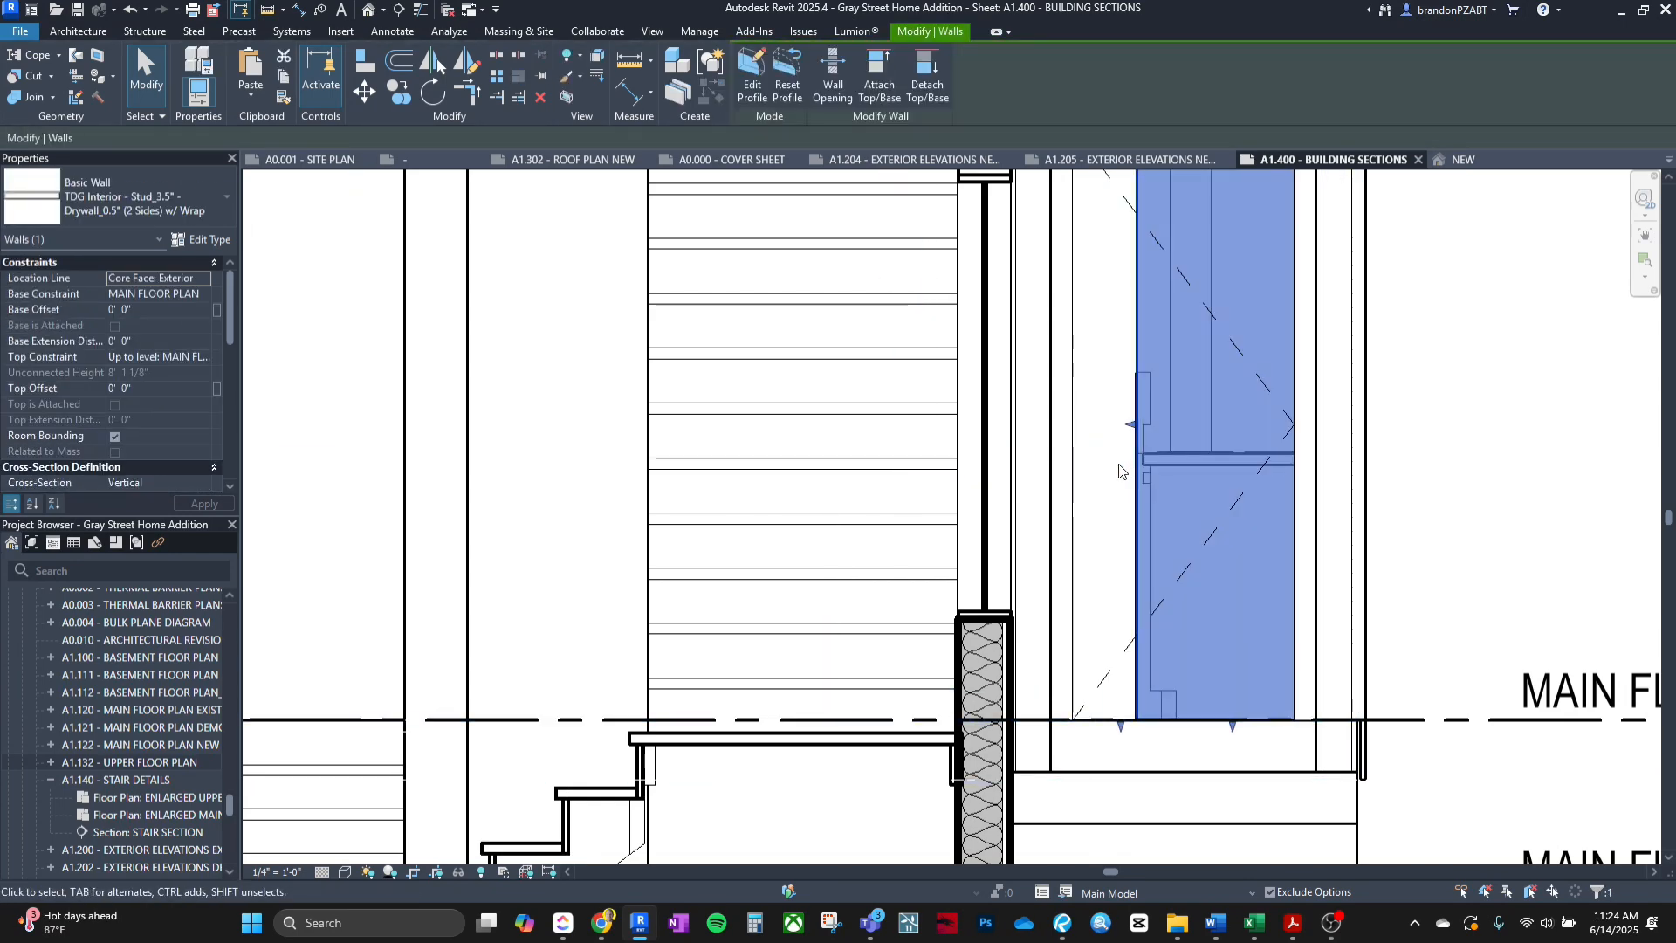
{"action": "key", "text": "Escape"}
{"action": "left_click", "coordinate": [1145, 459]}
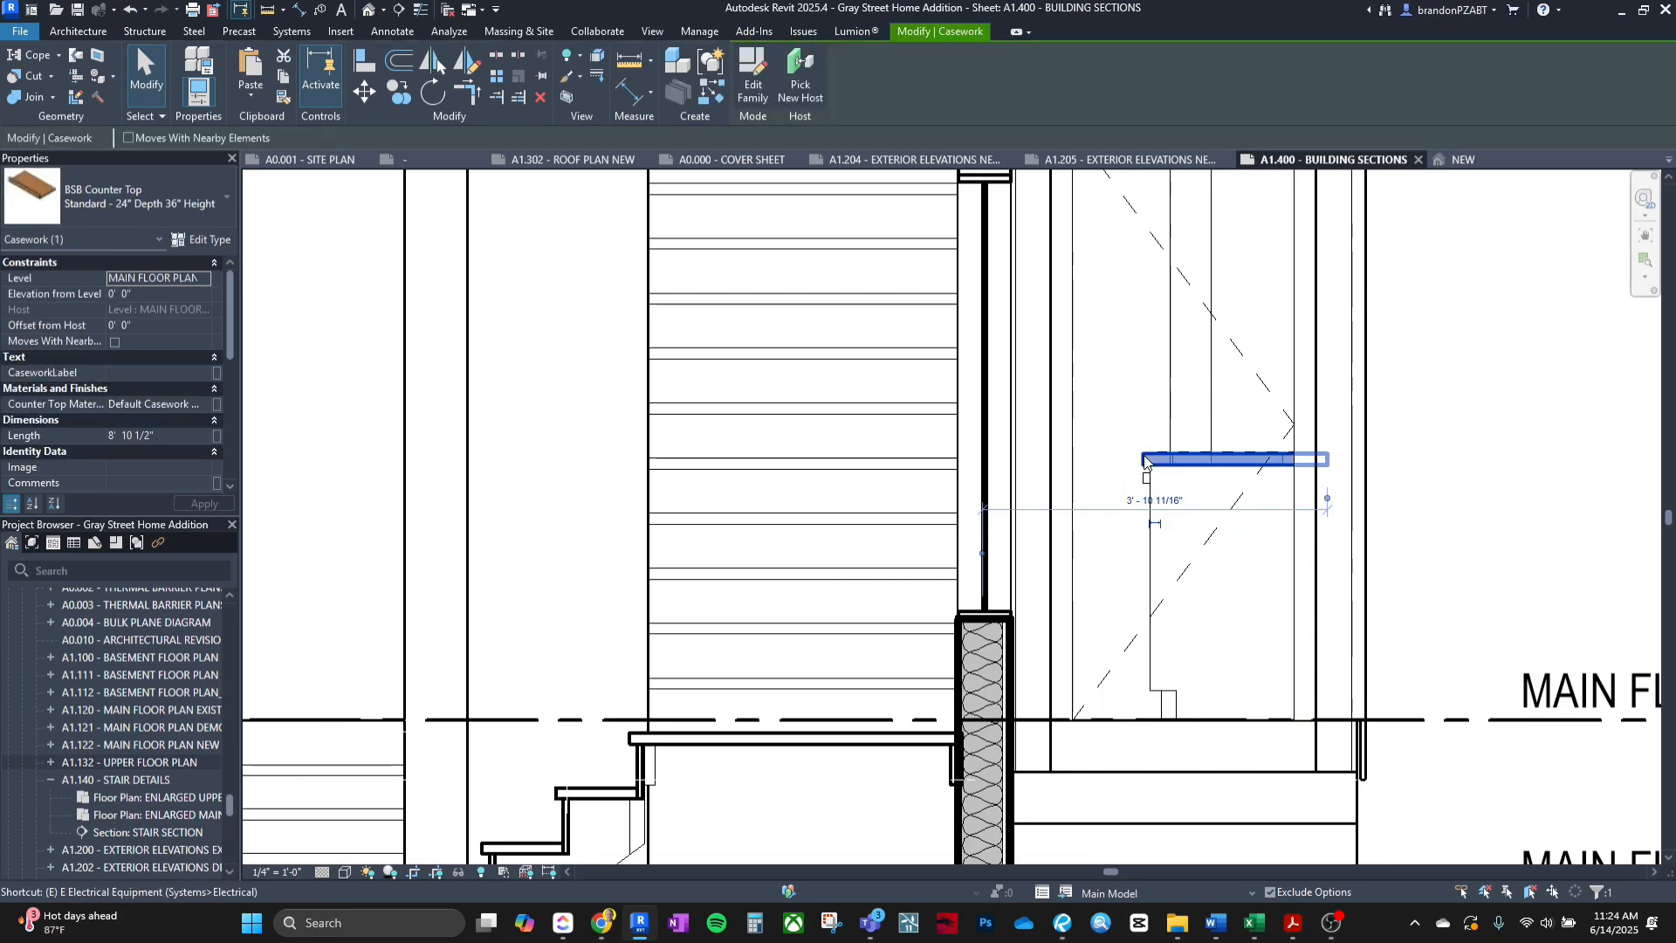
{"action": "key", "text": "Escape"}
{"action": "left_click", "coordinate": [1170, 436]}
{"action": "key", "text": "Escape"}
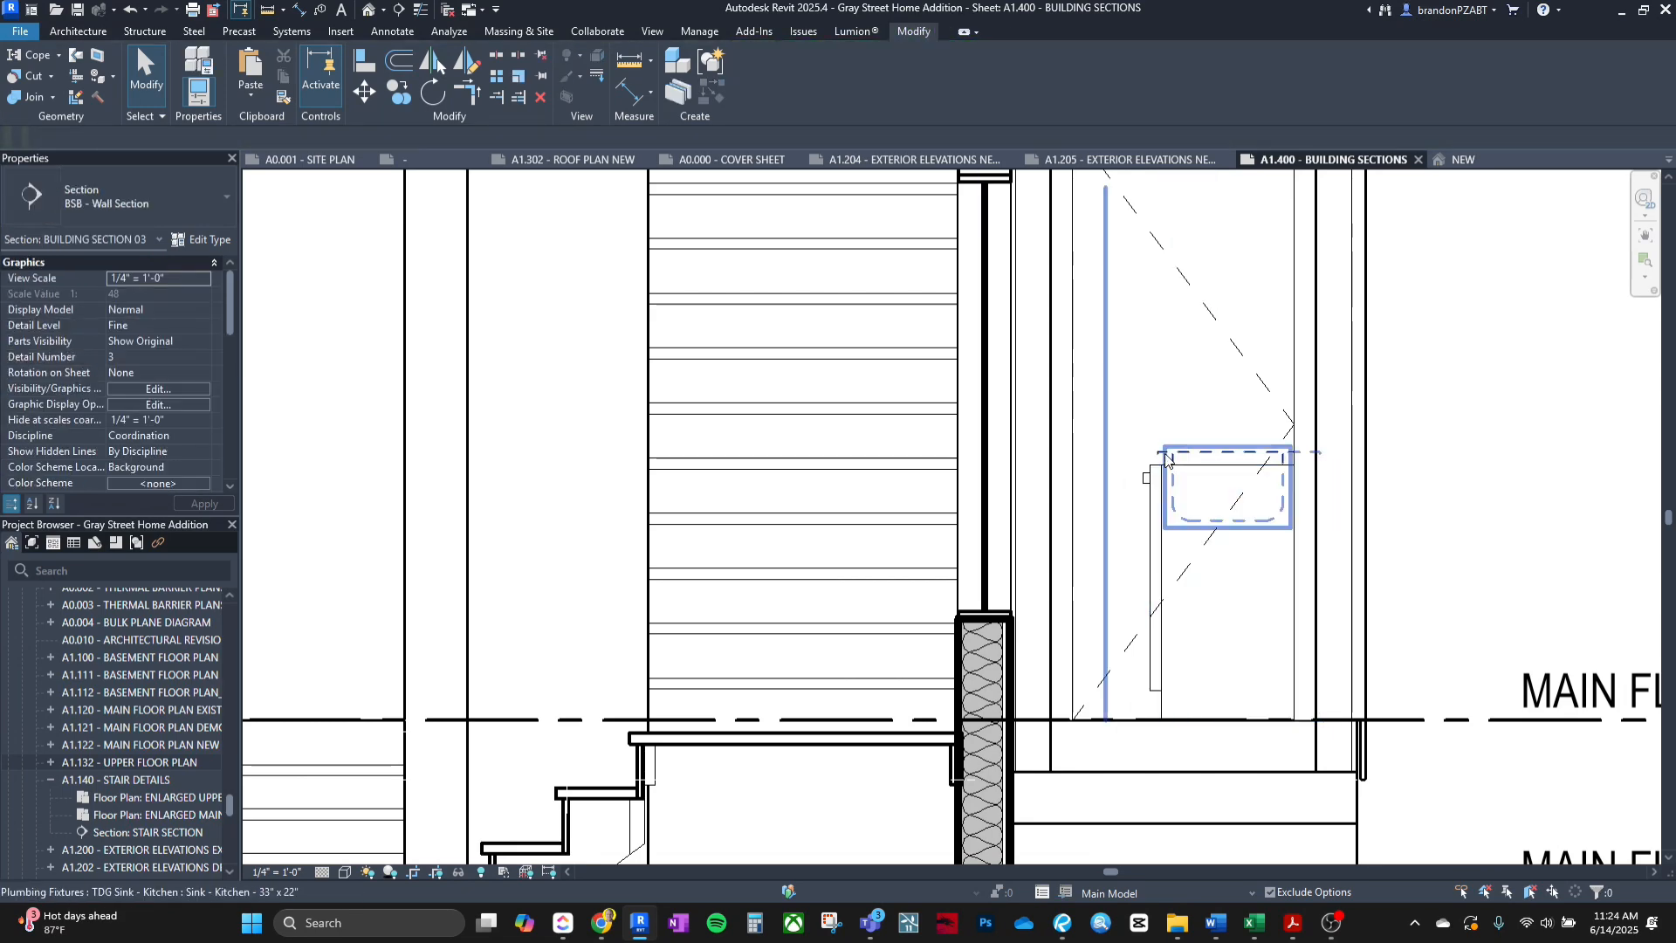
{"action": "left_click", "coordinate": [1150, 475]}
{"action": "left_click", "coordinate": [1147, 474]}
{"action": "key", "text": "Escape"}
{"action": "scroll", "coordinate": [1139, 474], "scroll_direction": "down", "scroll_amount": 3}
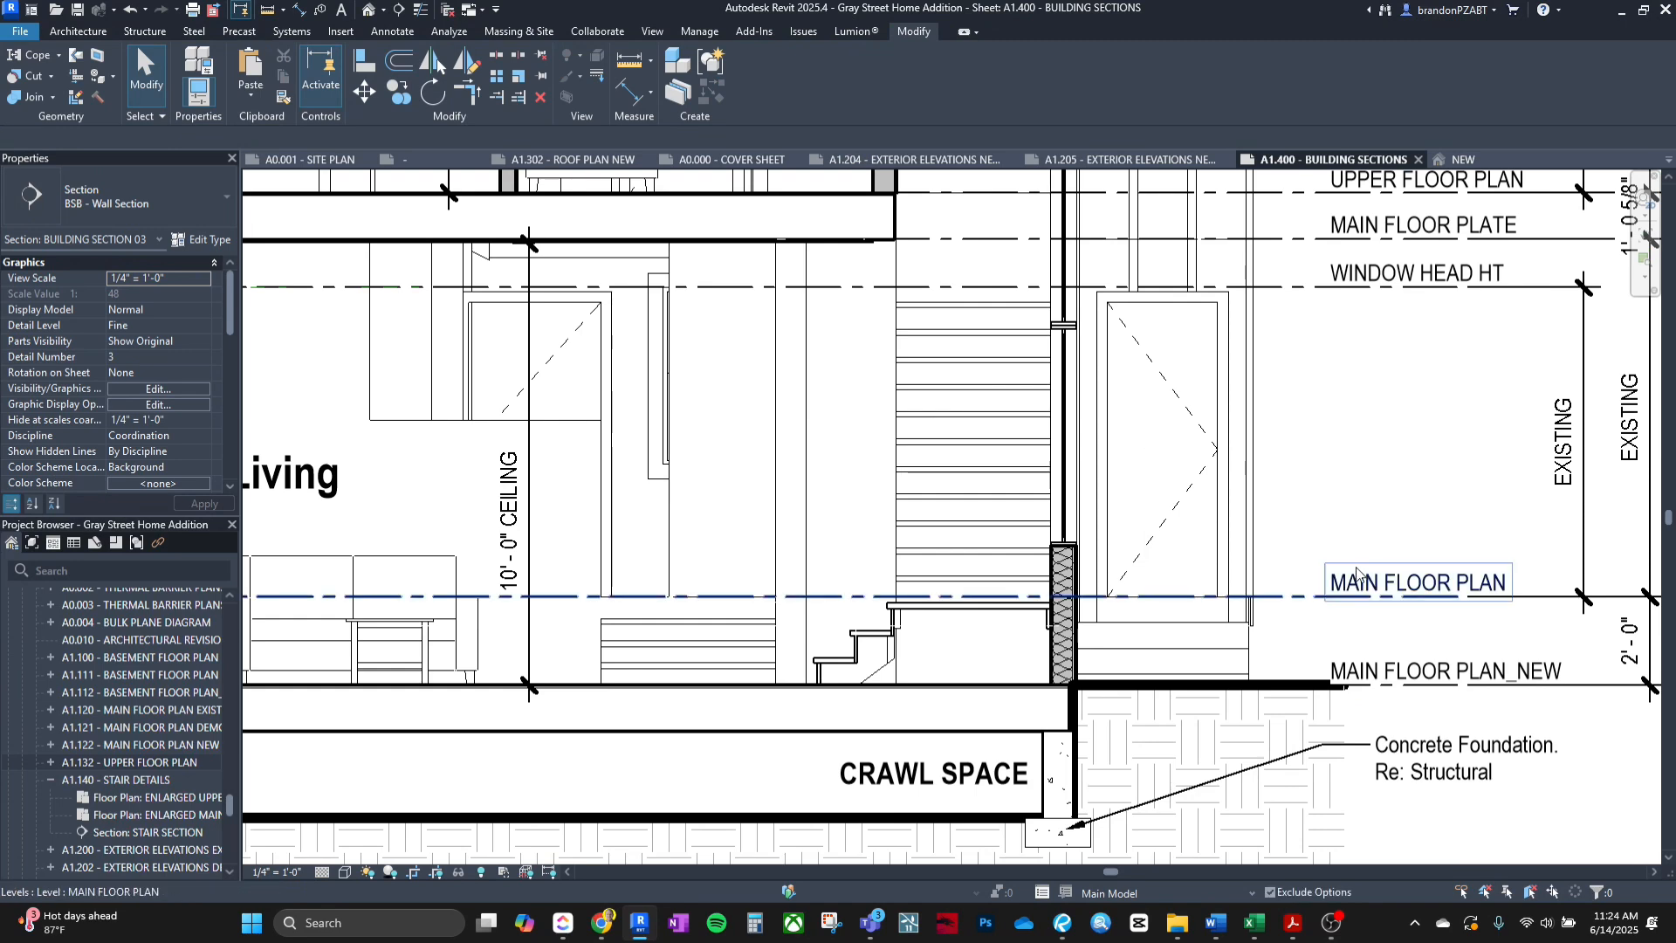
{"action": "scroll", "coordinate": [1357, 575], "scroll_direction": "down", "scroll_amount": 4}
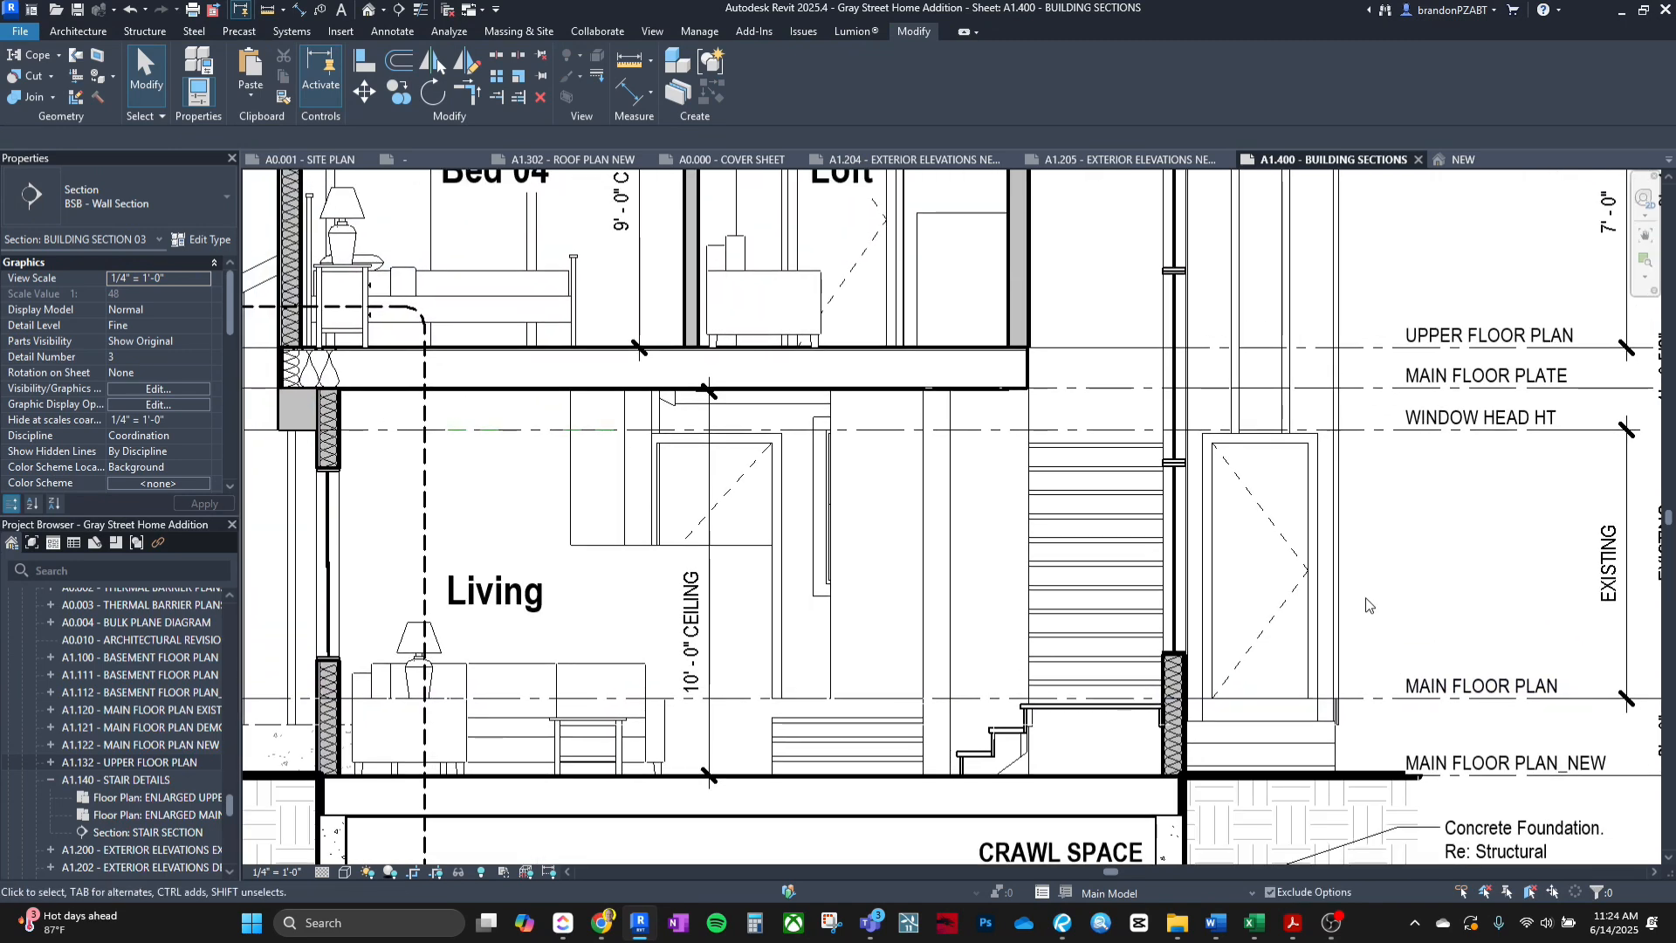
Restore the concrete wall's top edge below the porch siding to By Category with Linework, ending its segment at the living room's exterior wall.
{"action": "middle_click_drag", "start_coordinate": [1078, 503], "coordinate": [1170, 597]}
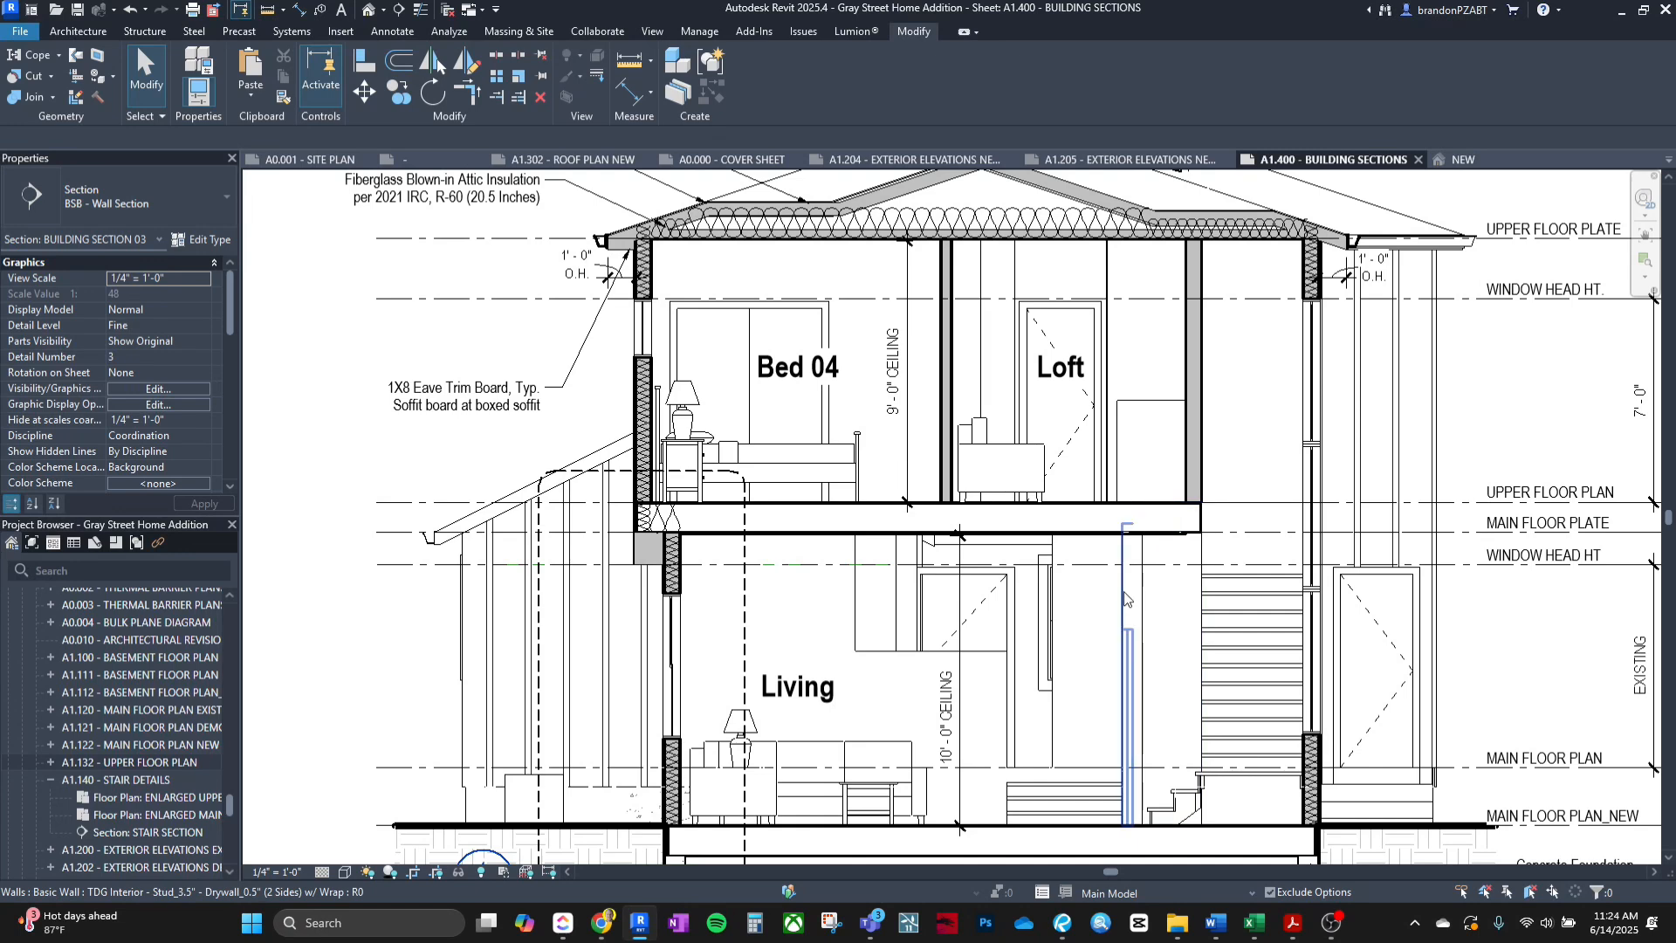
{"action": "middle_click_drag", "start_coordinate": [1047, 563], "coordinate": [1071, 422]}
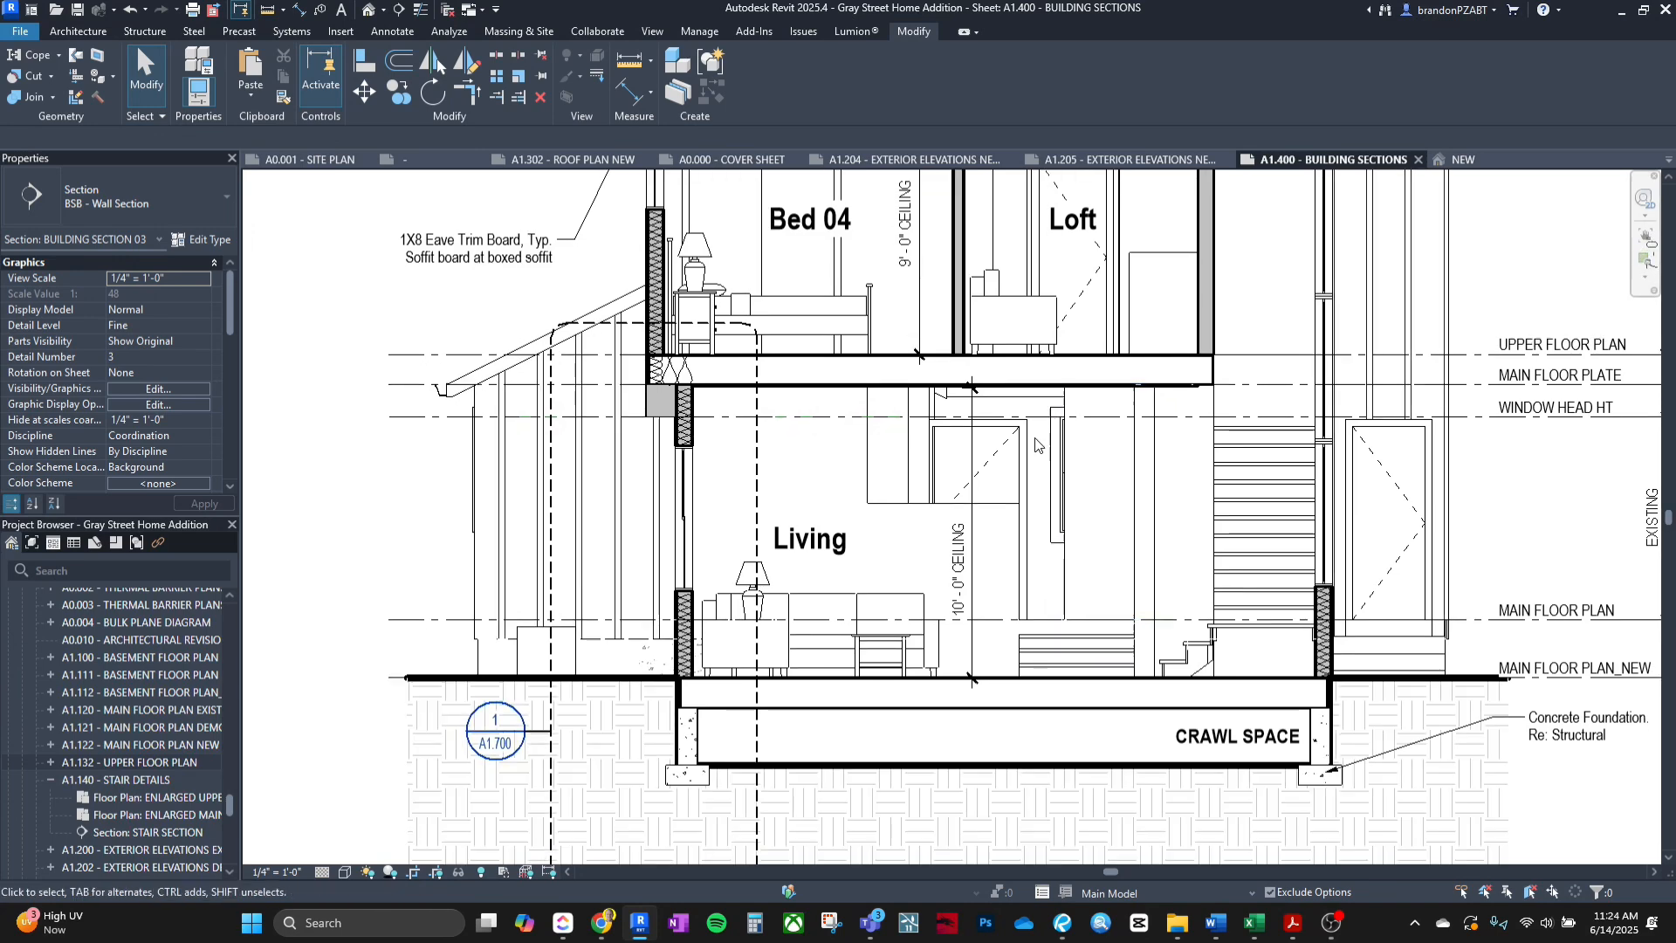
{"action": "scroll", "coordinate": [541, 677], "scroll_direction": "up", "scroll_amount": 1}
{"action": "scroll", "coordinate": [462, 668], "scroll_direction": "up", "scroll_amount": 1}
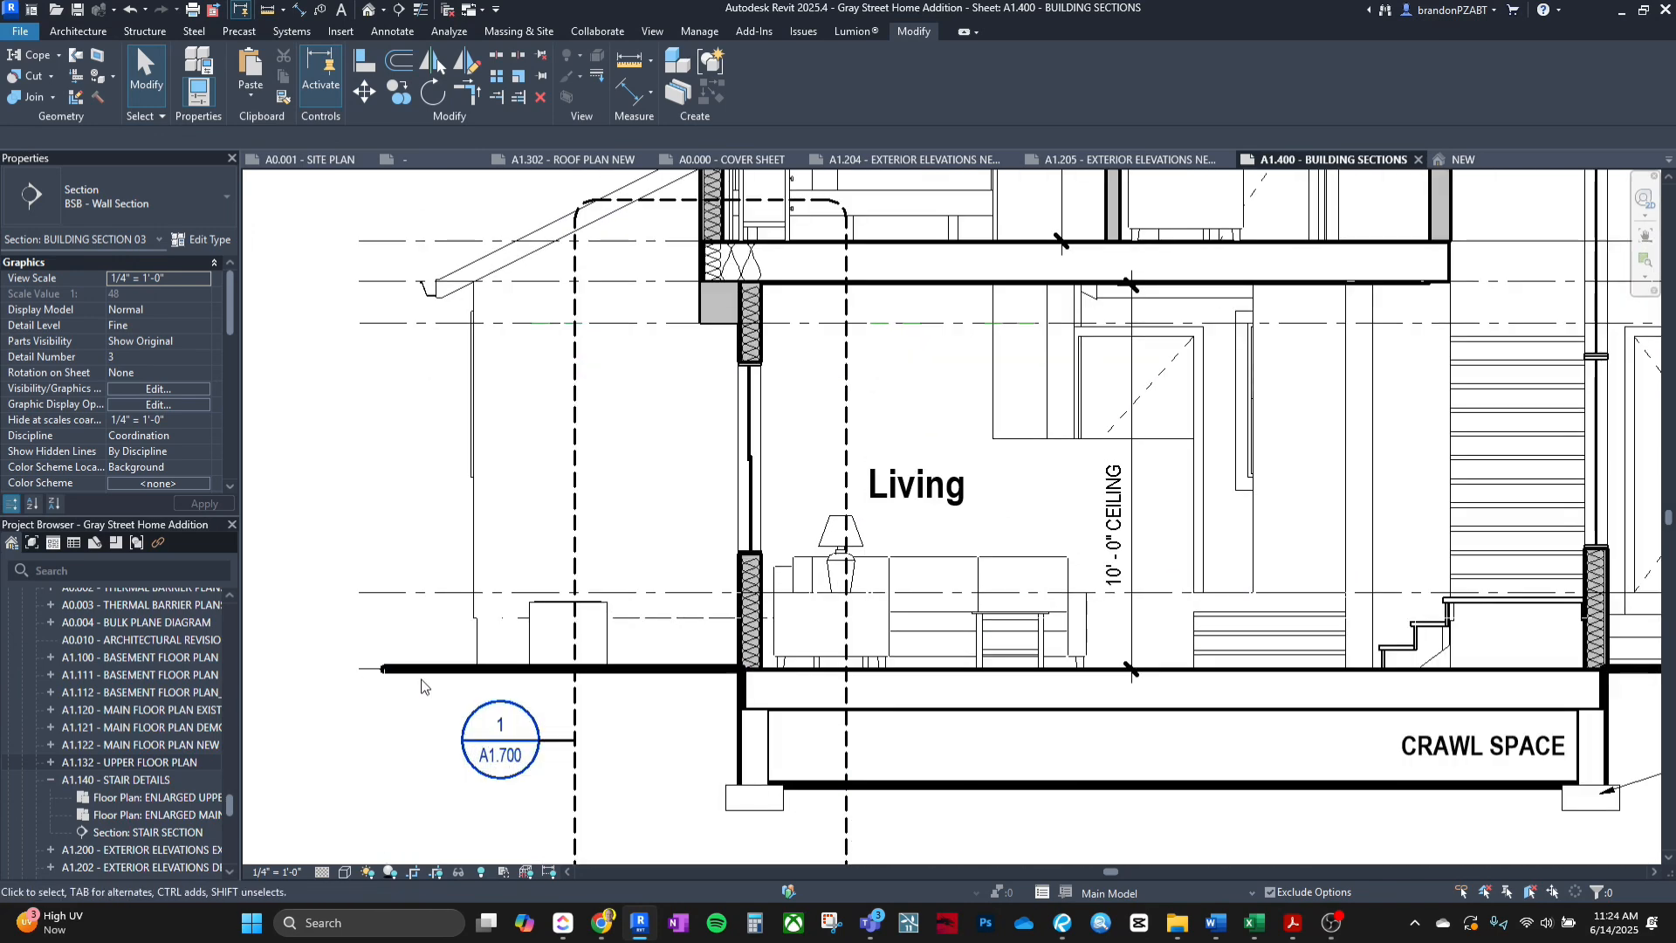
{"action": "key", "text": "l"}
{"action": "key", "text": "w"}
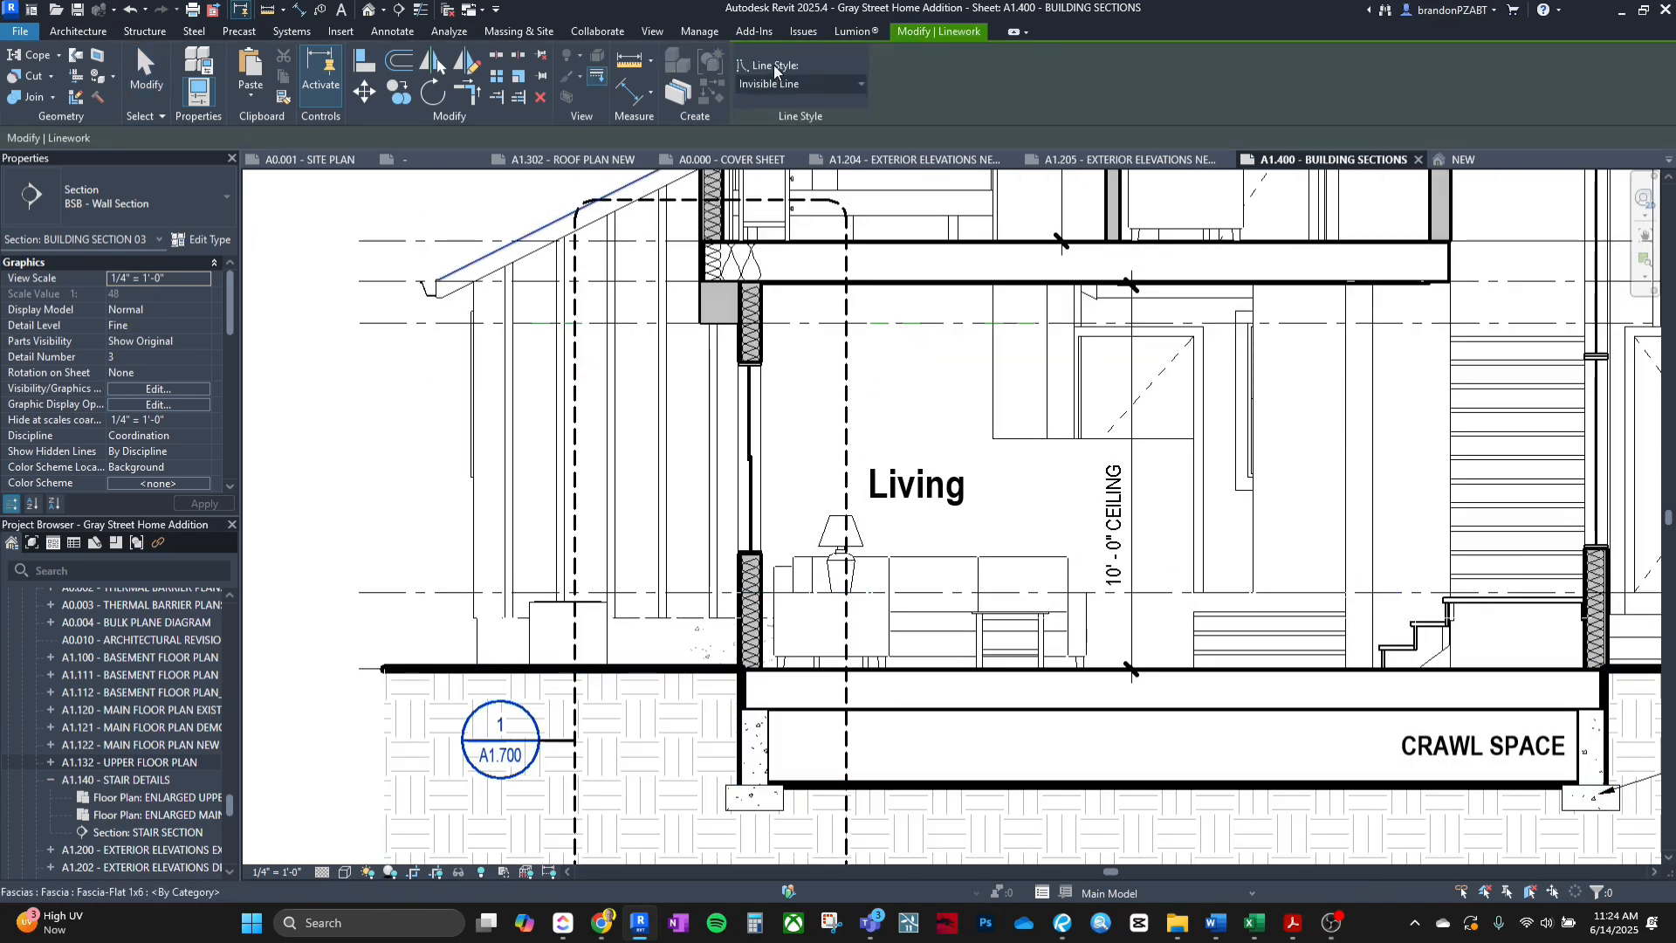
{"action": "left_click", "coordinate": [770, 84]}
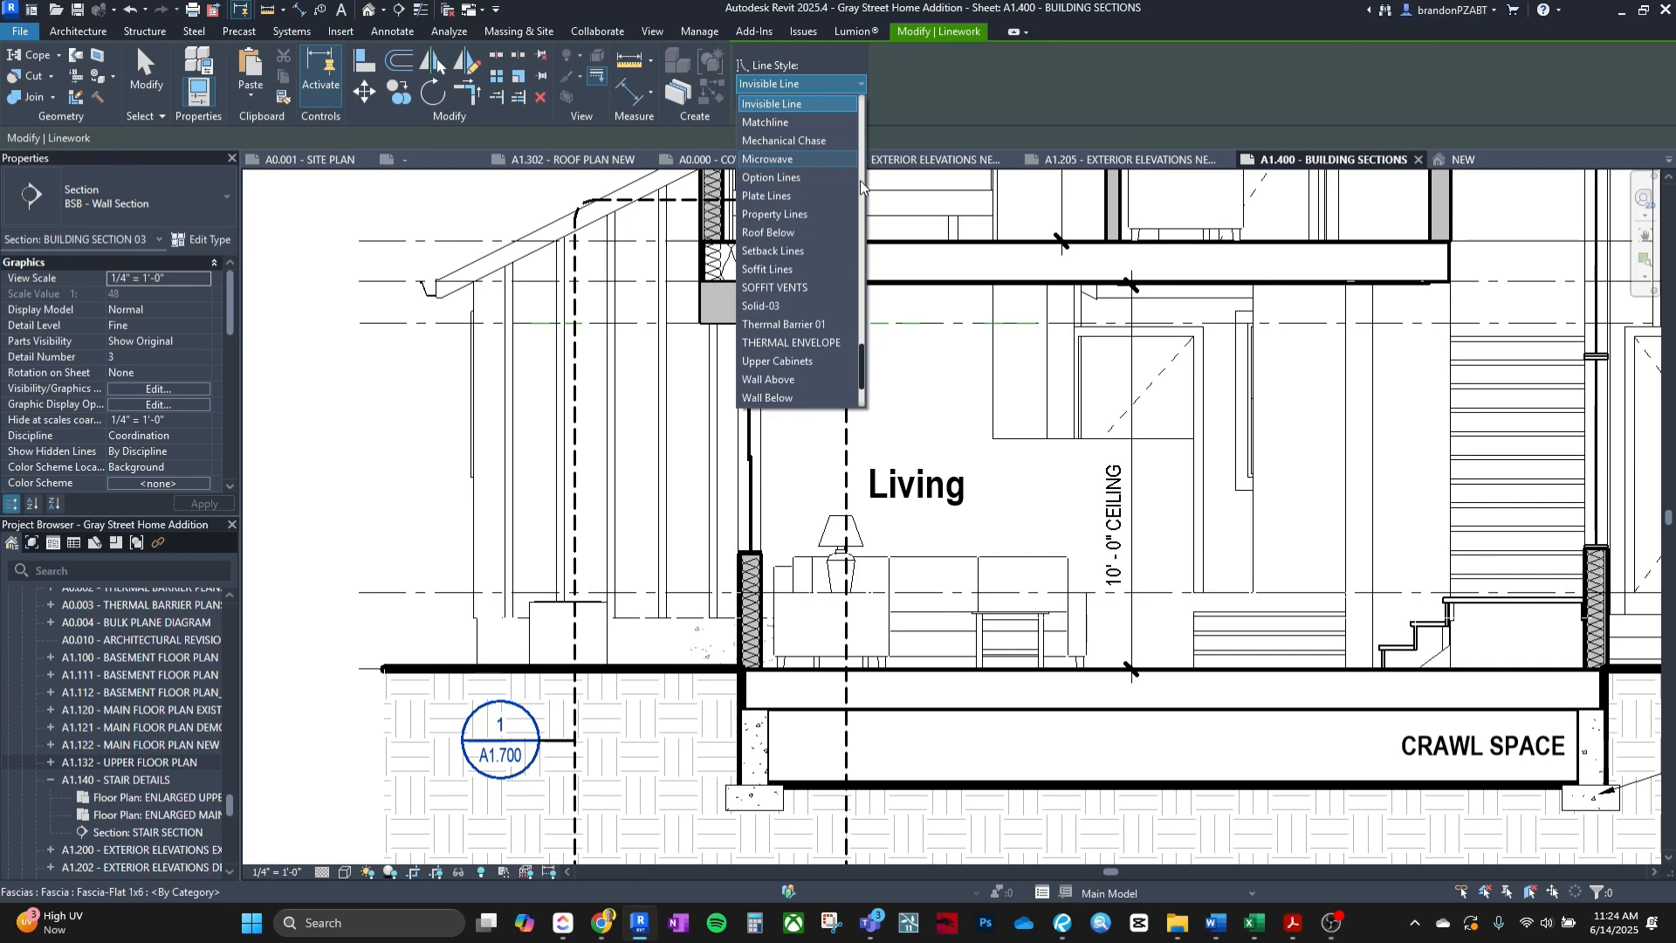
{"action": "scroll", "coordinate": [861, 180], "scroll_direction": "up", "scroll_amount": 10}
{"action": "left_click_drag", "start_coordinate": [870, 268], "coordinate": [876, 84]}
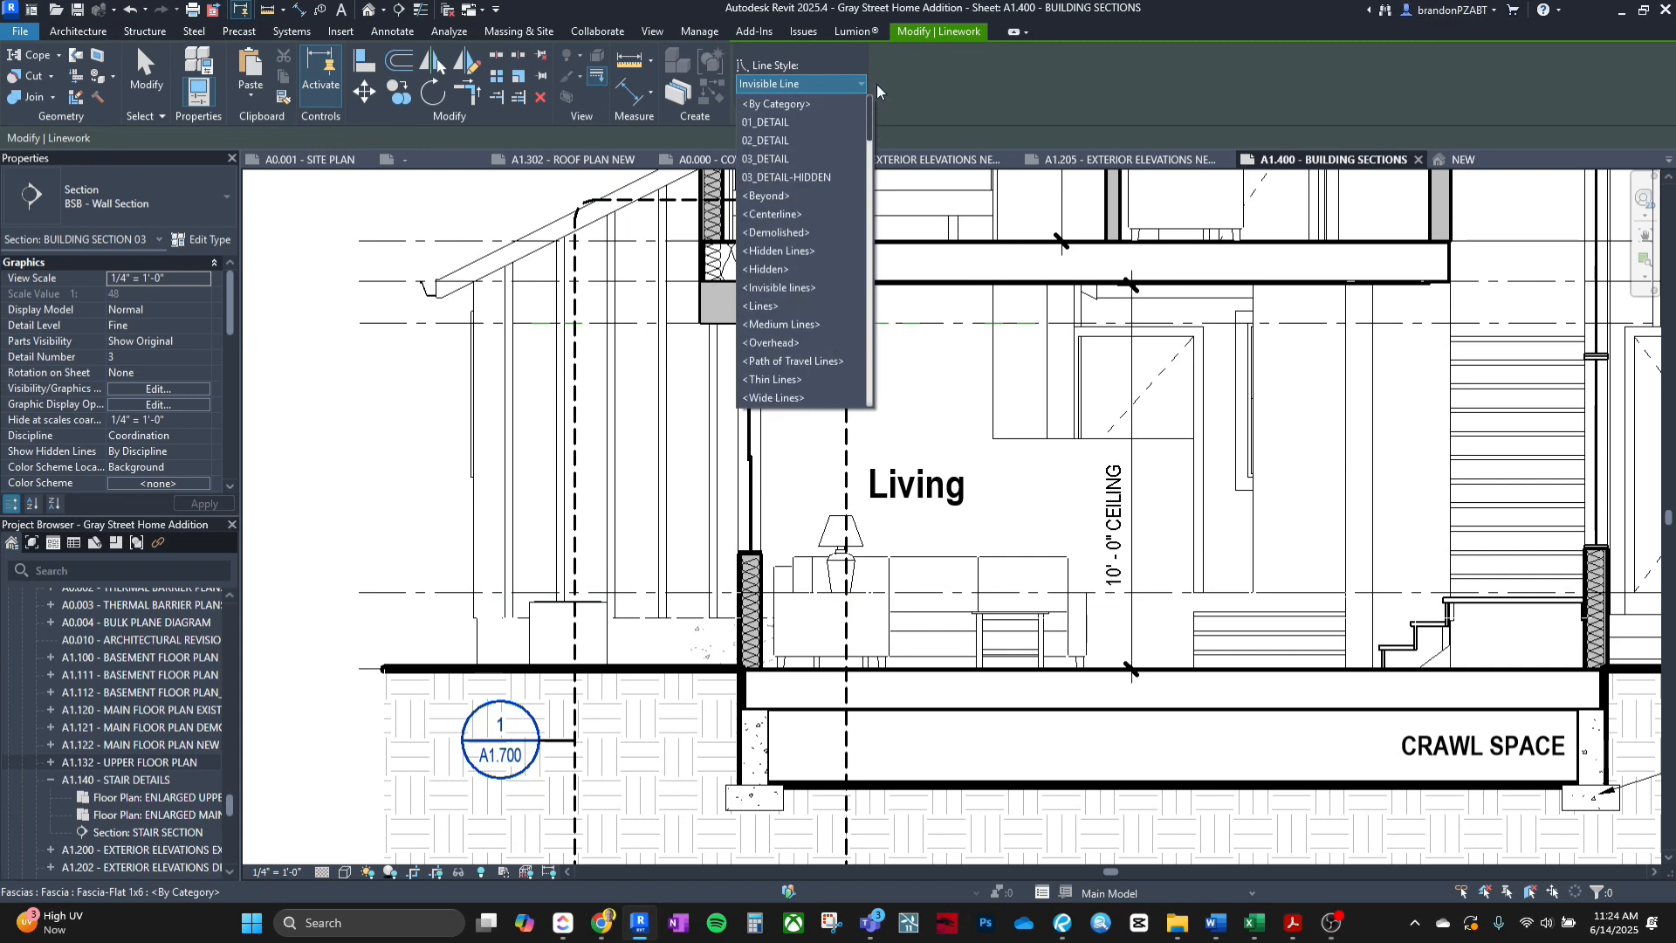
{"action": "left_click", "coordinate": [813, 101]}
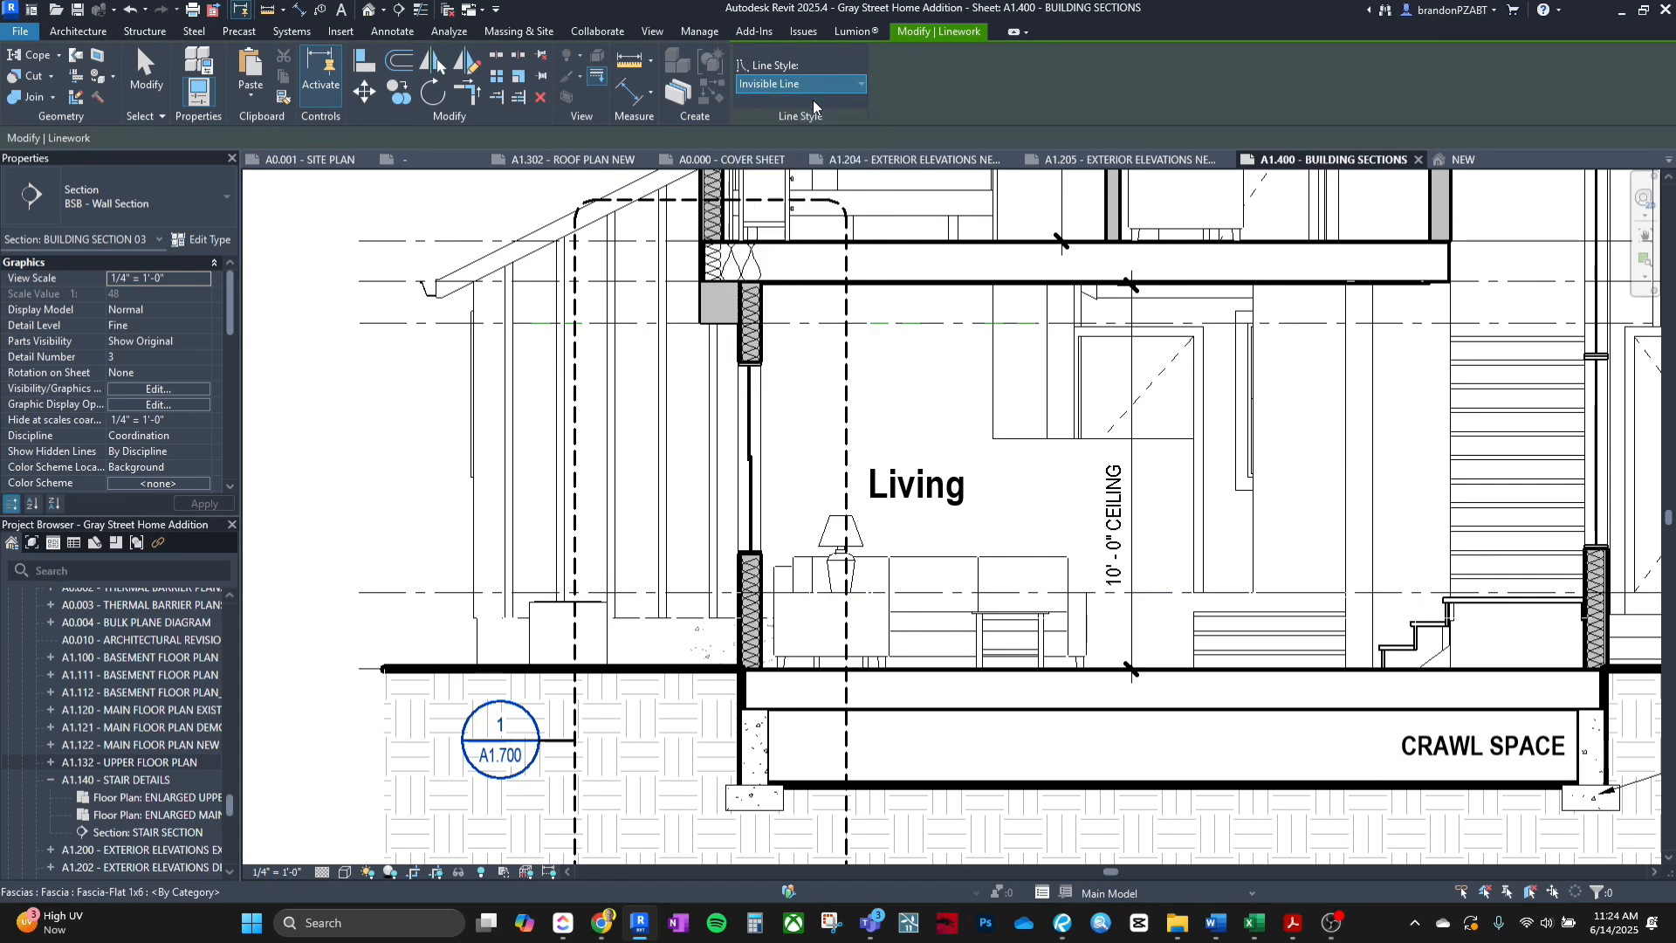
{"action": "left_click", "coordinate": [637, 622]}
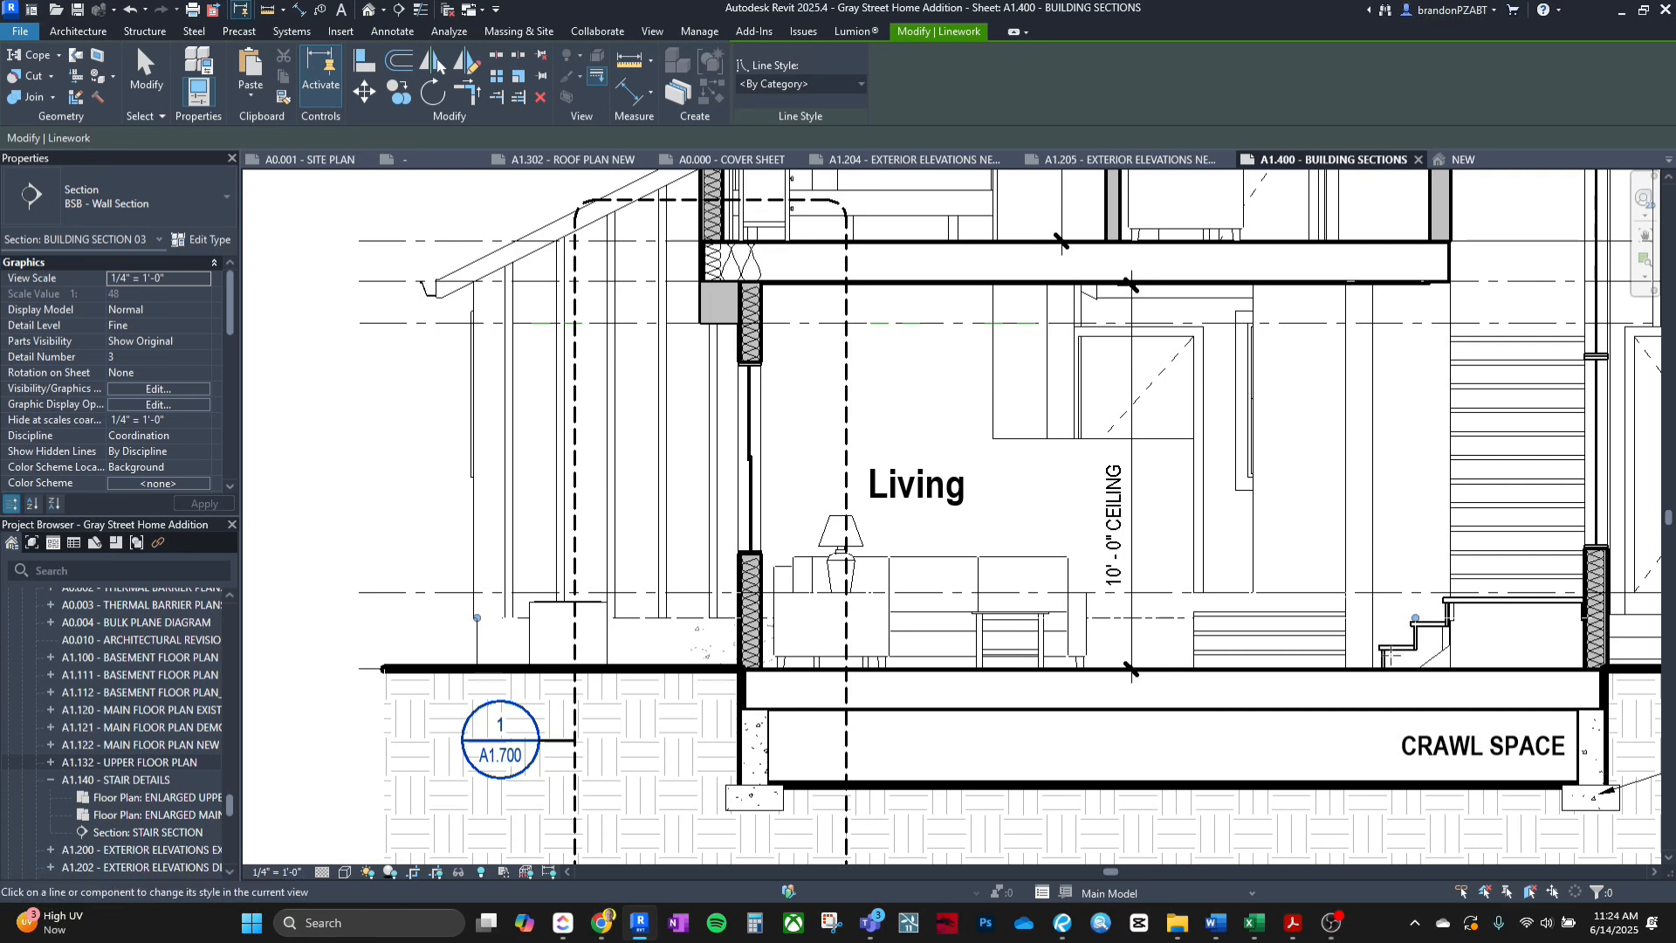
{"action": "left_click", "coordinate": [1416, 618]}
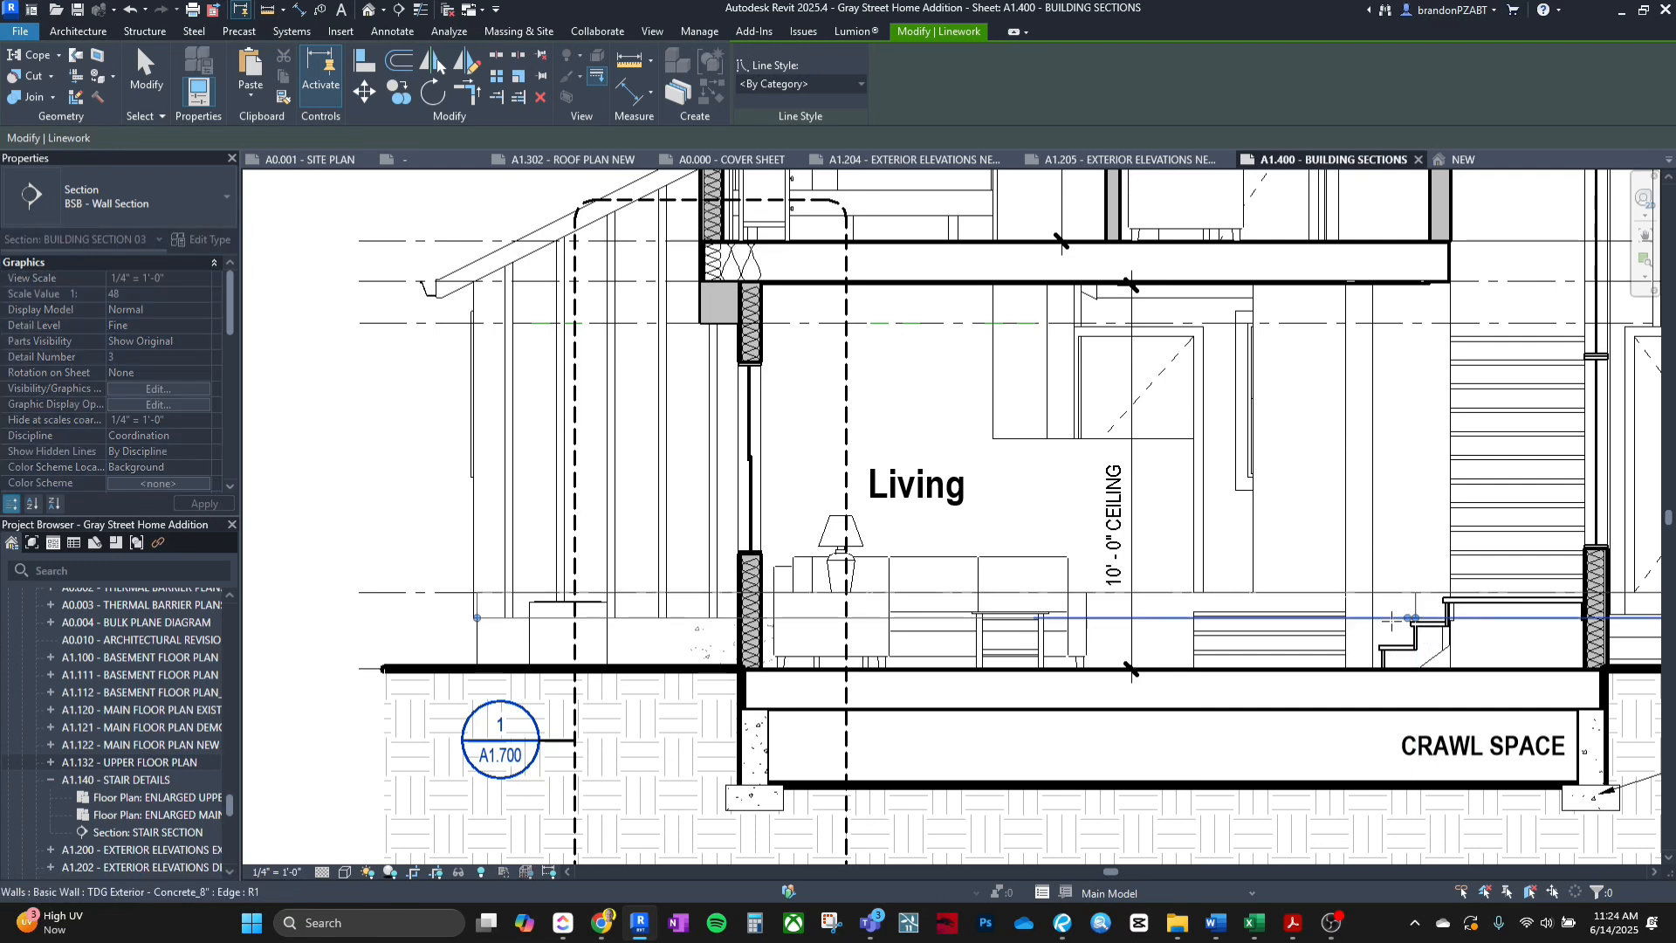
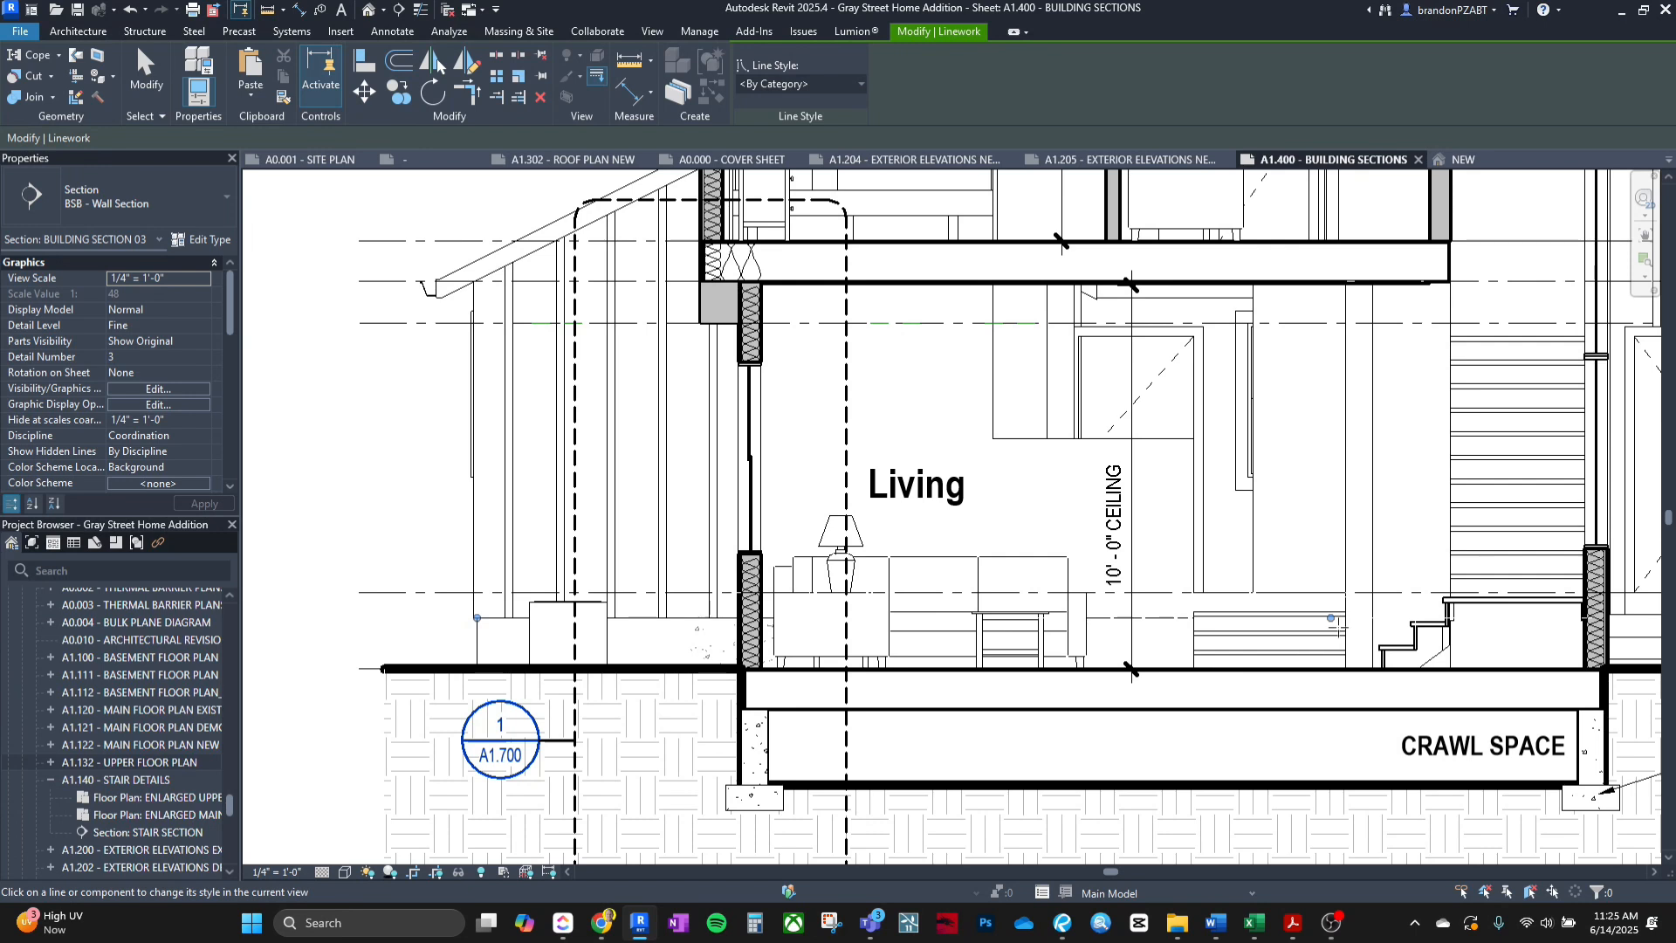
{"action": "left_click_drag", "start_coordinate": [1331, 617], "coordinate": [739, 617]}
{"action": "key", "text": "Escape"}
Hide the basement horizontal slider window that interrupts the concrete wall beside the living room's exterior wall.
{"action": "scroll", "coordinate": [768, 637], "scroll_direction": "up", "scroll_amount": 2}
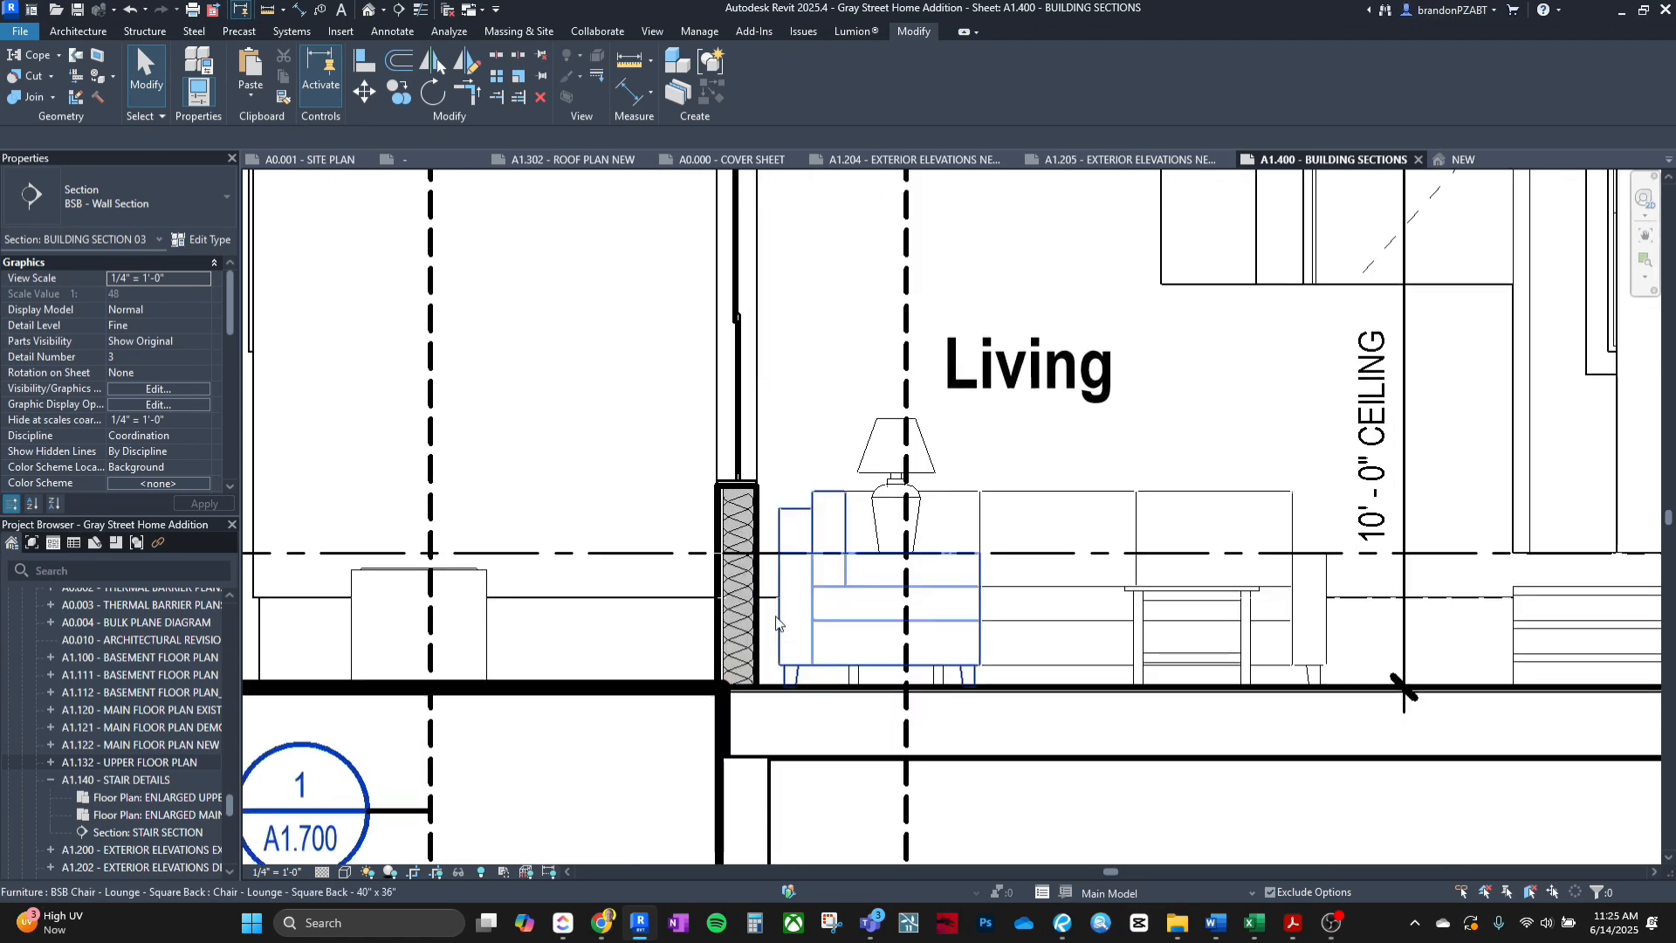
{"action": "scroll", "coordinate": [776, 622], "scroll_direction": "up", "scroll_amount": 2}
{"action": "left_click", "coordinate": [768, 619]}
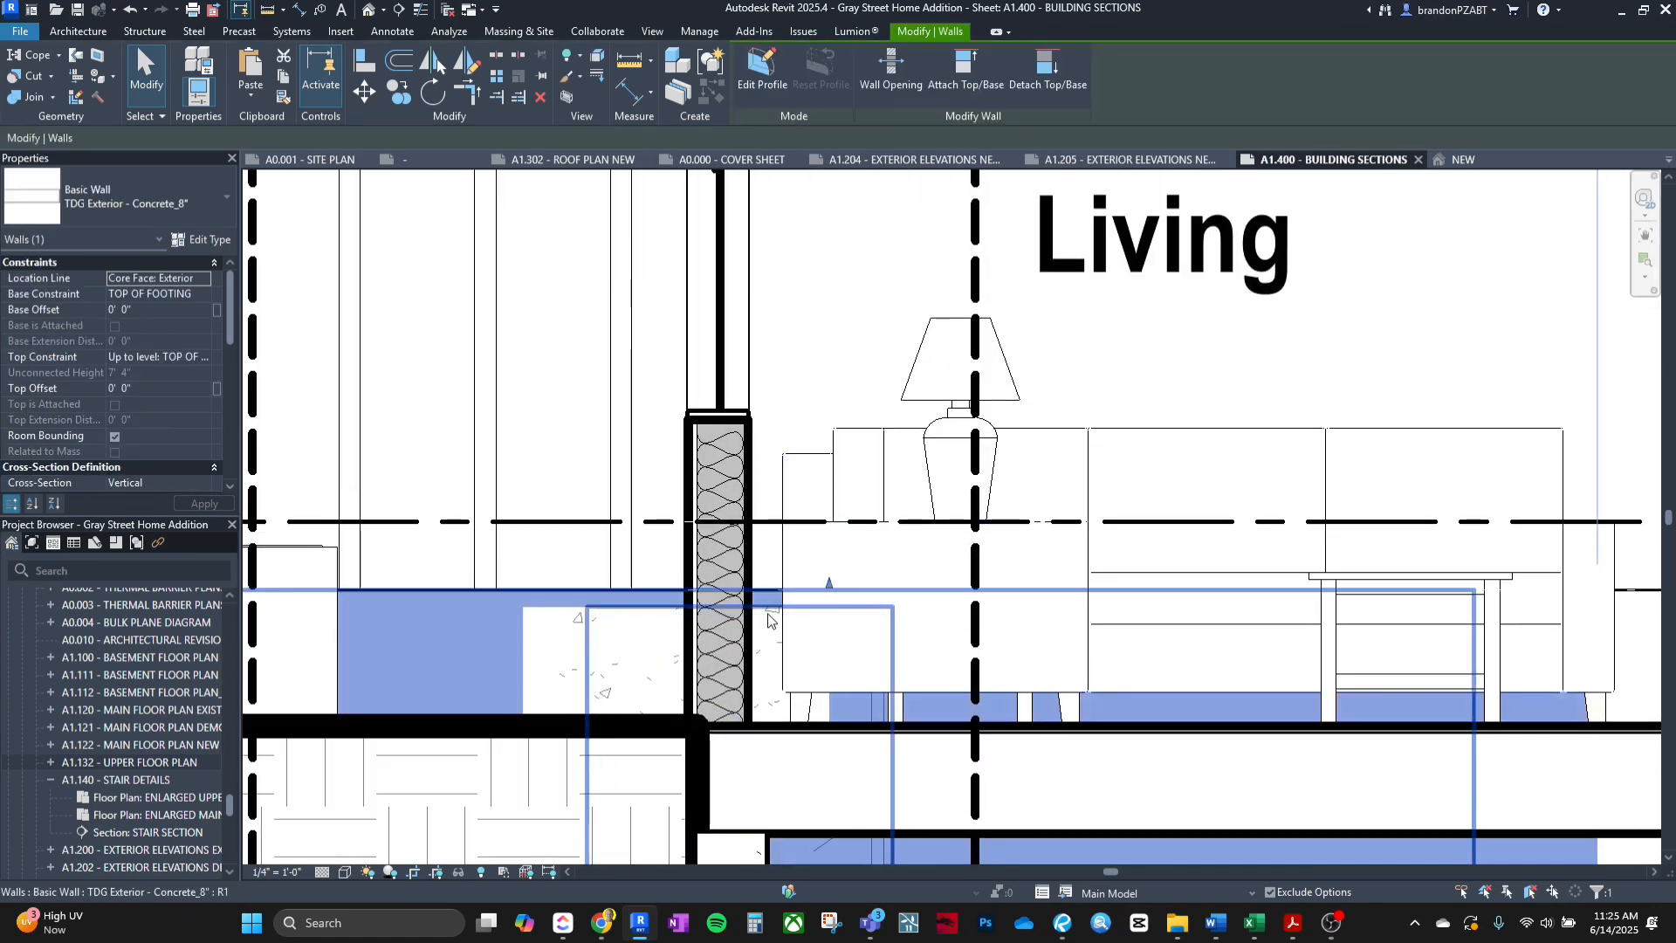
{"action": "left_click", "coordinate": [584, 627]}
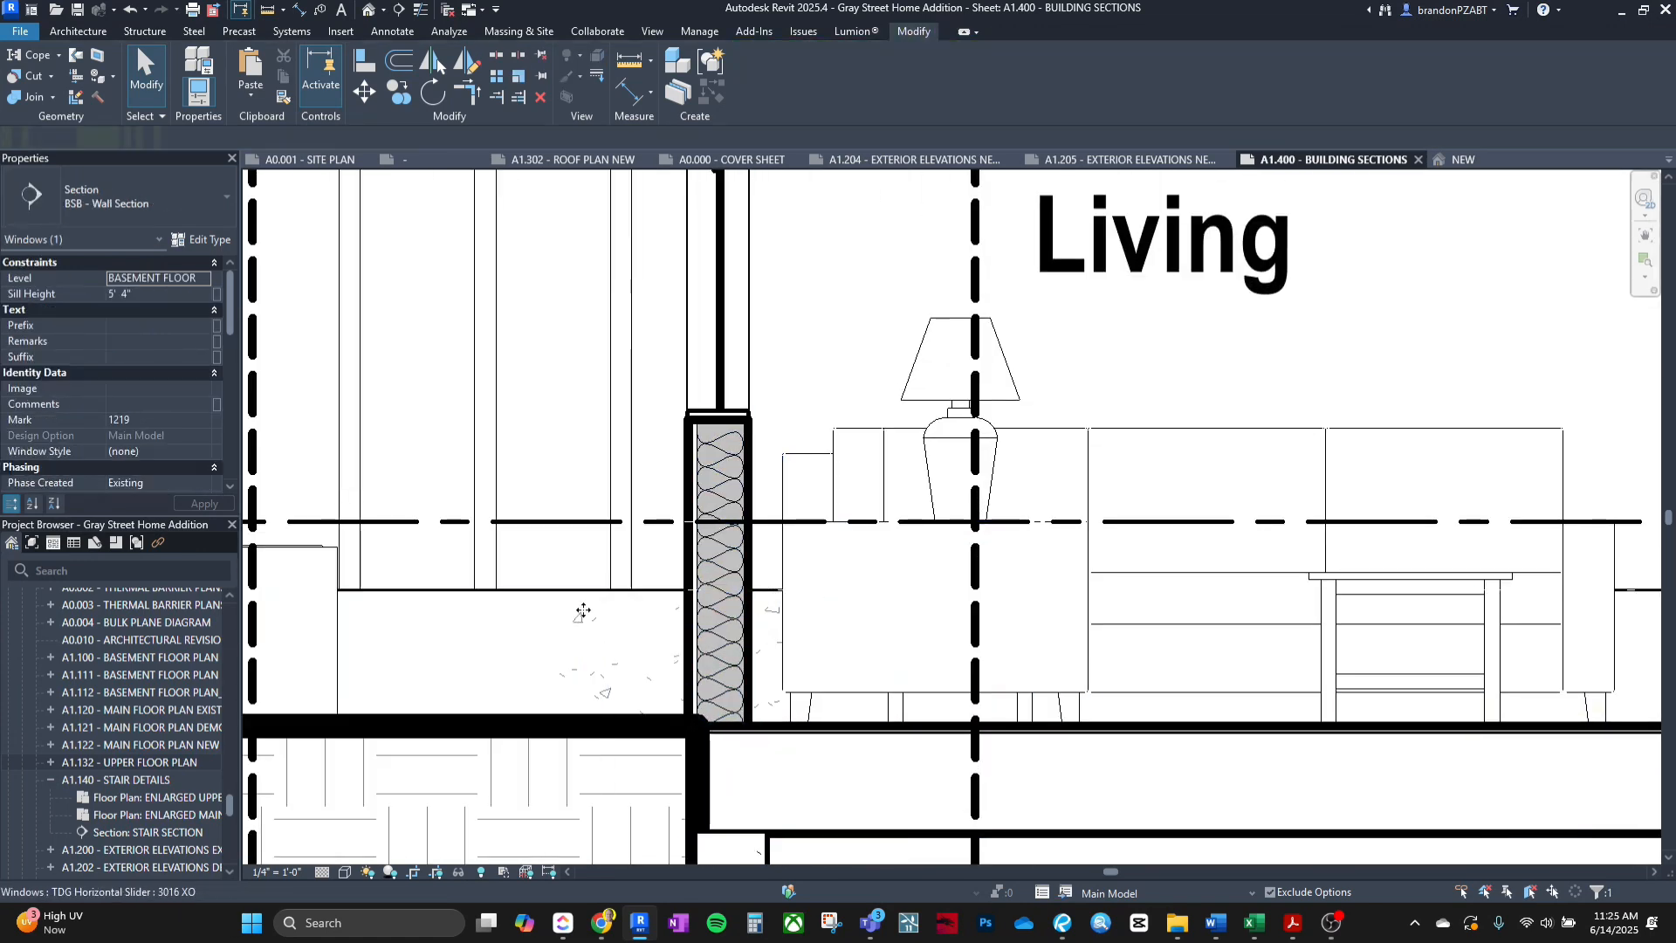
{"action": "left_click", "coordinate": [627, 621]}
{"action": "left_click", "coordinate": [567, 628]}
{"action": "scroll", "coordinate": [567, 630], "scroll_direction": "down", "scroll_amount": 2}
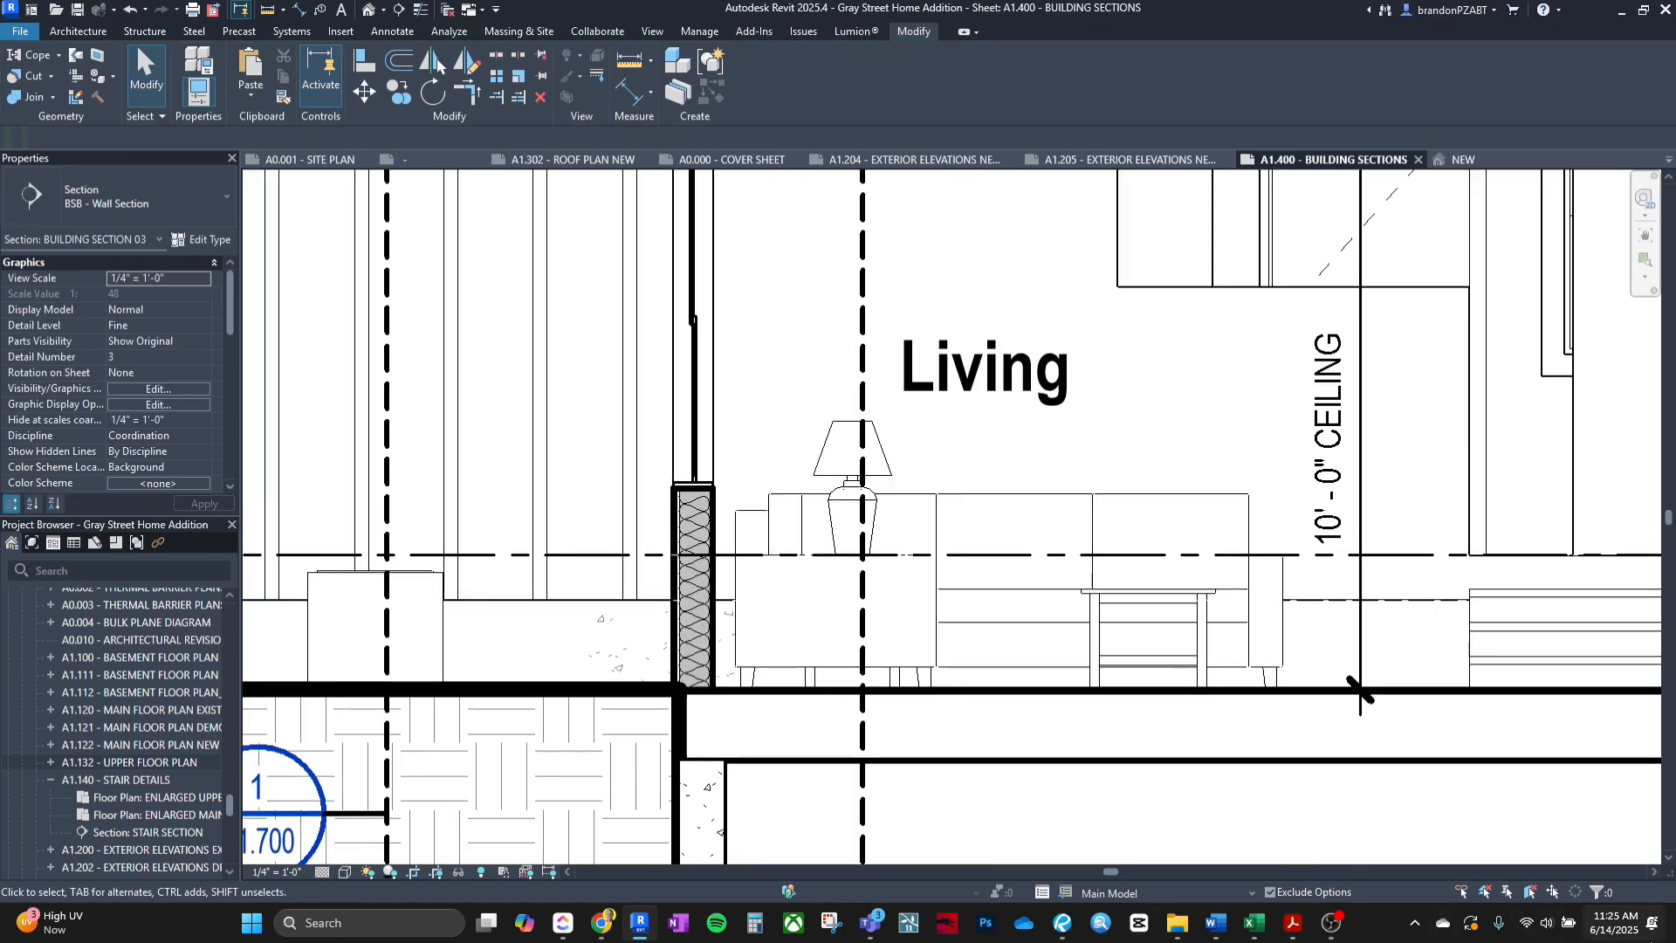
Check the board-and-batten wall above the concrete base, and review the overall linework of Building Section 03.
{"action": "double_click", "coordinate": [553, 602]}
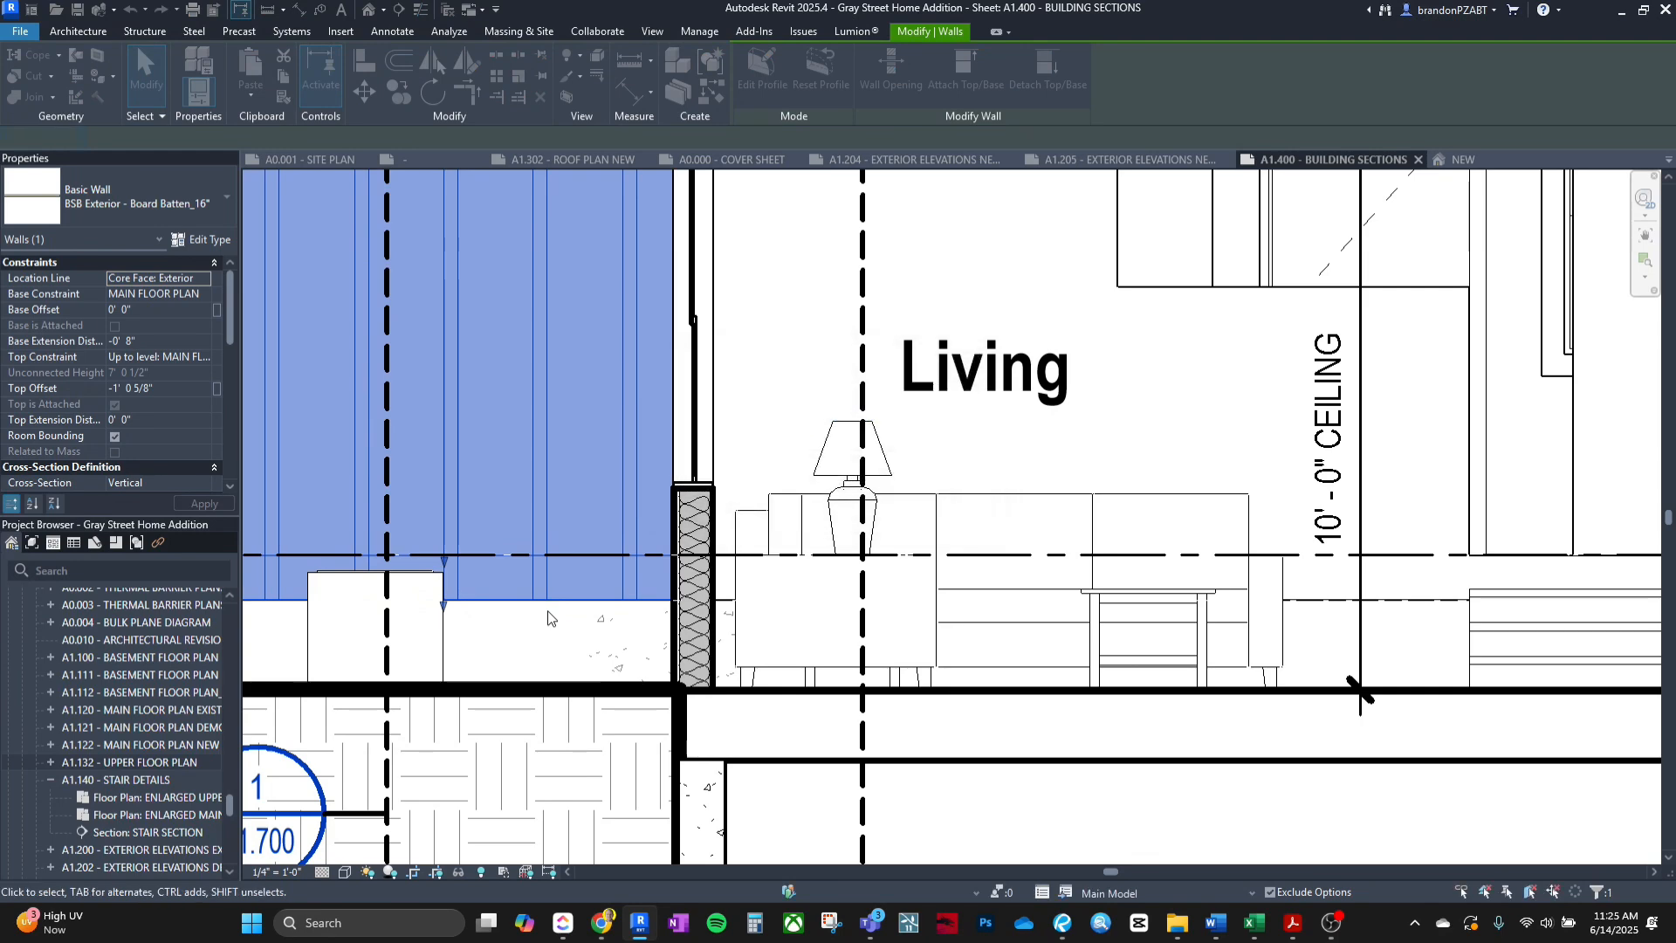
{"action": "key", "text": "Escape"}
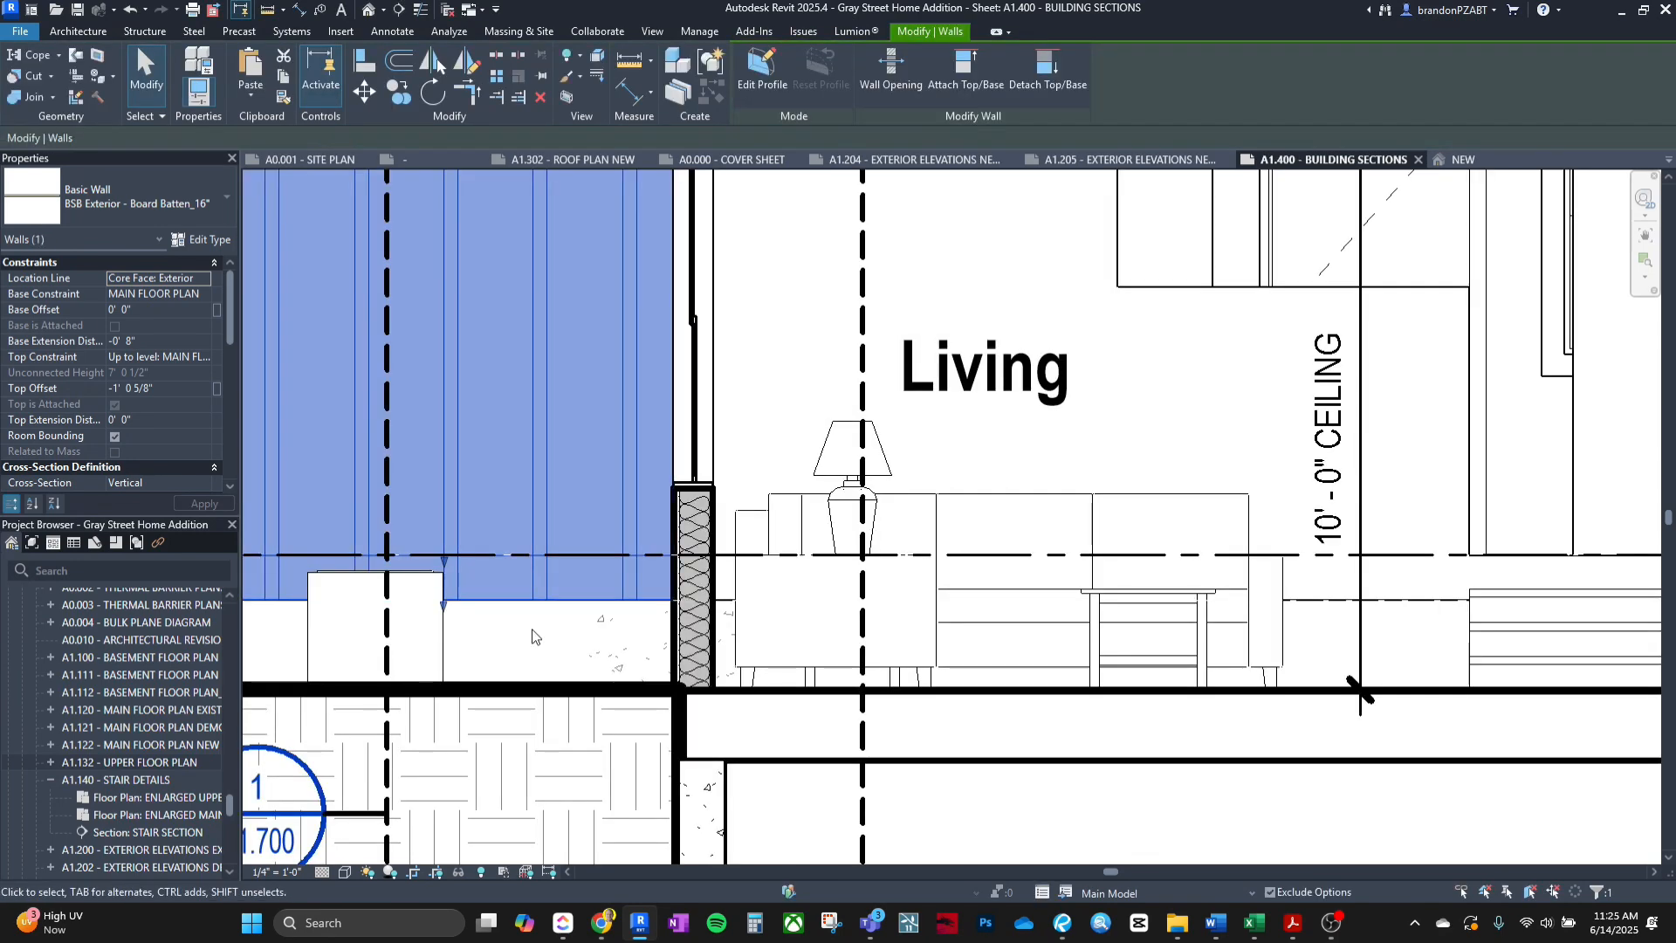
{"action": "key", "text": "Escape"}
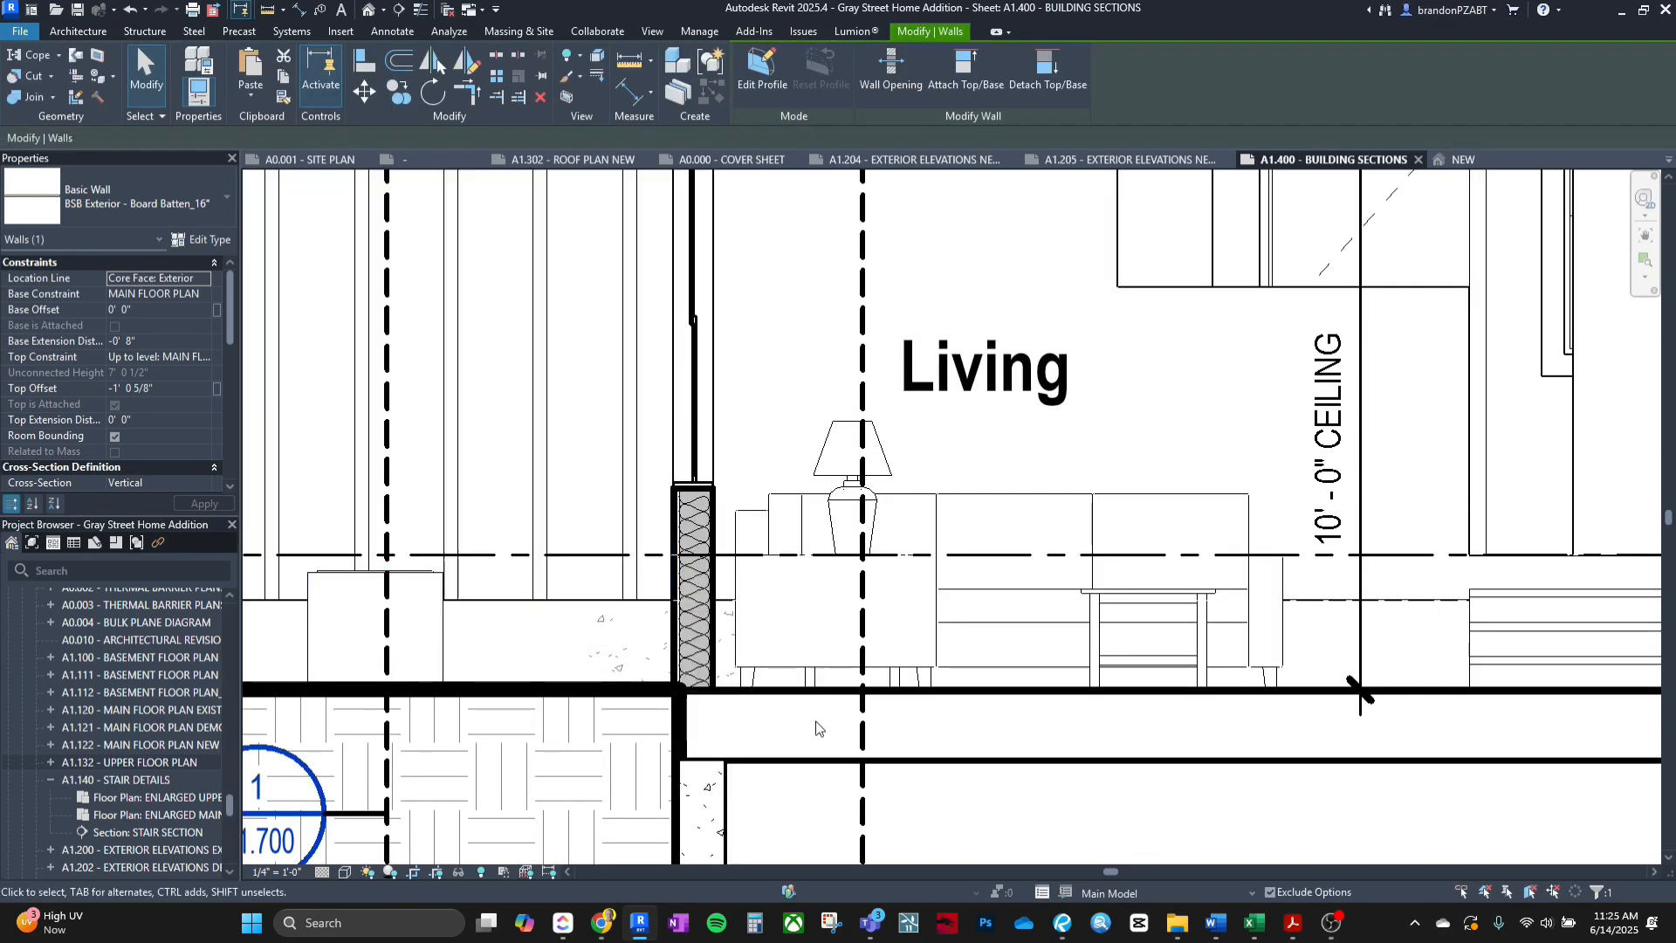
{"action": "scroll", "coordinate": [612, 629], "scroll_direction": "down", "scroll_amount": 5}
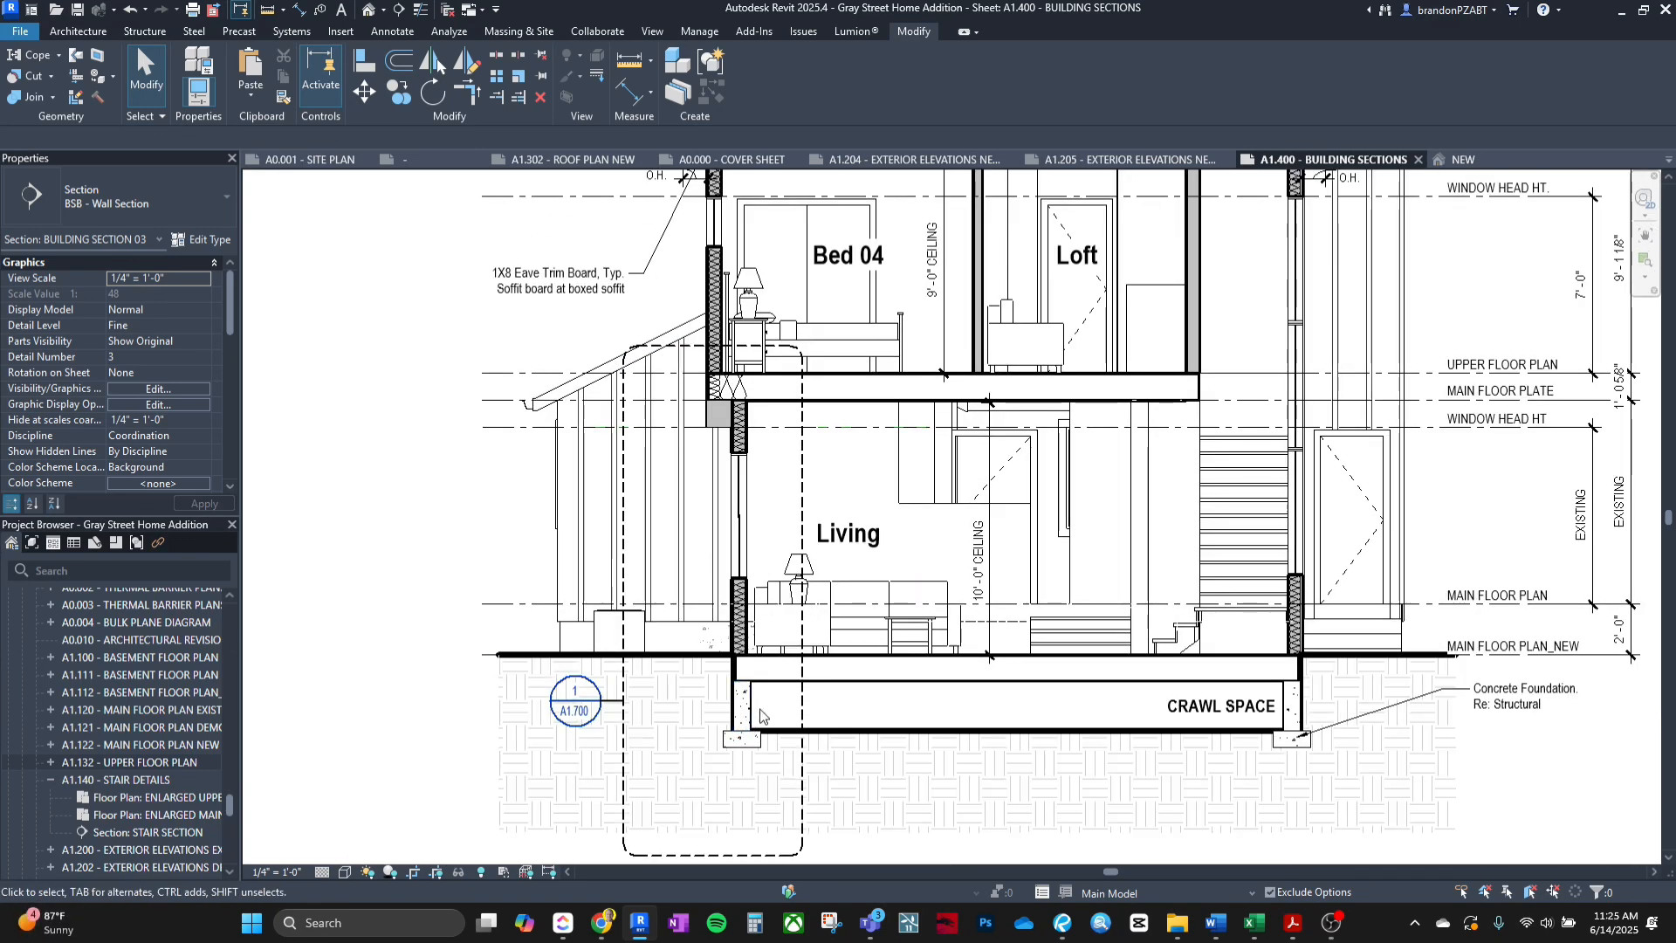
{"action": "middle_click_drag", "start_coordinate": [760, 714], "coordinate": [971, 656]}
{"action": "scroll", "coordinate": [768, 818], "scroll_direction": "down", "scroll_amount": 3}
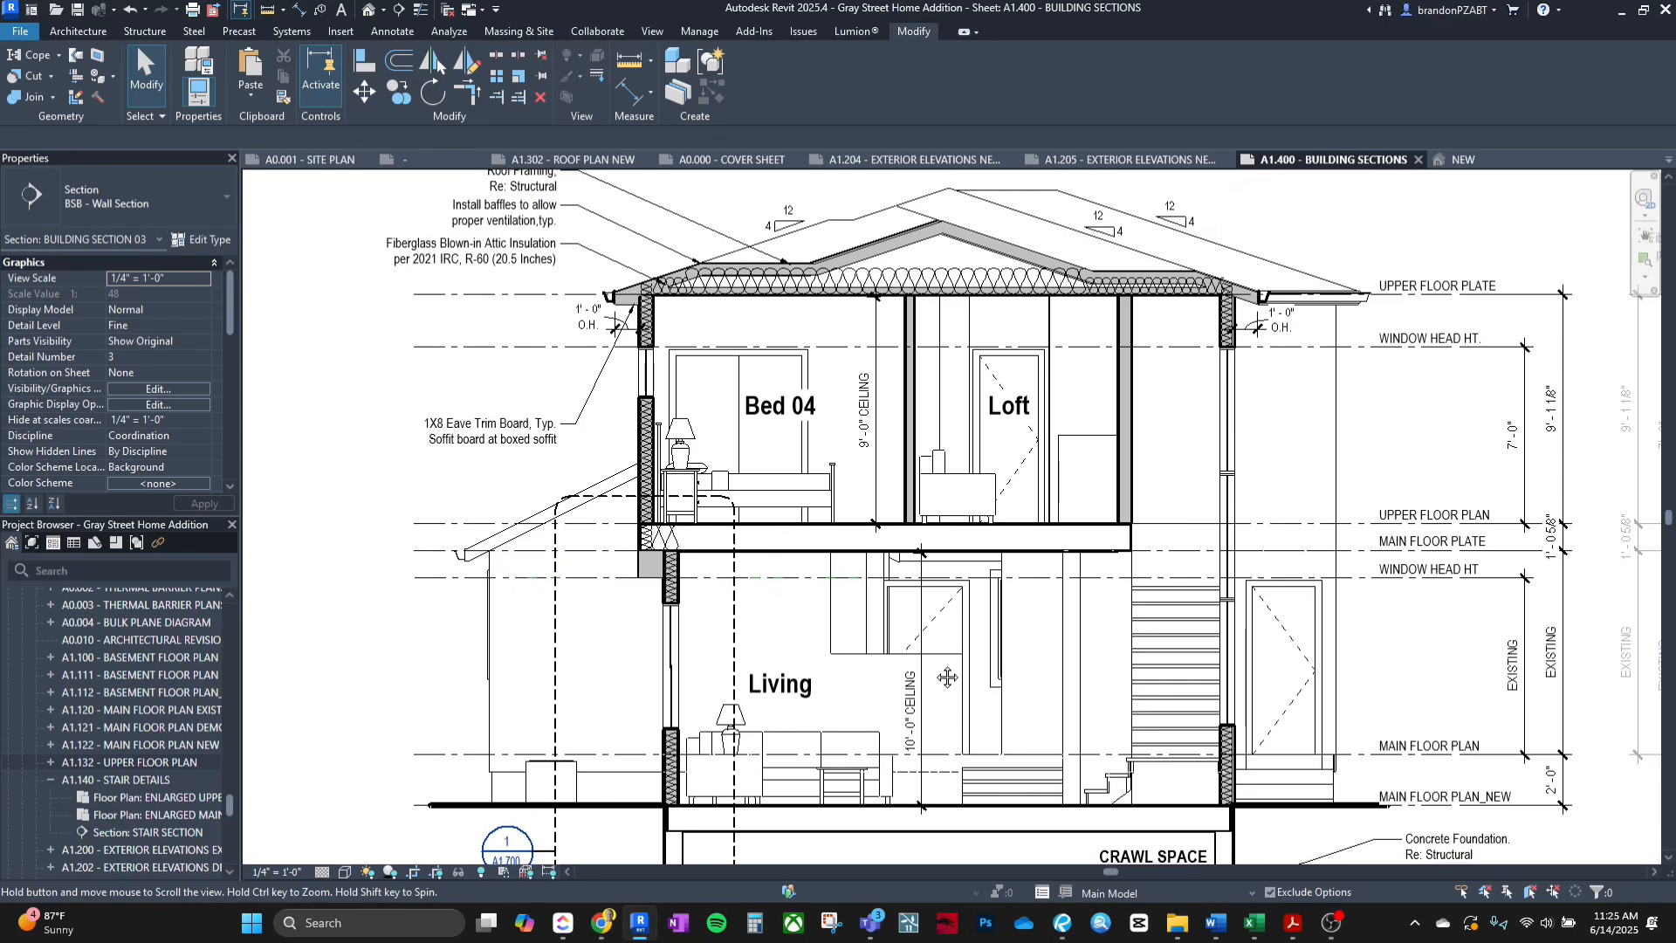
Check Building Section 03 in the Revu PDF, and in Revit move the CRAWL SPACE label to about the middle of the crawl space.
{"action": "left_click", "coordinate": [1061, 927]}
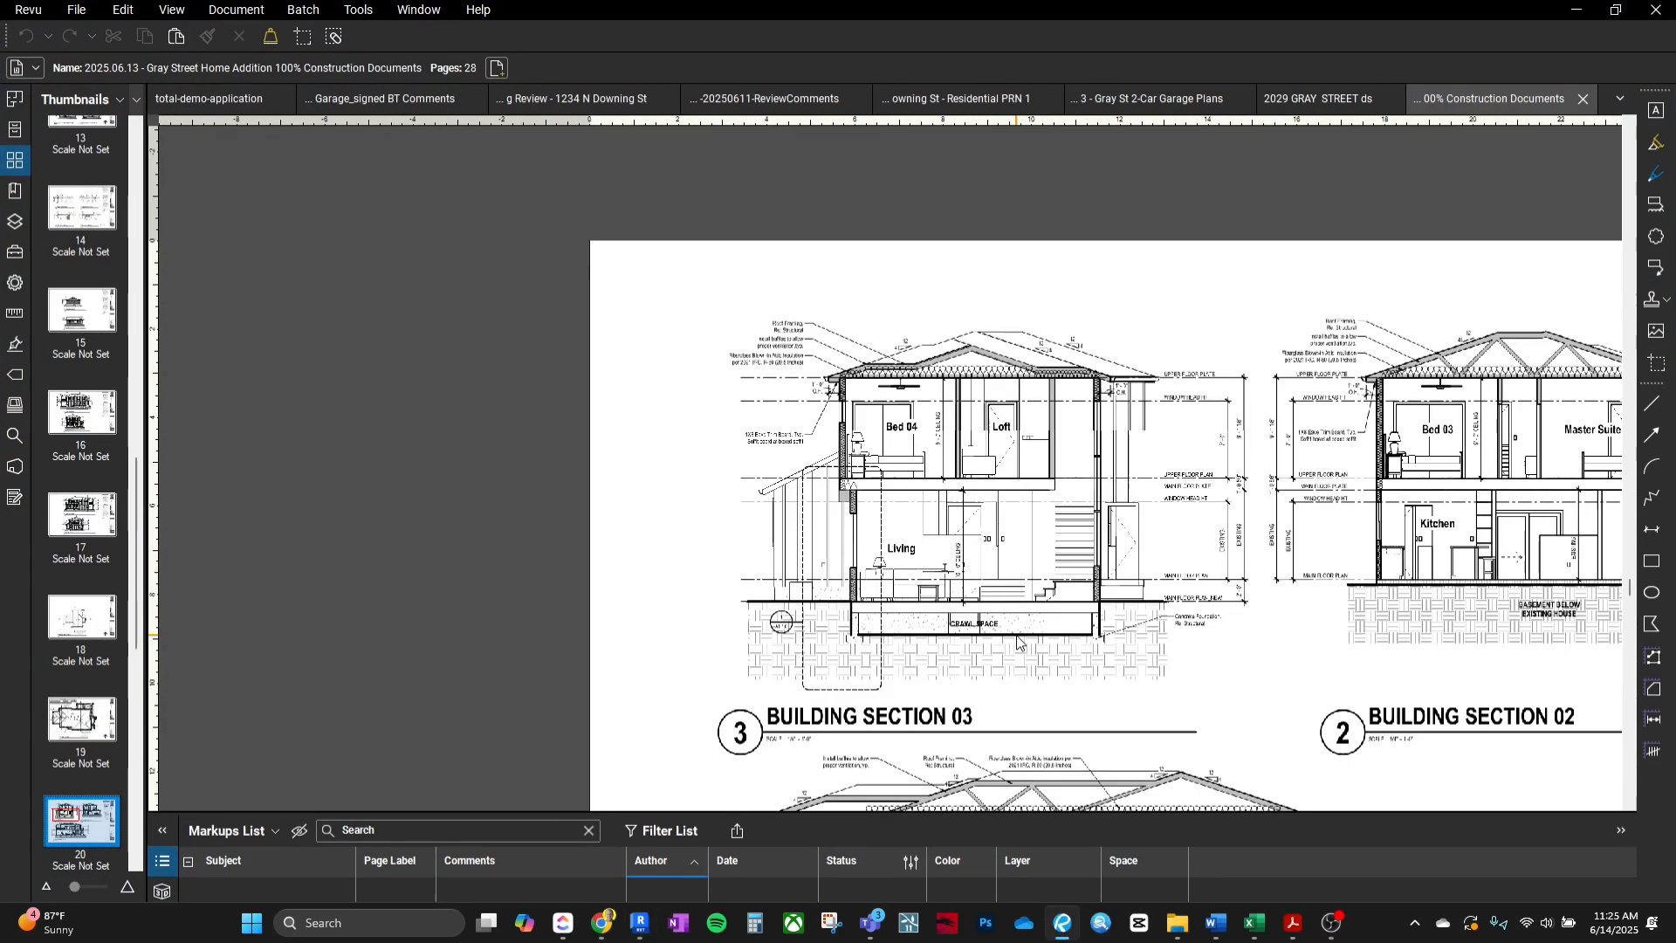
{"action": "left_click", "coordinate": [1025, 927]}
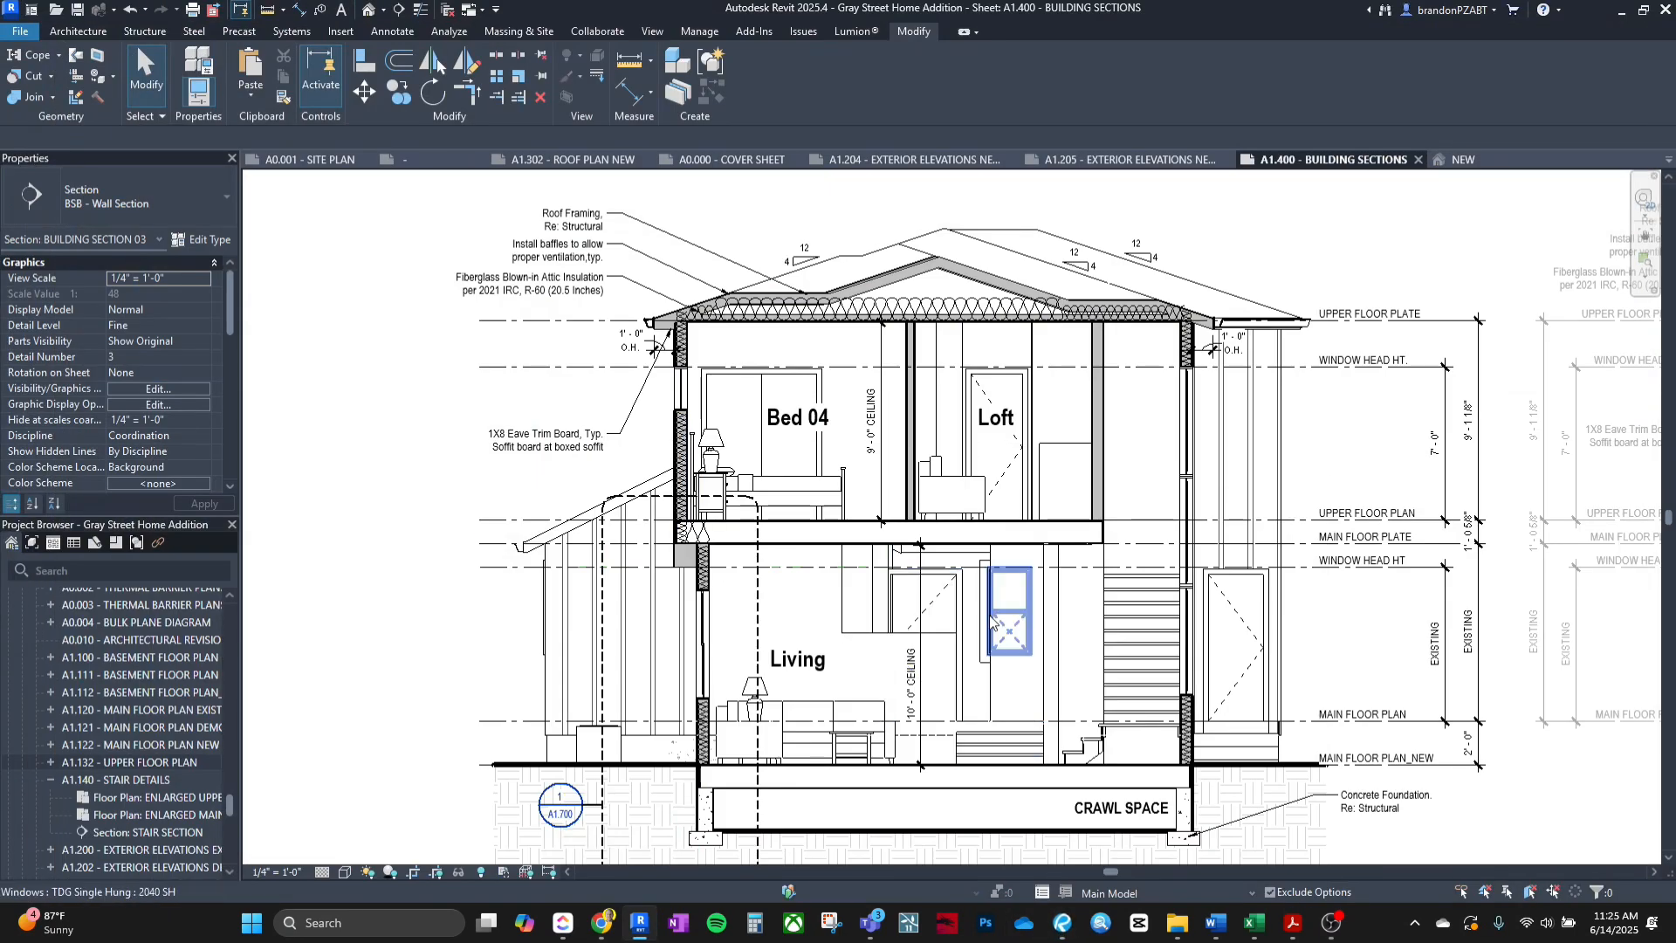
{"action": "scroll", "coordinate": [1037, 685], "scroll_direction": "up", "scroll_amount": 4}
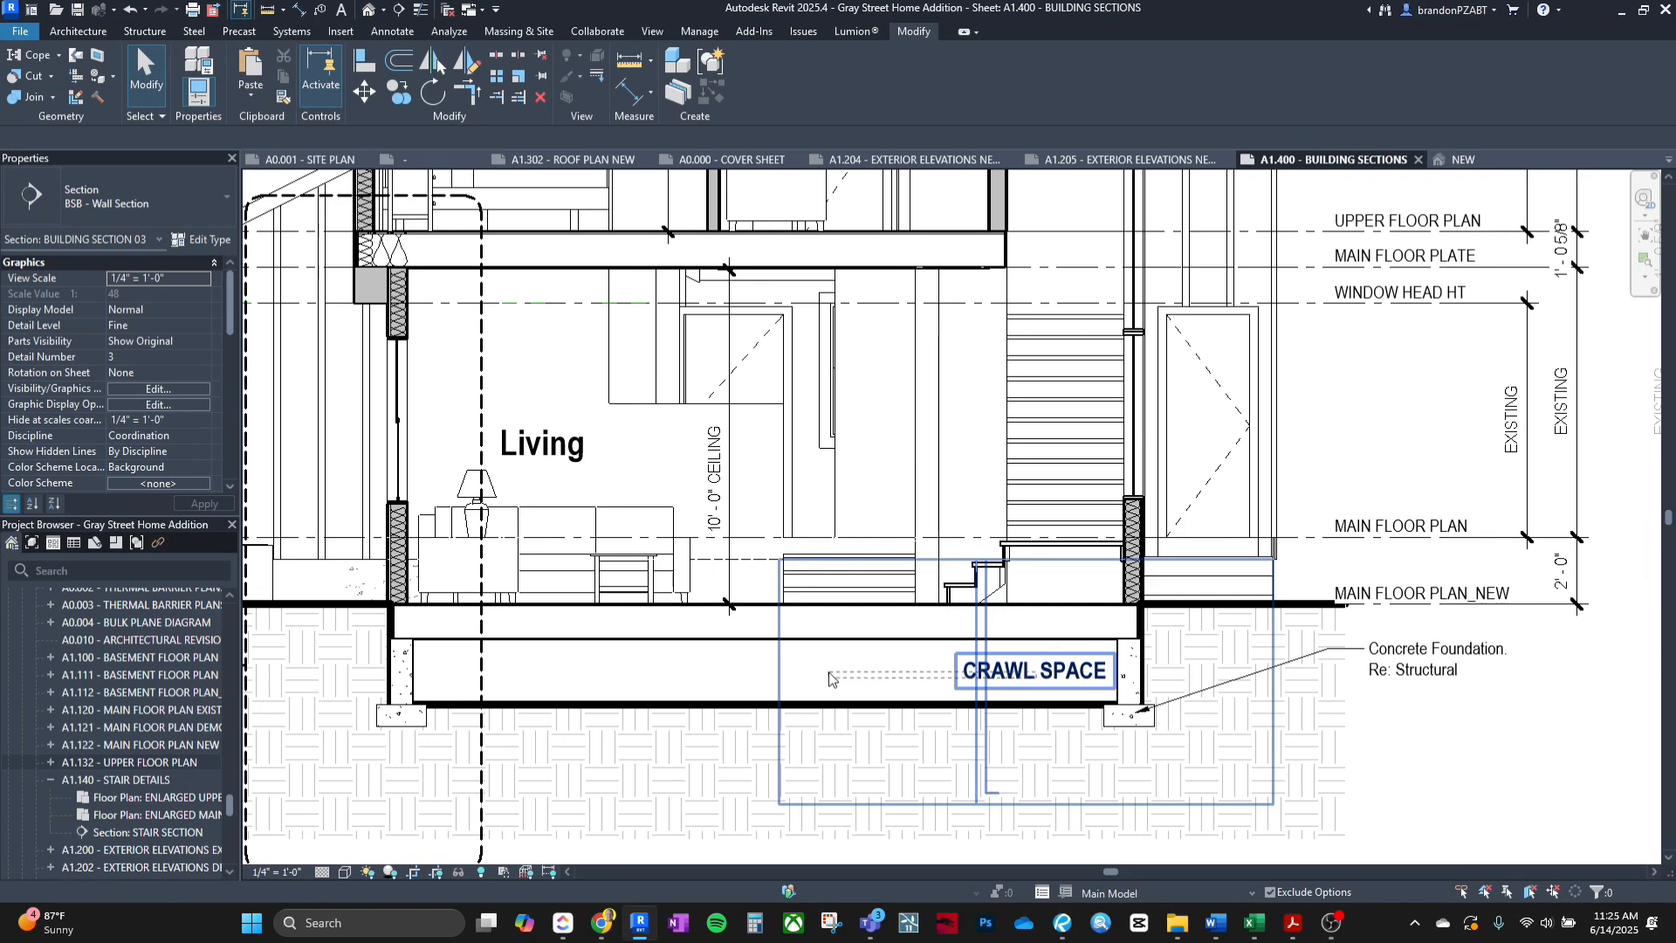
{"action": "left_click", "coordinate": [1044, 673]}
{"action": "left_click", "coordinate": [1045, 675]}
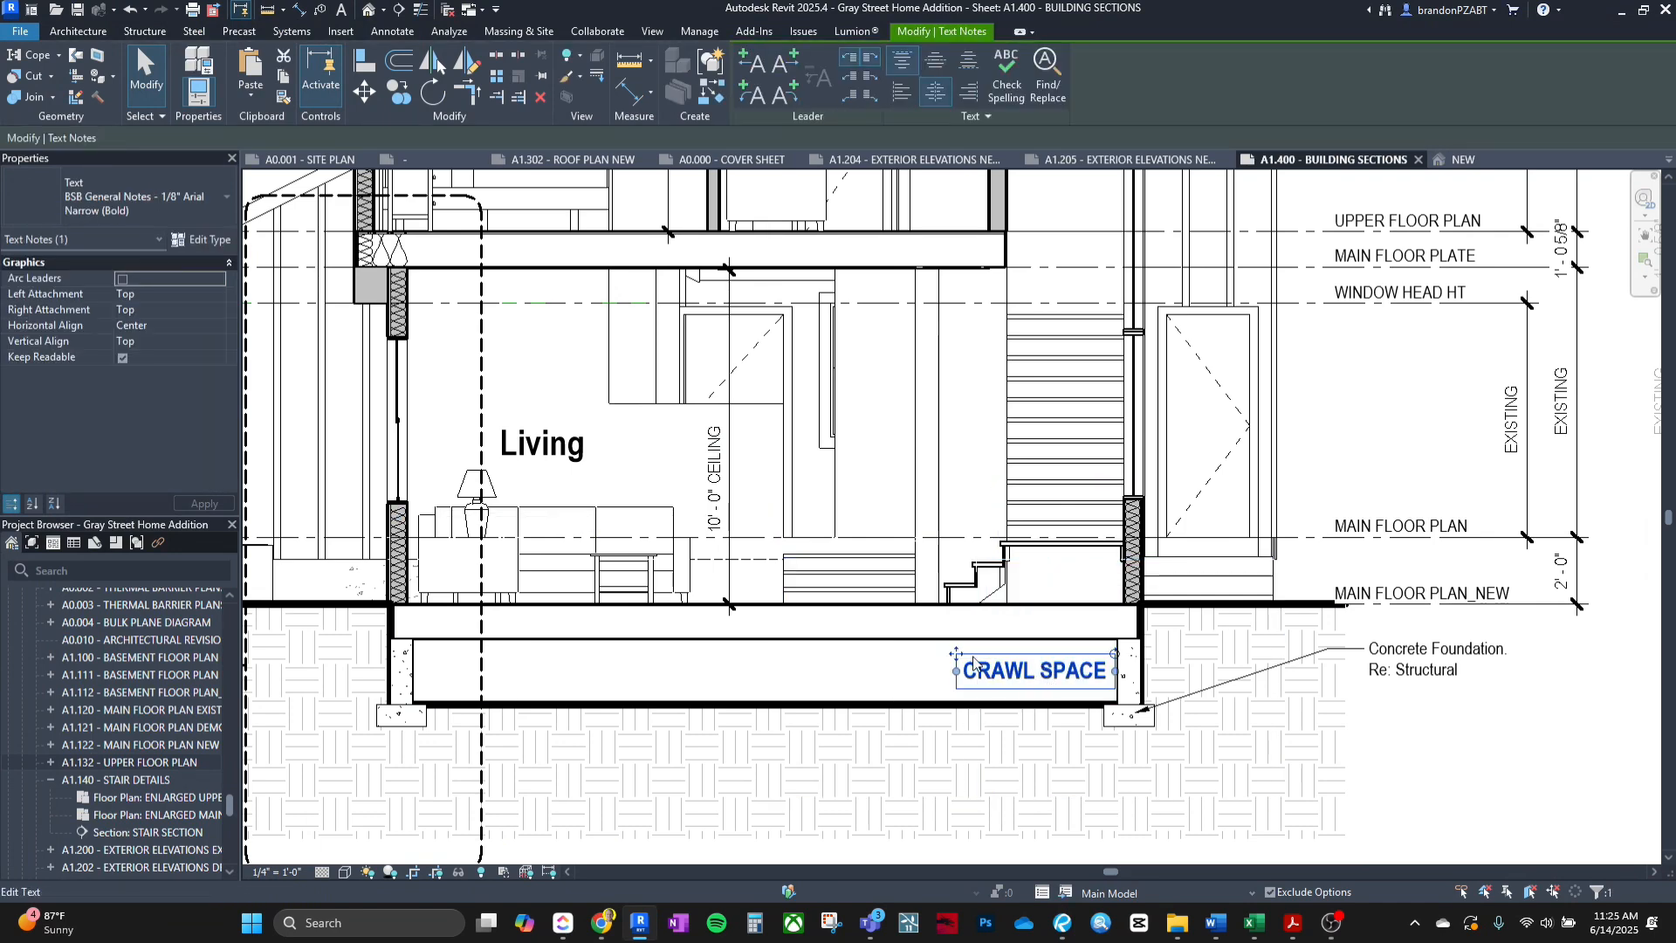
{"action": "left_click_drag", "start_coordinate": [973, 660], "coordinate": [734, 661]}
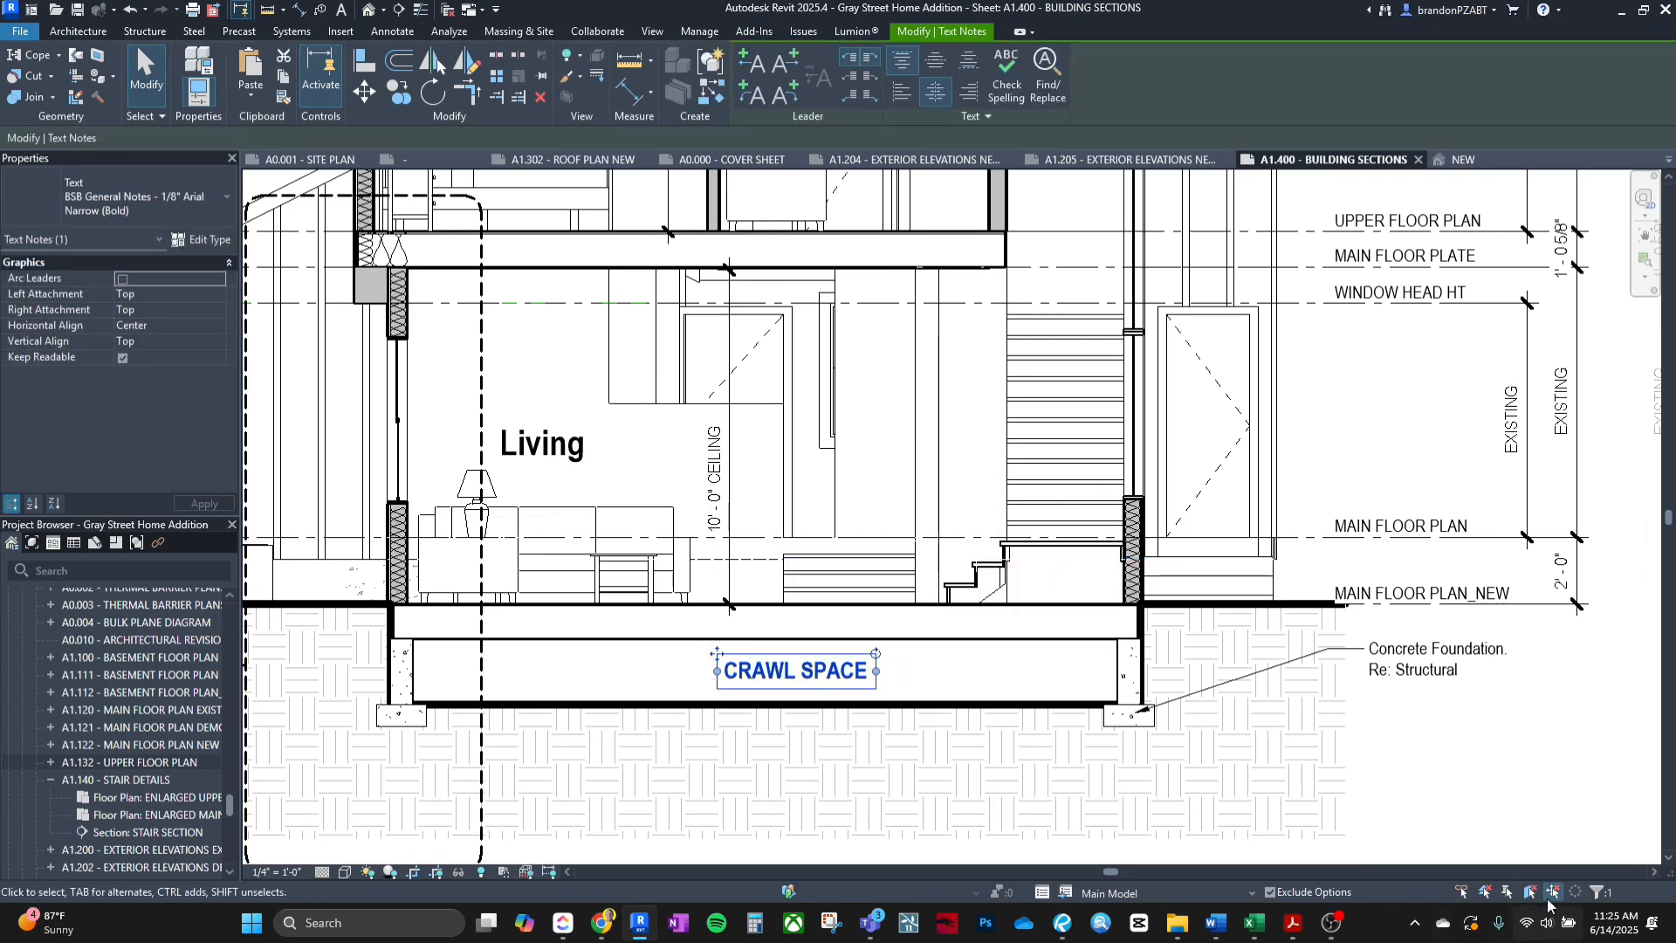
{"action": "left_click", "coordinate": [1365, 748]}
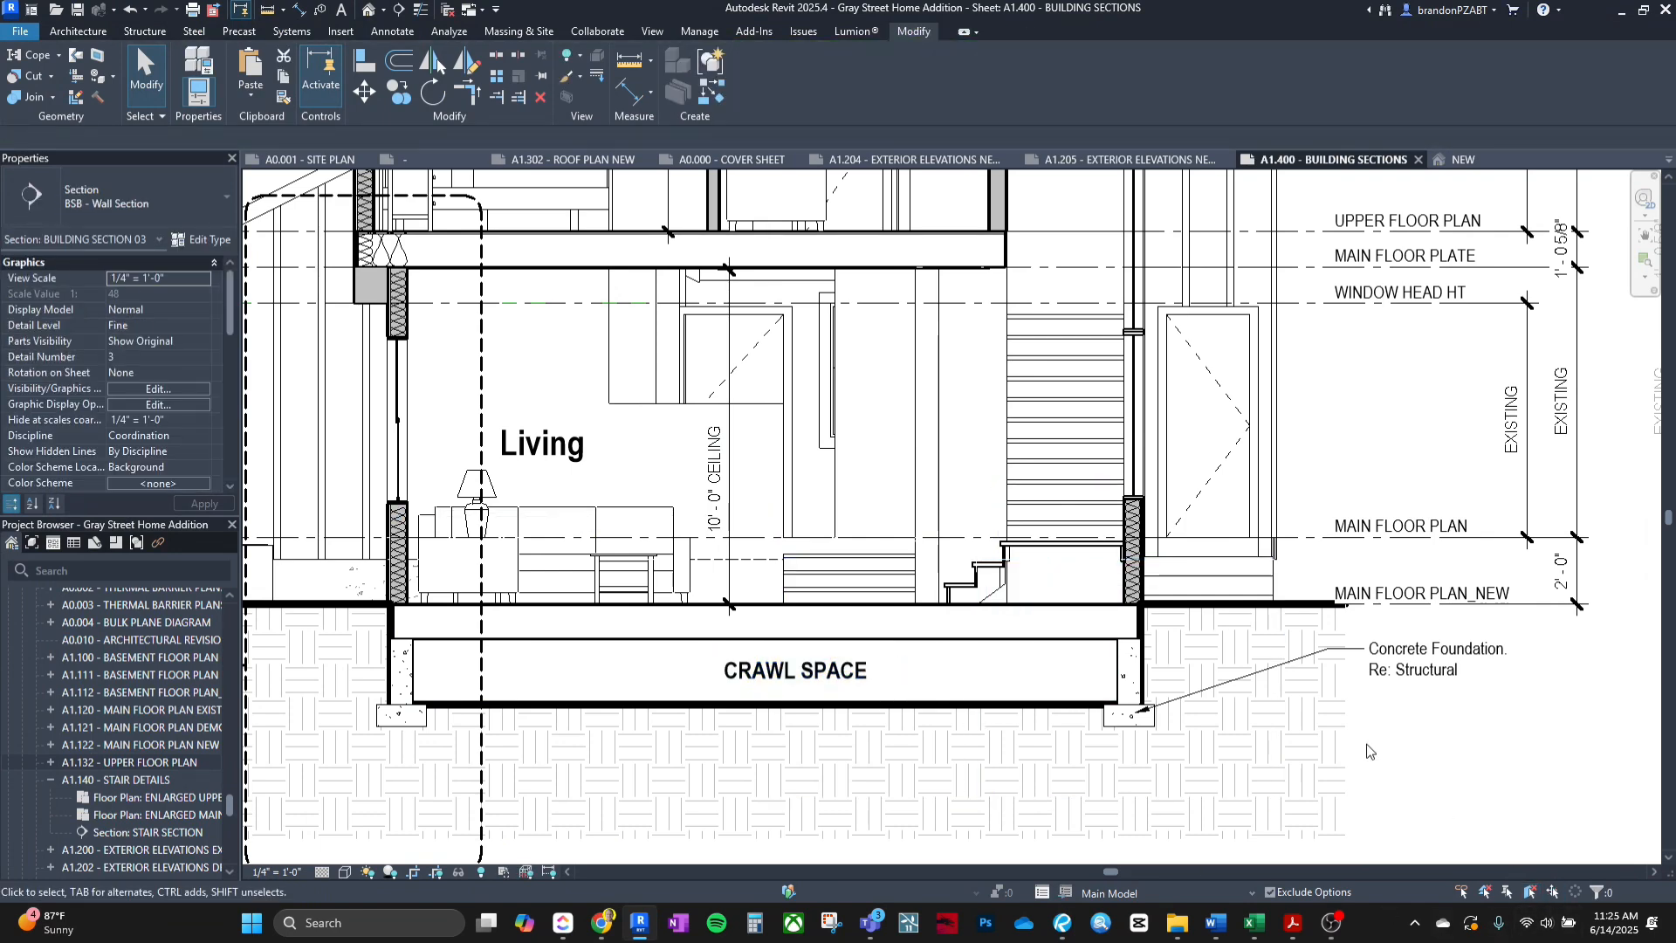
Switch to the construction documents PDF in Revu and review Building Section 03 and the kitchen area of Building Section 02.
{"action": "left_click", "coordinate": [1065, 924]}
{"action": "scroll", "coordinate": [1178, 690], "scroll_direction": "up", "scroll_amount": 3}
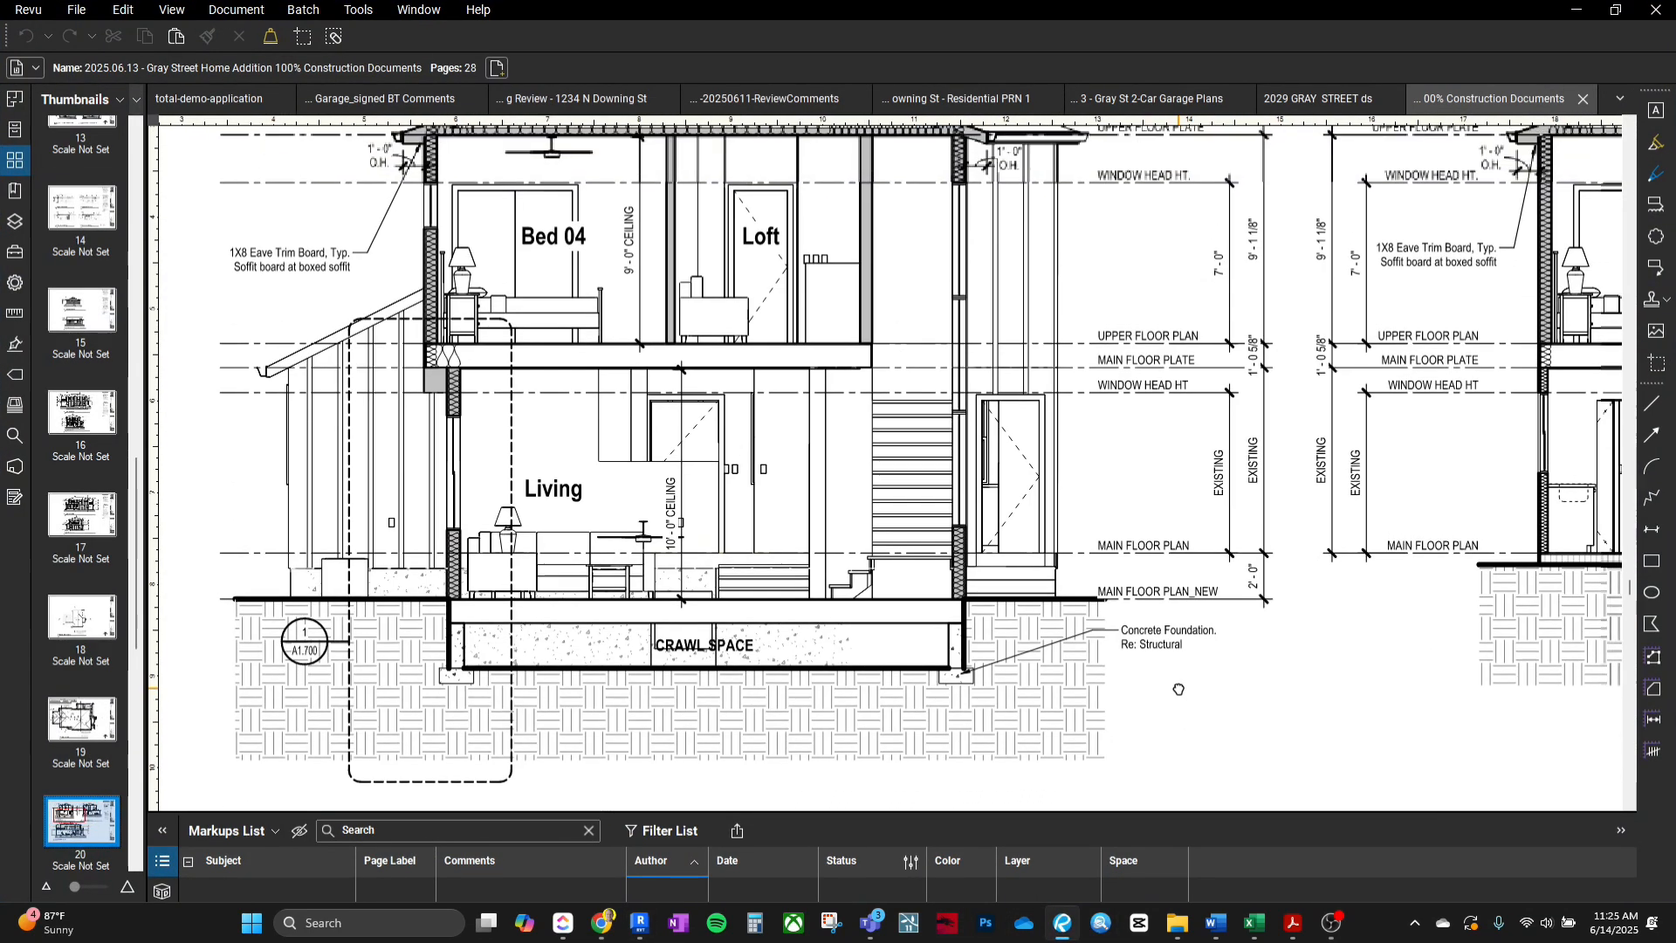
{"action": "scroll", "coordinate": [1129, 606], "scroll_direction": "down", "scroll_amount": 2}
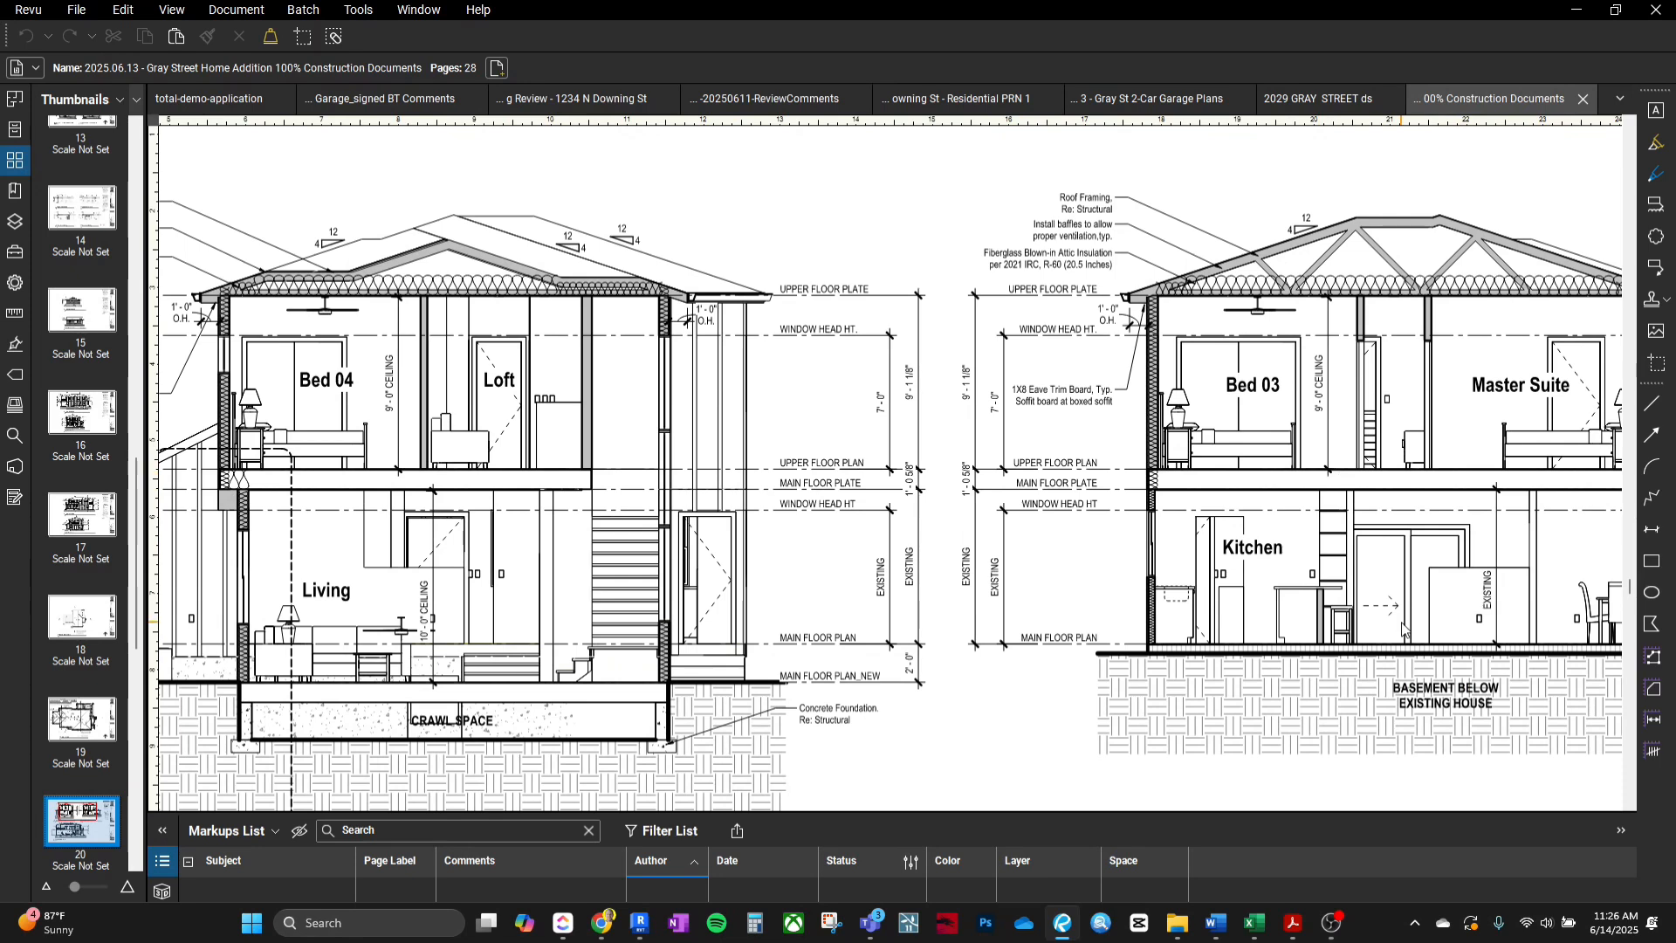
{"action": "scroll", "coordinate": [1301, 599], "scroll_direction": "up", "scroll_amount": 5}
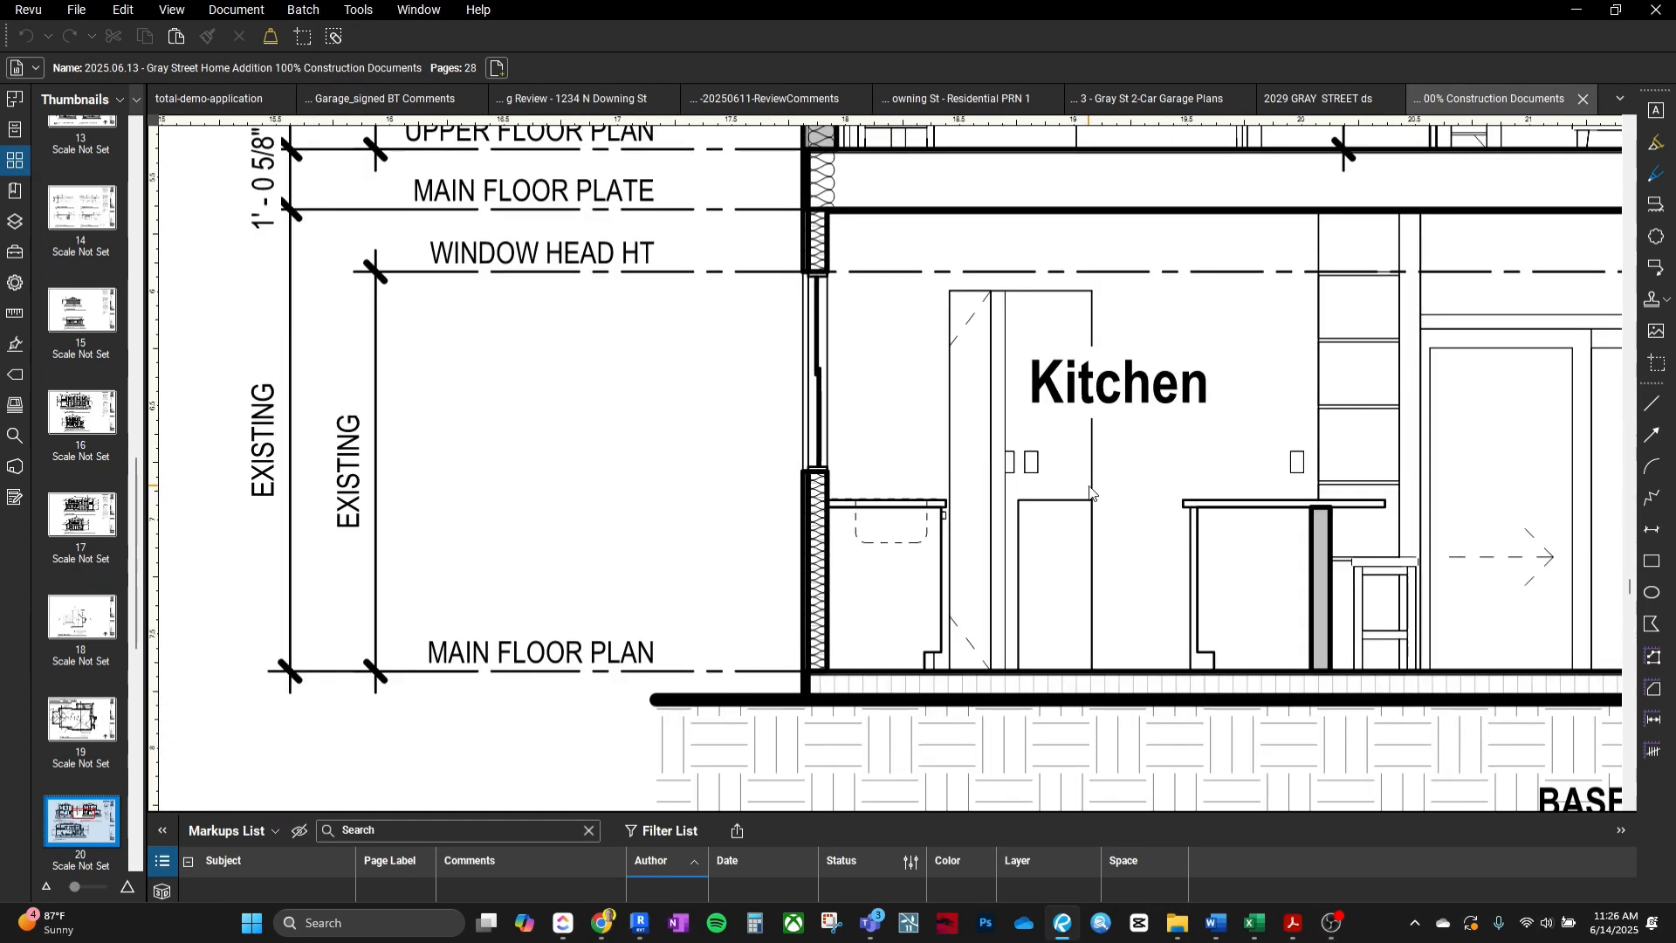
{"action": "scroll", "coordinate": [1059, 478], "scroll_direction": "down", "scroll_amount": 3}
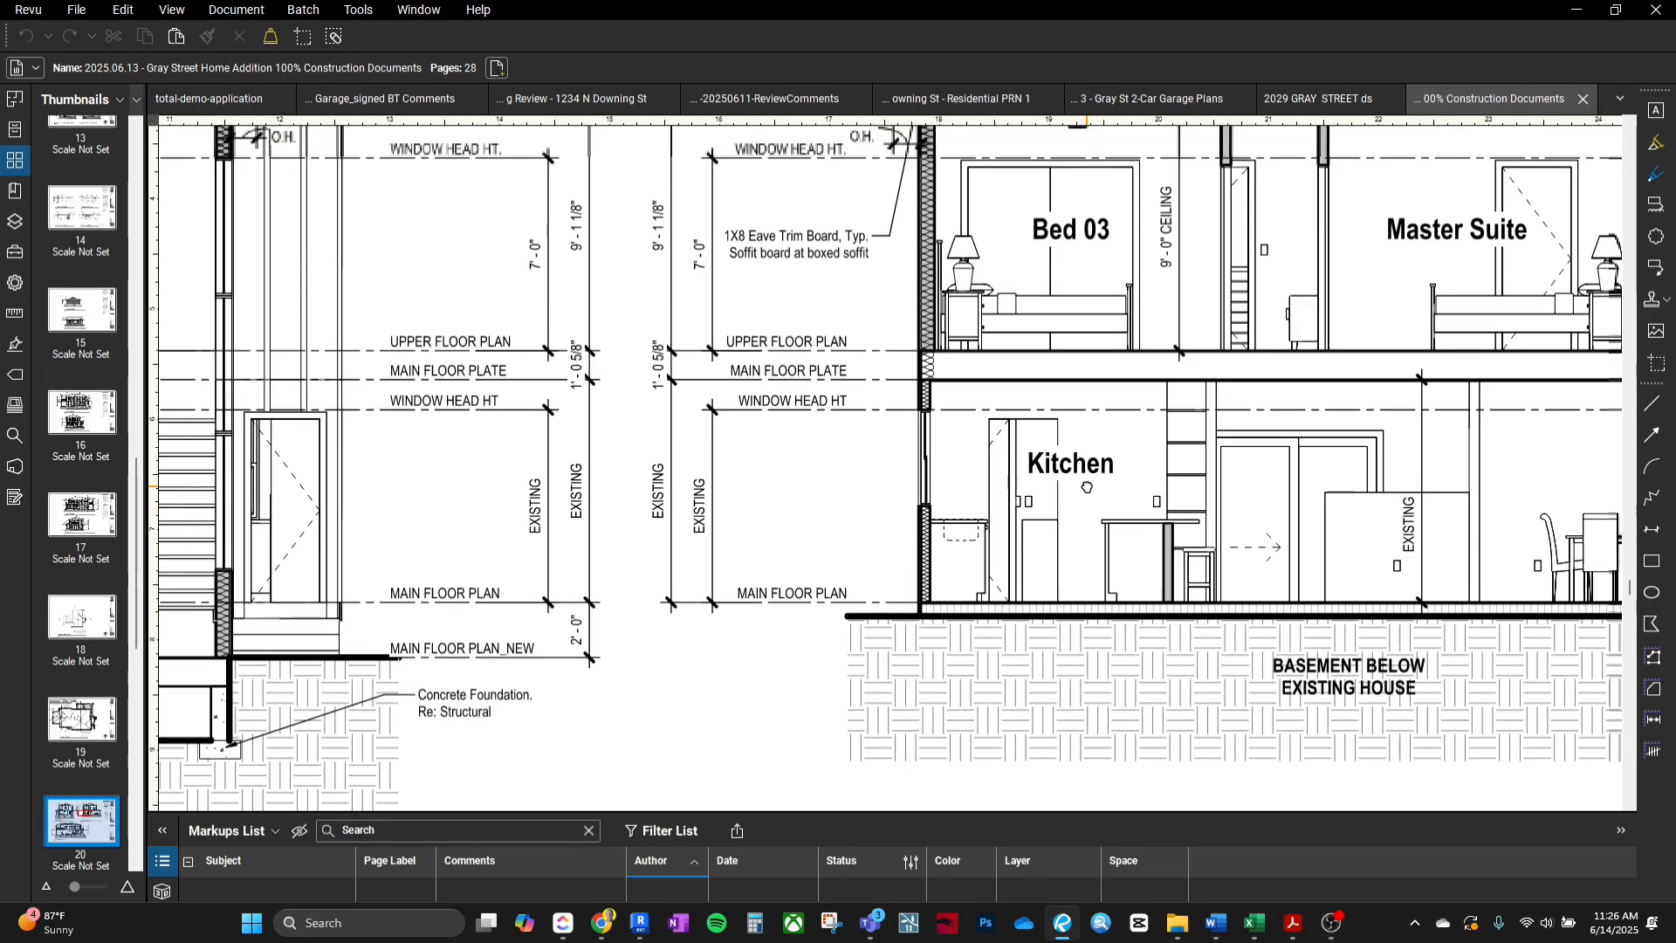
Examine the building sections on page 20 of the PDF, checking the kitchen, dining, bedroom and living areas.
{"action": "scroll", "coordinate": [1022, 507], "scroll_direction": "up", "scroll_amount": 1}
{"action": "scroll", "coordinate": [1004, 410], "scroll_direction": "down", "scroll_amount": 1}
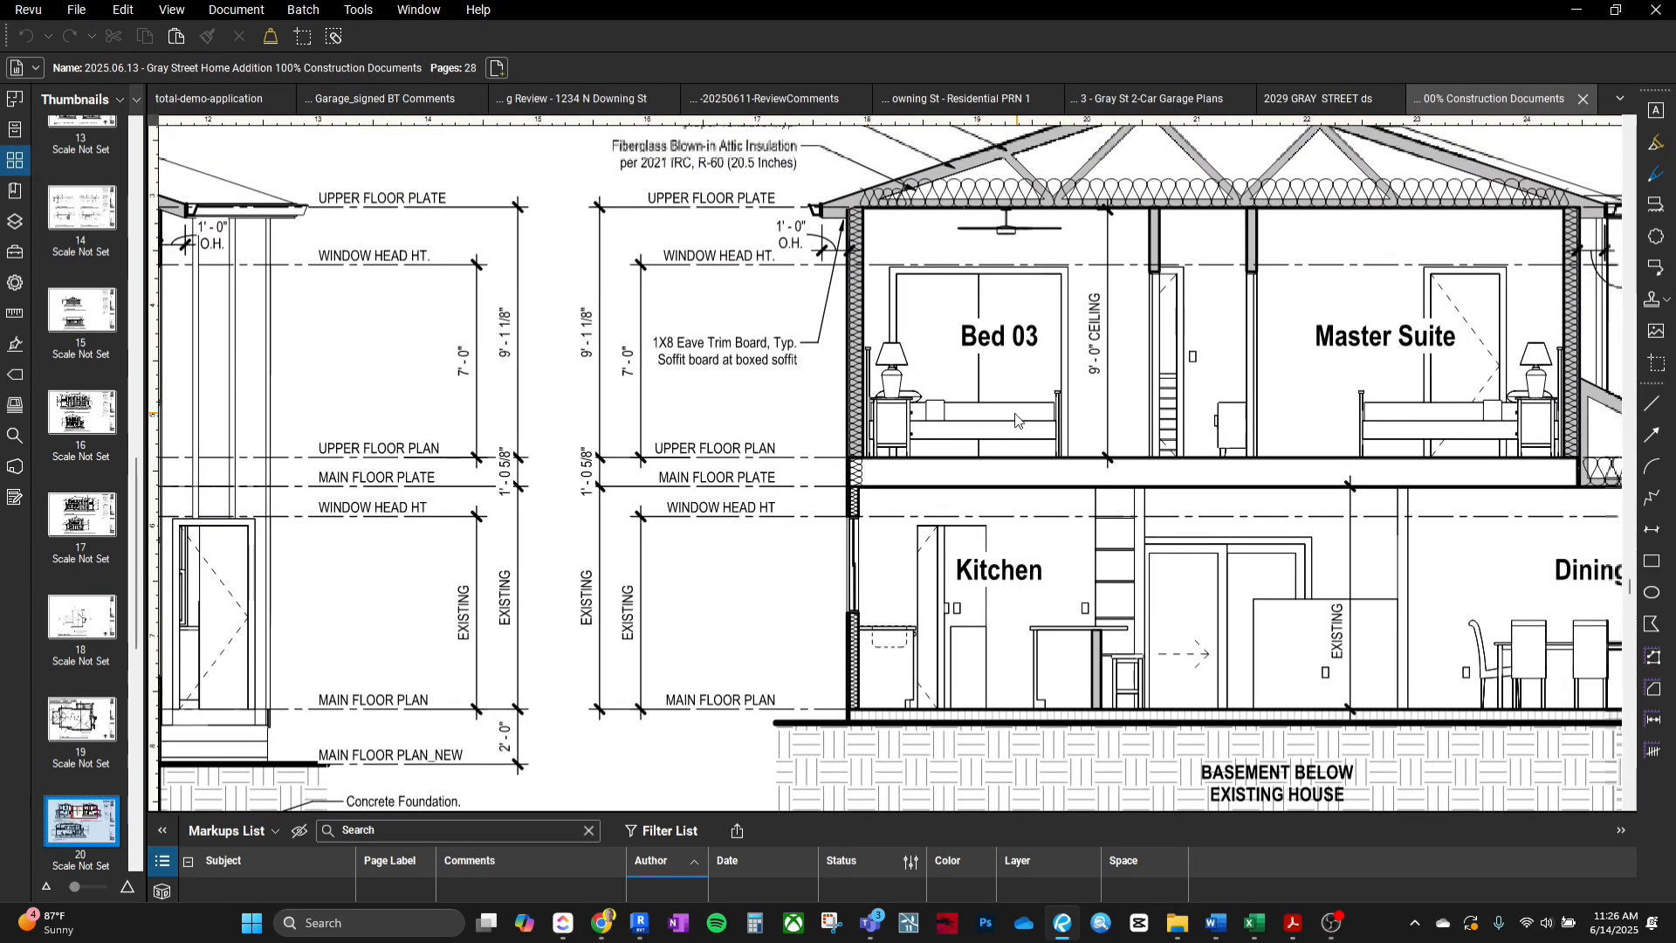
{"action": "scroll", "coordinate": [987, 375], "scroll_direction": "down", "scroll_amount": 1}
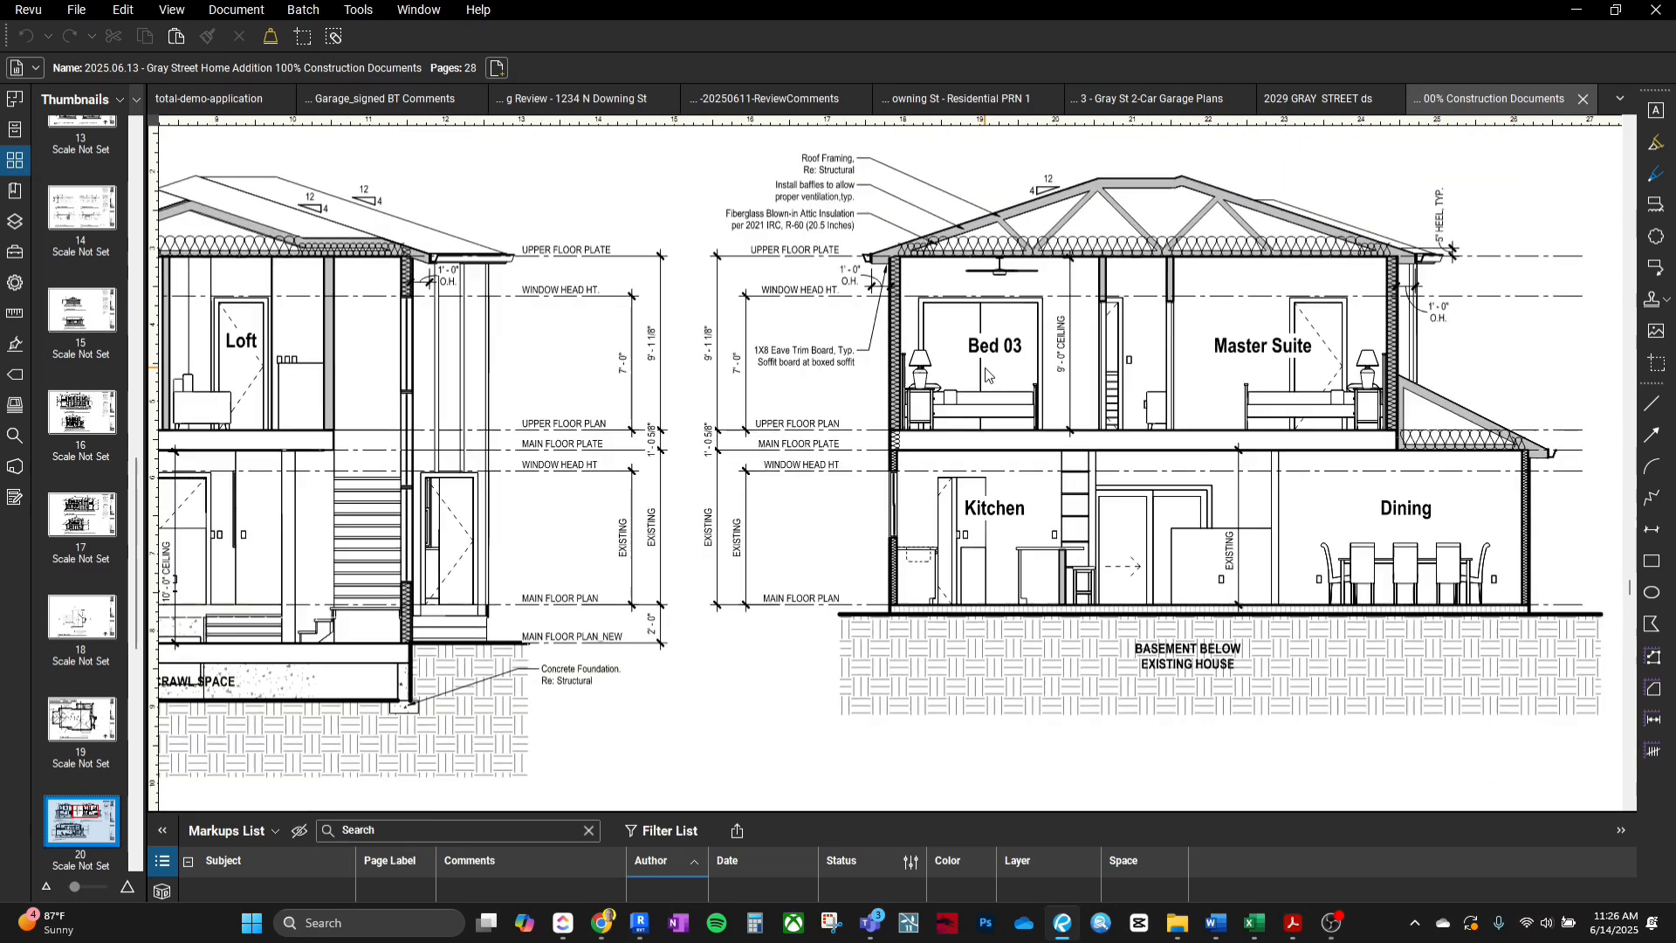
{"action": "scroll", "coordinate": [987, 375], "scroll_direction": "up", "scroll_amount": 3}
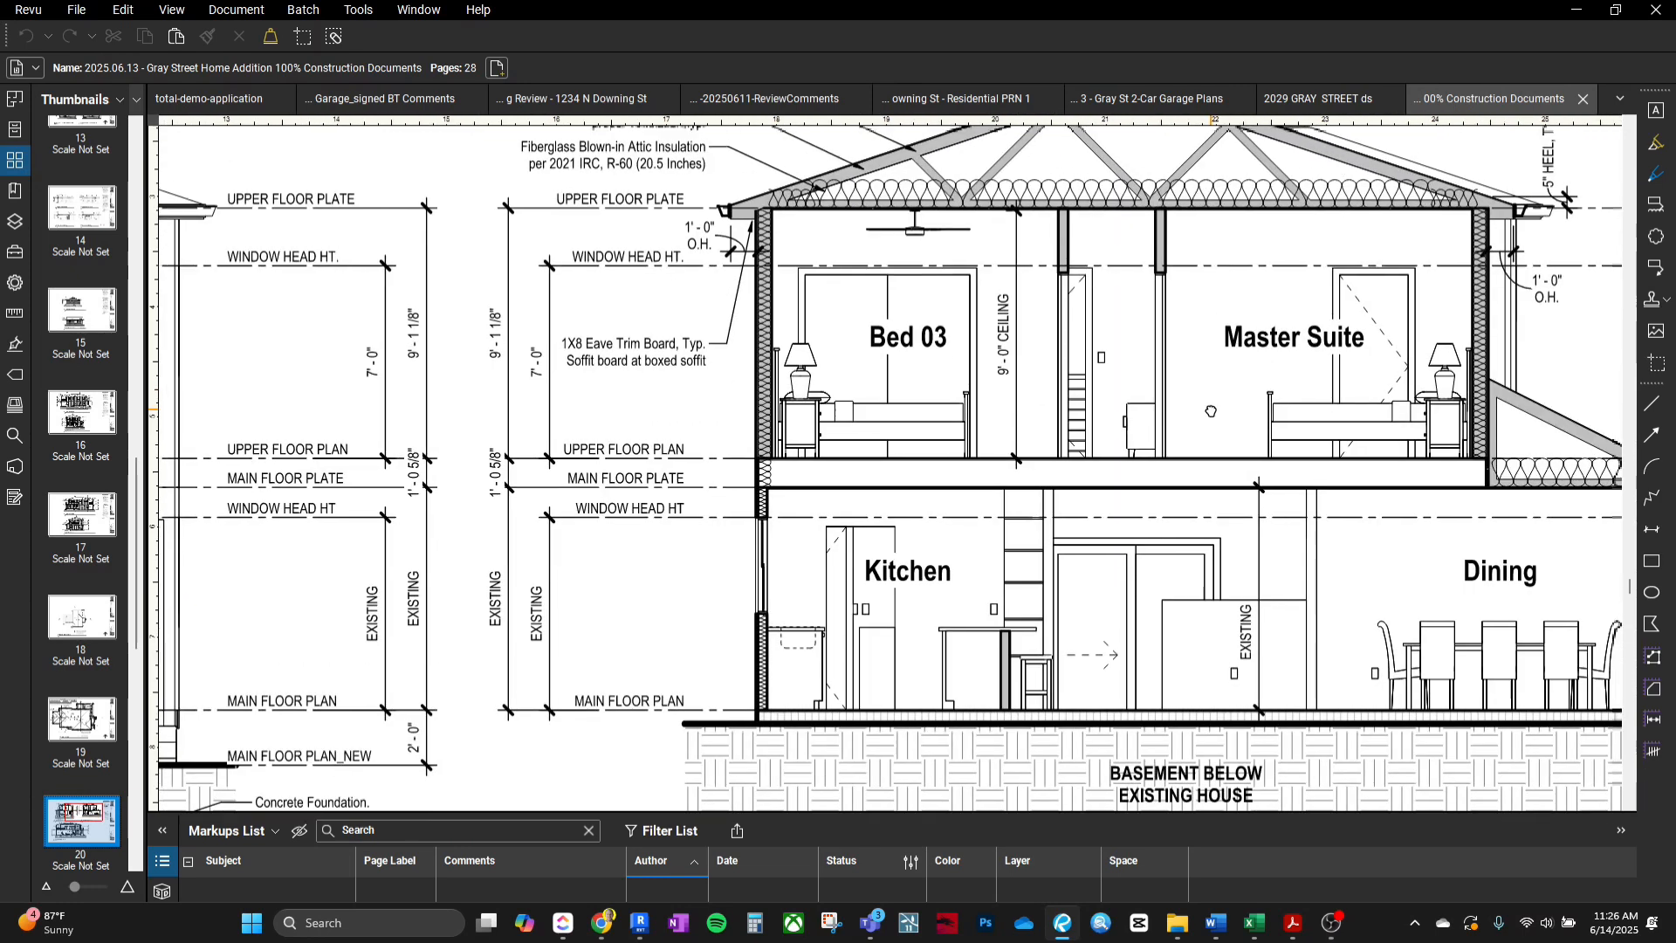
{"action": "mouse_move", "coordinate": [1192, 437]}
{"action": "left_mouse_down"}
{"action": "mouse_move", "coordinate": [1192, 489]}
{"action": "mouse_move", "coordinate": [1110, 511]}
{"action": "mouse_move", "coordinate": [1017, 304]}
{"action": "left_mouse_up"}
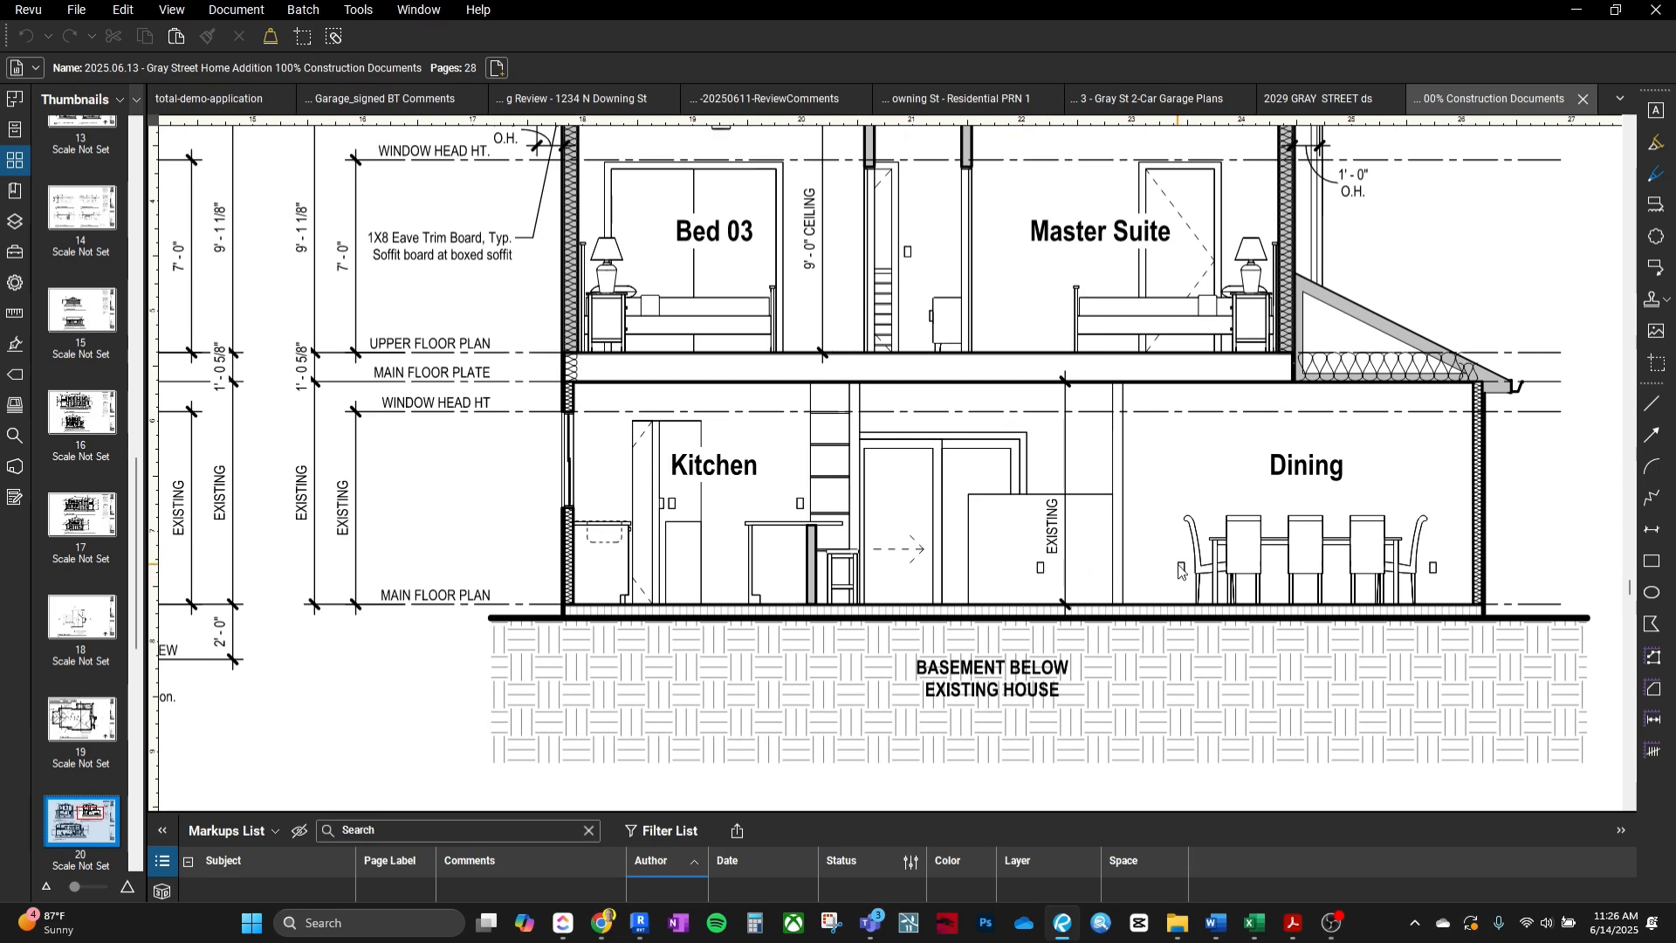
{"action": "scroll", "coordinate": [1309, 495], "scroll_direction": "down", "scroll_amount": 1}
{"action": "scroll", "coordinate": [1310, 495], "scroll_direction": "left", "scroll_amount": 1}
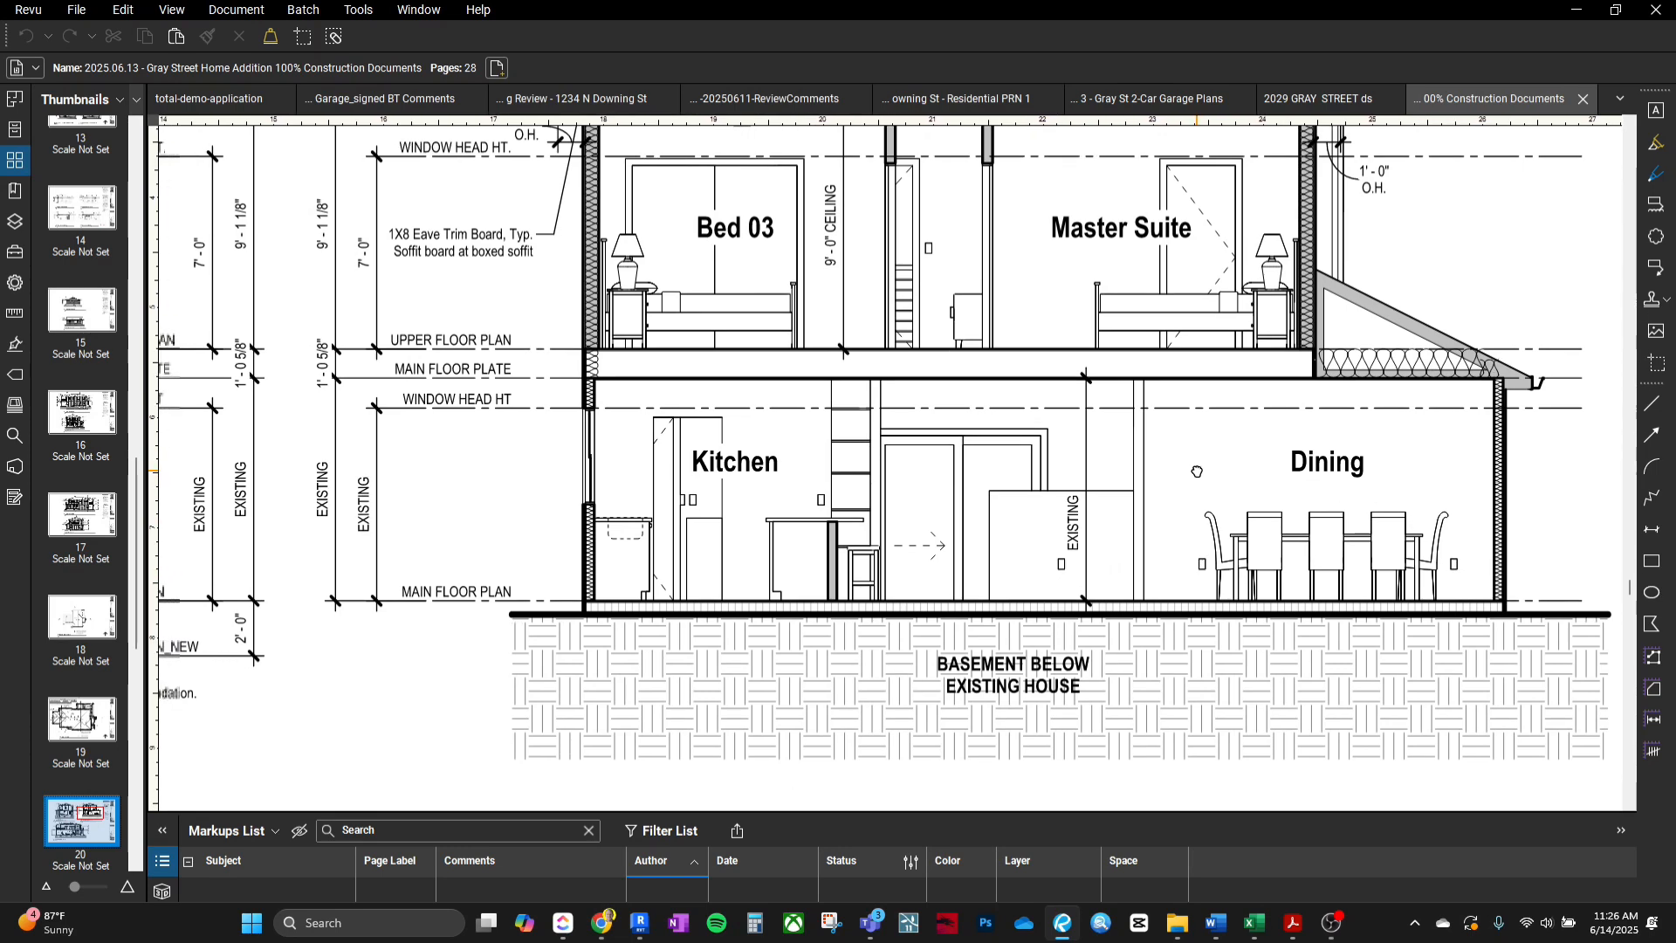
{"action": "scroll", "coordinate": [1208, 446], "scroll_direction": "down", "scroll_amount": 5}
{"action": "scroll", "coordinate": [741, 606], "scroll_direction": "up", "scroll_amount": 5}
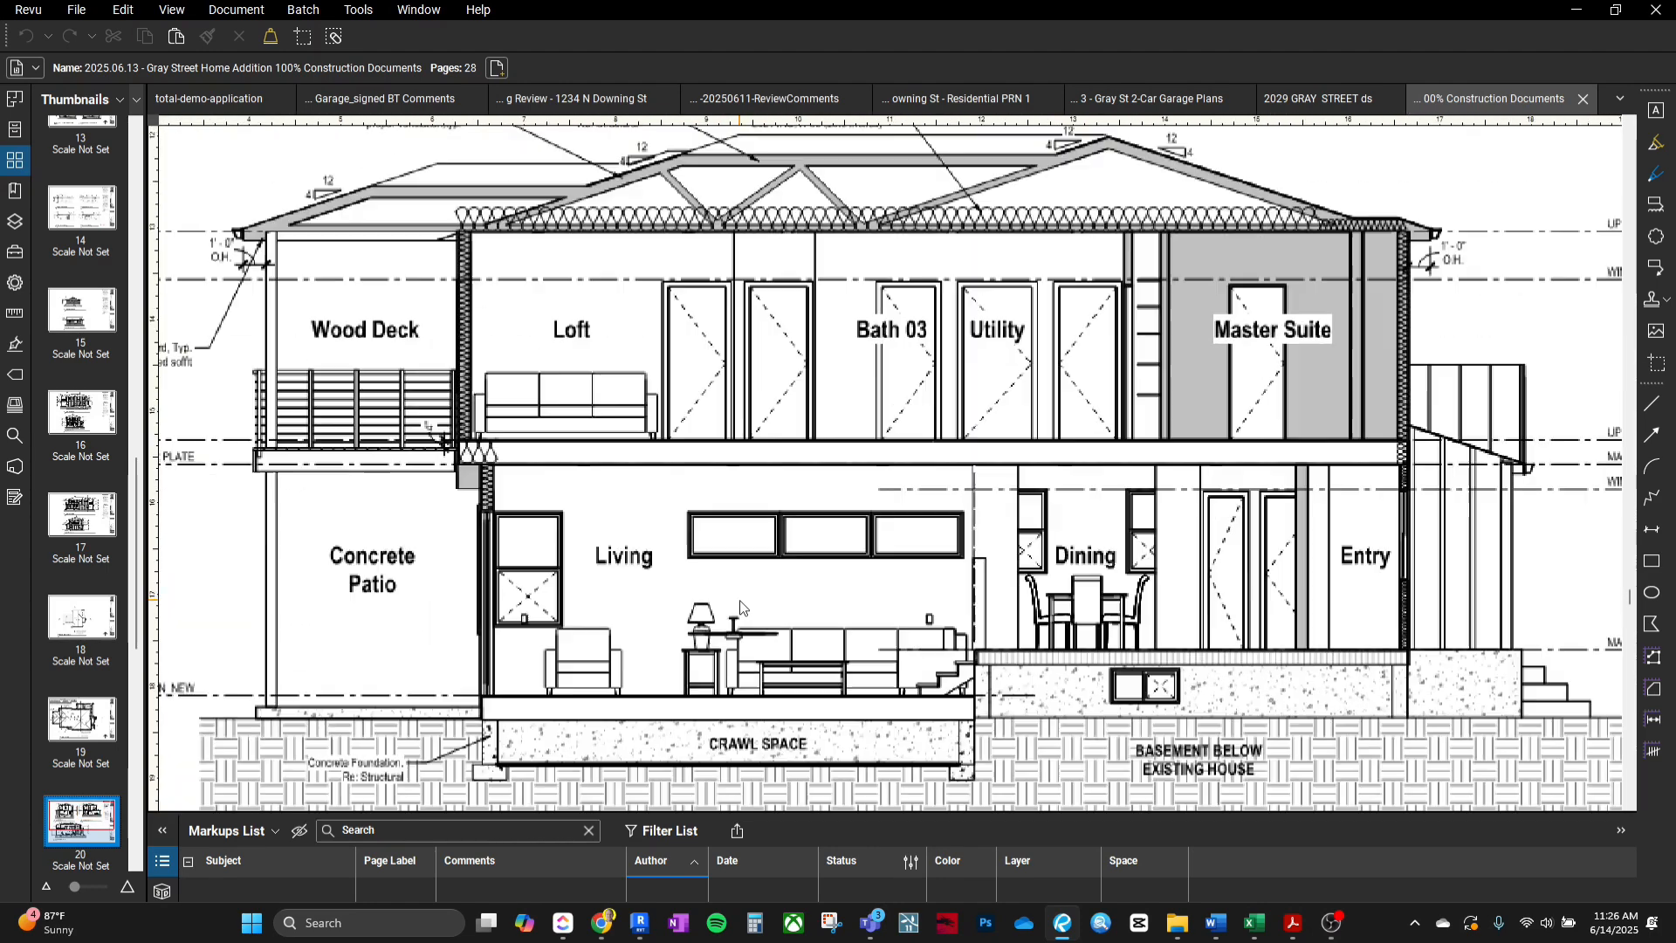
{"action": "scroll", "coordinate": [741, 607], "scroll_direction": "up", "scroll_amount": 1}
{"action": "middle_click_drag", "start_coordinate": [741, 606], "coordinate": [827, 537]}
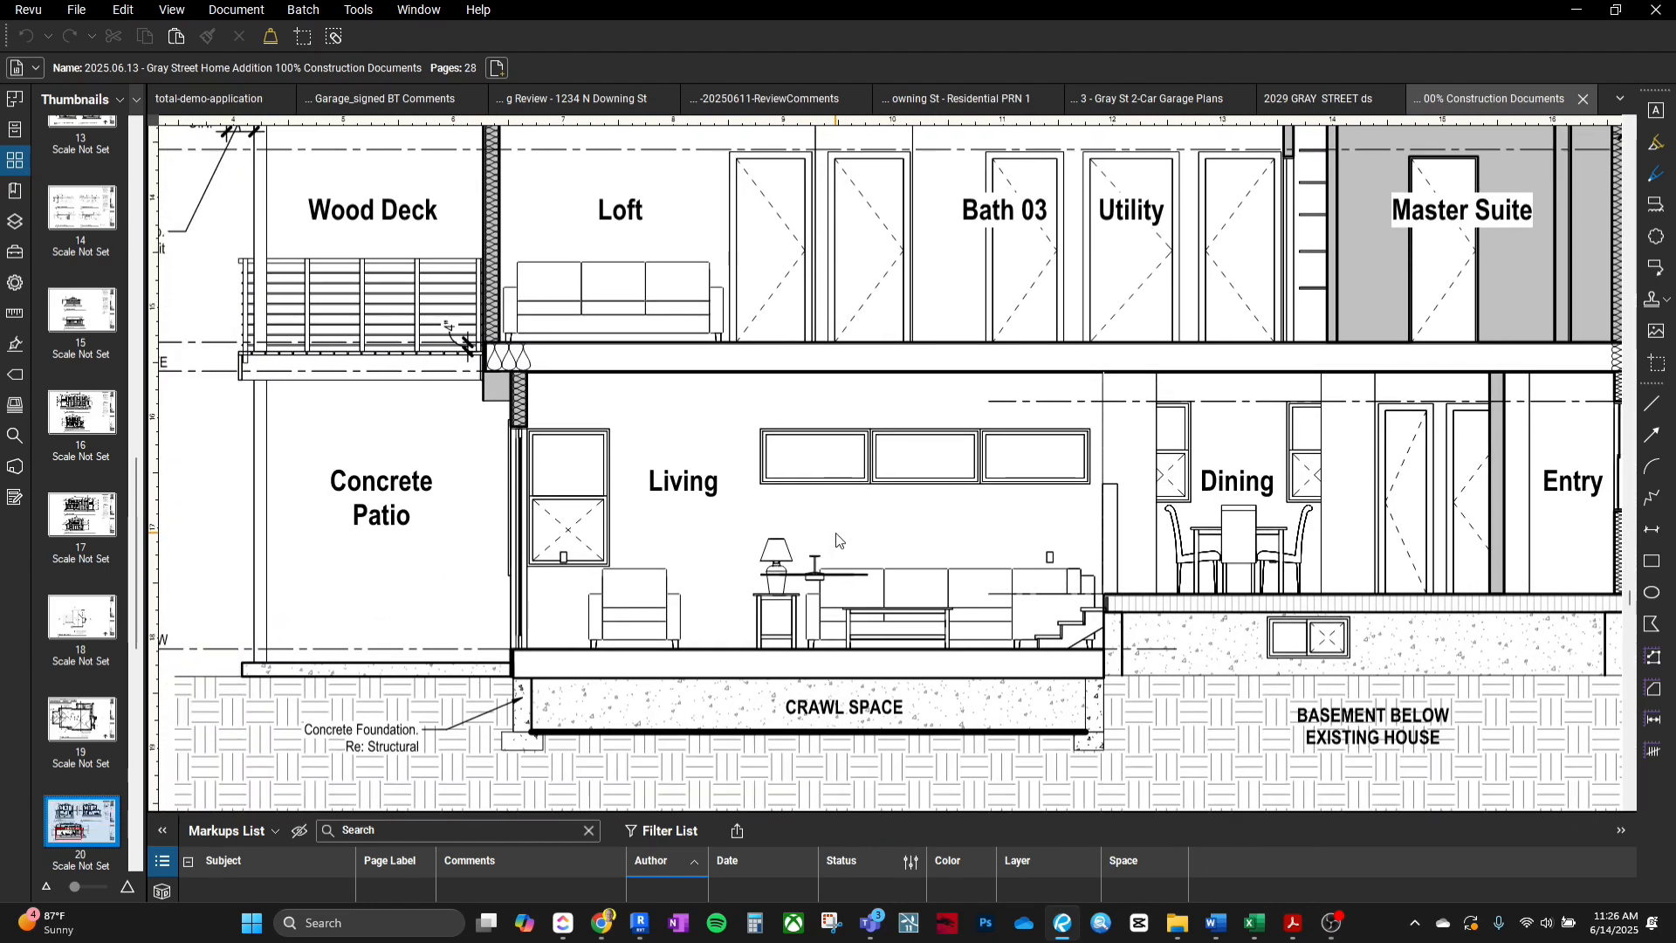
{"action": "scroll", "coordinate": [1020, 587], "scroll_direction": "up", "scroll_amount": 4}
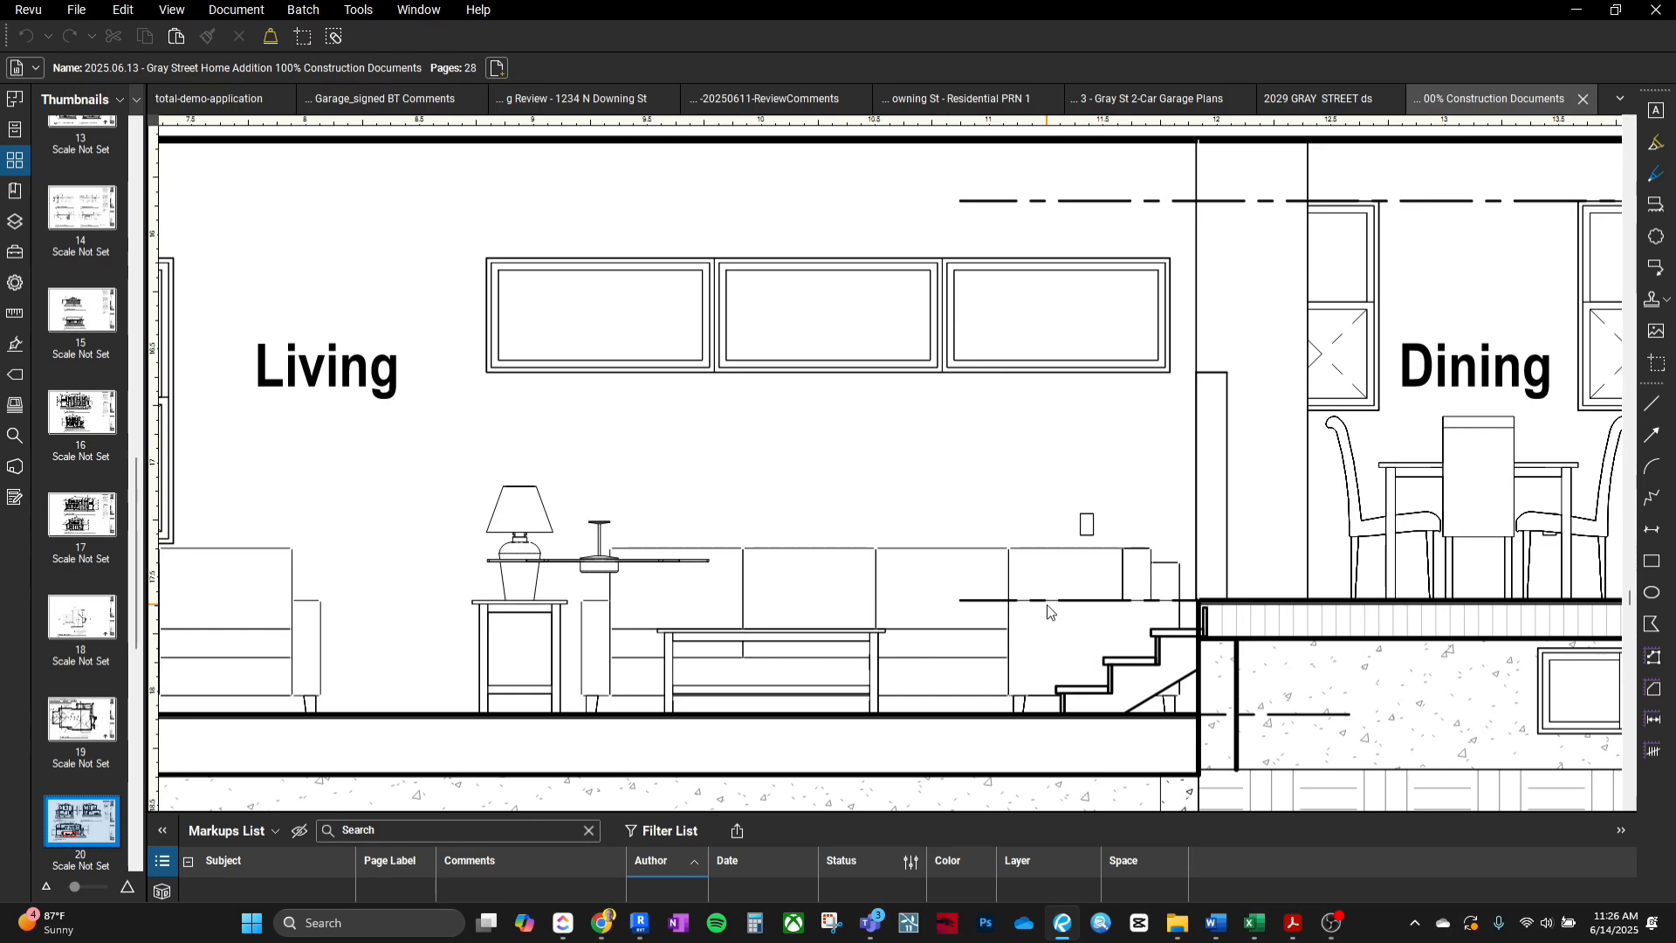
Switch to Revit and activate the Building Section 01 viewport on sheet A1.400.
{"action": "left_click", "coordinate": [640, 922]}
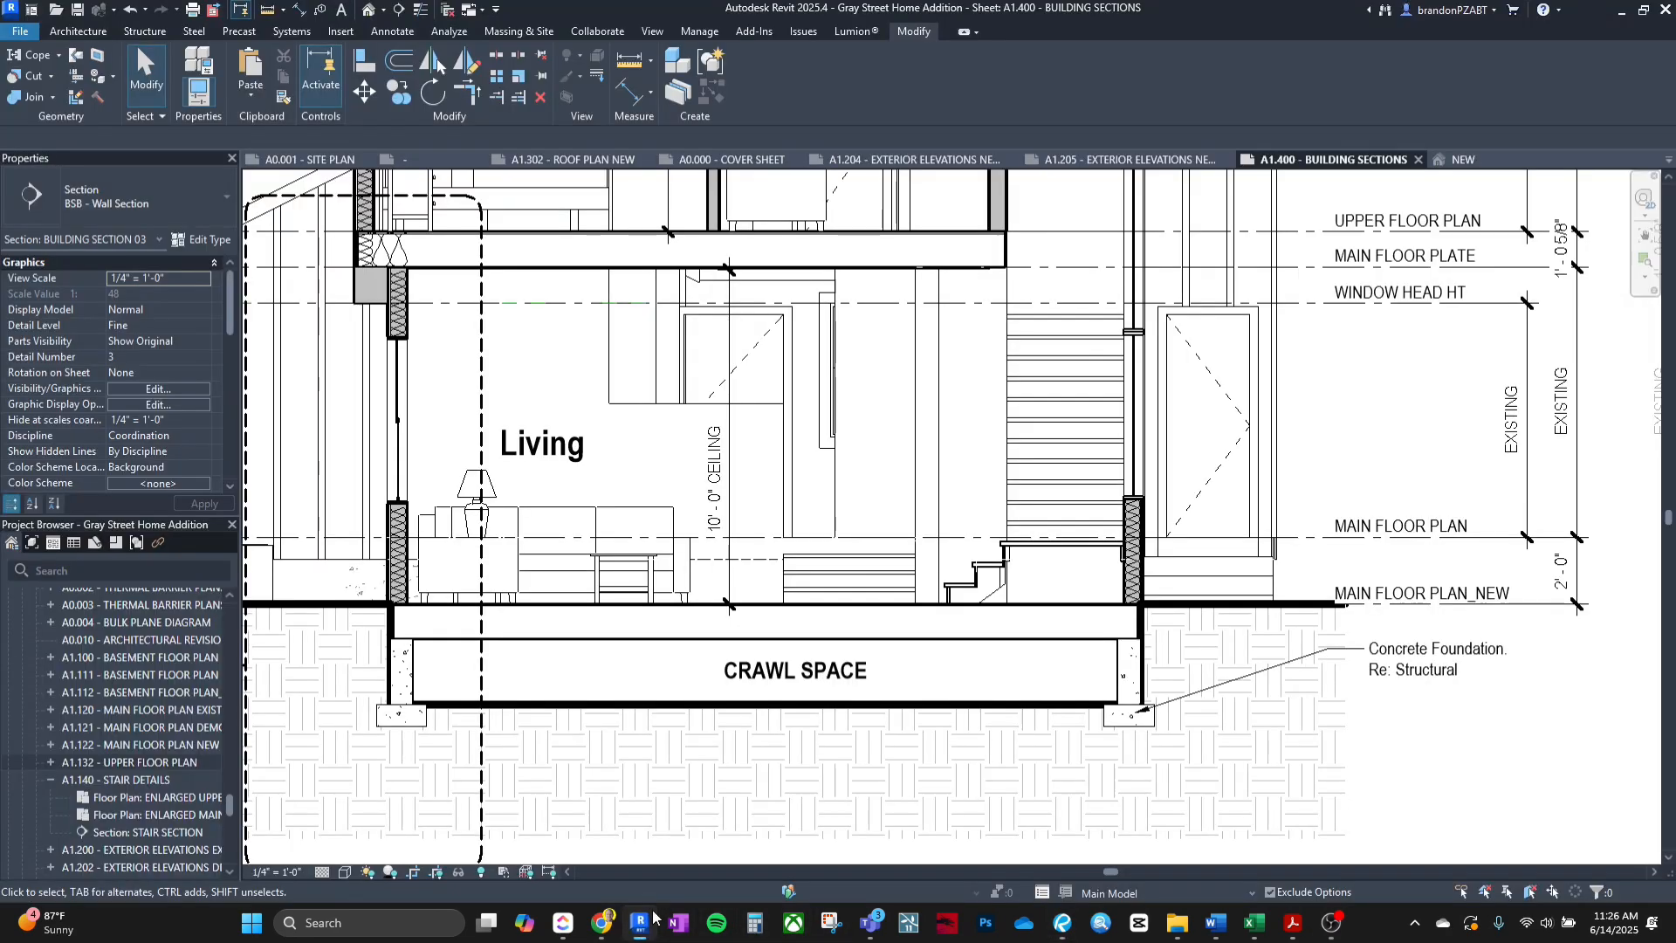
{"action": "scroll", "coordinate": [920, 429], "scroll_direction": "down", "scroll_amount": 5}
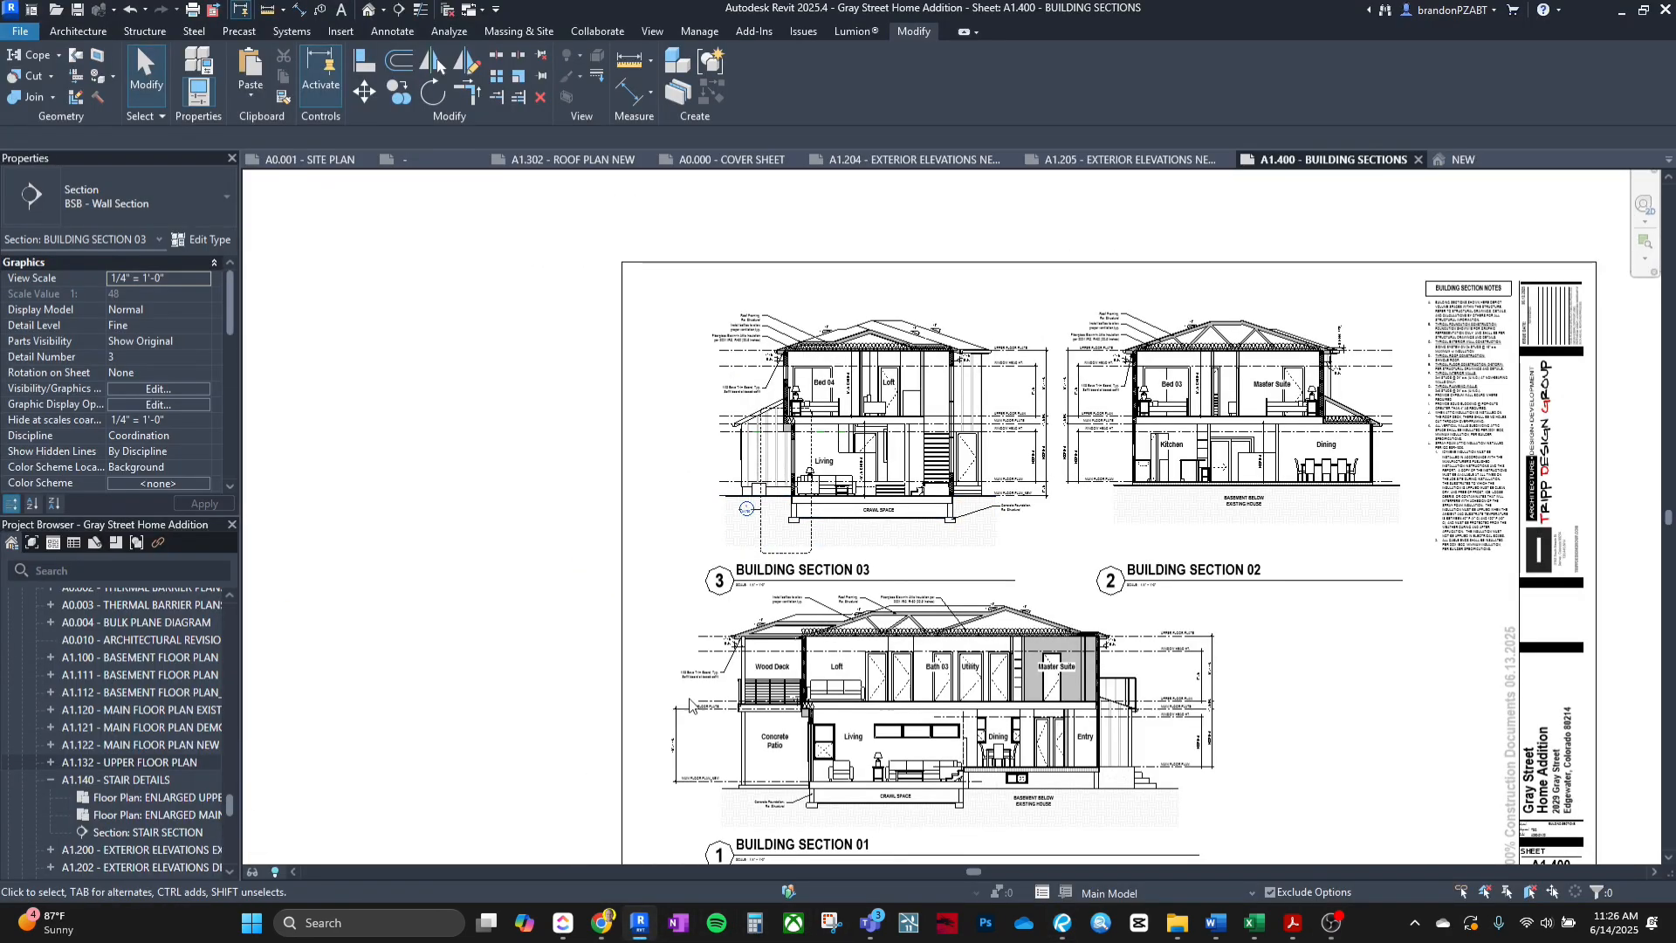
{"action": "left_click", "coordinate": [943, 768]}
{"action": "scroll", "coordinate": [943, 785], "scroll_direction": "up", "scroll_amount": 5}
{"action": "double_click", "coordinate": [947, 657]}
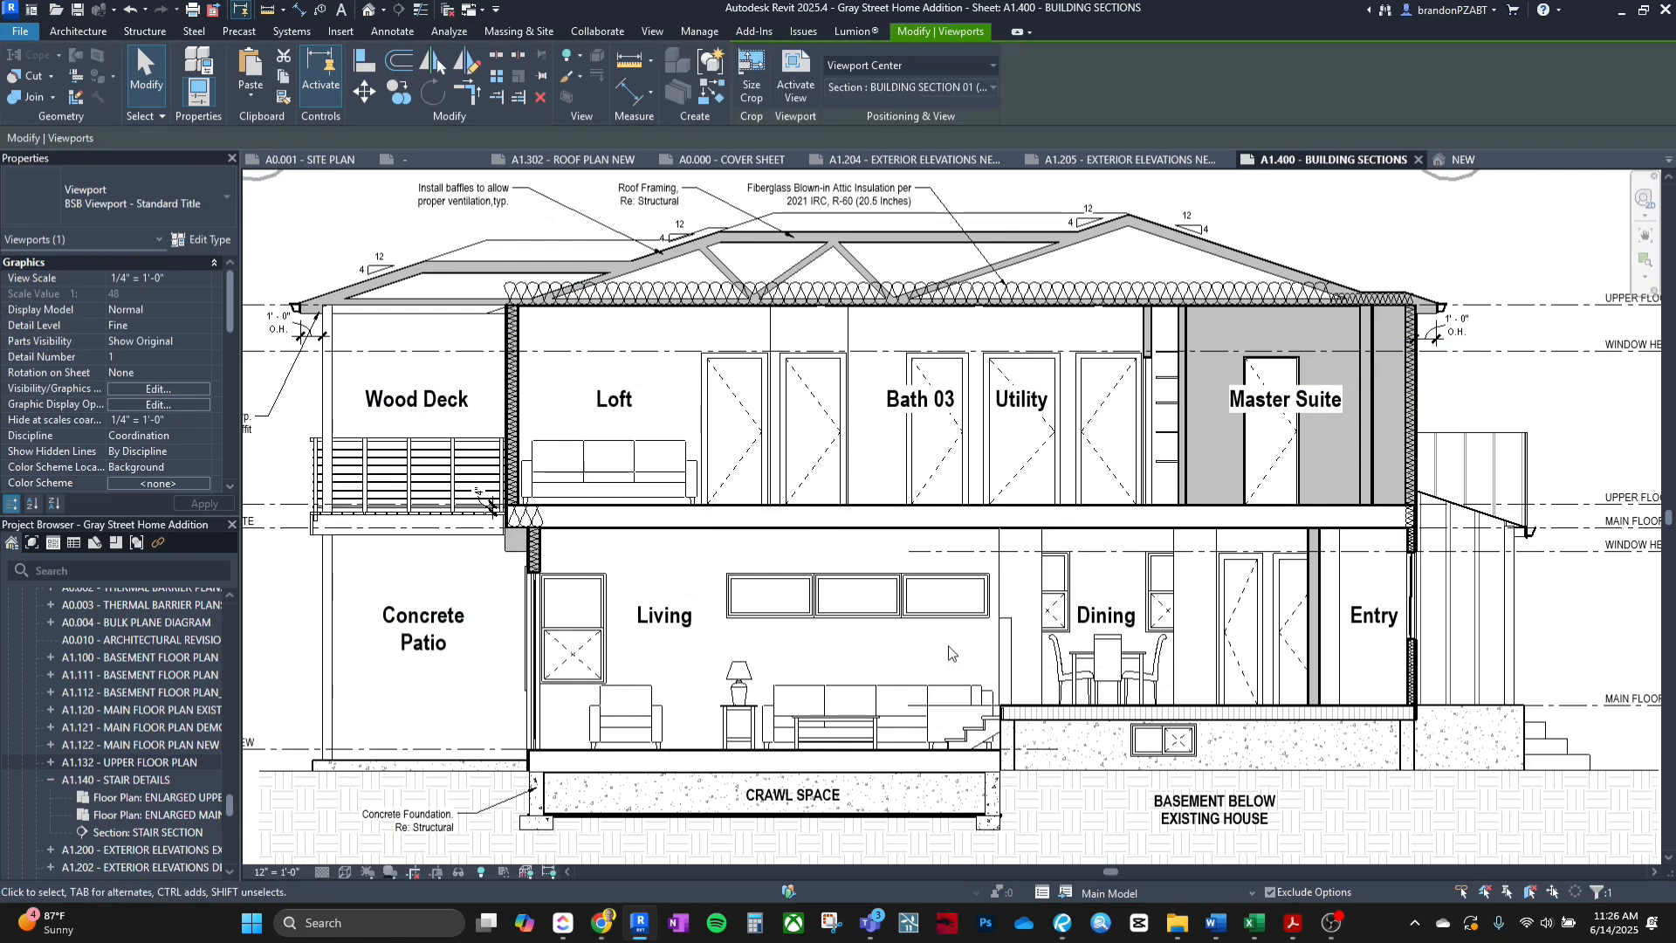
{"action": "middle_click_drag", "start_coordinate": [947, 657], "coordinate": [957, 561]}
Try to hide the living room furniture lines near the stairs using Linework with the Invisible Line style, and undo the change.
{"action": "key", "text": "l"}
{"action": "key", "text": "w"}
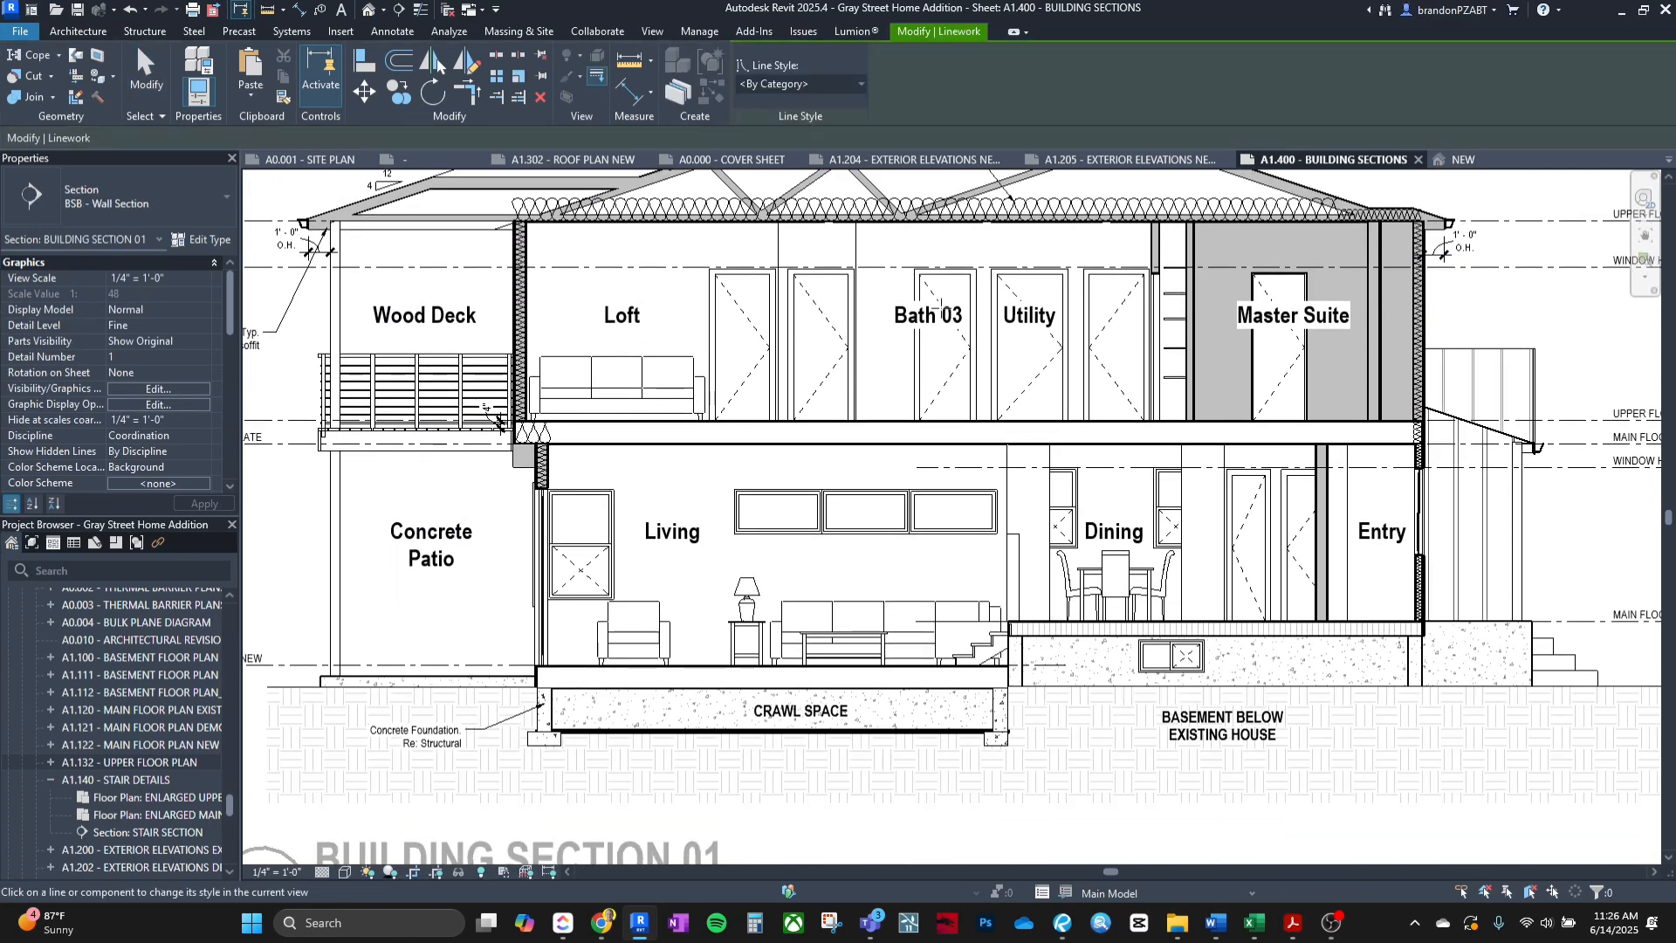
{"action": "left_click", "coordinate": [796, 85]}
{"action": "scroll", "coordinate": [787, 261], "scroll_direction": "down", "scroll_amount": 3}
{"action": "left_click", "coordinate": [777, 288]}
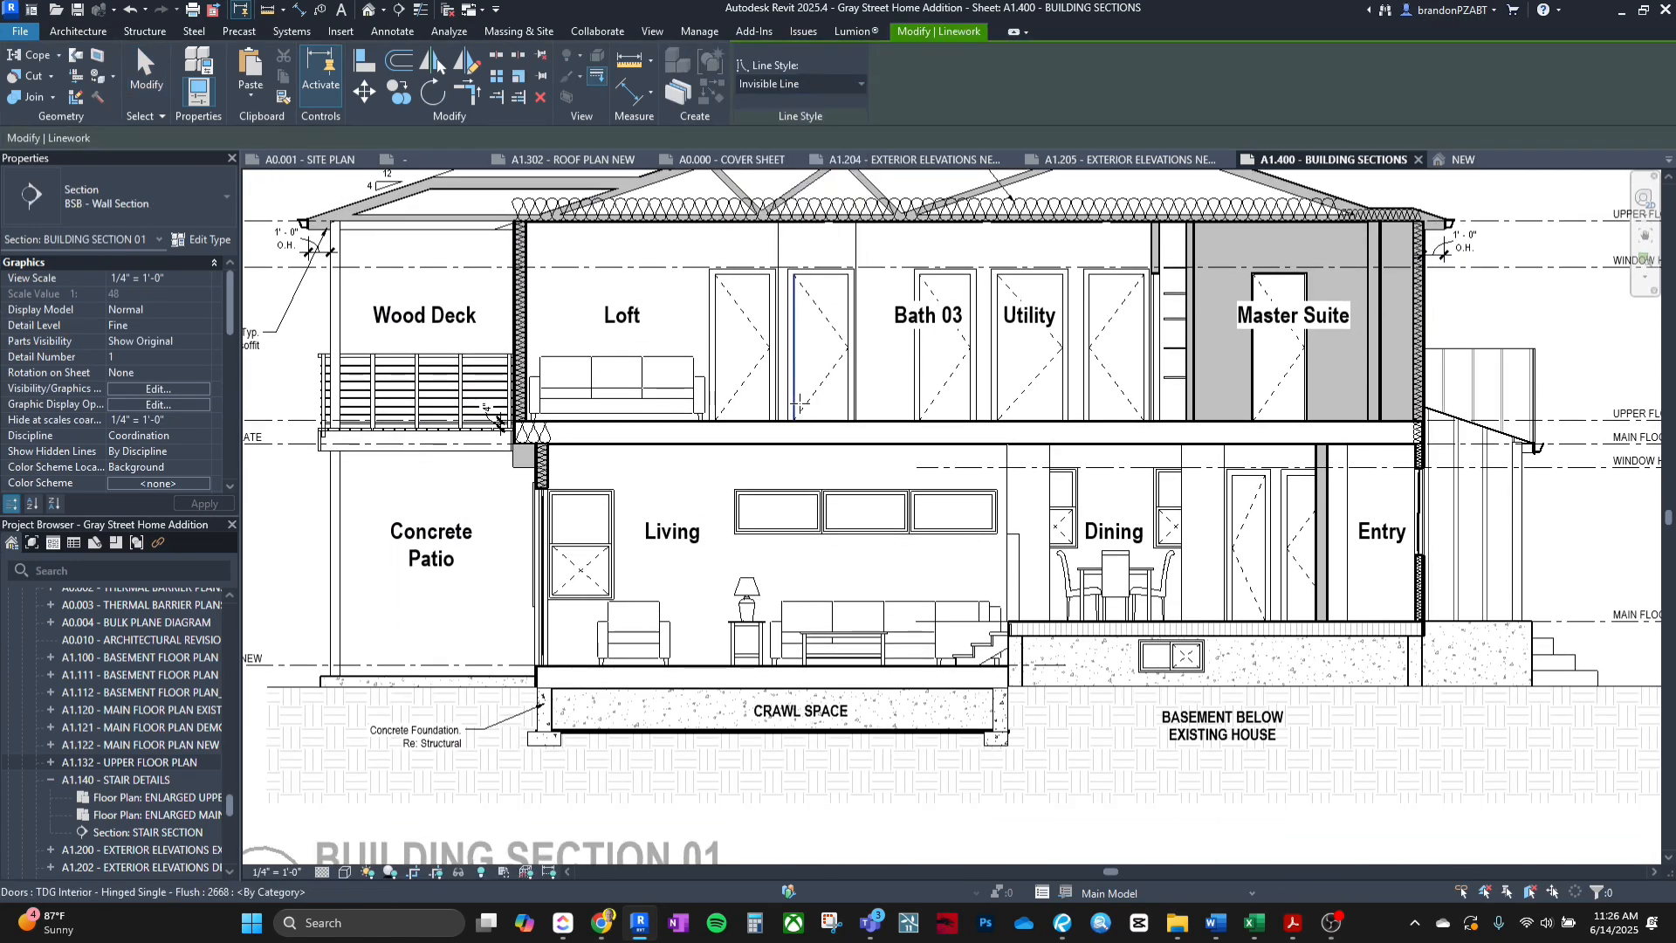
{"action": "scroll", "coordinate": [925, 629], "scroll_direction": "up", "scroll_amount": 4}
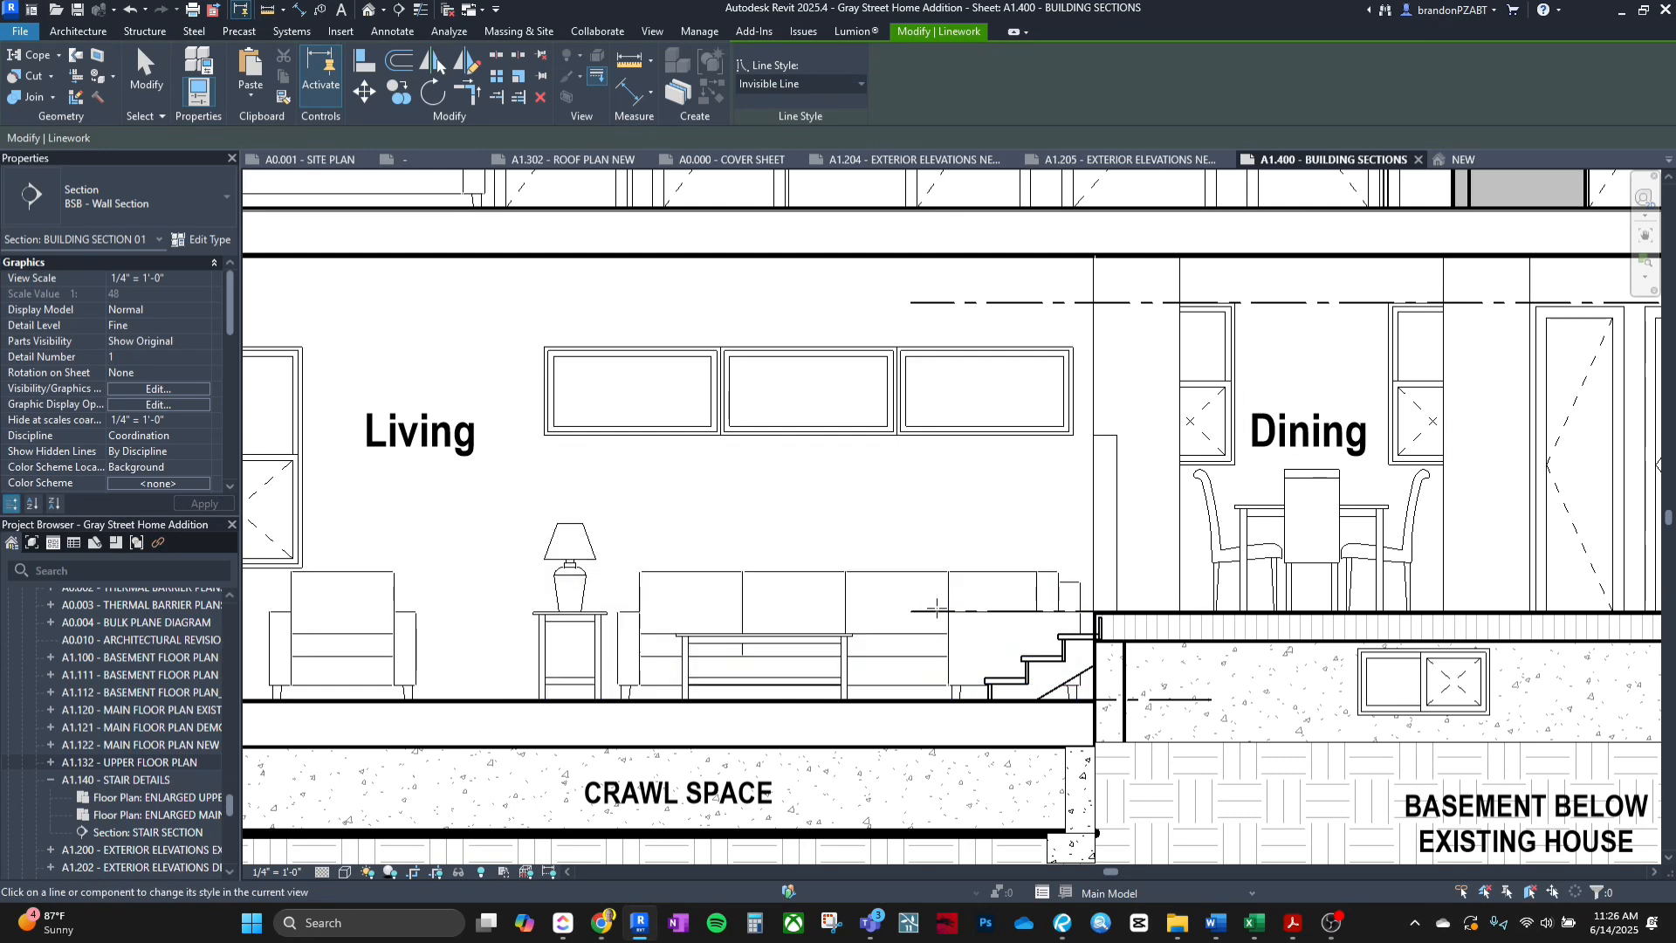
{"action": "scroll", "coordinate": [979, 611], "scroll_direction": "up", "scroll_amount": 2}
{"action": "left_click", "coordinate": [973, 606]}
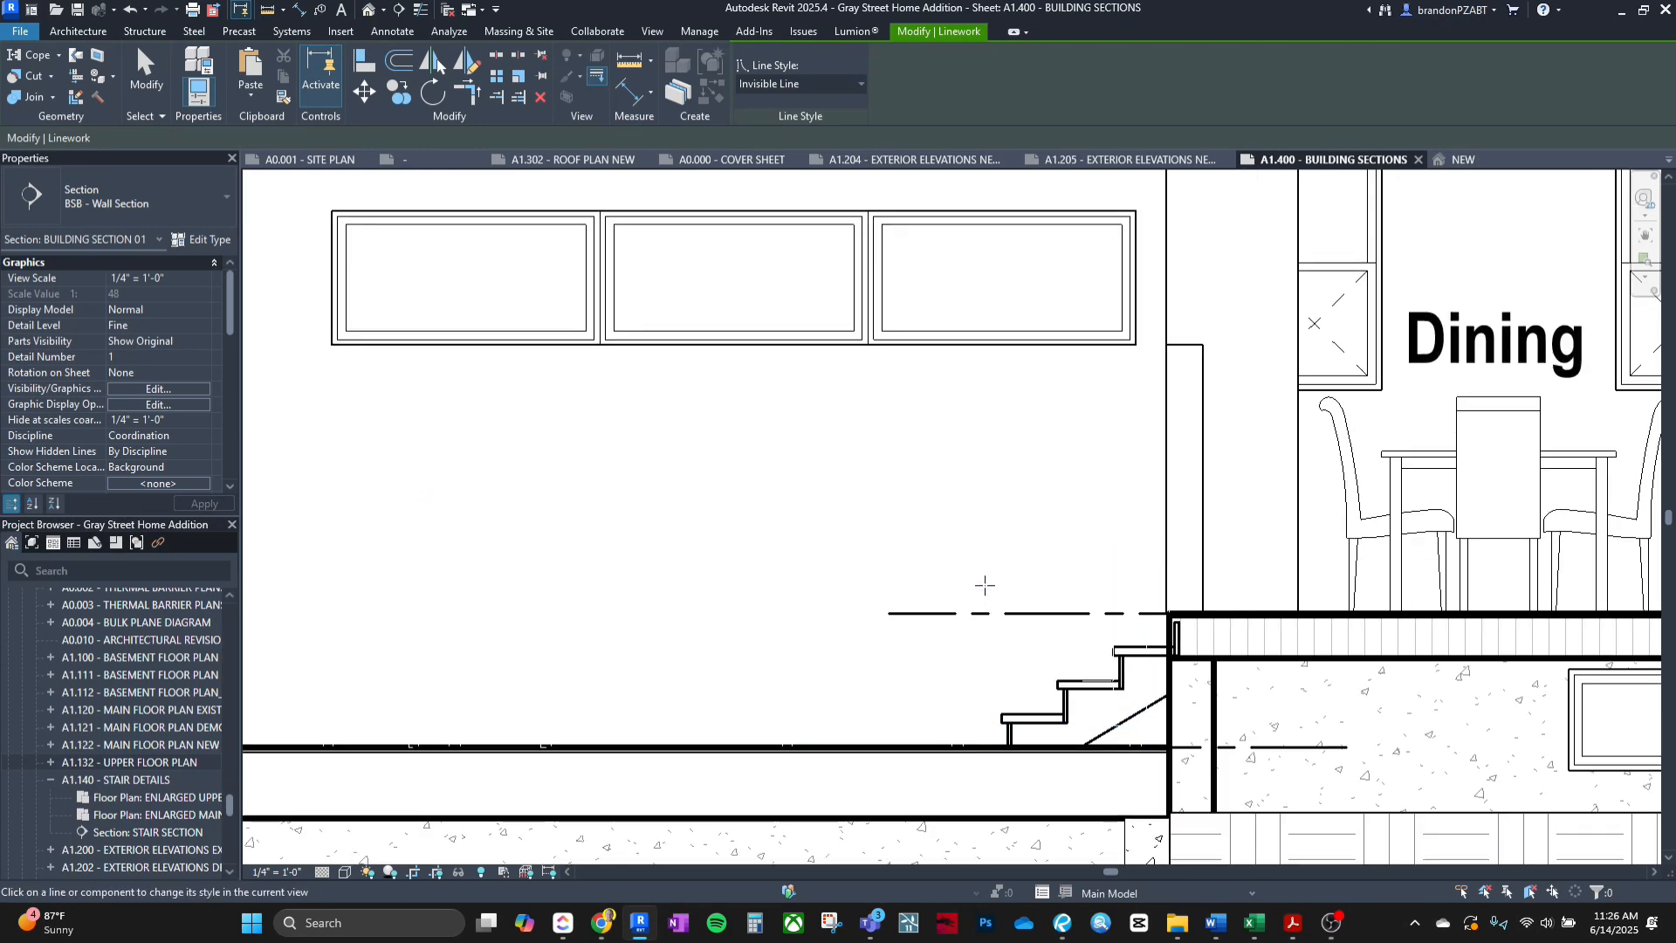
{"action": "key", "text": "ctrl+z"}
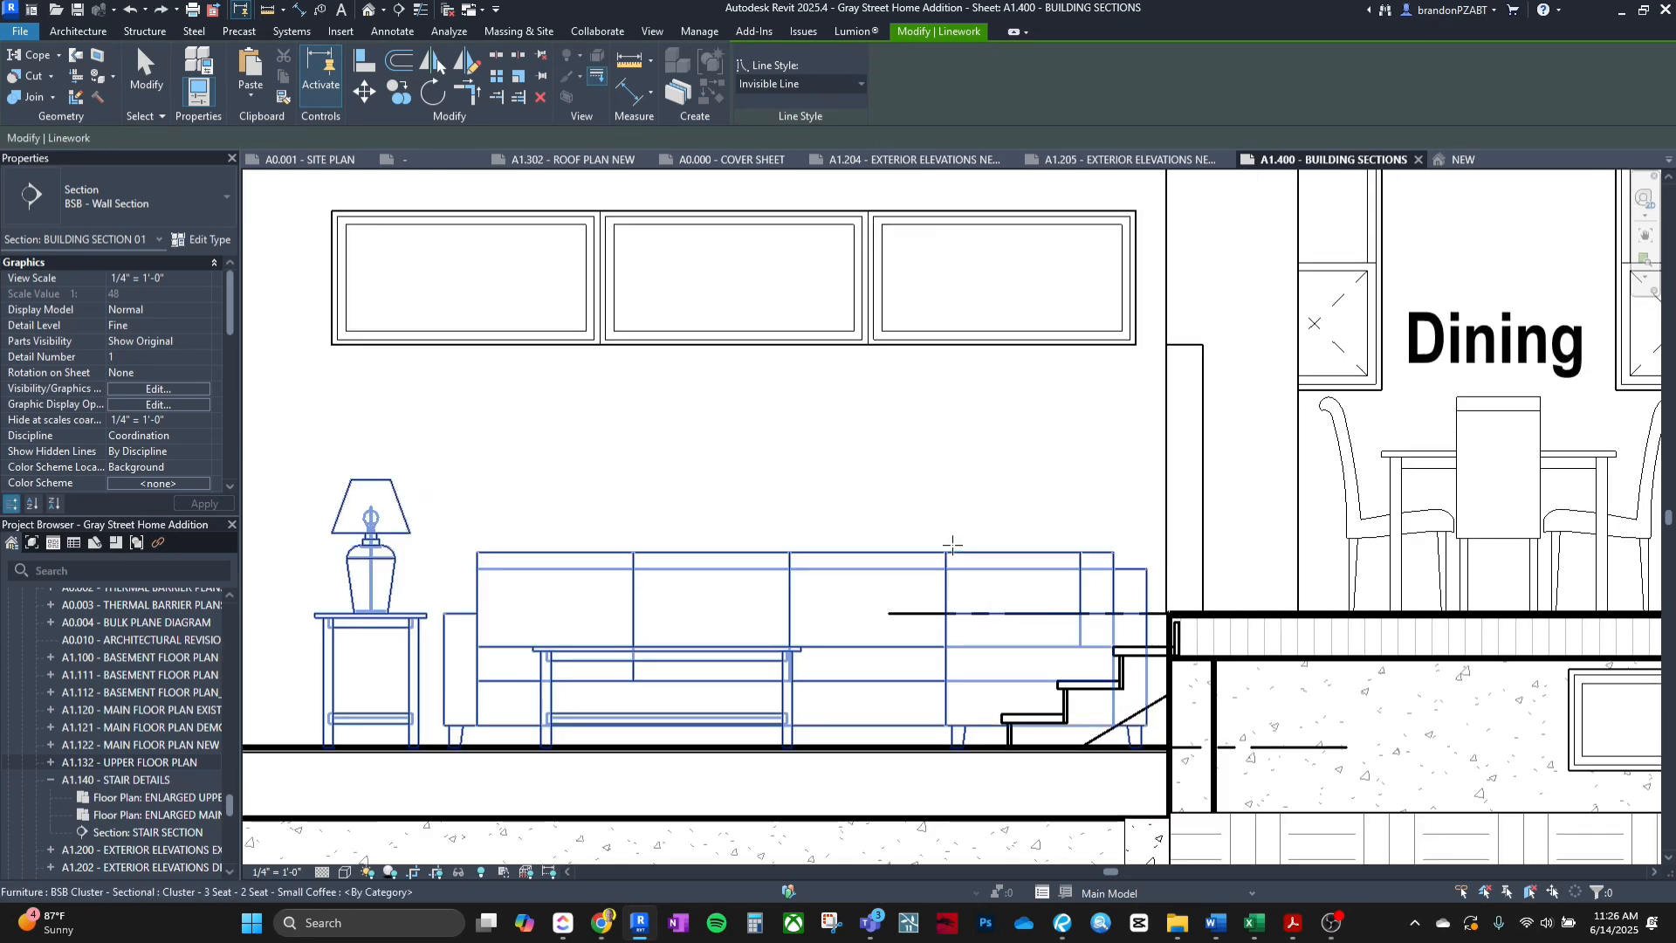
{"action": "scroll", "coordinate": [926, 505], "scroll_direction": "down", "scroll_amount": 3}
{"action": "key", "text": "Escape"}
{"action": "scroll", "coordinate": [925, 505], "scroll_direction": "down", "scroll_amount": 2}
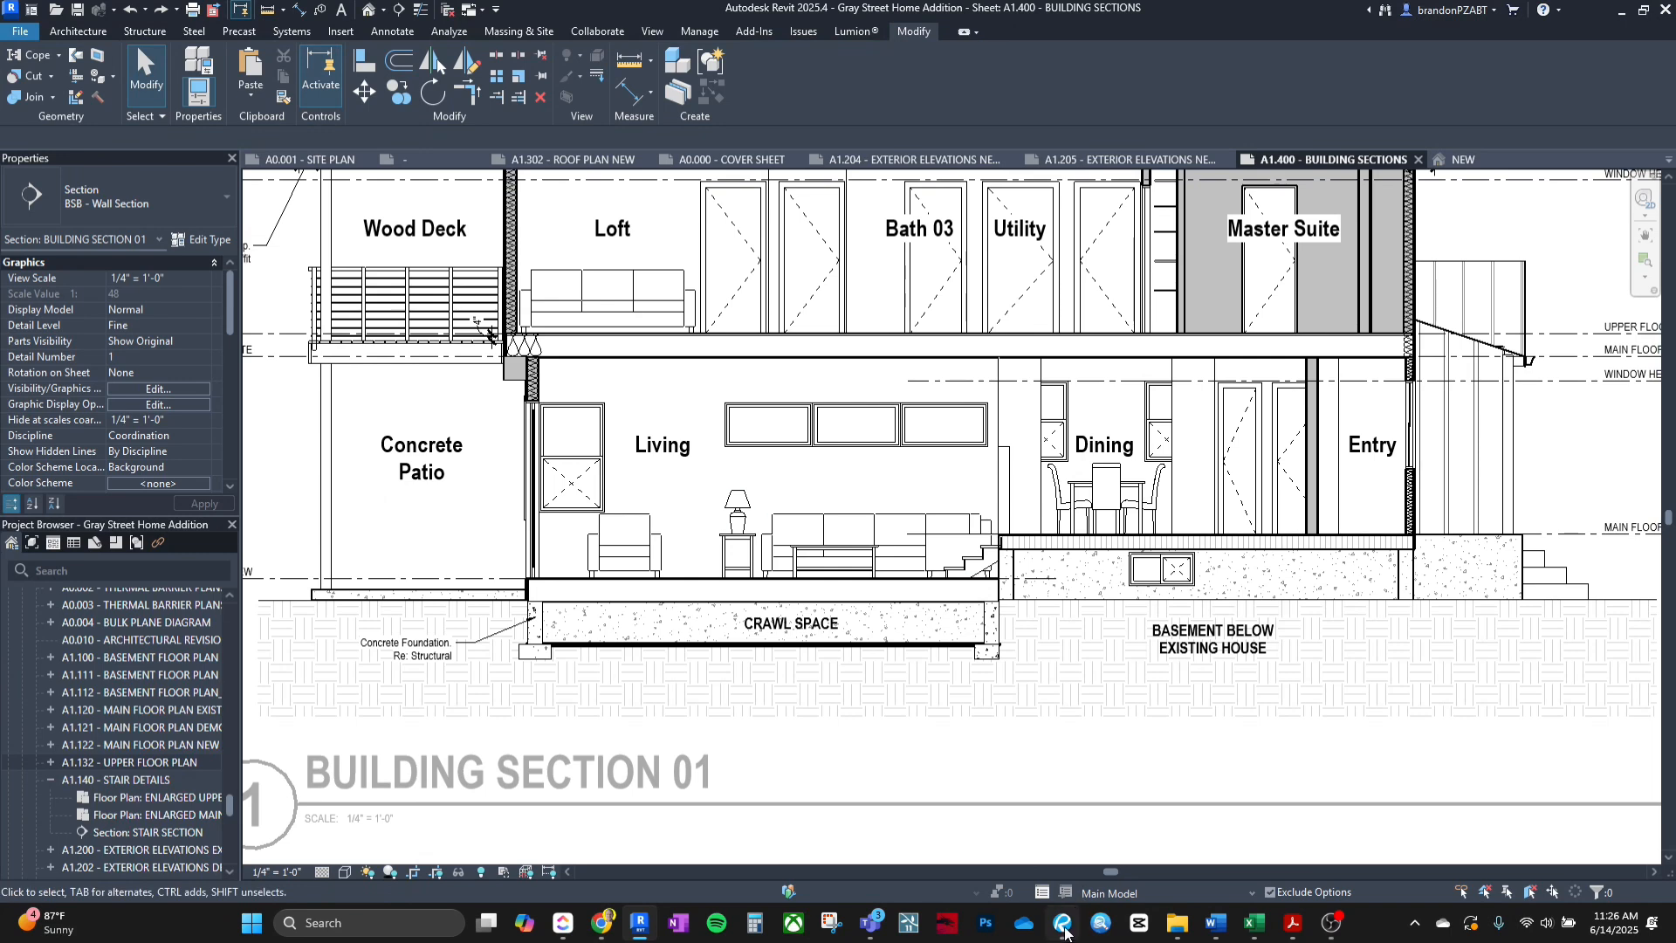
Switch to Bluebeam Revu and review the living area and upper-floor room labels in Building Section 01.
{"action": "left_click", "coordinate": [1063, 923]}
{"action": "scroll", "coordinate": [937, 605], "scroll_direction": "down", "scroll_amount": 2}
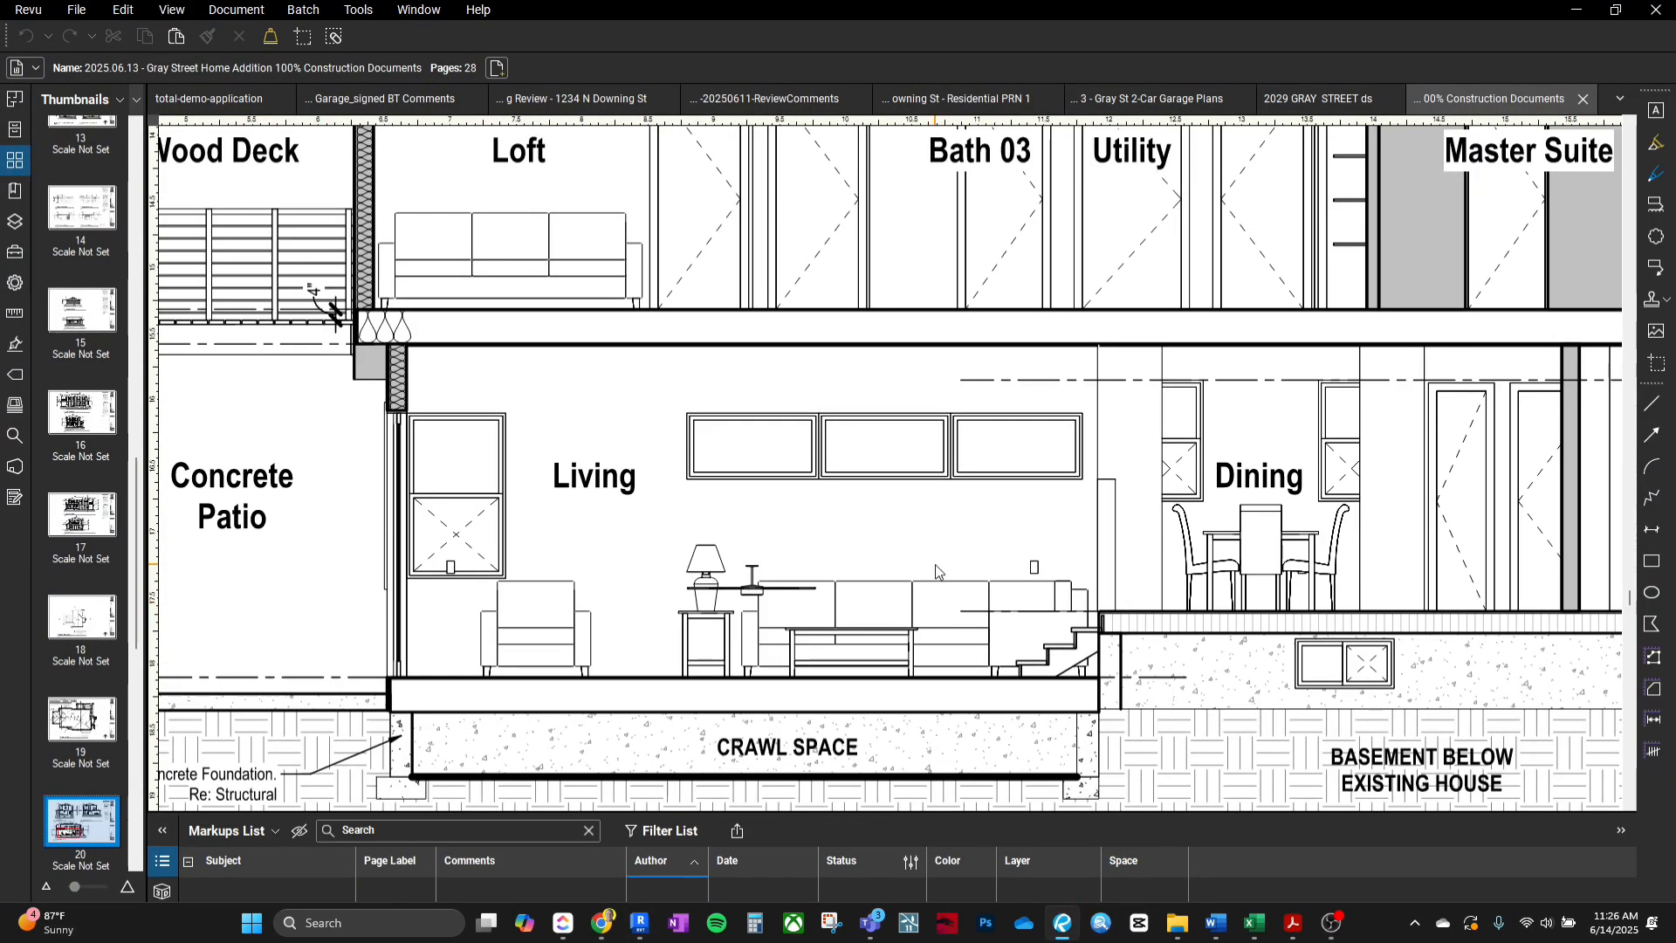
{"action": "mouse_move", "coordinate": [698, 596]}
{"action": "middle_mouse_down"}
{"action": "mouse_move", "coordinate": [752, 604]}
{"action": "mouse_move", "coordinate": [714, 630]}
{"action": "mouse_move", "coordinate": [636, 618]}
{"action": "middle_mouse_up"}
{"action": "scroll", "coordinate": [754, 598], "scroll_direction": "down", "scroll_amount": 2}
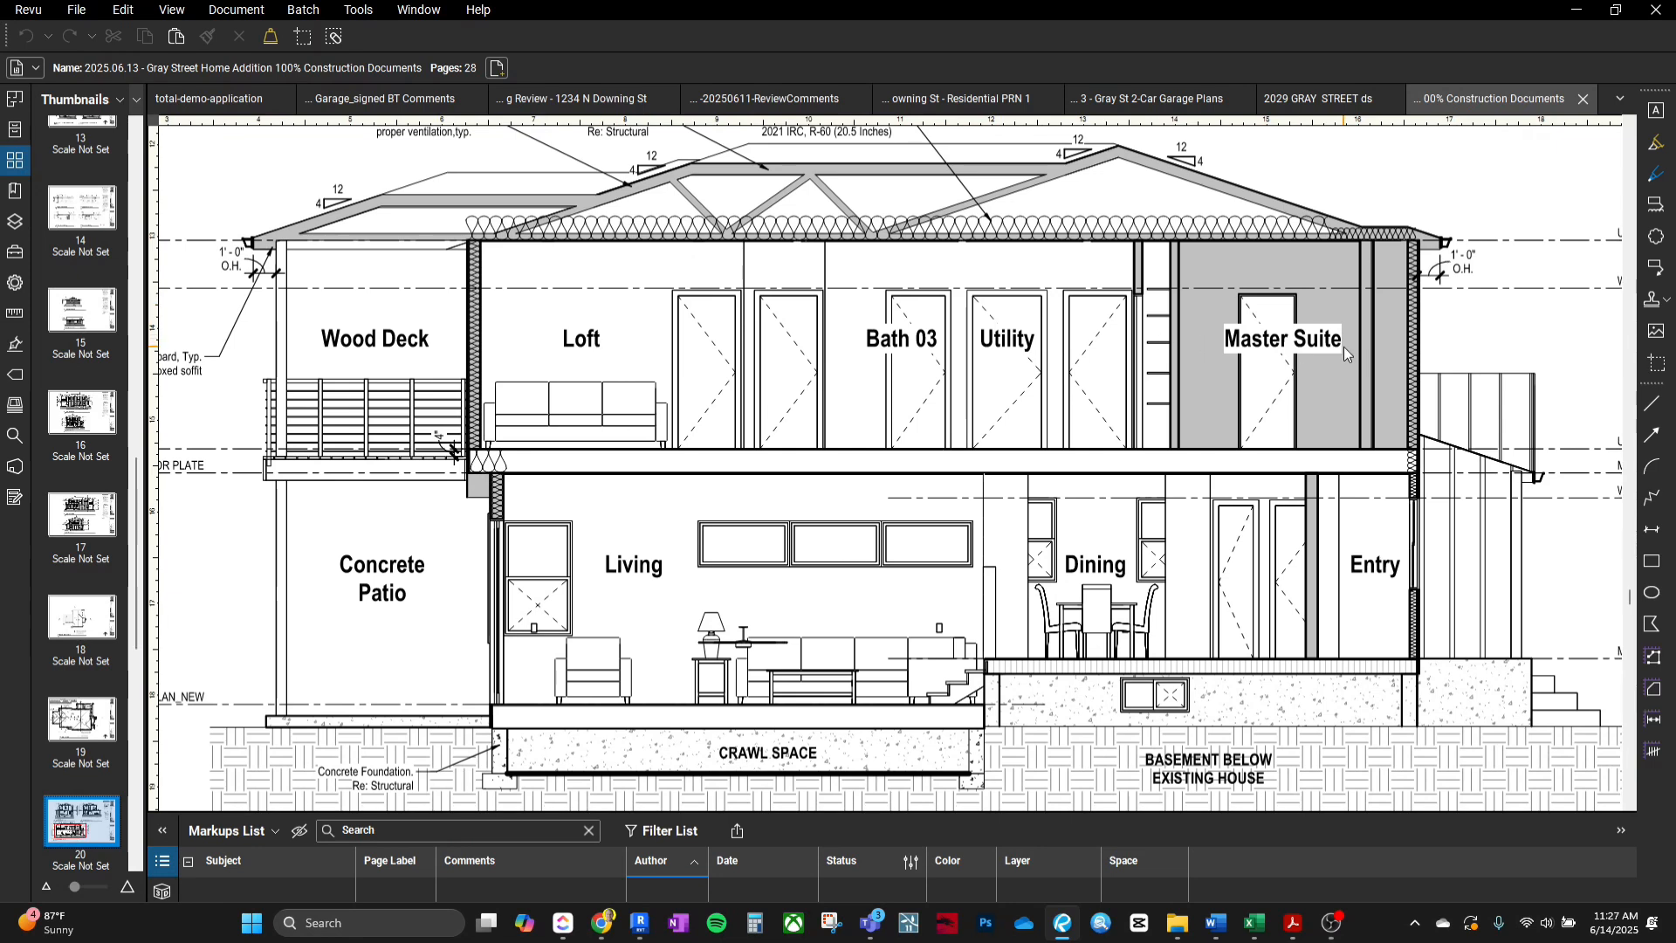
In Revit, move the Loft, Bath 03, Utility and Master Suite labels in Building Section 01 up above the doors.
{"action": "left_click", "coordinate": [625, 924]}
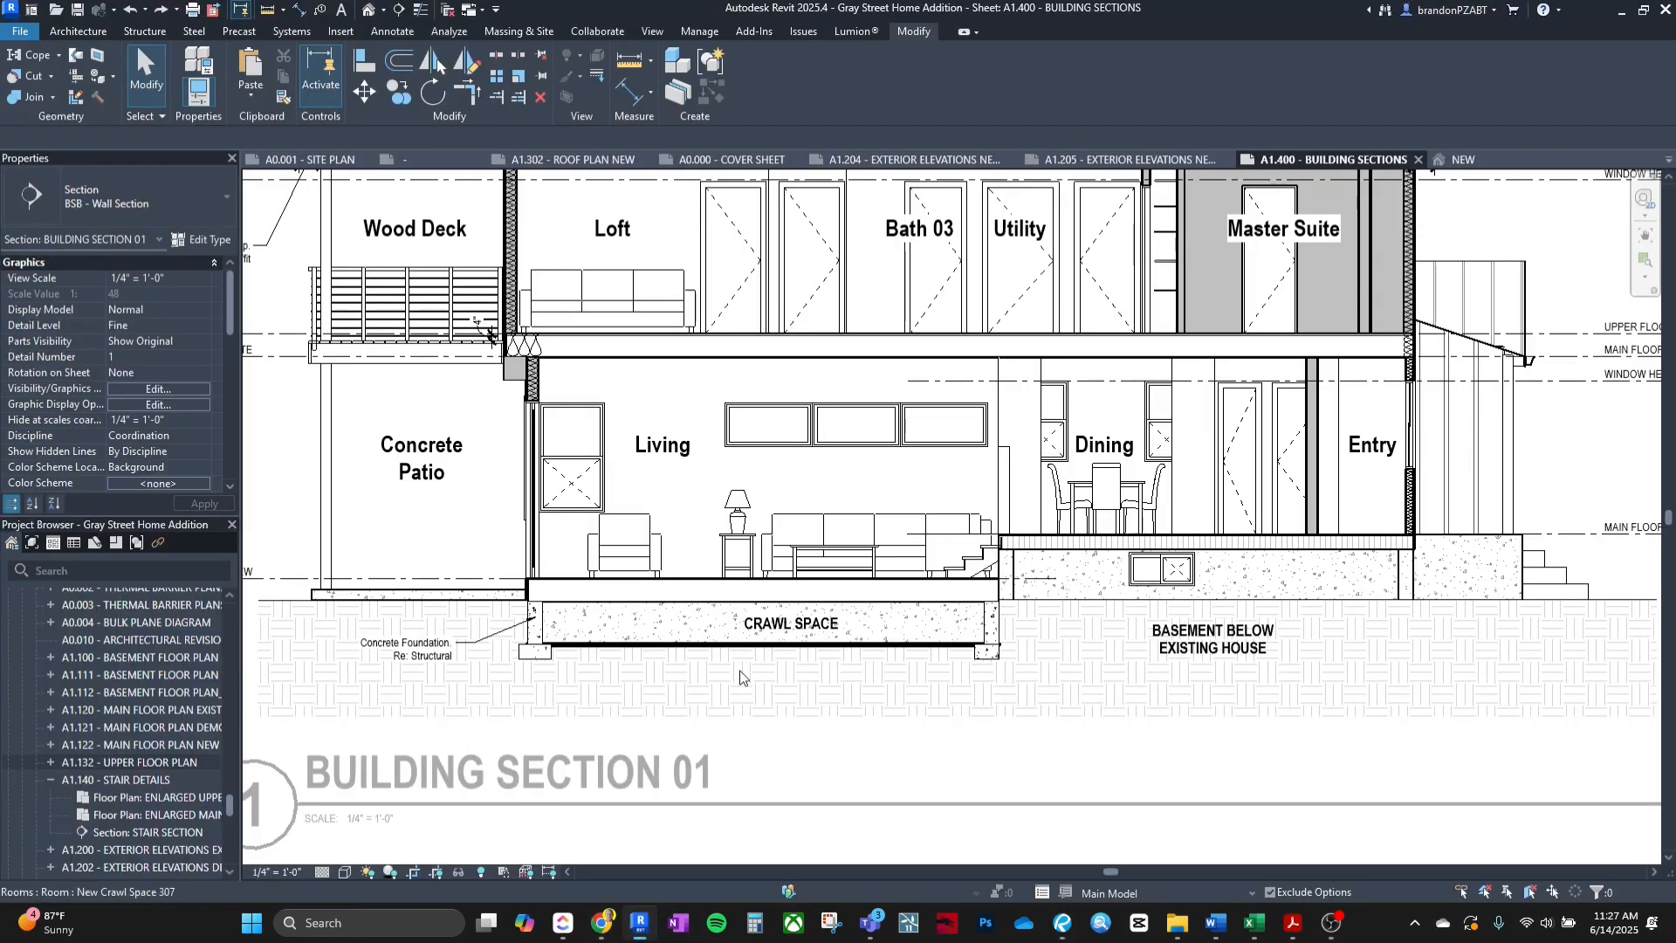
{"action": "left_click", "coordinate": [662, 445]}
{"action": "middle_click_drag", "start_coordinate": [997, 521], "coordinate": [992, 660]}
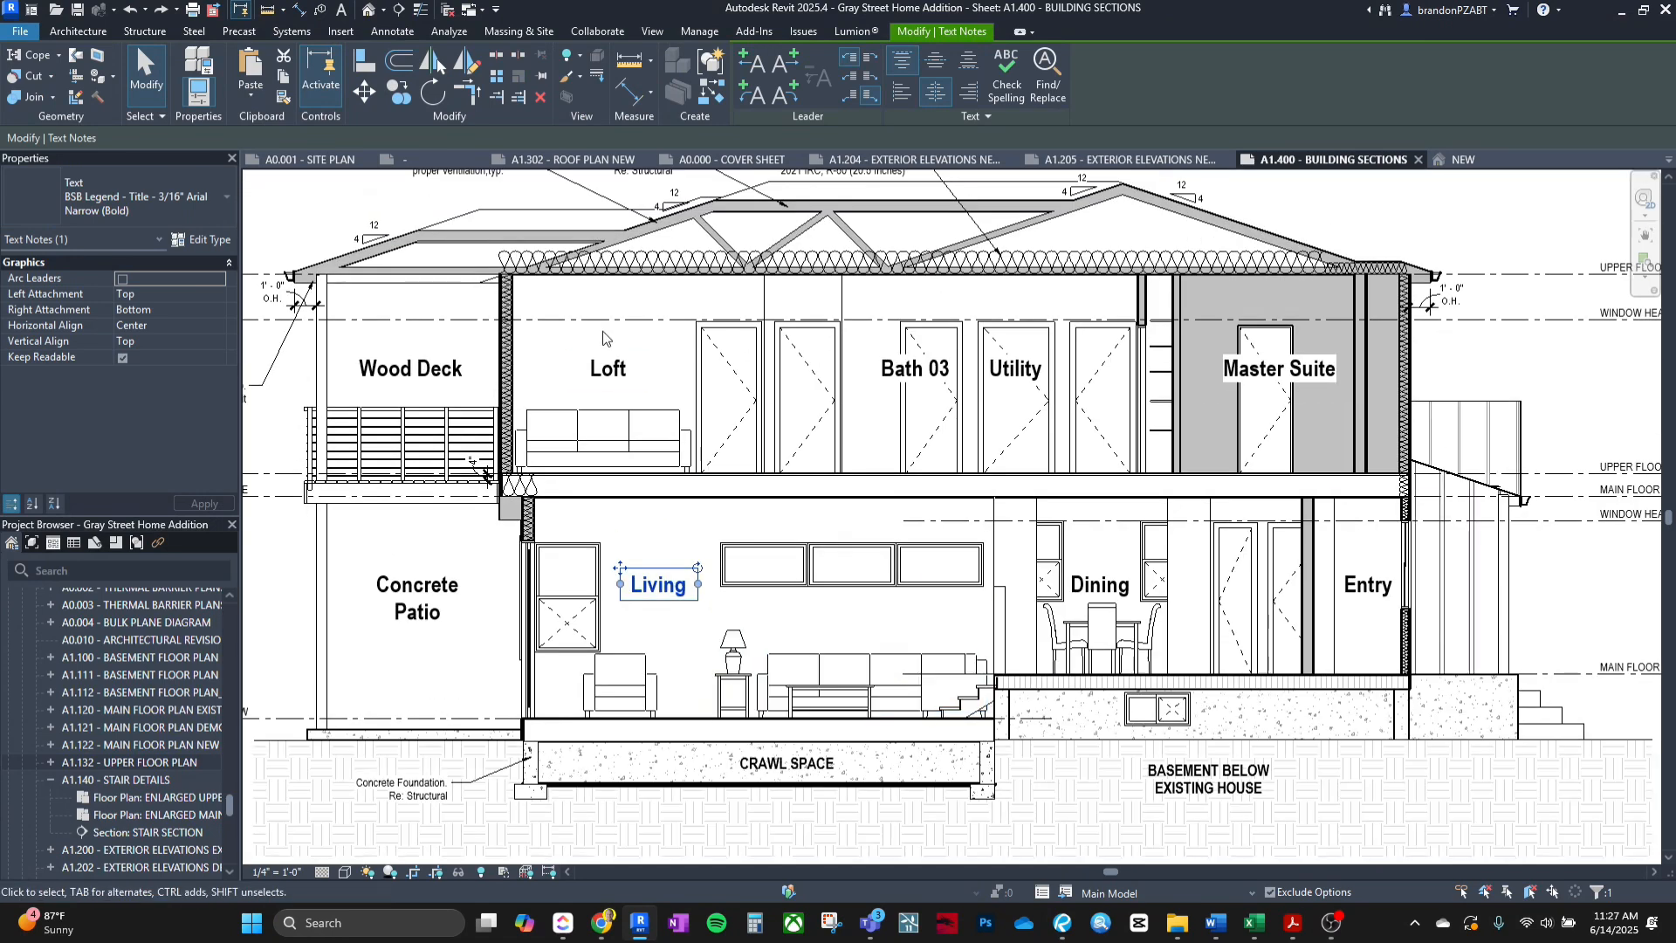
{"action": "left_click", "coordinate": [608, 368]}
{"action": "left_click", "coordinate": [915, 367], "text": "ctrl"}
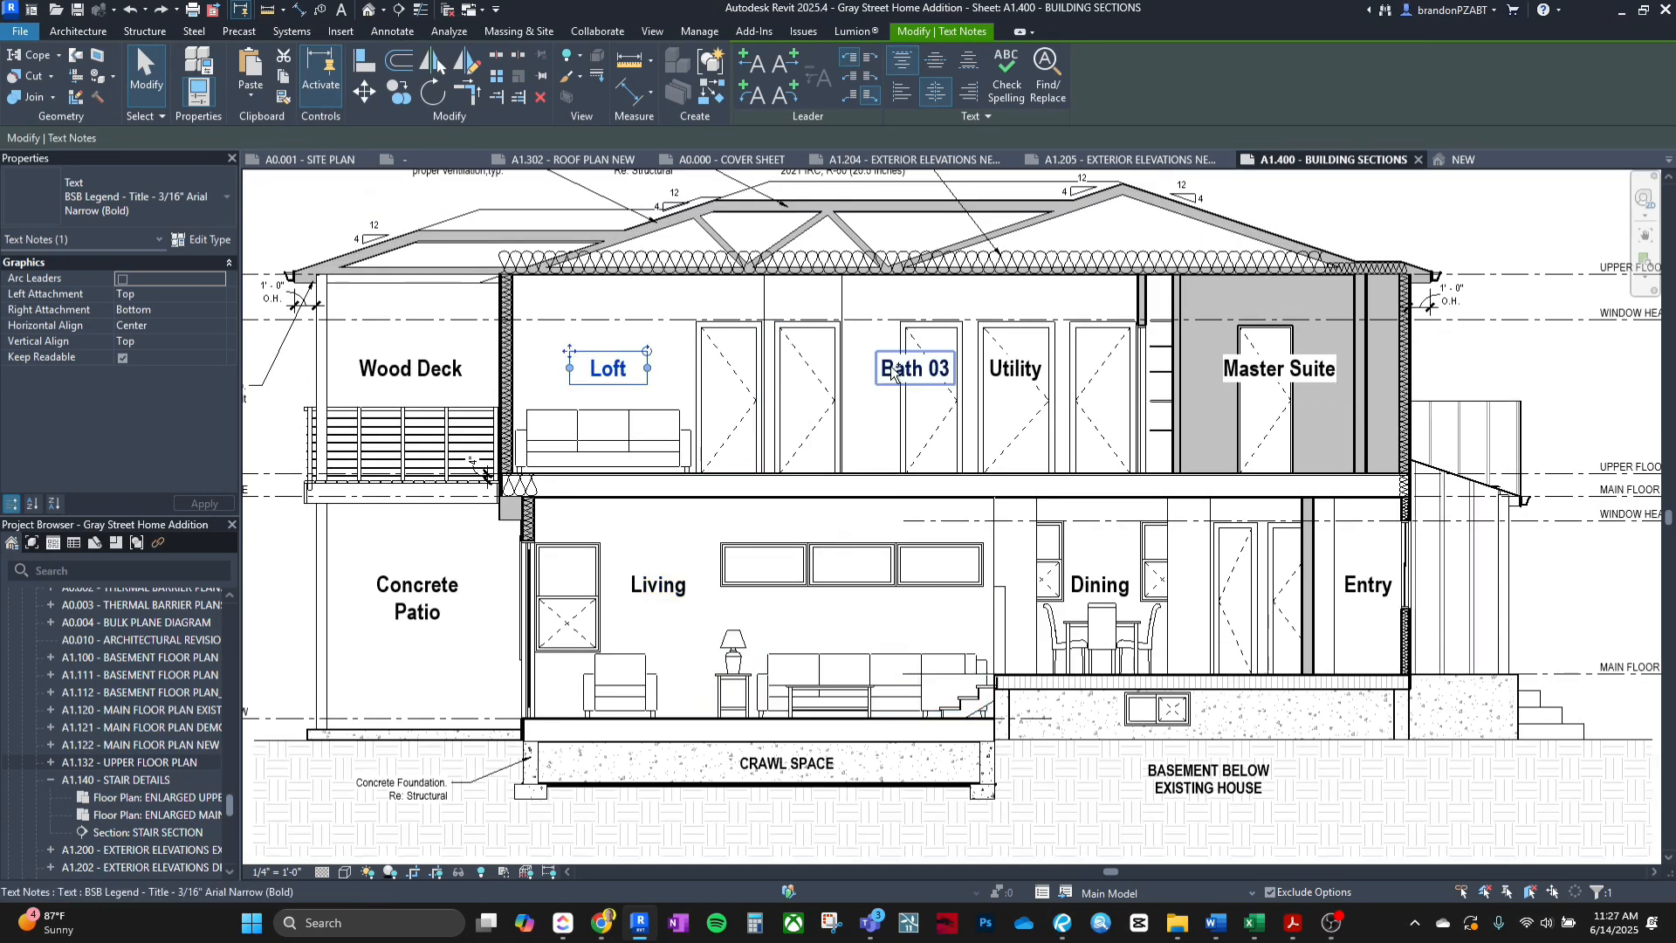
{"action": "left_click", "coordinate": [999, 370], "text": "ctrl"}
{"action": "left_click", "coordinate": [1225, 379], "text": "ctrl"}
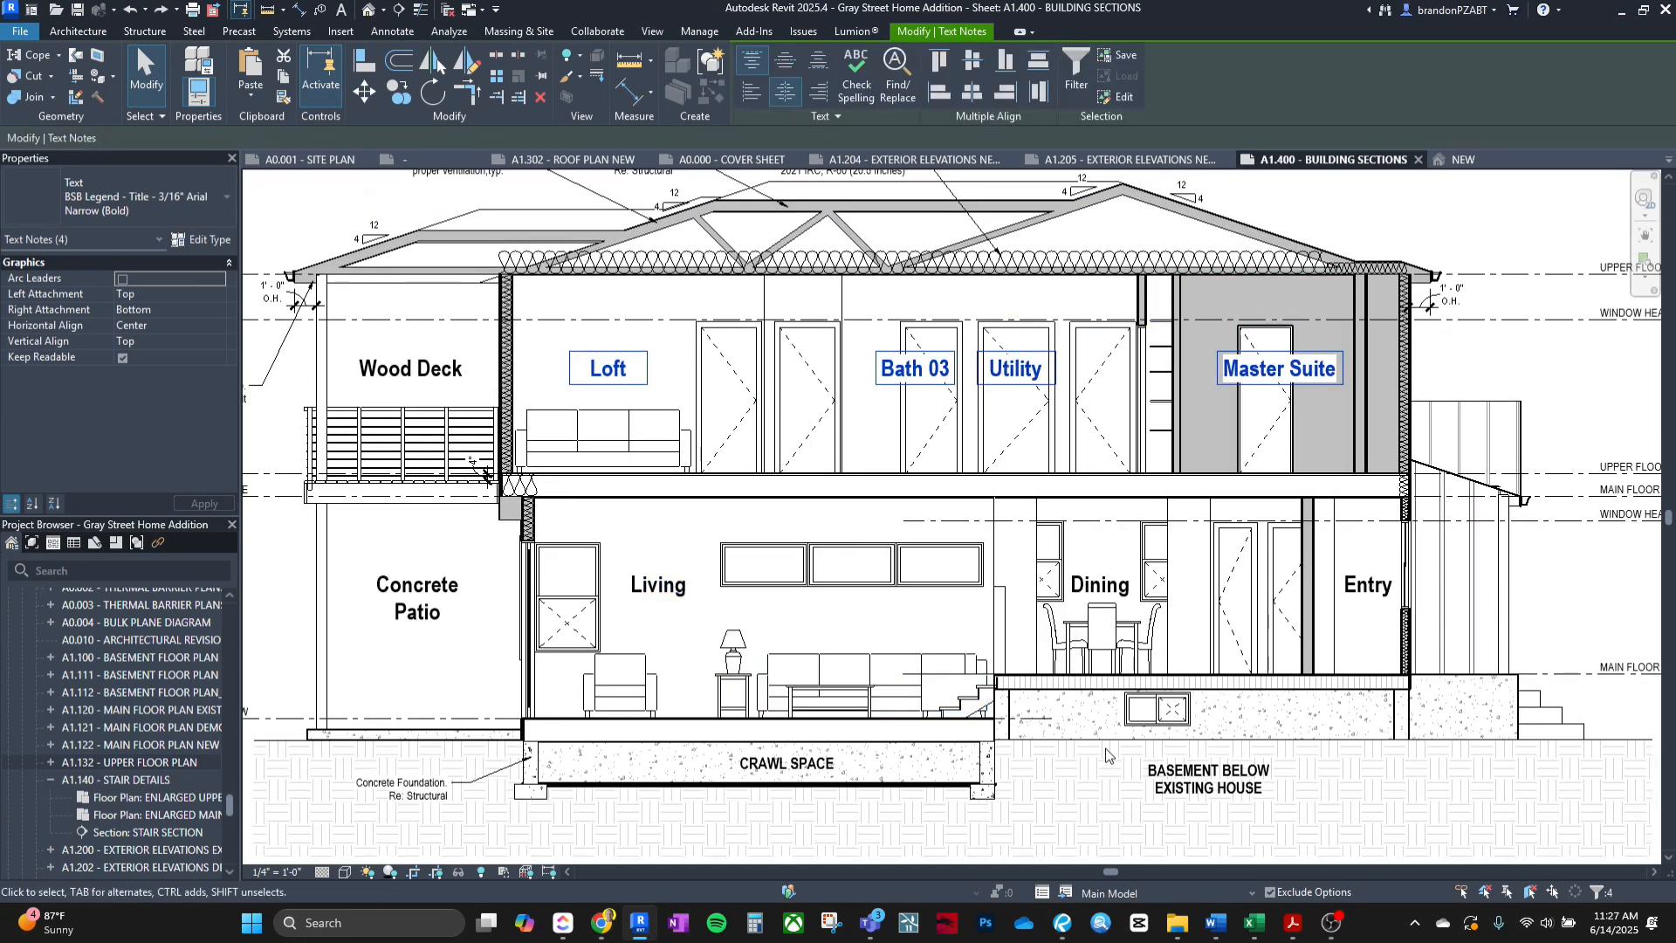
{"action": "key", "text": "Up"}
{"action": "key", "text": "Up"}
{"action": "key", "text": "Up"}
{"action": "key", "text": "Up"}
{"action": "key", "text": "Up"}
{"action": "key", "text": "Up"}
{"action": "key", "text": "Up"}
{"action": "key", "text": "Up"}
{"action": "key", "text": "Up"}
{"action": "key", "text": "Up"}
{"action": "key", "text": "Up"}
{"action": "key", "text": "Up"}
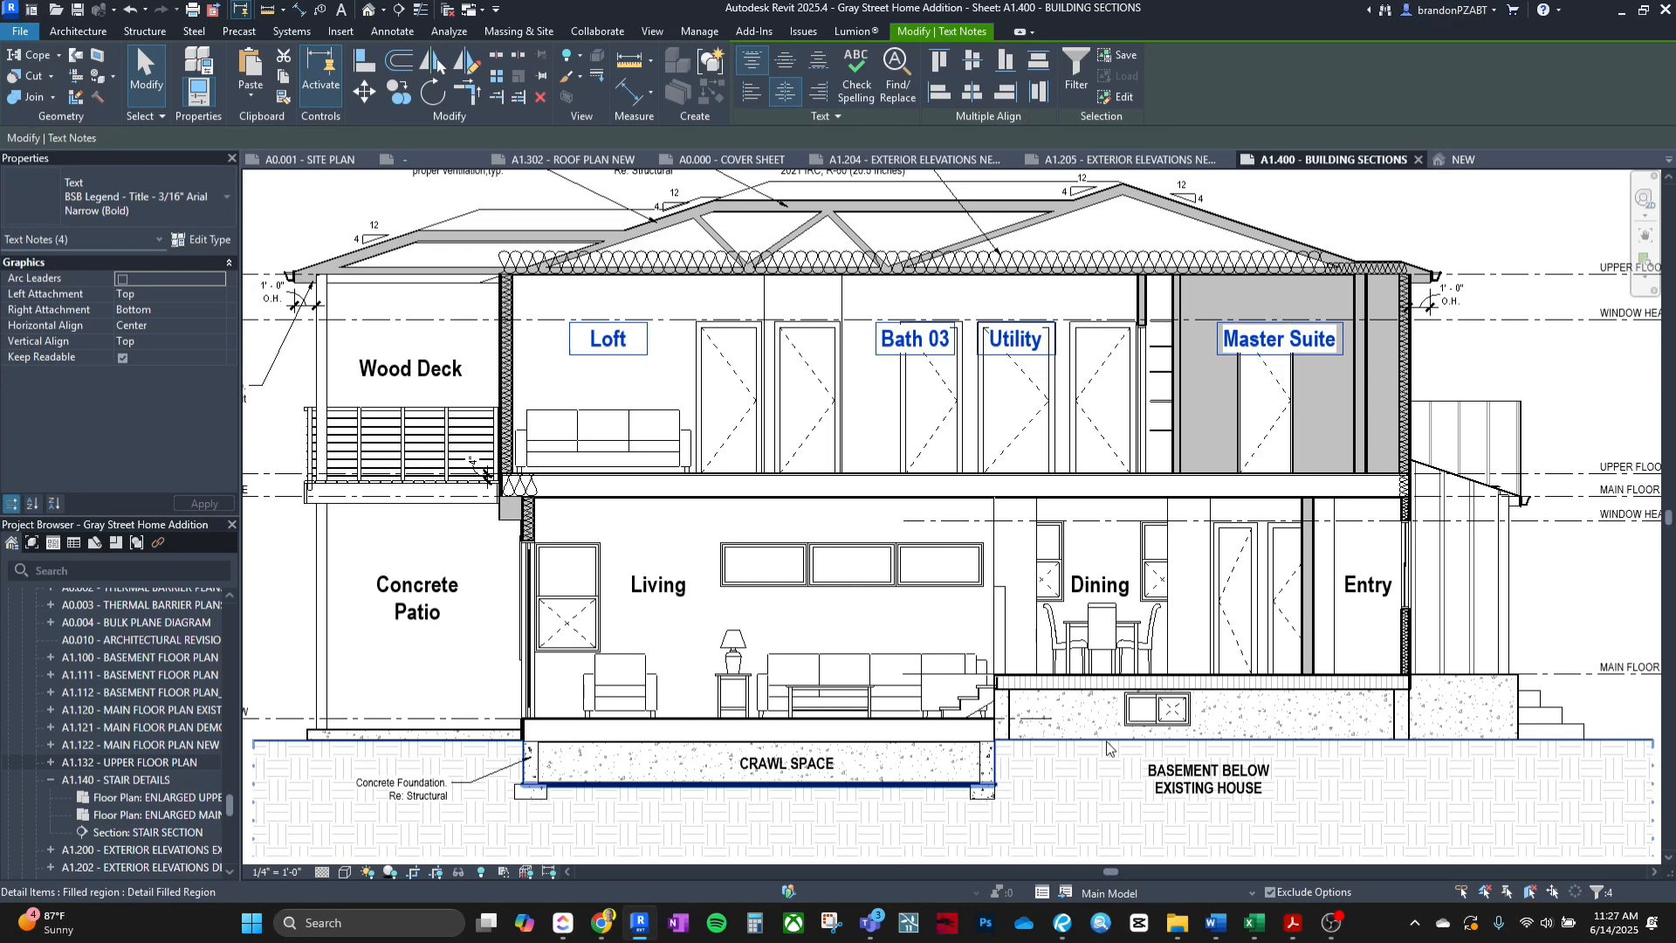
{"action": "key", "text": "Up"}
{"action": "key", "text": "Up"}
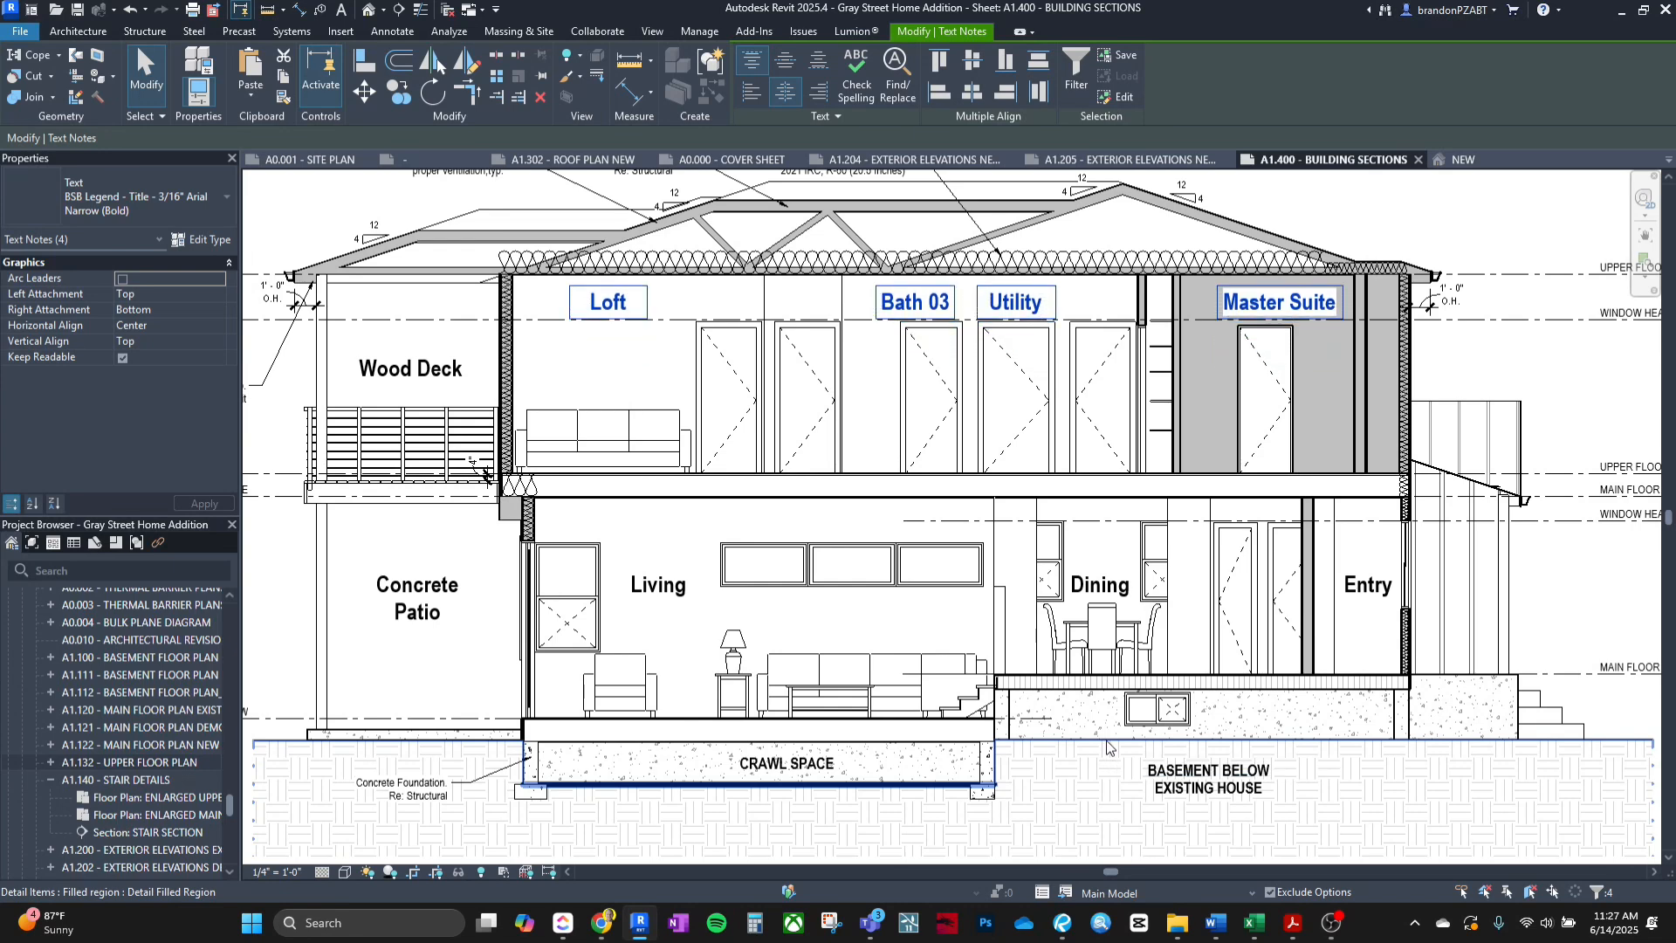
{"action": "left_click", "coordinate": [614, 364]}
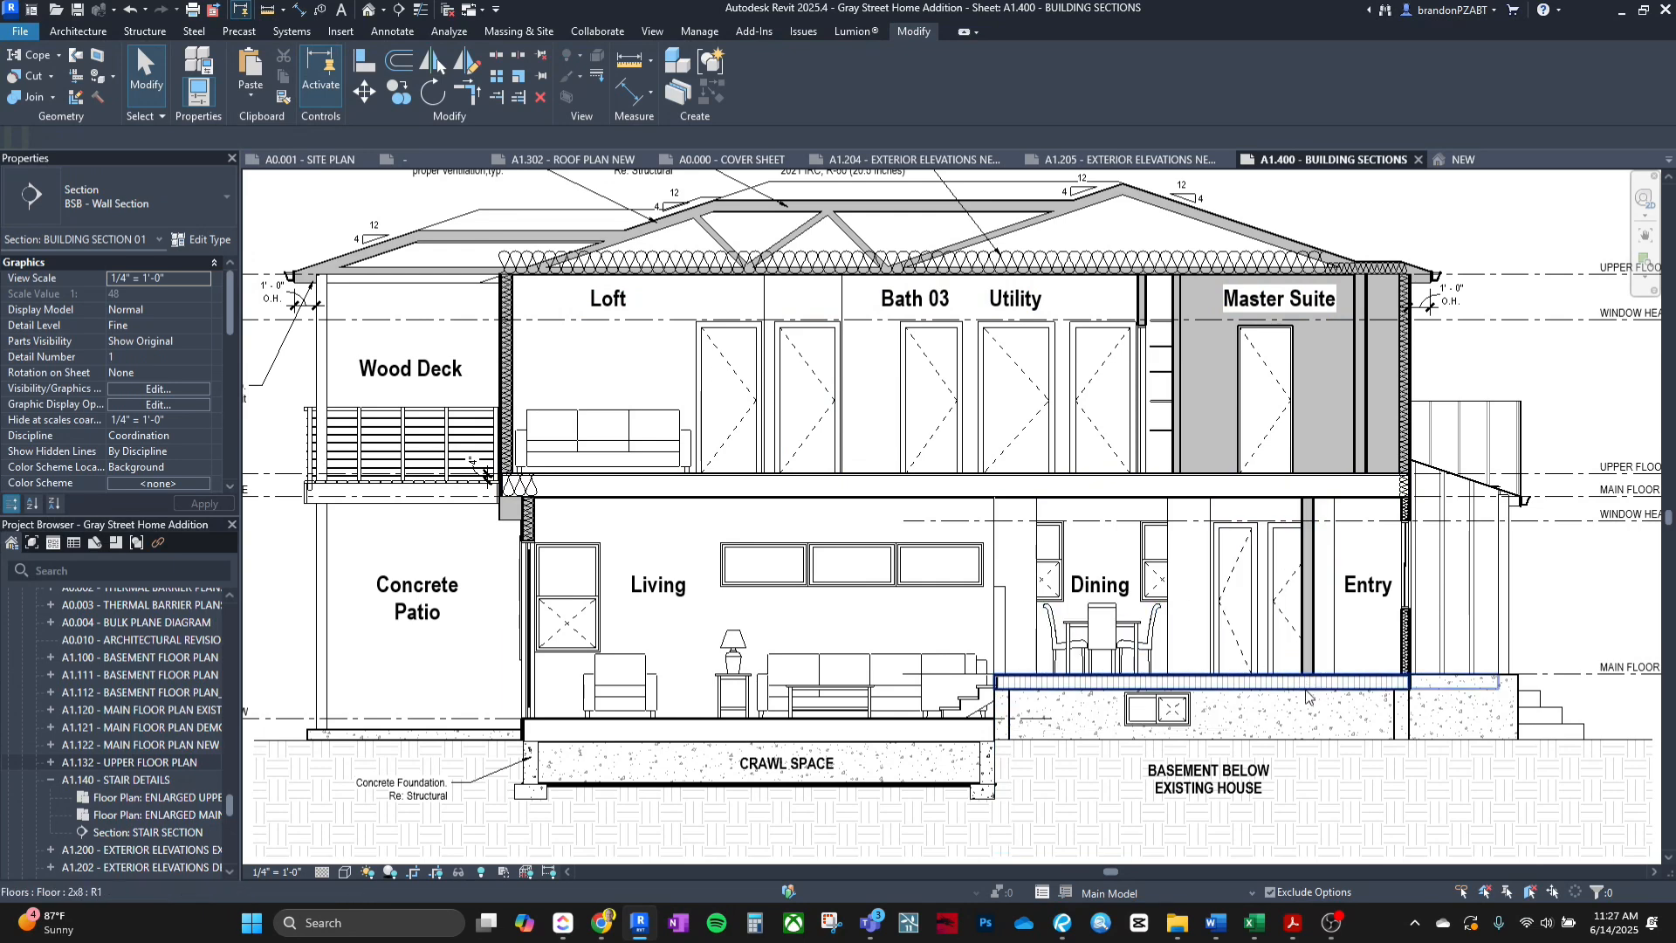
Switch to Bluebeam Revu and check the main floor and foundation labels in Building Section 01.
{"action": "left_click", "coordinate": [1063, 923]}
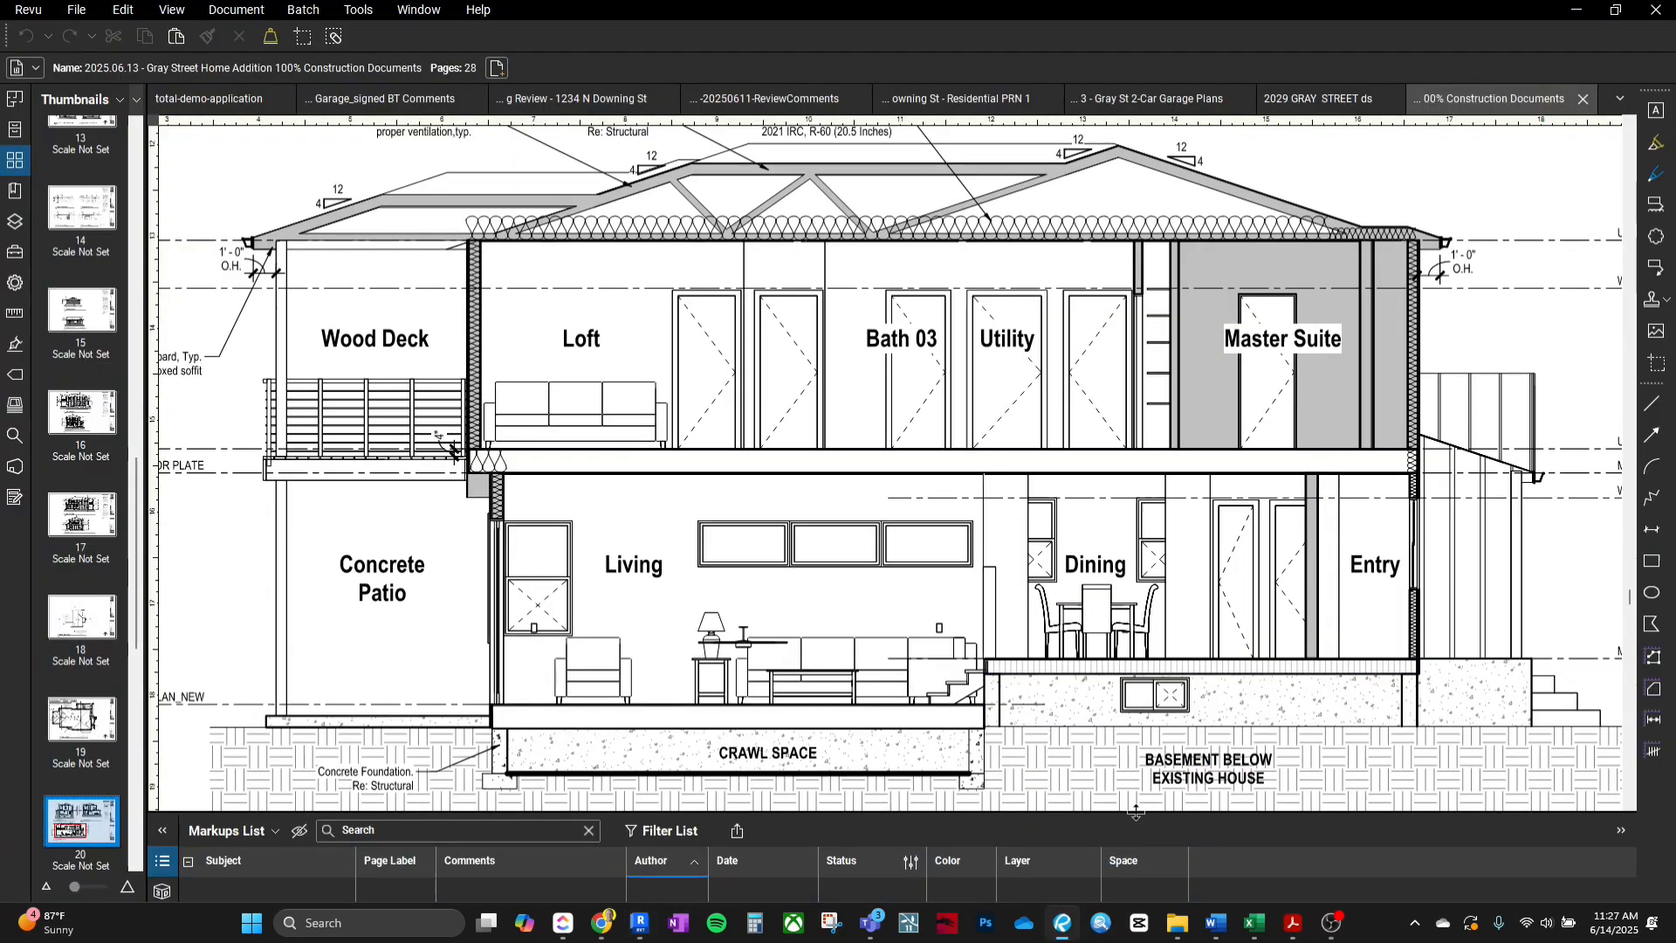
{"action": "middle_click_drag", "start_coordinate": [1260, 716], "coordinate": [1224, 717]}
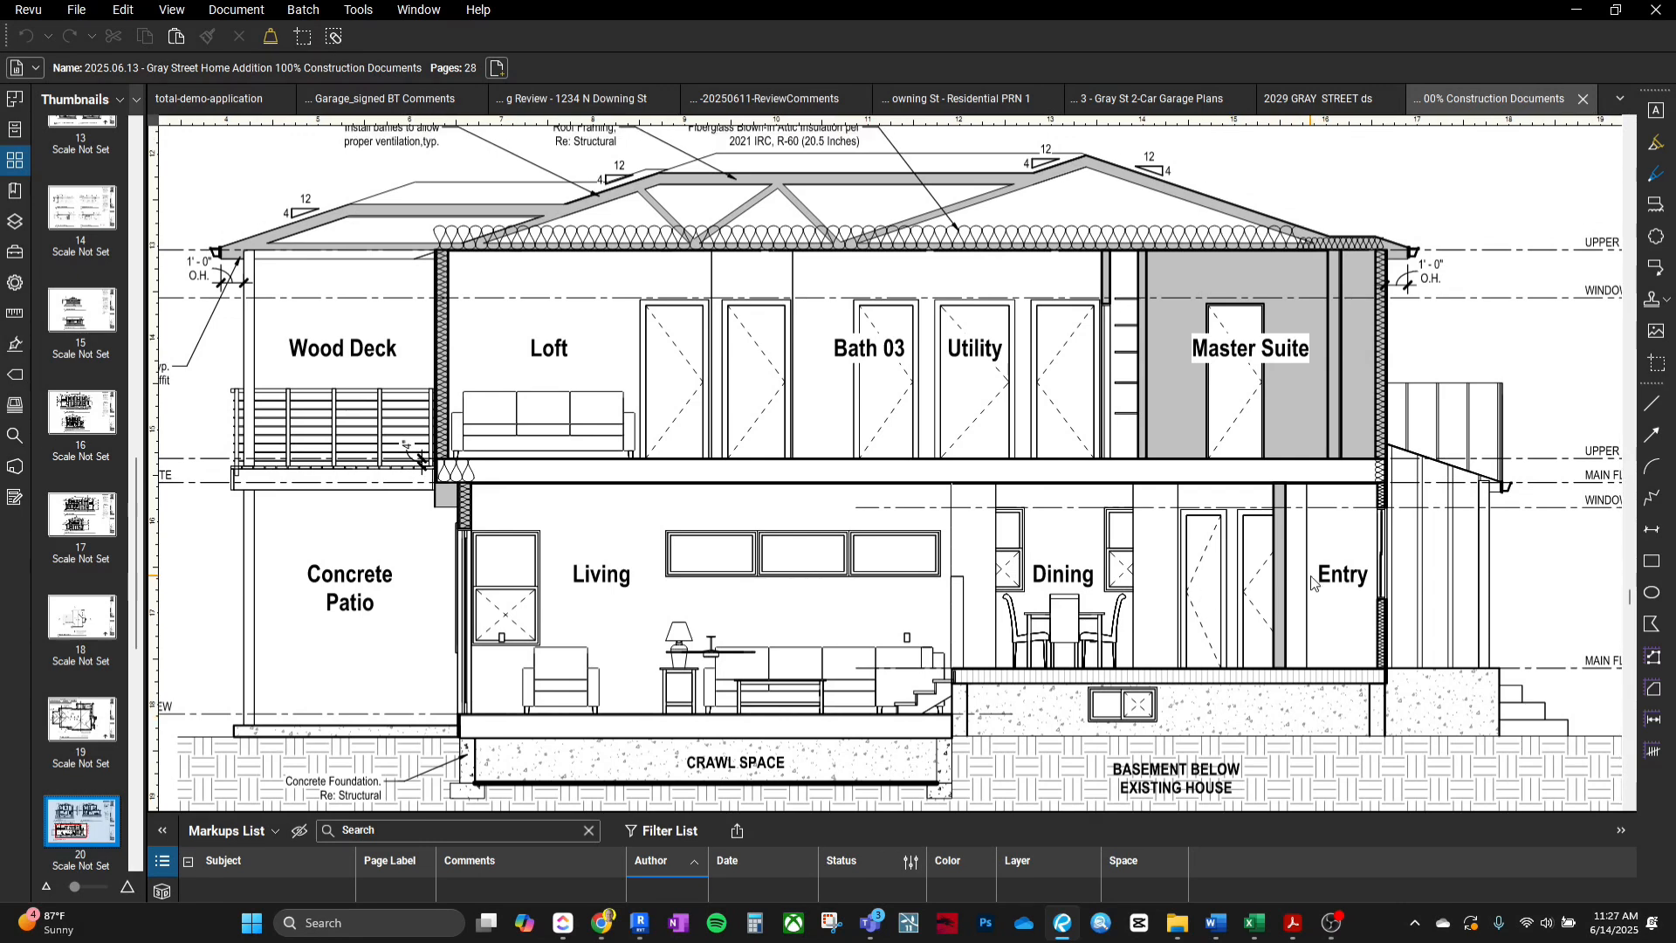
{"action": "middle_click_drag", "start_coordinate": [1314, 583], "coordinate": [1282, 569]}
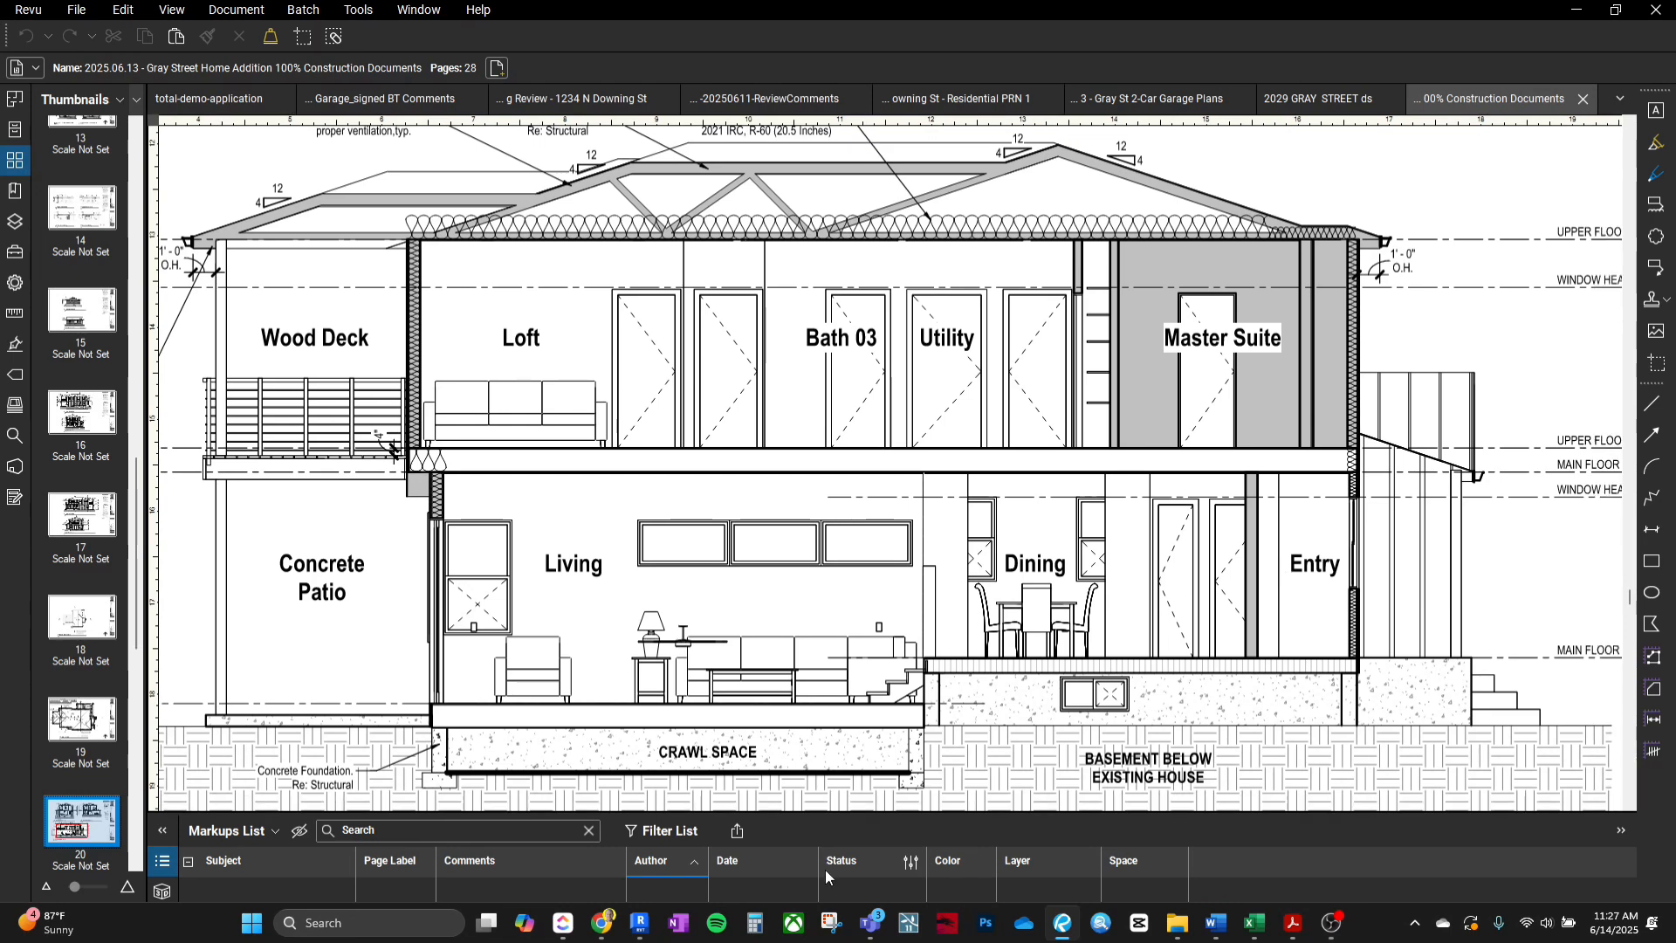
In Revit, nudge the CRAWL SPACE label in Building Section 01 slightly left and deactivate the viewport.
{"action": "left_click", "coordinate": [640, 923]}
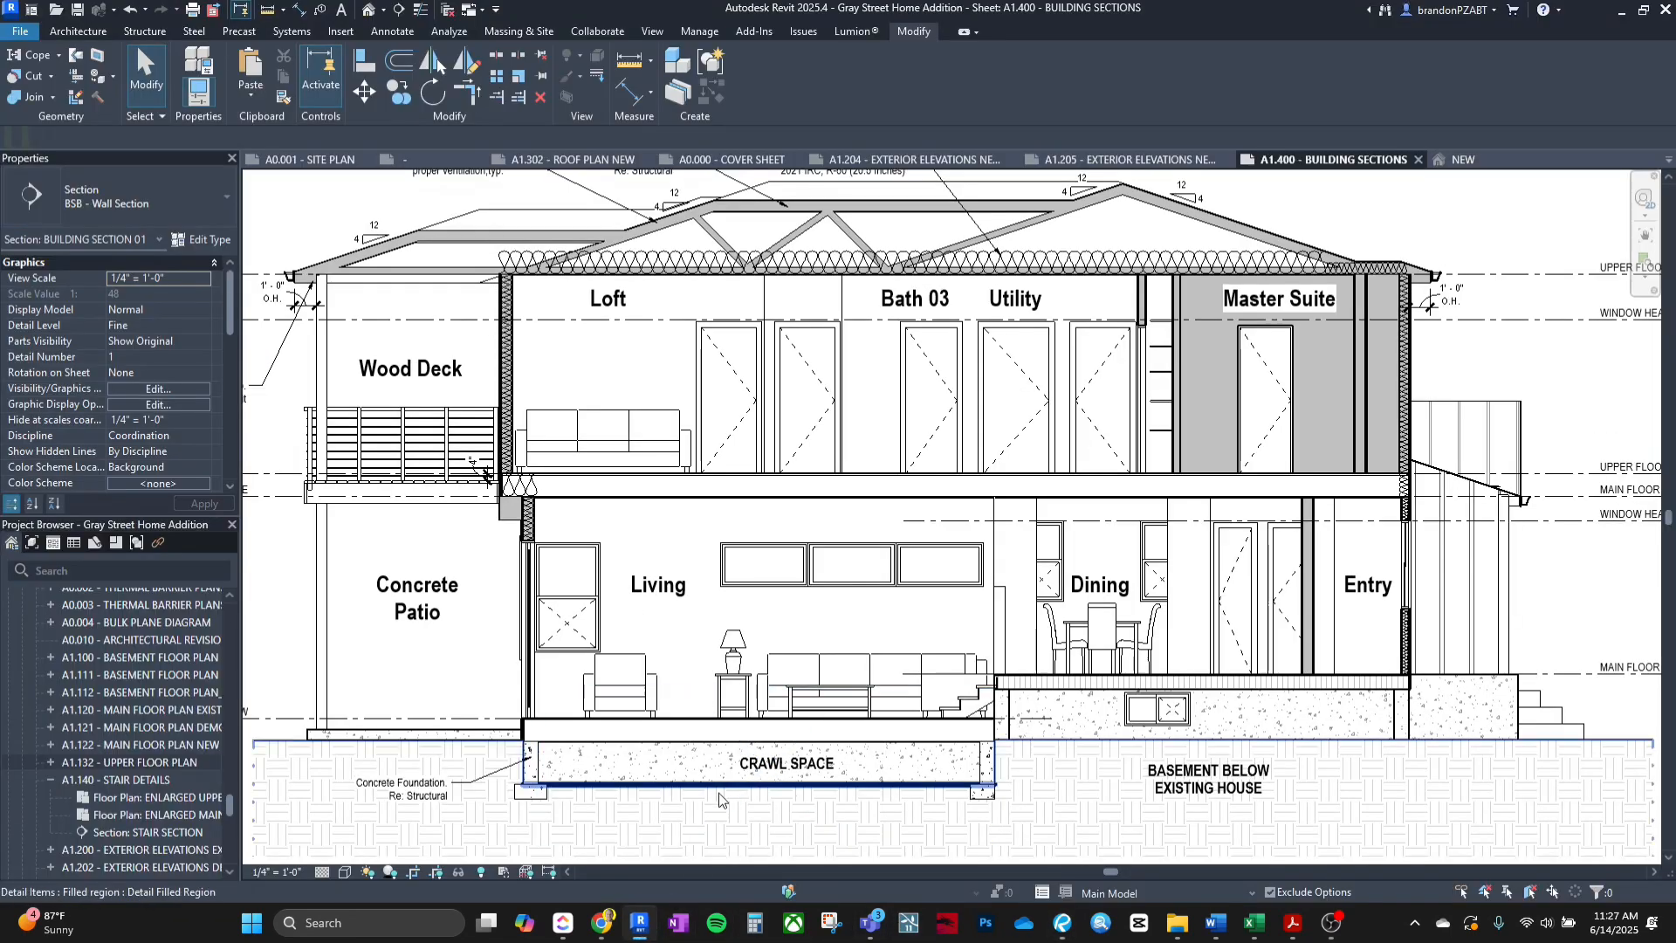
{"action": "left_click", "coordinate": [845, 775]}
{"action": "key", "text": "Left"}
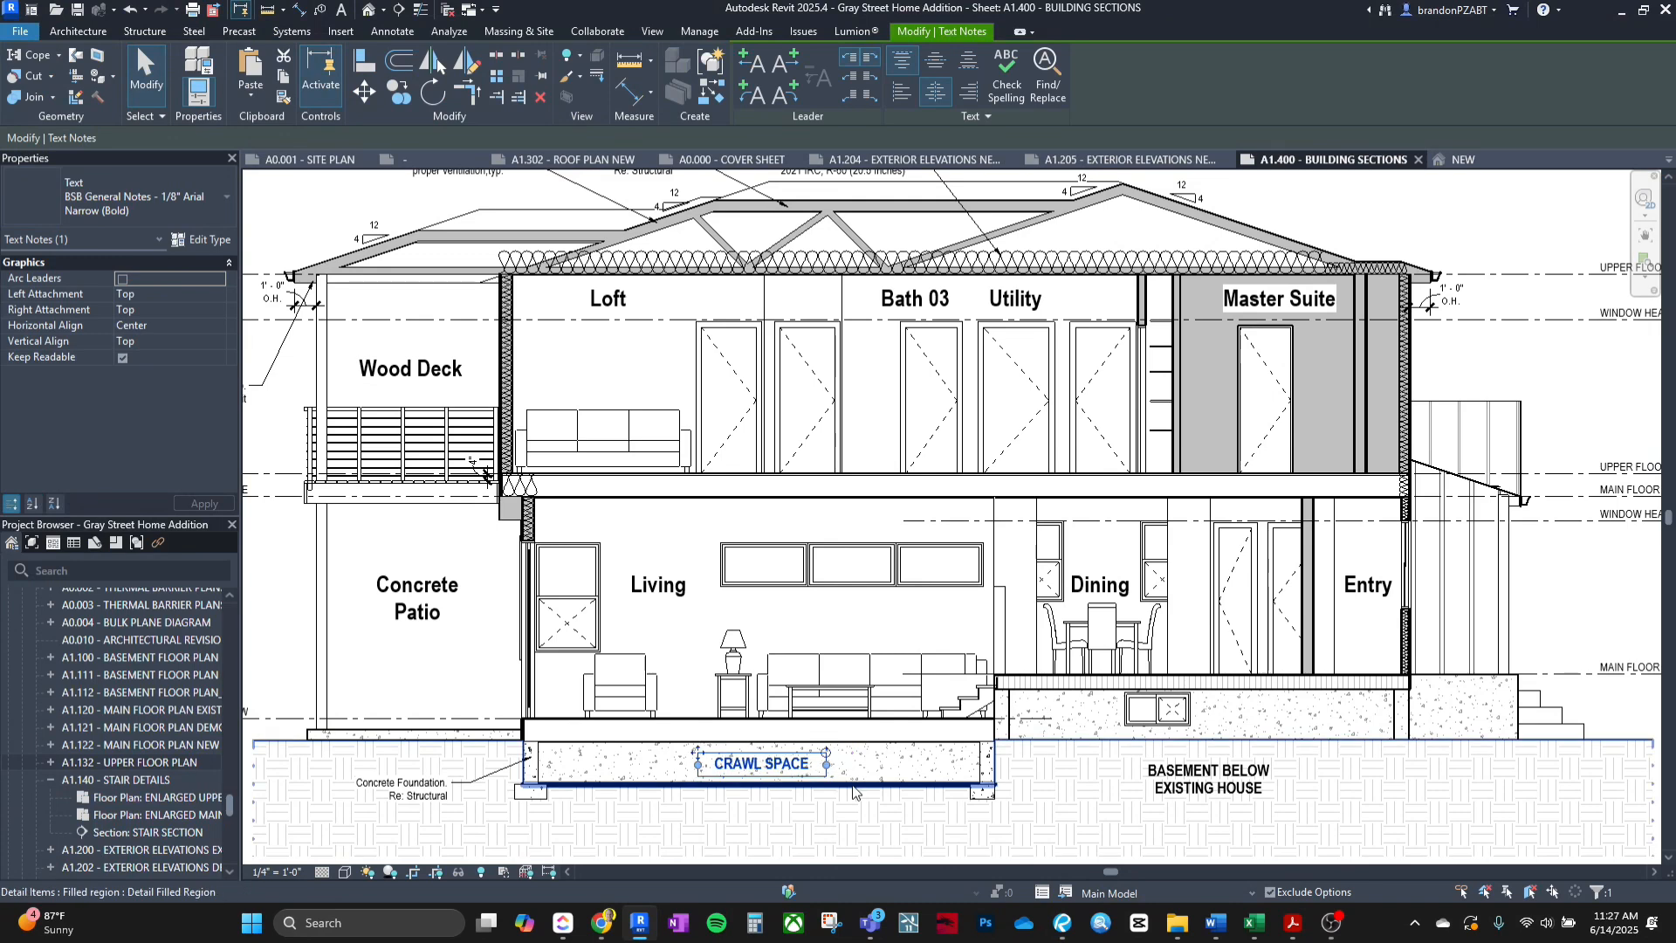
{"action": "scroll", "coordinate": [854, 792], "scroll_direction": "down", "scroll_amount": 8}
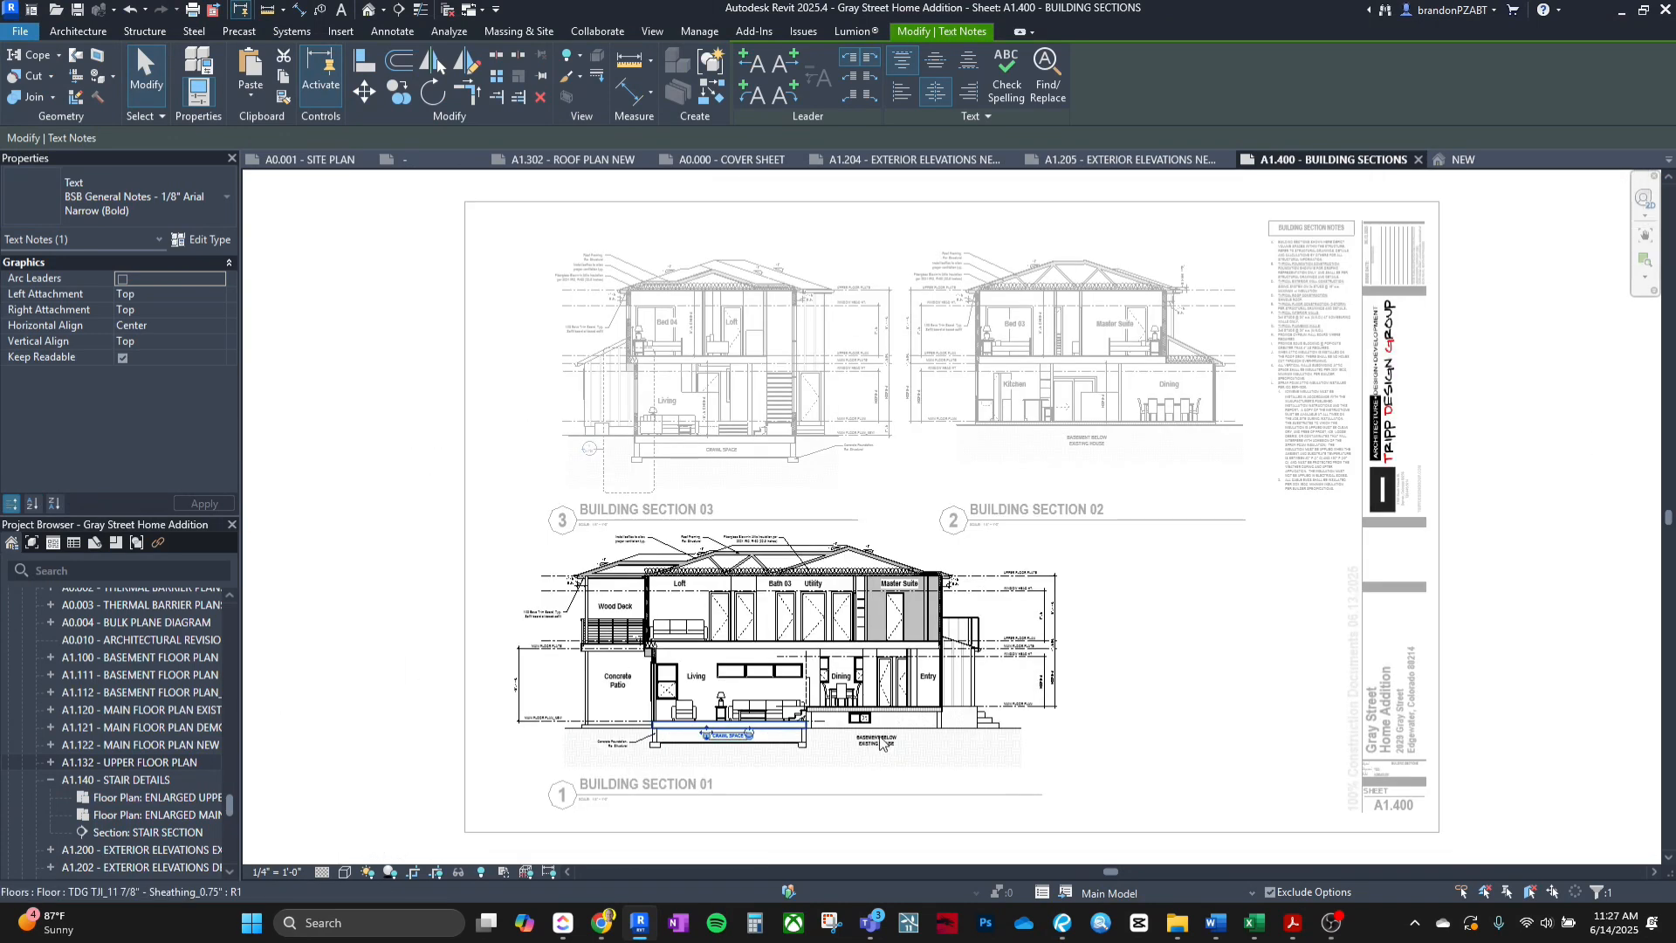
{"action": "left_click", "coordinate": [333, 587]}
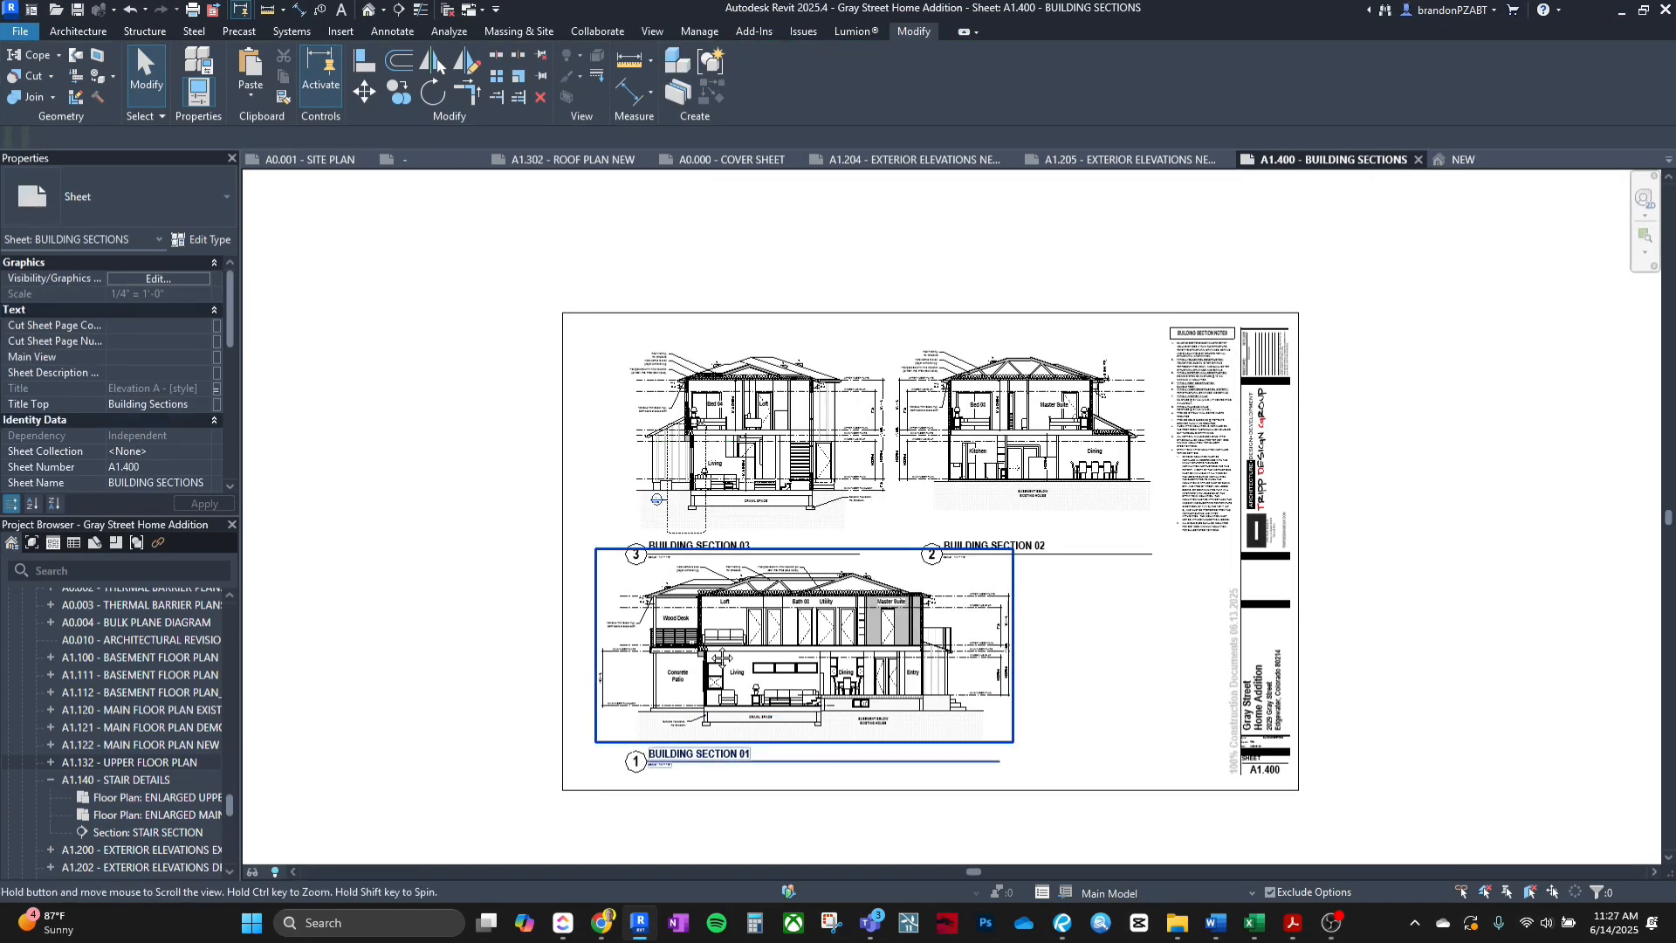
{"action": "scroll", "coordinate": [867, 660], "scroll_direction": "up", "scroll_amount": 1}
Switch to Bluebeam Revu, go to page 21 and examine the deck plan and deck details.
{"action": "left_click", "coordinate": [639, 922]}
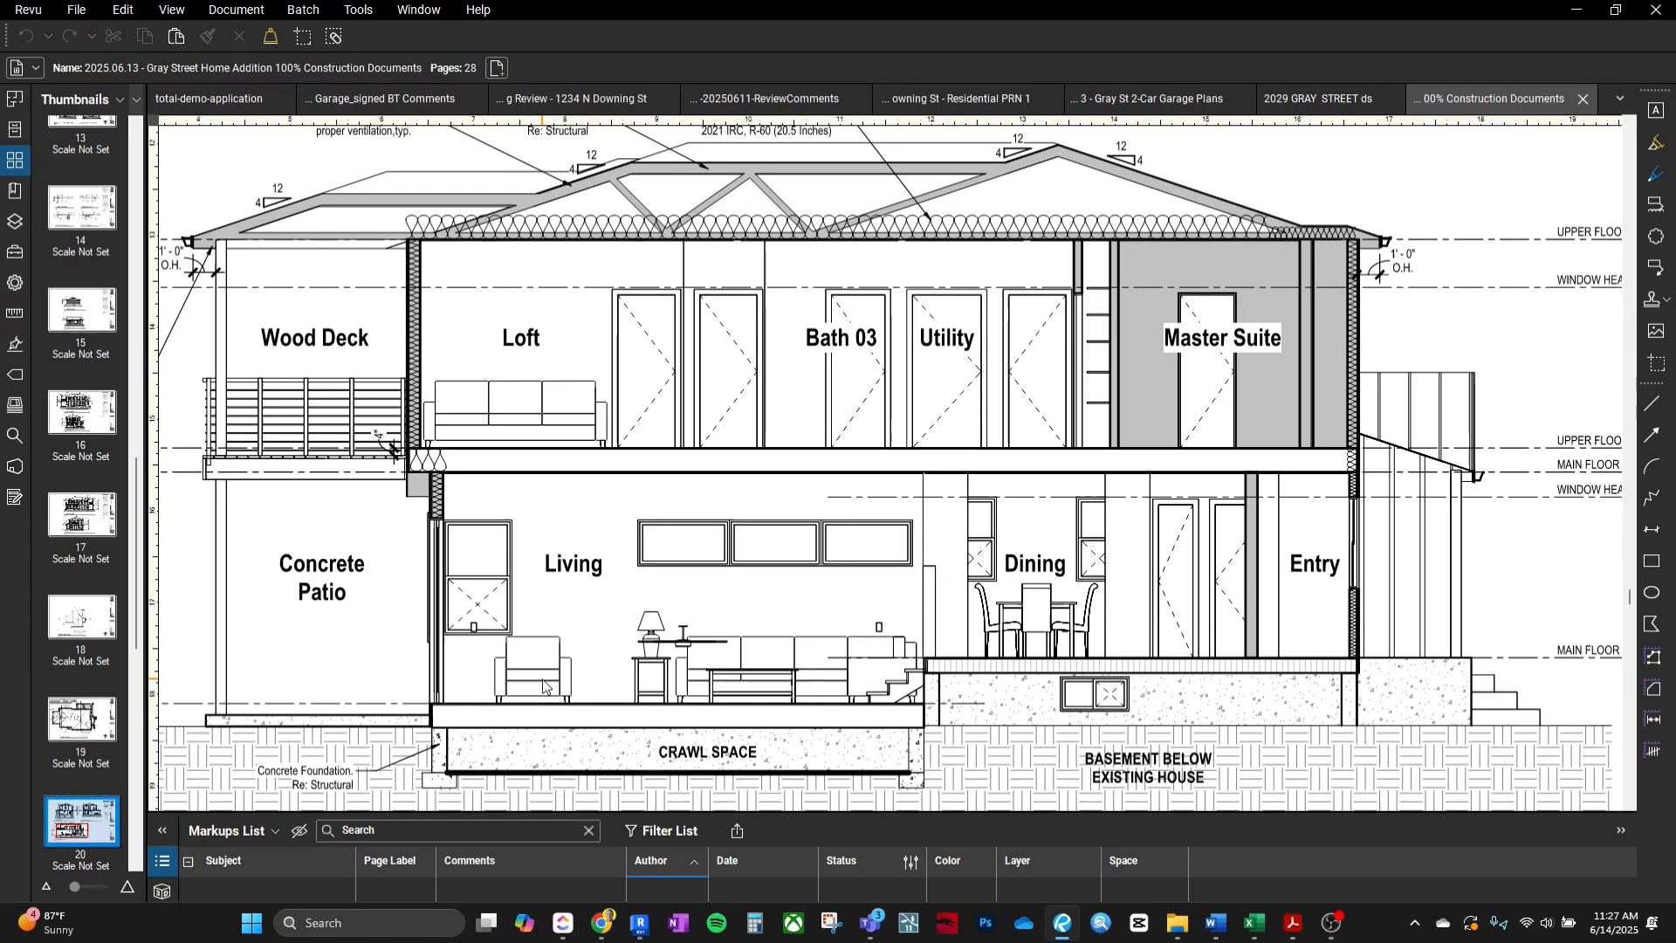
{"action": "scroll", "coordinate": [103, 827], "scroll_direction": "down", "scroll_amount": 1}
{"action": "left_click", "coordinate": [103, 827]}
{"action": "scroll", "coordinate": [568, 699], "scroll_direction": "down", "scroll_amount": 2}
{"action": "scroll", "coordinate": [912, 704], "scroll_direction": "up", "scroll_amount": 3}
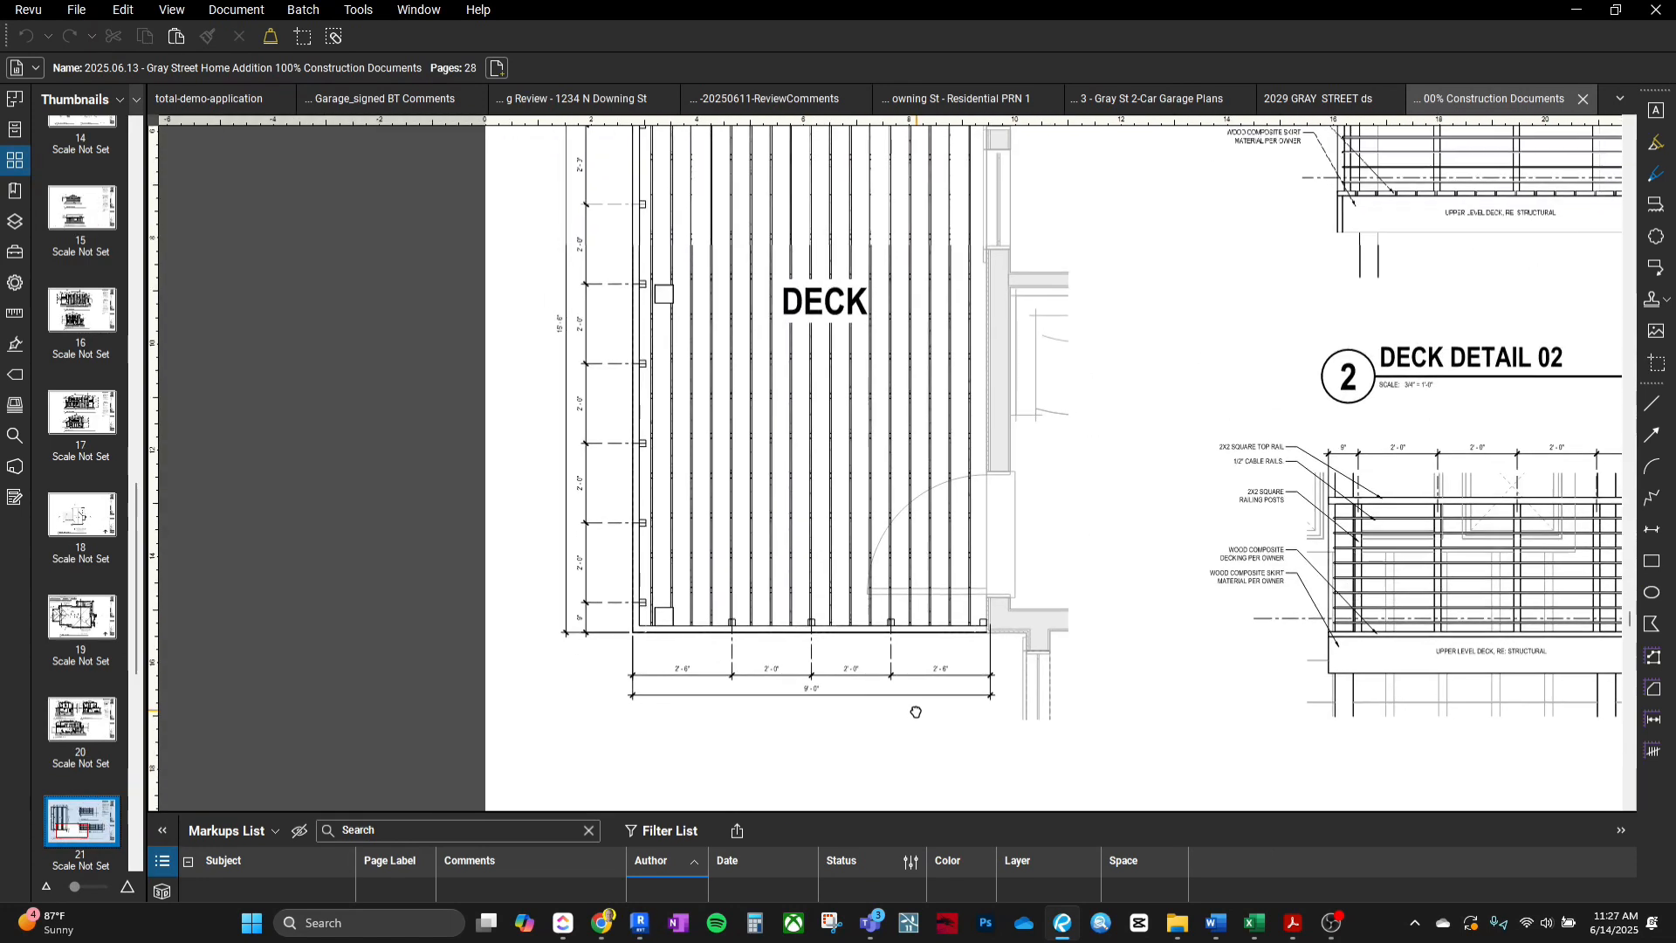
Examine the enlarged deck plan on page 21, including its railing and decking notes and its dimensions.
{"action": "scroll", "coordinate": [779, 674], "scroll_direction": "up", "scroll_amount": 2}
{"action": "scroll", "coordinate": [799, 660], "scroll_direction": "down", "scroll_amount": 3}
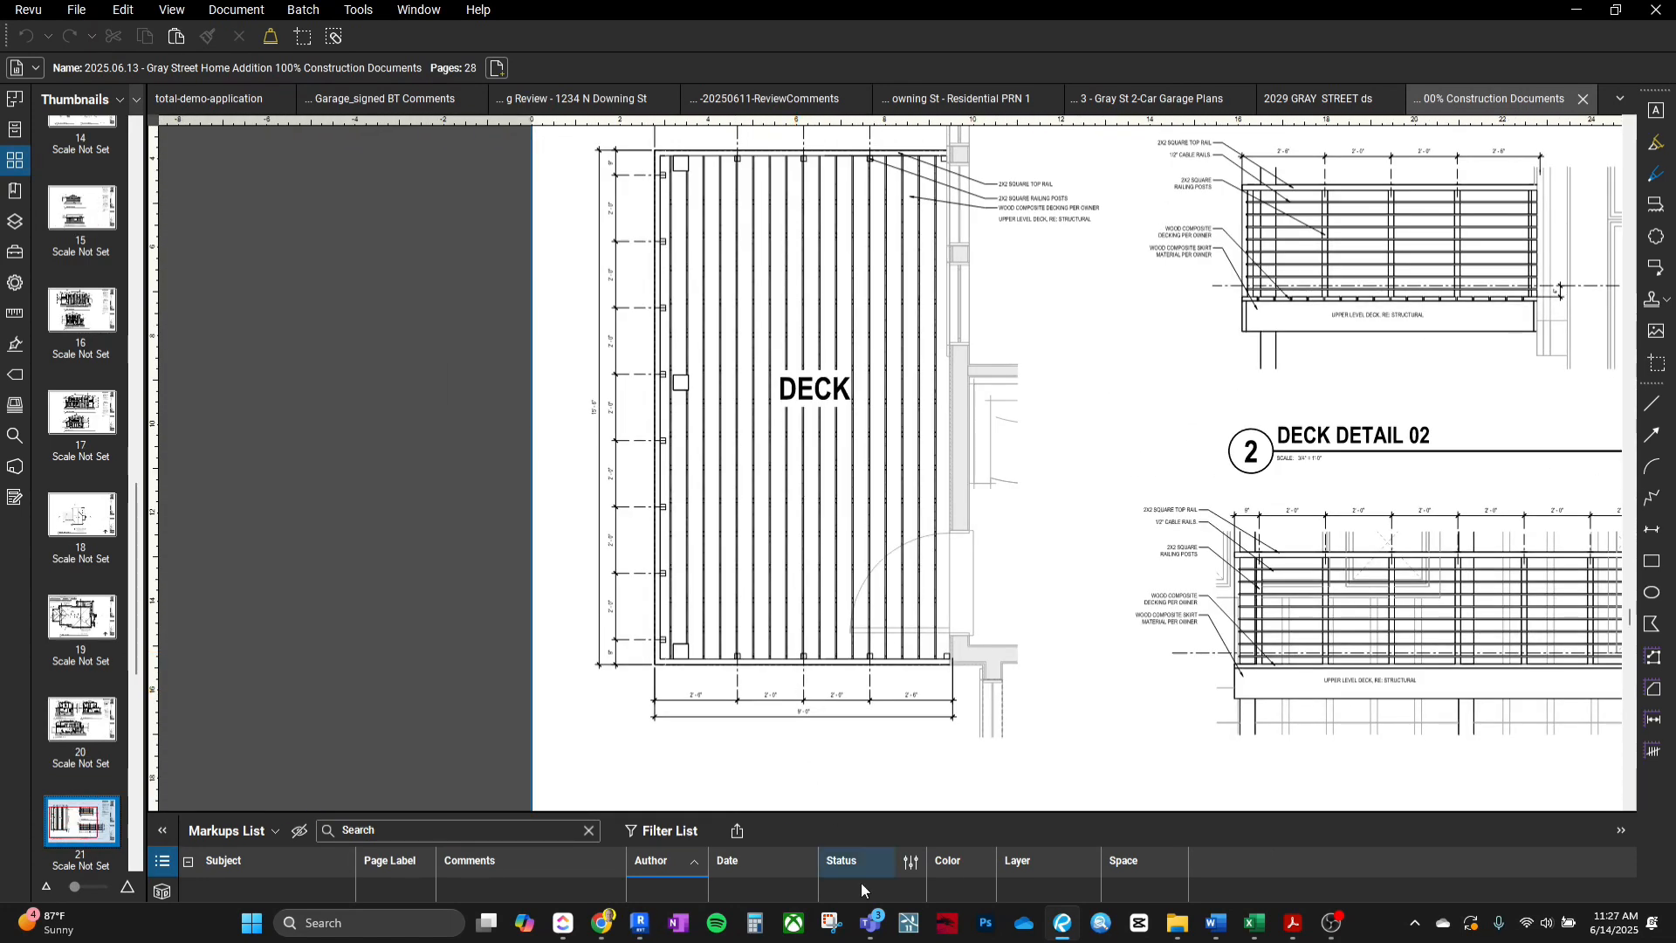
{"action": "left_click", "coordinate": [1063, 923]}
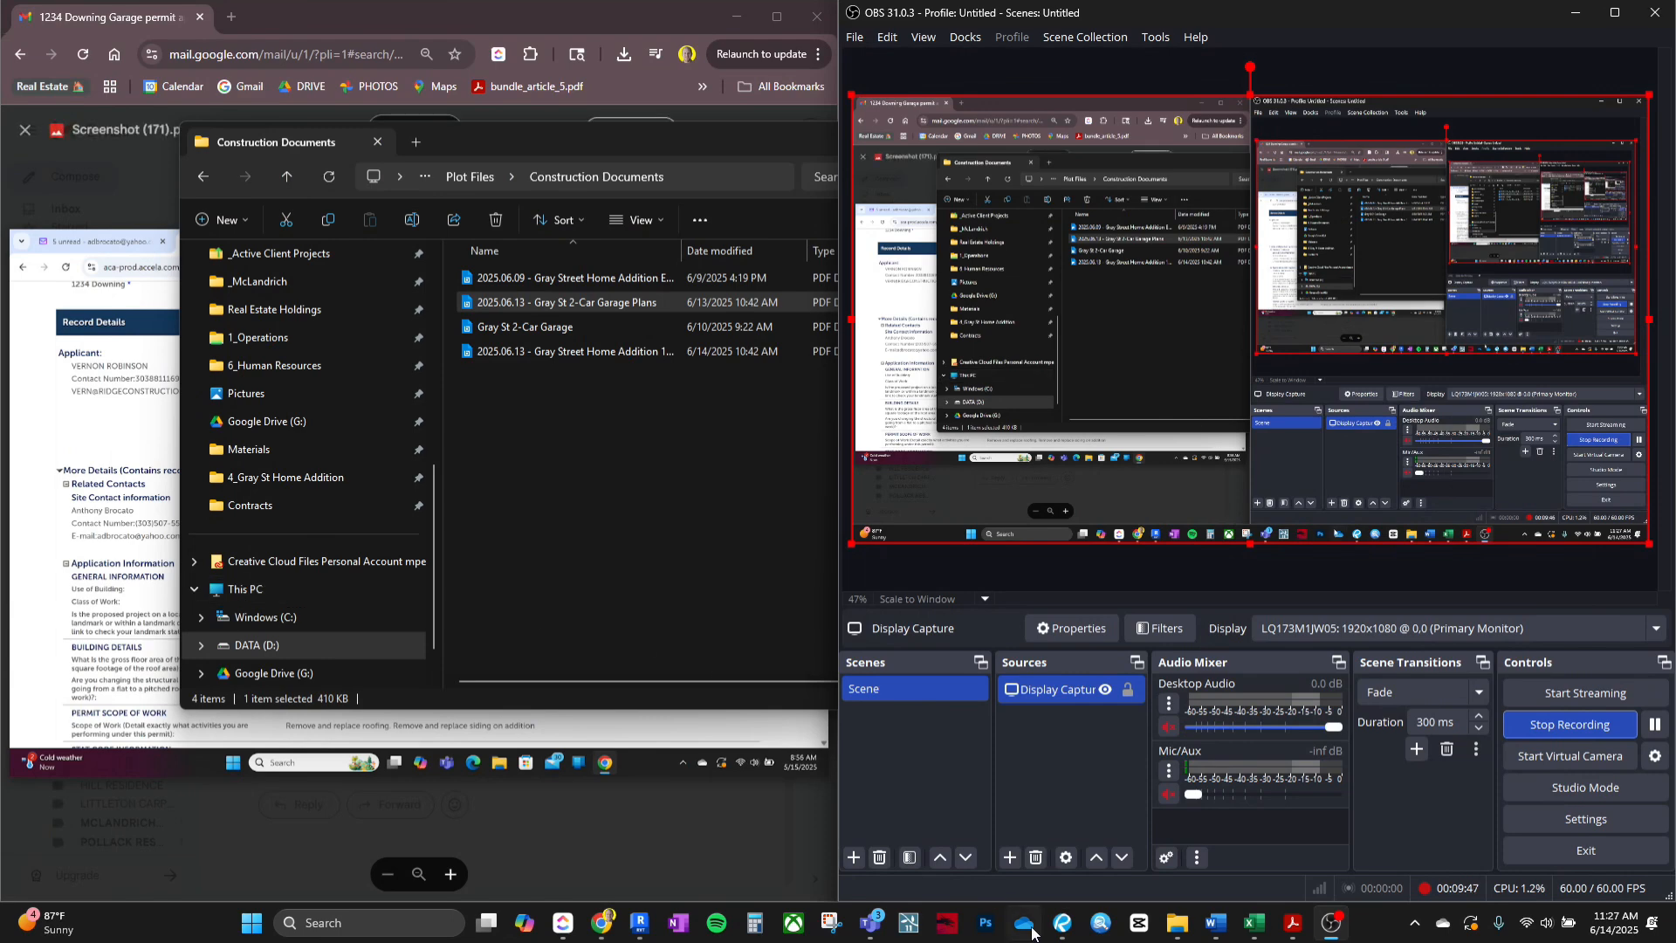
{"action": "left_click", "coordinate": [1064, 924]}
{"action": "left_click", "coordinate": [97, 827]}
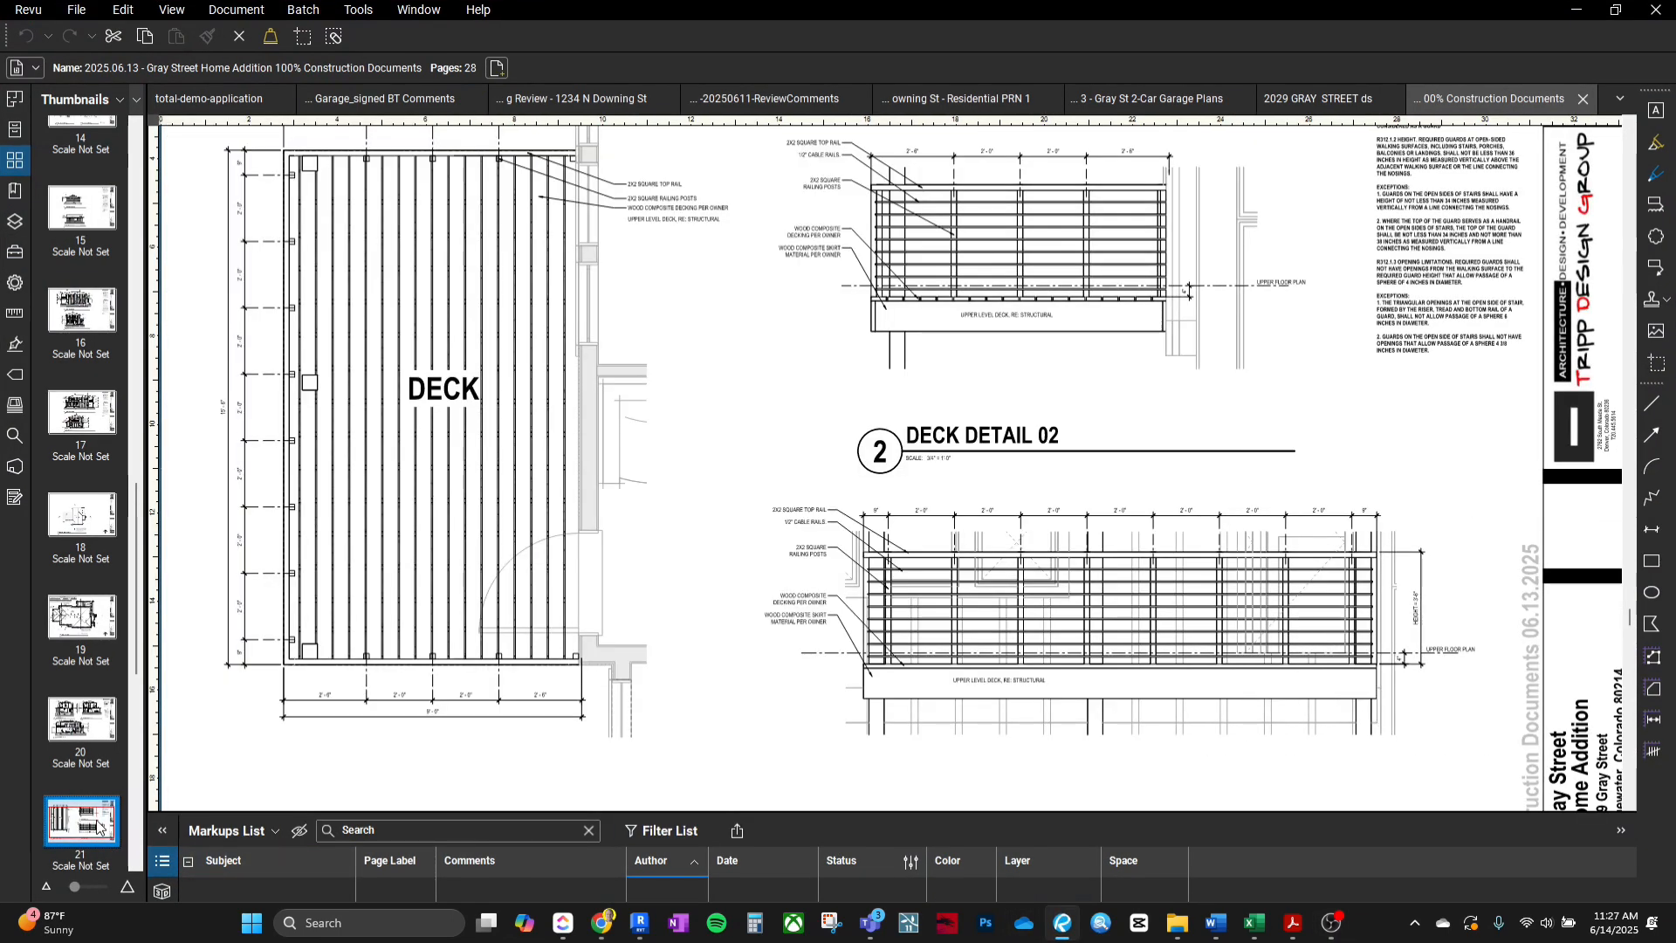
{"action": "left_click_drag", "start_coordinate": [373, 668], "coordinate": [483, 712]}
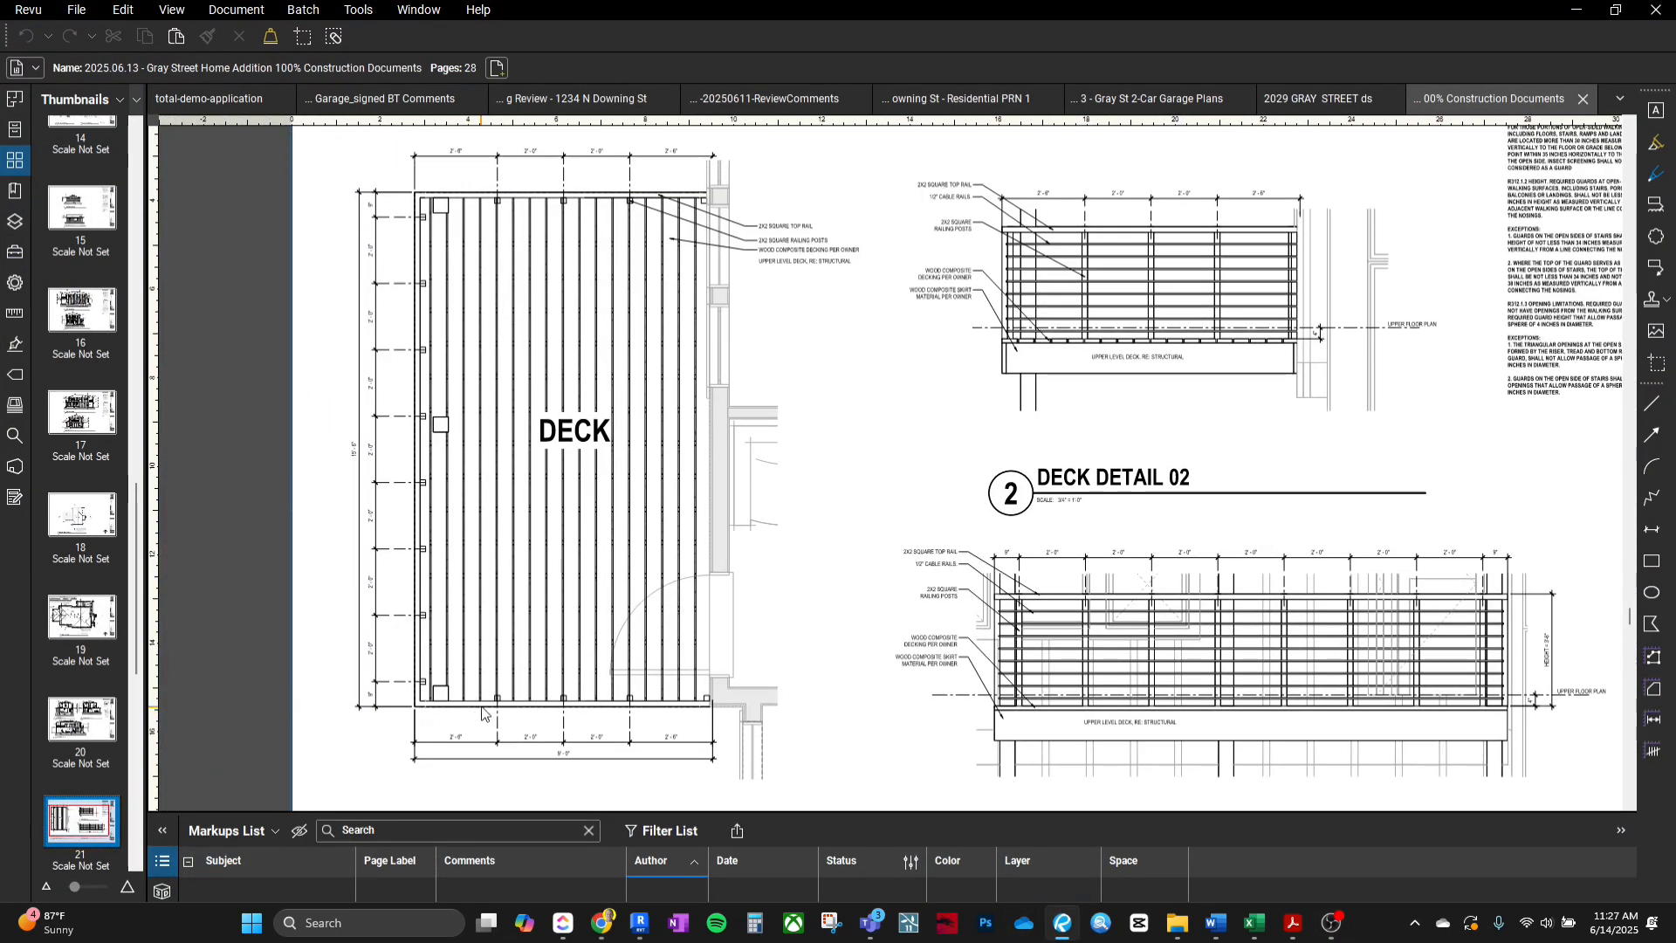
{"action": "scroll", "coordinate": [483, 694], "scroll_direction": "down", "scroll_amount": 1}
{"action": "scroll", "coordinate": [713, 330], "scroll_direction": "up", "scroll_amount": 3}
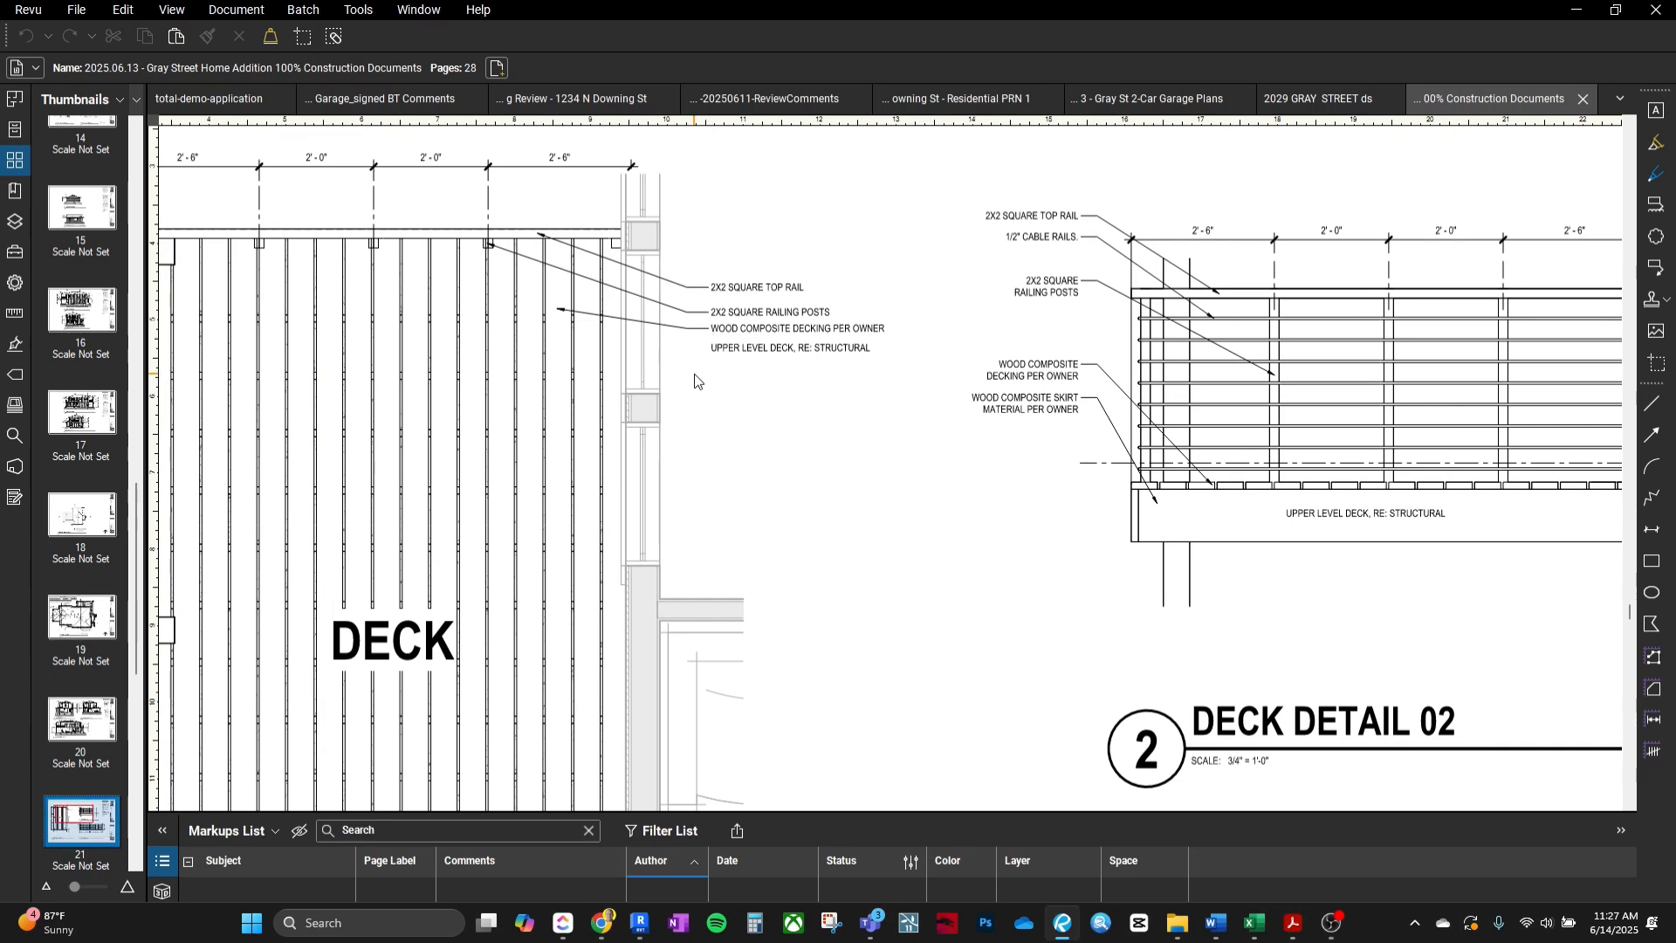
{"action": "scroll", "coordinate": [695, 377], "scroll_direction": "down", "scroll_amount": 3}
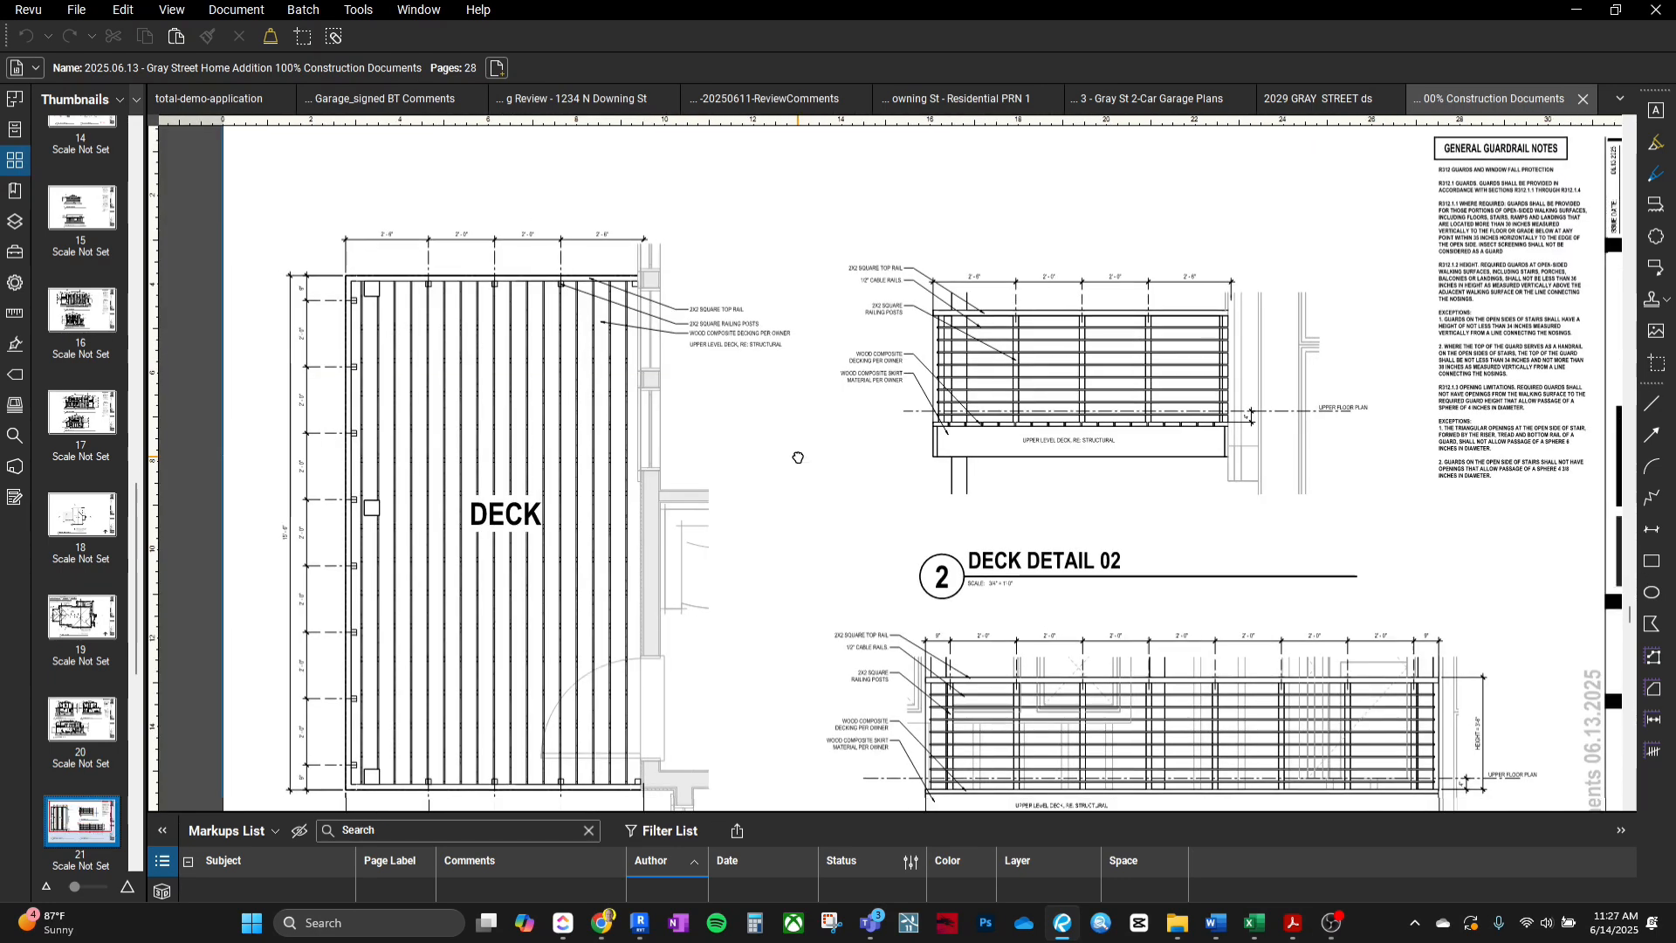
{"action": "middle_click_drag", "start_coordinate": [795, 457], "coordinate": [806, 365]}
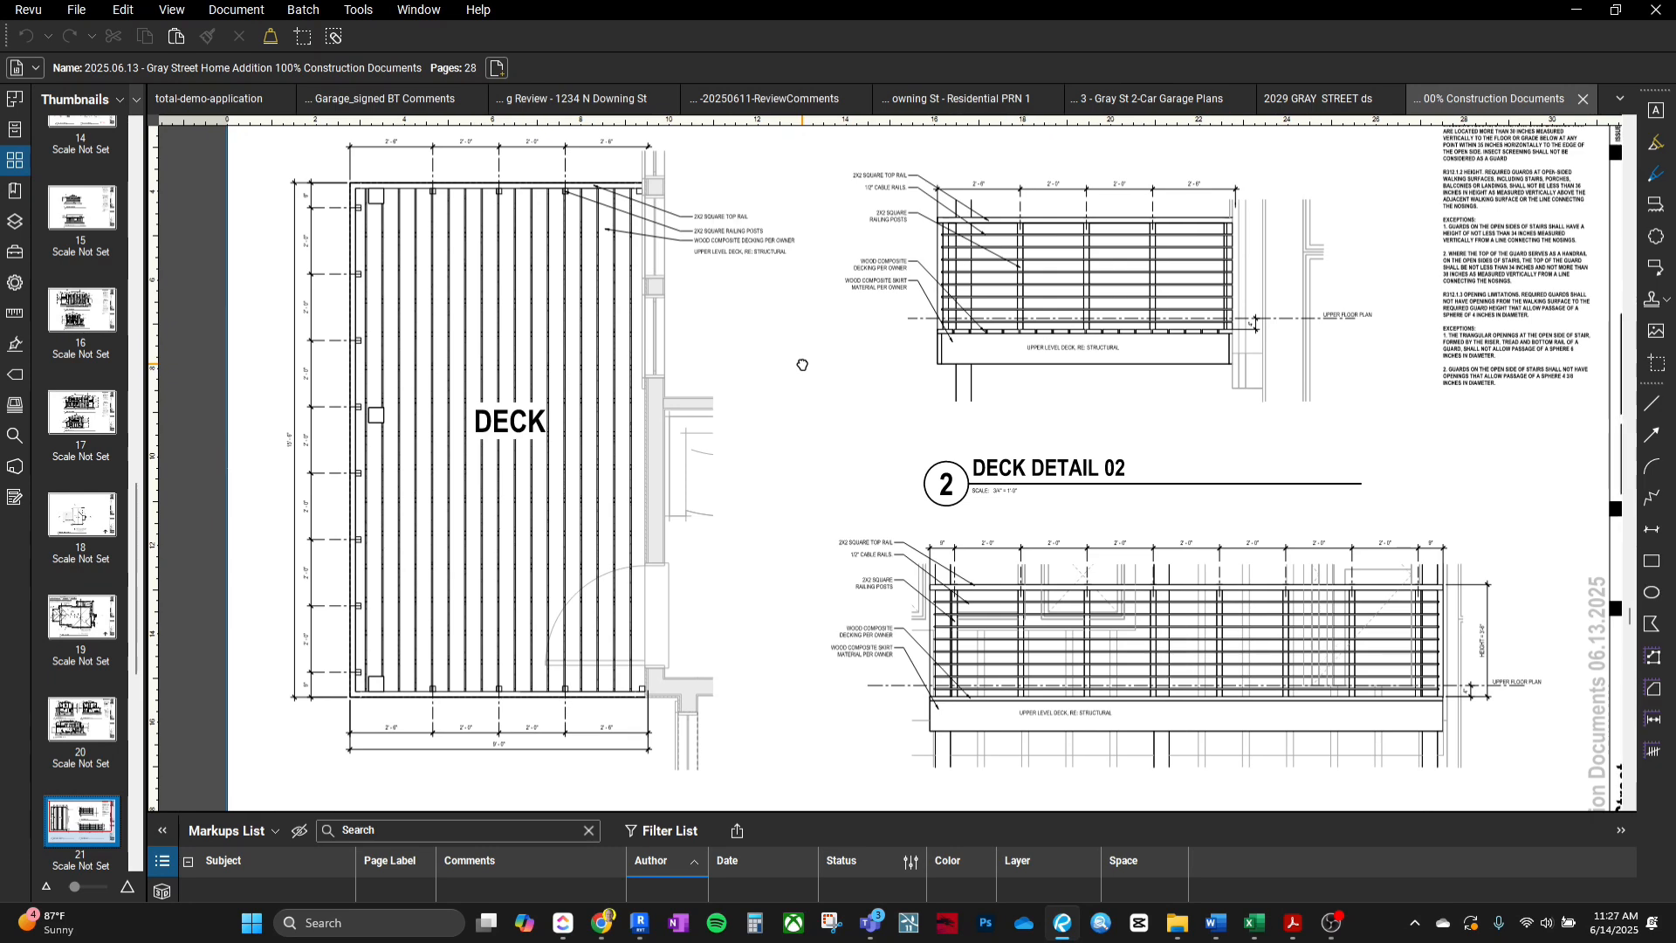
Check the railing, skirt and height callouts in both deck details, ending with the whole sheet in view.
{"action": "scroll", "coordinate": [805, 366], "scroll_direction": "down", "scroll_amount": 2}
{"action": "scroll", "coordinate": [1089, 666], "scroll_direction": "up", "scroll_amount": 2}
{"action": "middle_click_drag", "start_coordinate": [1088, 666], "coordinate": [1047, 672]}
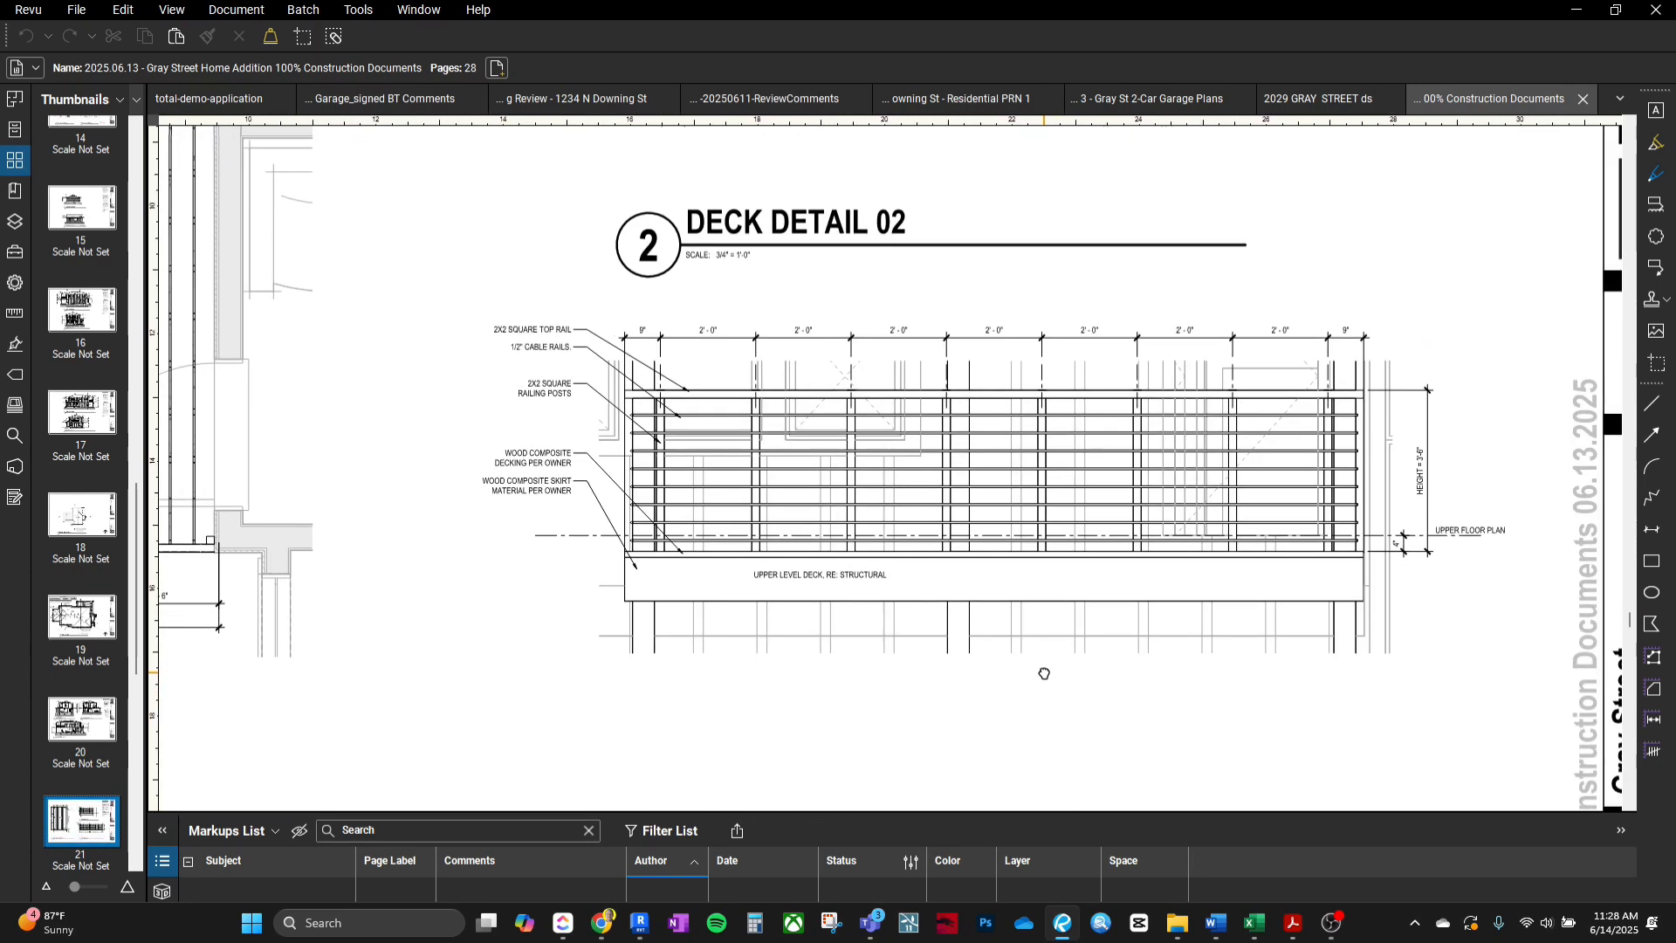
{"action": "scroll", "coordinate": [1048, 673], "scroll_direction": "down", "scroll_amount": 2}
{"action": "scroll", "coordinate": [760, 411], "scroll_direction": "up", "scroll_amount": 3}
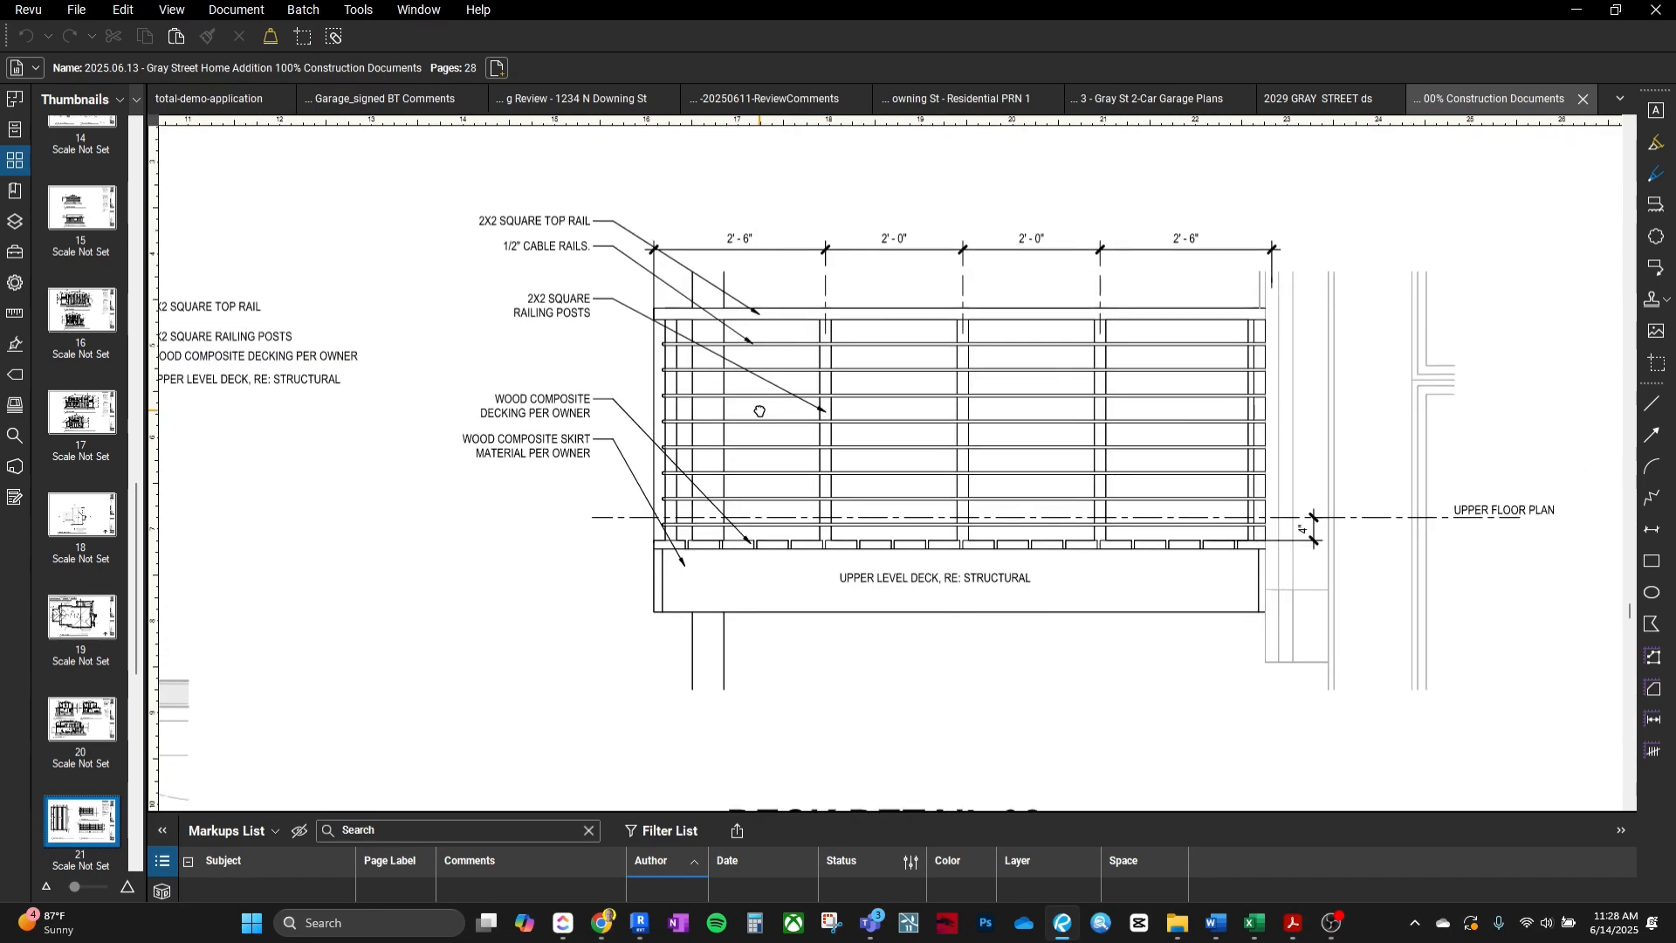
{"action": "mouse_move", "coordinate": [760, 411]}
{"action": "middle_mouse_down"}
{"action": "mouse_move", "coordinate": [753, 429]}
{"action": "mouse_move", "coordinate": [610, 416]}
{"action": "middle_mouse_up"}
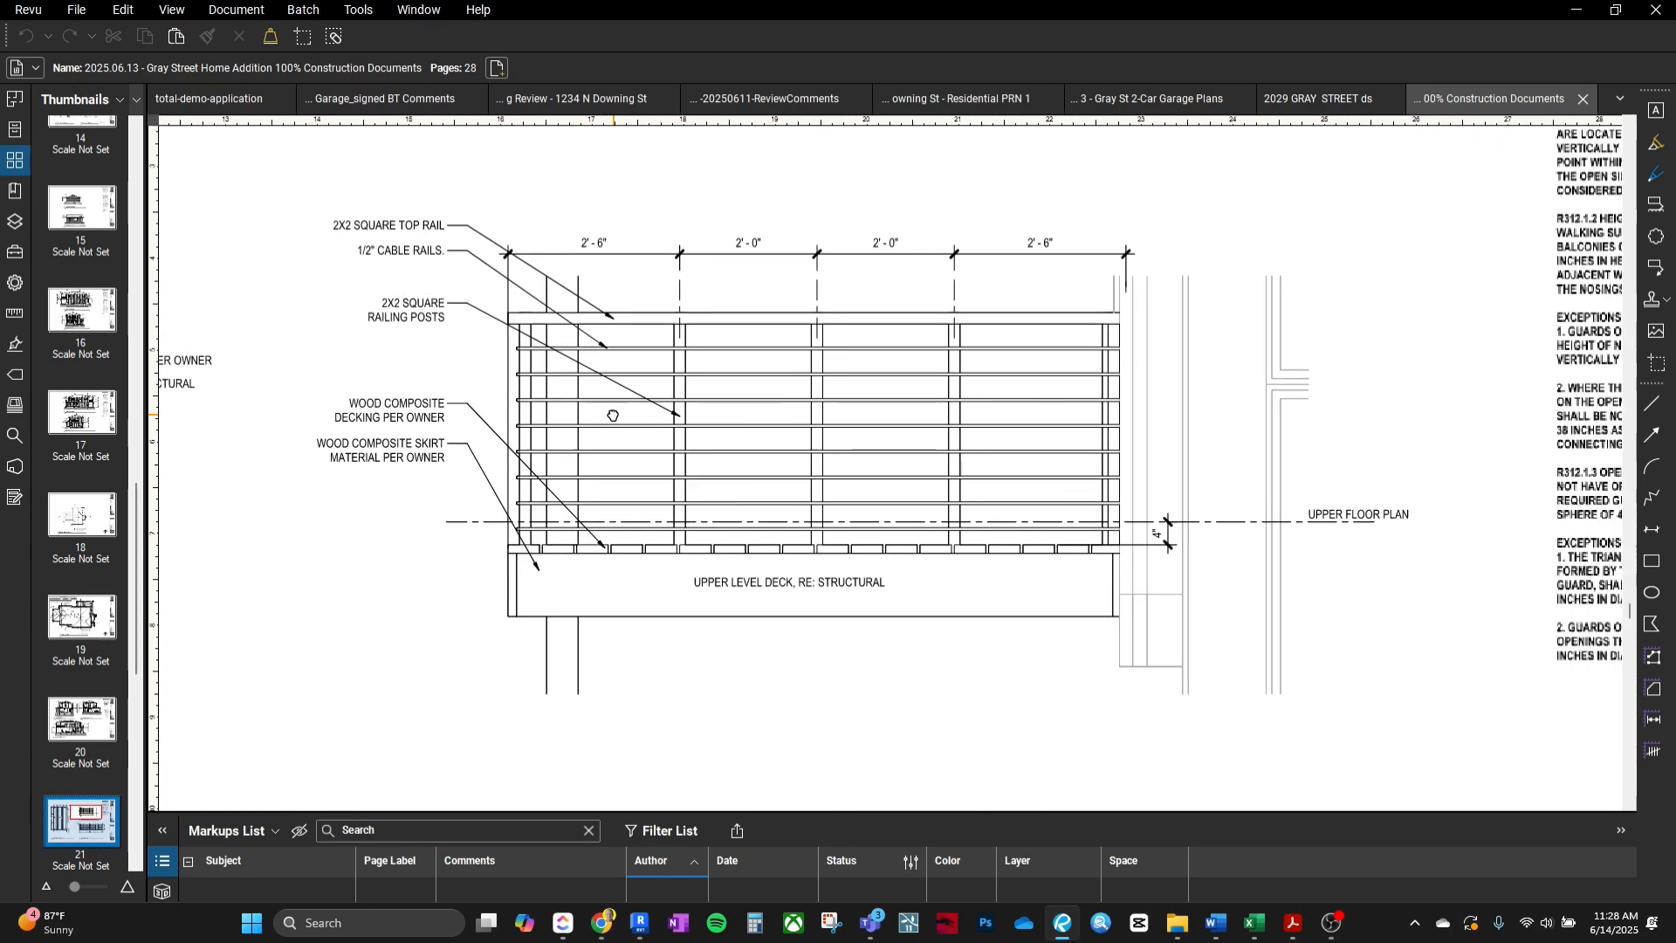
{"action": "scroll", "coordinate": [591, 419], "scroll_direction": "down", "scroll_amount": 3}
{"action": "scroll", "coordinate": [600, 430], "scroll_direction": "down", "scroll_amount": 6}
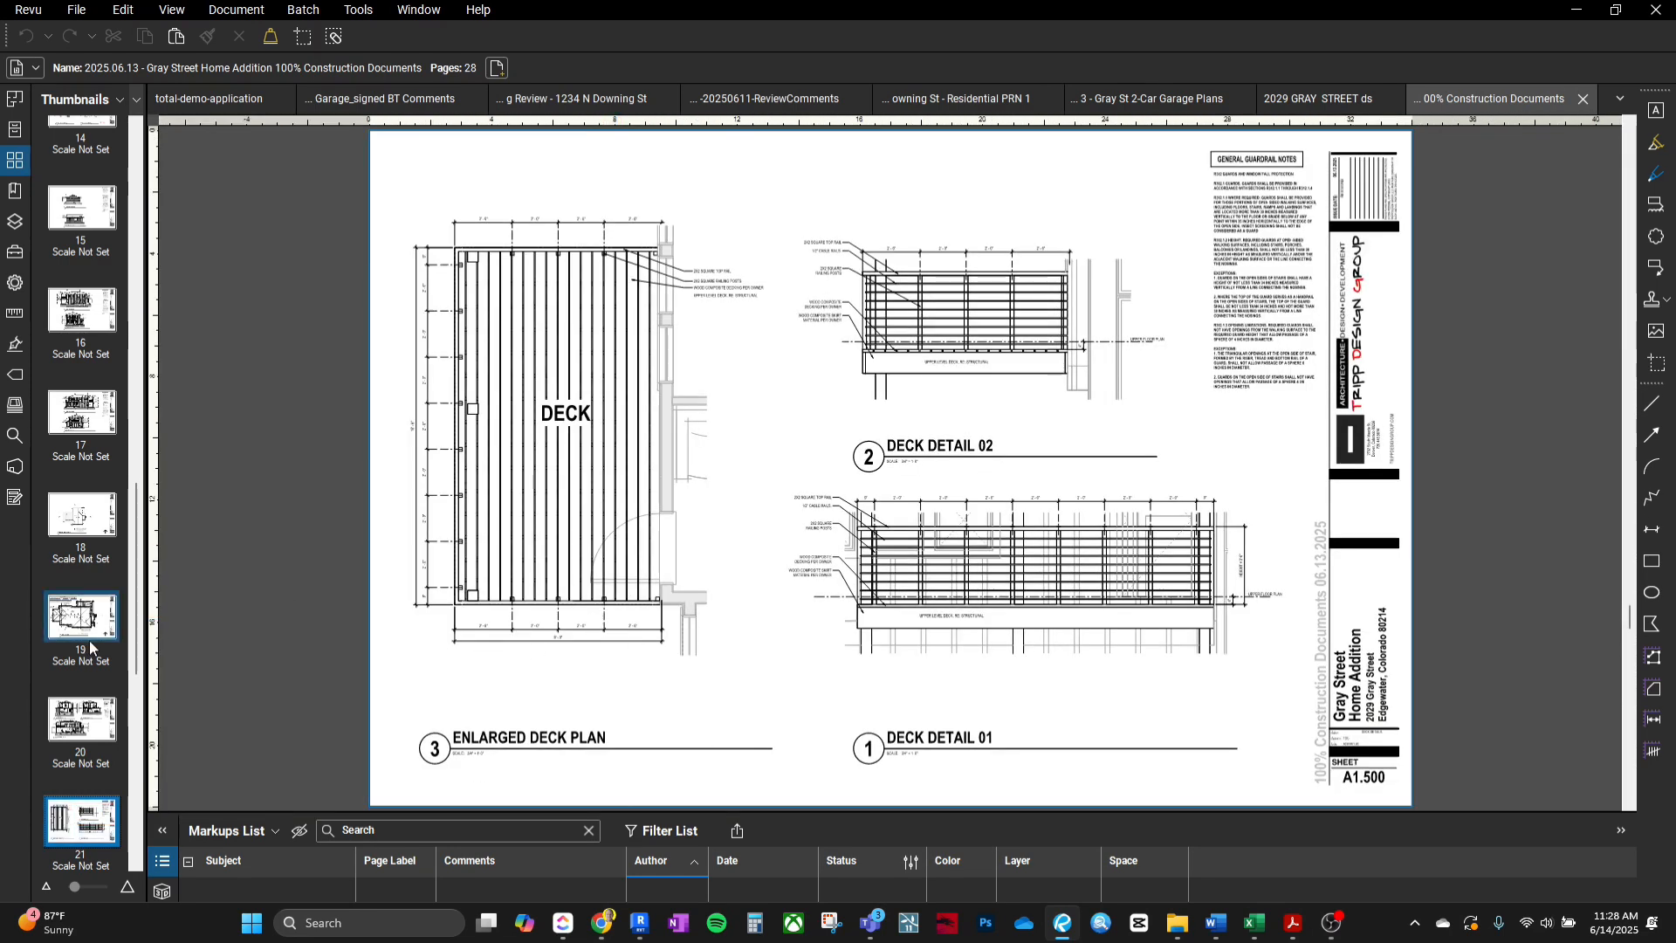
Go through pages 22 and 23 and inspect the foundation part of the typical wall section at the crawl space.
{"action": "left_click", "coordinate": [73, 817]}
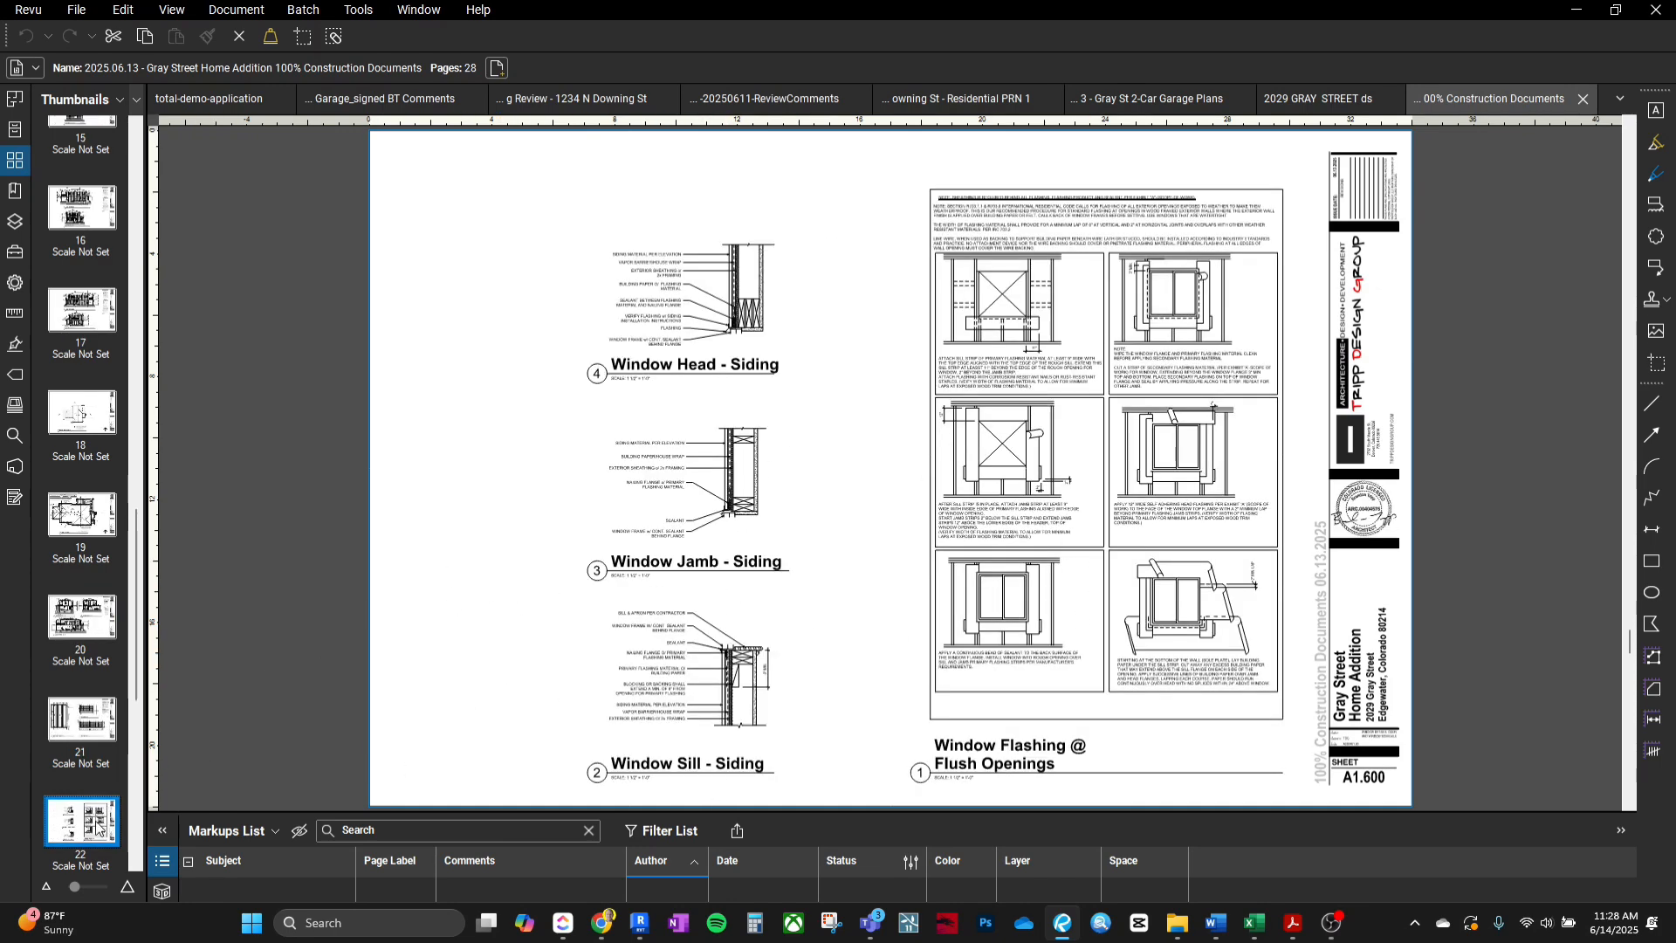
{"action": "key", "text": "Right"}
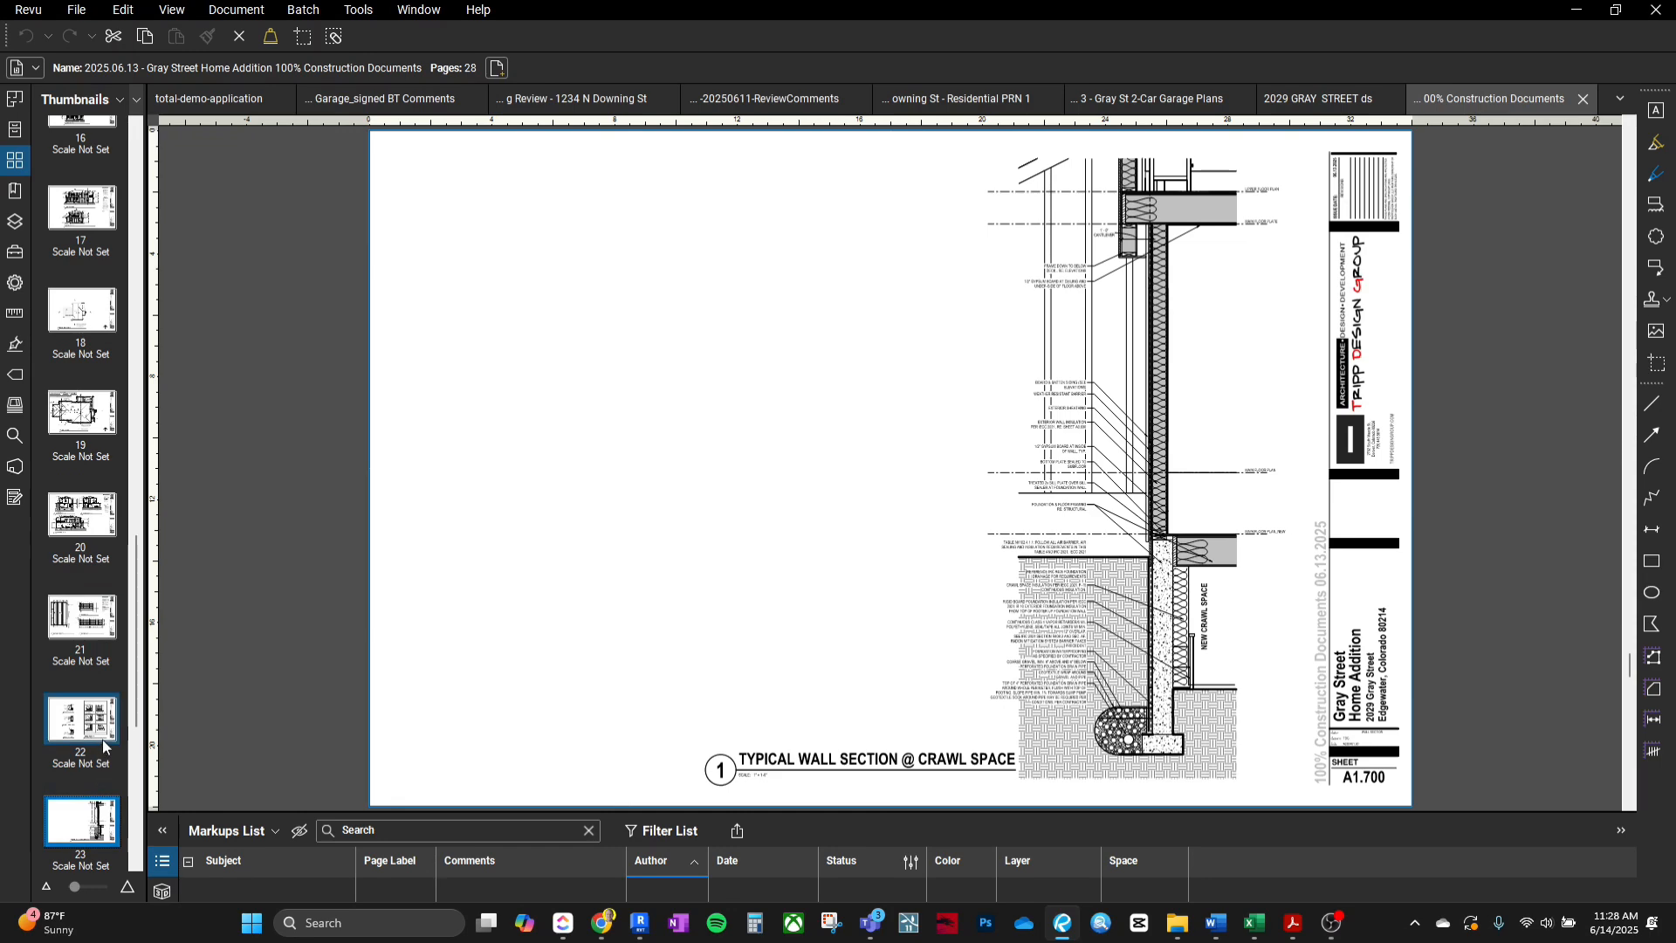
{"action": "scroll", "coordinate": [1115, 746], "scroll_direction": "up", "scroll_amount": 5}
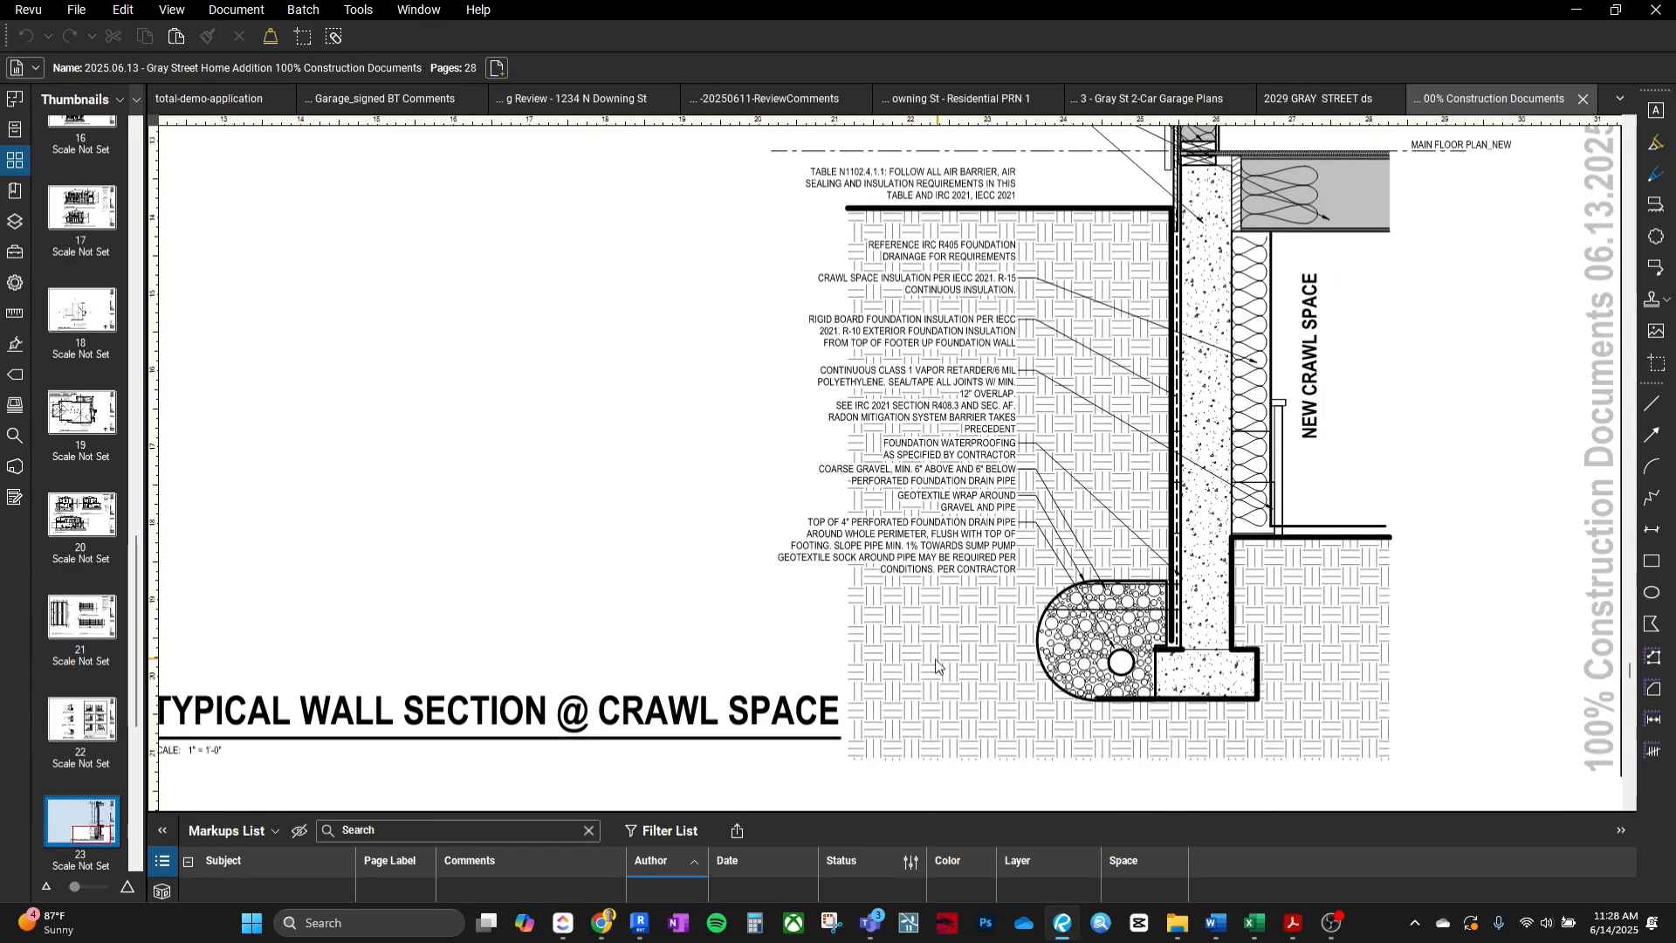
{"action": "scroll", "coordinate": [962, 650], "scroll_direction": "down", "scroll_amount": 1}
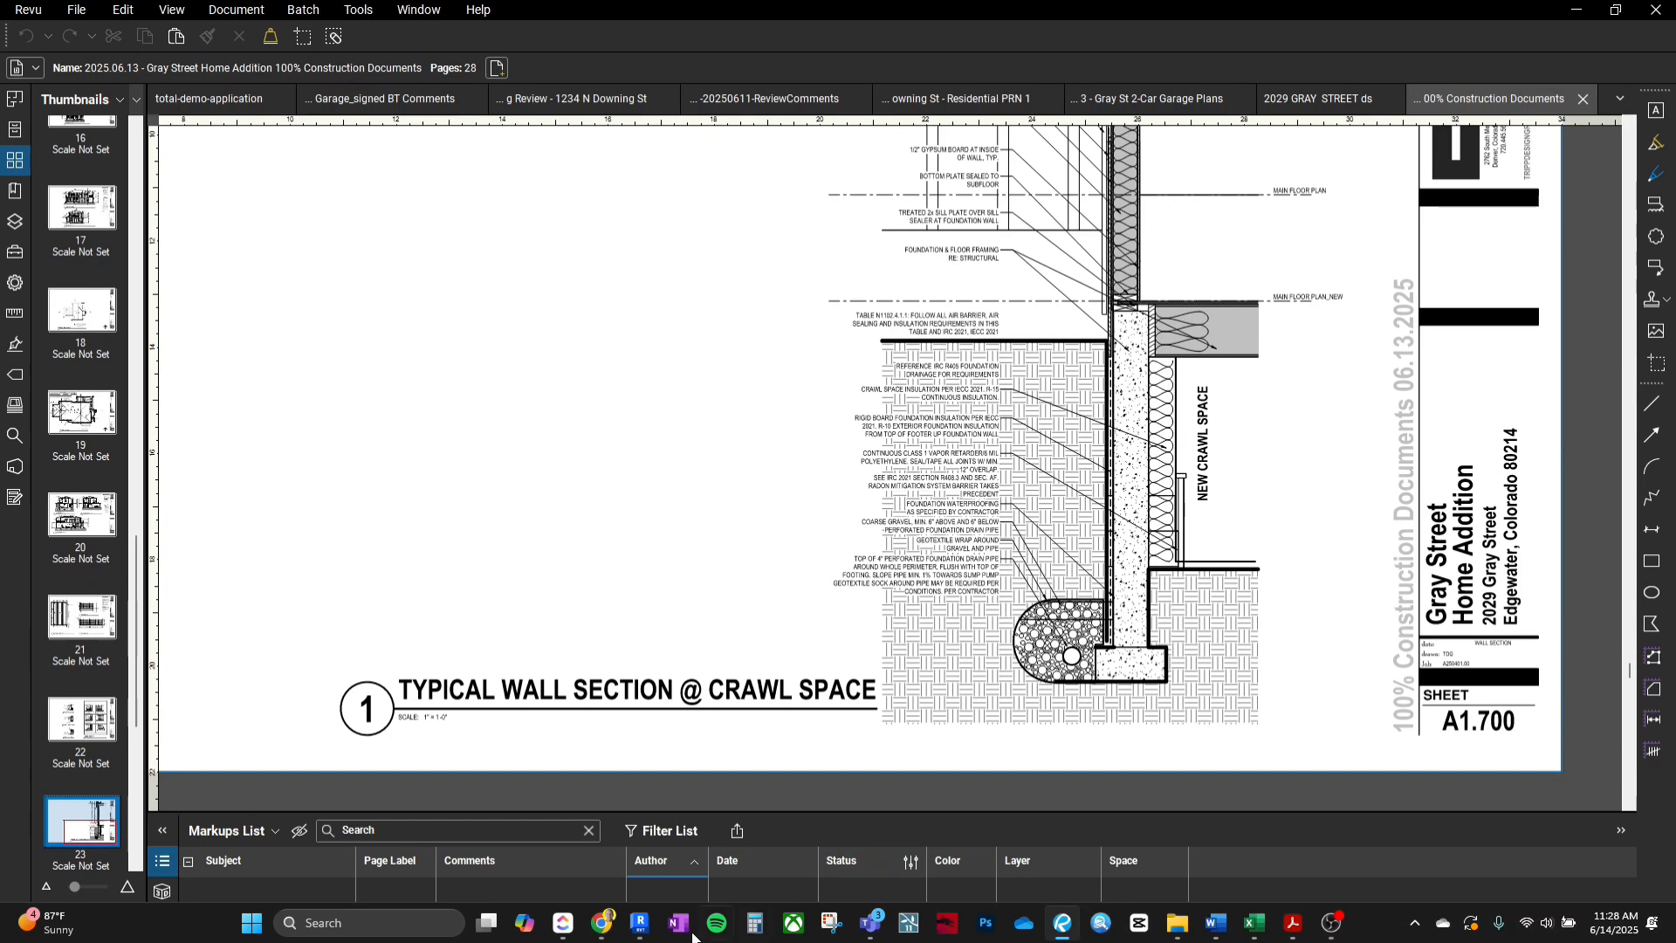
Switch to Revit, open sheet A1.700 - WALL SECTION and save the project.
{"action": "left_click", "coordinate": [632, 923]}
{"action": "left_click", "coordinate": [148, 777]}
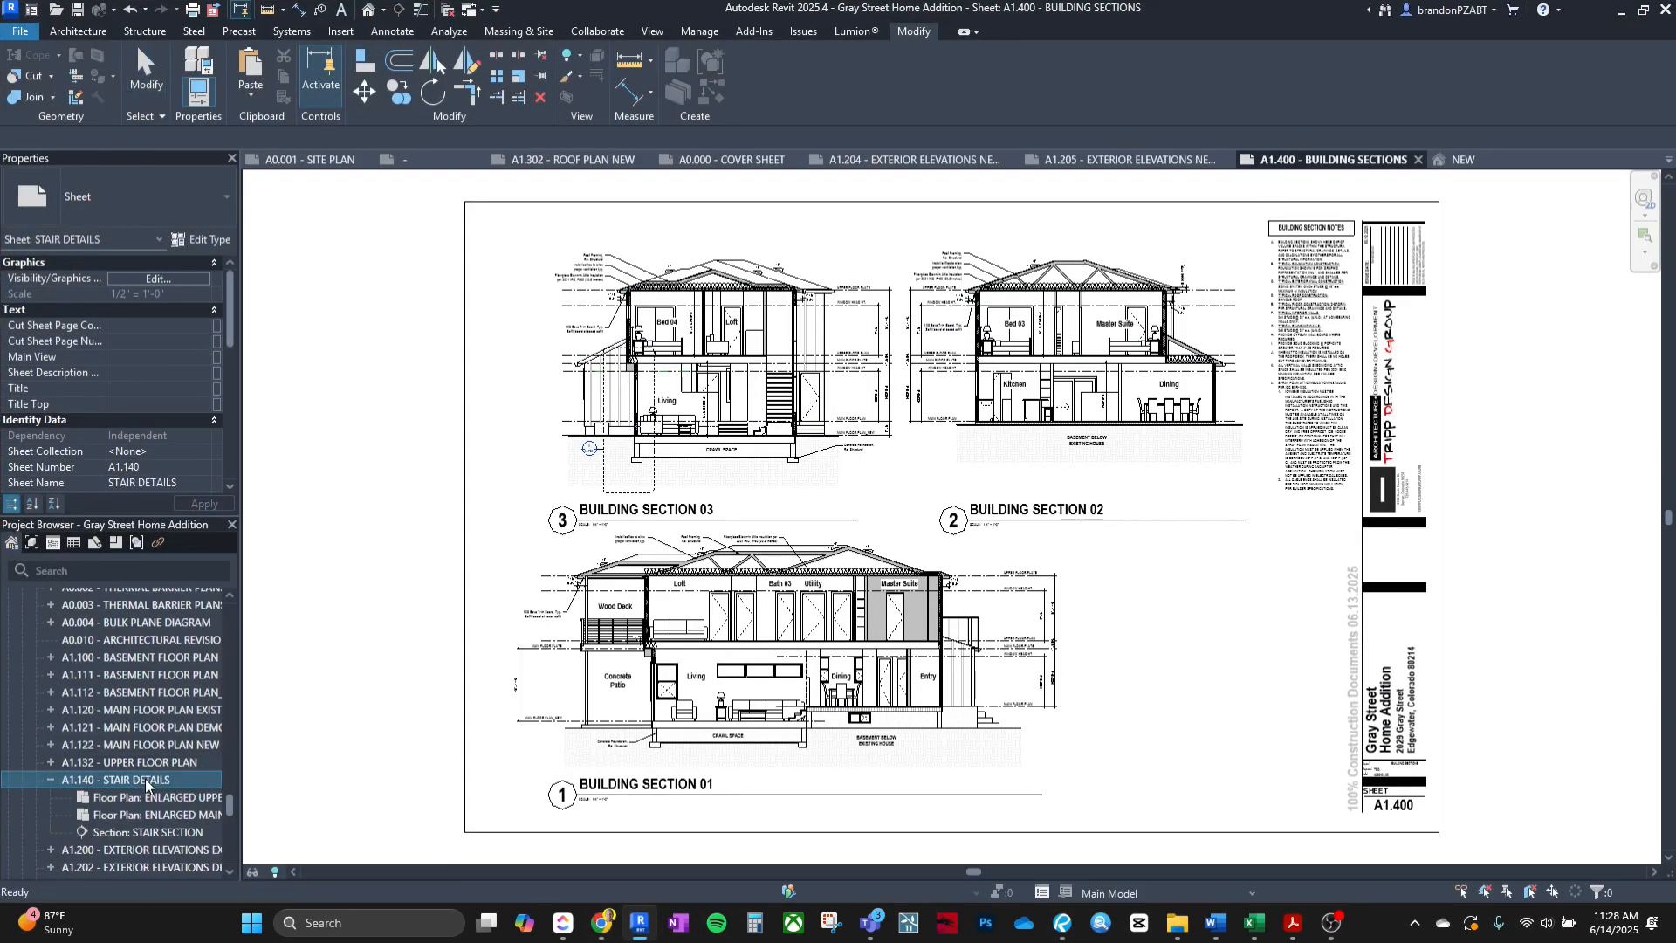
{"action": "scroll", "coordinate": [145, 791], "scroll_direction": "down", "scroll_amount": 2}
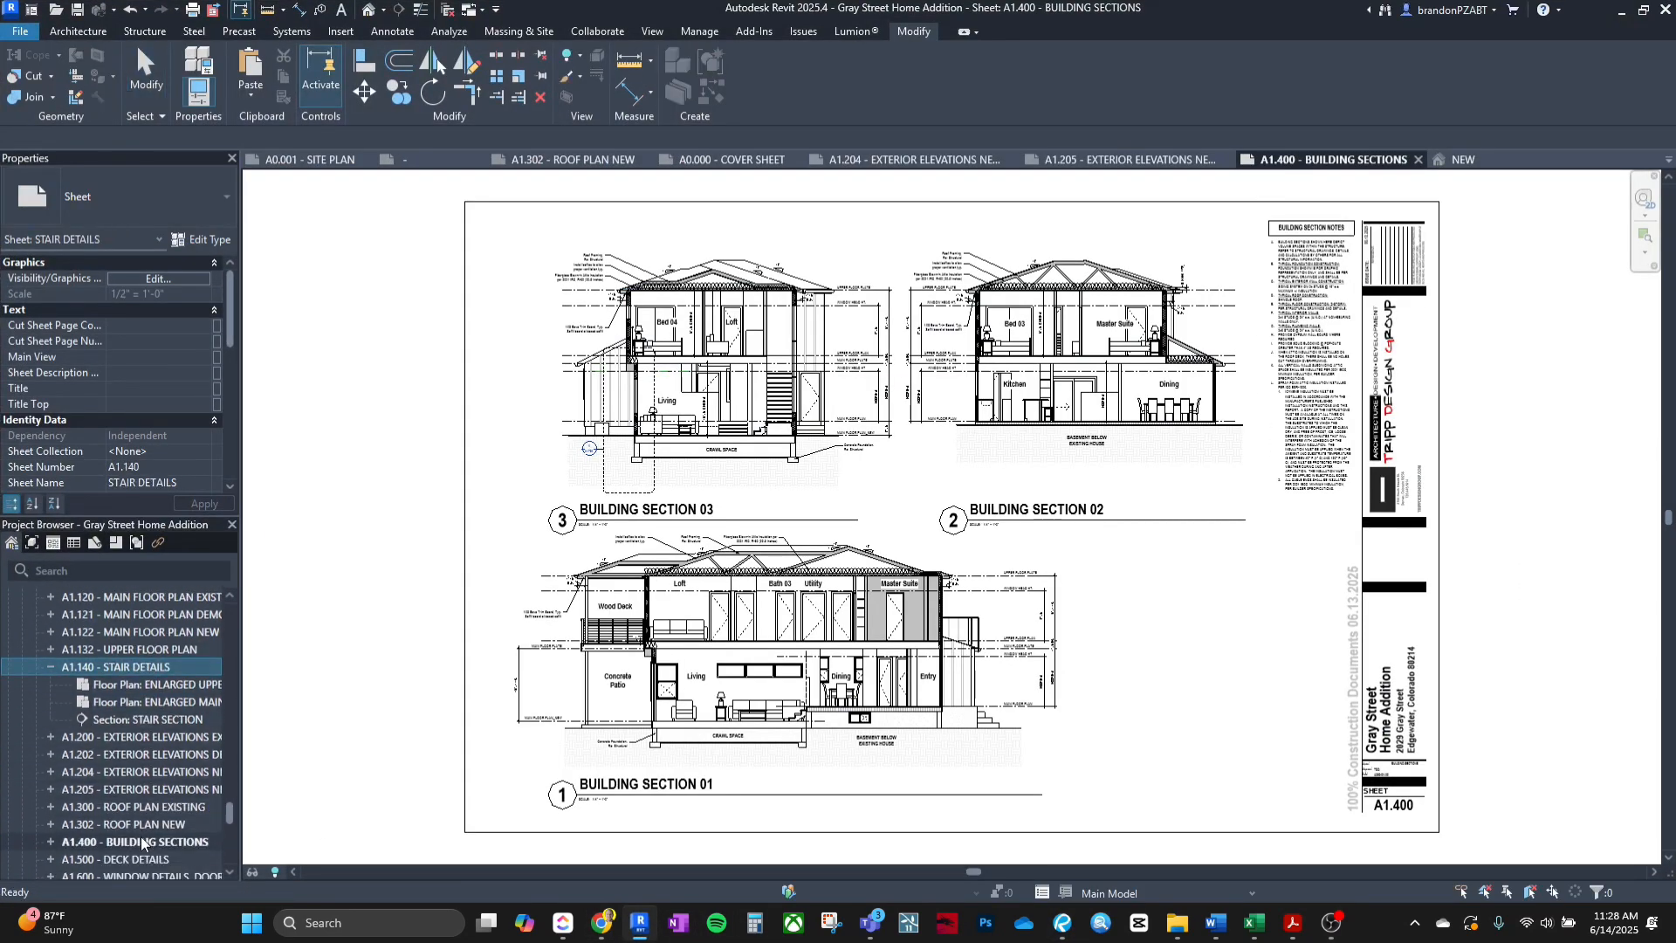
{"action": "left_click", "coordinate": [140, 857]}
{"action": "scroll", "coordinate": [139, 855], "scroll_direction": "down", "scroll_amount": 3}
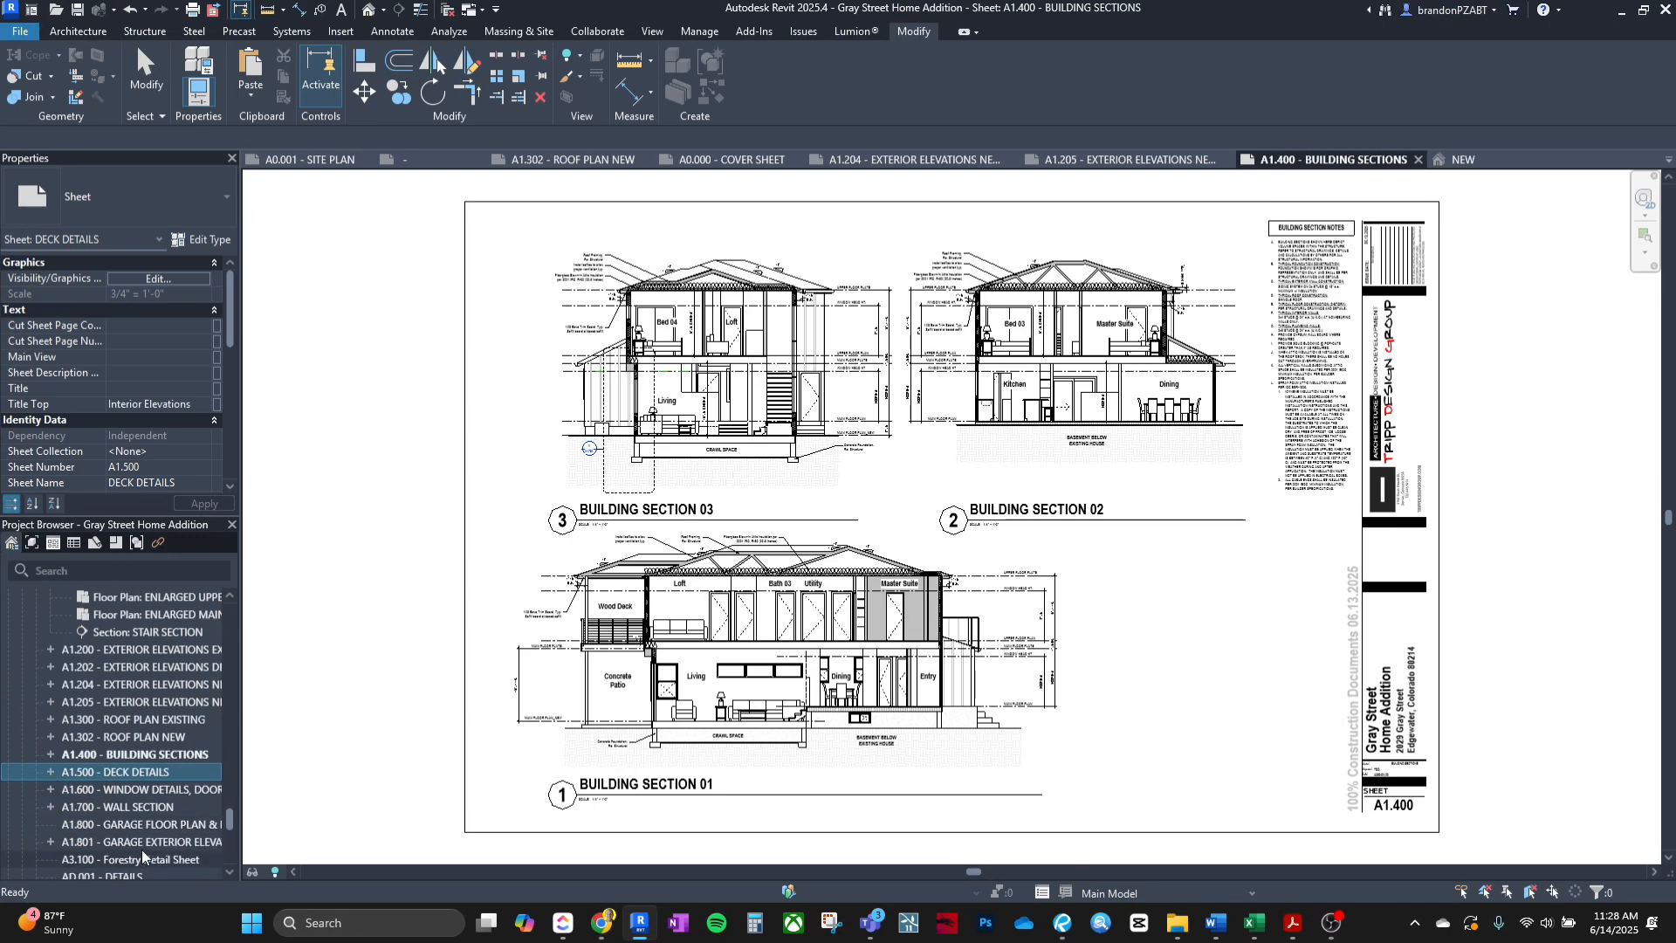
{"action": "left_click", "coordinate": [162, 772]}
{"action": "double_click", "coordinate": [177, 768]}
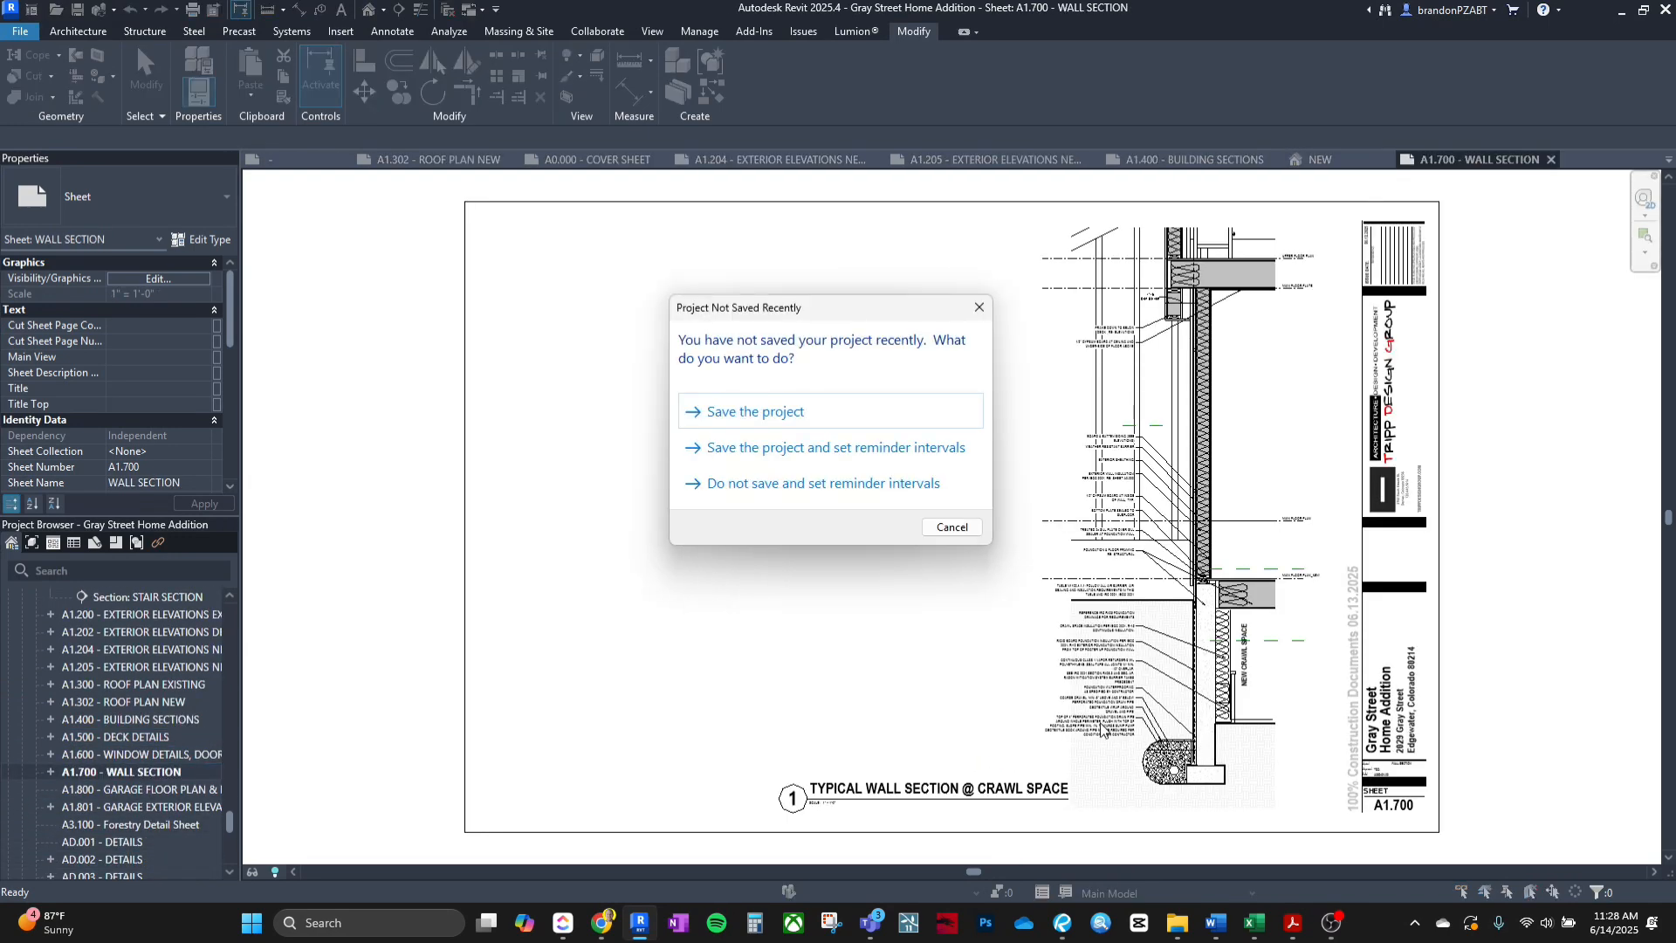
{"action": "left_click", "coordinate": [847, 411]}
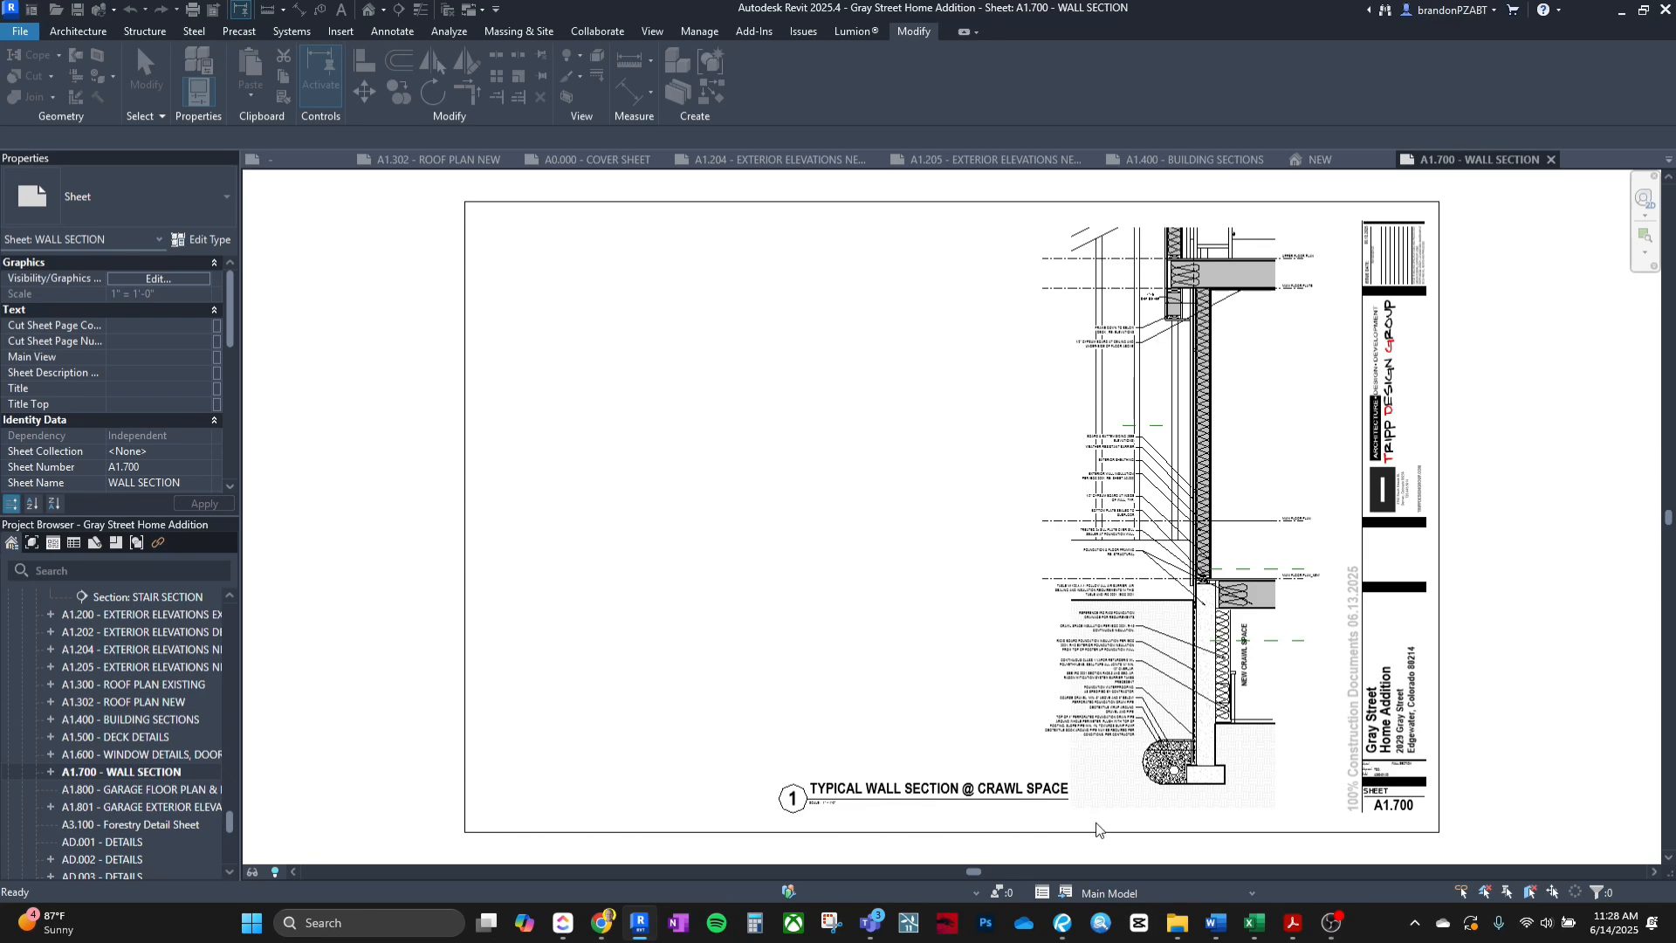
Activate the wall section viewport and override the Earth - Gray filled region's graphics in this view to halftone.
{"action": "scroll", "coordinate": [1097, 830], "scroll_direction": "up", "scroll_amount": 3}
{"action": "left_click", "coordinate": [1054, 743]}
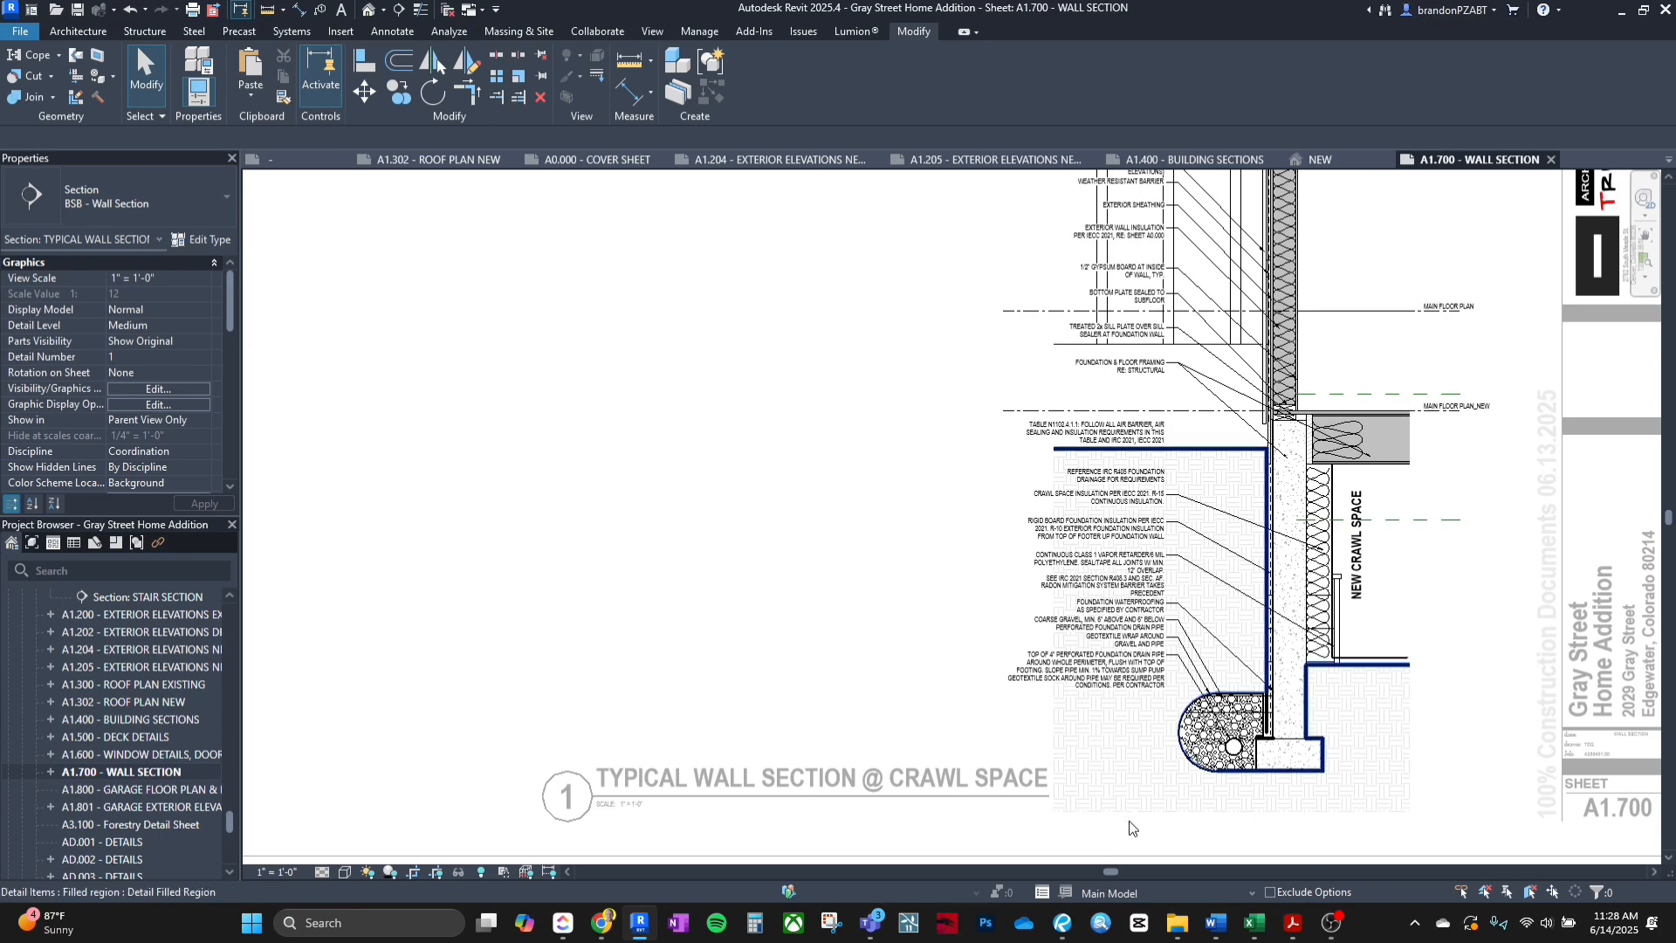
{"action": "left_click", "coordinate": [1088, 763]}
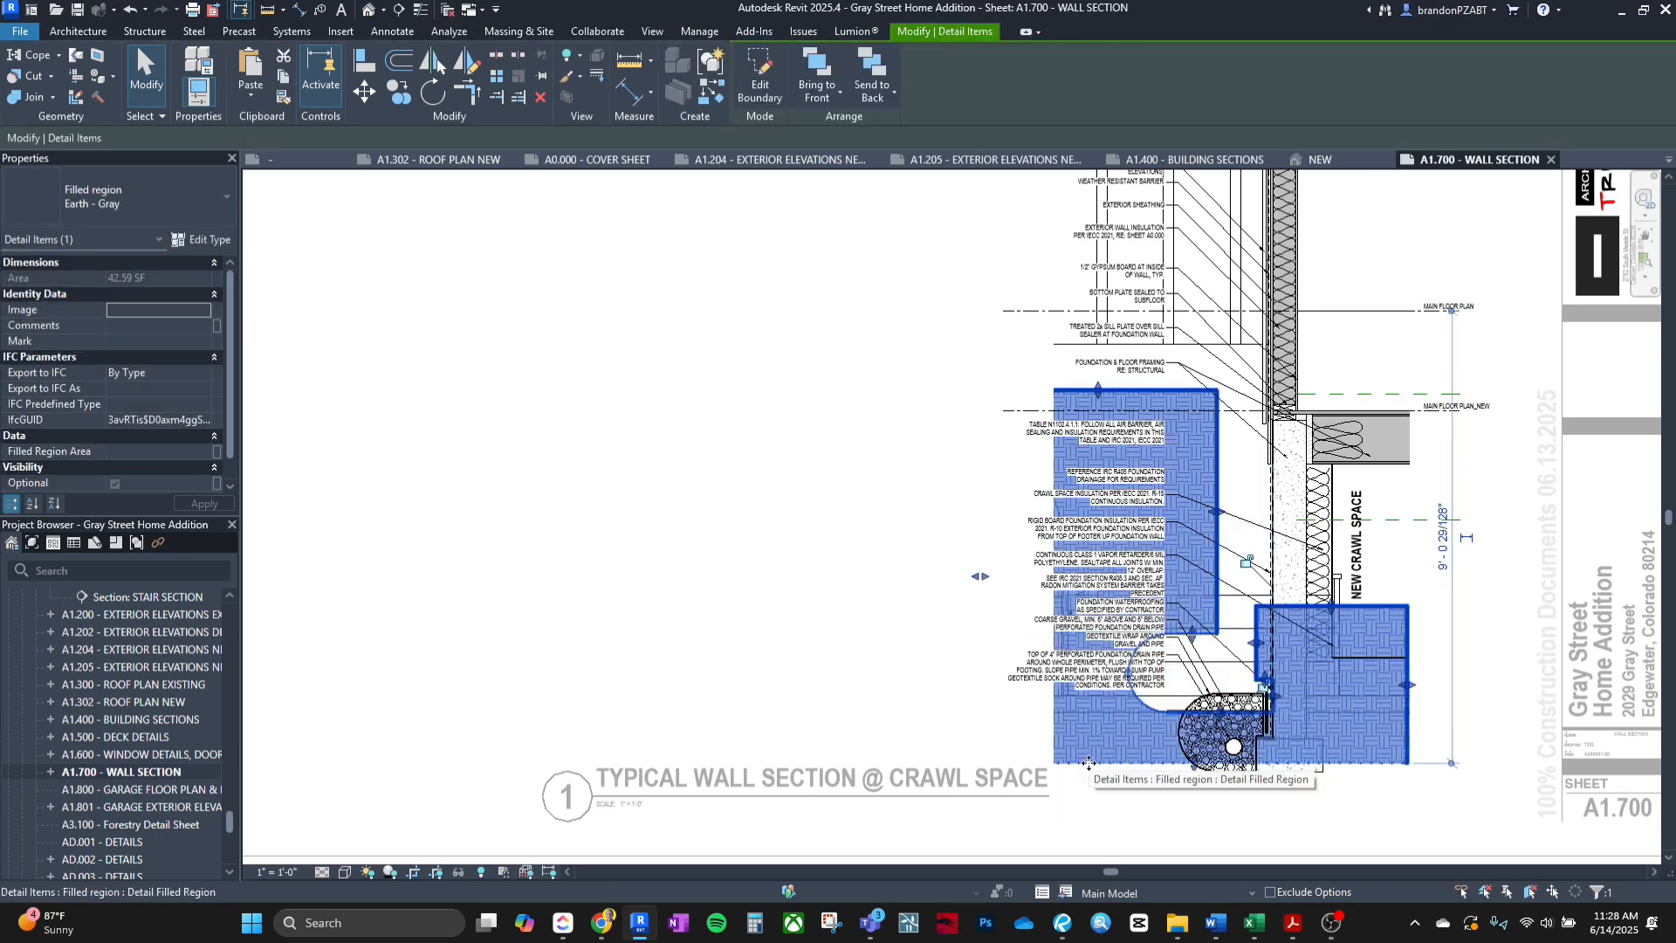
{"action": "key", "text": "Escape"}
{"action": "left_click", "coordinate": [1105, 773]}
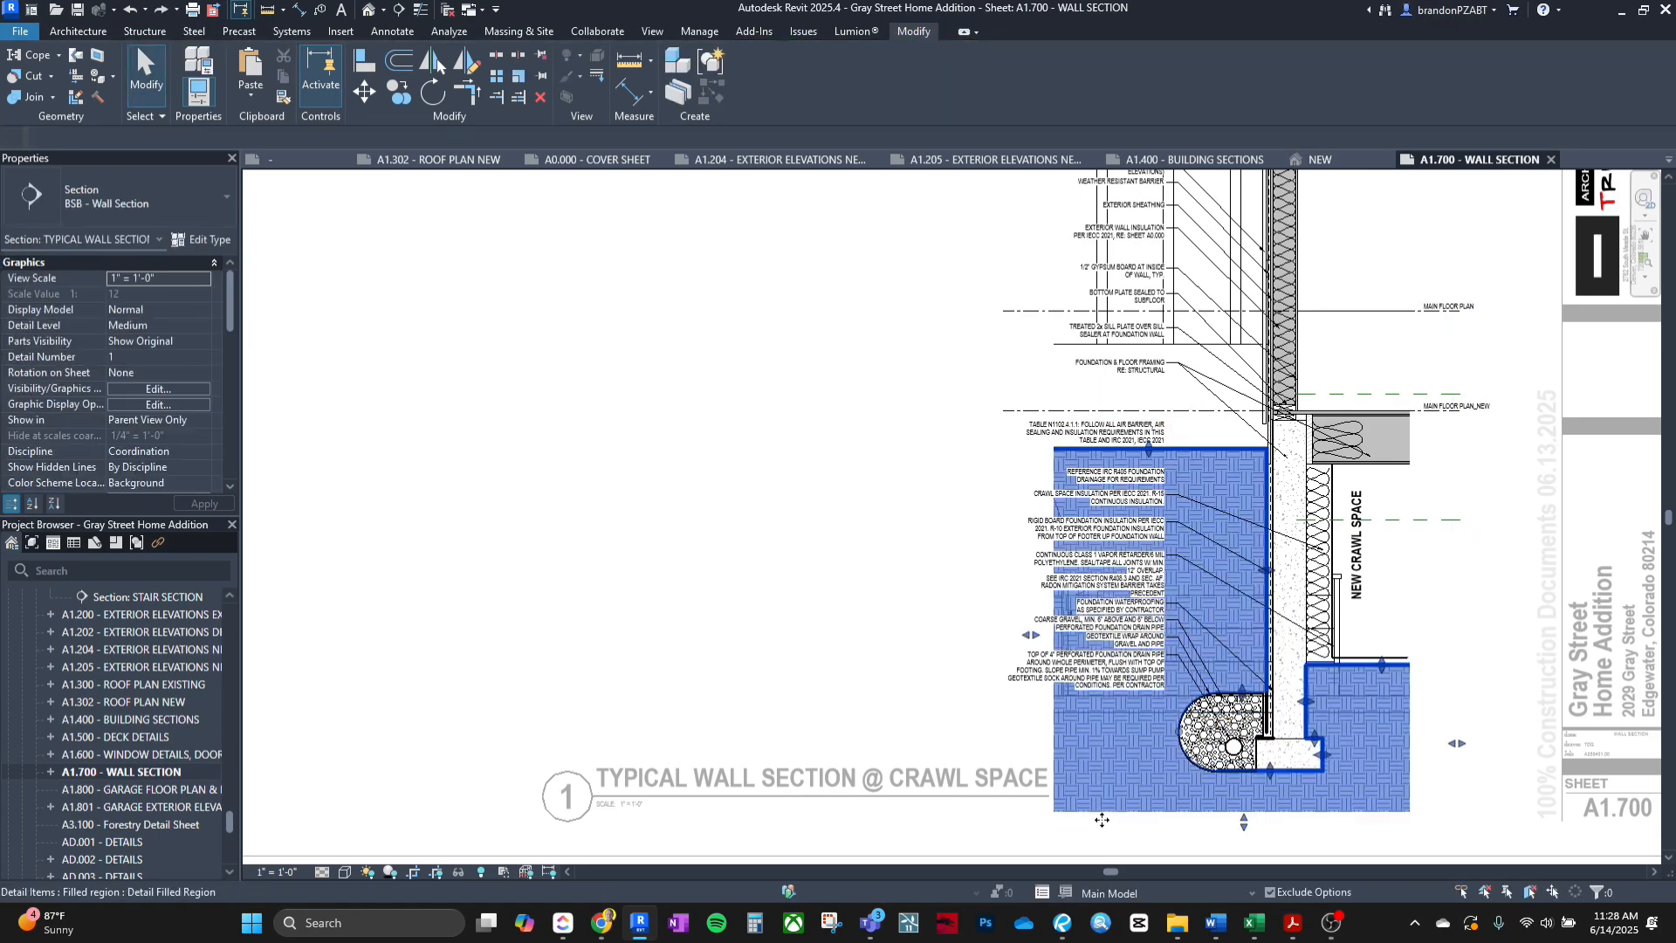
{"action": "right_click", "coordinate": [1105, 773]}
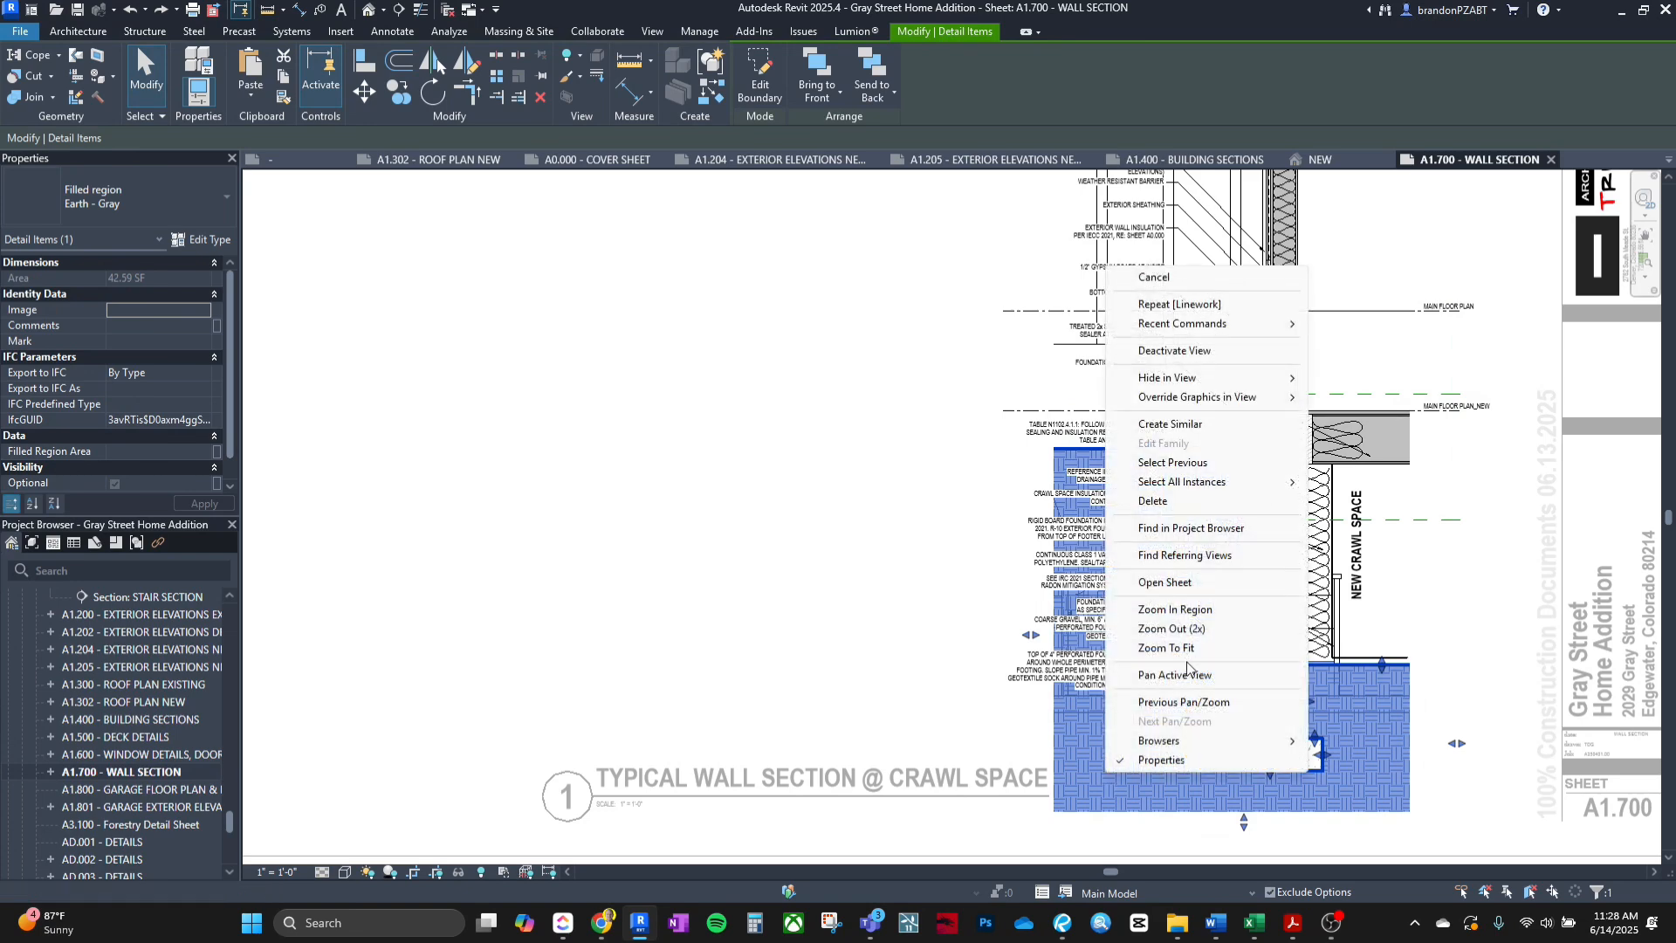
{"action": "mouse_move", "coordinate": [1222, 397]}
{"action": "left_click", "coordinate": [1367, 400]}
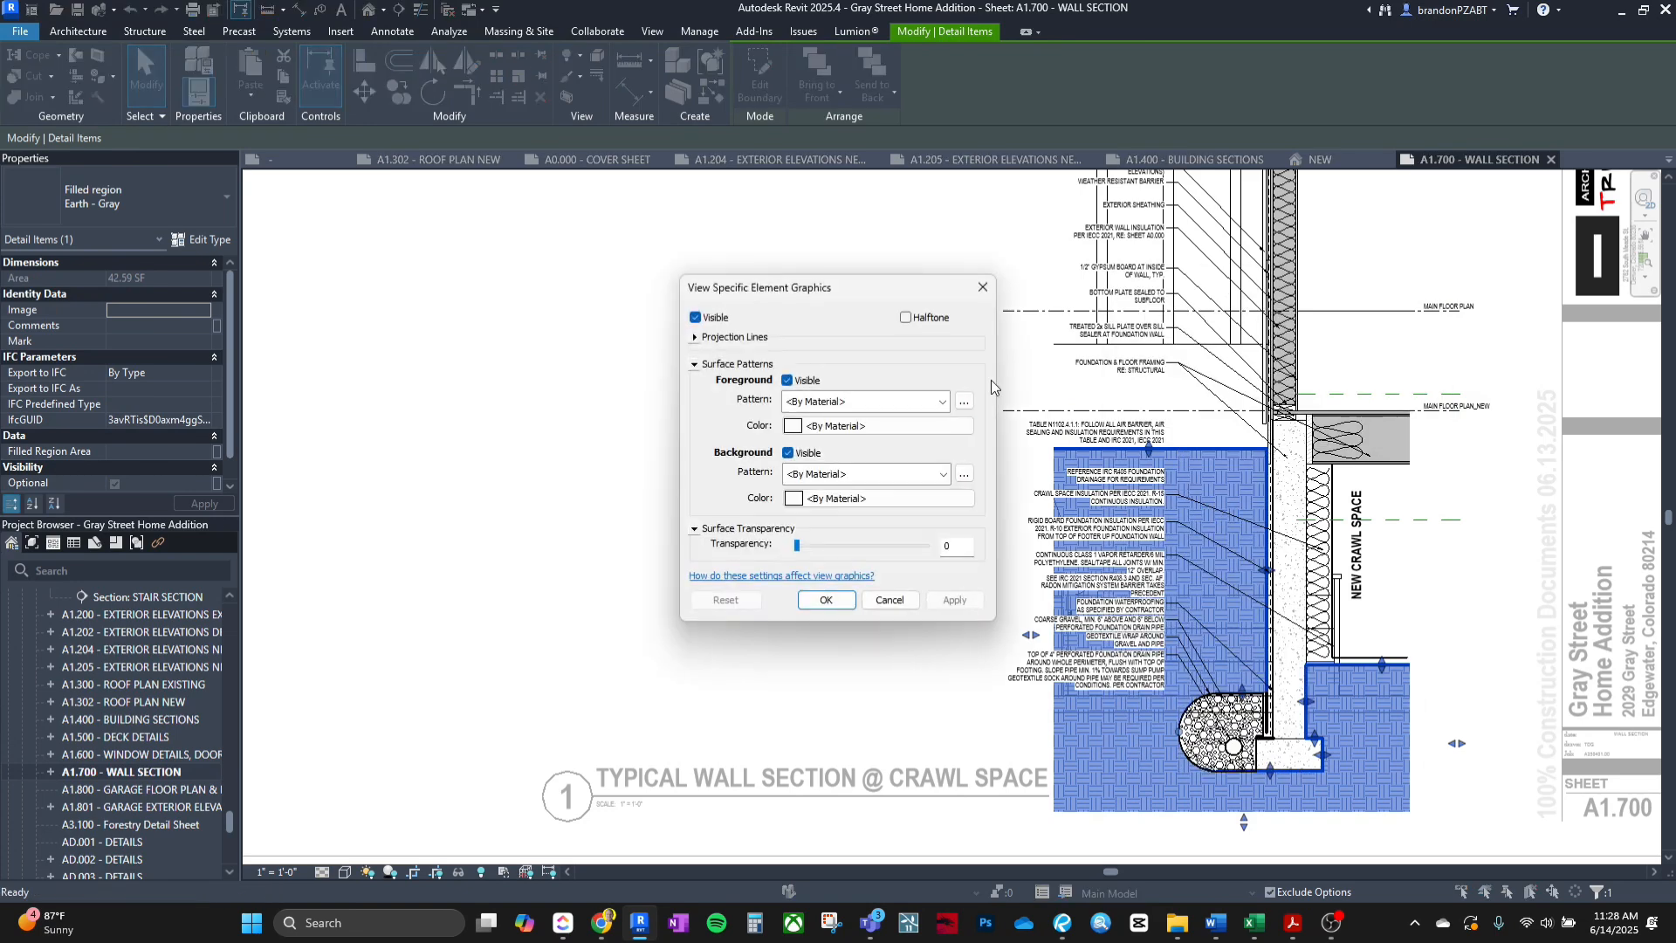
{"action": "left_click", "coordinate": [826, 601]}
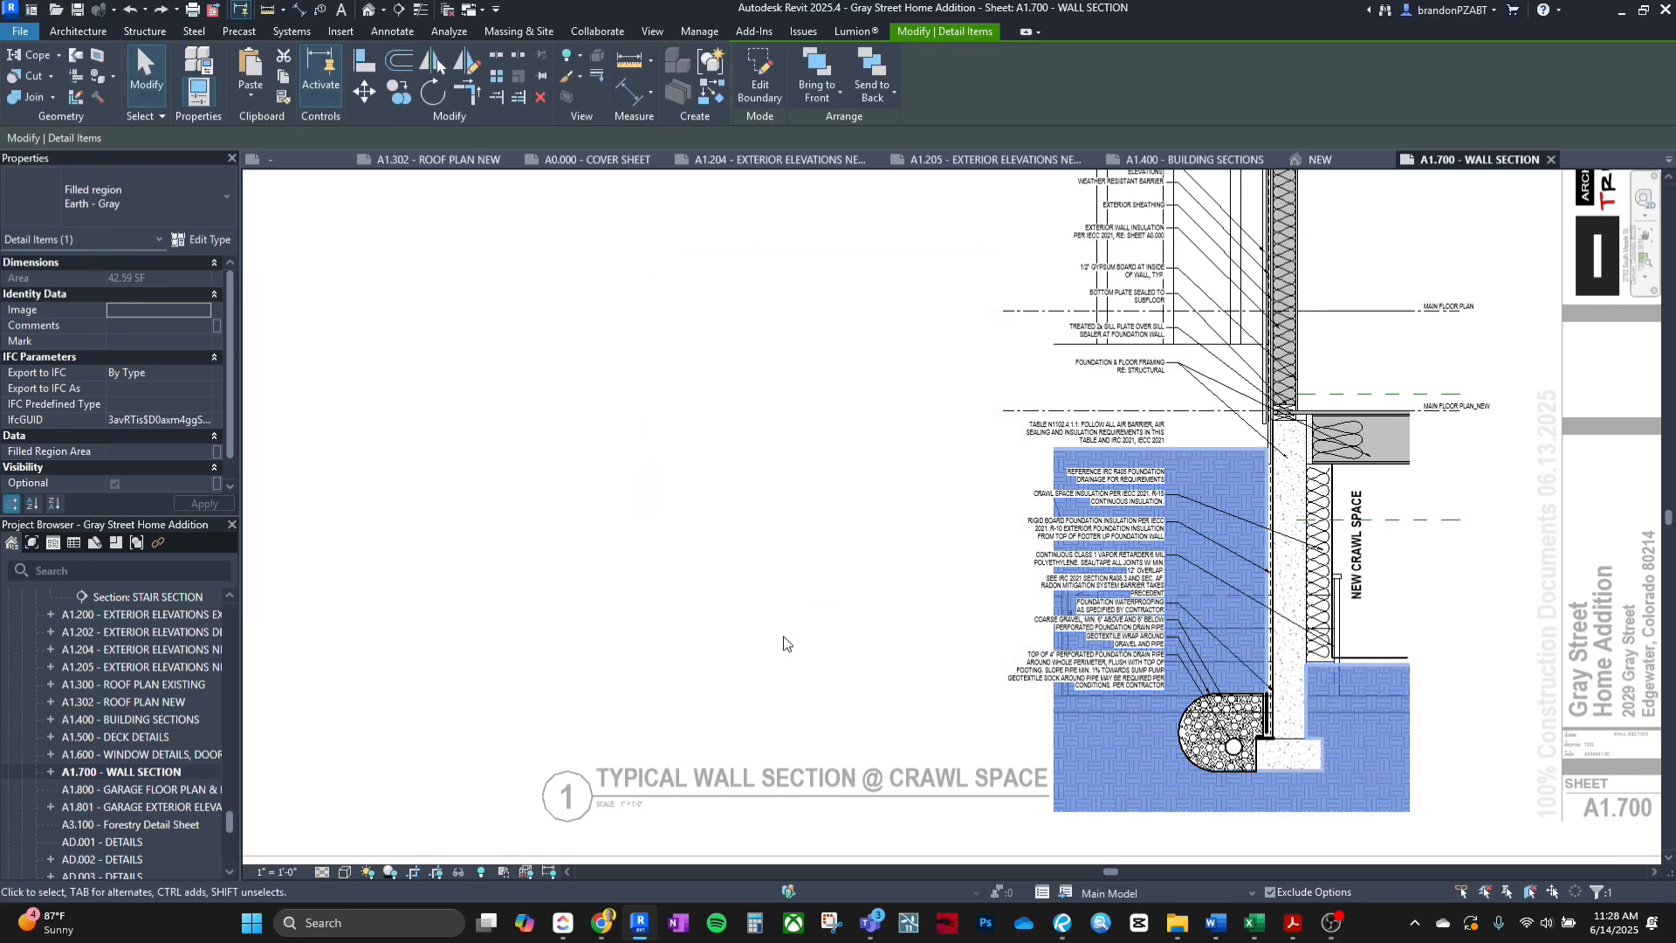
{"action": "left_click", "coordinate": [786, 616]}
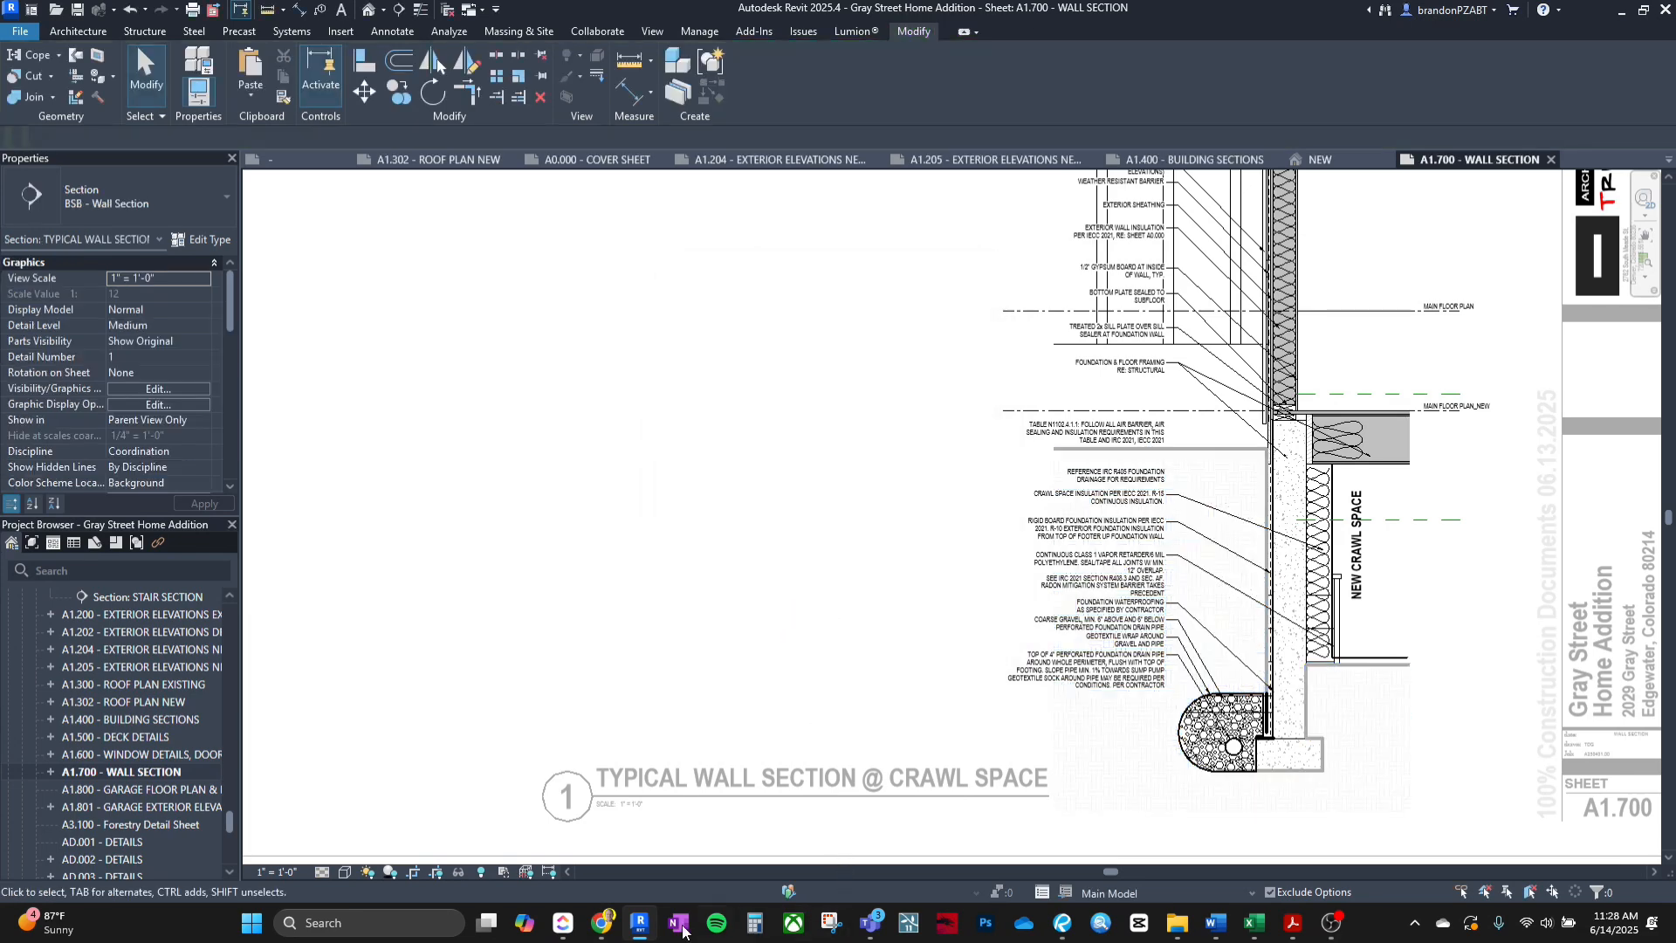
Switch to Bluebeam Revu and examine the cantilever, framing and ceiling gypsum board notes in the upper wall section.
{"action": "left_click", "coordinate": [636, 932]}
{"action": "scroll", "coordinate": [758, 595], "scroll_direction": "up", "scroll_amount": 3}
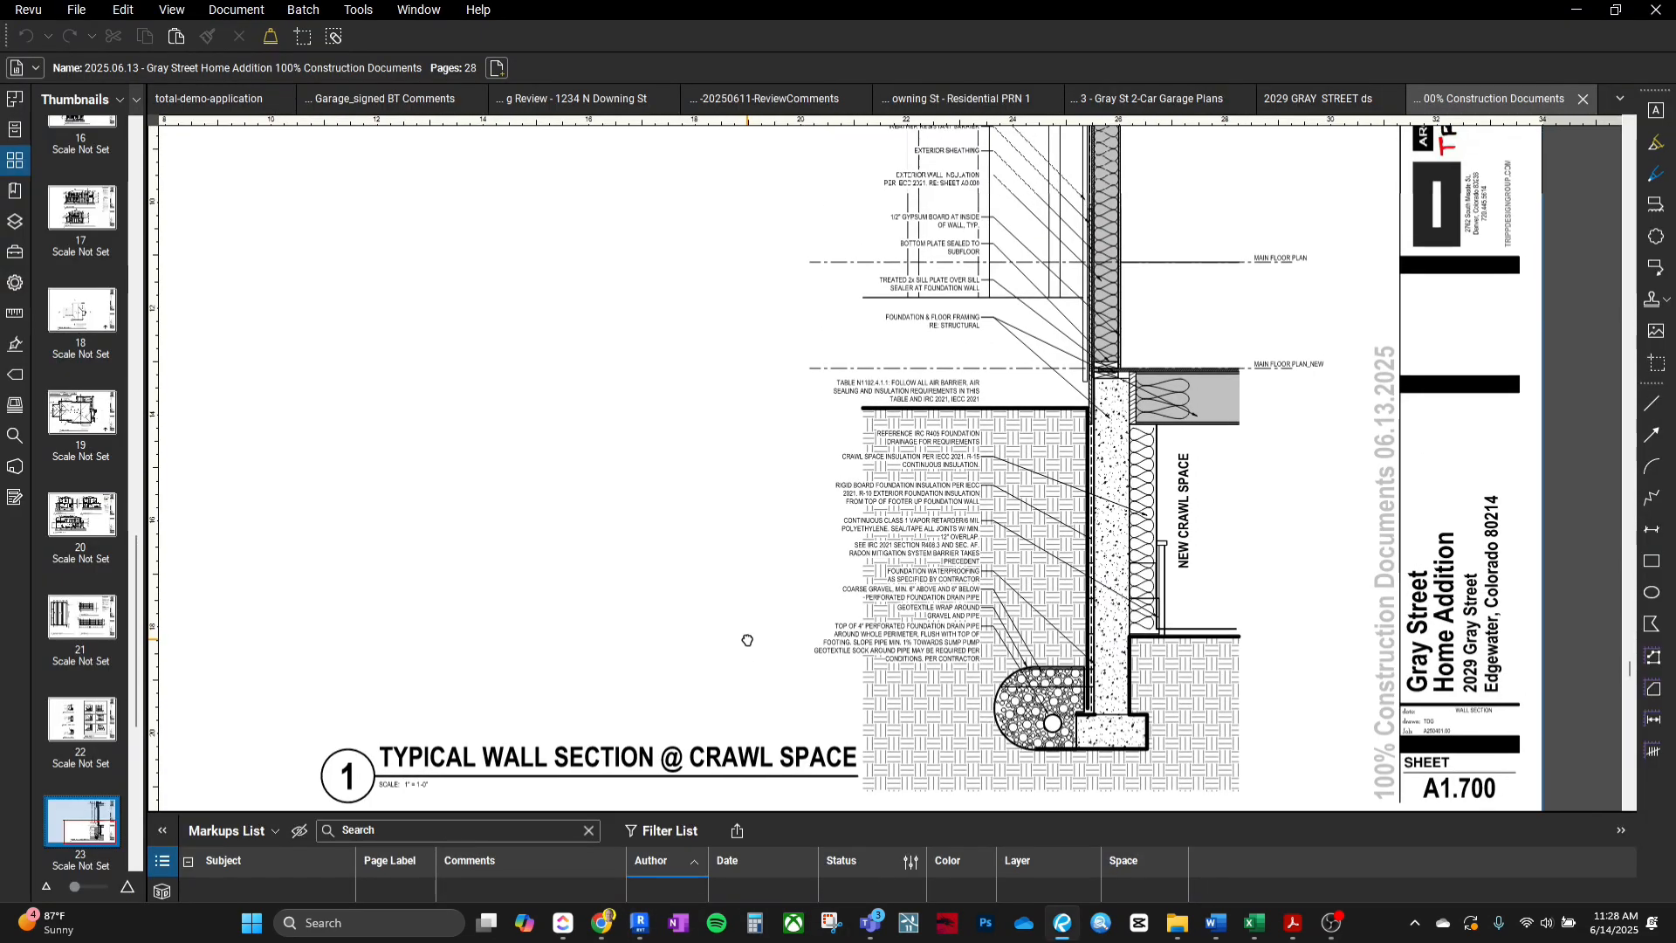
{"action": "scroll", "coordinate": [786, 557], "scroll_direction": "down", "scroll_amount": 1, "text": "ctrl"}
{"action": "scroll", "coordinate": [787, 557], "scroll_direction": "up", "scroll_amount": 4, "text": "ctrl"}
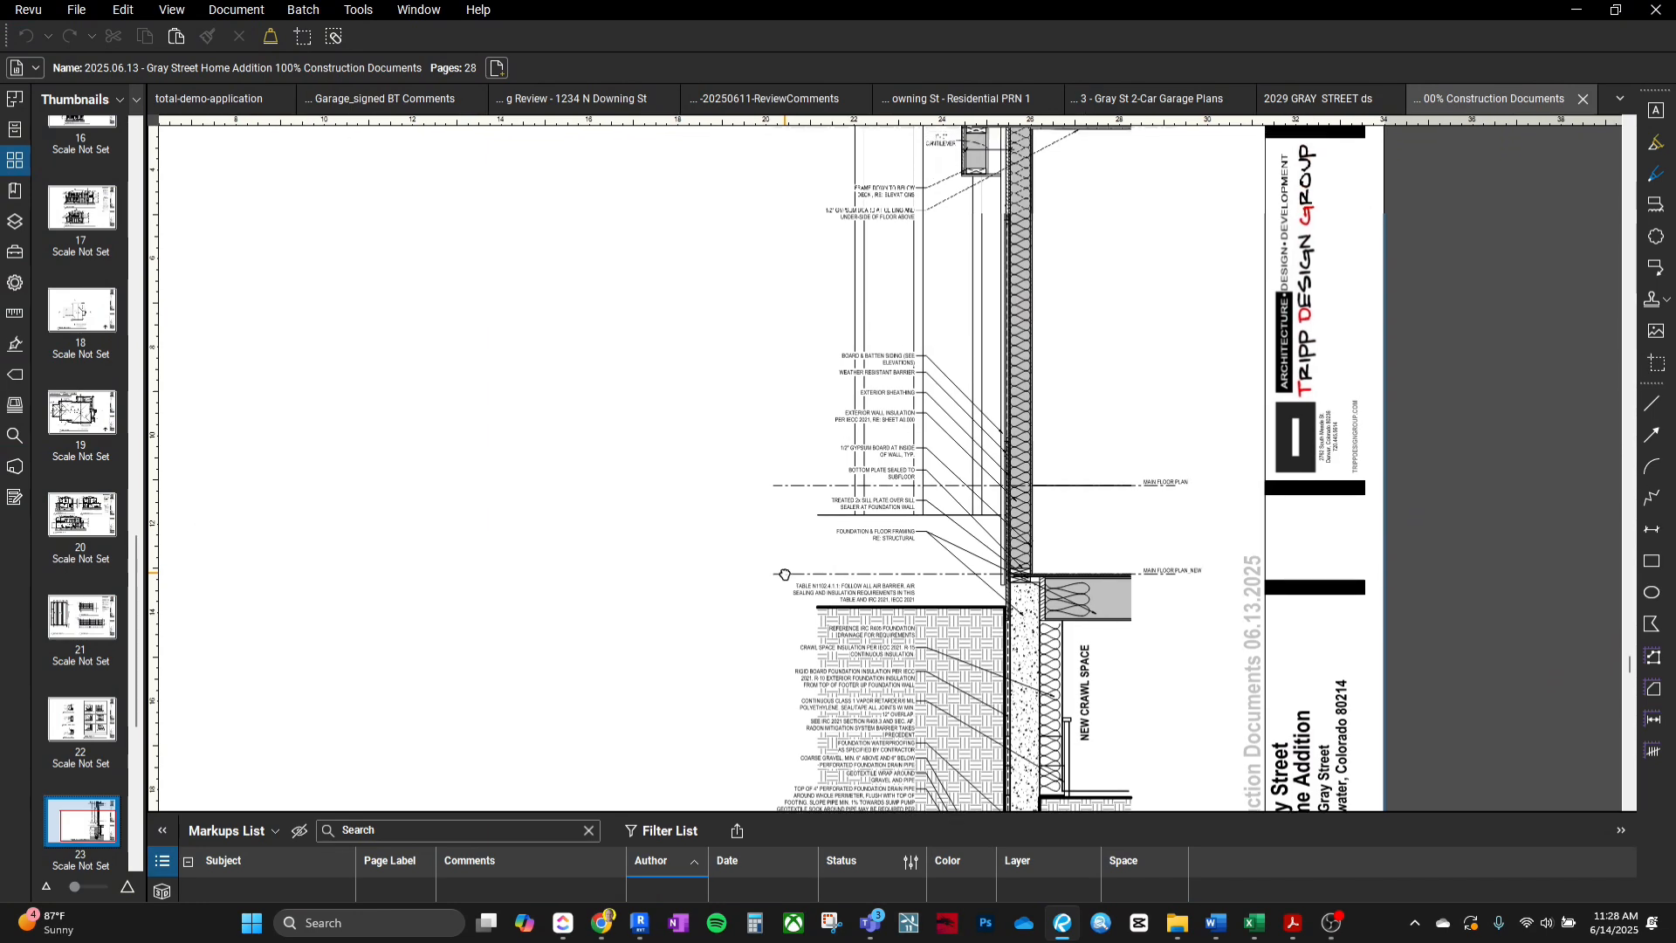
{"action": "middle_click_drag", "start_coordinate": [899, 435], "coordinate": [873, 557]}
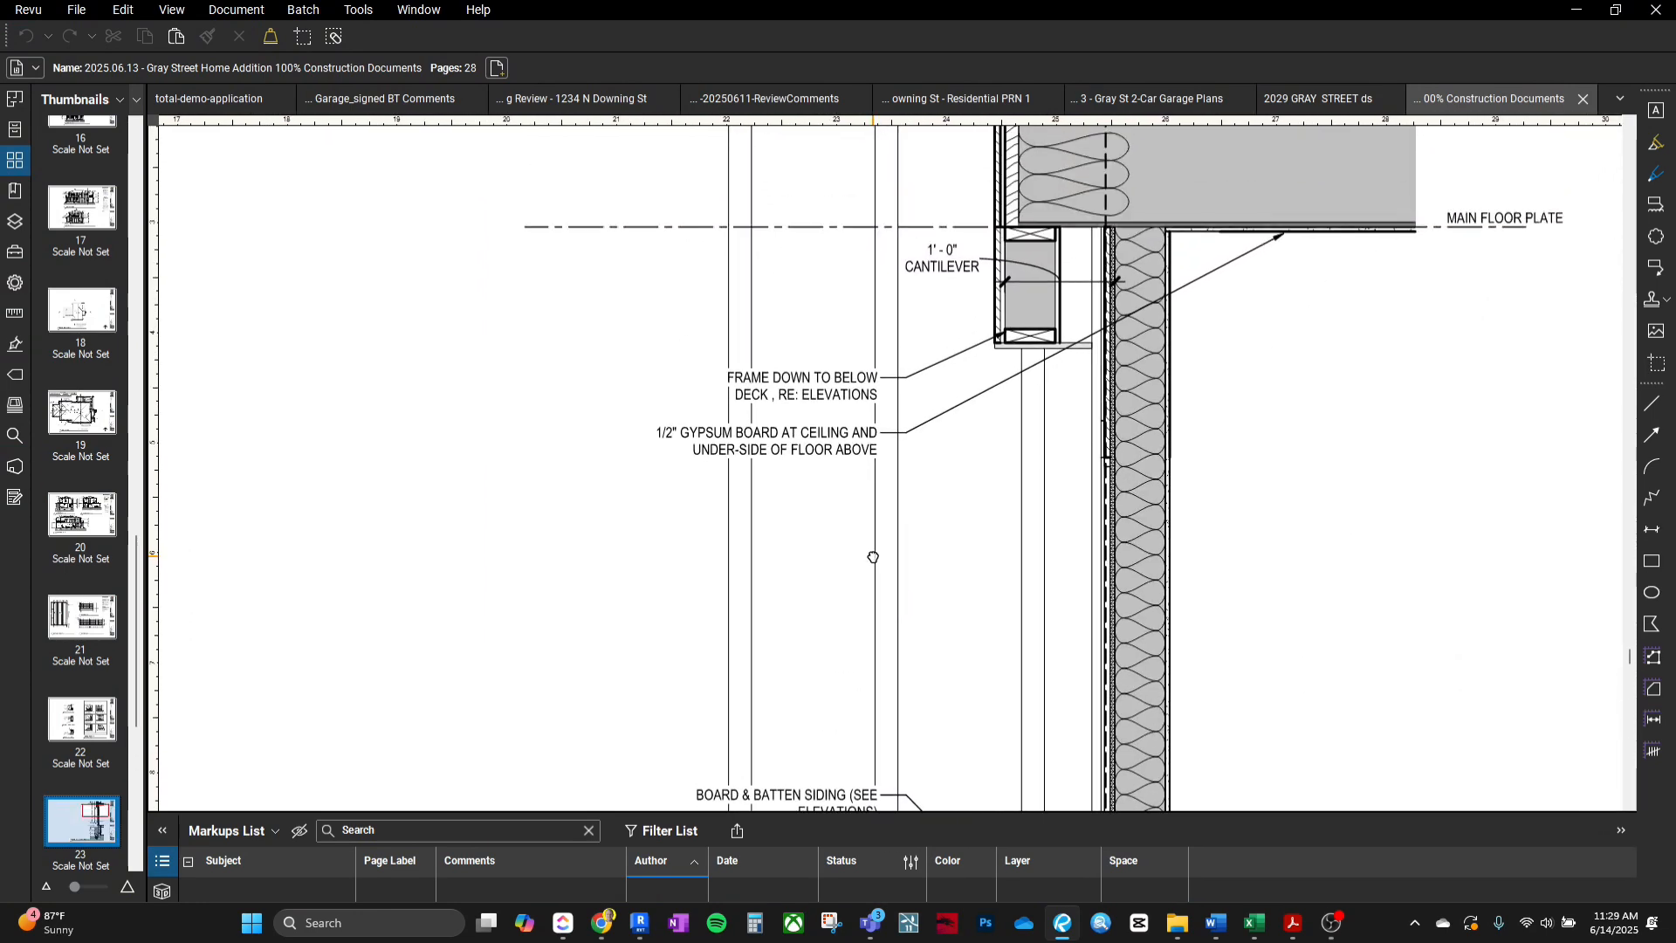
{"action": "scroll", "coordinate": [882, 554], "scroll_direction": "down", "scroll_amount": 3, "text": "ctrl"}
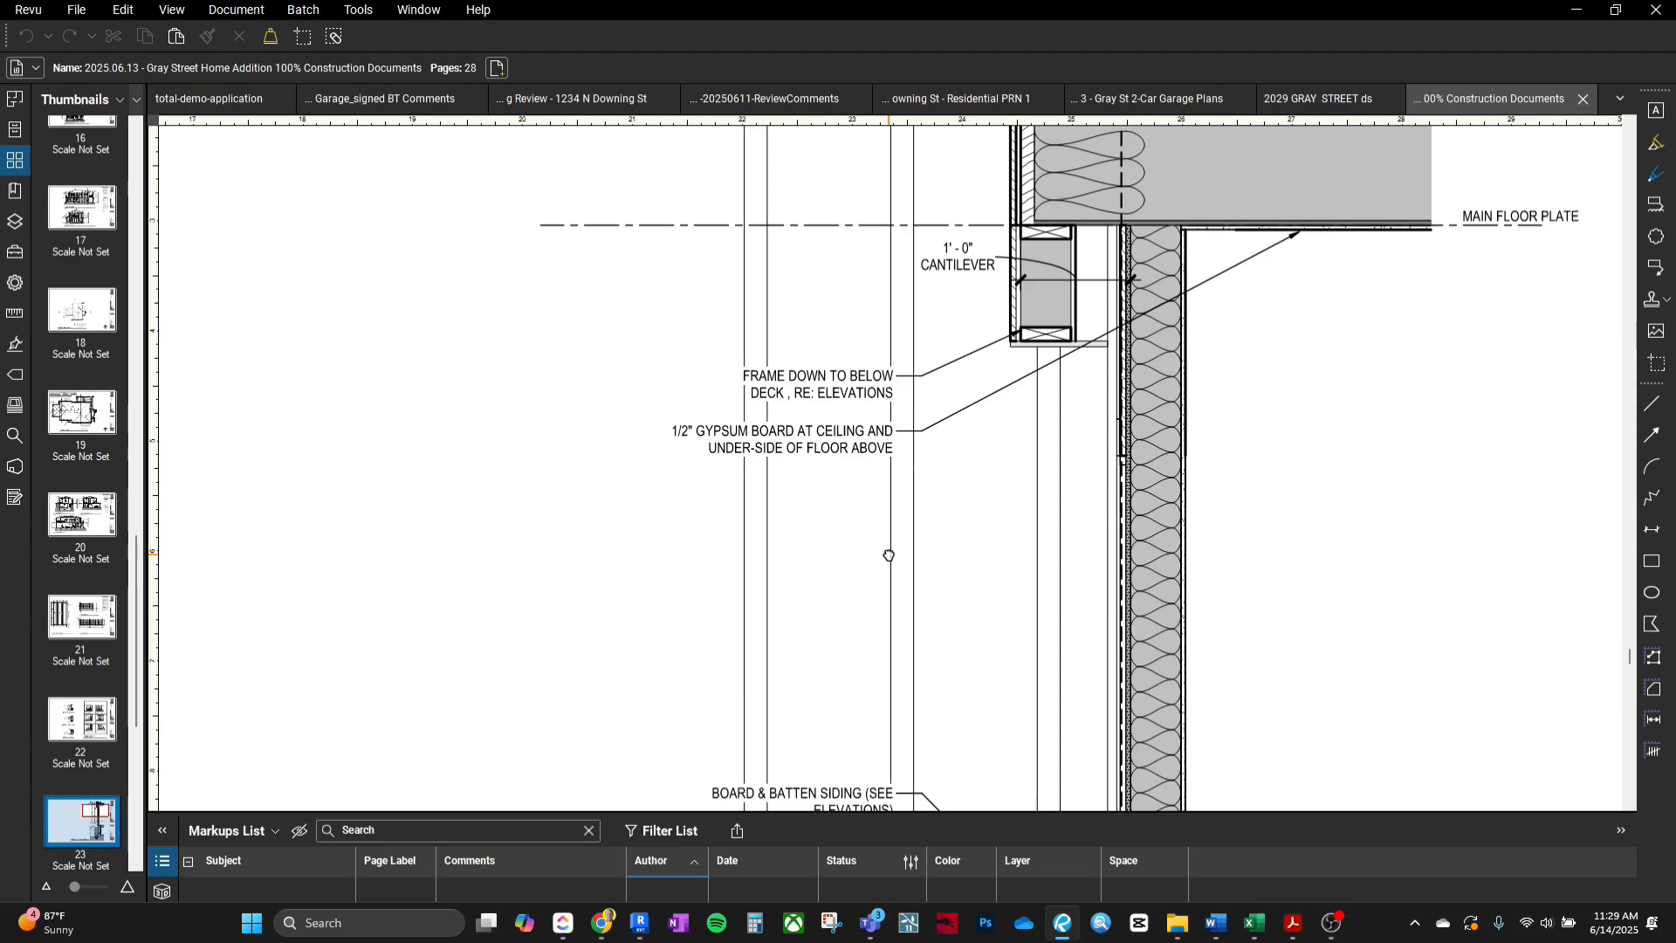
Read the wall section notes from the siding down to the foundation drain, then return to the full sheet.
{"action": "scroll", "coordinate": [893, 548], "scroll_direction": "down", "scroll_amount": 5}
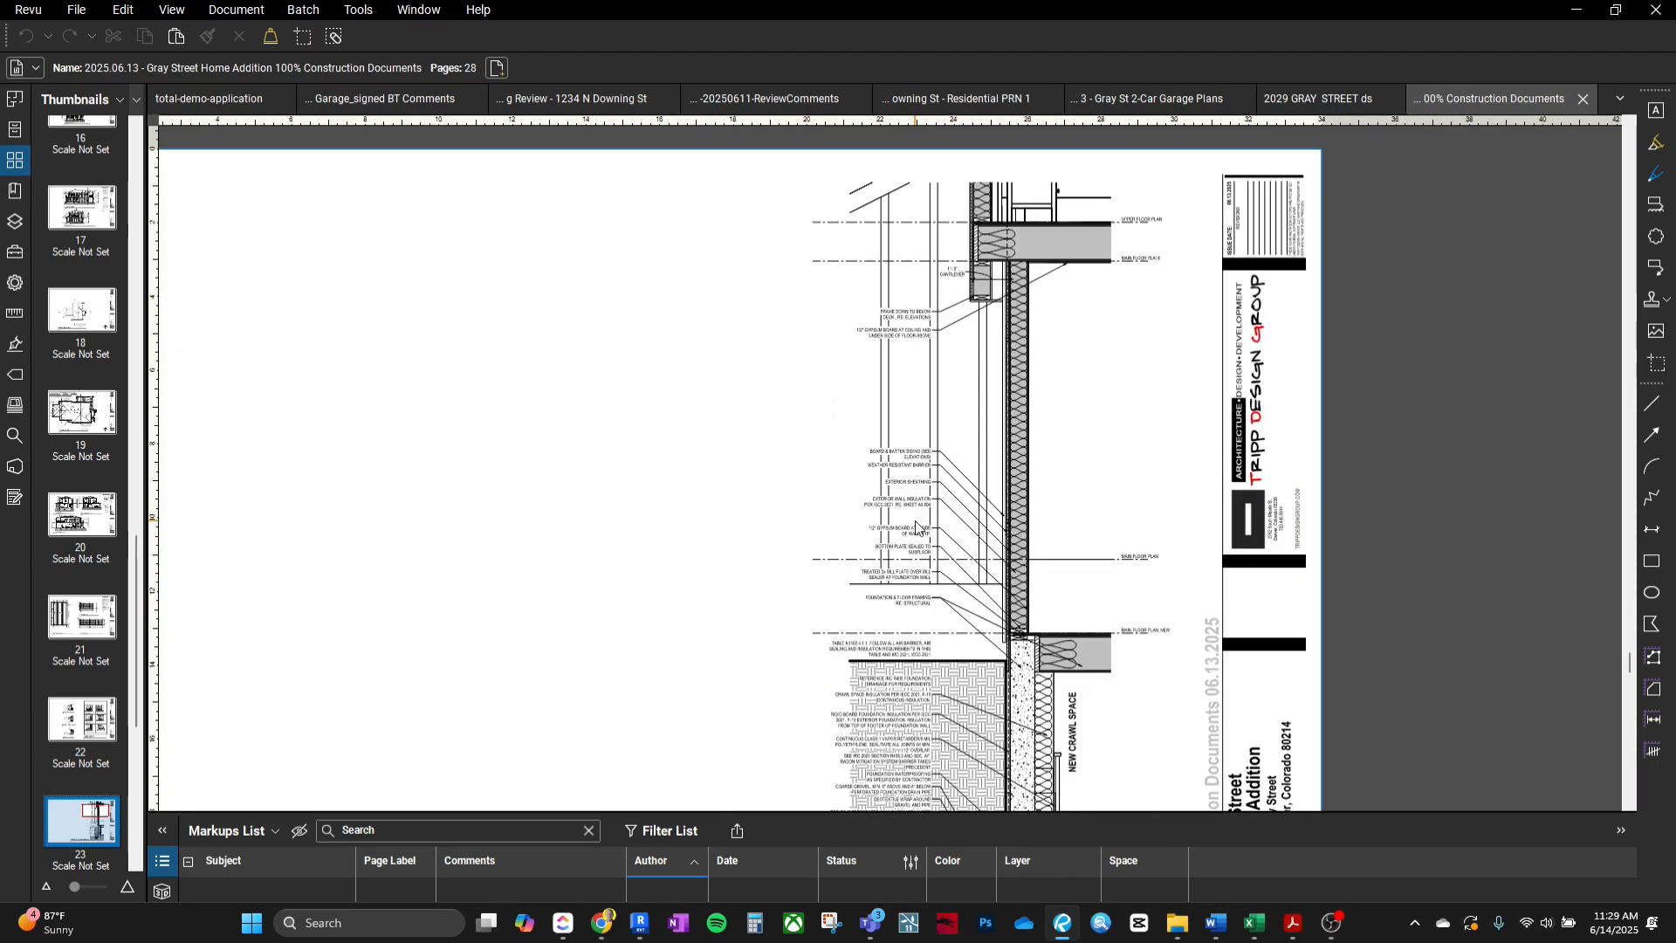
{"action": "scroll", "coordinate": [913, 509], "scroll_direction": "up", "scroll_amount": 2, "text": "ctrl"}
{"action": "scroll", "coordinate": [913, 509], "scroll_direction": "down", "scroll_amount": 5}
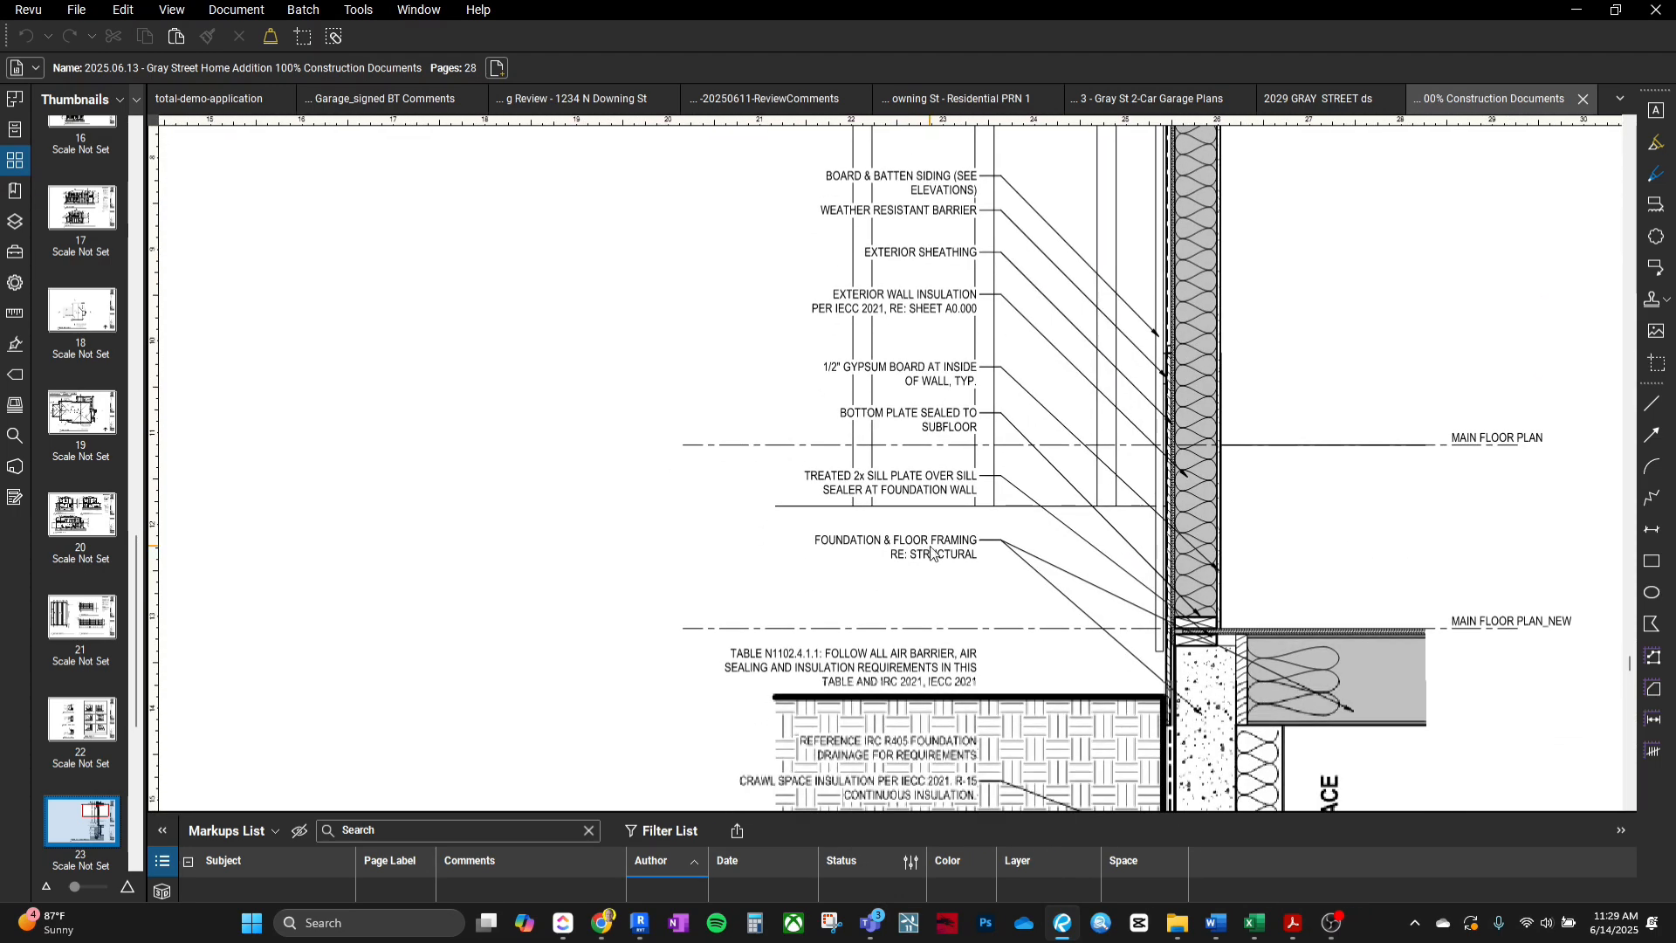
{"action": "scroll", "coordinate": [919, 465], "scroll_direction": "down", "scroll_amount": 4}
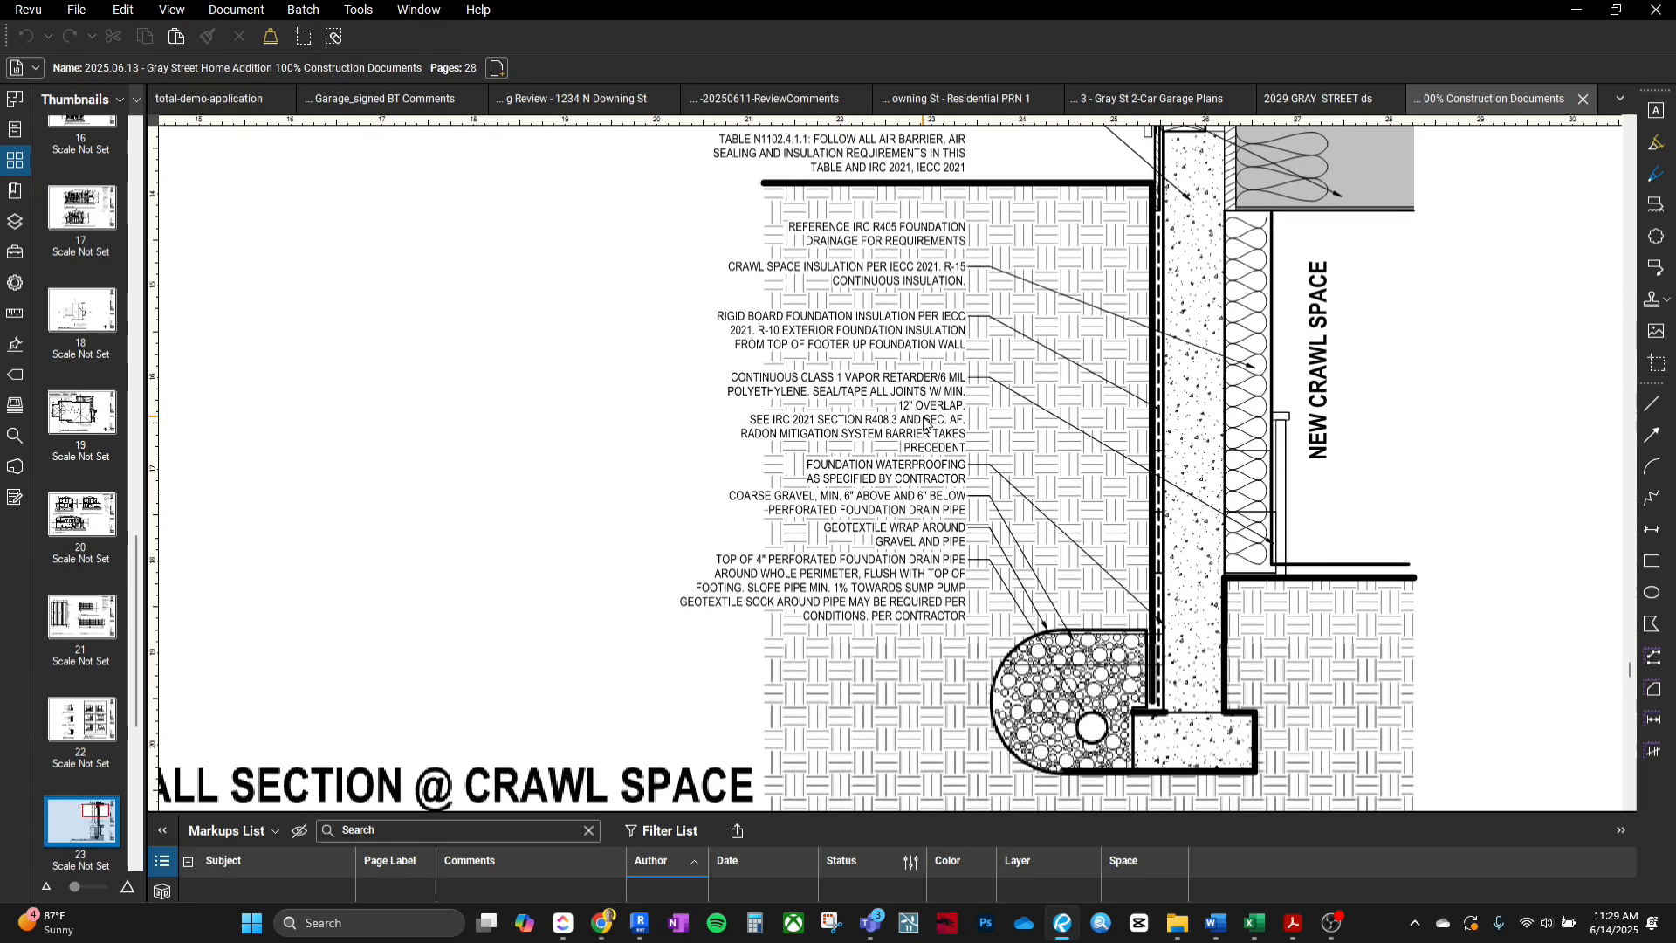
{"action": "scroll", "coordinate": [914, 477], "scroll_direction": "down", "scroll_amount": 3, "text": "ctrl"}
{"action": "scroll", "coordinate": [914, 478], "scroll_direction": "down", "scroll_amount": 2, "text": "ctrl"}
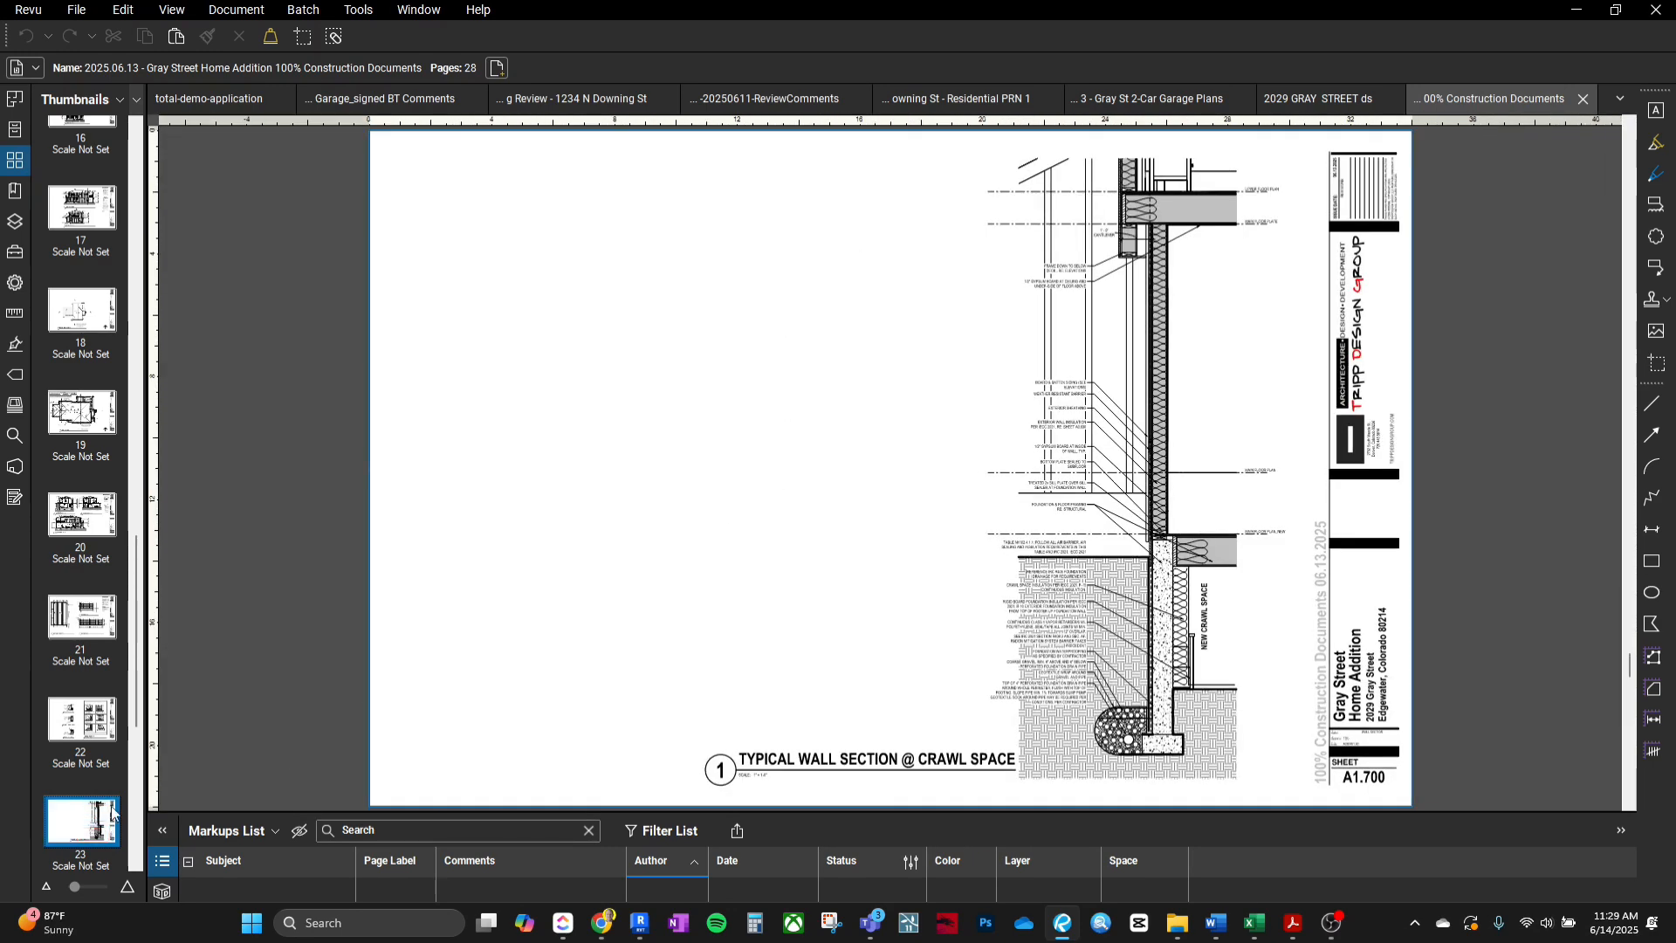
Go to the A1.800 page, then switch to Revit and open garage sheets A1.800 and A1.801, returning to A1.800.
{"action": "key", "text": "Page_Down"}
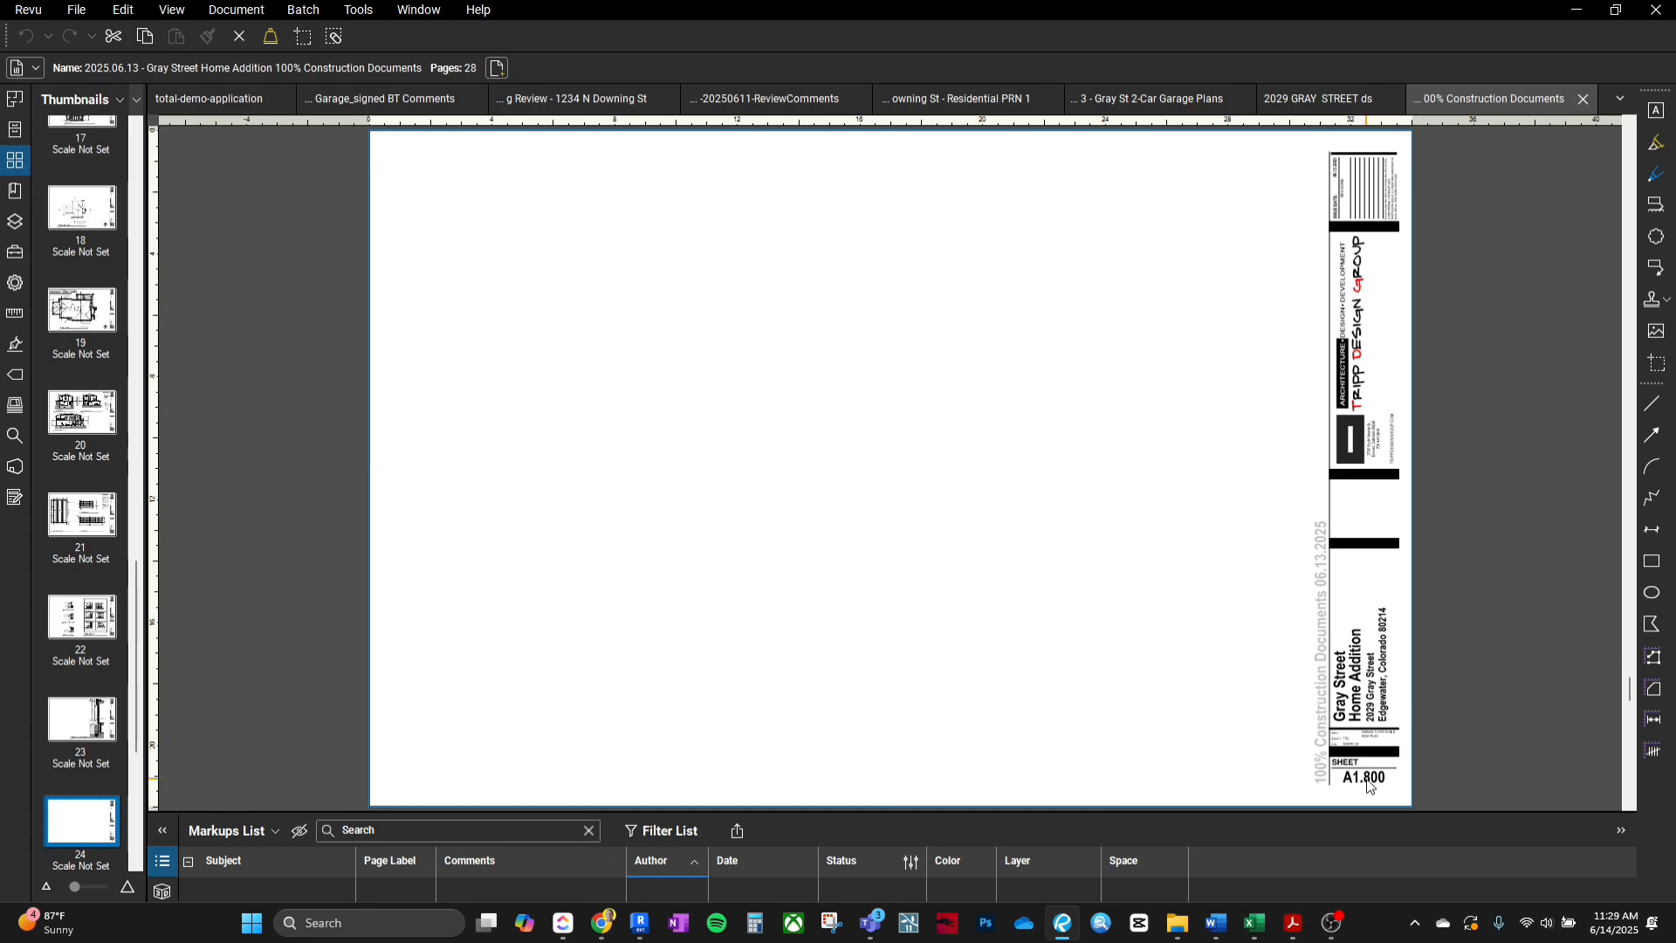
{"action": "left_click", "coordinate": [640, 925]}
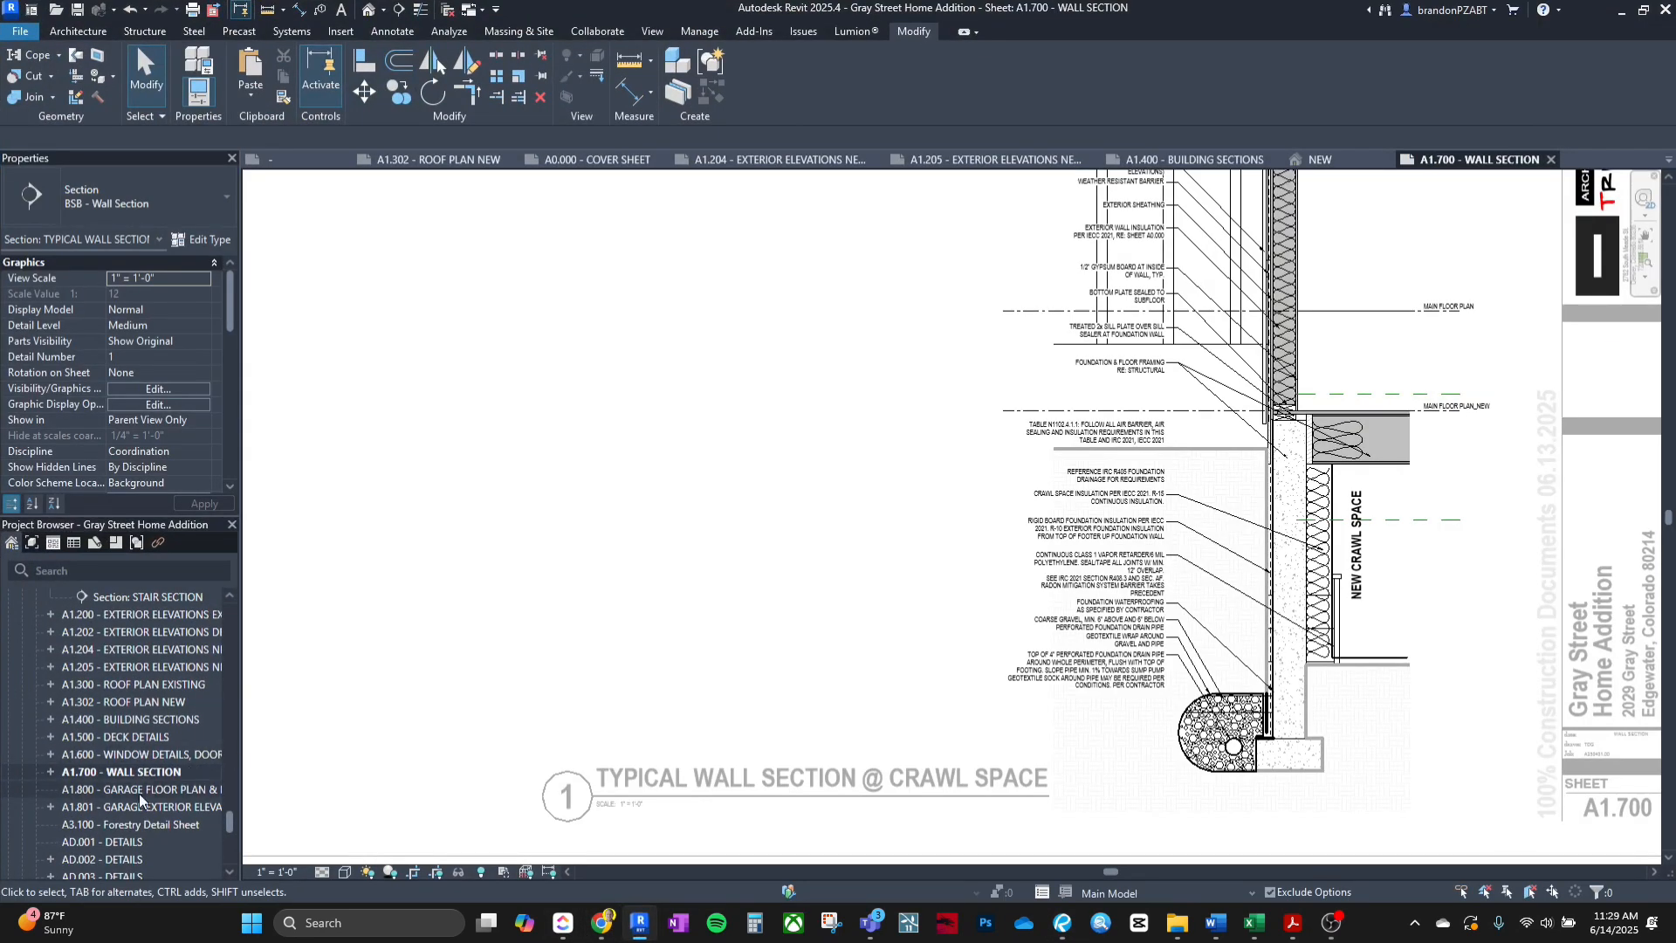
{"action": "double_click", "coordinate": [139, 790]}
{"action": "left_click", "coordinate": [161, 808]}
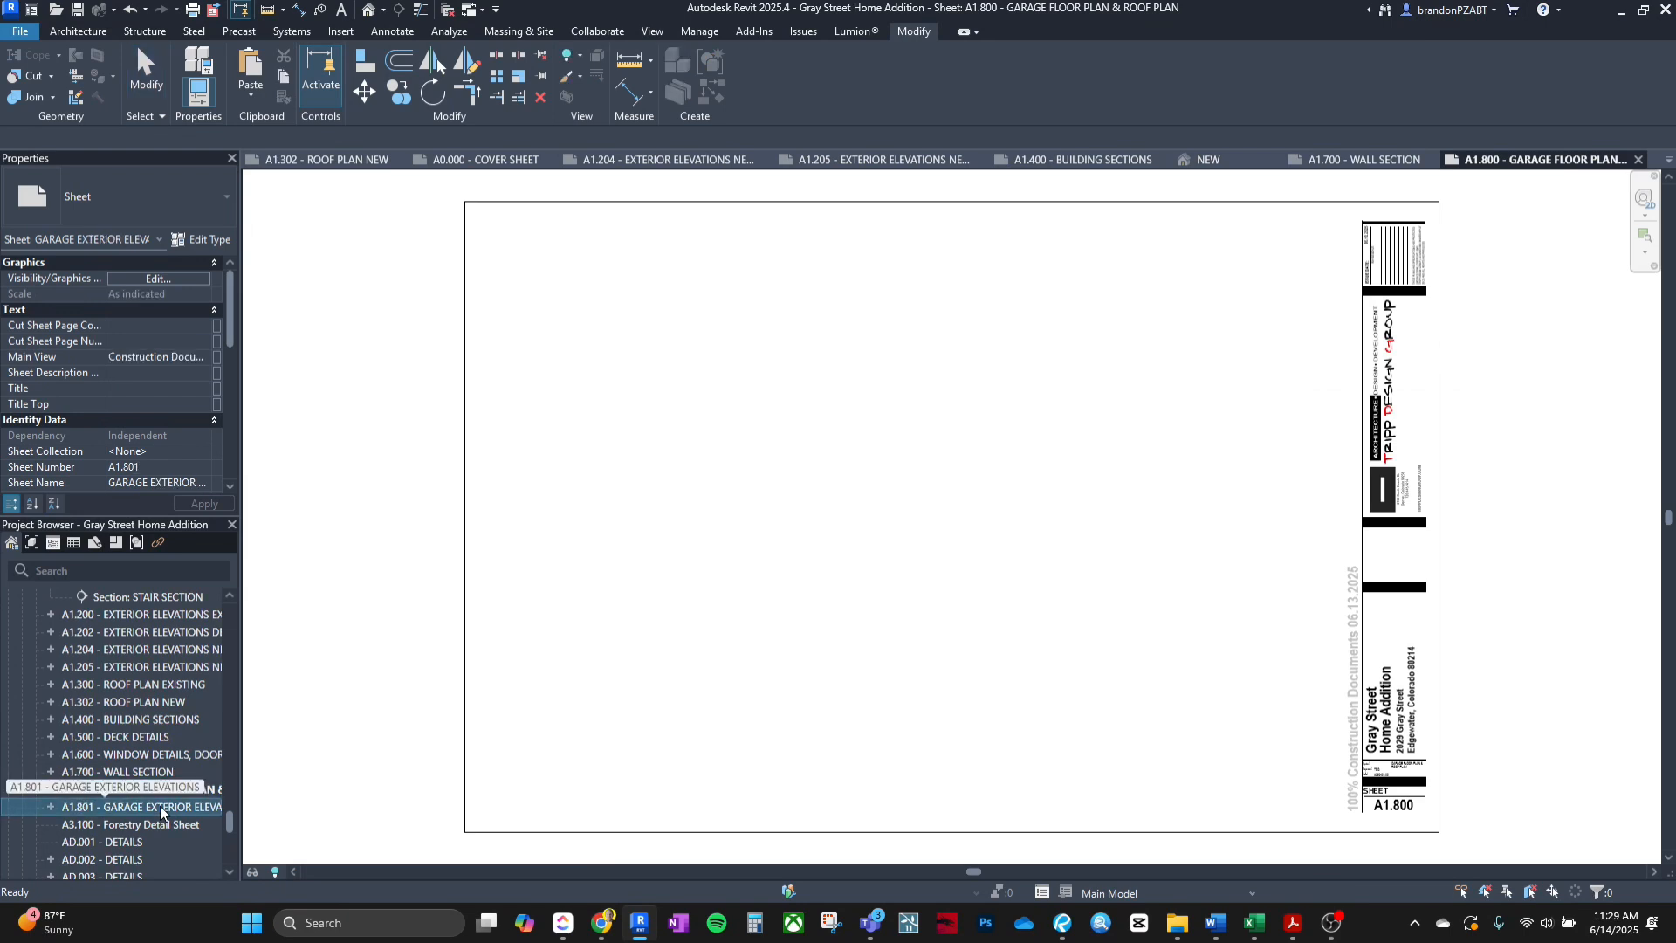
{"action": "double_click", "coordinate": [160, 808]}
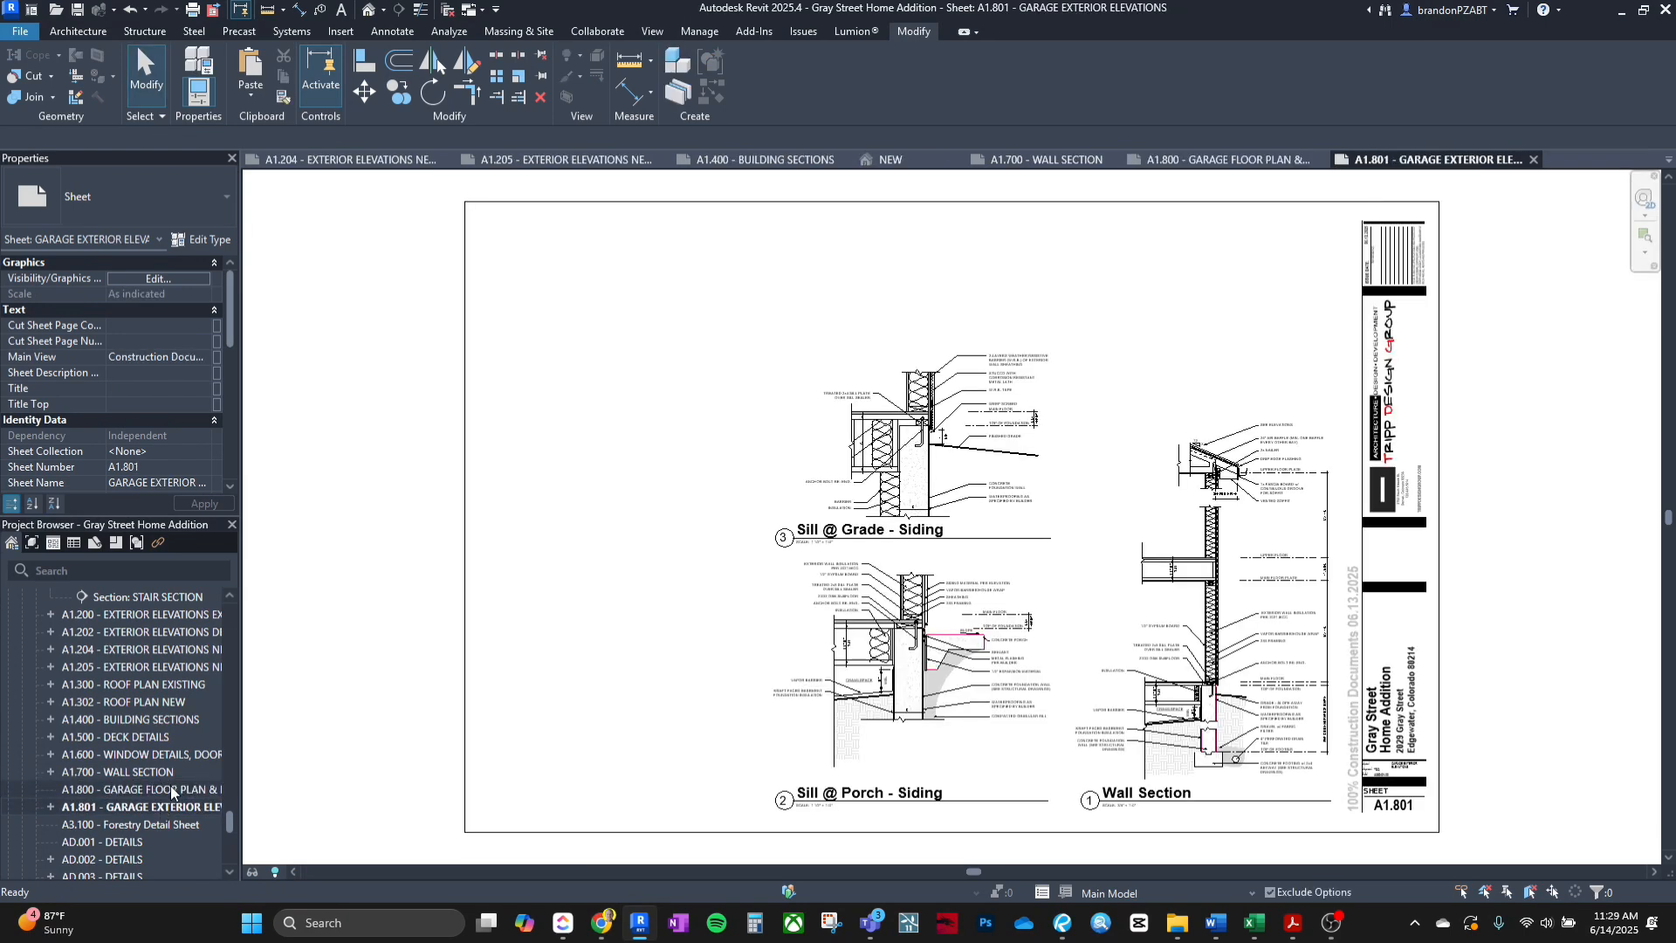
{"action": "double_click", "coordinate": [172, 791]}
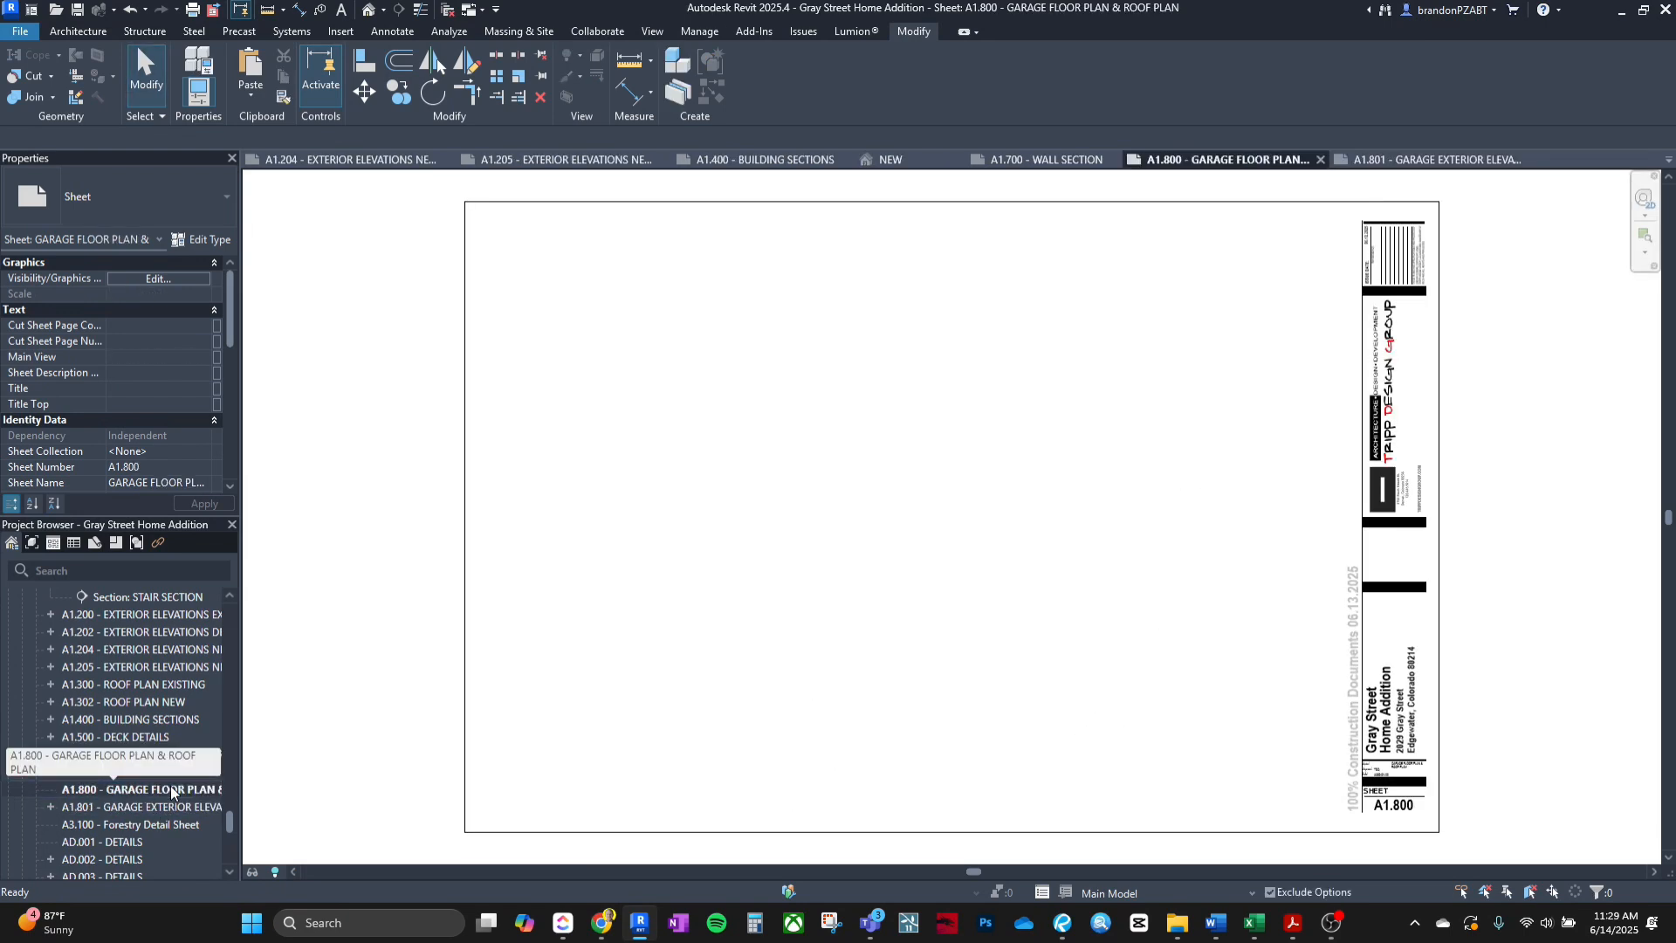
Close all inactive views and the leftover legend family sheet so that only A1.800 stays open.
{"action": "left_click", "coordinate": [445, 9]}
{"action": "left_click", "coordinate": [292, 164]}
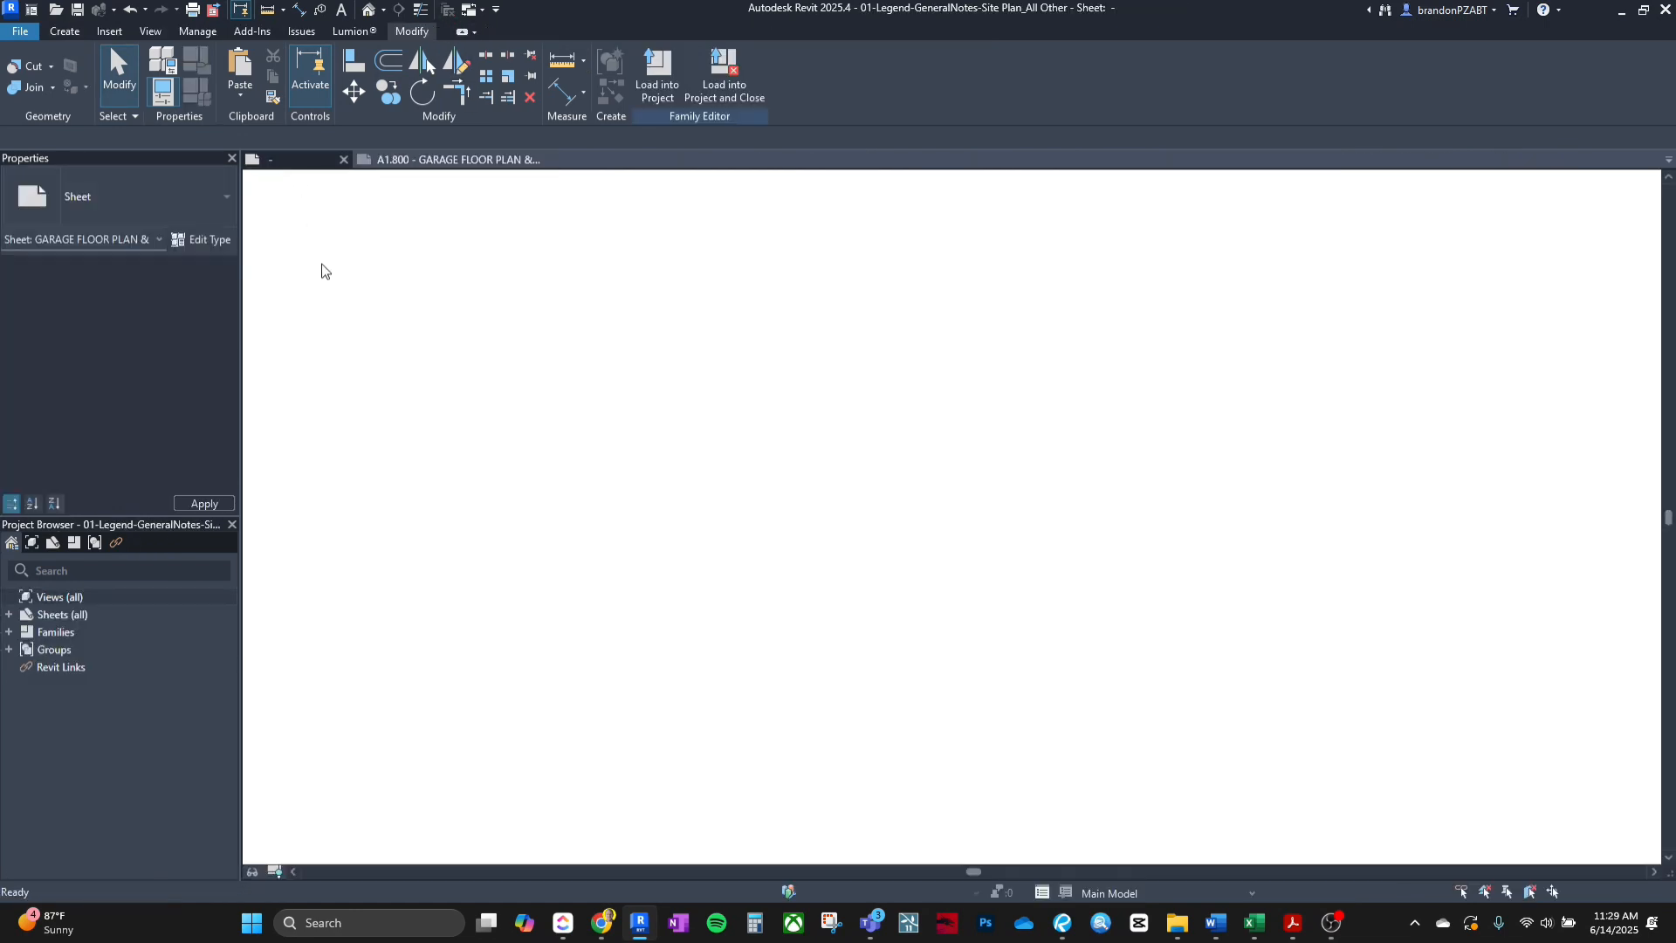
{"action": "left_click", "coordinate": [343, 160]}
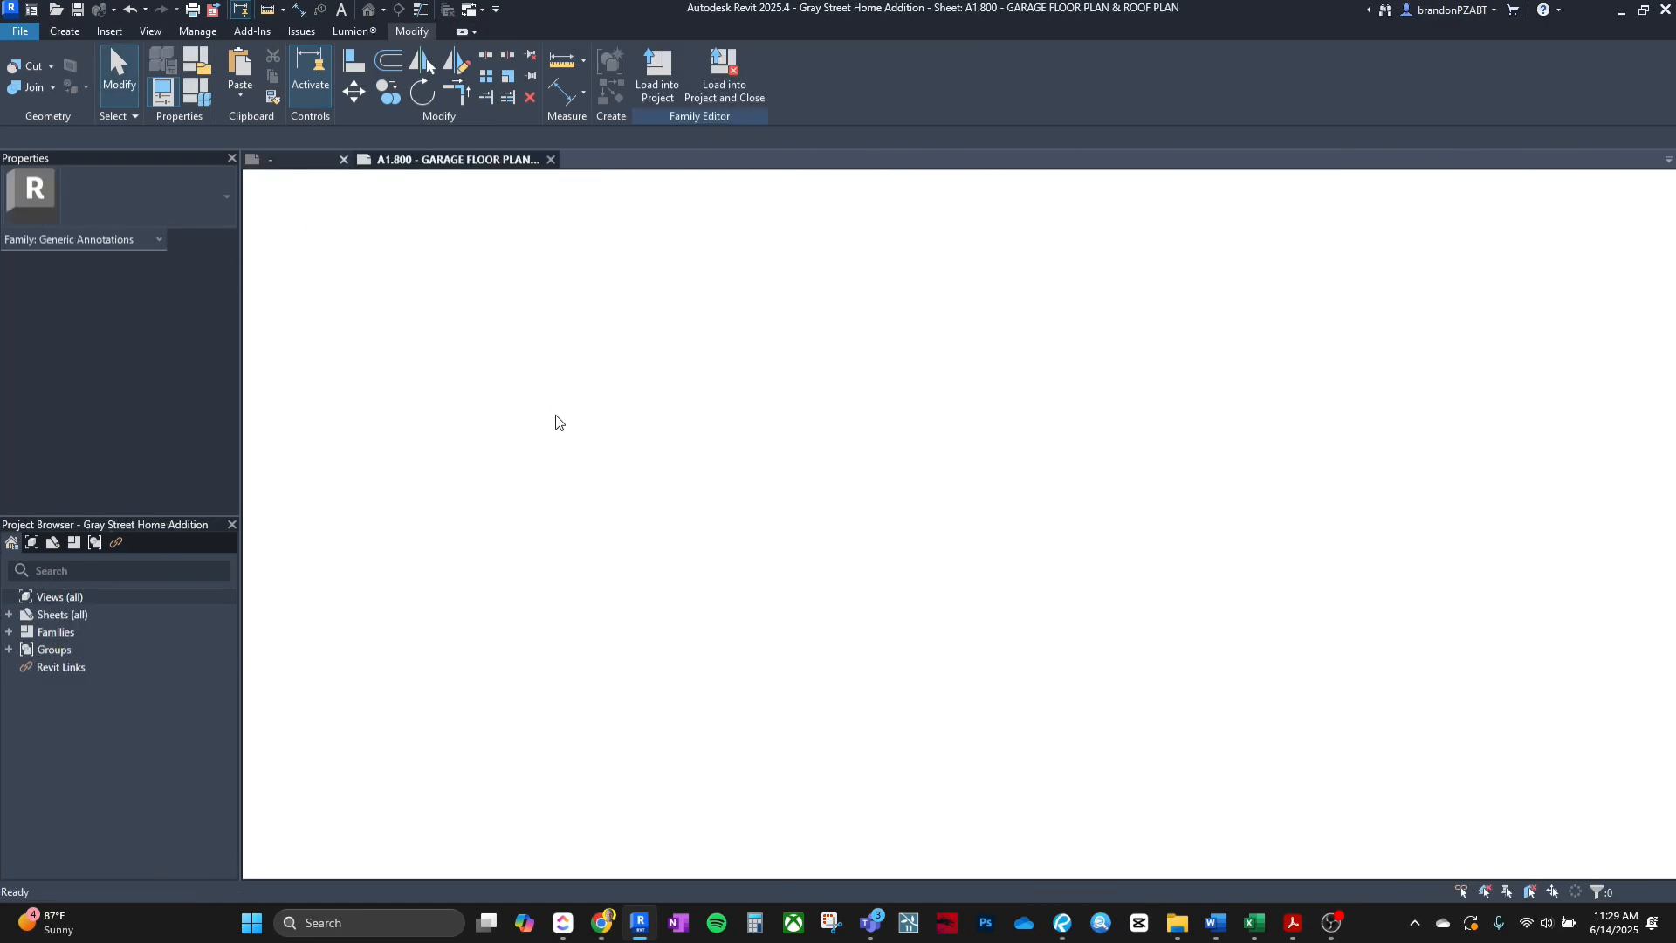
Browse to the 4_Gray St Home Addition project folder in File Explorer and open the Gray St 2-Car Garage Revit project.
{"action": "left_click", "coordinate": [1177, 923]}
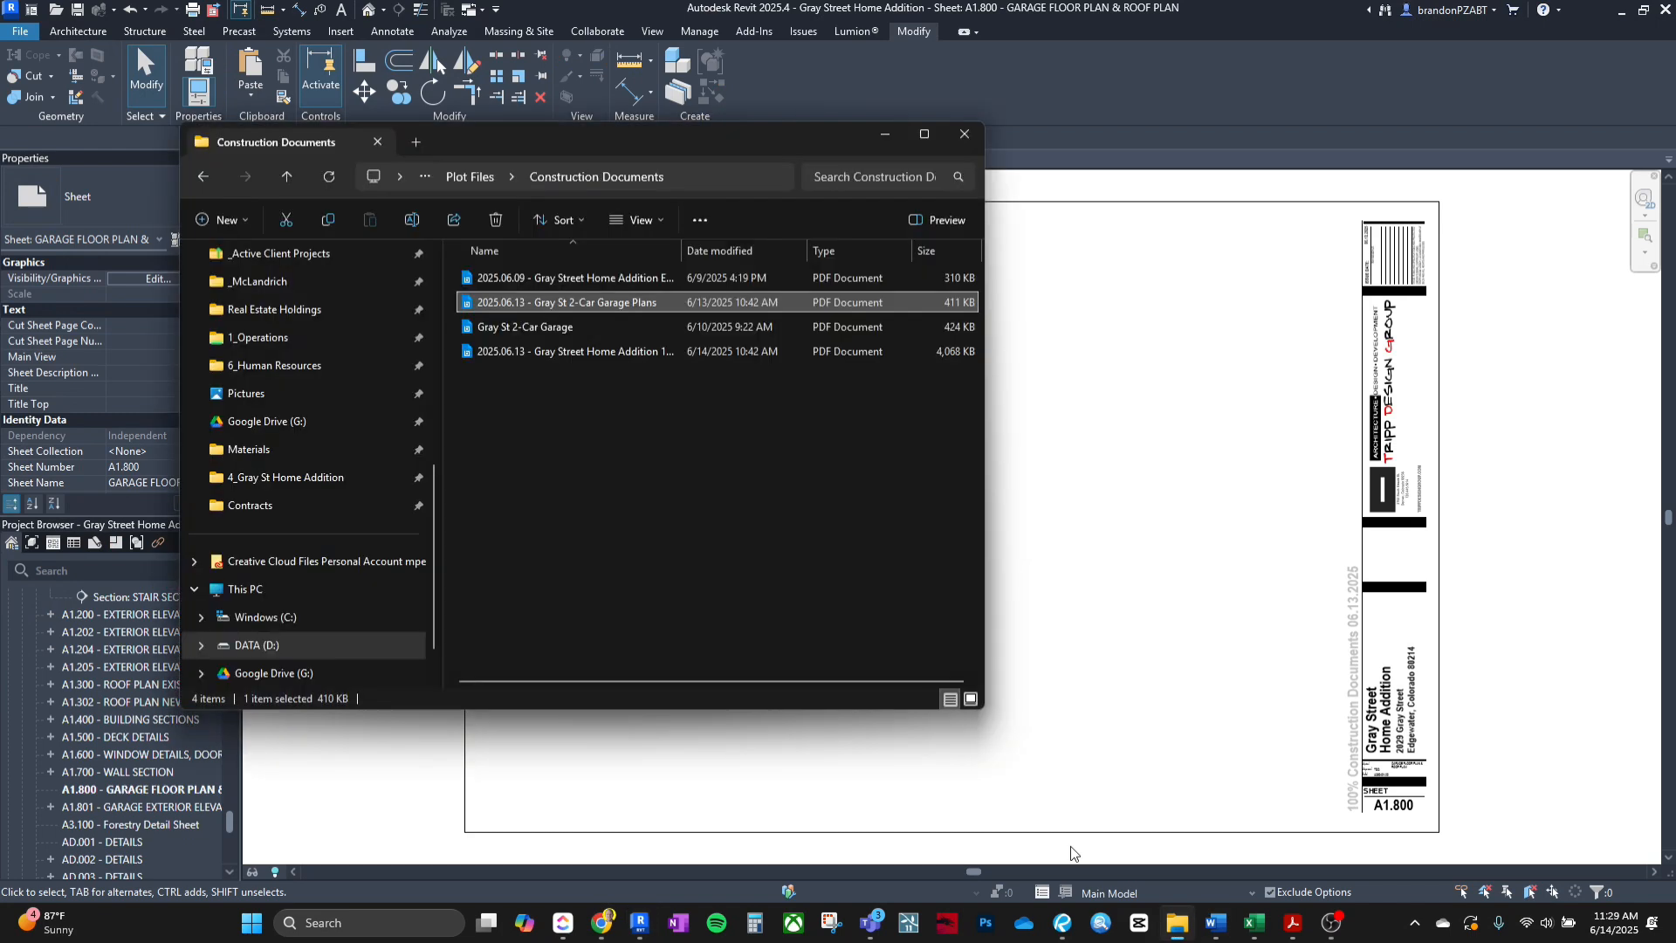
{"action": "left_click", "coordinate": [469, 177]}
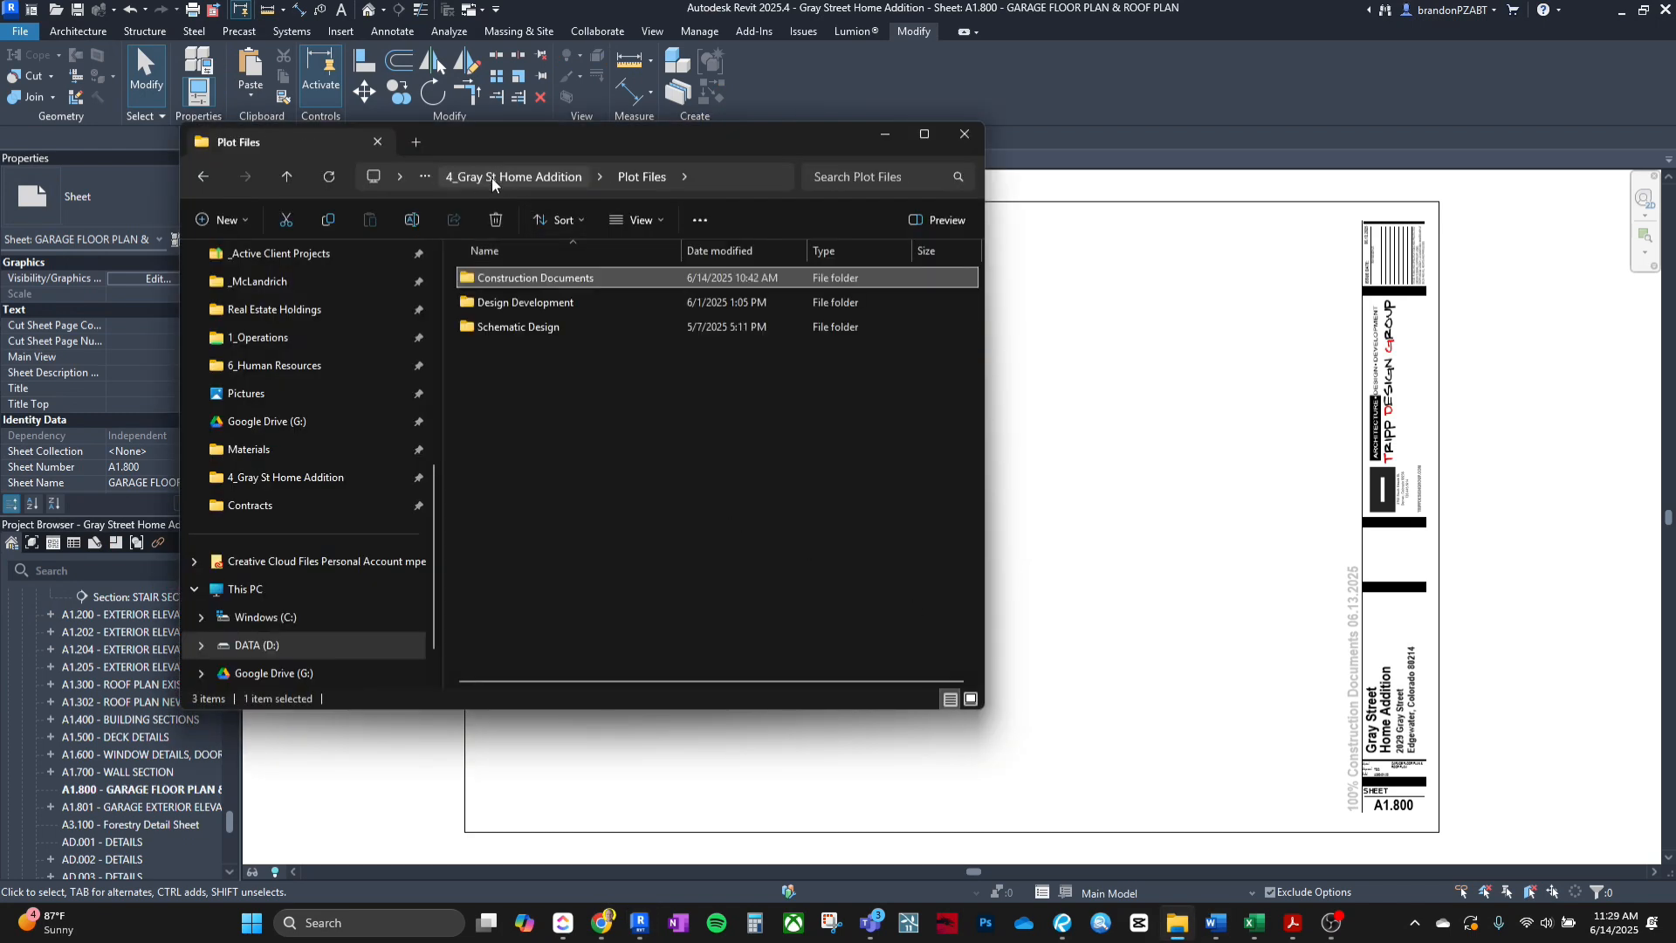
{"action": "left_click", "coordinate": [541, 177]}
{"action": "double_click", "coordinate": [523, 499]}
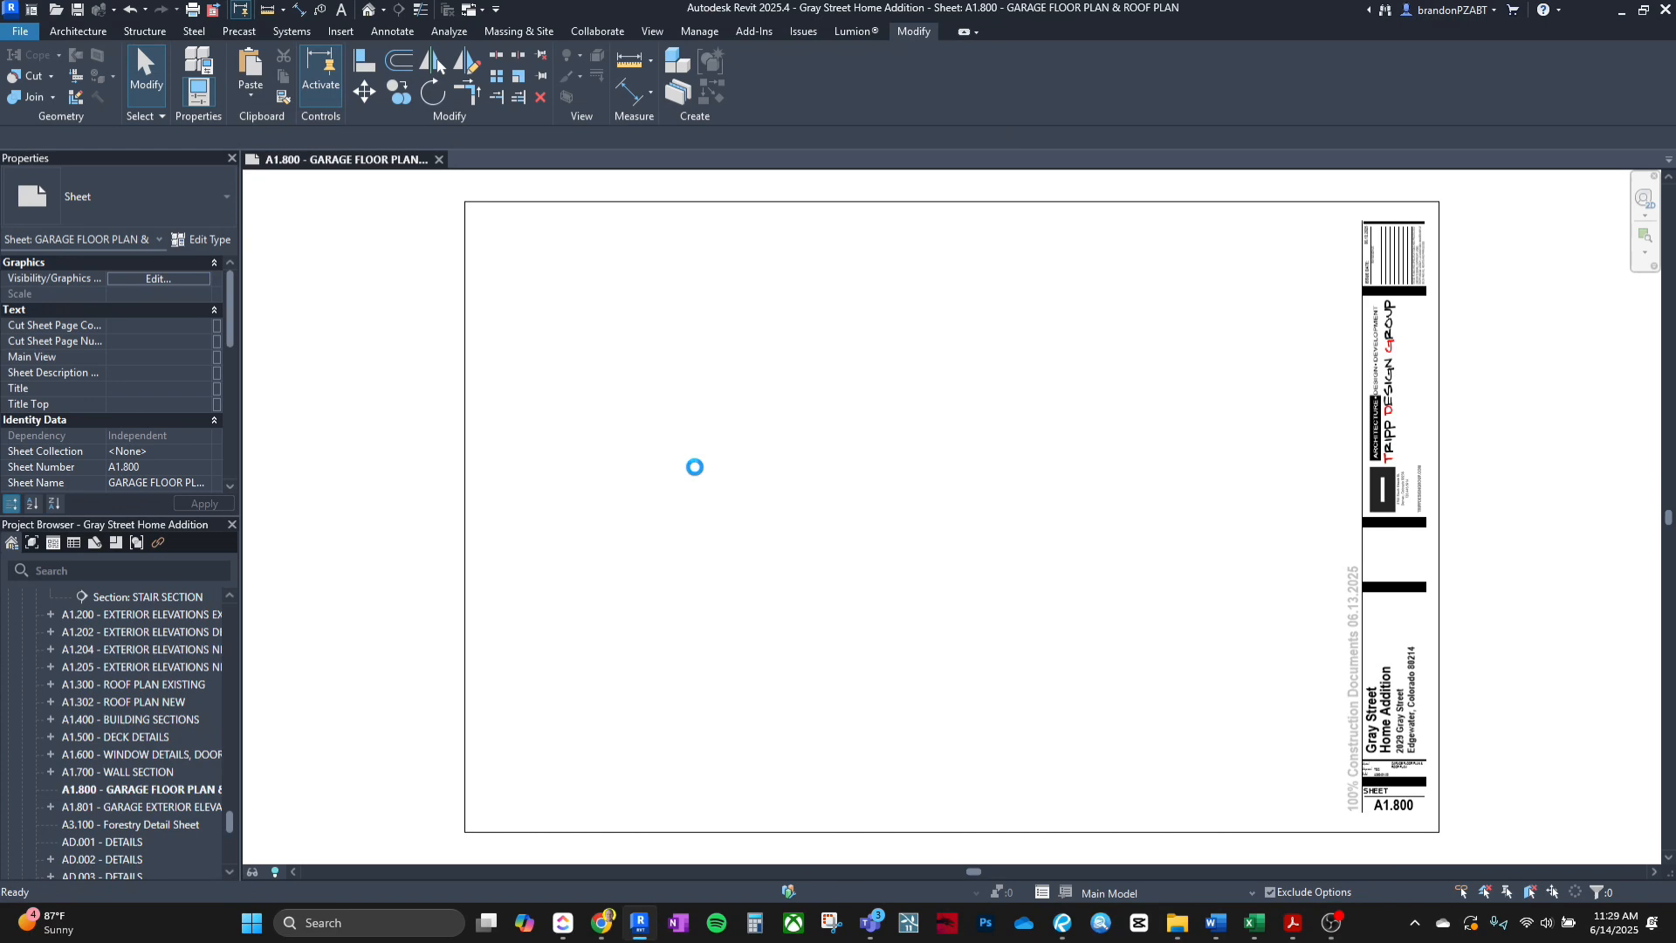
Switch to Bluebeam Revu and examine the wall section and sill details on sheet A1.801.
{"action": "left_click", "coordinate": [1061, 927]}
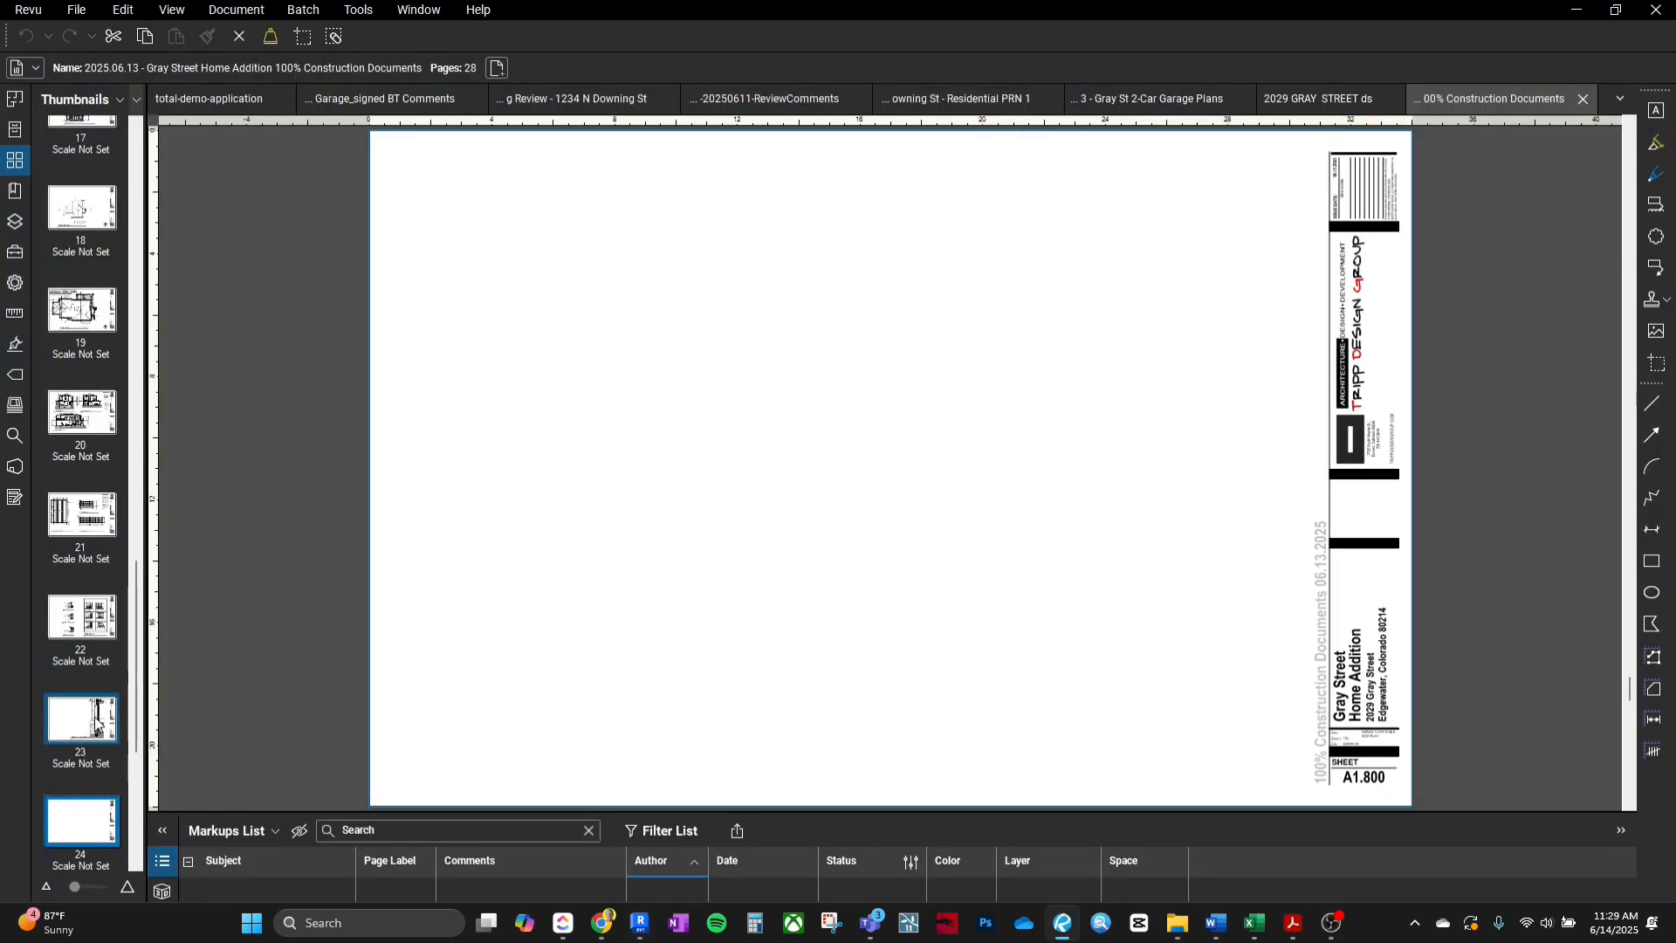
{"action": "scroll", "coordinate": [873, 768], "scroll_direction": "down", "scroll_amount": 1}
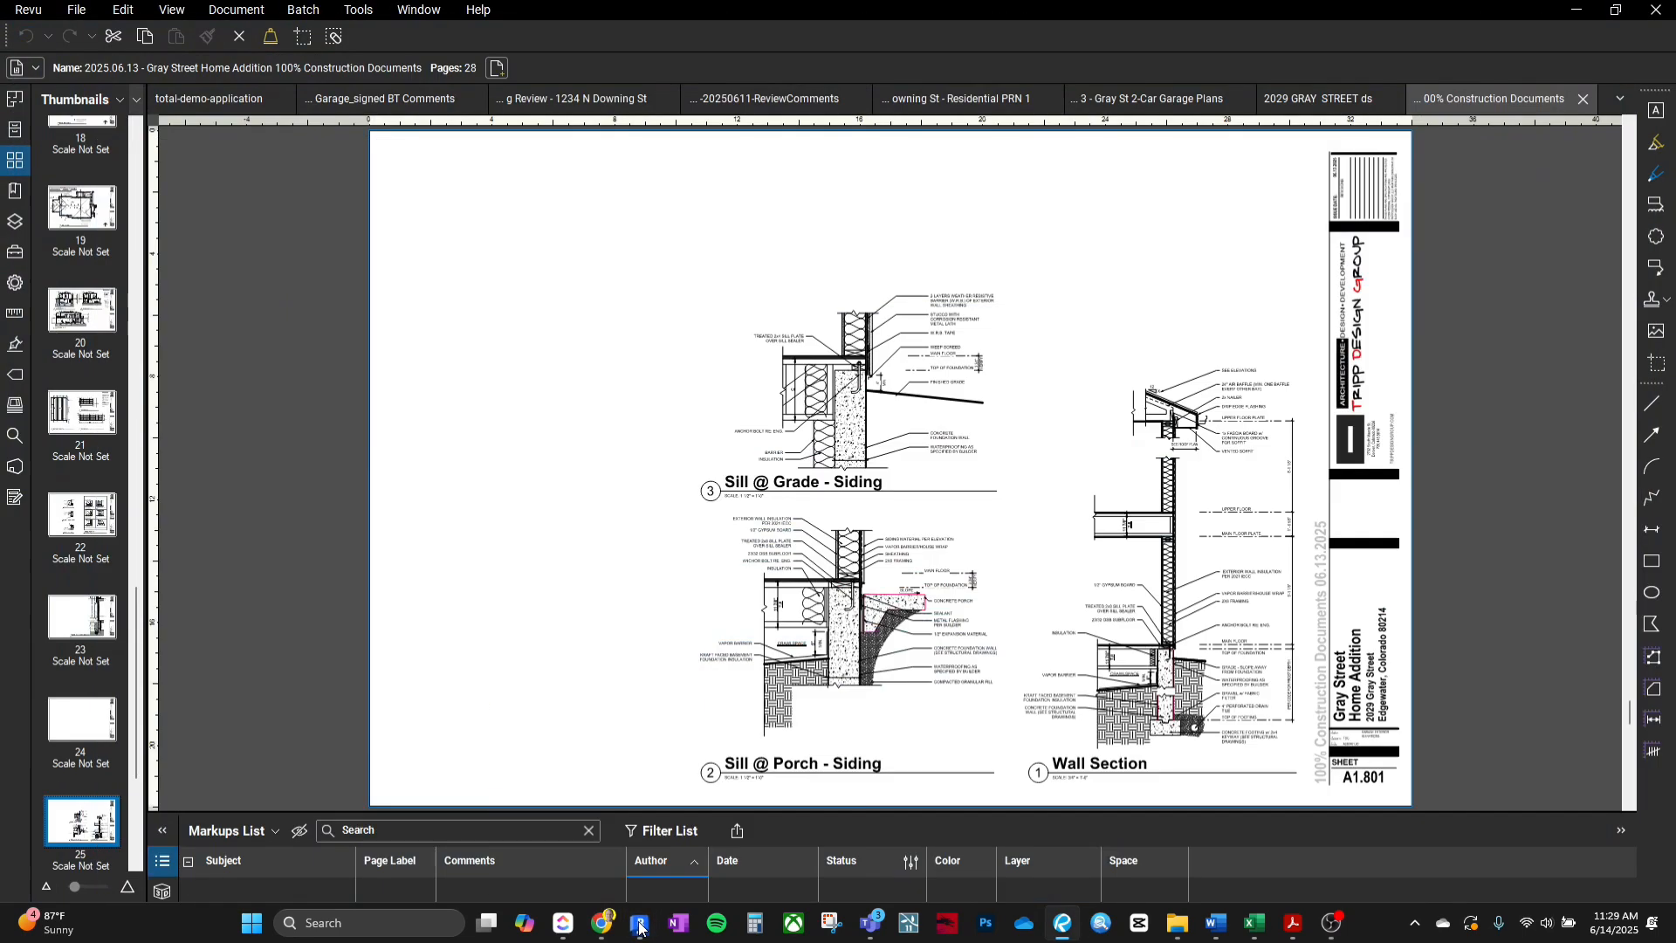
{"action": "left_click", "coordinate": [640, 925]}
{"action": "left_click", "coordinate": [640, 925]}
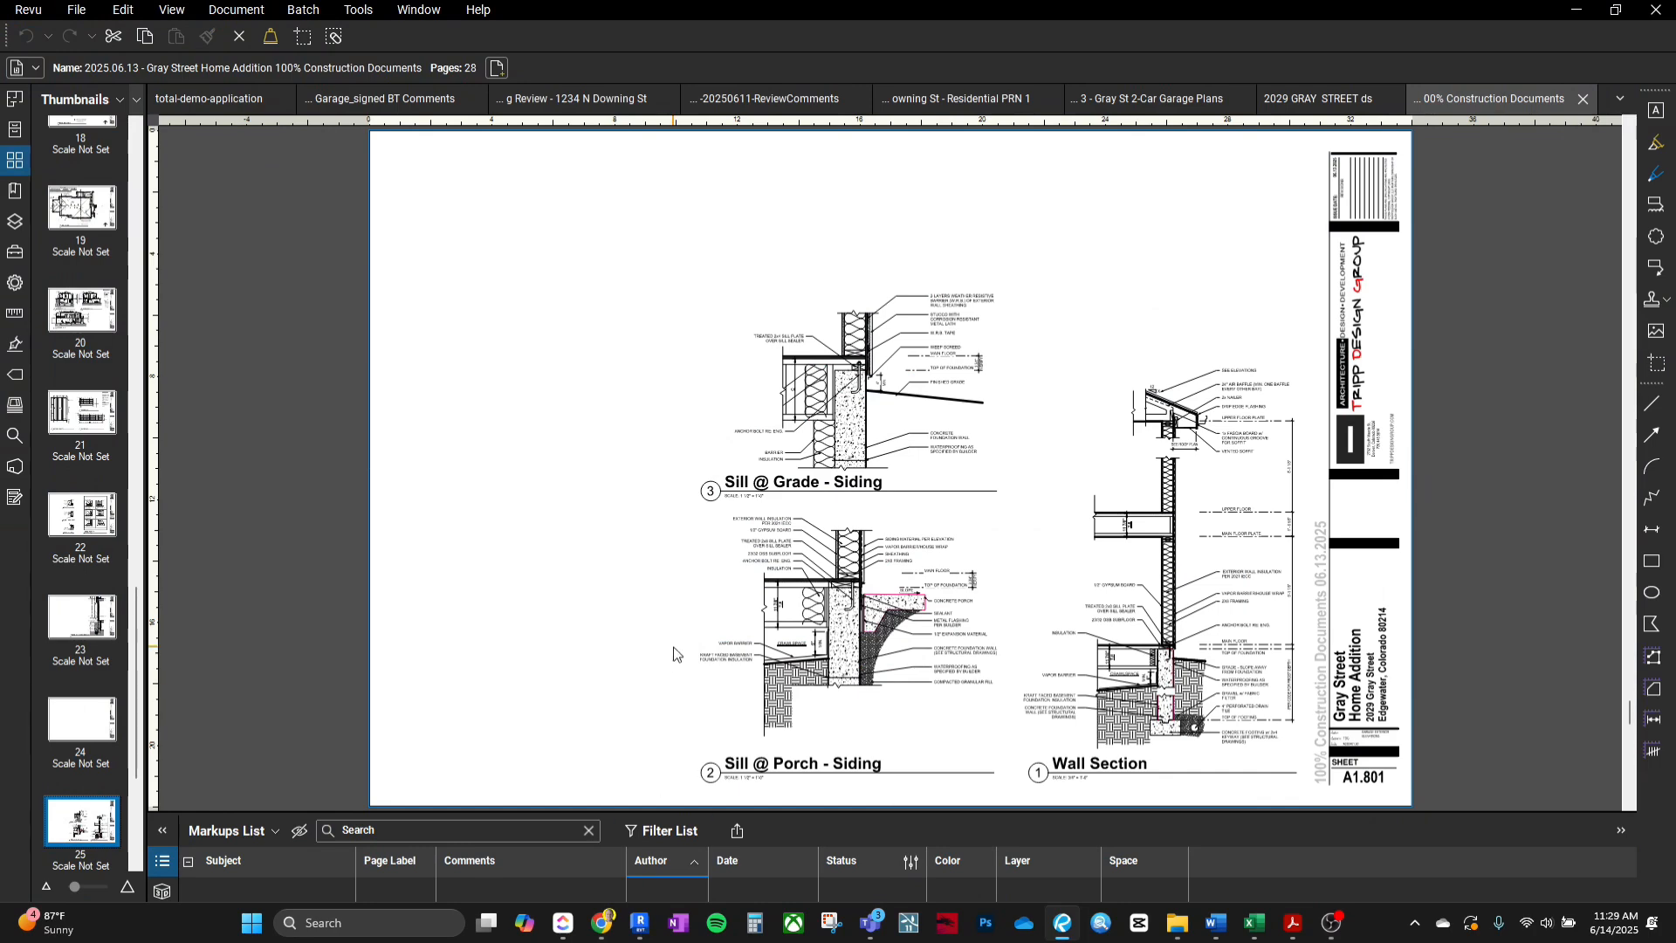
{"action": "scroll", "coordinate": [1122, 721], "scroll_direction": "up", "scroll_amount": 3}
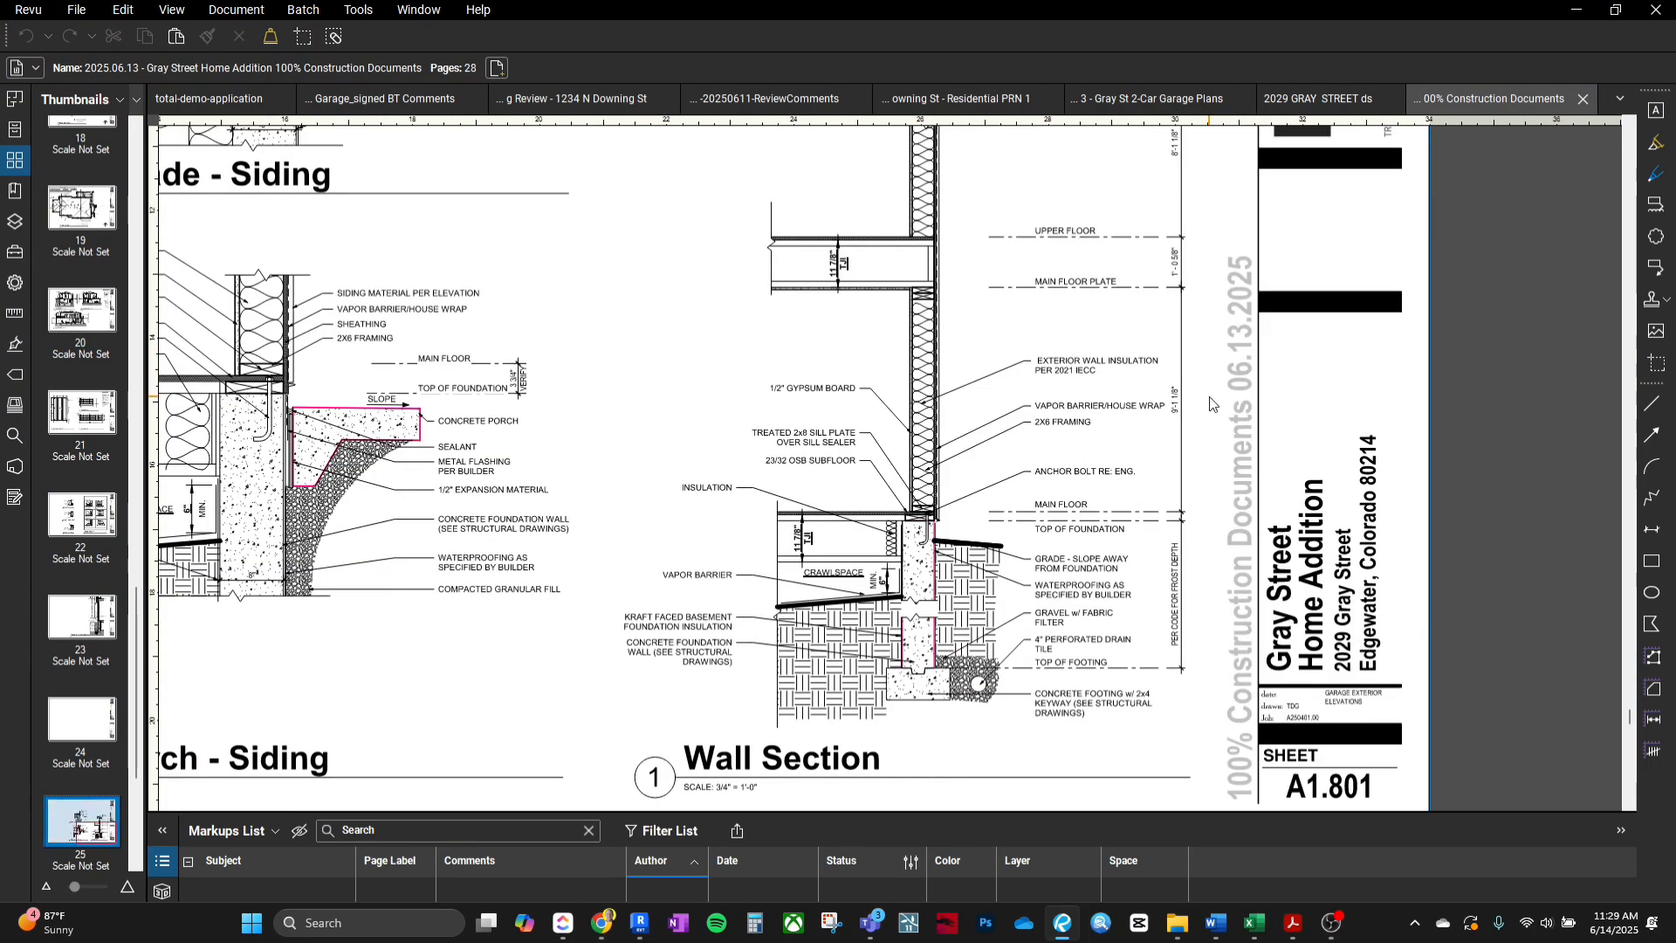
{"action": "left_click", "coordinate": [1079, 930]}
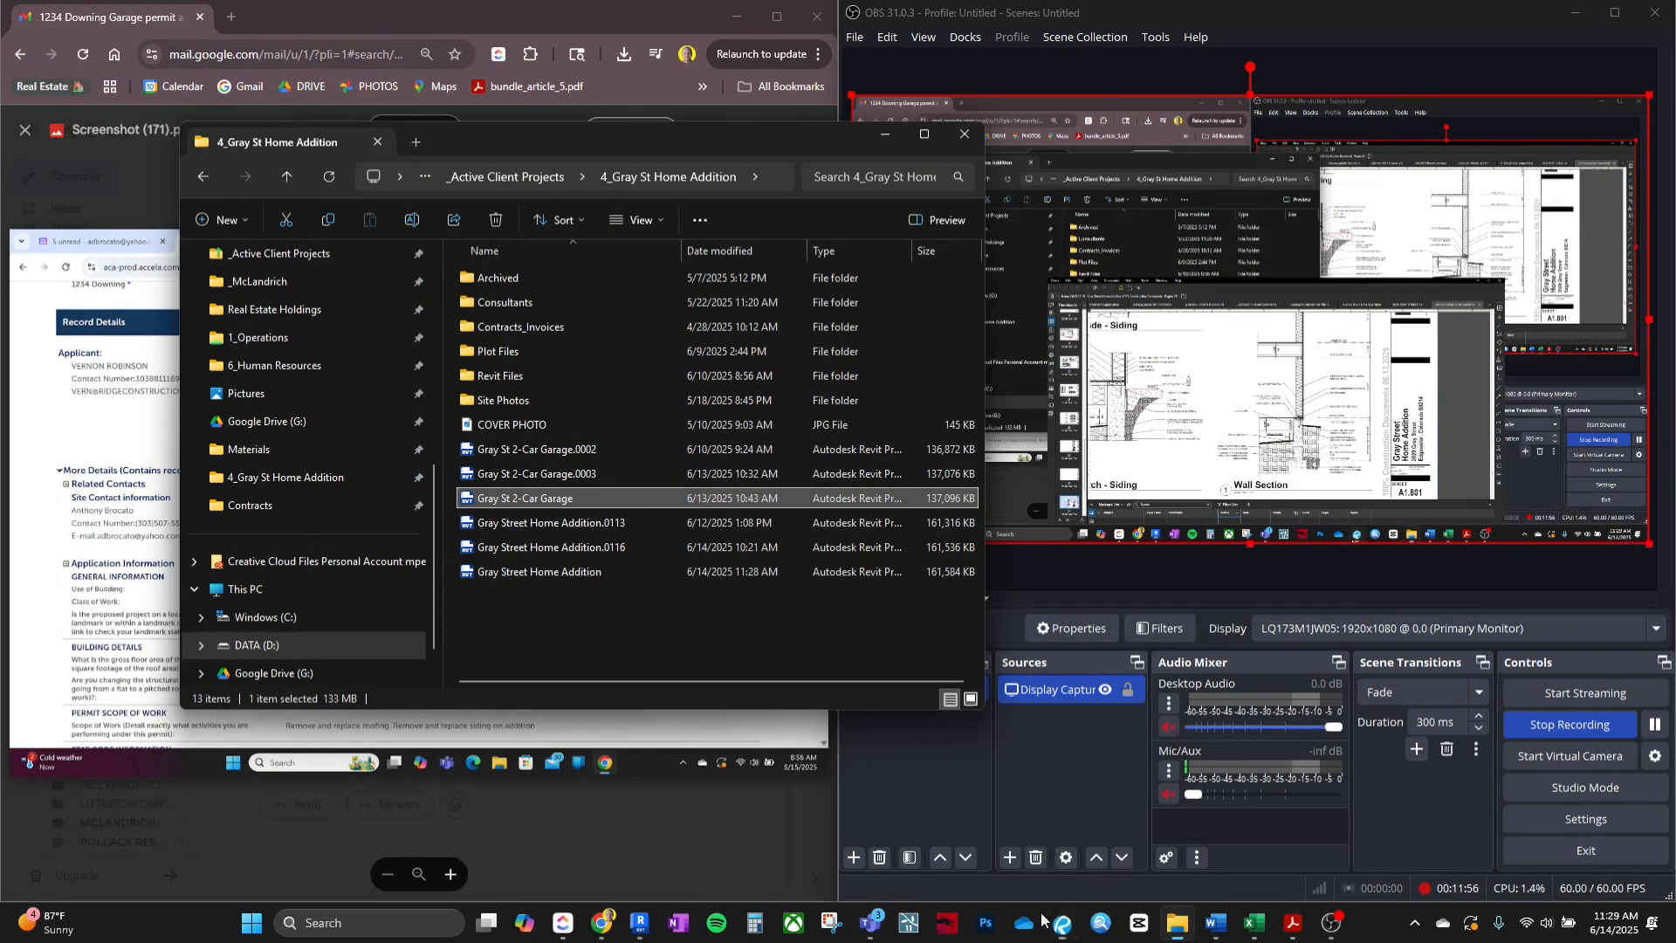
{"action": "left_click", "coordinate": [1062, 925]}
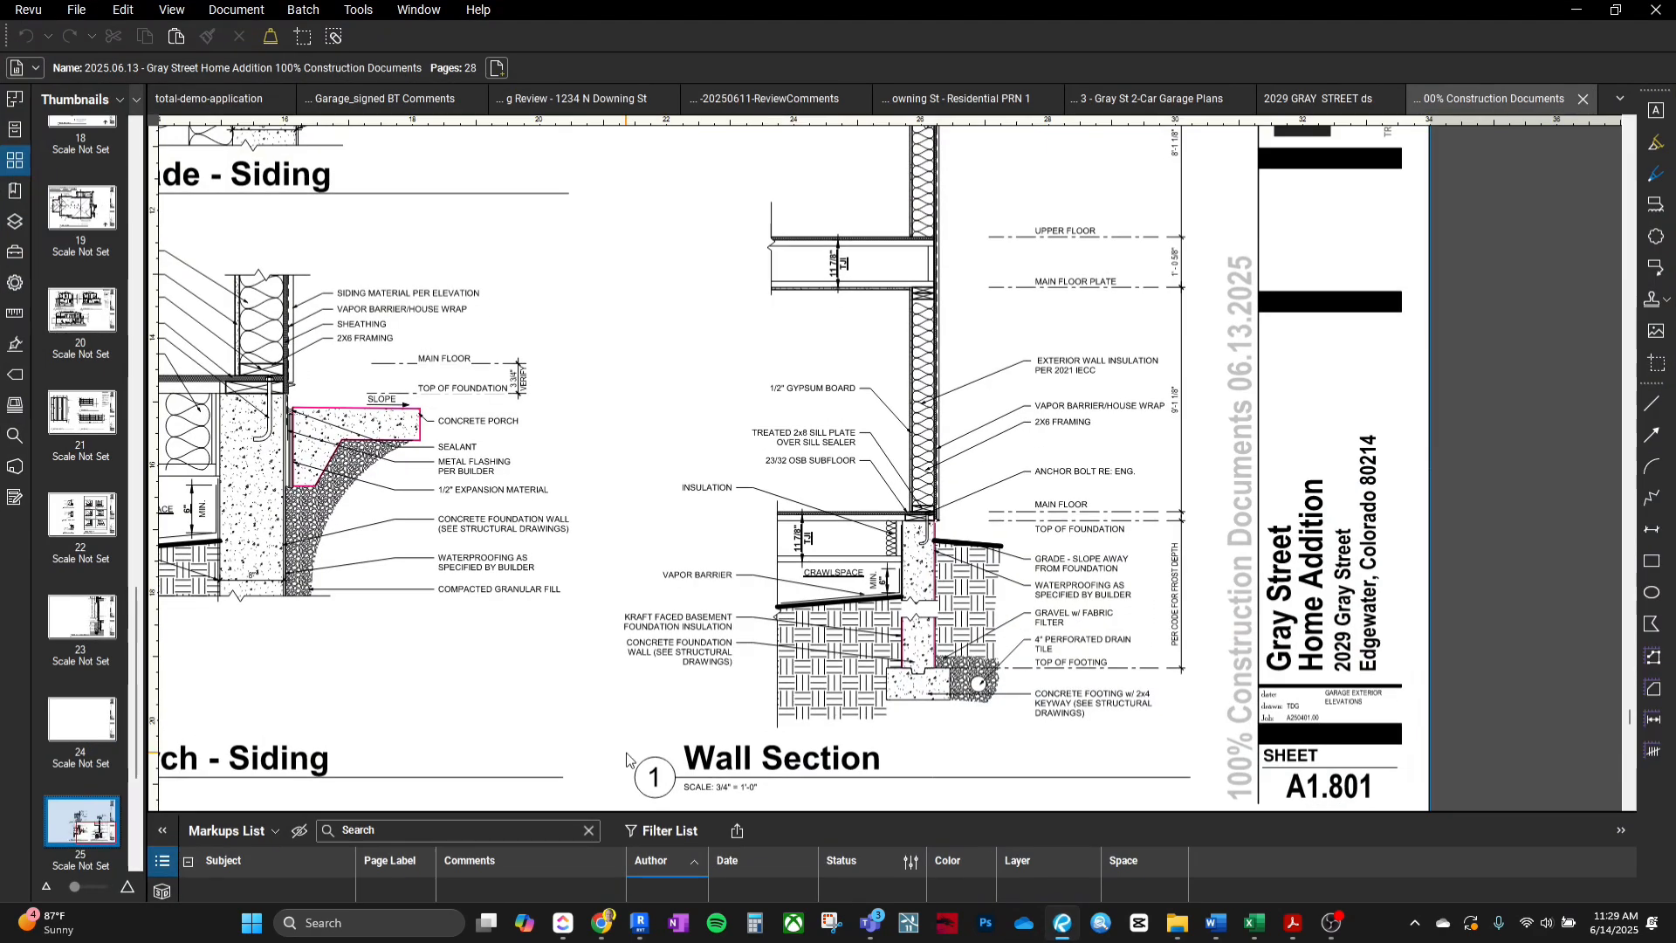
Switch to Revit, widen the project browser and open sheet A1.800 - GARAGE FLOOR PLAN & ROOF PLAN in the garage project.
{"action": "left_click", "coordinate": [639, 919]}
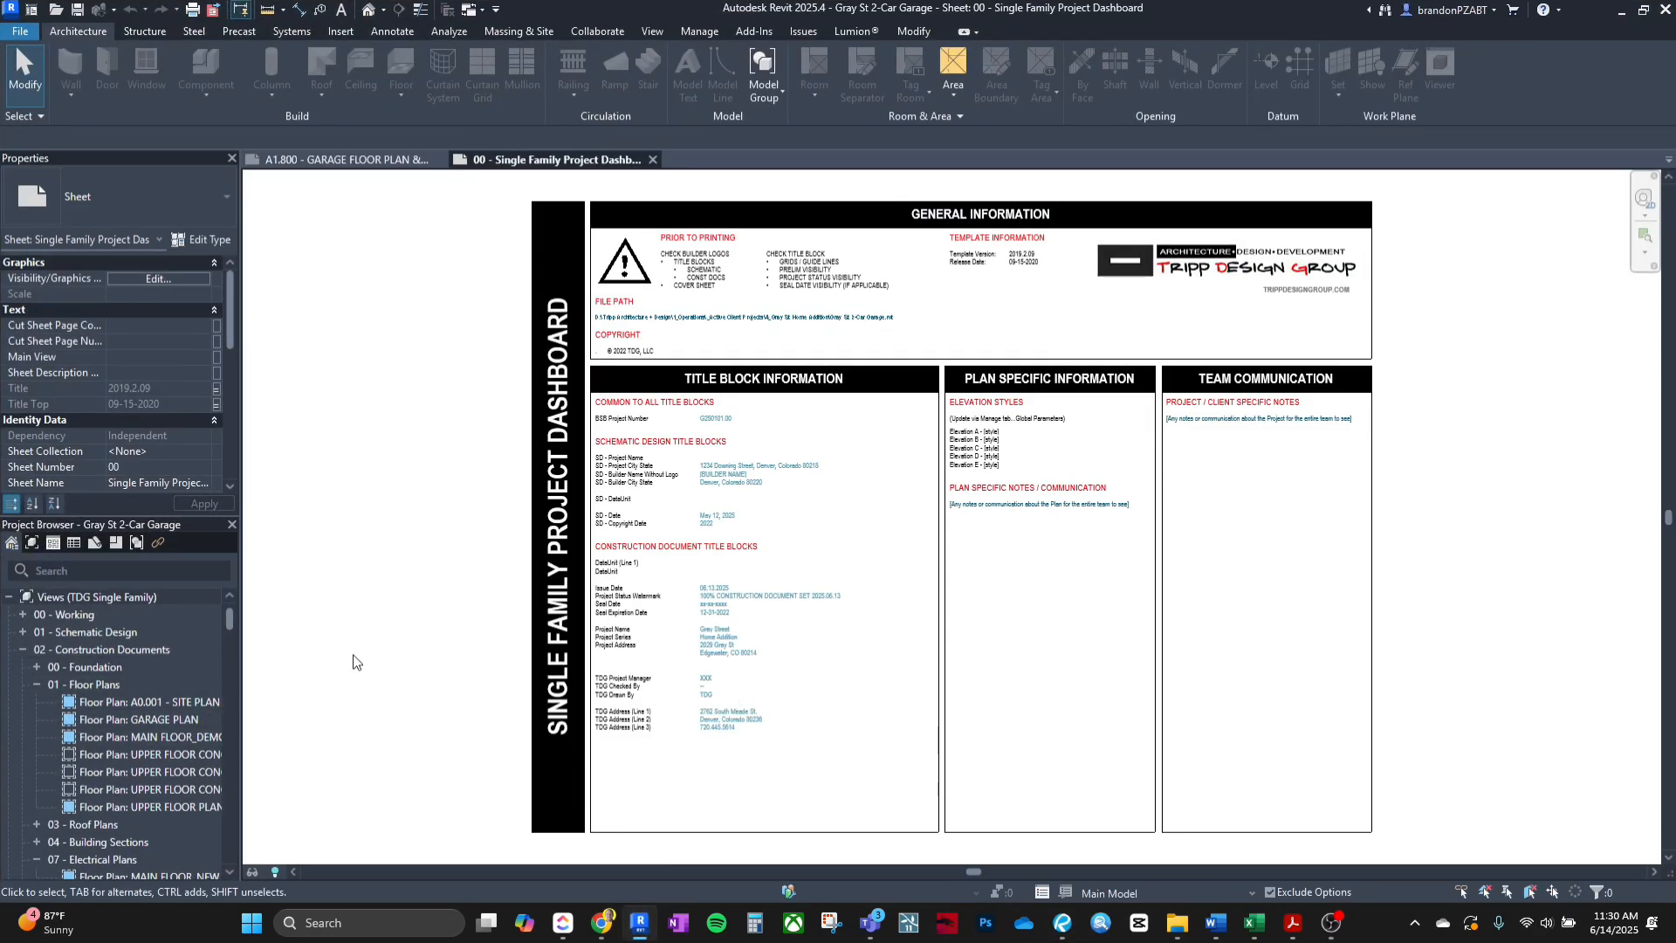
{"action": "left_click_drag", "start_coordinate": [238, 670], "coordinate": [285, 725]}
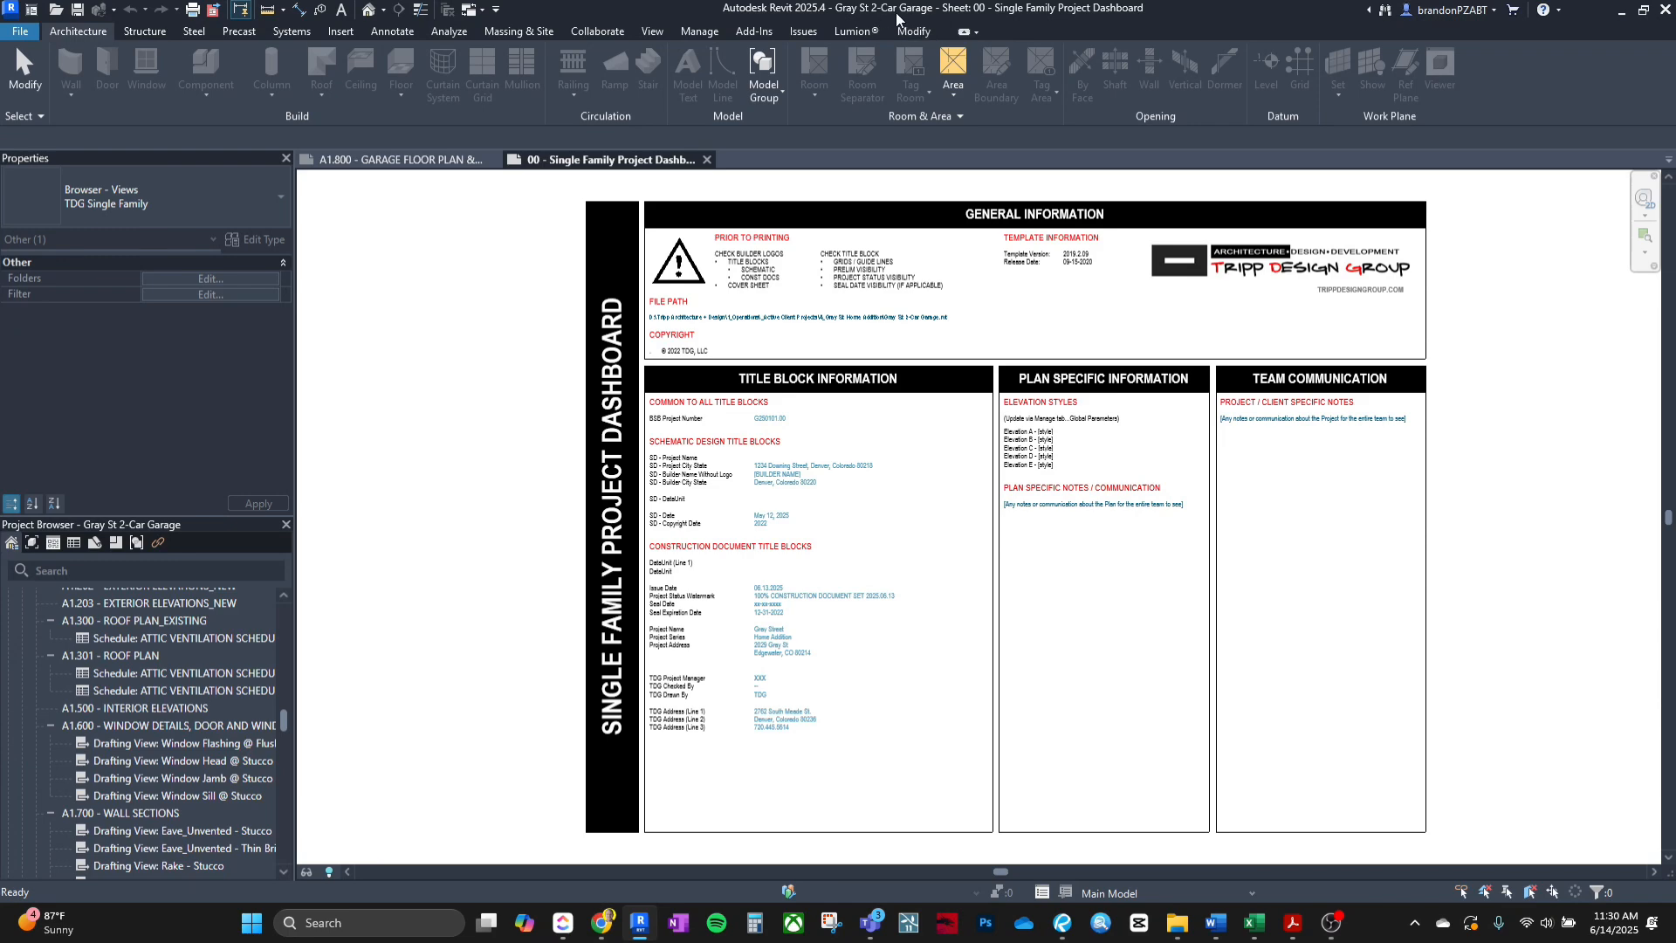
{"action": "scroll", "coordinate": [124, 730], "scroll_direction": "down", "scroll_amount": 4}
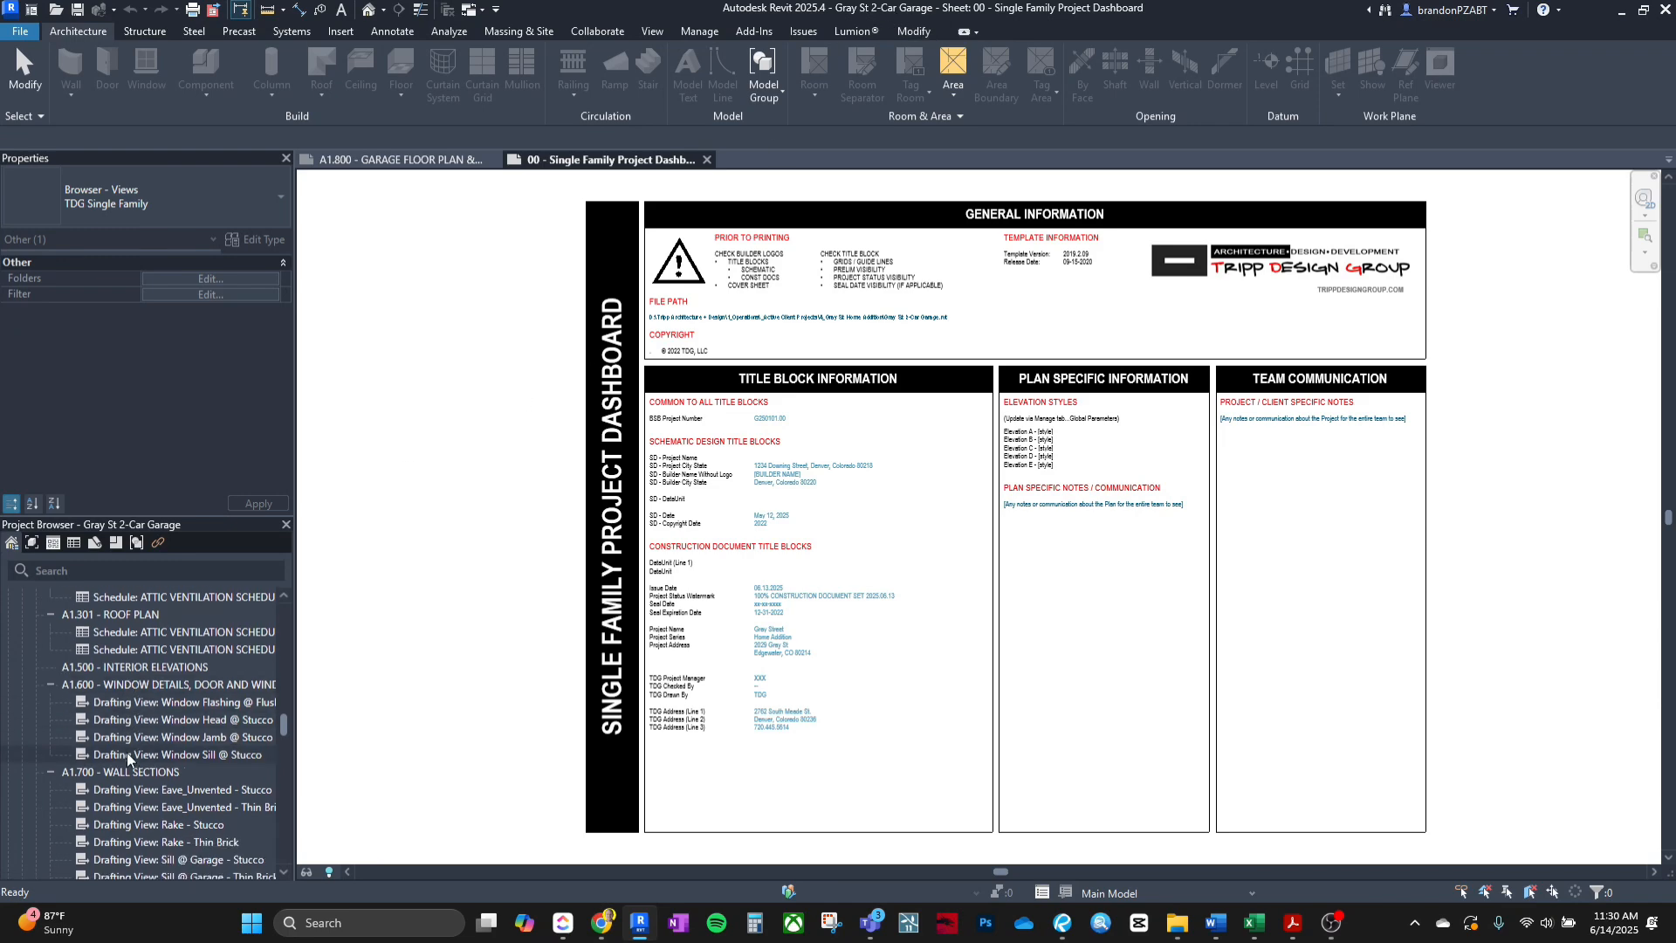
{"action": "double_click", "coordinate": [136, 777]}
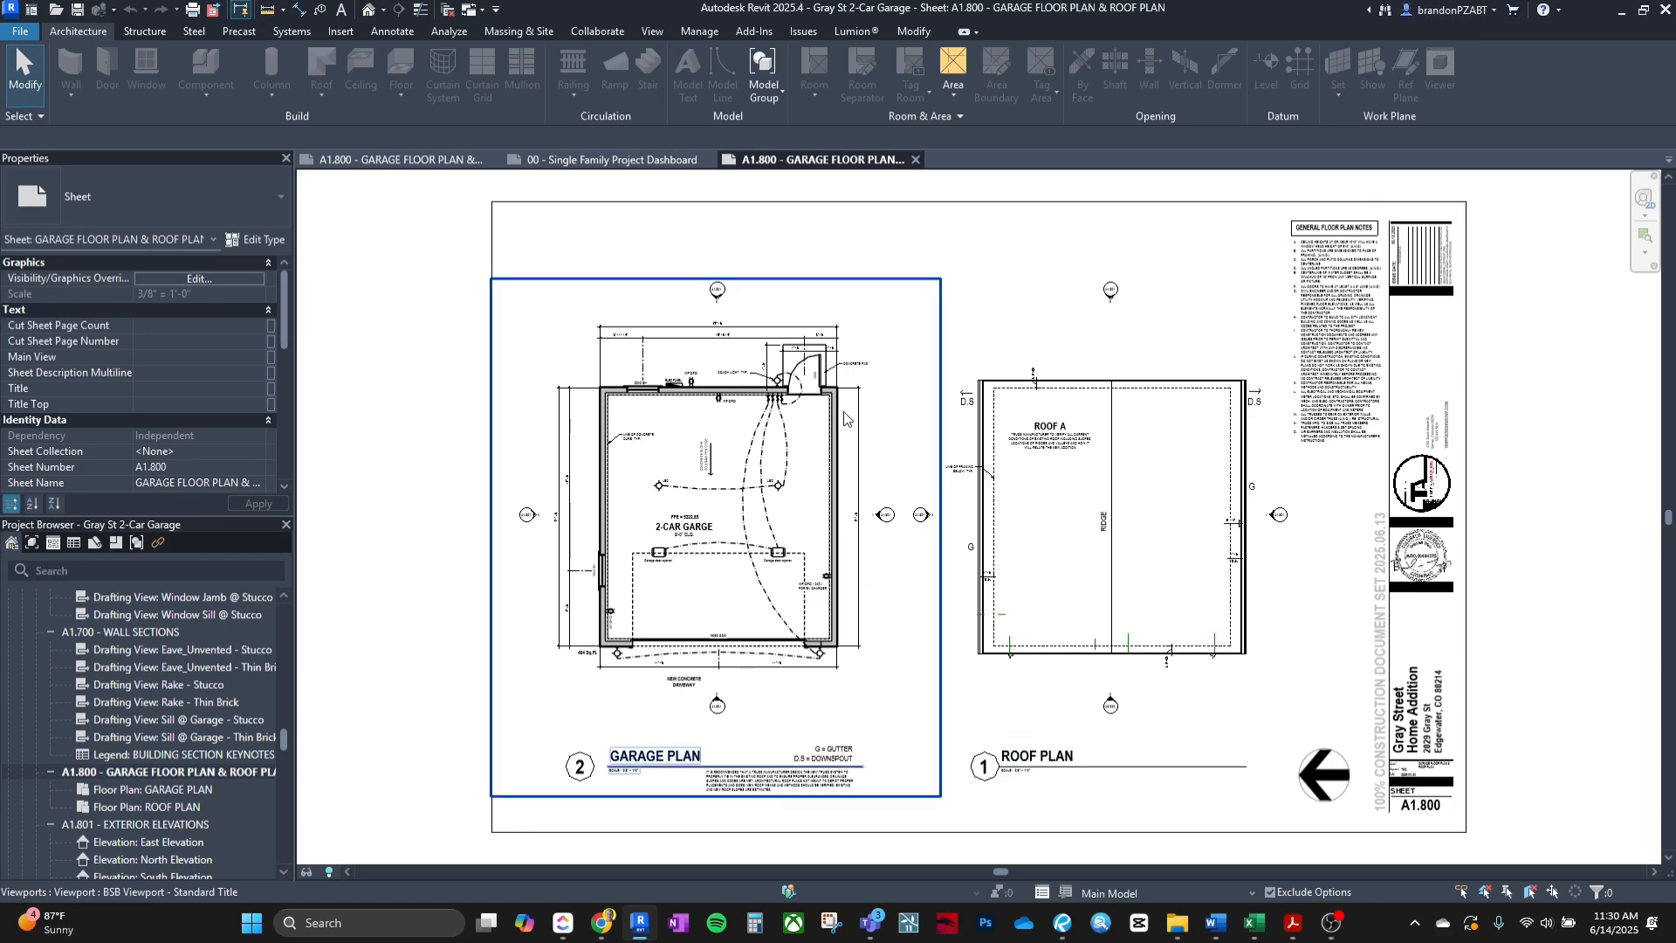
Check the garage plan viewport's settings, then activate the roof plan viewport, turn on its annotation crop and deactivate it.
{"action": "left_click", "coordinate": [699, 534]}
{"action": "double_click", "coordinate": [698, 534]}
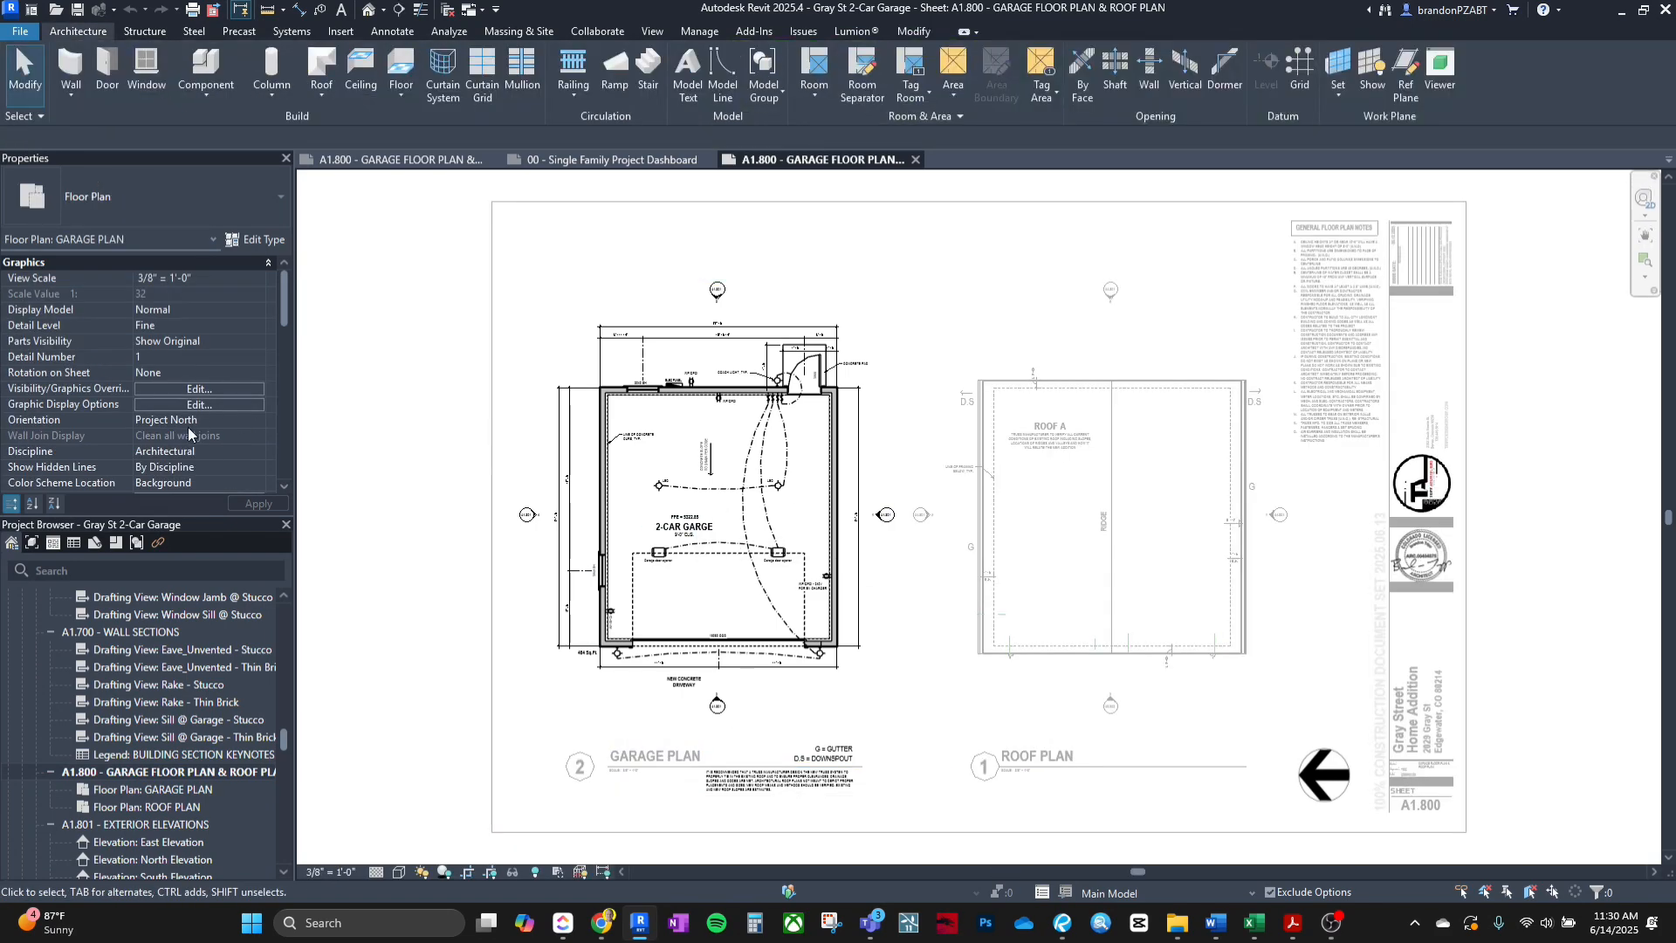
{"action": "double_click", "coordinate": [1148, 526]}
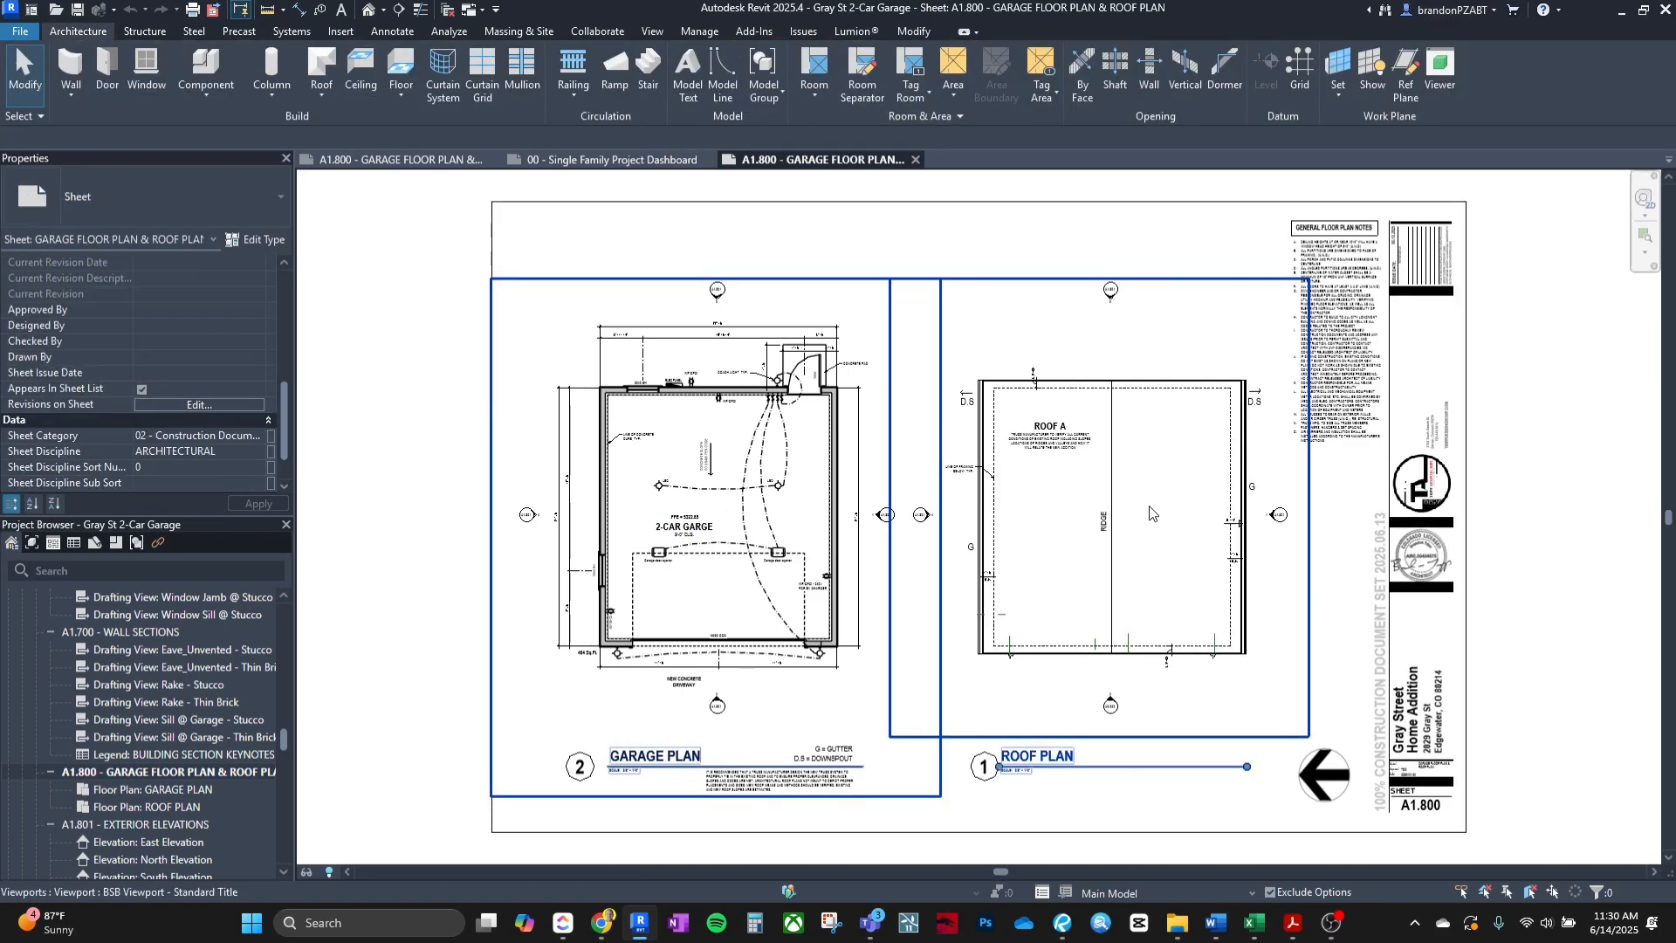
{"action": "double_click", "coordinate": [1148, 527]}
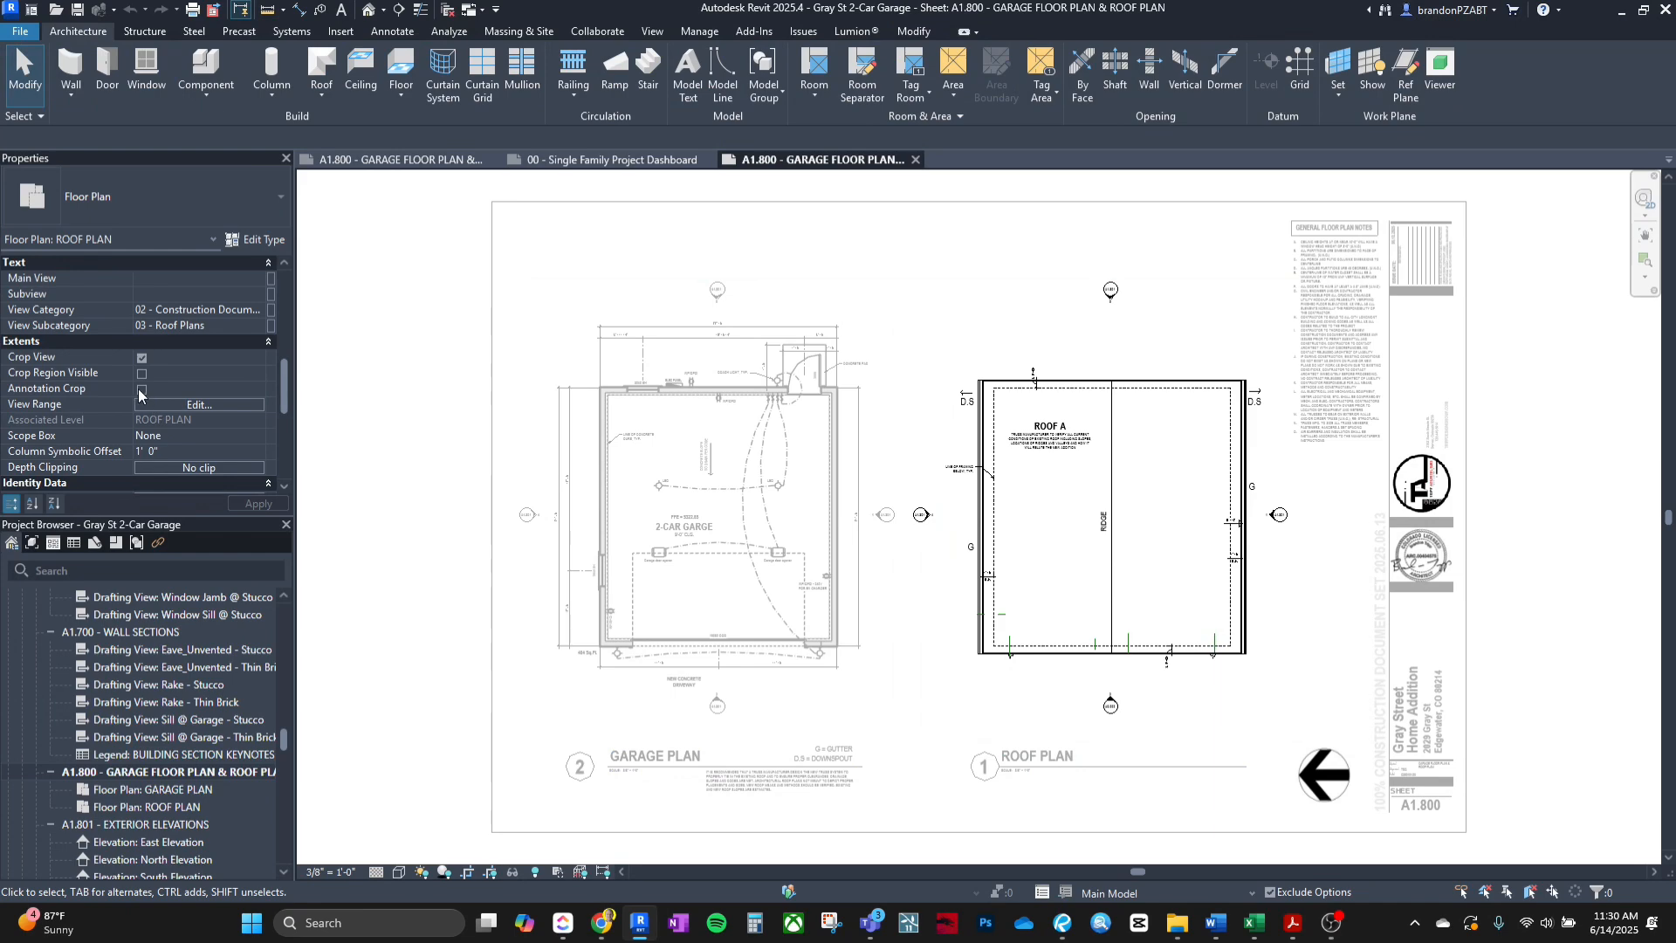
{"action": "left_click", "coordinate": [141, 390]}
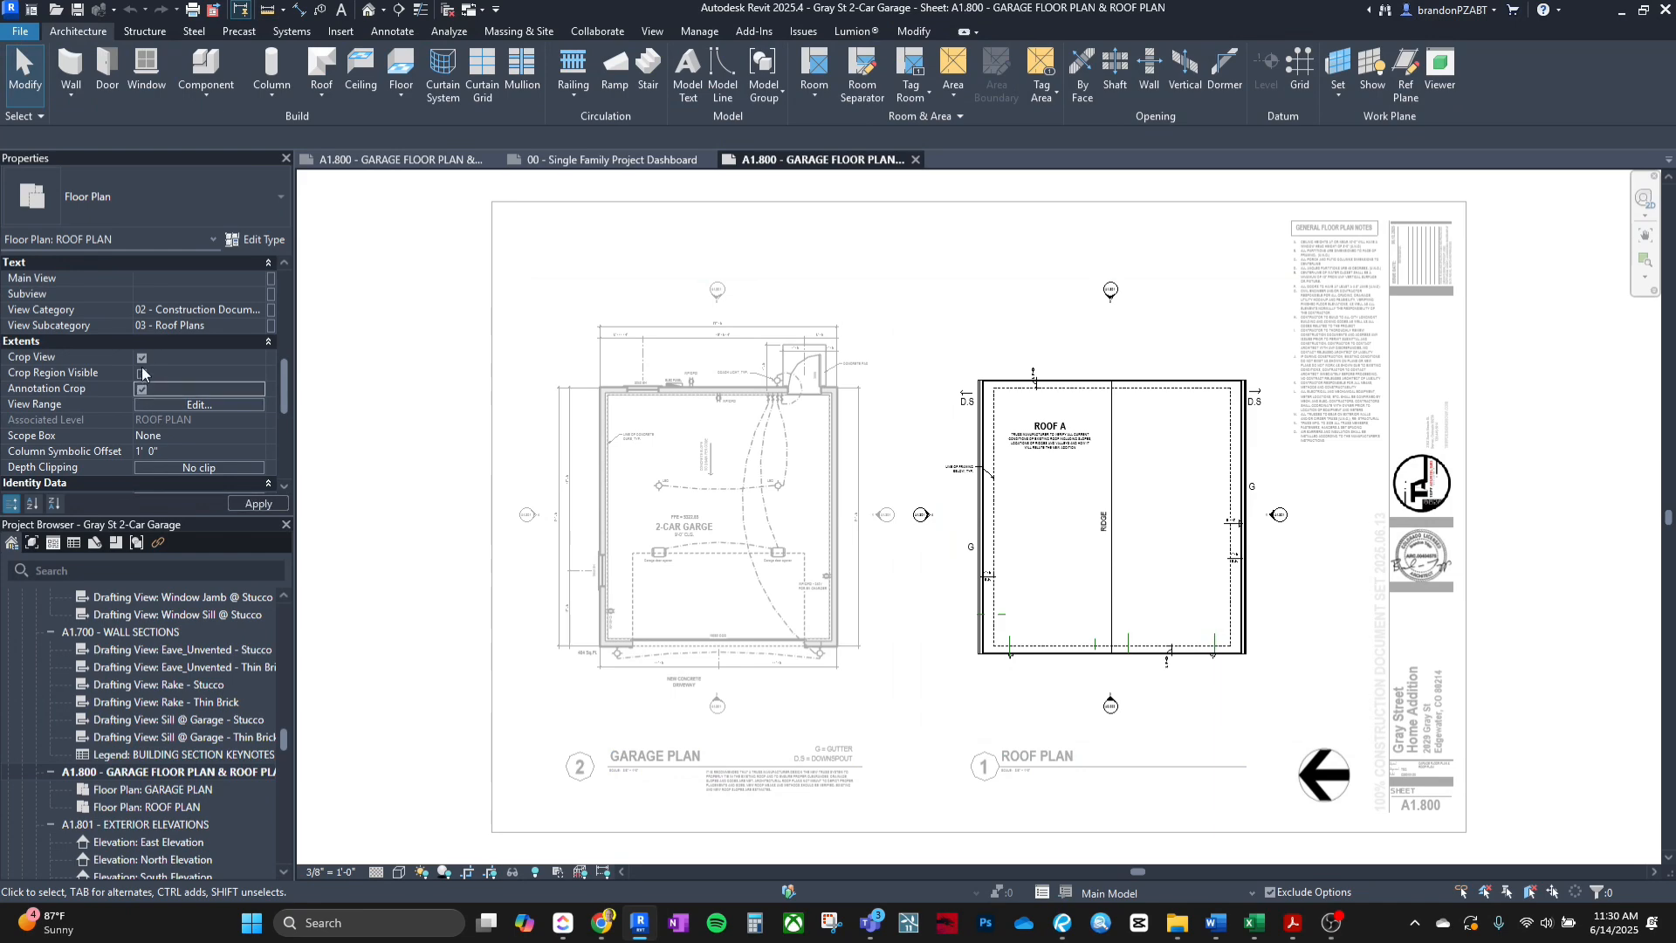
{"action": "double_click", "coordinate": [1571, 582]}
Inspect the title block on garage sheet A1.800.
{"action": "left_click", "coordinate": [1397, 622]}
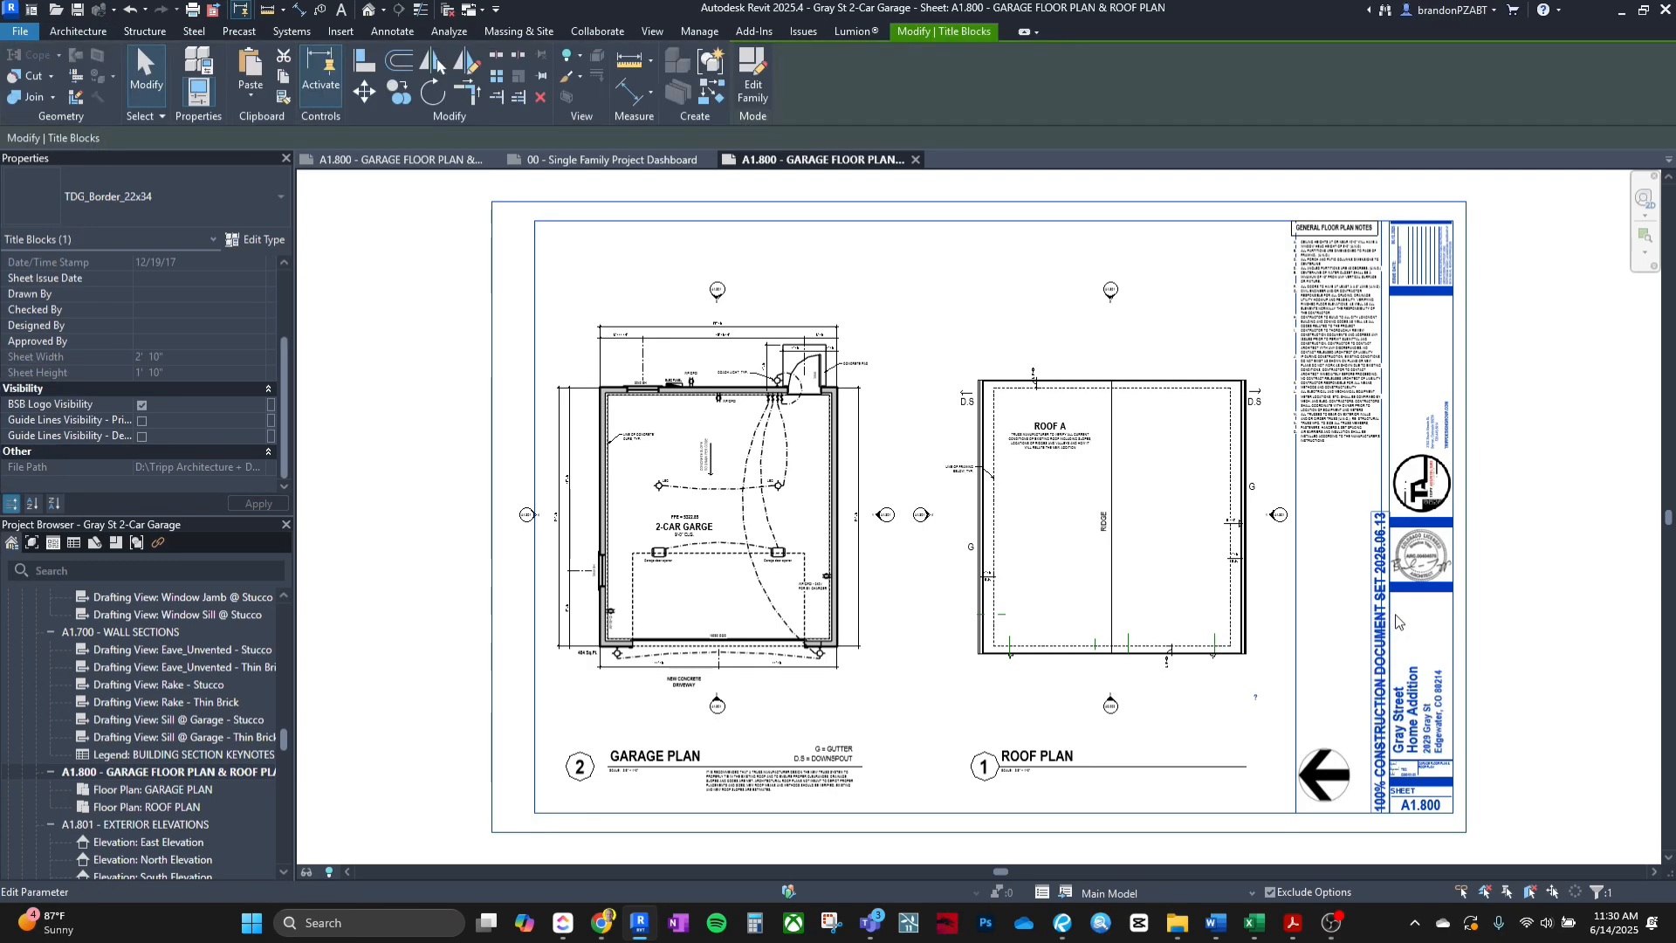
{"action": "left_click", "coordinate": [1551, 469]}
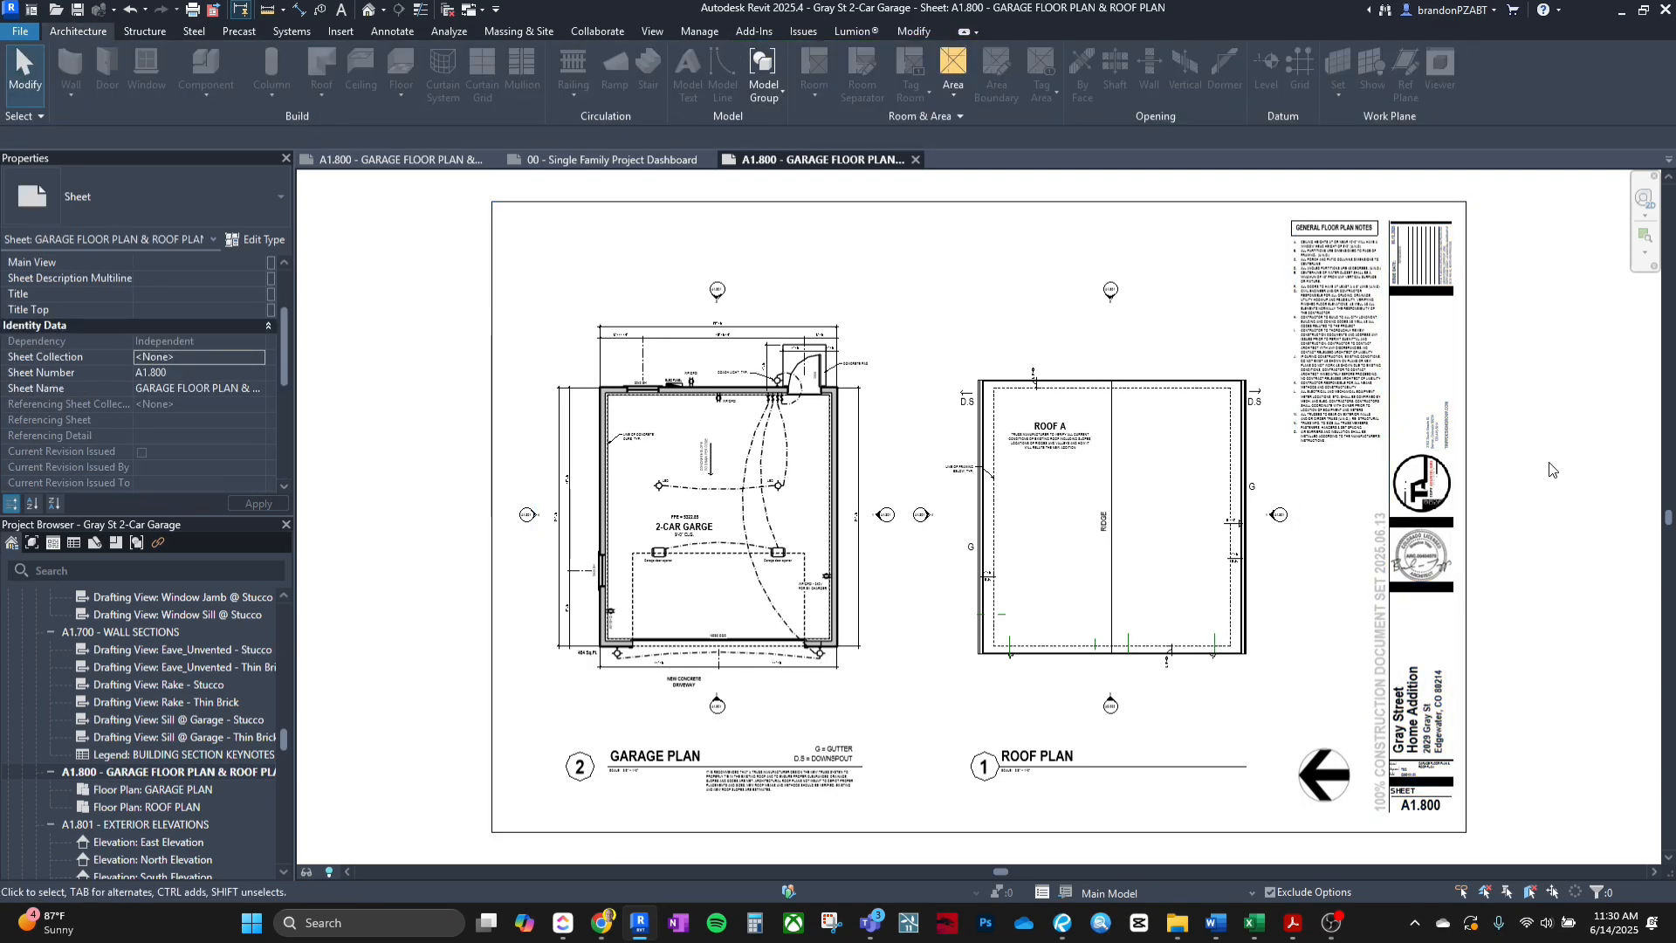
{"action": "scroll", "coordinate": [1423, 759], "scroll_direction": "up", "scroll_amount": 1}
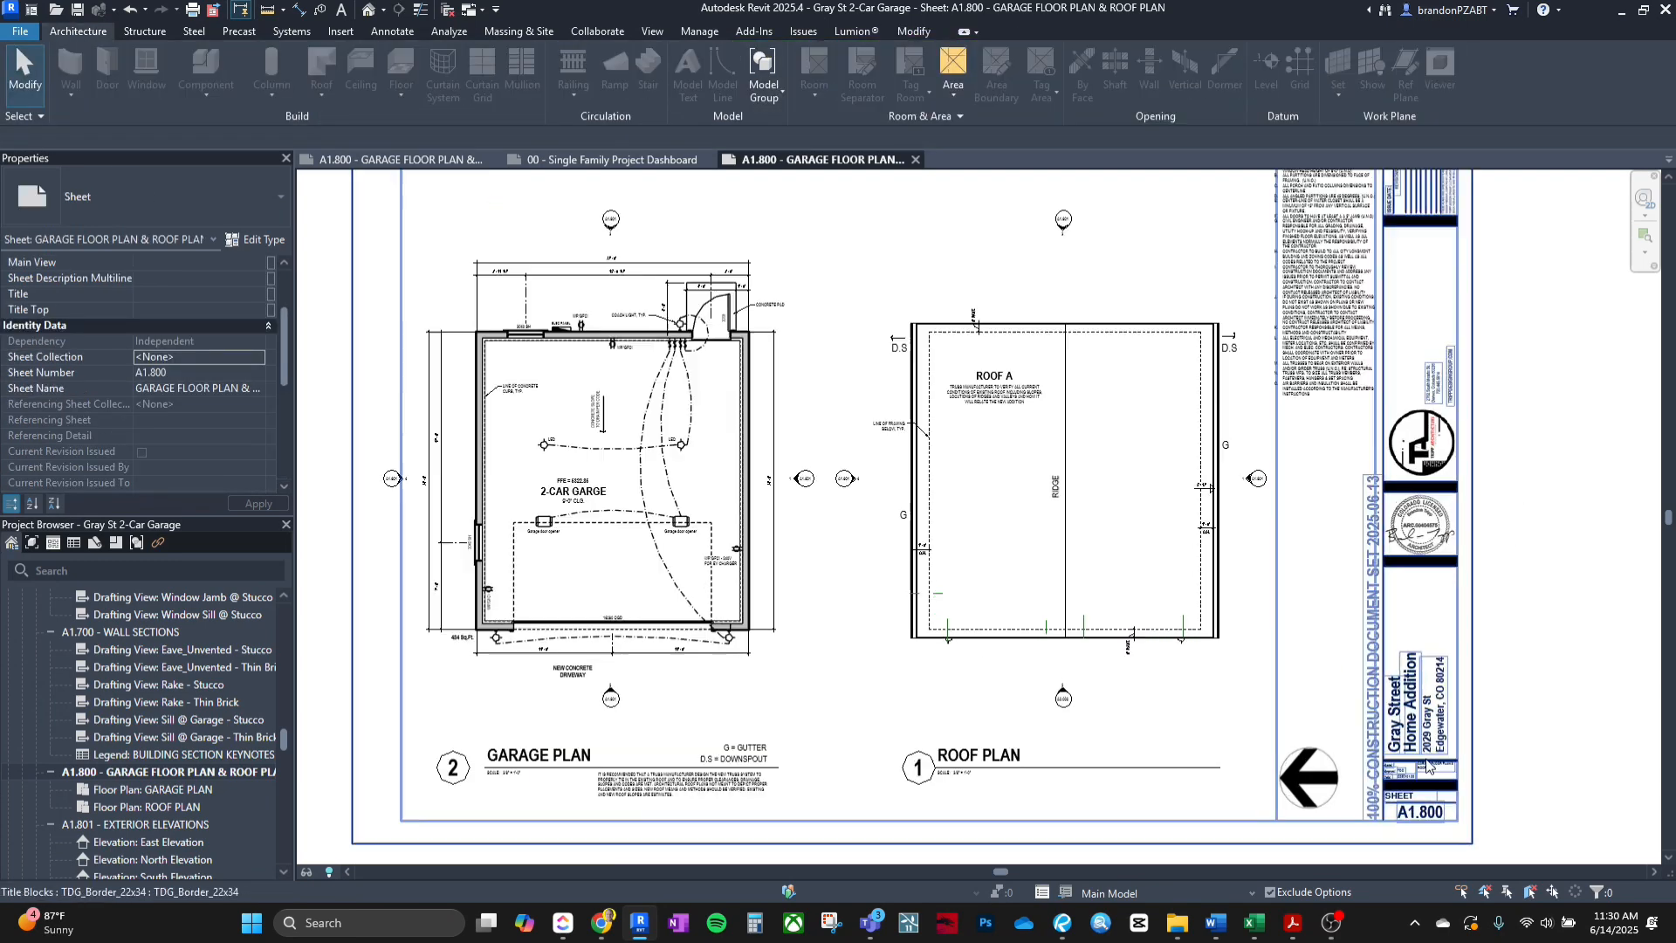
Switch to Bluebeam Revu and open page 1 of the 2025.06.13 - Gray St 2-Car Garage Plans PDF.
{"action": "left_click", "coordinate": [1063, 925]}
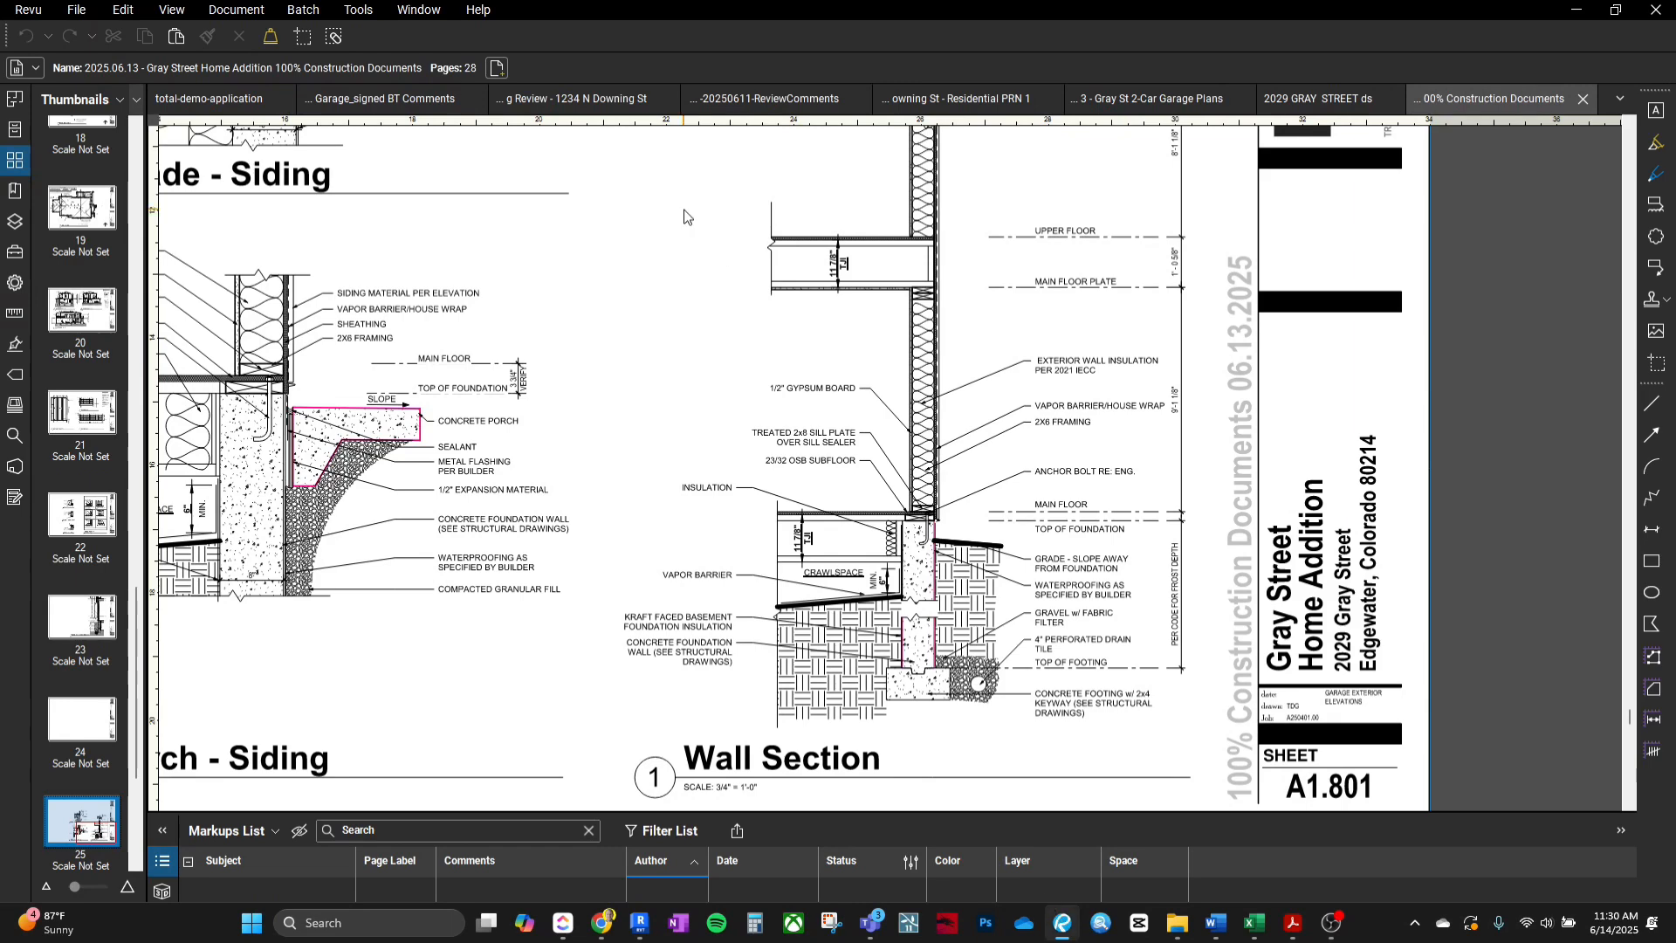
{"action": "left_click", "coordinate": [1180, 100]}
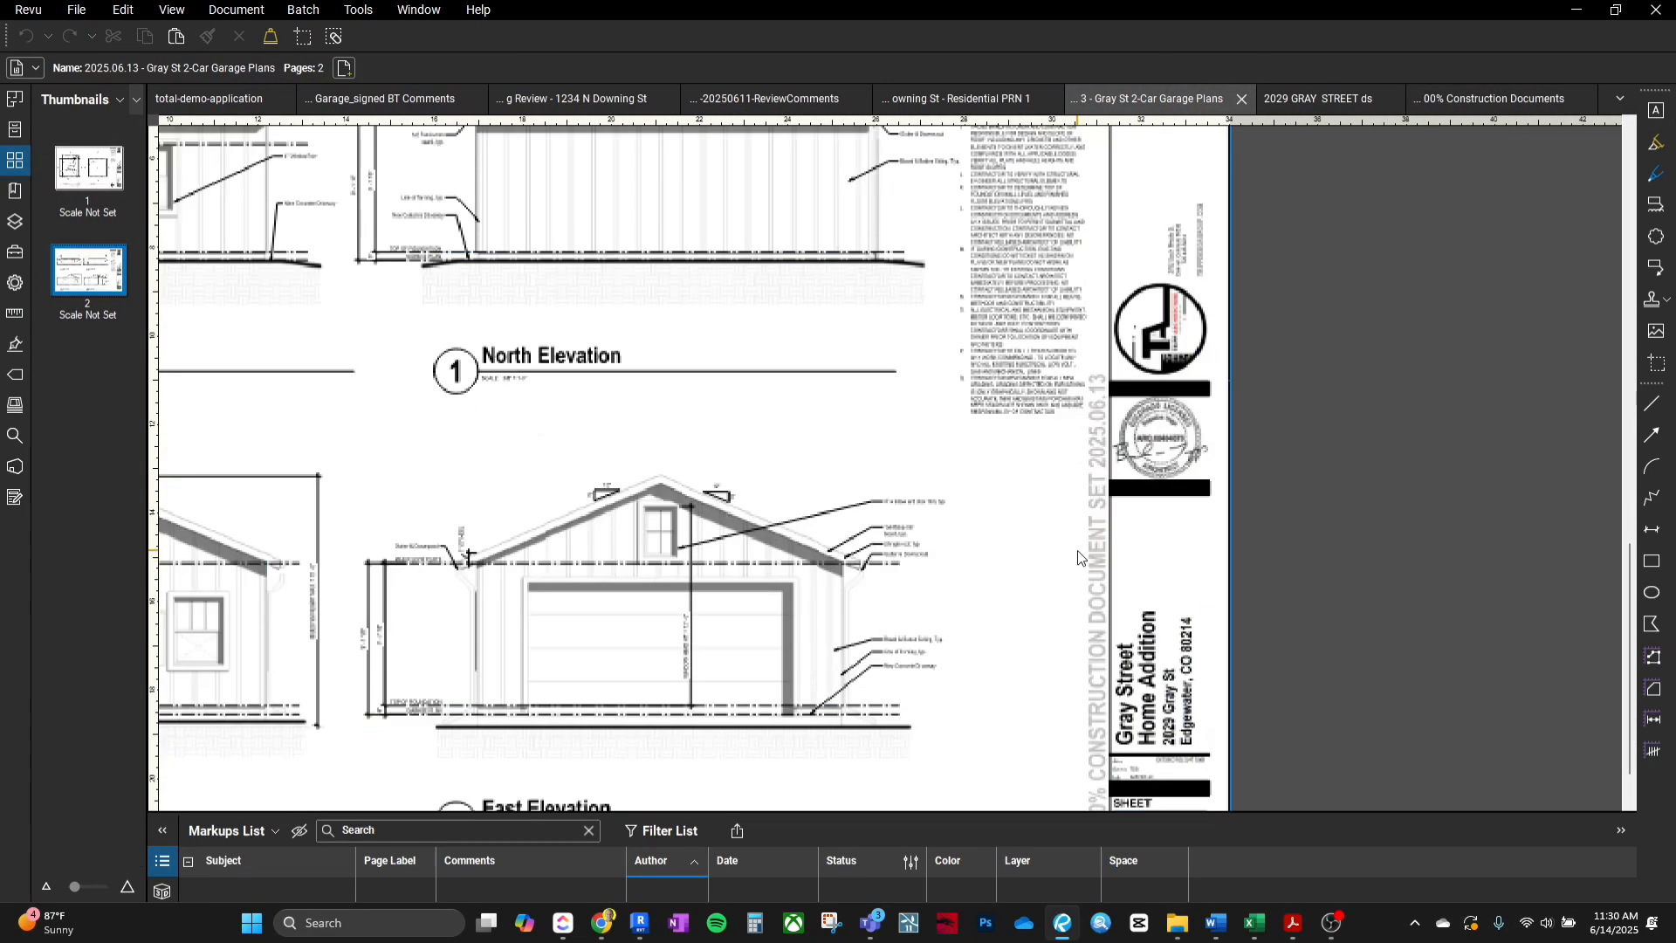
{"action": "scroll", "coordinate": [1112, 578], "scroll_direction": "up", "scroll_amount": 2}
{"action": "scroll", "coordinate": [1135, 559], "scroll_direction": "down", "scroll_amount": 1}
{"action": "left_click", "coordinate": [91, 175]}
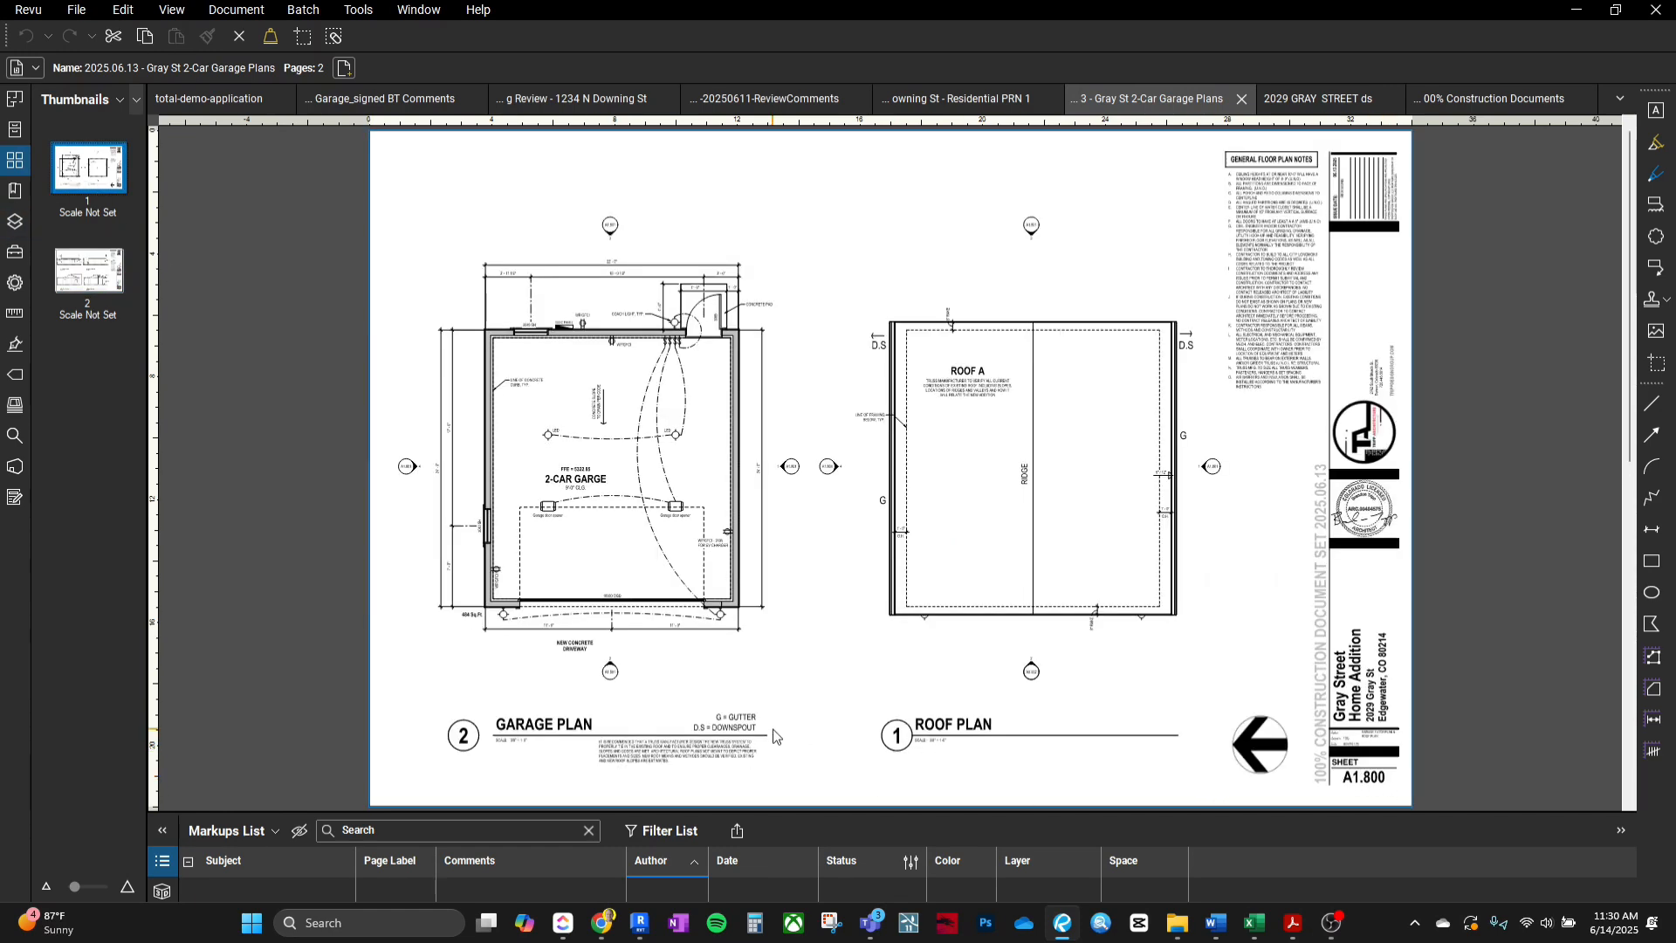
Examine the garage plan's dimensions and electrical layout and the adjacent roof plan on sheet A1.800.
{"action": "scroll", "coordinate": [606, 714], "scroll_direction": "up", "scroll_amount": 5}
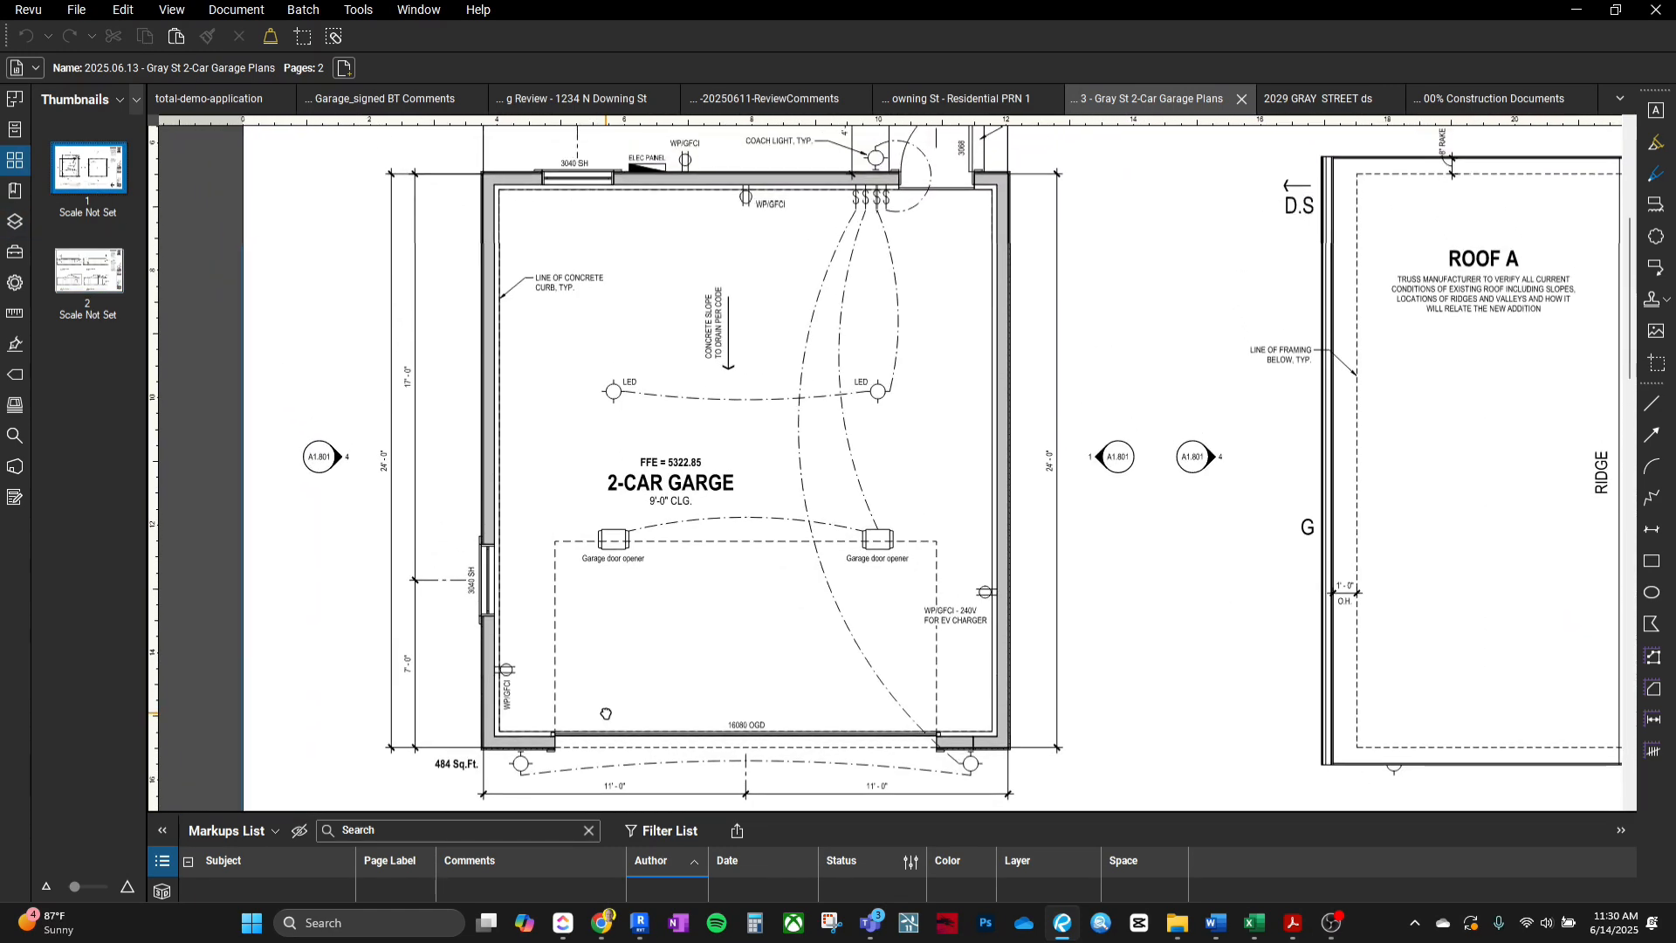
{"action": "scroll", "coordinate": [605, 714], "scroll_direction": "up", "scroll_amount": 1}
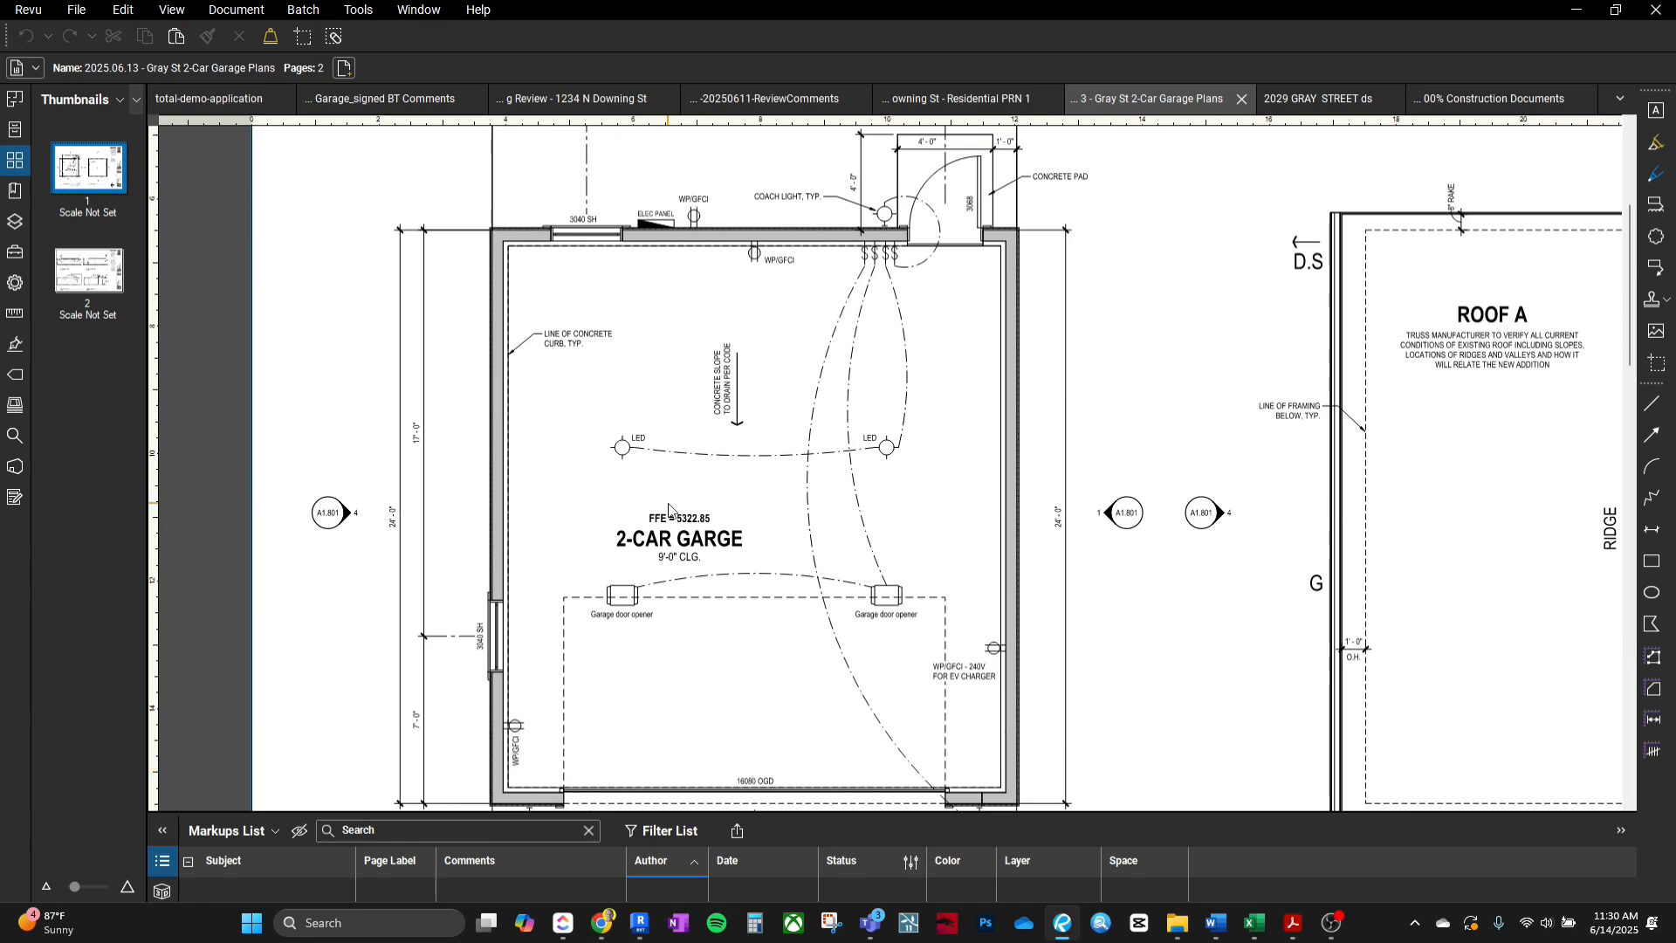
{"action": "middle_click_drag", "start_coordinate": [669, 509], "coordinate": [599, 596]}
{"action": "scroll", "coordinate": [539, 476], "scroll_direction": "down", "scroll_amount": 2}
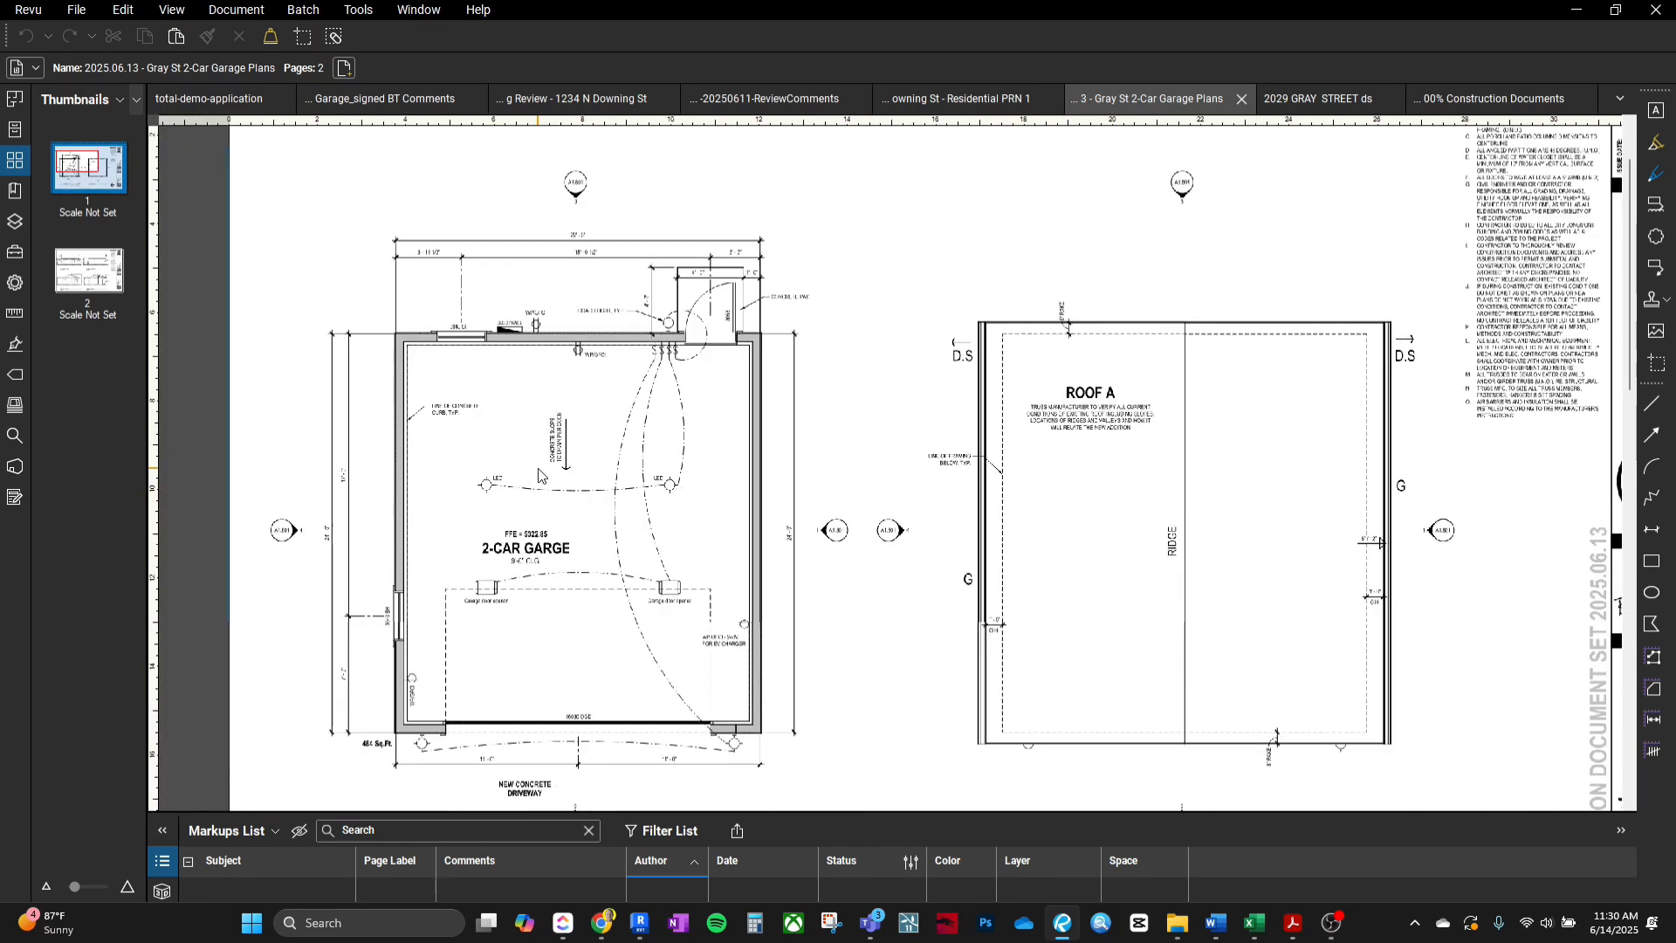
{"action": "middle_click_drag", "start_coordinate": [538, 476], "coordinate": [466, 429]}
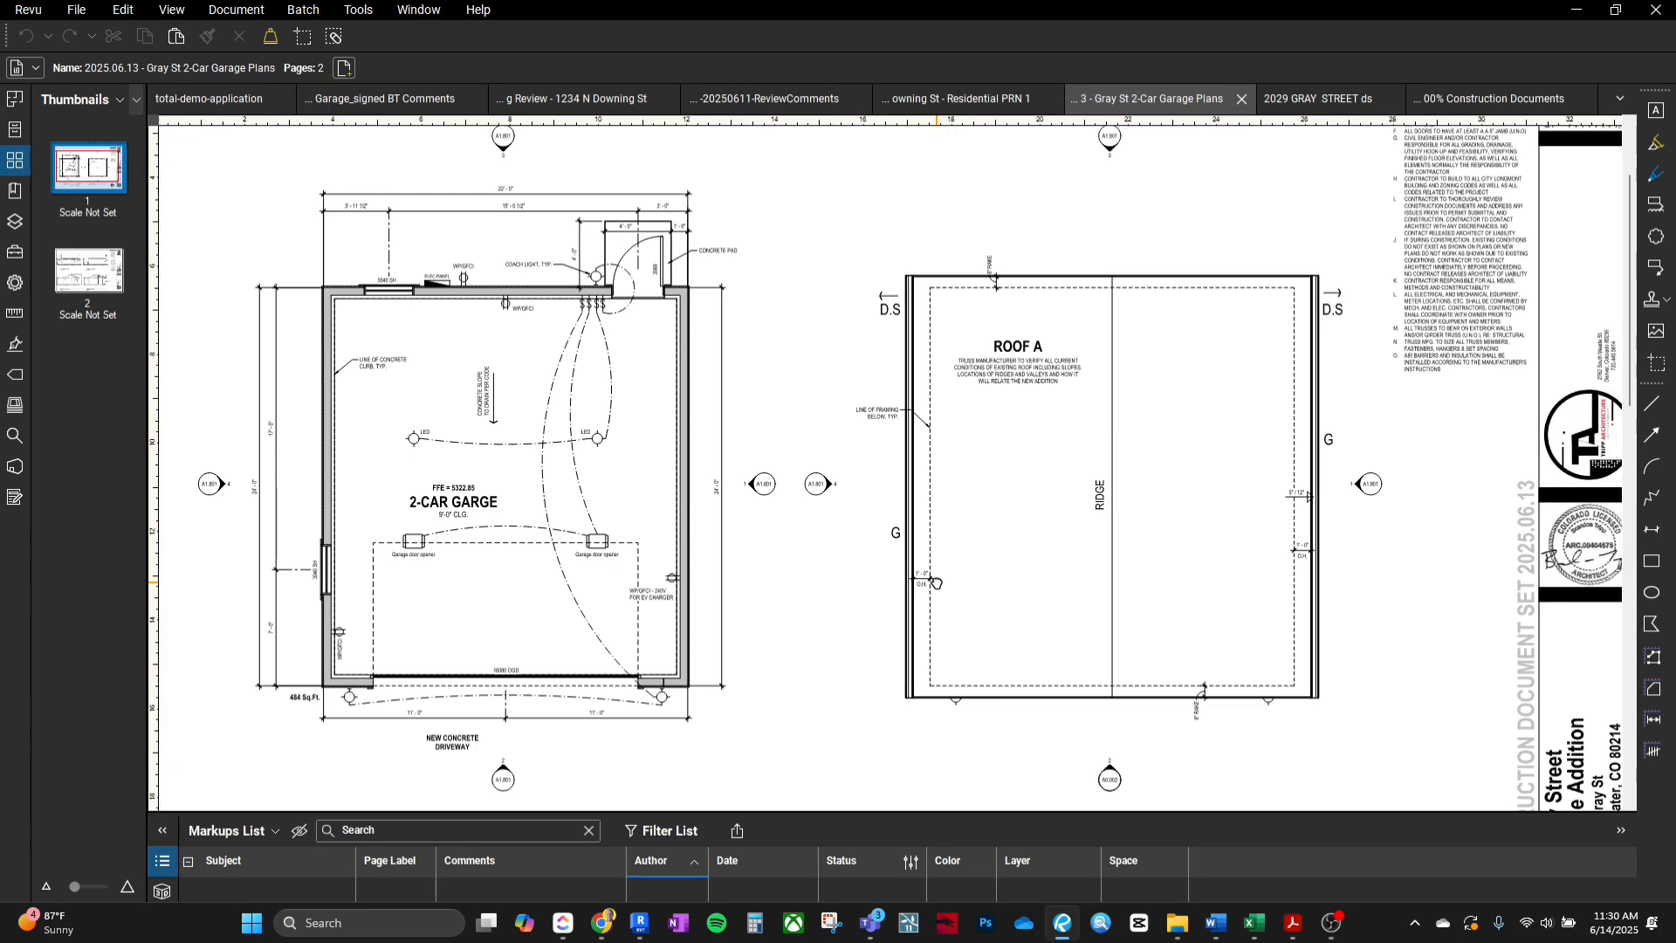
{"action": "middle_click_drag", "start_coordinate": [936, 582], "coordinate": [933, 573]}
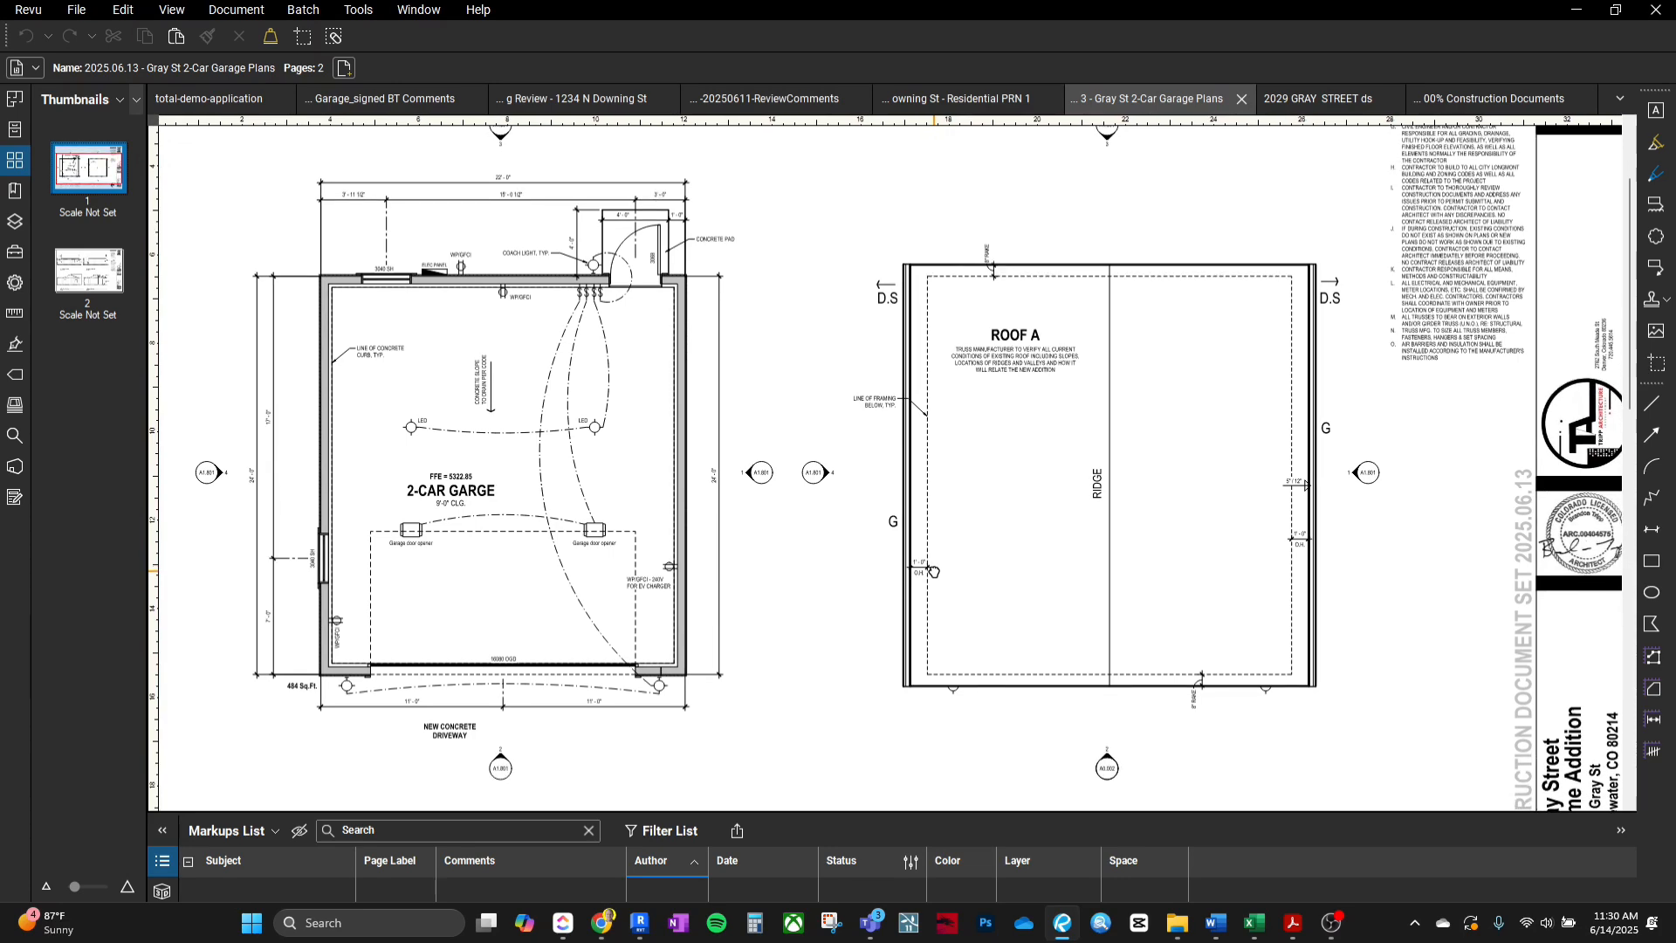
Examine the four exterior elevations on page 2, sheet A1.801, of the garage plans PDF.
{"action": "scroll", "coordinate": [955, 537], "scroll_direction": "down", "scroll_amount": 2}
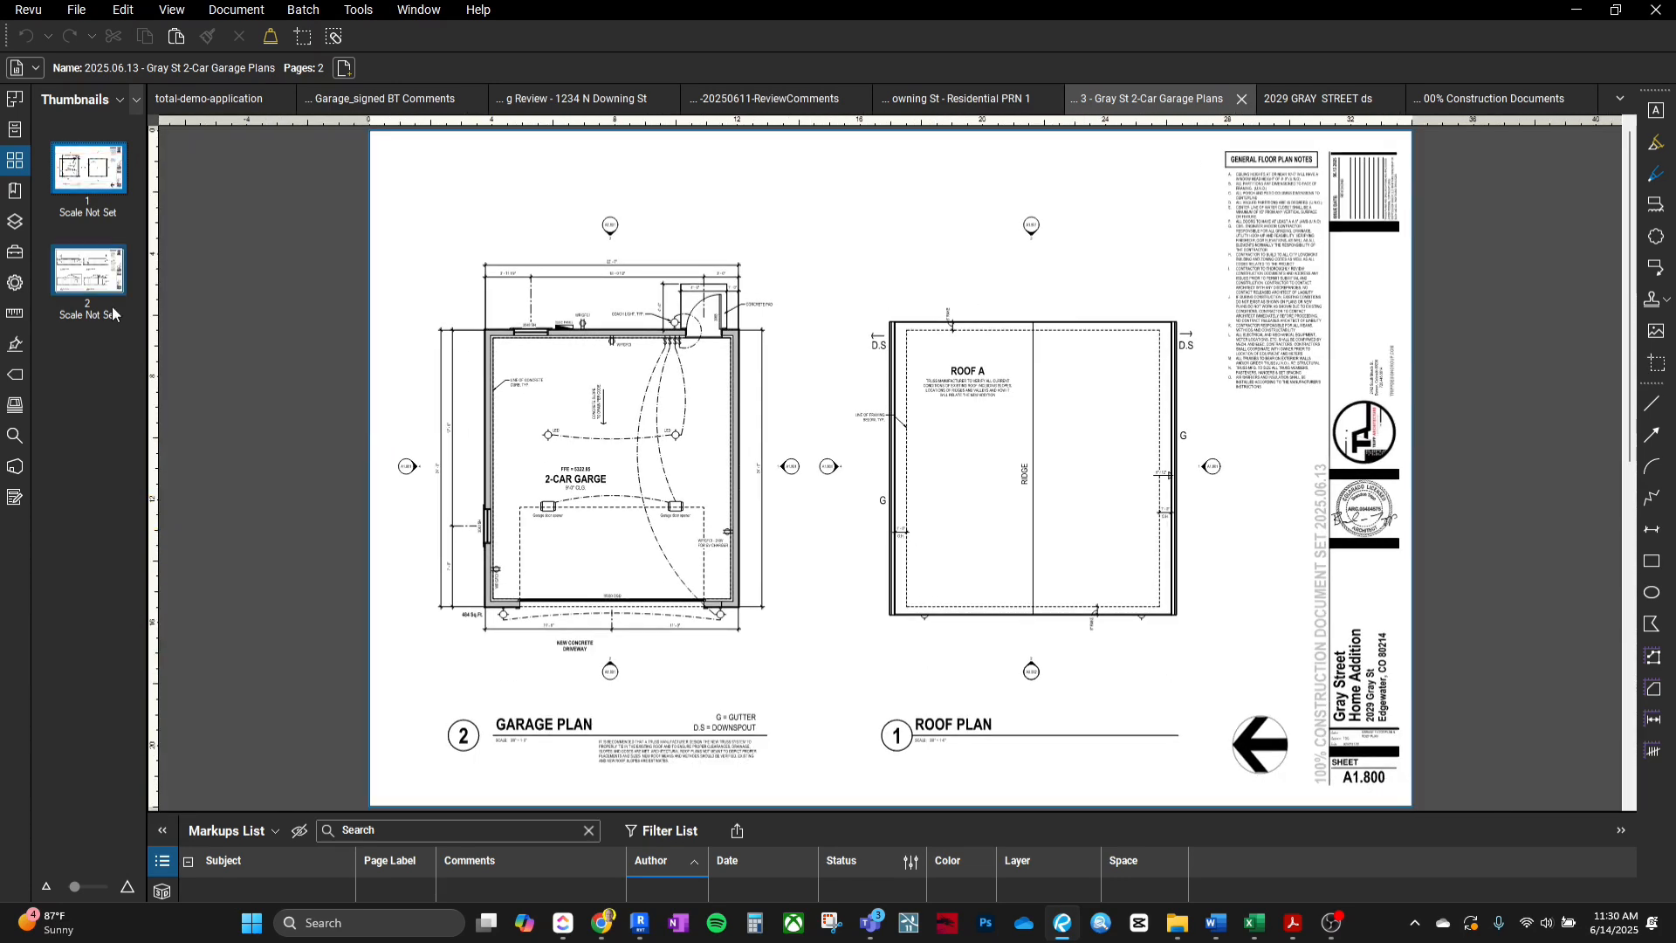
{"action": "left_click", "coordinate": [72, 277]}
{"action": "scroll", "coordinate": [367, 392], "scroll_direction": "up", "scroll_amount": 2}
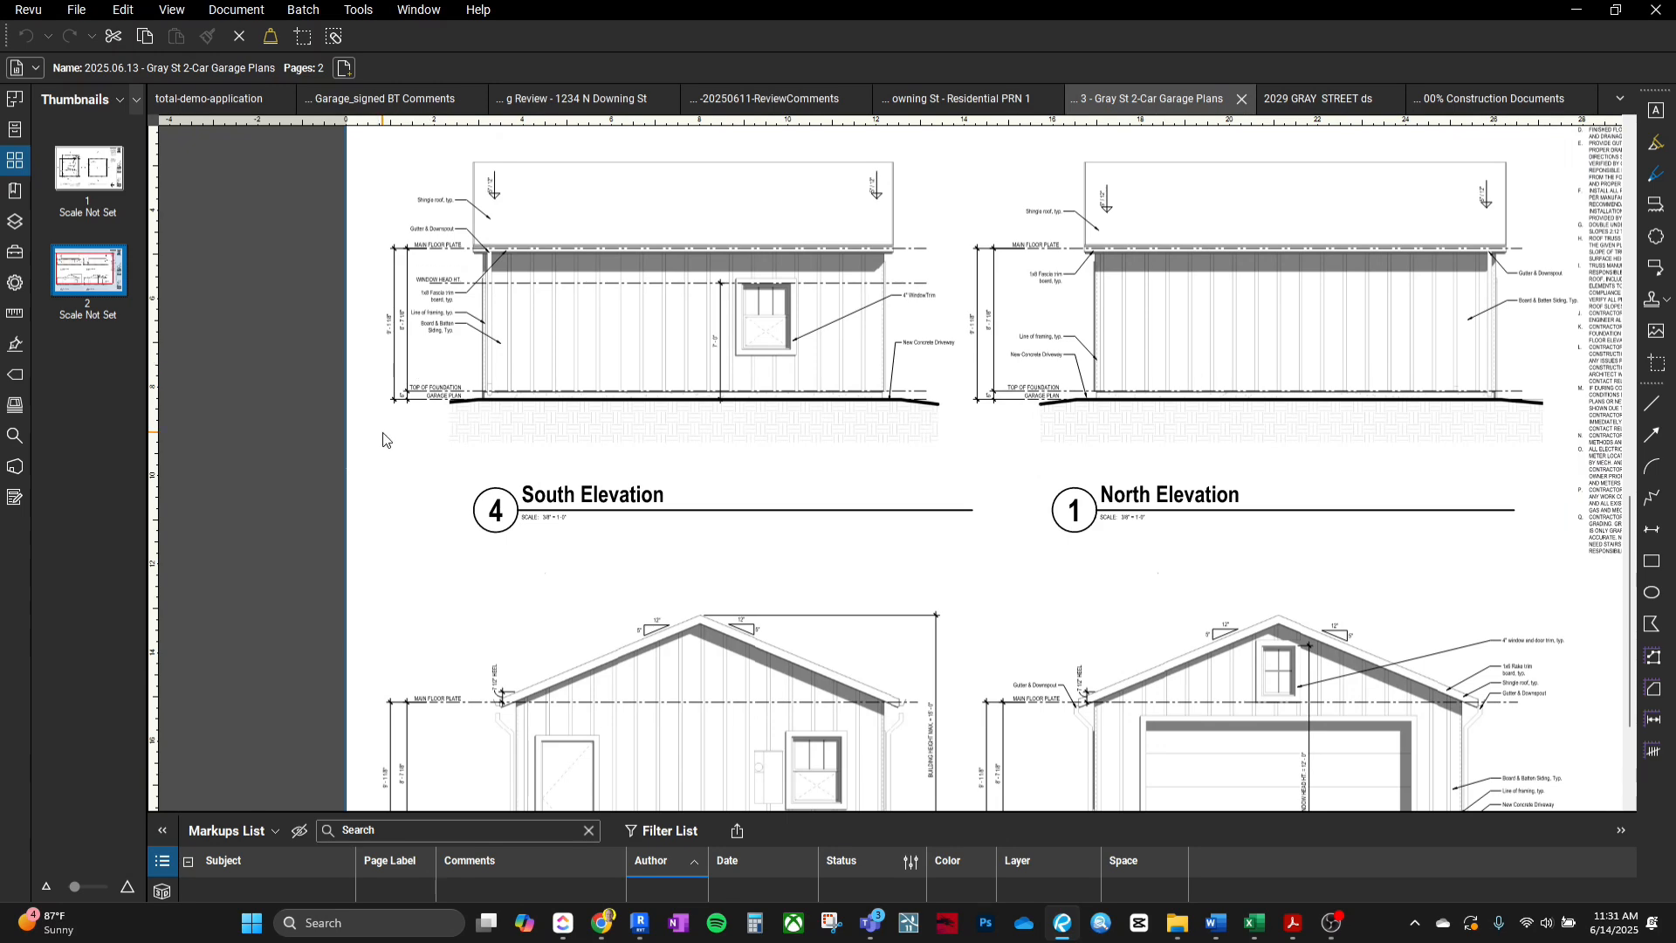
{"action": "middle_click_drag", "start_coordinate": [607, 606], "coordinate": [563, 423]}
{"action": "scroll", "coordinate": [865, 506], "scroll_direction": "up", "scroll_amount": 3}
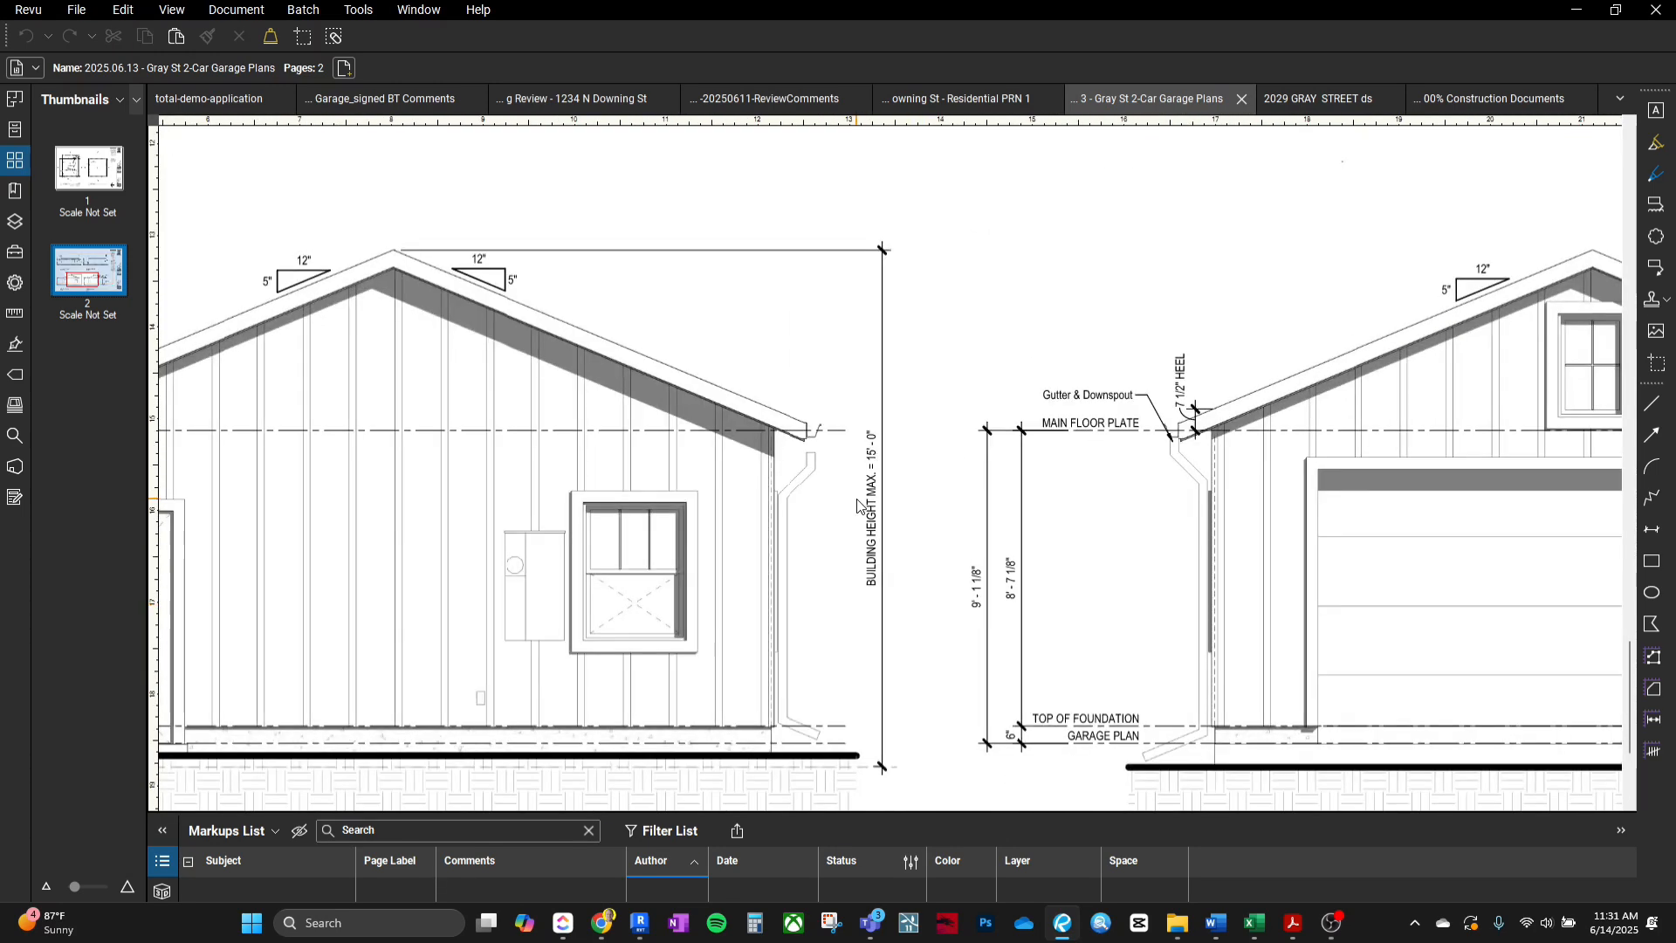
{"action": "scroll", "coordinate": [892, 507], "scroll_direction": "down", "scroll_amount": 2}
{"action": "scroll", "coordinate": [886, 511], "scroll_direction": "down", "scroll_amount": 1}
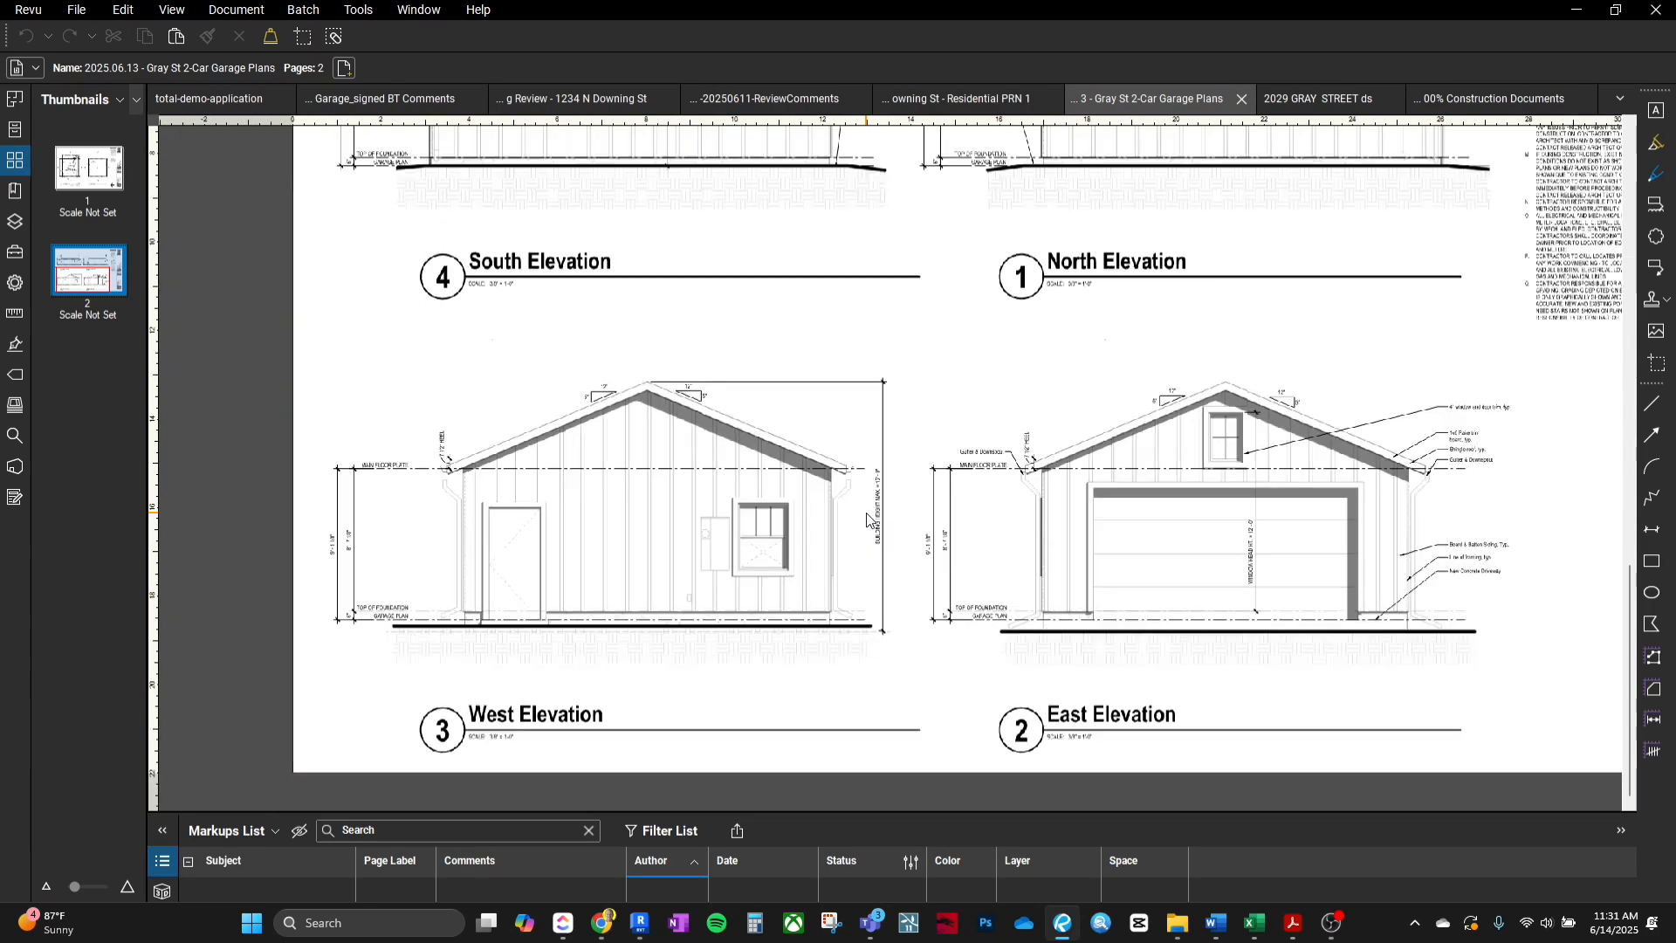
{"action": "middle_click_drag", "start_coordinate": [864, 520], "coordinate": [860, 525]}
{"action": "key", "text": "ctrl+0"}
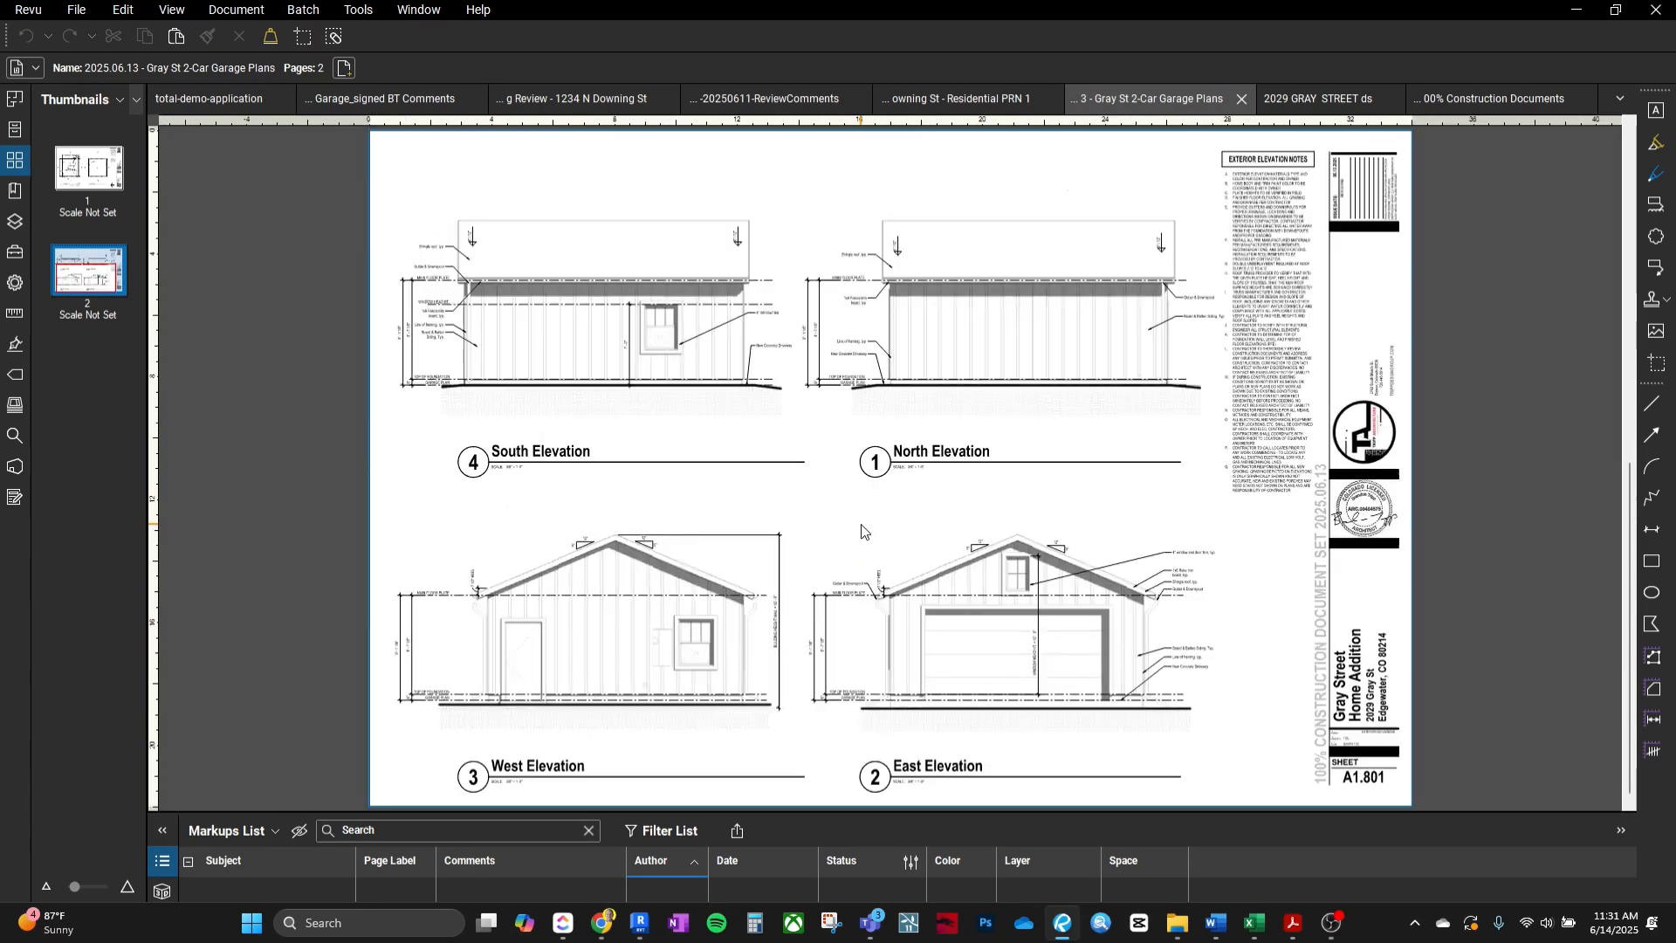
Copy pages 1 and 2 of the garage plans PDF.
{"action": "left_click", "coordinate": [90, 174]}
{"action": "left_click", "coordinate": [87, 290]}
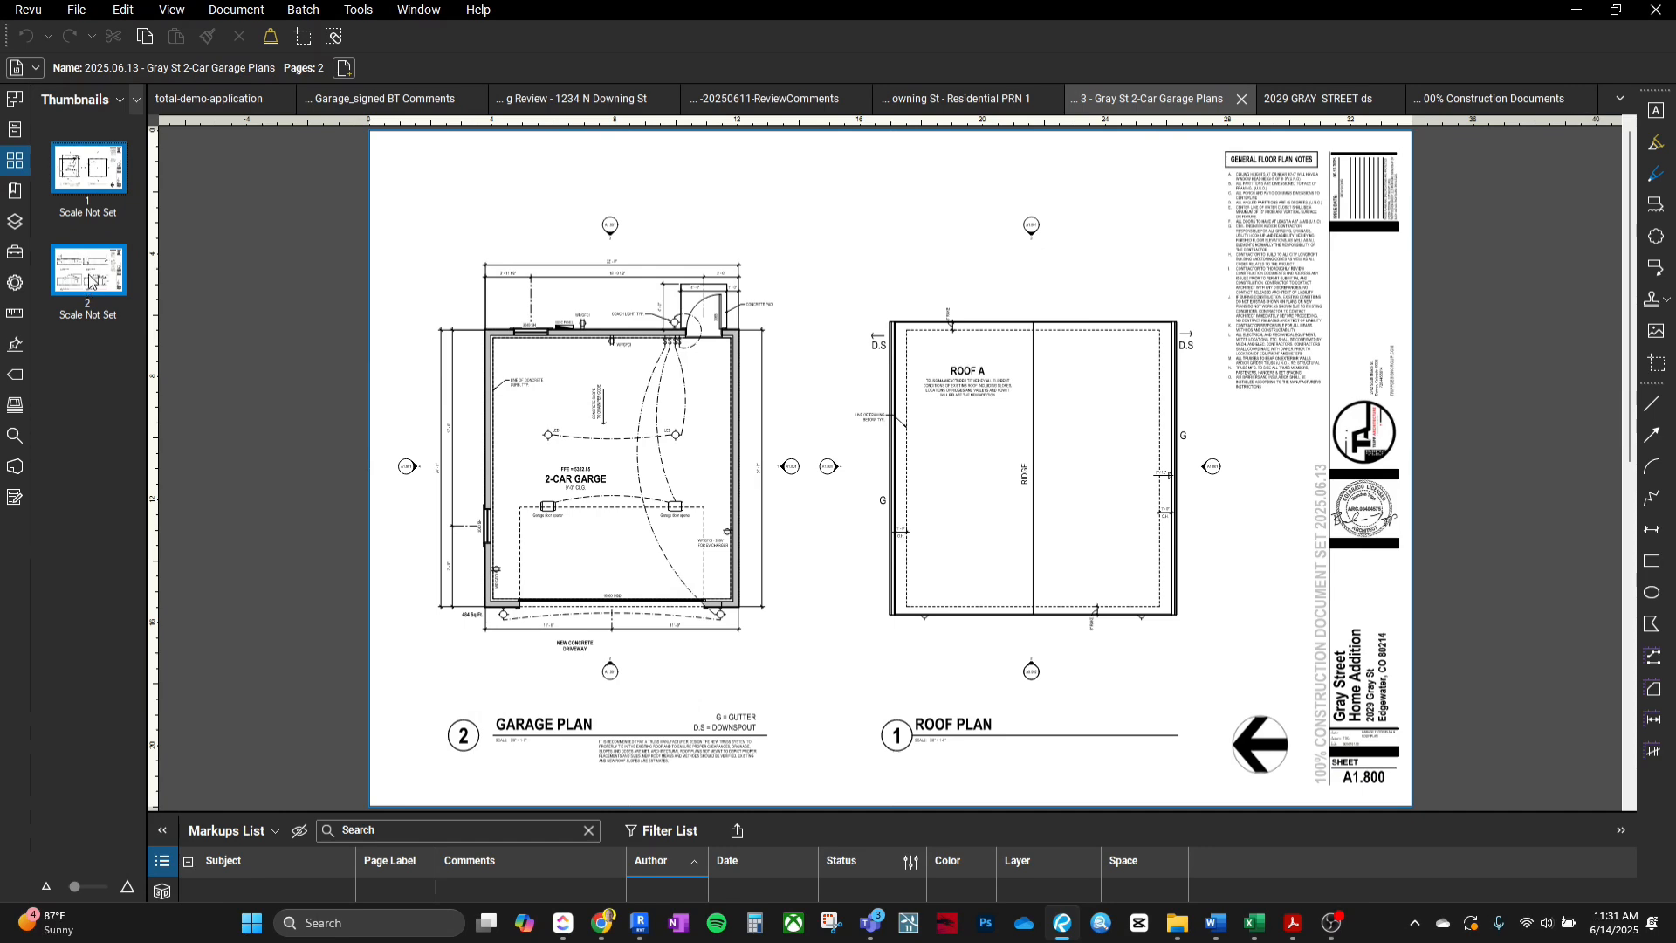
{"action": "right_click", "coordinate": [90, 162]}
{"action": "left_click", "coordinate": [194, 244]}
In the 100% Construction Documents PDF, start replacing page 24, sheet A1.800, and browse to the project's Plot Files > Construction Documents folder.
{"action": "left_click", "coordinate": [1479, 98]}
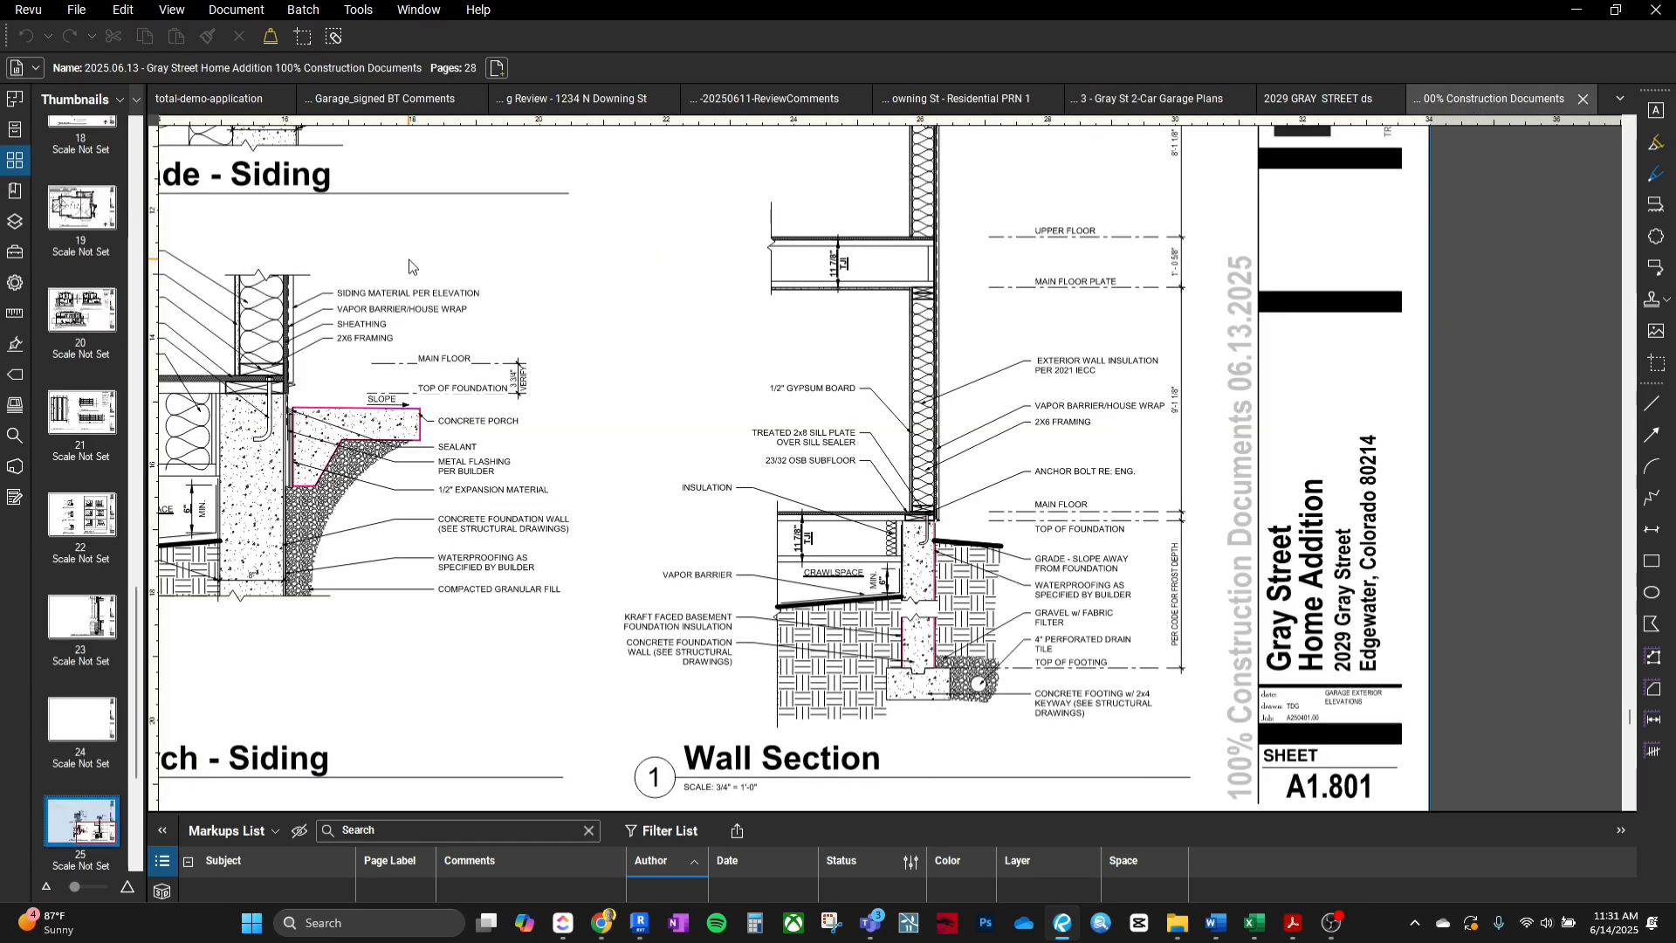
{"action": "scroll", "coordinate": [83, 611], "scroll_direction": "down", "scroll_amount": 3}
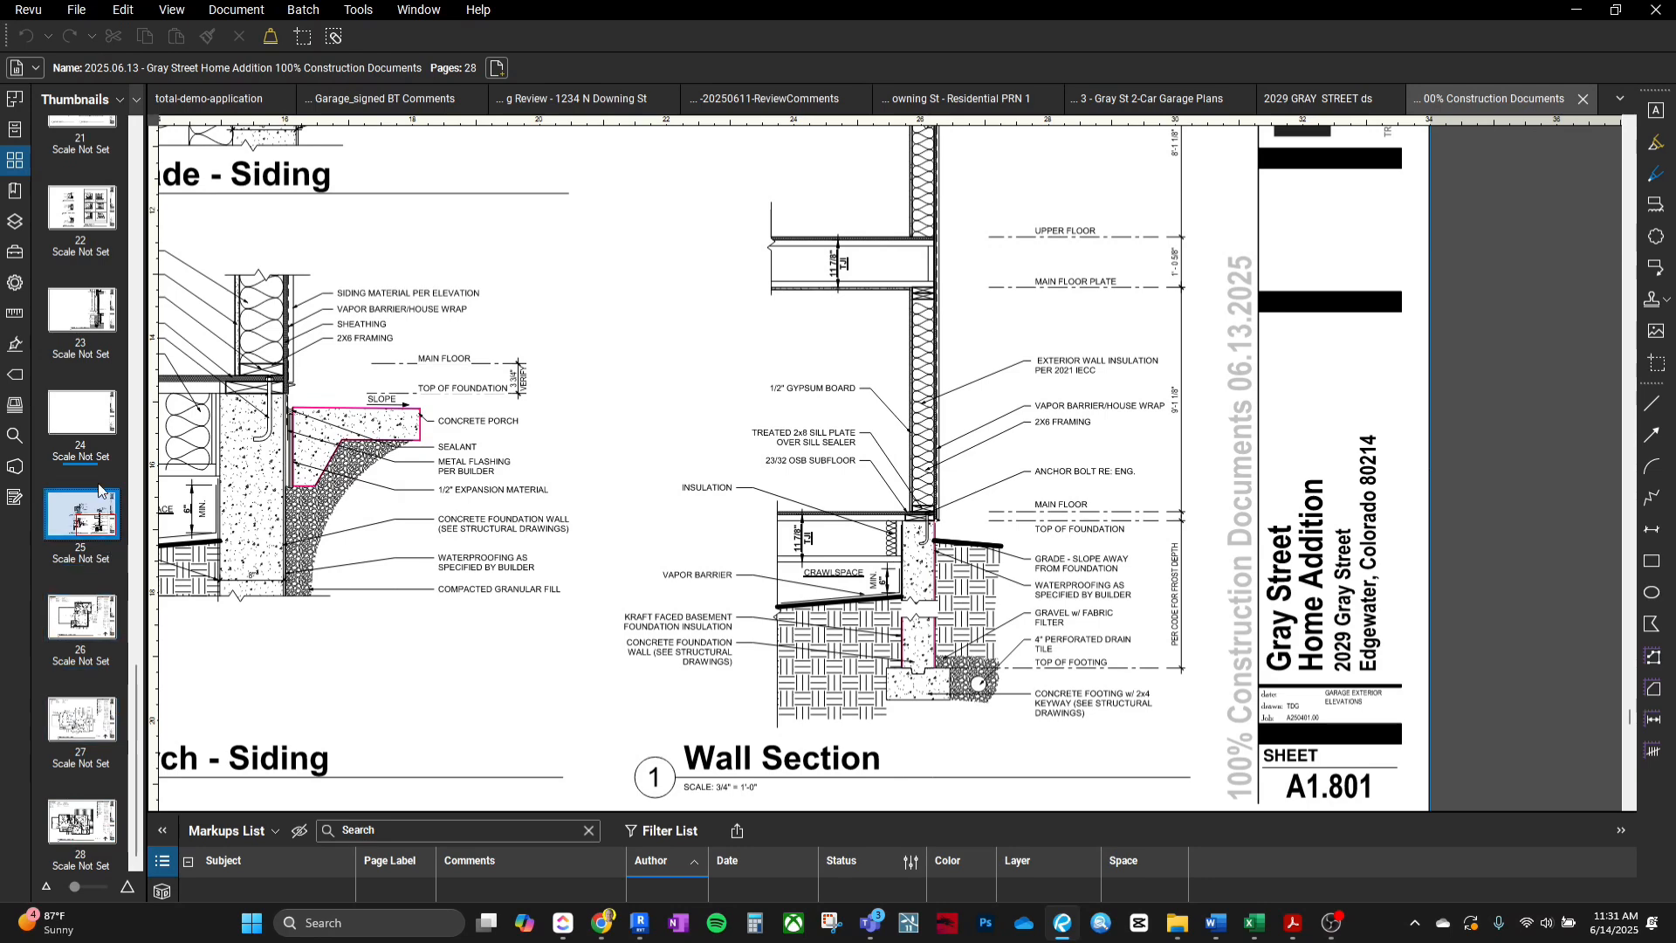
{"action": "left_click", "coordinate": [83, 416]}
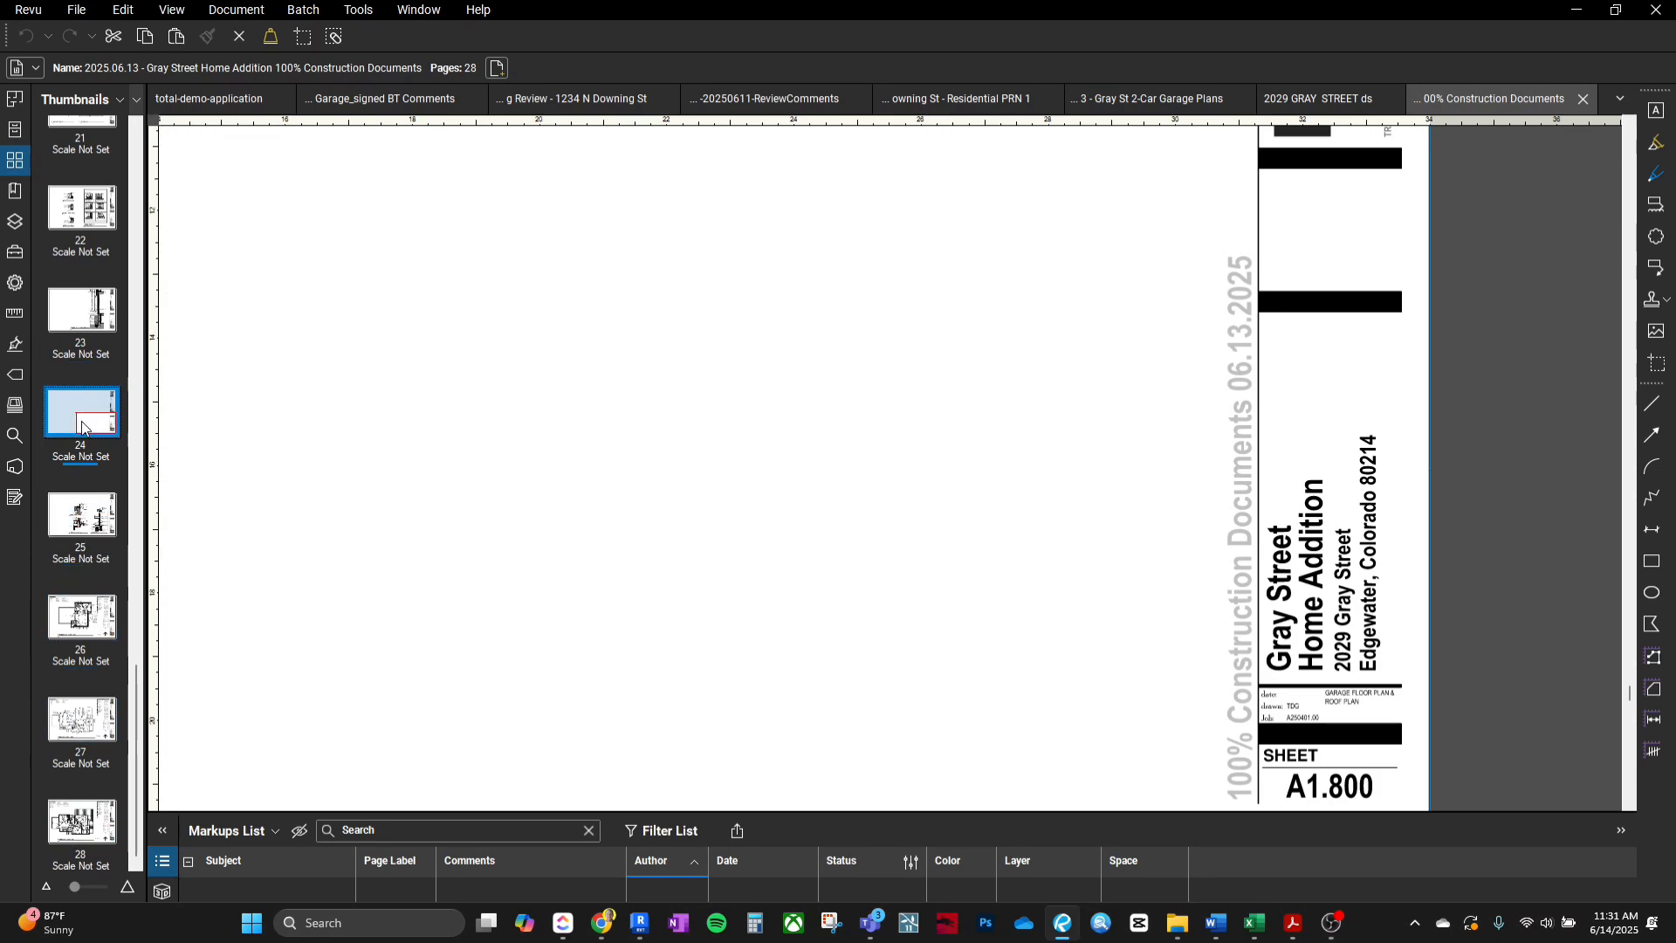
{"action": "left_click", "coordinate": [85, 335]}
{"action": "left_click", "coordinate": [82, 410]}
{"action": "right_click", "coordinate": [81, 410]}
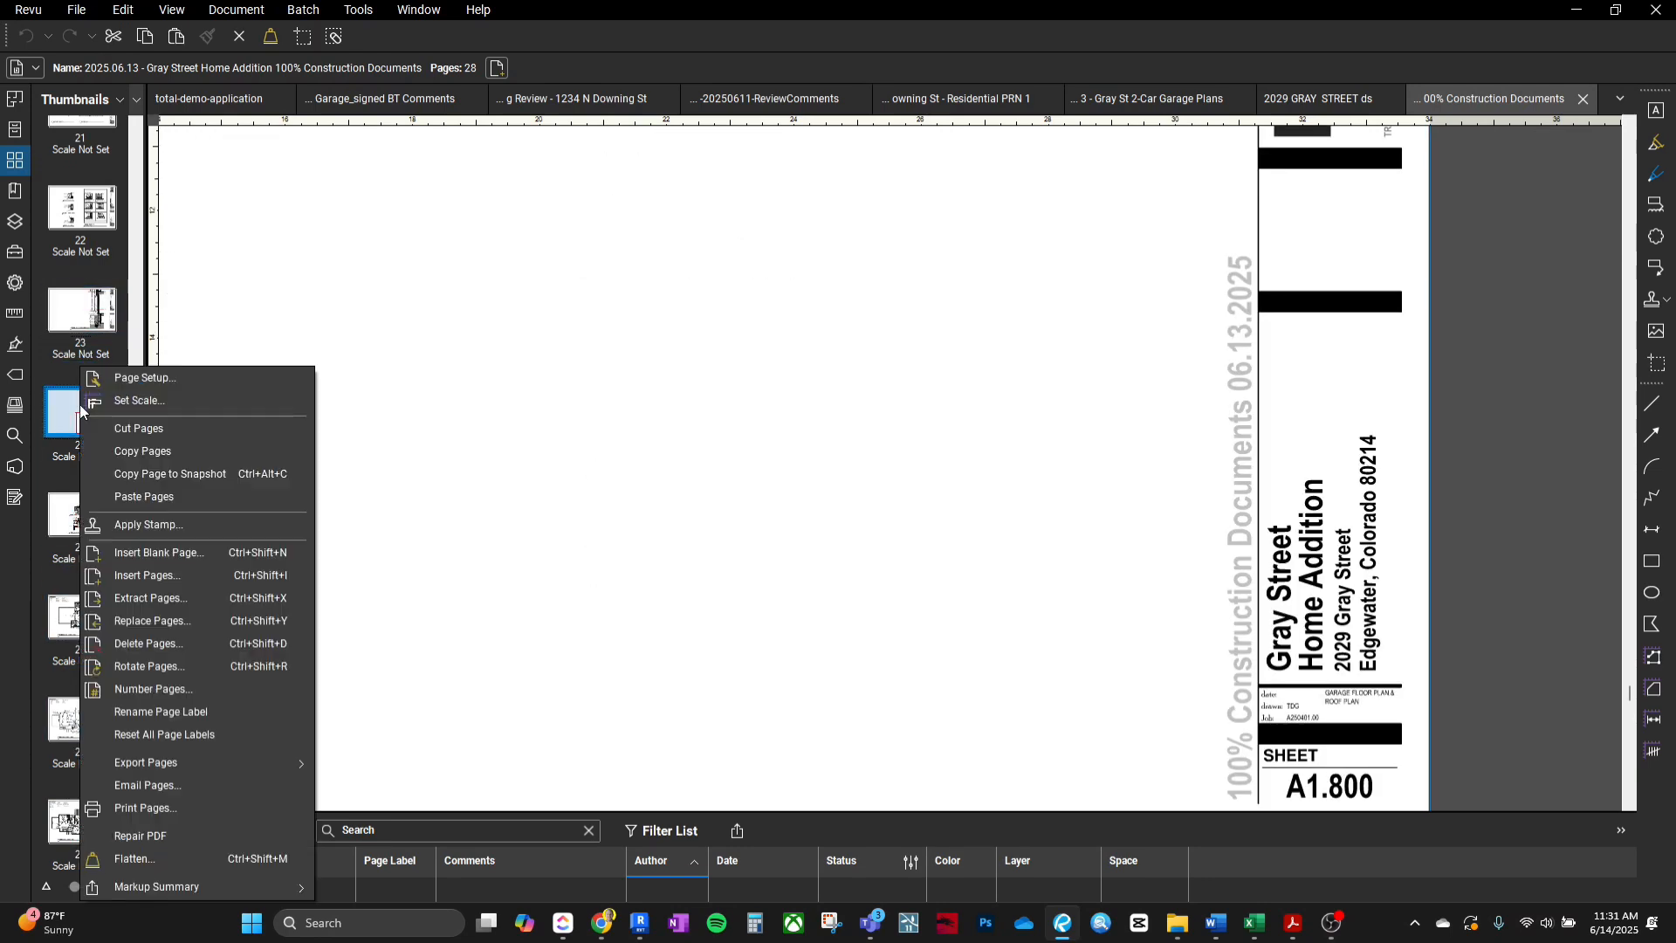
{"action": "left_click", "coordinate": [220, 622]}
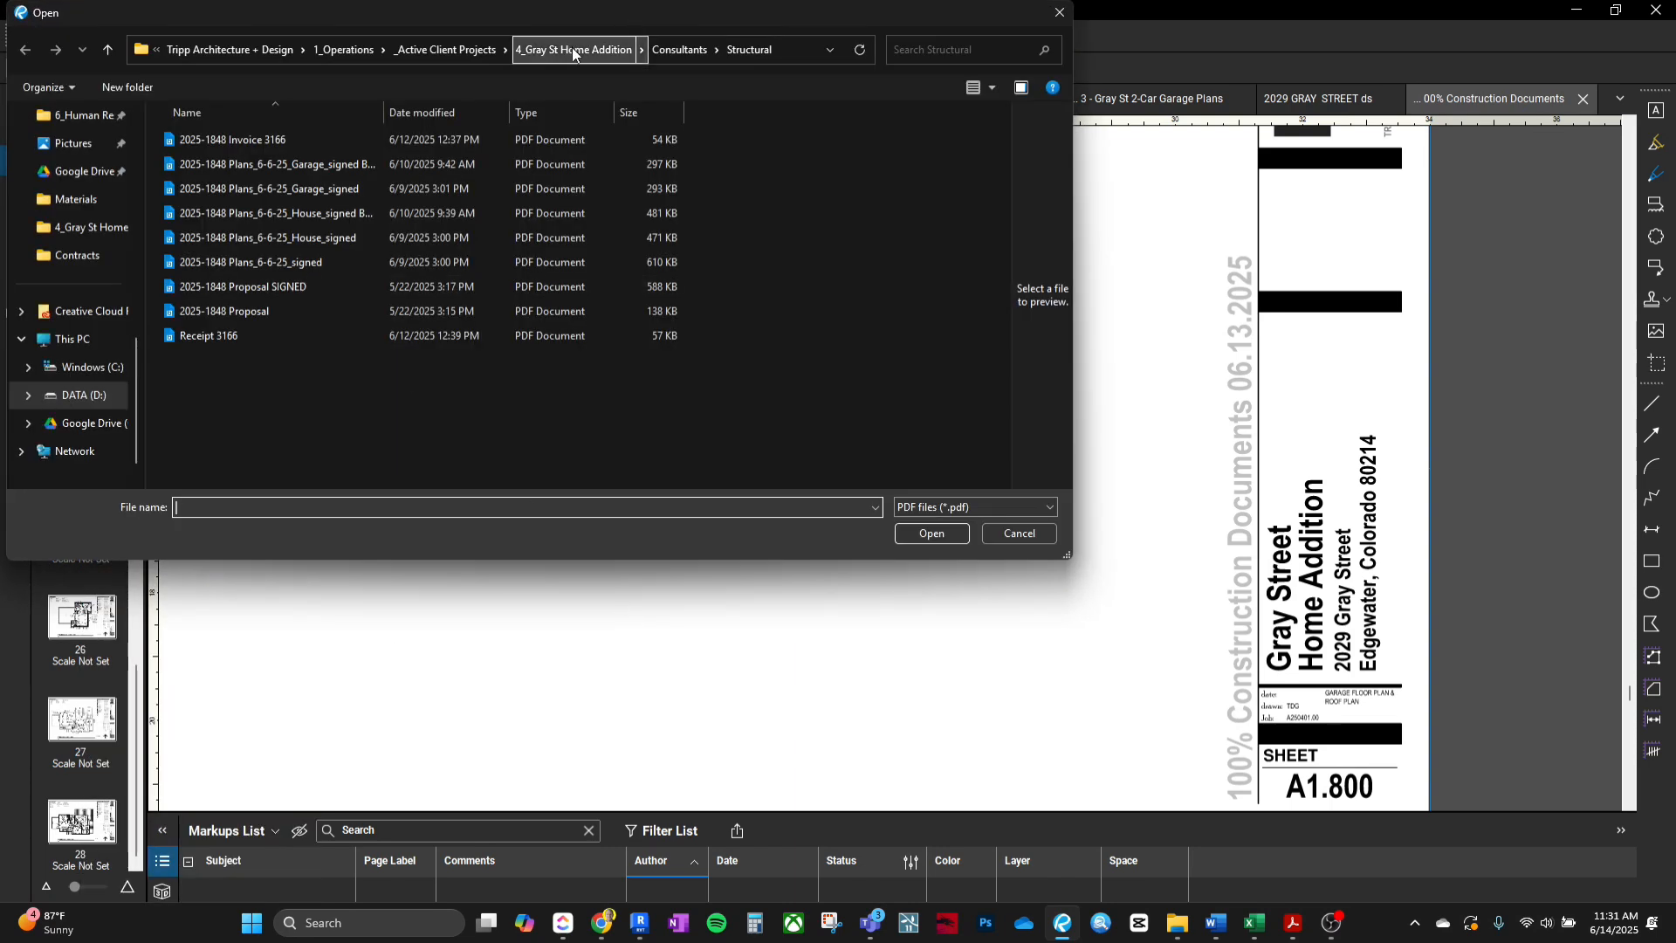
{"action": "left_click", "coordinate": [573, 50]}
{"action": "double_click", "coordinate": [222, 217]}
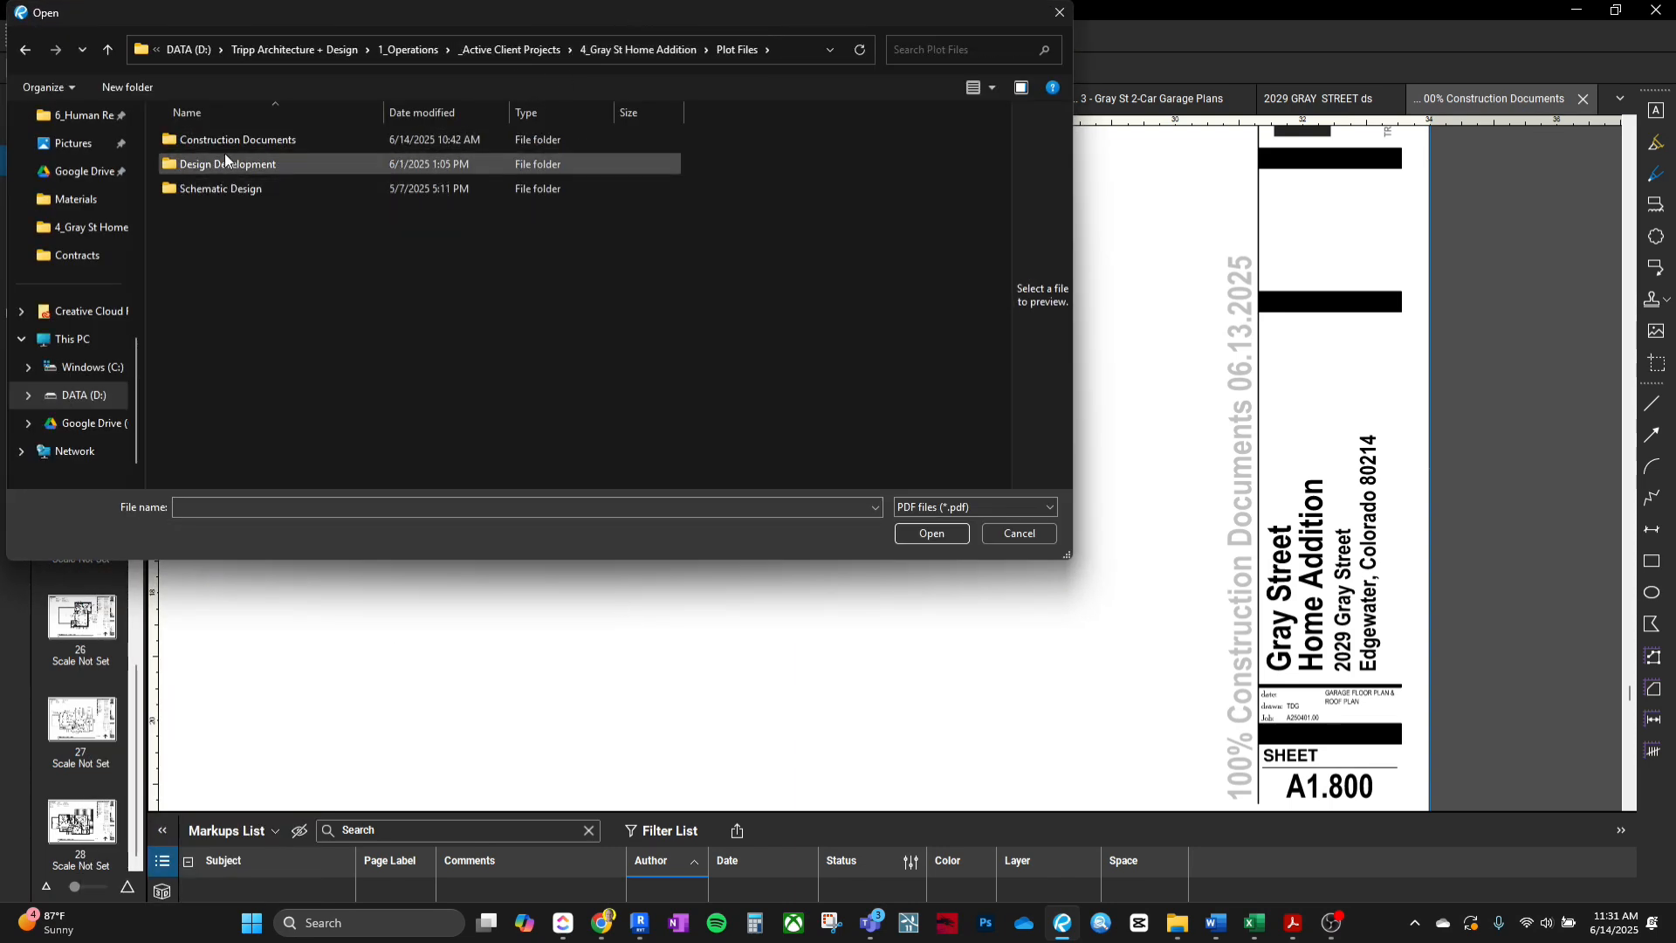
{"action": "double_click", "coordinate": [227, 140]}
Rename the Gray St 2-Car Garage PDF as 2025.06.13 - Gray St 2-Car Garage Plans (2).
{"action": "left_click", "coordinate": [228, 210]}
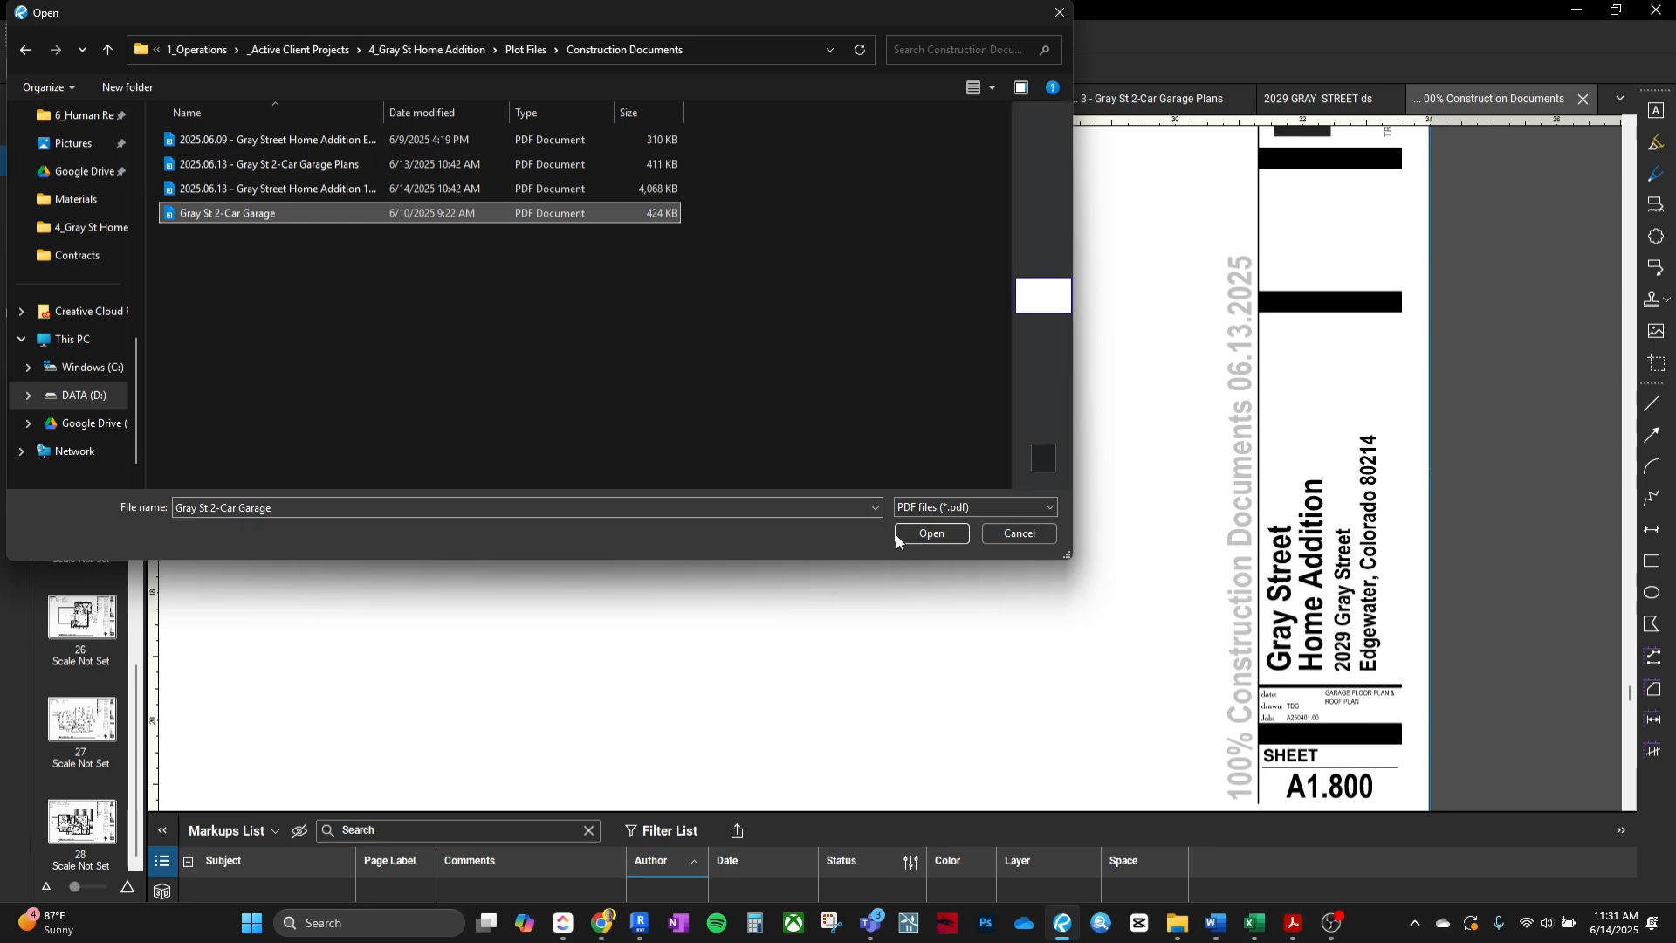
{"action": "left_click", "coordinate": [191, 217]}
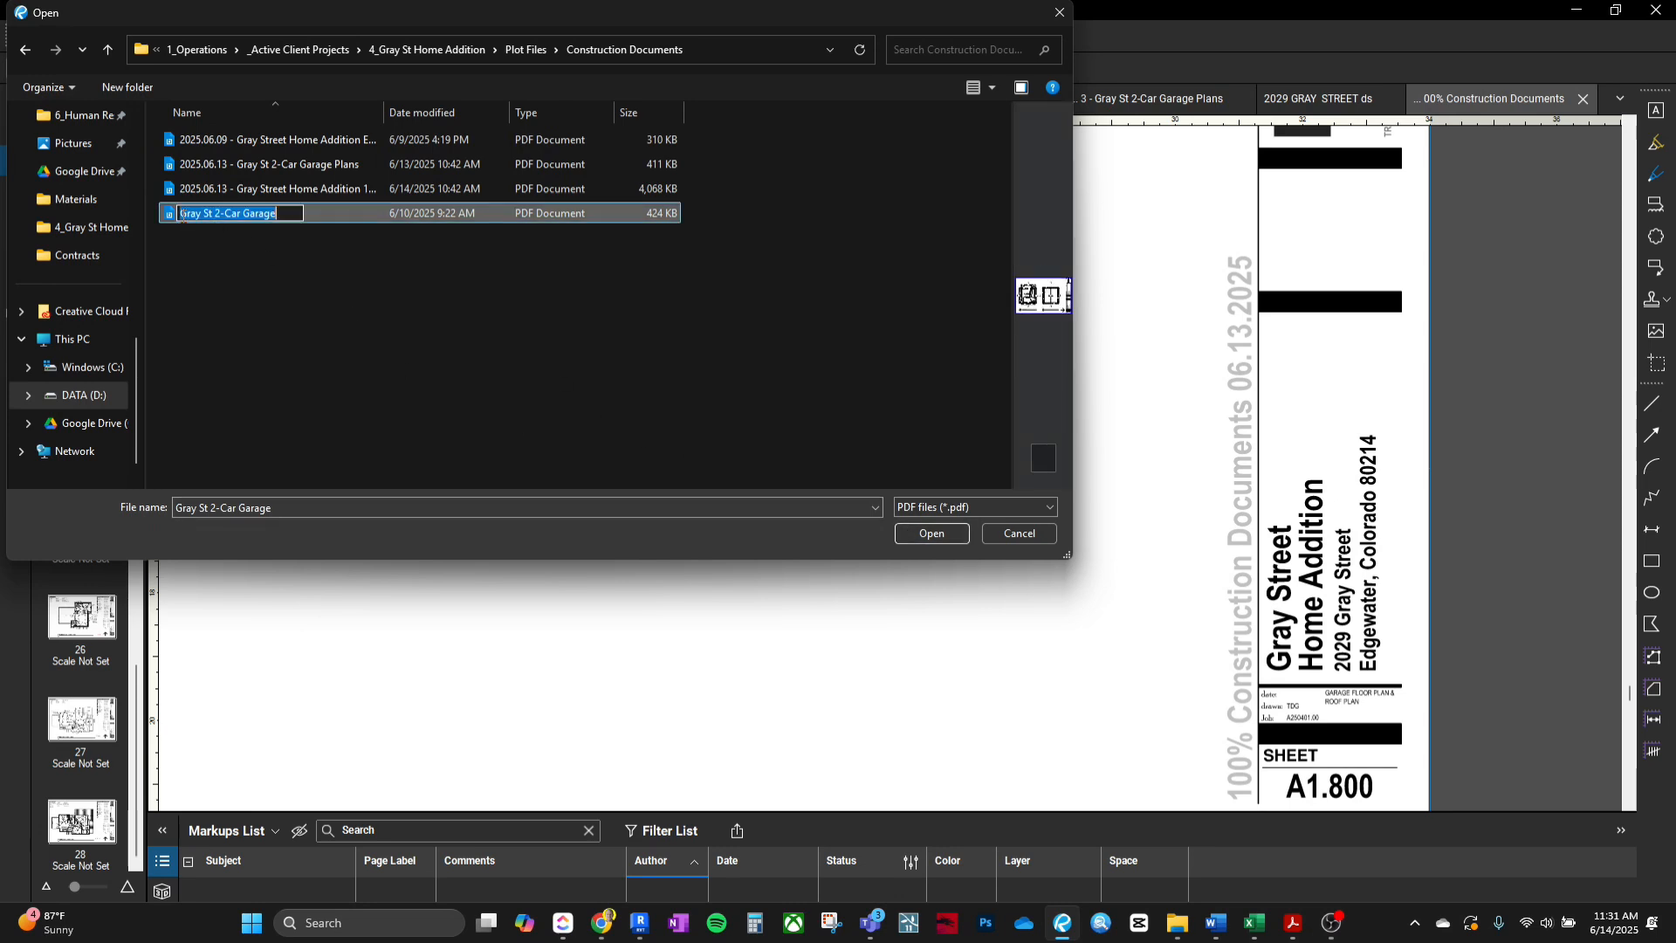
{"action": "left_click", "coordinate": [181, 214]}
{"action": "type", "text": "2025.0"}
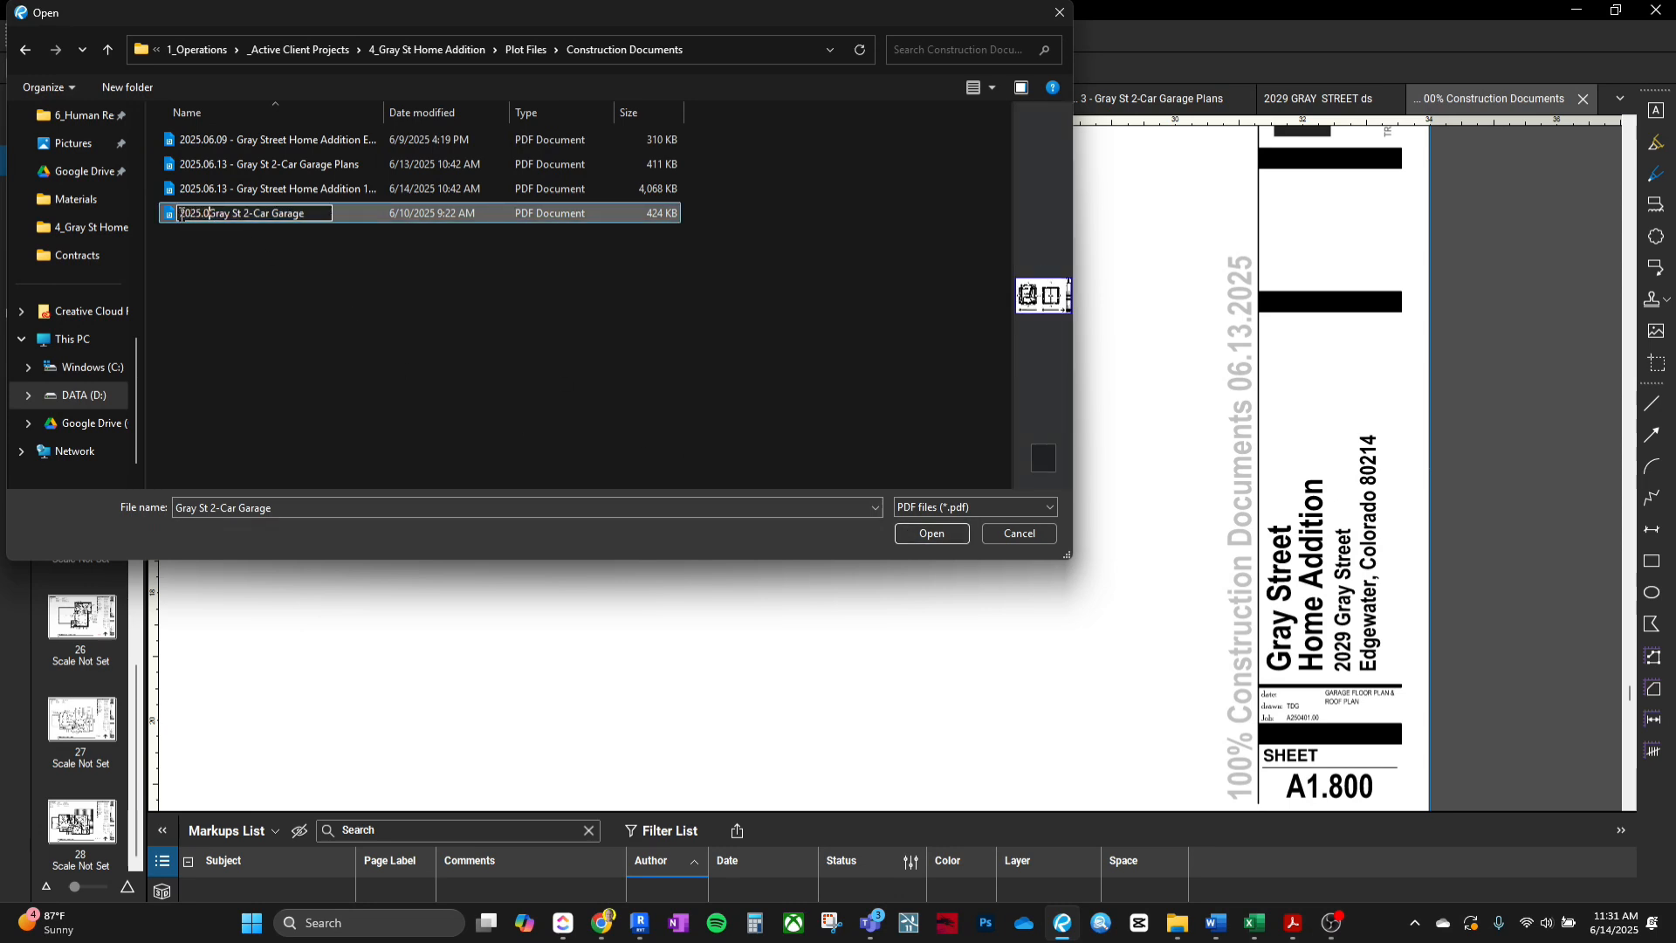
{"action": "type", "text": "6.13 -"}
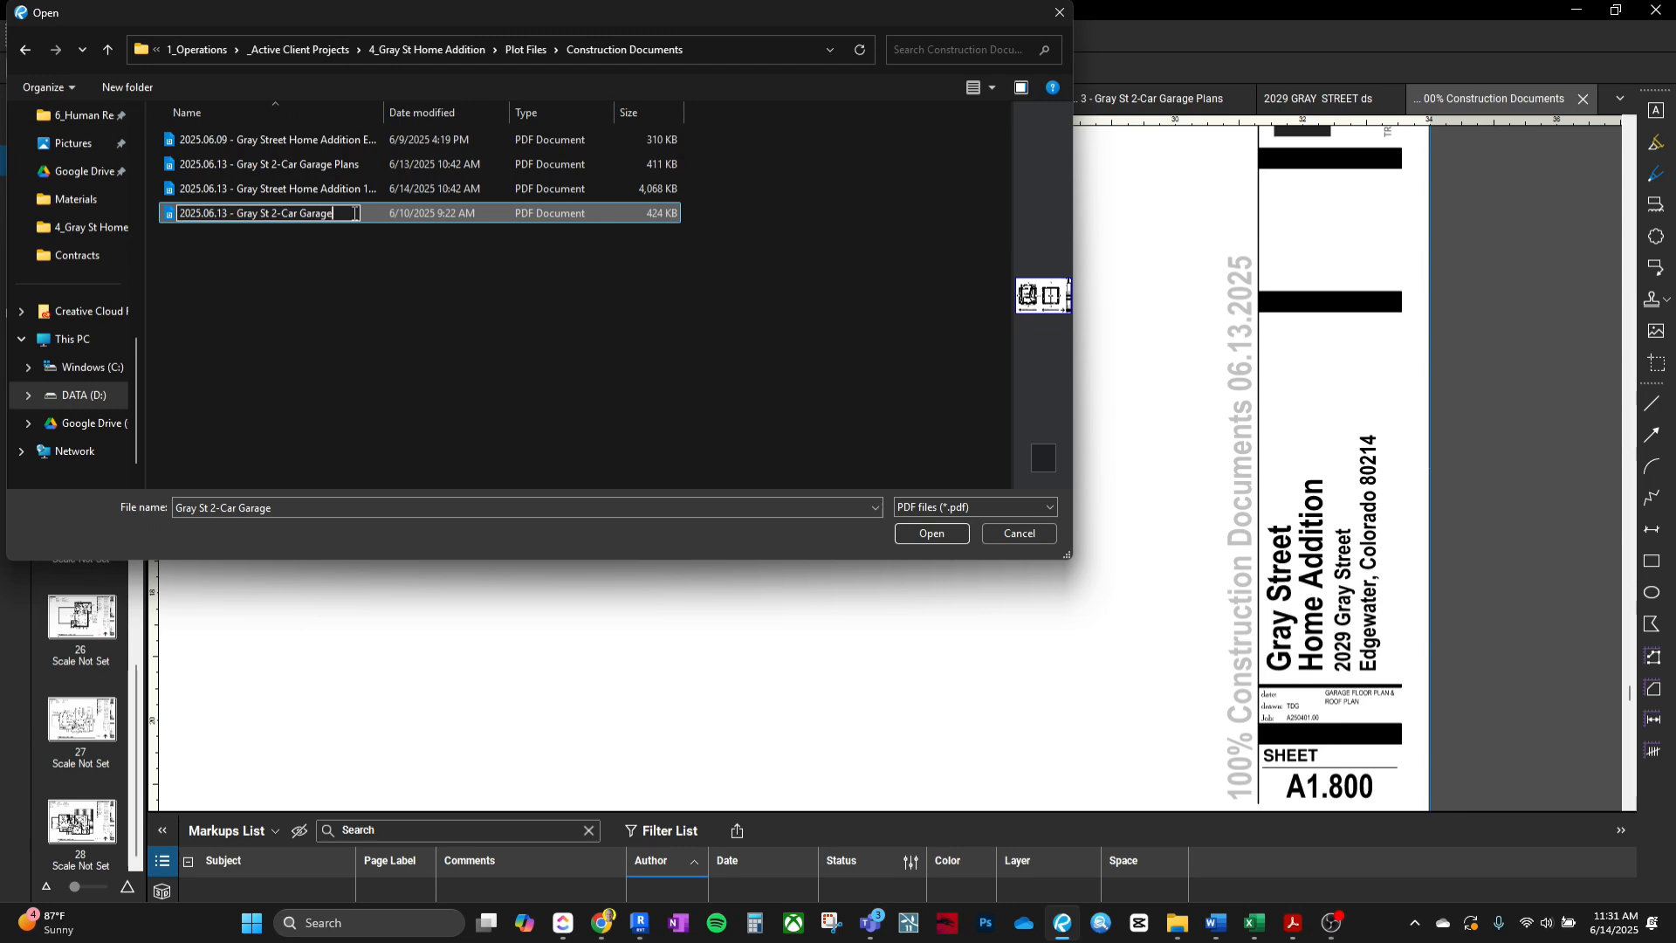
{"action": "key", "text": "Return"}
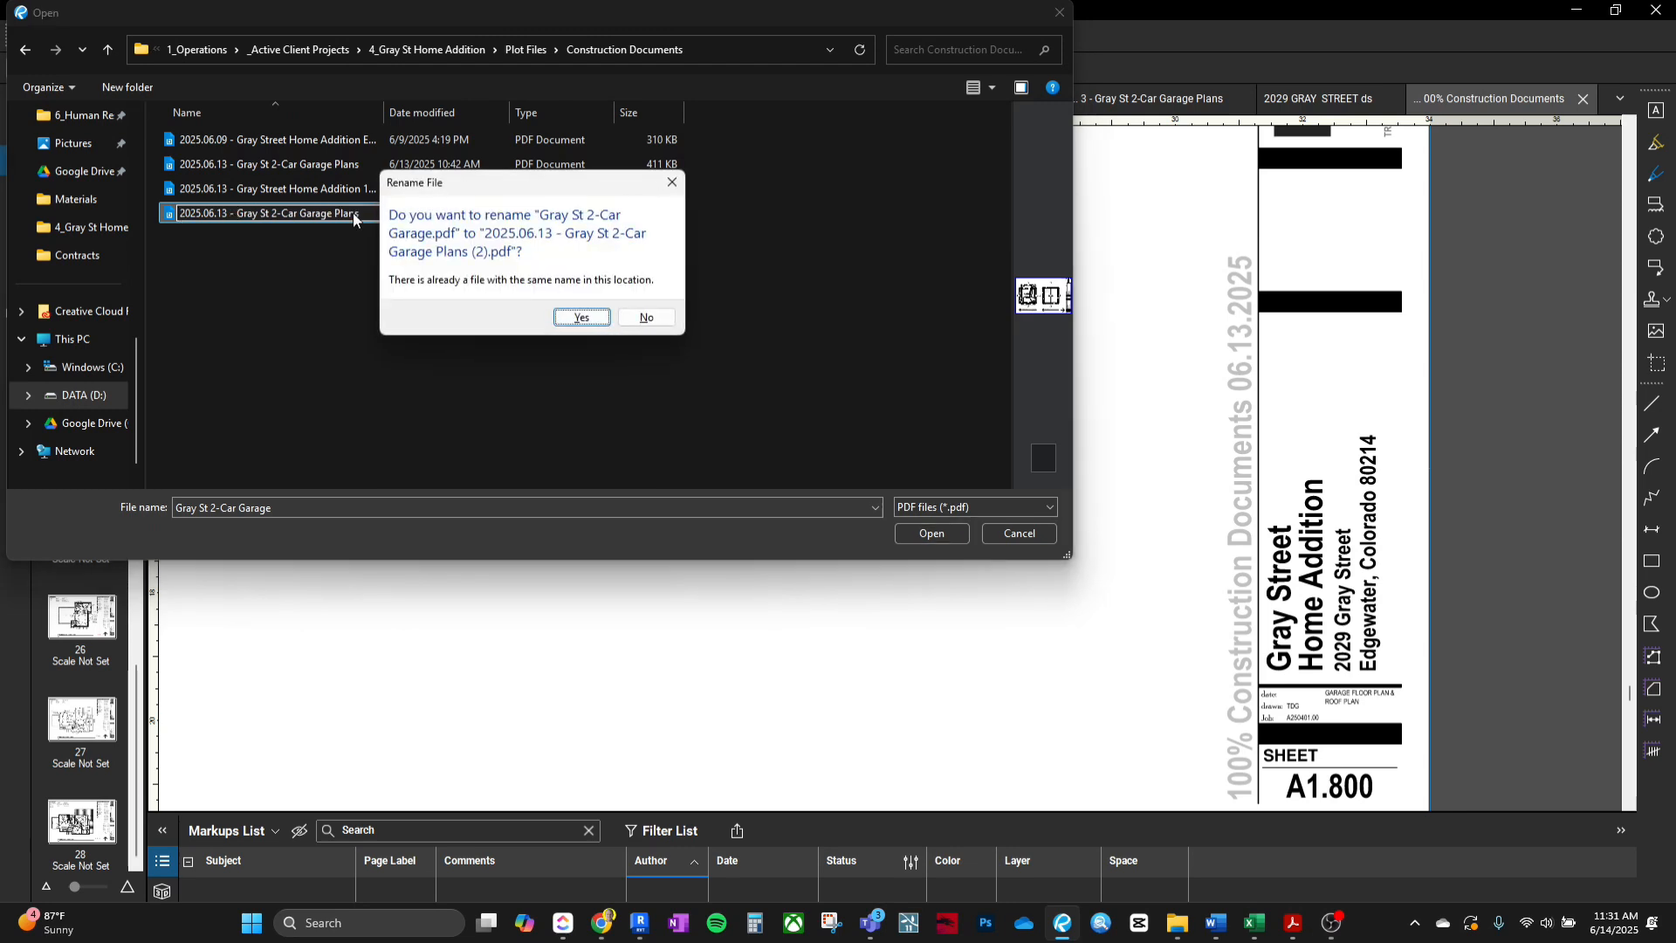
{"action": "left_click", "coordinate": [591, 319]}
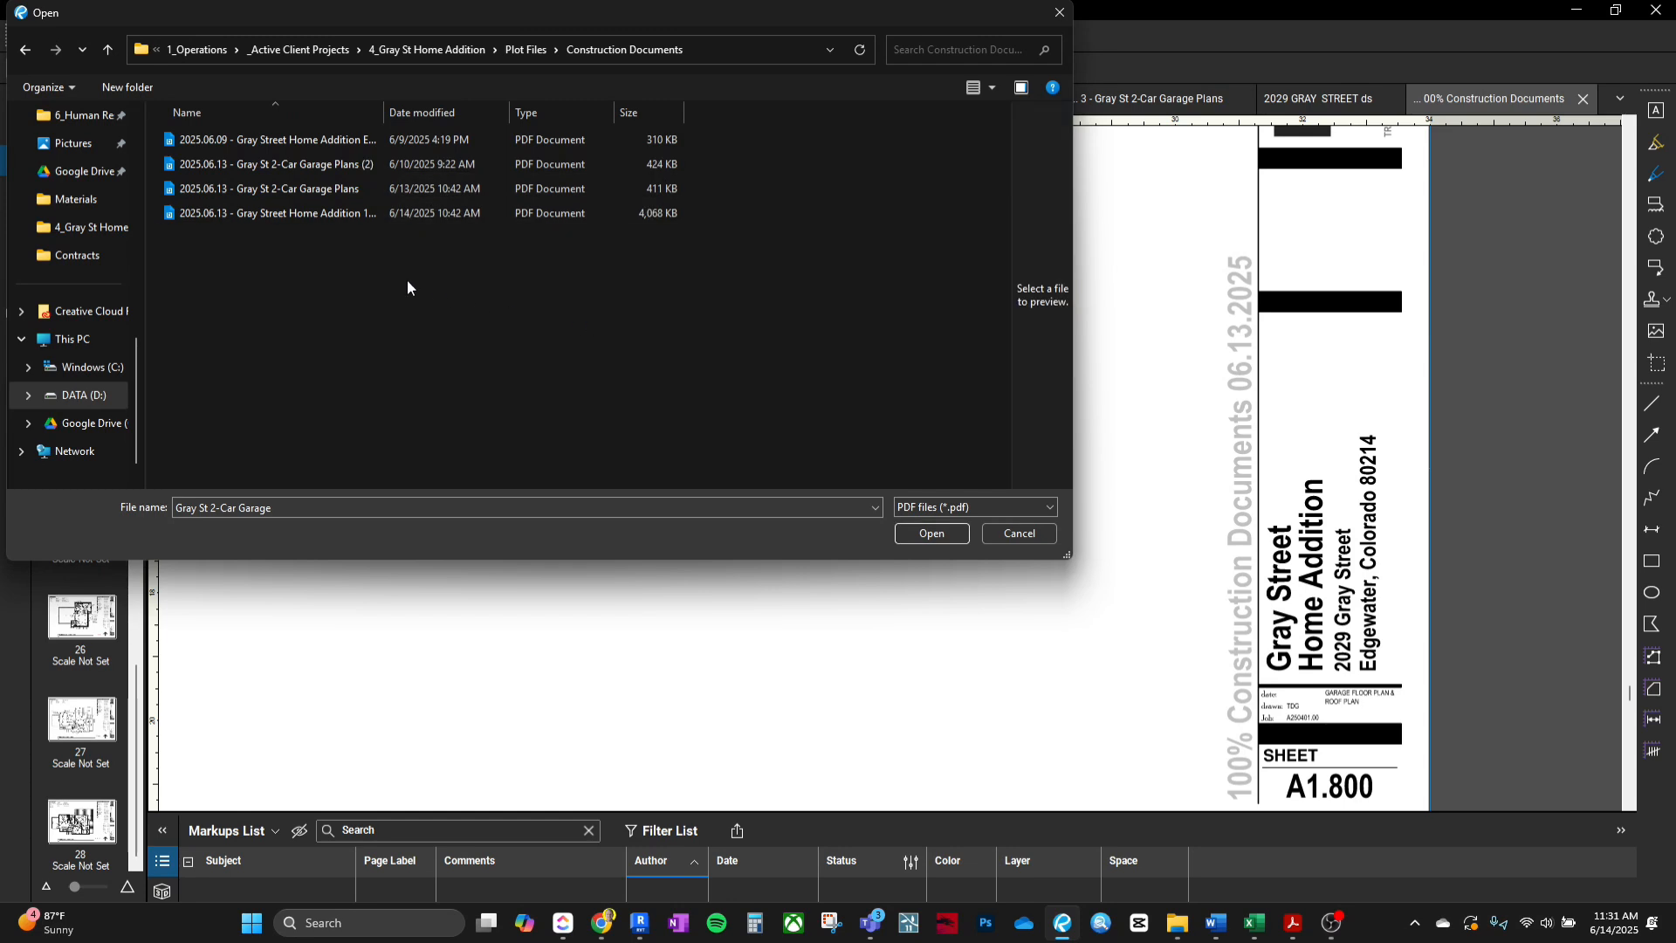
Widen the file name column and delete the duplicate 2025.06.13 - Gray St 2-Car Garage Plans (2) PDF.
{"action": "left_click_drag", "start_coordinate": [384, 114], "coordinate": [628, 113]}
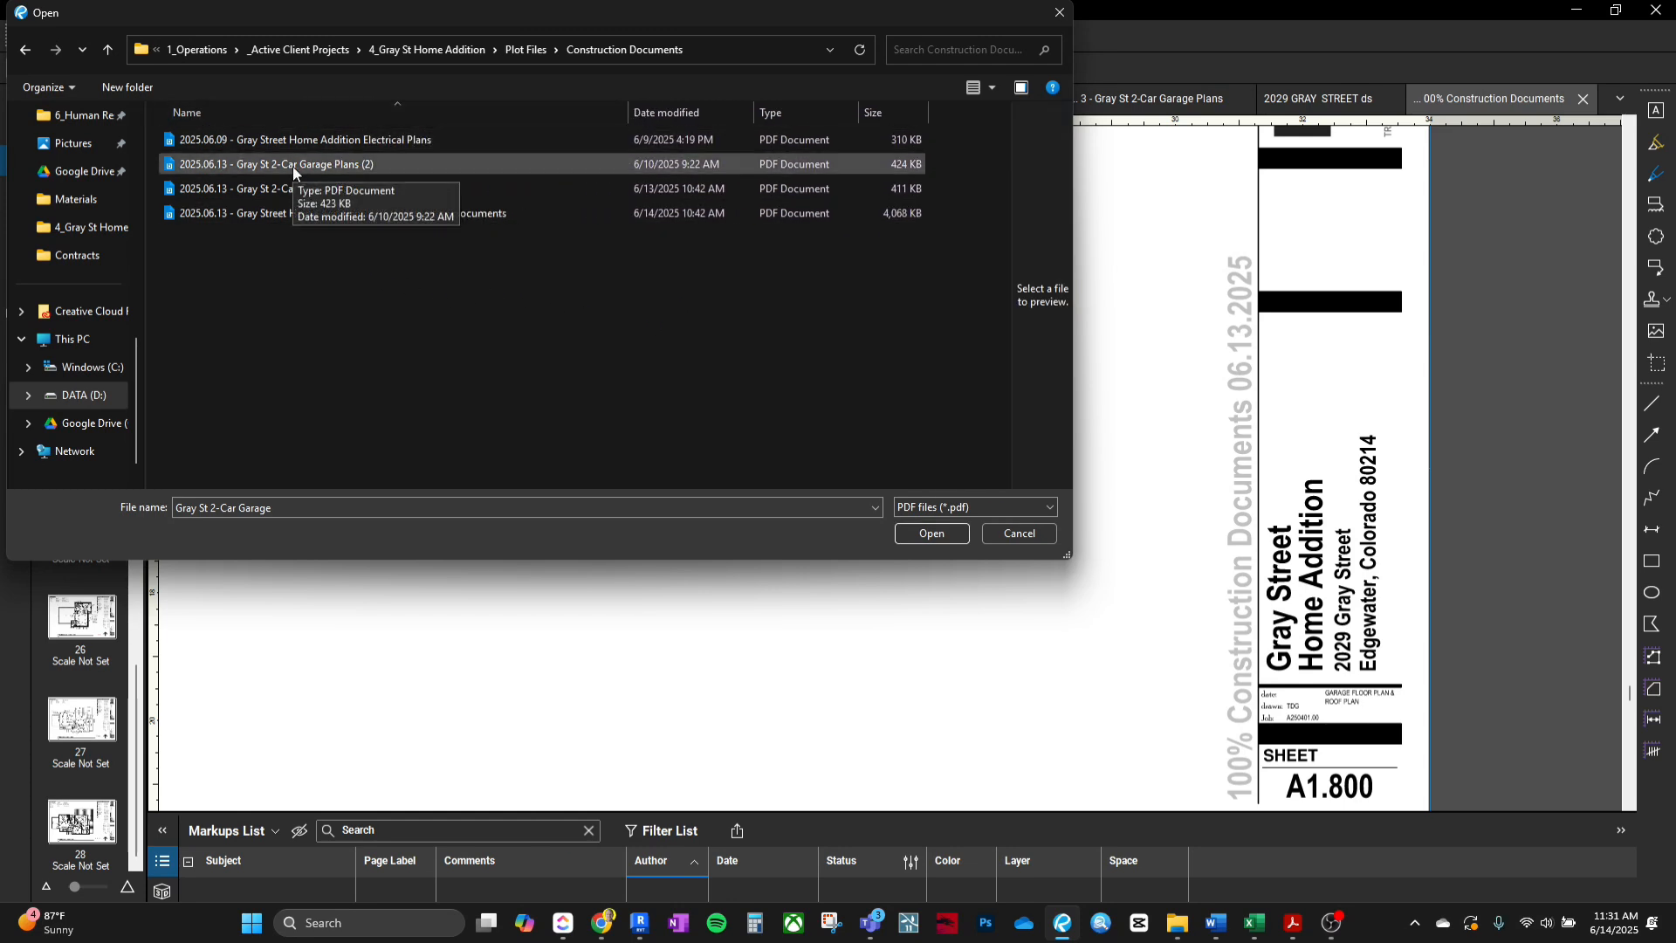
{"action": "left_click", "coordinate": [291, 190]}
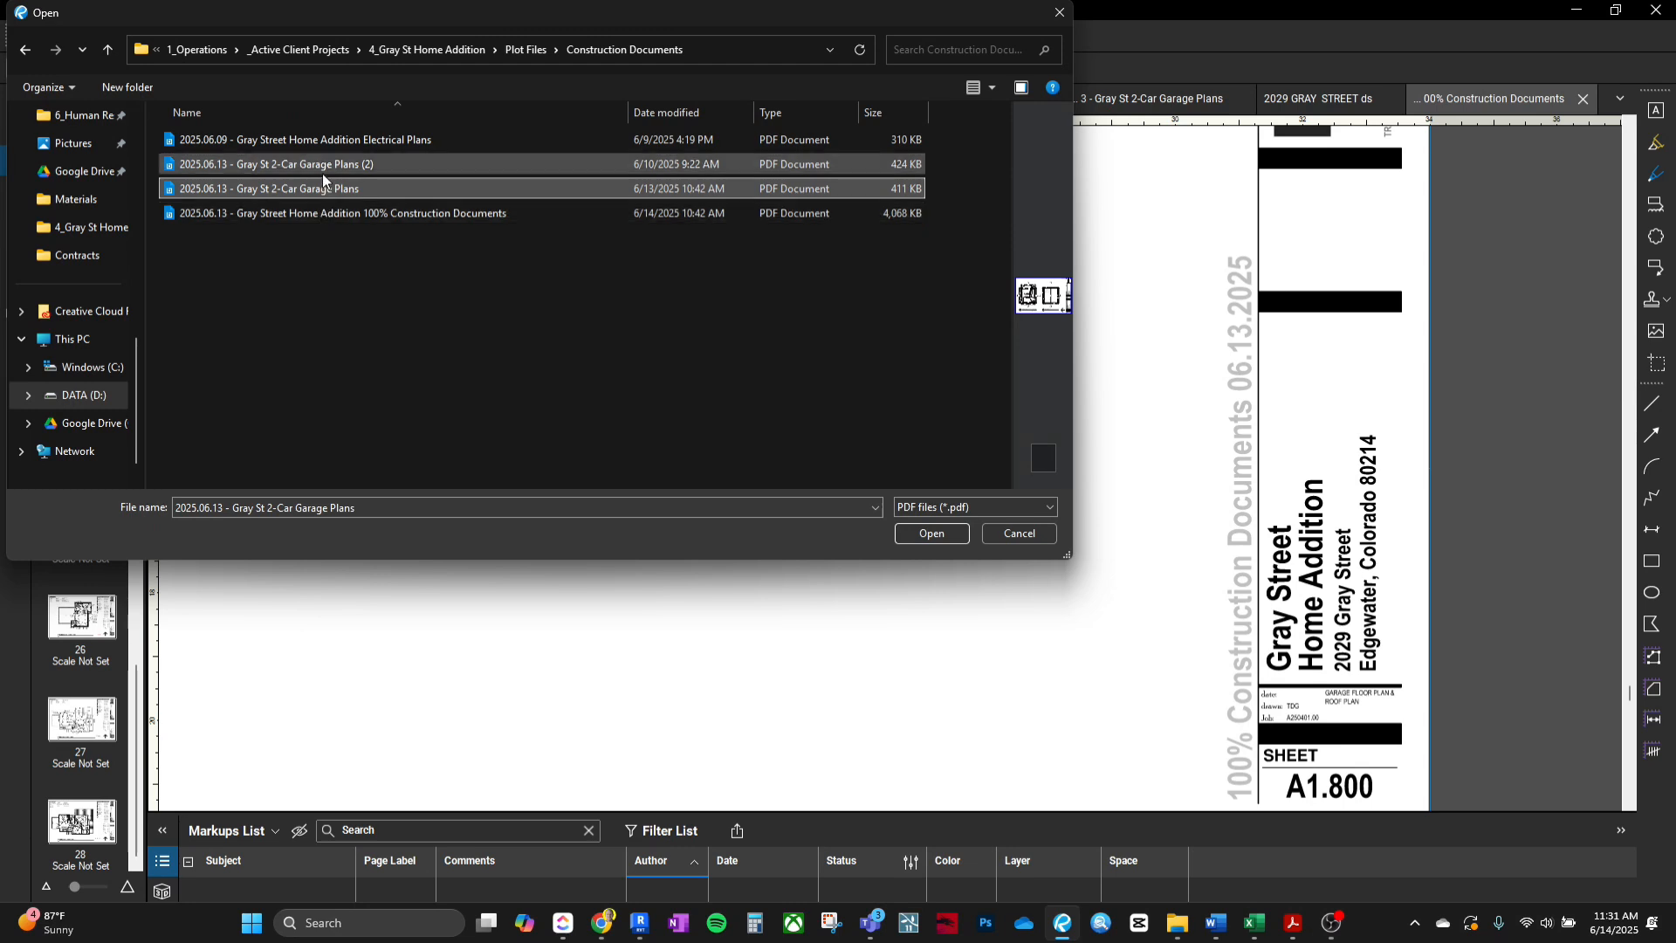
{"action": "left_click", "coordinate": [323, 165]}
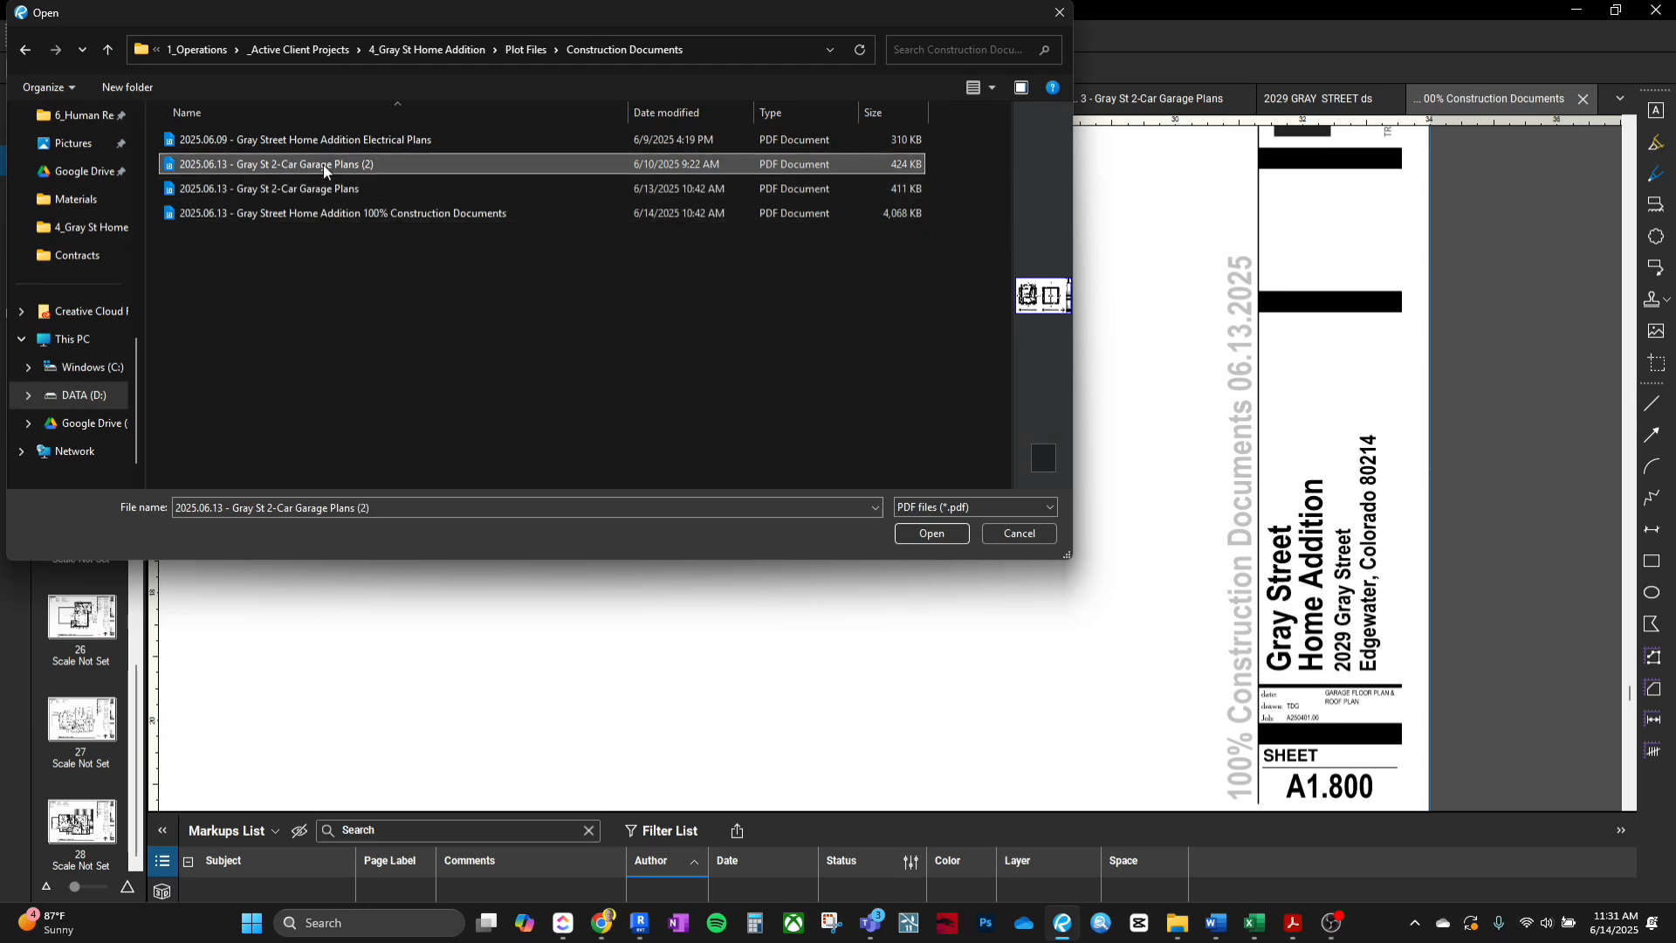
{"action": "key", "text": "Delete"}
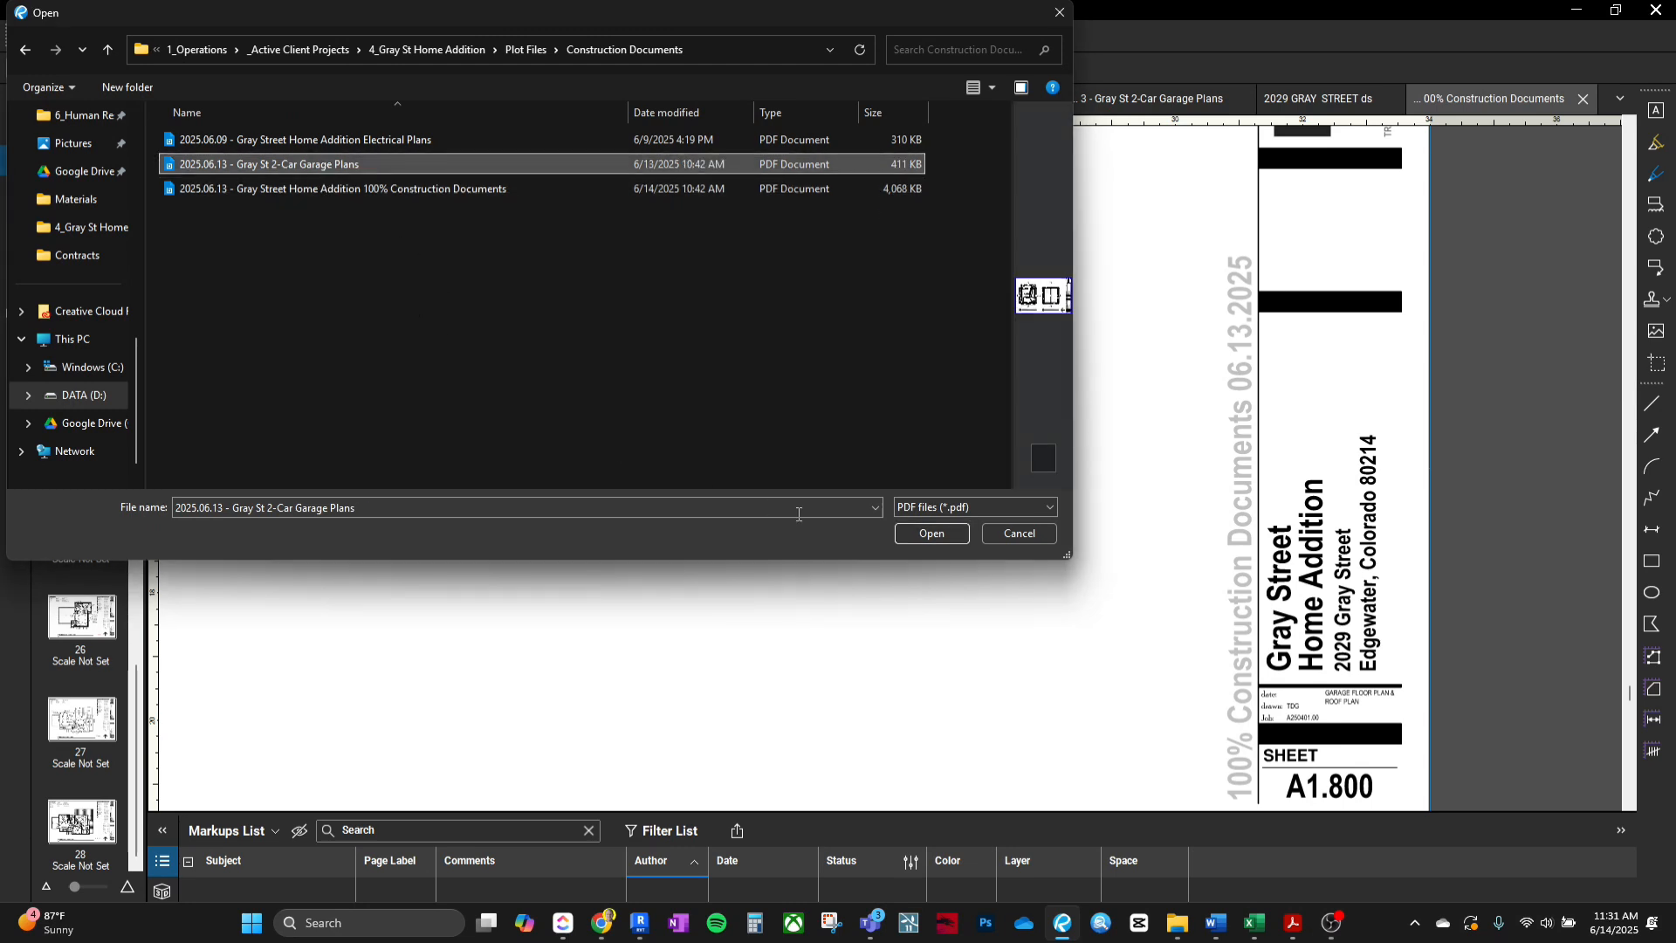
Replace page 24 with page 1 of the 2025.06.13 - Gray St 2-Car Garage Plans PDF and check the new page.
{"action": "left_click", "coordinate": [927, 534]}
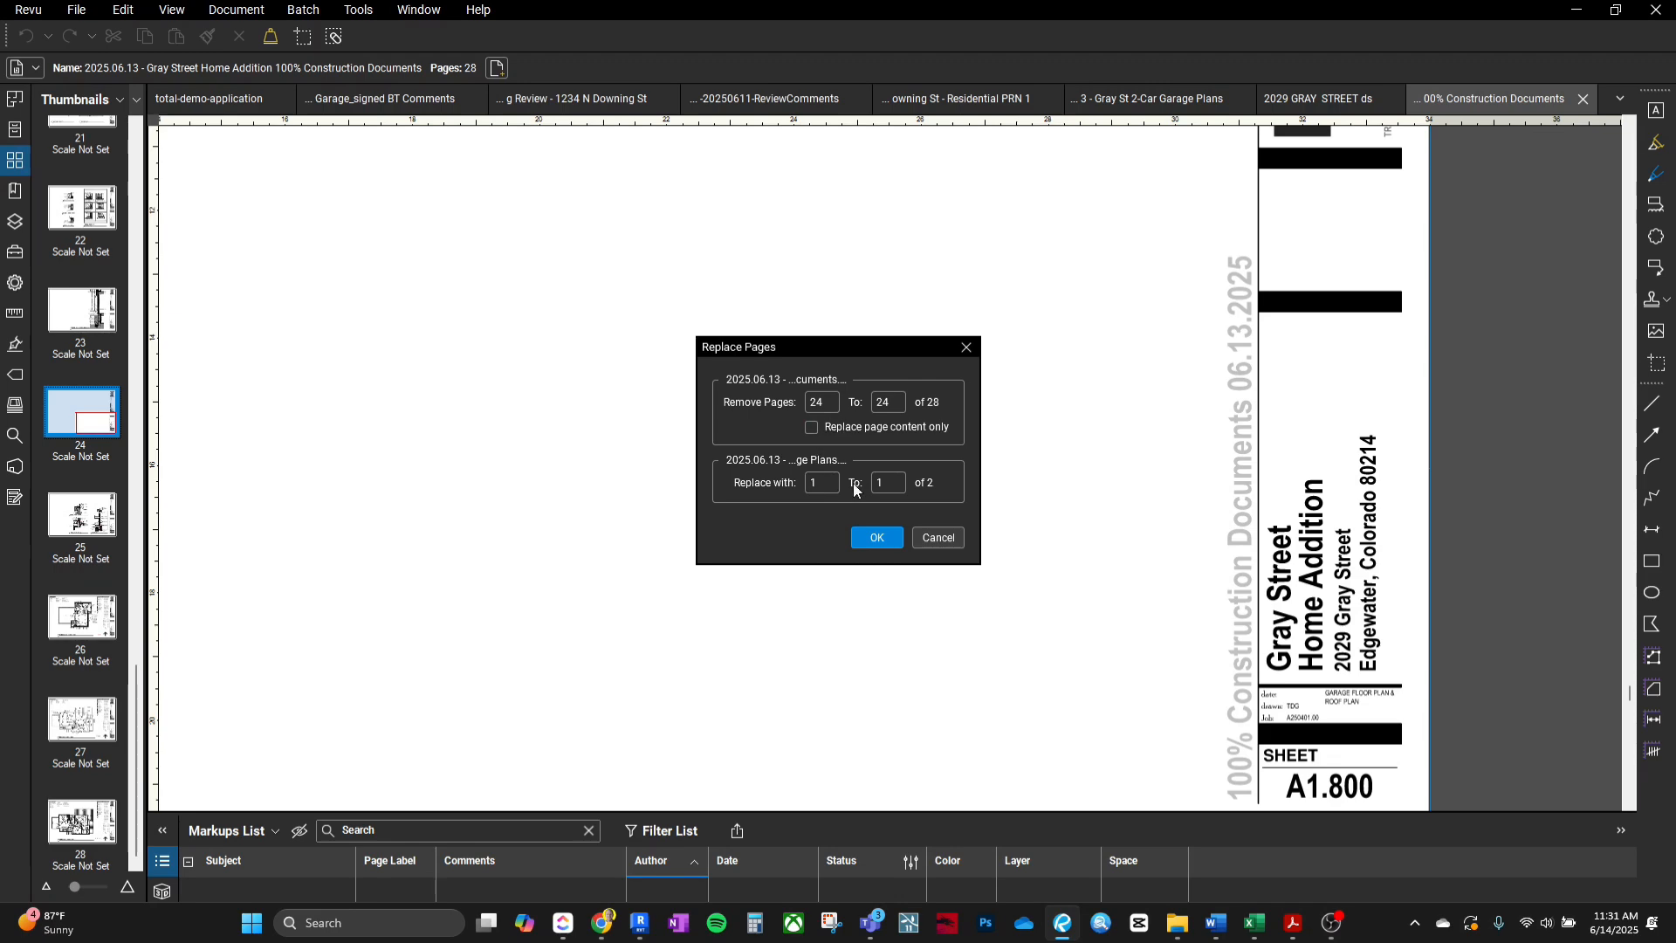
{"action": "left_click", "coordinate": [876, 537]}
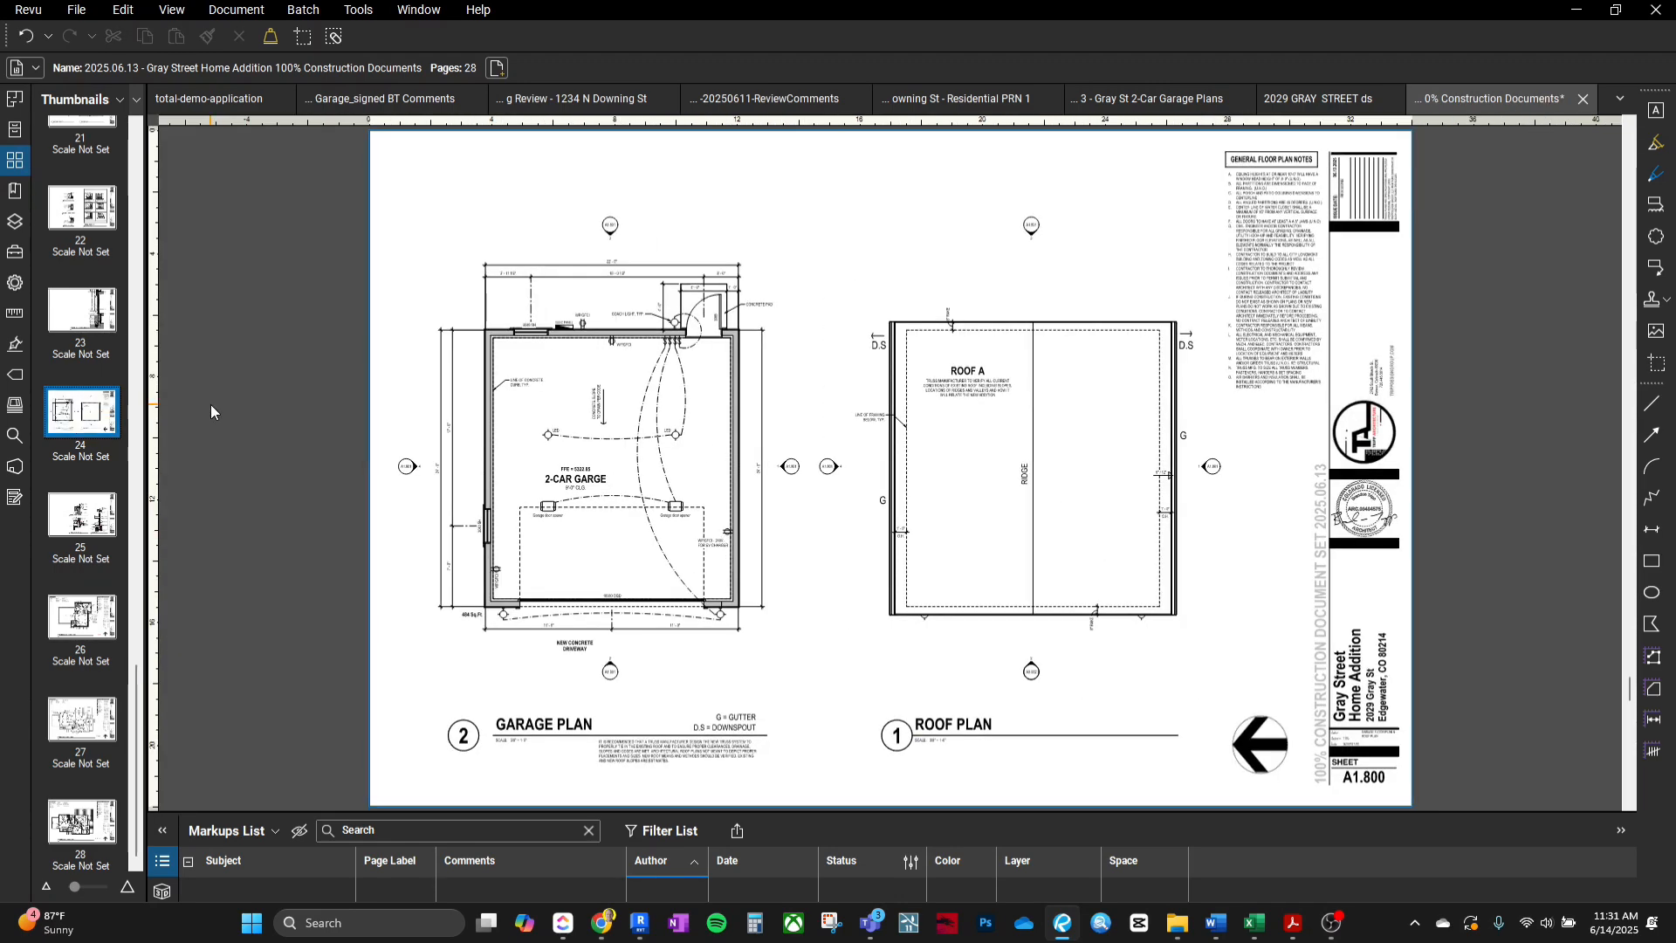
{"action": "left_click", "coordinate": [96, 309]}
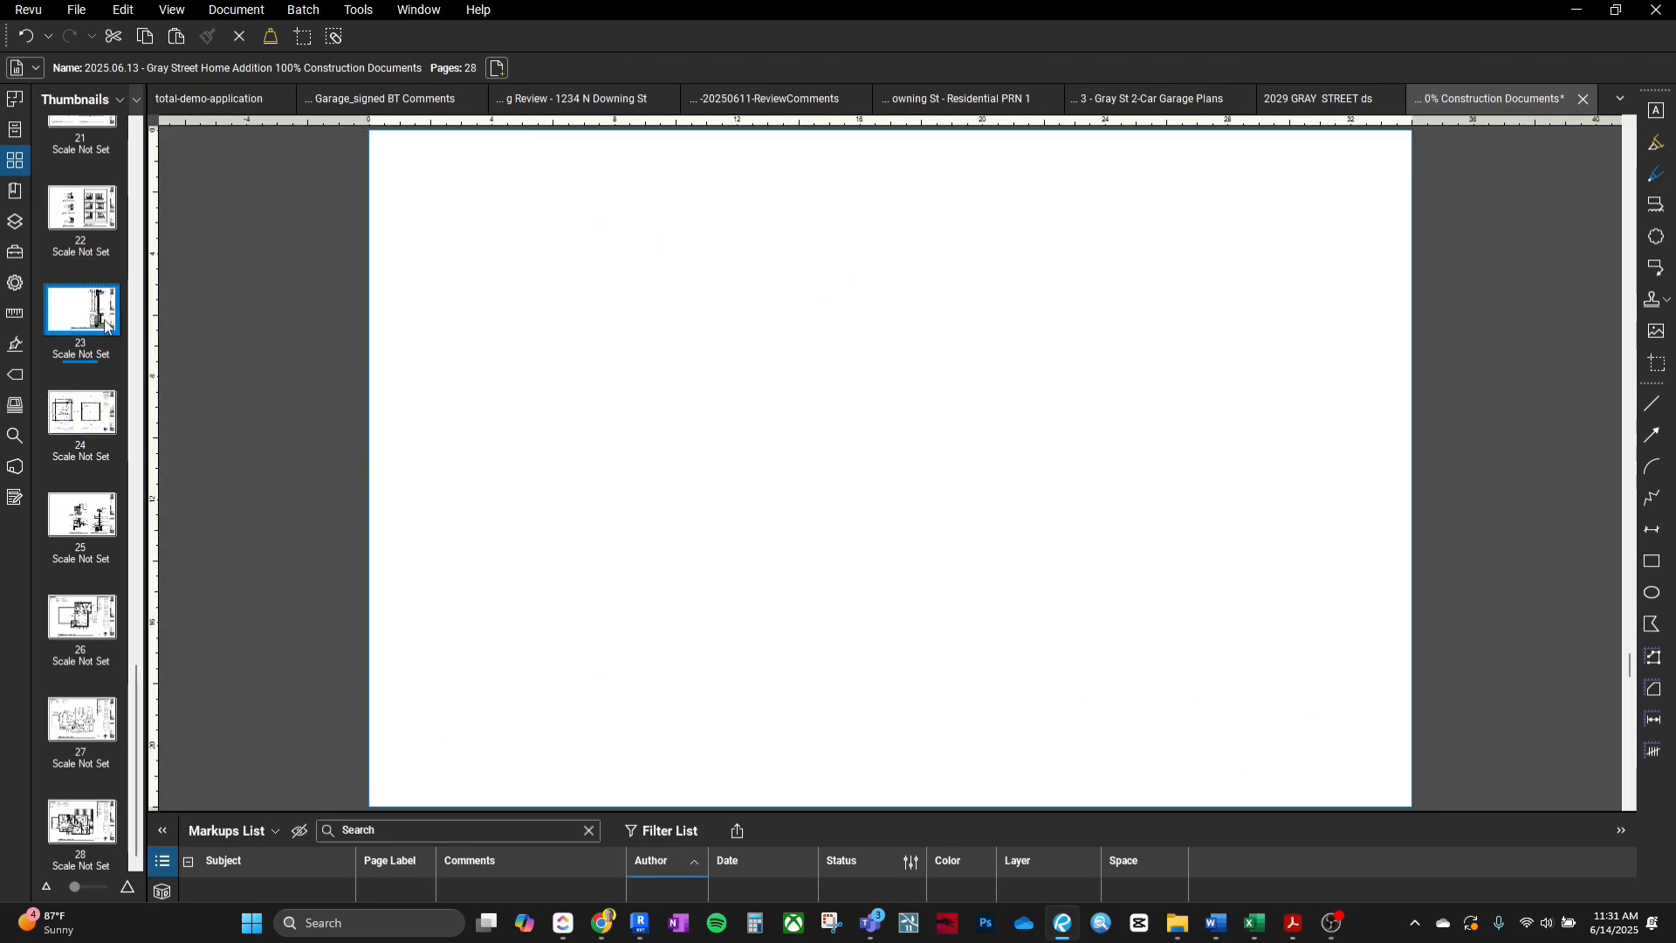
{"action": "left_click", "coordinate": [107, 401]}
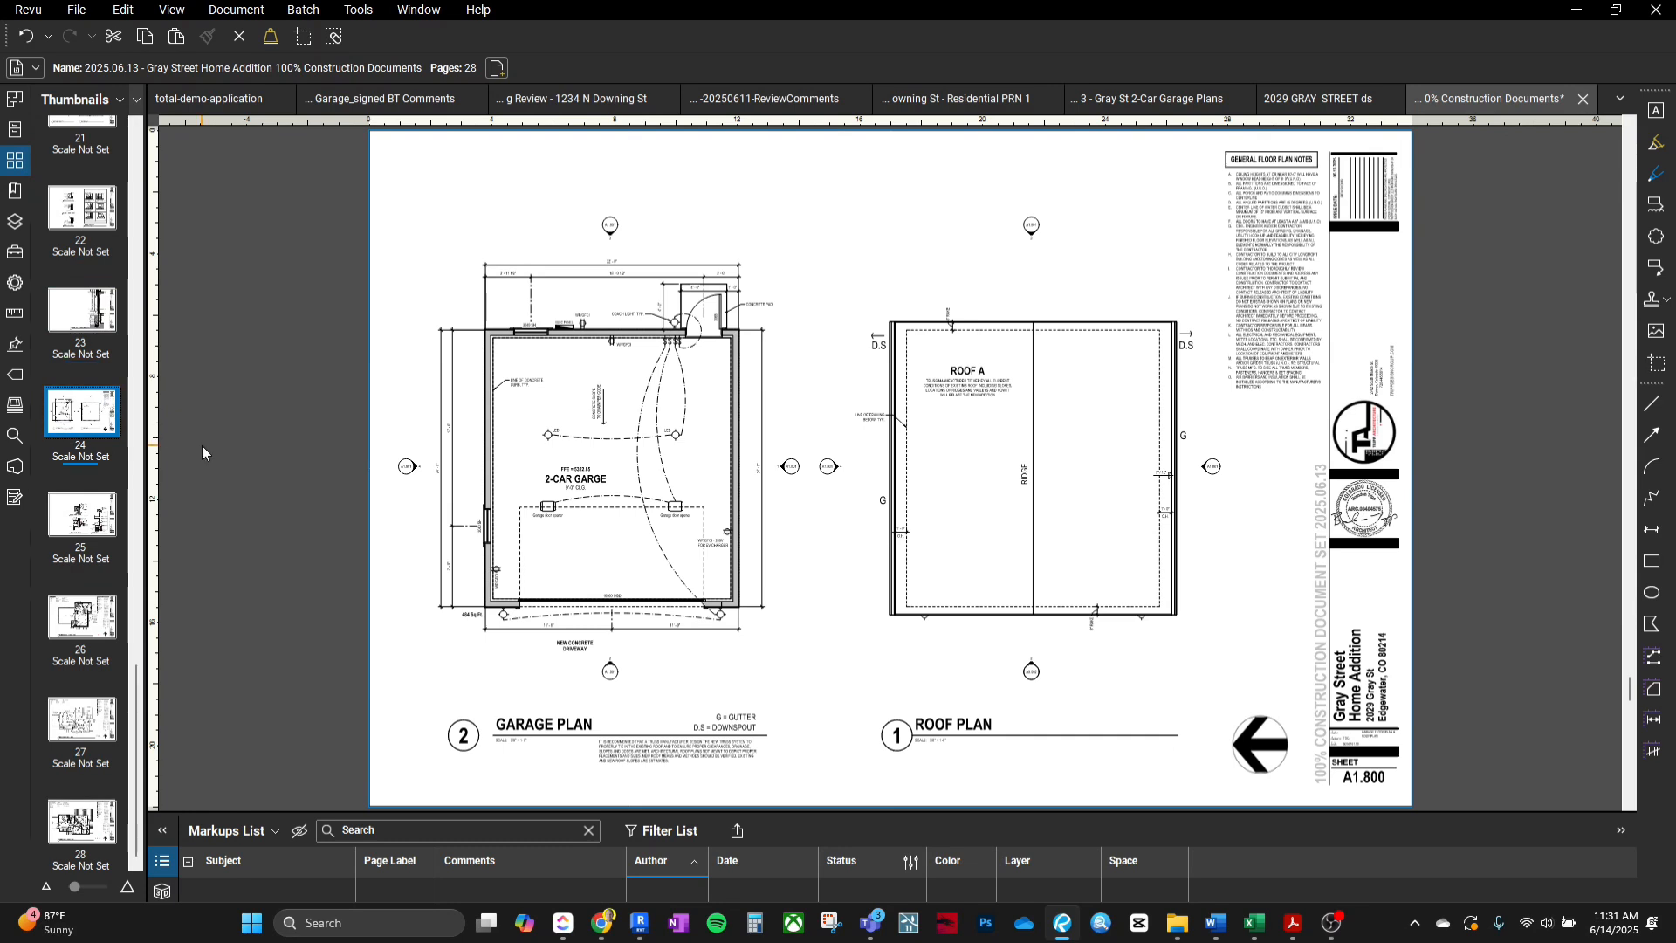
{"action": "scroll", "coordinate": [201, 447], "scroll_direction": "up", "scroll_amount": 1}
{"action": "scroll", "coordinate": [202, 447], "scroll_direction": "down", "scroll_amount": 1}
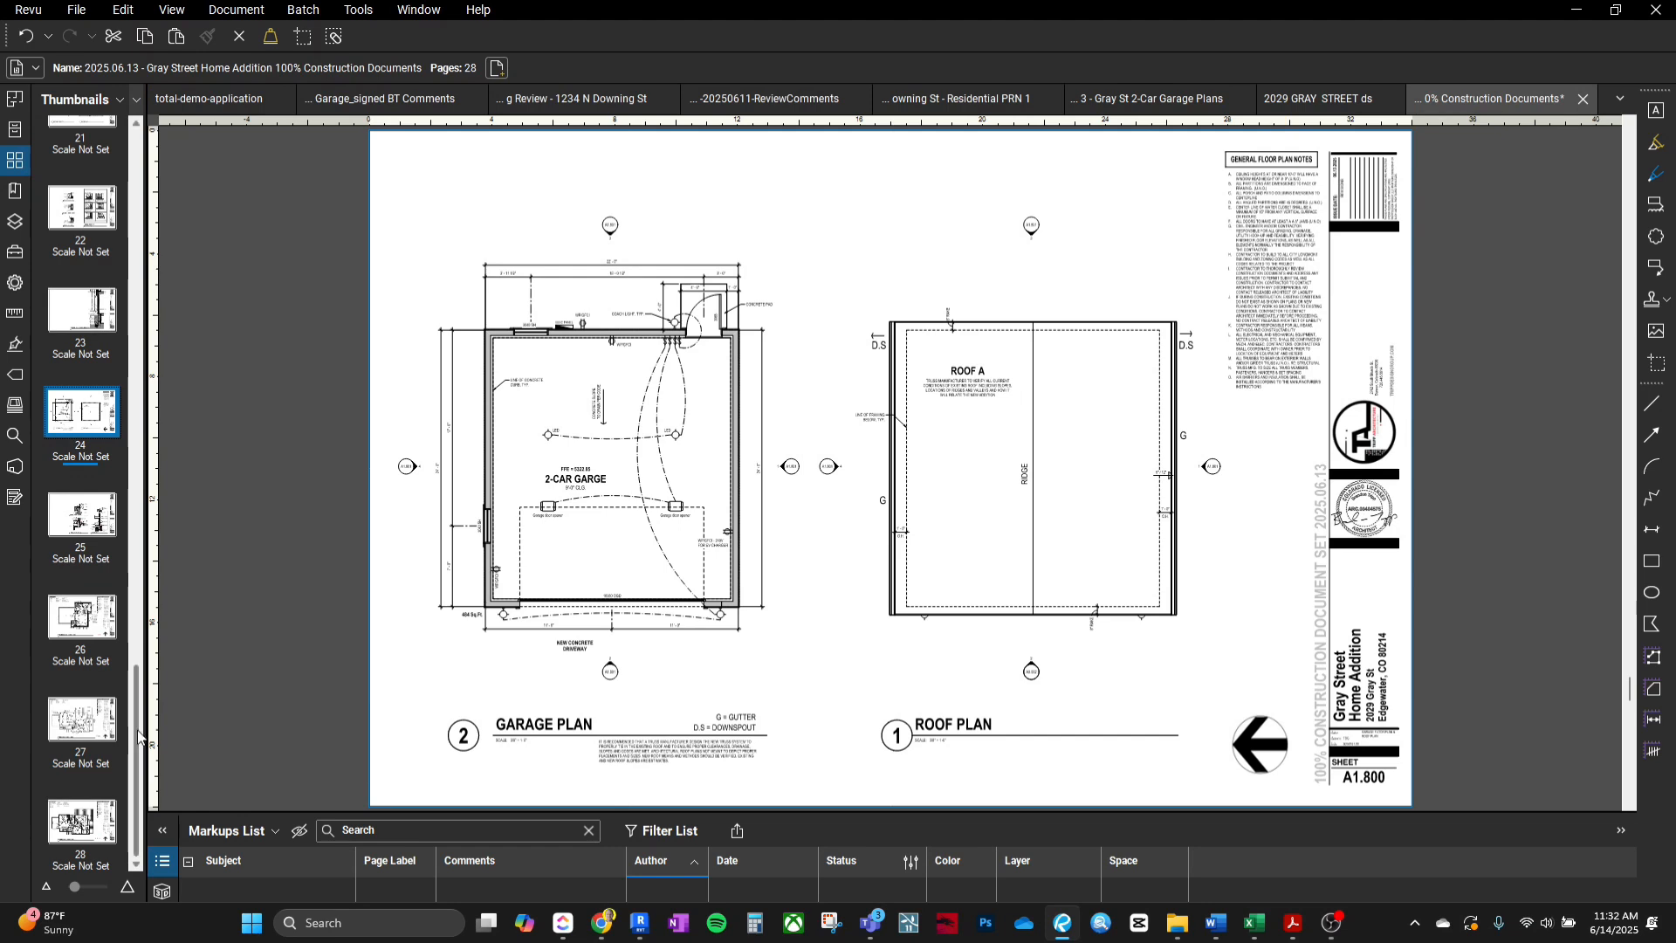
Review the construction set sheet by sheet from page 9, A1.120, to the garage sheet on page 24.
{"action": "left_click_drag", "start_coordinate": [139, 737], "coordinate": [166, 360]}
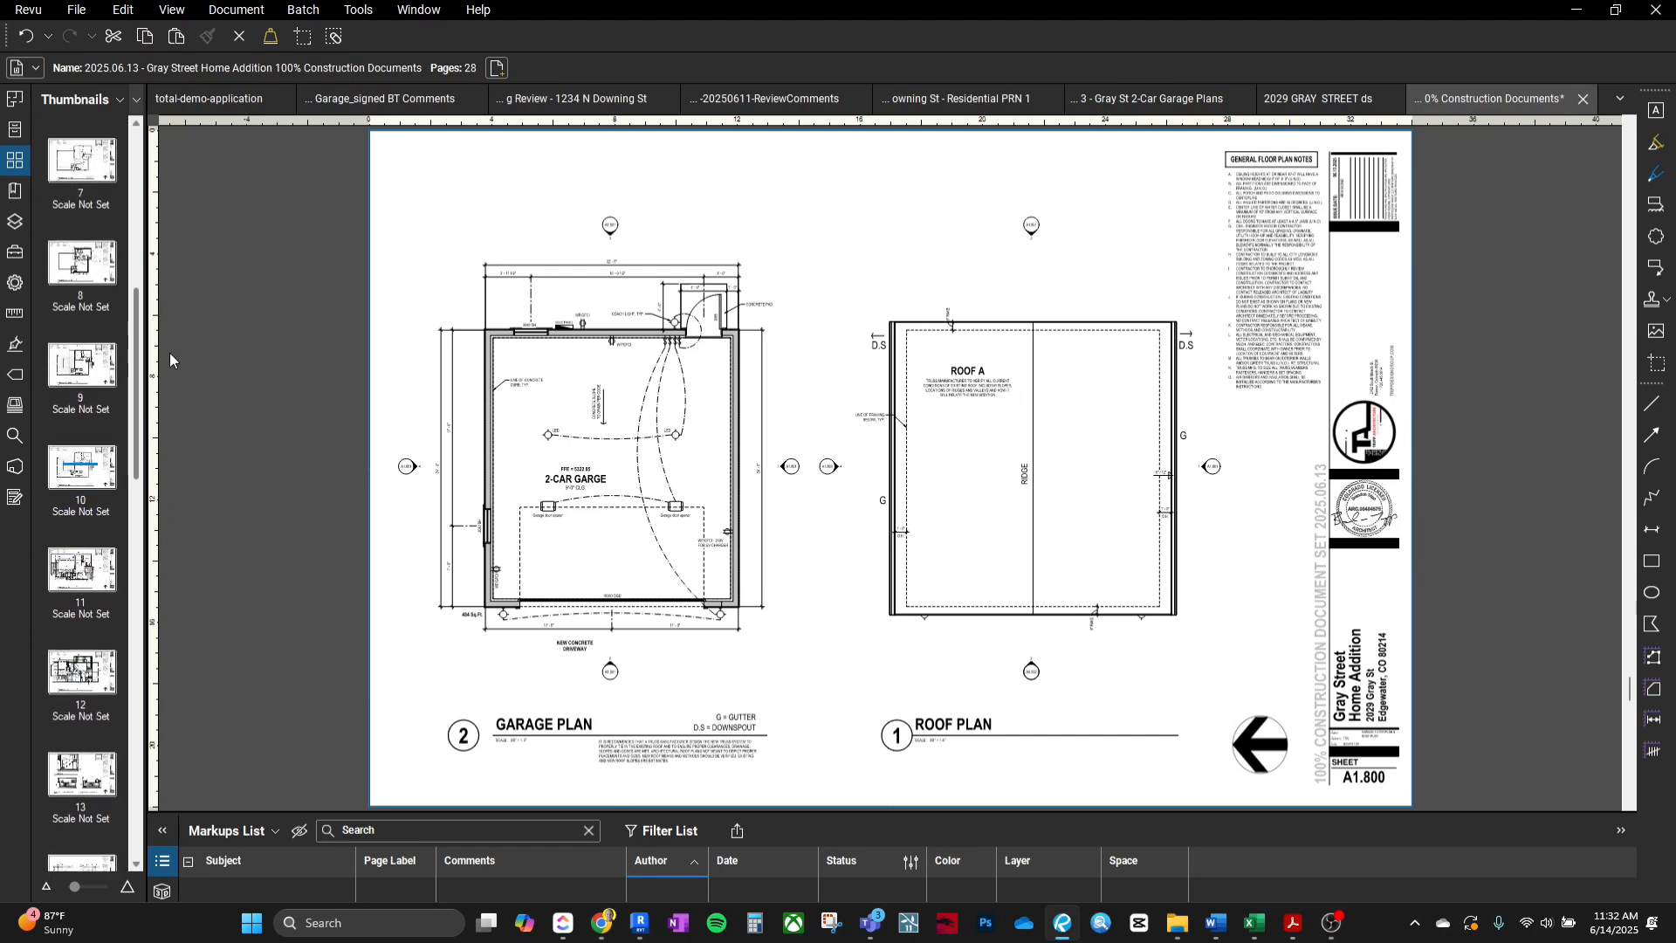
{"action": "left_click", "coordinate": [73, 375]}
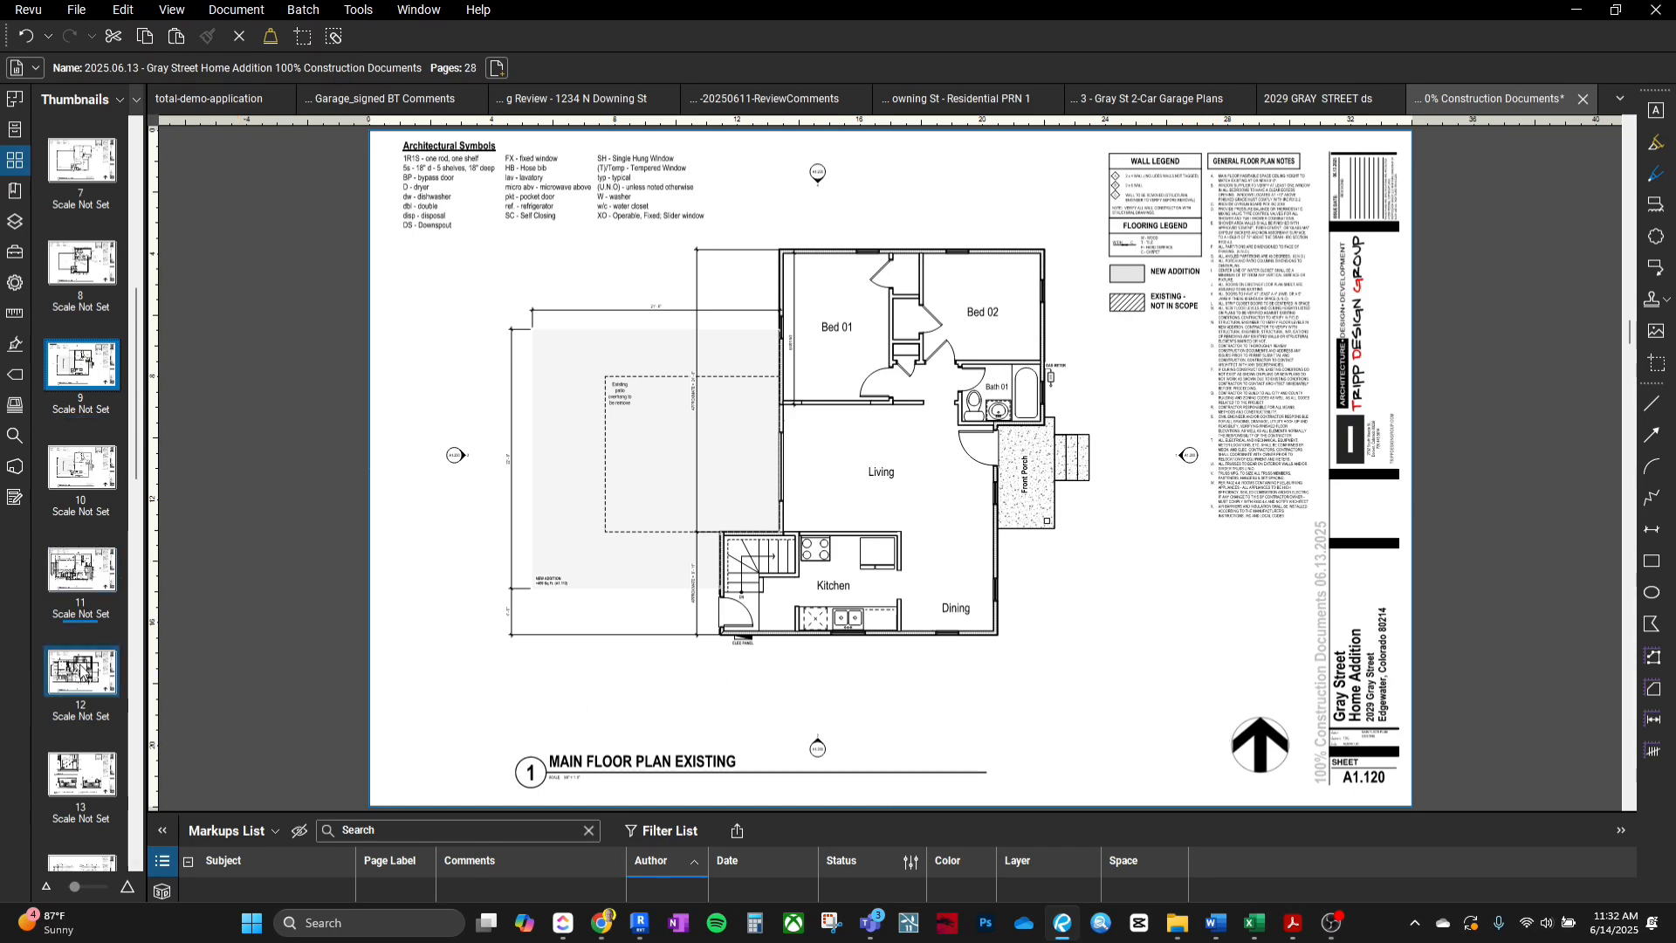
{"action": "key", "text": "Page_Down"}
{"action": "key", "text": "Page_Down"}
{"action": "key", "text": "Page_Down"}
{"action": "key", "text": "Page_Down"}
{"action": "key", "text": "Page_Down"}
{"action": "key", "text": "Page_Down"}
{"action": "key", "text": "Page_Down"}
{"action": "key", "text": "Page_Down"}
{"action": "key", "text": "Page_Down"}
{"action": "key", "text": "Page_Down"}
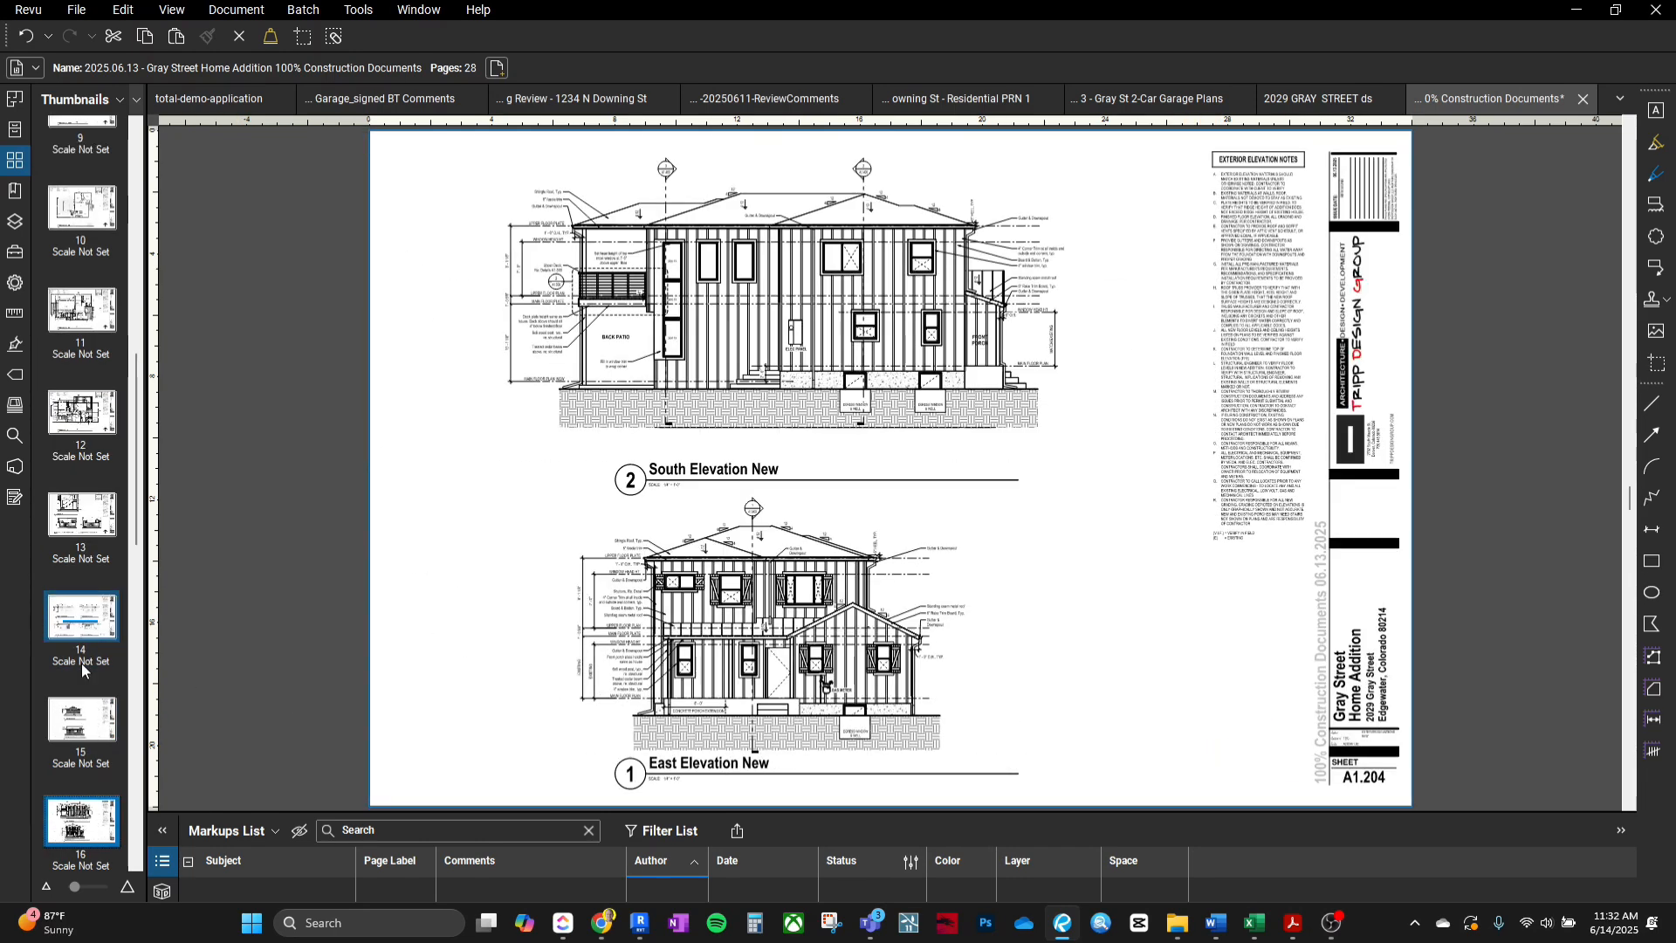
{"action": "key", "text": "Down"}
{"action": "key", "text": "Down"}
{"action": "key", "text": "Down"}
{"action": "key", "text": "Down"}
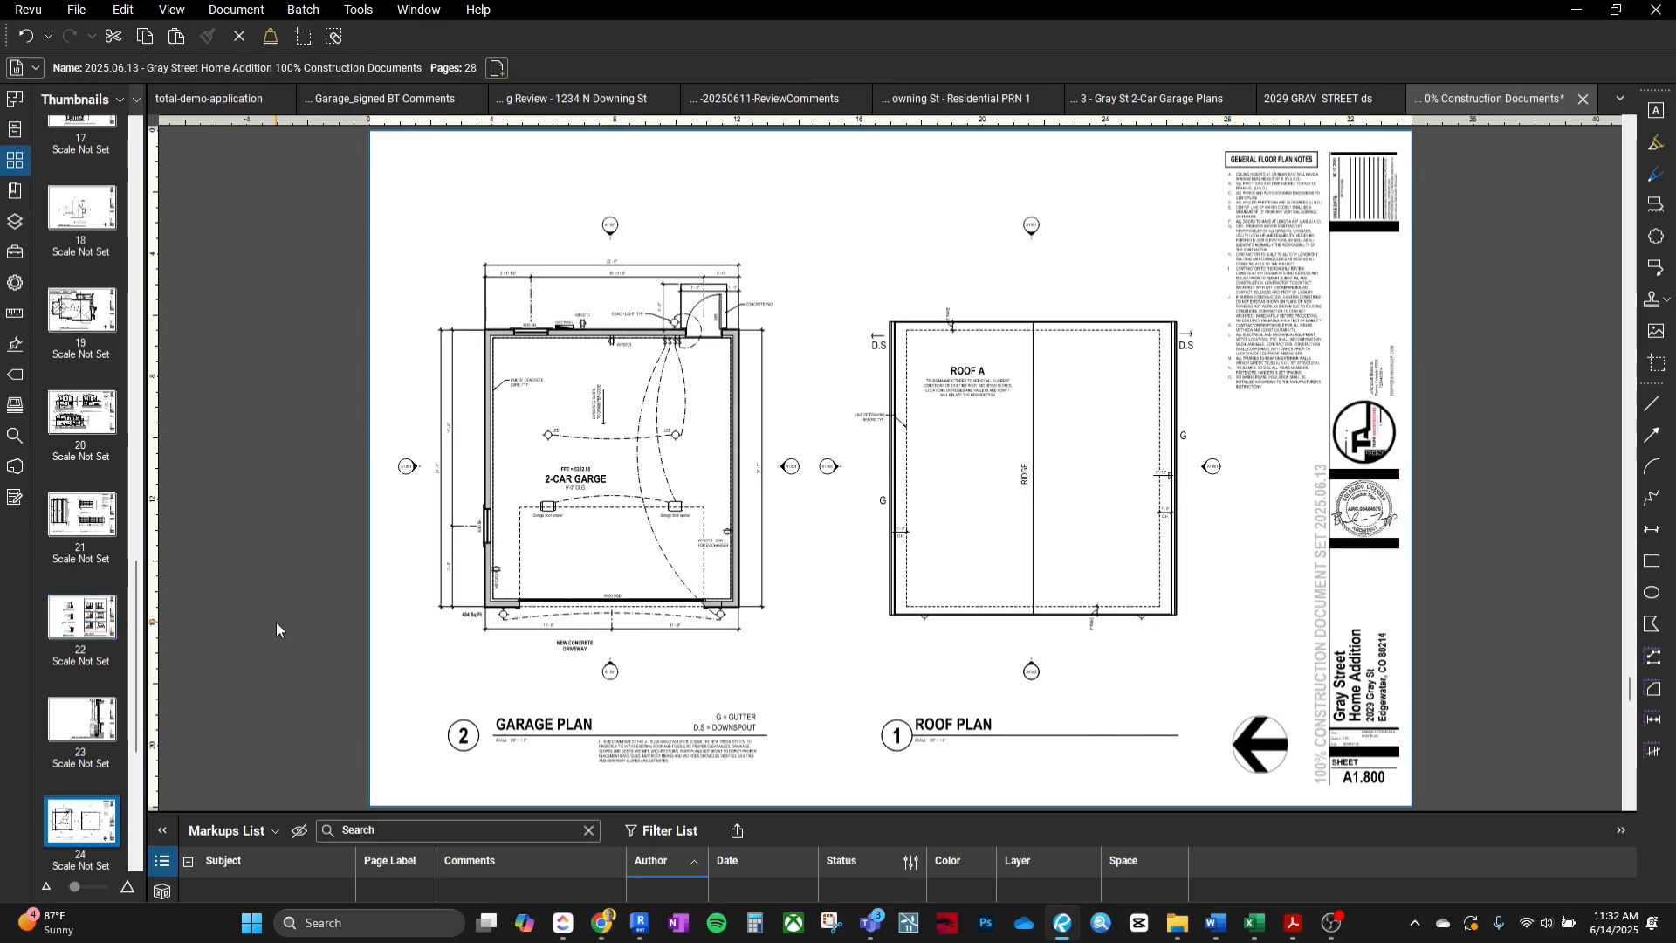
Replace page 25 with page 2 of the 2025.06.13 - Gray St 2-Car Garage Plans PDF and advance to page 26.
{"action": "key", "text": "Down"}
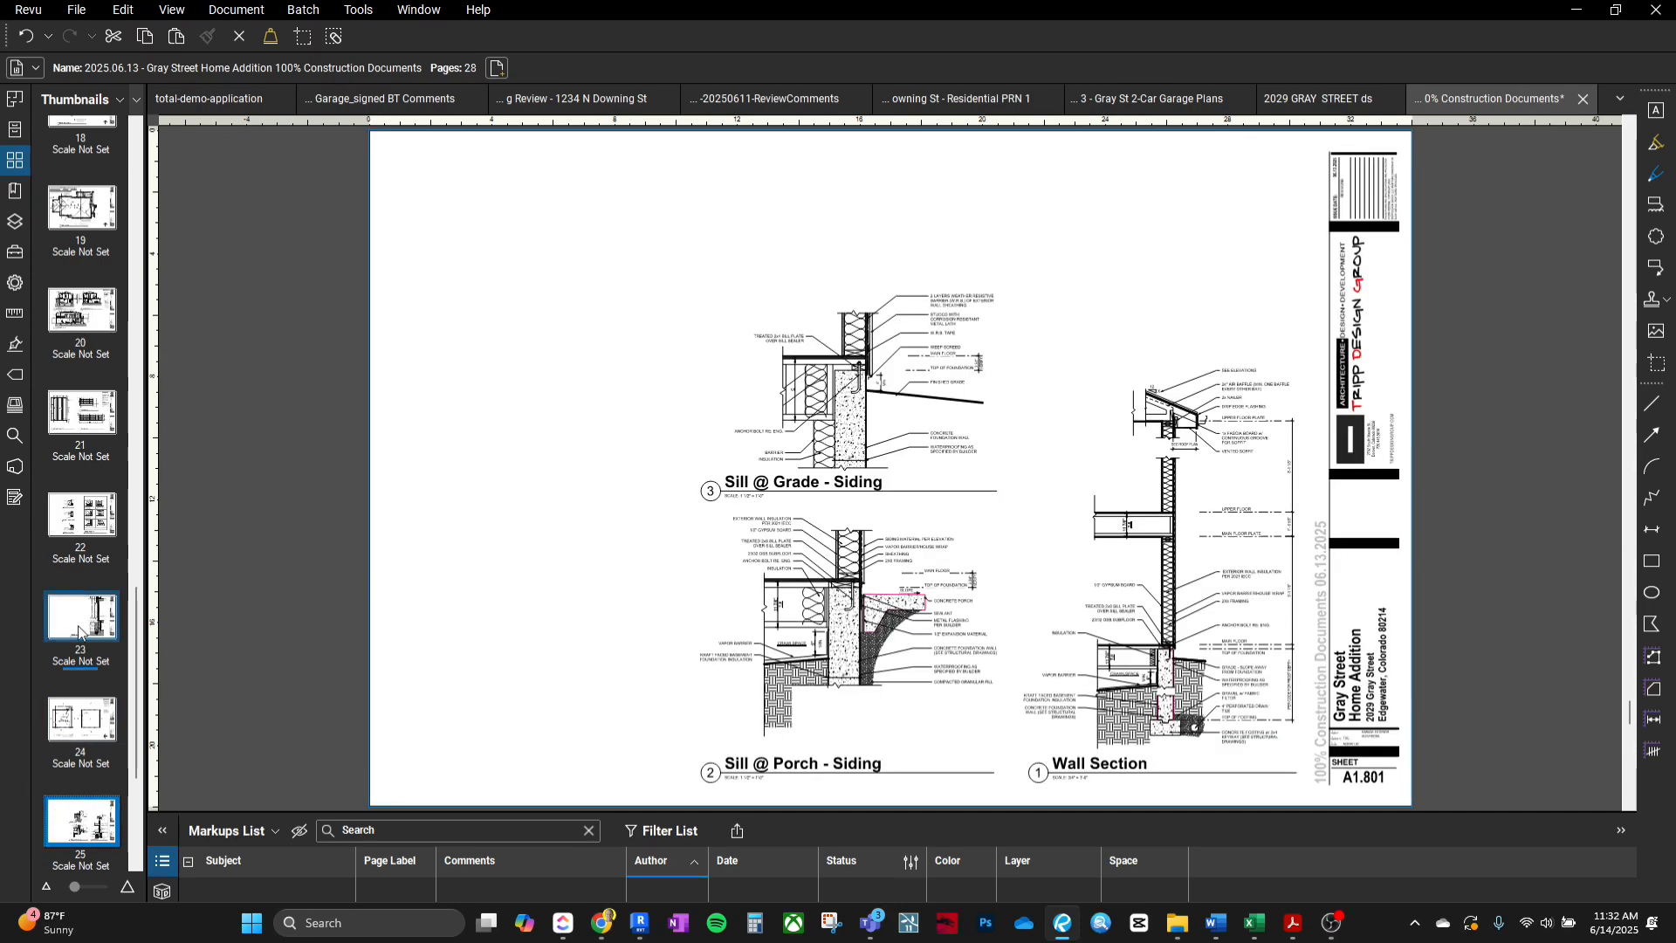
{"action": "right_click", "coordinate": [91, 828]}
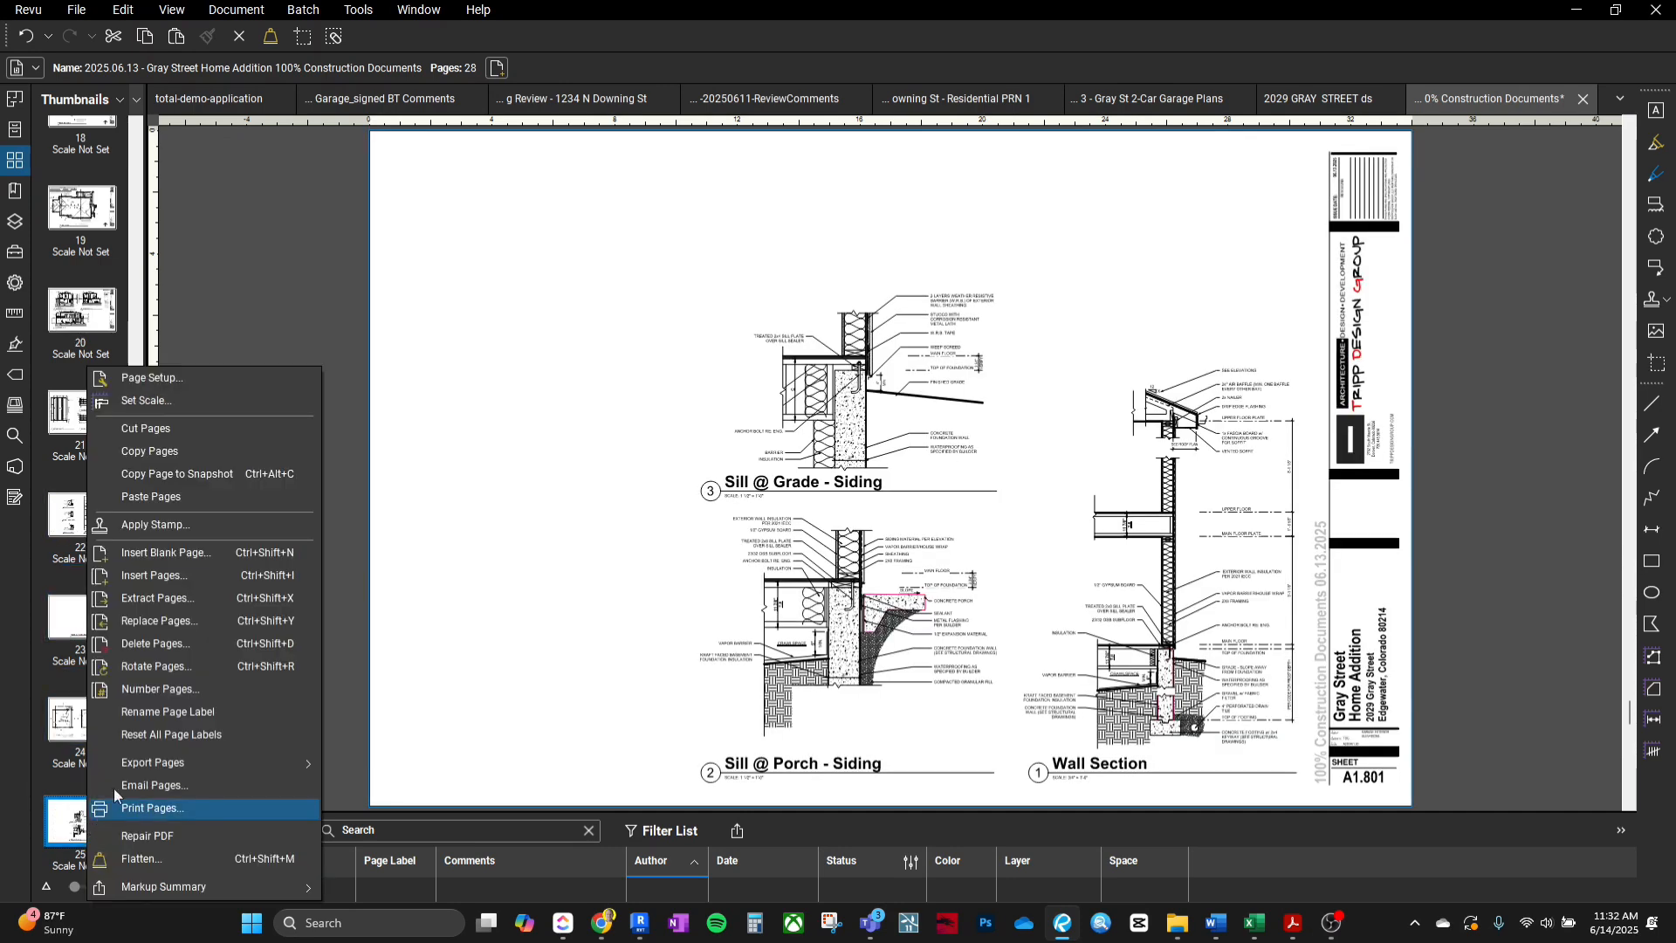
{"action": "left_click", "coordinate": [175, 621]}
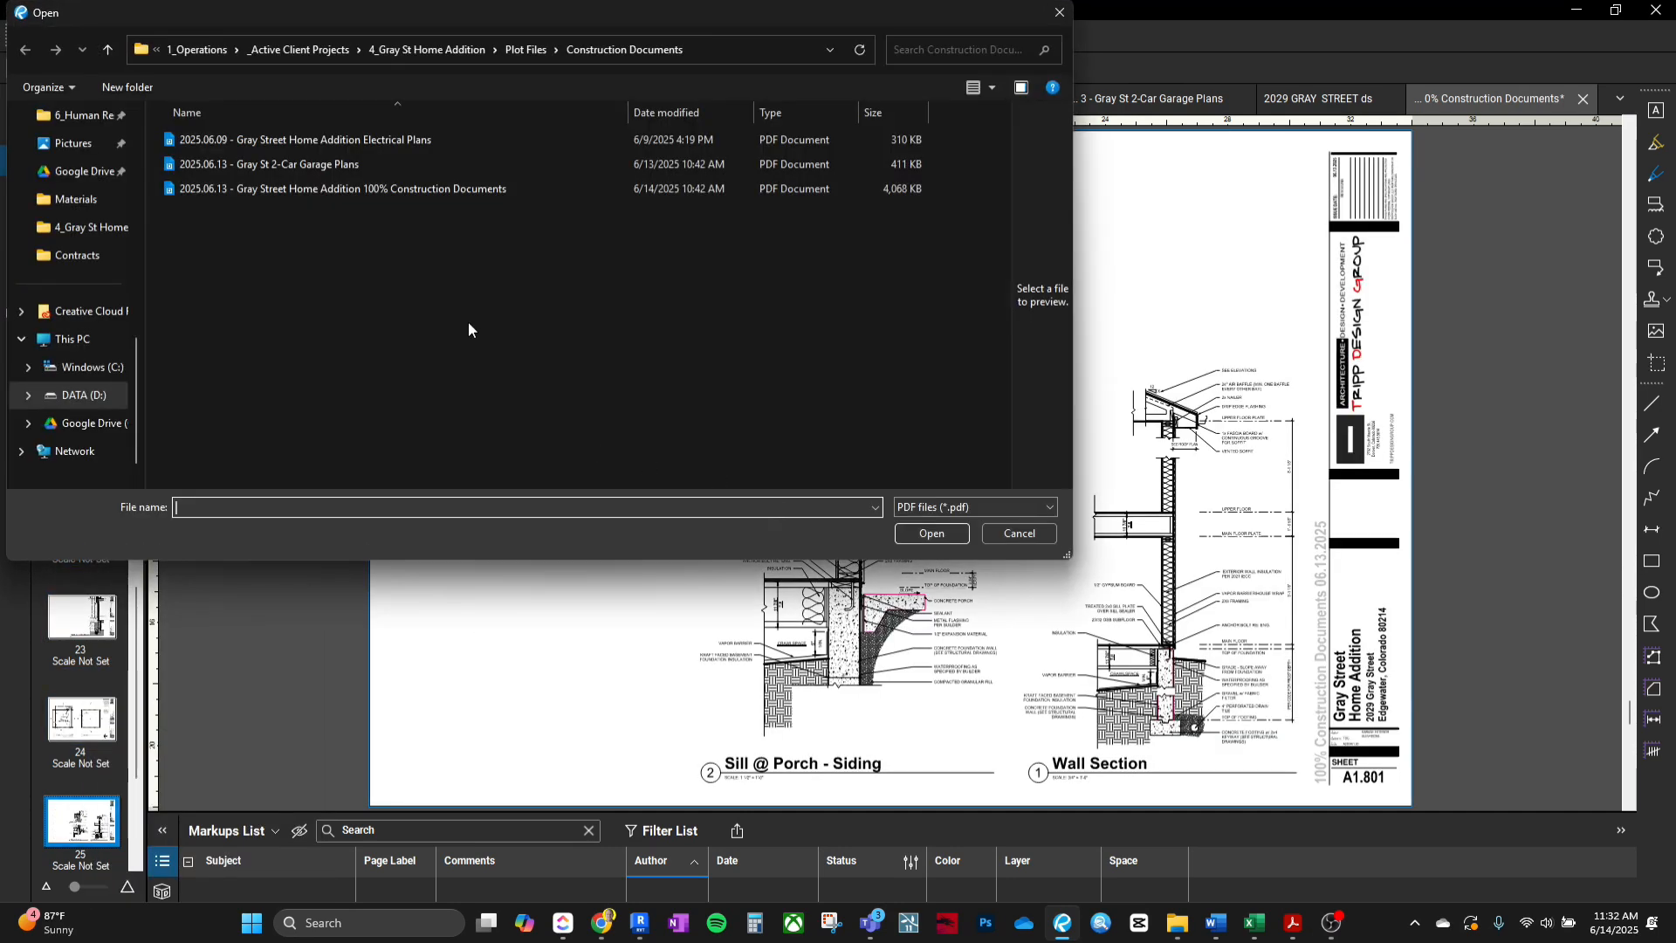
{"action": "left_click", "coordinate": [298, 165]}
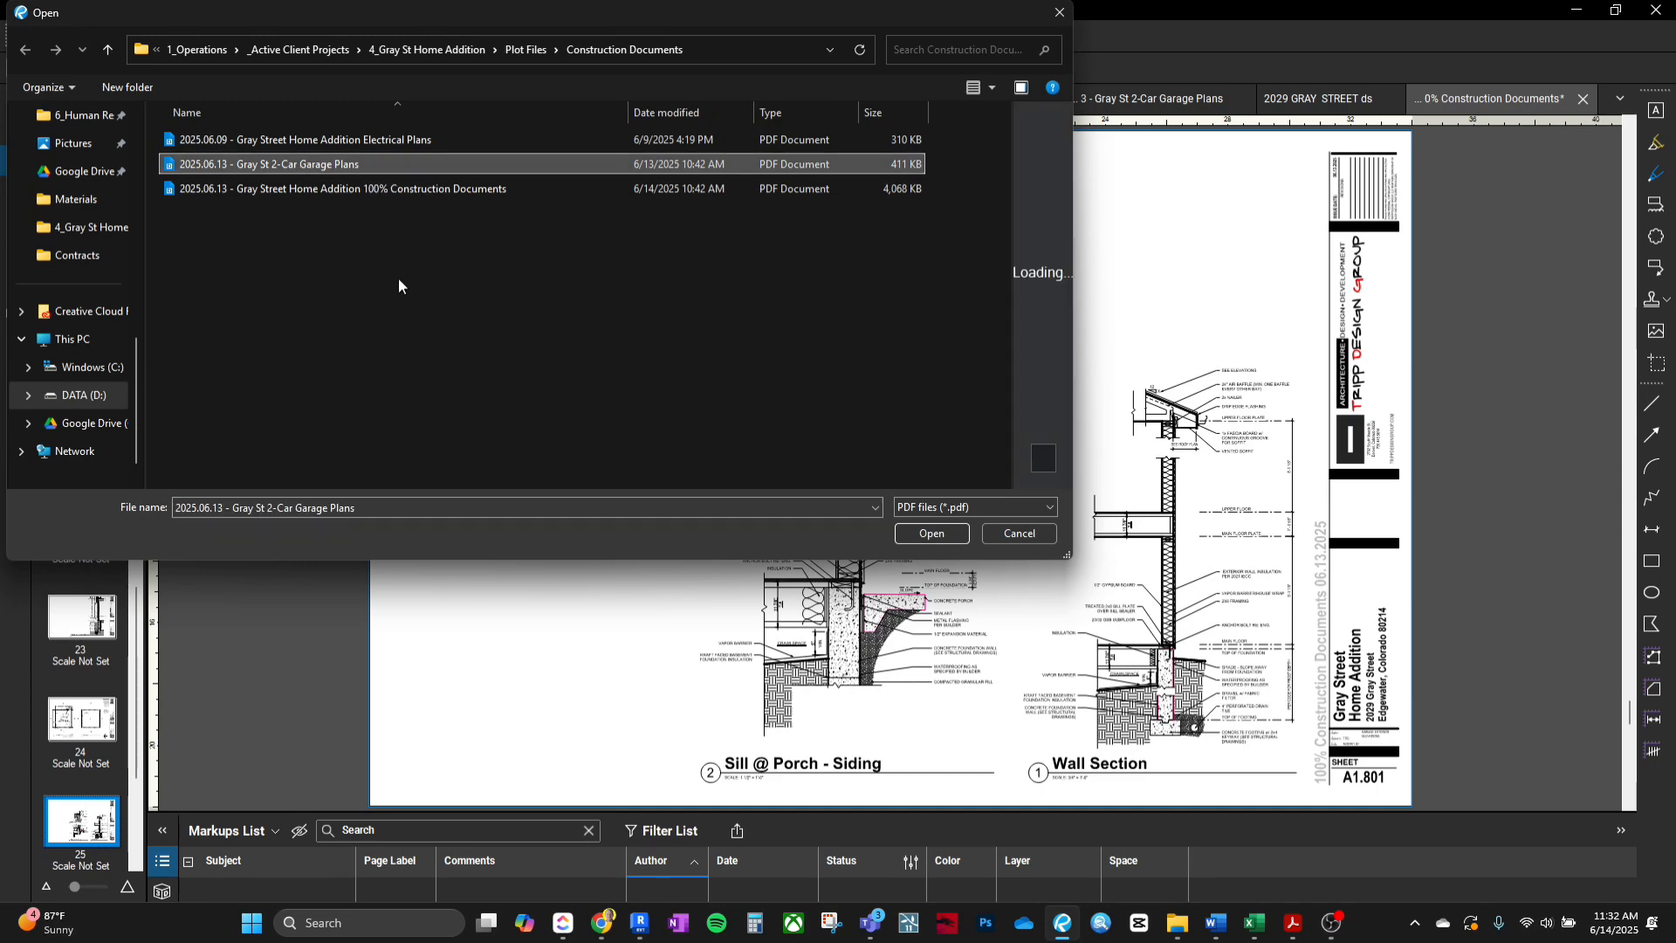
{"action": "left_click", "coordinate": [930, 534]}
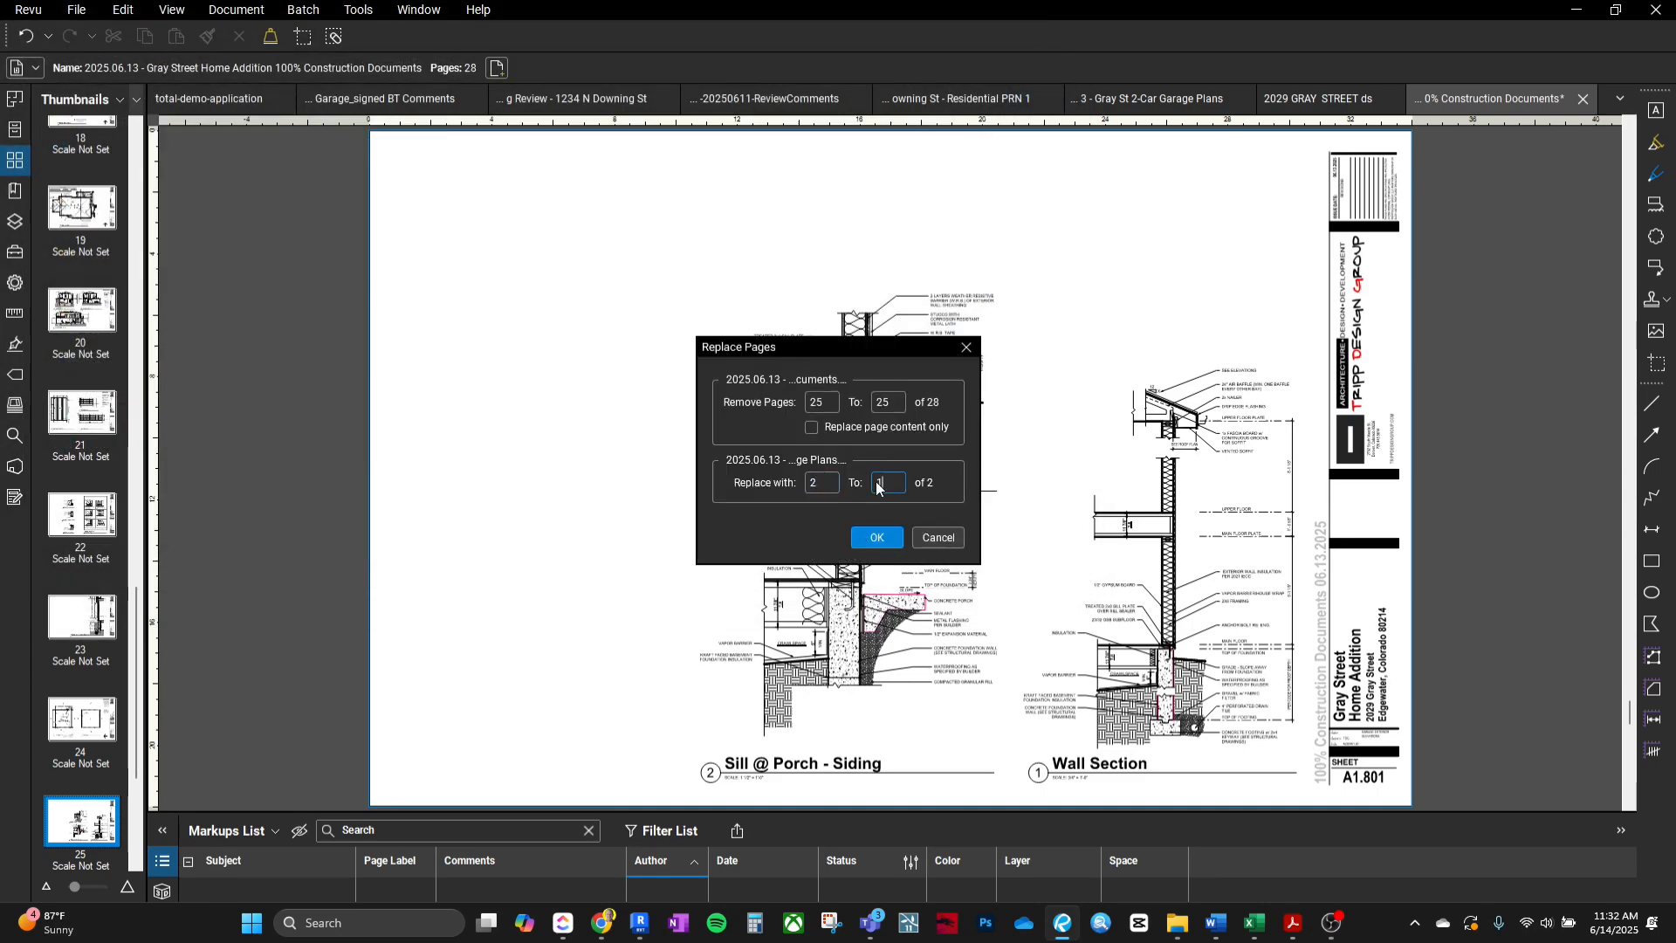
{"action": "left_click", "coordinate": [873, 534]}
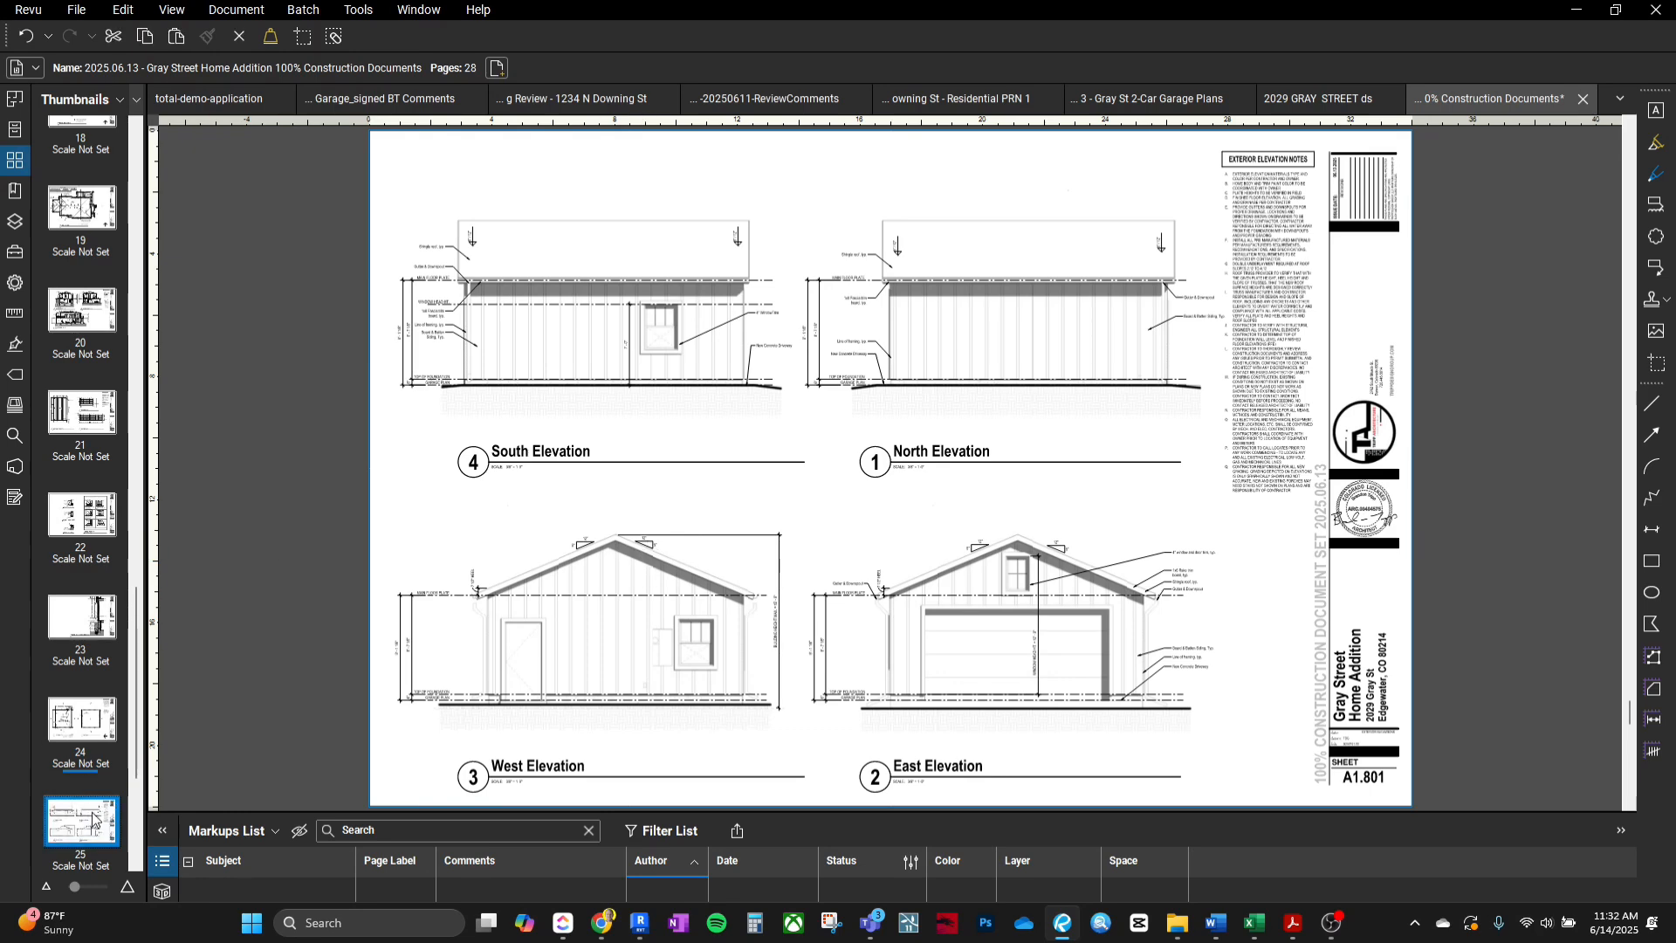
{"action": "key", "text": "Down"}
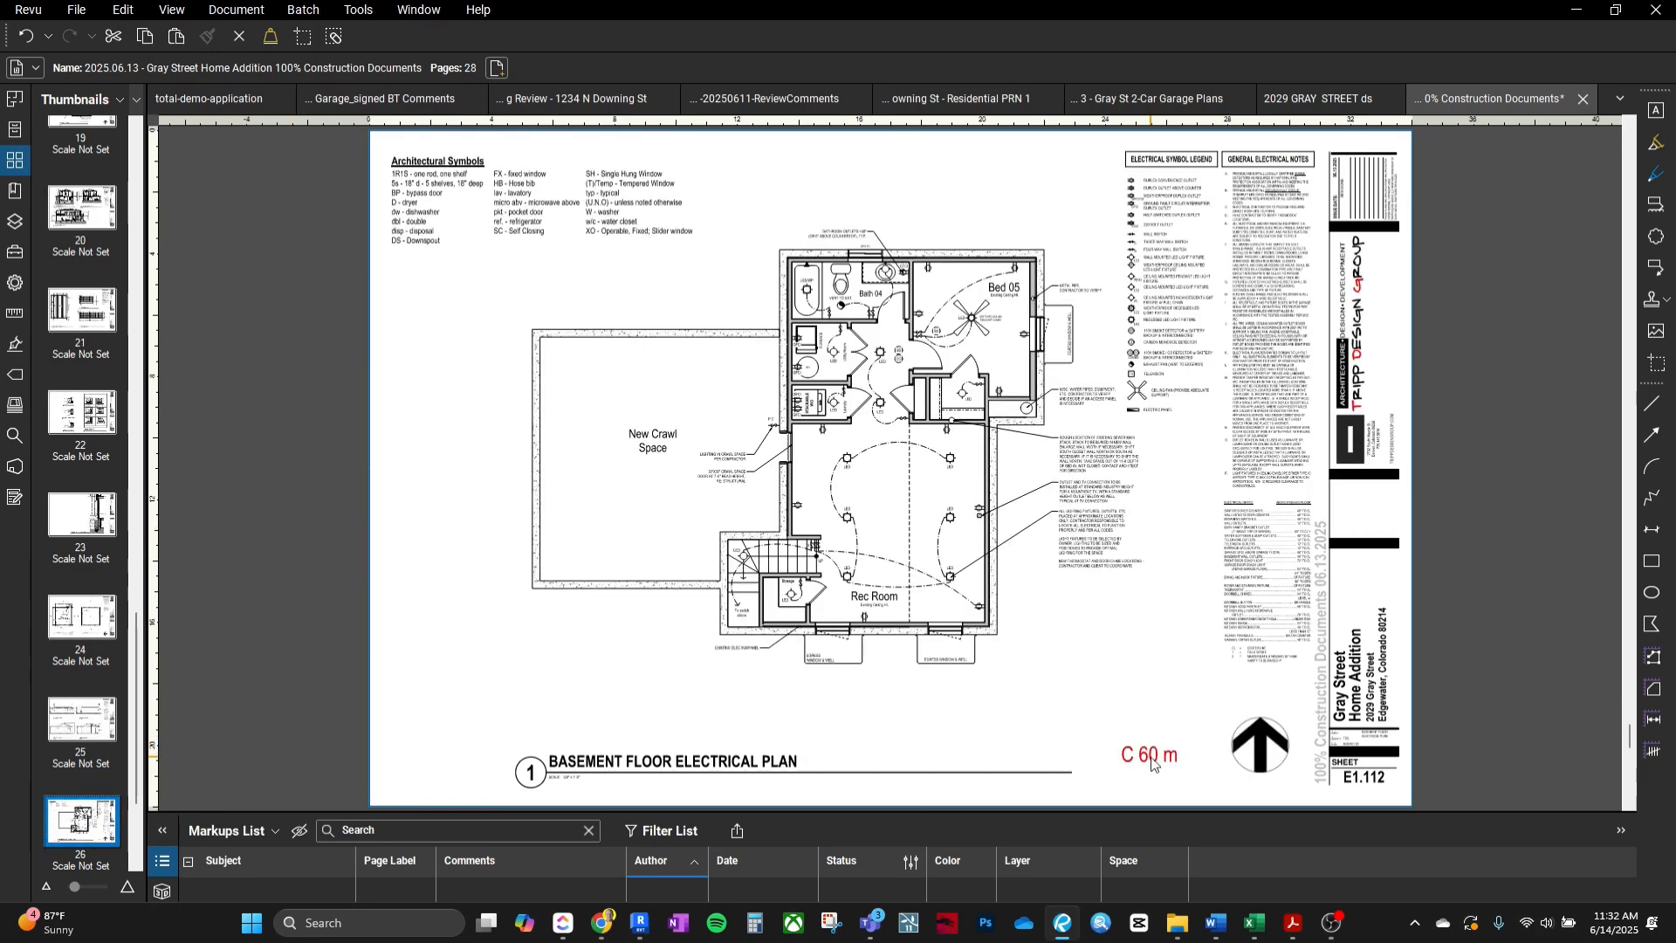
Switch to Revit and search the Gray St 2-Car Garage project's sheet list for the basement floor electrical plan.
{"action": "left_click", "coordinate": [650, 932]}
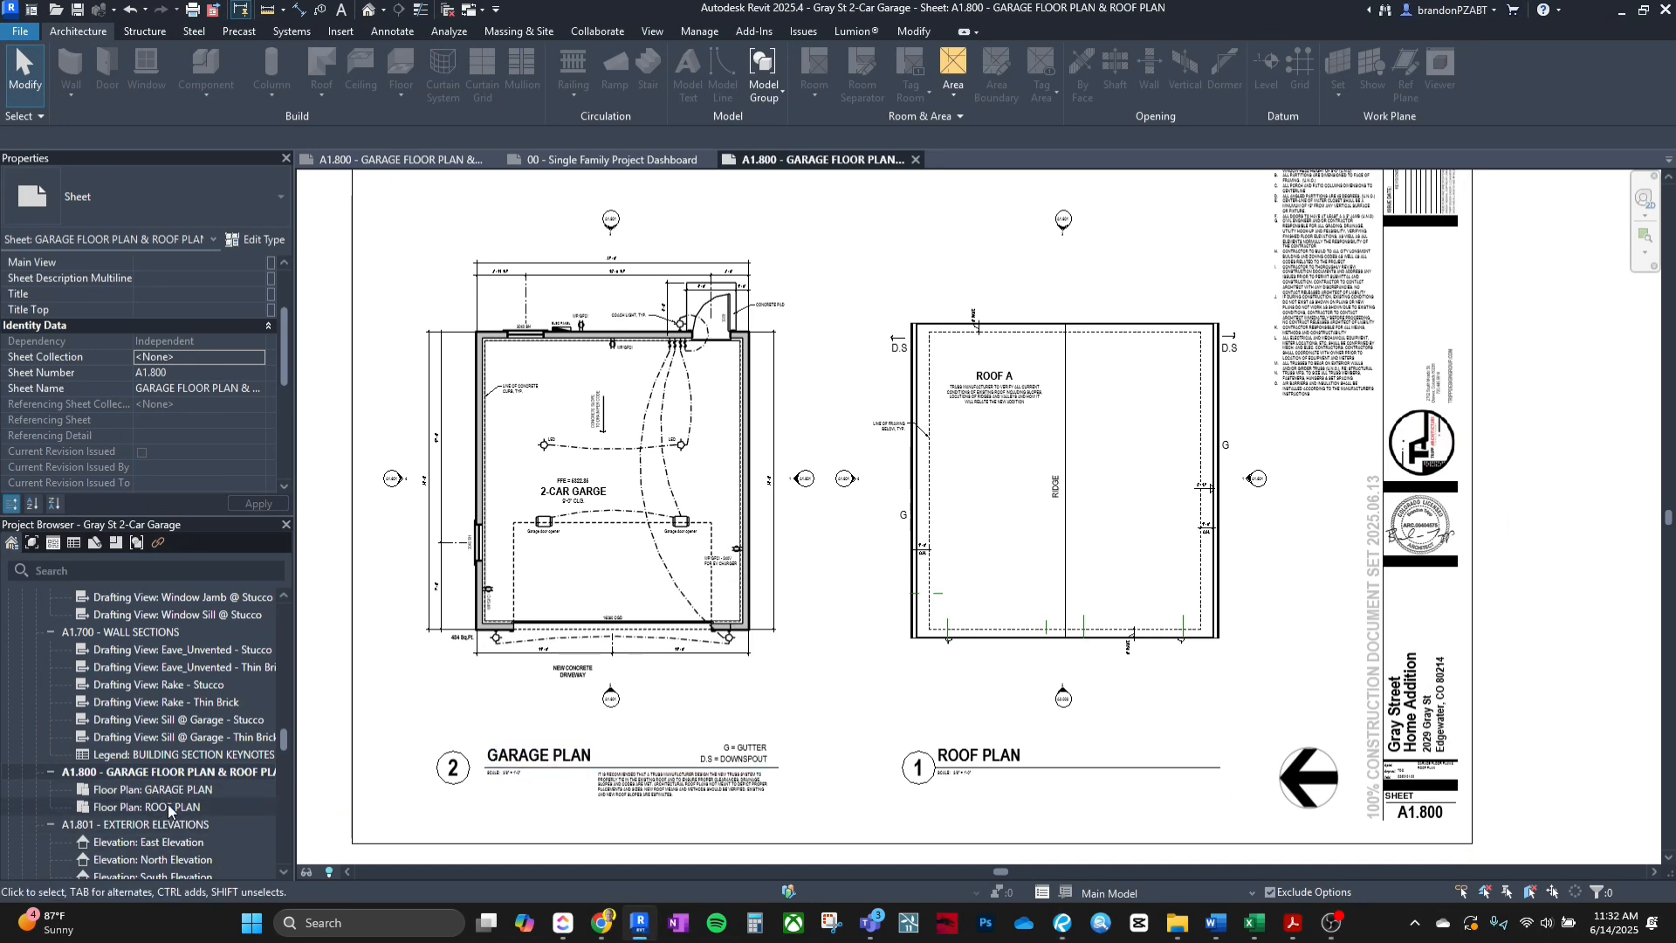
{"action": "scroll", "coordinate": [160, 825], "scroll_direction": "down", "scroll_amount": 3}
{"action": "scroll", "coordinate": [161, 830], "scroll_direction": "down", "scroll_amount": 6}
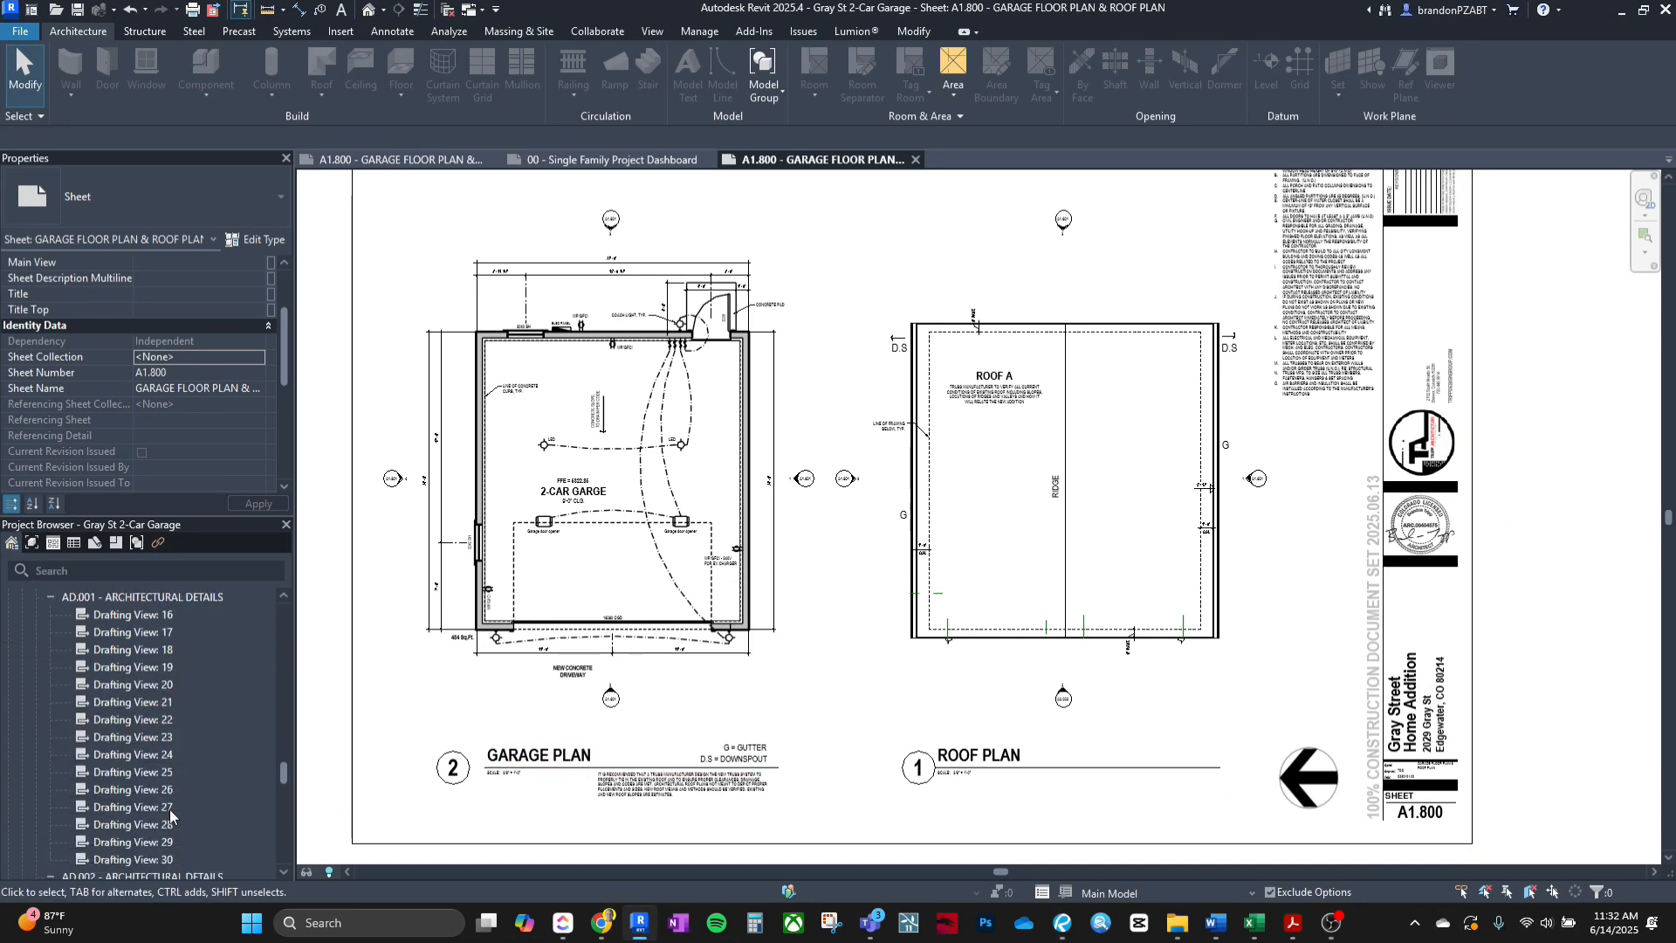
{"action": "left_click", "coordinate": [650, 932]}
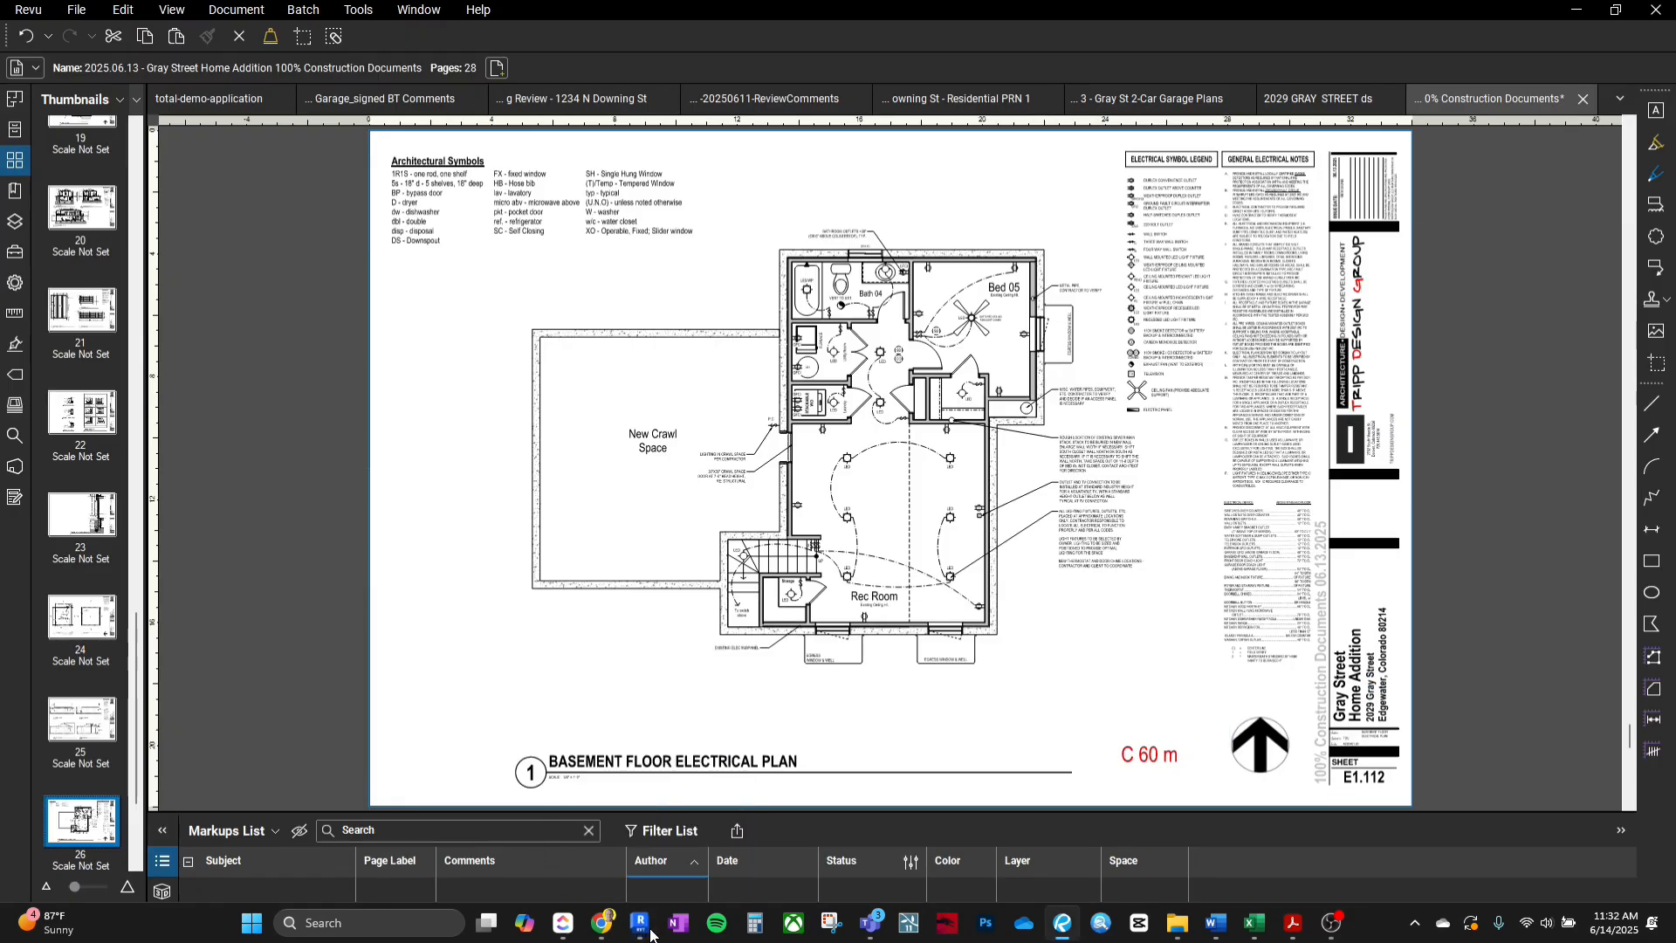
{"action": "left_click", "coordinate": [650, 932]}
{"action": "scroll", "coordinate": [125, 766], "scroll_direction": "down", "scroll_amount": 15}
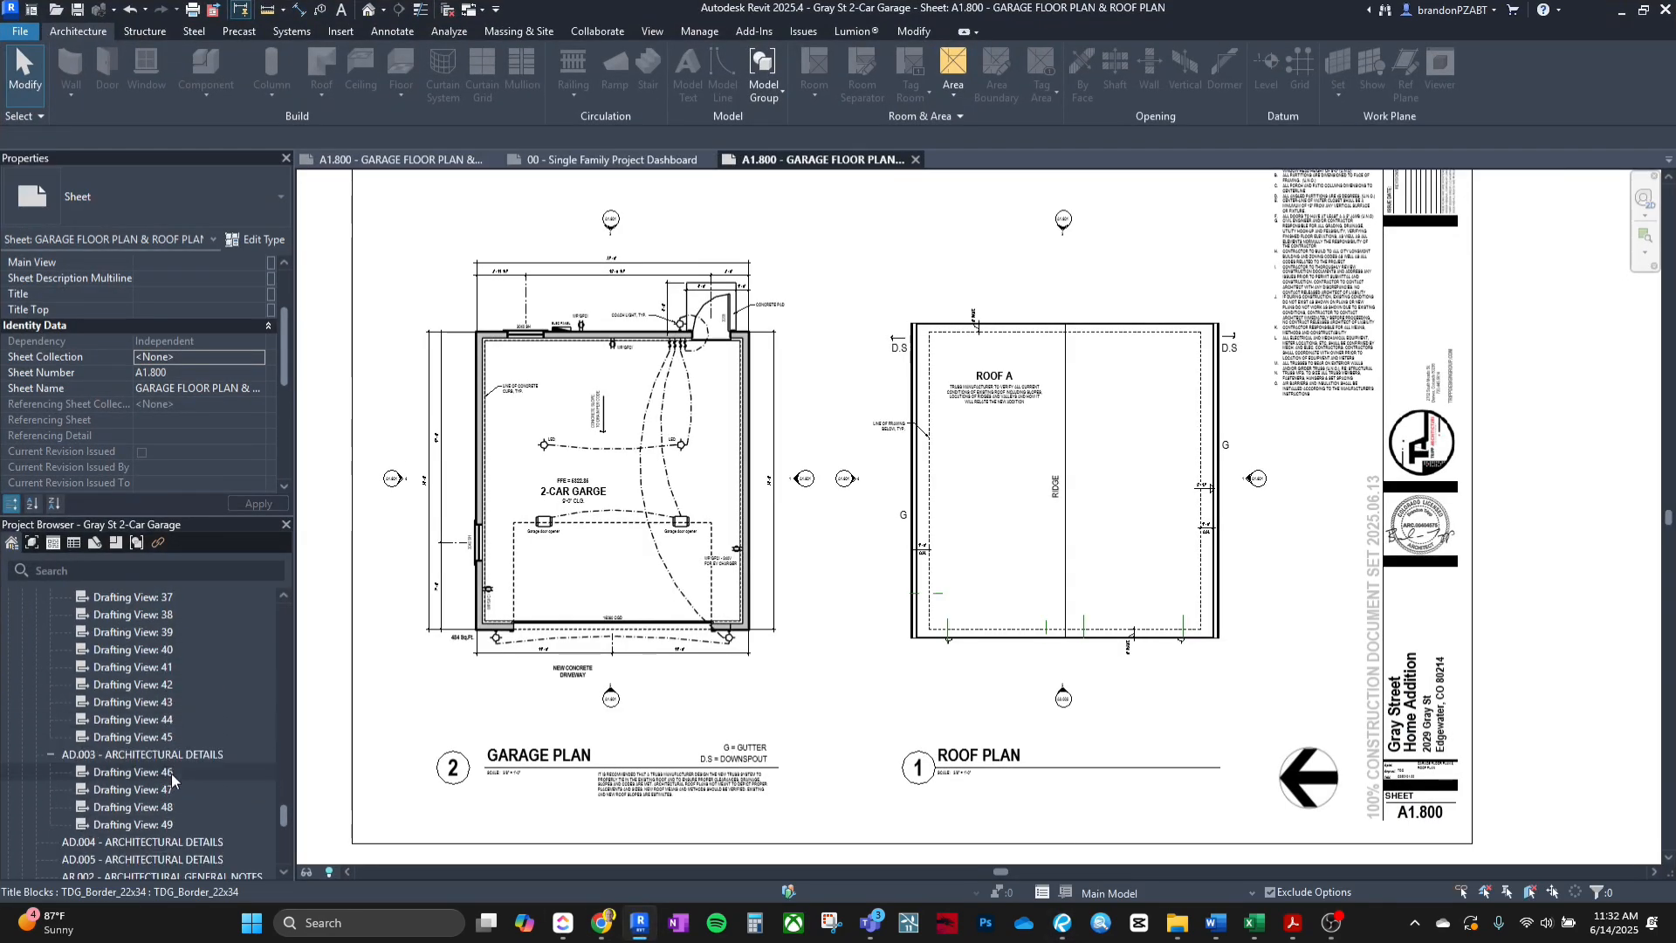
{"action": "left_click", "coordinate": [96, 703]}
{"action": "scroll", "coordinate": [105, 694], "scroll_direction": "up", "scroll_amount": 2}
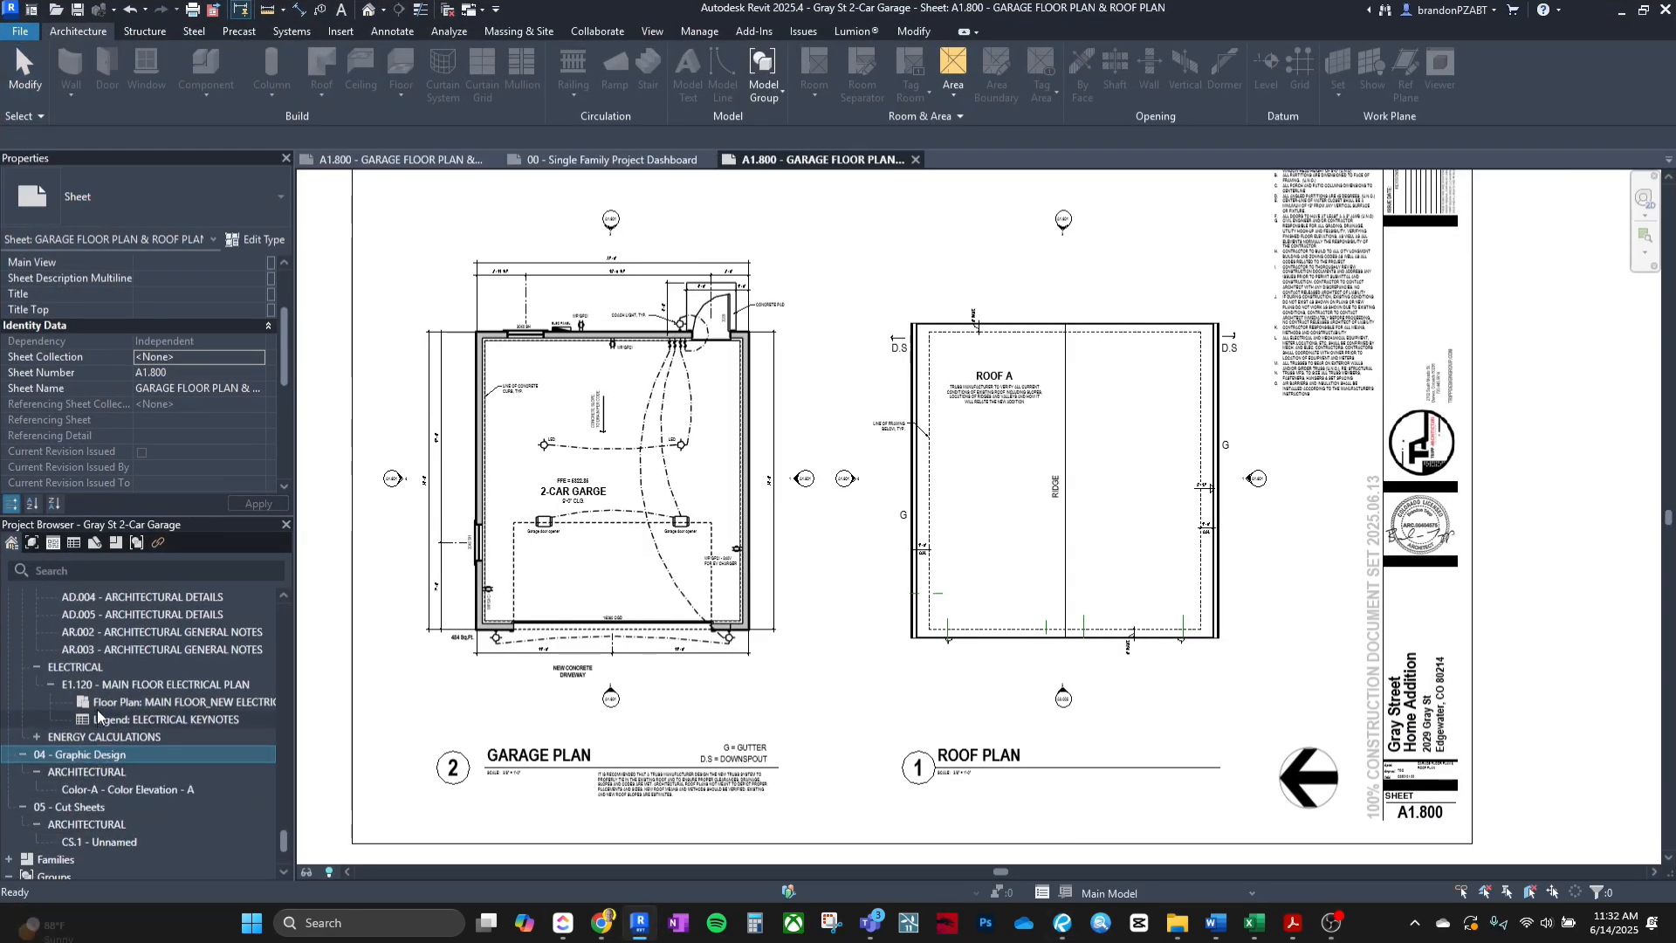
{"action": "left_click", "coordinate": [129, 736]}
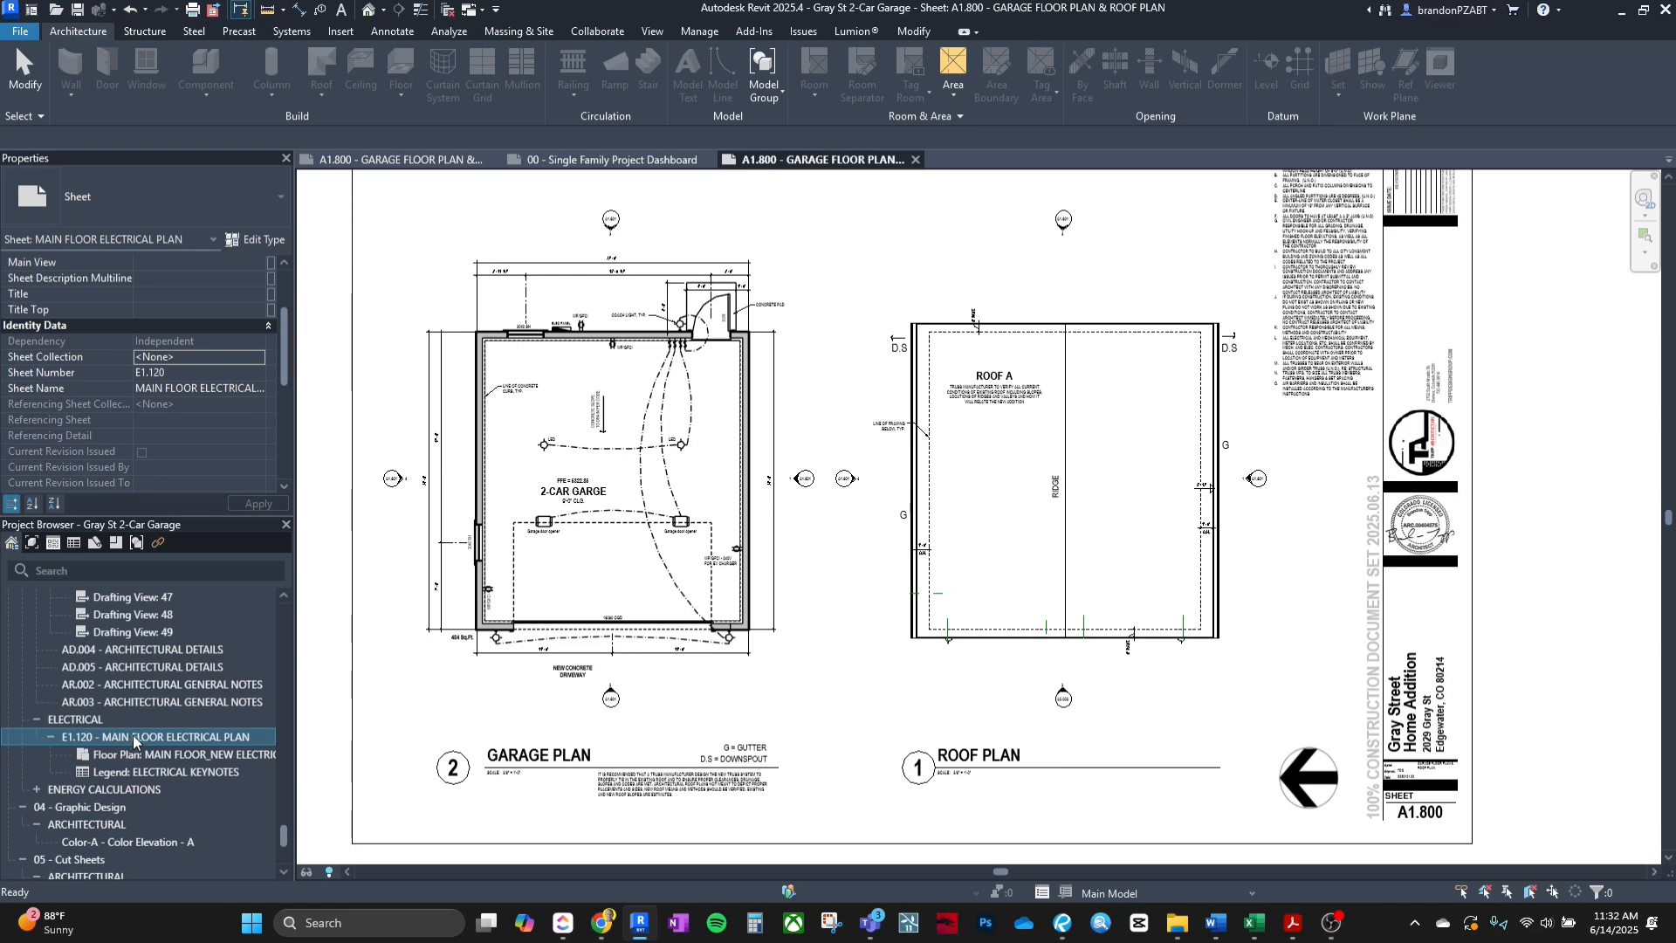
{"action": "scroll", "coordinate": [133, 735], "scroll_direction": "up", "scroll_amount": 1}
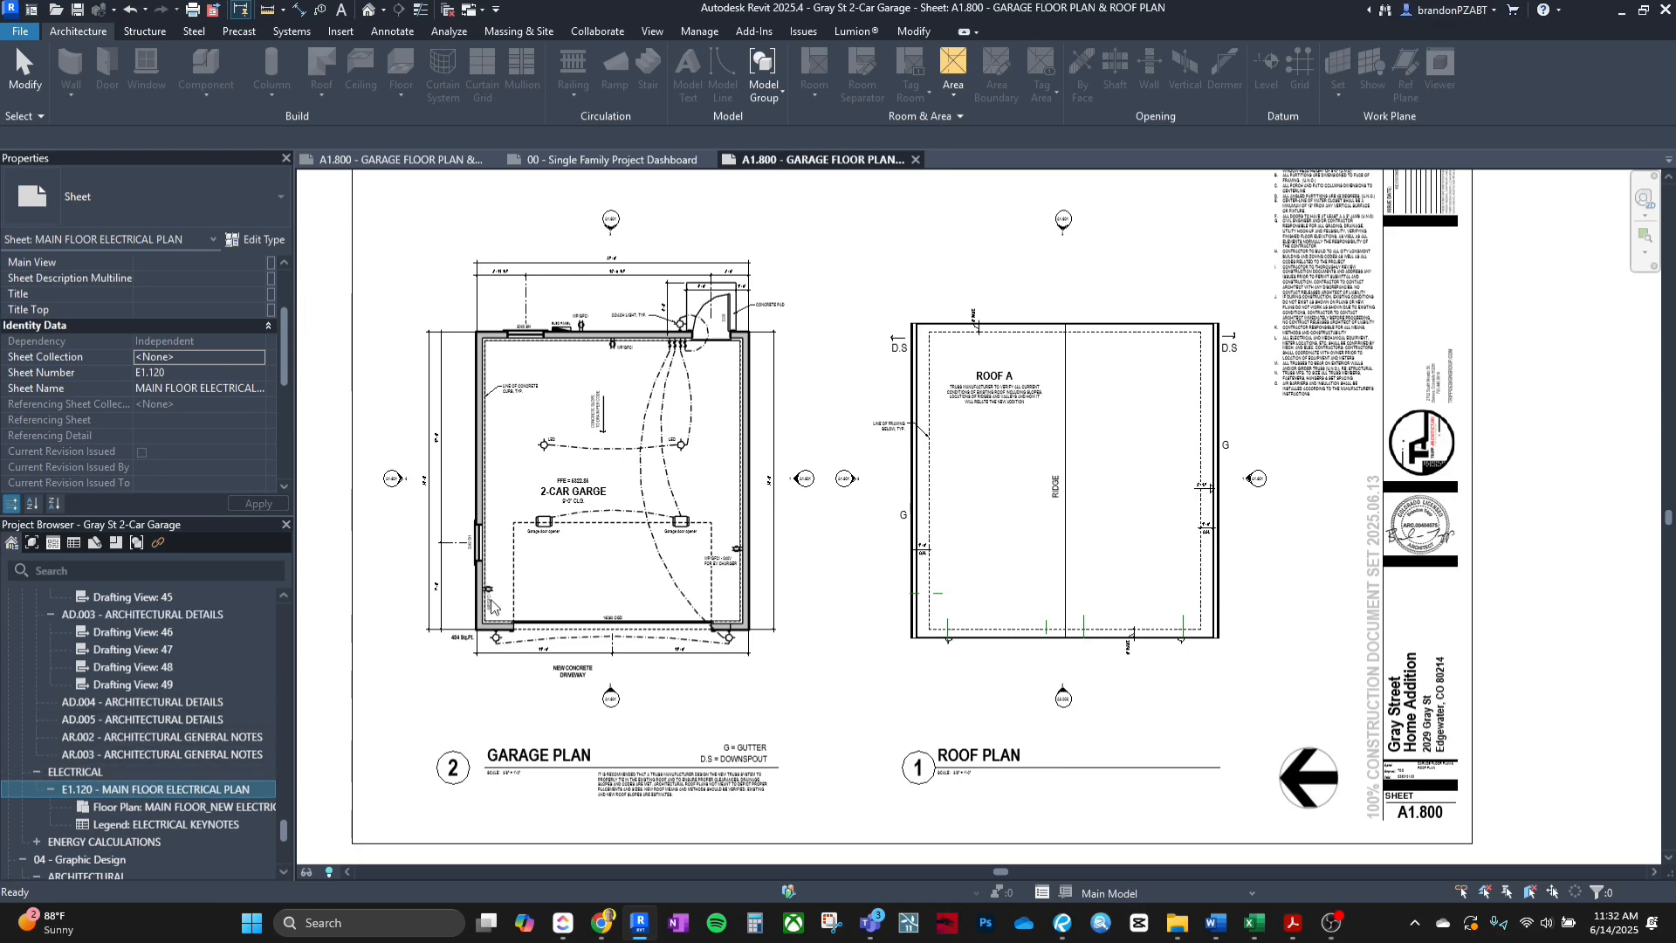
Switch to the Gray Street Home Addition project and close the 2-Car Garage project's A1.800 sheet.
{"action": "left_click", "coordinate": [451, 10]}
{"action": "left_click", "coordinate": [425, 160]}
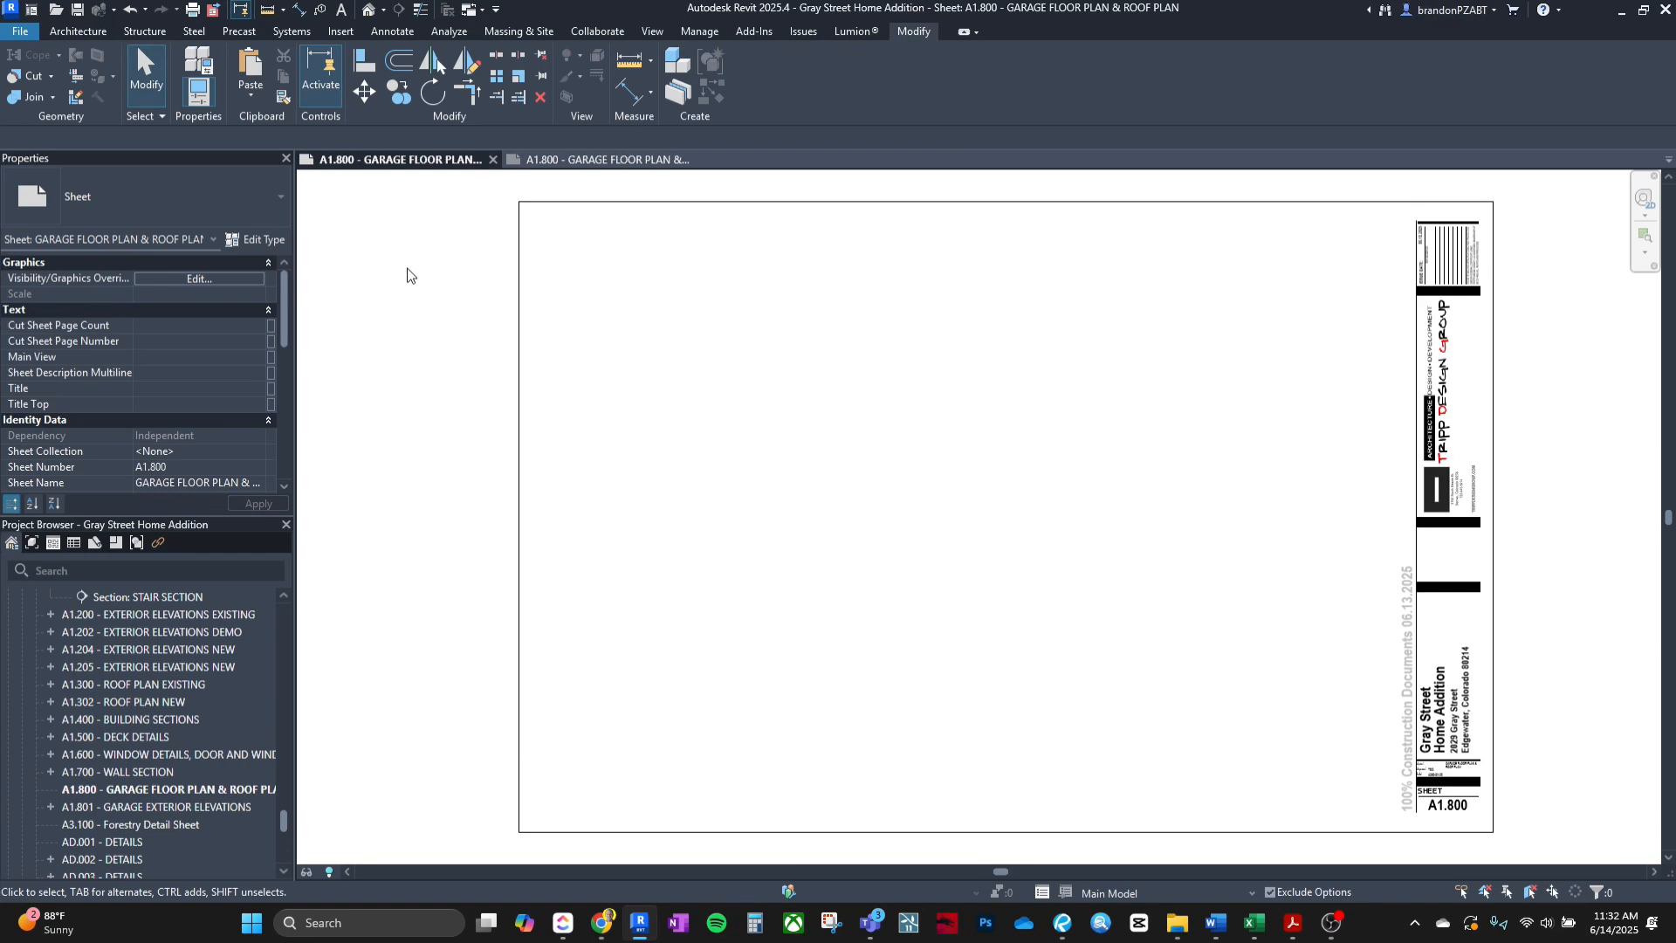
{"action": "scroll", "coordinate": [155, 807], "scroll_direction": "down", "scroll_amount": 4}
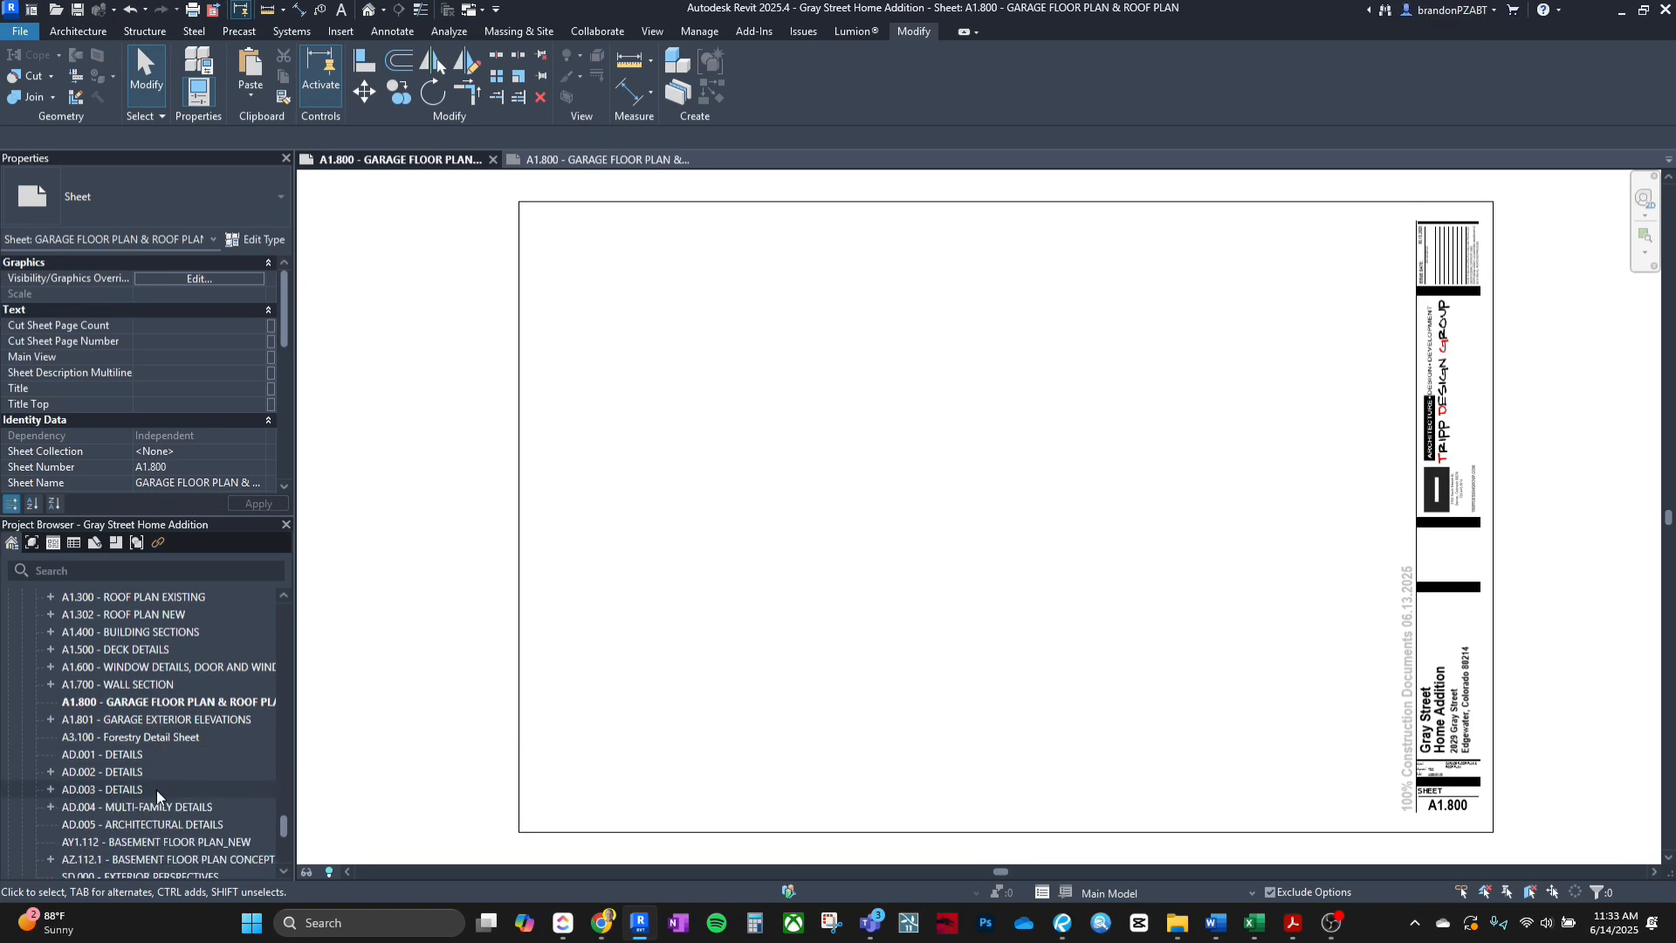
{"action": "left_click", "coordinate": [699, 160]}
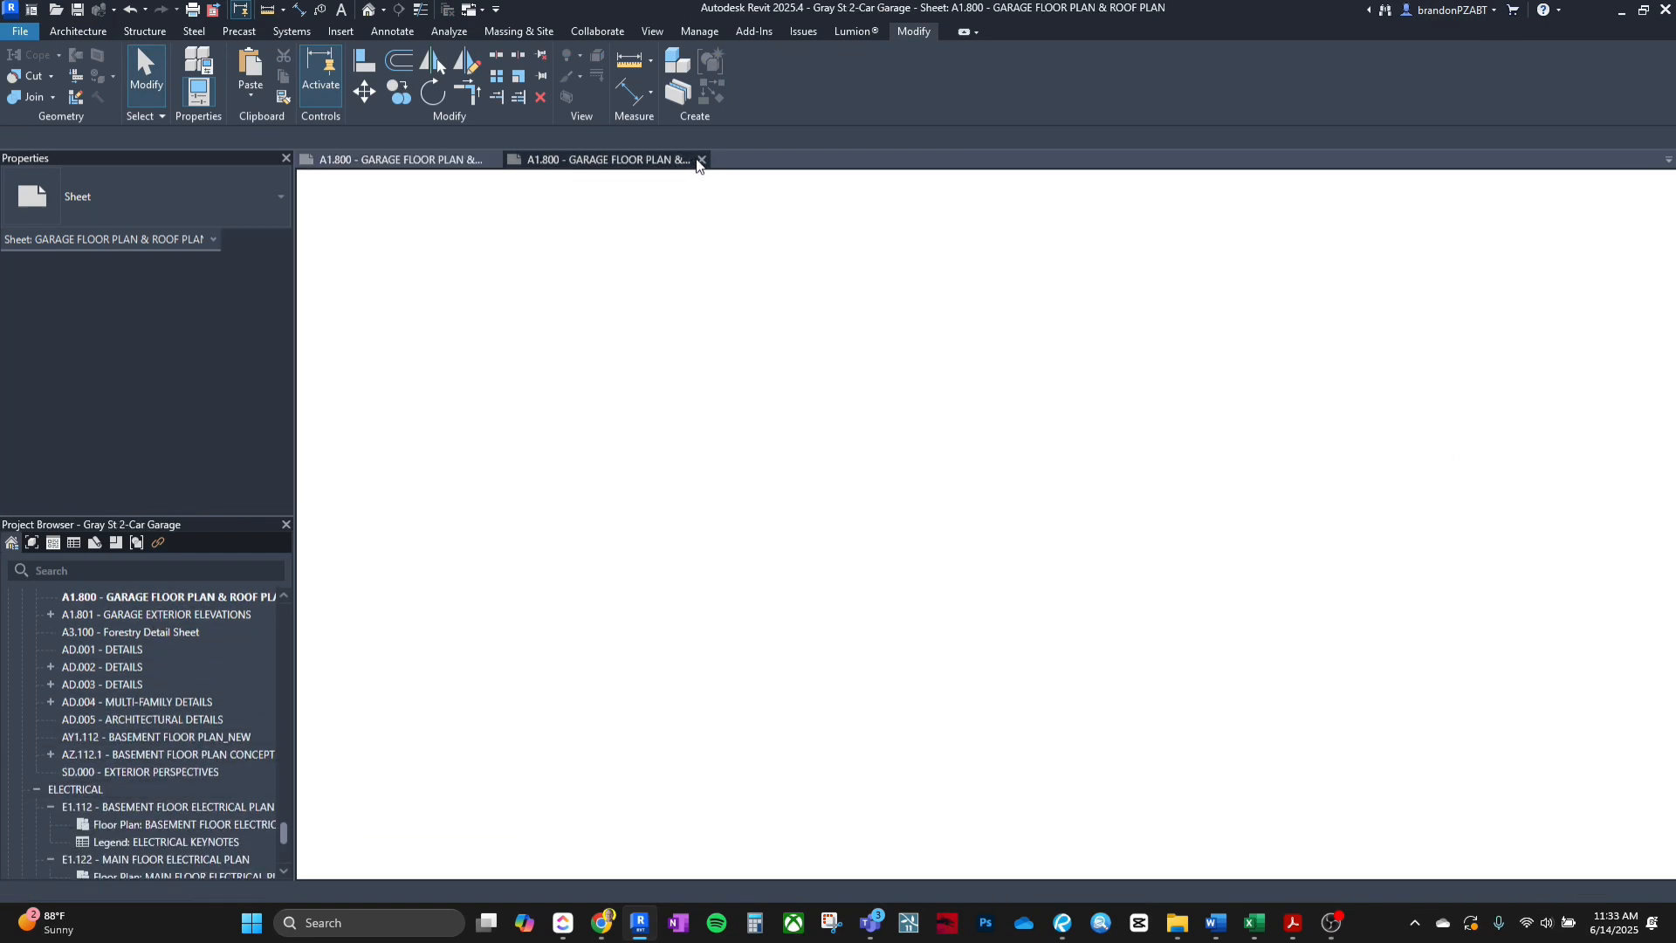
{"action": "key", "text": "Escape"}
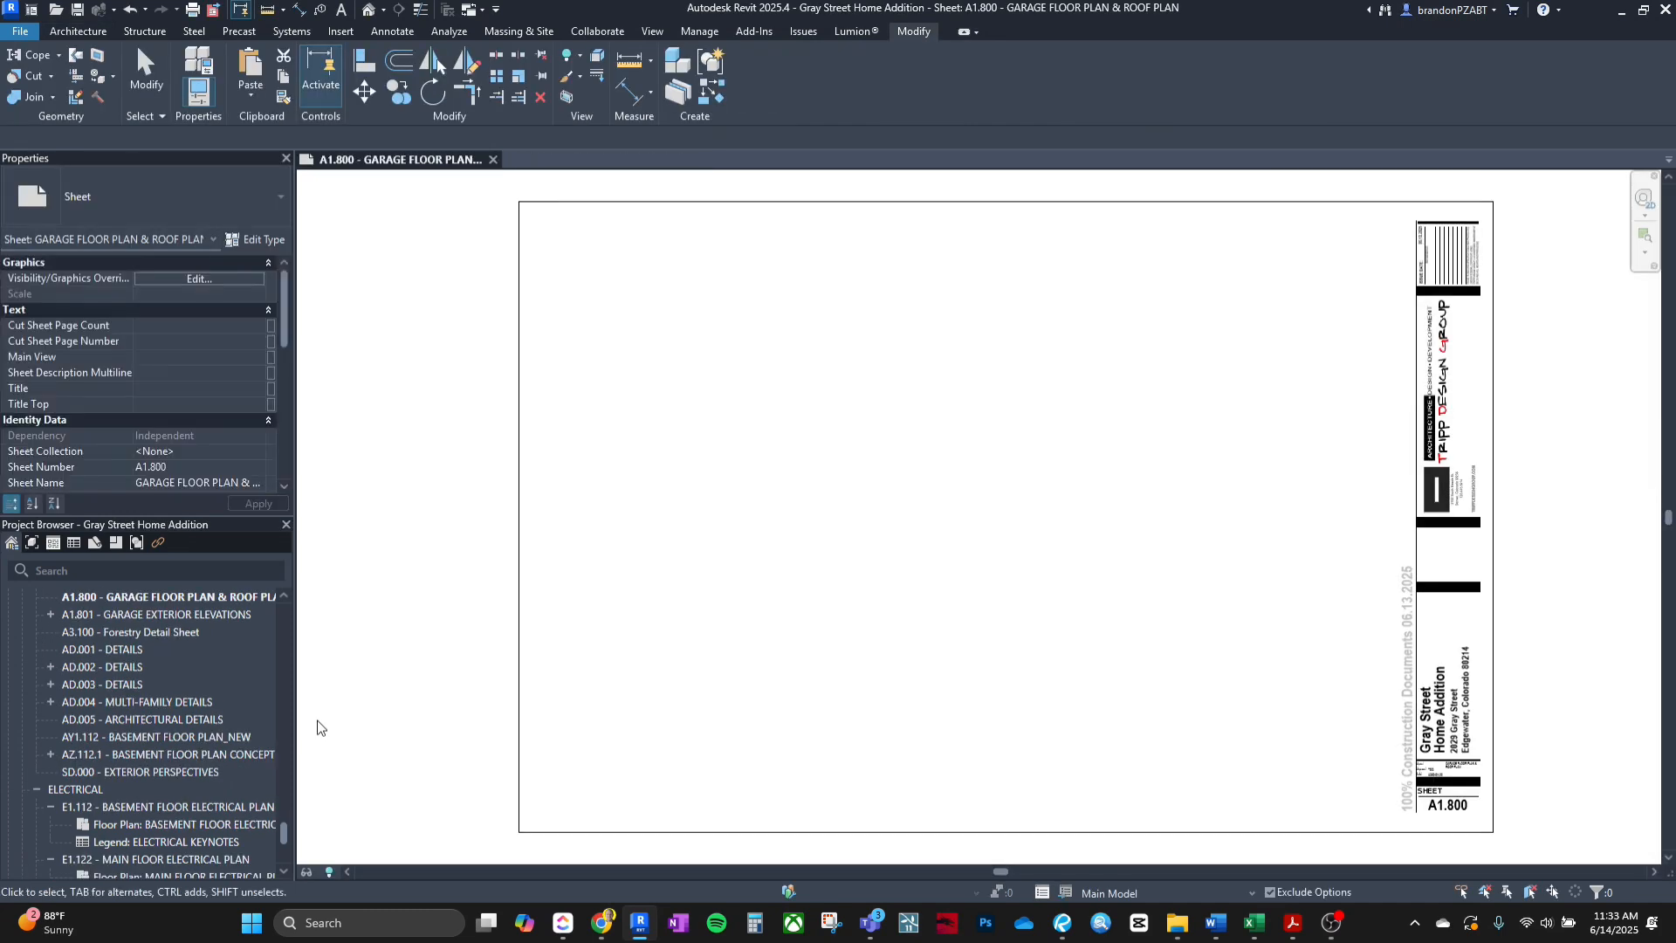
Open sheet E1.112 - Basement Floor Electrical Plan and delete the red "C 60 m" text note.
{"action": "double_click", "coordinate": [162, 807]}
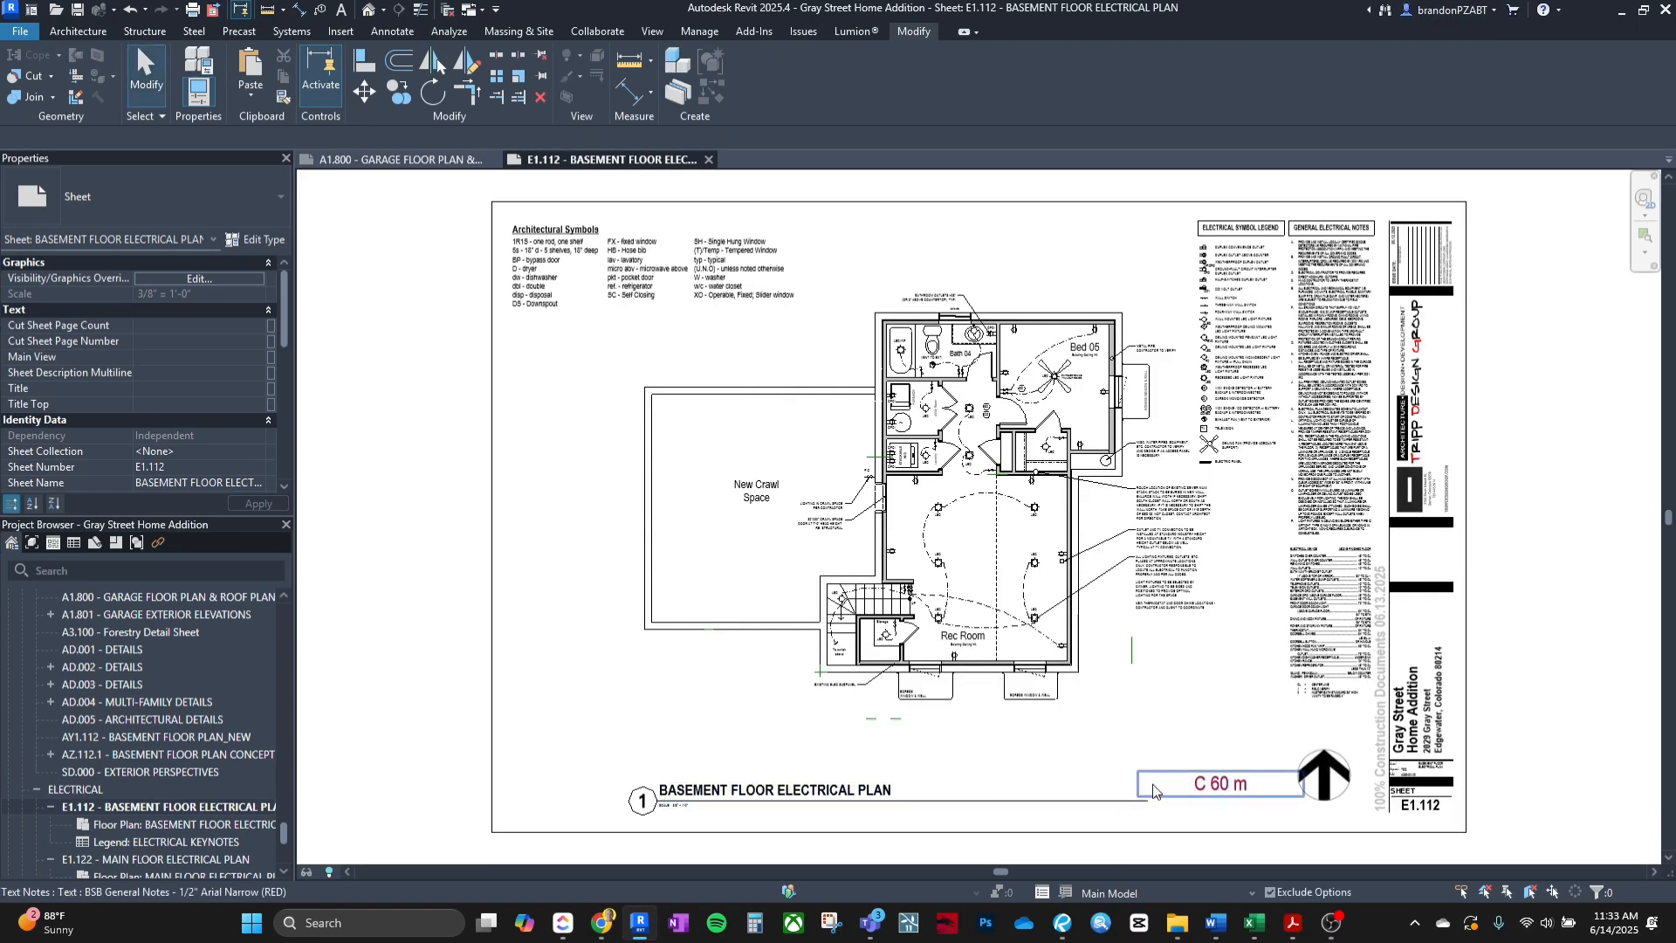
{"action": "left_click", "coordinate": [1153, 790]}
{"action": "key", "text": "Delete"}
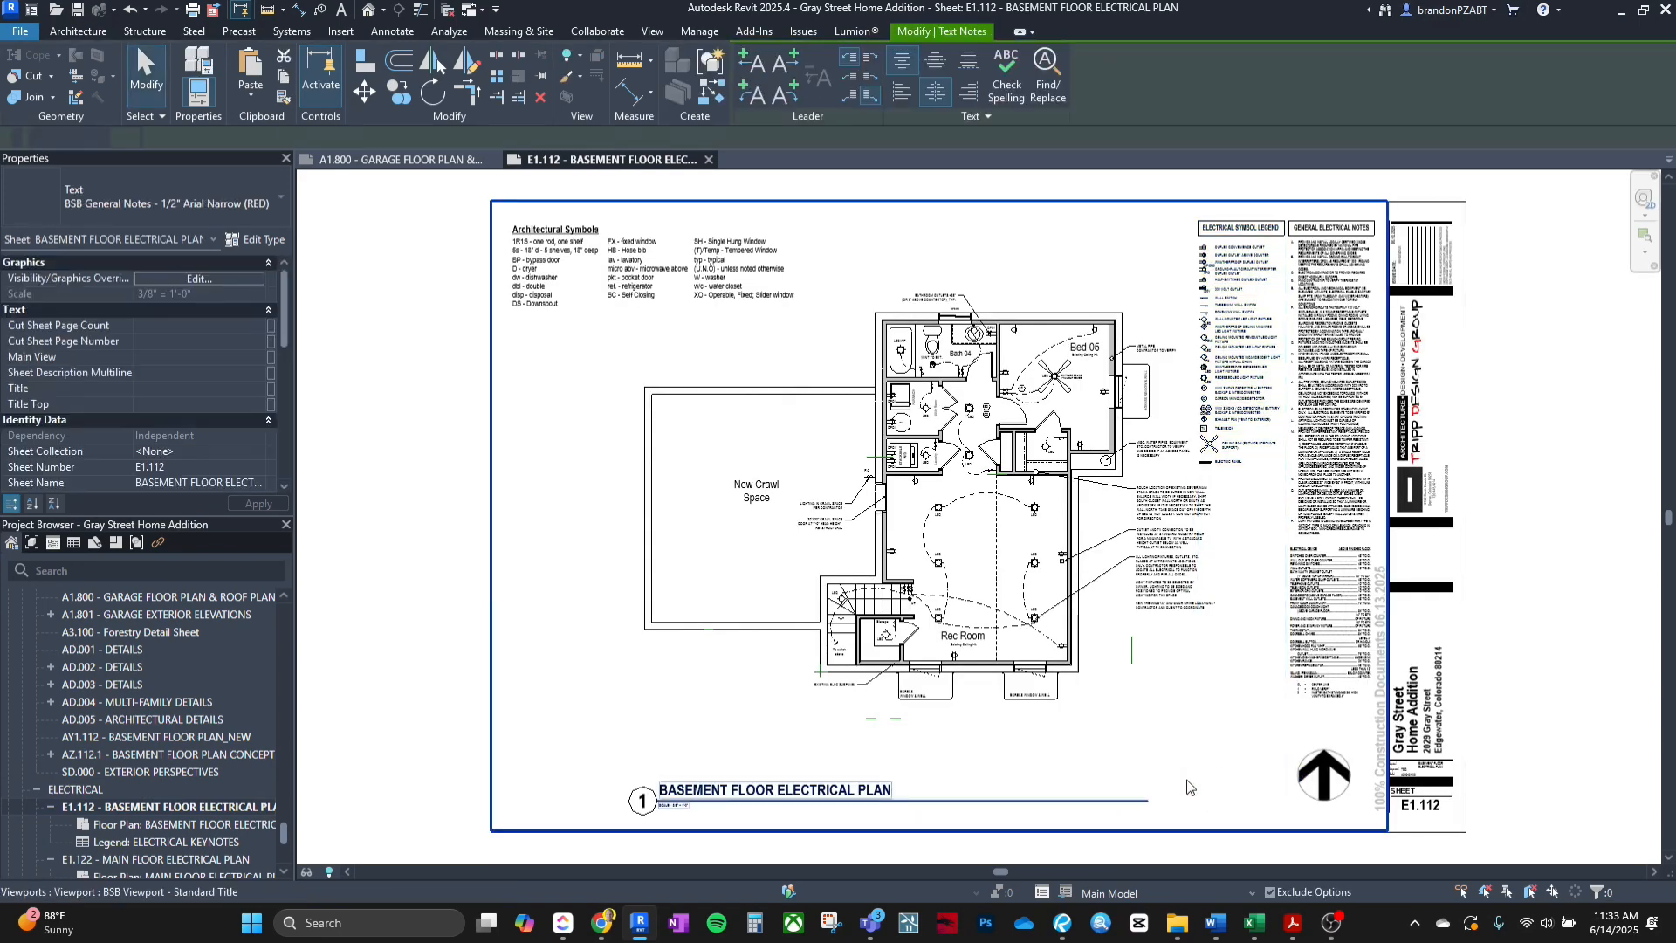
Switch to Bluebeam Revu, examine the basement floor electrical plan on sheet E1.112 up close, and go on to sheet E1.122.
{"action": "left_click", "coordinate": [1059, 925]}
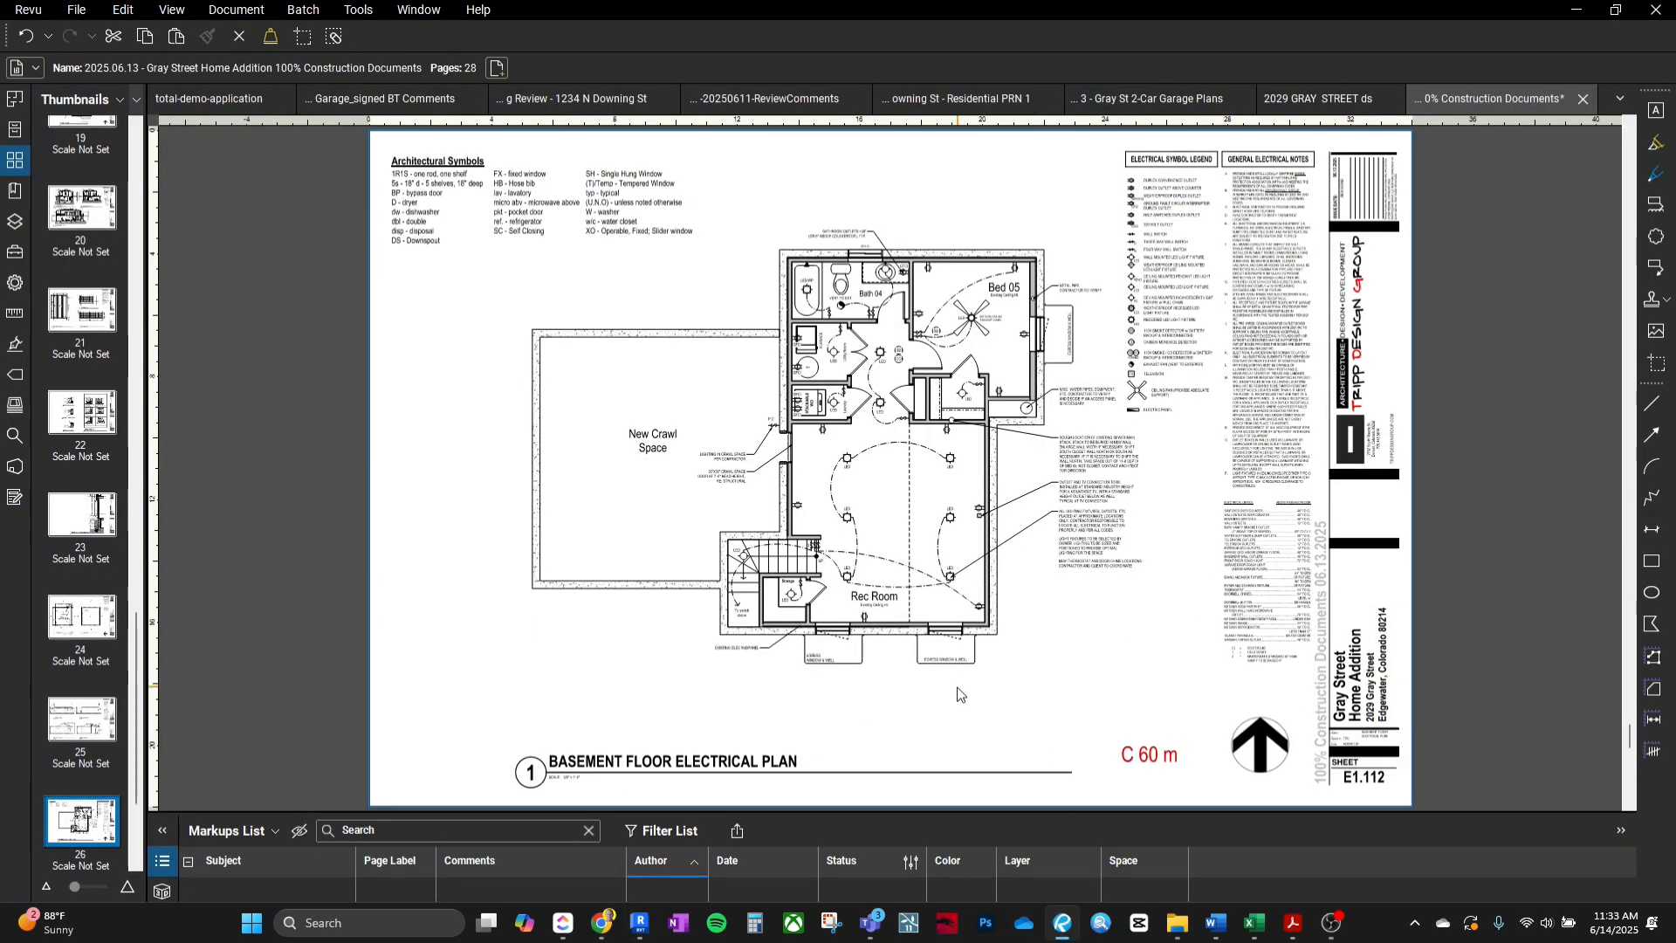
{"action": "scroll", "coordinate": [1231, 626], "scroll_direction": "up", "scroll_amount": 5}
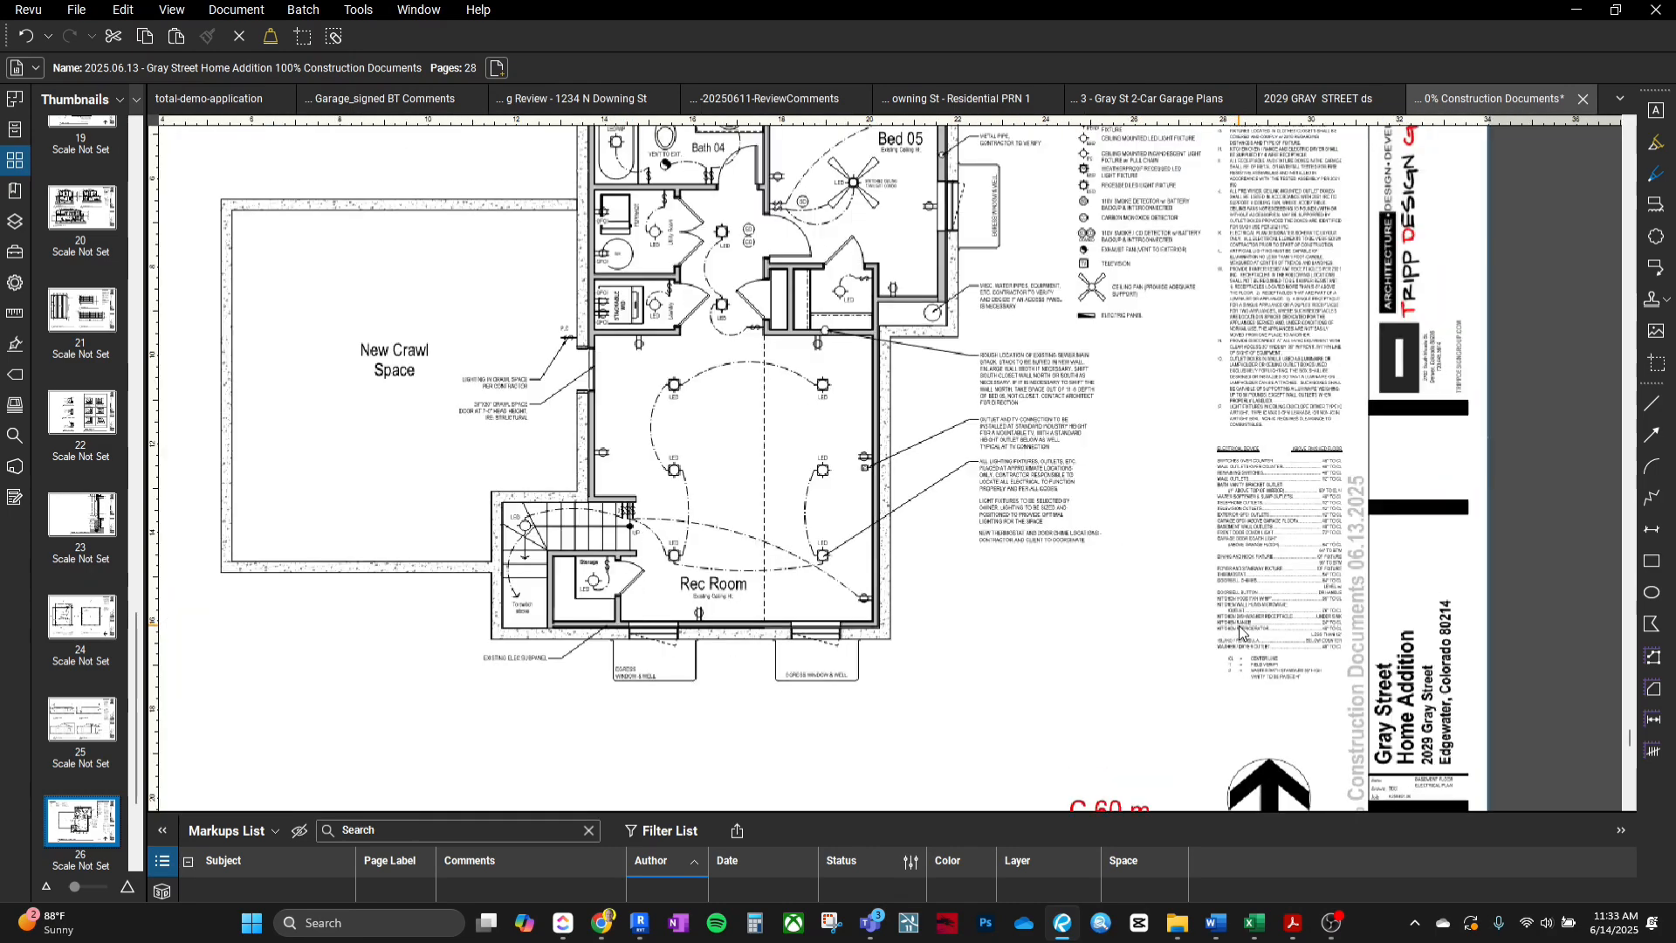
{"action": "mouse_move", "coordinate": [1034, 582]}
{"action": "middle_mouse_down"}
{"action": "mouse_move", "coordinate": [1104, 515]}
{"action": "mouse_move", "coordinate": [1298, 486]}
{"action": "mouse_move", "coordinate": [1094, 588]}
{"action": "mouse_move", "coordinate": [1060, 649]}
{"action": "middle_mouse_up"}
{"action": "scroll", "coordinate": [1248, 511], "scroll_direction": "down", "scroll_amount": 1}
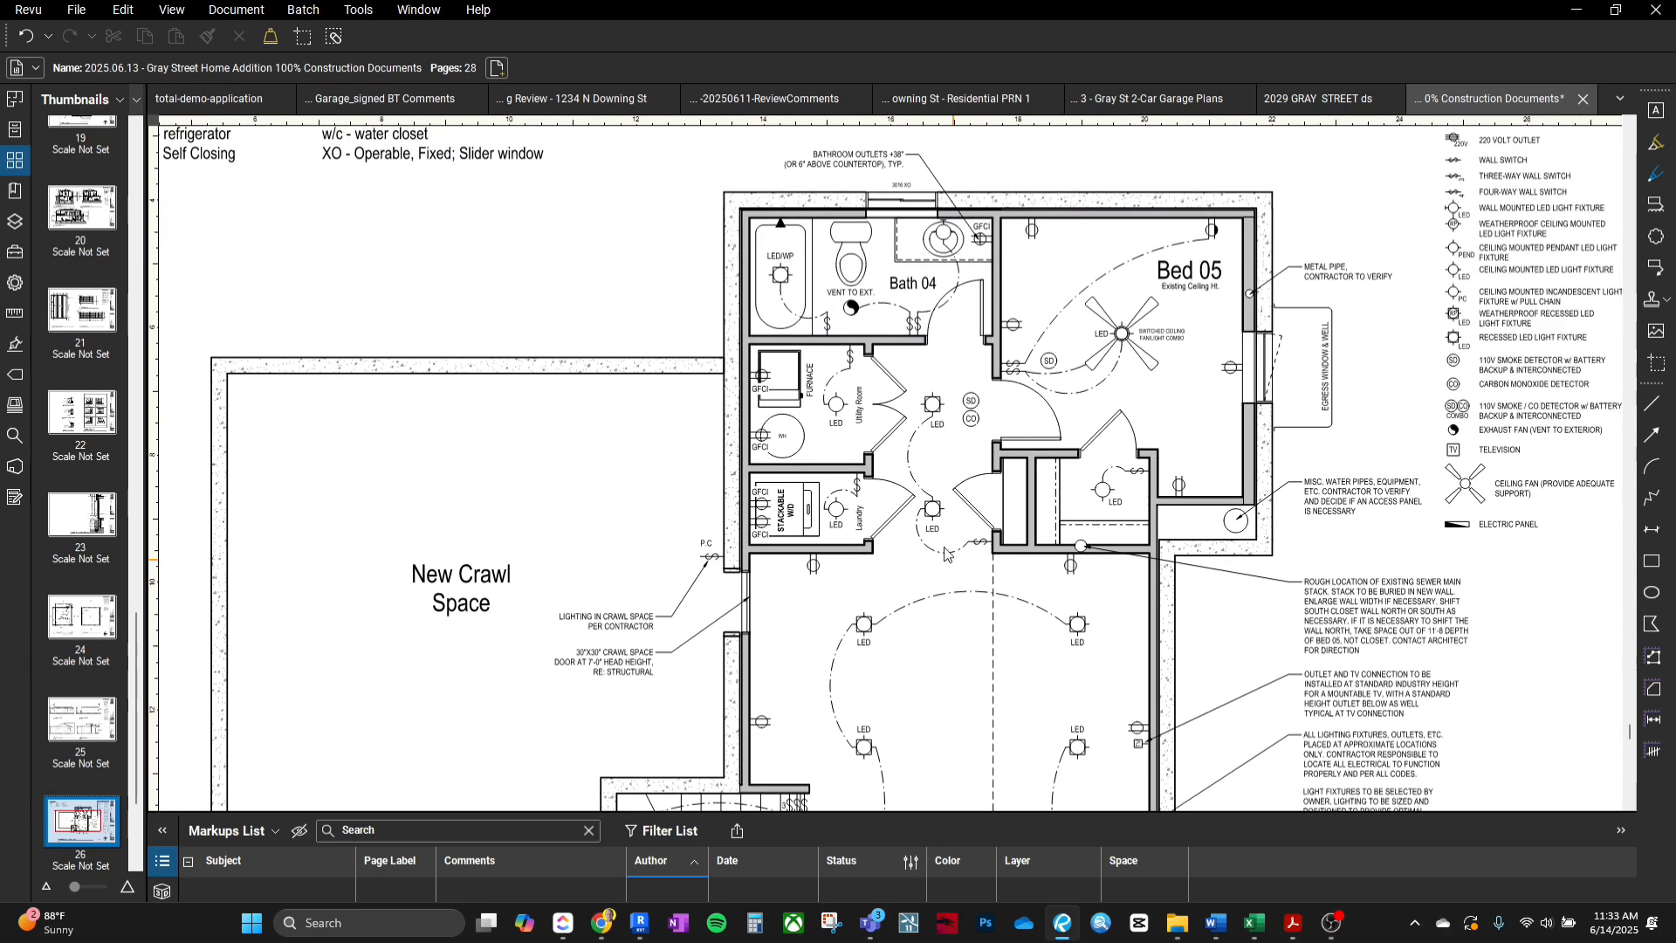
{"action": "scroll", "coordinate": [949, 554], "scroll_direction": "up", "scroll_amount": 3}
{"action": "middle_click_drag", "start_coordinate": [910, 503], "coordinate": [883, 545]}
{"action": "scroll", "coordinate": [883, 546], "scroll_direction": "down", "scroll_amount": 6}
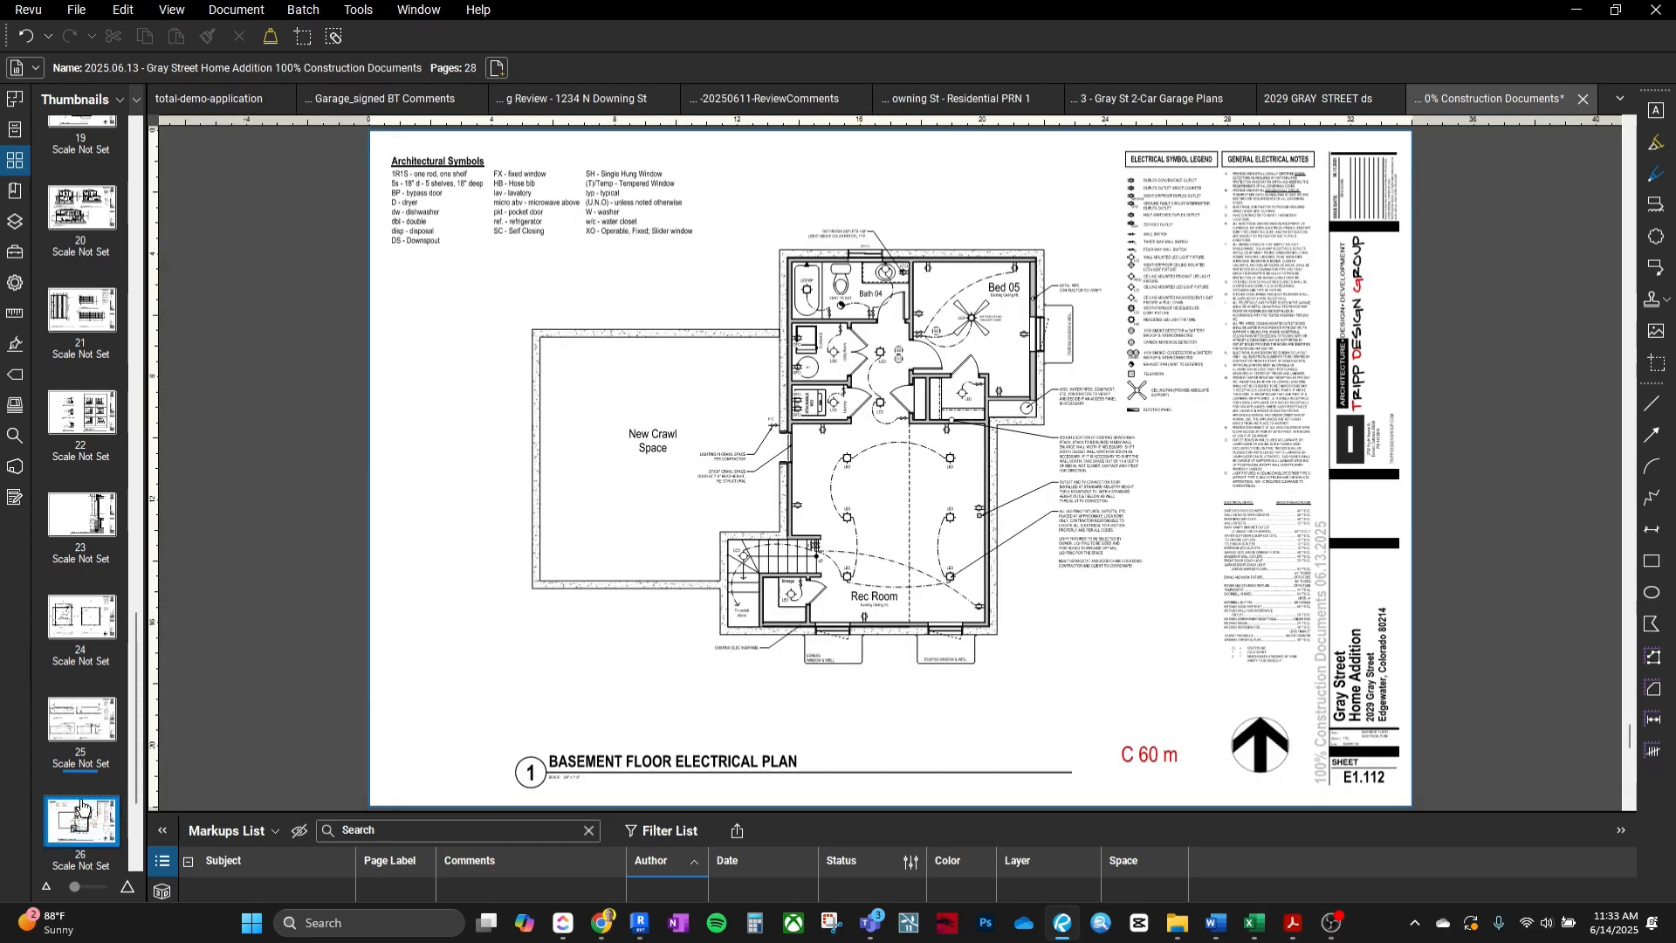
{"action": "key", "text": "Right"}
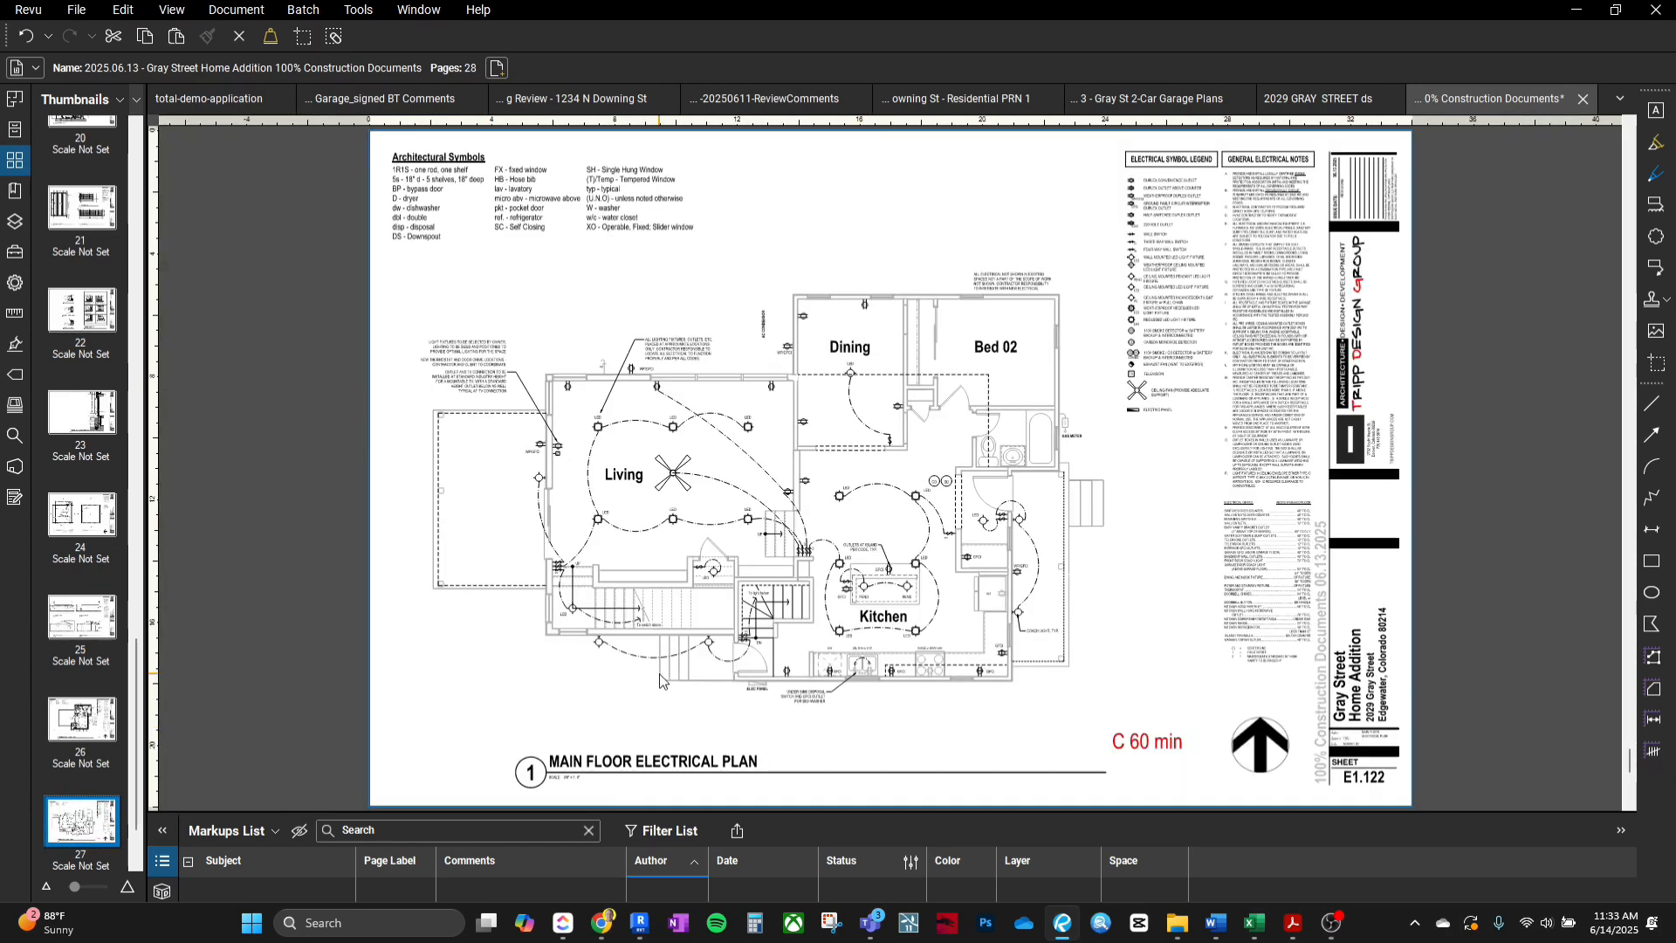
In Revit, open sheet E1.122 - Main Floor Electrical Plan and delete the red "C 60 min" text note.
{"action": "left_click", "coordinate": [640, 923]}
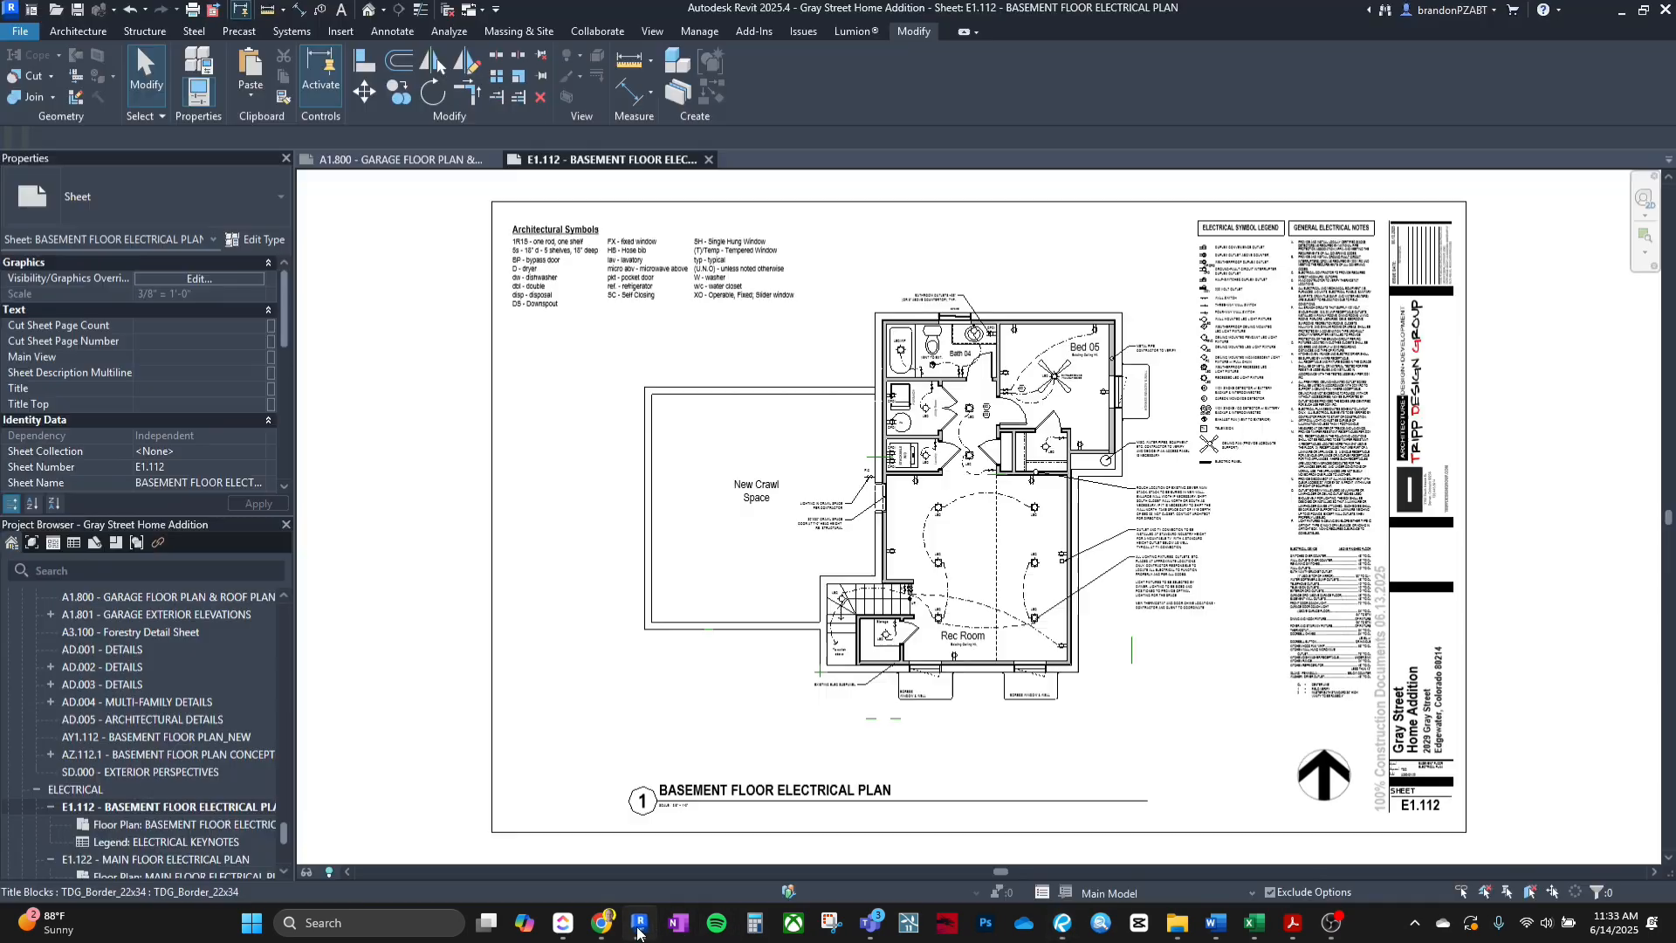
{"action": "left_click", "coordinate": [170, 859]}
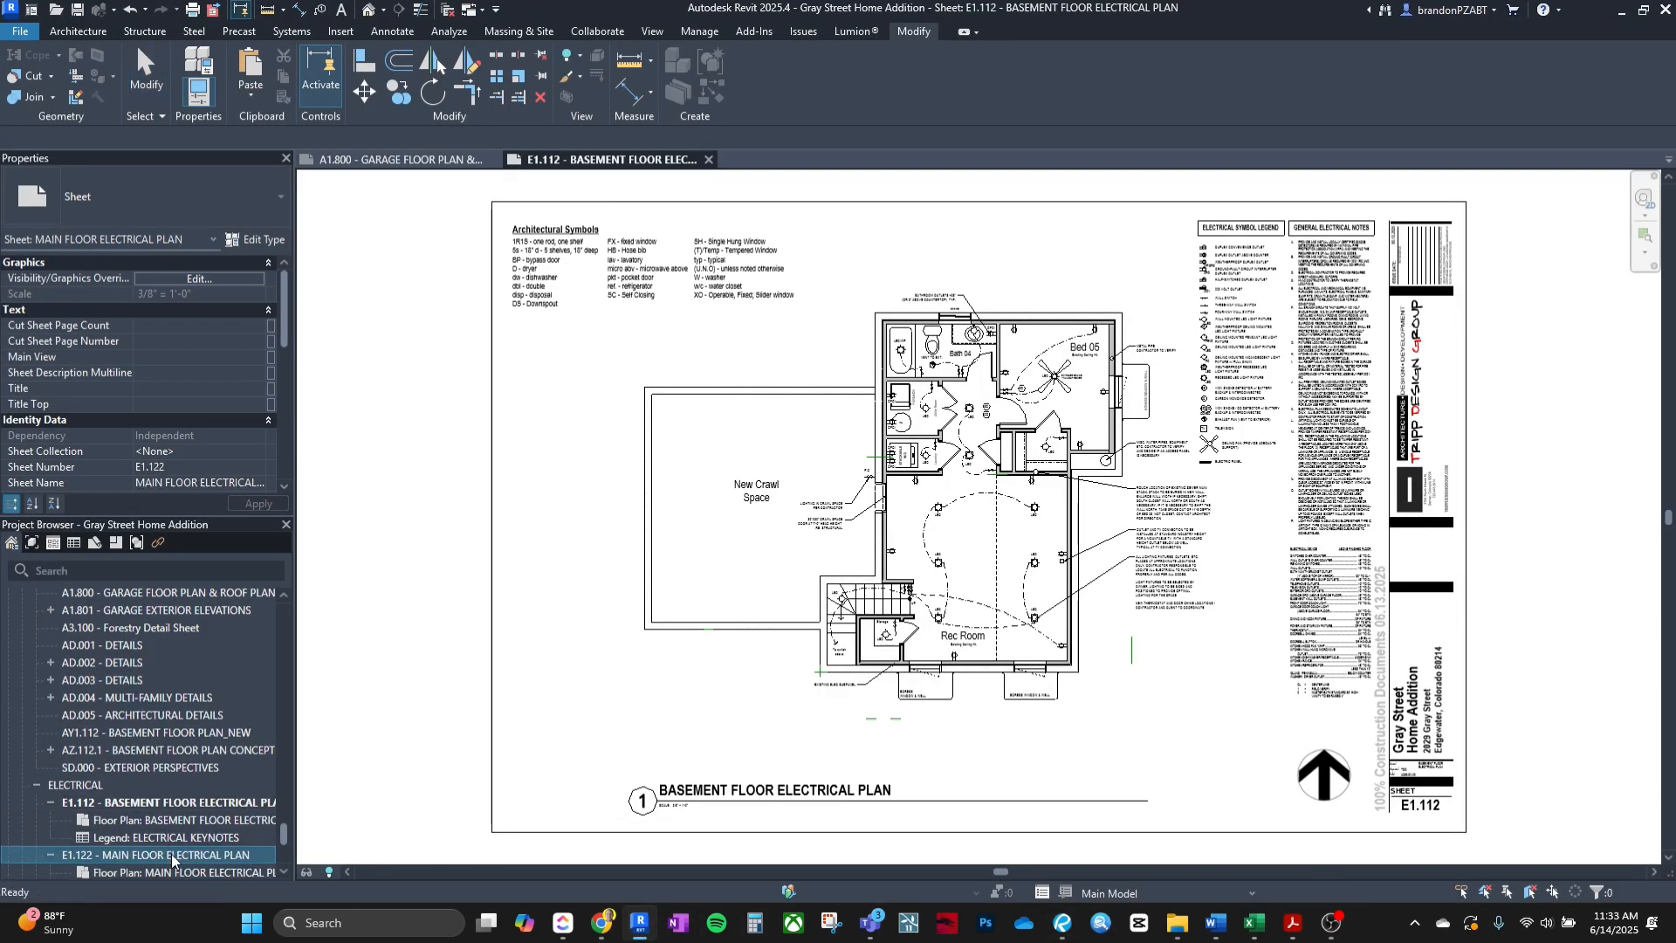
{"action": "double_click", "coordinate": [171, 860]}
{"action": "left_click", "coordinate": [1187, 775]}
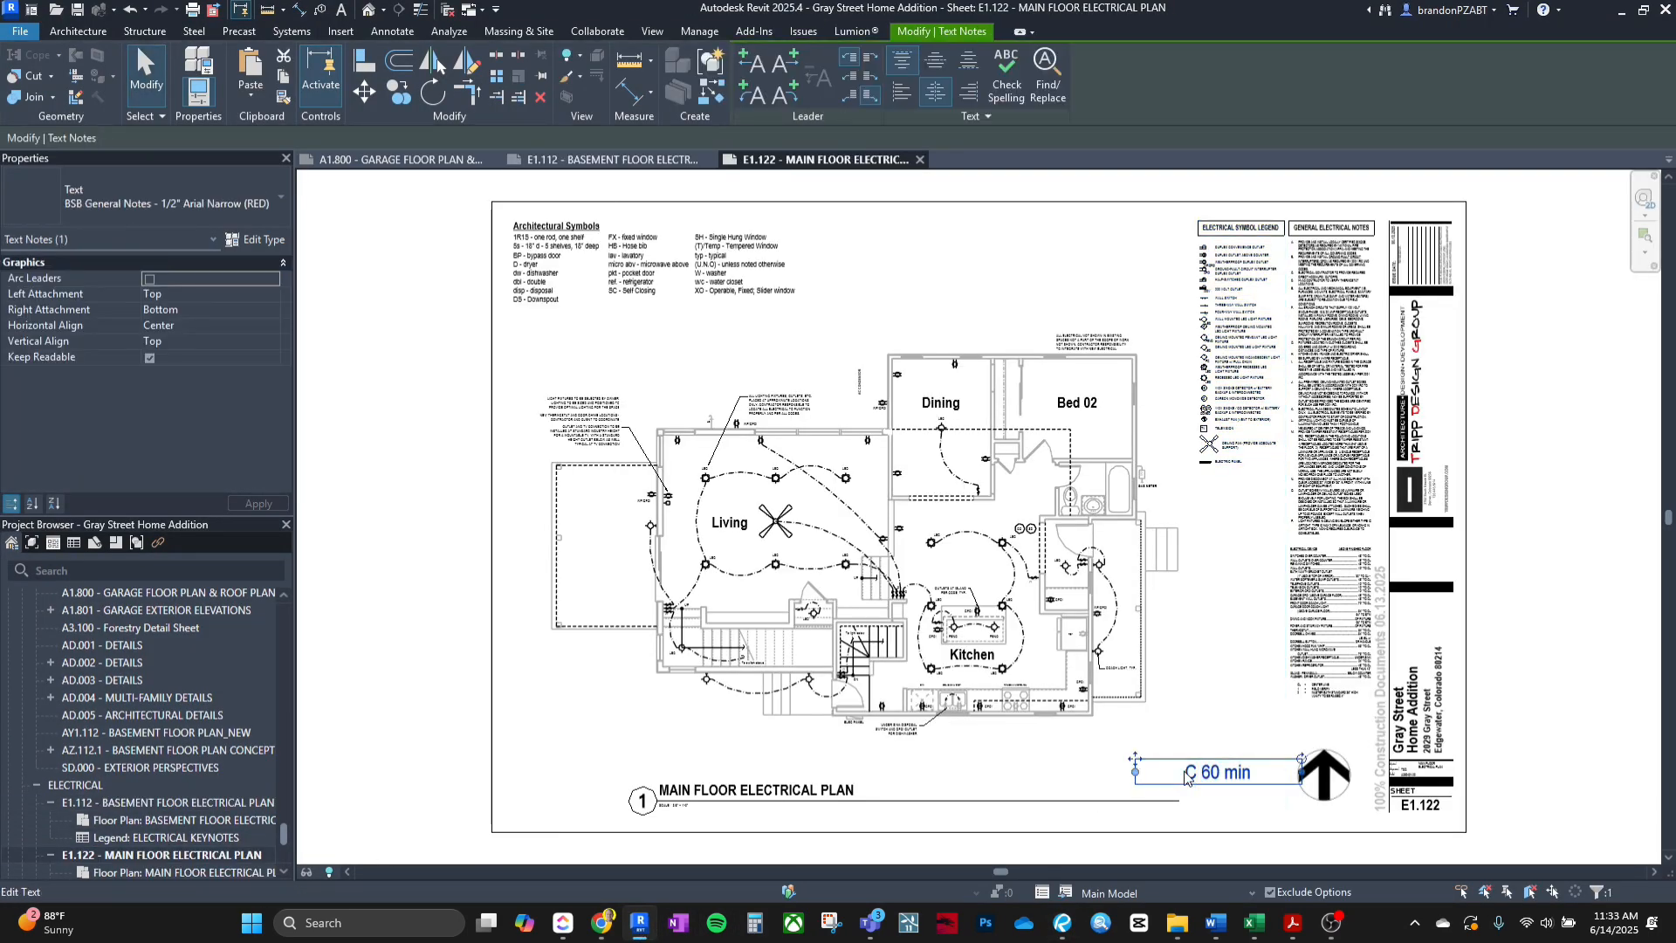
{"action": "key", "text": "Escape"}
Switch to Bluebeam Revu and examine the AC condenser area on the main floor electrical plan of sheet E1.122.
{"action": "left_click", "coordinate": [1062, 923]}
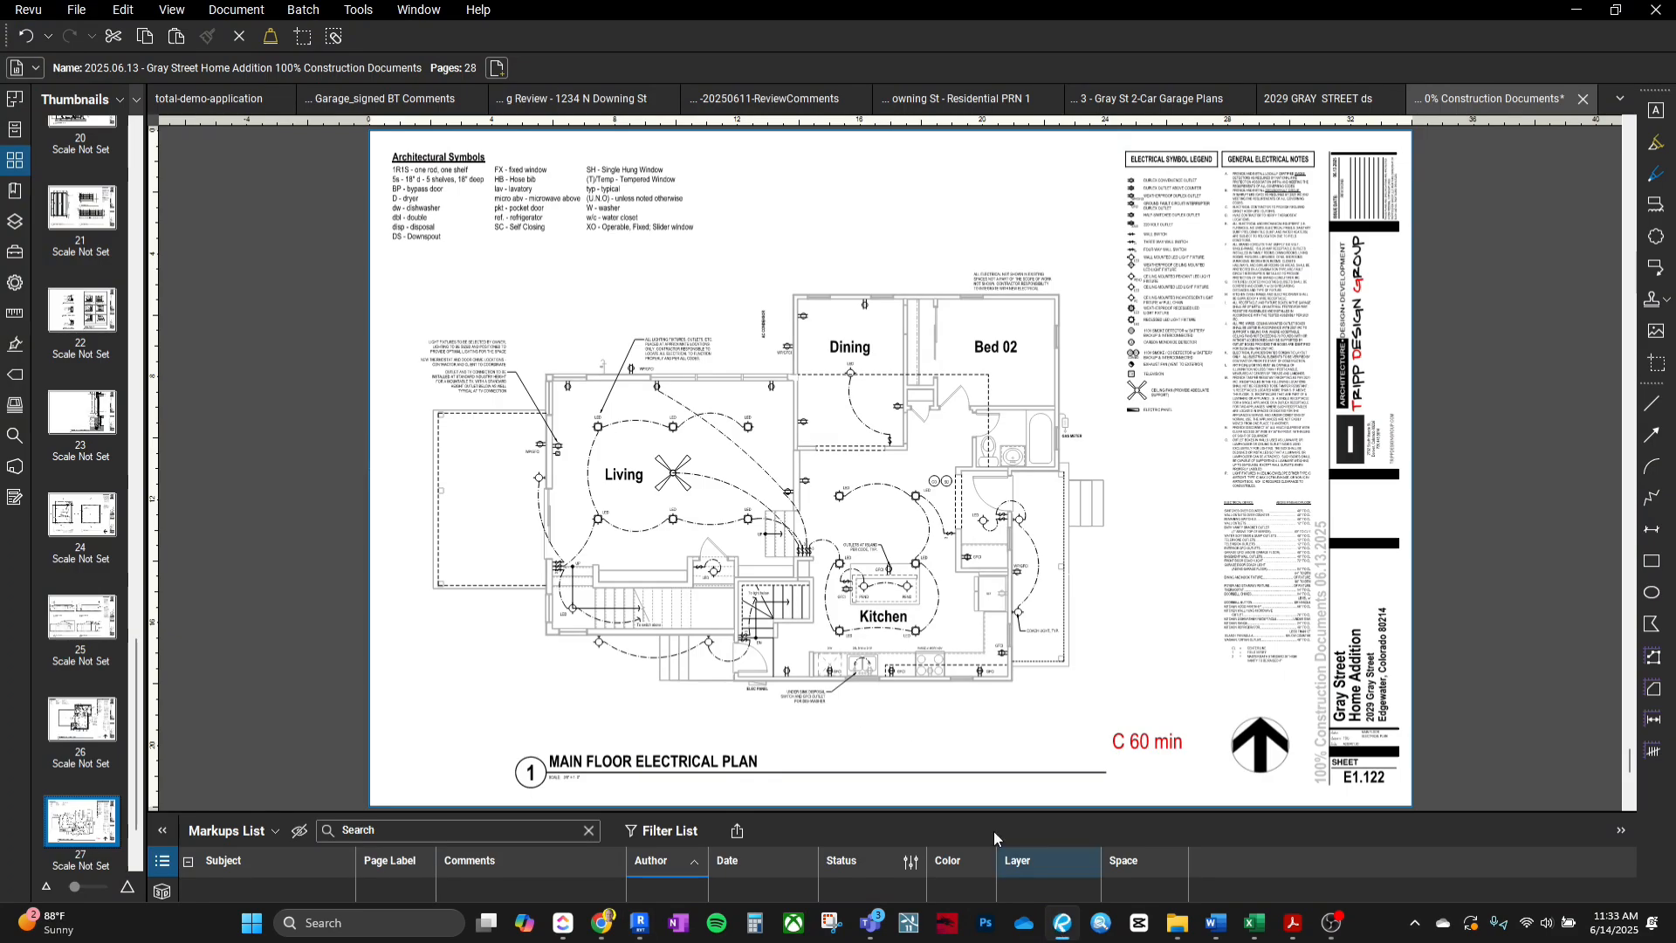
{"action": "scroll", "coordinate": [760, 330], "scroll_direction": "up", "scroll_amount": 4}
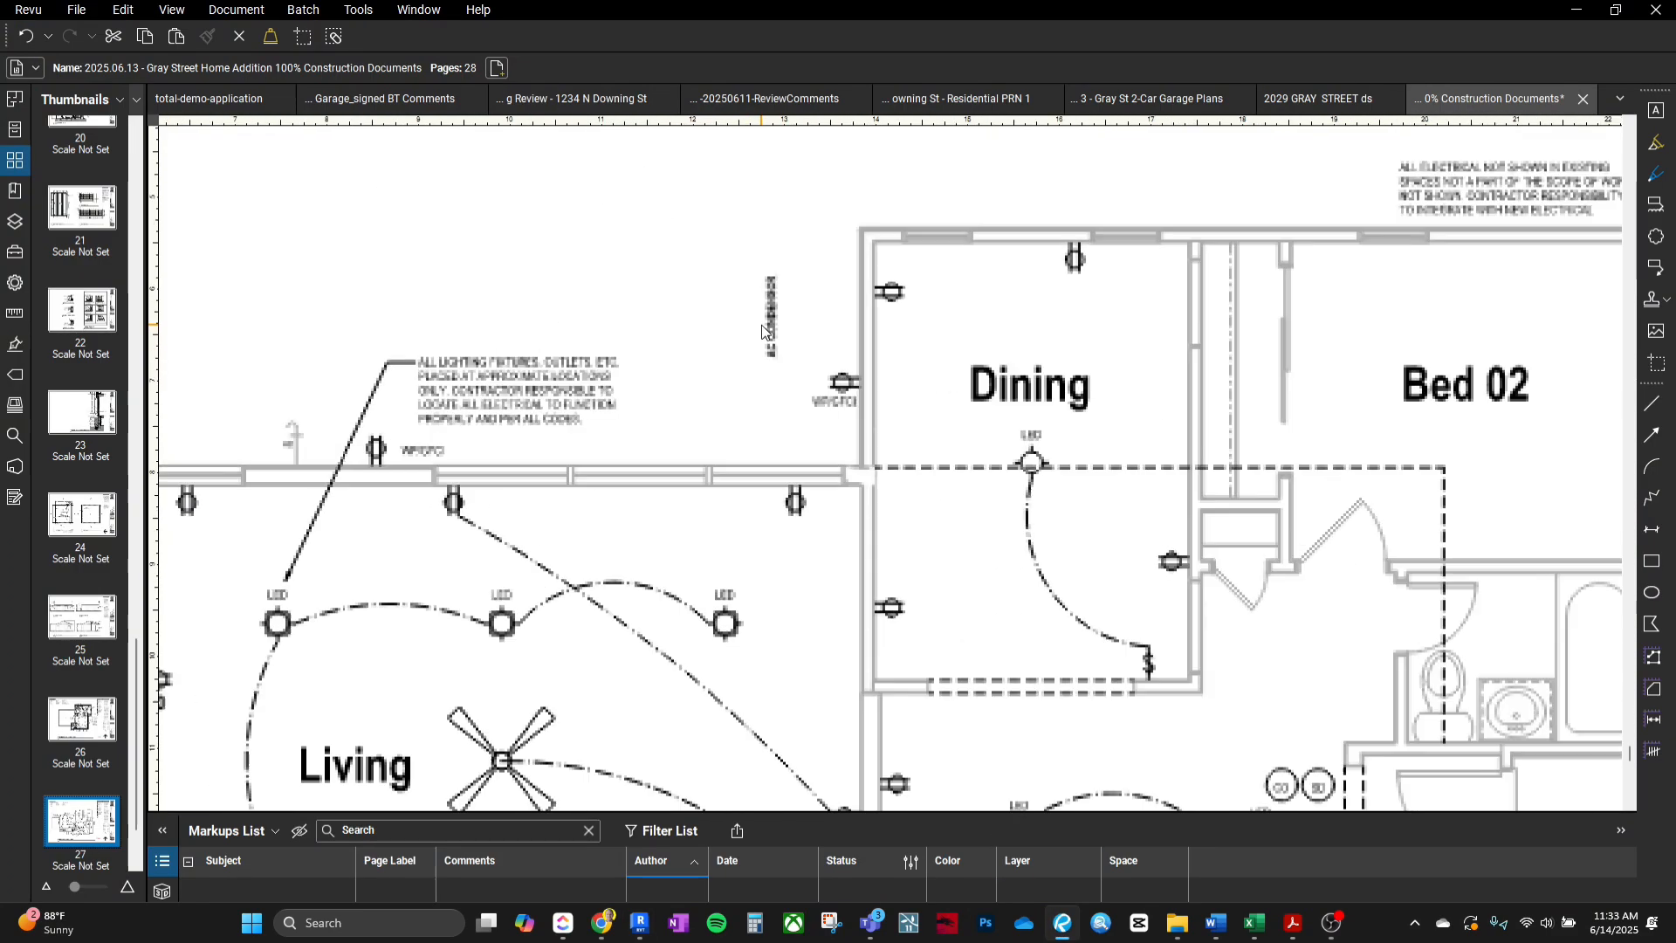
{"action": "scroll", "coordinate": [833, 743], "scroll_direction": "down", "scroll_amount": 5}
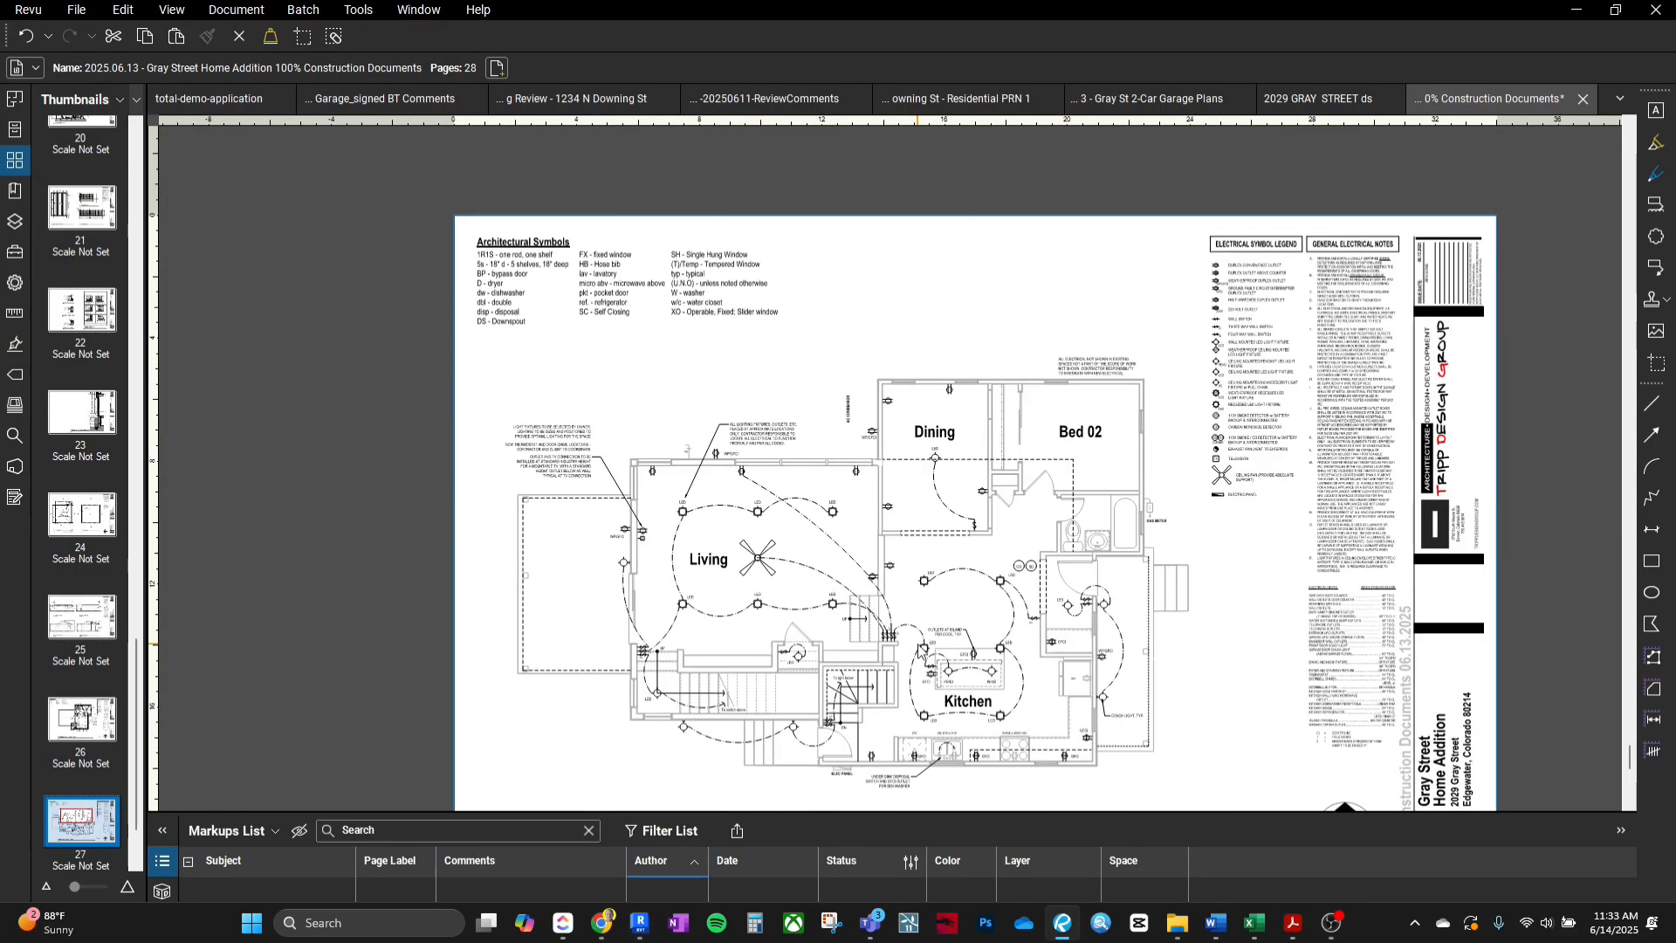
{"action": "scroll", "coordinate": [785, 768], "scroll_direction": "up", "scroll_amount": 2}
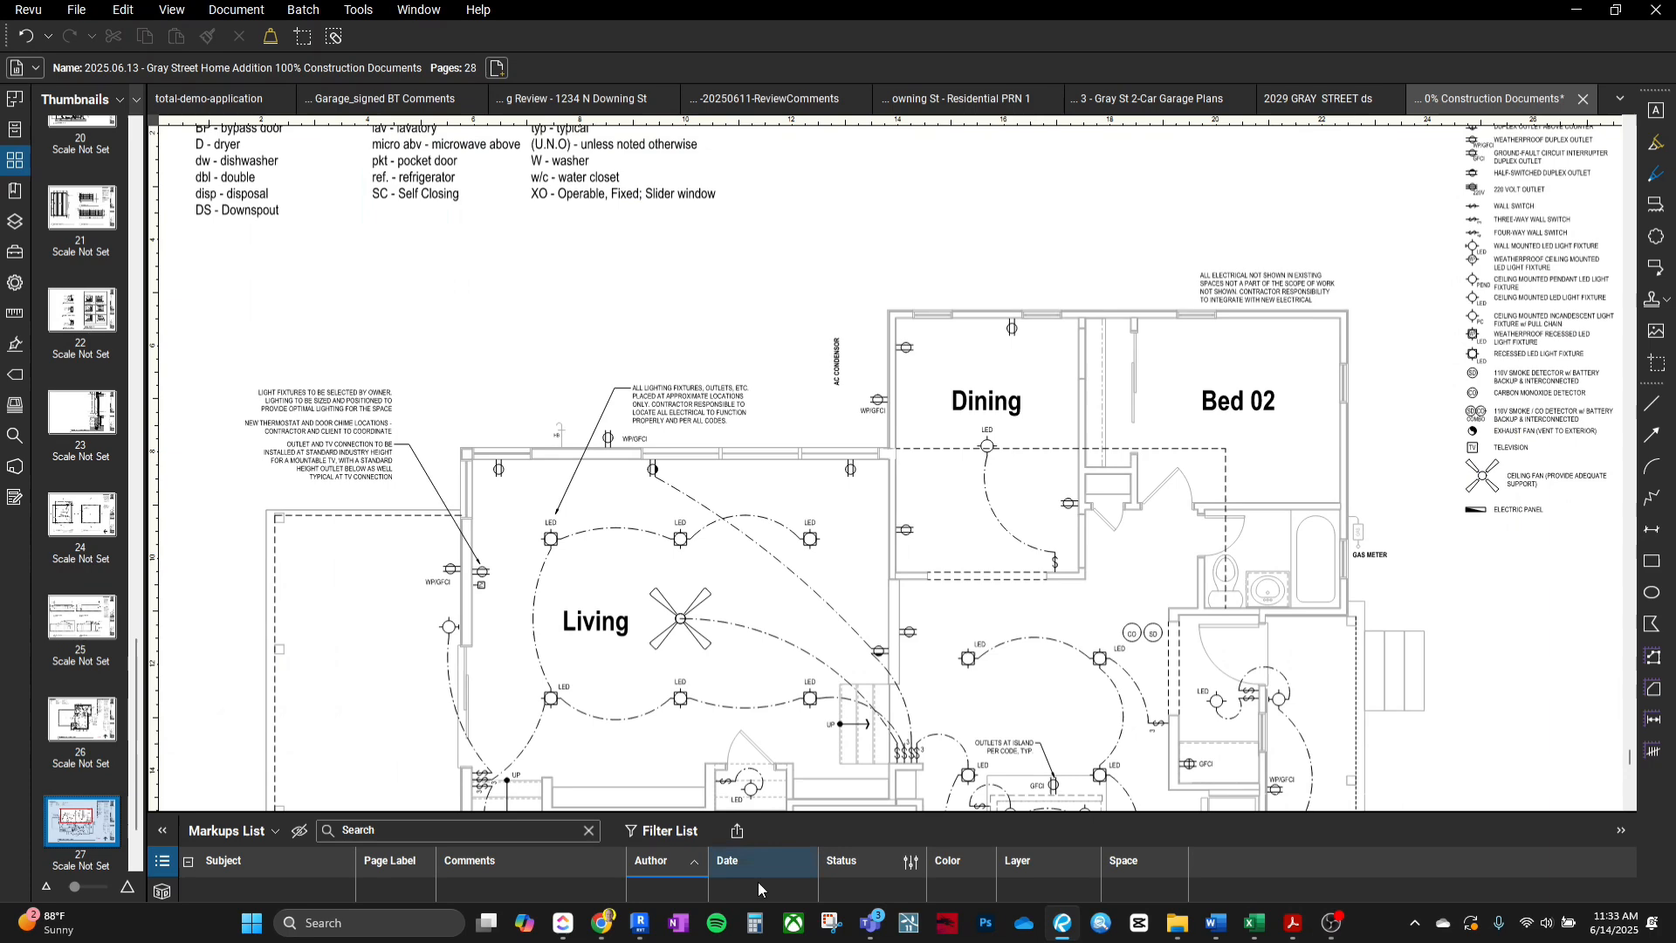
In Revit, activate the main floor electrical plan view on sheet E1.122 and briefly reveal its hidden elements to check for the AC condenser unit.
{"action": "left_click", "coordinate": [640, 923]}
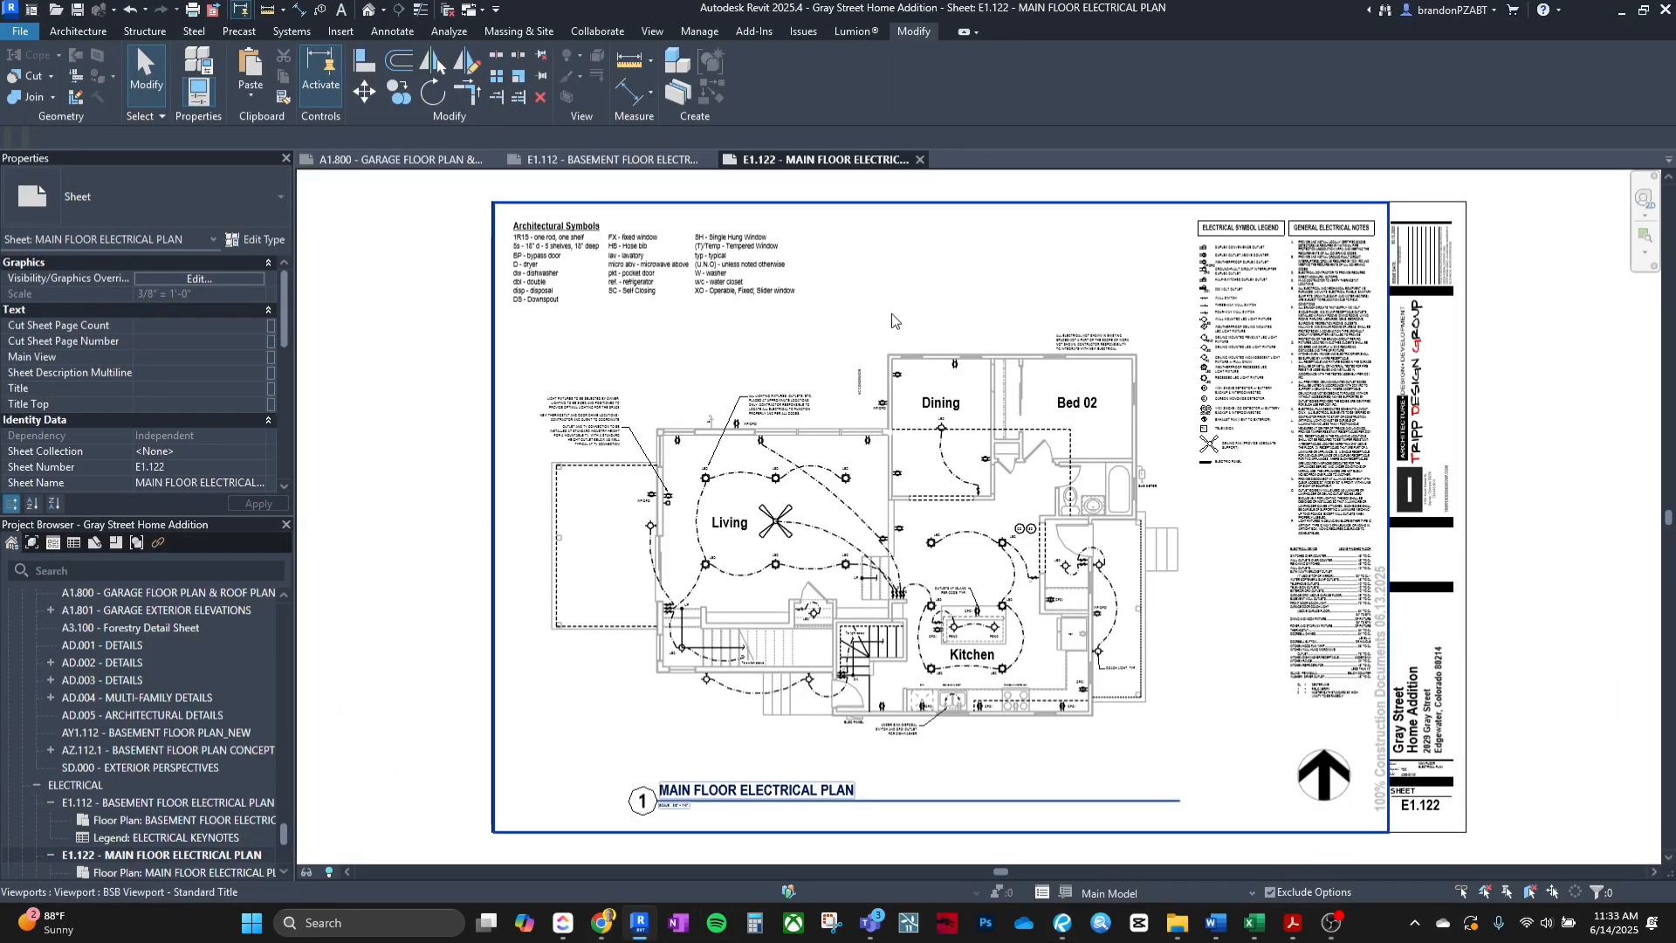
{"action": "scroll", "coordinate": [908, 325], "scroll_direction": "up", "scroll_amount": 3}
{"action": "double_click", "coordinate": [611, 698]}
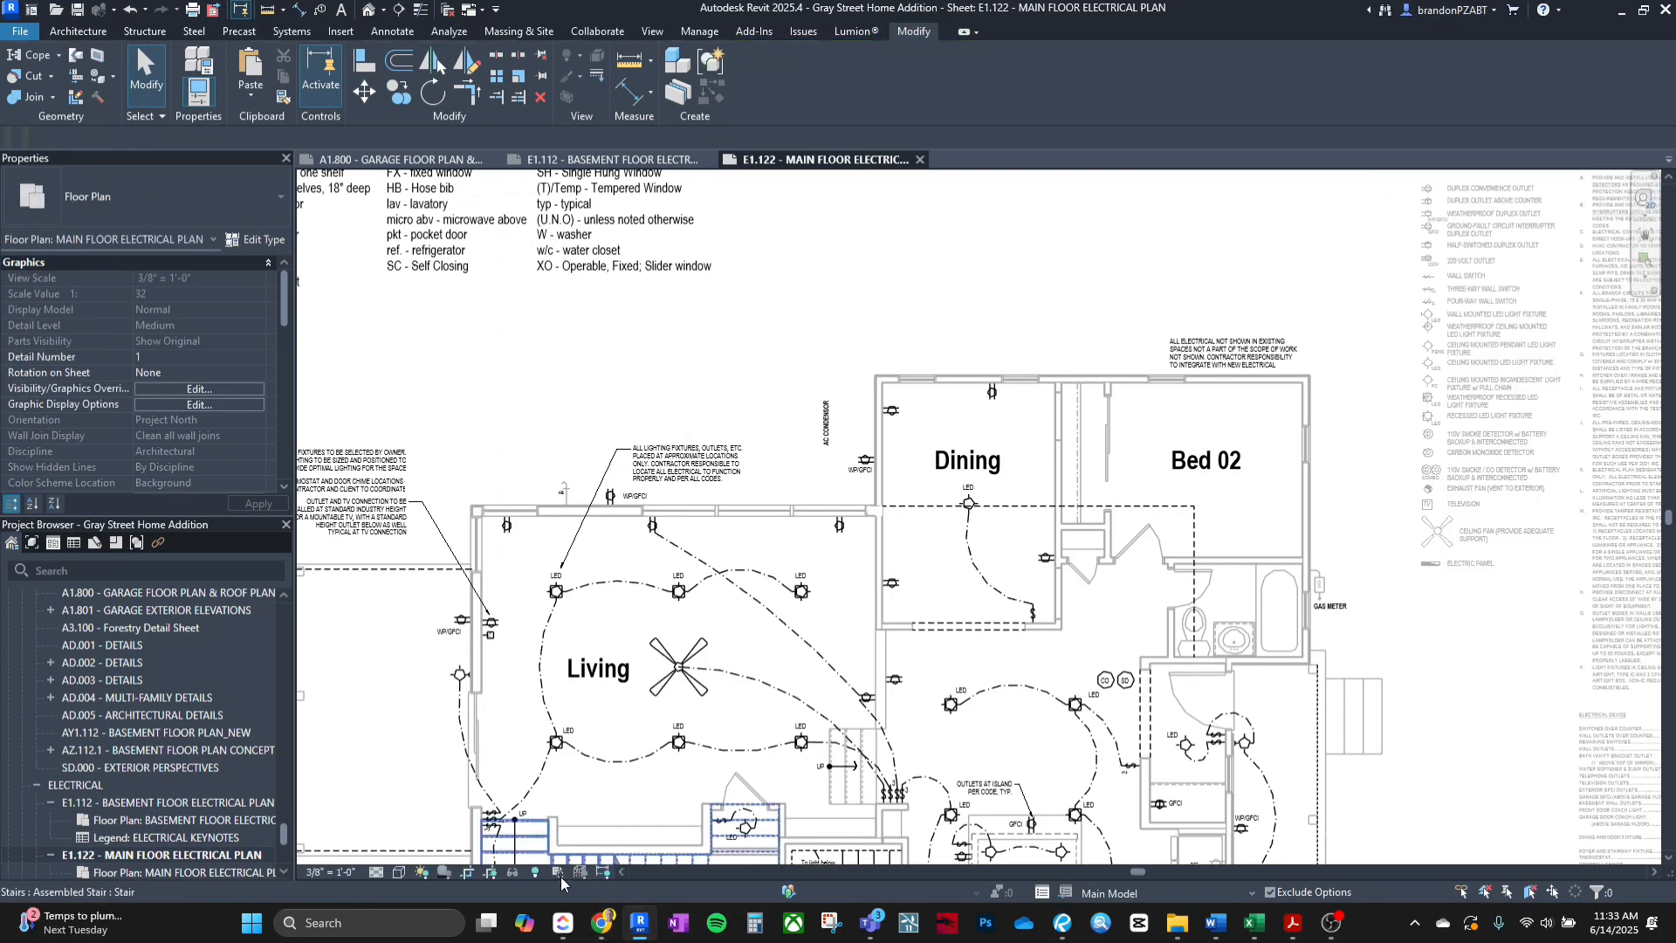
{"action": "left_click", "coordinate": [535, 872]}
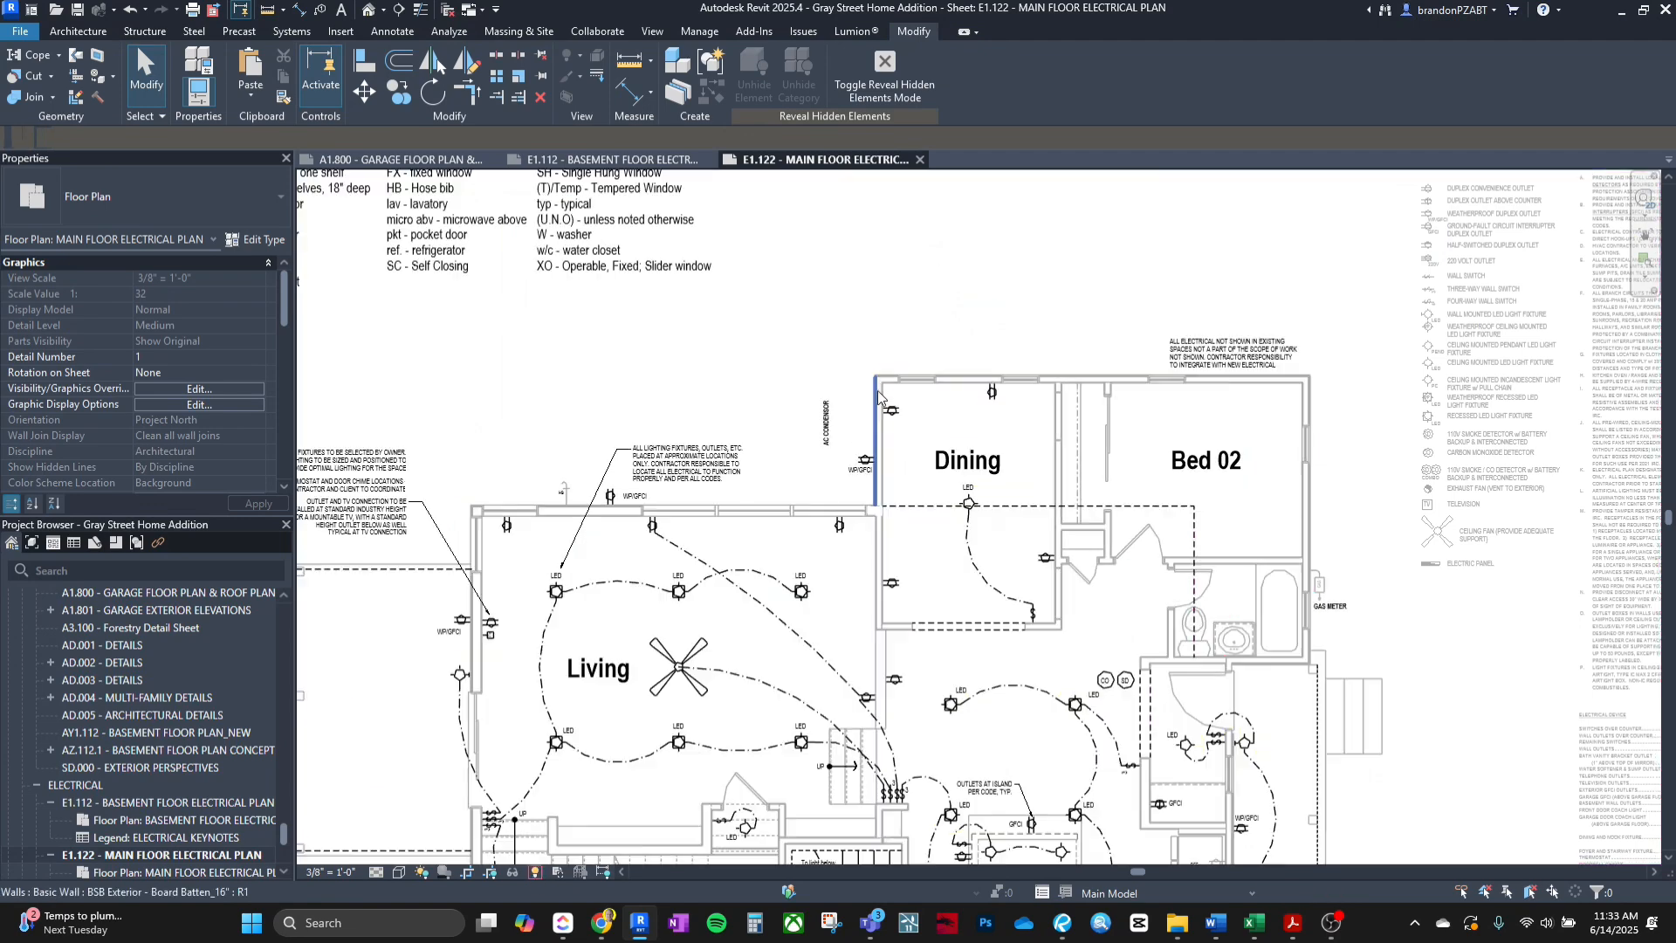
{"action": "key", "text": "r"}
{"action": "key", "text": "h"}
{"action": "scroll", "coordinate": [908, 406], "scroll_direction": "up", "scroll_amount": 3}
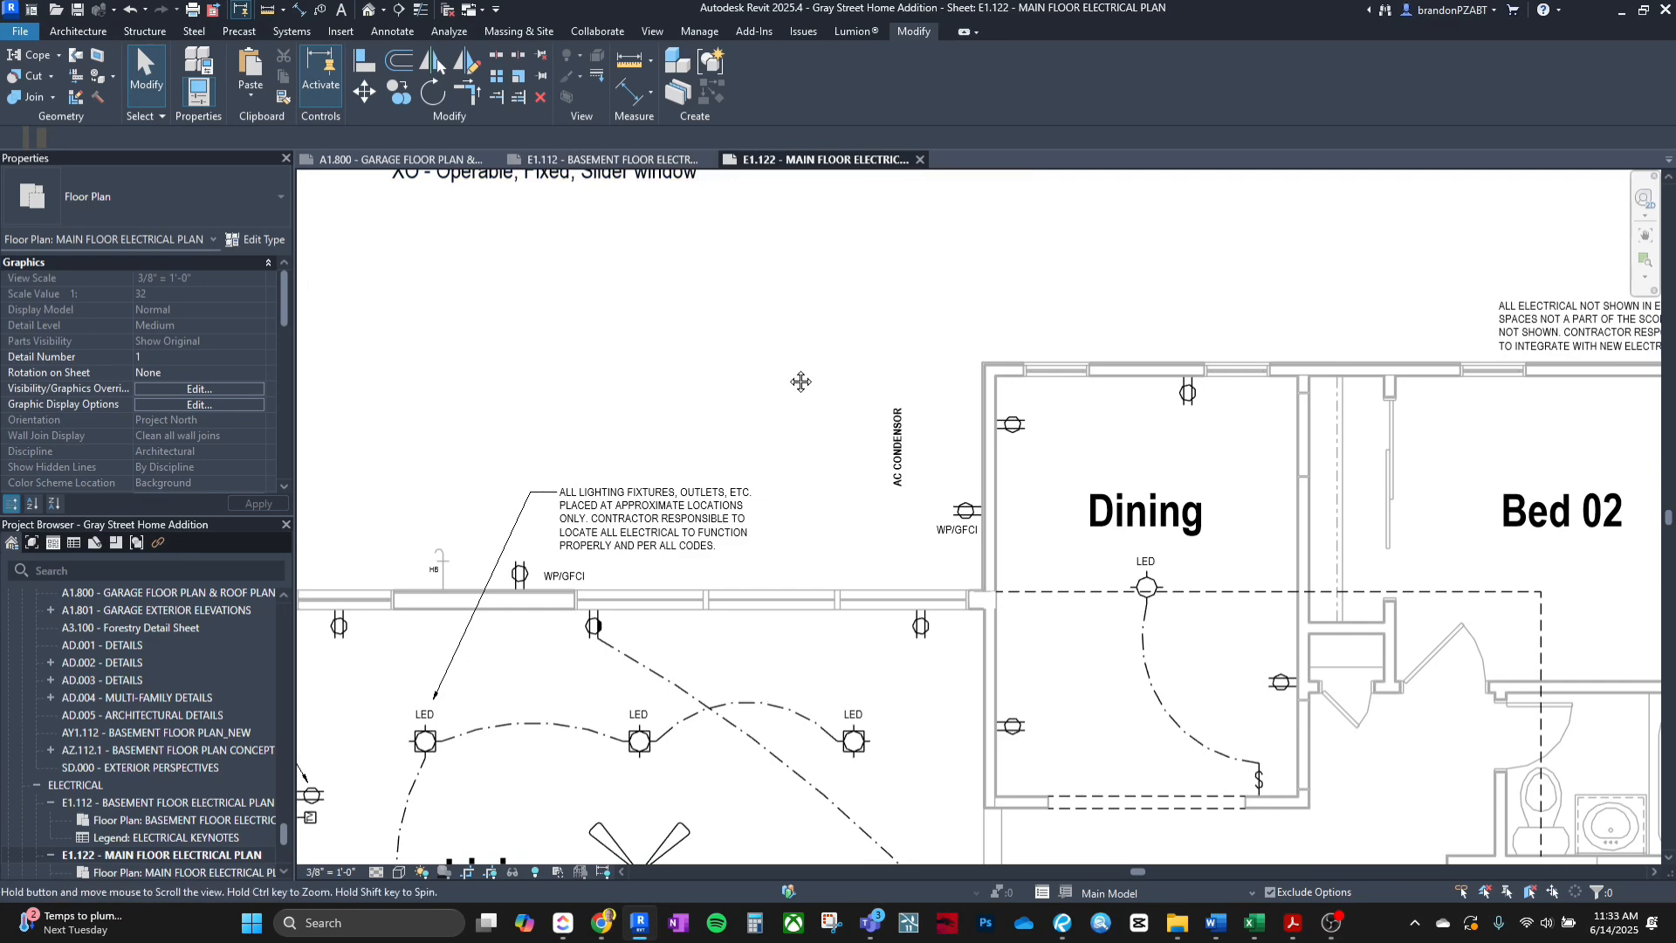
Check the Visibility/Graphic Overrides of the main floor electrical plan and cancel without changes.
{"action": "middle_click_drag", "start_coordinate": [804, 382], "coordinate": [978, 316]}
{"action": "key", "text": "g"}
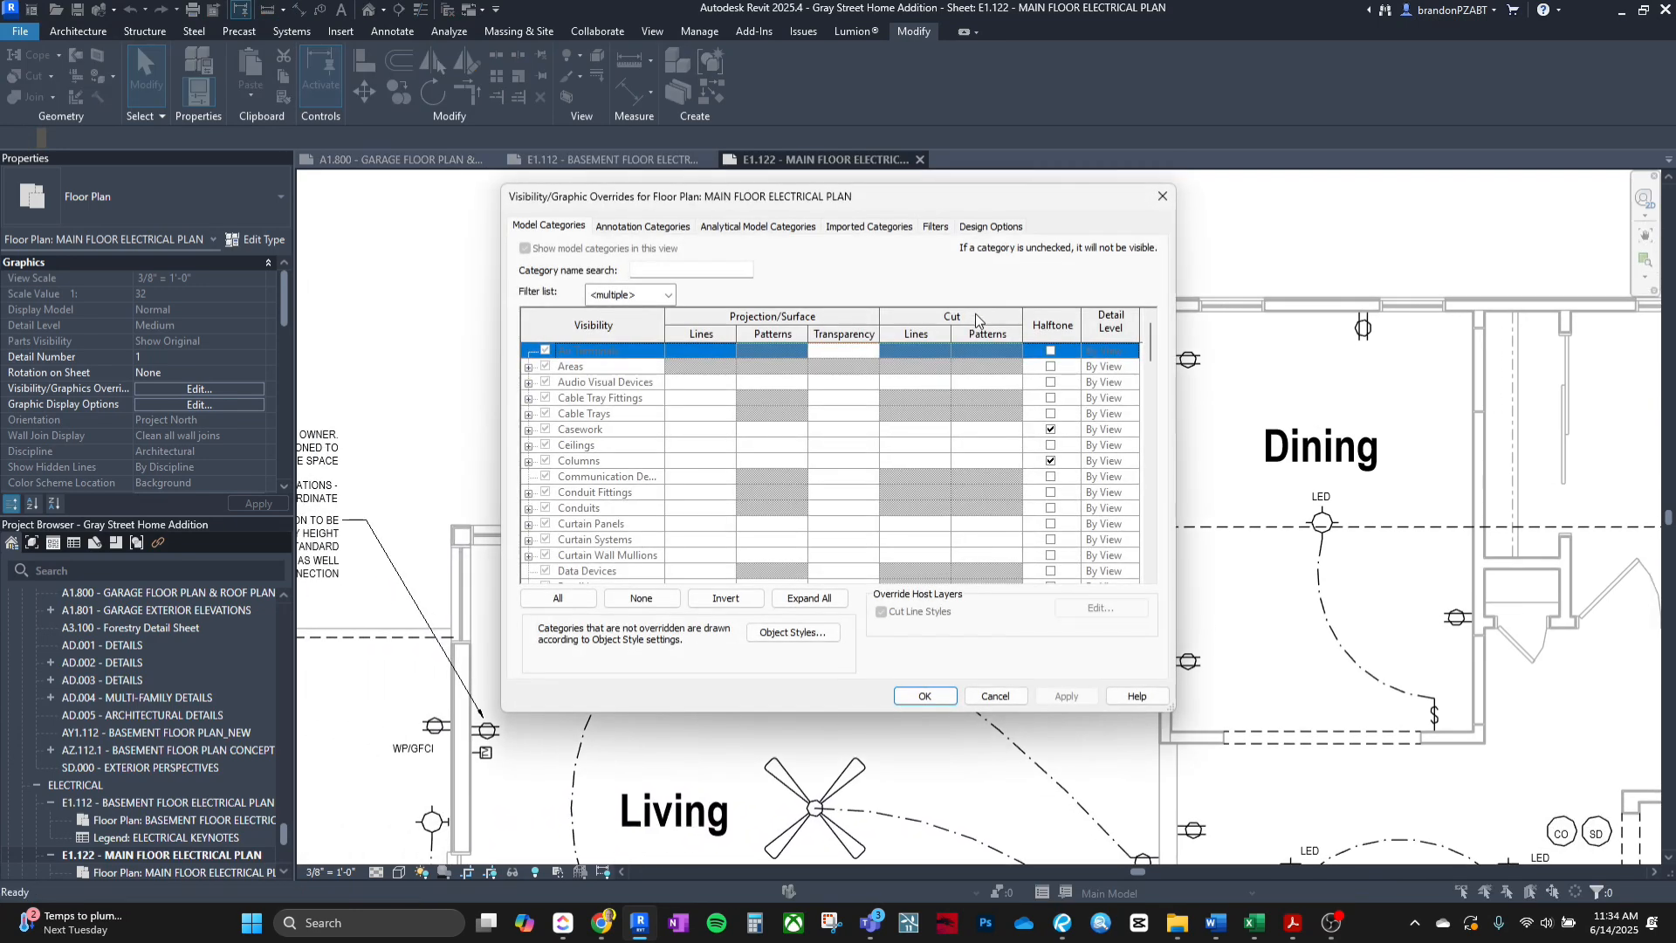
{"action": "left_click", "coordinate": [995, 696]}
{"action": "scroll", "coordinate": [872, 325], "scroll_direction": "down", "scroll_amount": 4}
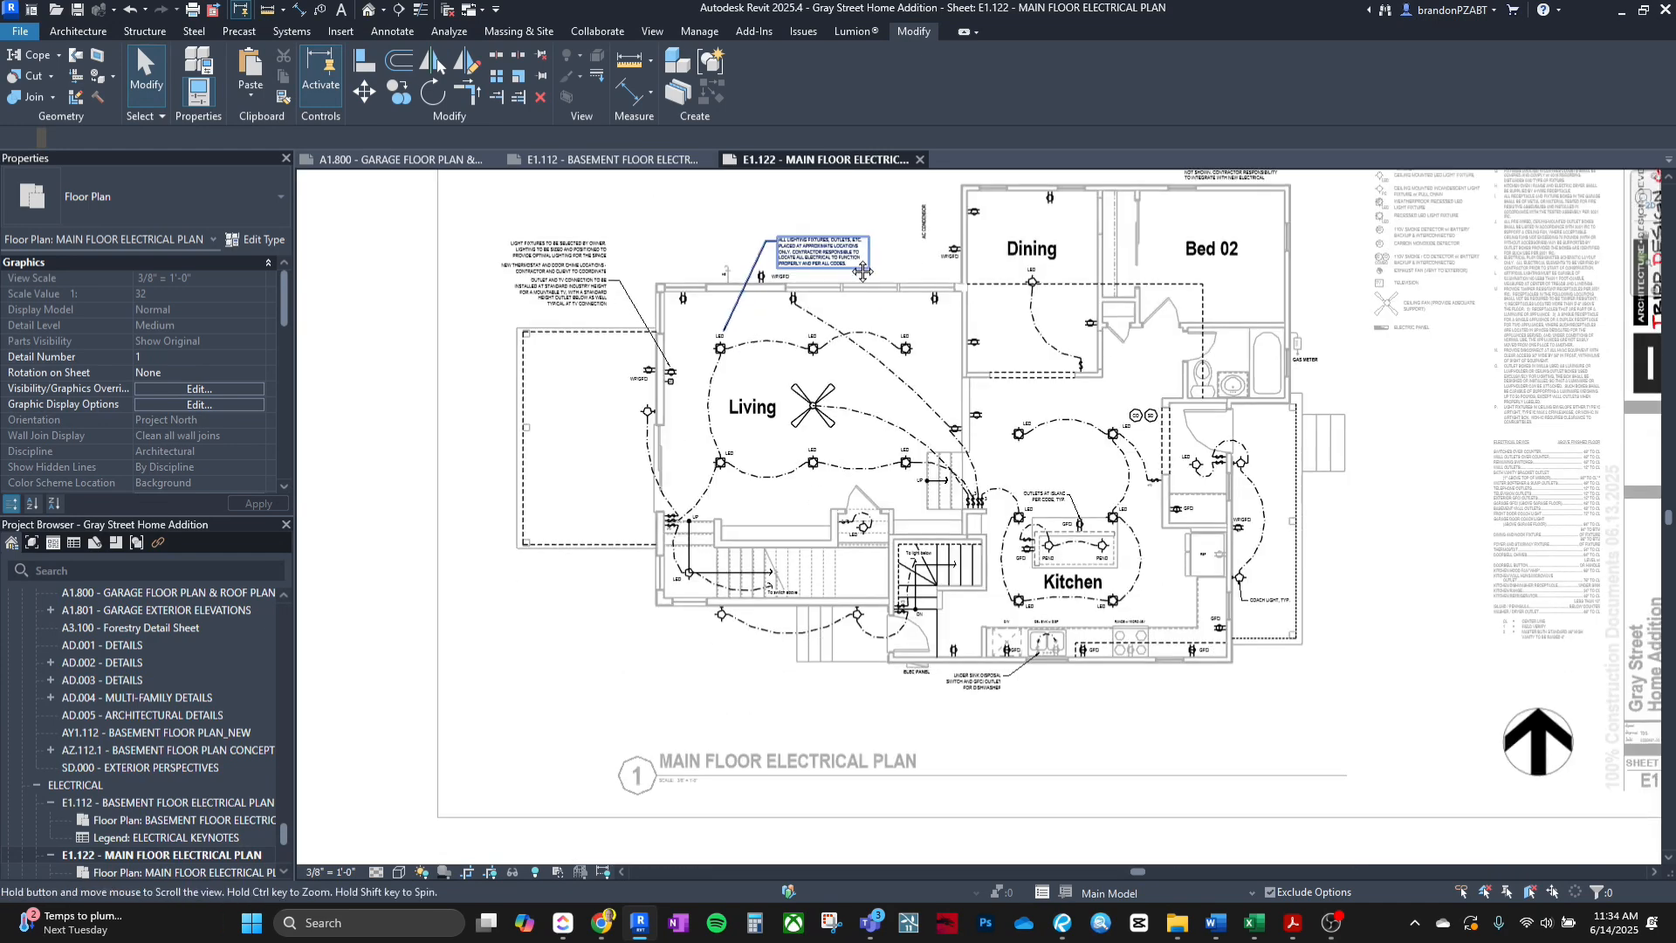
{"action": "scroll", "coordinate": [872, 325], "scroll_direction": "up", "scroll_amount": 3}
{"action": "middle_click_drag", "start_coordinate": [872, 325], "coordinate": [872, 404]}
{"action": "scroll", "coordinate": [901, 333], "scroll_direction": "up", "scroll_amount": 2}
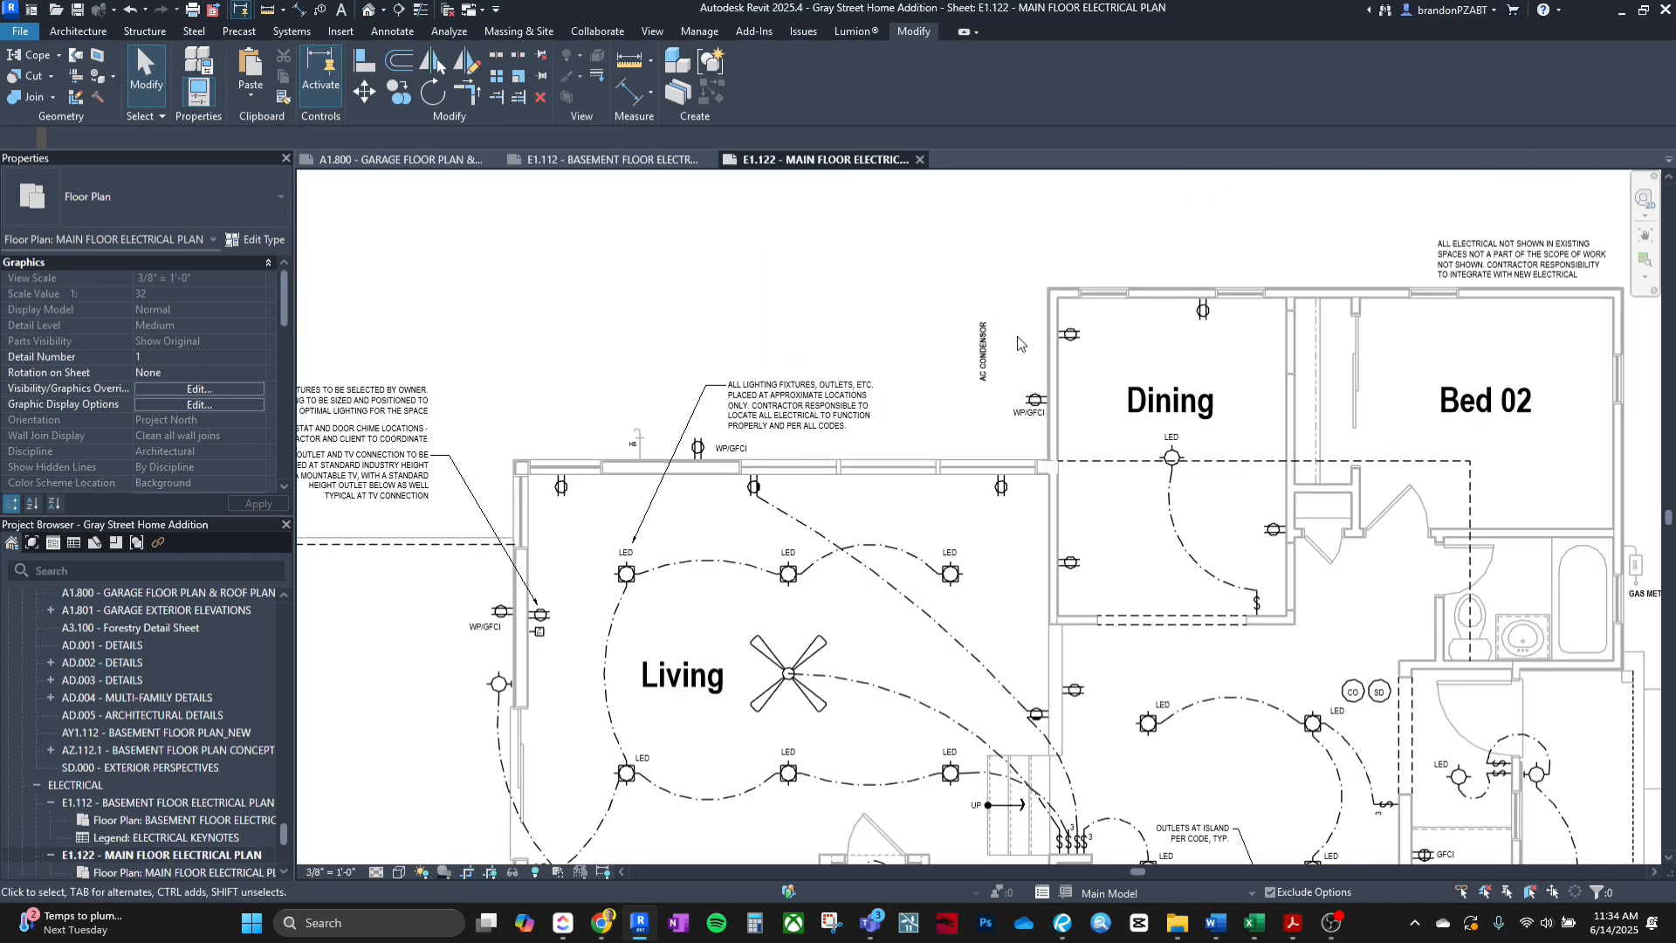
Open sheet A1.122 - Main Floor Plan New, activate its plan view, and select the AC condenser unit outside the dining room.
{"action": "left_click", "coordinate": [633, 161]}
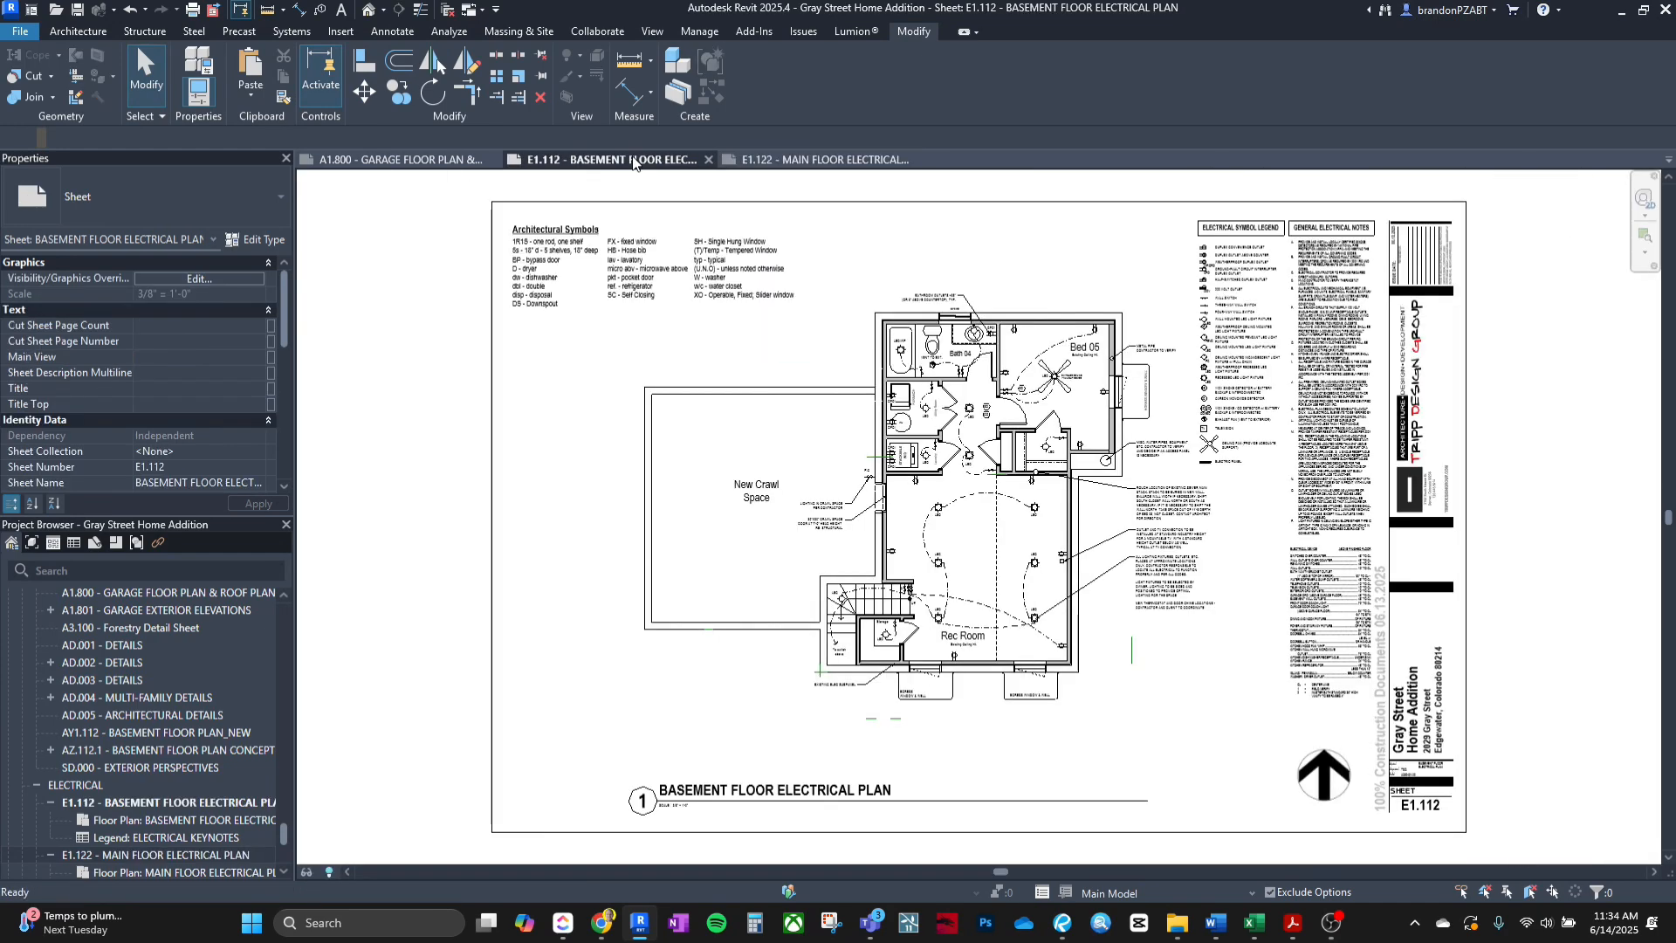
{"action": "left_click", "coordinate": [821, 160]}
{"action": "scroll", "coordinate": [191, 701], "scroll_direction": "up", "scroll_amount": 3}
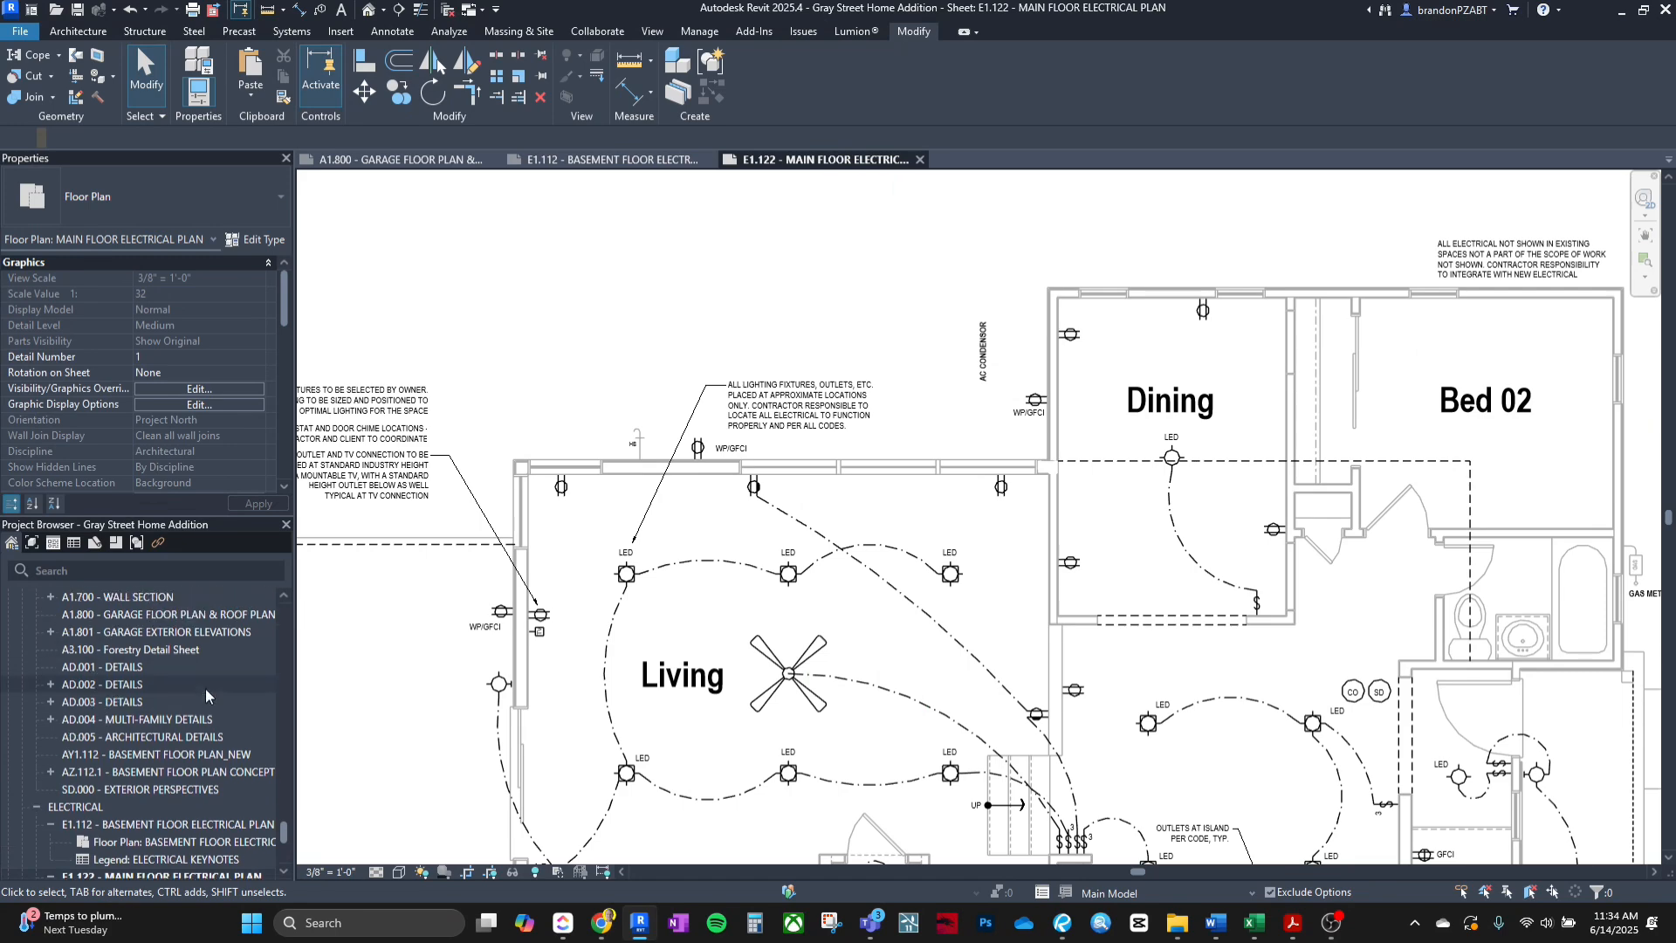
{"action": "scroll", "coordinate": [191, 701], "scroll_direction": "up", "scroll_amount": 4}
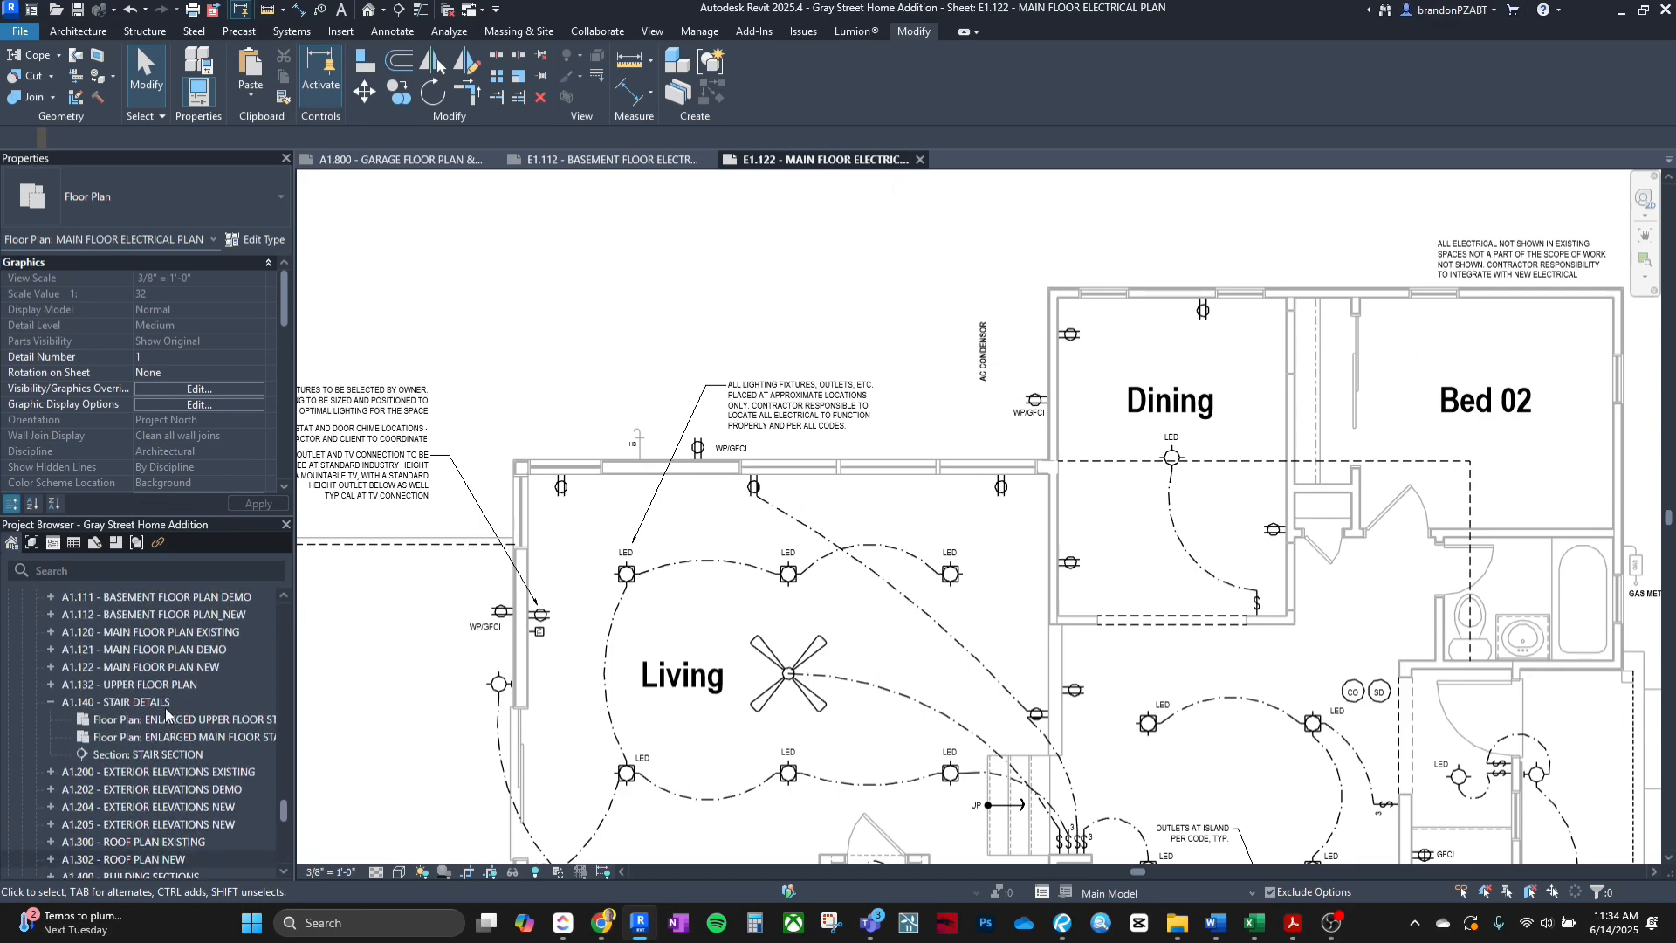
{"action": "double_click", "coordinate": [171, 669]}
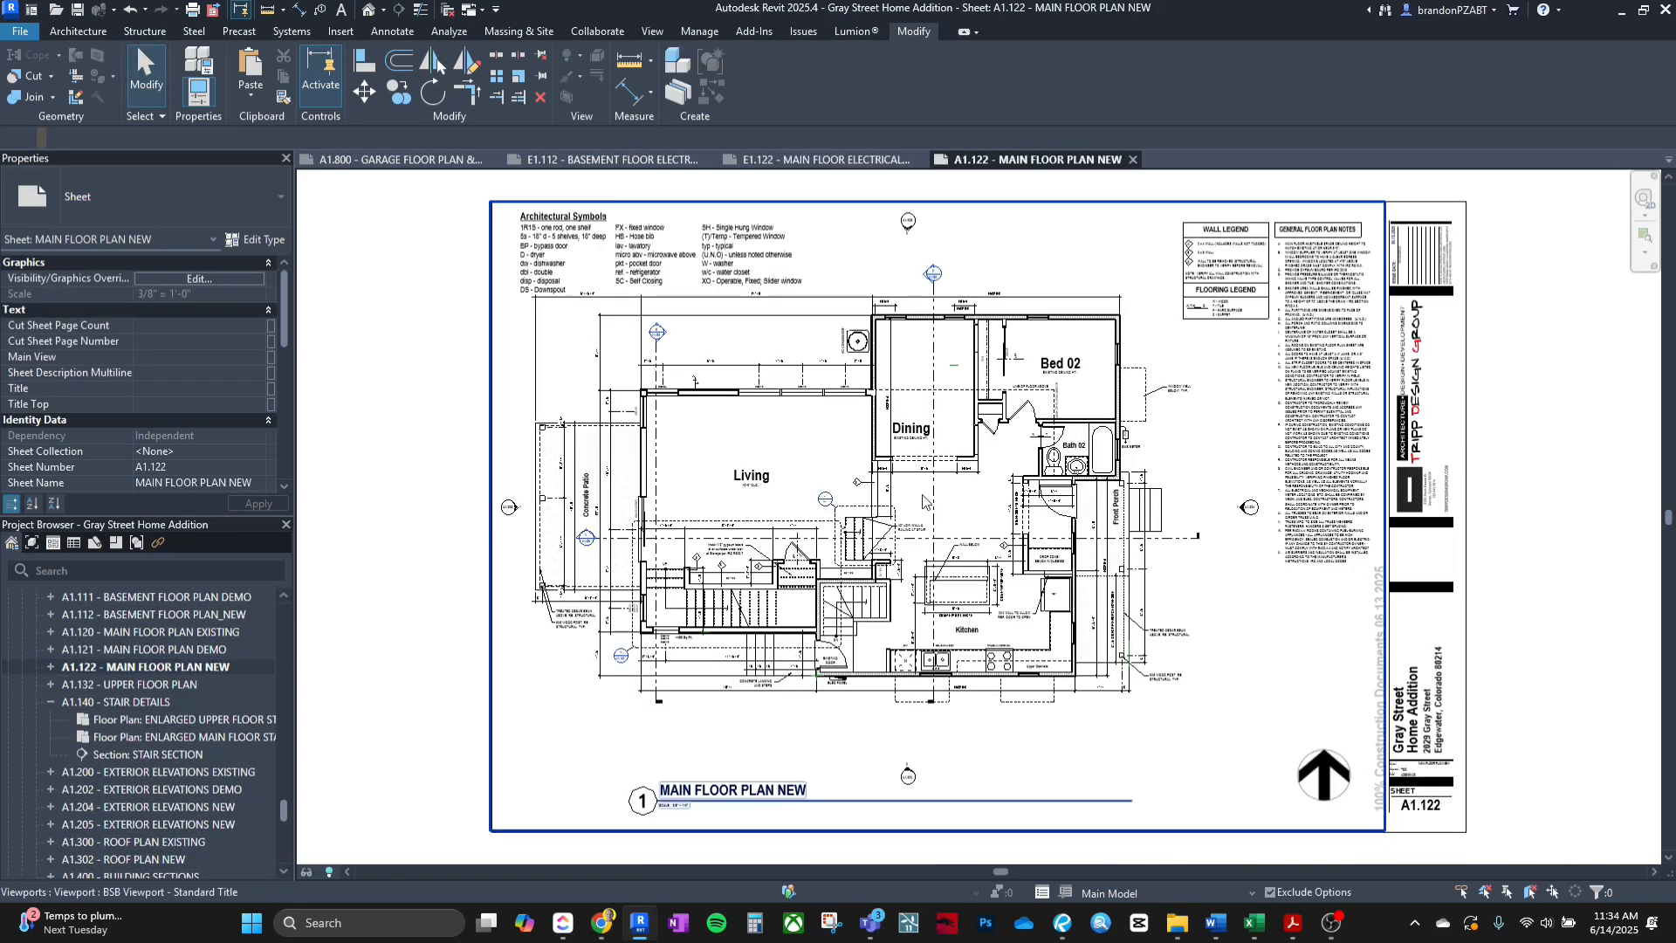
{"action": "scroll", "coordinate": [860, 353], "scroll_direction": "up", "scroll_amount": 2}
{"action": "left_click", "coordinate": [857, 357]}
{"action": "left_click", "coordinate": [855, 358]}
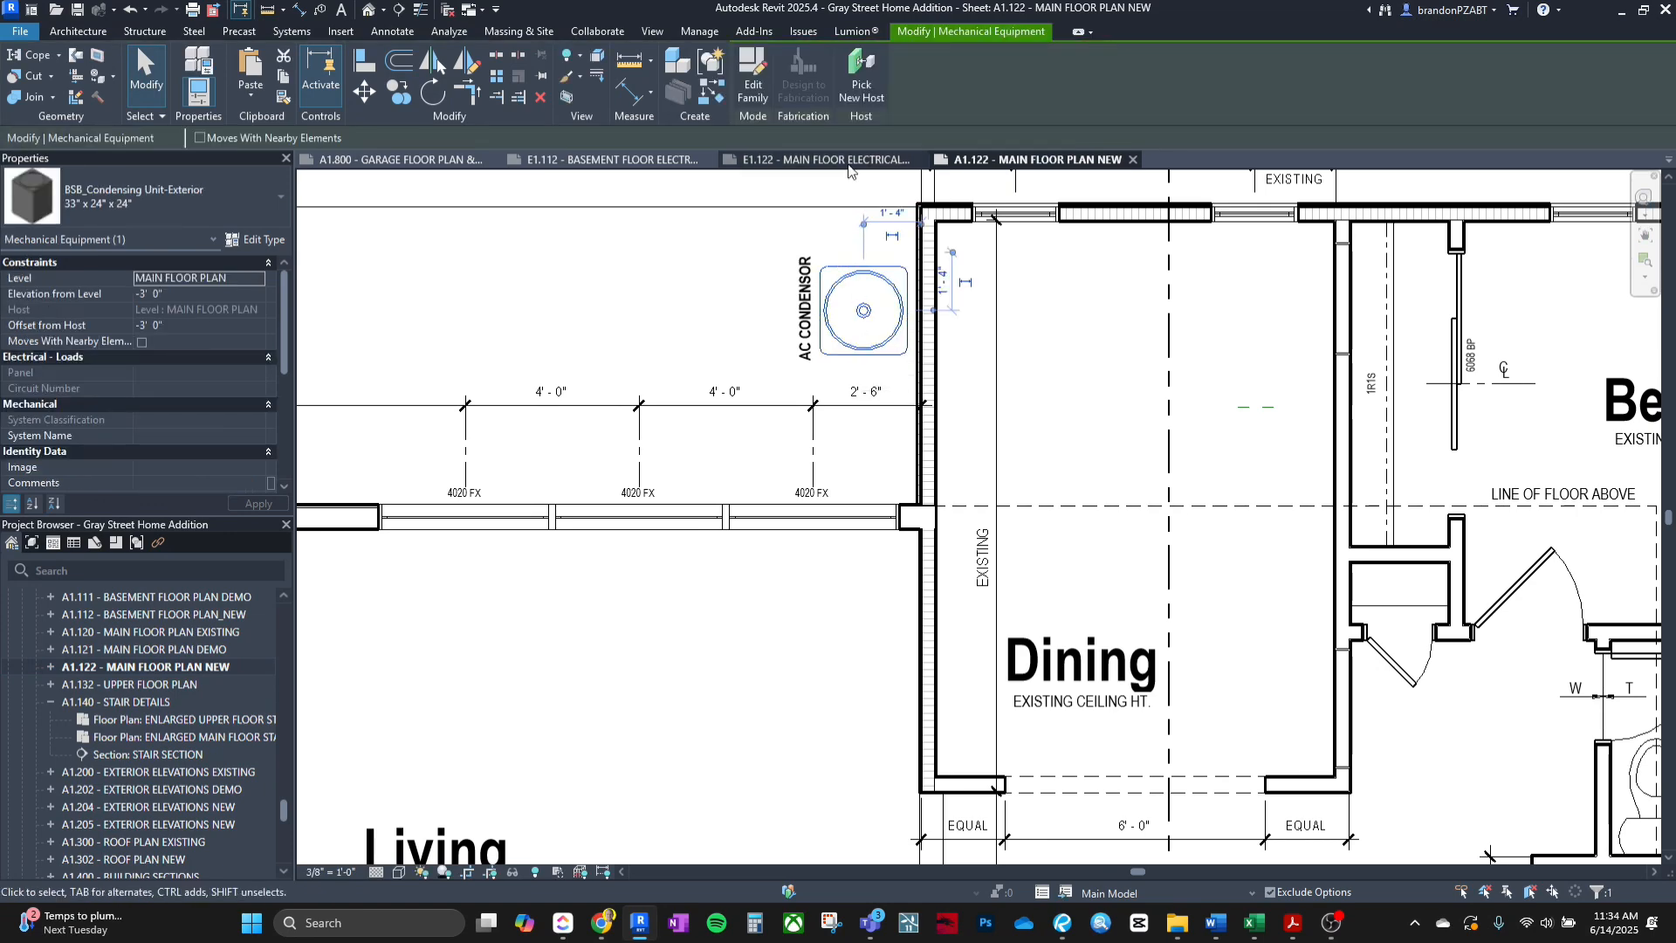
Return to sheet E1.122 and open the model overrides of the plan's view template, 02 - Construction Documents - Electrical Plans.
{"action": "left_click", "coordinate": [850, 164]}
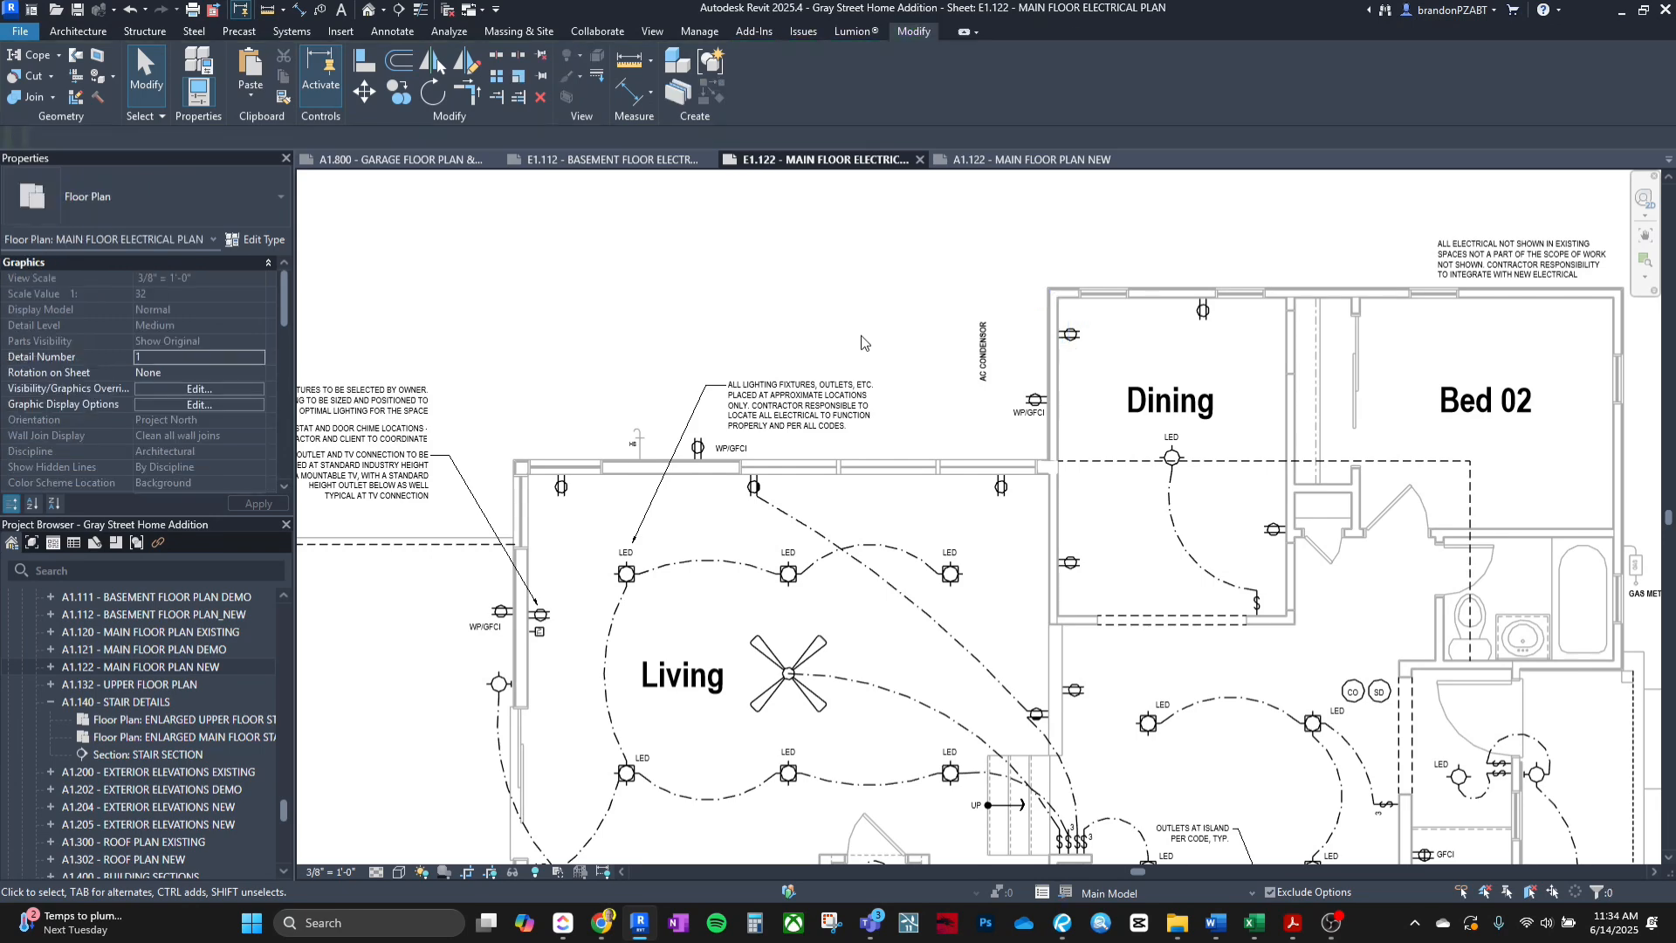
{"action": "key", "text": "v"}
{"action": "key", "text": "g"}
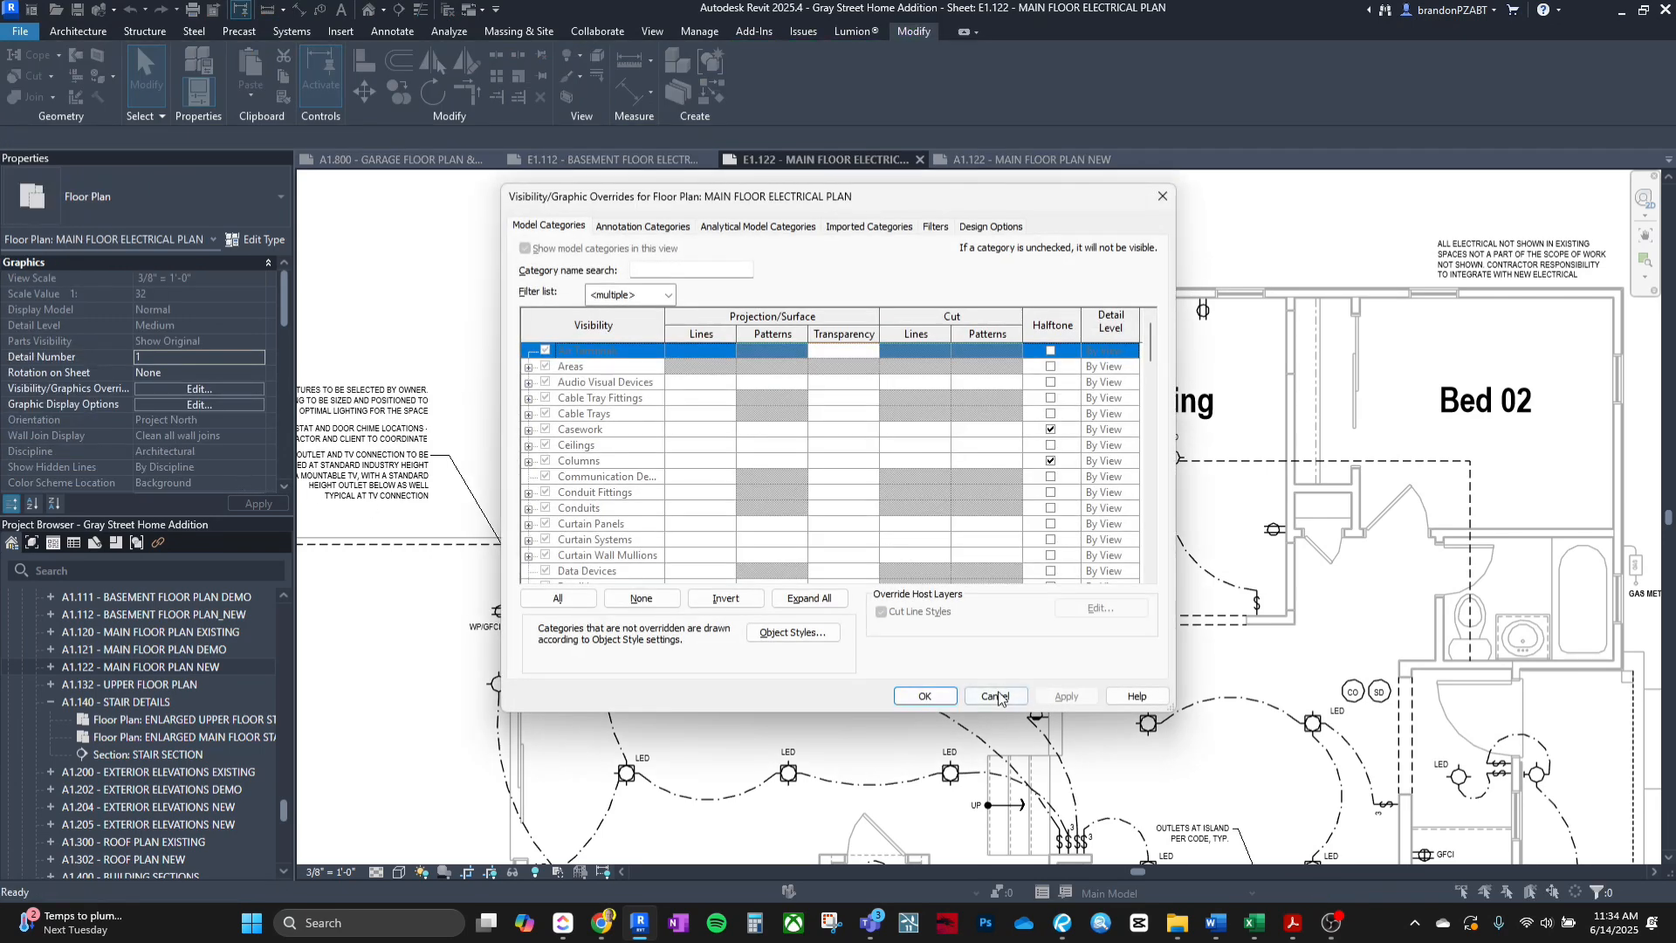
{"action": "left_click", "coordinate": [995, 696]}
{"action": "scroll", "coordinate": [199, 431], "scroll_direction": "down", "scroll_amount": 8}
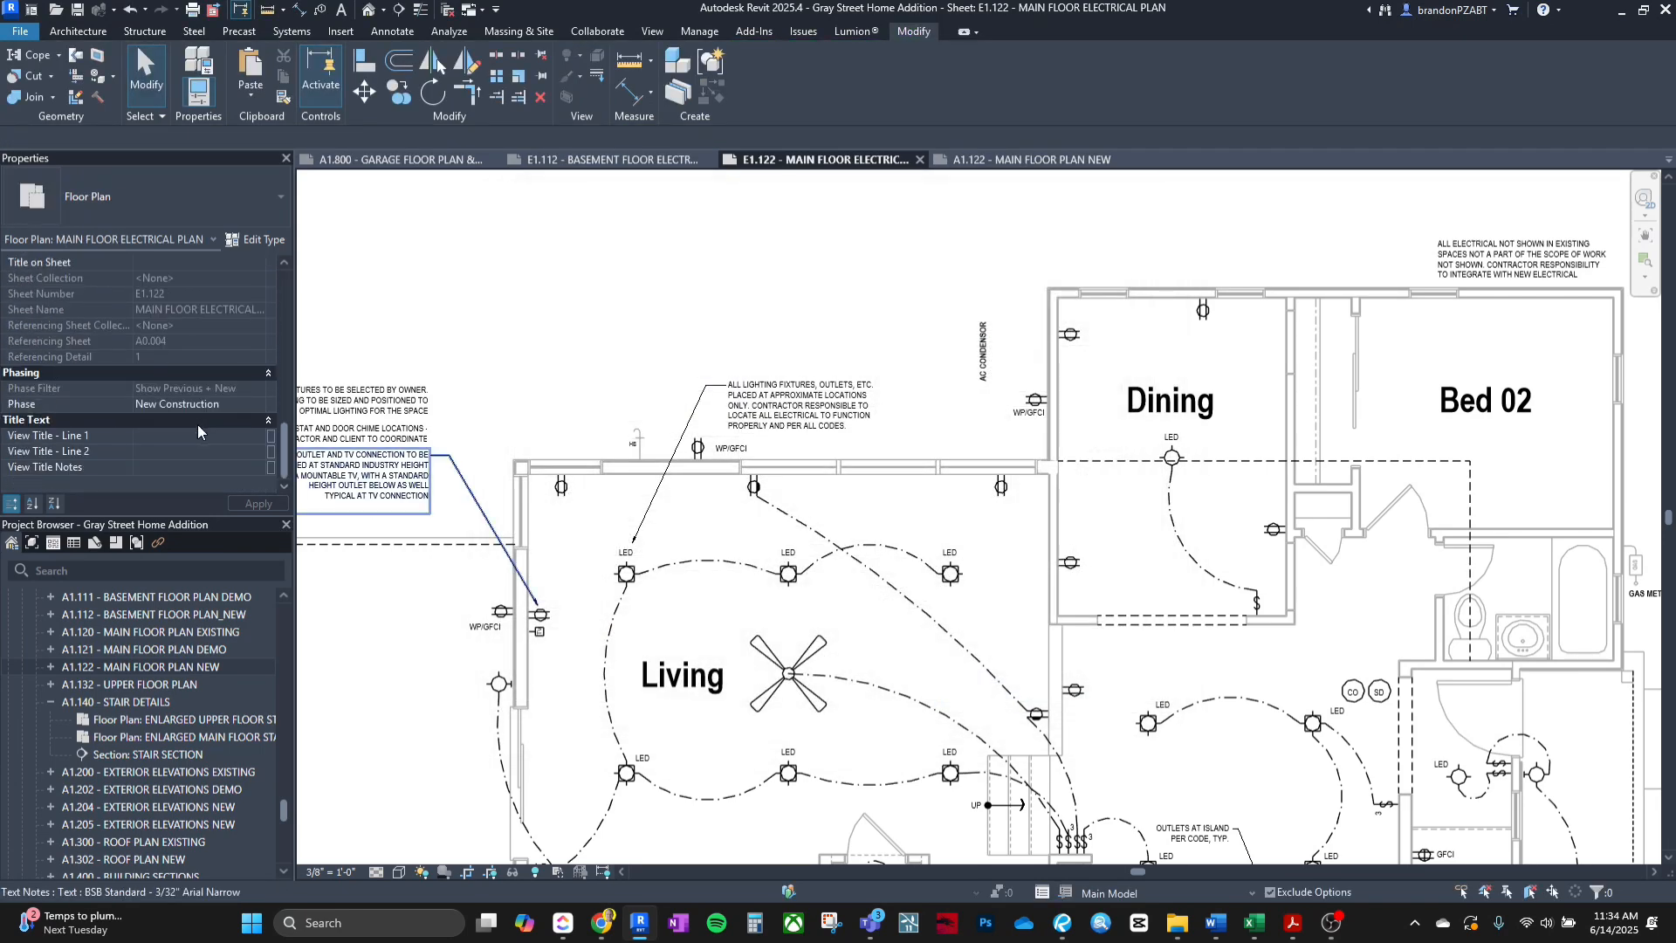
{"action": "scroll", "coordinate": [199, 431], "scroll_direction": "up", "scroll_amount": 2}
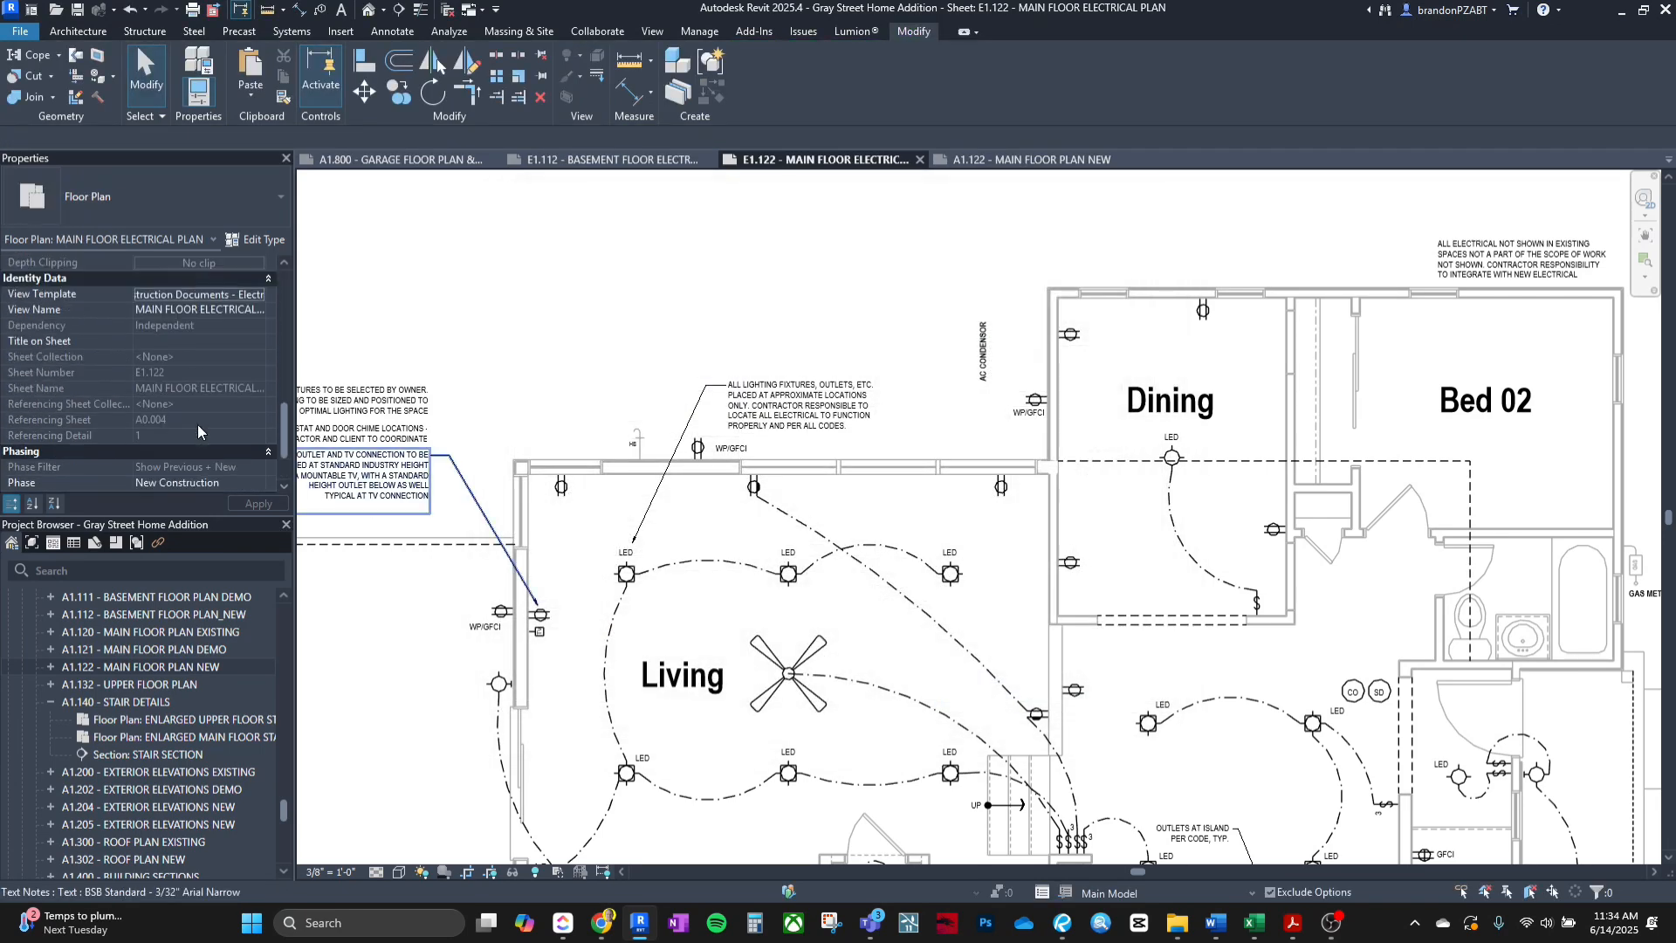
{"action": "left_click", "coordinate": [201, 295]}
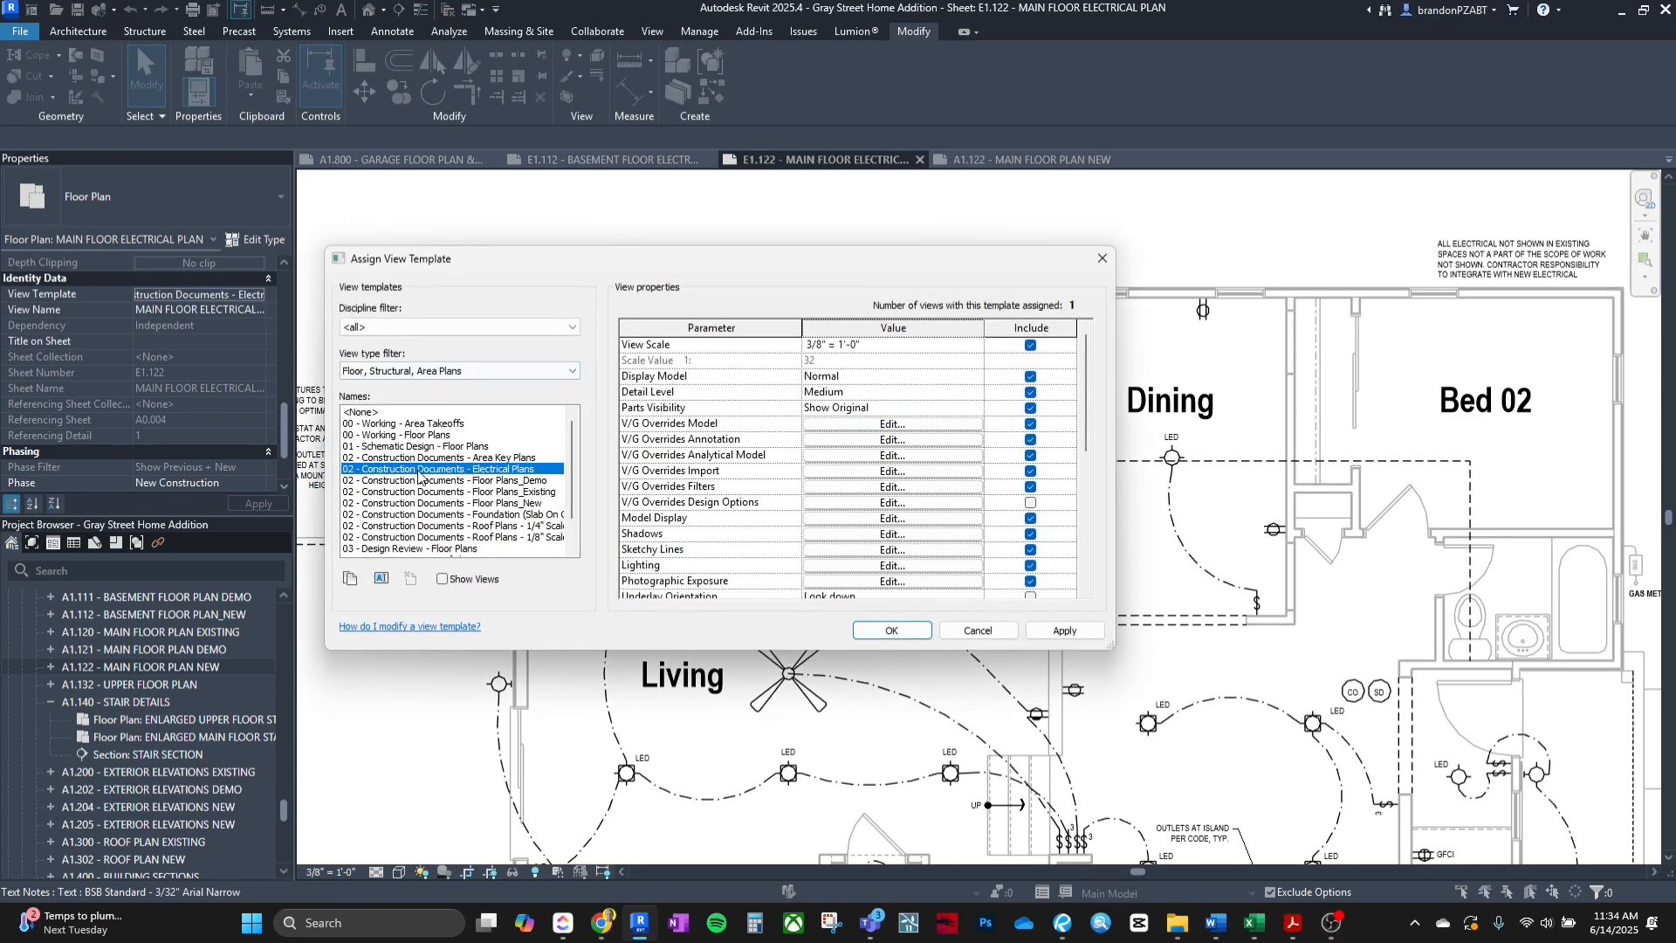
{"action": "left_click", "coordinate": [838, 428]}
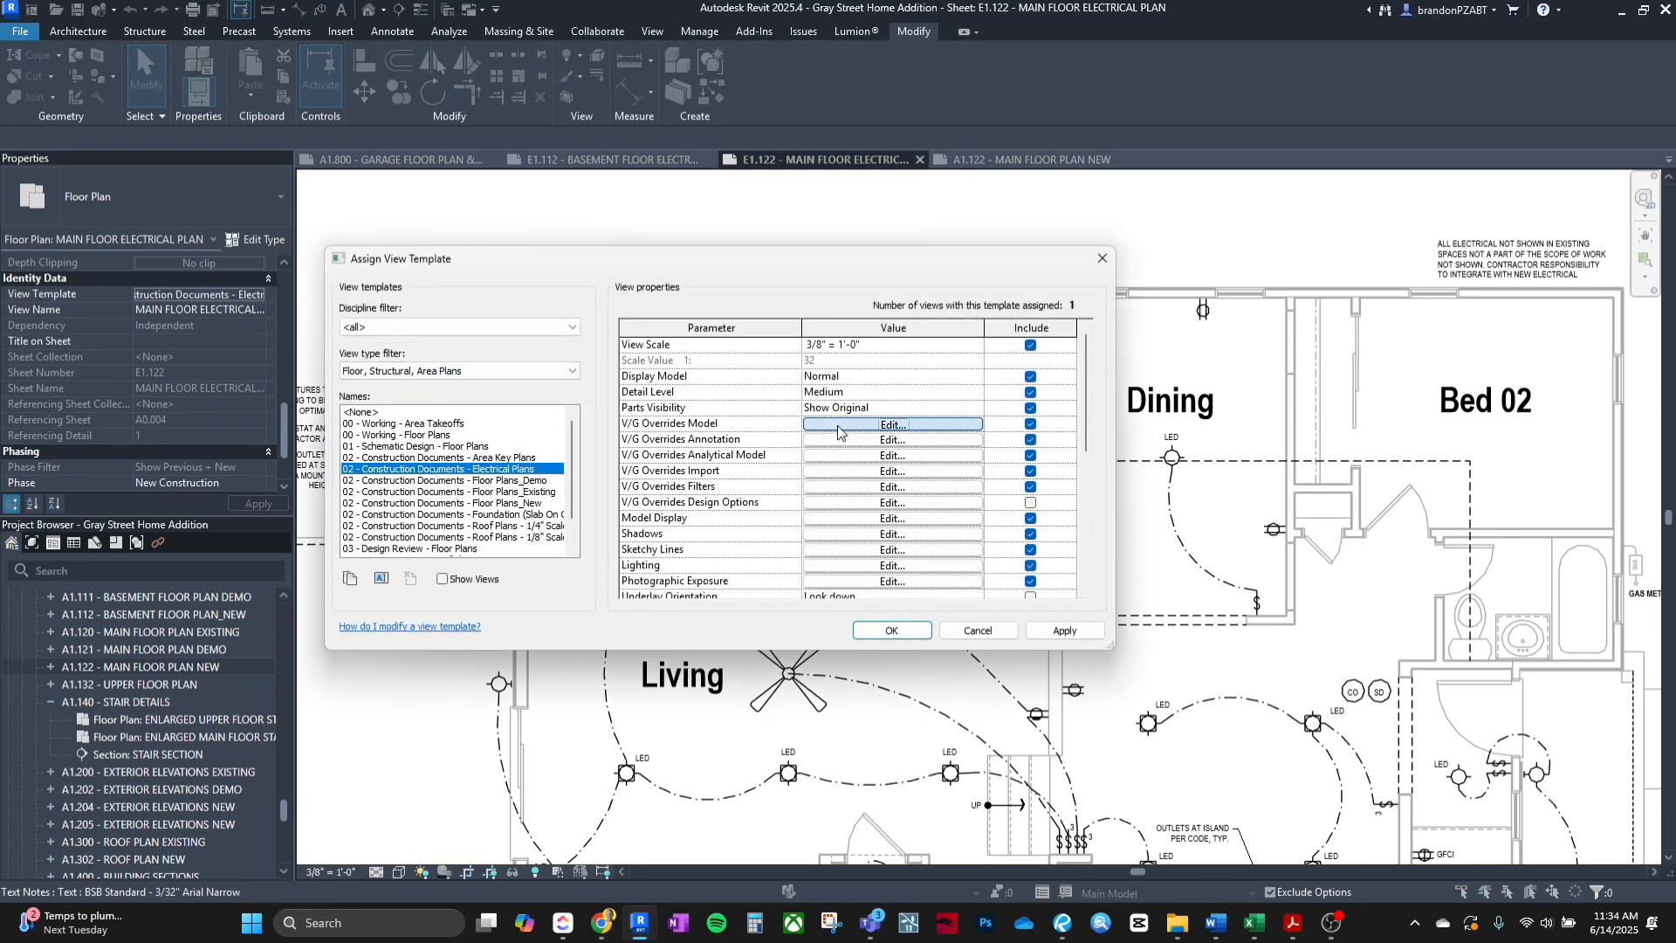
Review the template's model category visibility, including Mechanical Equipment, and cancel out of the overrides and the view template settings.
{"action": "scroll", "coordinate": [624, 458], "scroll_direction": "down", "scroll_amount": 3}
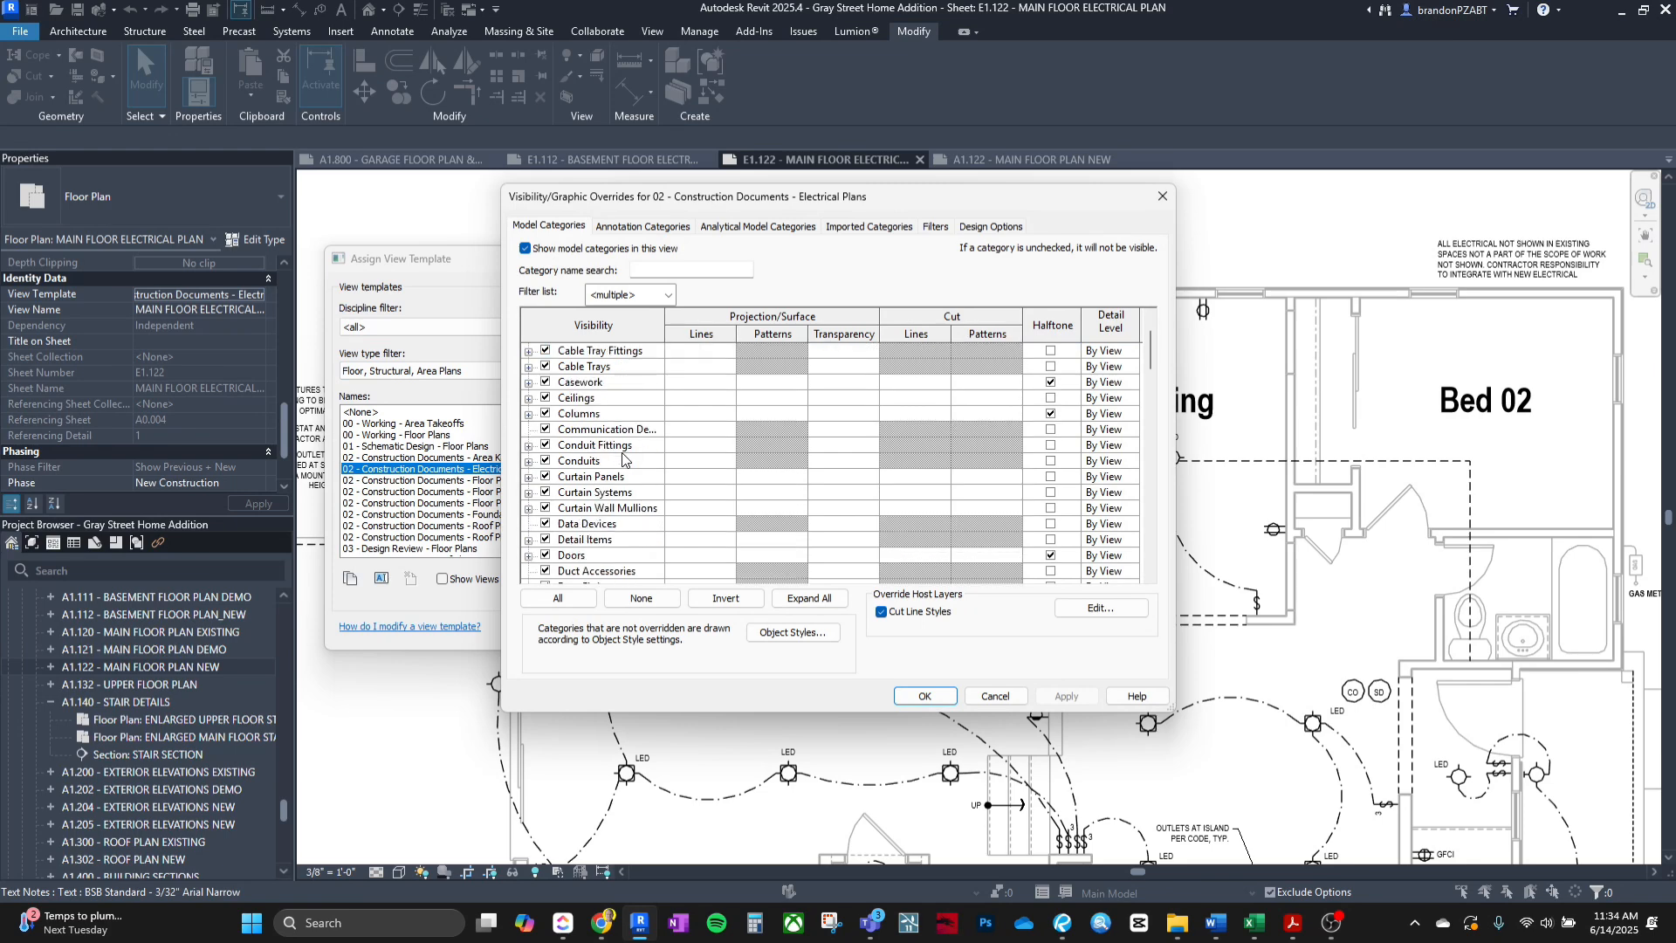
{"action": "scroll", "coordinate": [623, 459], "scroll_direction": "down", "scroll_amount": 4}
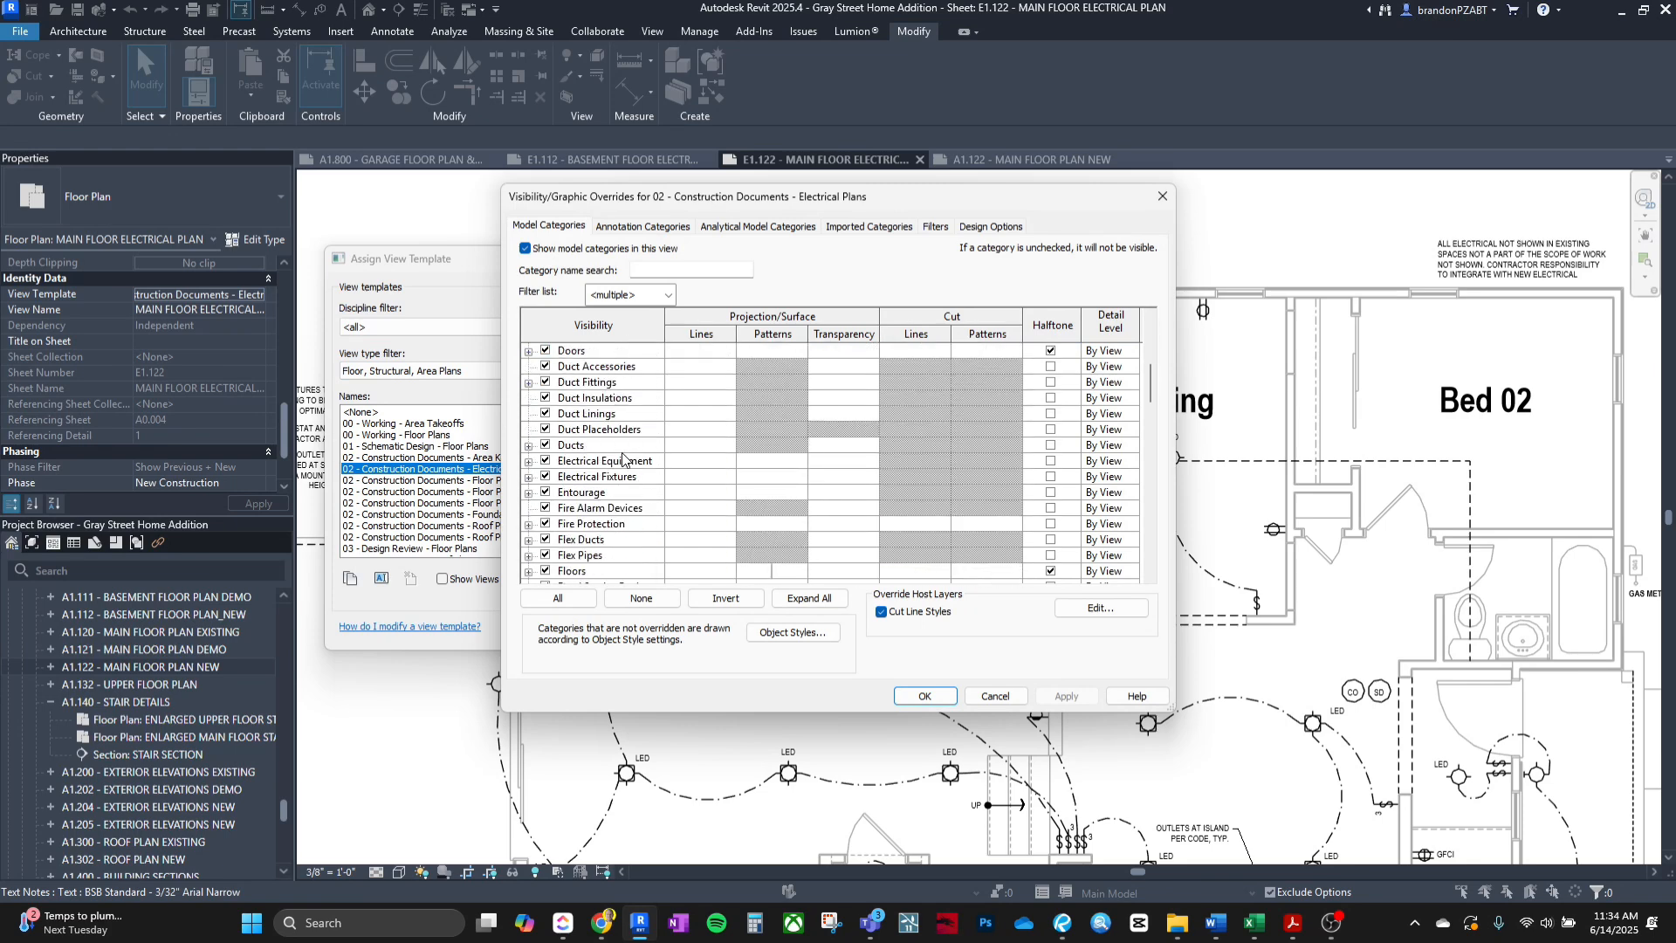
{"action": "scroll", "coordinate": [623, 460], "scroll_direction": "down", "scroll_amount": 3}
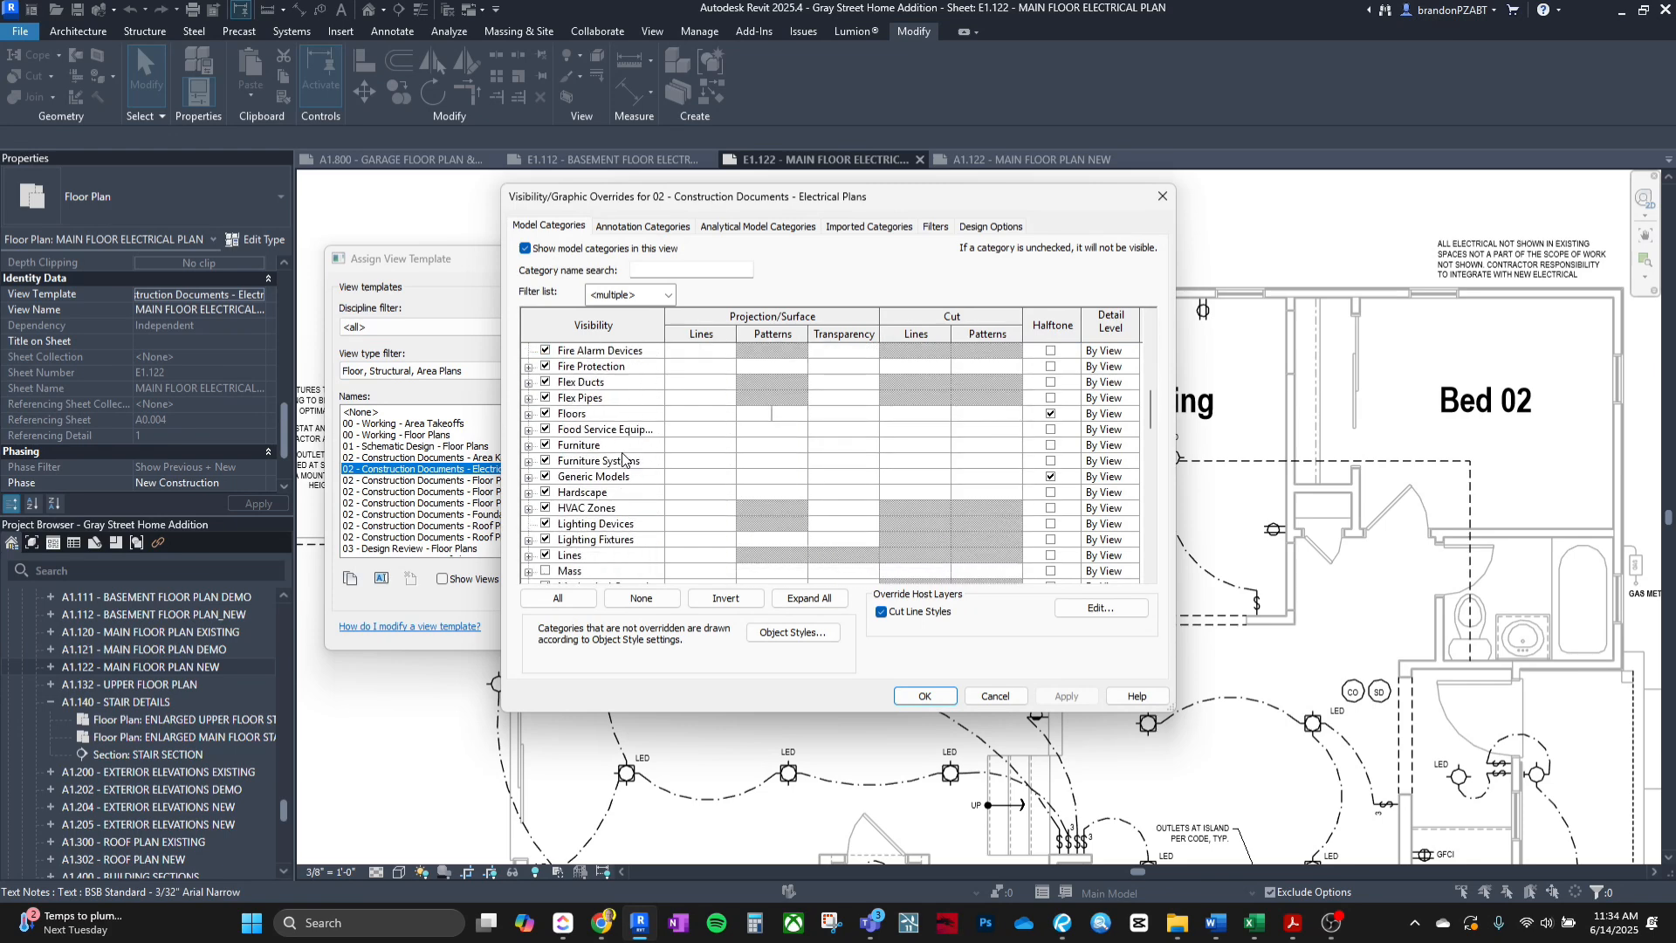
{"action": "scroll", "coordinate": [609, 505], "scroll_direction": "down", "scroll_amount": 1}
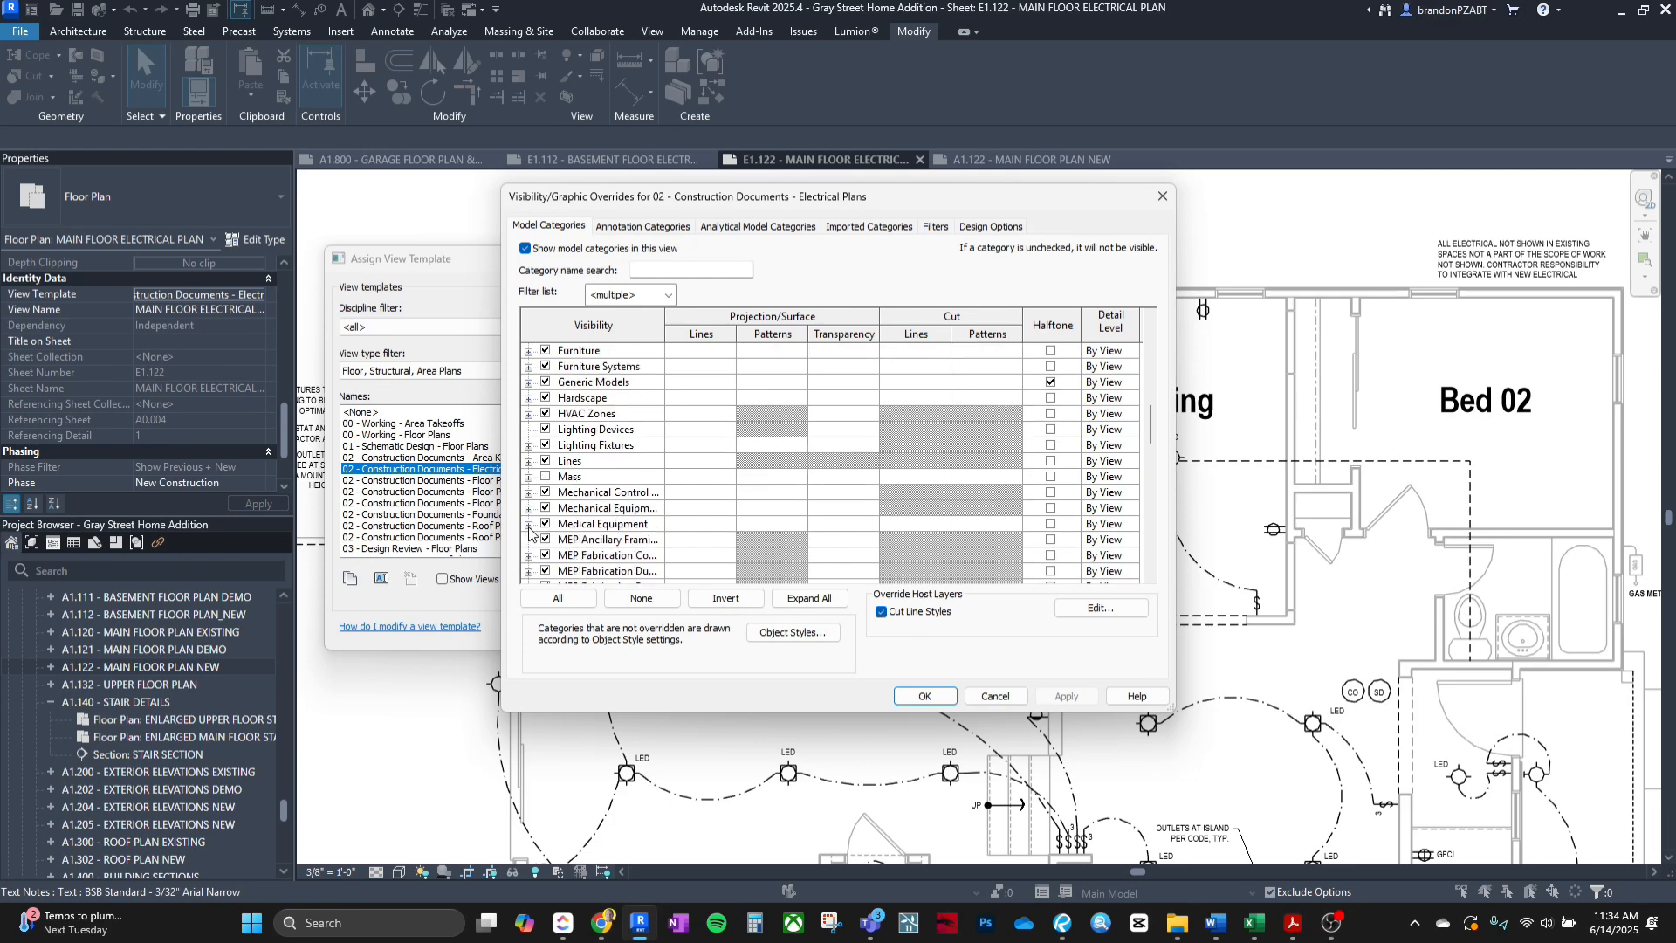
{"action": "scroll", "coordinate": [536, 528], "scroll_direction": "down", "scroll_amount": 1}
{"action": "scroll", "coordinate": [571, 506], "scroll_direction": "down", "scroll_amount": 3}
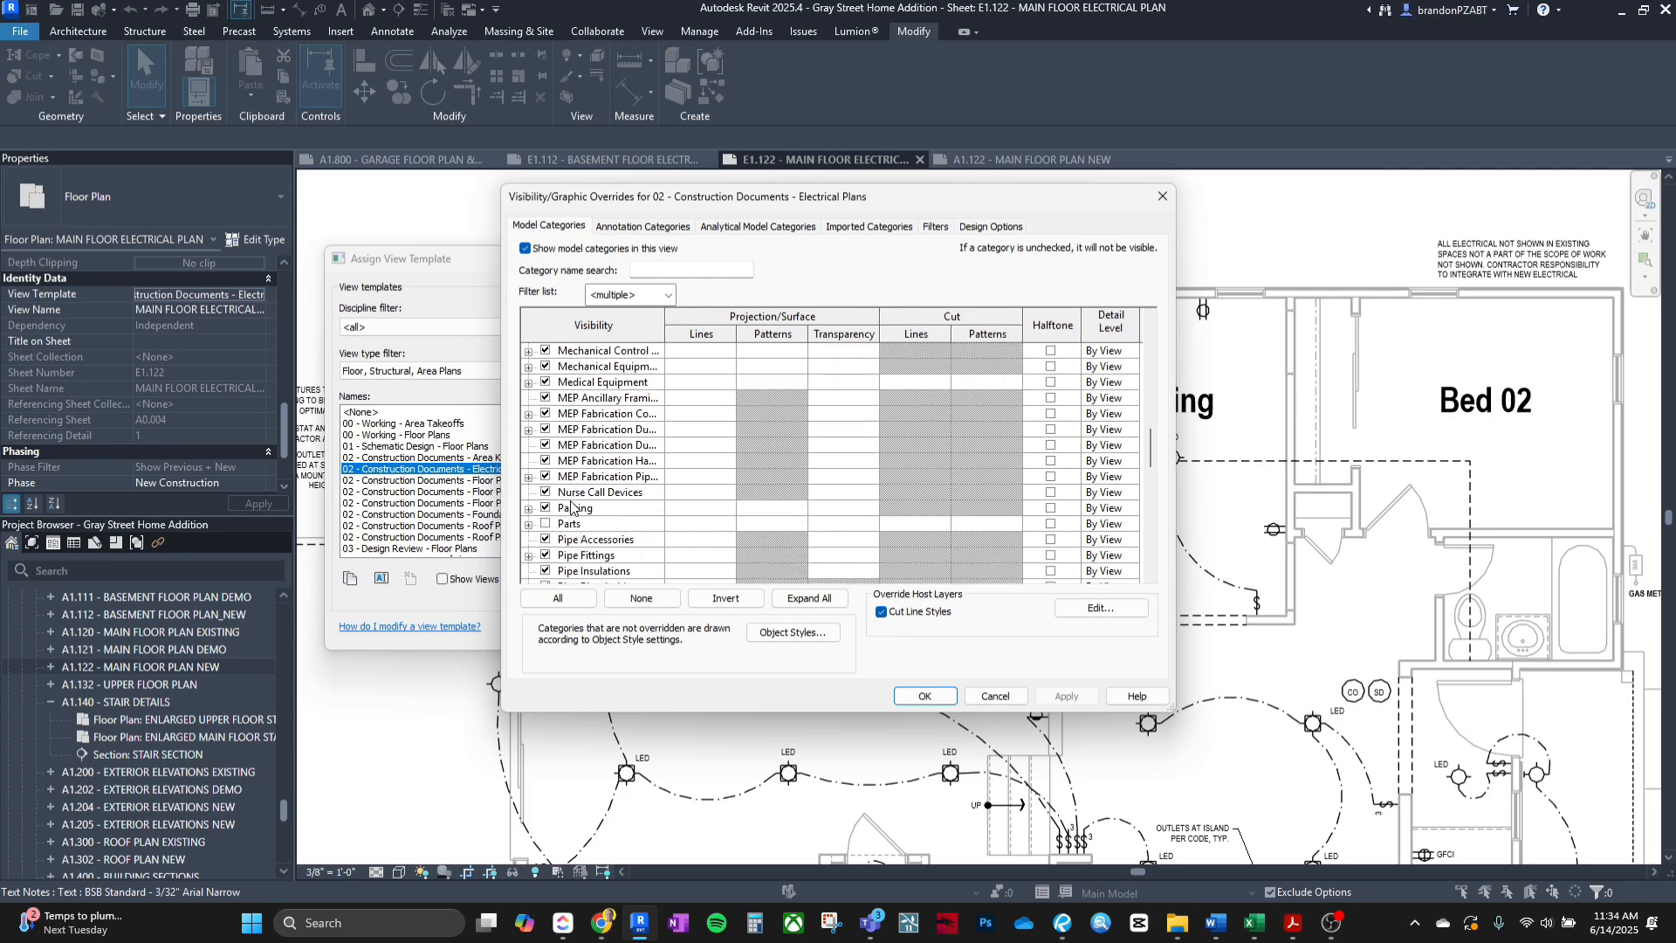
{"action": "scroll", "coordinate": [572, 506], "scroll_direction": "down", "scroll_amount": 3}
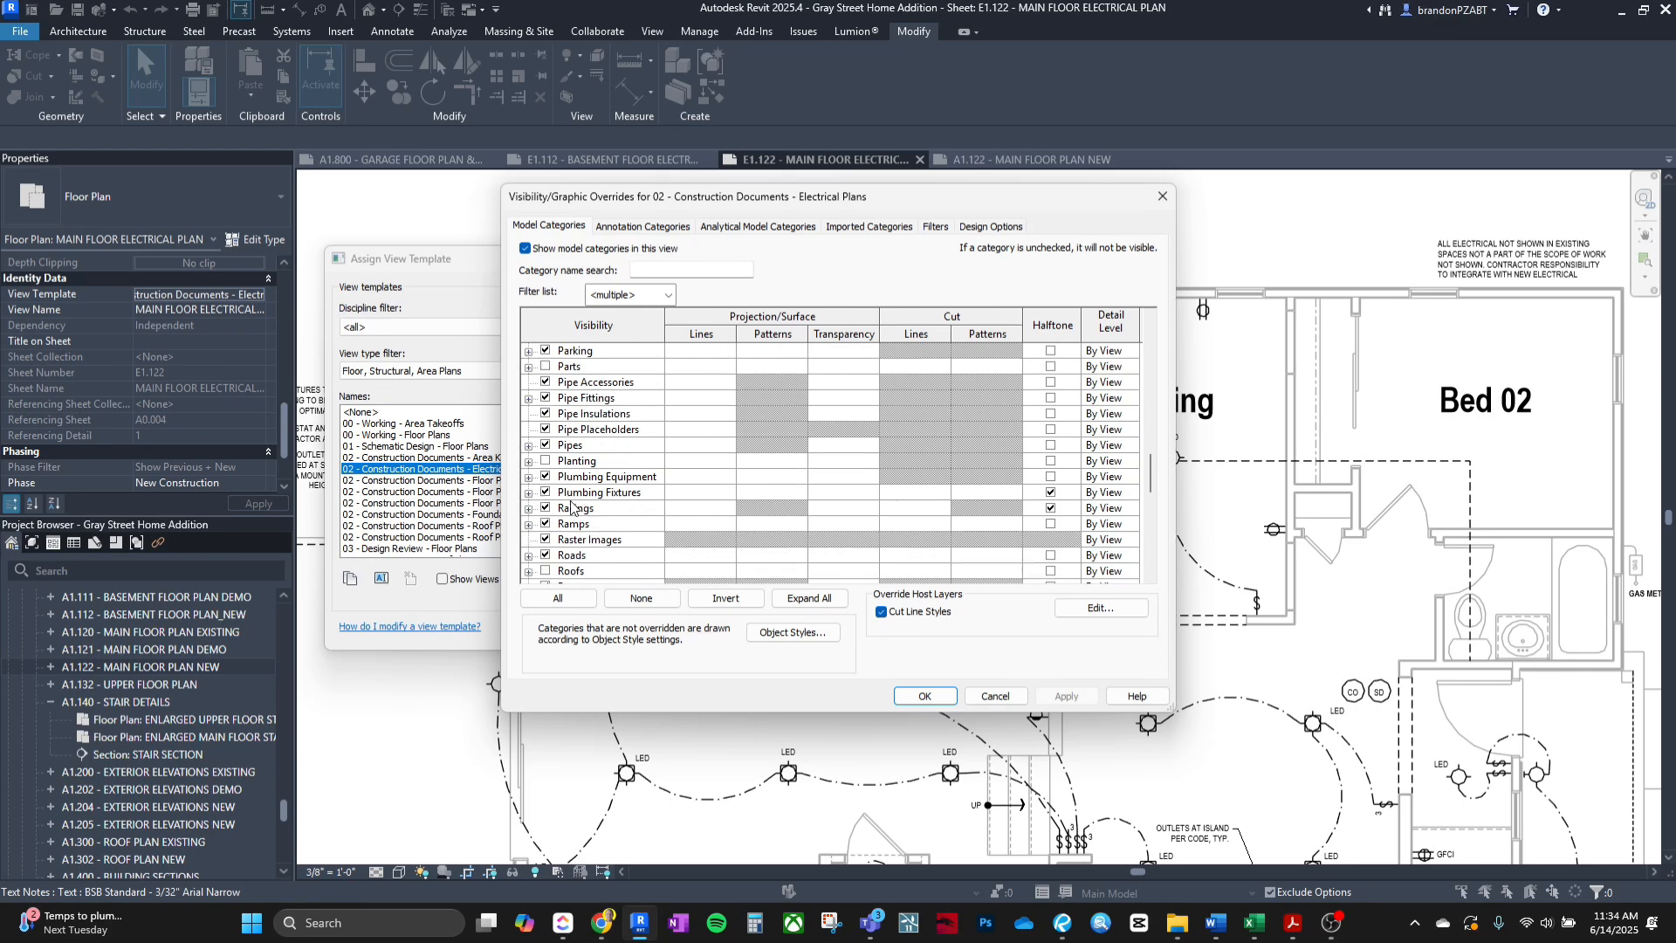
{"action": "left_click", "coordinate": [983, 699]}
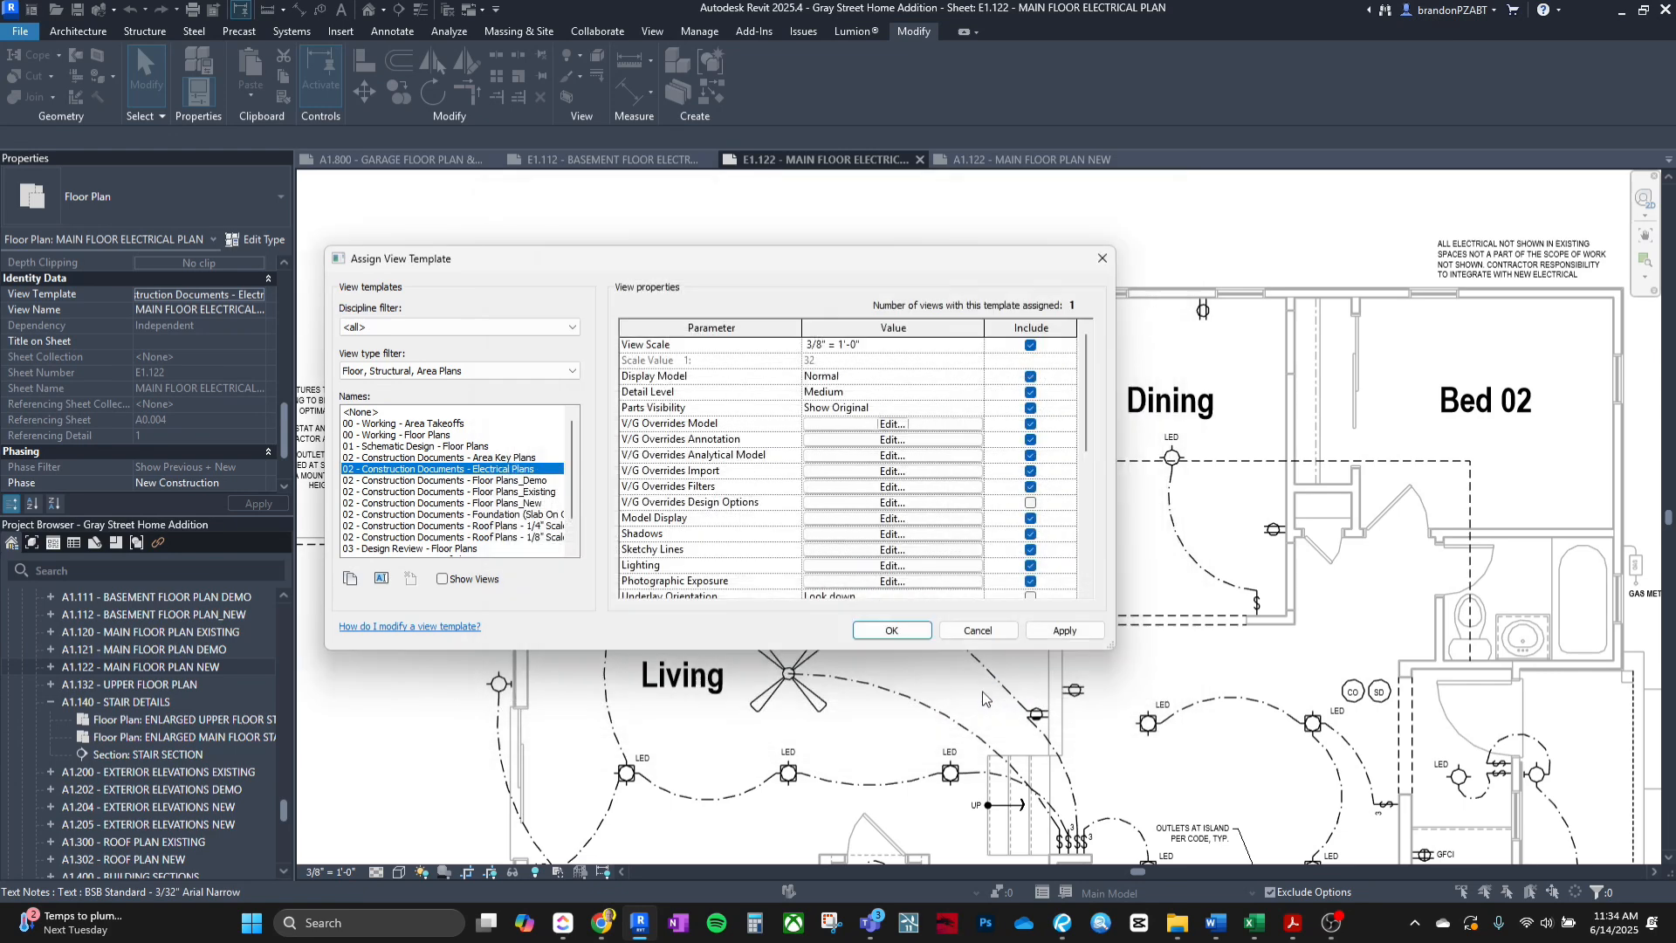
{"action": "left_click", "coordinate": [976, 632]}
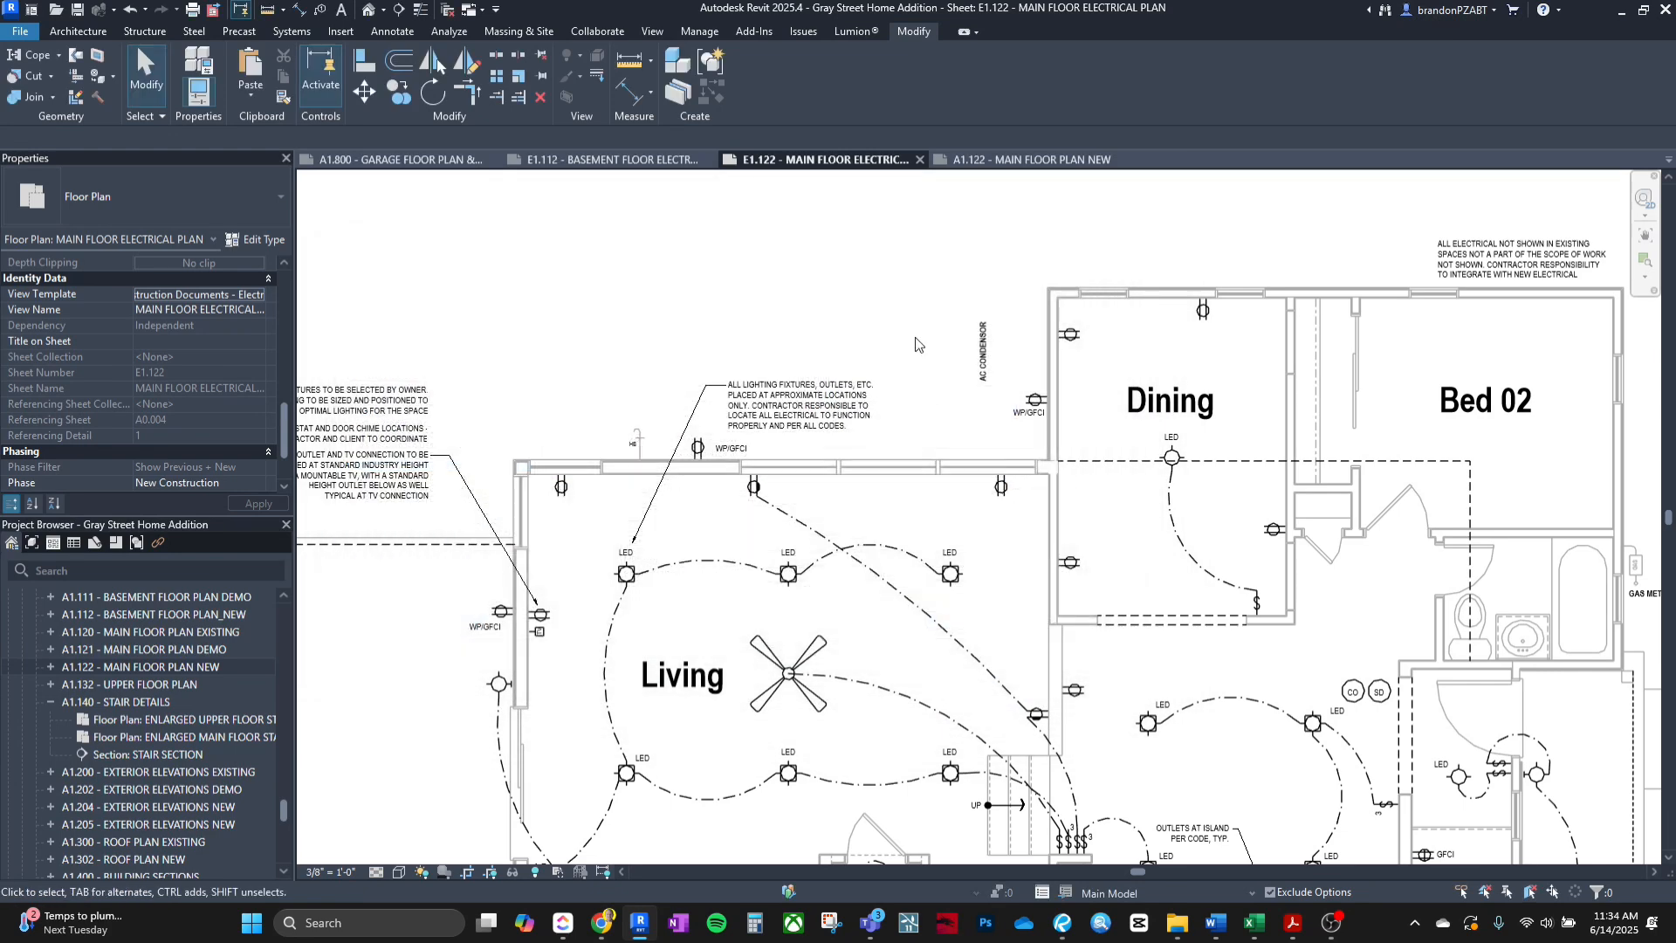
Return to sheet A1.122 - Main Floor Plan New and start detail lines with the Dtl-Solid-01 line style.
{"action": "left_click", "coordinate": [969, 161]}
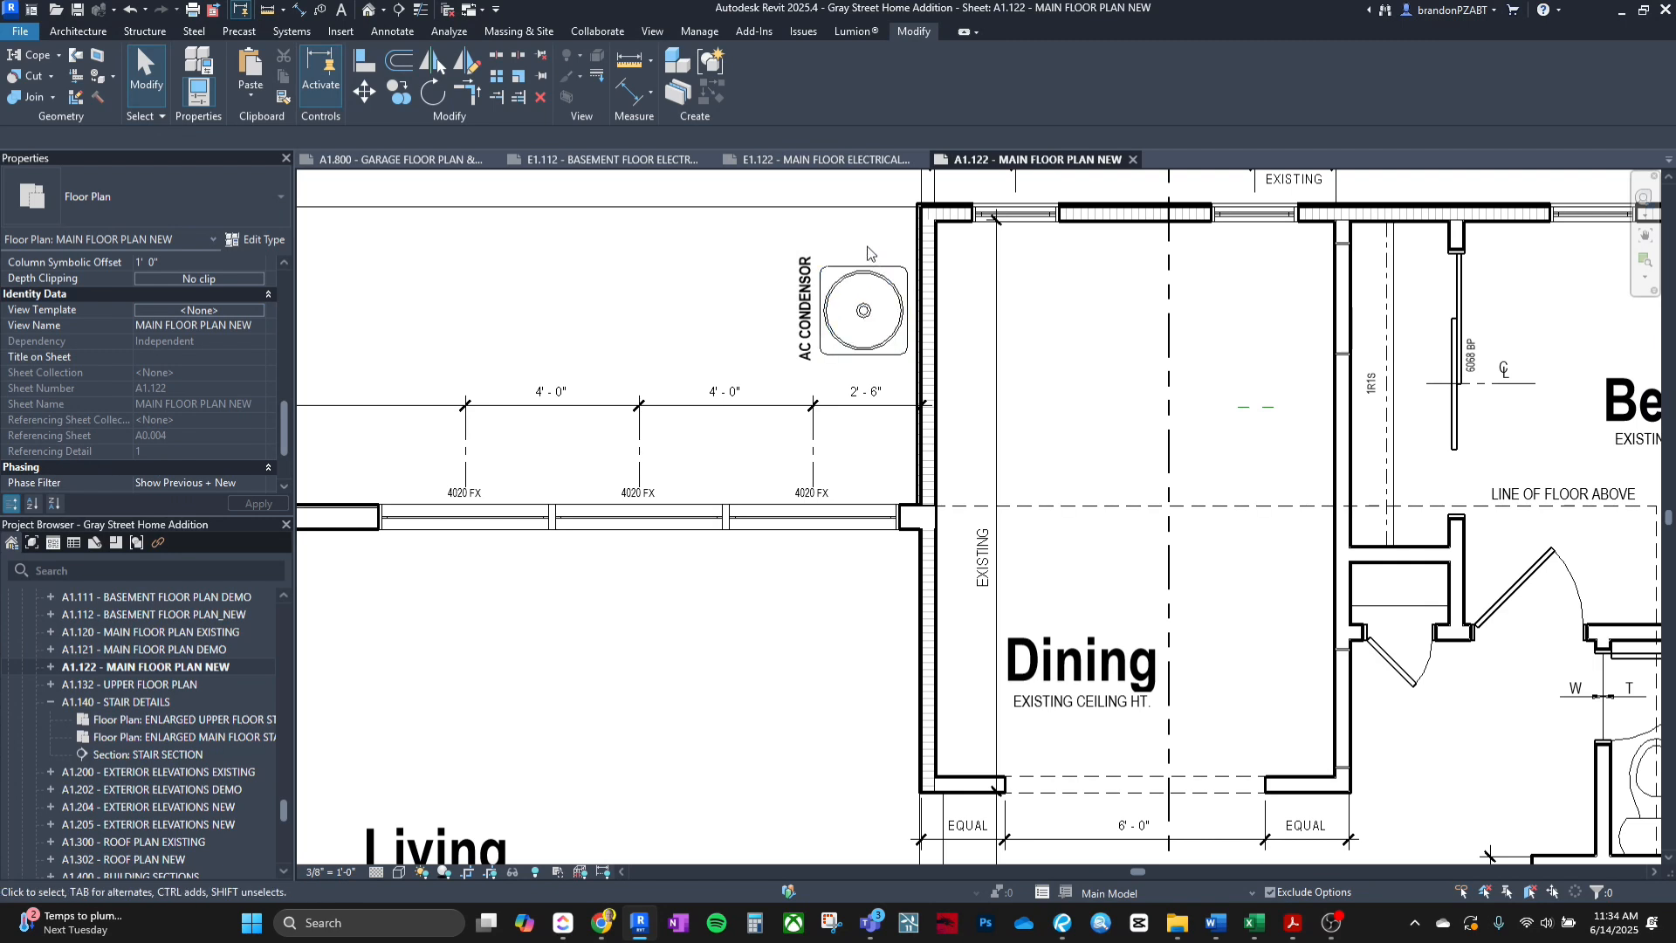
{"action": "key", "text": "d"}
{"action": "key", "text": "l"}
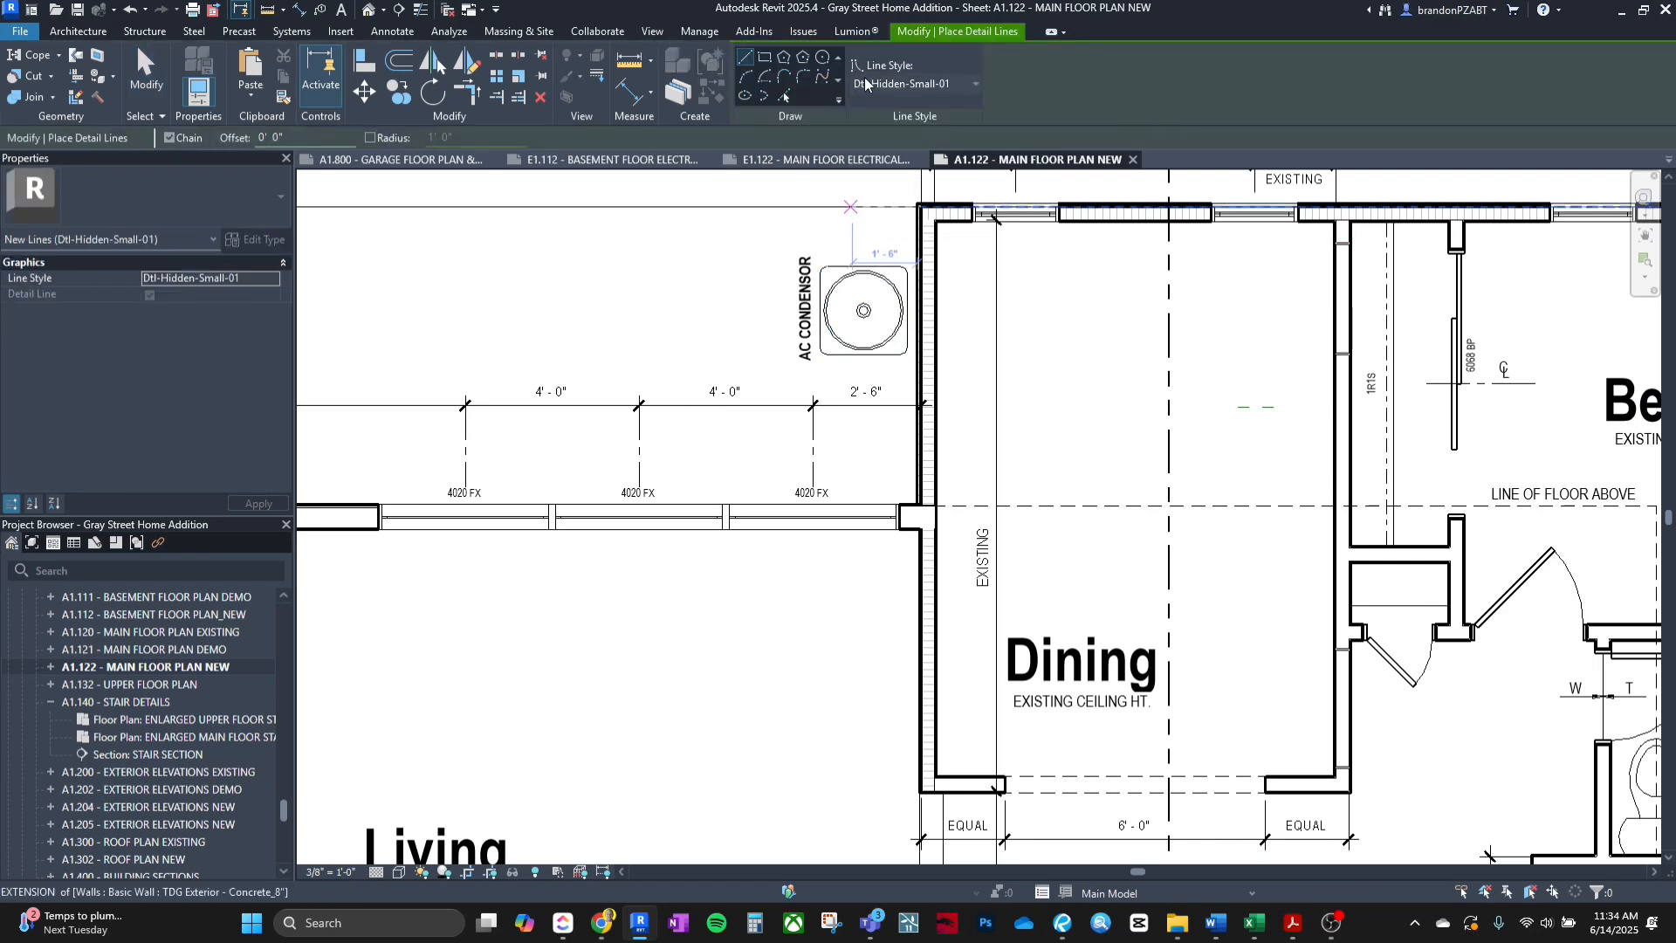
{"action": "left_click", "coordinate": [903, 84]}
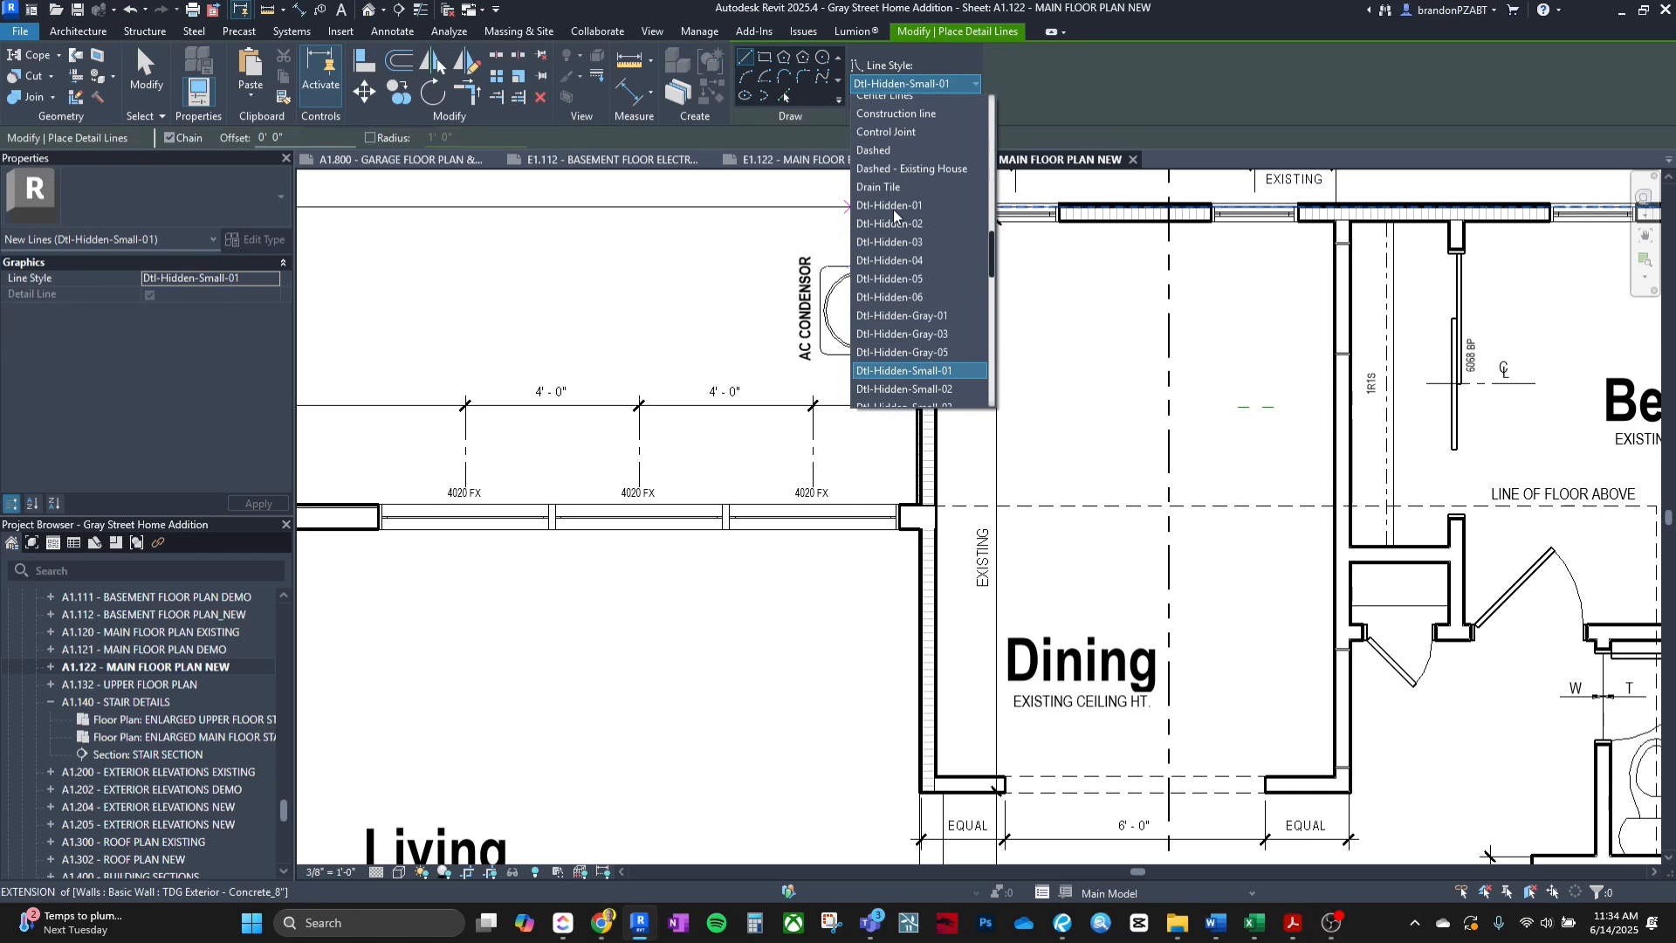
{"action": "scroll", "coordinate": [894, 214], "scroll_direction": "up", "scroll_amount": 3}
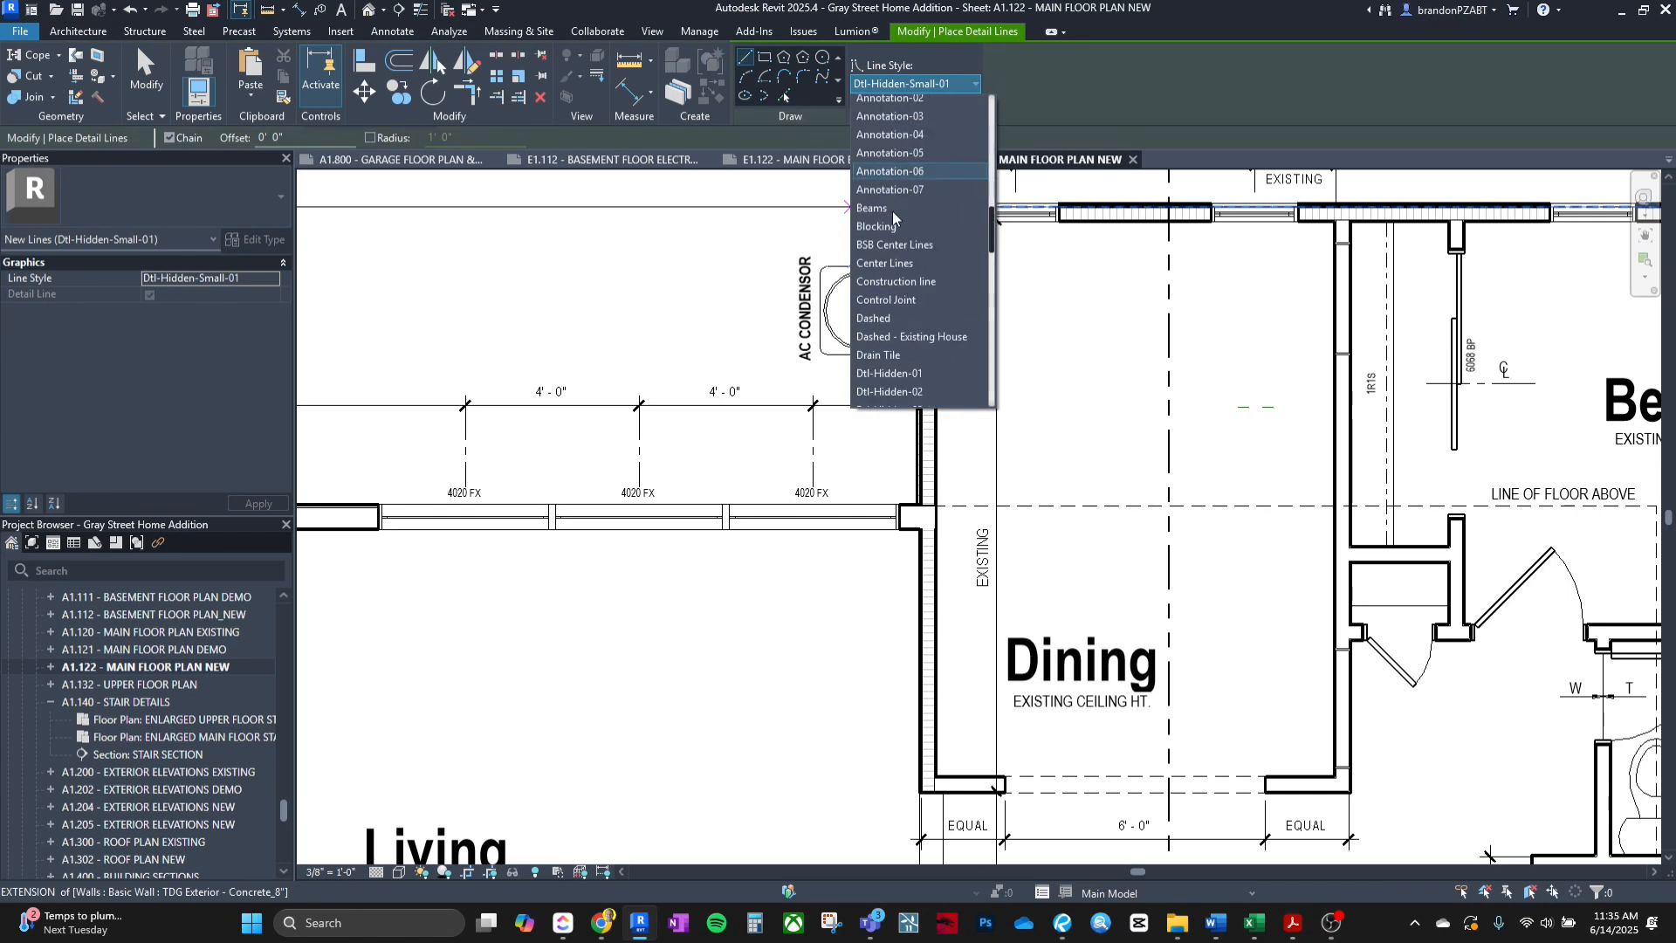
{"action": "scroll", "coordinate": [893, 217], "scroll_direction": "down", "scroll_amount": 4}
{"action": "left_click", "coordinate": [898, 253]}
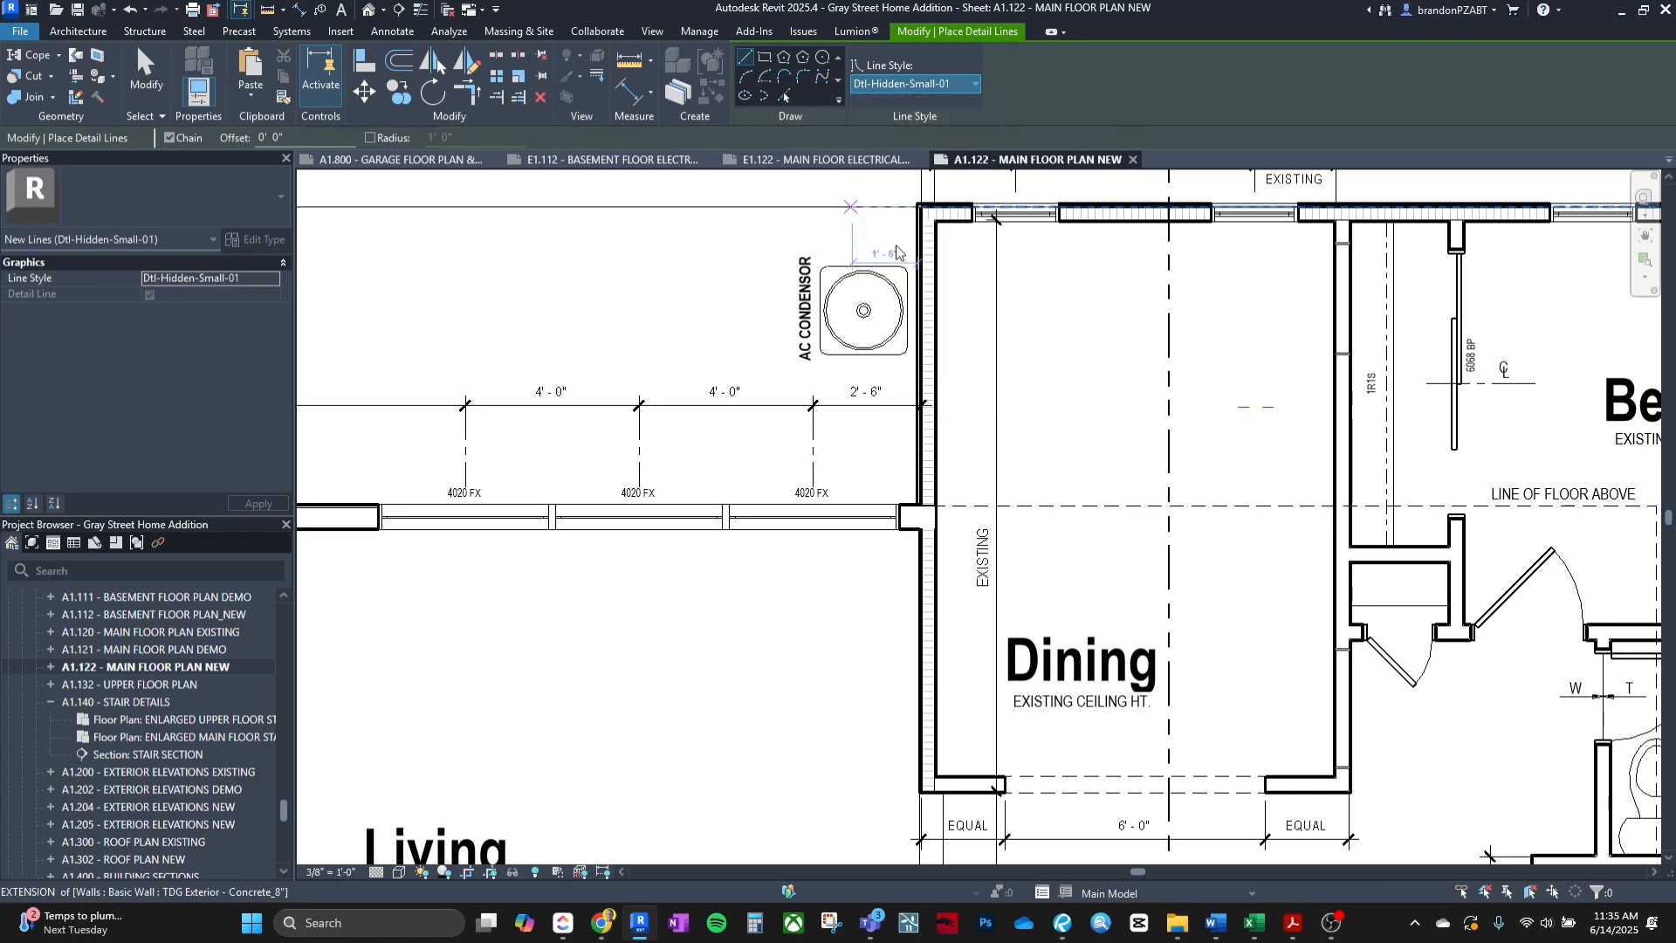
Trace the AC condenser's rounded outline and its fan circles by picking the unit's edges as detail lines.
{"action": "key", "text": "p"}
{"action": "key", "text": "l"}
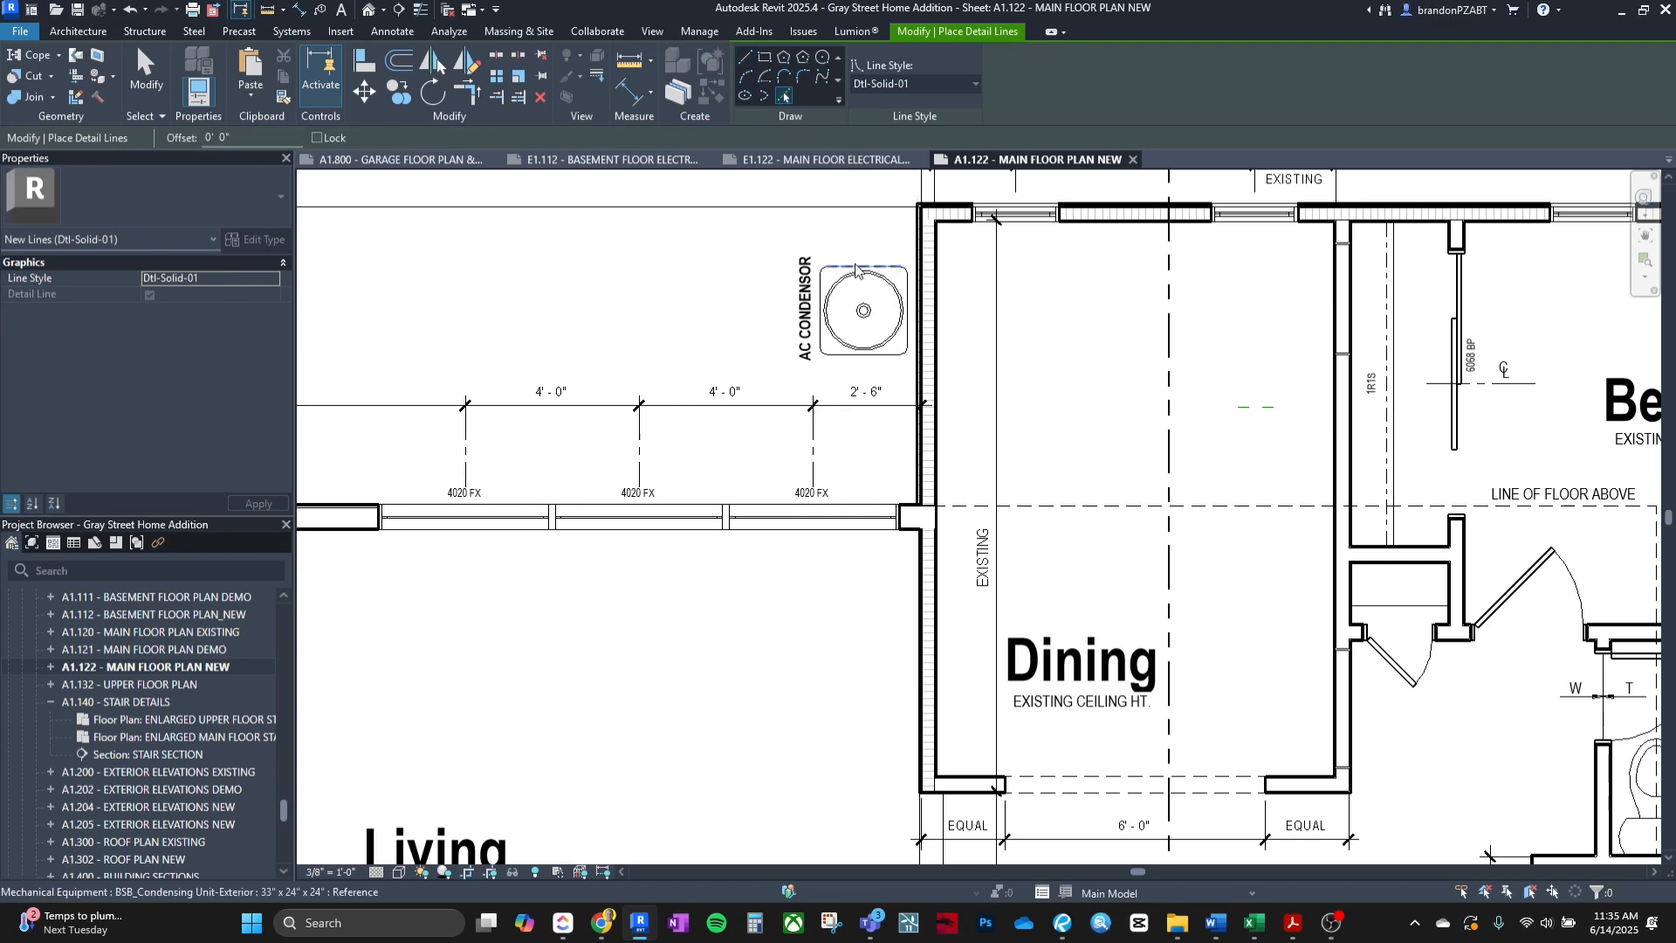
{"action": "key", "text": "Tab"}
{"action": "key", "text": "Tab"}
{"action": "key", "text": "Tab"}
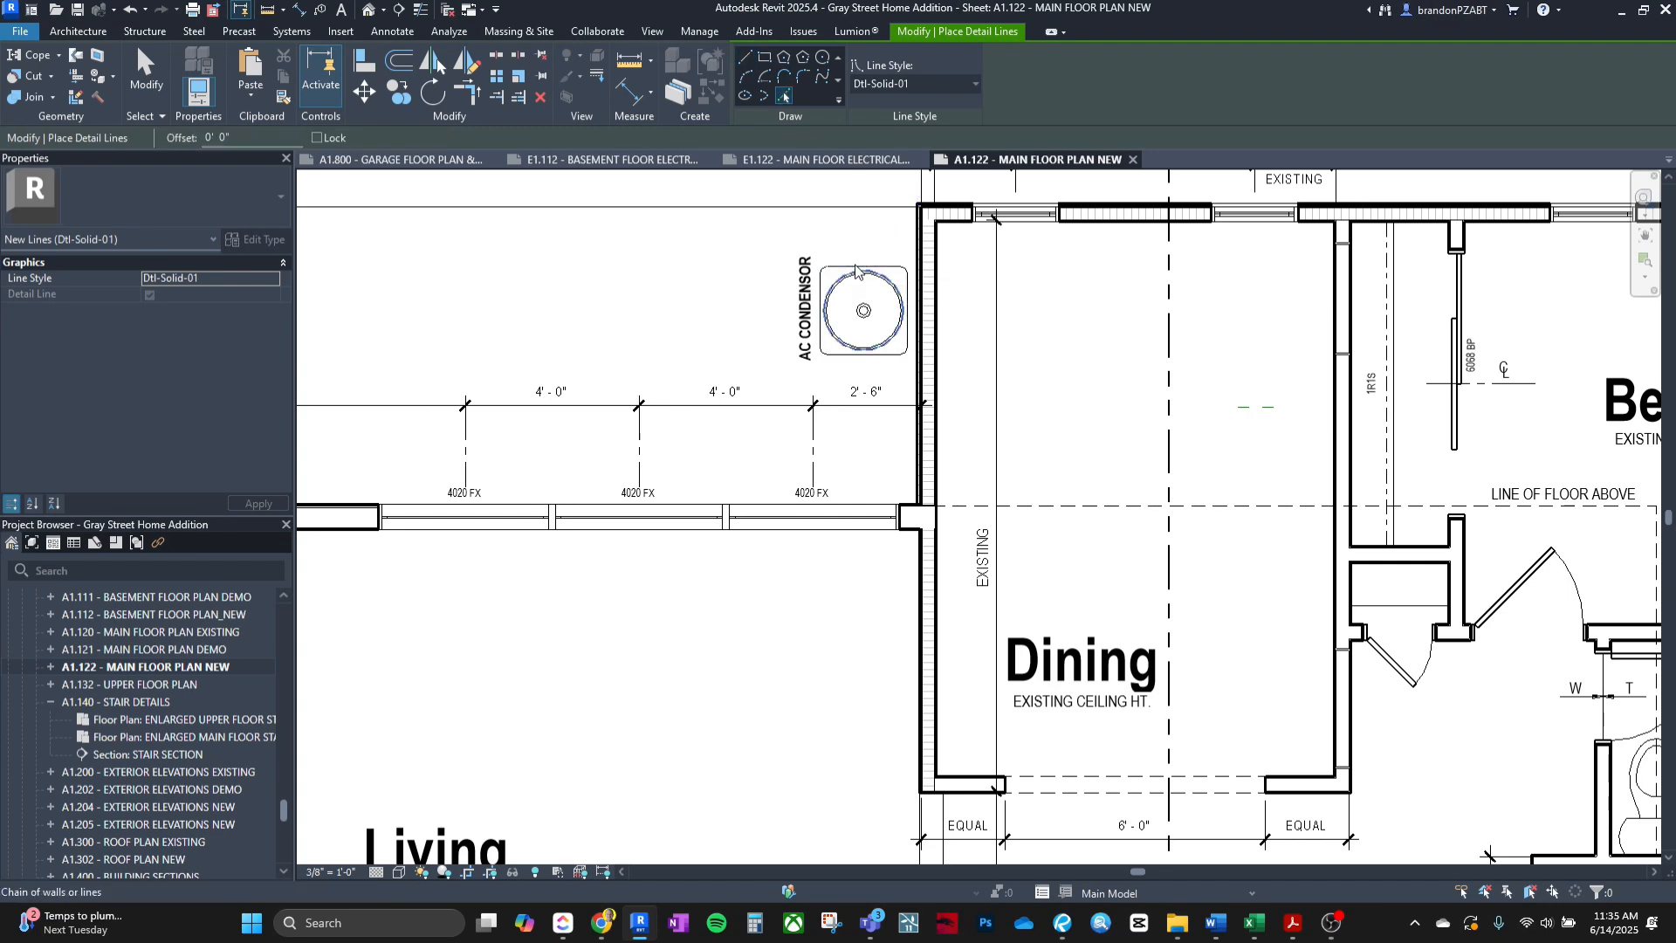
{"action": "key", "text": "Tab"}
{"action": "key", "text": "Tab"}
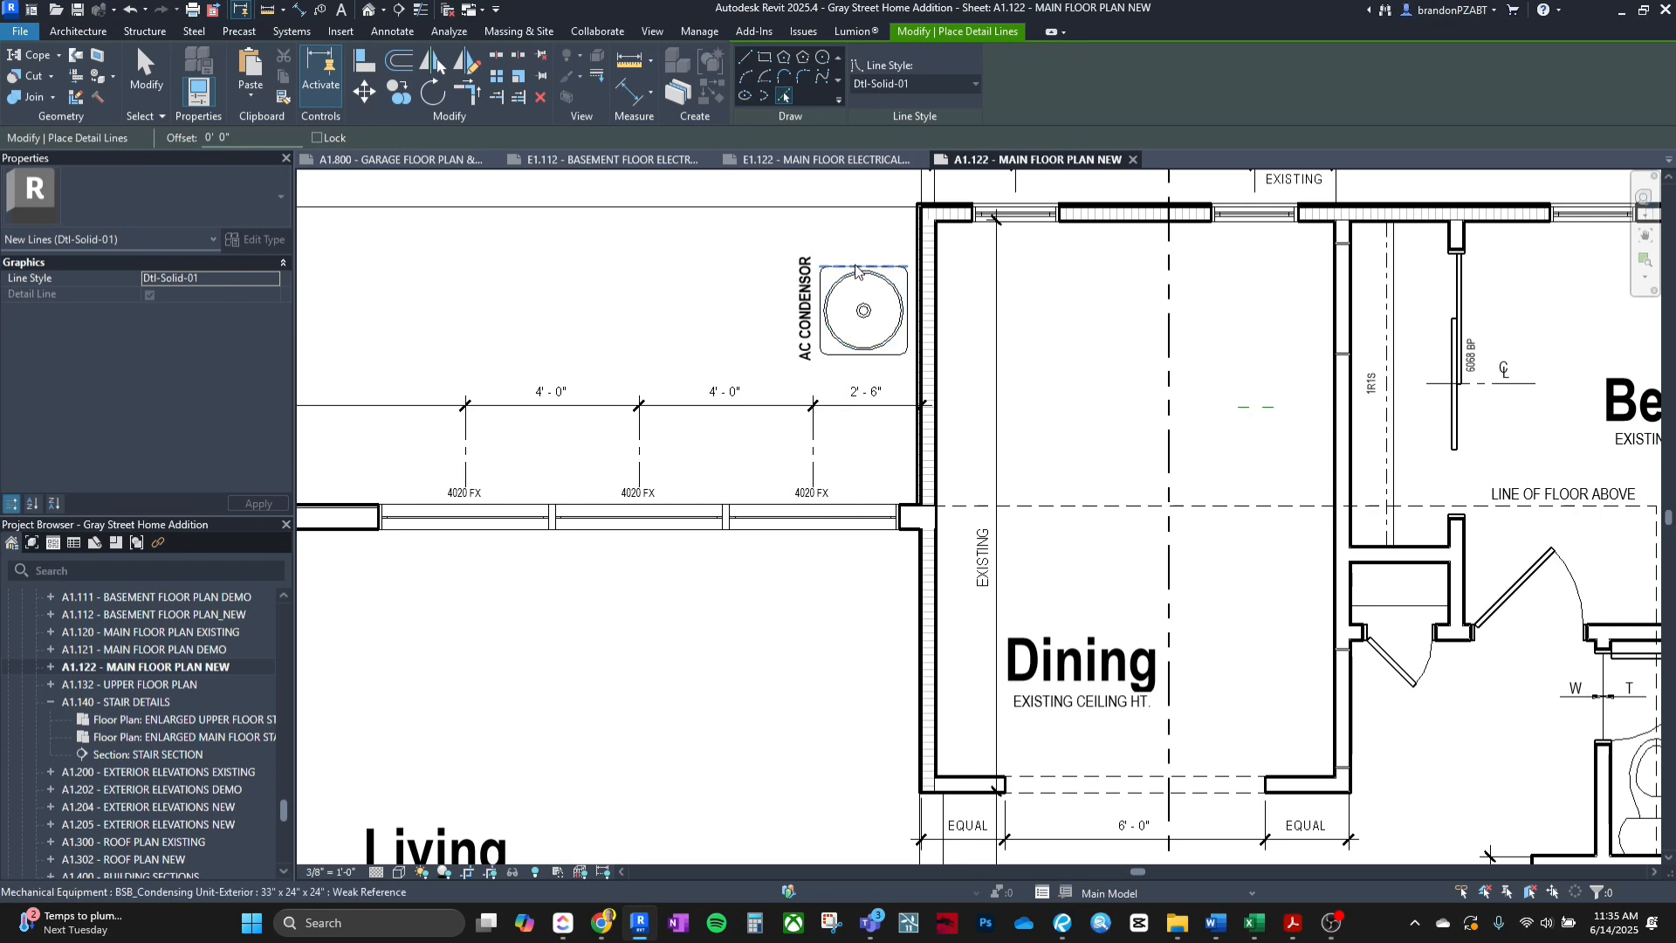
{"action": "key", "text": "Tab"}
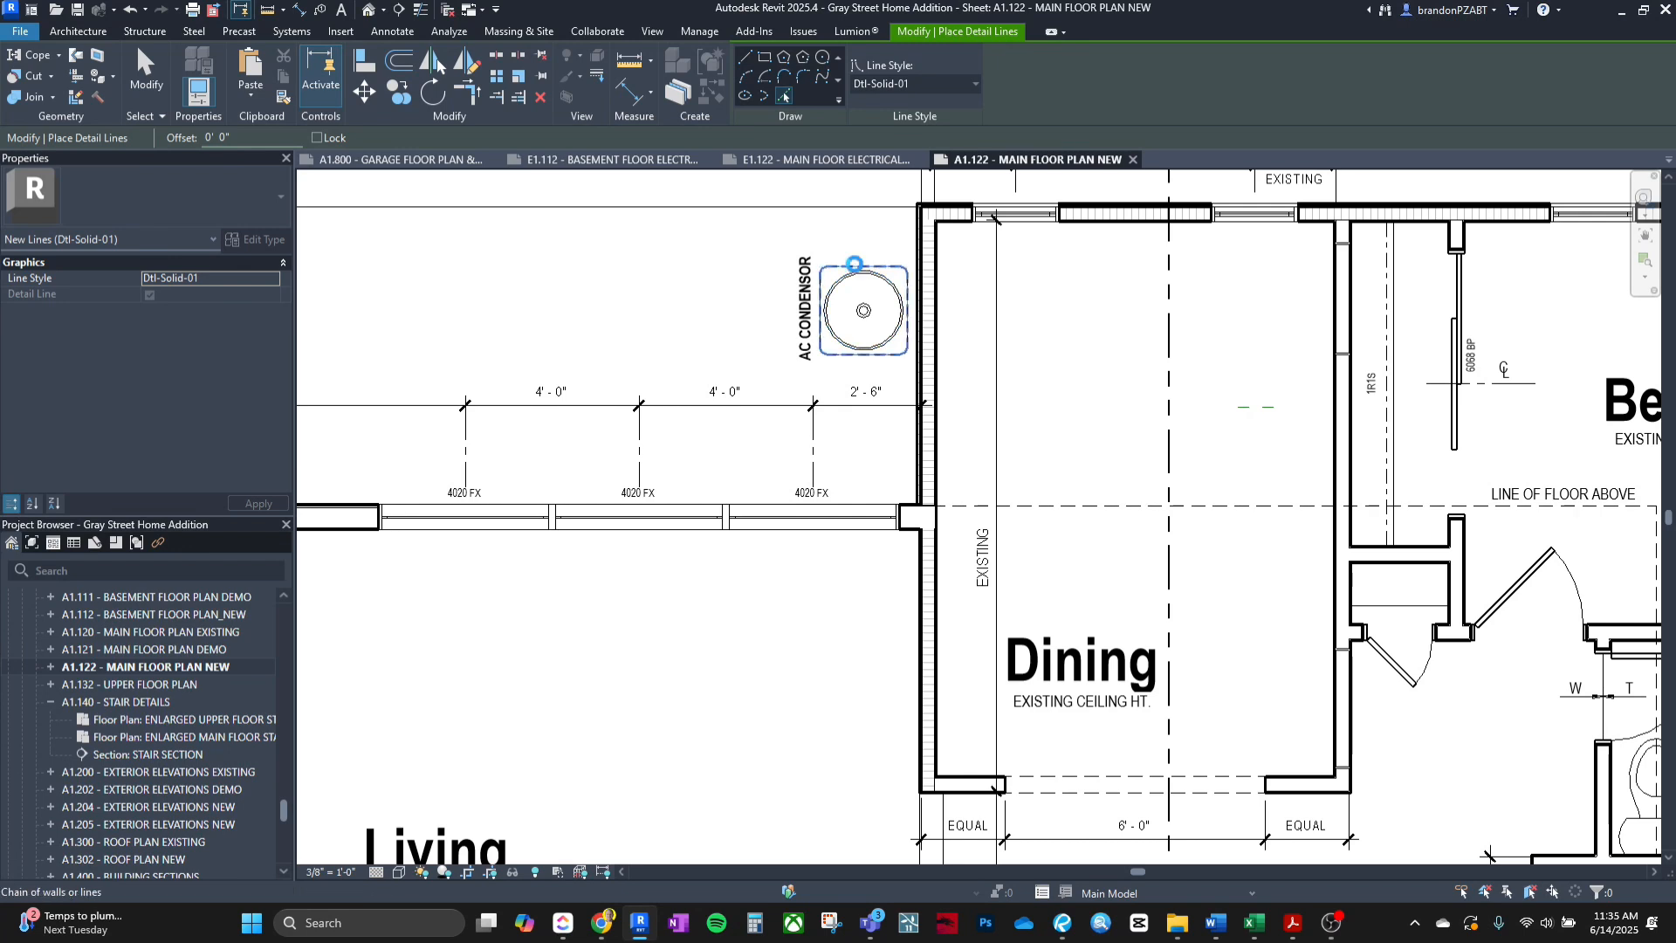
{"action": "scroll", "coordinate": [854, 264], "scroll_direction": "up", "scroll_amount": 3}
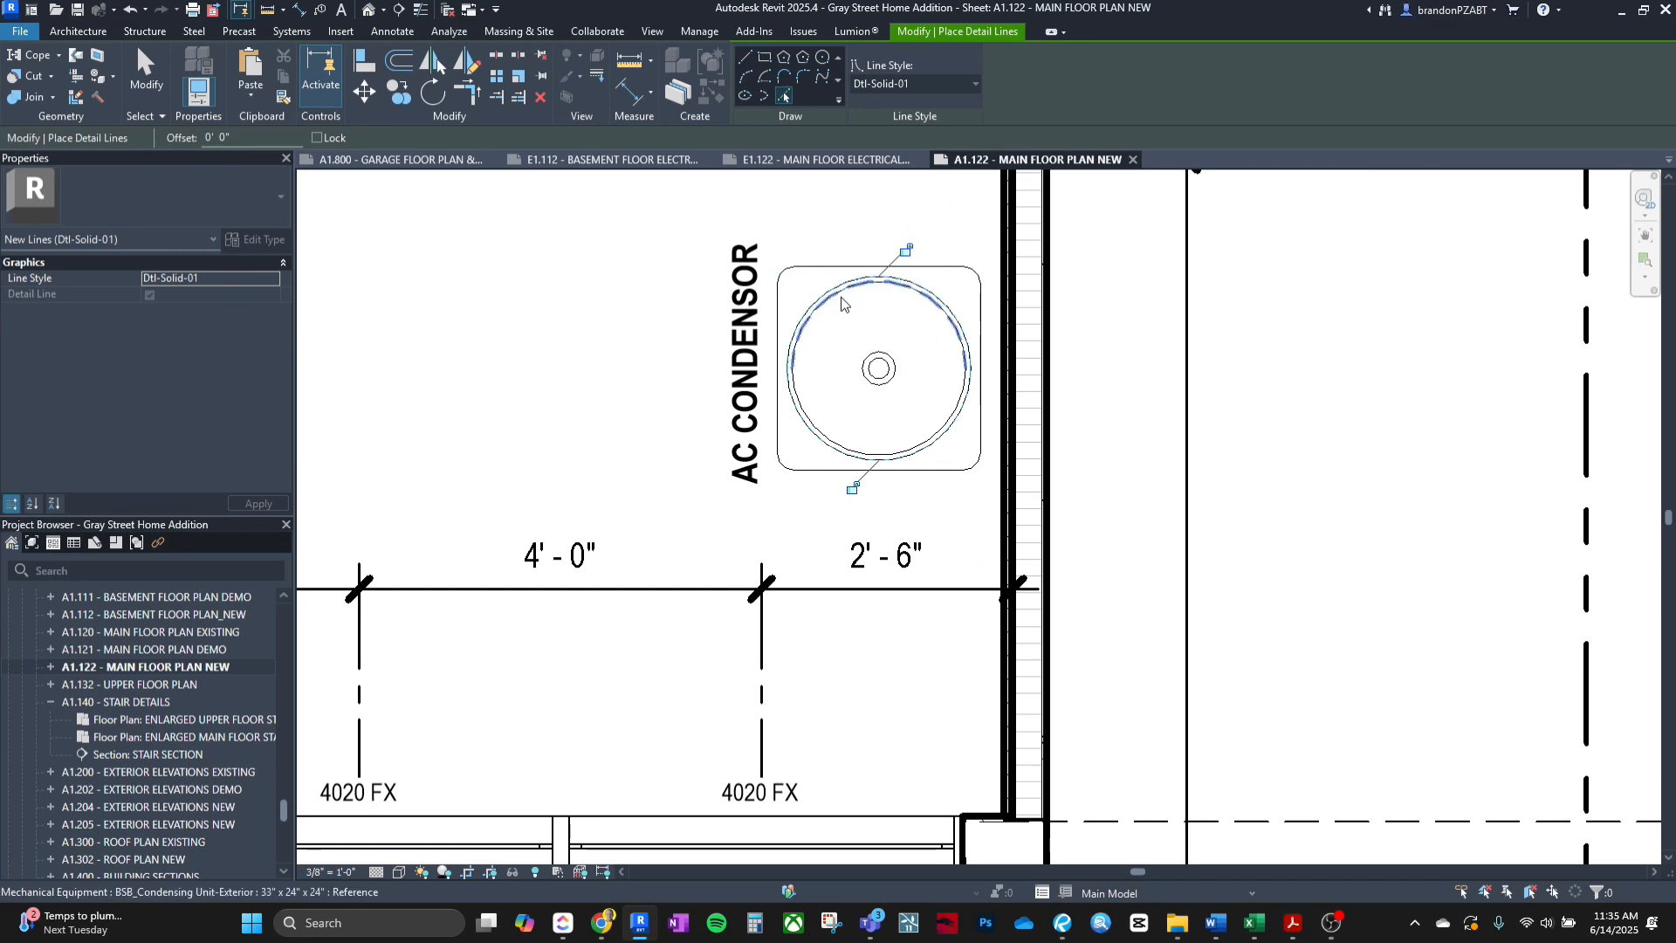
{"action": "scroll", "coordinate": [879, 366], "scroll_direction": "up", "scroll_amount": 2}
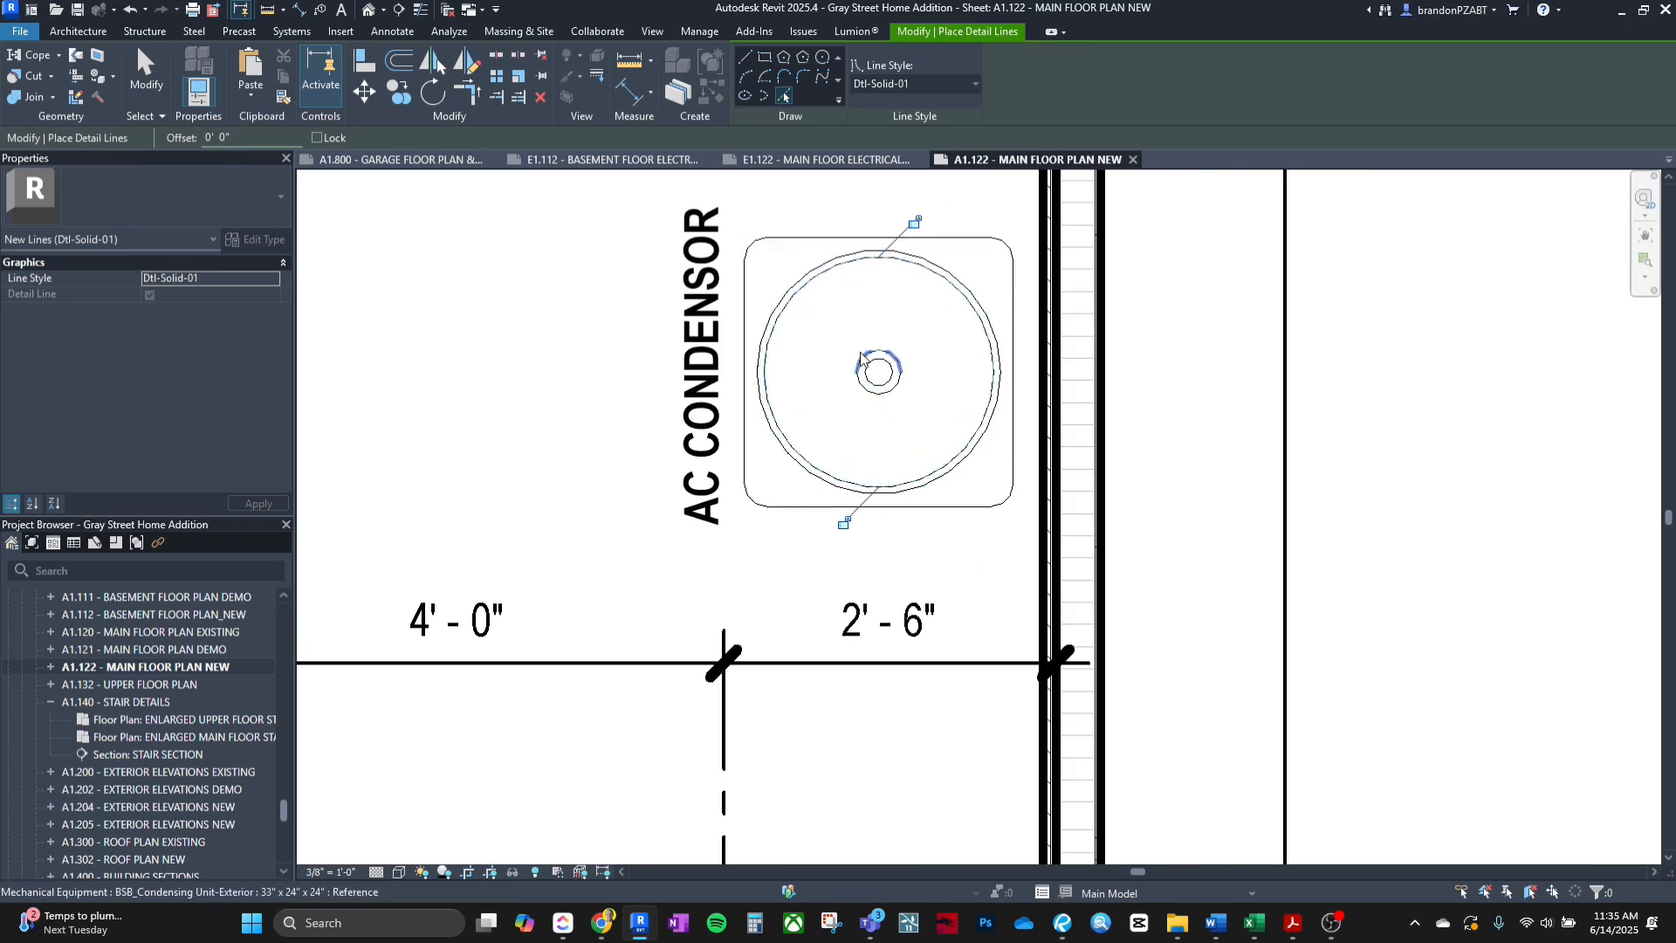
{"action": "scroll", "coordinate": [879, 367], "scroll_direction": "up", "scroll_amount": 1}
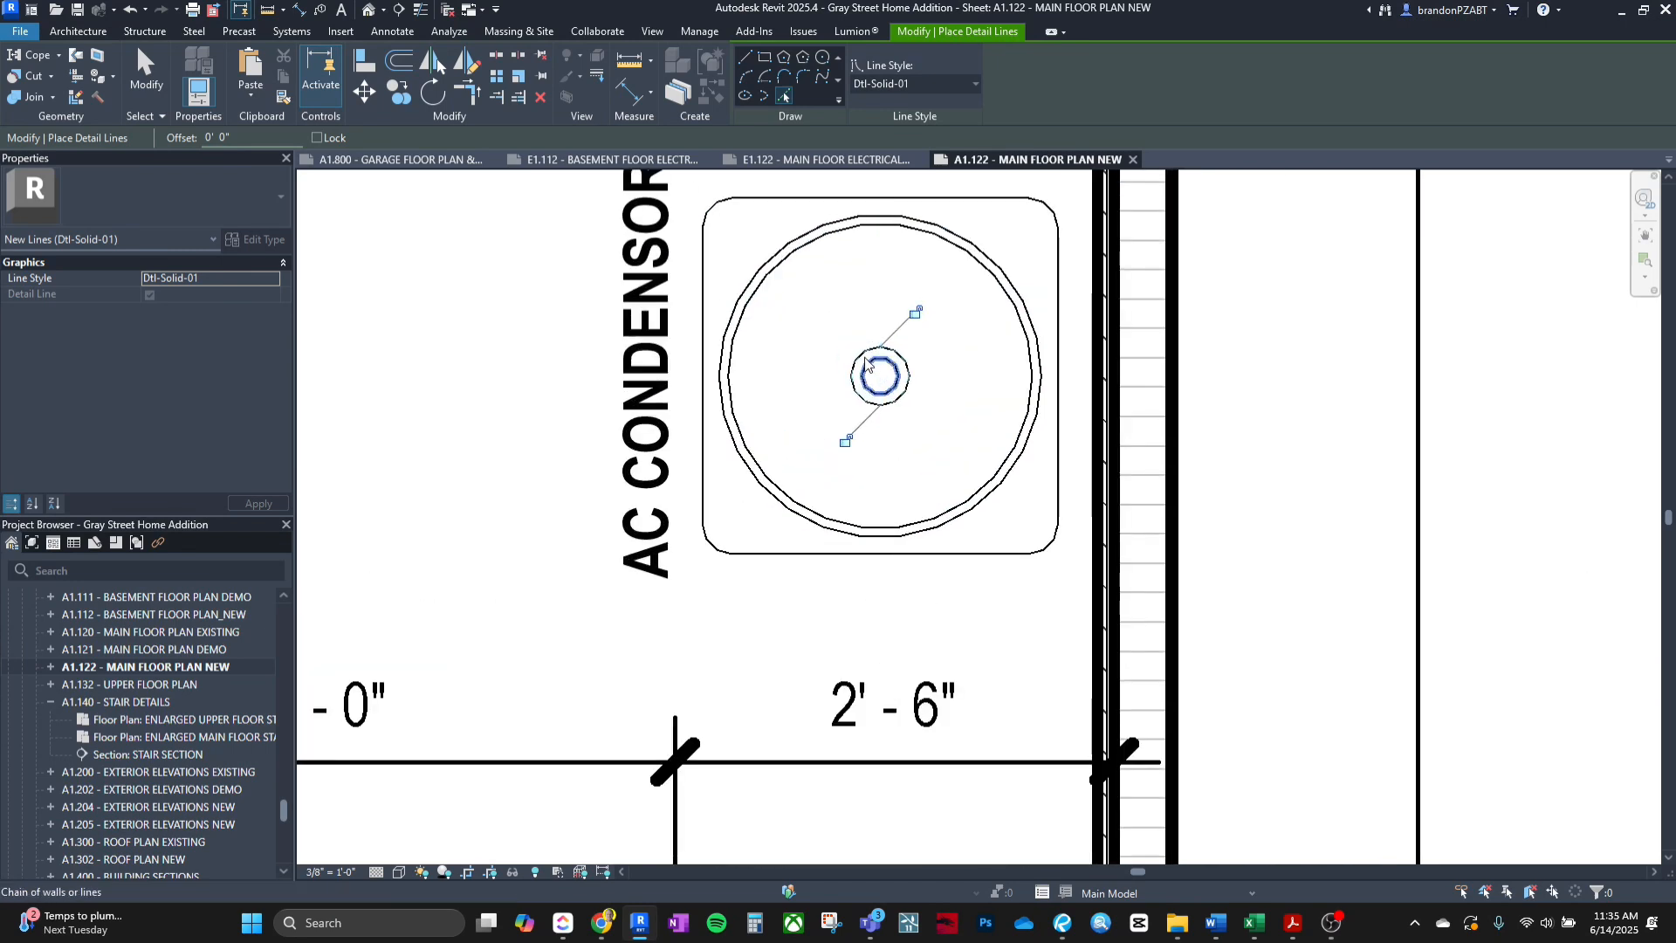
{"action": "scroll", "coordinate": [877, 371], "scroll_direction": "down", "scroll_amount": 2}
Select all the traced condenser lines, check the selection with Filter, and place them on the clipboard.
{"action": "key", "text": "Escape"}
{"action": "left_click_drag", "start_coordinate": [665, 487], "coordinate": [983, 267]}
{"action": "left_click_drag", "start_coordinate": [715, 312], "coordinate": [982, 263]}
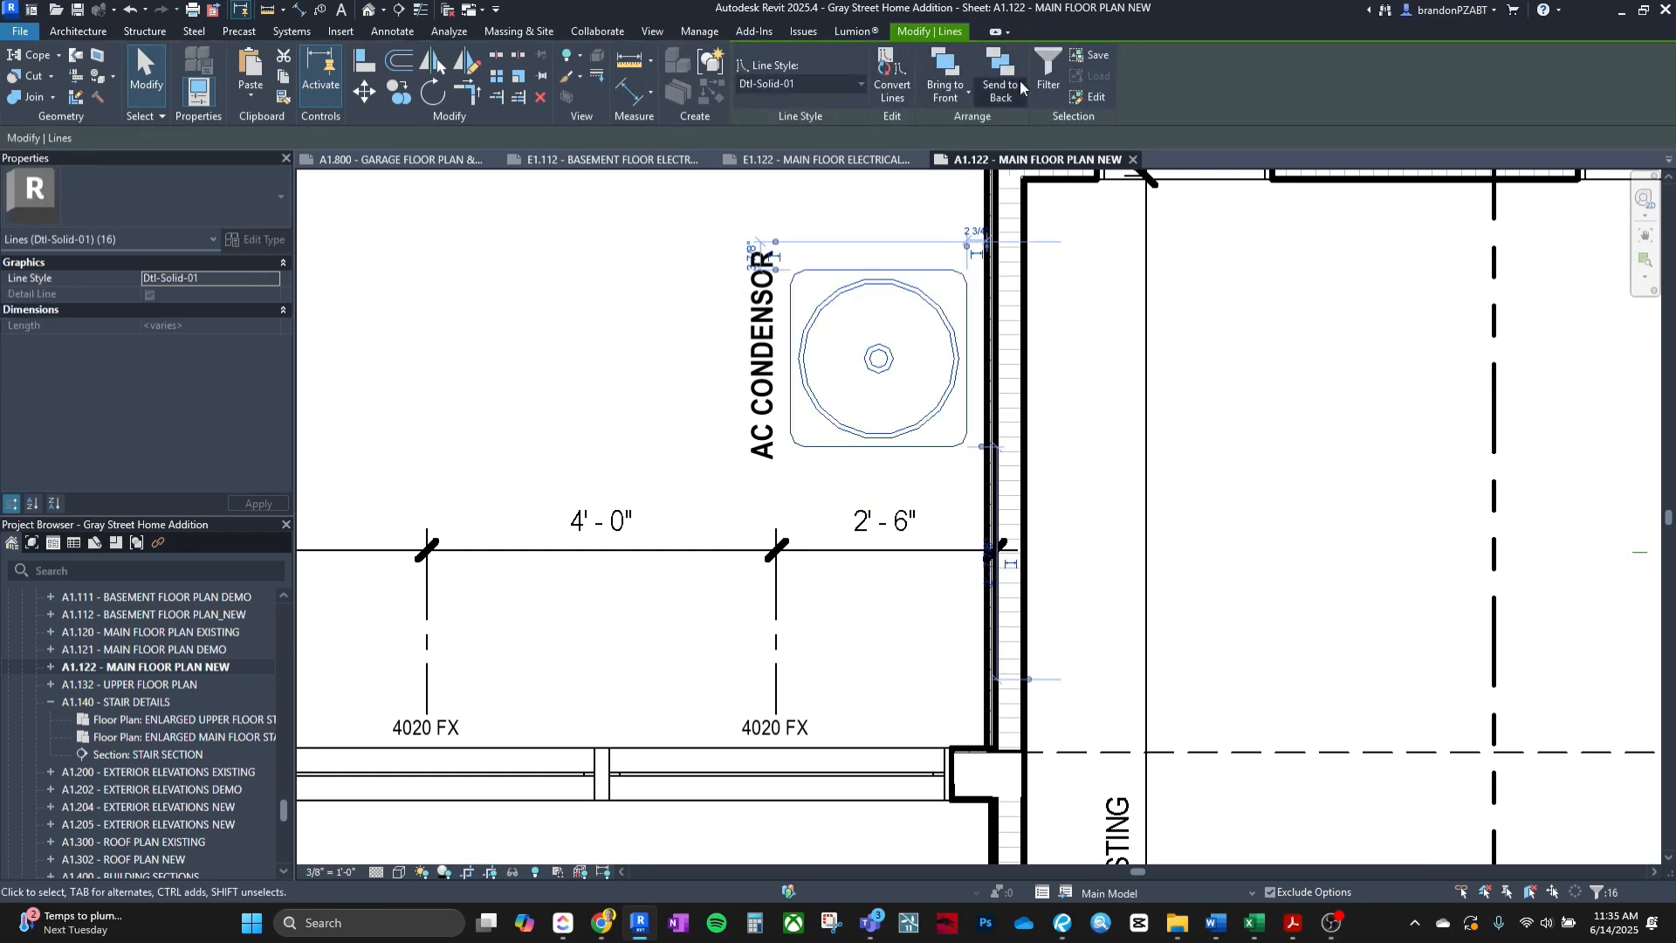
{"action": "left_click", "coordinate": [1048, 78]}
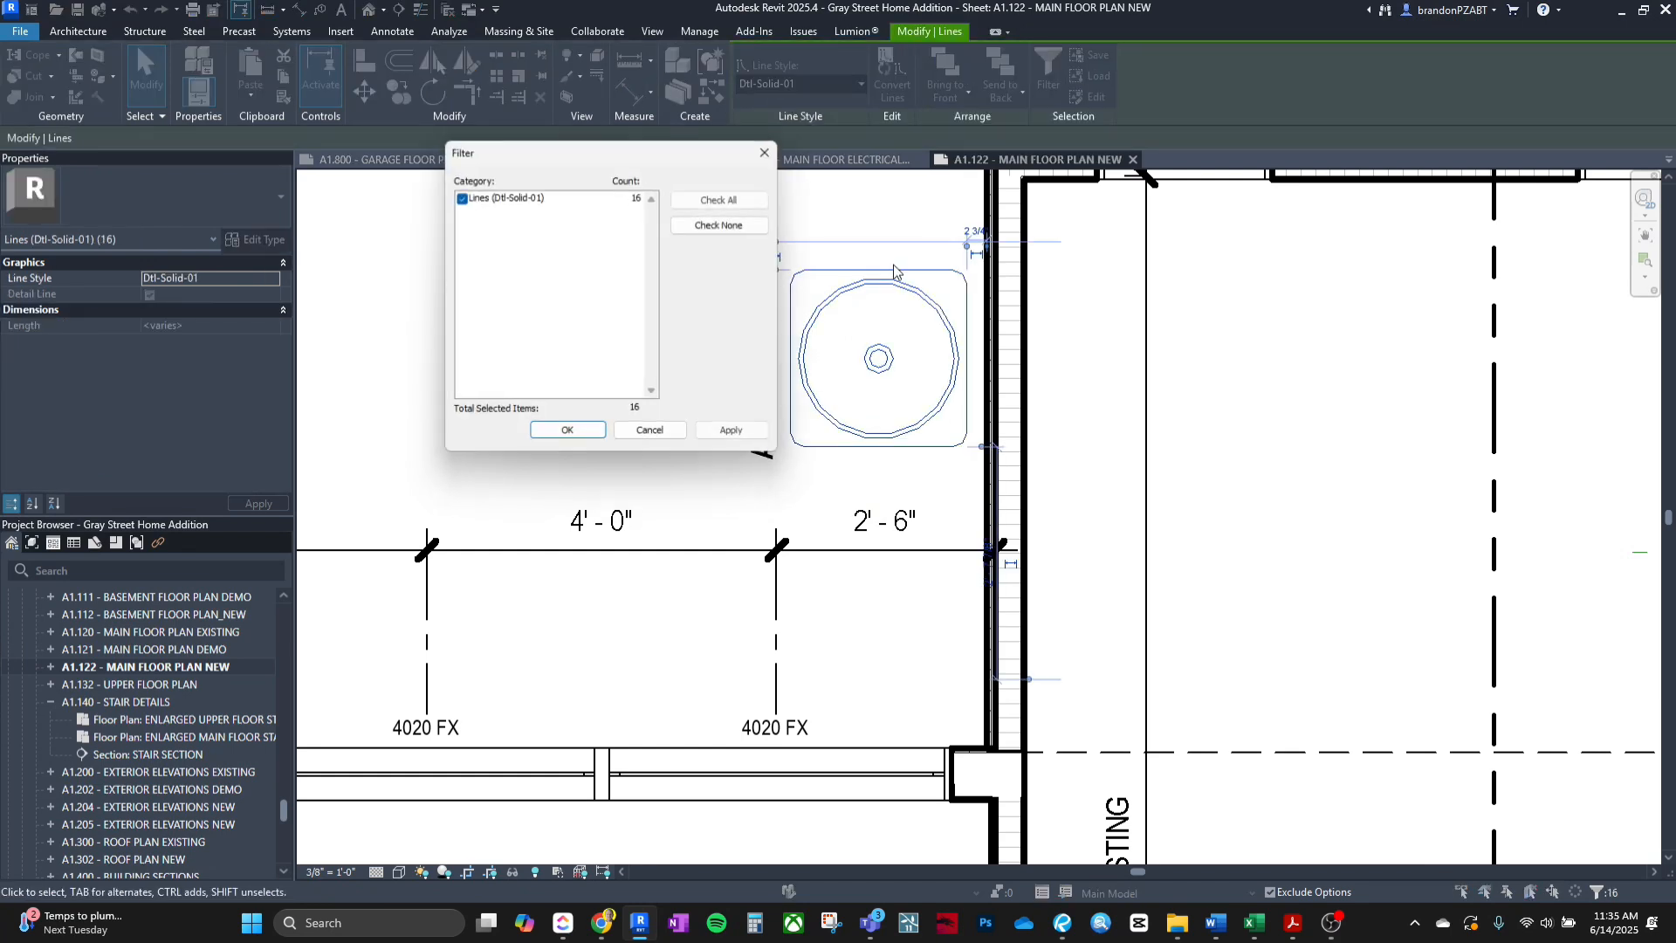
{"action": "left_click", "coordinate": [584, 443]}
{"action": "key", "text": "Escape"}
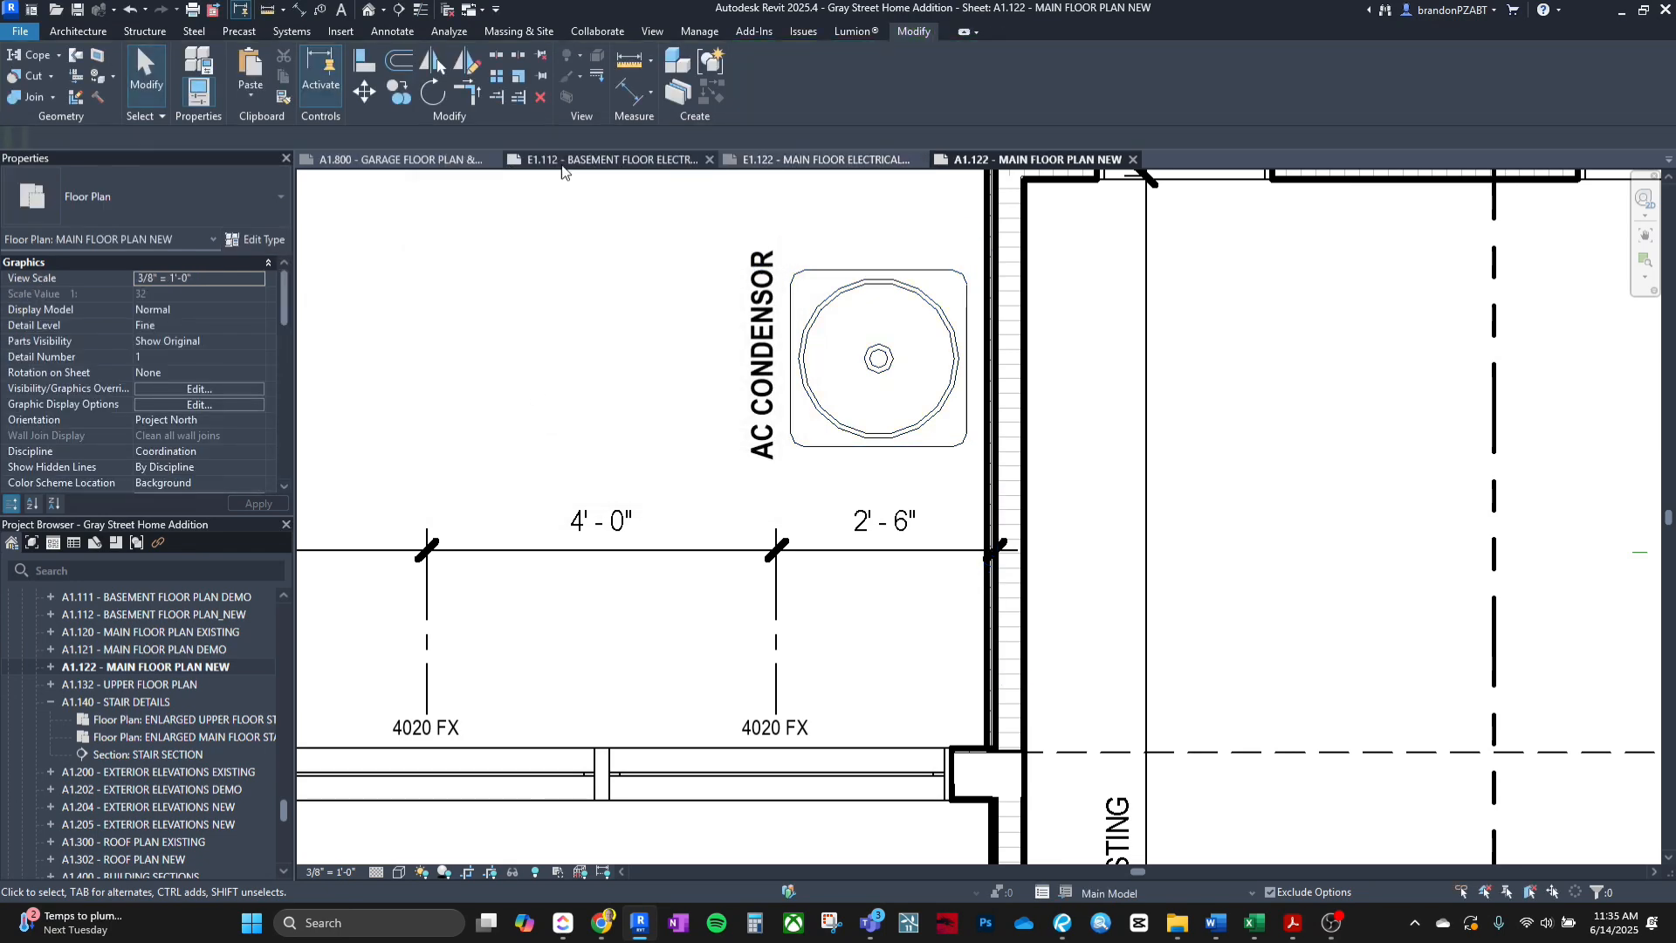
Paste the condenser lines in the same location on the E1.122 main floor electrical plan, beside the AC CONDENSOR label.
{"action": "left_click", "coordinate": [602, 160]}
{"action": "left_click", "coordinate": [825, 160]}
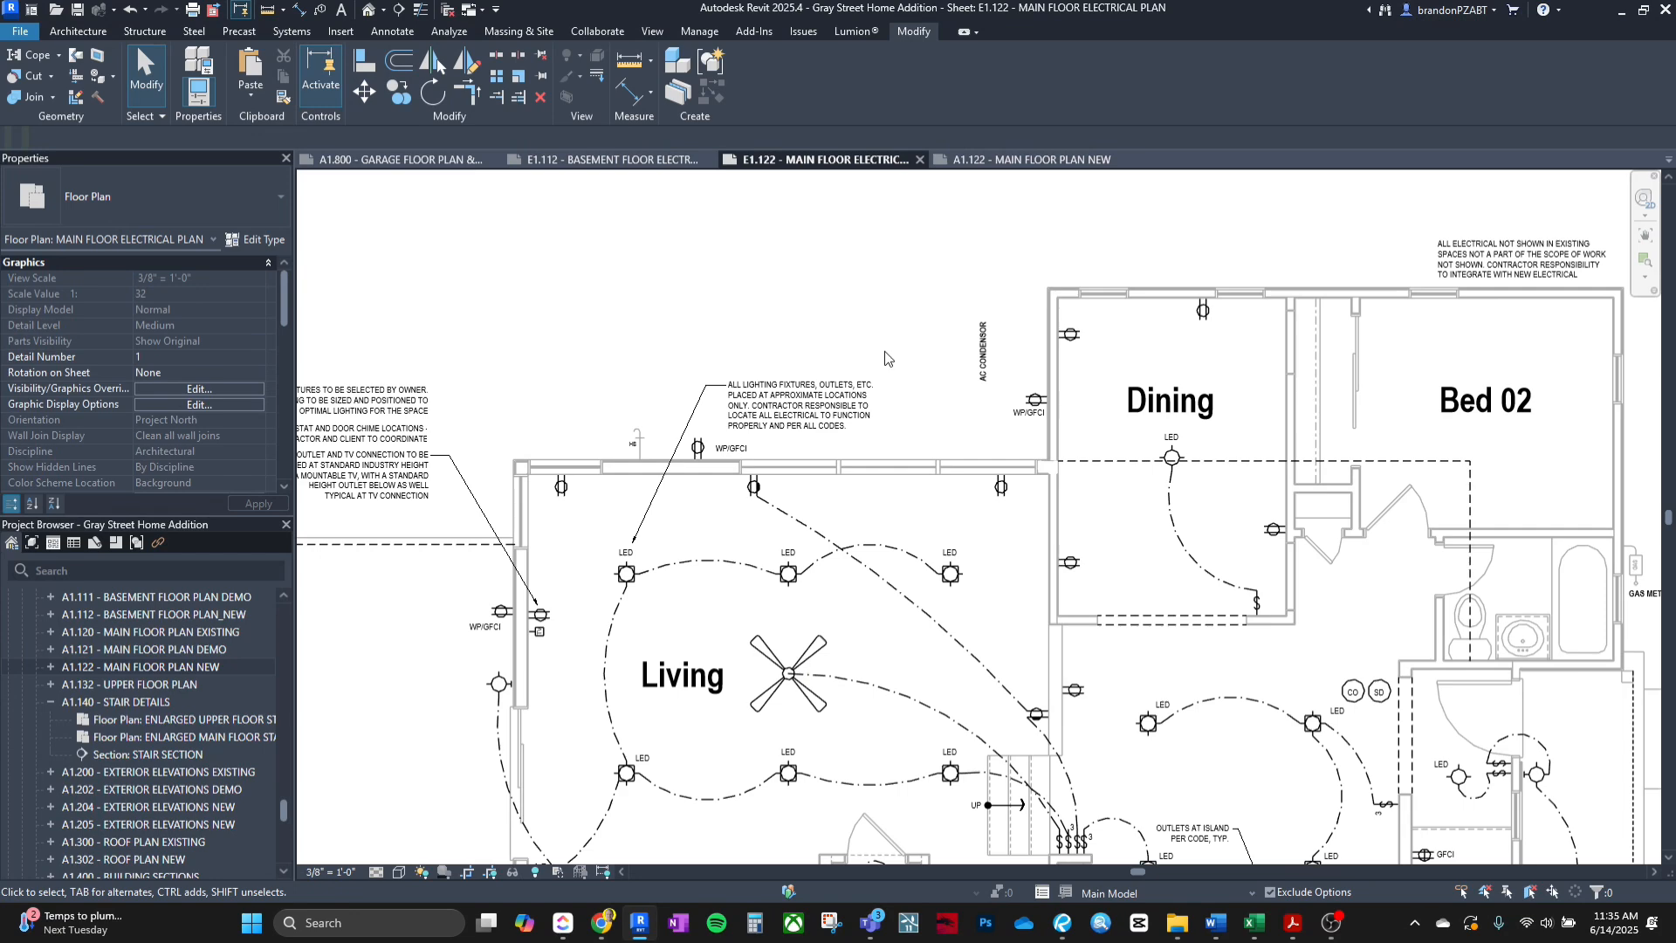
{"action": "left_click", "coordinate": [887, 358]}
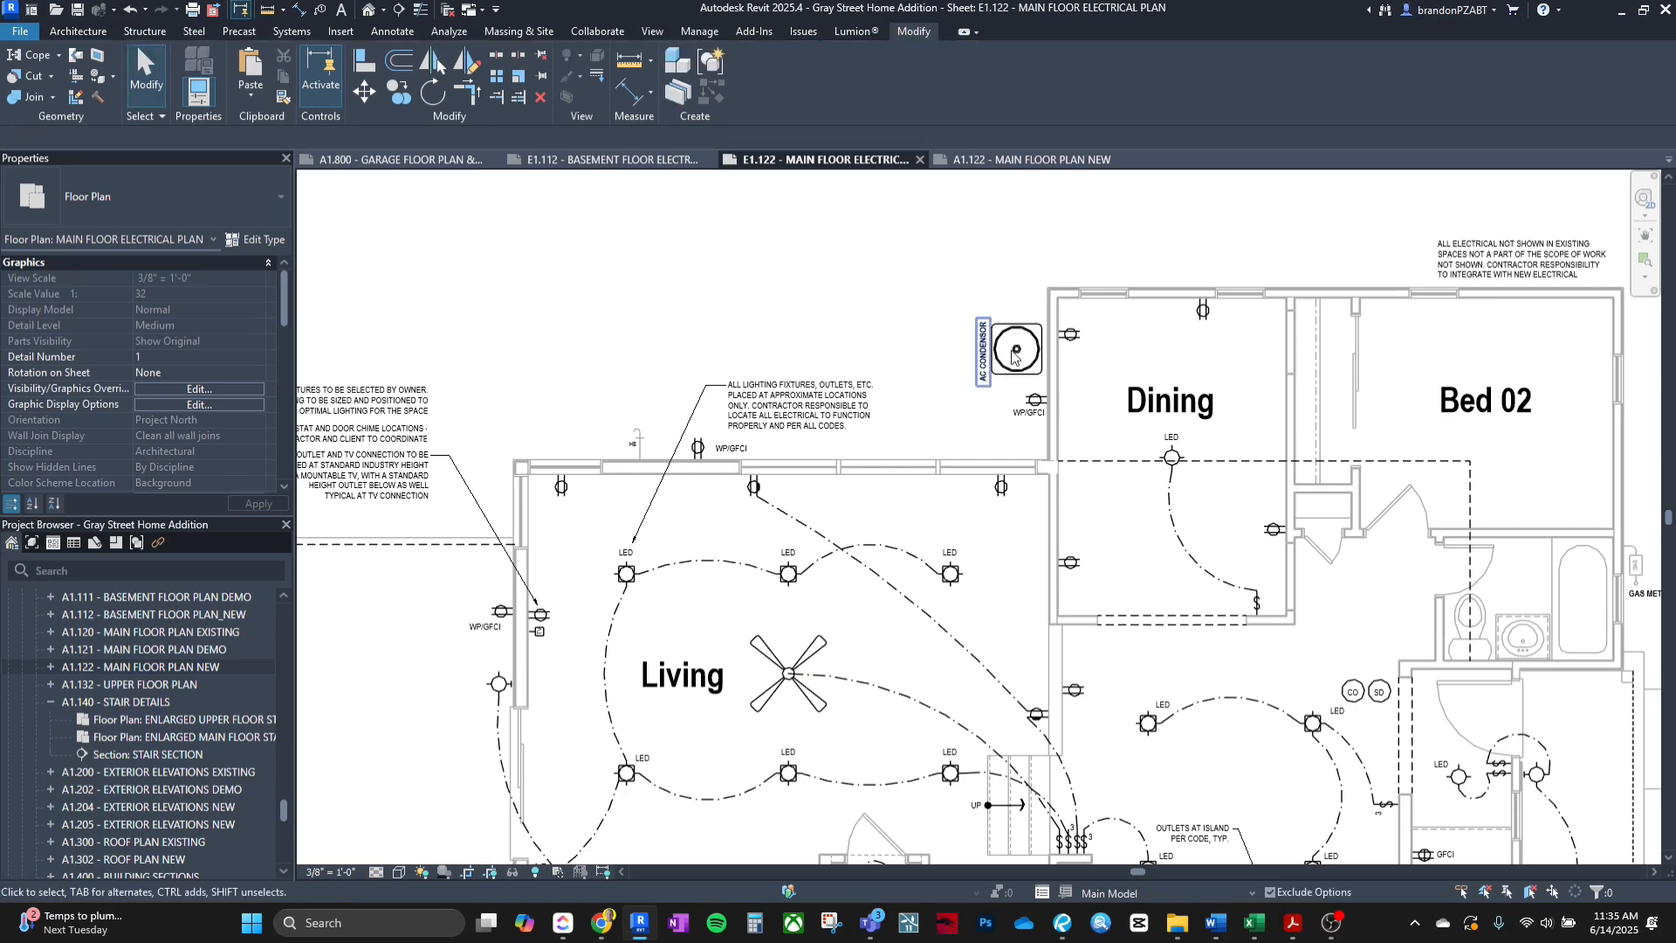
{"action": "scroll", "coordinate": [887, 358], "scroll_direction": "up", "scroll_amount": 3}
{"action": "middle_click_drag", "start_coordinate": [886, 358], "coordinate": [931, 399]}
{"action": "scroll", "coordinate": [931, 400], "scroll_direction": "down", "scroll_amount": 3}
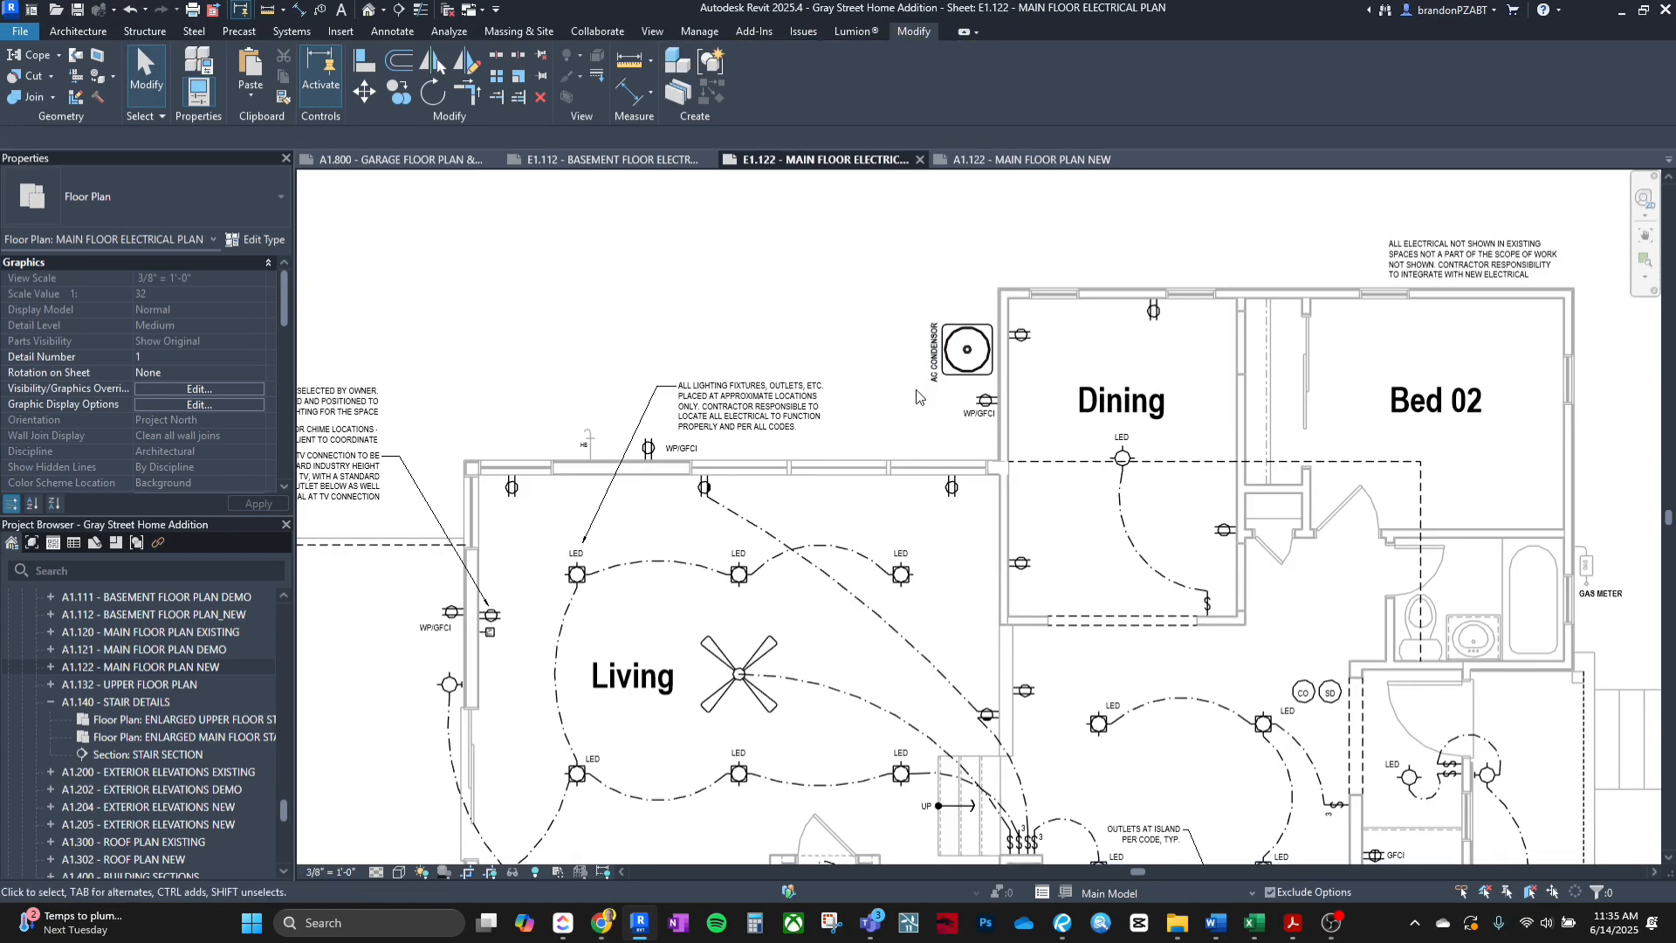
Switch to the Bluebeam Revu PDF, review the main floor electrical plan, and move on to the upper floor electrical sheet.
{"action": "left_click", "coordinate": [1062, 923]}
{"action": "middle_click_drag", "start_coordinate": [977, 527], "coordinate": [970, 288]}
{"action": "scroll", "coordinate": [965, 455], "scroll_direction": "down", "scroll_amount": 1}
{"action": "scroll", "coordinate": [965, 455], "scroll_direction": "up", "scroll_amount": 1}
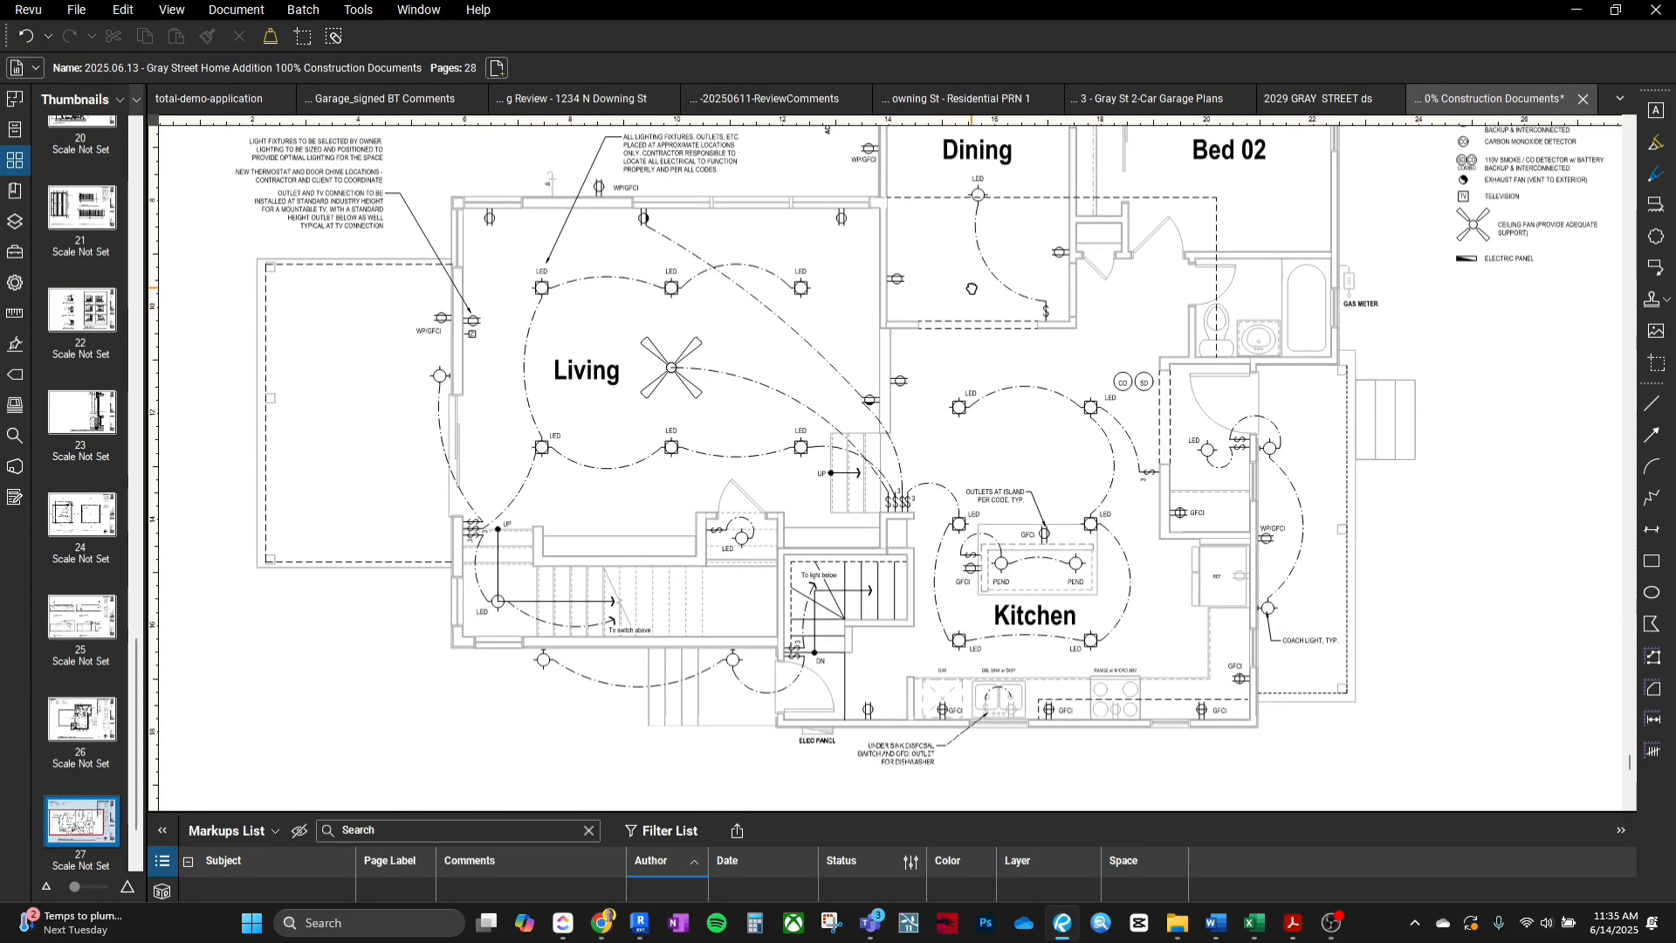
{"action": "scroll", "coordinate": [987, 522], "scroll_direction": "up", "scroll_amount": 2}
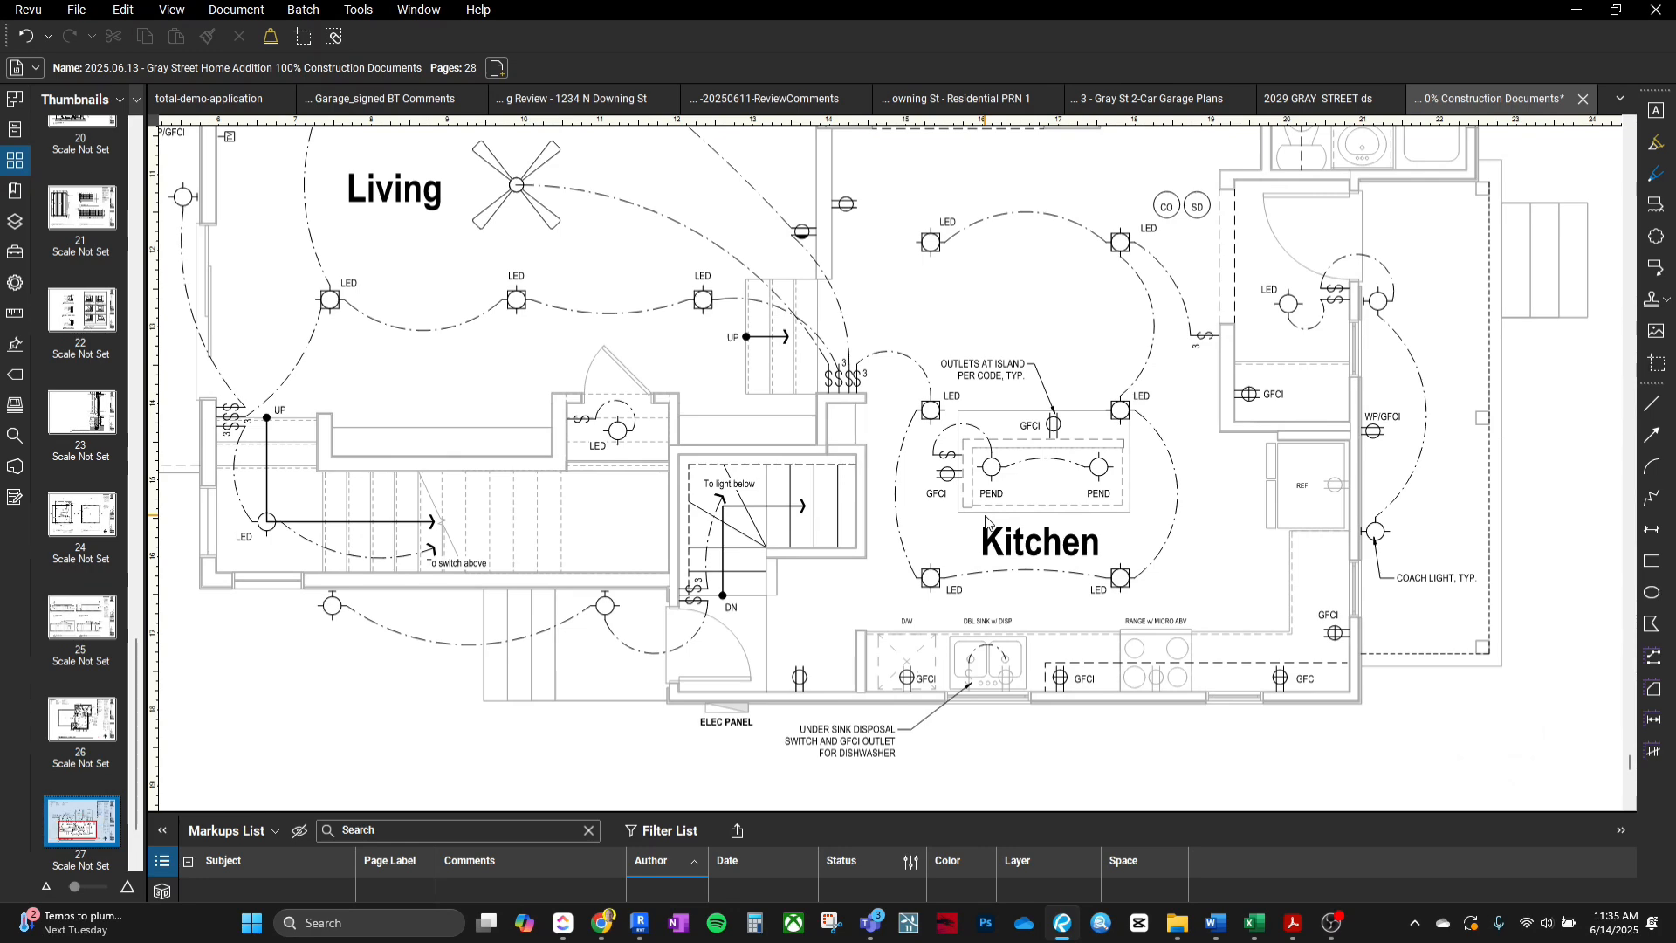
{"action": "middle_click_drag", "start_coordinate": [759, 526], "coordinate": [928, 637]}
{"action": "scroll", "coordinate": [928, 637], "scroll_direction": "down", "scroll_amount": 4}
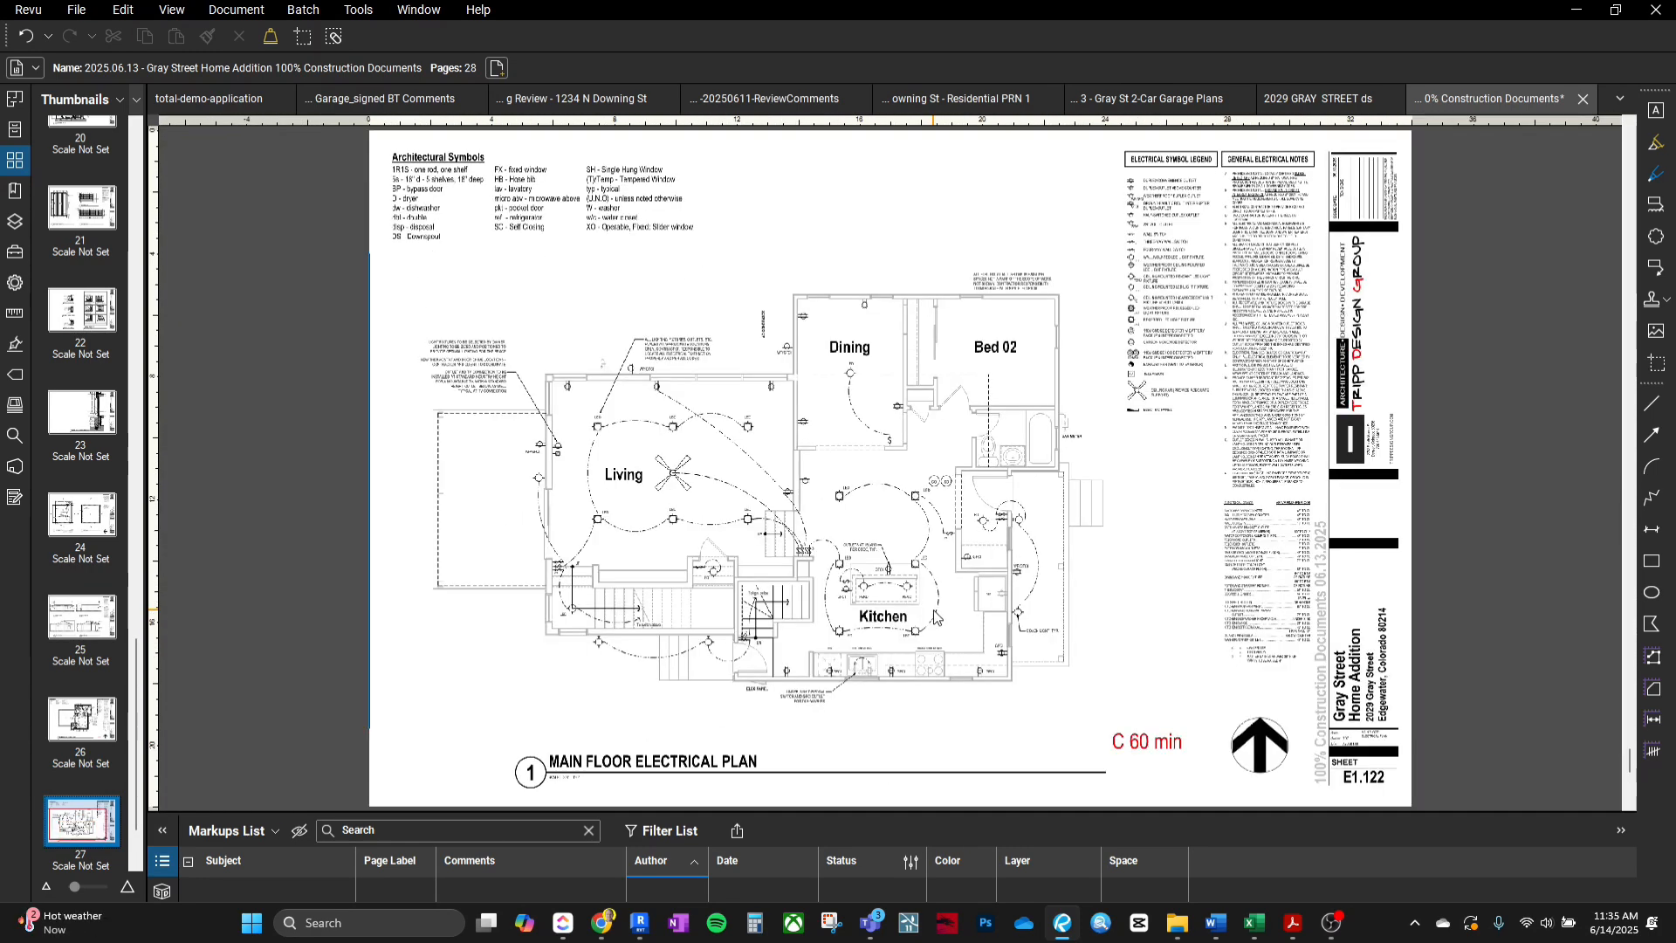
{"action": "key", "text": "Page_Down"}
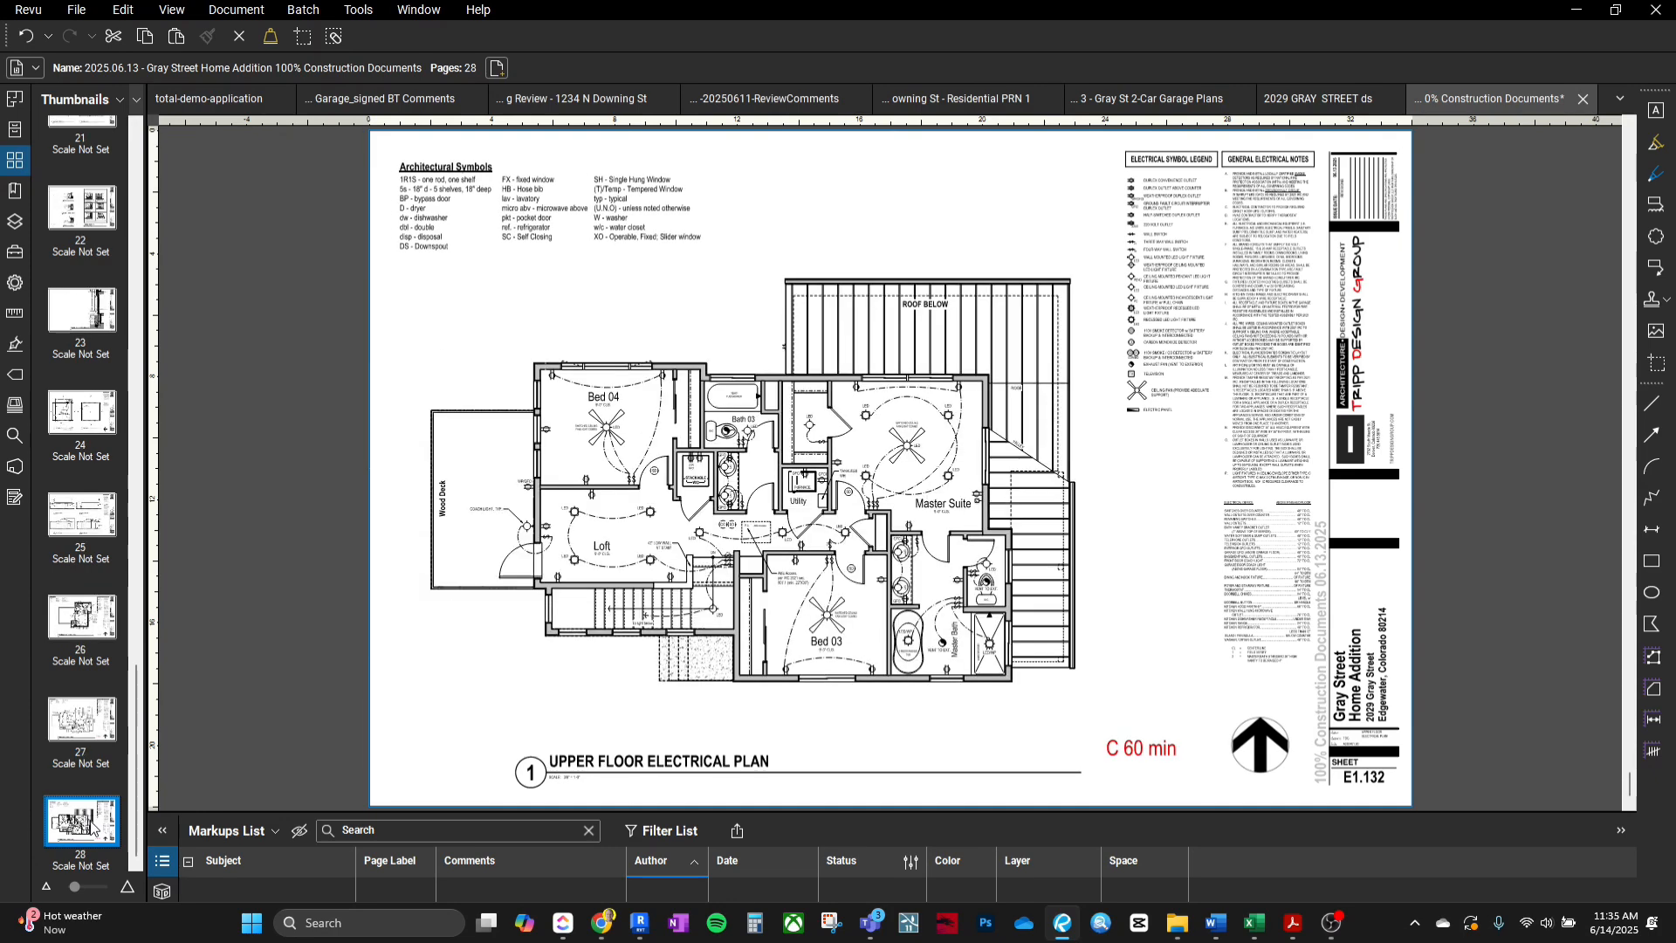
Switch to Revit, open sheet E1.132 - Upper Floor Electrical Plan, and delete the red "C 60 min" note.
{"action": "left_click", "coordinate": [640, 923]}
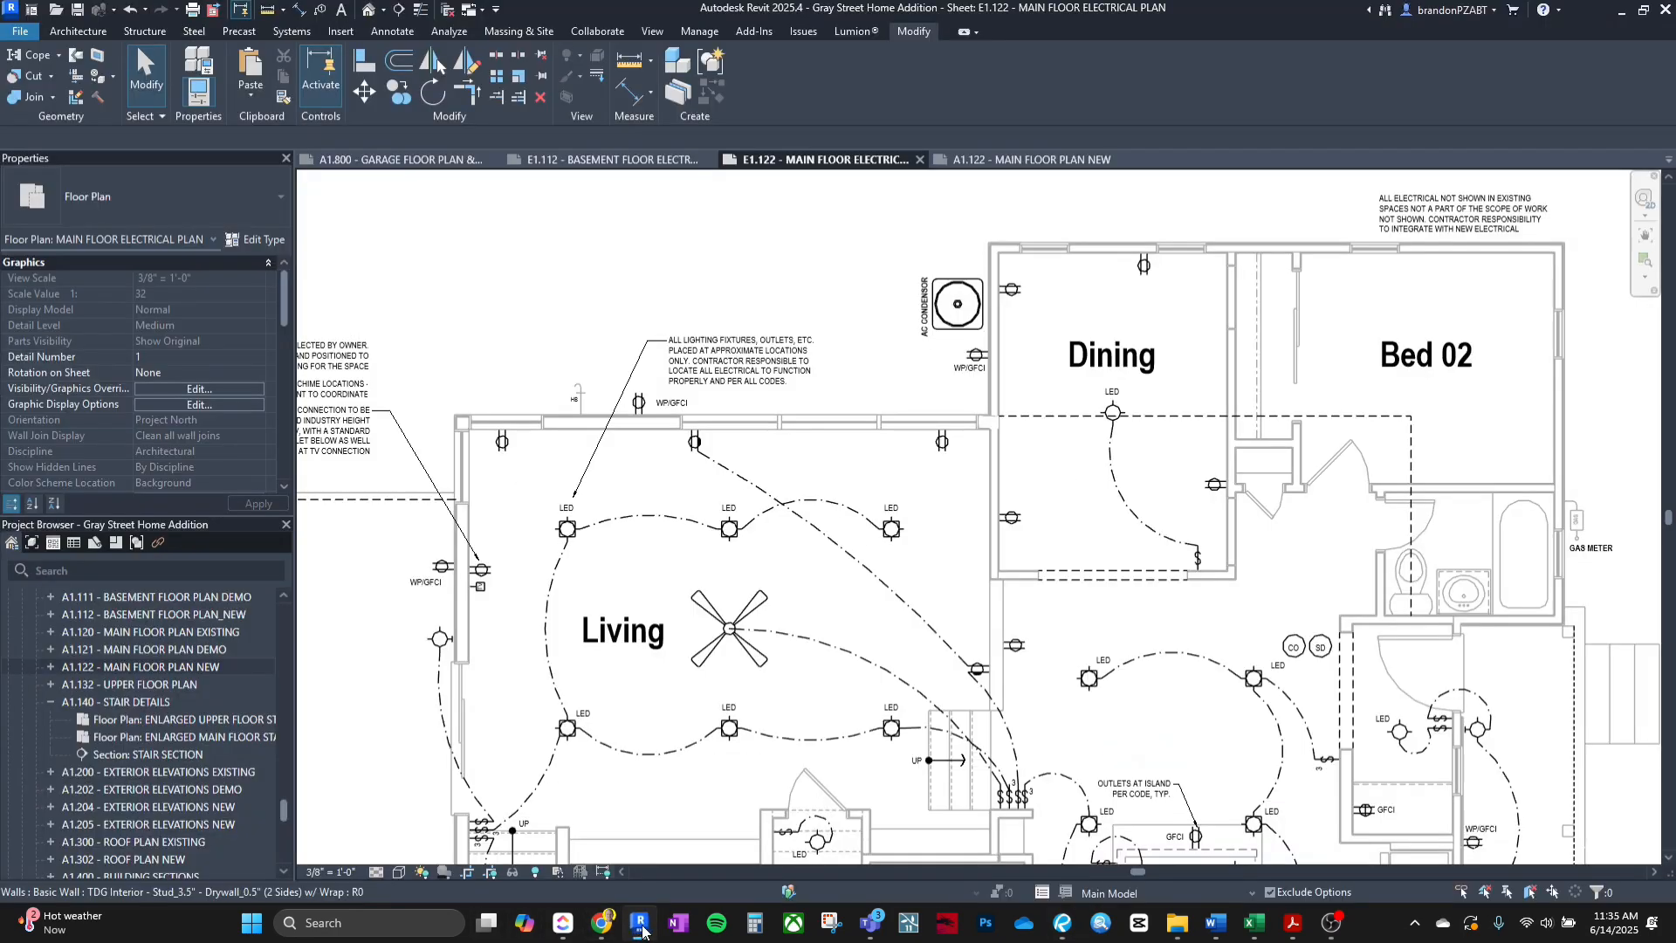
{"action": "scroll", "coordinate": [152, 691], "scroll_direction": "down", "scroll_amount": 10}
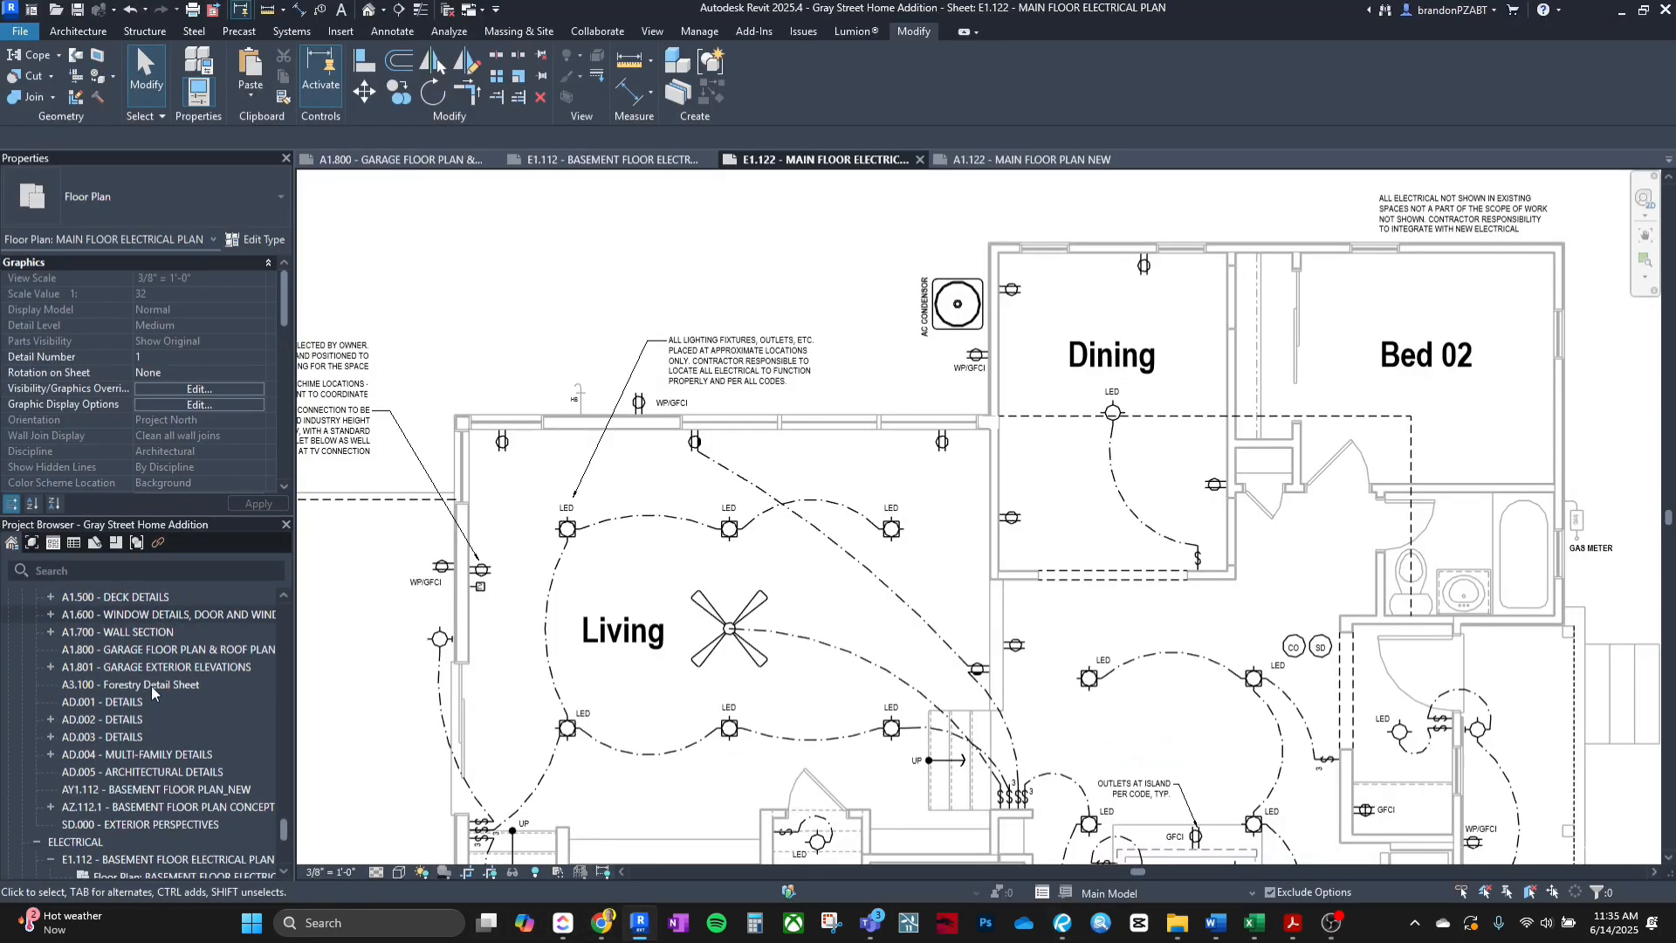
{"action": "double_click", "coordinate": [142, 772]}
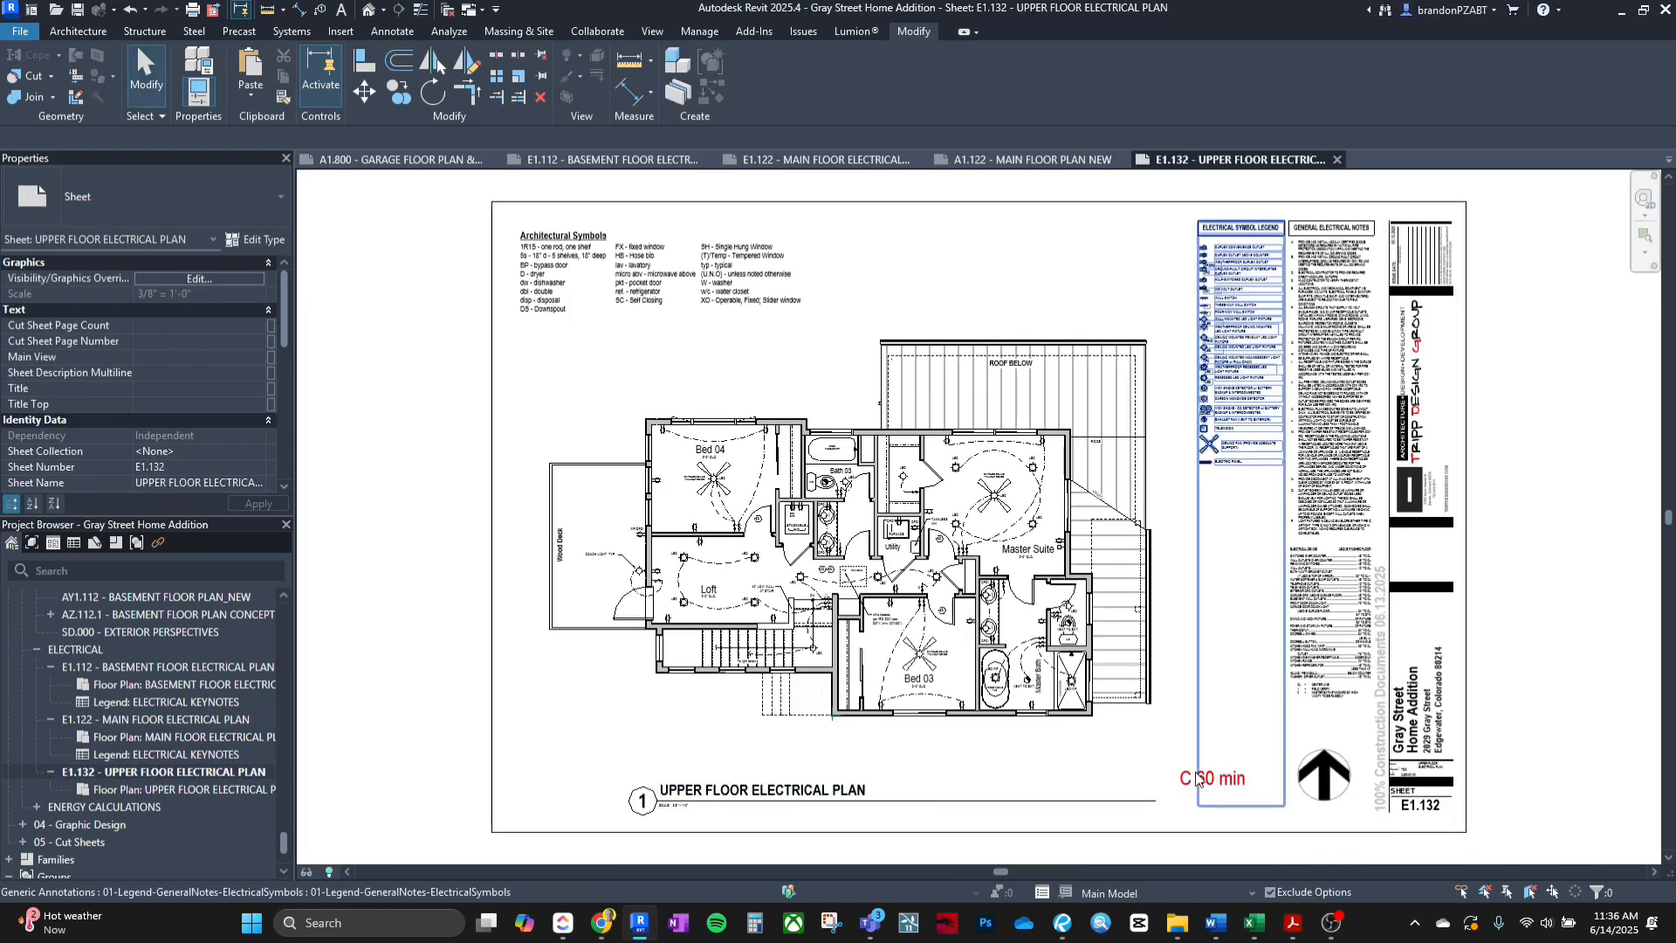
{"action": "left_click", "coordinate": [1127, 746]}
{"action": "key", "text": "Delete"}
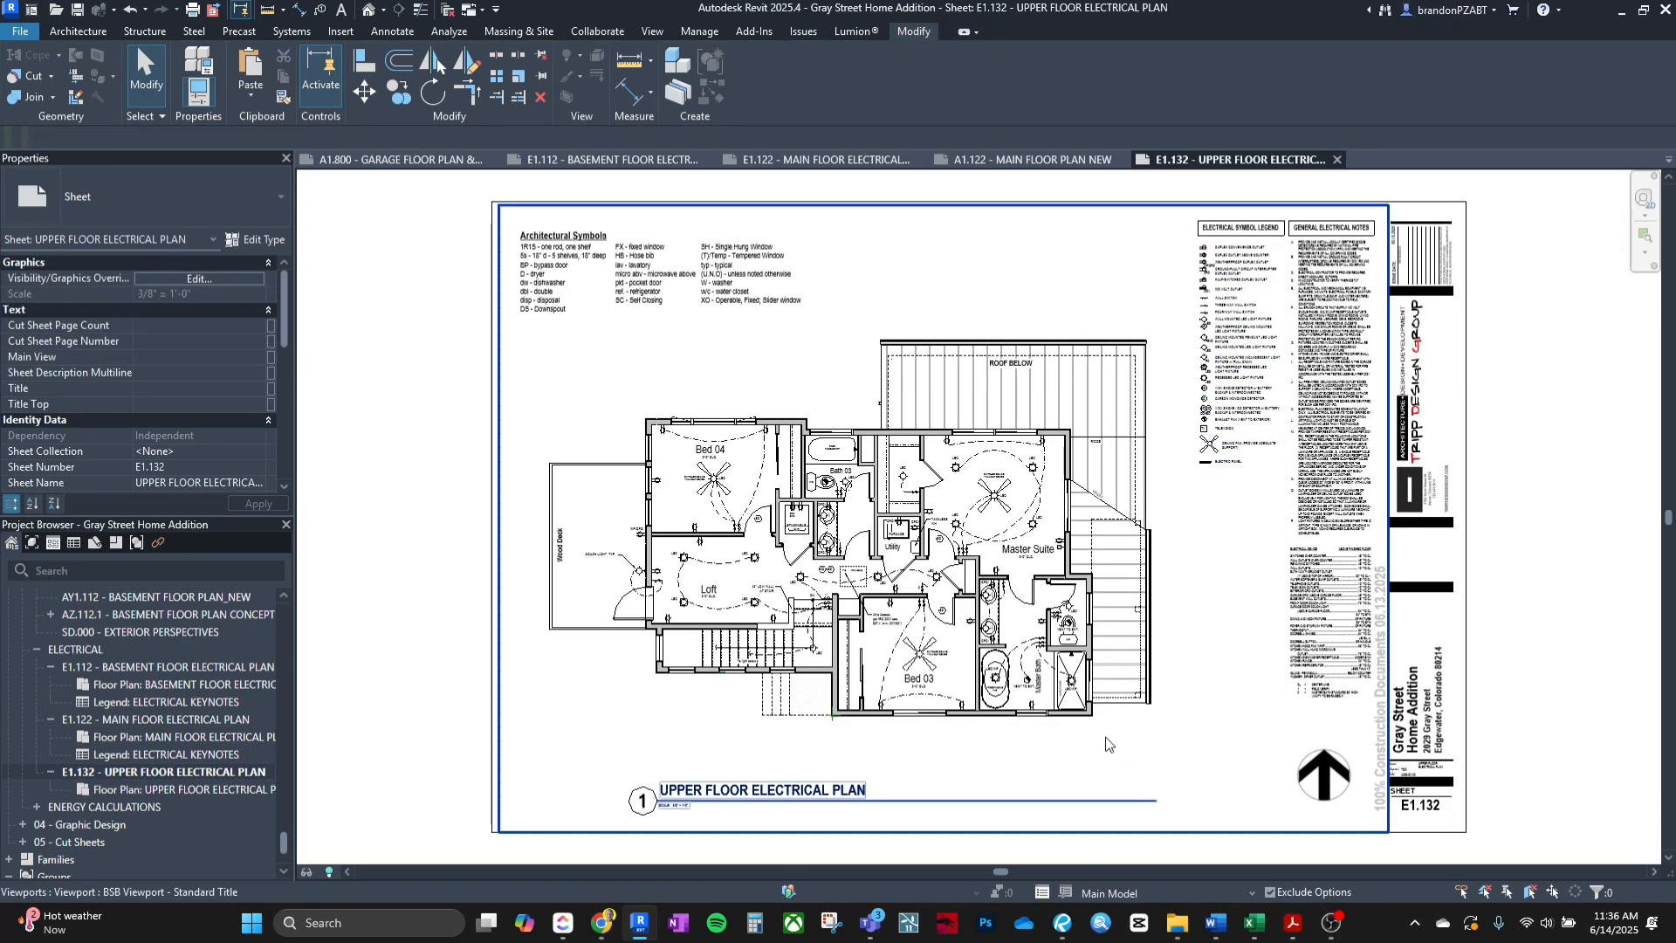
Switch to the Bluebeam Revu PDF and review the loft, bedrooms, bath and master suite on the upper floor electrical plan.
{"action": "left_click", "coordinate": [652, 927]}
{"action": "scroll", "coordinate": [650, 715], "scroll_direction": "up", "scroll_amount": 3}
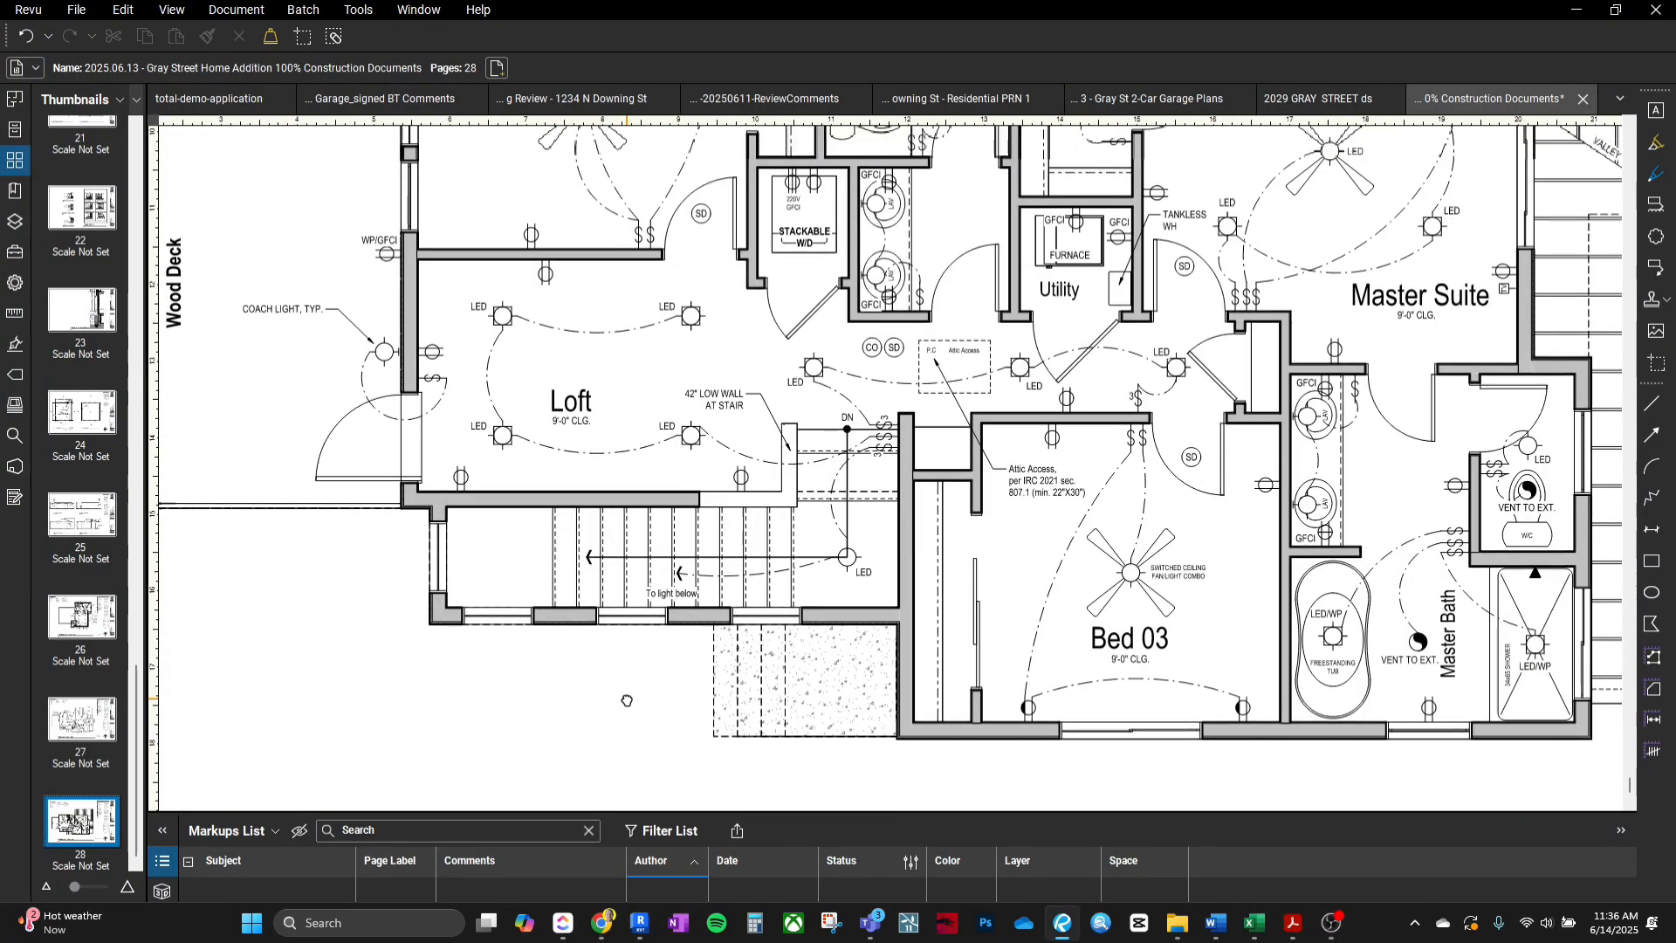
{"action": "left_click_drag", "start_coordinate": [627, 700], "coordinate": [706, 778]}
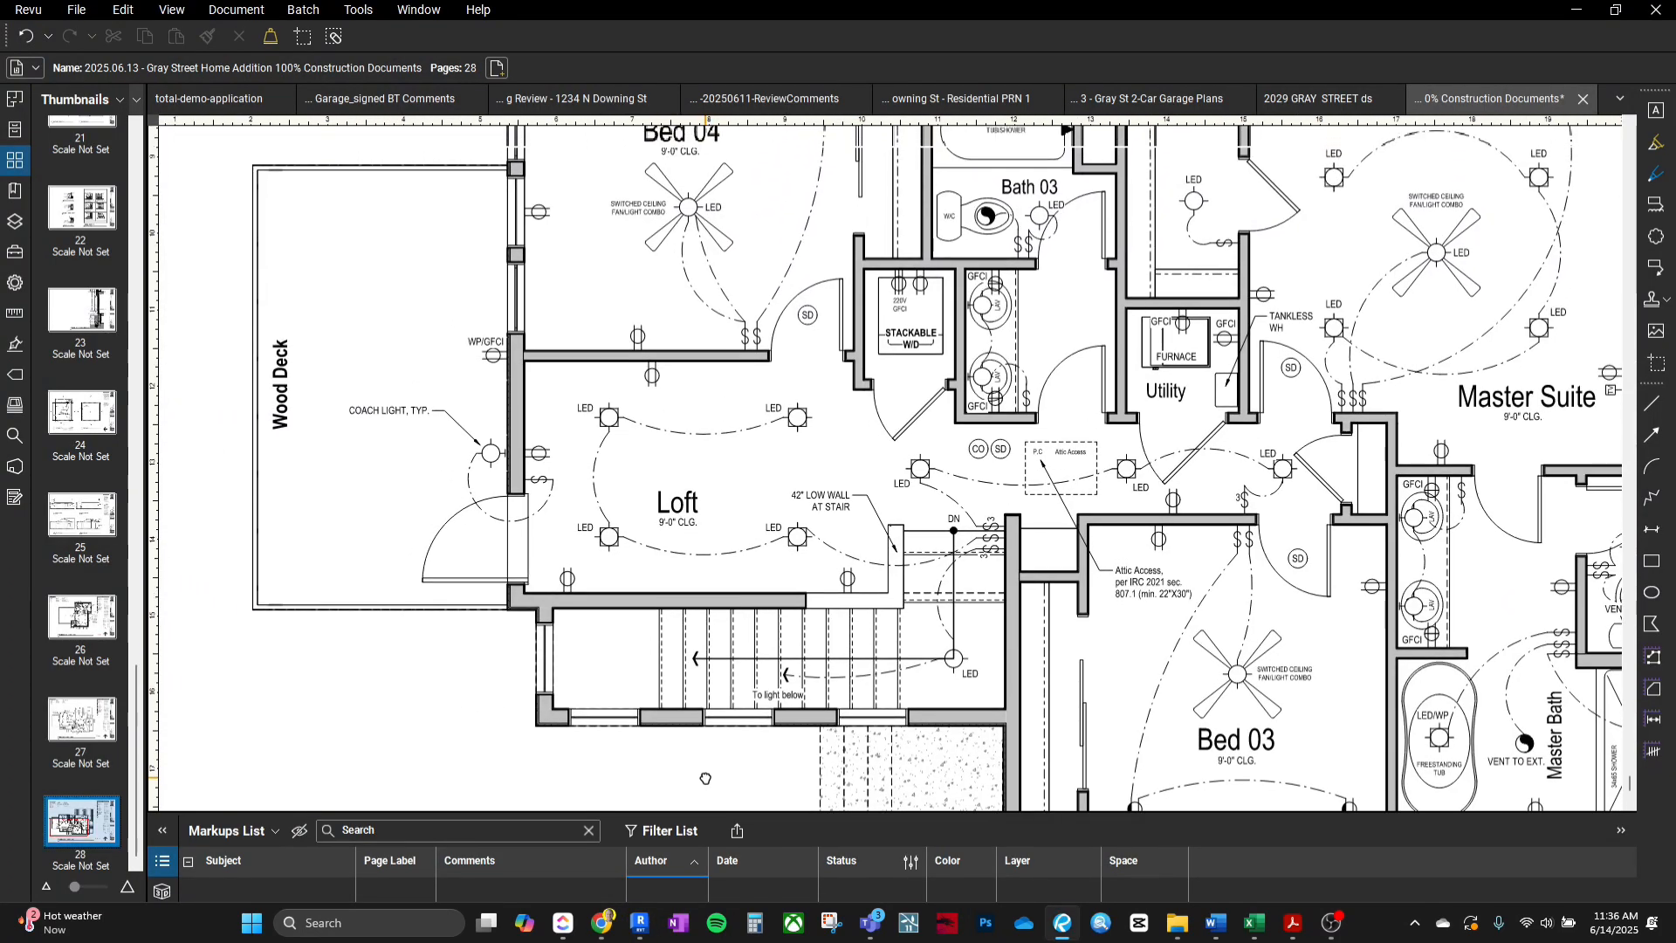
{"action": "left_click_drag", "start_coordinate": [726, 578], "coordinate": [681, 687]}
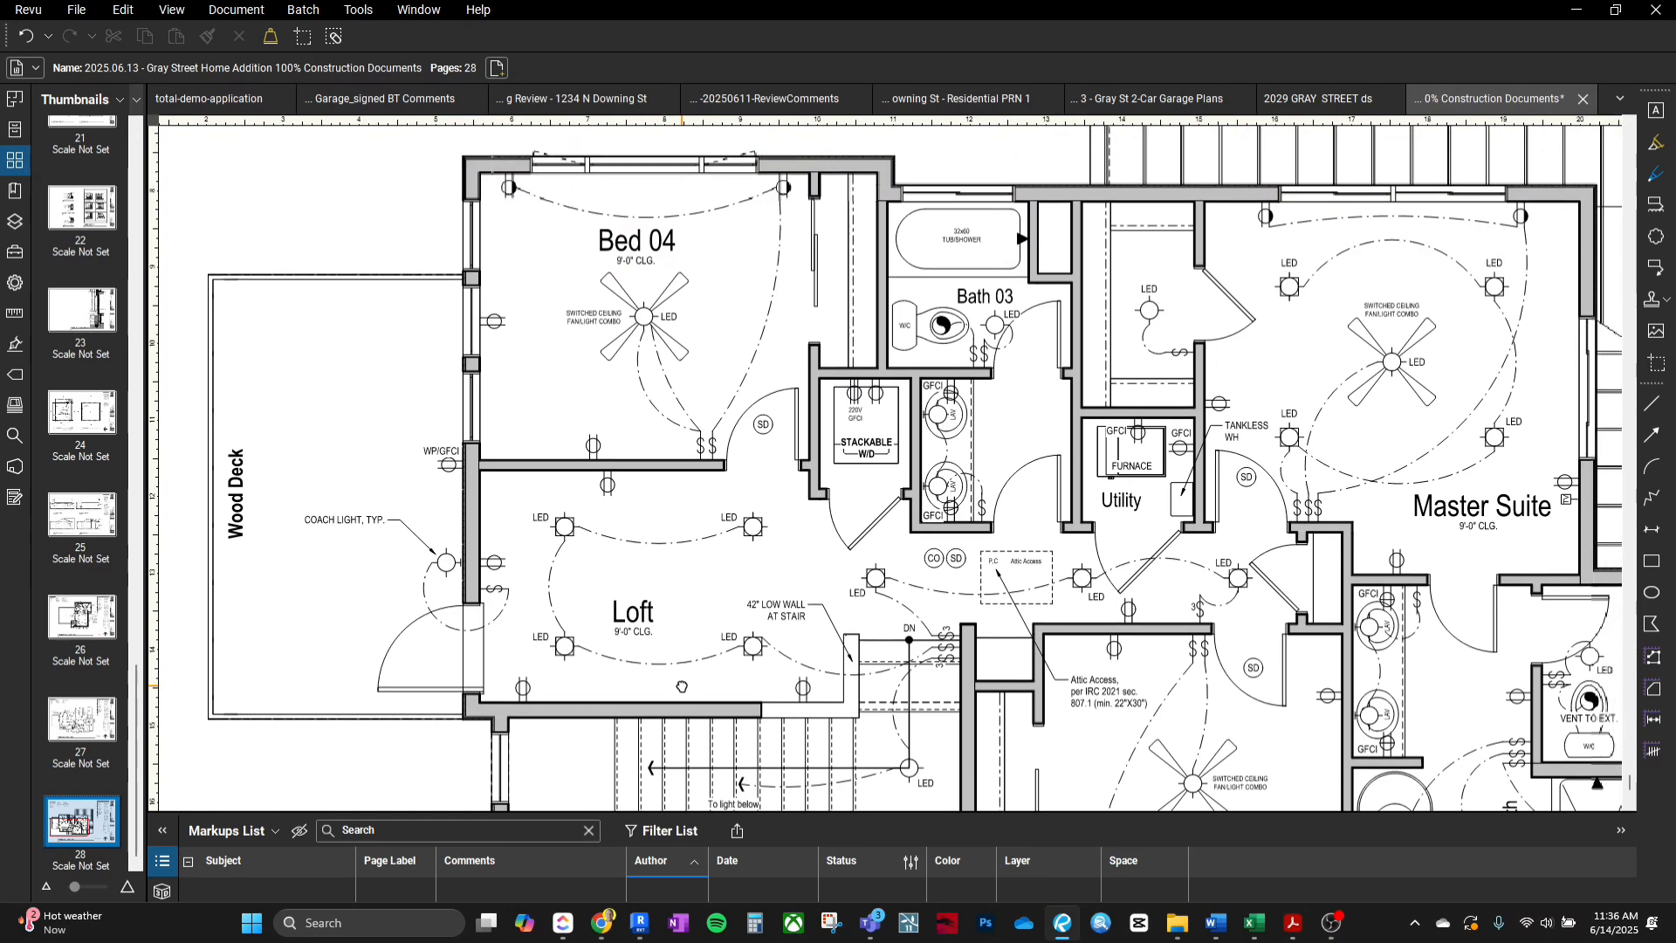
{"action": "scroll", "coordinate": [682, 687], "scroll_direction": "down", "scroll_amount": 4}
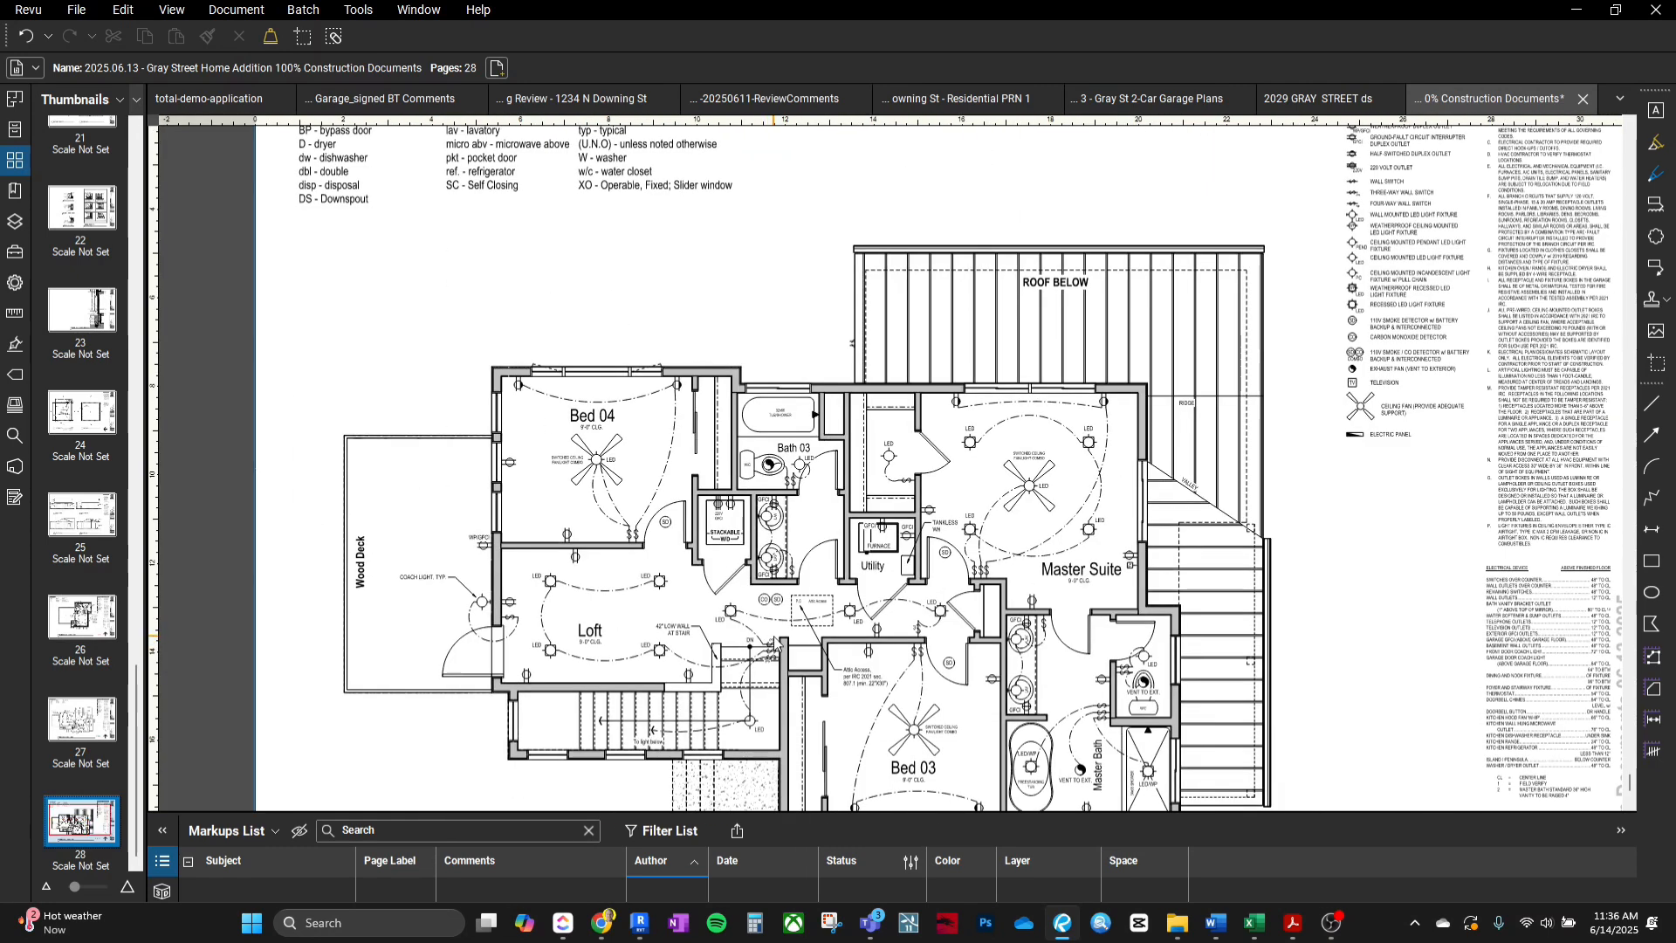
{"action": "scroll", "coordinate": [820, 412], "scroll_direction": "up", "scroll_amount": 3}
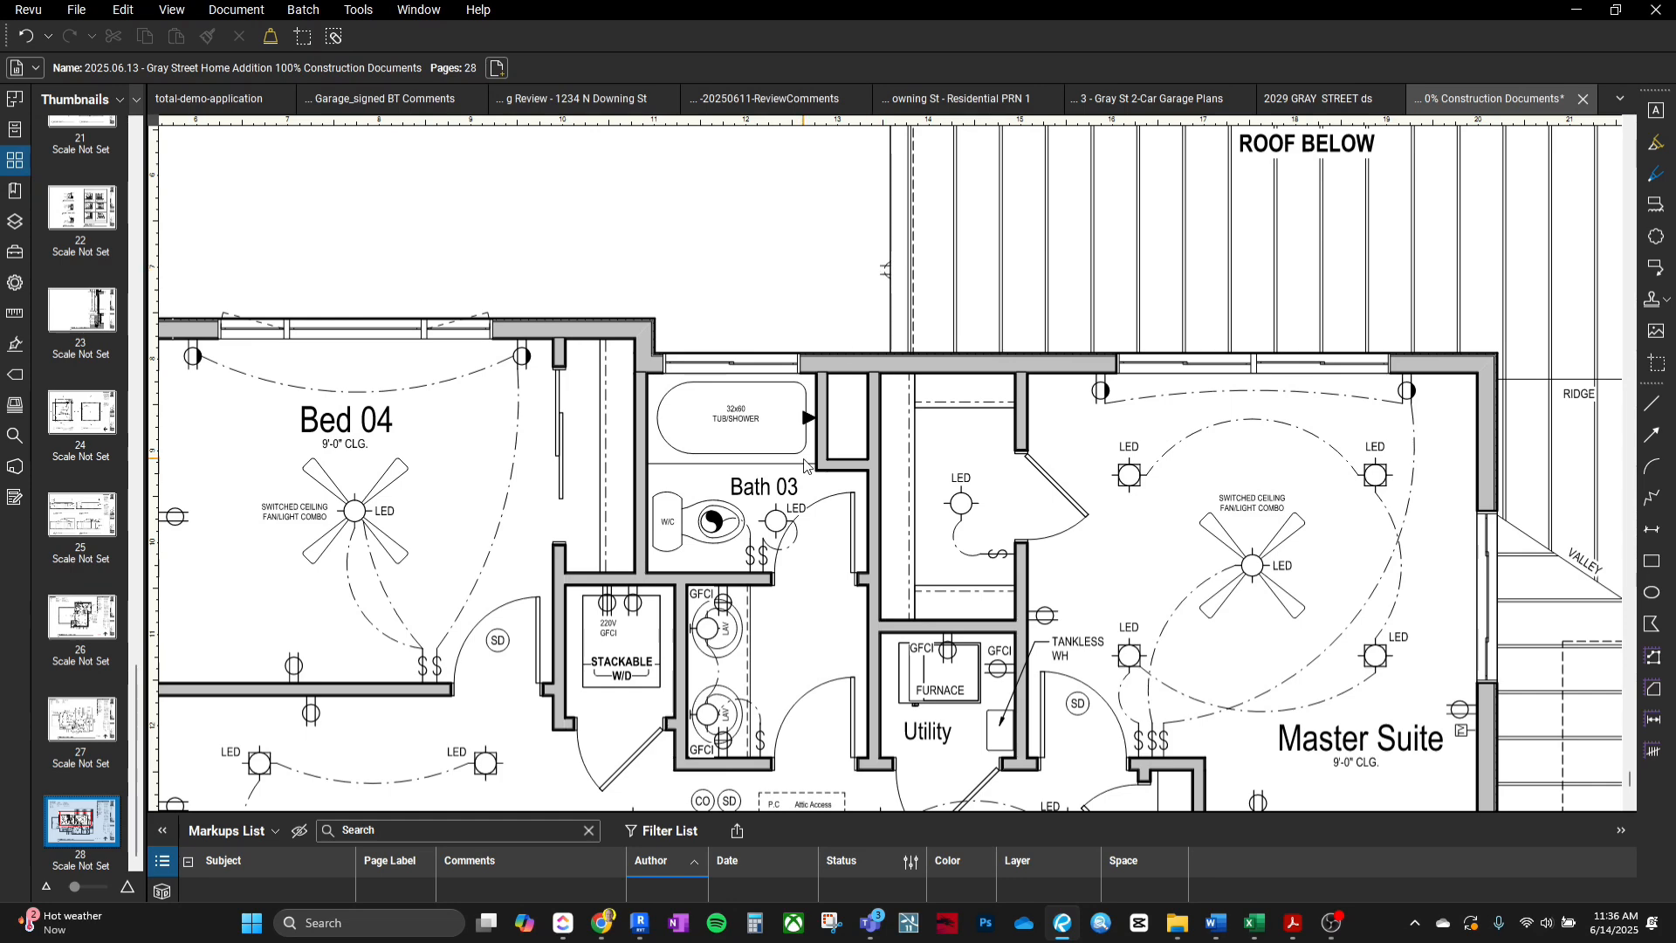
Switch to Revit, activate the upper floor electrical plan view on sheet E1.132, and look over the whole floor.
{"action": "left_click", "coordinate": [640, 923]}
{"action": "scroll", "coordinate": [876, 386], "scroll_direction": "up", "scroll_amount": 3}
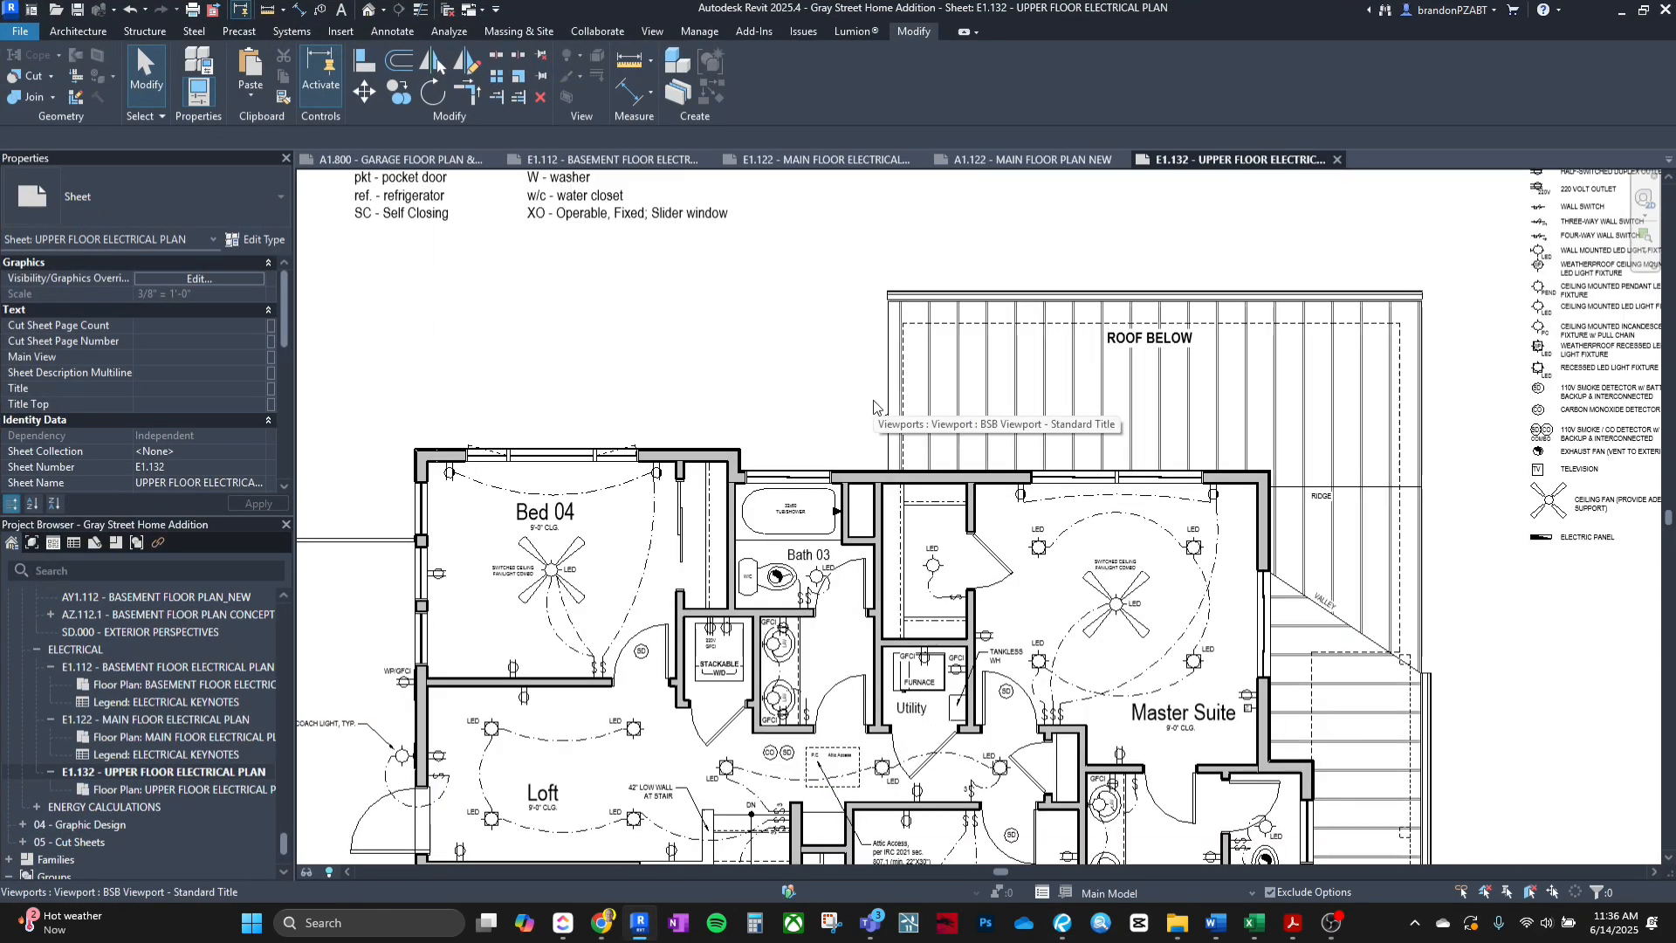
{"action": "left_click", "coordinate": [882, 421]}
{"action": "key", "text": "Escape"}
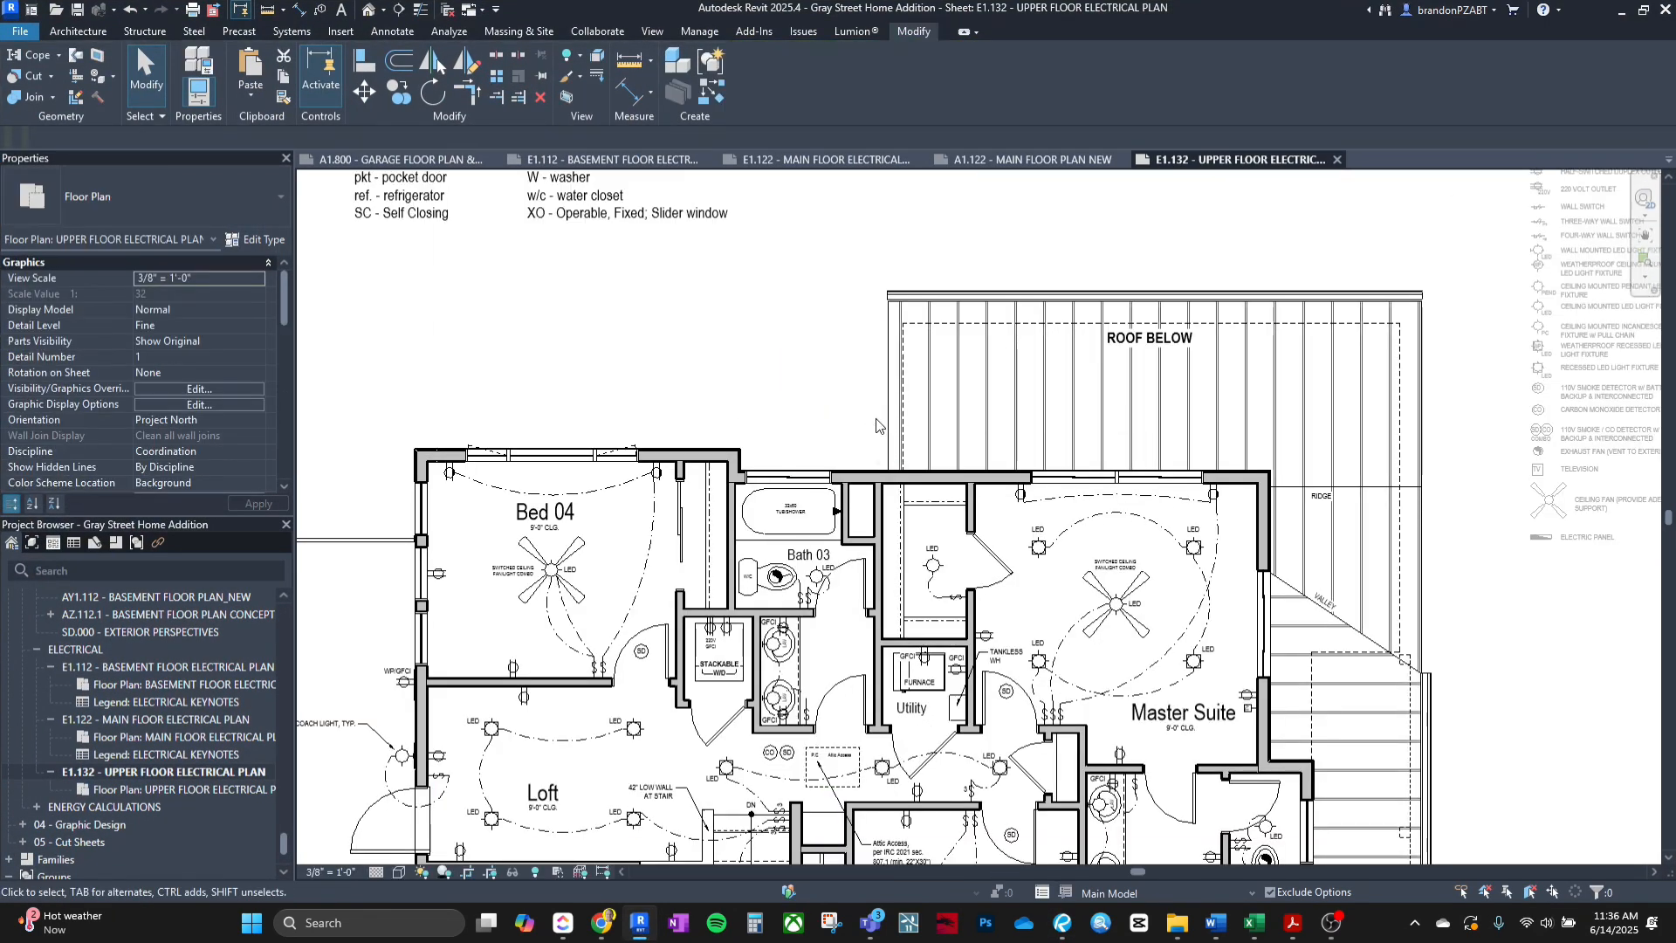
{"action": "scroll", "coordinate": [838, 326], "scroll_direction": "down", "scroll_amount": 1}
{"action": "middle_click_drag", "start_coordinate": [838, 325], "coordinate": [867, 346]}
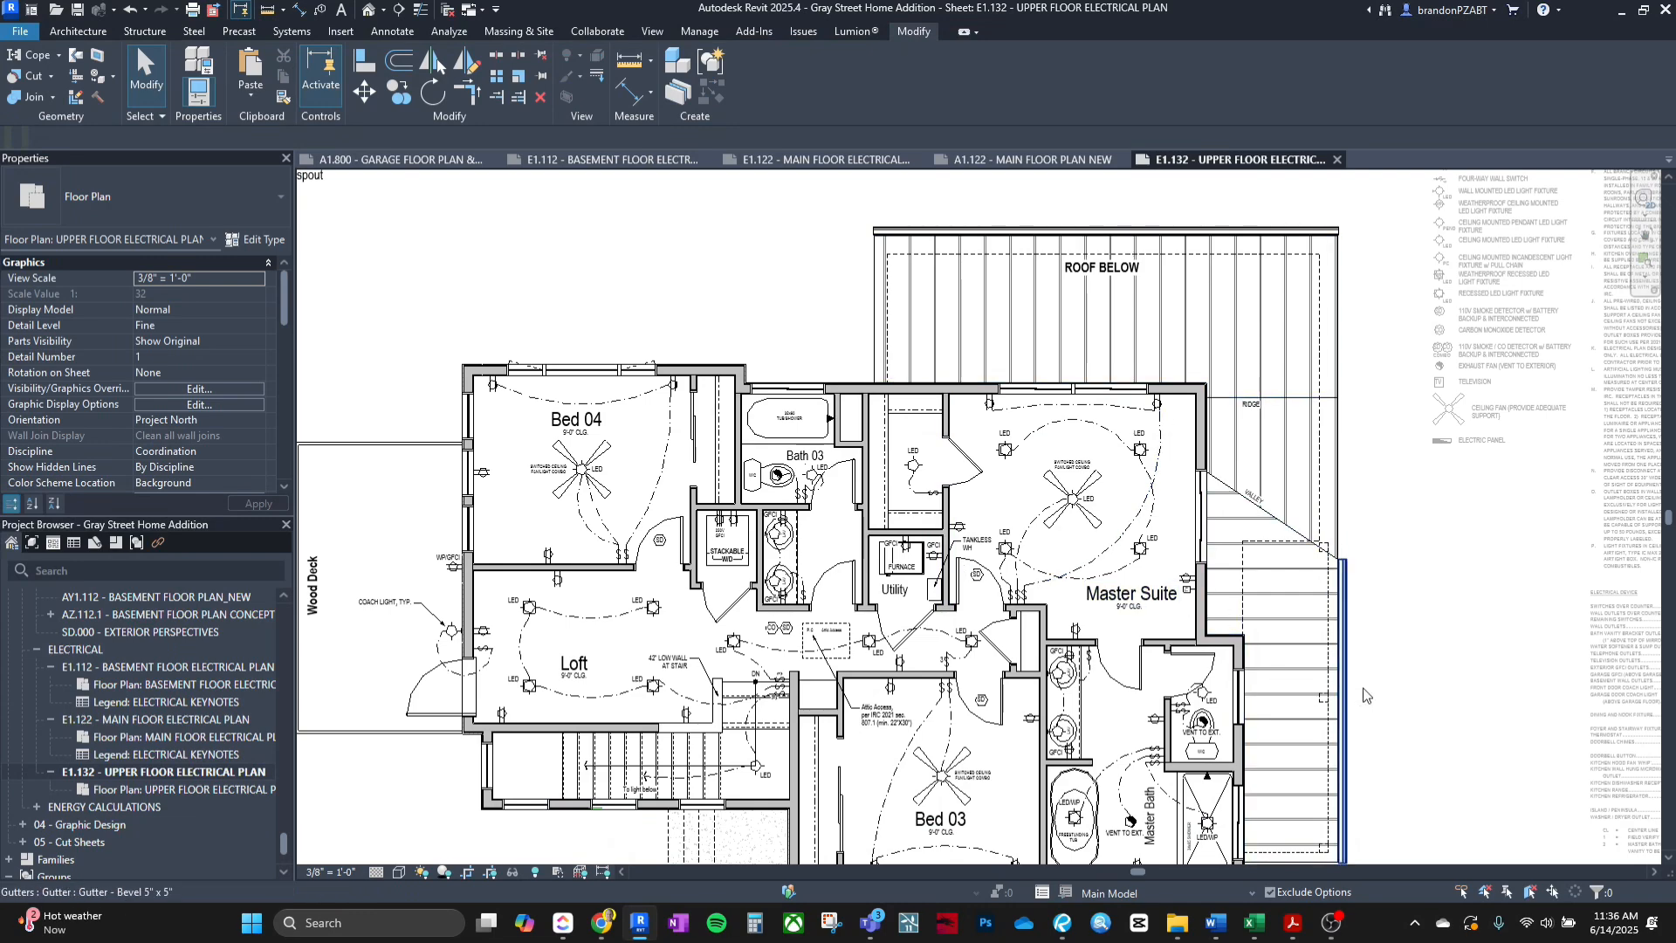
{"action": "middle_click_drag", "start_coordinate": [1381, 696], "coordinate": [1333, 512]}
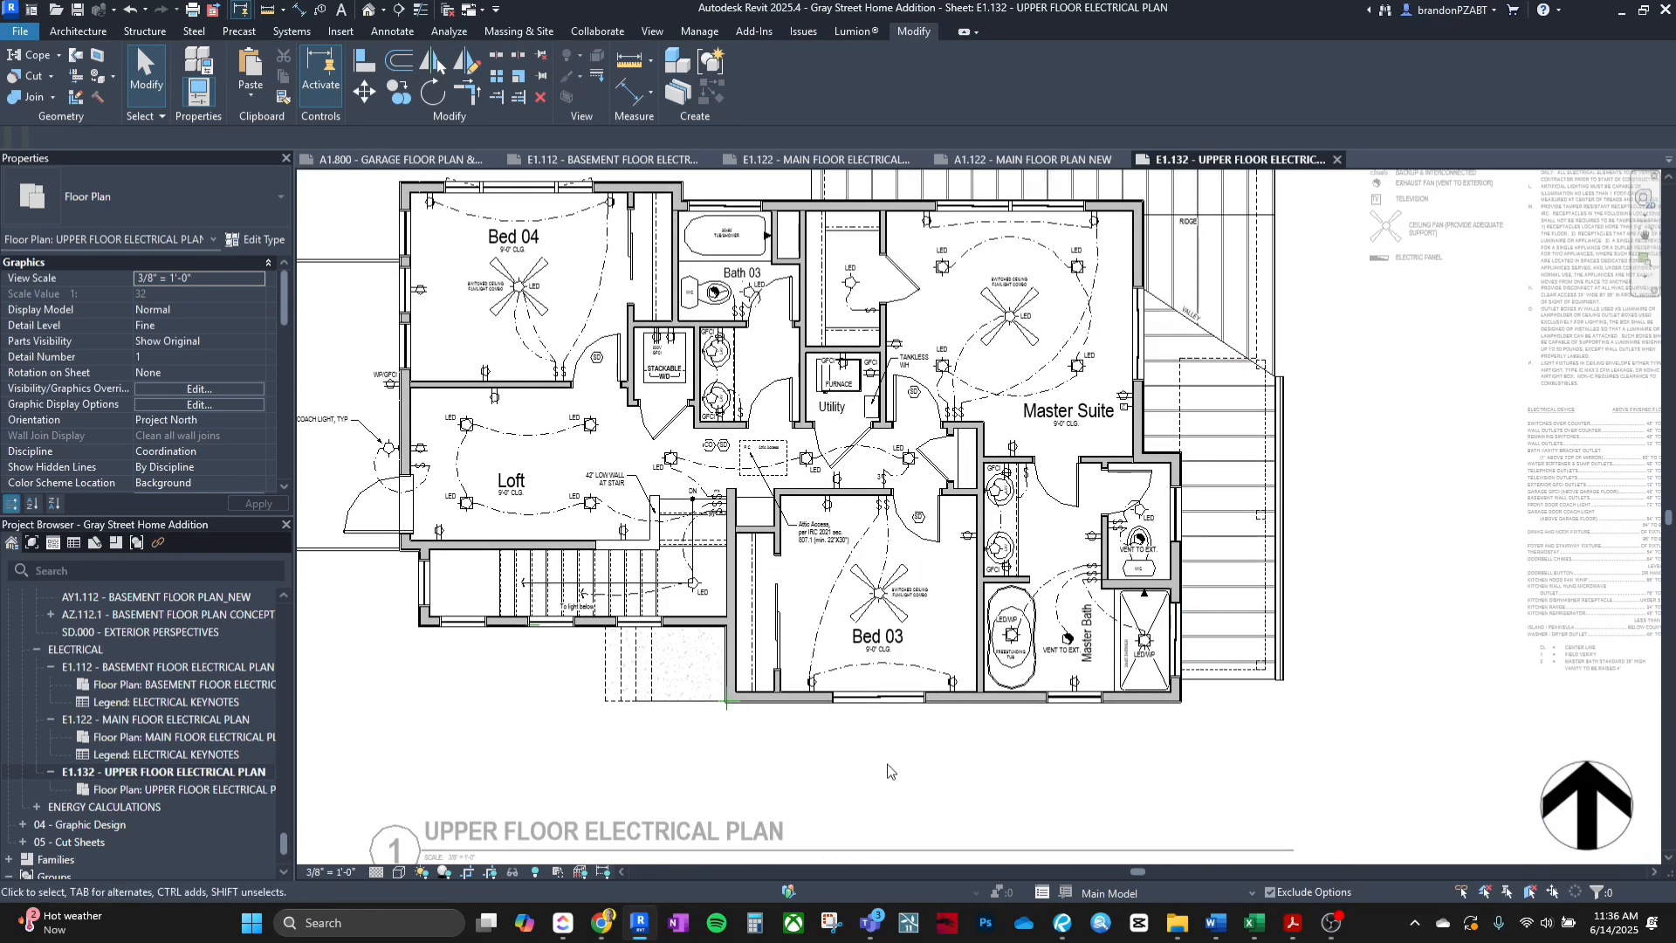
Switch to the Bluebeam Revu PDF and review the bedrooms, loft, baths and master suite on upper floor electrical sheet E1.132.
{"action": "left_click", "coordinate": [640, 923]}
{"action": "scroll", "coordinate": [885, 464], "scroll_direction": "down", "scroll_amount": 2}
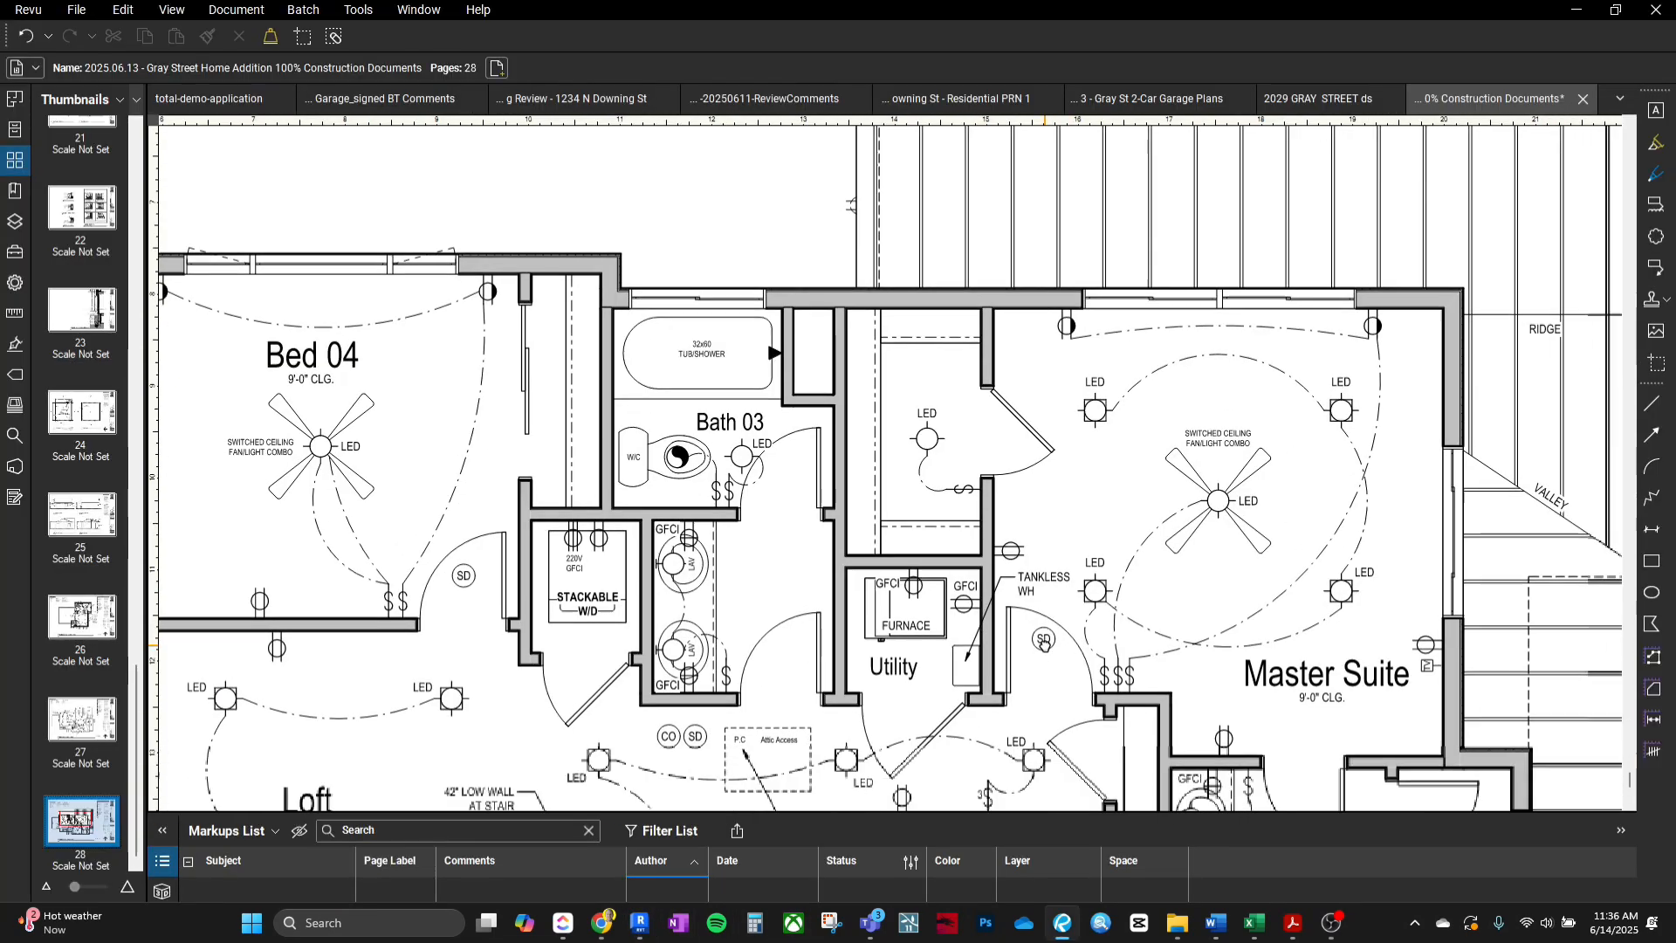
{"action": "scroll", "coordinate": [885, 464], "scroll_direction": "up", "scroll_amount": 2}
{"action": "scroll", "coordinate": [1017, 592], "scroll_direction": "down", "scroll_amount": 3}
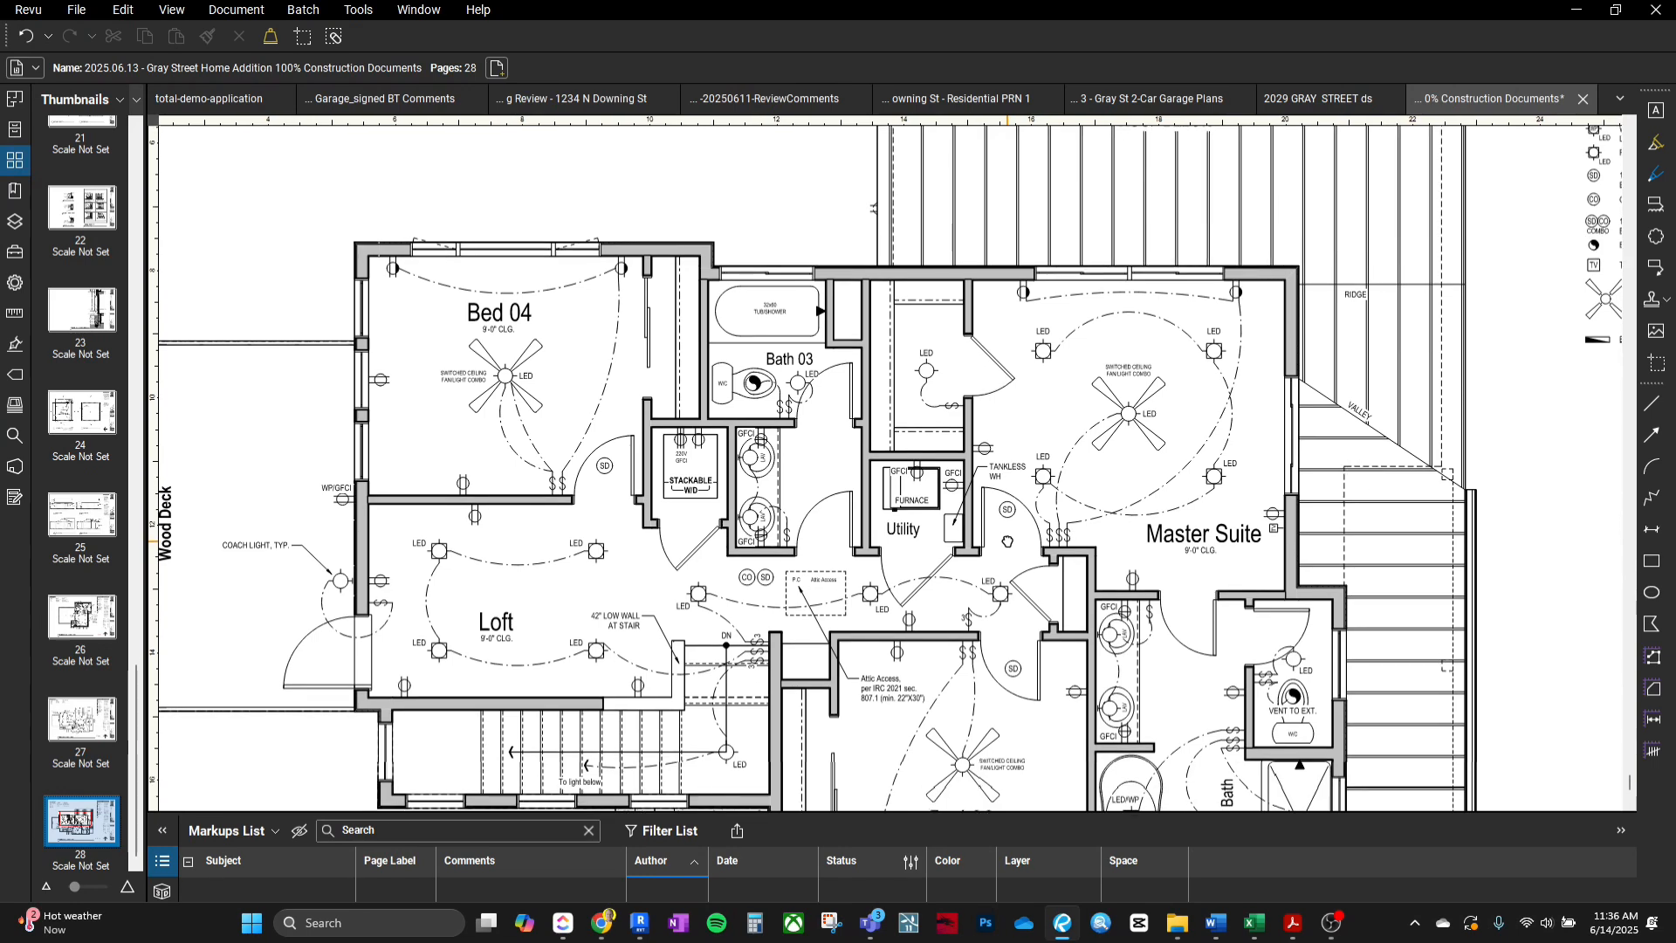
{"action": "scroll", "coordinate": [1023, 611], "scroll_direction": "down", "scroll_amount": 2}
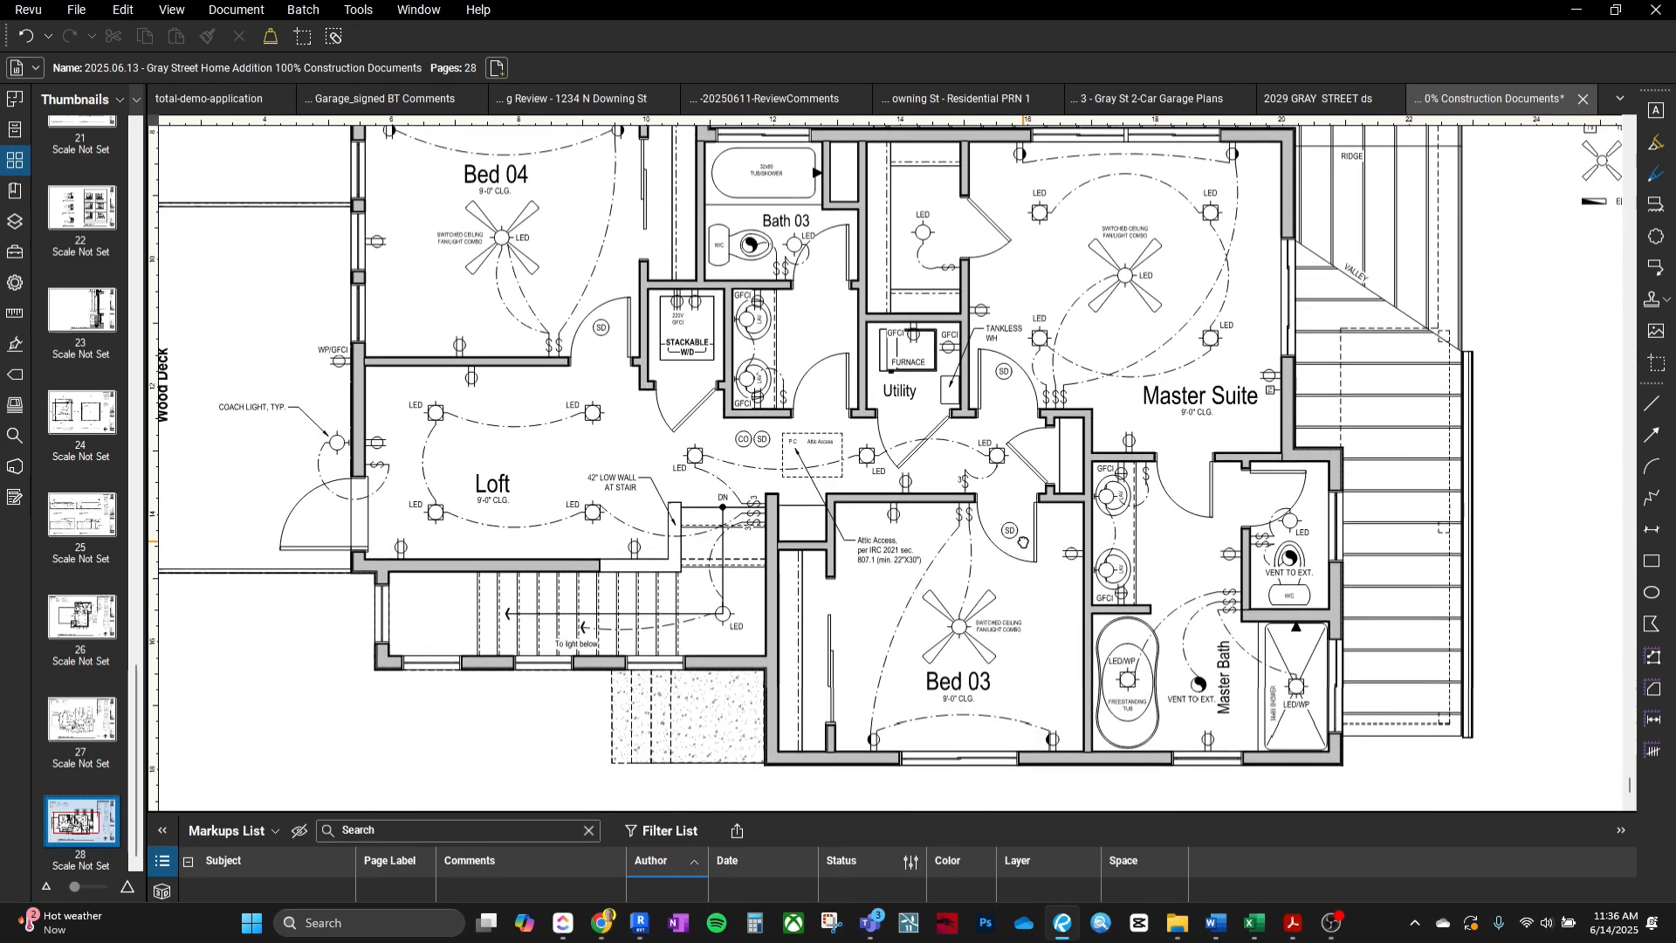
{"action": "scroll", "coordinate": [1023, 519], "scroll_direction": "down", "scroll_amount": 3}
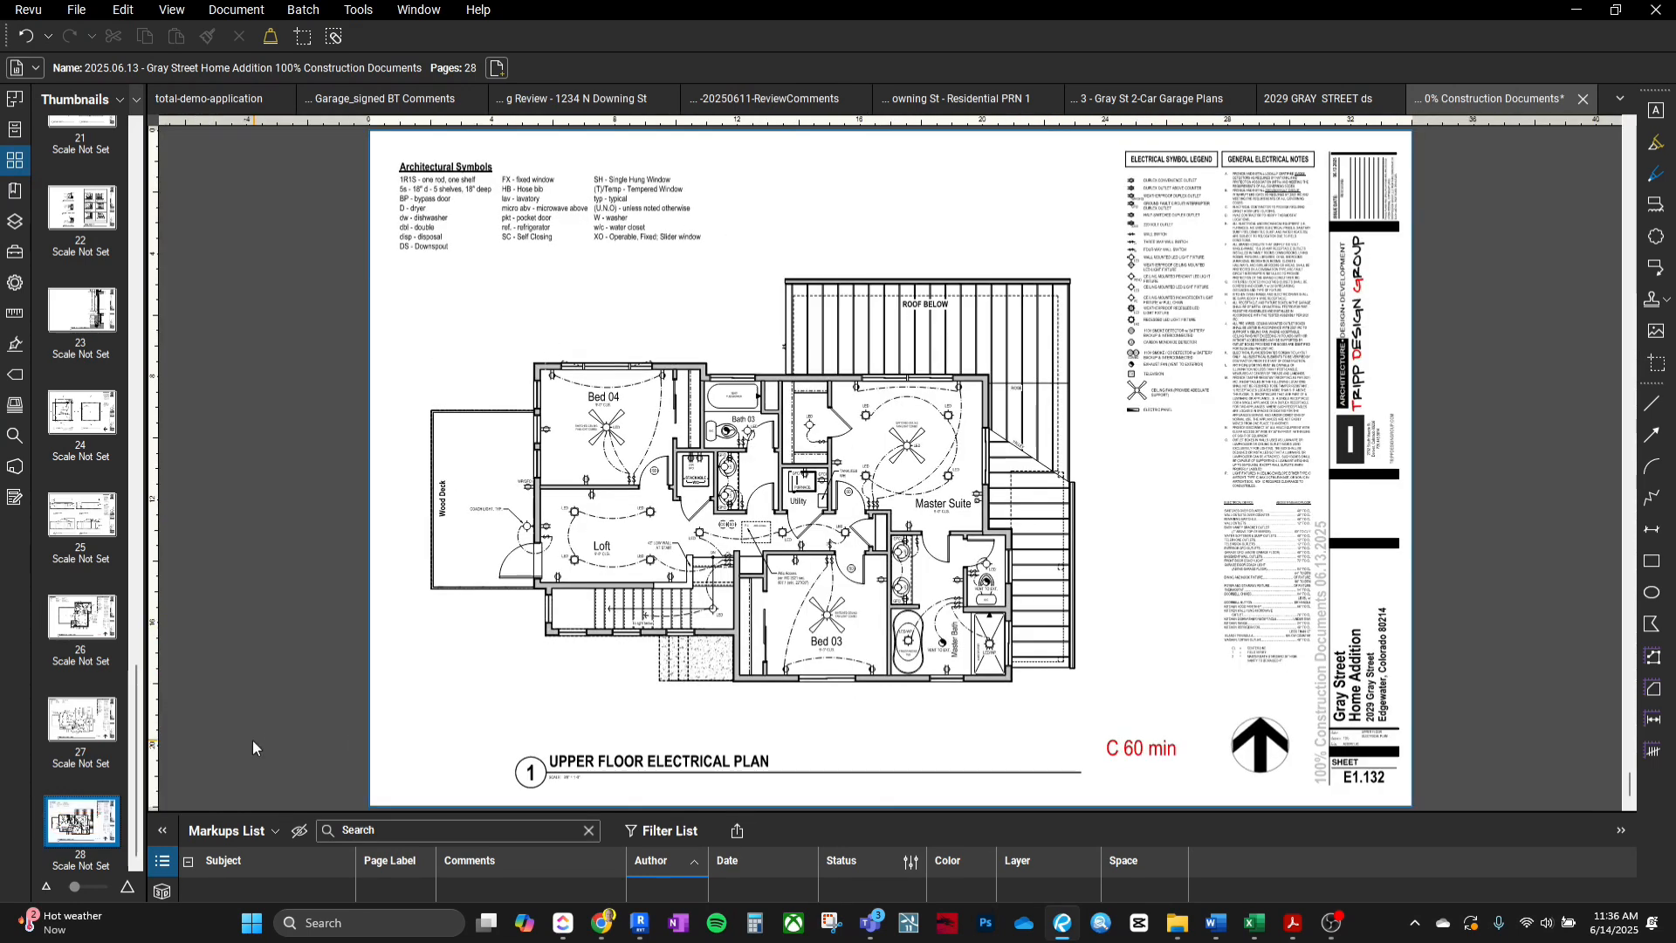
Page back through the PDF from E1.132 to the building sections on A1.400, and close the construction documents PDF.
{"action": "left_click", "coordinate": [103, 833]}
{"action": "key", "text": "Up"}
{"action": "key", "text": "Up"}
{"action": "key", "text": "Up"}
{"action": "key", "text": "Up"}
{"action": "key", "text": "Up"}
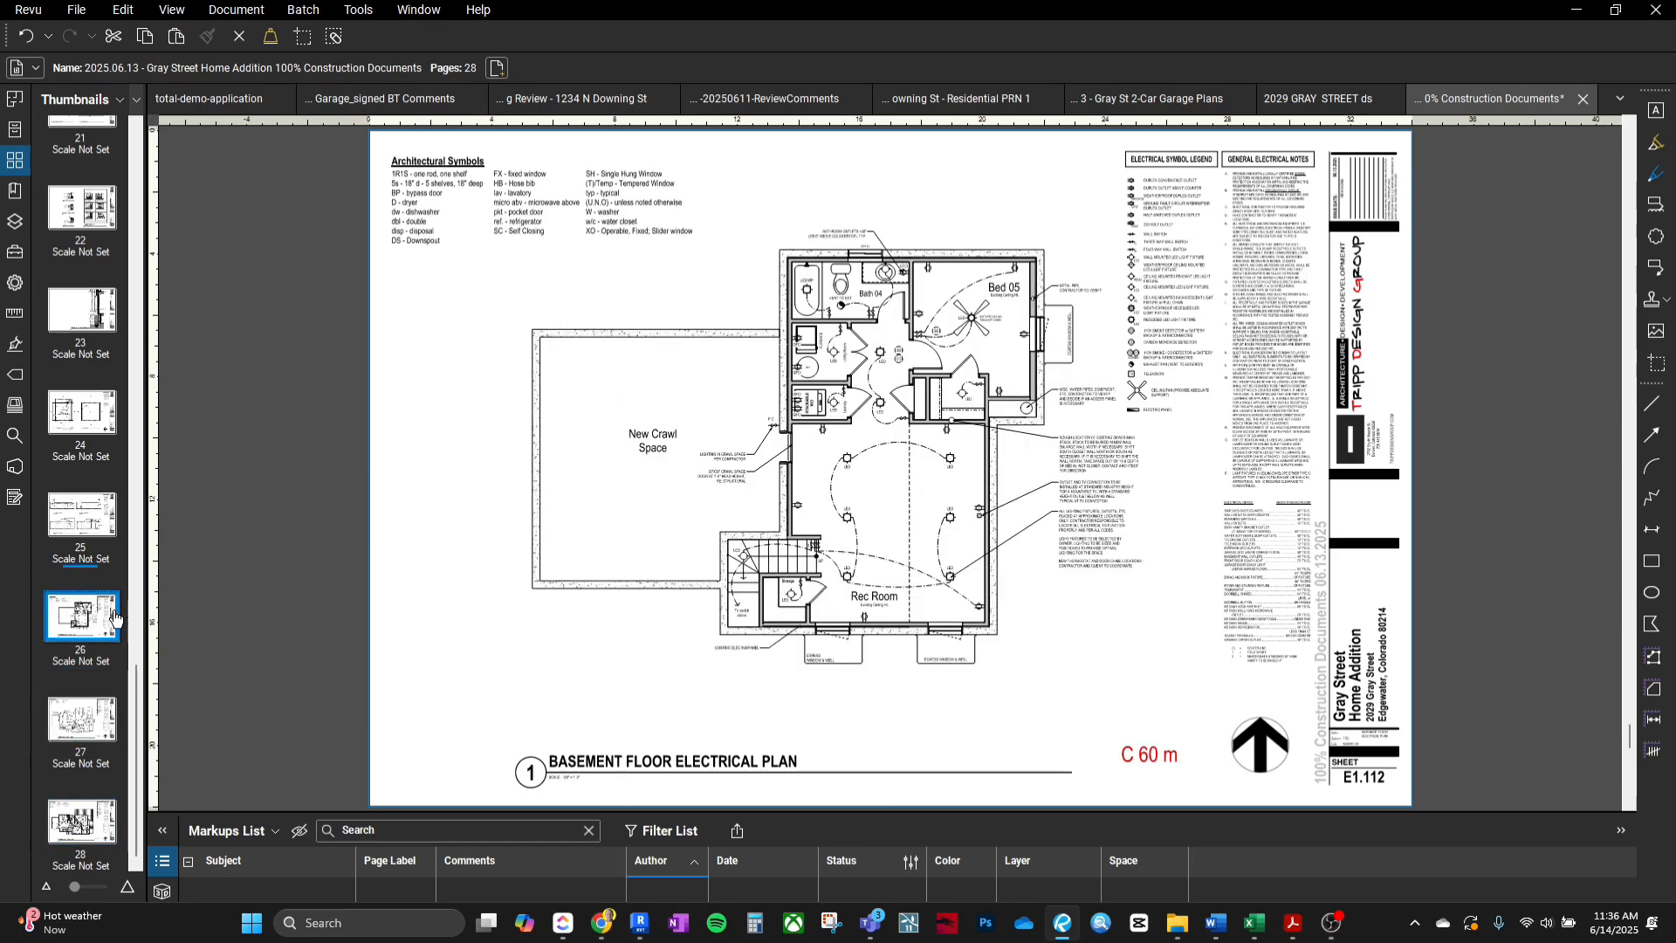
{"action": "key", "text": "Up"}
{"action": "key", "text": "Up"}
{"action": "key", "text": "Up"}
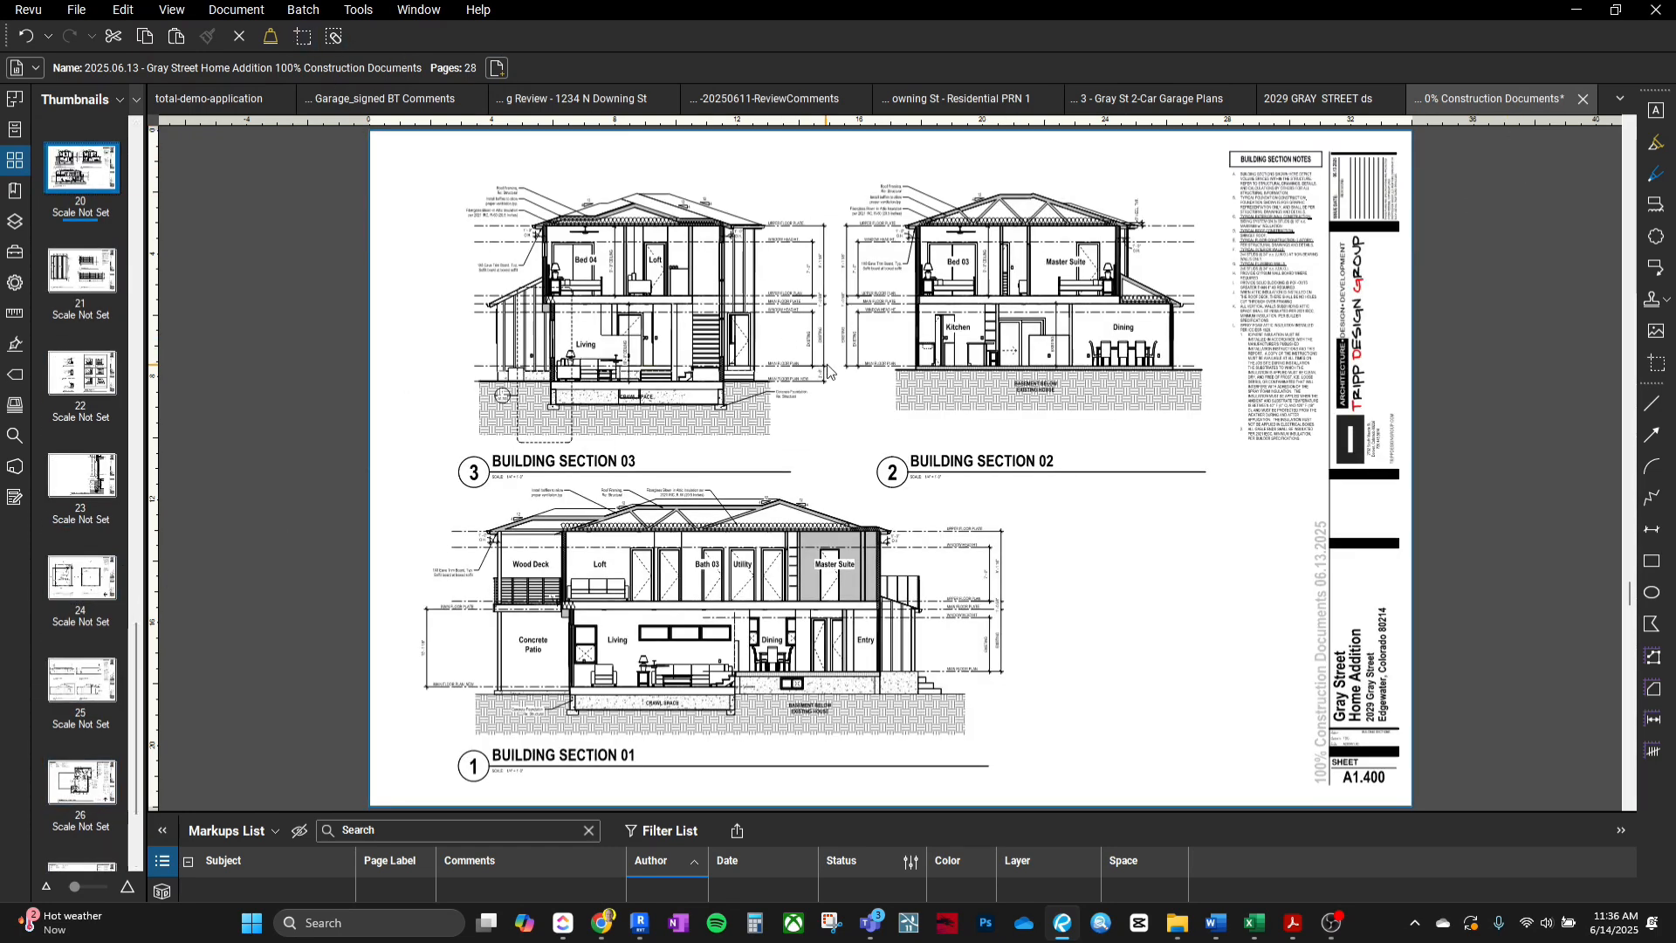
{"action": "left_click", "coordinate": [1583, 99]}
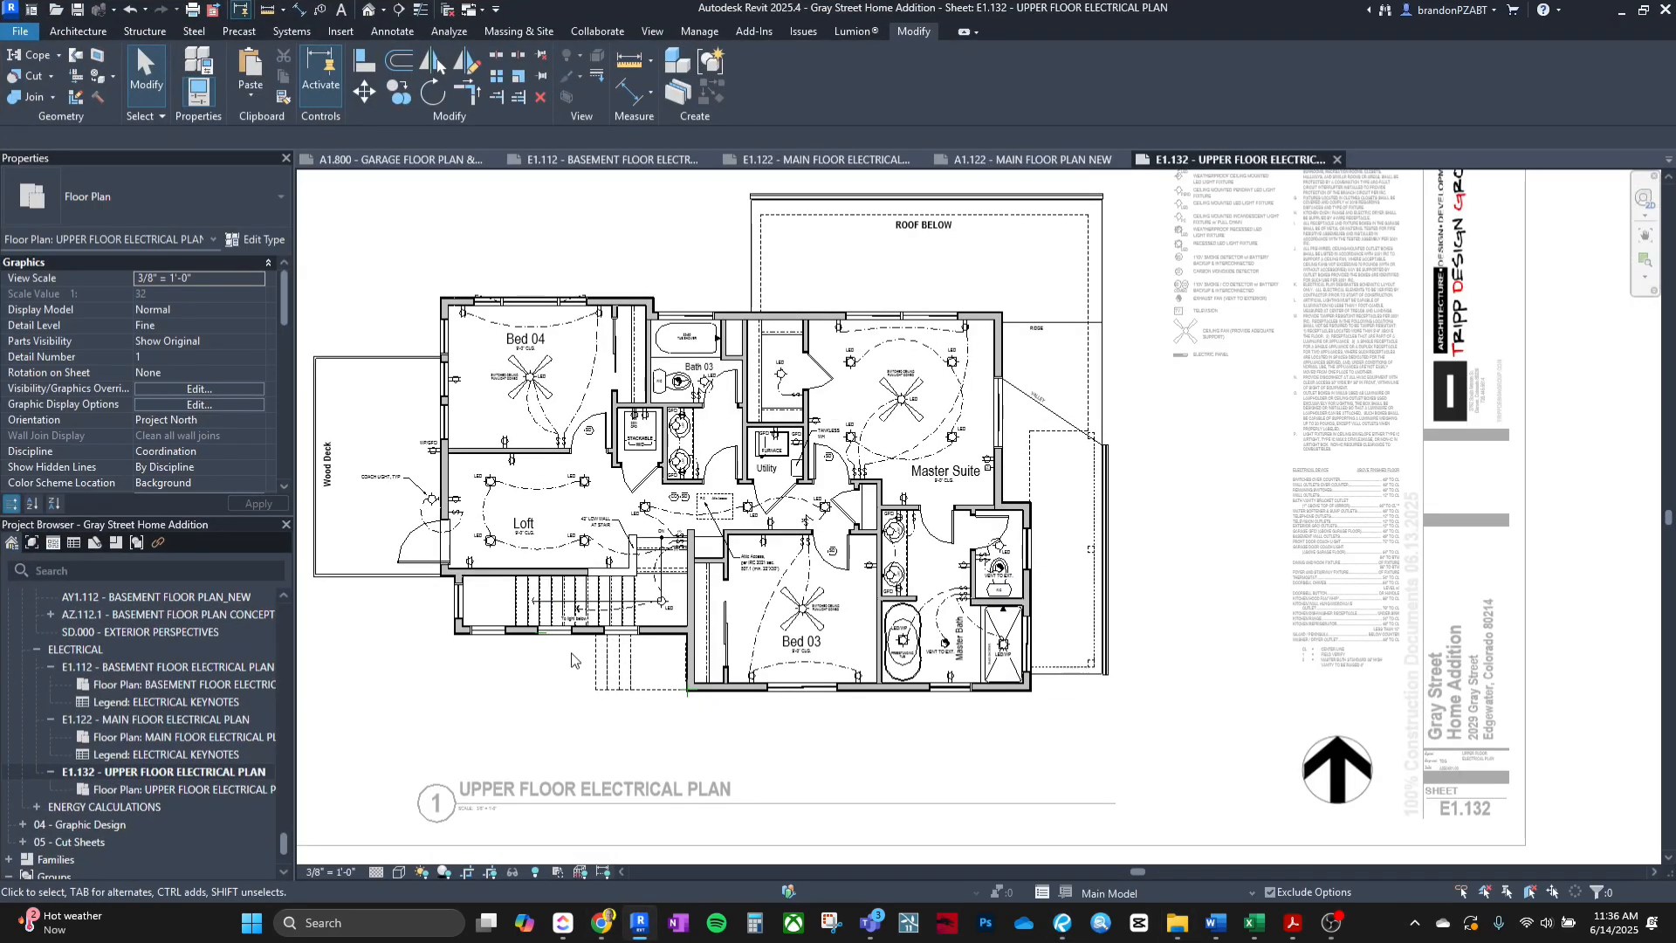
In Revit, deactivate the upper floor electrical plan view on sheet E1.132 and save the project.
{"action": "key", "text": "z"}
{"action": "key", "text": "f"}
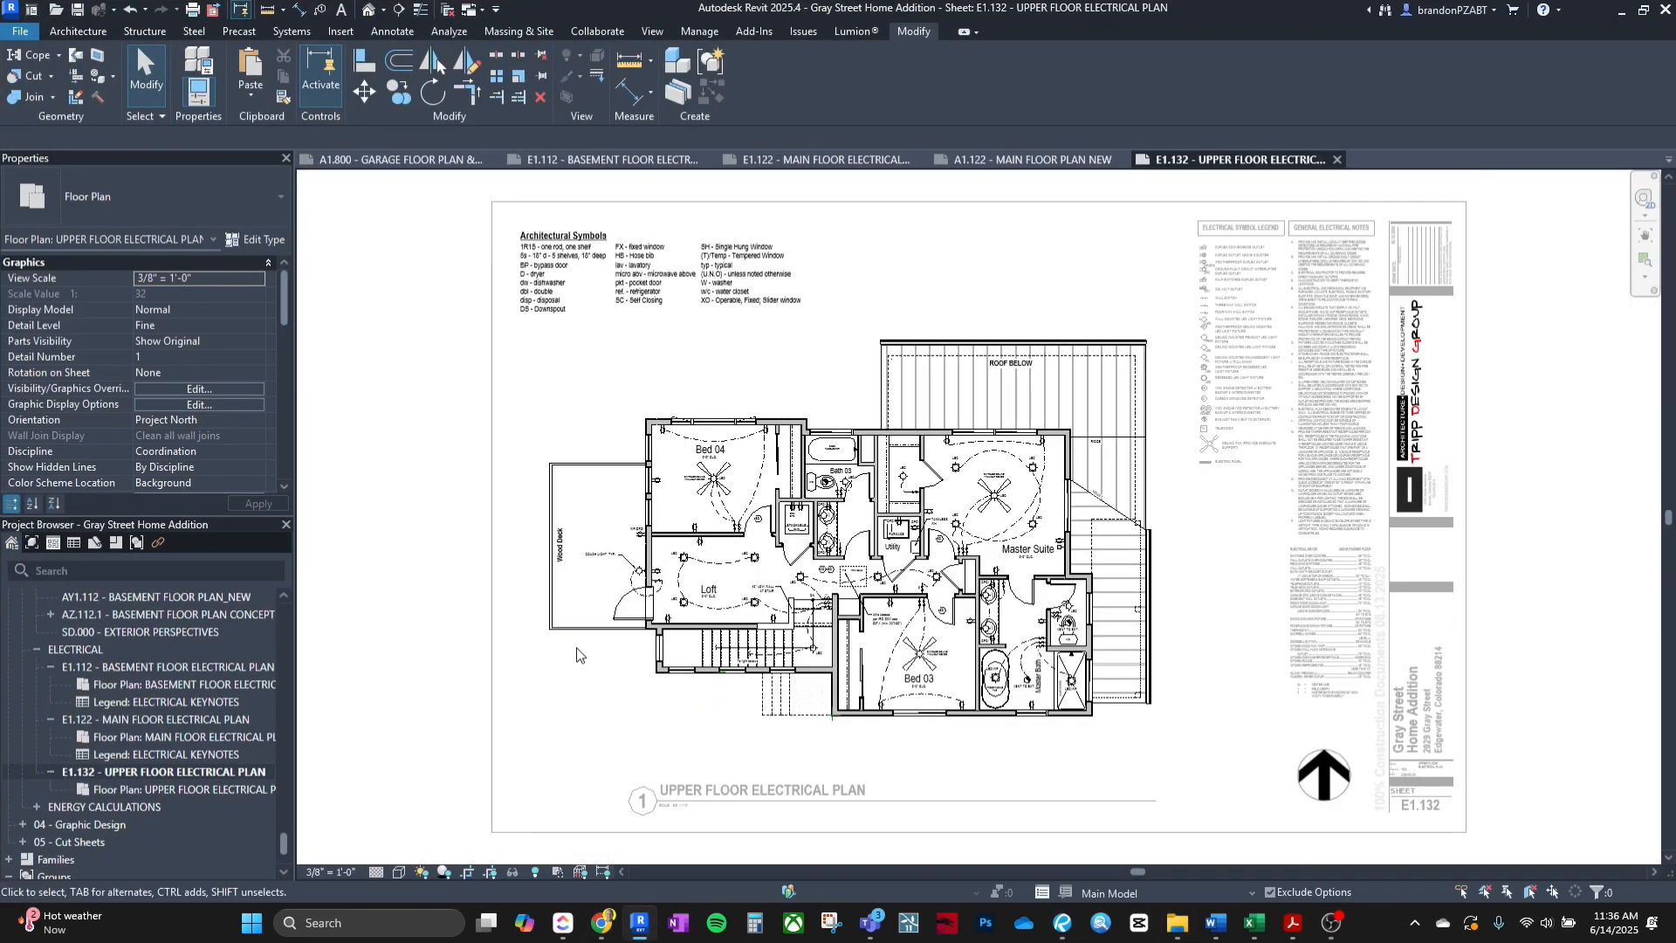
{"action": "double_click", "coordinate": [1508, 460]}
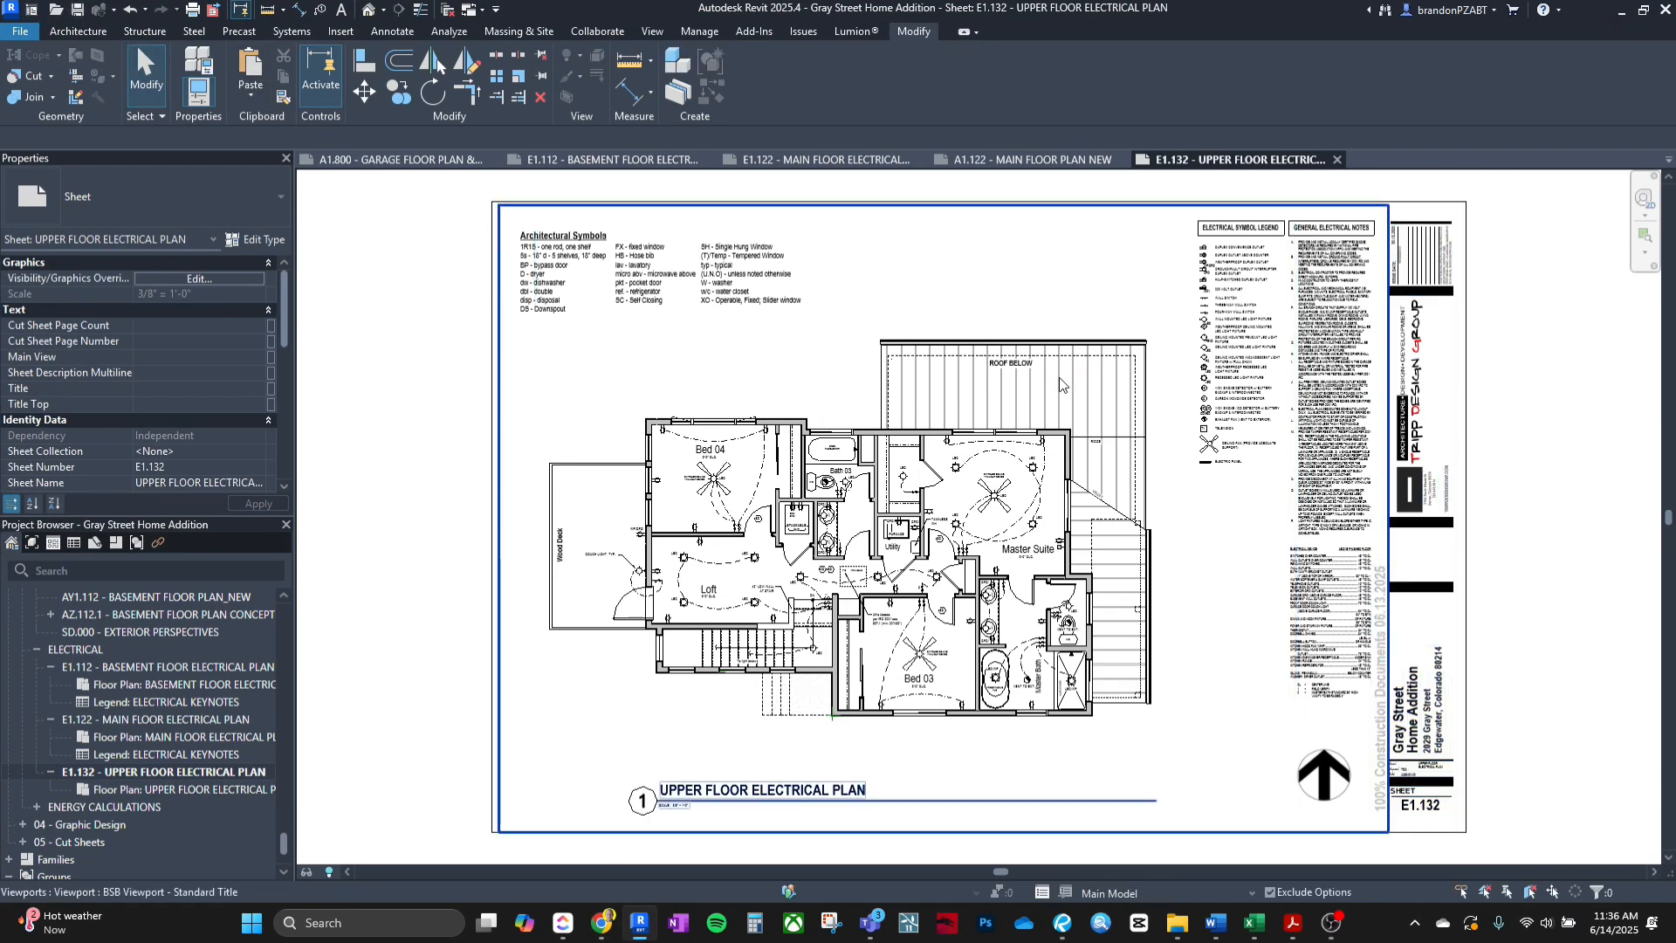
{"action": "left_click", "coordinate": [79, 12]}
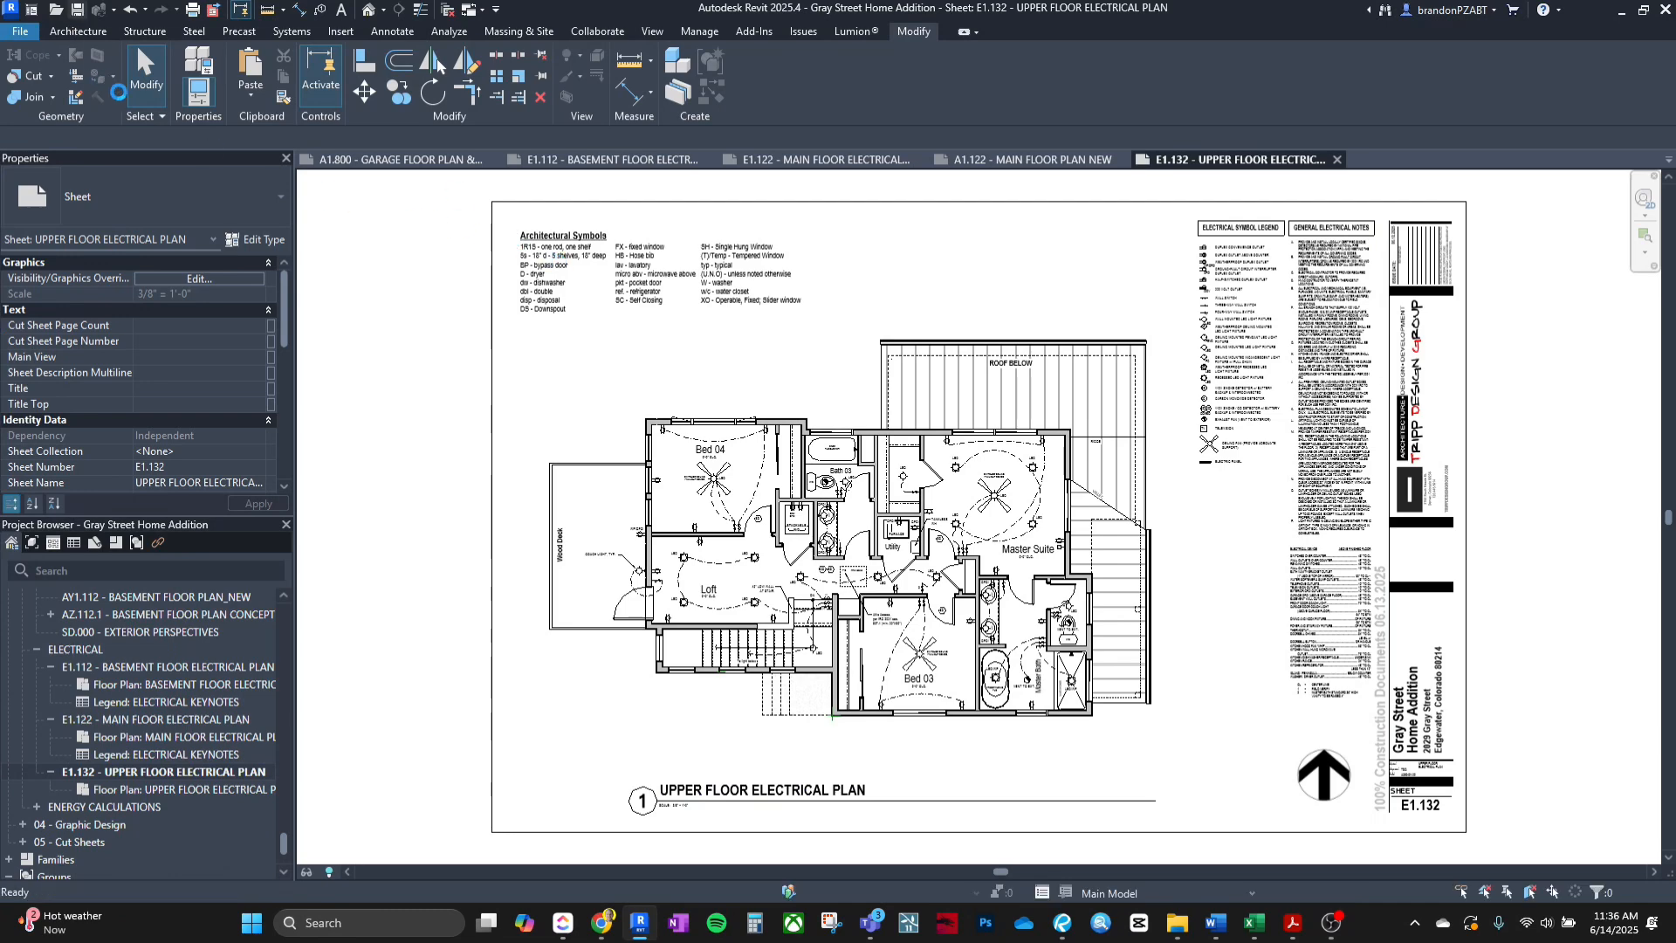
Try to print the CONSTRUCTION DOCUMENTS sheet set to a single combined Adobe PDF, replacing the existing file.
{"action": "left_click", "coordinate": [190, 12]}
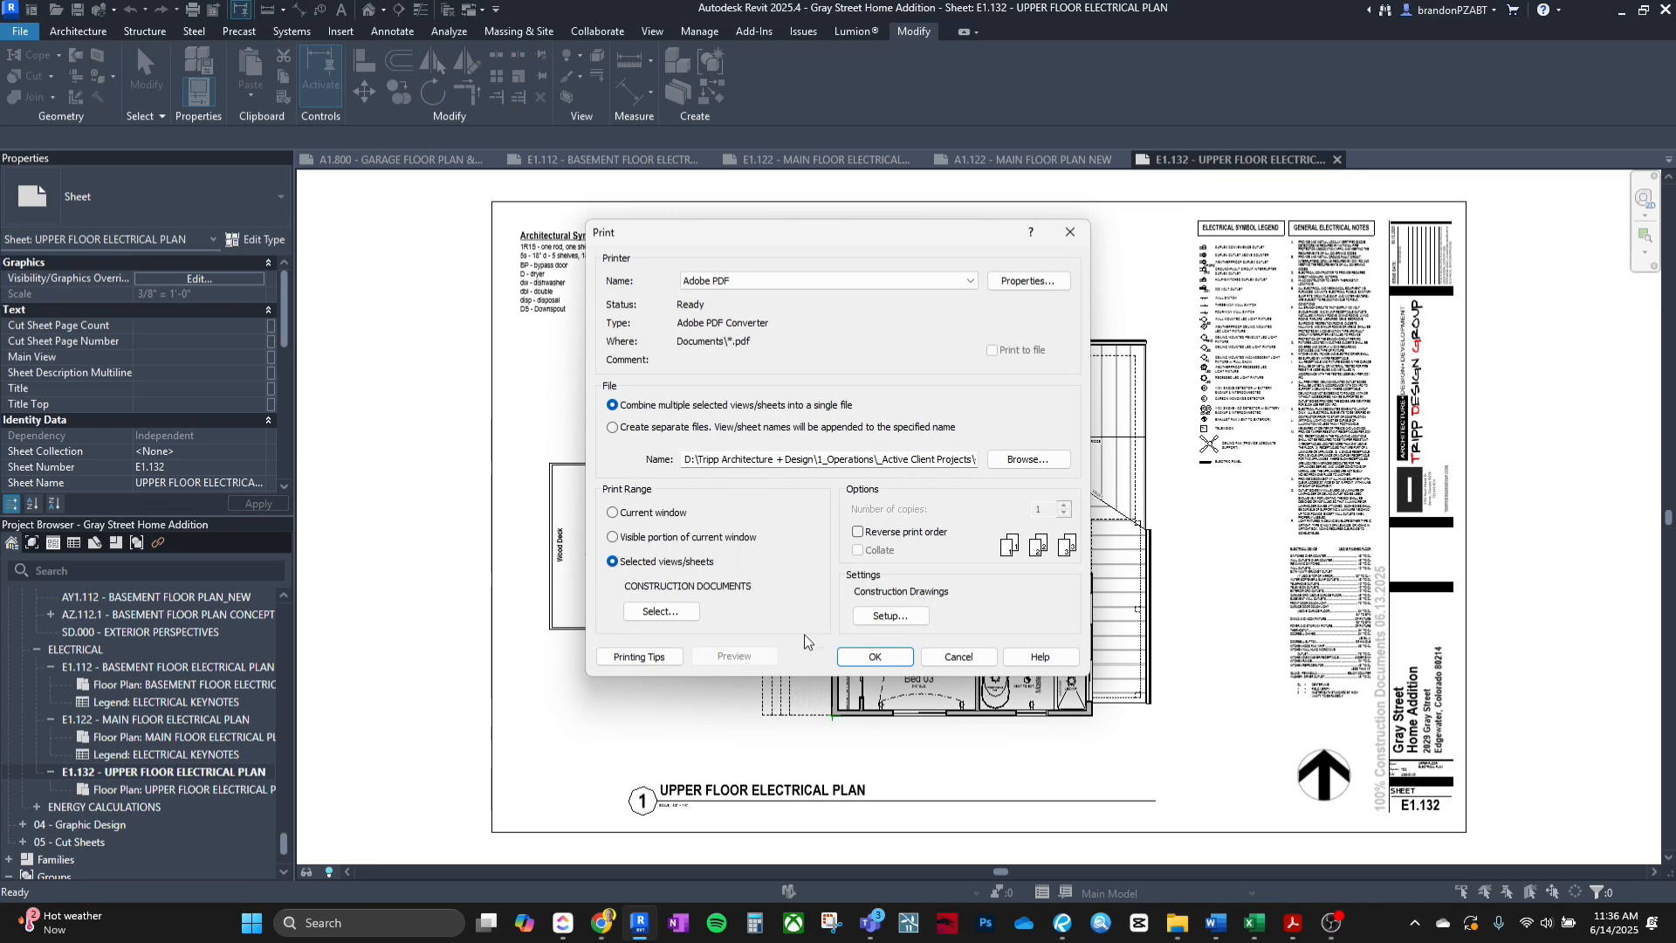
{"action": "left_click", "coordinate": [874, 657]}
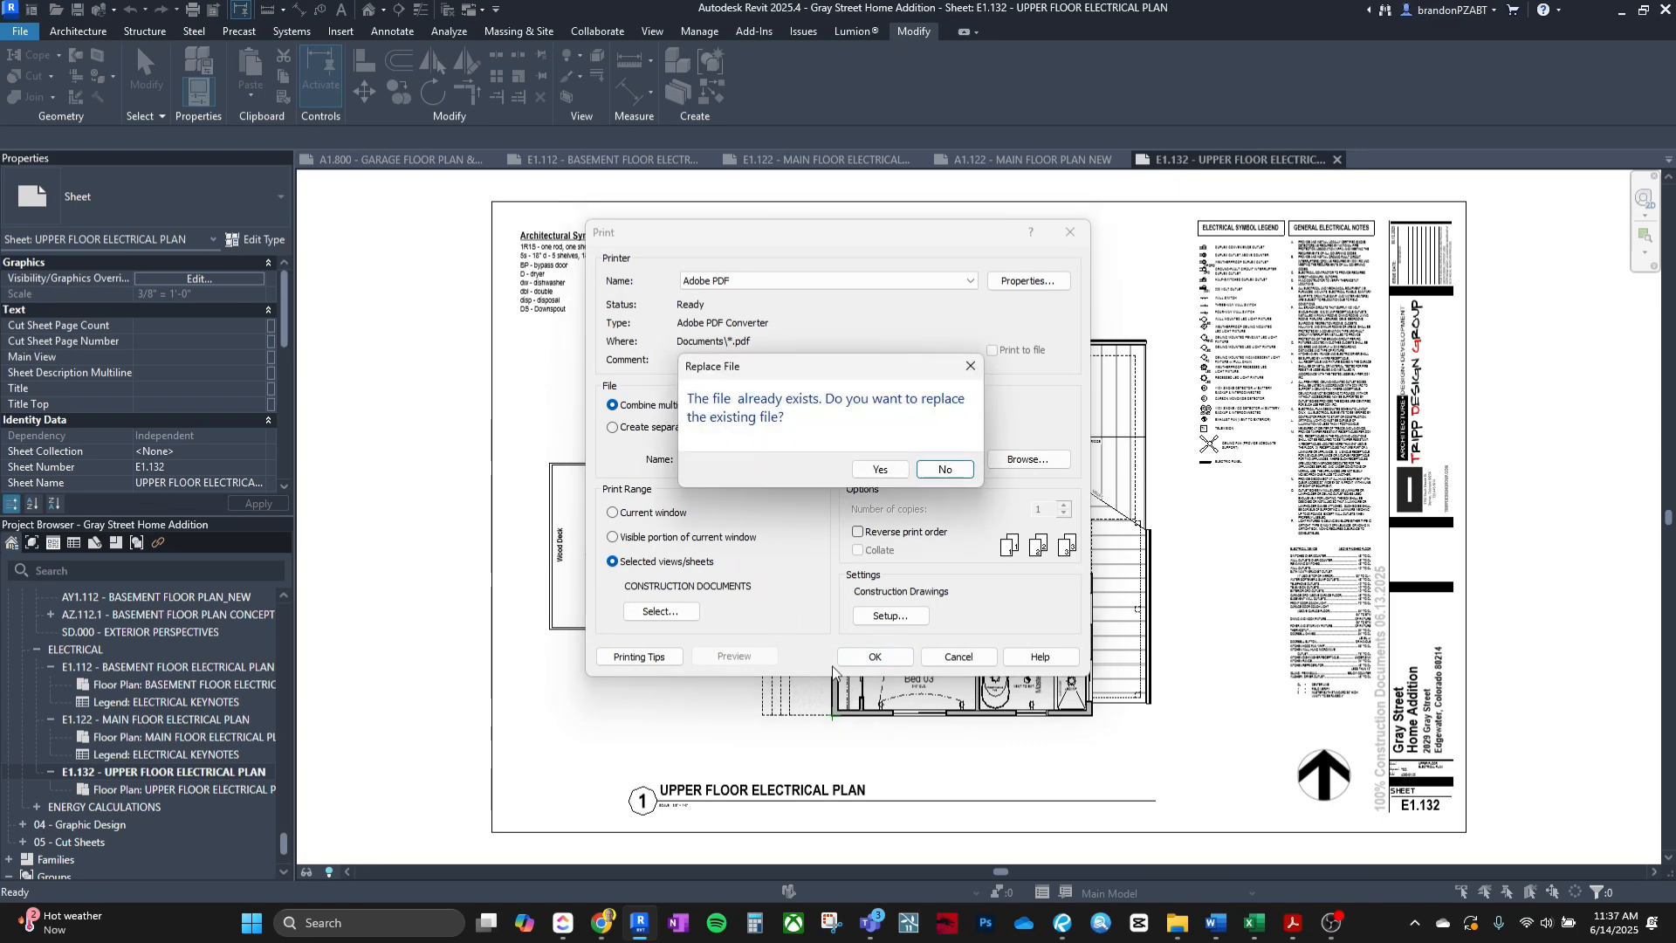
{"action": "left_click", "coordinate": [878, 470]}
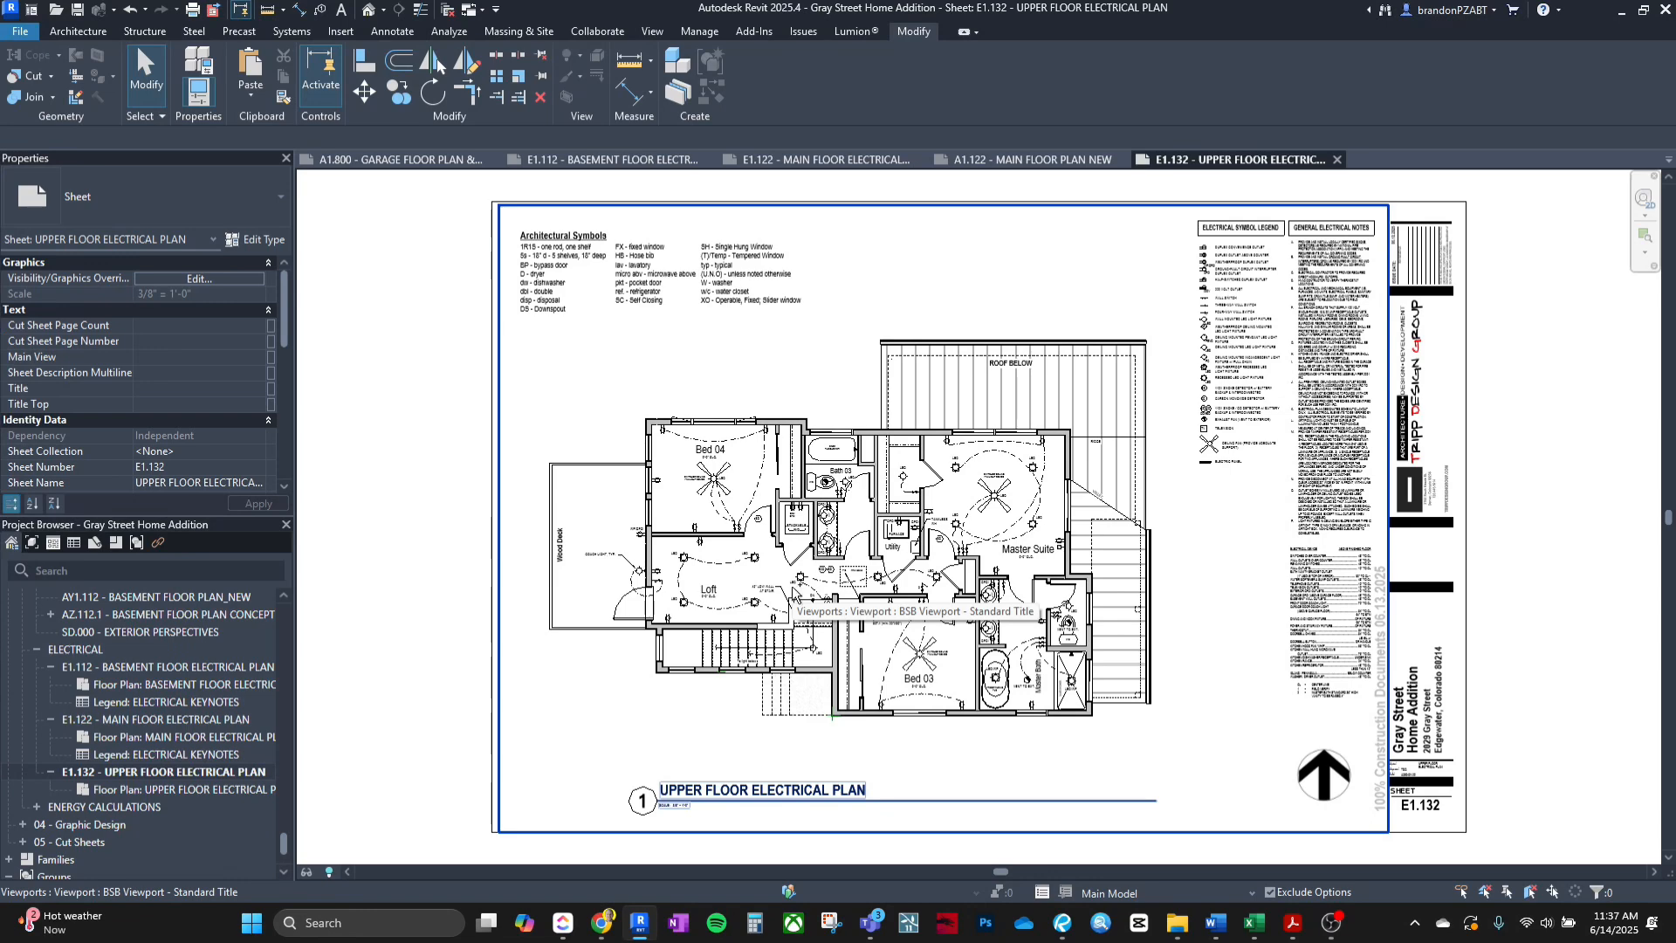
{"action": "double_click", "coordinate": [793, 593]}
{"action": "key", "text": "ctrl+p"}
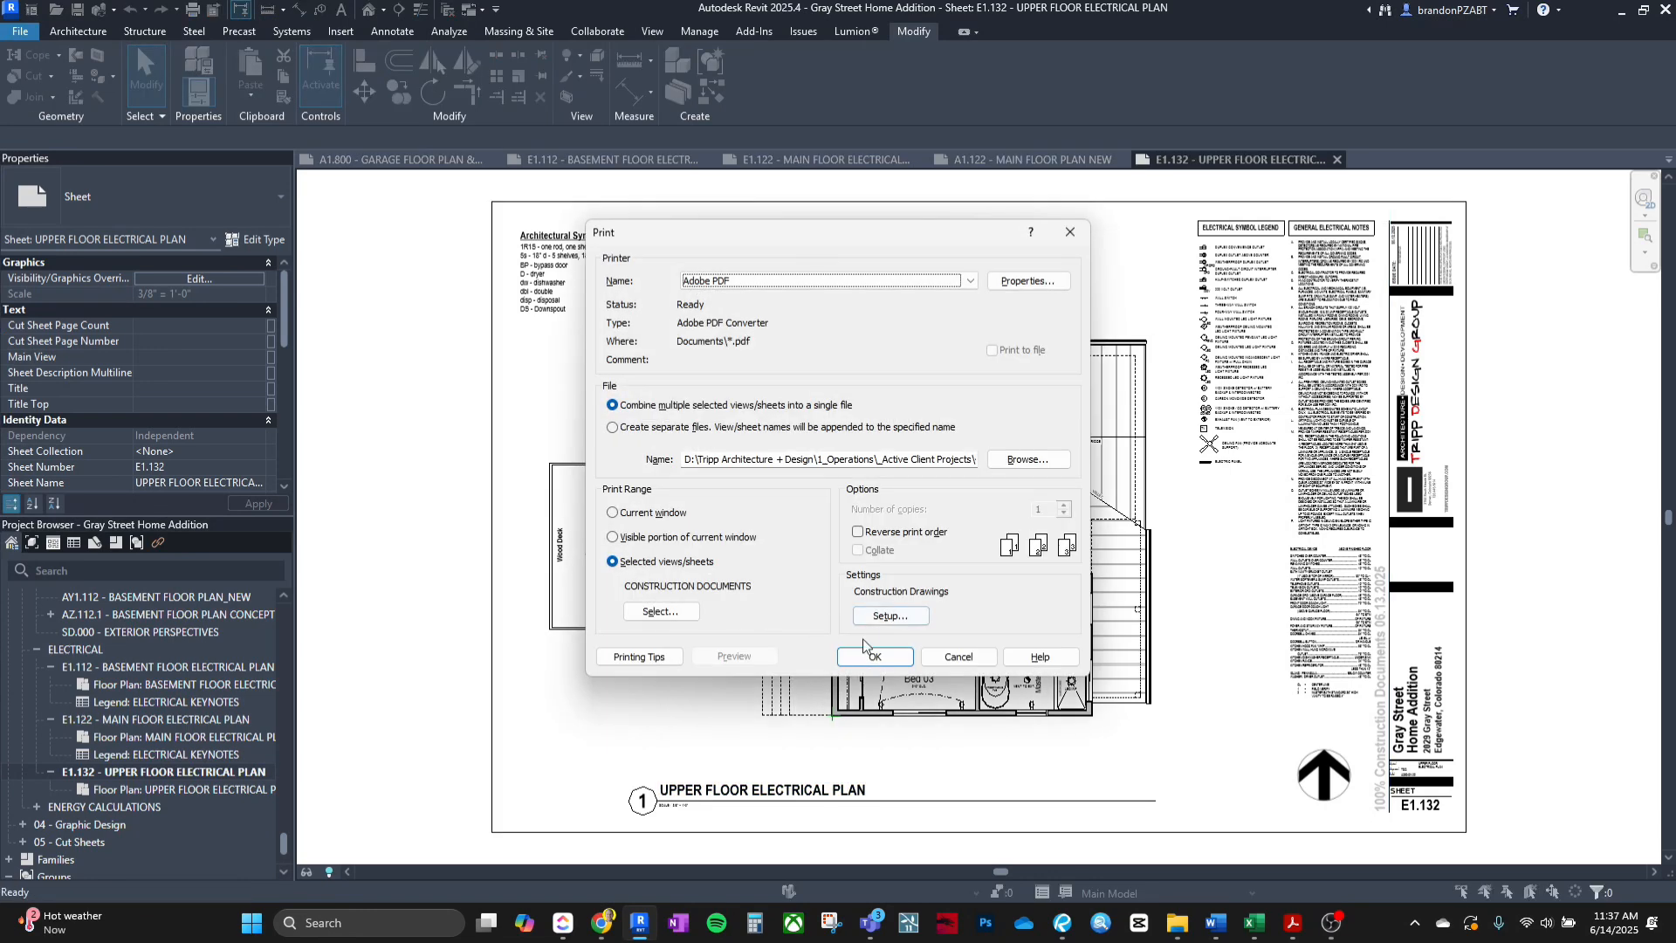
{"action": "left_click", "coordinate": [864, 655]}
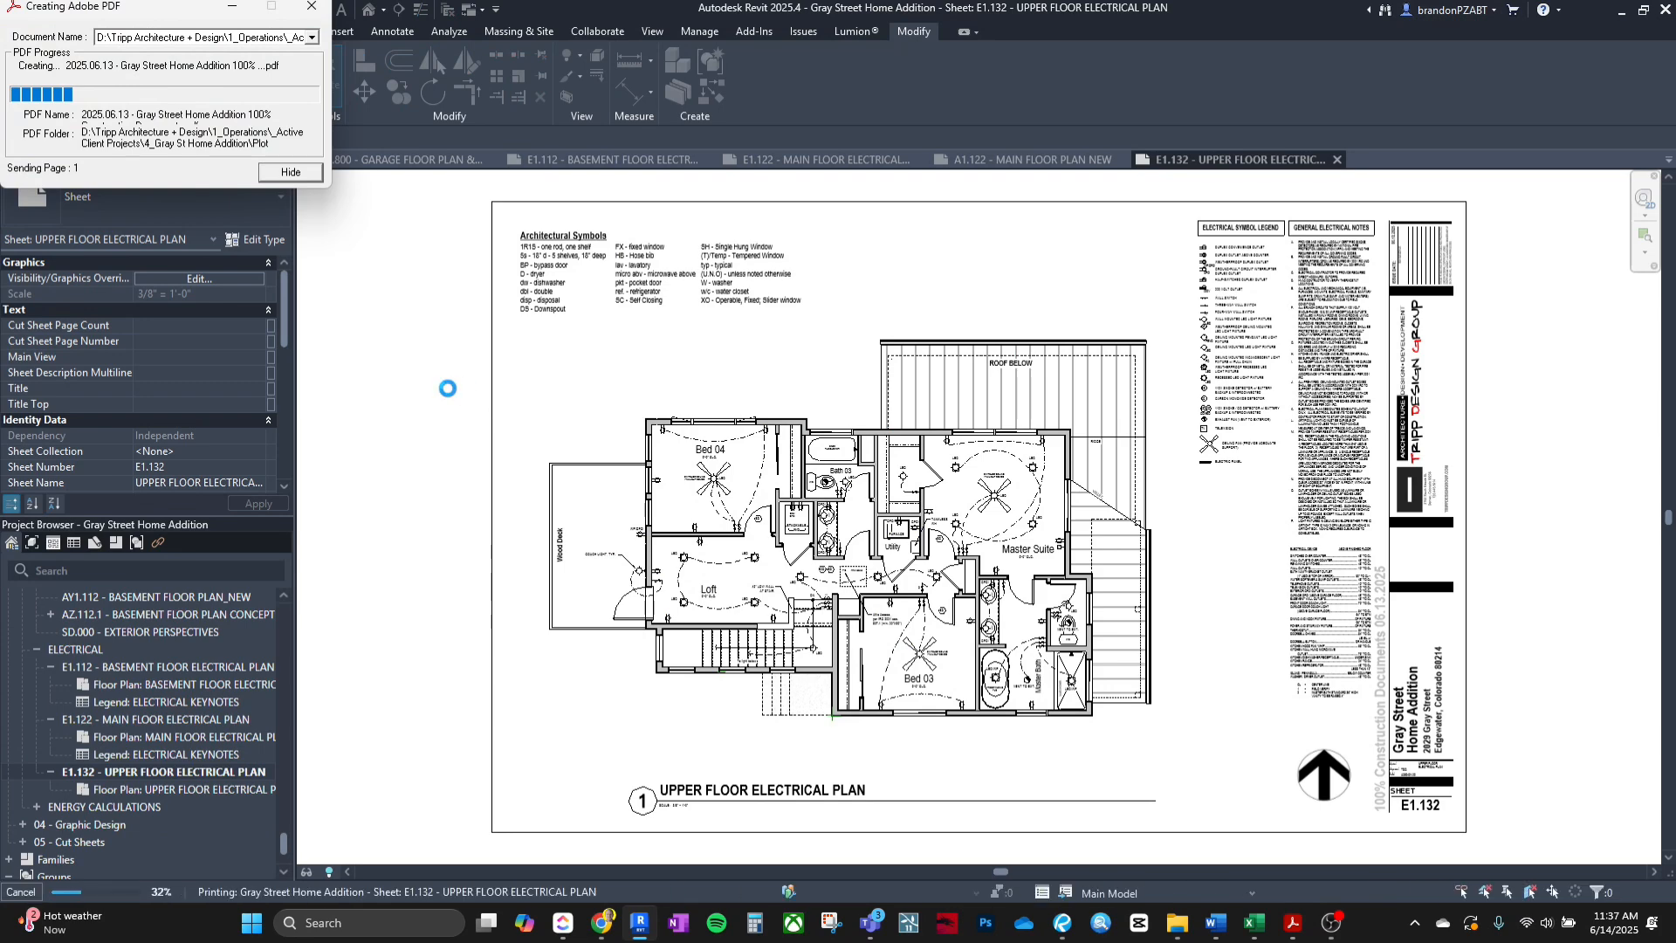
Look for the printed PDF in the project's Plot Files > Construction Documents folder in File Explorer, and return to Revit.
{"action": "left_click", "coordinate": [1176, 923]}
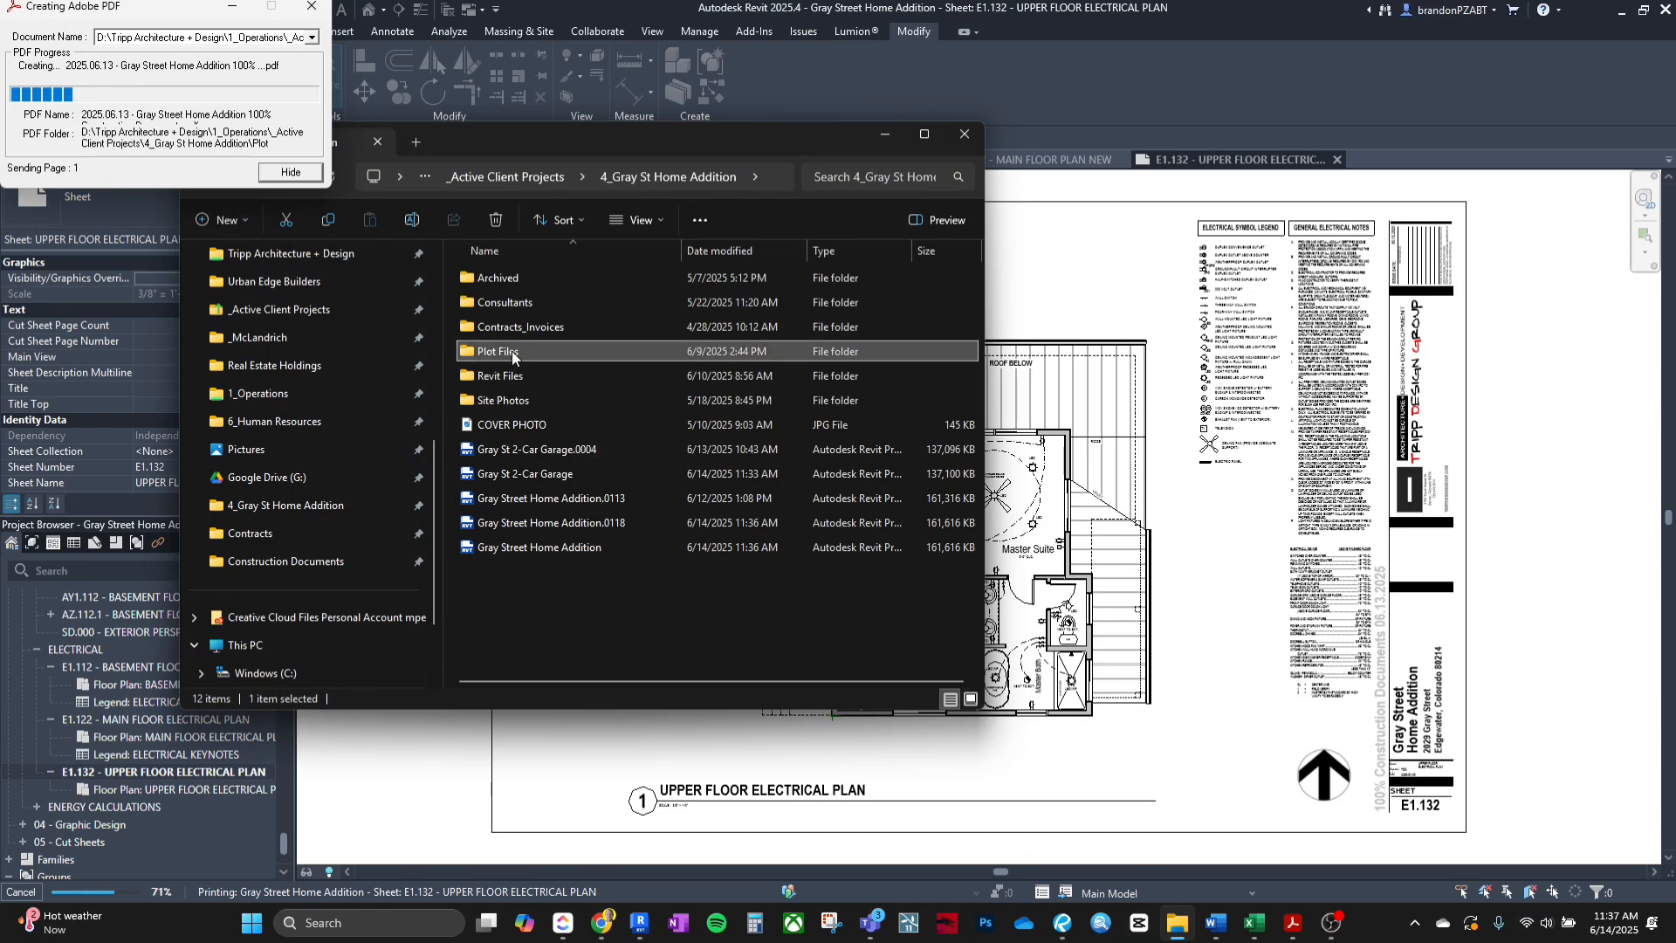
{"action": "double_click", "coordinate": [511, 351]}
{"action": "double_click", "coordinate": [514, 280]}
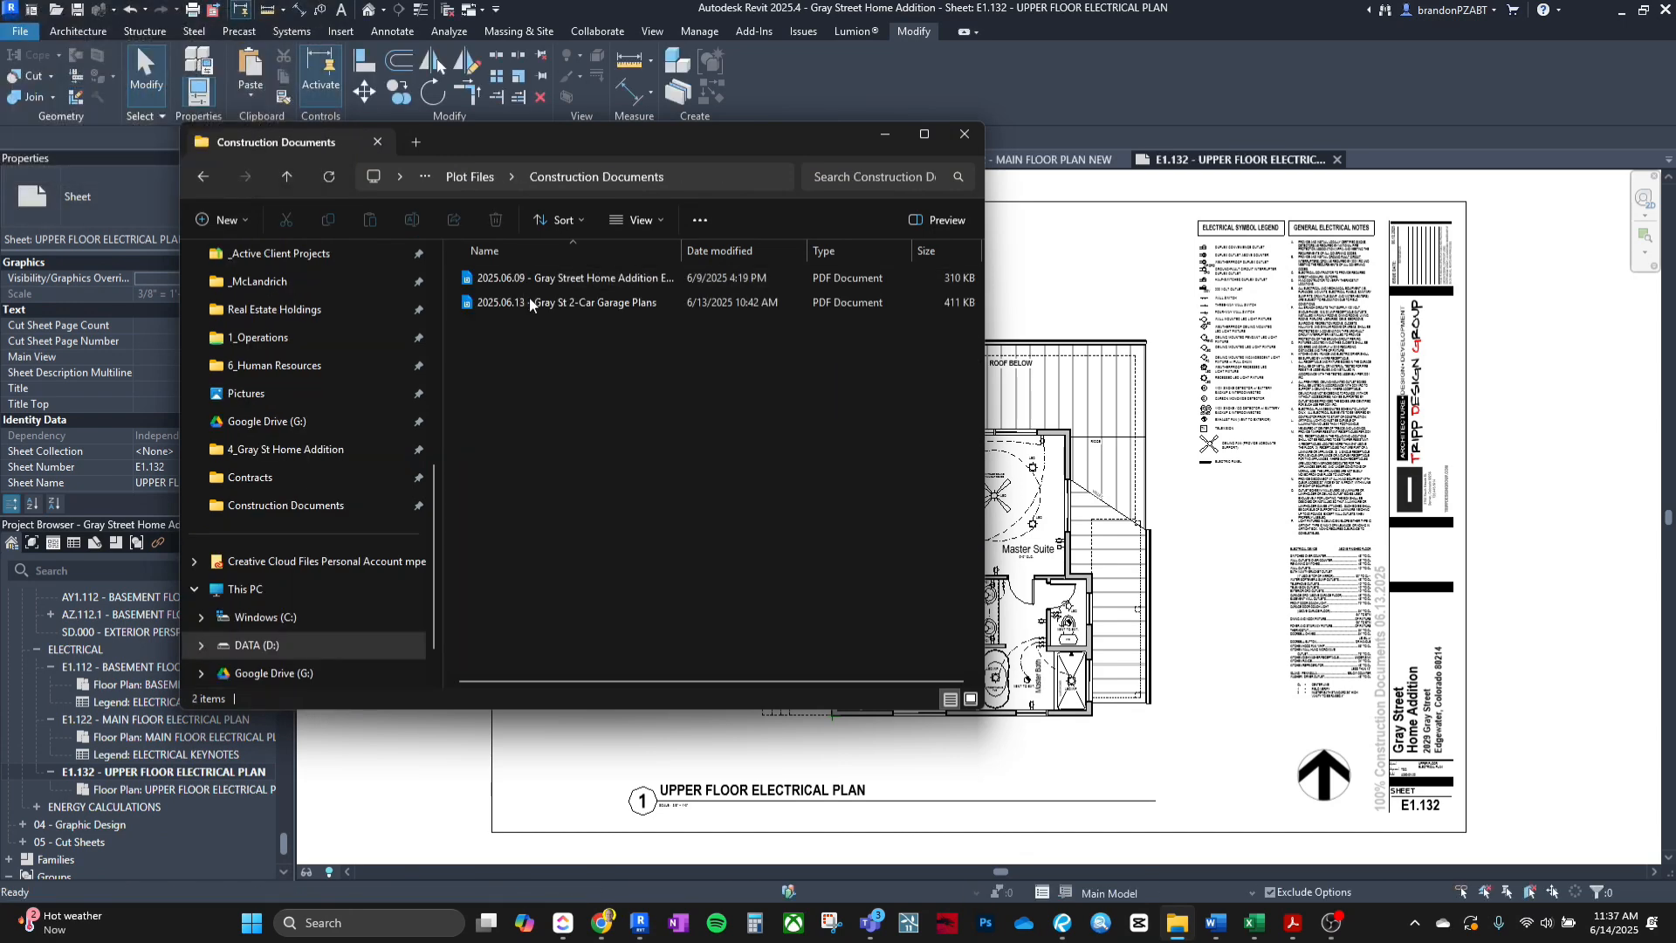
{"action": "left_click", "coordinate": [523, 813]}
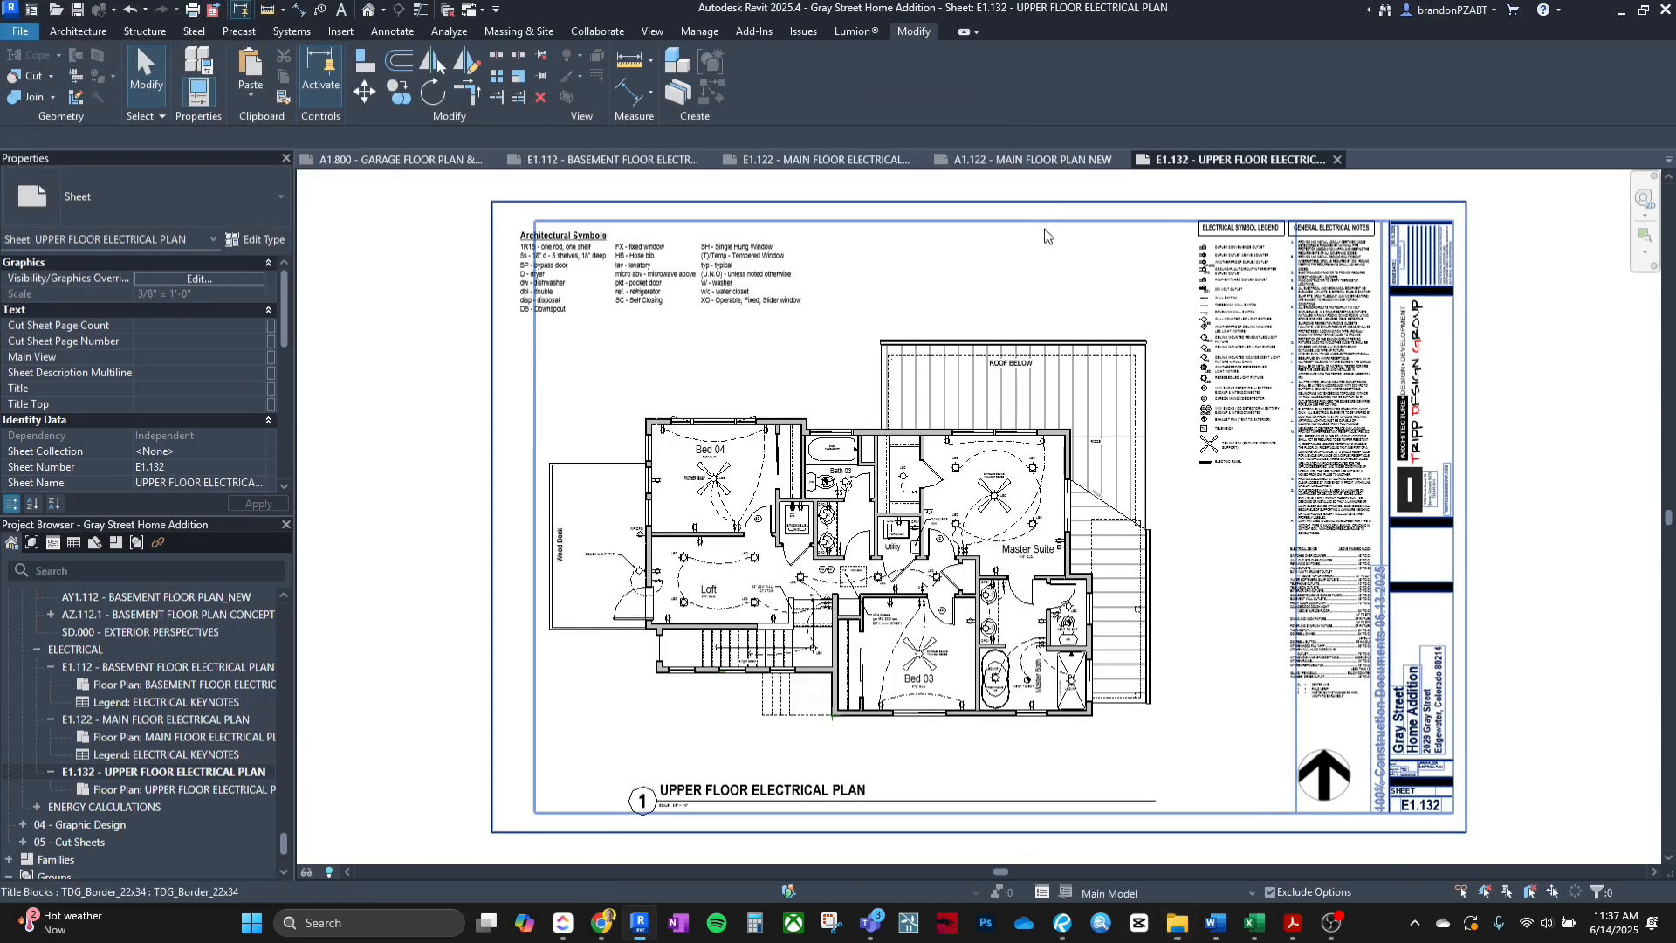
Reopen the print settings and browse for a different Adobe PDF output folder in the printer's properties.
{"action": "left_click", "coordinate": [193, 9]}
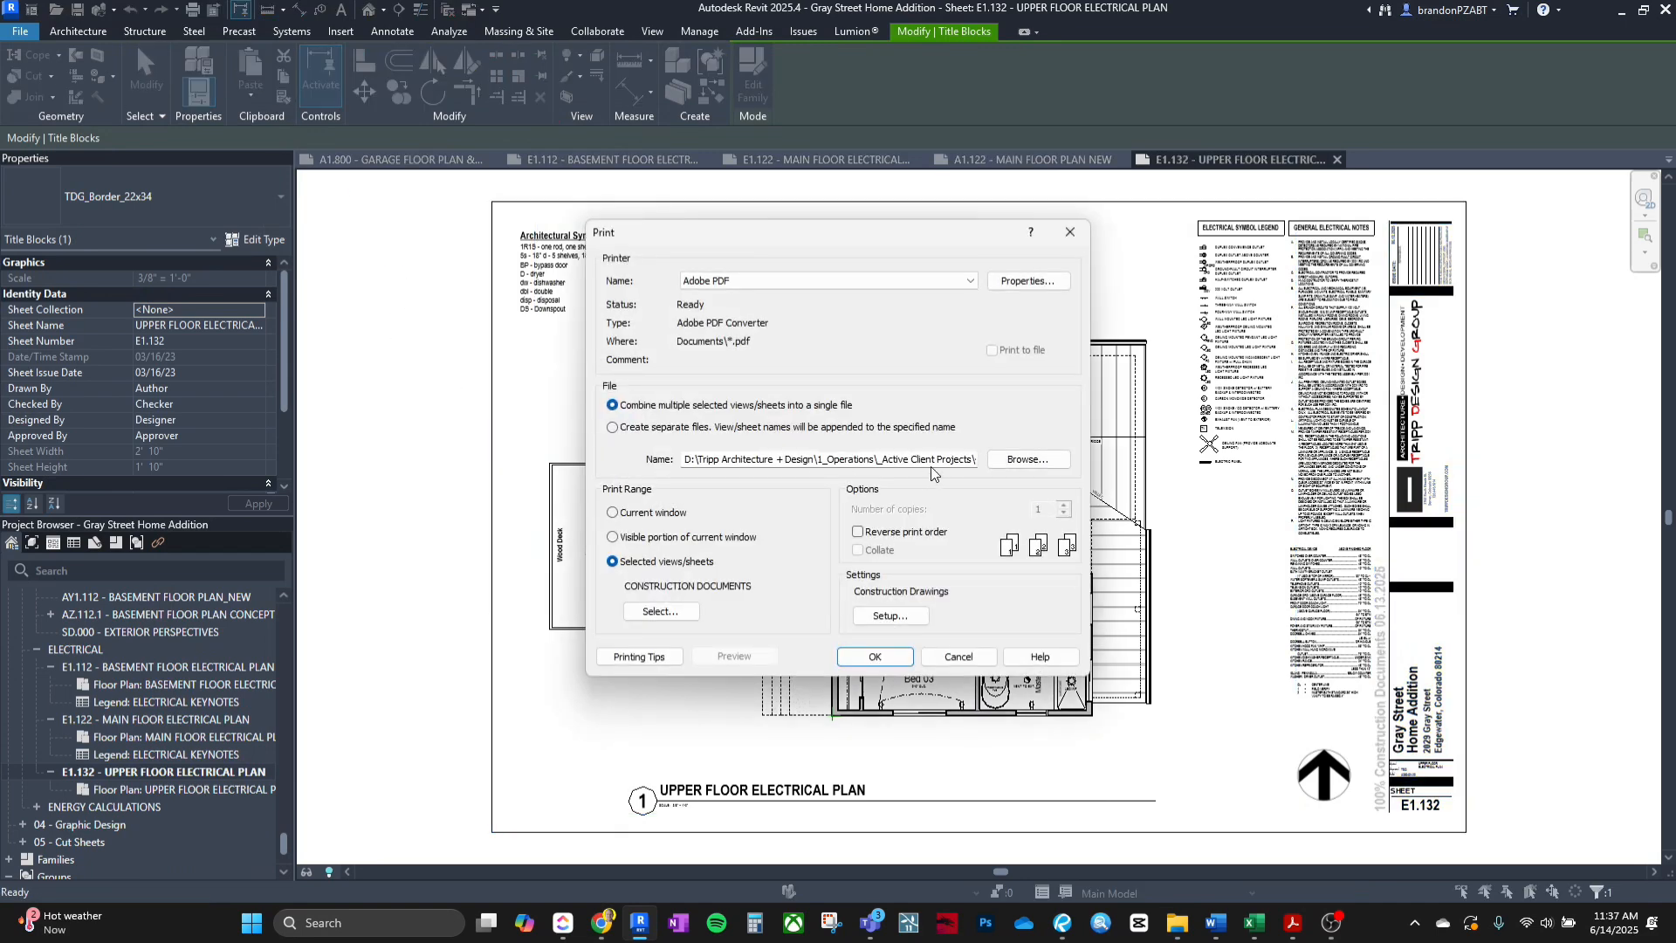
{"action": "left_click", "coordinate": [1028, 281]}
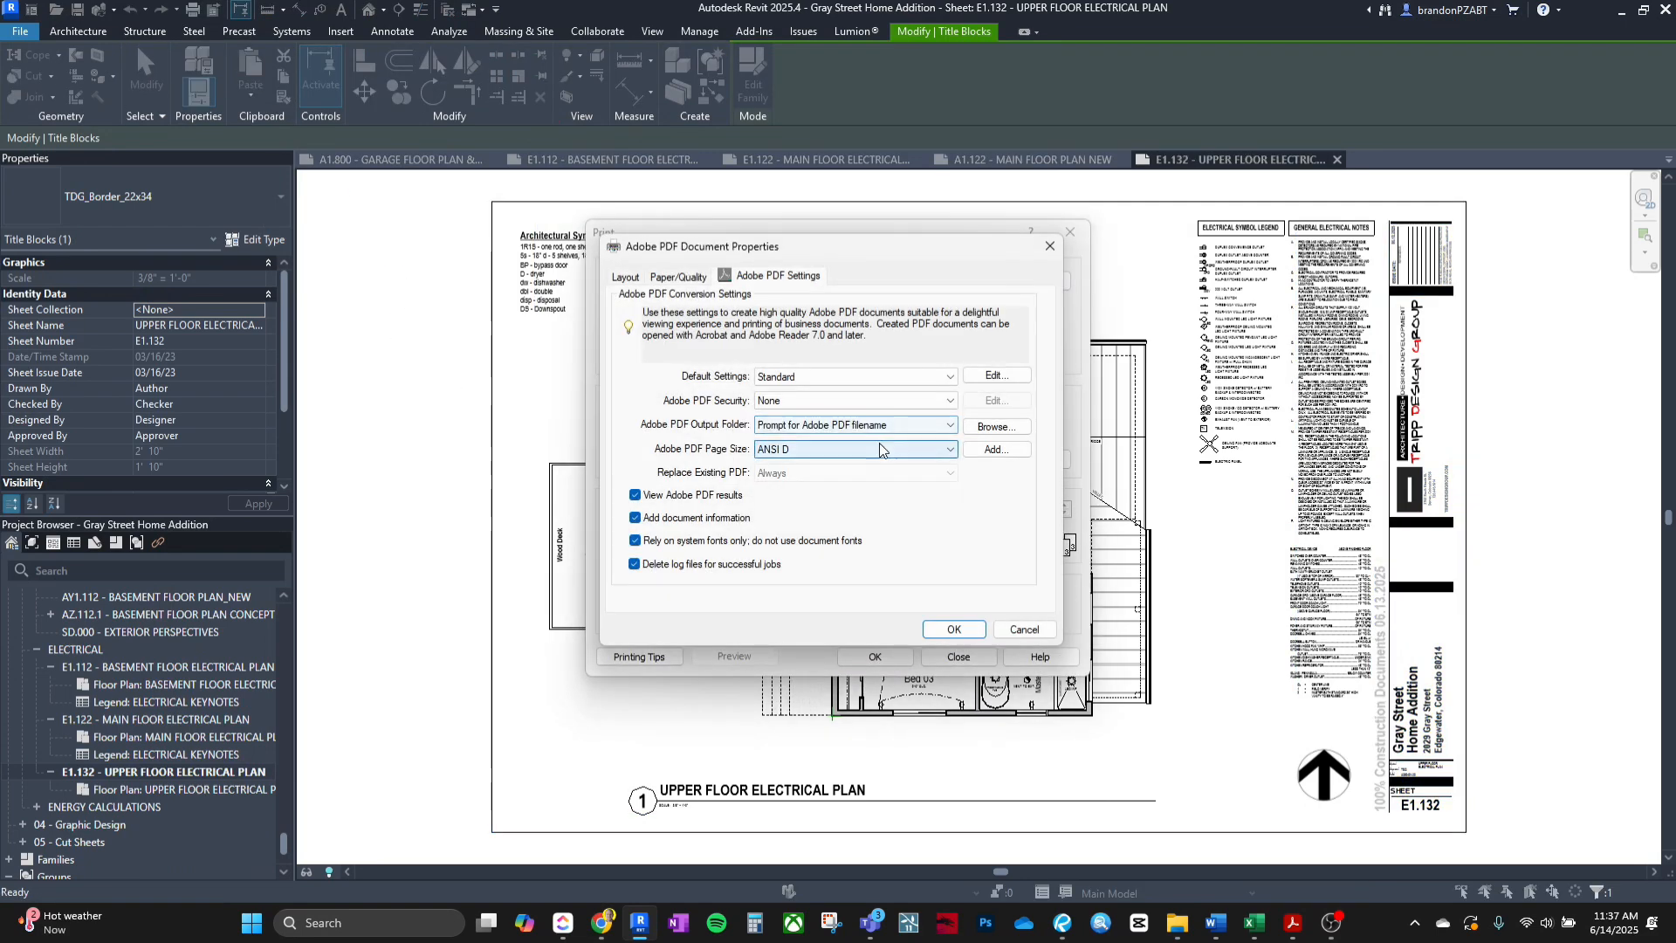
{"action": "left_click", "coordinate": [952, 426]}
{"action": "left_click", "coordinate": [984, 430]}
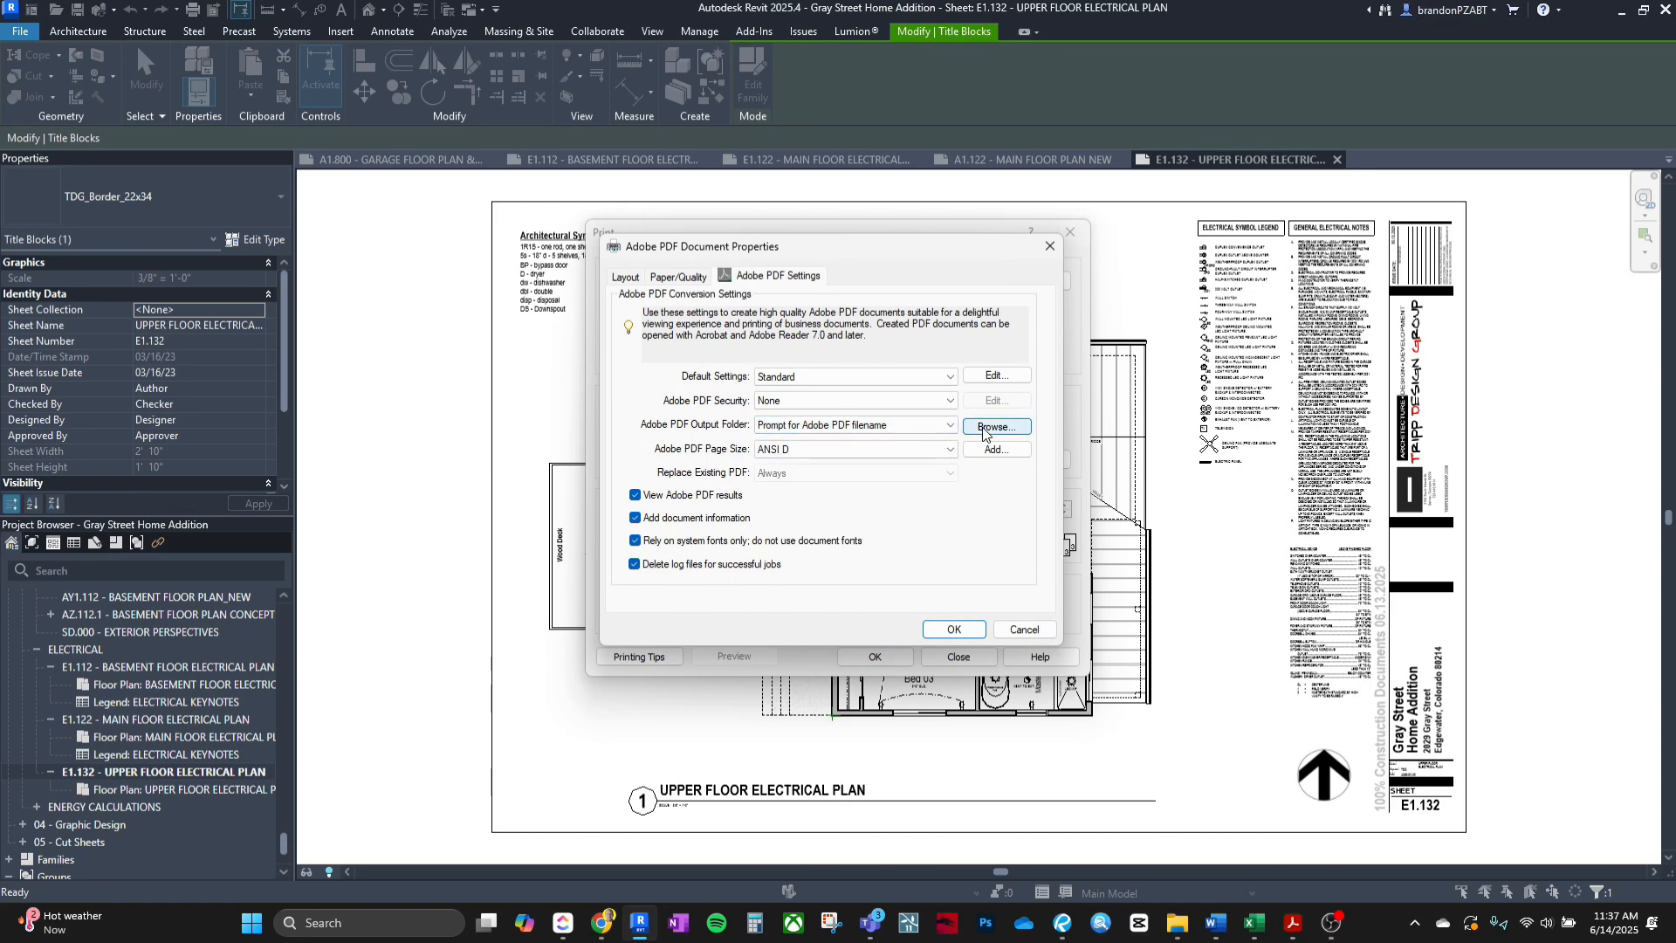
{"action": "left_click", "coordinate": [984, 430]}
{"action": "scroll", "coordinate": [702, 497], "scroll_direction": "down", "scroll_amount": 1}
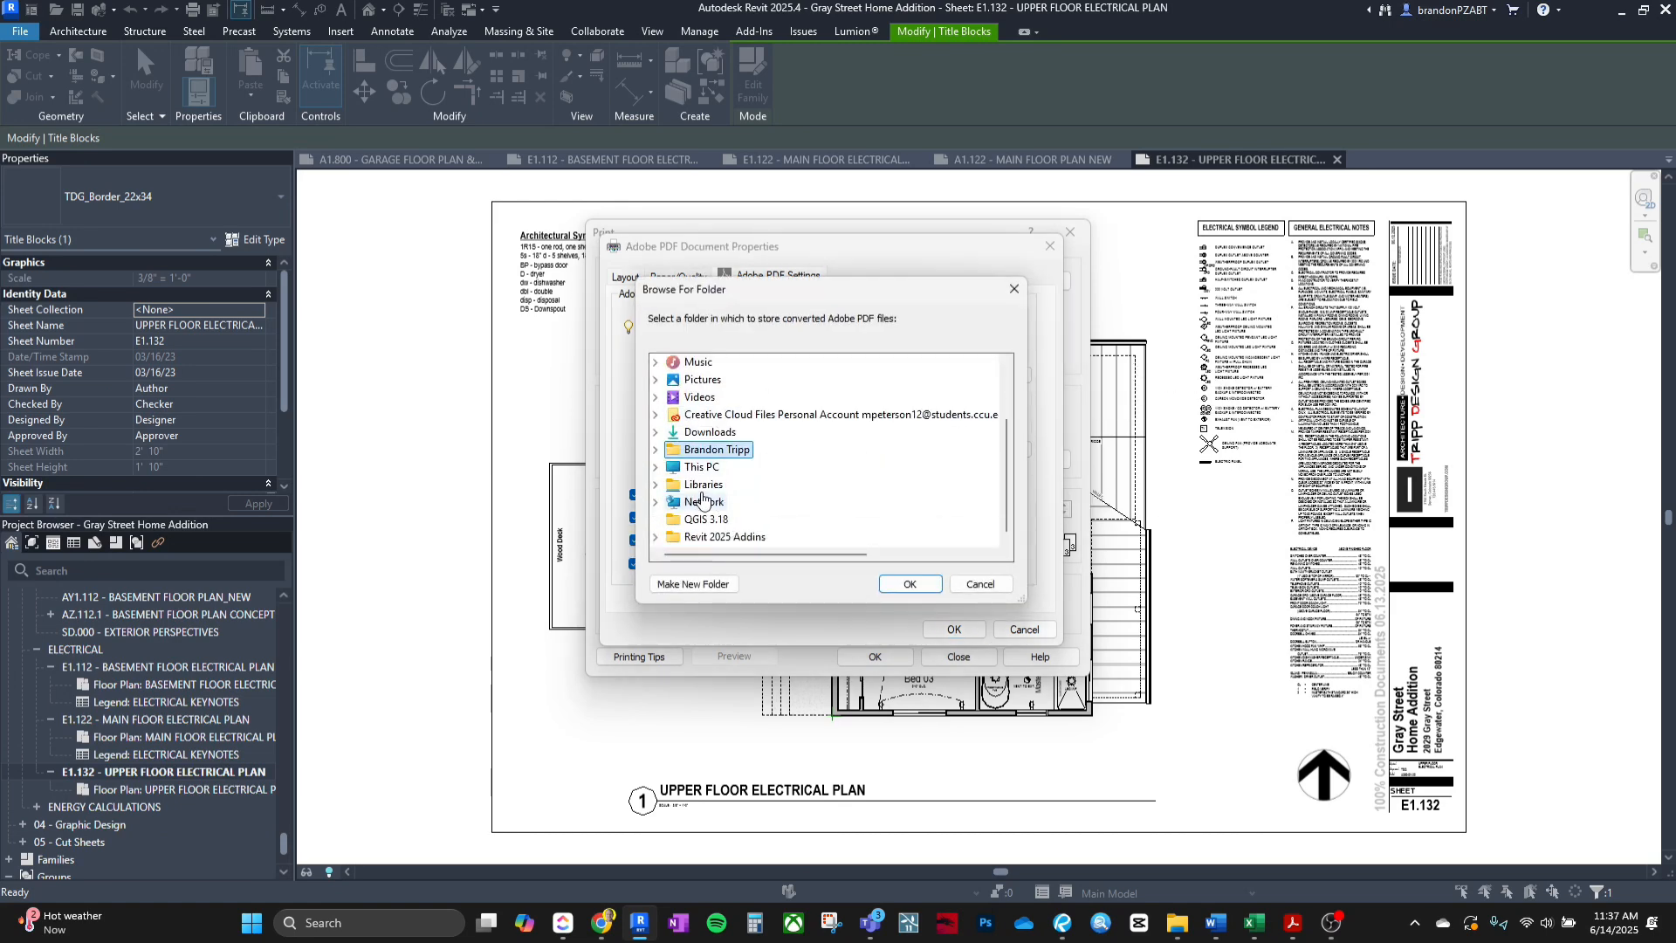
Set the Adobe PDF output folder to Construction Documents under 4_Gray St Home Addition's Plot Files, and print the CONSTRUCTION DOCUMENTS sheet set.
{"action": "left_click", "coordinate": [655, 468]}
{"action": "left_click", "coordinate": [670, 449]}
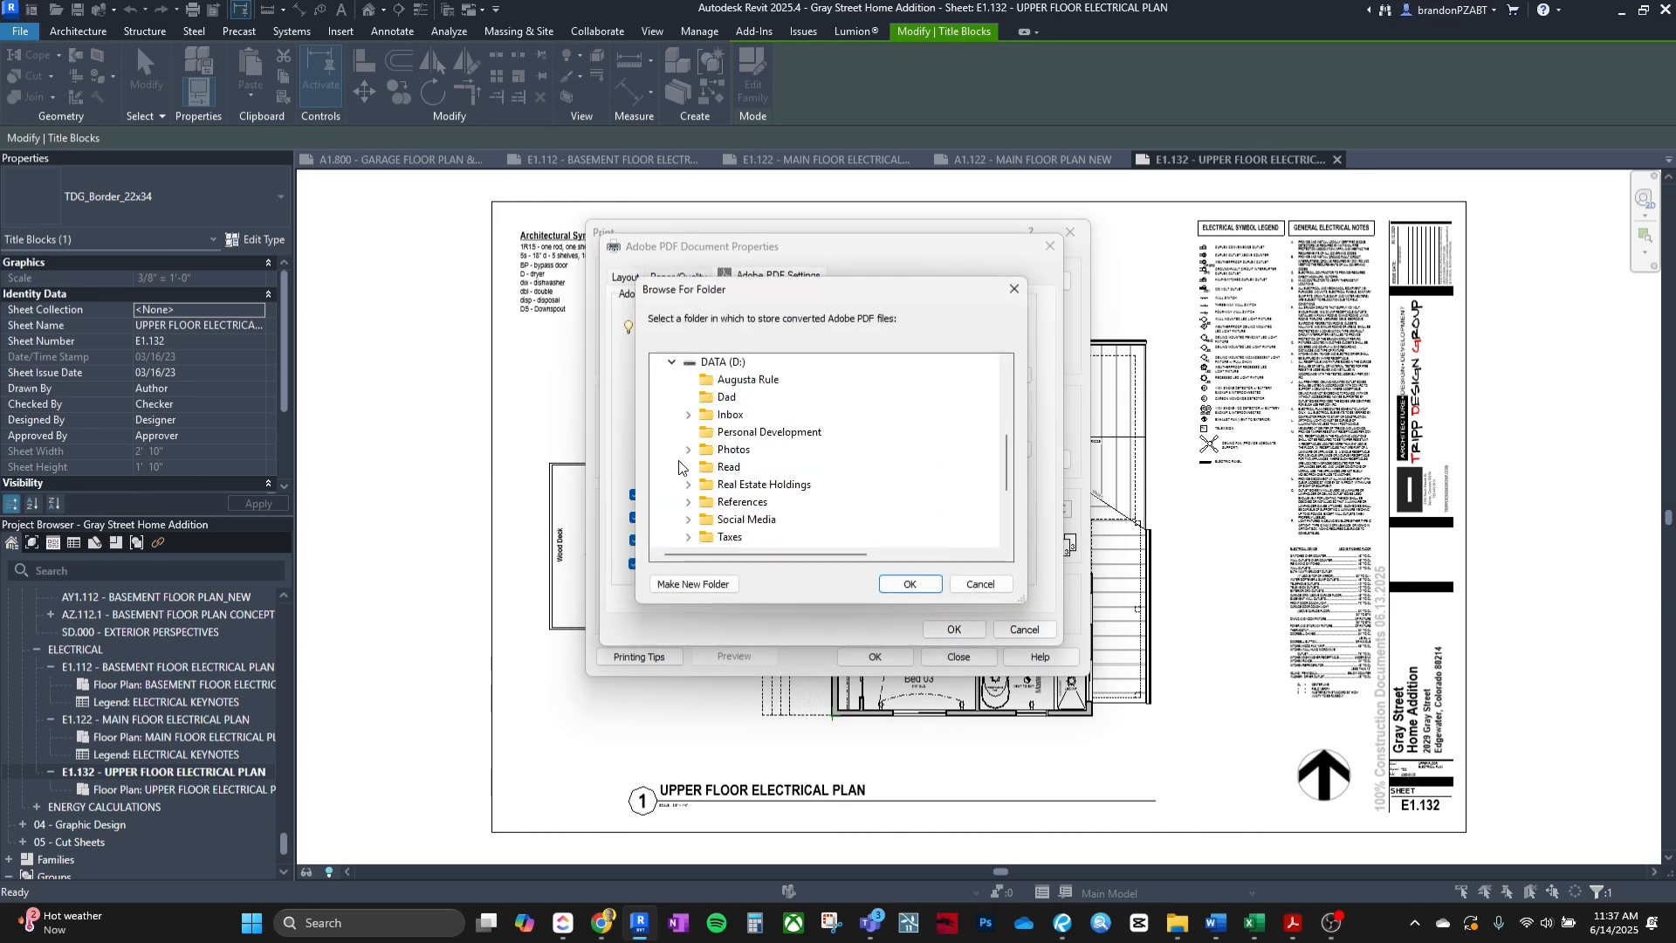
{"action": "scroll", "coordinate": [696, 450], "scroll_direction": "down", "scroll_amount": 1}
{"action": "left_click", "coordinate": [688, 519]}
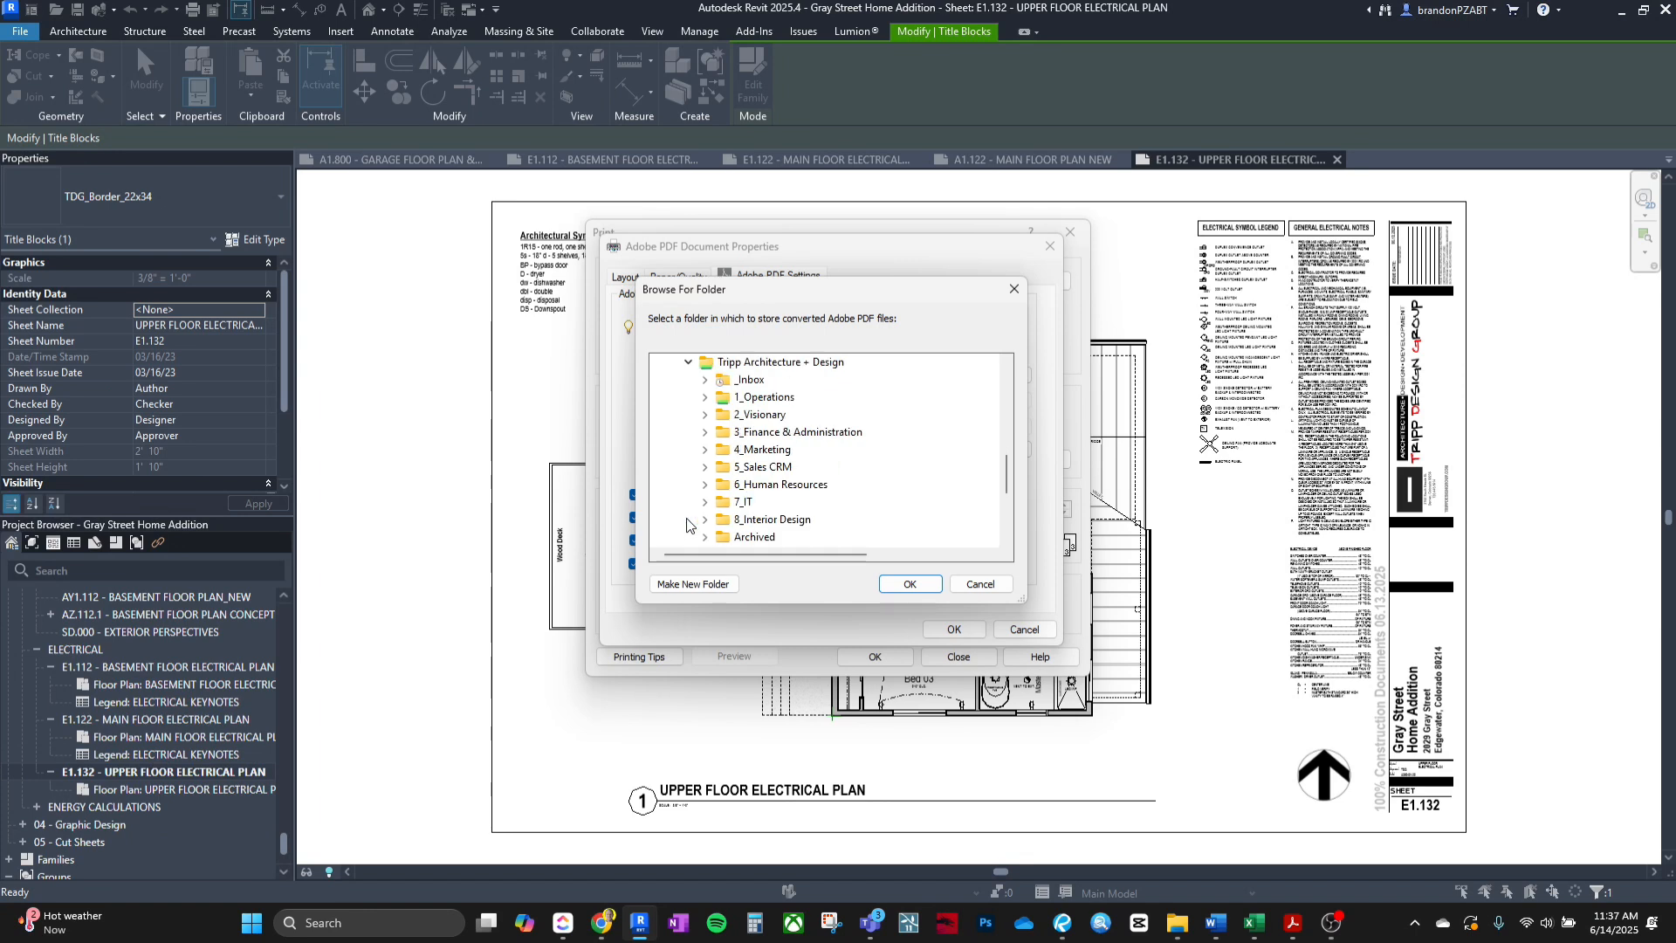
{"action": "left_click", "coordinate": [705, 397]}
{"action": "left_click", "coordinate": [721, 380]}
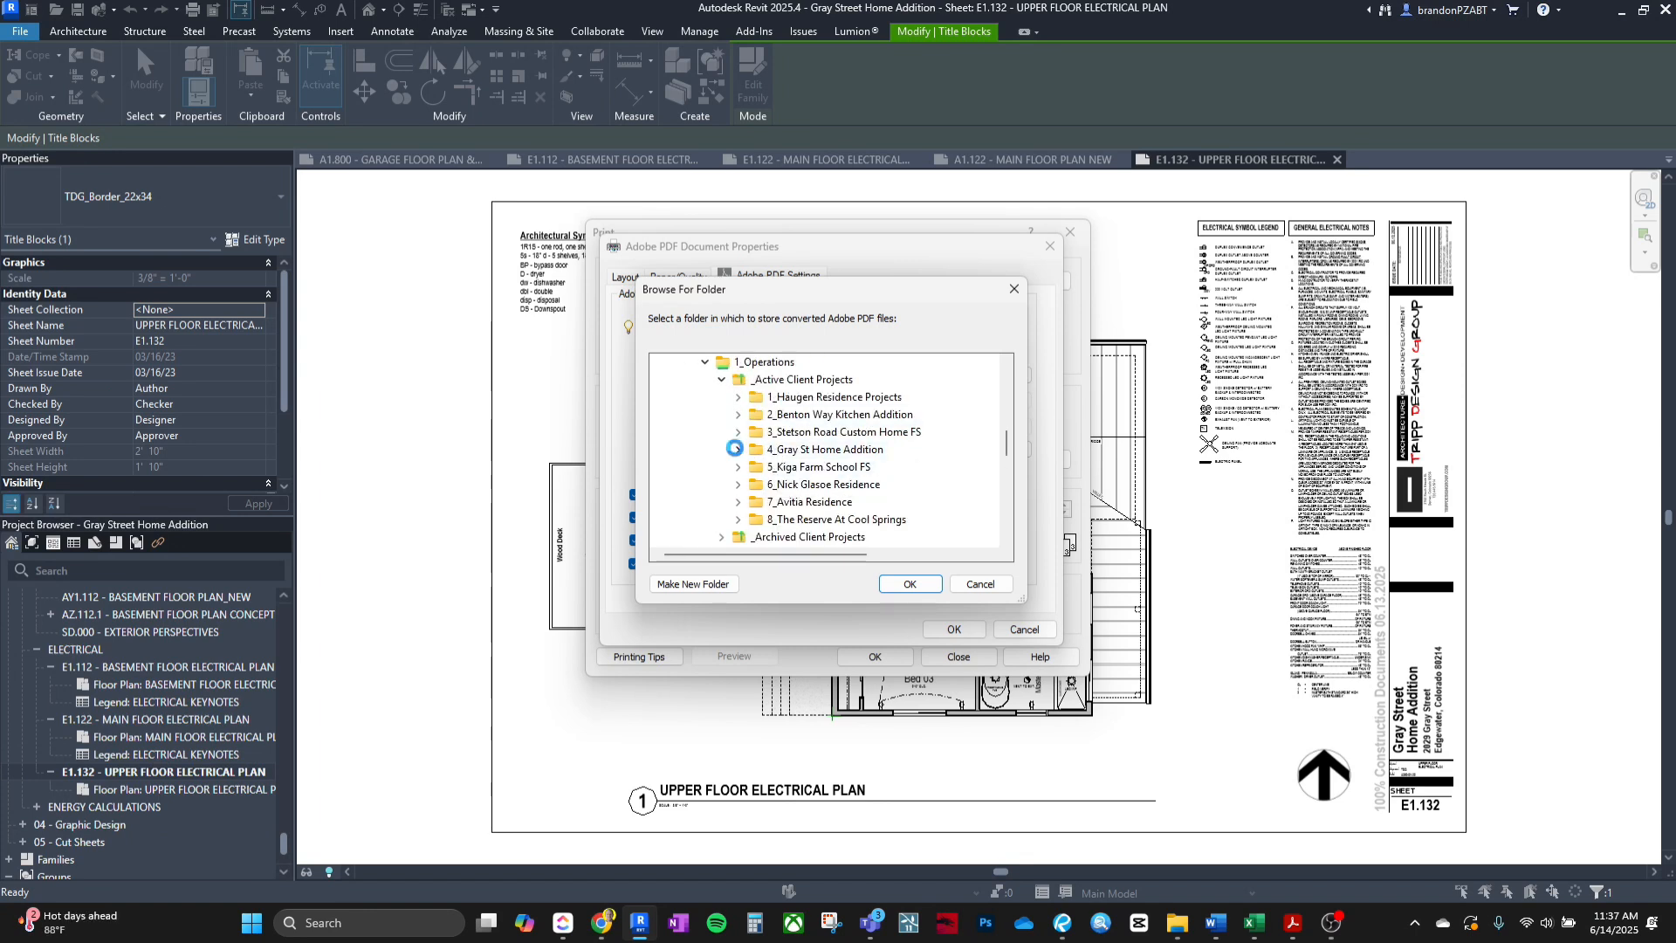
{"action": "double_click", "coordinate": [779, 452]}
{"action": "left_click", "coordinate": [755, 483]}
{"action": "left_click", "coordinate": [851, 502]}
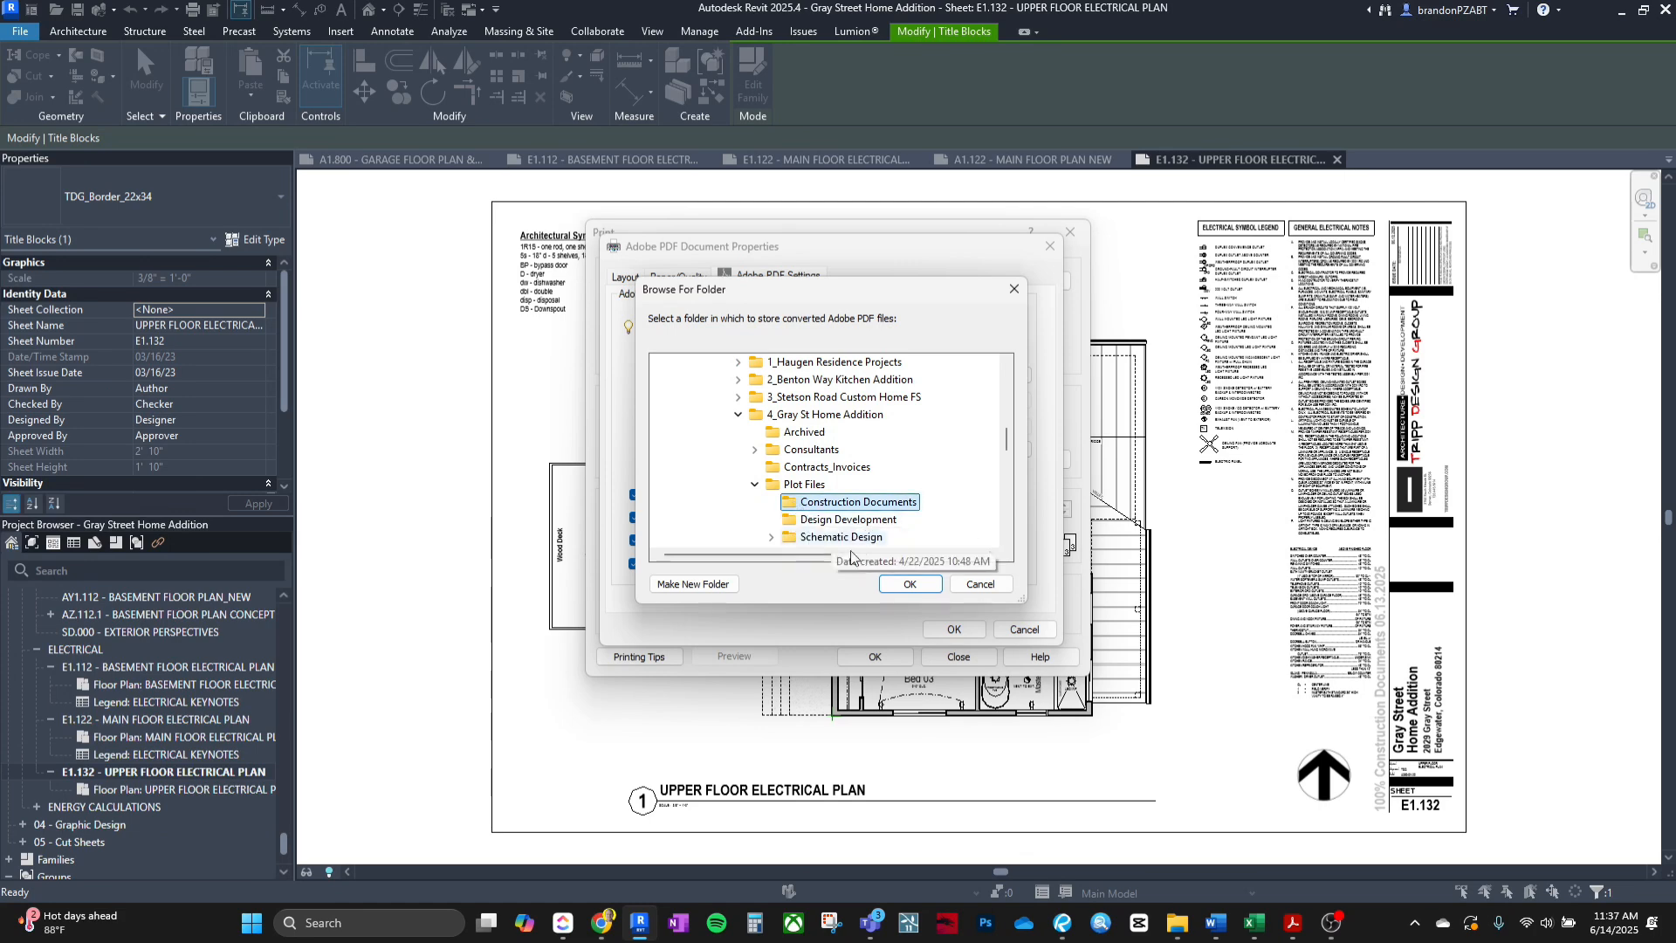
{"action": "left_click", "coordinate": [909, 584]}
{"action": "left_click", "coordinate": [954, 629]}
{"action": "left_click", "coordinate": [894, 666]}
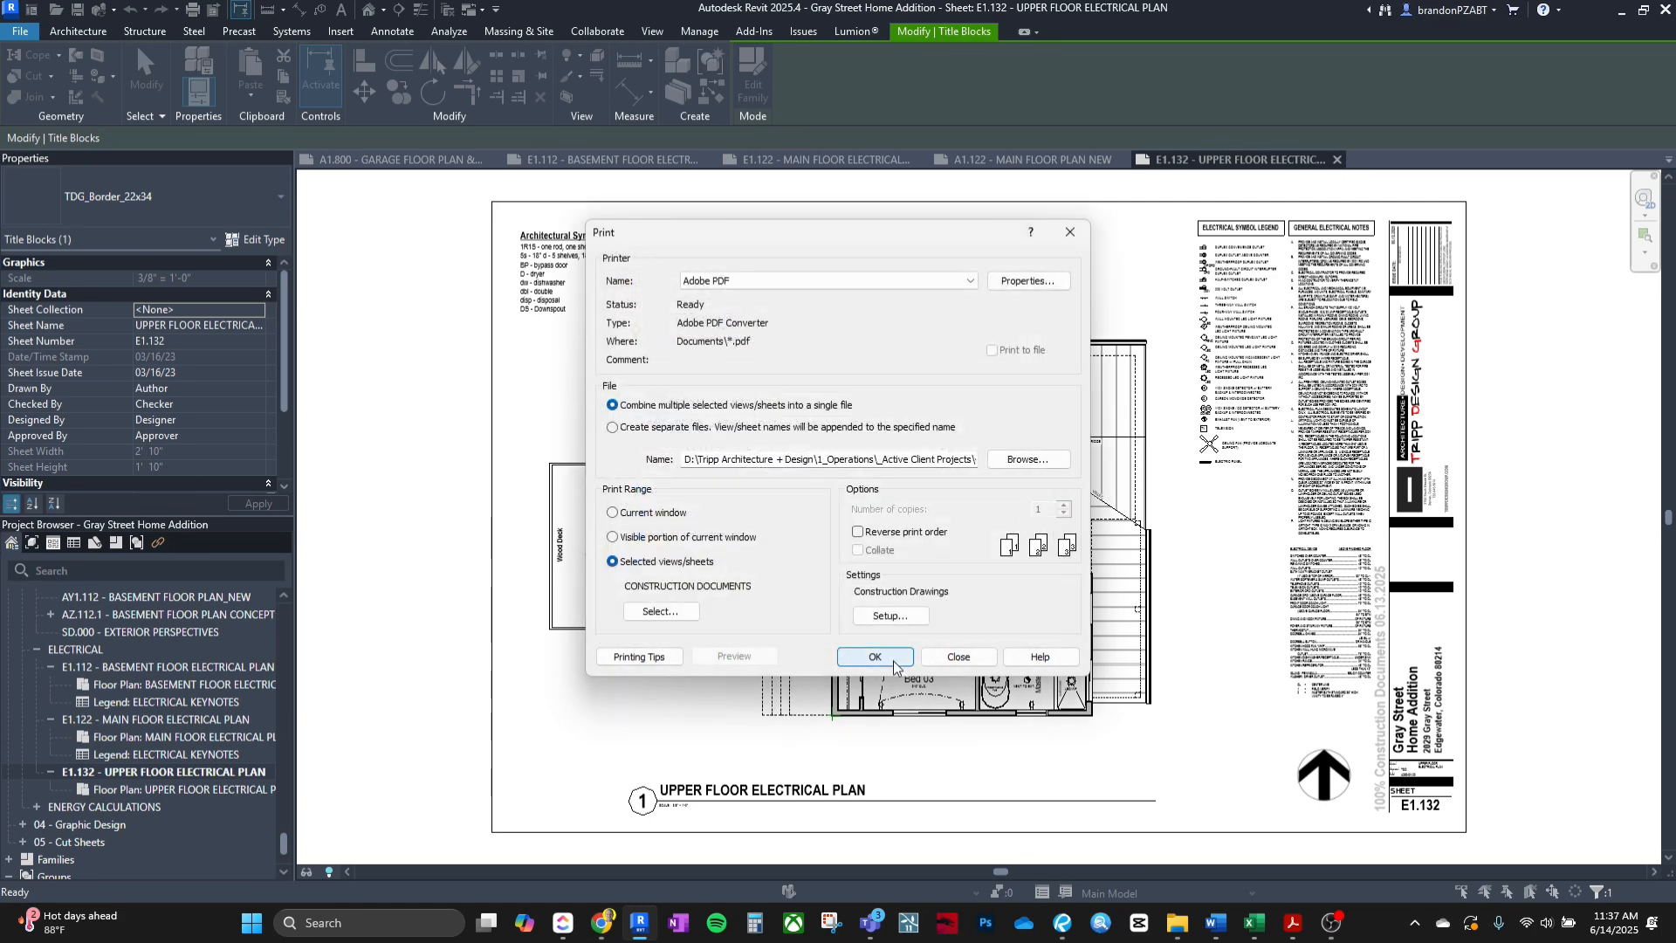
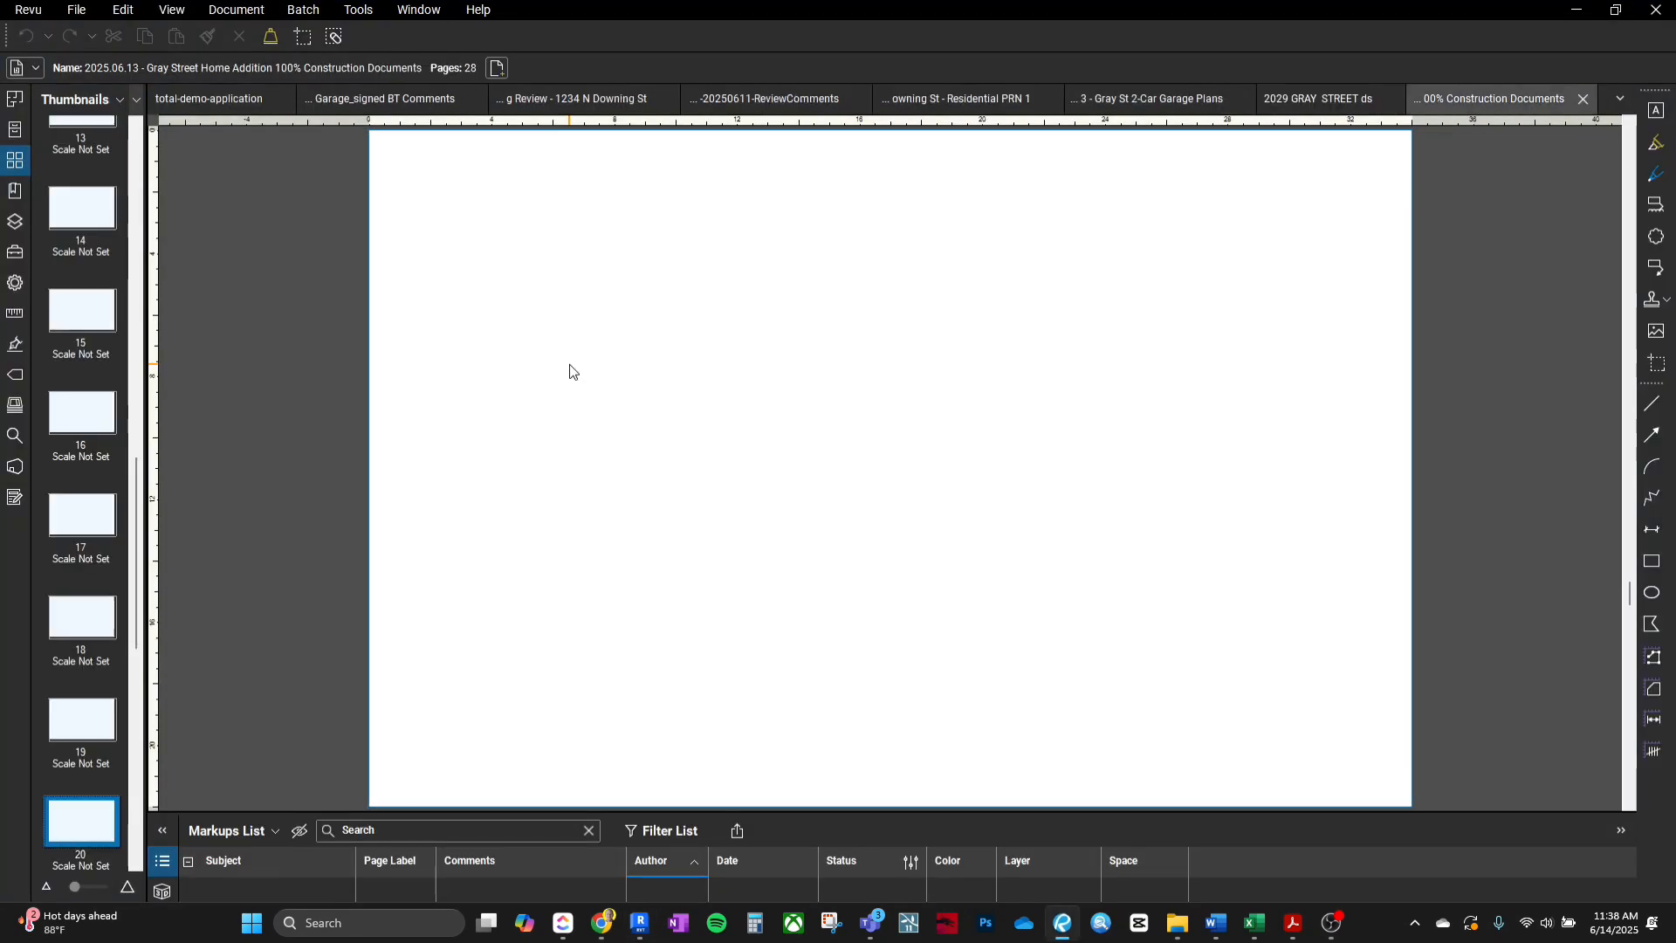
Review the newly printed PDF in Bluebeam Revu from the first sheet through the new main floor plan on A1.122.
{"action": "scroll", "coordinate": [75, 213], "scroll_direction": "up", "scroll_amount": 10}
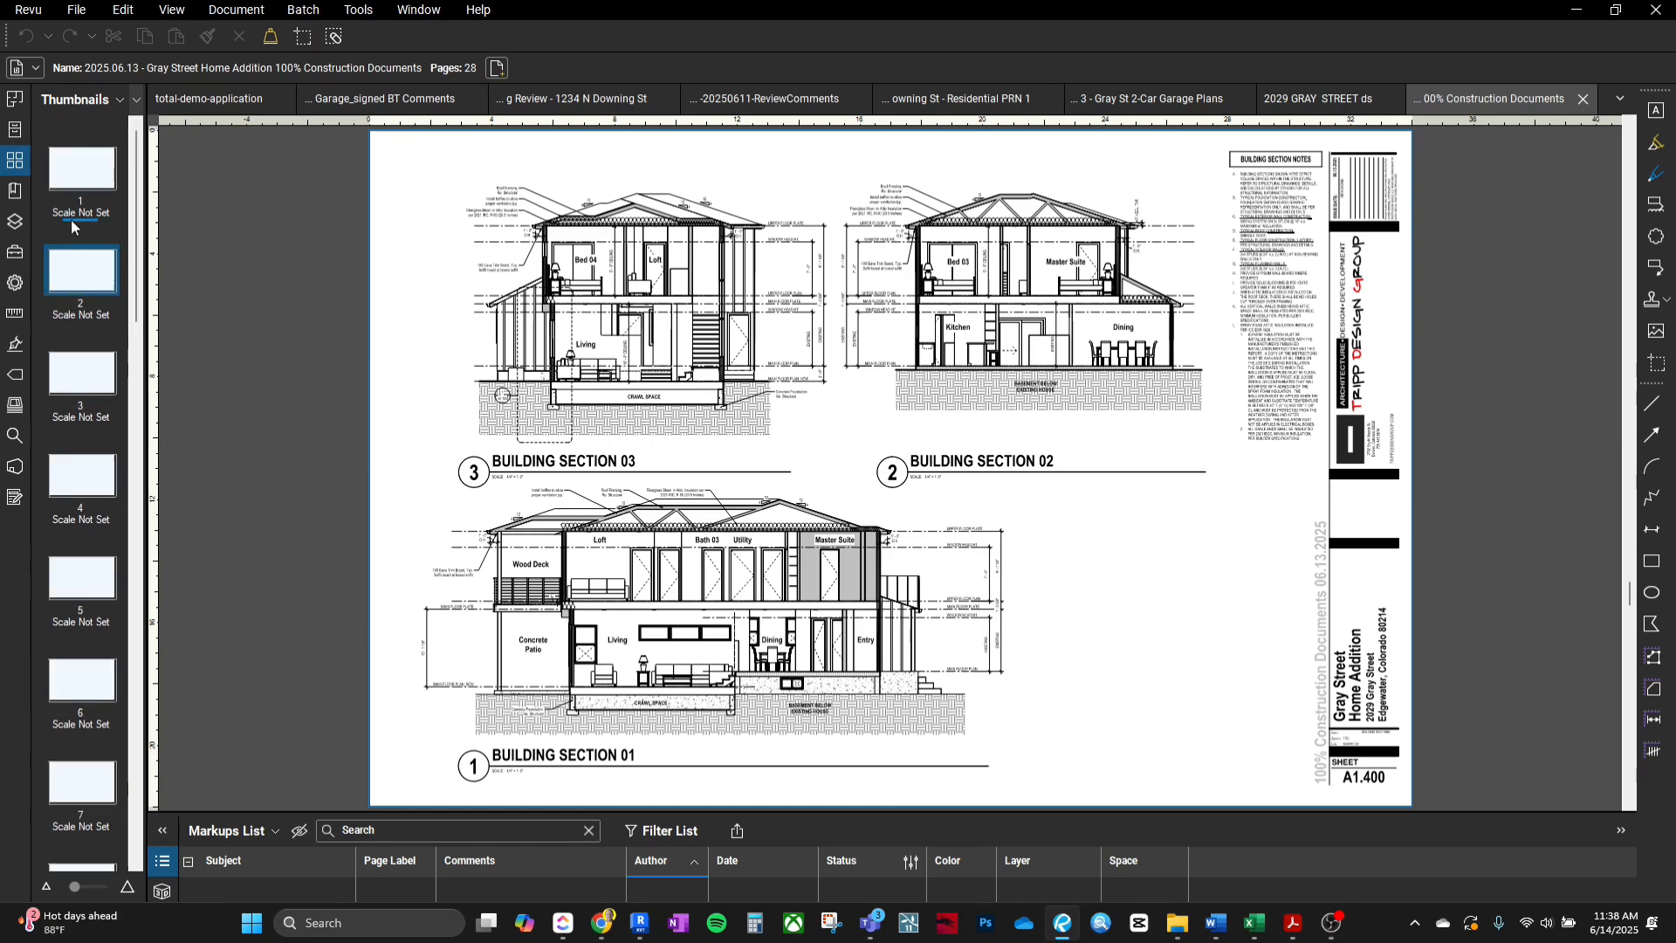
{"action": "left_click", "coordinate": [80, 188]}
{"action": "key", "text": "Down"}
{"action": "key", "text": "Down"}
{"action": "key", "text": "Down"}
{"action": "key", "text": "Down"}
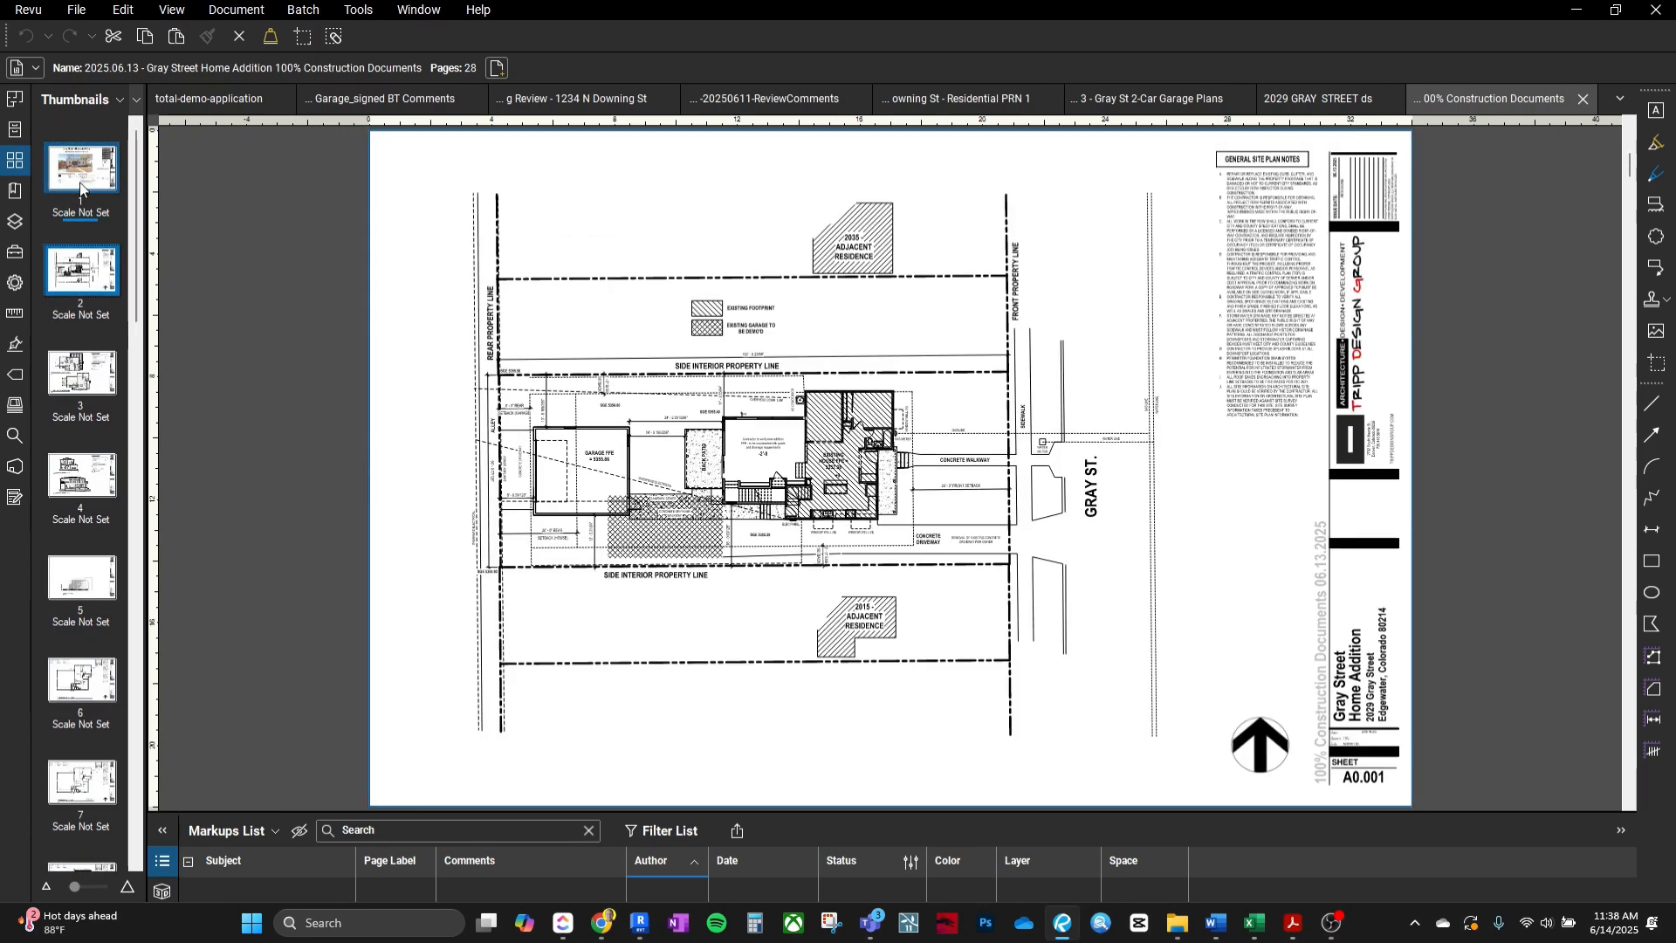
{"action": "key", "text": "Down"}
{"action": "key", "text": "Down"}
{"action": "key", "text": "Down"}
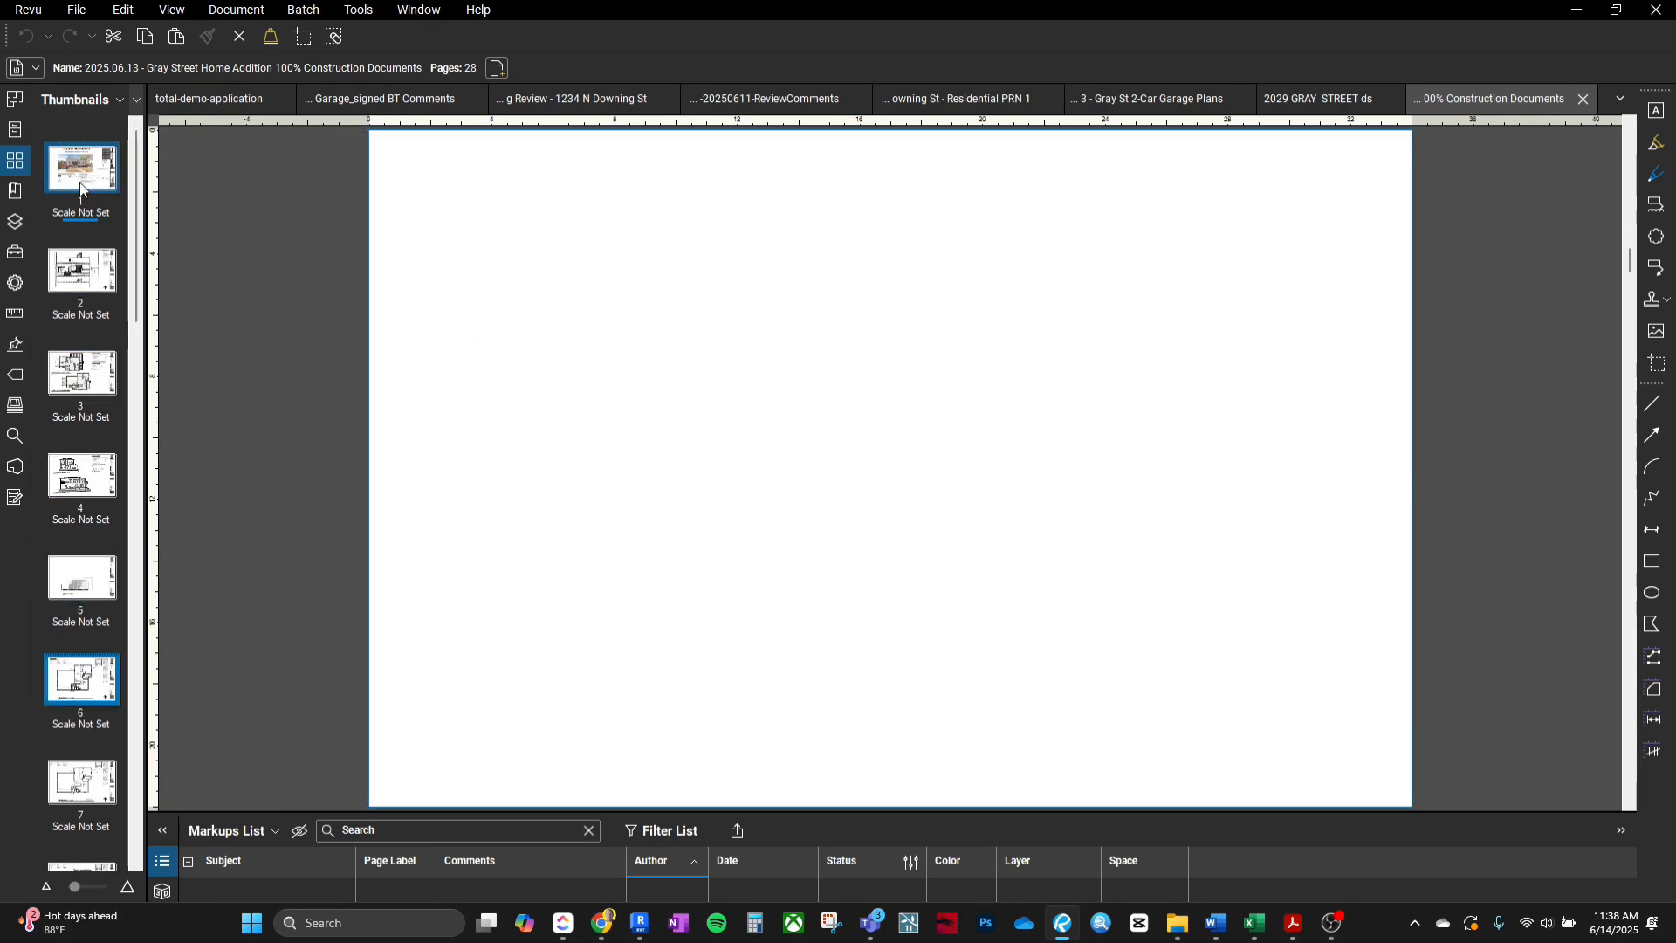
{"action": "key", "text": "Down"}
{"action": "key", "text": "Down"}
{"action": "key", "text": "Down"}
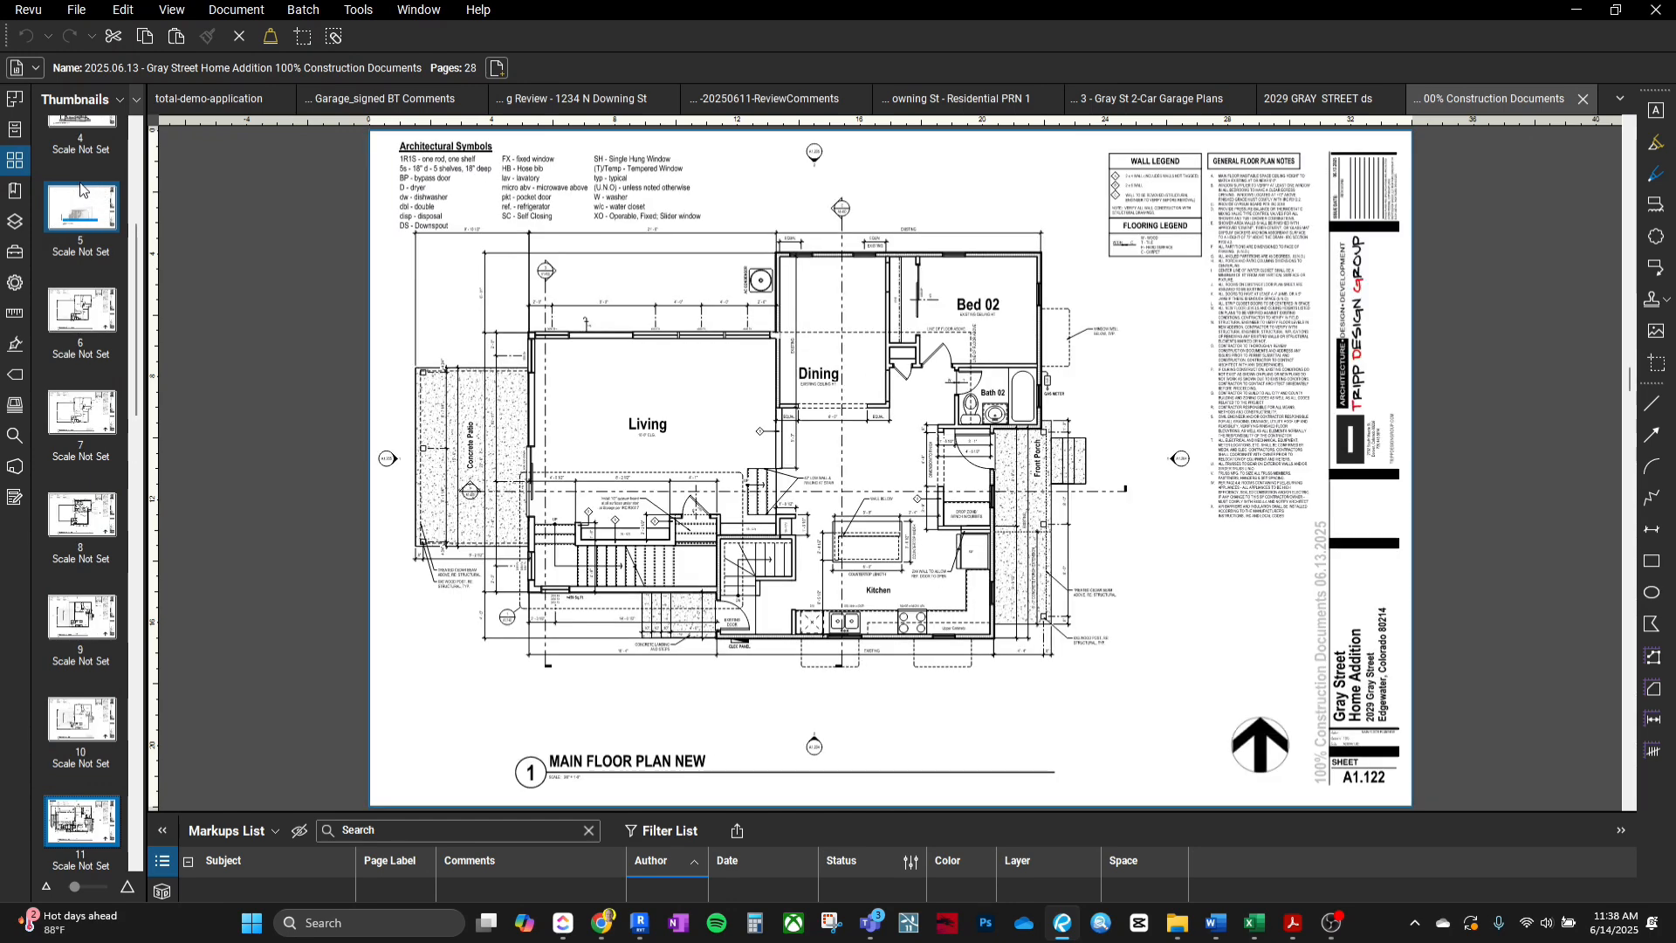
Continue the PDF review through the stair plans on A1.140 and the existing and new exterior elevations up to A1.204.
{"action": "key", "text": "Down"}
{"action": "key", "text": "Down"}
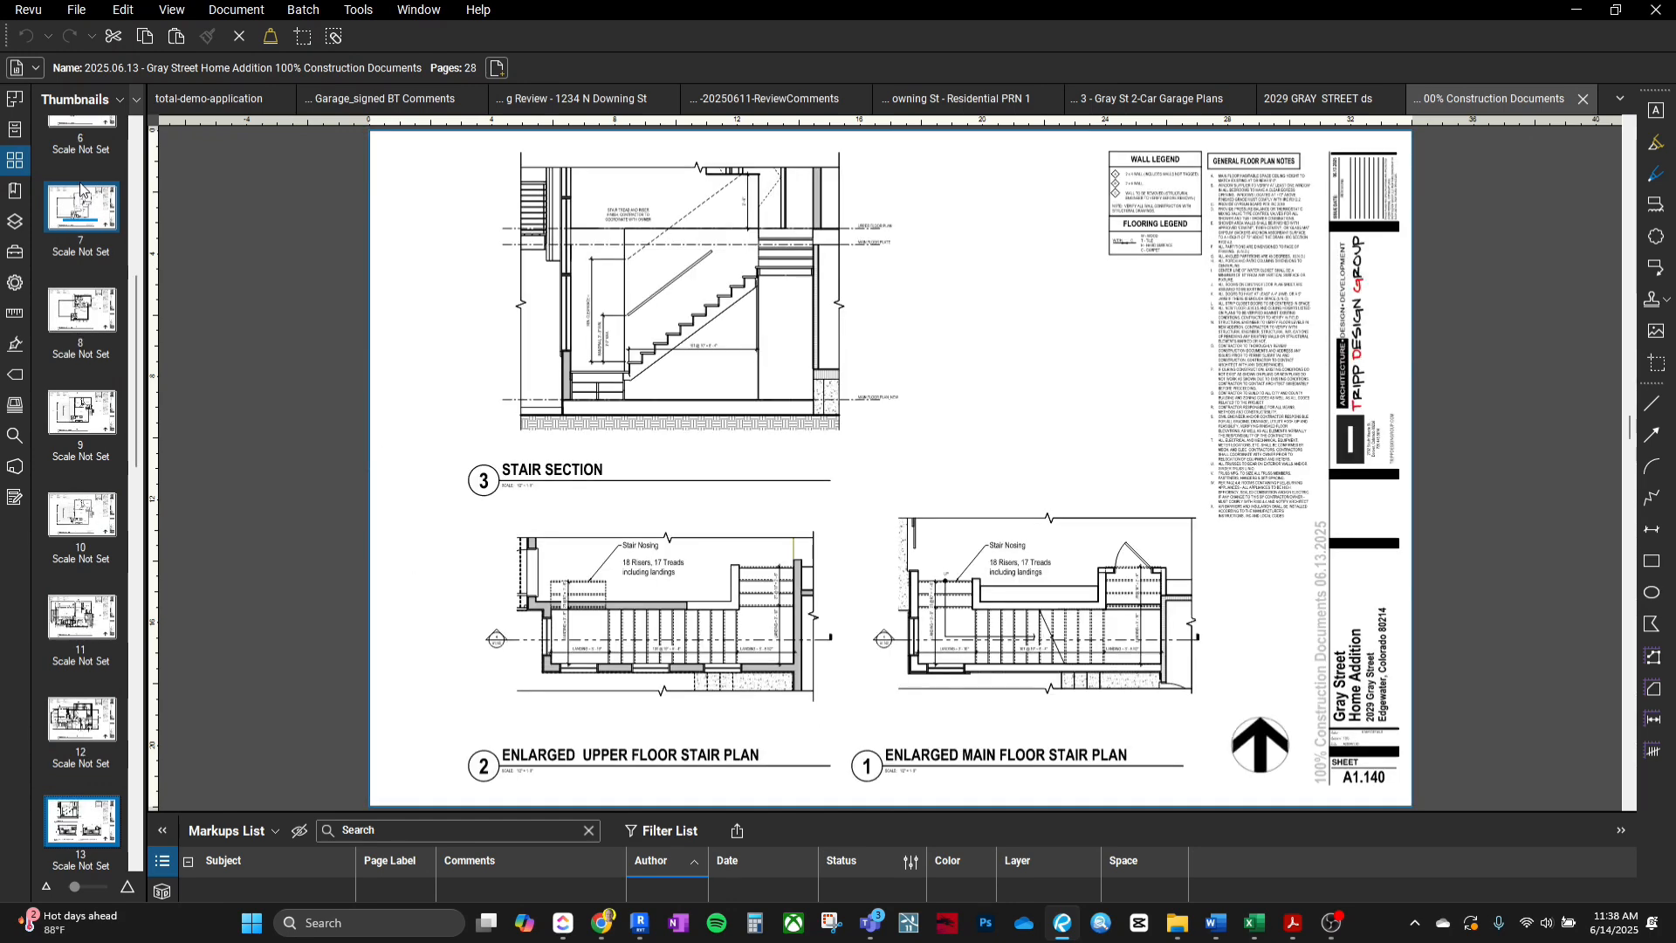
{"action": "key", "text": "Down"}
{"action": "key", "text": "Down"}
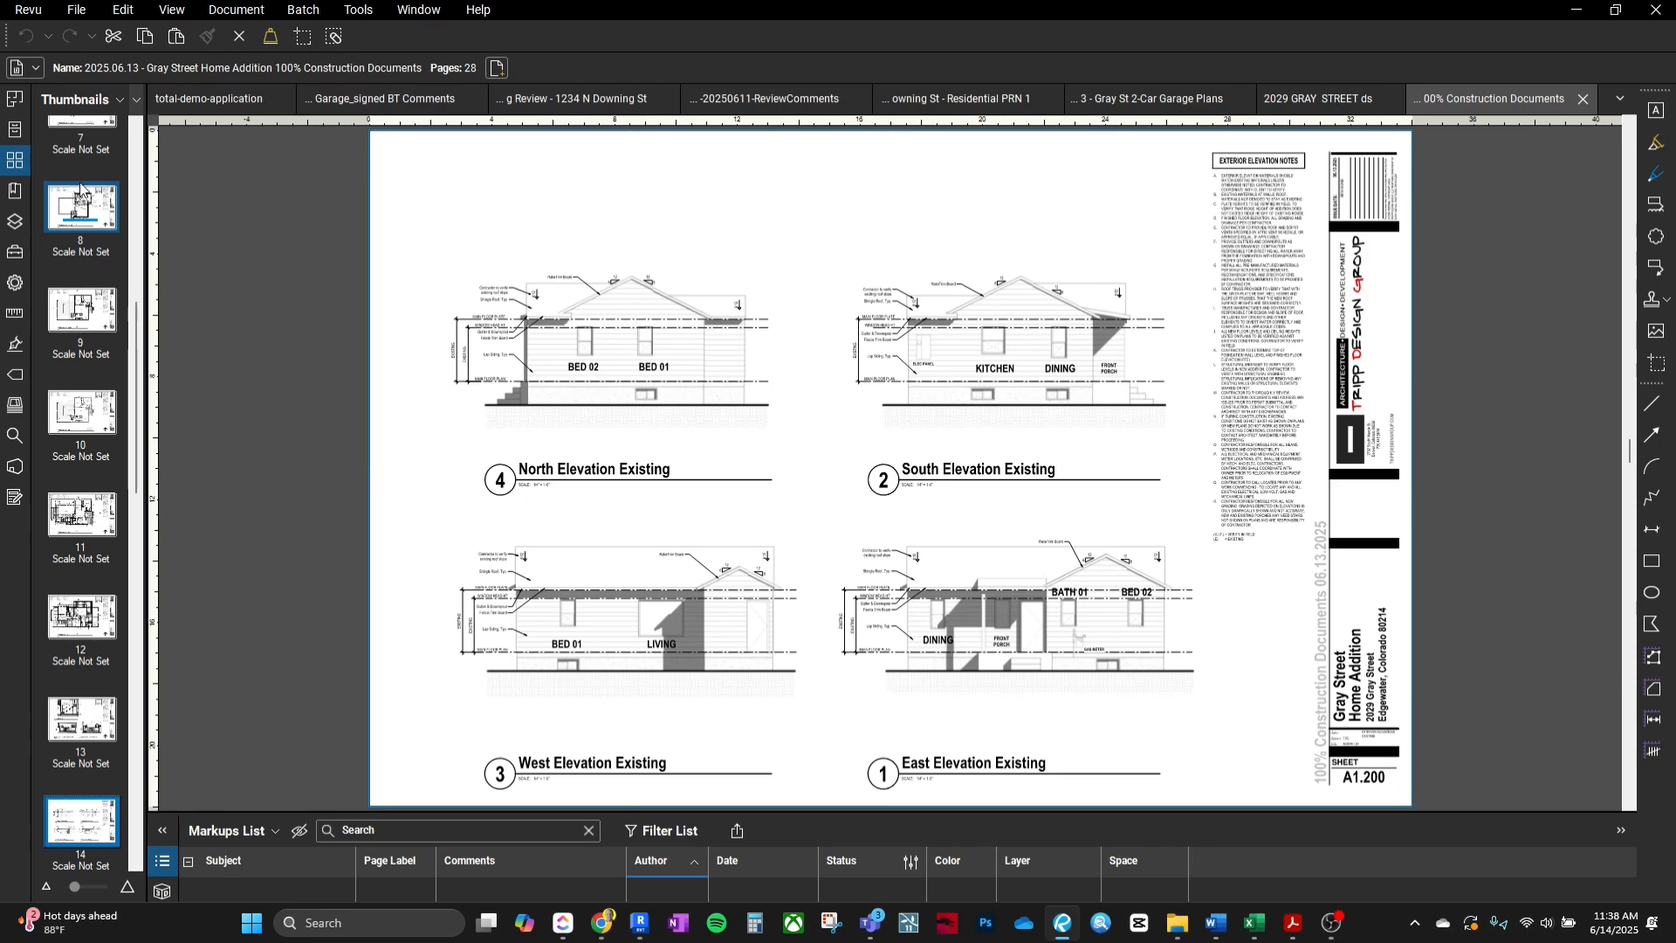
{"action": "key", "text": "Down"}
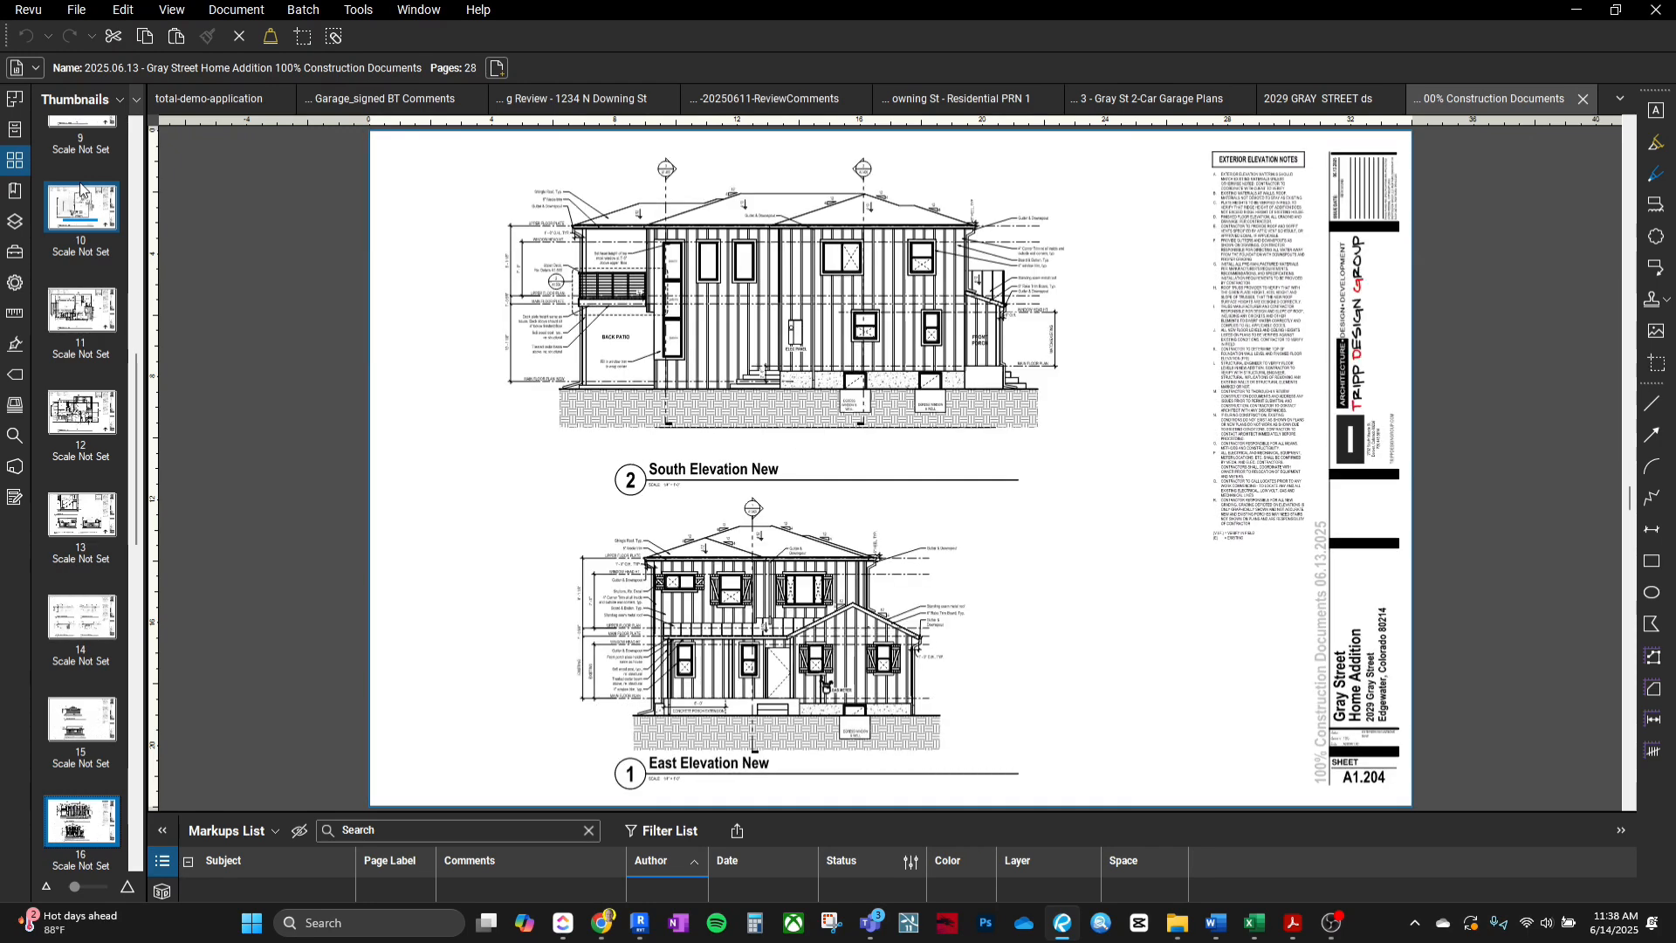
Continue the PDF review through the roof plans, building sections, deck details and wall section up to sheet A1.800.
{"action": "key", "text": "Down"}
{"action": "key", "text": "Down"}
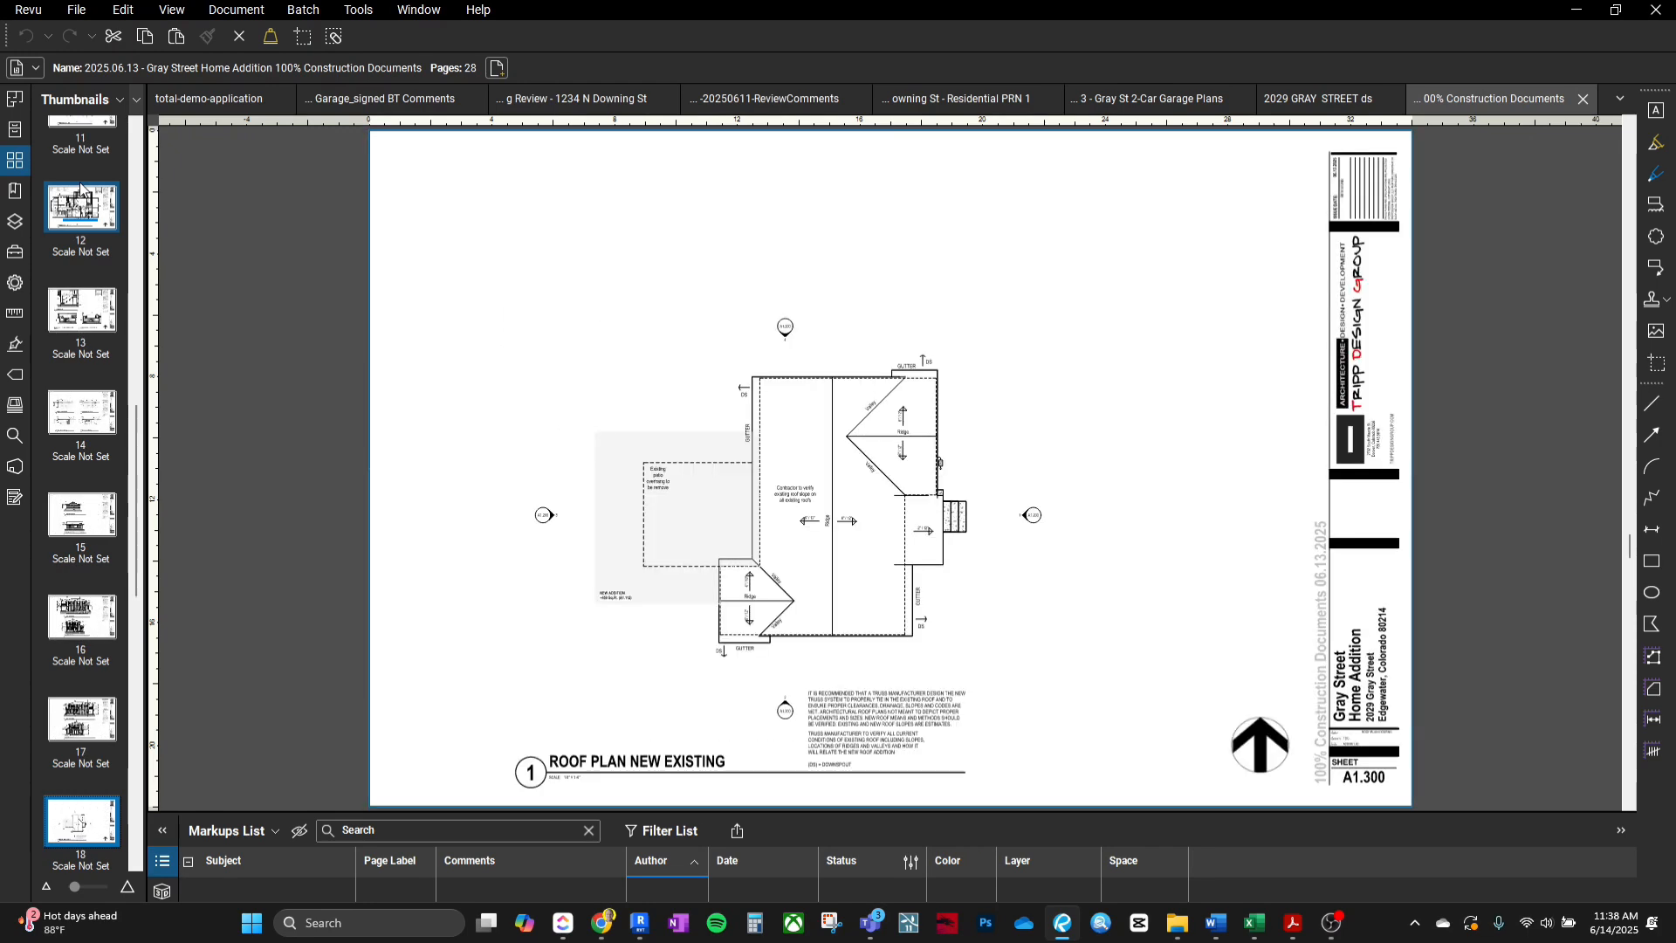
{"action": "key", "text": "Down"}
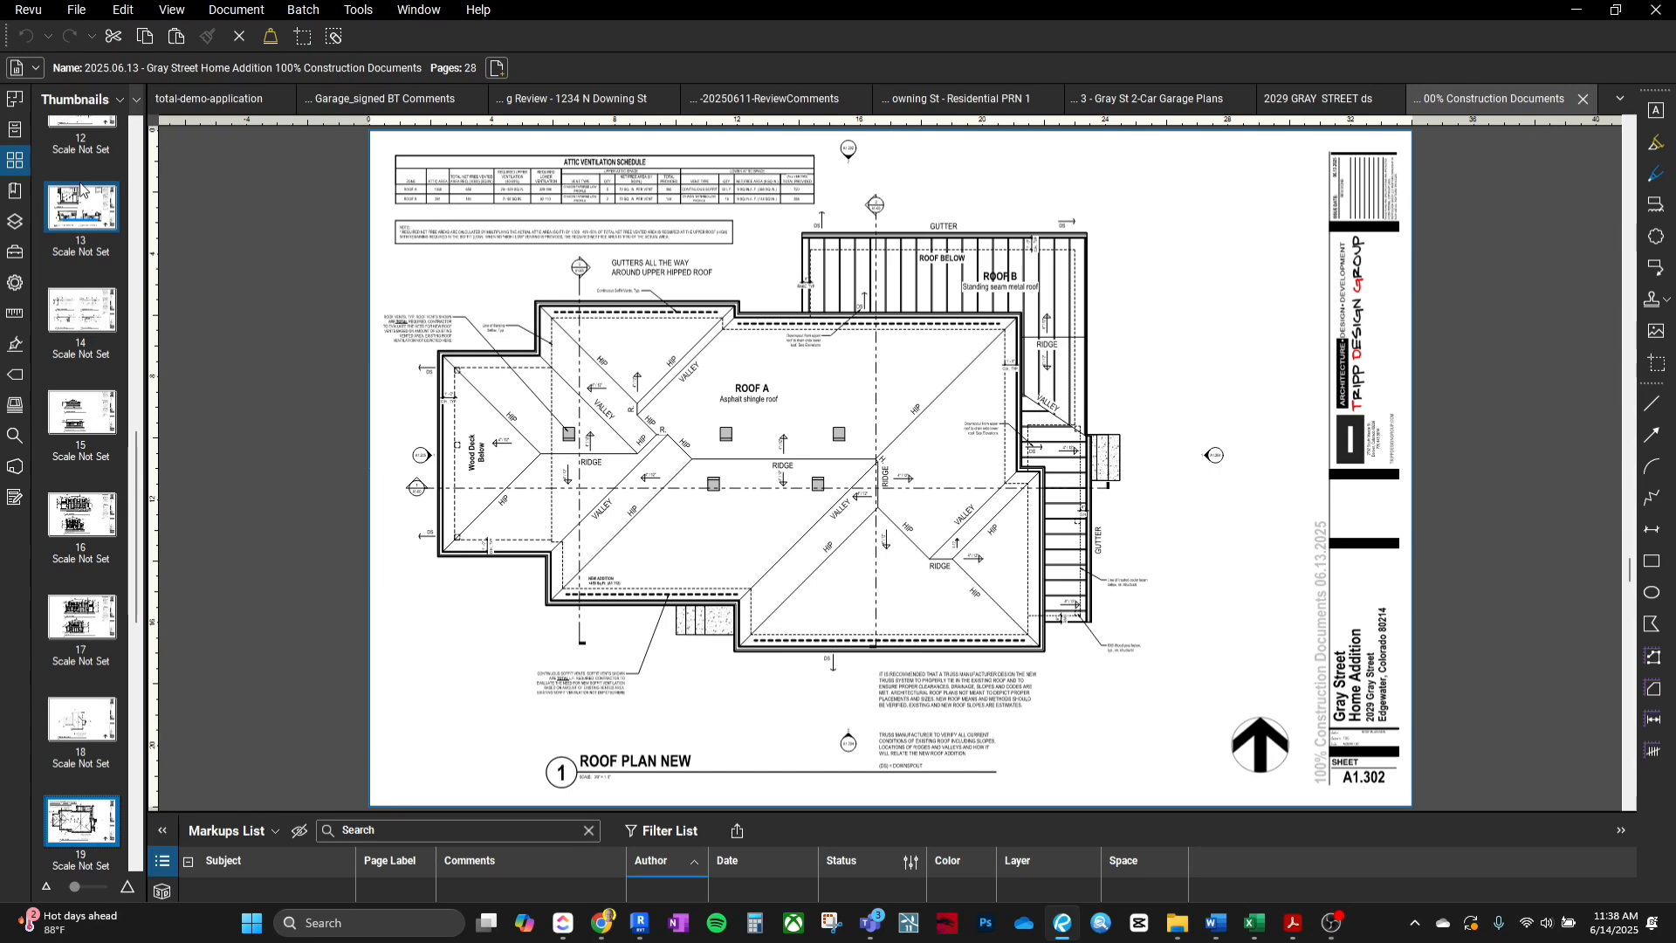
{"action": "key", "text": "Down"}
{"action": "key", "text": "Up"}
{"action": "key", "text": "Down"}
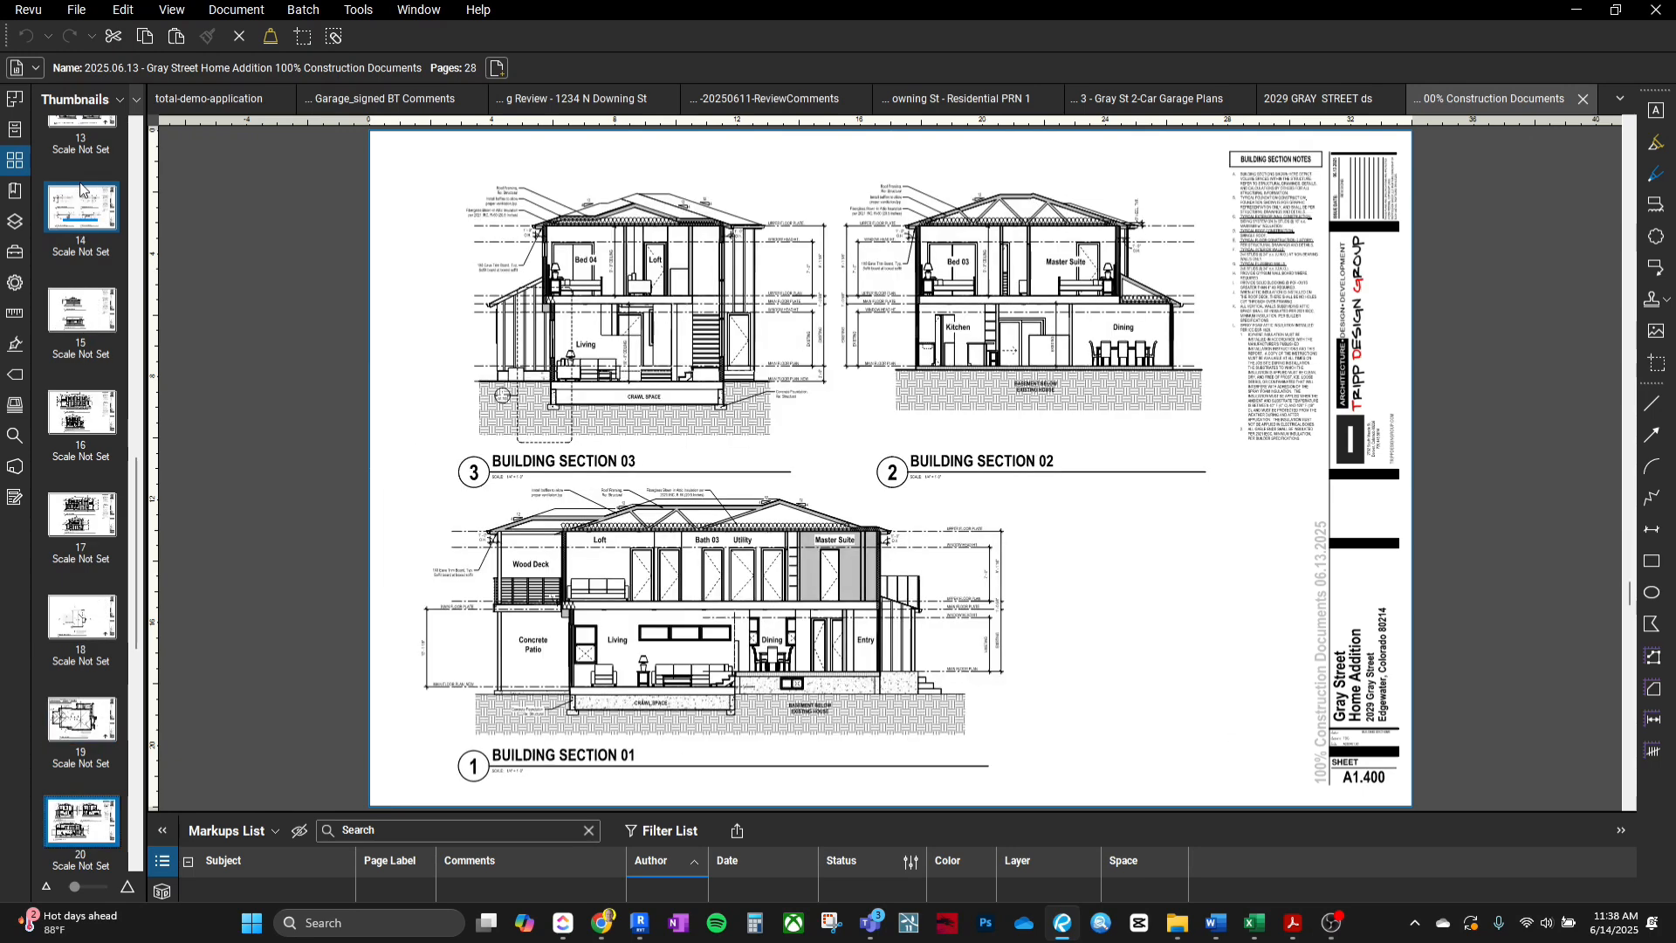
{"action": "key", "text": "Down"}
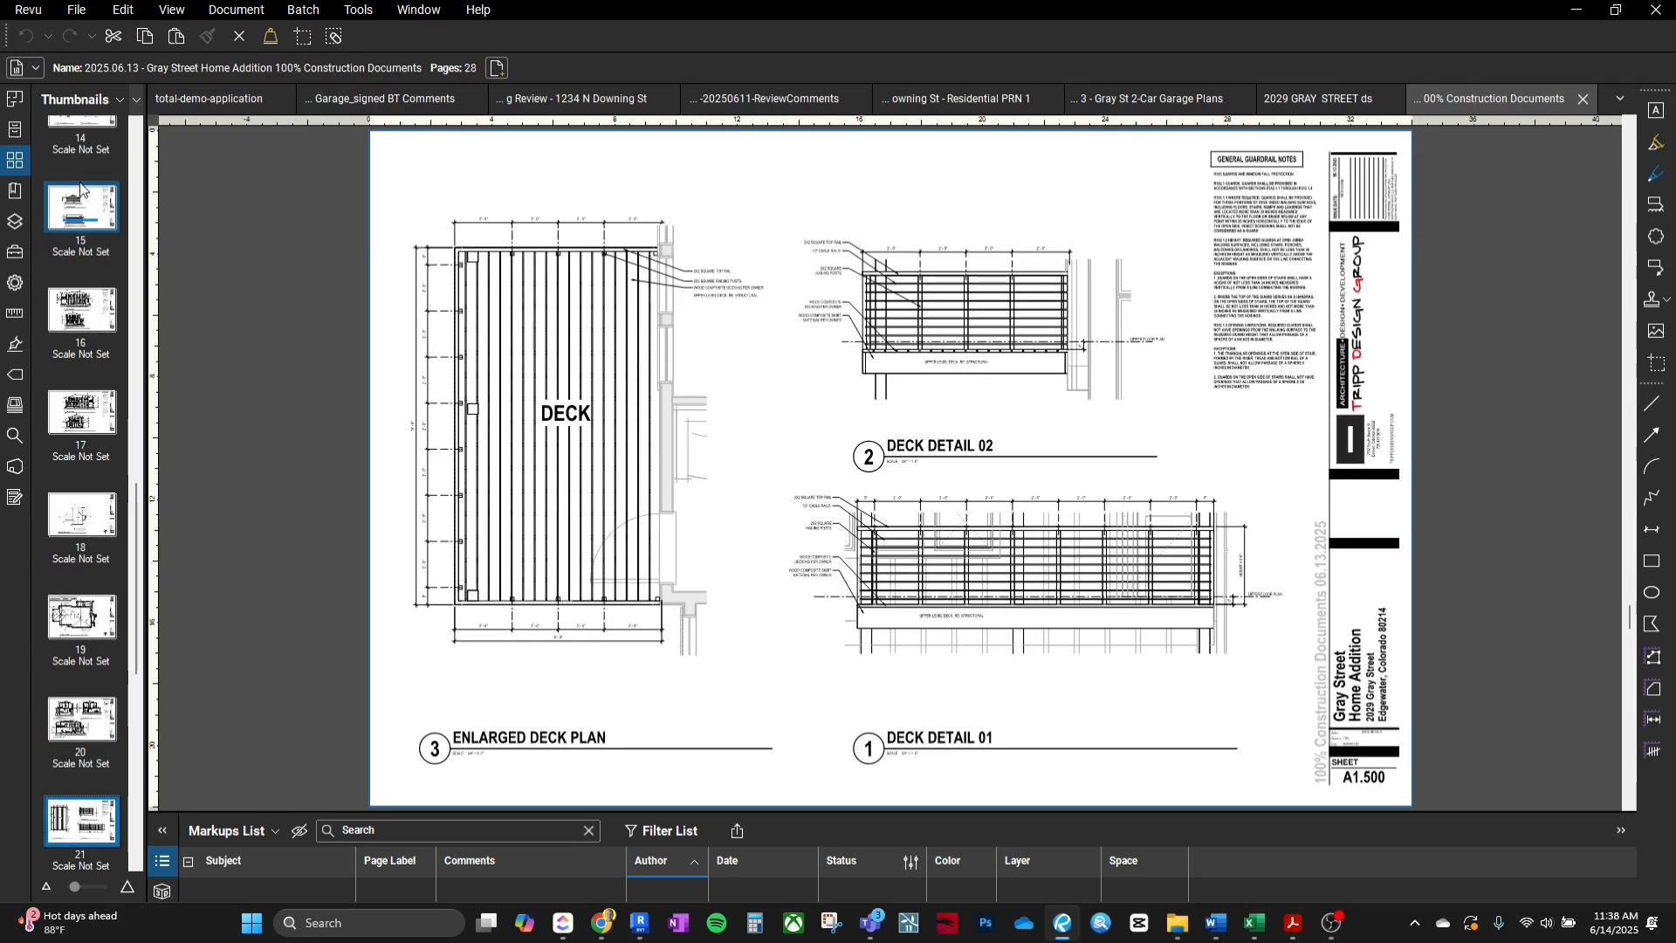
{"action": "key", "text": "Down"}
{"action": "key", "text": "Down"}
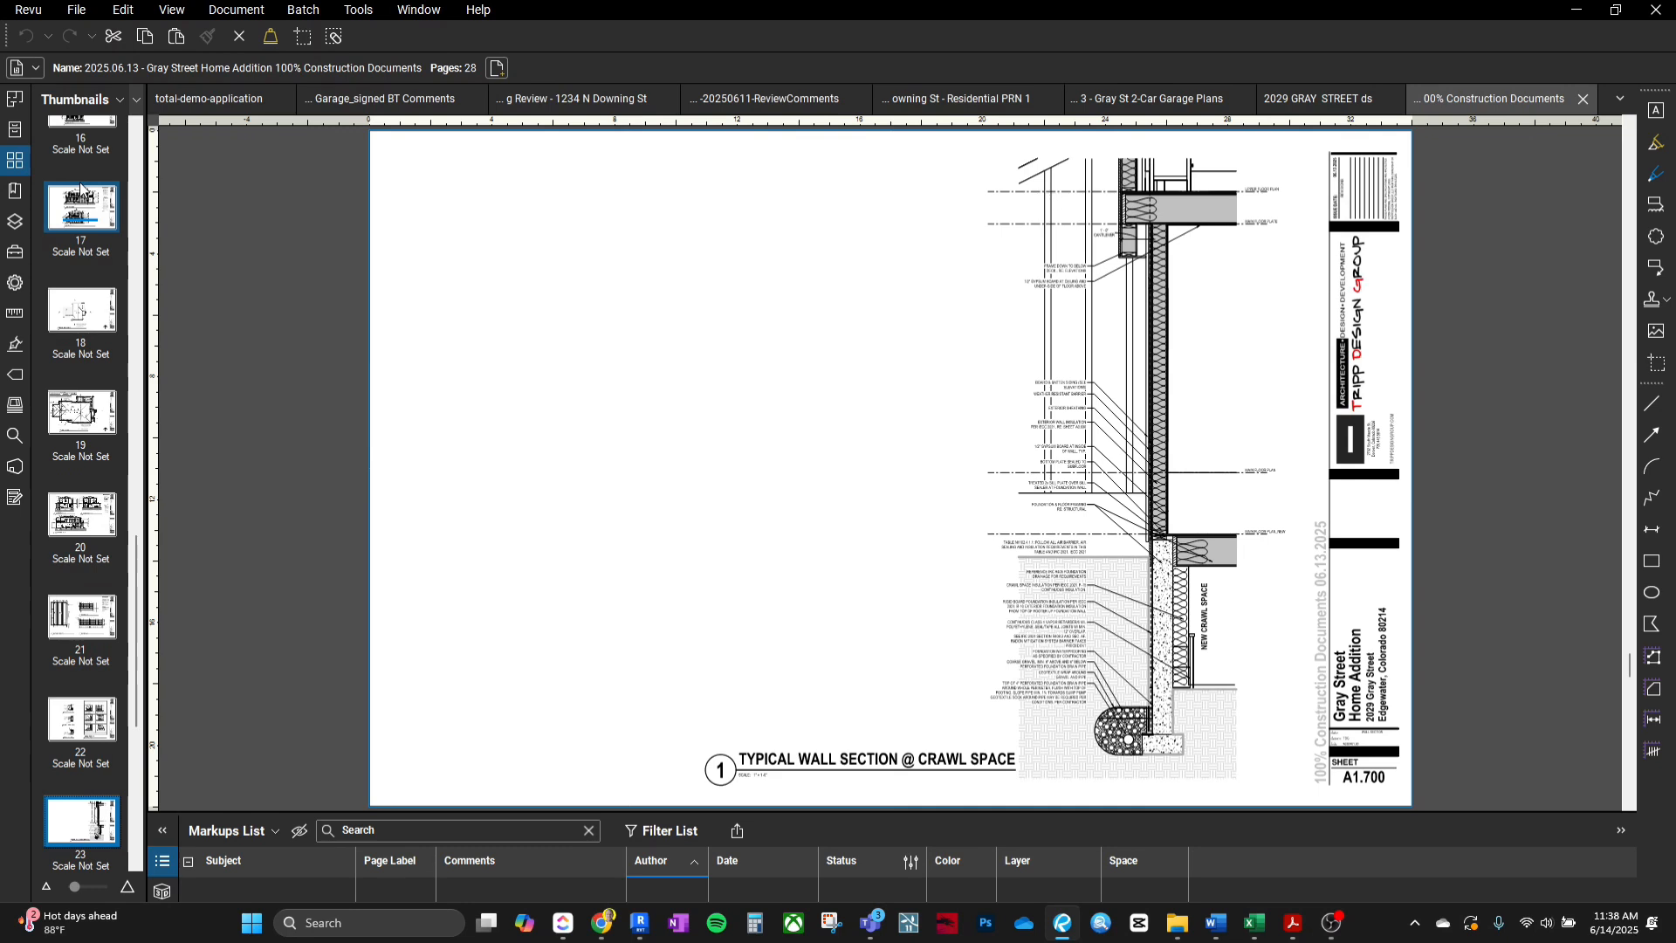
{"action": "key", "text": "Down"}
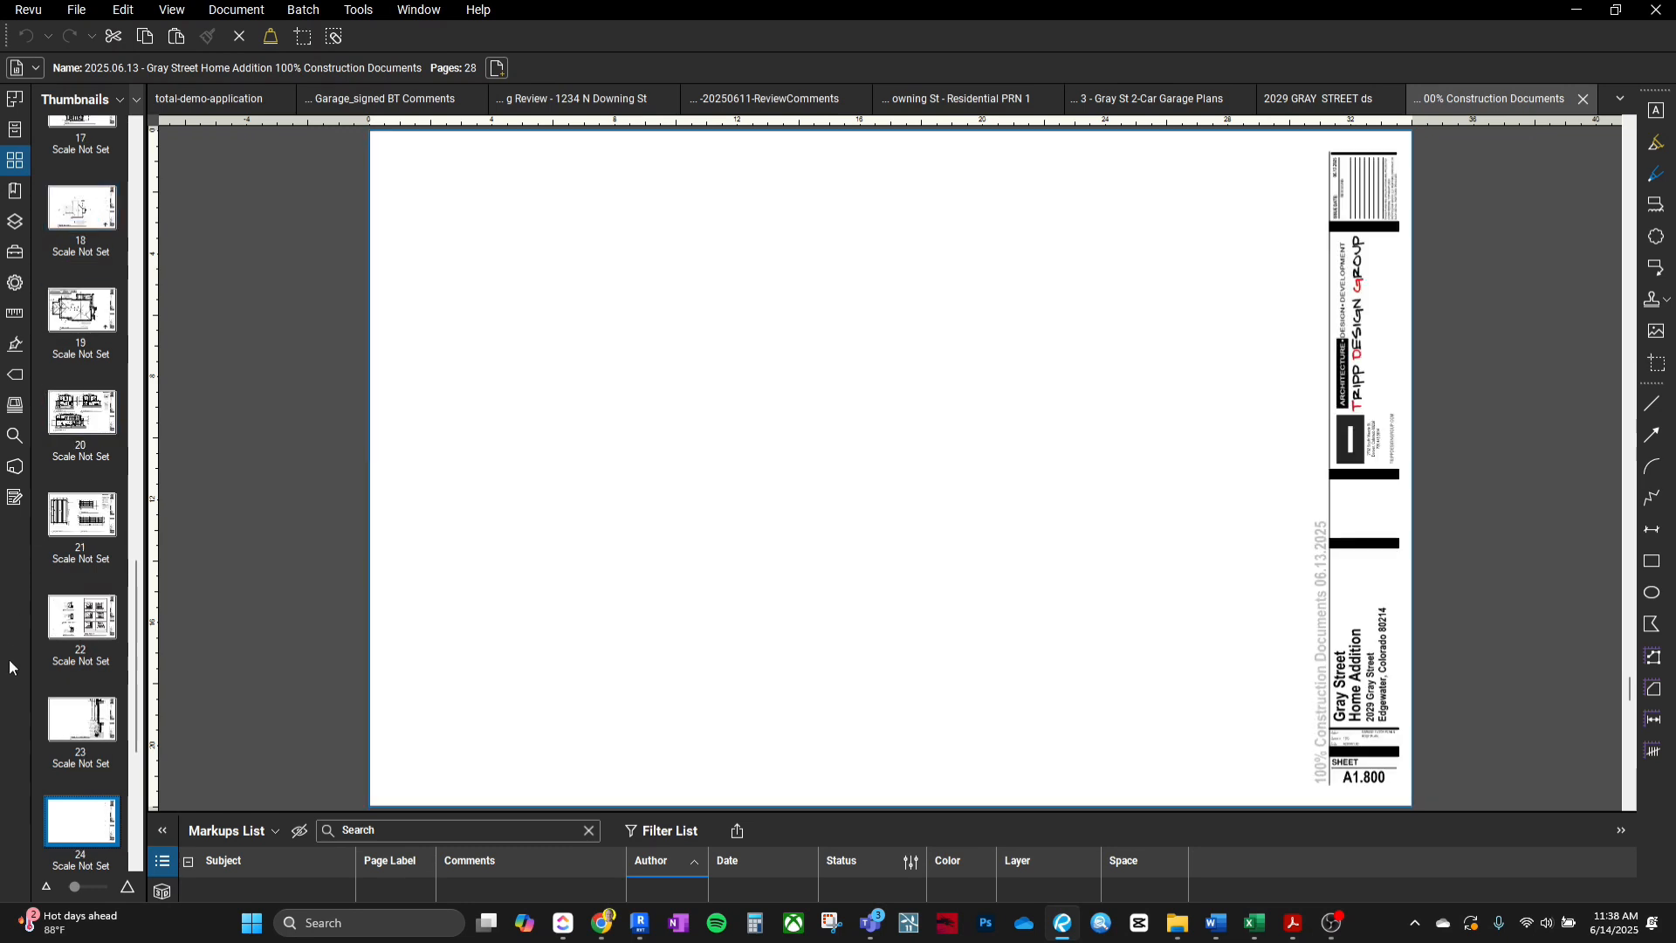
Replace page 24, the blank A1.800 sheet, with page 1 of the 2025.06.13 - Gray St 2-Car Garage Plans PDF.
{"action": "right_click", "coordinate": [82, 824]}
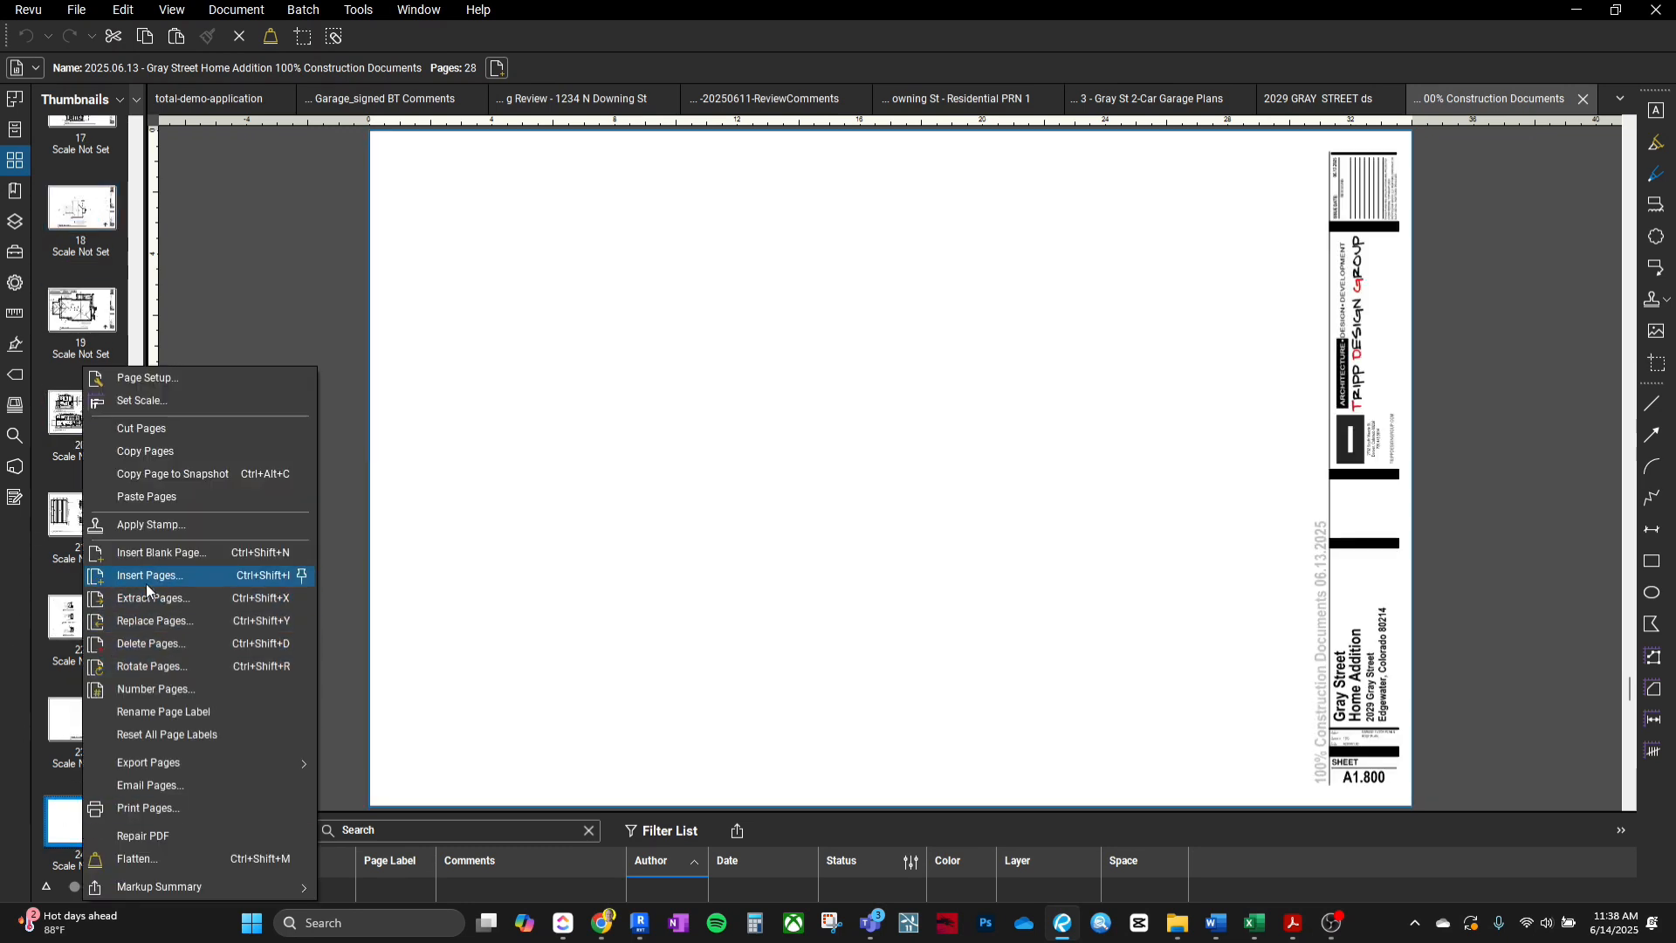
{"action": "left_click", "coordinate": [144, 620]}
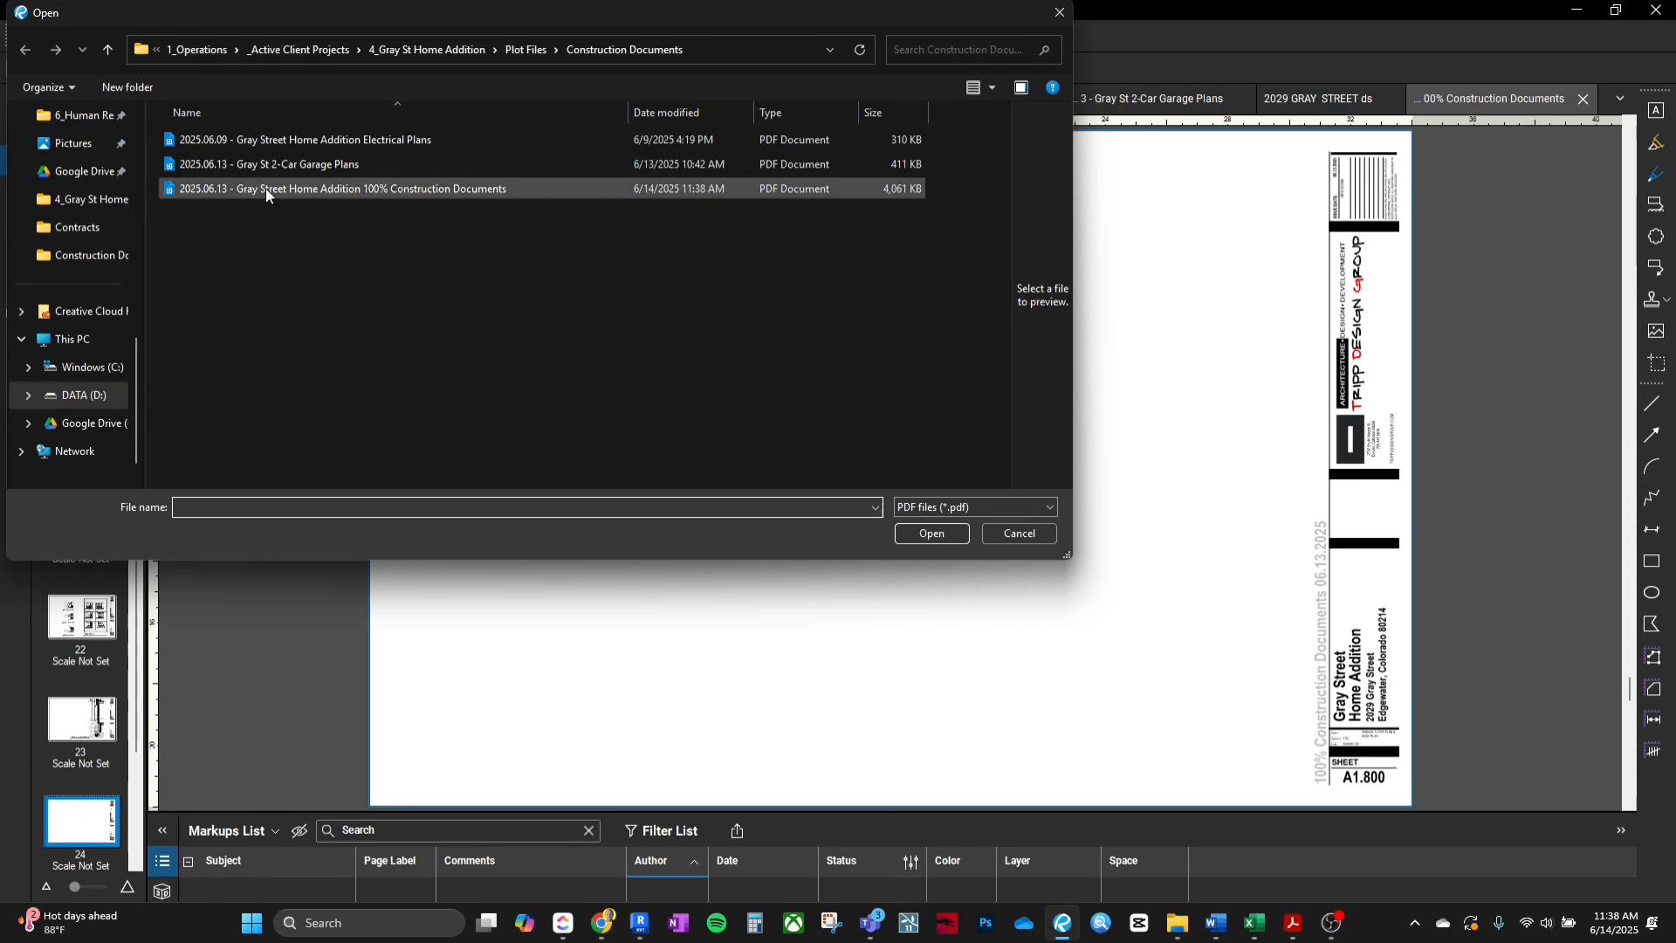
{"action": "left_click", "coordinate": [269, 165]}
{"action": "left_click", "coordinate": [927, 533]}
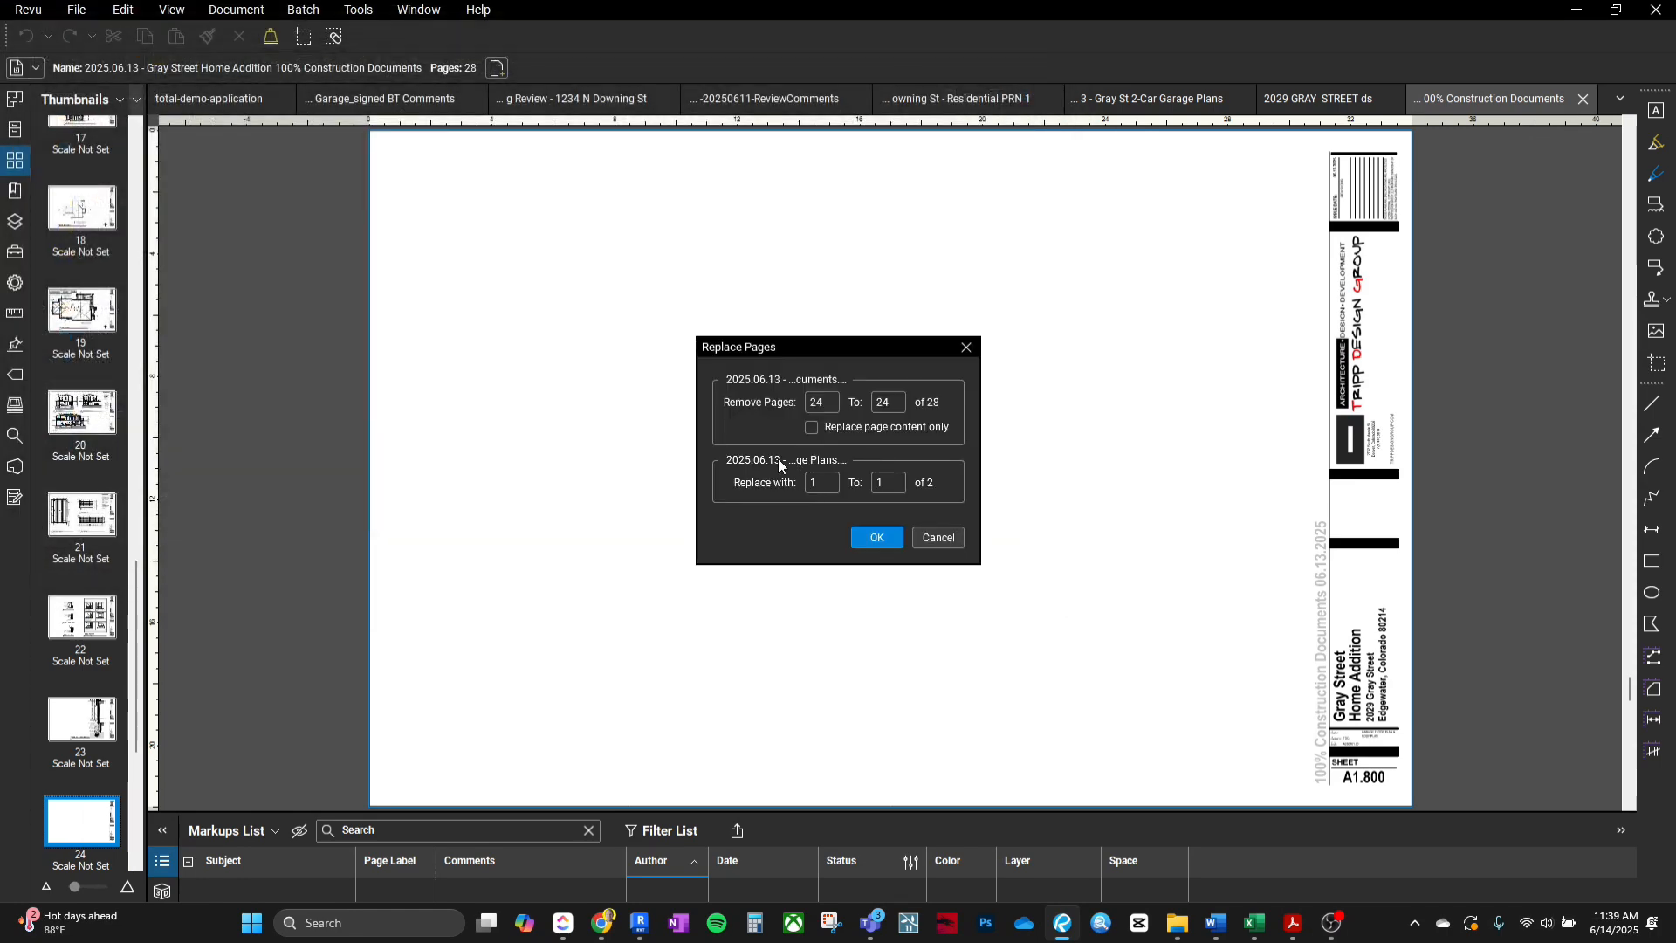
{"action": "left_click", "coordinate": [876, 538]}
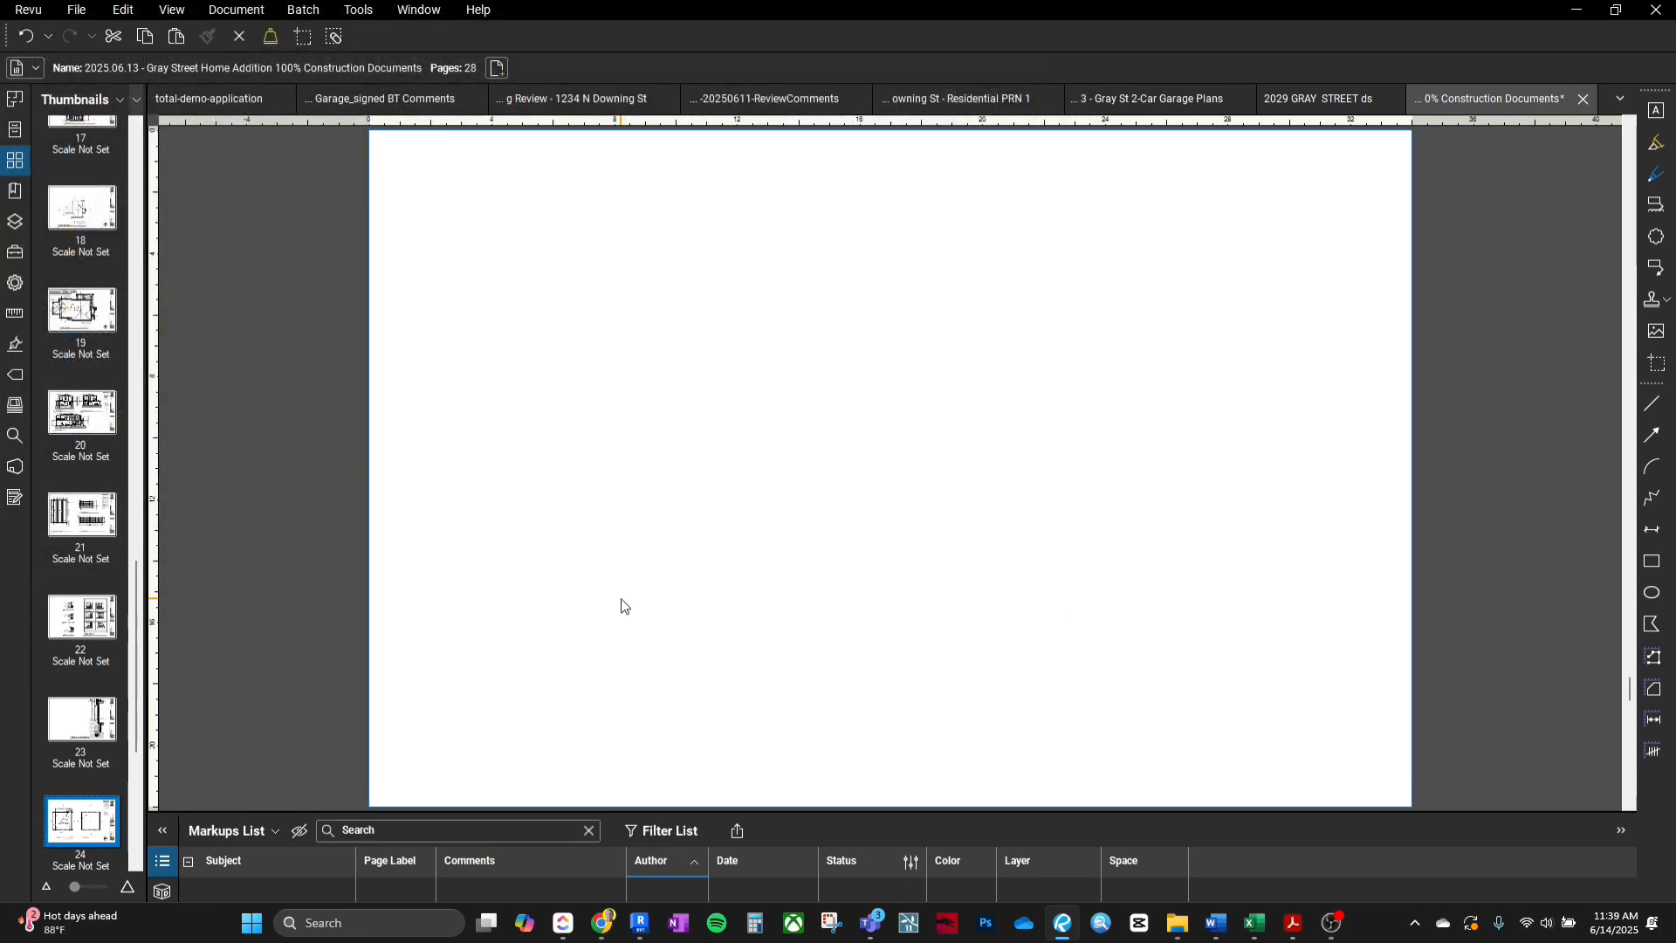
Replace page 25, the A1.801 wall section sheet, with page 2 of the 2025.06.13 - Gray St 2-Car Garage Plans PDF.
{"action": "left_click", "coordinate": [88, 825]}
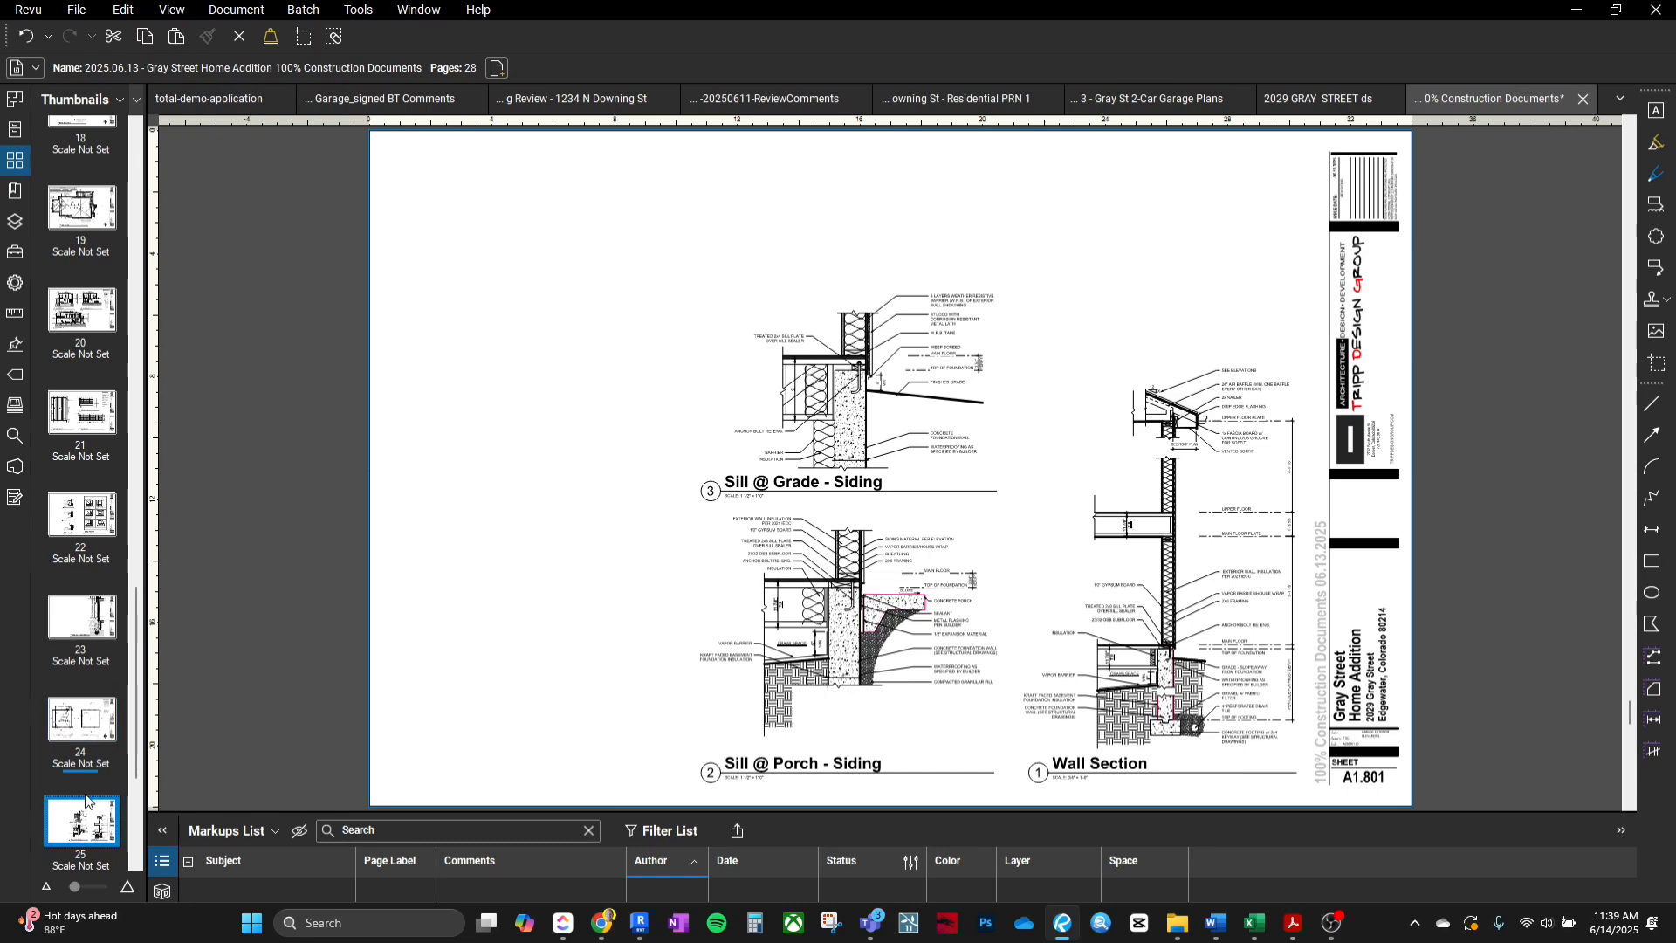
{"action": "right_click", "coordinate": [88, 803]}
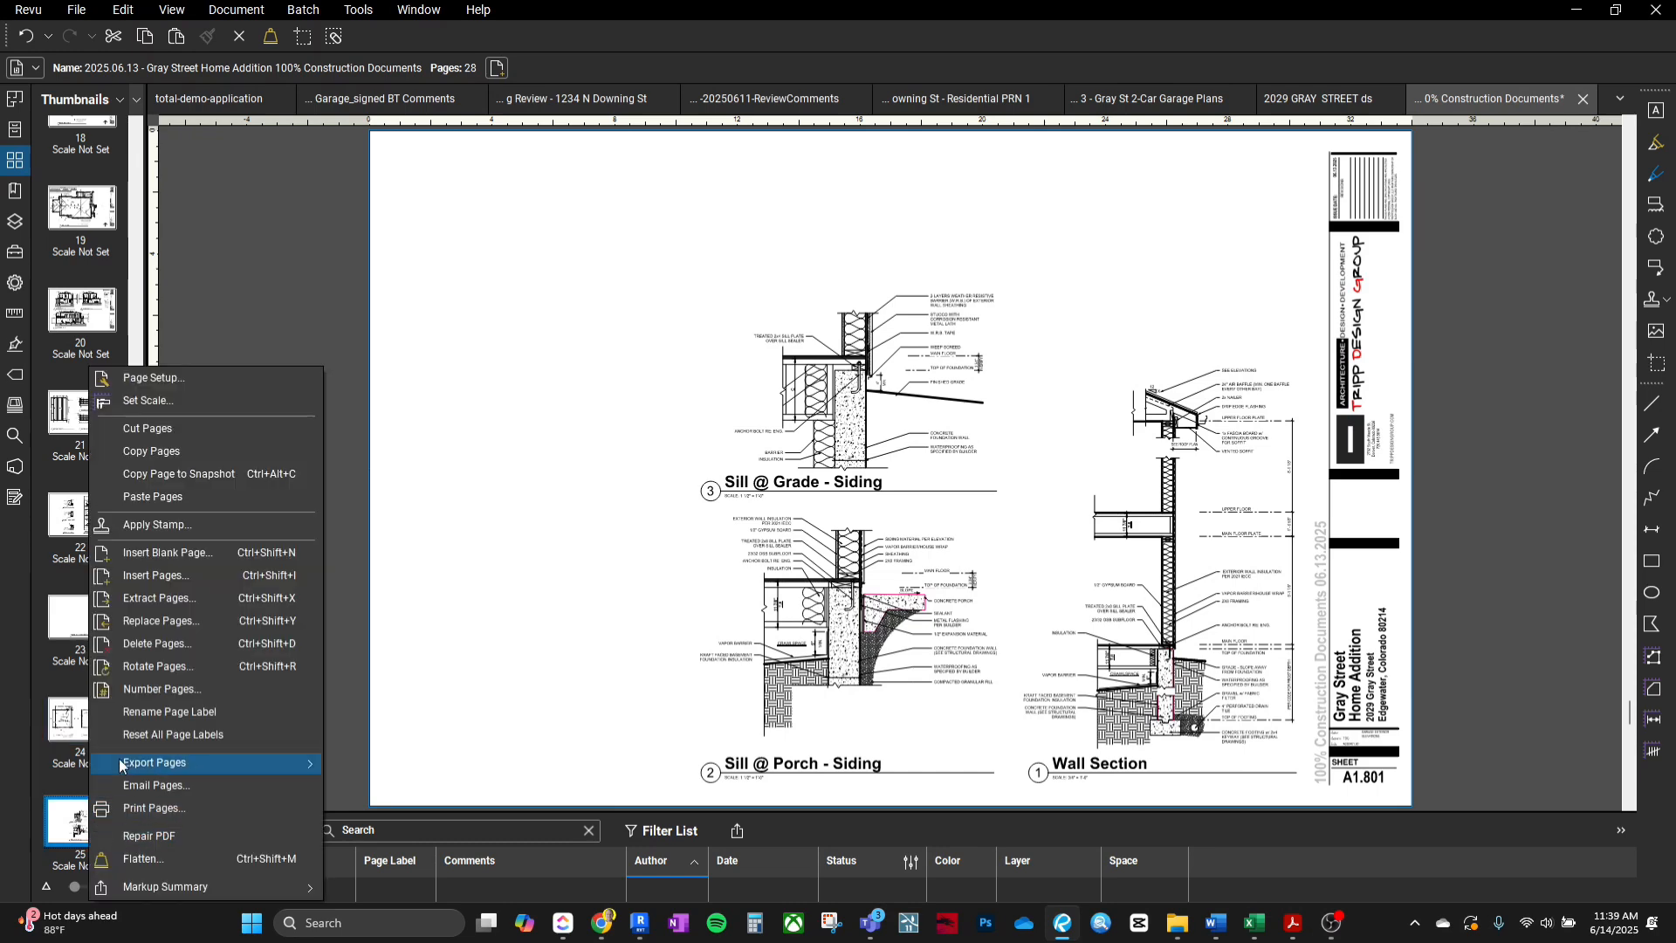
{"action": "left_click", "coordinate": [170, 626]}
{"action": "left_click", "coordinate": [288, 164]}
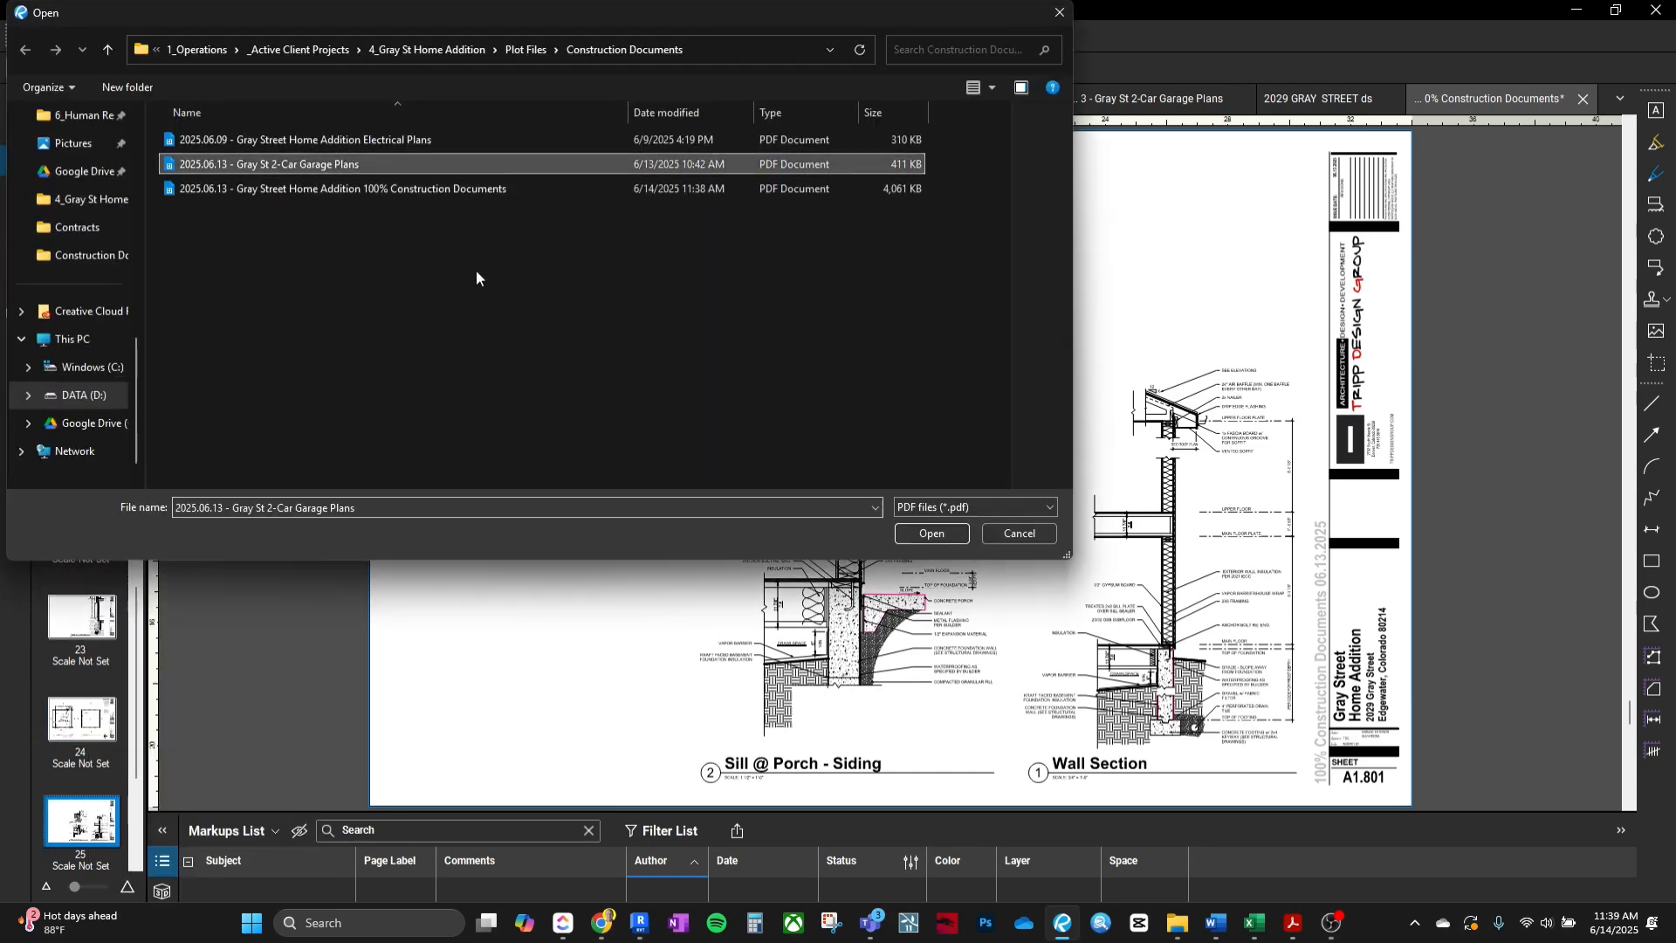
{"action": "left_click", "coordinate": [932, 533]}
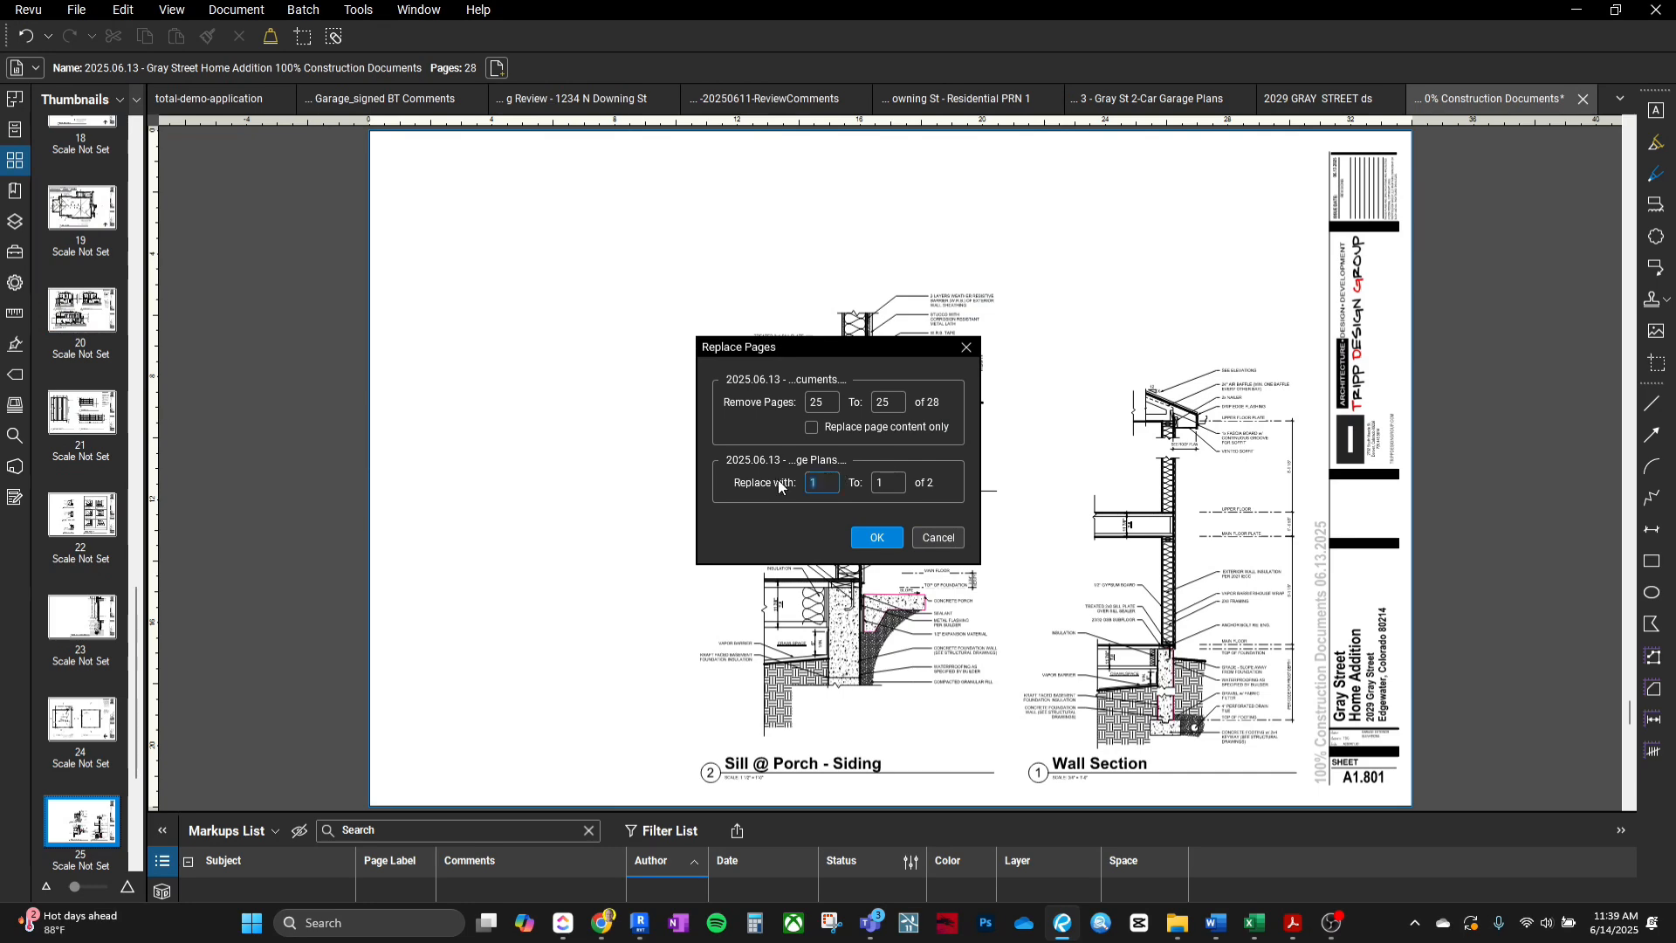
{"action": "left_click", "coordinate": [877, 537]}
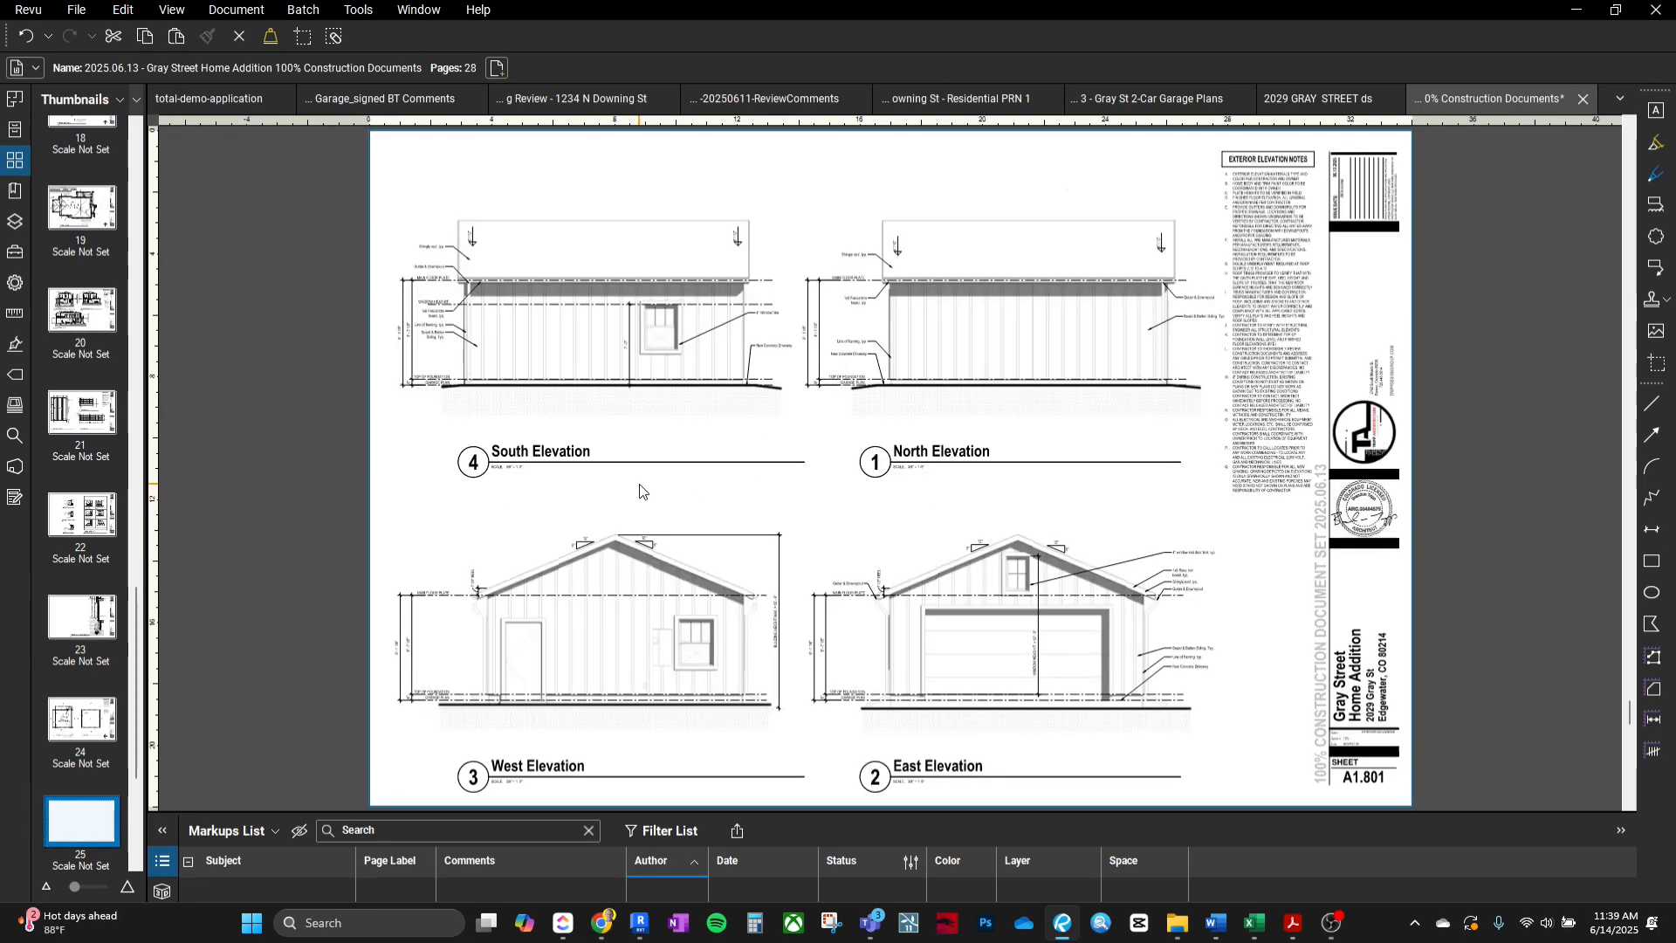
Save the Gray Street Home Addition 100% Construction Documents PDF and close it.
{"action": "key", "text": "ctrl+s"}
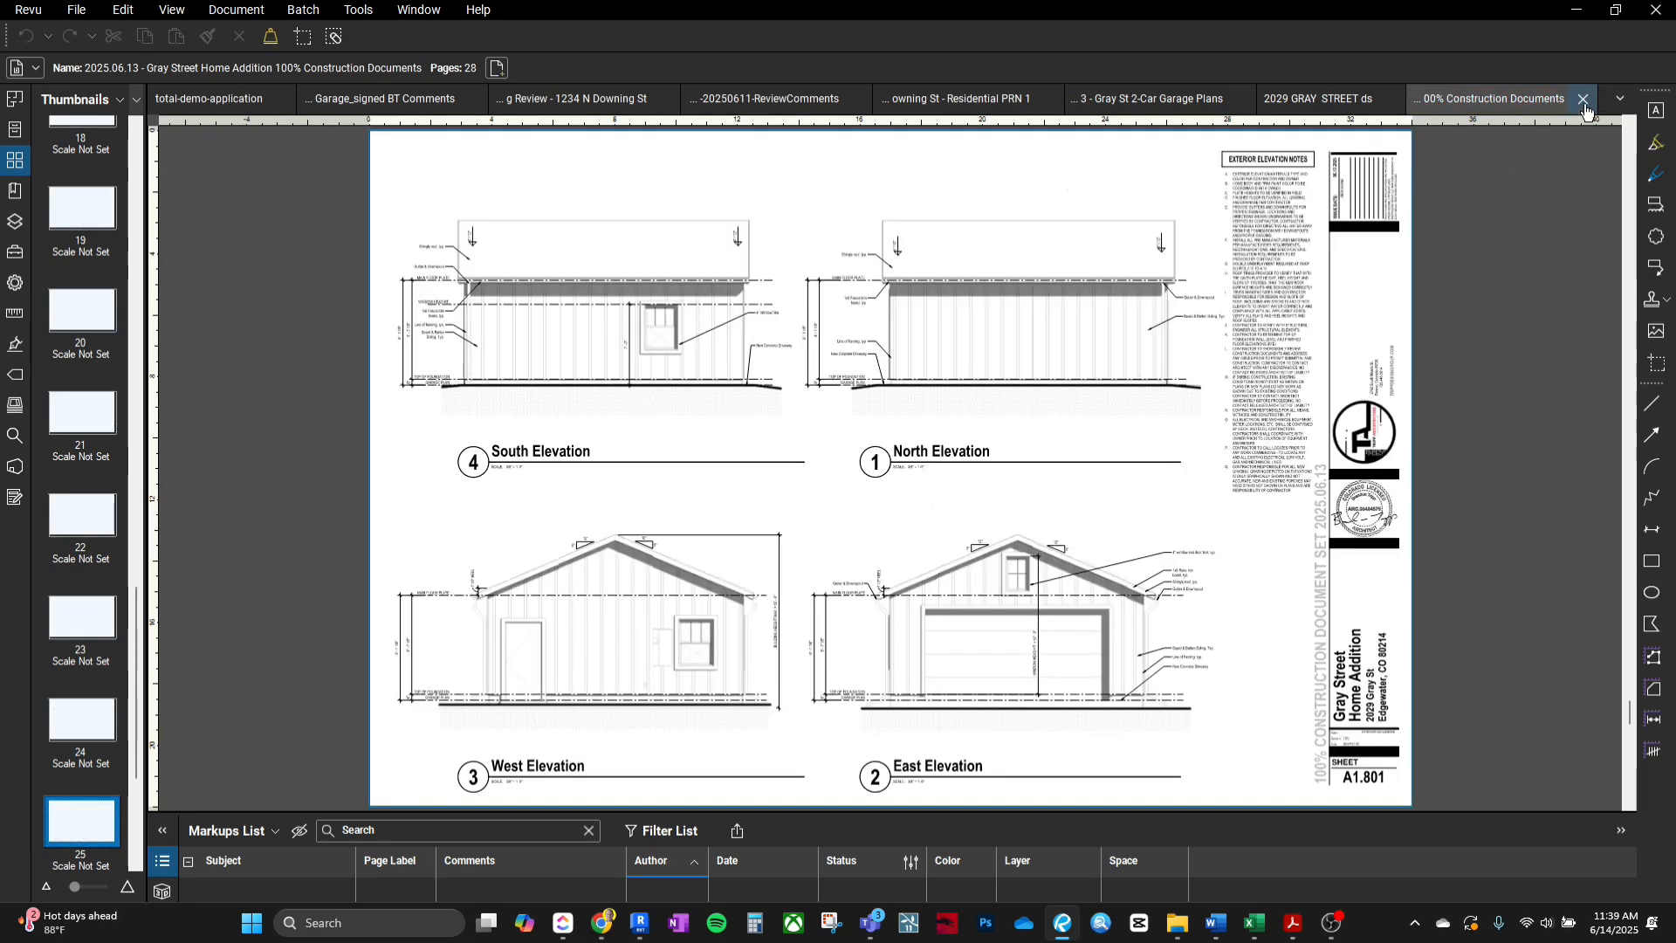
{"action": "key", "text": "ctrl+w"}
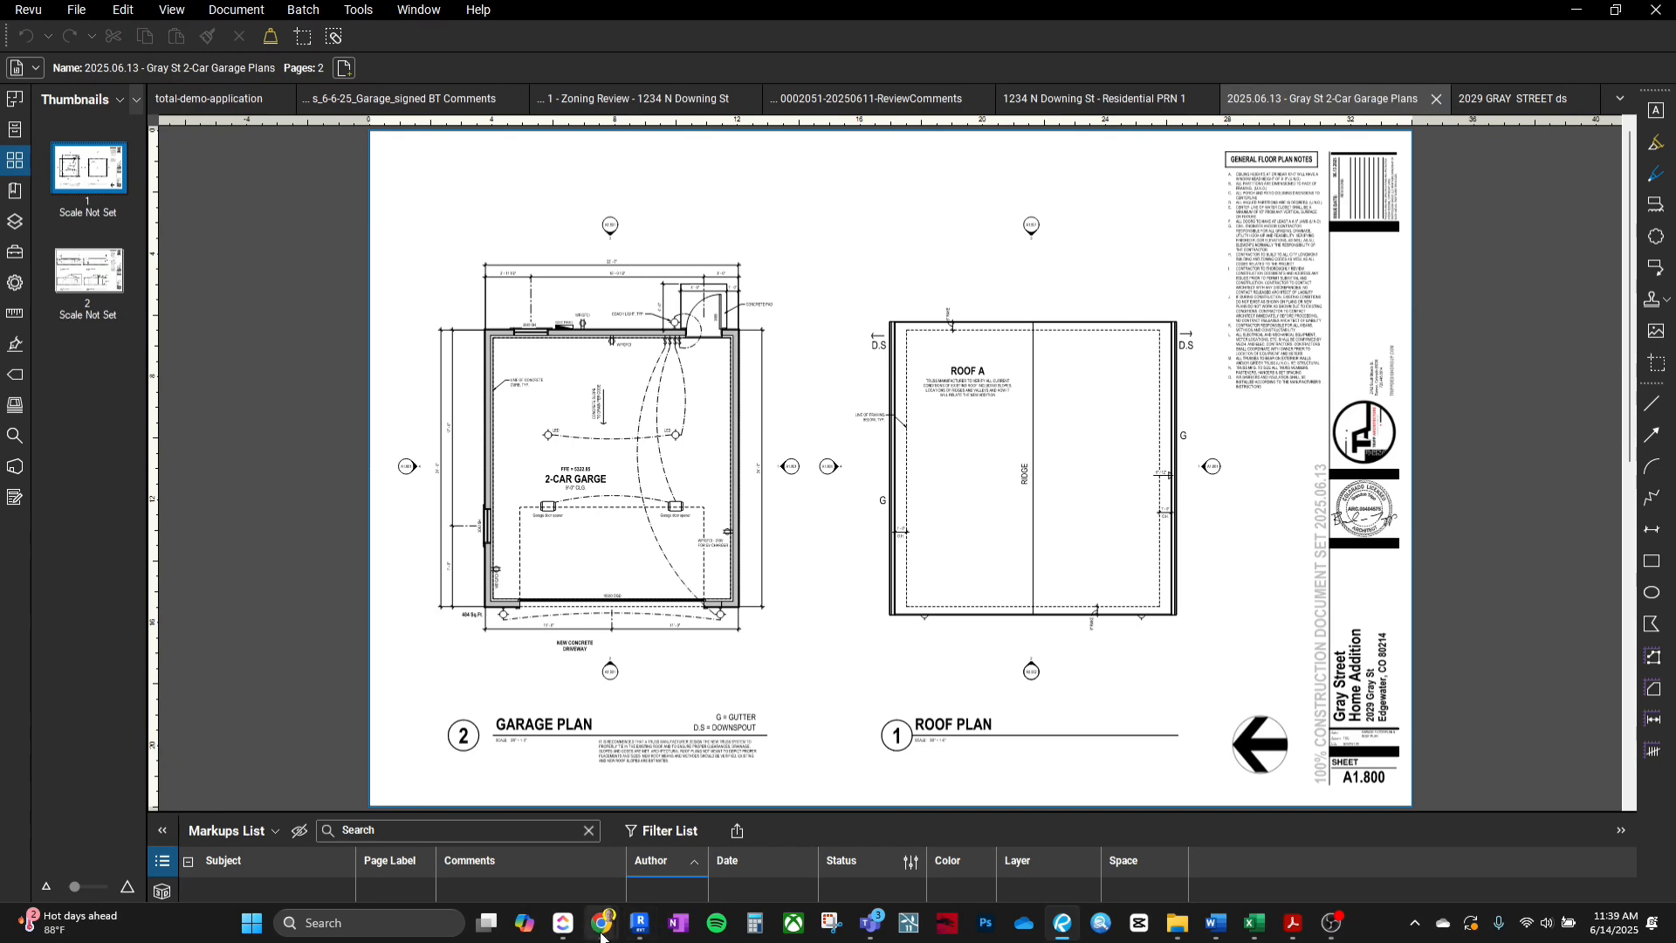
{"action": "mouse_move", "coordinate": [603, 923]}
{"action": "mouse_move", "coordinate": [624, 873]}
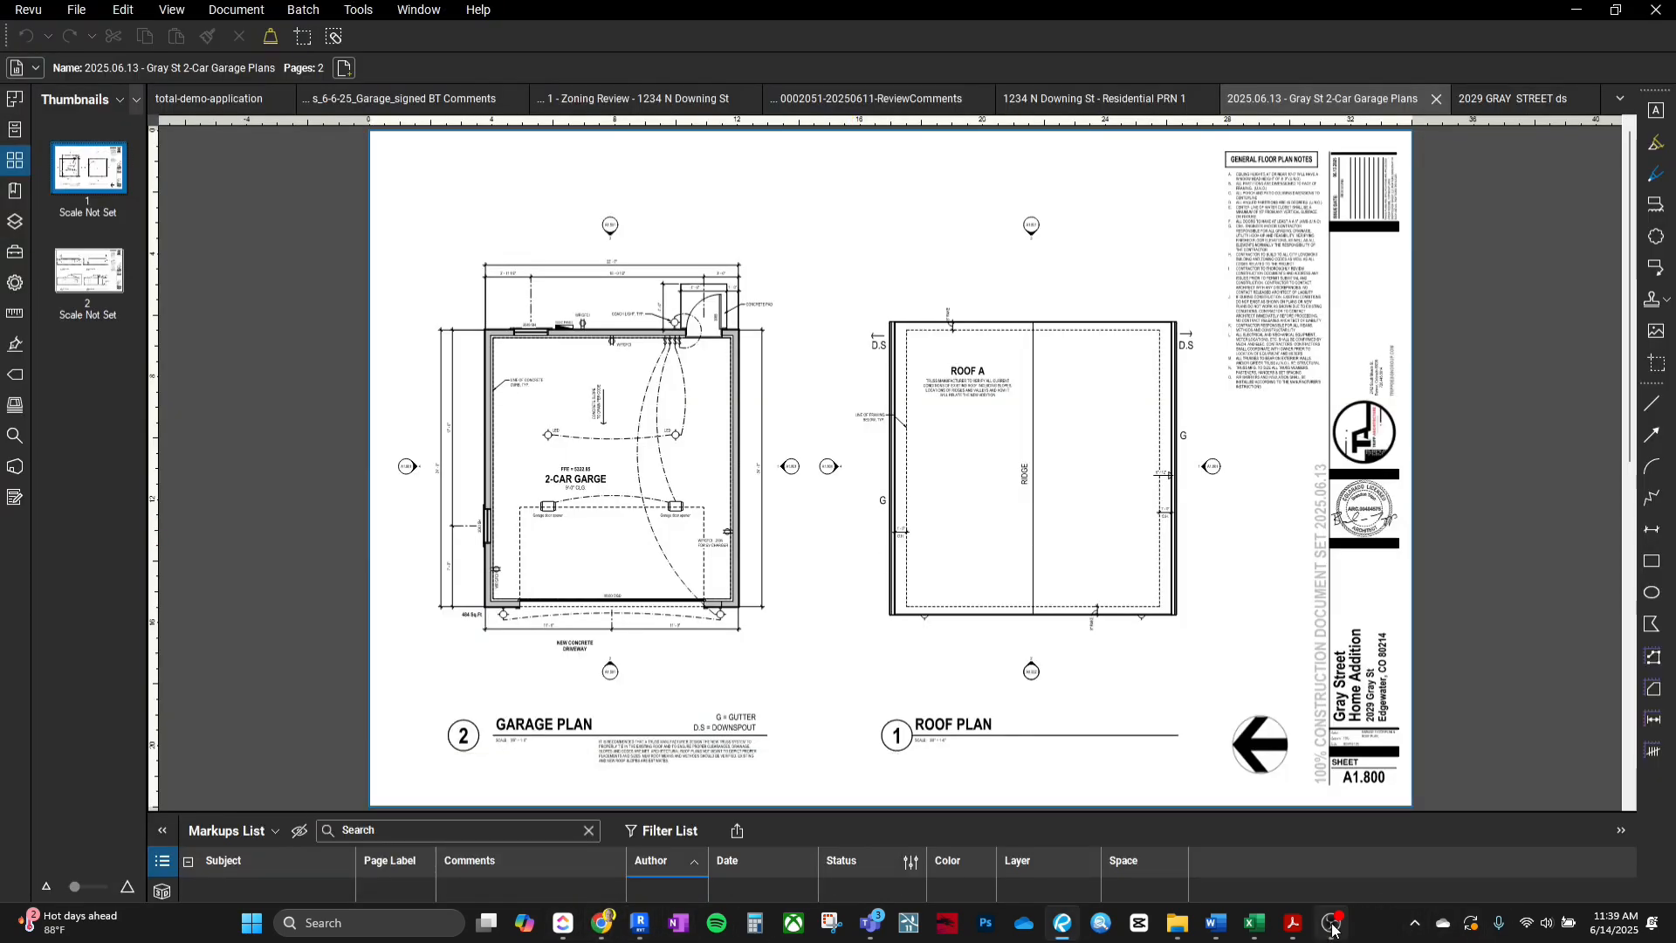
{"action": "mouse_move", "coordinate": [1333, 926]}
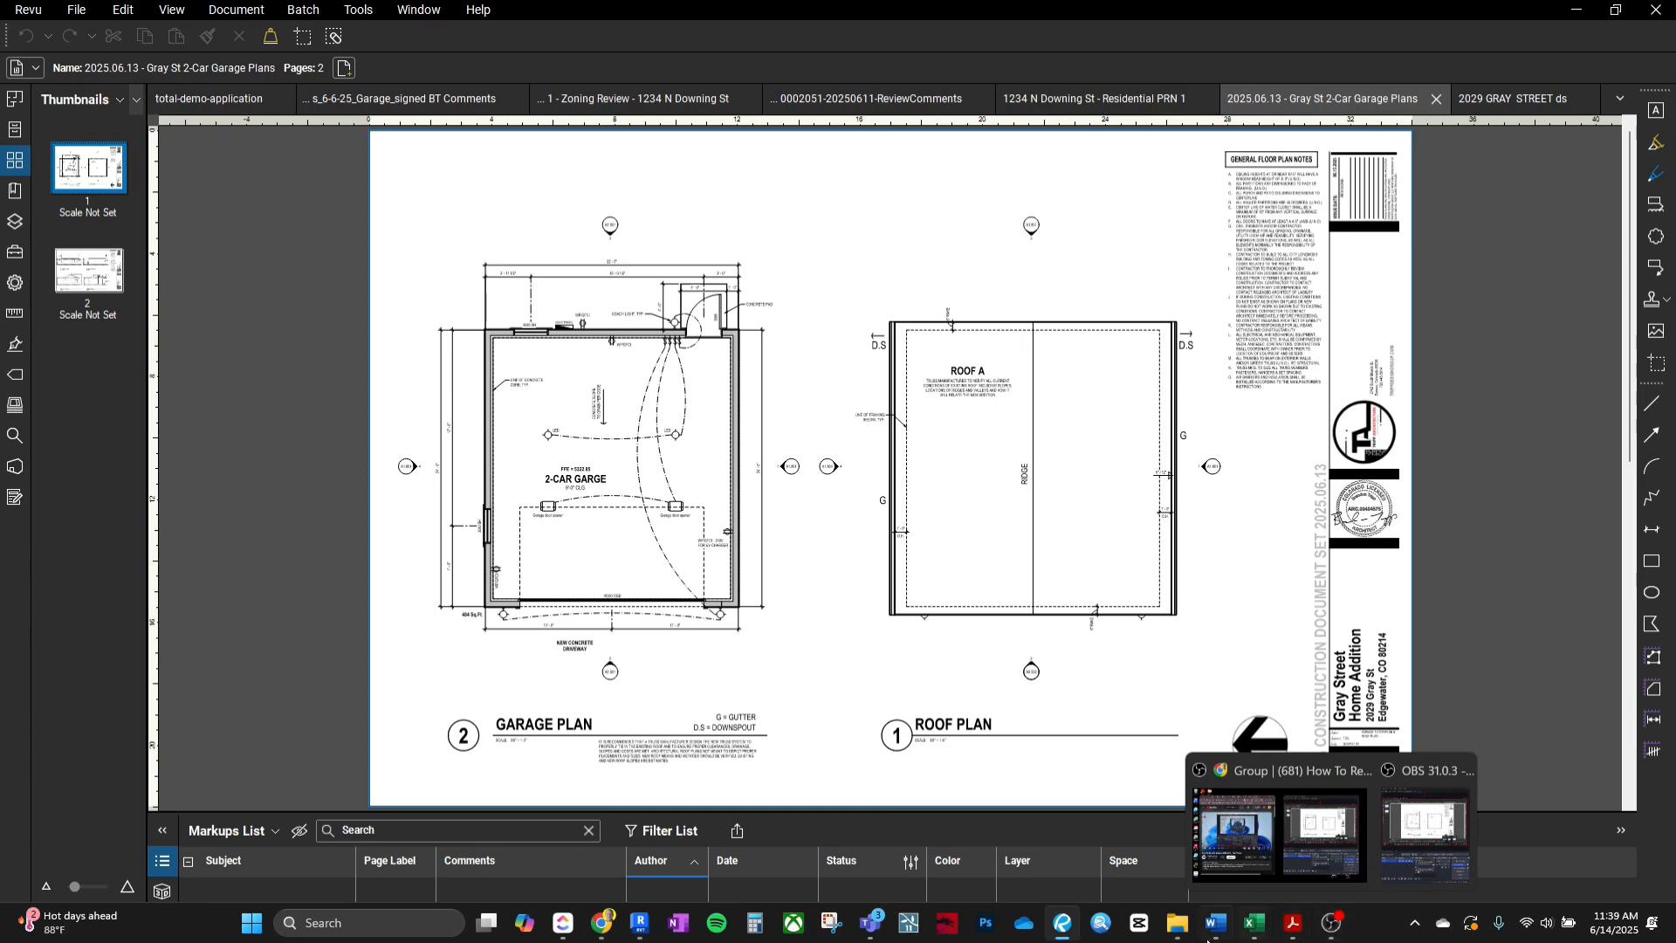